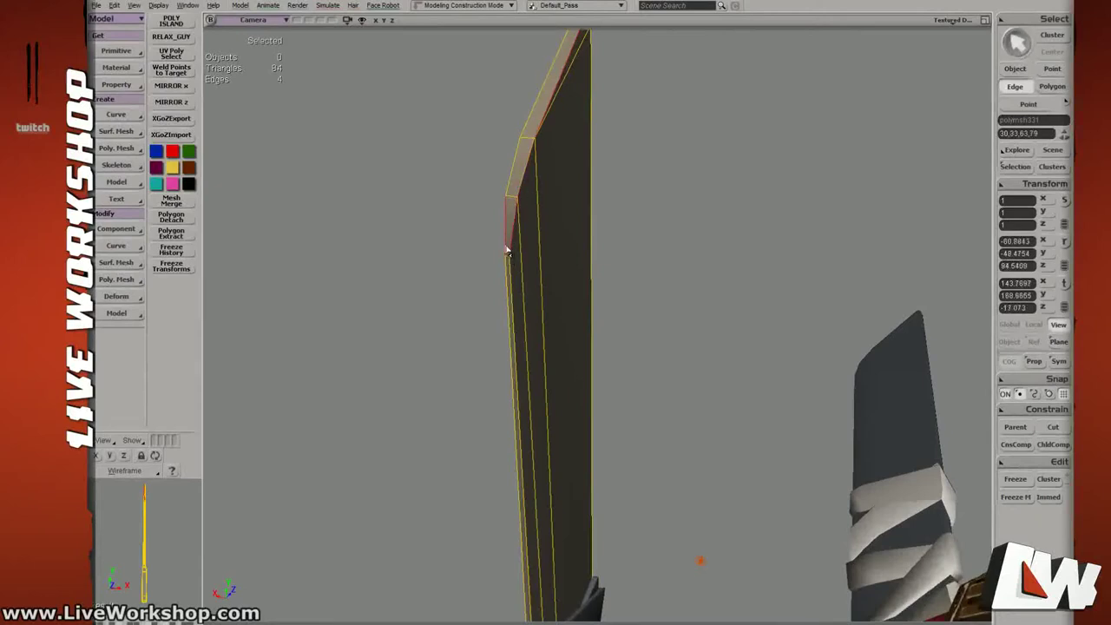
# Extend the seam edge selection down the blade's cutting edge and around its lower corner.
pyautogui.keyDown('shift'); pyautogui.click(510, 265); pyautogui.keyUp('shift')
pyautogui.press('s')
pyautogui.moveTo(557, 305); pyautogui.dragTo(553, 322, button='right')
pyautogui.moveTo(553, 322); pyautogui.dragTo(575, 183)
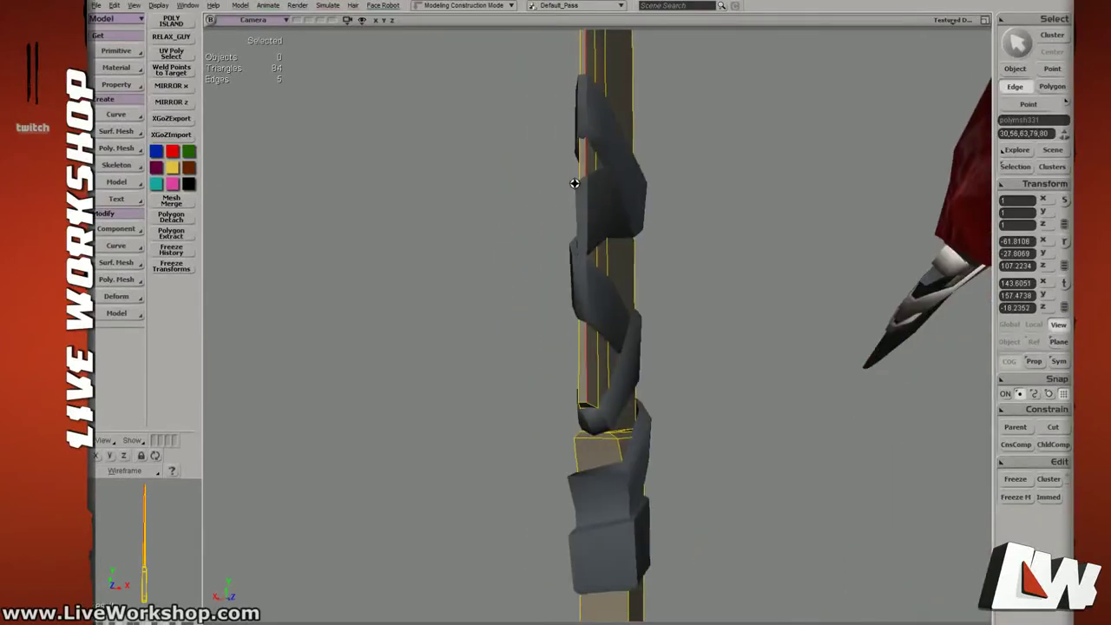
pyautogui.moveTo(595, 302); pyautogui.dragTo(677, 307, button='right')
pyautogui.moveTo(677, 307); pyautogui.dragTo(683, 201)
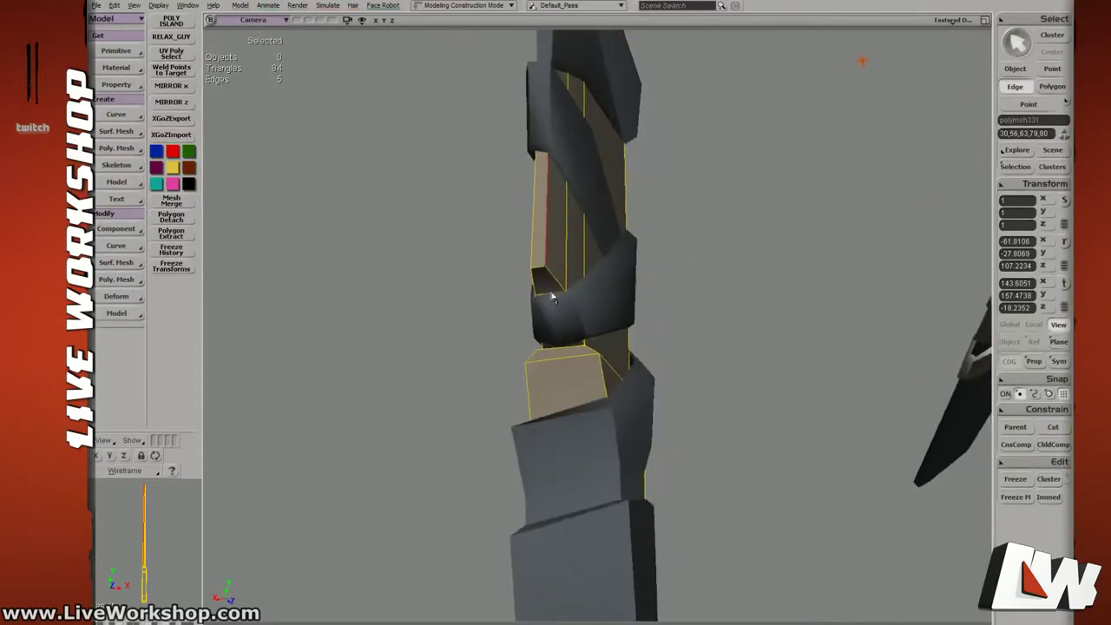
pyautogui.keyDown('shift'); pyautogui.click(557, 284); pyautogui.keyUp('shift')
pyautogui.press('s')
# Isolate the machete mesh and add the edges around the underside of the blade's base to the seam selection.
pyautogui.moveTo(624, 307); pyautogui.dragTo(649, 374, button='right')
pyautogui.hotkey('shift', 'i')
pyautogui.press('s')
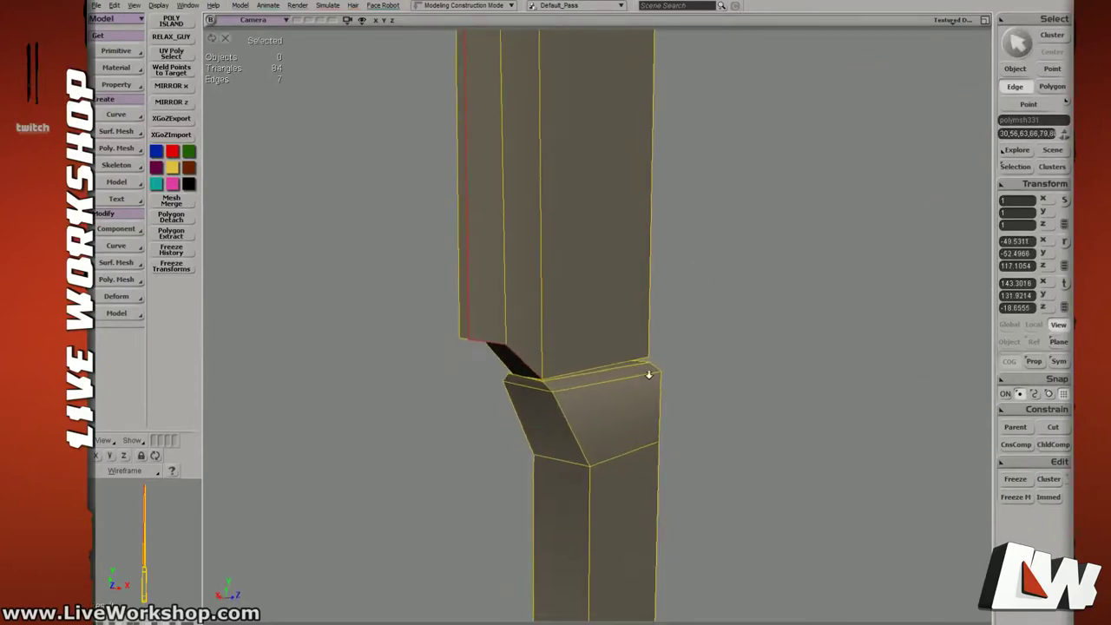
pyautogui.scroll(2, 649, 374)
pyautogui.moveTo(649, 374); pyautogui.dragTo(637, 355)
pyautogui.moveTo(643, 371); pyautogui.dragTo(617, 356, button='middle')
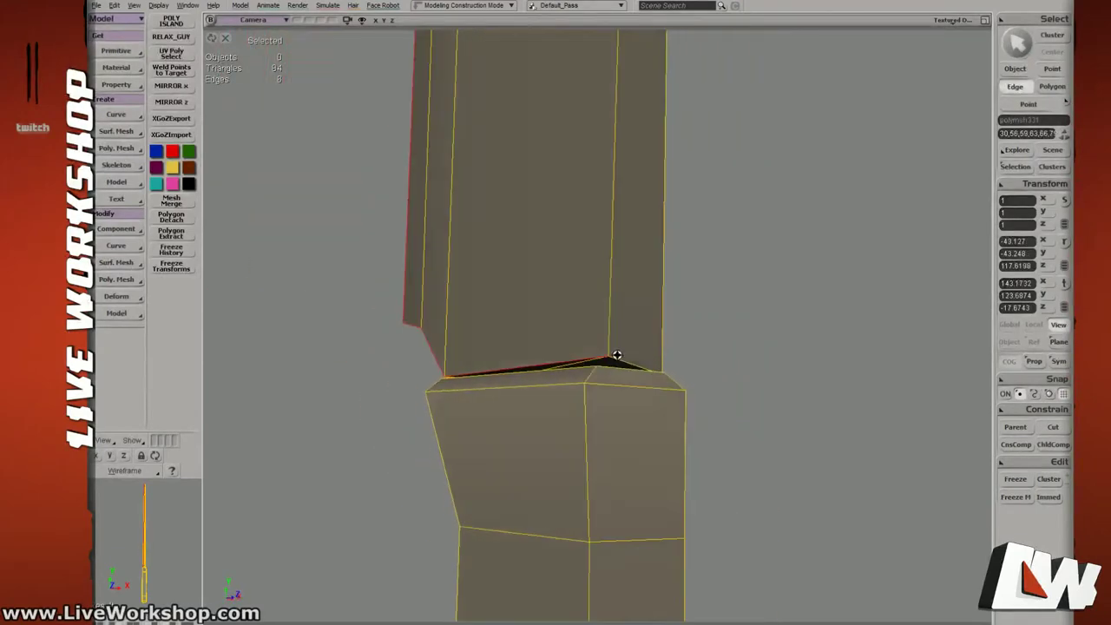
pyautogui.keyDown('shift'); pyautogui.click(615, 361); pyautogui.keyUp('shift')
pyautogui.keyDown('shift'); pyautogui.click(617, 341); pyautogui.keyUp('shift')
# Add the edges along the blade's back and around its tip to the seam selection.
pyautogui.moveTo(620, 340); pyautogui.dragTo(627, 265, button='right')
pyautogui.moveTo(627, 266); pyautogui.dragTo(658, 363)
pyautogui.moveTo(658, 362); pyautogui.dragTo(582, 203, button='middle')
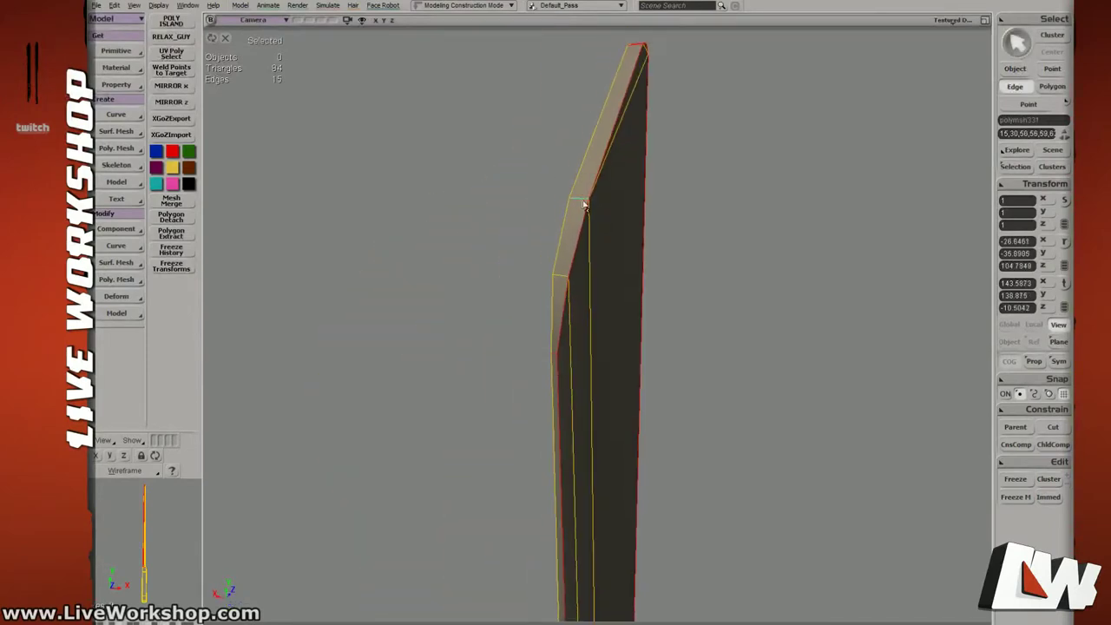
pyautogui.keyDown('shift'); pyautogui.click(582, 203); pyautogui.keyUp('shift')
pyautogui.moveTo(563, 325); pyautogui.dragTo(571, 286, button='middle')
pyautogui.keyDown('shift'); pyautogui.click(570, 286); pyautogui.keyUp('shift')
pyautogui.moveTo(621, 399); pyautogui.dragTo(700, 330, button='middle')
pyautogui.keyDown('shift'); pyautogui.click(557, 272); pyautogui.keyUp('shift')
pyautogui.keyDown('shift'); pyautogui.click(564, 290); pyautogui.keyUp('shift')
# Complete the seam selection around the blade's stepped base, checking the edges in wireframe display.
pyautogui.press('4')
pyautogui.moveTo(578, 367); pyautogui.dragTo(530, 374, button='middle')
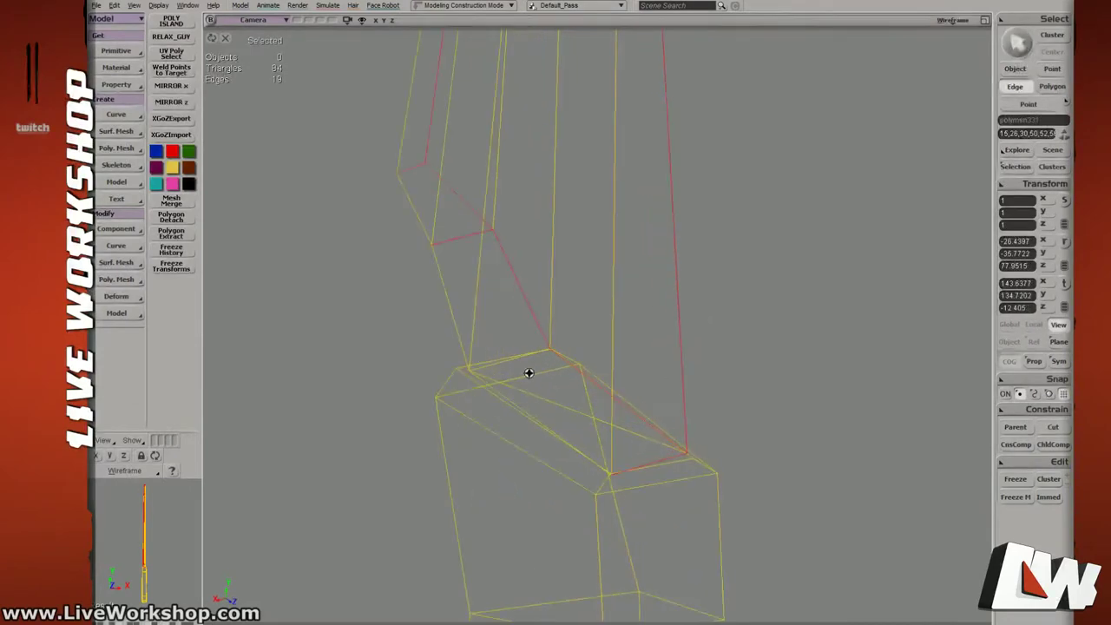
pyautogui.press('6')
pyautogui.moveTo(702, 375)
pyautogui.mouseDown(button='middle')
pyautogui.moveTo(669, 391)
pyautogui.moveTo(689, 382)
pyautogui.moveTo(506, 374)
pyautogui.moveTo(686, 372)
pyautogui.mouseUp(button='middle')
pyautogui.moveTo(609, 343); pyautogui.dragTo(670, 250, button='middle')
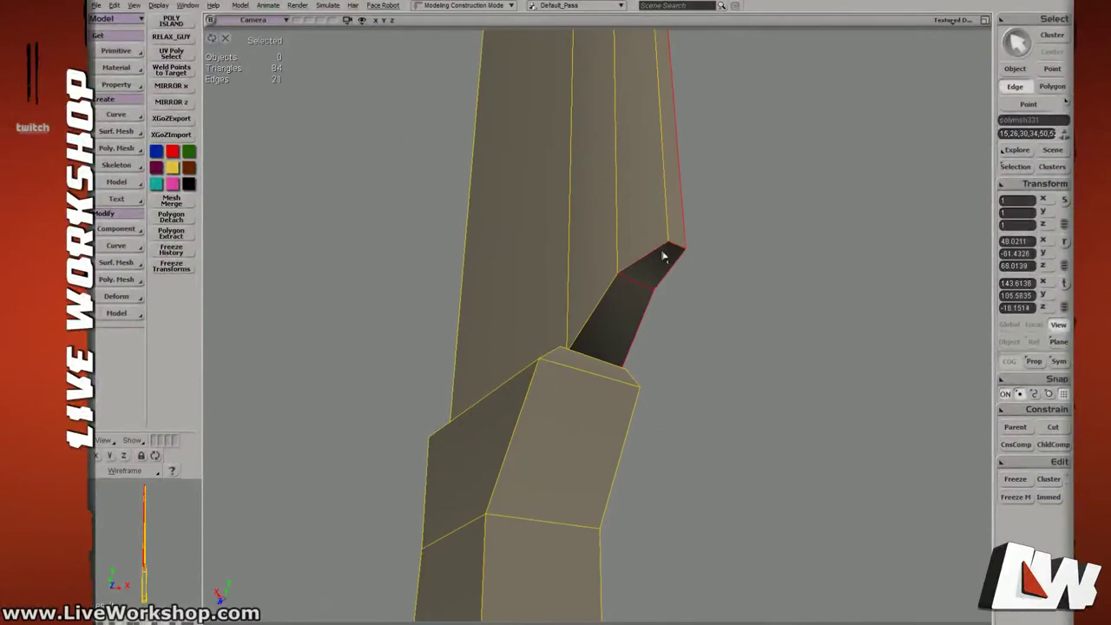
pyautogui.moveTo(641, 297)
pyautogui.mouseDown(button='middle')
pyautogui.moveTo(612, 344)
pyautogui.moveTo(631, 321)
pyautogui.moveTo(672, 325)
pyautogui.moveTo(637, 337)
pyautogui.moveTo(660, 351)
pyautogui.moveTo(615, 411)
pyautogui.moveTo(677, 293)
pyautogui.moveTo(665, 355)
pyautogui.moveTo(585, 216)
pyautogui.moveTo(630, 283)
pyautogui.moveTo(647, 252)
pyautogui.moveTo(663, 293)
pyautogui.moveTo(646, 291)
pyautogui.moveTo(682, 283)
pyautogui.moveTo(654, 282)
pyautogui.mouseUp(button='middle')
pyautogui.press('4')
pyautogui.press('6')
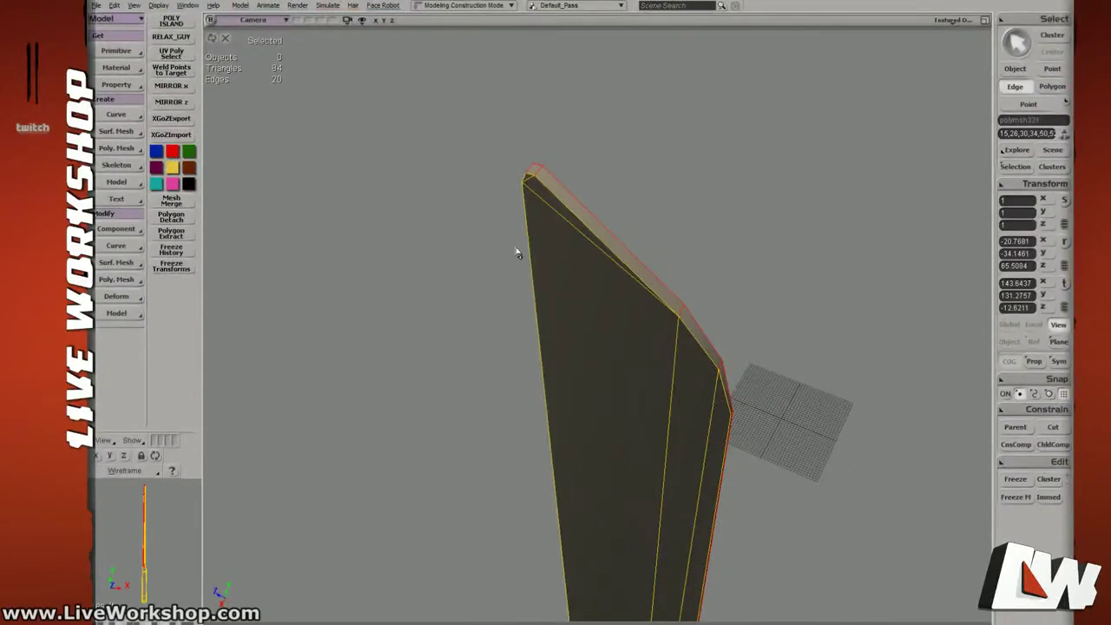
pyautogui.moveTo(621, 269); pyautogui.dragTo(546, 185, button='middle')
pyautogui.moveTo(468, 137); pyautogui.dragTo(547, 223, button='middle')
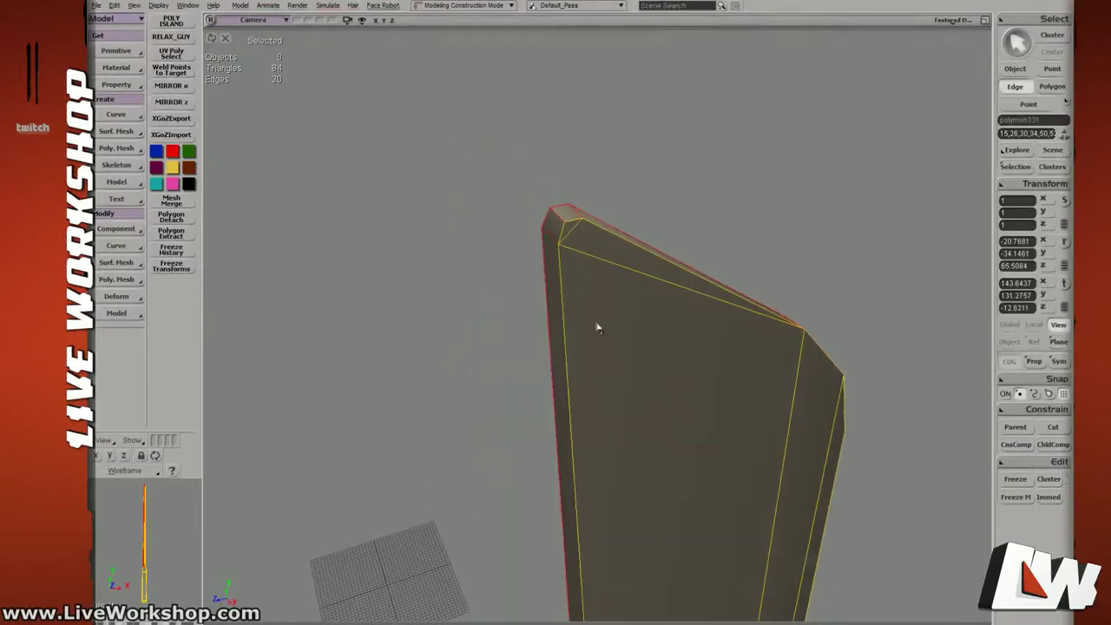
# Add the long edges of the machete's handle to the seam selection.
pyautogui.moveTo(643, 315); pyautogui.dragTo(626, 289, button='middle')
pyautogui.moveTo(671, 571); pyautogui.dragTo(581, 239, button='middle')
pyautogui.keyDown('shift'); pyautogui.click(694, 381); pyautogui.keyUp('shift')
pyautogui.keyDown('shift'); pyautogui.click(636, 399); pyautogui.keyUp('shift')
pyautogui.keyDown('shift'); pyautogui.moveTo(533, 419); pyautogui.dragTo(680, 268); pyautogui.keyUp('shift')
pyautogui.moveTo(637, 184); pyautogui.dragTo(617, 490, button='middle')
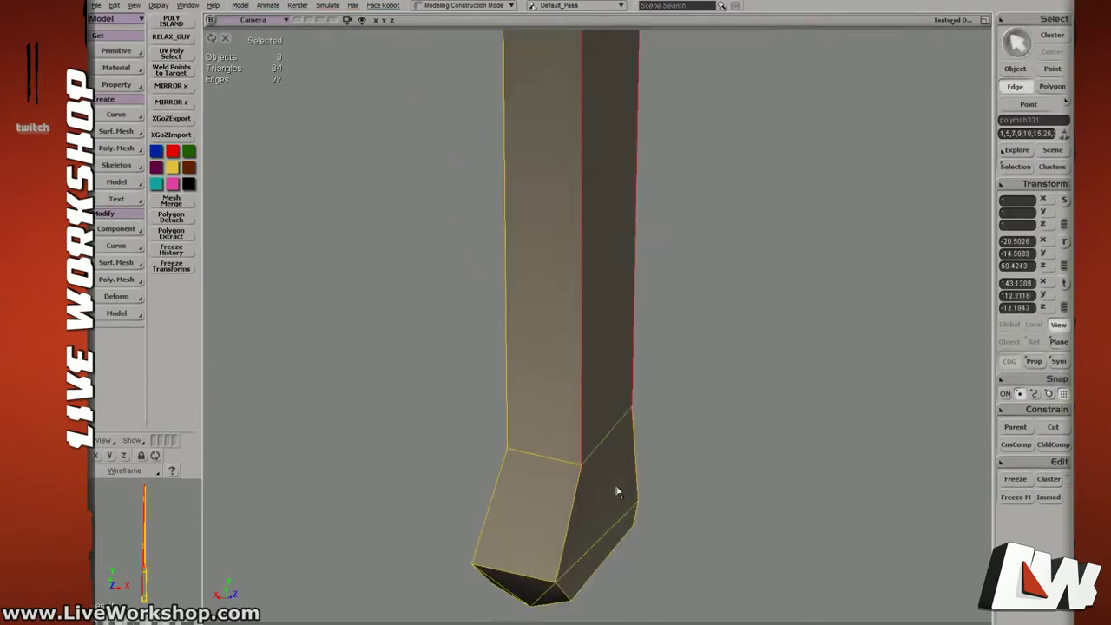
# Add the edges outlining the flared butt of the handle to the seam selection, removing the unwanted edge across it.
pyautogui.keyDown('shift'); pyautogui.moveTo(562, 493); pyautogui.dragTo(639, 504); pyautogui.keyUp('shift')
pyautogui.keyDown('shift'); pyautogui.click(592, 557); pyautogui.keyUp('shift')
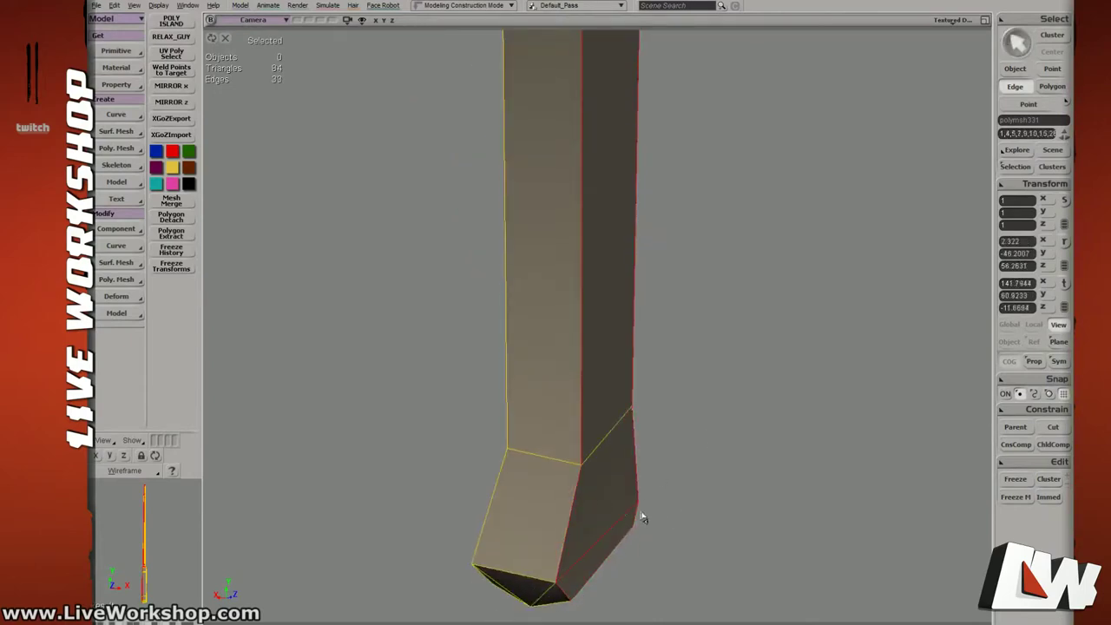
pyautogui.keyDown('ctrl'); pyautogui.click(613, 527); pyautogui.keyUp('ctrl')
pyautogui.moveTo(611, 521); pyautogui.dragTo(596, 349, button='middle')
pyautogui.keyDown('shift'); pyautogui.click(583, 334); pyautogui.keyUp('shift')
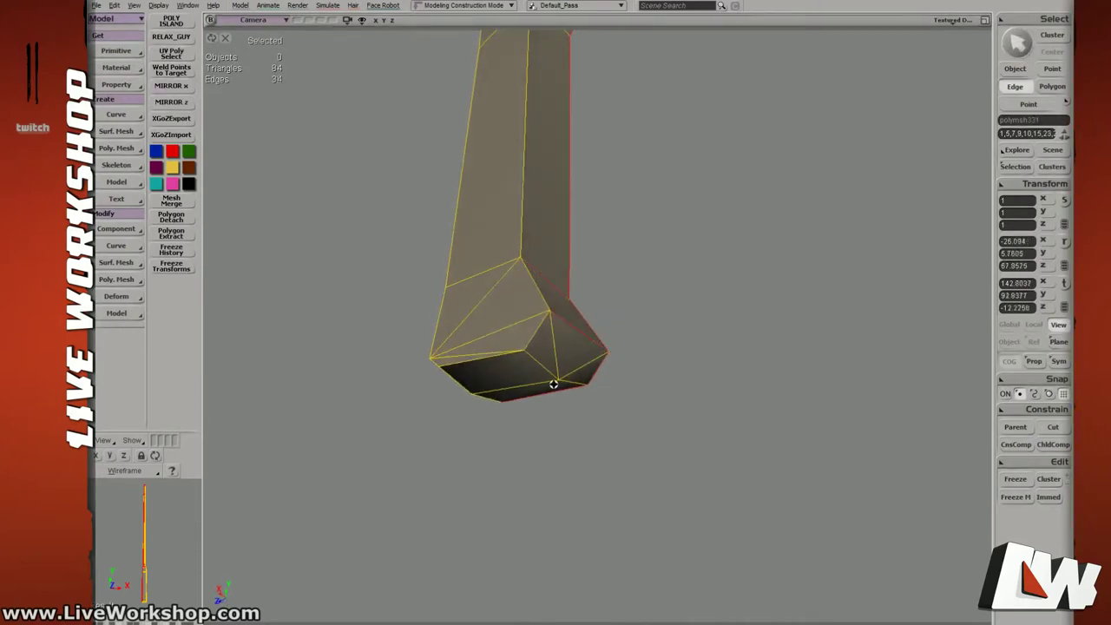
pyautogui.moveTo(554, 384); pyautogui.dragTo(625, 350, button='middle')
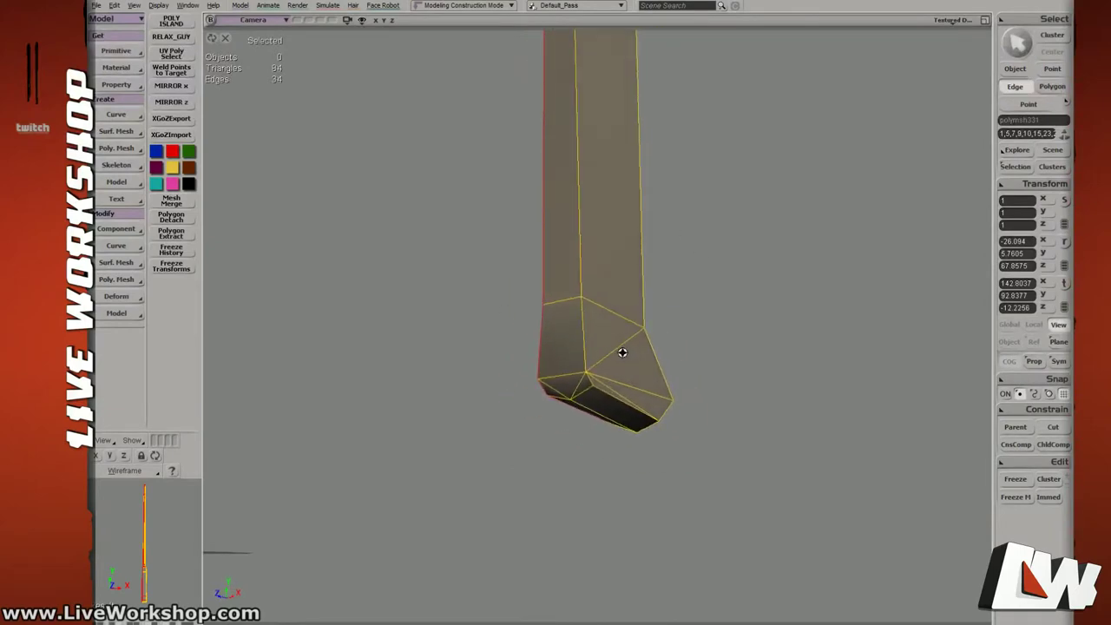
pyautogui.moveTo(581, 384); pyautogui.dragTo(578, 375, button='middle')
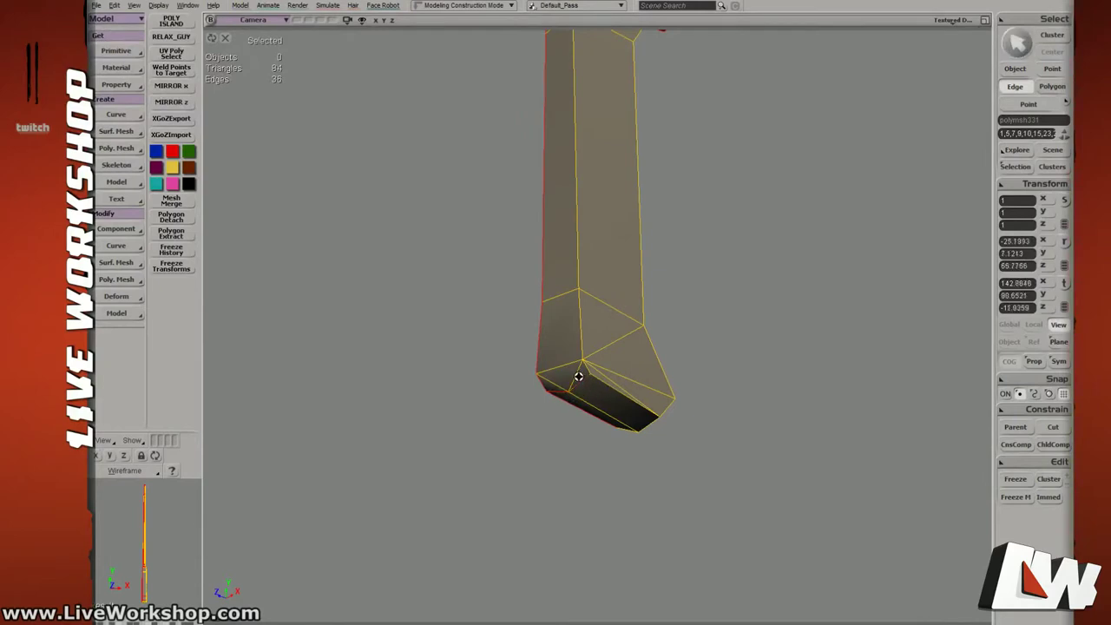
pyautogui.moveTo(579, 376); pyautogui.dragTo(608, 250, button='middle')
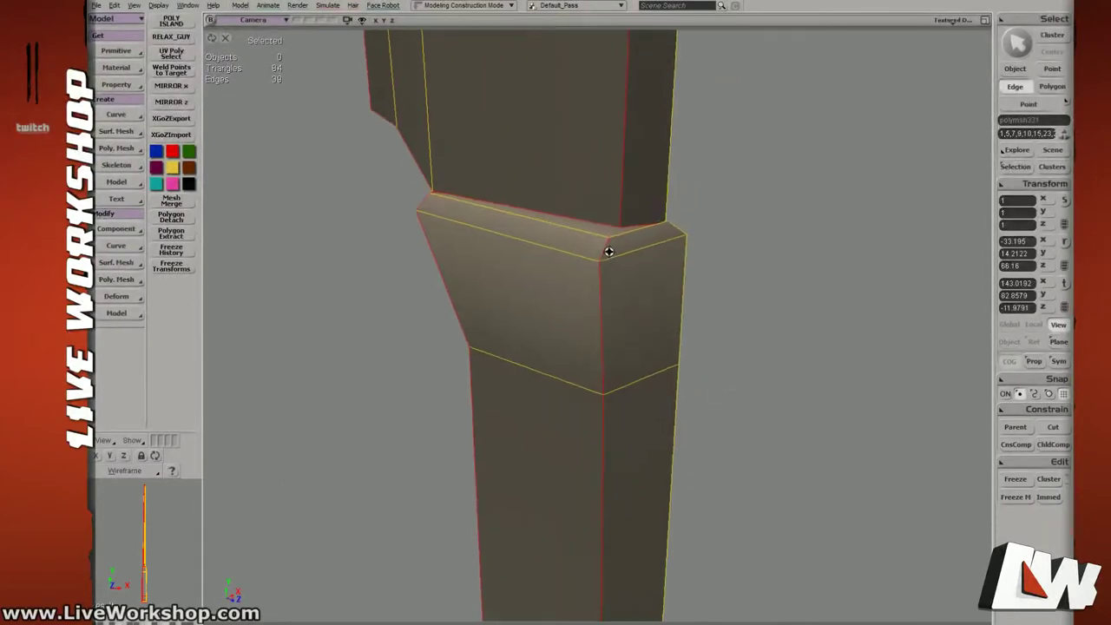
# Add the edges of the collar between blade and handle to the seam selection and save the scene.
pyautogui.keyDown('shift'); pyautogui.click(590, 242); pyautogui.keyUp('shift')
pyautogui.keyDown('shift'); pyautogui.click(622, 243); pyautogui.keyUp('shift')
pyautogui.moveTo(677, 251); pyautogui.dragTo(535, 235, button='middle')
pyautogui.keyDown('shift'); pyautogui.click(477, 213); pyautogui.keyUp('shift')
pyautogui.moveTo(668, 211); pyautogui.dragTo(545, 223, button='middle')
pyautogui.hotkey('ctrl', 's')
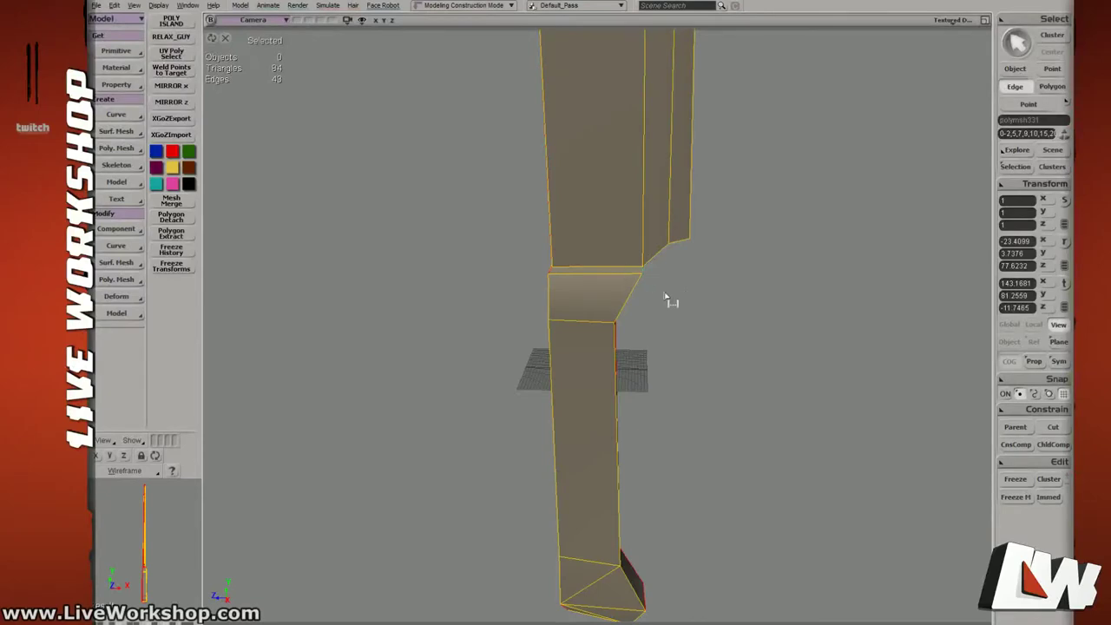
# Examine the selected seam edges along the blade, collar and handle from several angles.
pyautogui.moveTo(703, 294); pyautogui.dragTo(683, 263, button='right')
pyautogui.moveTo(682, 262); pyautogui.dragTo(588, 296, button='middle')
pyautogui.moveTo(588, 296); pyautogui.dragTo(555, 221)
pyautogui.moveTo(556, 220); pyautogui.dragTo(665, 280, button='middle')
pyautogui.moveTo(665, 280); pyautogui.dragTo(681, 278)
pyautogui.moveTo(680, 279); pyautogui.dragTo(705, 303, button='middle')
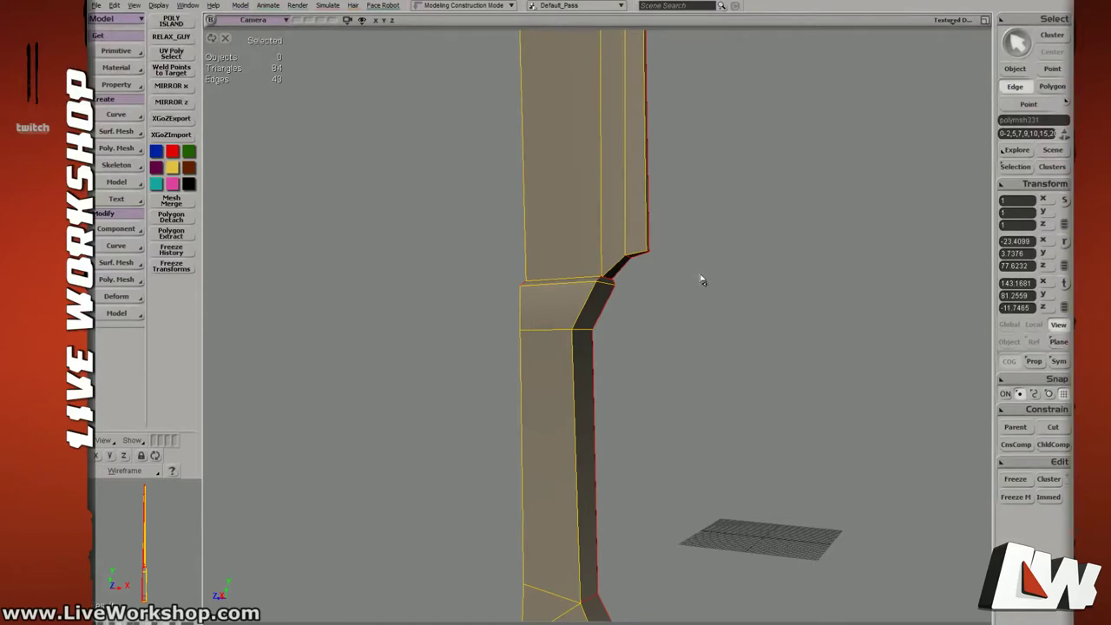
pyautogui.moveTo(669, 290); pyautogui.dragTo(640, 253, button='middle')
pyautogui.moveTo(443, 132); pyautogui.dragTo(466, 168, button='middle')
pyautogui.moveTo(506, 232); pyautogui.dragTo(538, 206, button='middle')
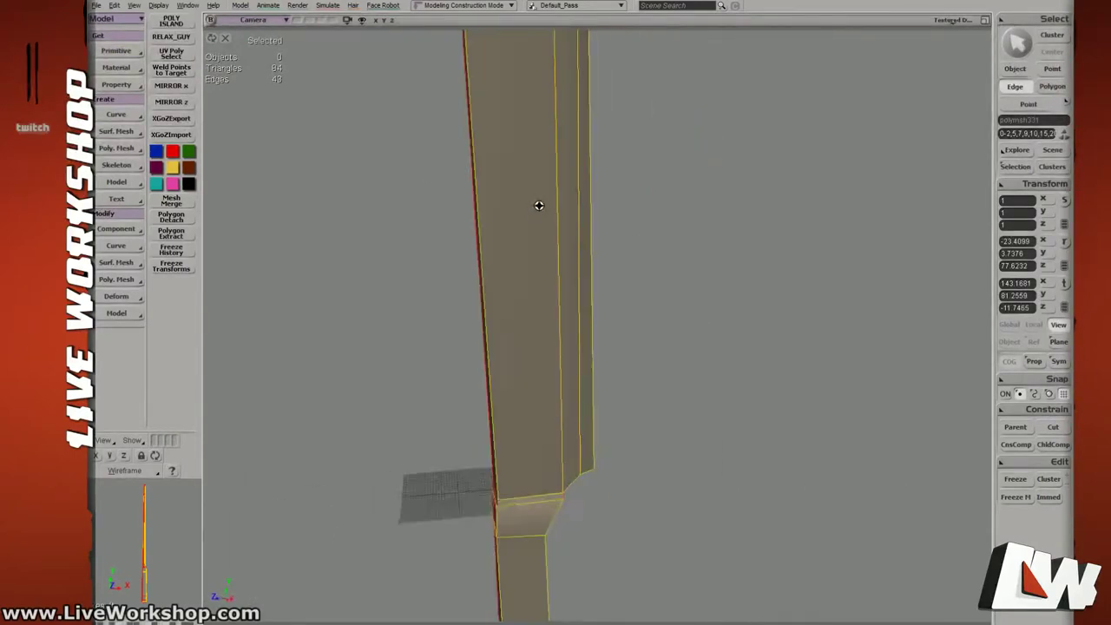
pyautogui.moveTo(564, 287); pyautogui.dragTo(621, 295, button='middle')
pyautogui.moveTo(586, 240)
pyautogui.mouseDown(button='middle')
pyautogui.moveTo(573, 264)
pyautogui.moveTo(587, 243)
pyautogui.mouseUp(button='middle')
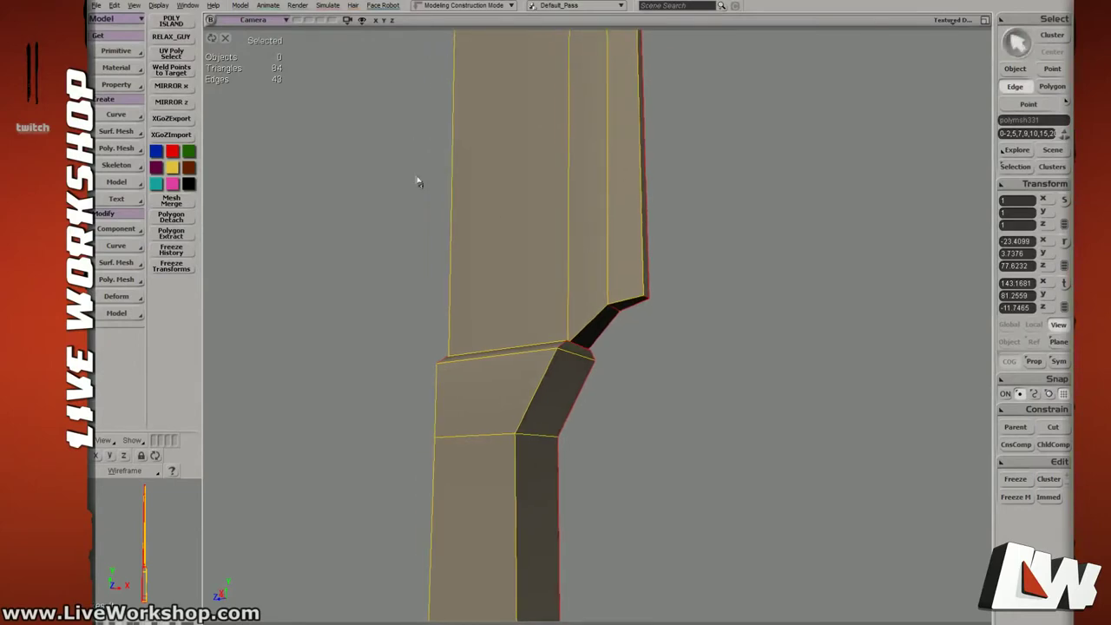
pyautogui.moveTo(507, 160); pyautogui.dragTo(607, 314, button='middle')
pyautogui.rightClick(608, 311)
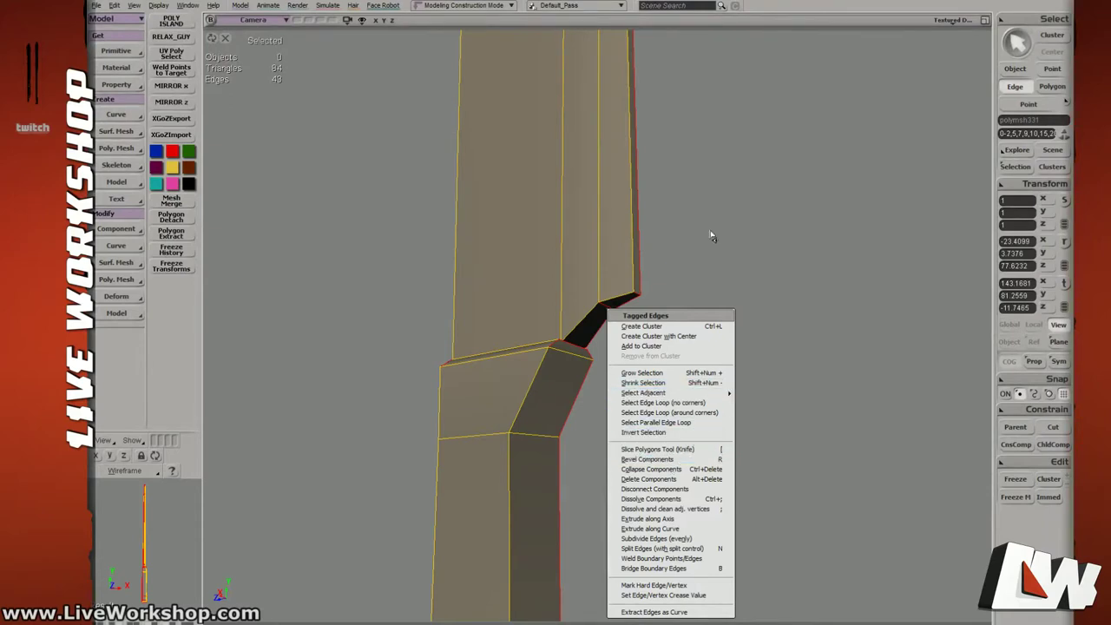
pyautogui.click(597, 243)
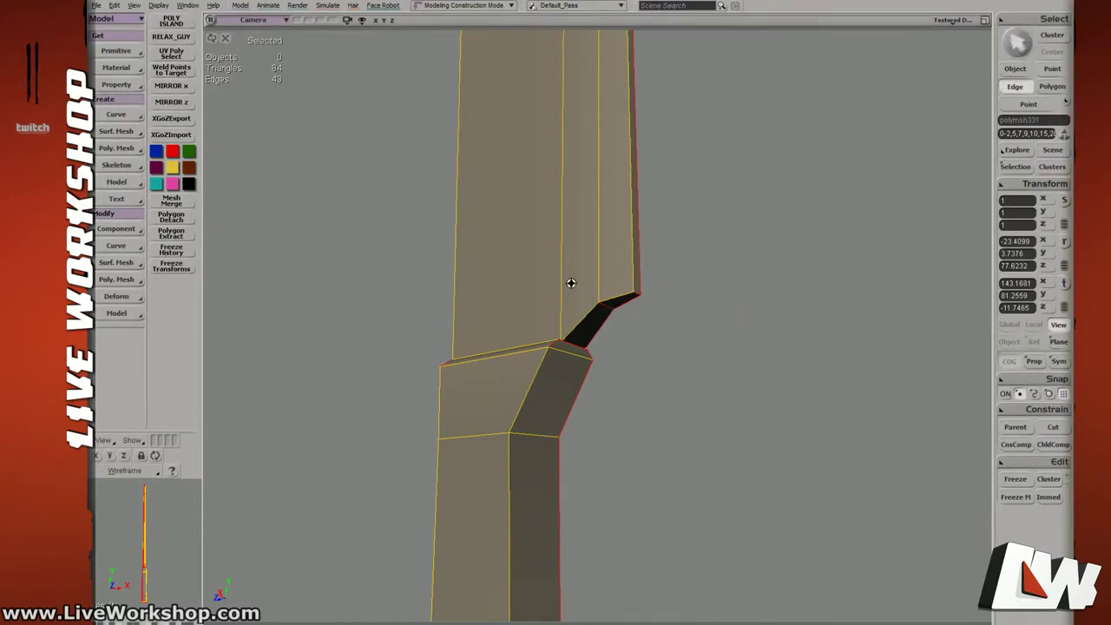
pyautogui.rightClick(606, 305)
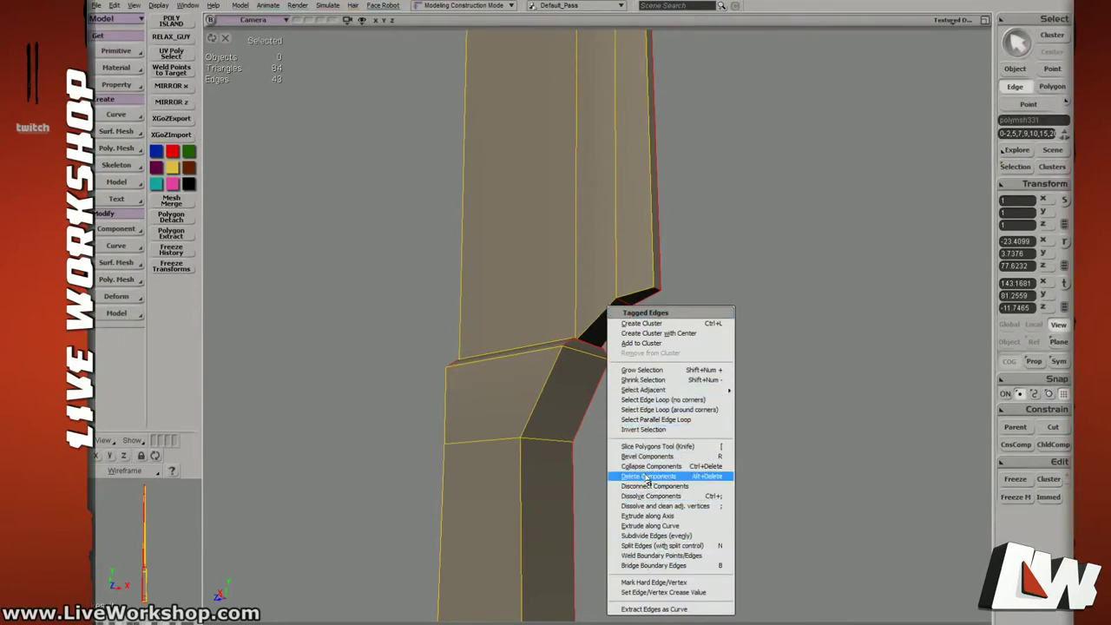
pyautogui.click(600, 331)
pyautogui.hotkey('ctrl', 'z')
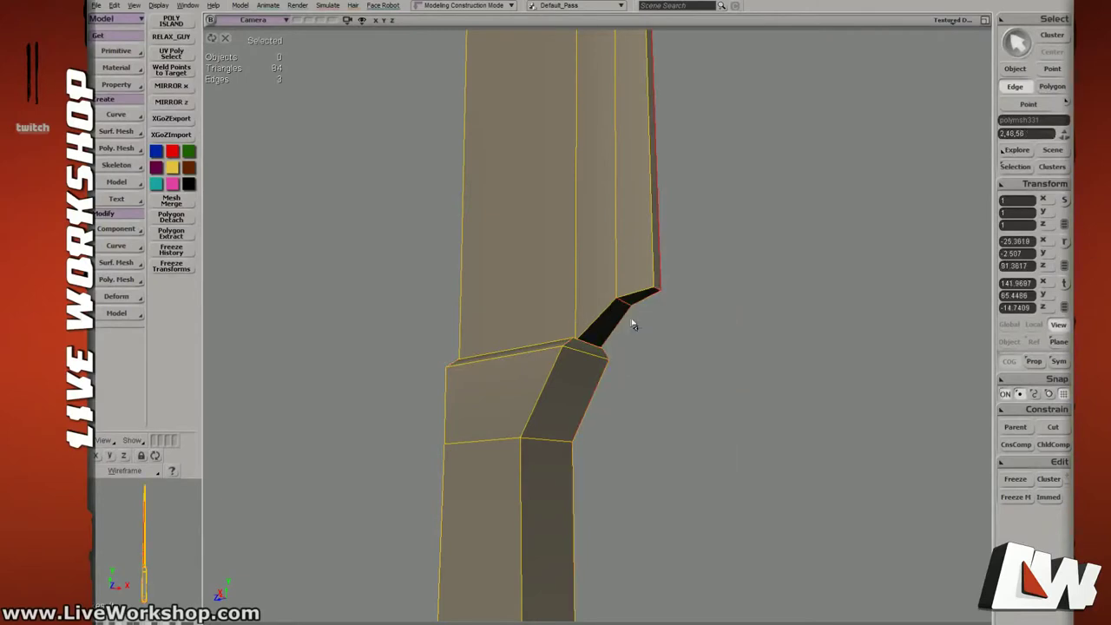
pyautogui.hotkey('ctrl', 'z')
pyautogui.press('t')
pyautogui.moveTo(605, 275); pyautogui.dragTo(673, 306)
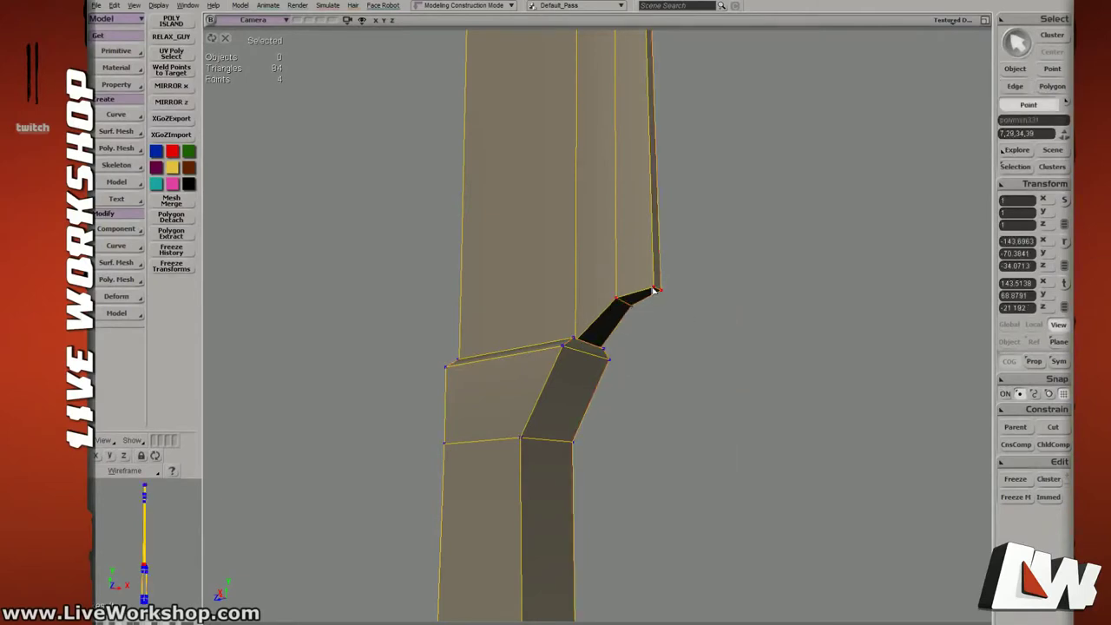
pyautogui.rightClick(653, 290)
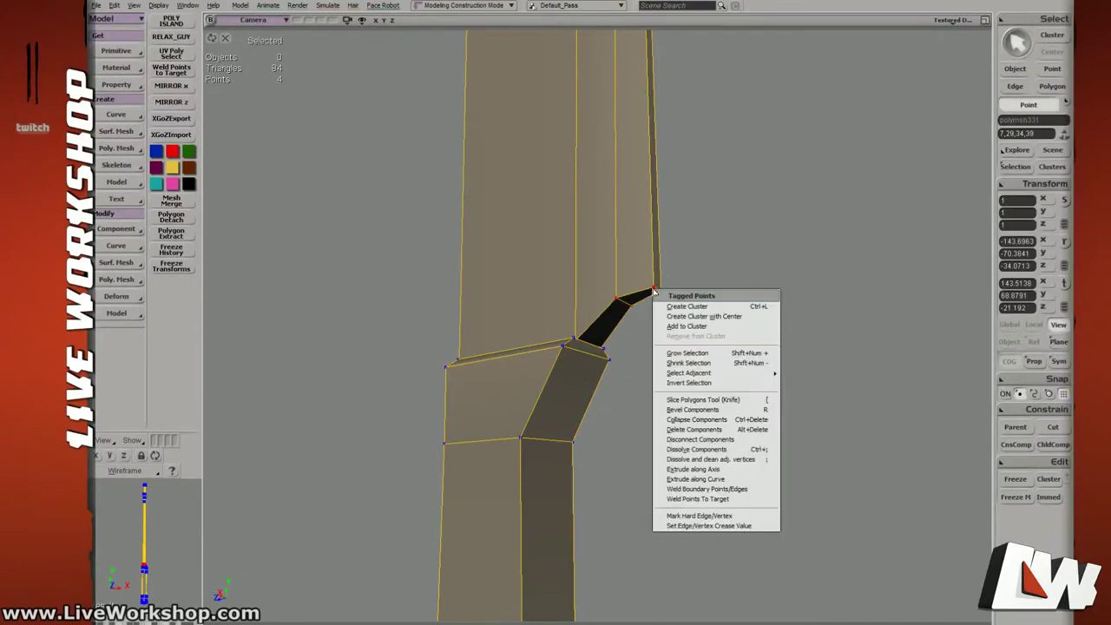
pyautogui.click(695, 316)
pyautogui.click(398, 102)
pyautogui.hotkey('ctrl', 'z')
pyautogui.hotkey('ctrl', 'z')
pyautogui.hotkey('ctrl', 'z')
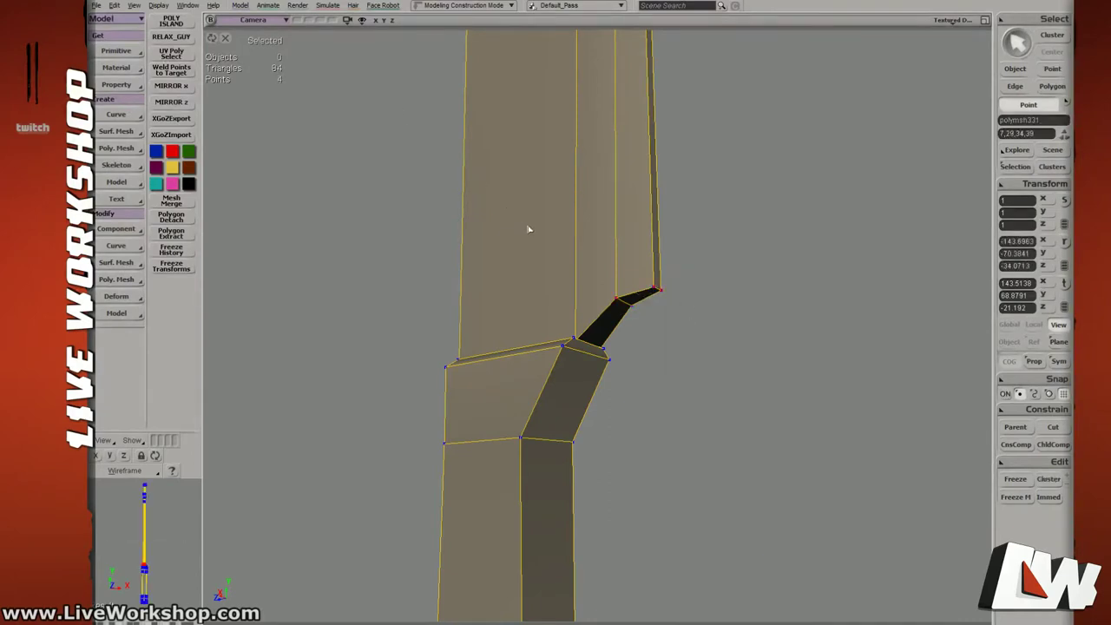
# Review the full seam path over the machete in both textured and wireframe display.
pyautogui.moveTo(595, 269); pyautogui.dragTo(543, 292, button='middle')
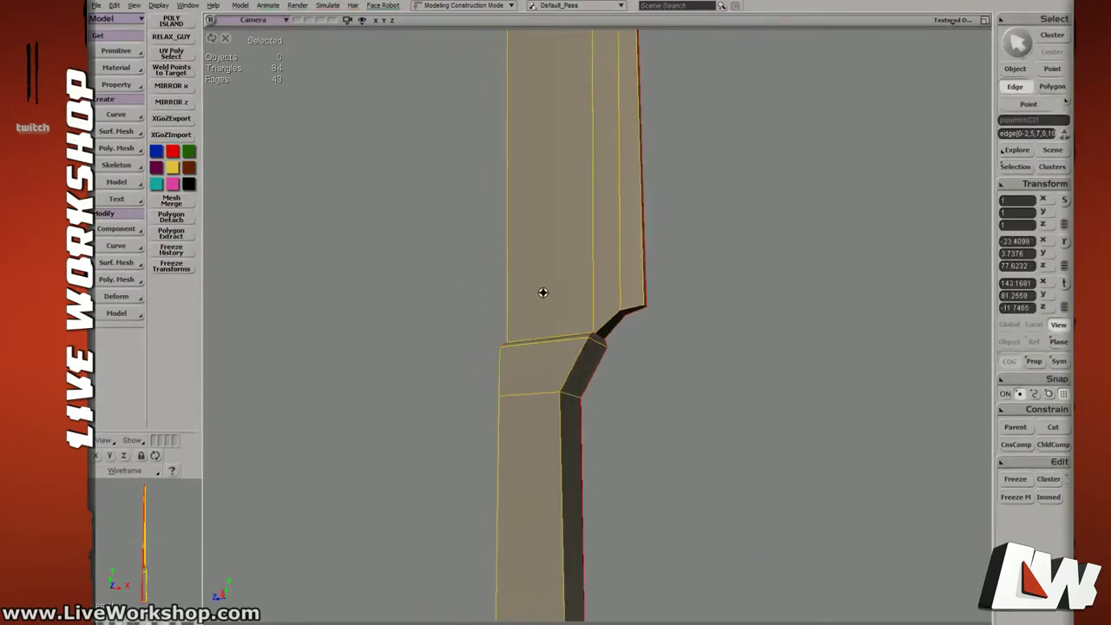
pyautogui.moveTo(543, 292); pyautogui.dragTo(577, 294, button='right')
pyautogui.moveTo(577, 292); pyautogui.dragTo(603, 298, button='middle')
pyautogui.moveTo(596, 299); pyautogui.dragTo(564, 299, button='right')
pyautogui.moveTo(564, 299); pyautogui.dragTo(563, 209)
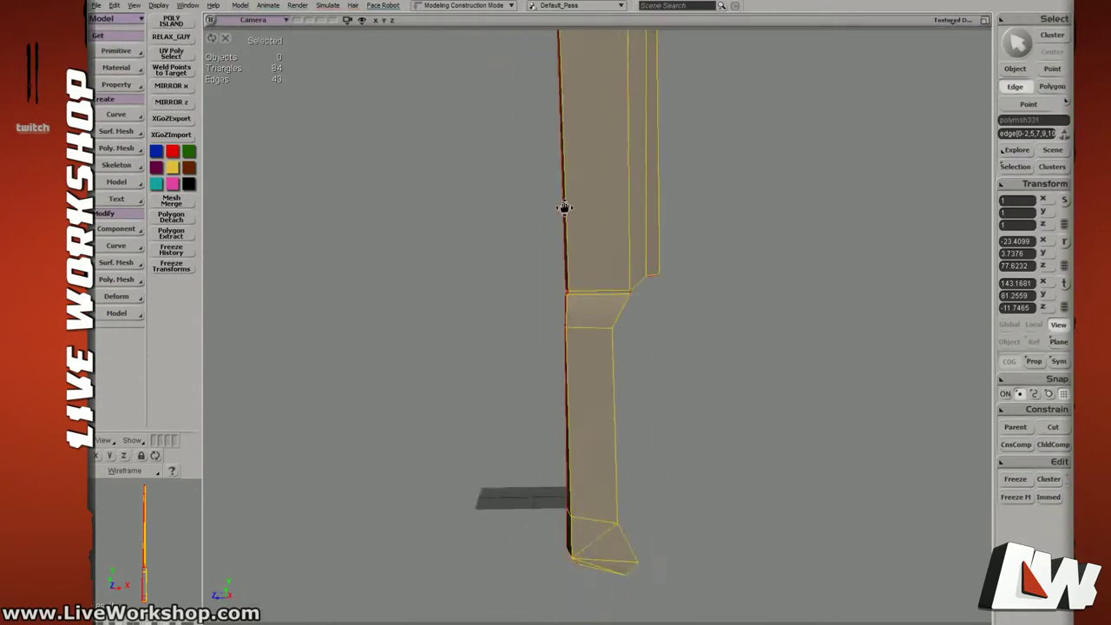
pyautogui.moveTo(564, 208); pyautogui.dragTo(630, 302, button='right')
pyautogui.moveTo(631, 303); pyautogui.dragTo(712, 391, button='middle')
pyautogui.moveTo(712, 392); pyautogui.dragTo(606, 338)
pyautogui.press('4')
pyautogui.moveTo(607, 339)
pyautogui.mouseDown(button='right')
pyautogui.moveTo(578, 291)
pyautogui.moveTo(596, 317)
pyautogui.moveTo(615, 280)
pyautogui.mouseUp(button='right')
pyautogui.keyDown('shift'); pyautogui.click(535, 264); pyautogui.keyUp('shift')
pyautogui.press('6')
pyautogui.moveTo(615, 280)
pyautogui.mouseDown(button='middle')
pyautogui.moveTo(573, 370)
pyautogui.moveTo(572, 417)
pyautogui.mouseUp(button='middle')
pyautogui.moveTo(573, 416); pyautogui.dragTo(651, 429, button='right')
pyautogui.moveTo(651, 429); pyautogui.dragTo(525, 240, button='middle')
# Apply an Unfold texture projection to the machete using the selected seam edges, then unfold and pack the UVs.
pyautogui.press('space')
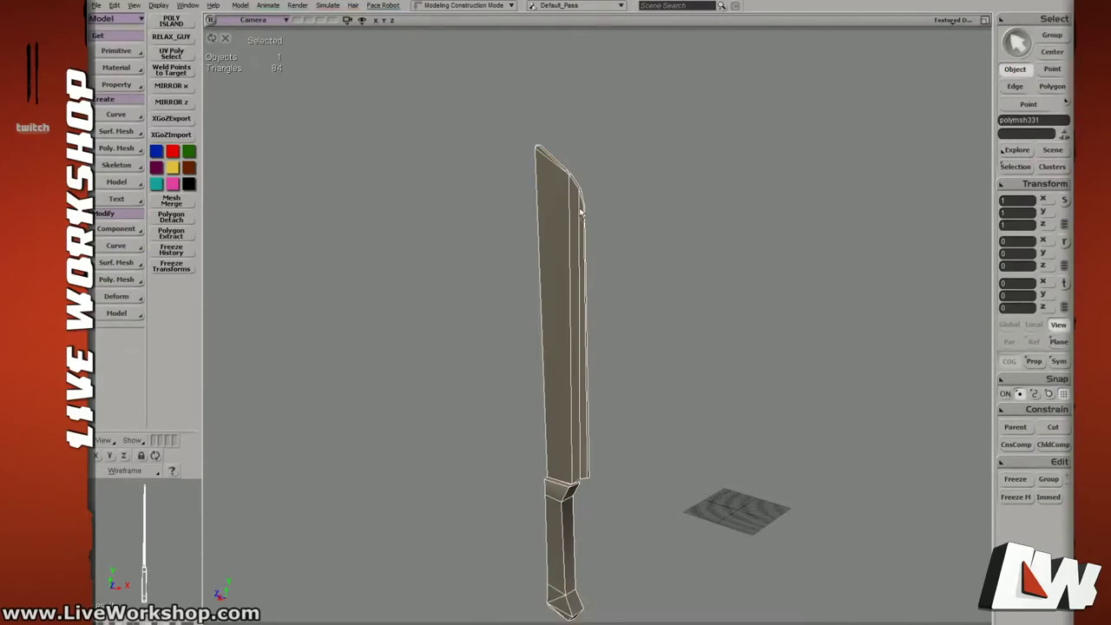
pyautogui.moveTo(617, 235); pyautogui.dragTo(593, 235, button='middle')
pyautogui.press('e')
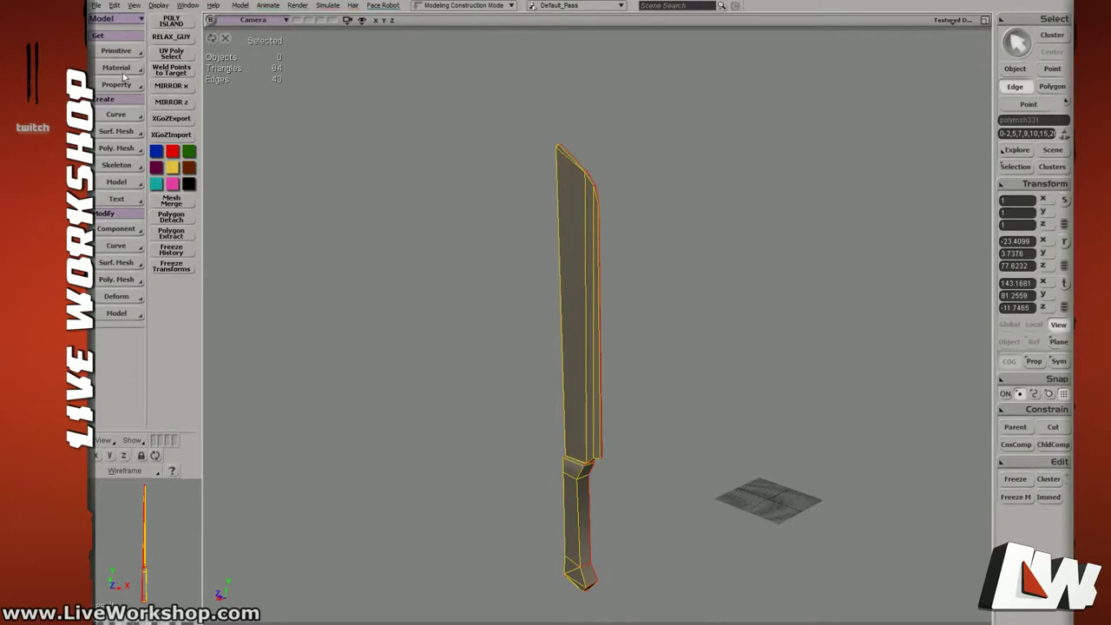
pyautogui.click(120, 86)
pyautogui.moveTo(167, 101)
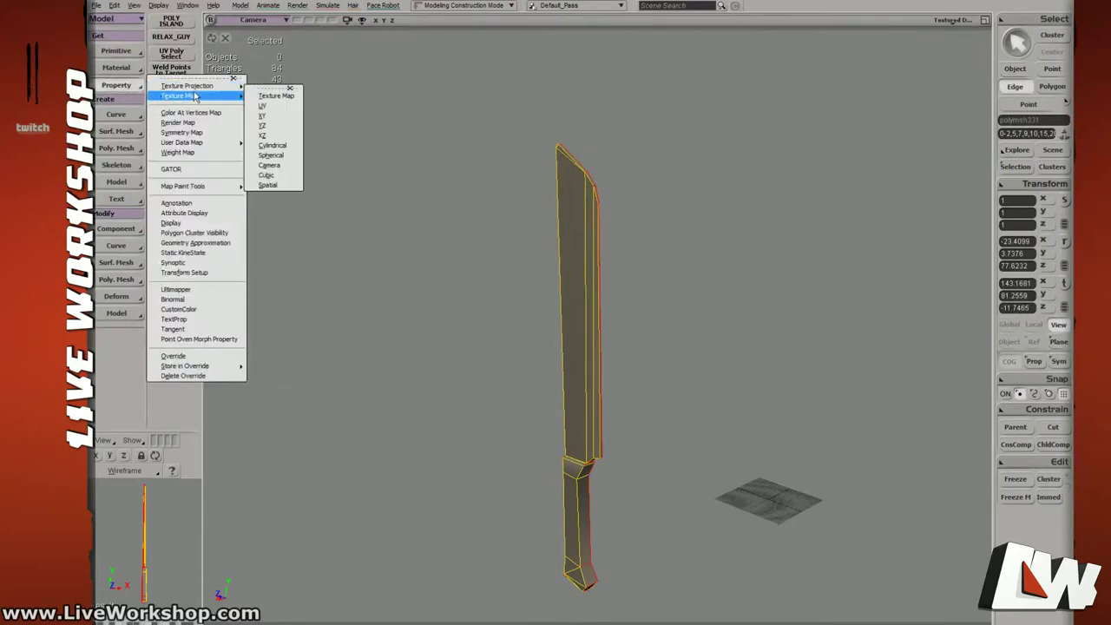
pyautogui.moveTo(213, 88)
pyautogui.click(276, 249)
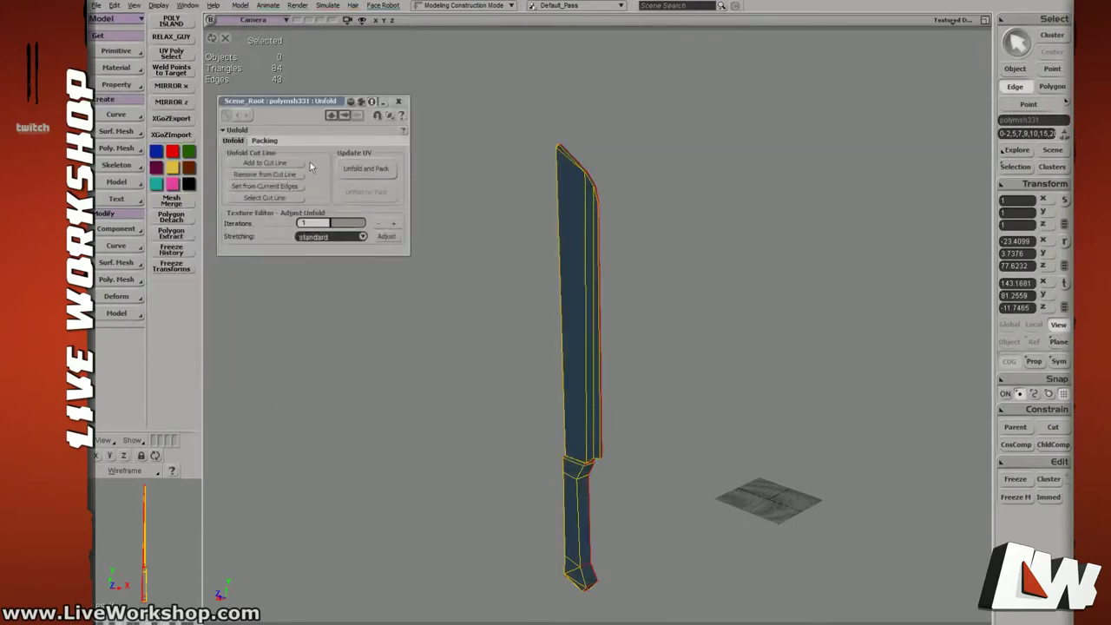
pyautogui.click(359, 173)
pyautogui.moveTo(521, 203); pyautogui.dragTo(675, 280, button='middle')
pyautogui.moveTo(566, 235); pyautogui.dragTo(573, 231, button='middle')
# Open the Texture Editor, enlarge it beside the machete, close the Unfold properties and zoom in on the UV islands.
pyautogui.hotkey('alt', '7')
pyautogui.moveTo(479, 237); pyautogui.dragTo(509, 225, button='middle')
pyautogui.moveTo(448, 109); pyautogui.dragTo(888, 101)
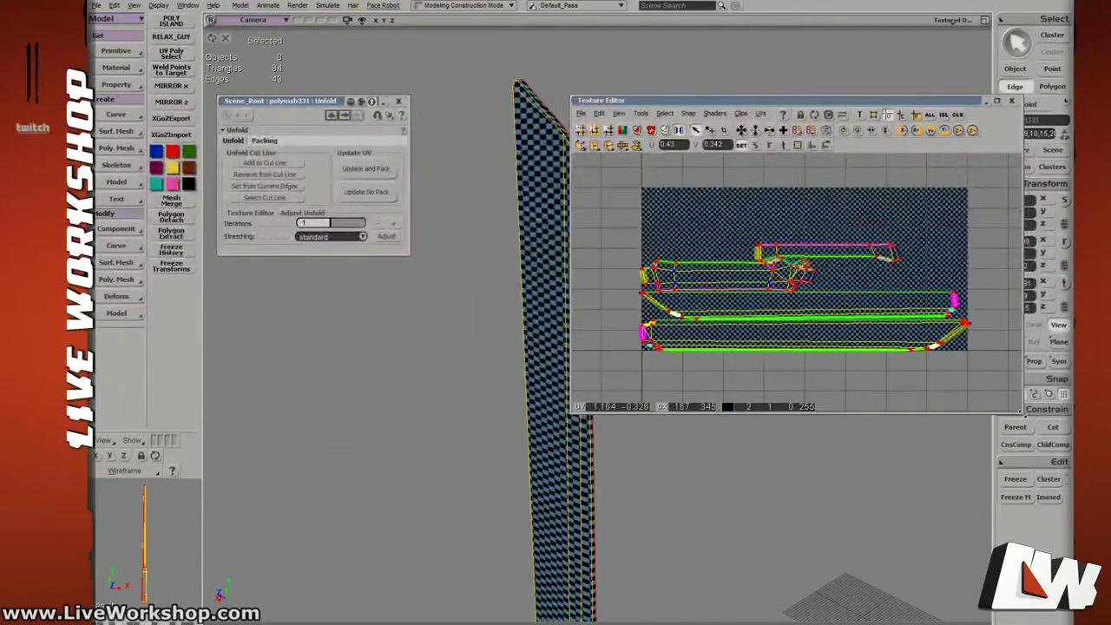
pyautogui.moveTo(1022, 414); pyautogui.dragTo(1020, 544)
pyautogui.moveTo(851, 101); pyautogui.dragTo(999, 46)
pyautogui.moveTo(574, 221); pyautogui.dragTo(548, 265, button='middle')
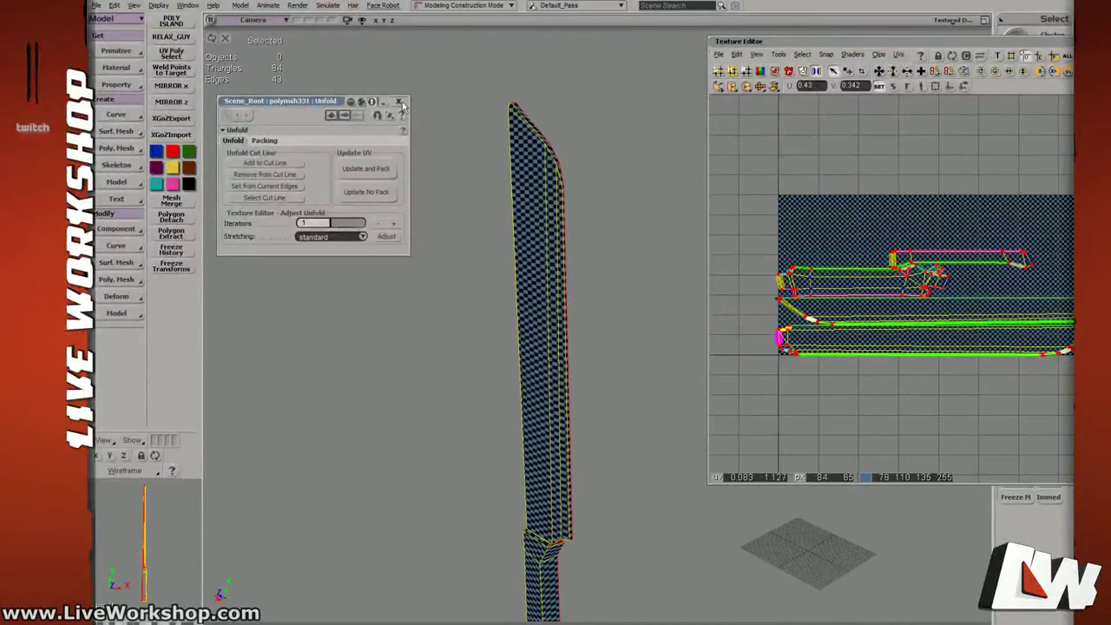
pyautogui.click(400, 103)
pyautogui.moveTo(560, 206); pyautogui.dragTo(558, 231, button='middle')
pyautogui.scroll(2, 559, 231)
pyautogui.scroll(4, 865, 281)
pyautogui.moveTo(804, 305); pyautogui.dragTo(893, 333, button='middle')
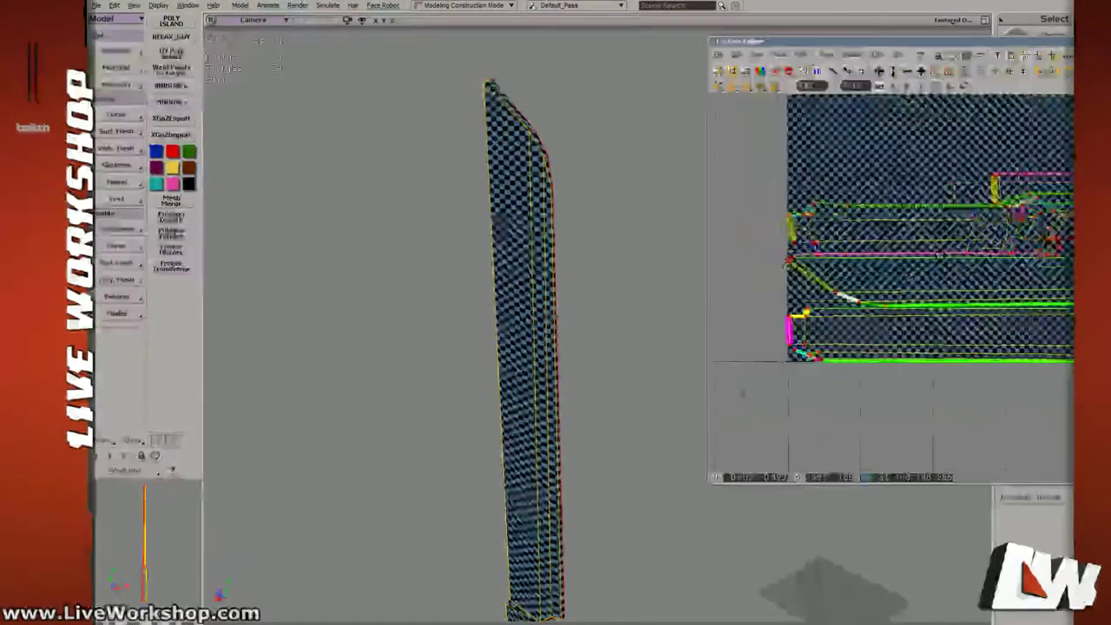
# Select all of the machete's UV islands and scale them down horizontally to even out the stretched checker pattern.
pyautogui.scroll(3, 903, 269)
pyautogui.moveTo(1039, 303); pyautogui.dragTo(874, 301, button='middle')
pyautogui.scroll(-4, 942, 289)
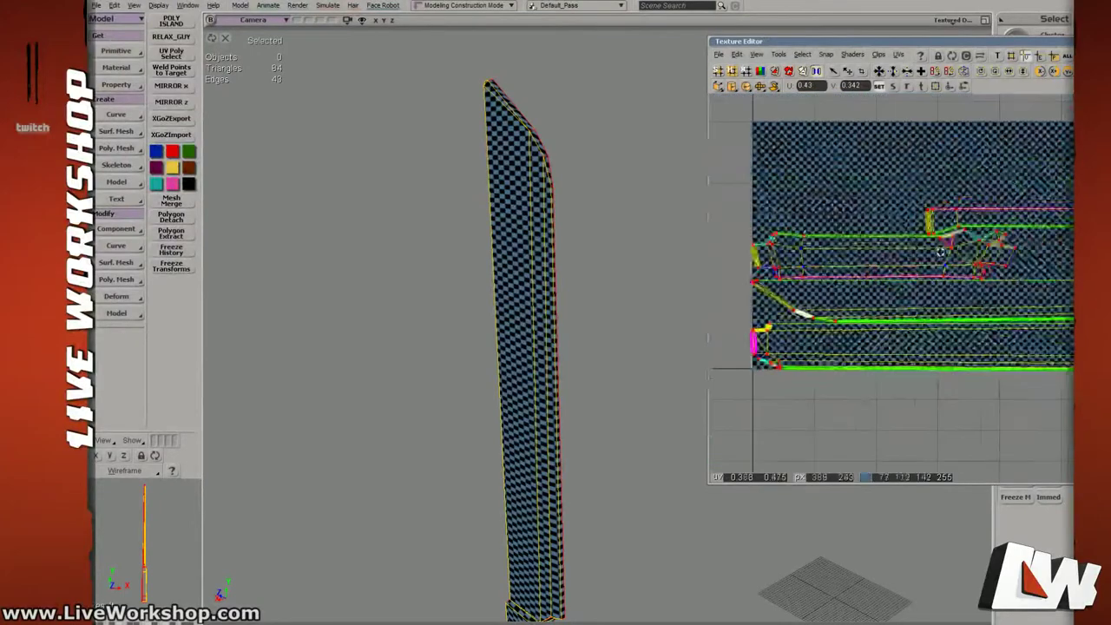
pyautogui.moveTo(940, 252); pyautogui.dragTo(914, 231, button='middle')
pyautogui.scroll(-2, 833, 239)
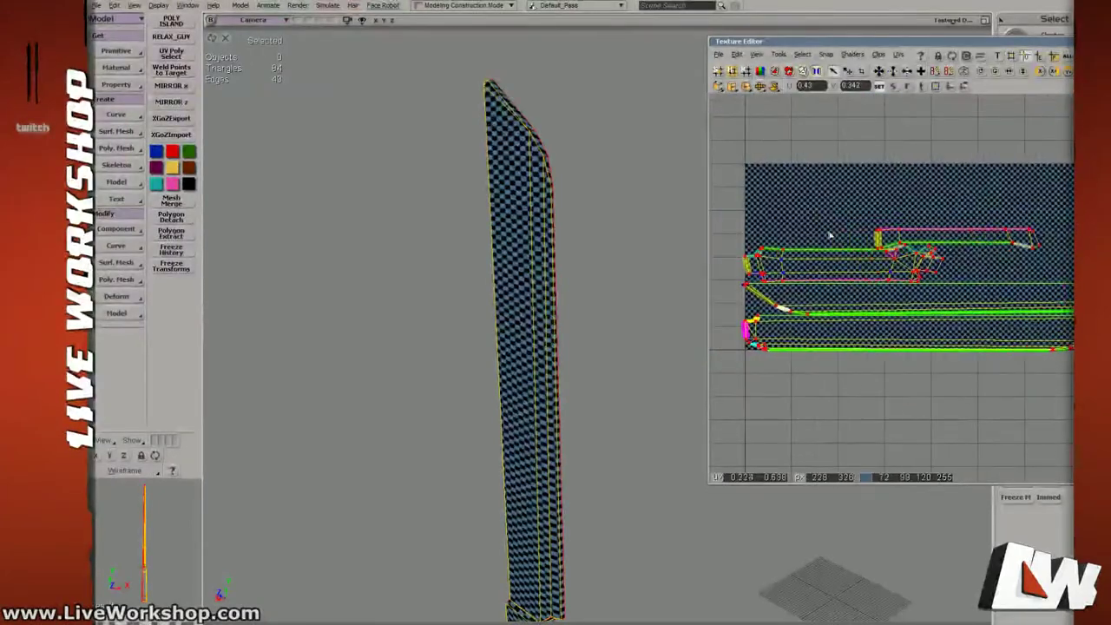
pyautogui.moveTo(723, 200); pyautogui.dragTo(1099, 402)
pyautogui.press('x')
pyautogui.moveTo(953, 296); pyautogui.dragTo(926, 296)
pyautogui.moveTo(700, 258); pyautogui.dragTo(576, 240, button='middle')
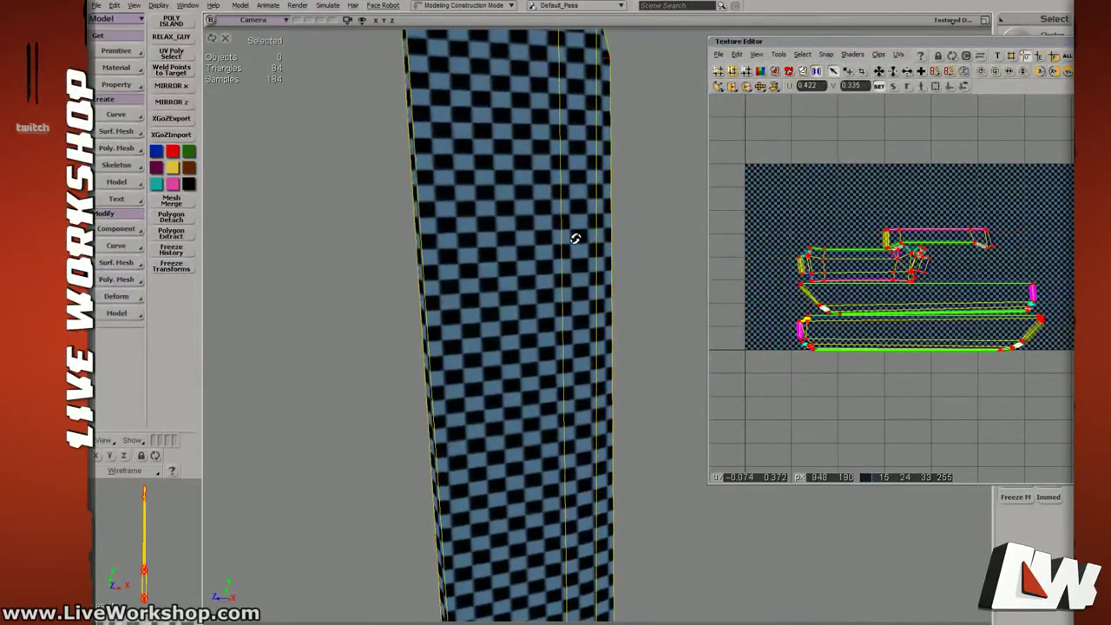
pyautogui.moveTo(947, 302); pyautogui.dragTo(934, 303)
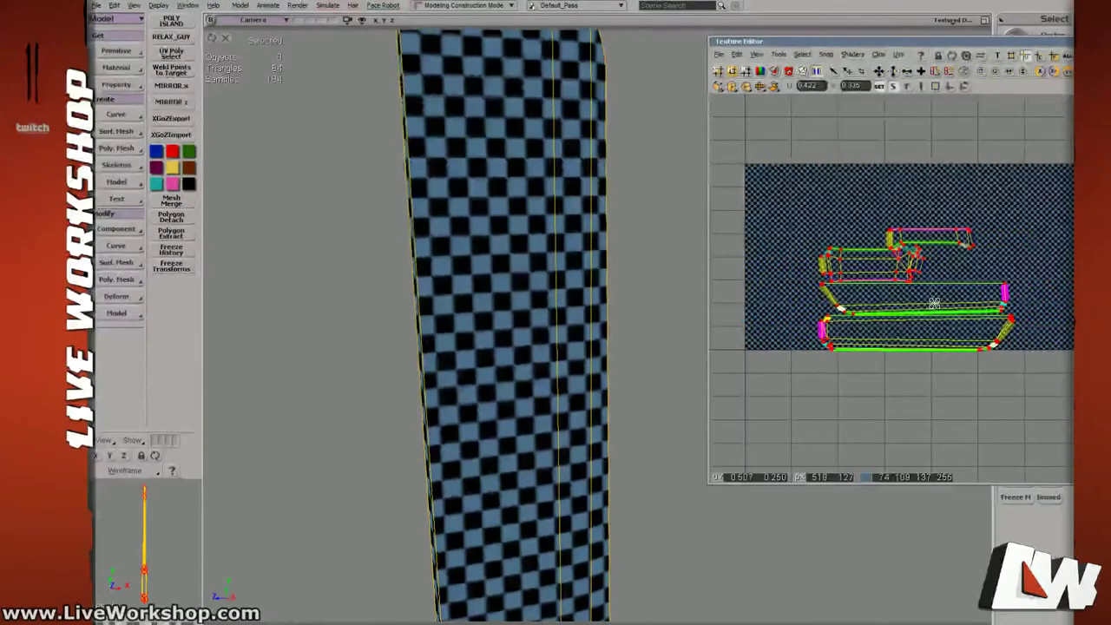
# Check the checker pattern on the blade and grip, and fine-tune the horizontal scale of all UV islands.
pyautogui.press('s')
pyautogui.moveTo(563, 258); pyautogui.dragTo(426, 231, button='middle')
pyautogui.moveTo(561, 282); pyautogui.dragTo(550, 269)
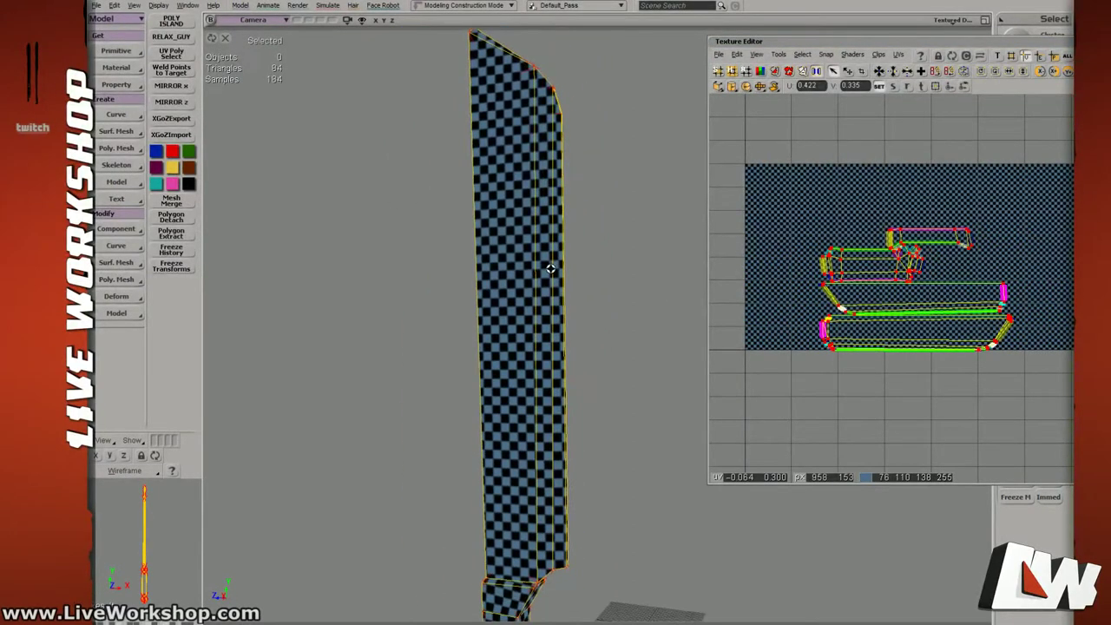
pyautogui.moveTo(550, 268); pyautogui.dragTo(555, 263, button='right')
pyautogui.moveTo(554, 382); pyautogui.dragTo(529, 182)
pyautogui.moveTo(451, 300); pyautogui.dragTo(501, 307, button='middle')
pyautogui.moveTo(501, 308); pyautogui.dragTo(565, 320, button='right')
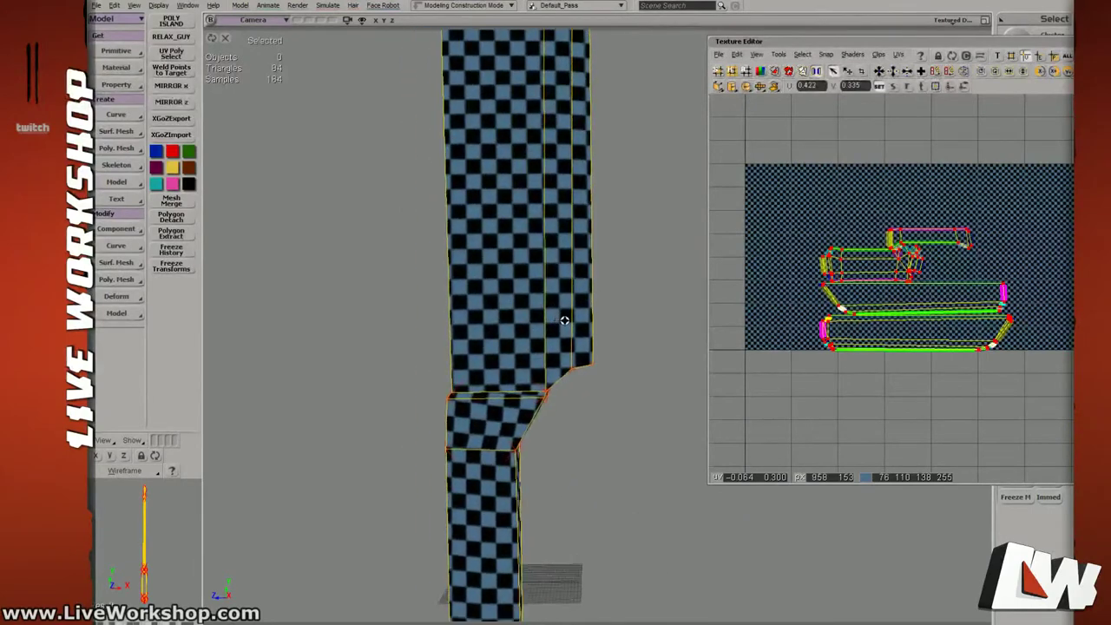
pyautogui.press('x')
pyautogui.moveTo(931, 298); pyautogui.dragTo(928, 297)
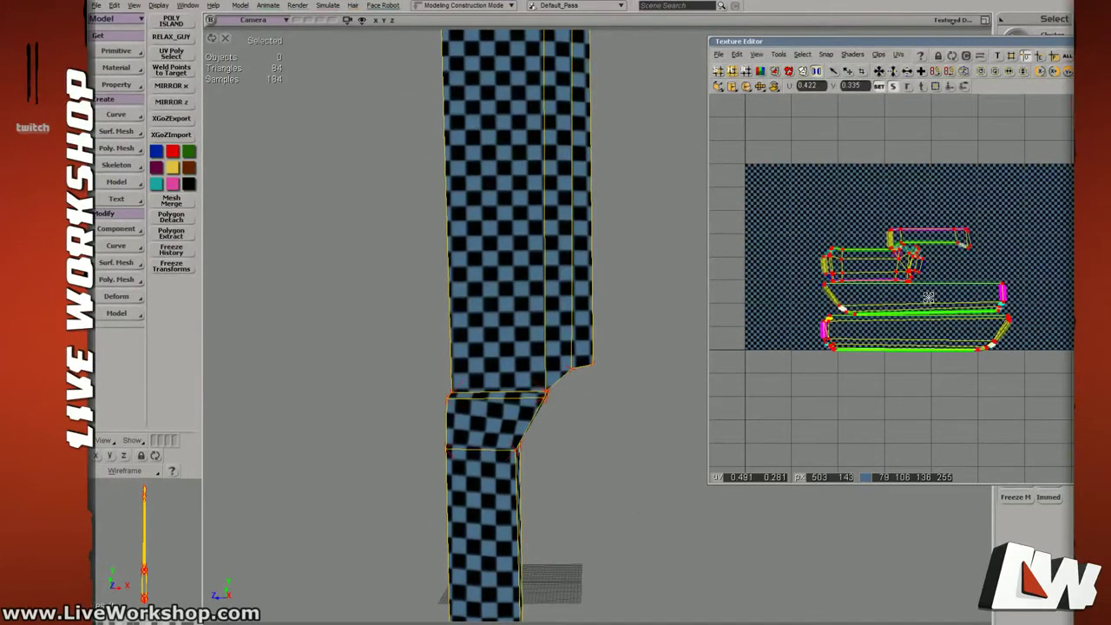
pyautogui.press('s')
pyautogui.moveTo(509, 235)
pyautogui.mouseDown(button='right')
pyautogui.moveTo(518, 235)
pyautogui.moveTo(510, 239)
pyautogui.mouseUp(button='right')
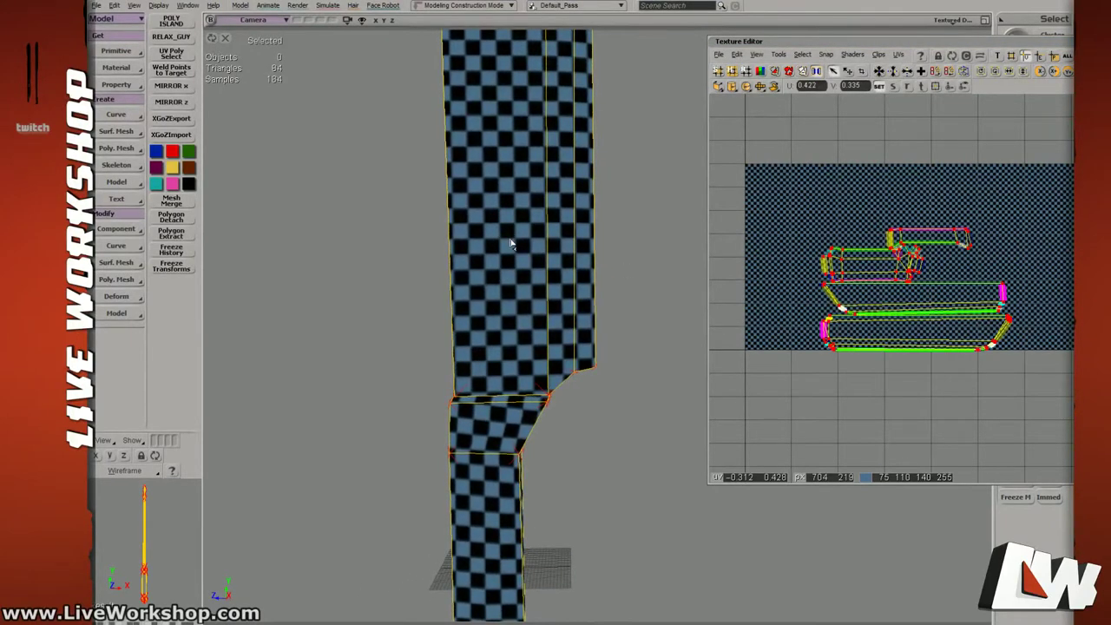
# Examine the checker pattern over the whole machete from several angles for stretching.
pyautogui.moveTo(541, 239); pyautogui.dragTo(560, 390)
pyautogui.moveTo(560, 391); pyautogui.dragTo(347, 245, button='middle')
pyautogui.moveTo(555, 245); pyautogui.dragTo(489, 246, button='middle')
pyautogui.moveTo(490, 245); pyautogui.dragTo(516, 270)
pyautogui.moveTo(516, 270)
pyautogui.mouseDown(button='right')
pyautogui.moveTo(573, 283)
pyautogui.moveTo(553, 316)
pyautogui.moveTo(534, 276)
pyautogui.mouseUp(button='right')
pyautogui.moveTo(533, 276); pyautogui.dragTo(557, 267, button='middle')
pyautogui.moveTo(557, 267); pyautogui.dragTo(546, 256, button='right')
pyautogui.moveTo(545, 254); pyautogui.dragTo(555, 294)
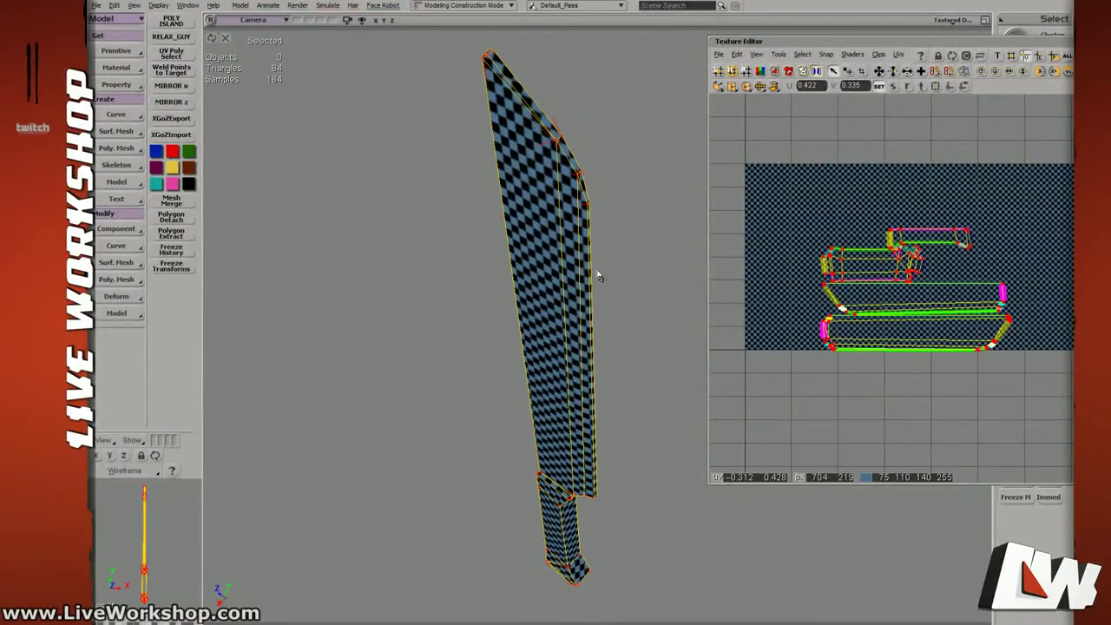
pyautogui.moveTo(576, 203); pyautogui.dragTo(577, 241)
pyautogui.moveTo(557, 217); pyautogui.dragTo(594, 222, button='right')
pyautogui.moveTo(594, 223); pyautogui.dragTo(558, 221)
pyautogui.moveTo(558, 221); pyautogui.dragTo(499, 187, button='right')
pyautogui.moveTo(497, 187); pyautogui.dragTo(527, 173)
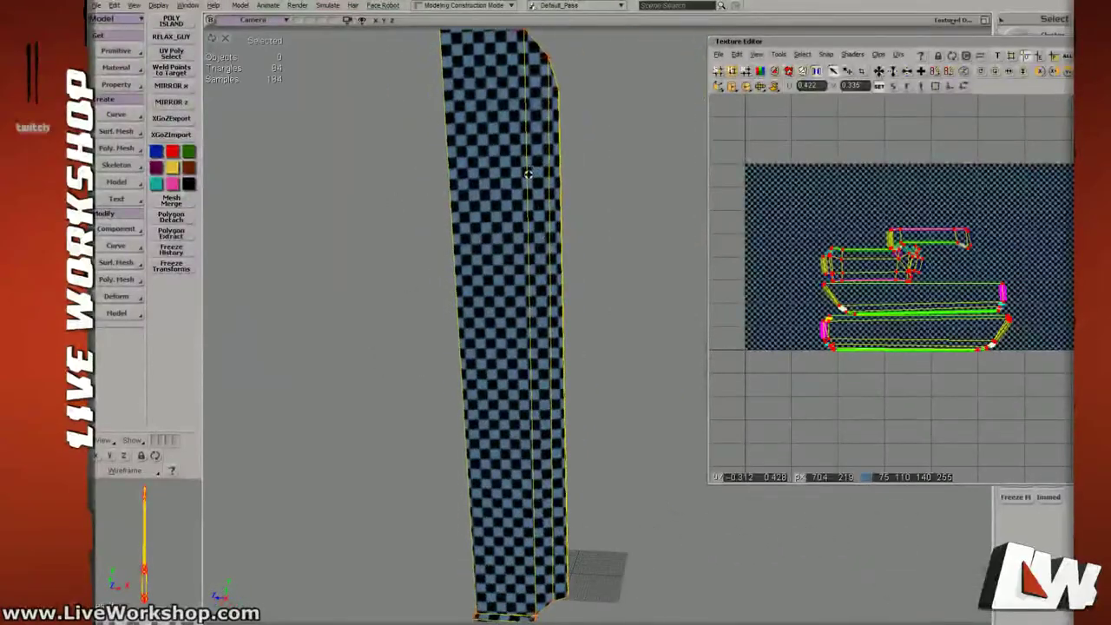
pyautogui.moveTo(560, 298); pyautogui.dragTo(562, 243)
pyautogui.moveTo(563, 243); pyautogui.dragTo(436, 228, button='middle')
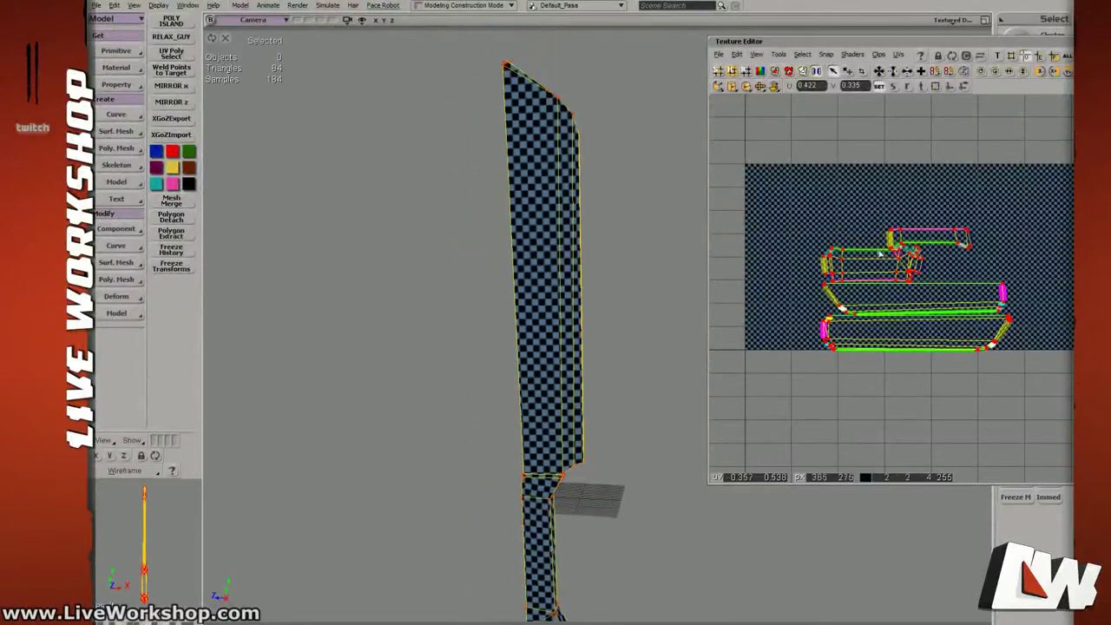
# Inspect how the two long blade islands connect by selecting UV samples on the upper one.
pyautogui.moveTo(886, 278); pyautogui.dragTo(906, 287, button='middle')
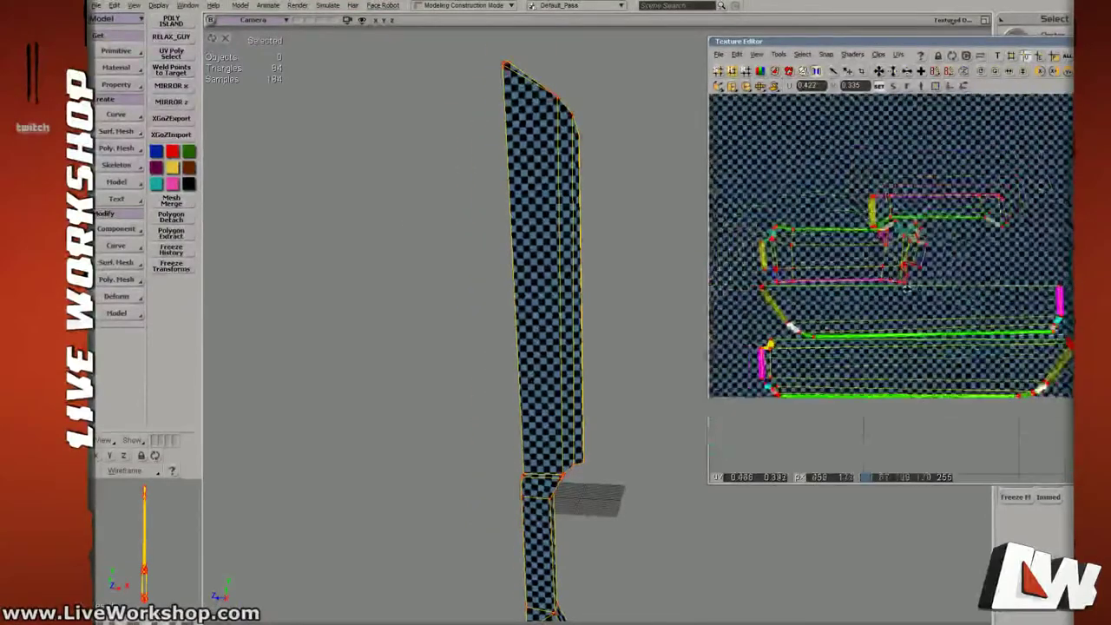
pyautogui.moveTo(1038, 276); pyautogui.dragTo(1069, 336)
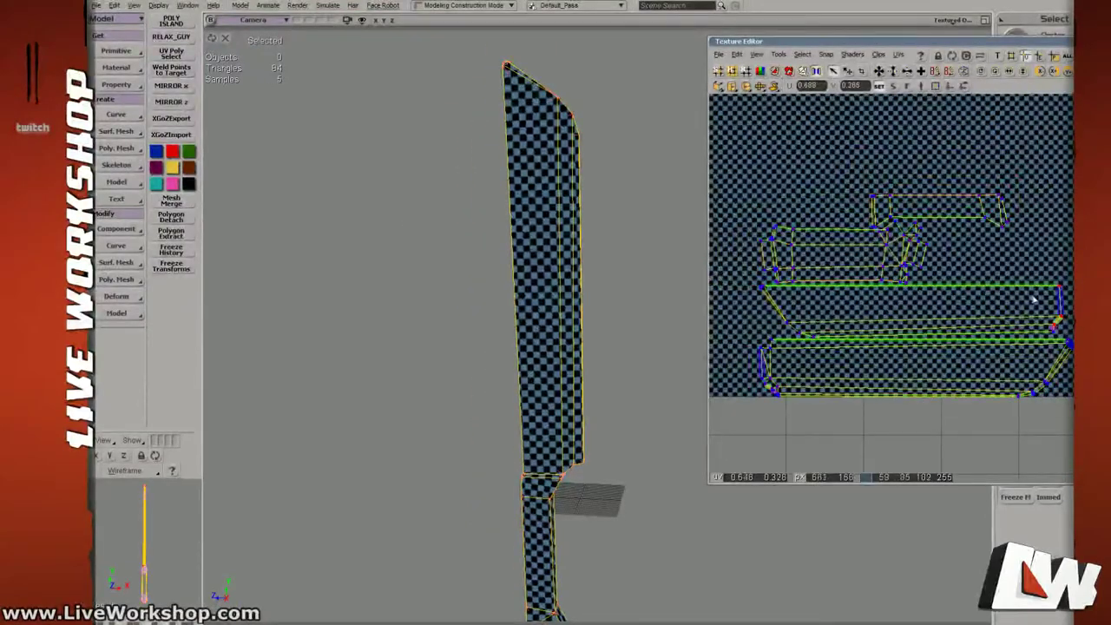
pyautogui.moveTo(997, 287); pyautogui.dragTo(1081, 330)
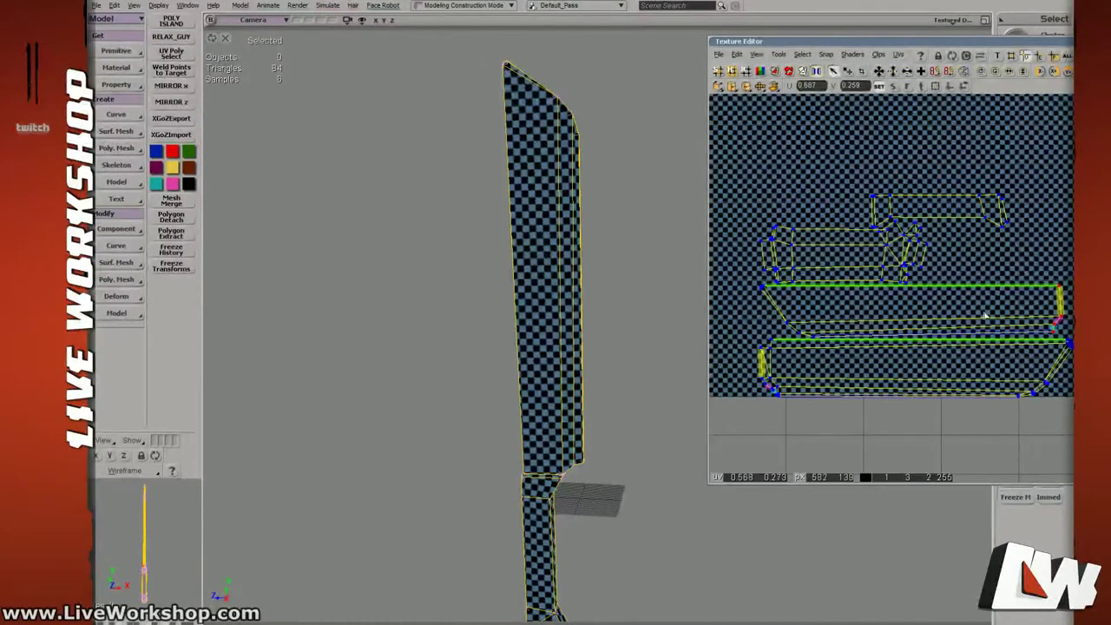
pyautogui.press('s')
pyautogui.moveTo(983, 313); pyautogui.dragTo(963, 308, button='middle')
pyautogui.moveTo(1025, 289); pyautogui.dragTo(1072, 315)
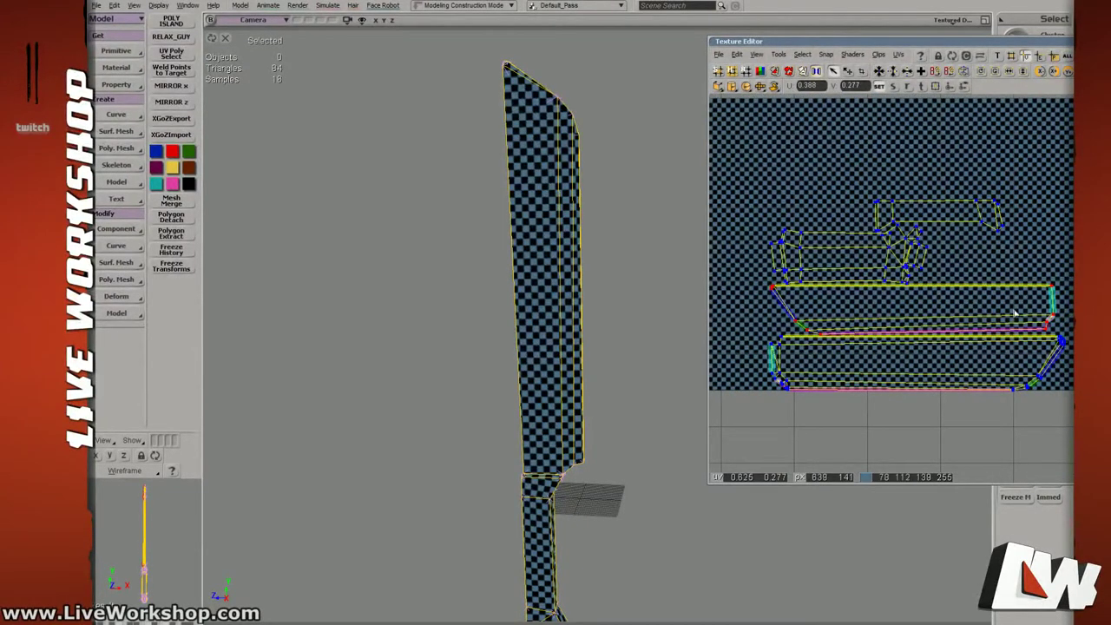
pyautogui.press('s')
# Unhide the rest of the scene, return to object selection and select the off-hand cleaver.
pyautogui.moveTo(600, 325); pyautogui.dragTo(423, 283, button='middle')
pyautogui.hotkey('ctrl', 'h')
pyautogui.moveTo(536, 306); pyautogui.dragTo(572, 323, button='right')
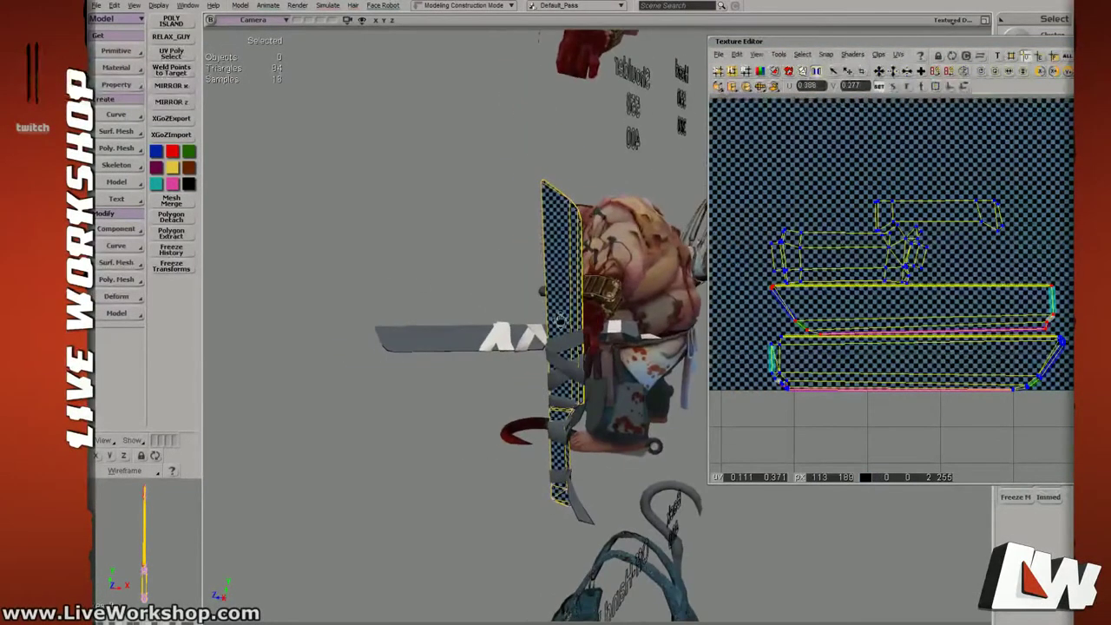
pyautogui.press('space')
pyautogui.press('s')
pyautogui.moveTo(476, 367); pyautogui.dragTo(583, 383, button='right')
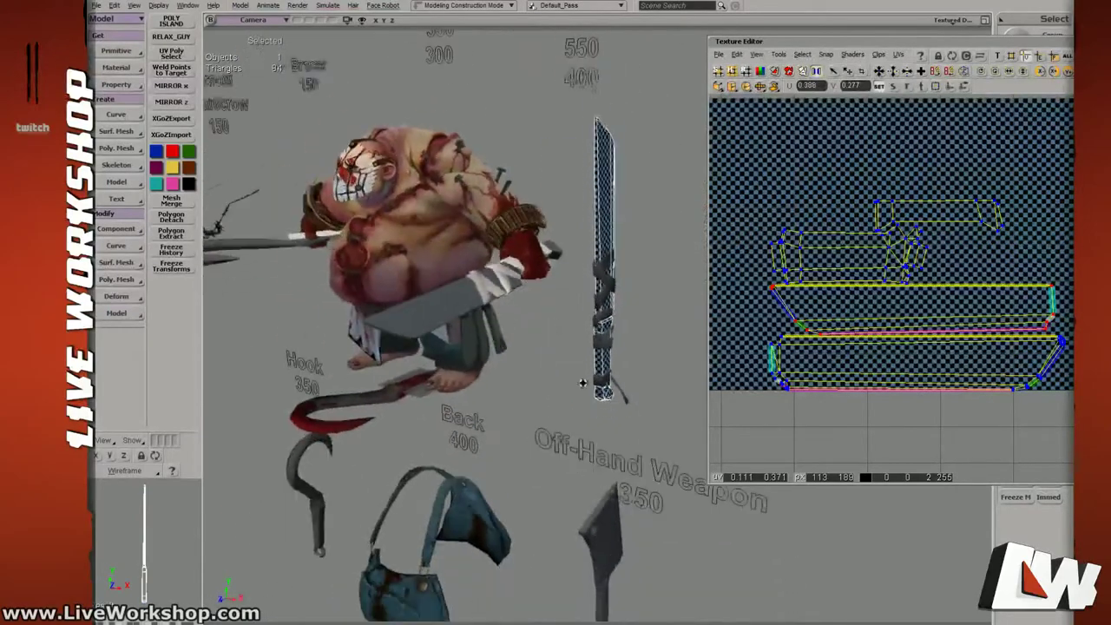
pyautogui.moveTo(583, 383); pyautogui.dragTo(549, 356, button='middle')
pyautogui.click(585, 492)
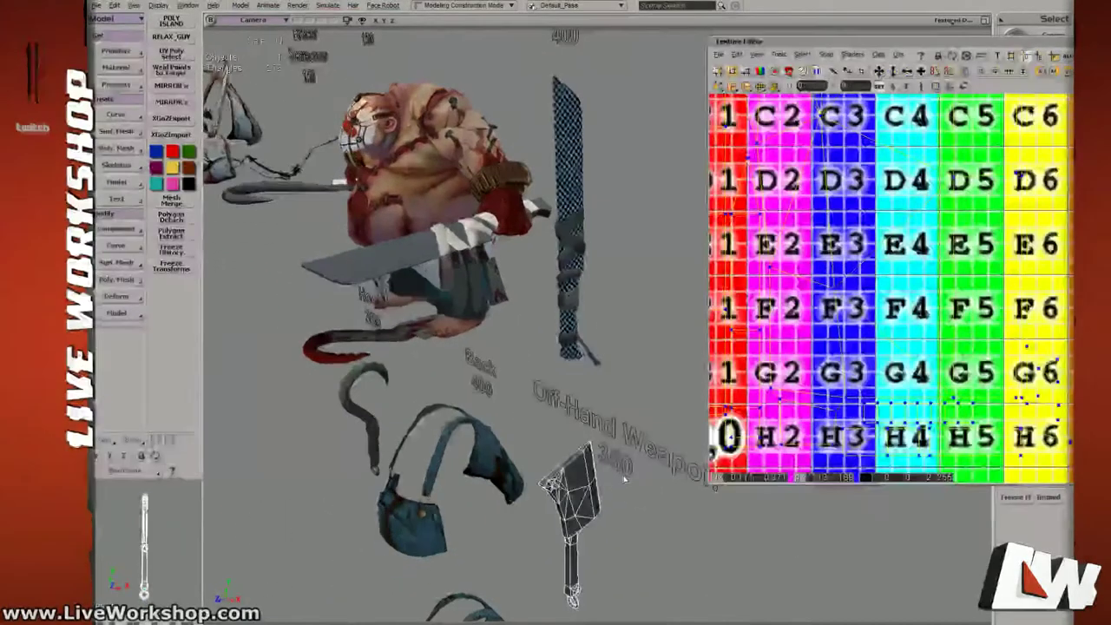
# Examine the cleaver's UV layout over a dimmed texture and close the Texture Editor.
pyautogui.moveTo(947, 292); pyautogui.dragTo(877, 282, button='middle')
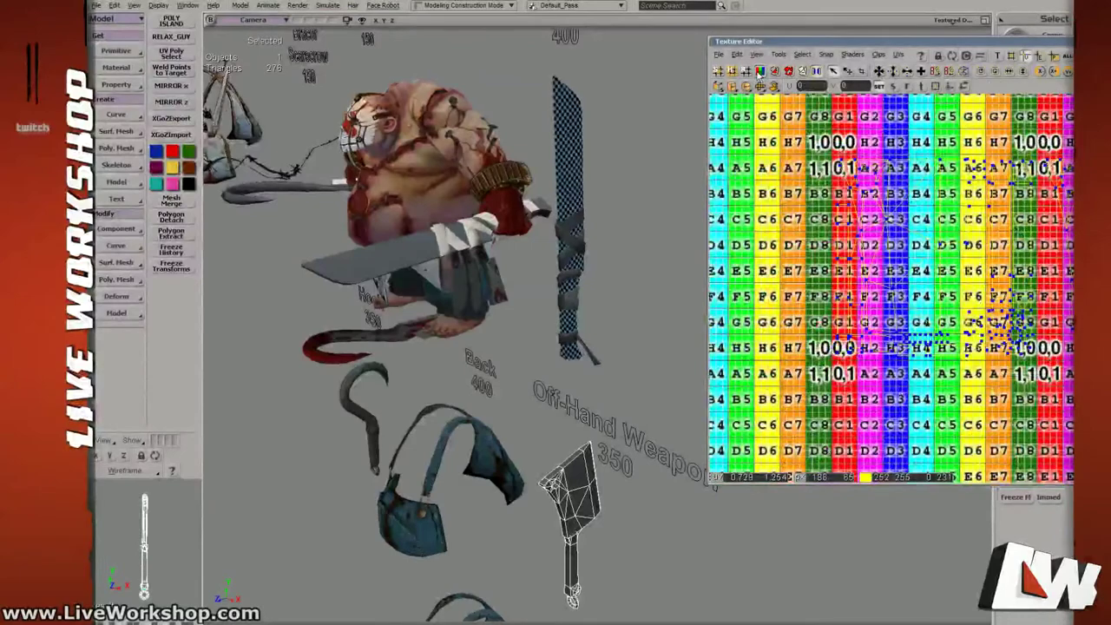
pyautogui.click(759, 75)
pyautogui.moveTo(965, 171); pyautogui.dragTo(975, 284, button='middle')
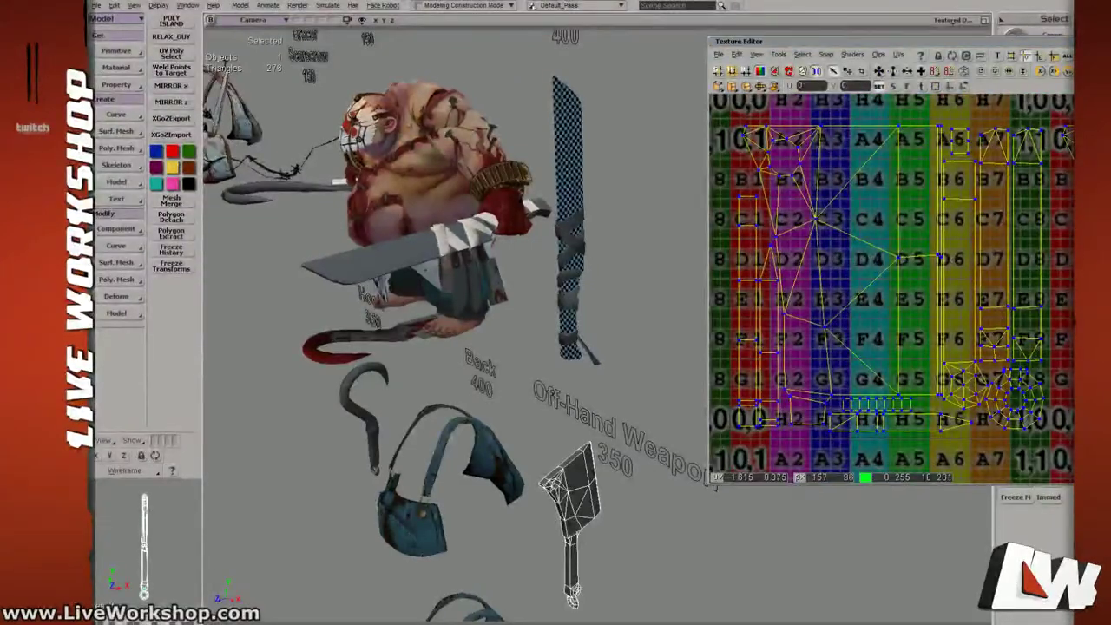
pyautogui.click(1073, 42)
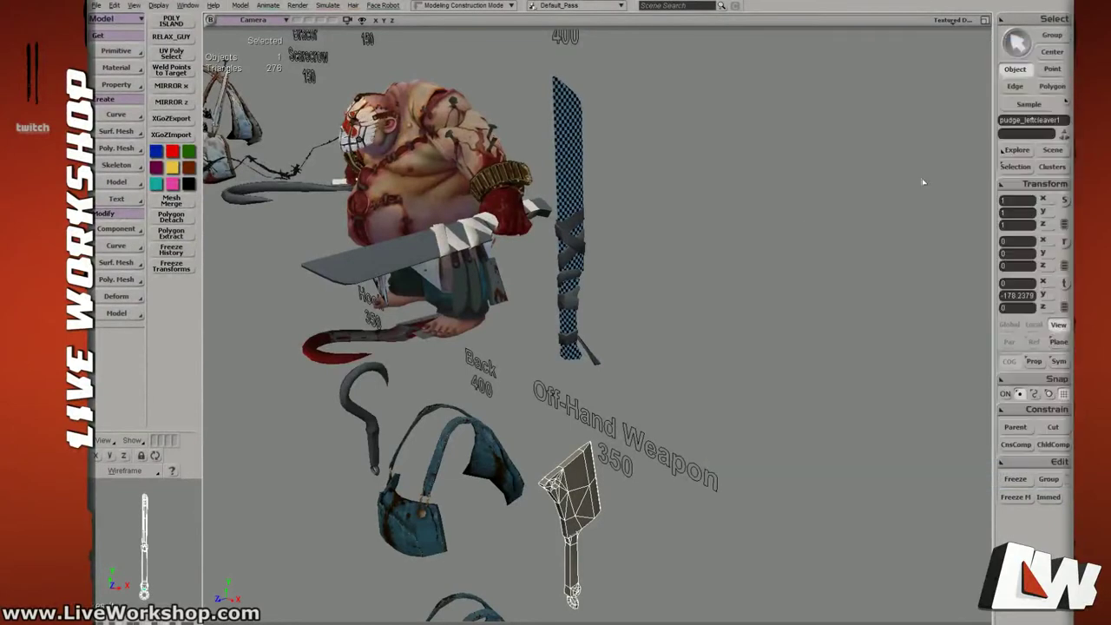
# Save the scene and display the checker texture on the off-hand cleaver.
pyautogui.click(753, 290)
pyautogui.click(585, 473)
pyautogui.hotkey('ctrl', 's')
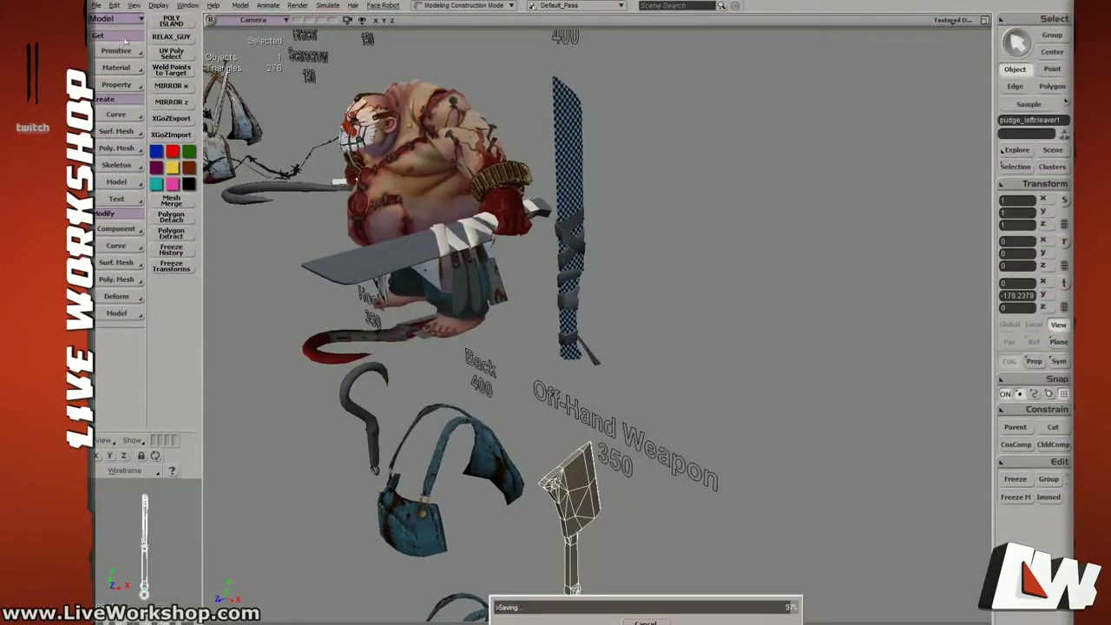
pyautogui.click(97, 5)
pyautogui.moveTo(157, 230)
pyautogui.click(295, 231)
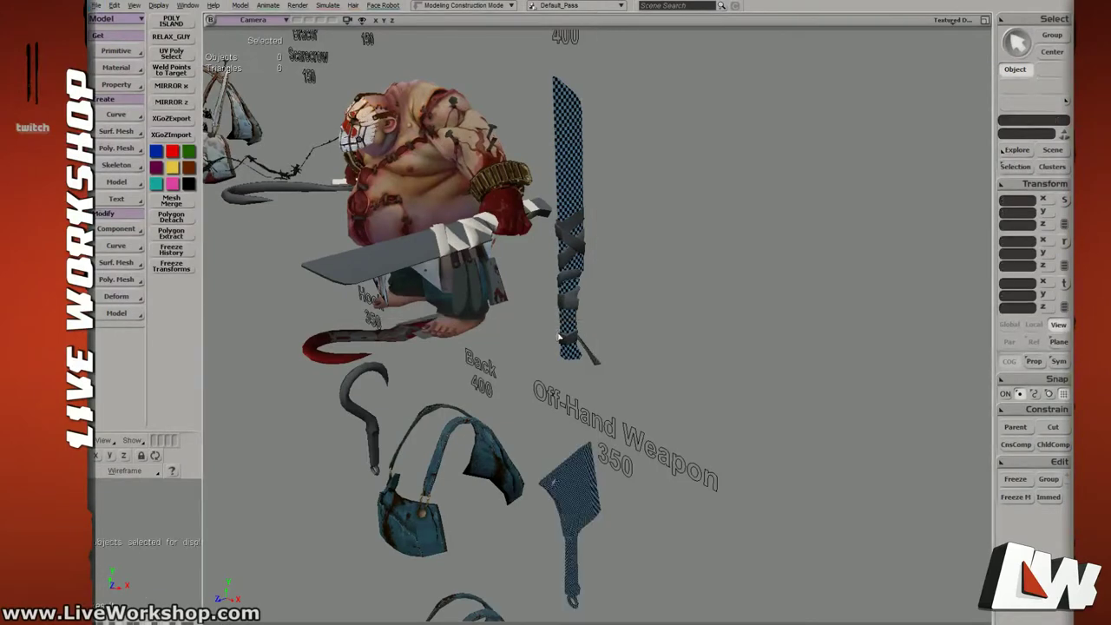
# Move the off-hand cleaver up against the machete to compare checker density, and open the Texture Editor.
pyautogui.moveTo(622, 400); pyautogui.dragTo(603, 412, button='right')
pyautogui.click(570, 458)
pyautogui.press('v')
pyautogui.moveTo(573, 443); pyautogui.dragTo(604, 222)
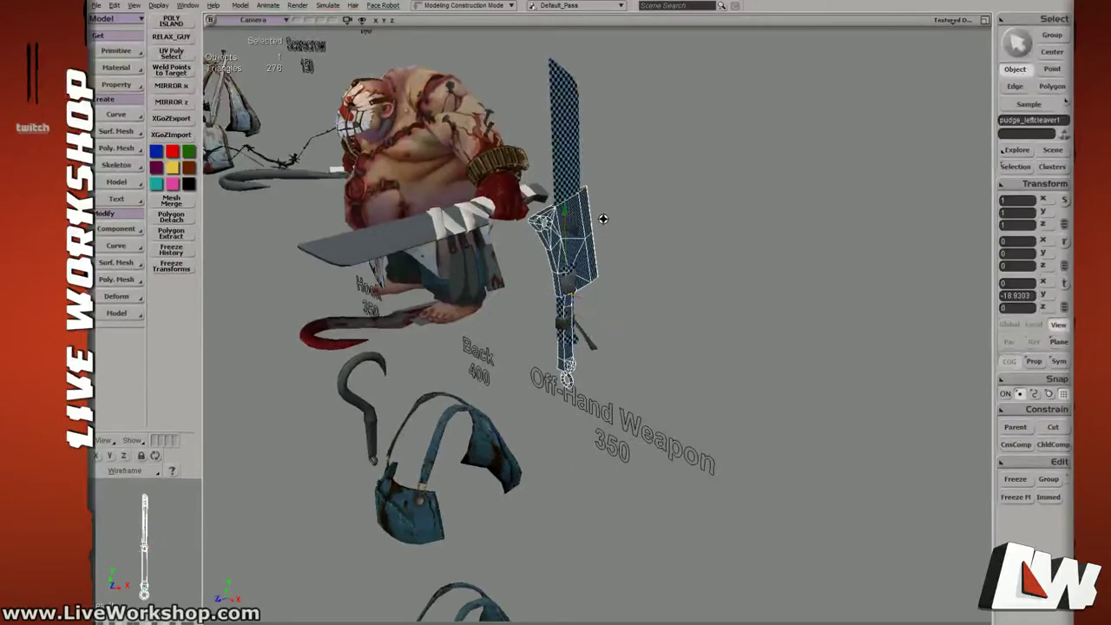
pyautogui.moveTo(602, 218); pyautogui.dragTo(596, 311, button='right')
pyautogui.moveTo(596, 310); pyautogui.dragTo(689, 322, button='middle')
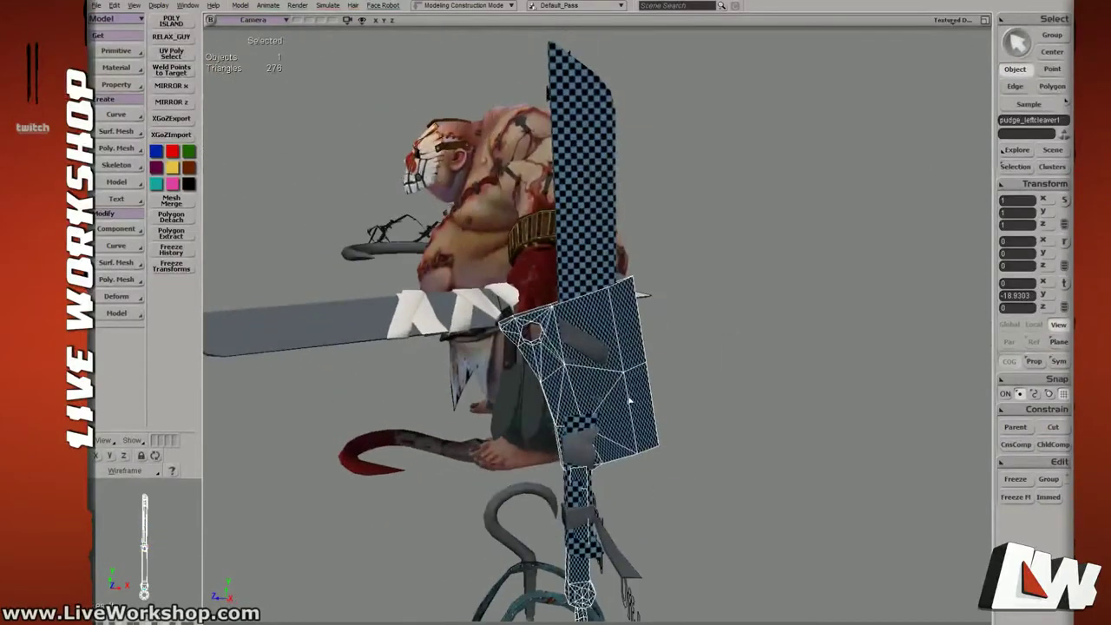
pyautogui.hotkey('alt', '7')
pyautogui.moveTo(941, 275)
pyautogui.mouseDown(button='middle')
pyautogui.moveTo(898, 277)
pyautogui.moveTo(944, 279)
pyautogui.mouseUp(button='middle')
pyautogui.moveTo(657, 318); pyautogui.dragTo(591, 338, button='right')
pyautogui.moveTo(591, 338); pyautogui.dragTo(672, 335, button='middle')
# Switch to Photoshop and reposition the pudge_cleaver_color.tga texture window.
pyautogui.hotkey('alt', 'Tab')
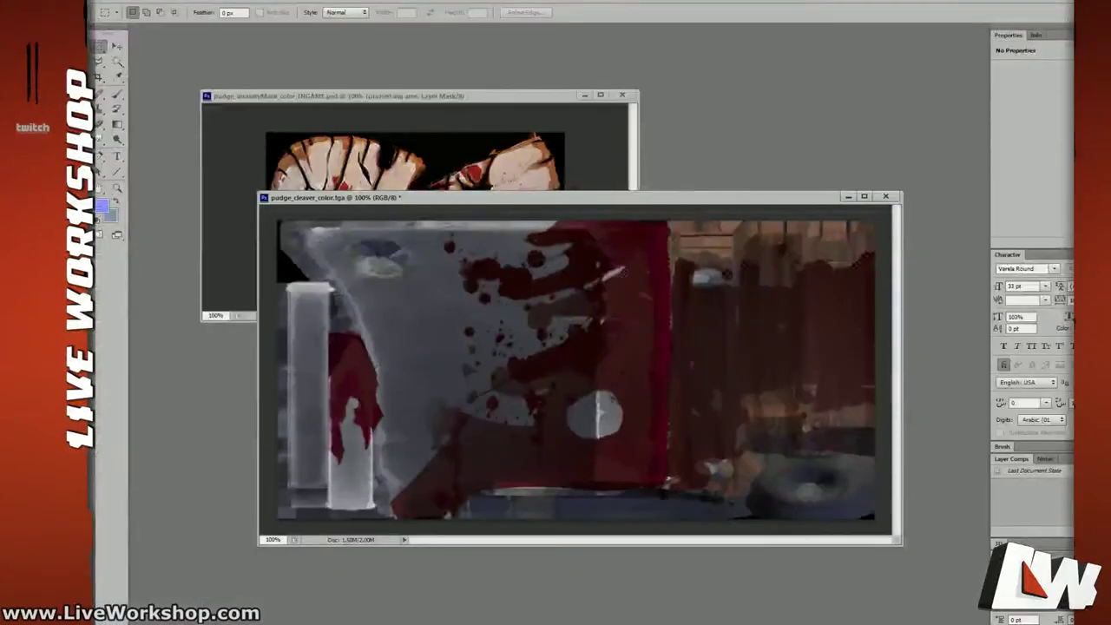
pyautogui.hotkey('ctrl', 'w')
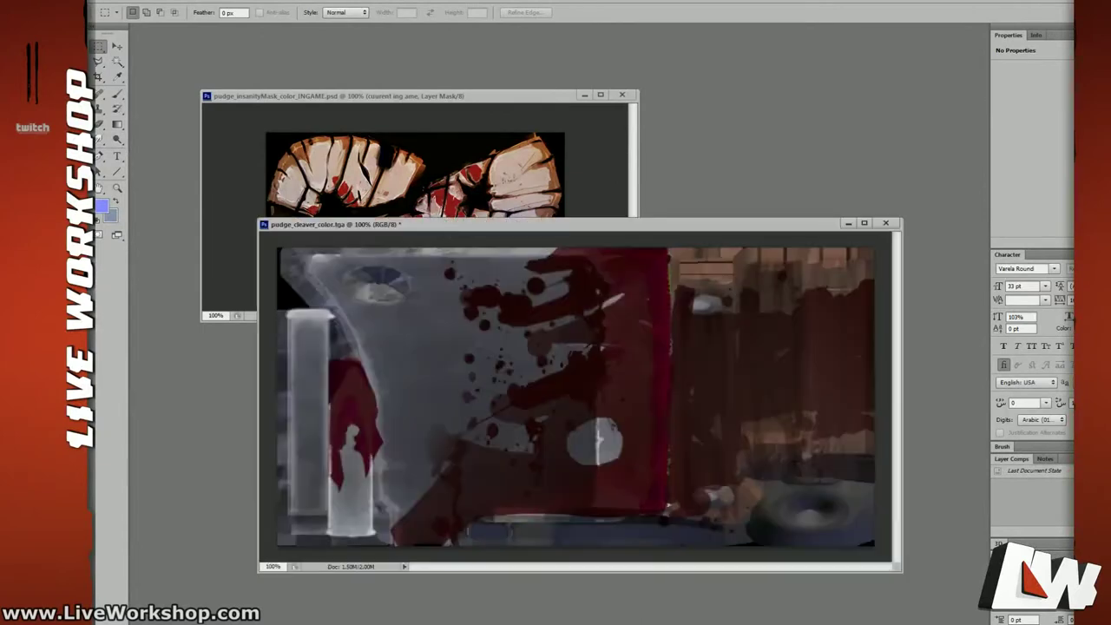
pyautogui.moveTo(686, 229); pyautogui.dragTo(697, 256)
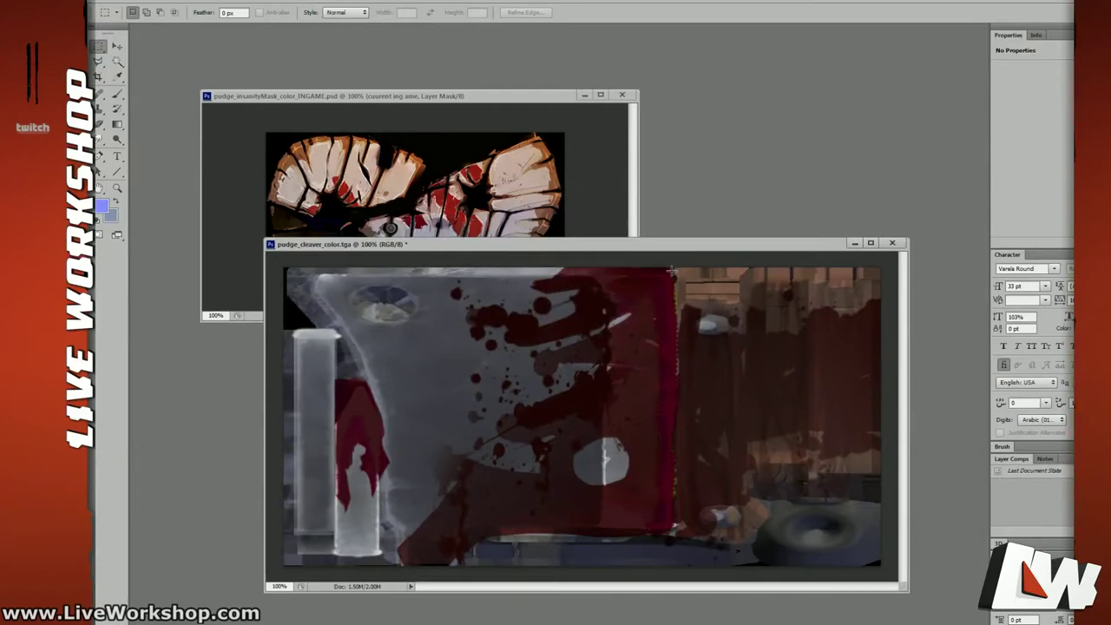
# Resize pudge_cleaver_color.tga to 512 pixels wide with constrained proportions off, and reposition its window.
pyautogui.click(166, 3)
pyautogui.click(187, 78)
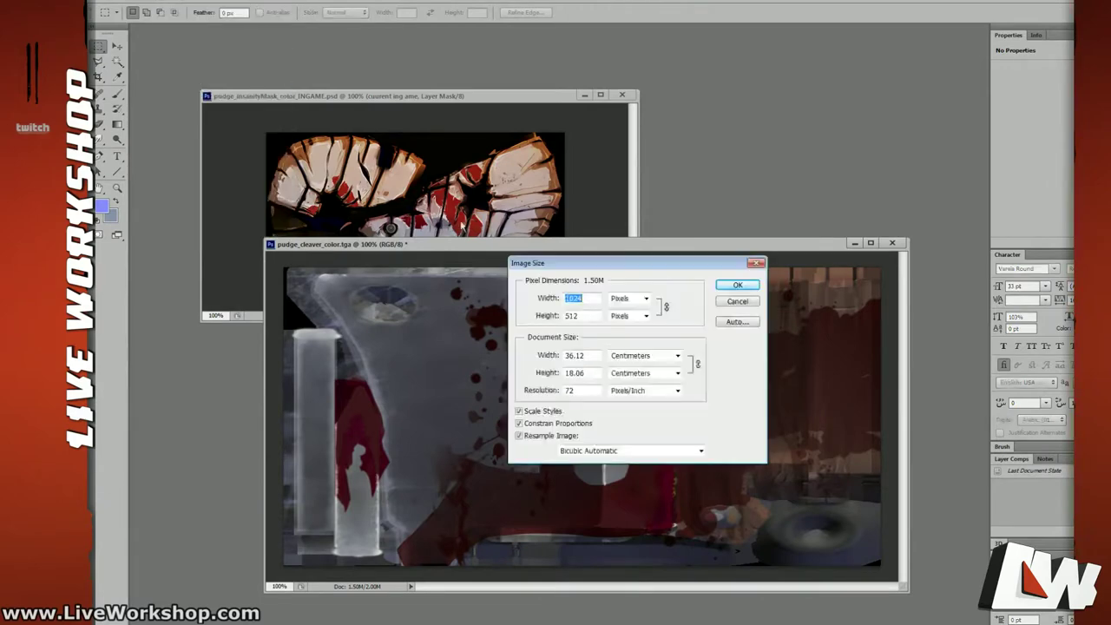
pyautogui.click(519, 423)
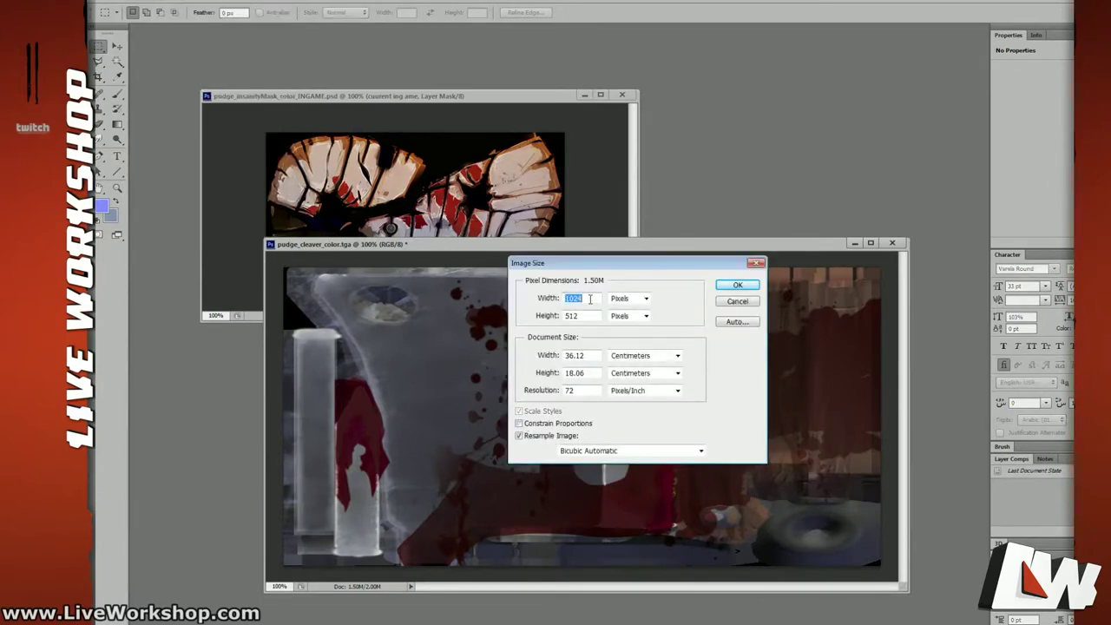
pyautogui.press('Tab')
pyautogui.click(579, 296)
pyautogui.write('512')
pyautogui.press('Return')
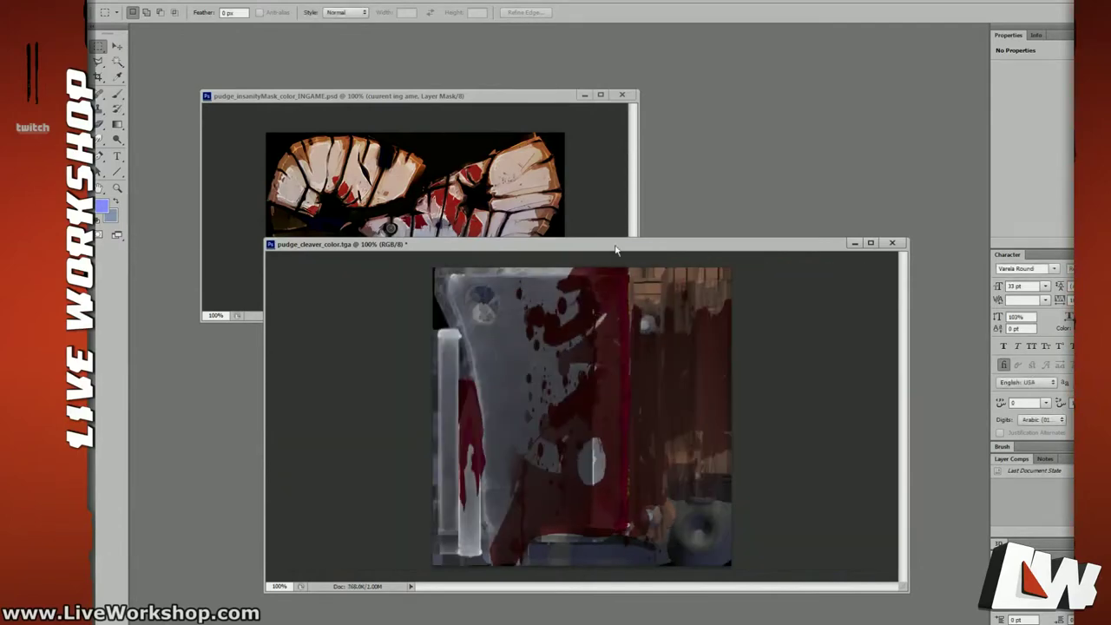
pyautogui.click(618, 230)
pyautogui.moveTo(619, 242); pyautogui.dragTo(592, 259)
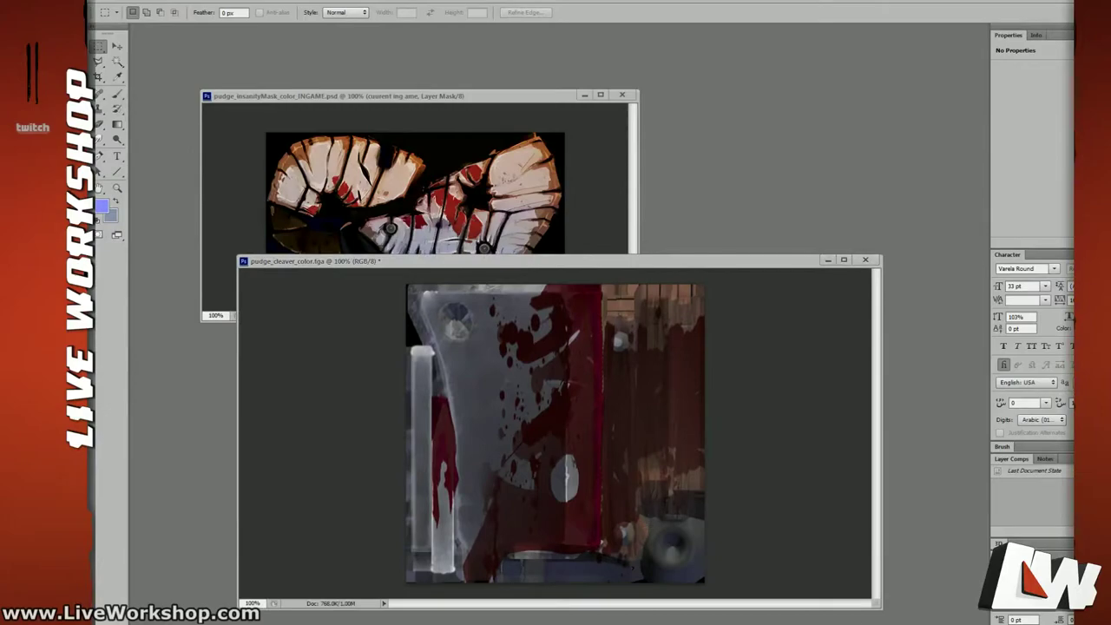
# Switch back to Softimage, close the Texture Editor and delete the off-hand cleaver.
pyautogui.hotkey('alt', 'Tab')
pyautogui.moveTo(620, 189); pyautogui.dragTo(590, 235, button='right')
pyautogui.click(1080, 42)
pyautogui.press('Delete')
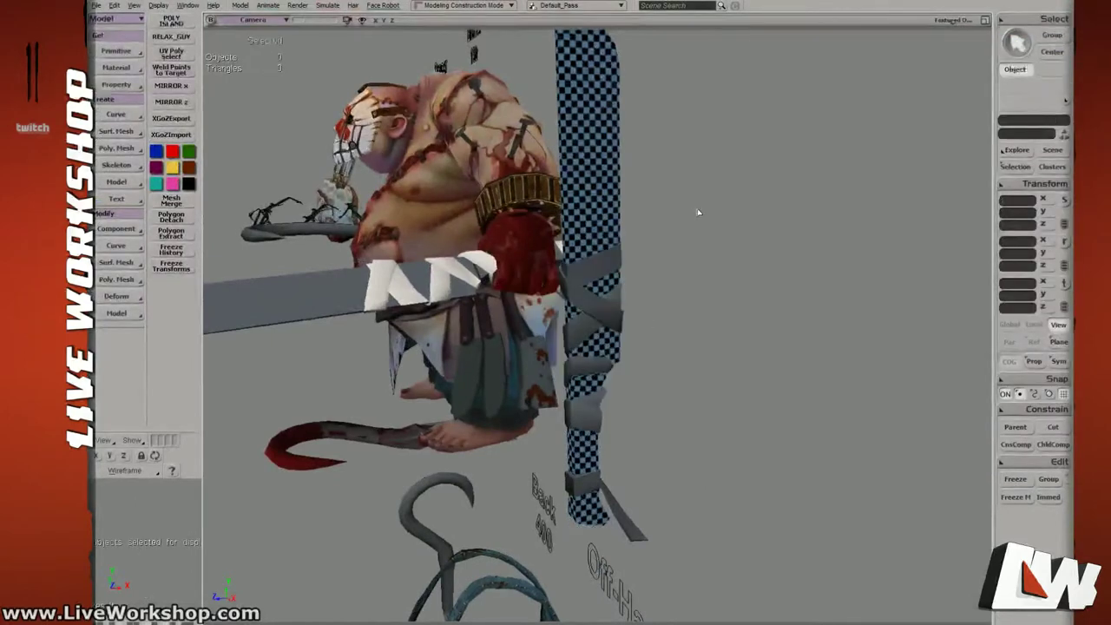
# Undo the recent object changes back to the machete's component selection.
pyautogui.hotkey('ctrl', 'z')
pyautogui.hotkey('ctrl', 'z')
pyautogui.hotkey('ctrl', 'z')
pyautogui.hotkey('ctrl', 'z')
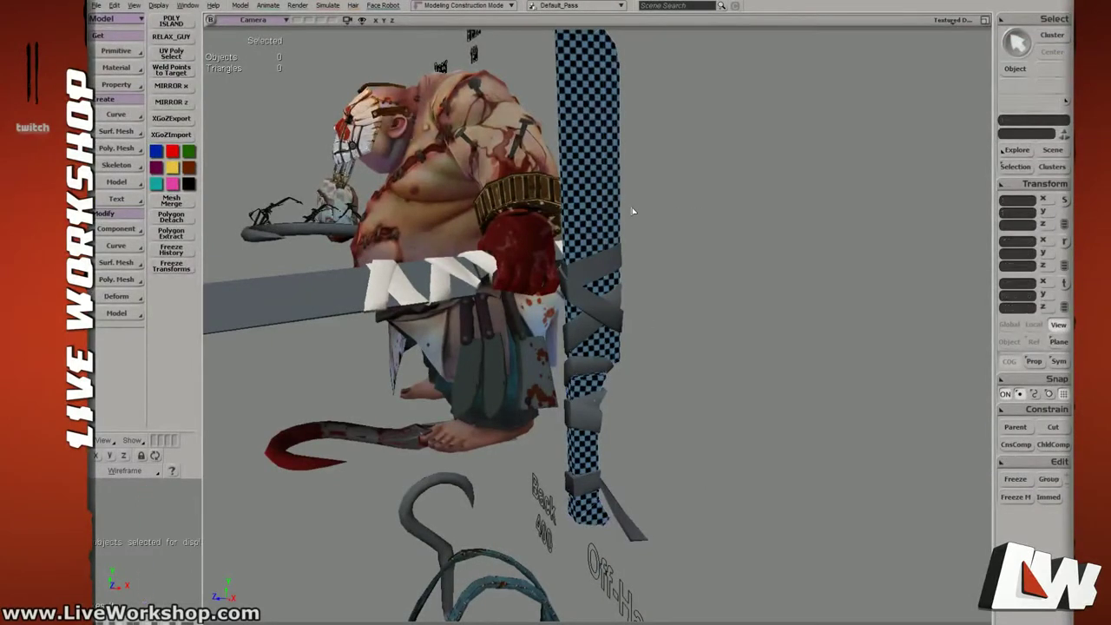
pyautogui.hotkey('ctrl', 'z')
pyautogui.hotkey('ctrl', 'z')
pyautogui.hotkey('ctrl', 'z')
pyautogui.hotkey('ctrl', 'z')
pyautogui.hotkey('ctrl', 'z')
pyautogui.hotkey('ctrl', 'z')
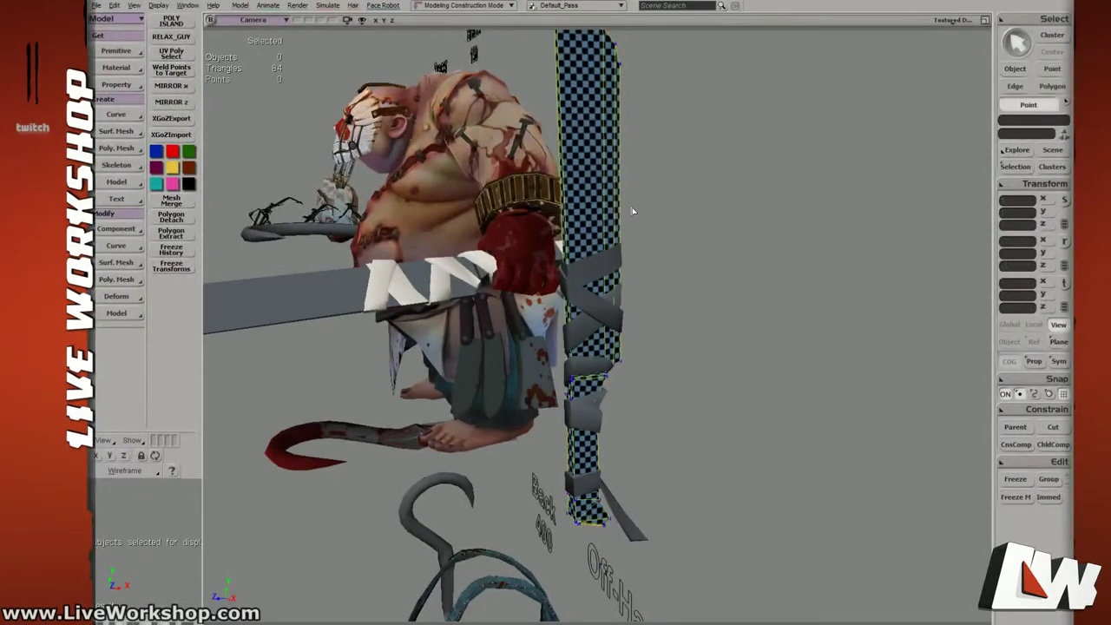
# Undo the last deselection to bring back the machete's component selection and open its UVs in the Texture Editor.
pyautogui.hotkey('ctrl', 'z')
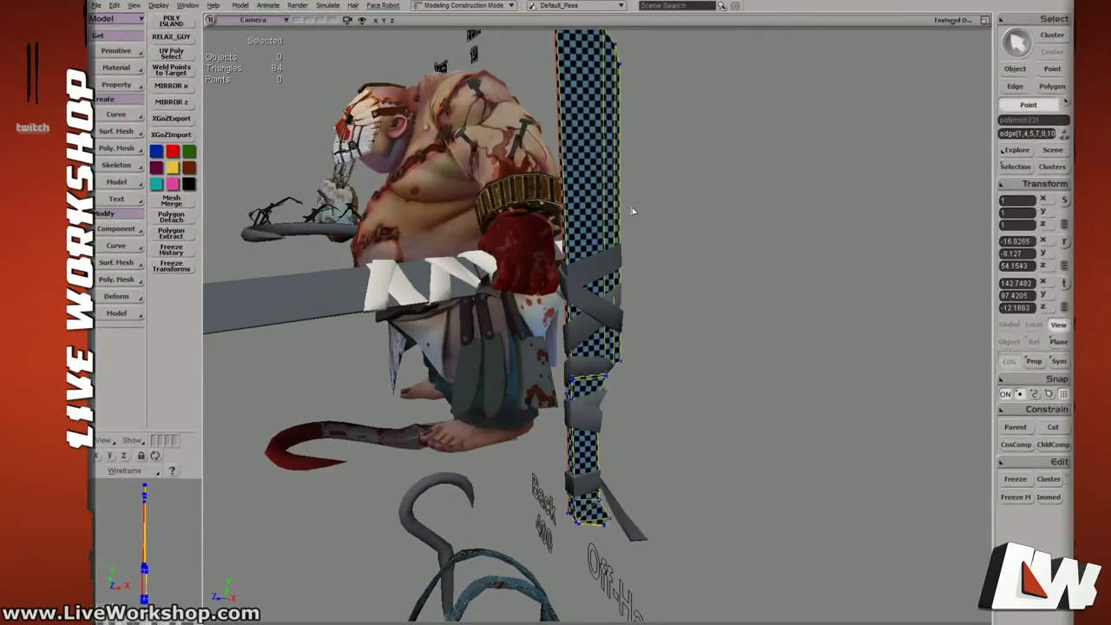
pyautogui.moveTo(632, 210); pyautogui.dragTo(625, 234, button='right')
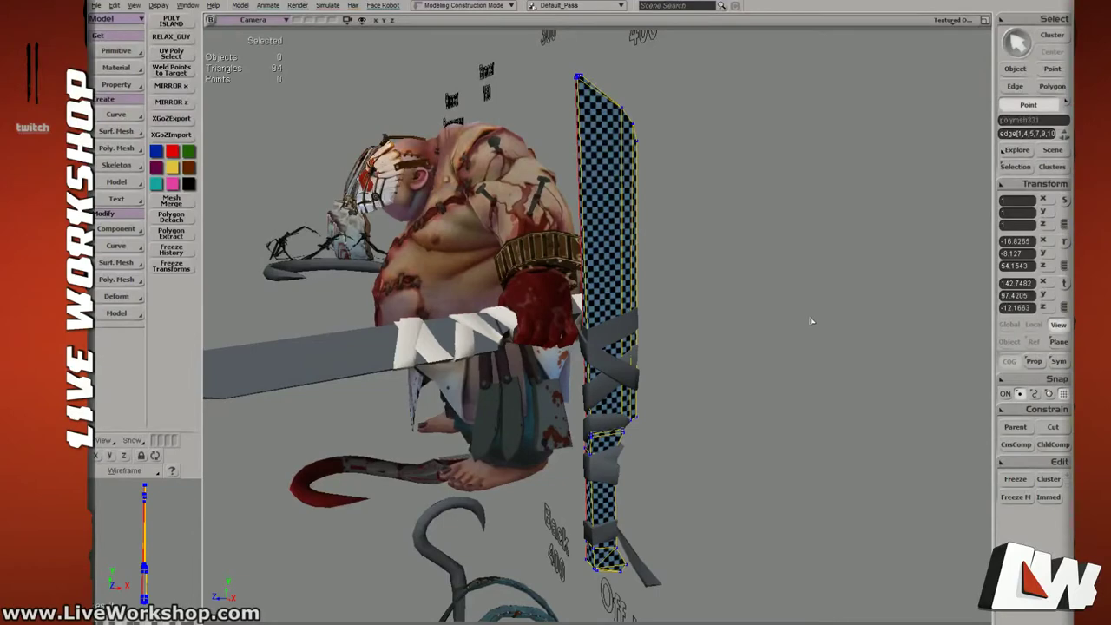
pyautogui.hotkey('alt', '7')
pyautogui.moveTo(884, 296); pyautogui.dragTo(868, 295)
pyautogui.moveTo(868, 295); pyautogui.dragTo(854, 294, button='middle')
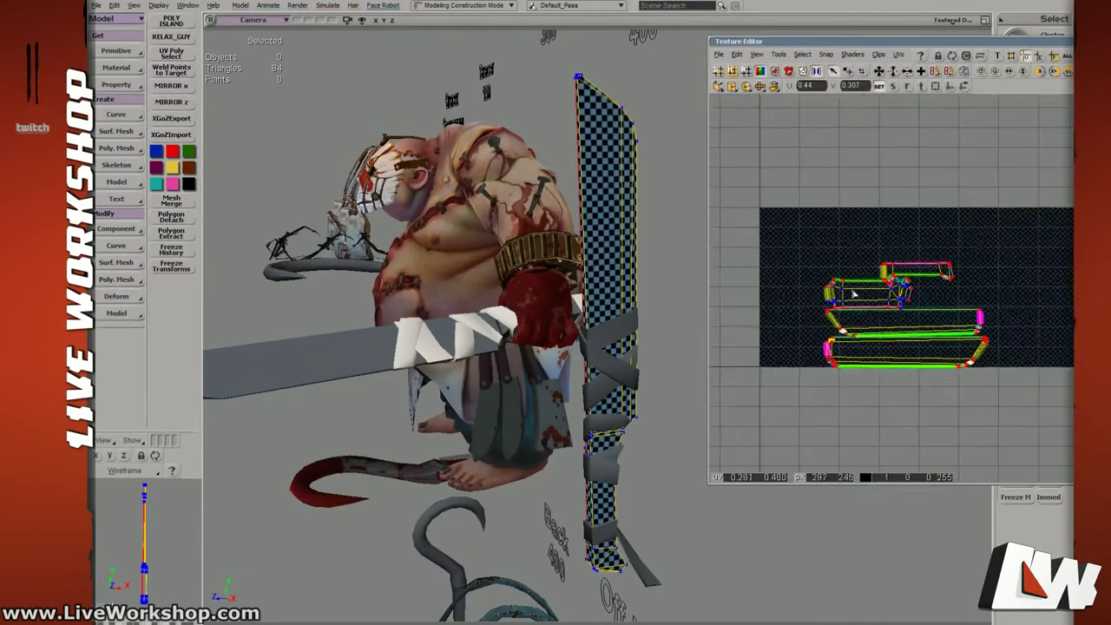
# Stretch all of the machete's UV islands horizontally to about twice their width and close the Texture Editor.
pyautogui.moveTo(802, 243); pyautogui.dragTo(1011, 380)
pyautogui.press('x')
pyautogui.moveTo(903, 341); pyautogui.dragTo(982, 349)
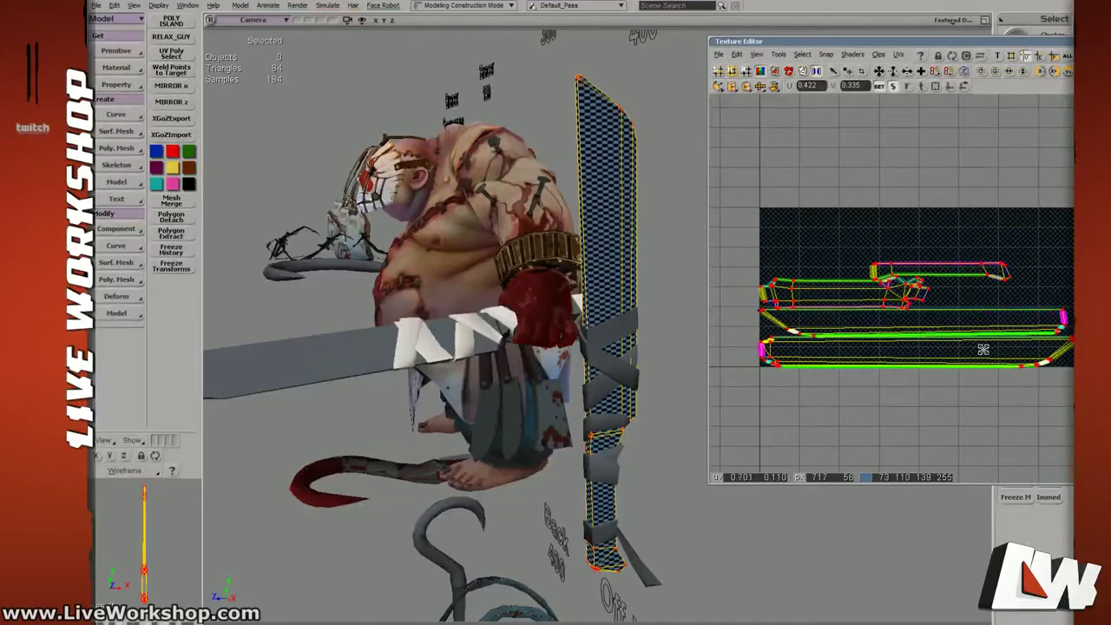
pyautogui.press('s')
pyautogui.moveTo(982, 349); pyautogui.dragTo(1011, 345, button='middle')
pyautogui.moveTo(781, 329); pyautogui.dragTo(858, 311)
pyautogui.moveTo(859, 311); pyautogui.dragTo(783, 278, button='middle')
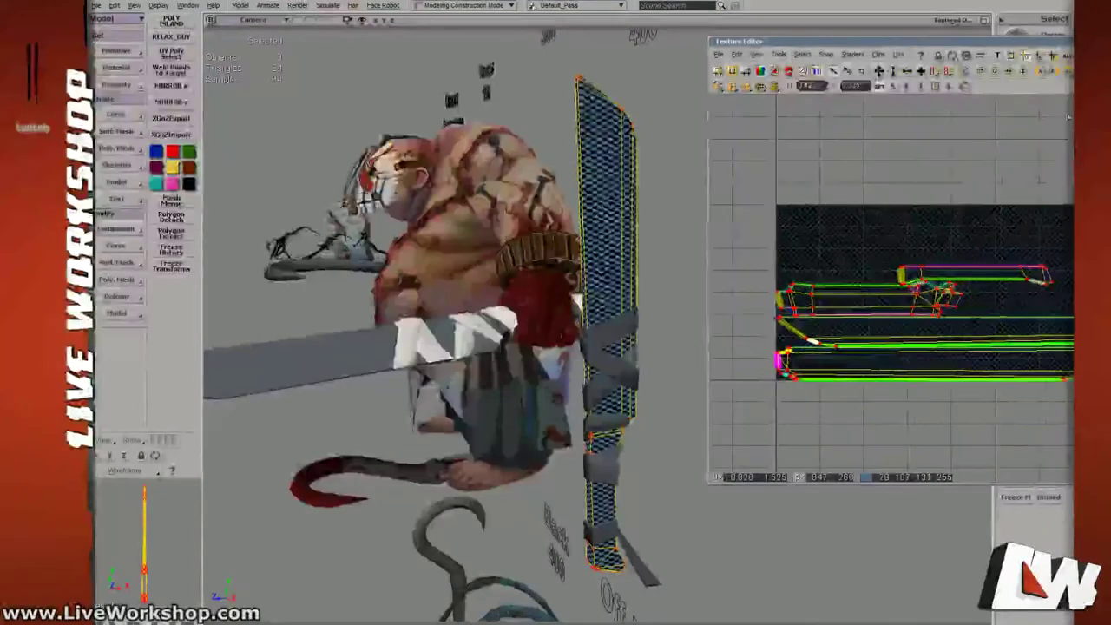
pyautogui.click(1073, 42)
pyautogui.press('space')
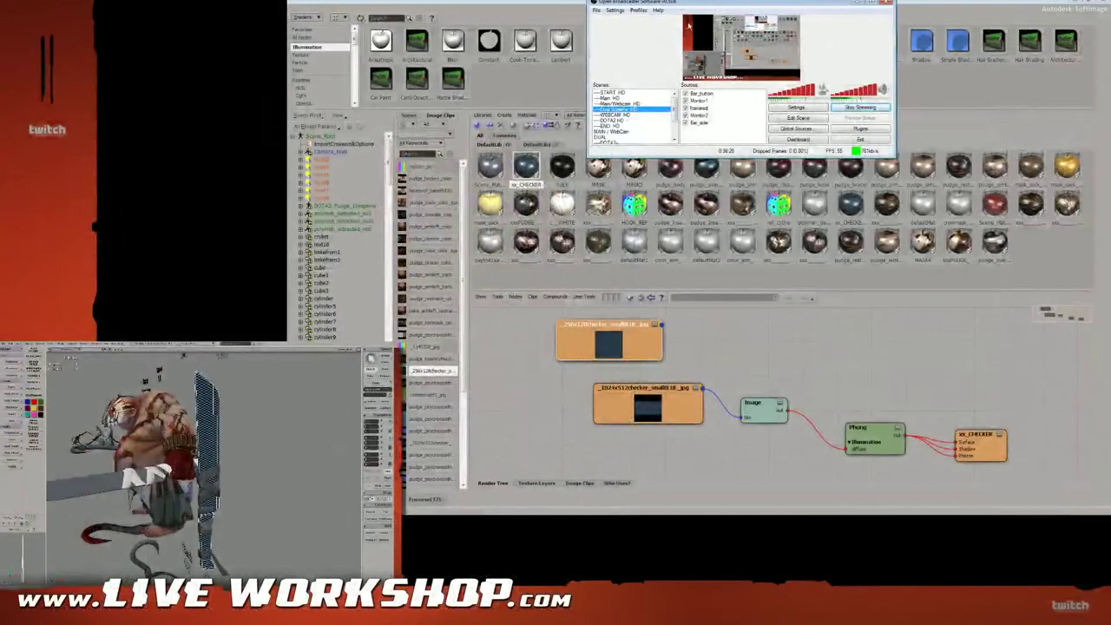
# Rearrange the xx_CHECKER render tree nodes so the two checker images, Image, Phong and material nodes are neatly spaced.
pyautogui.click(968, 96)
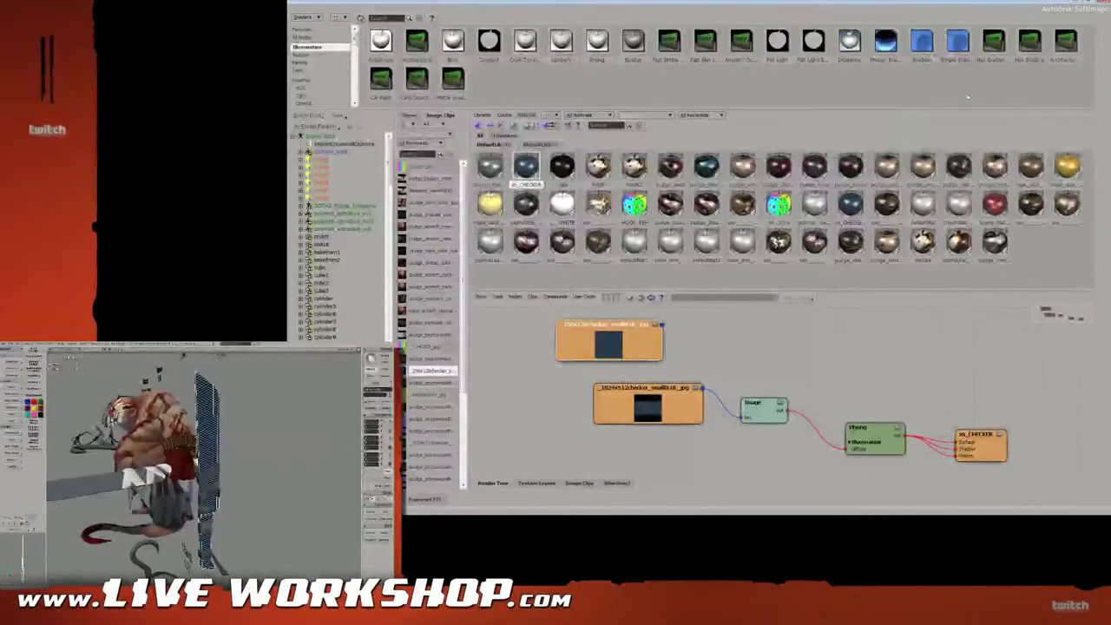
pyautogui.moveTo(631, 345); pyautogui.dragTo(700, 352)
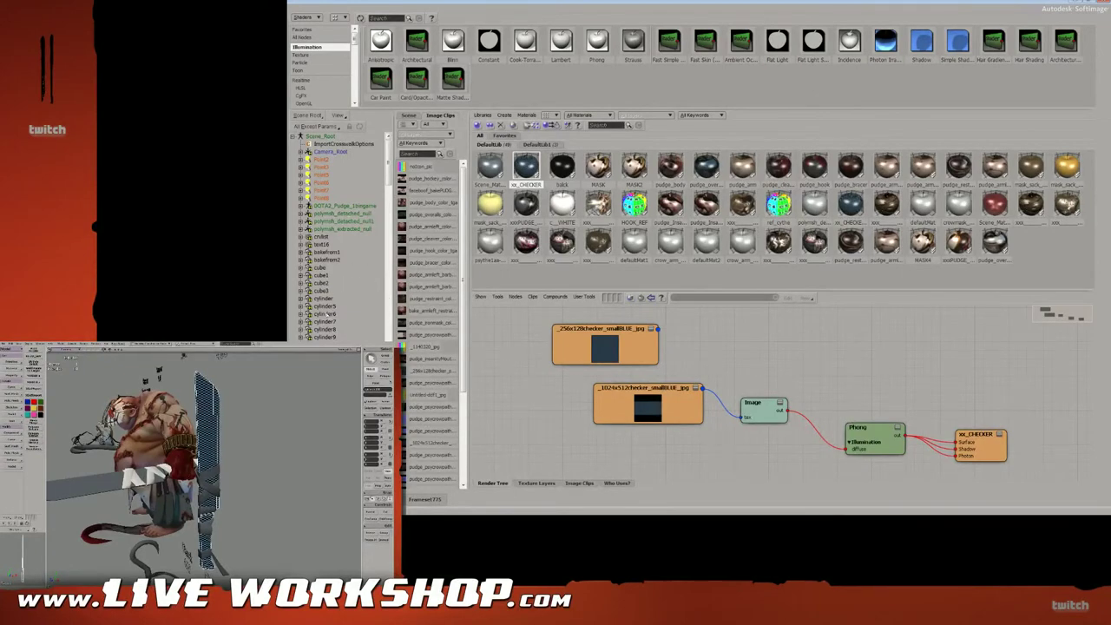
pyautogui.moveTo(390, 169)
pyautogui.mouseDown()
pyautogui.moveTo(389, 260)
pyautogui.moveTo(386, 150)
pyautogui.mouseUp()
pyautogui.moveTo(631, 351); pyautogui.dragTo(657, 355)
pyautogui.moveTo(674, 407); pyautogui.dragTo(652, 408)
pyautogui.moveTo(991, 443); pyautogui.dragTo(983, 376)
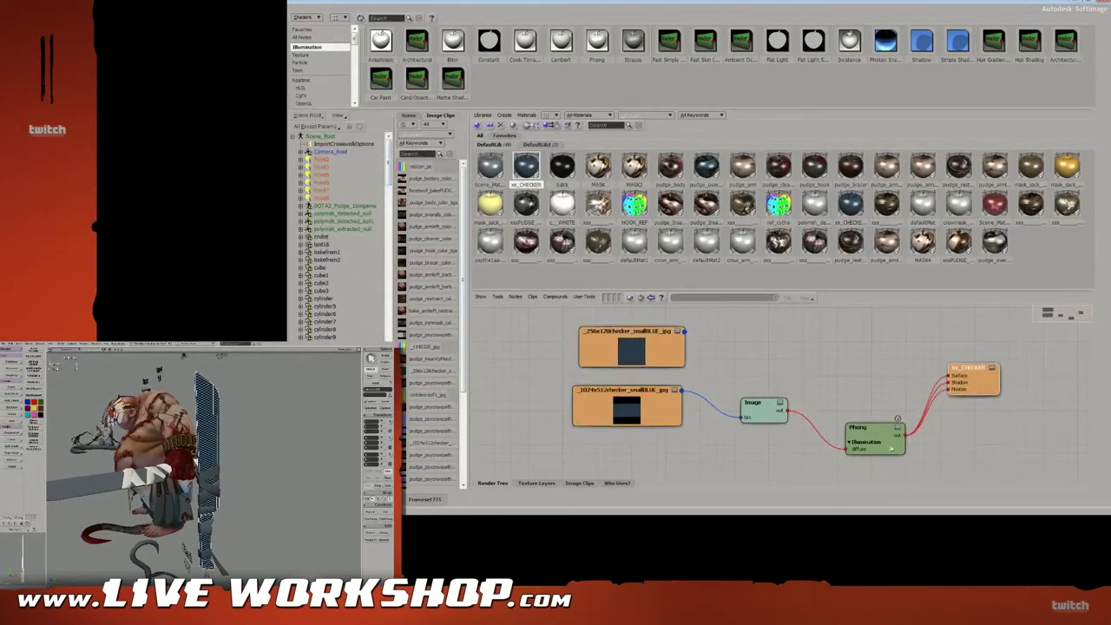
pyautogui.moveTo(885, 440); pyautogui.dragTo(862, 392)
pyautogui.moveTo(986, 375); pyautogui.dragTo(971, 343)
pyautogui.moveTo(774, 404); pyautogui.dragTo(765, 392)
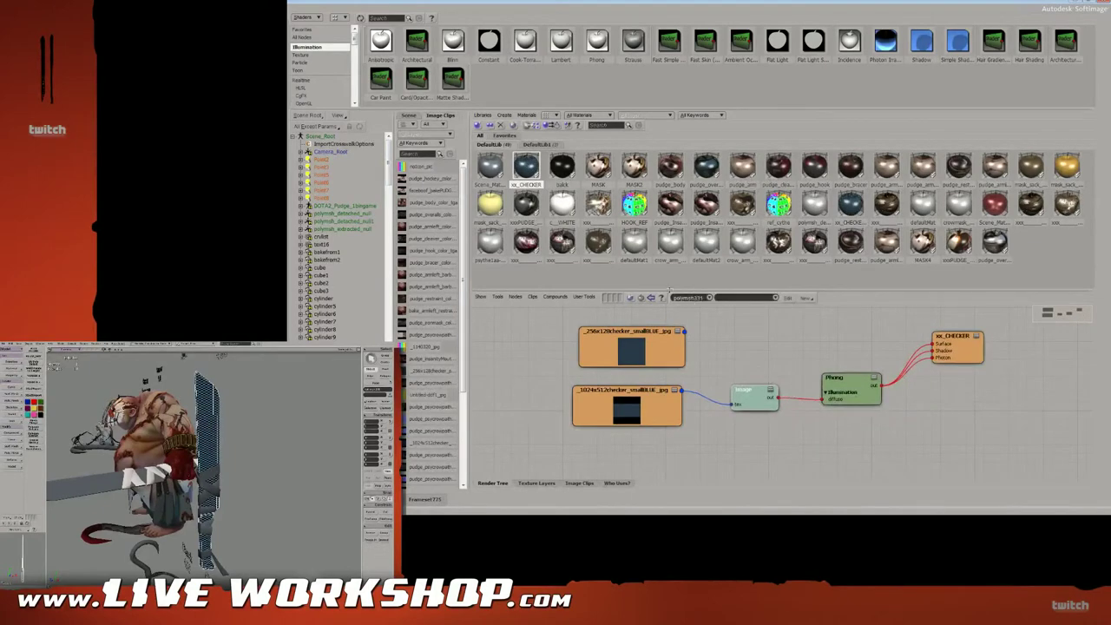
# Connect the _256x128checker_smallBLUE_jpg clip to the tex input of the Image node.
pyautogui.moveTo(685, 332); pyautogui.dragTo(754, 393)
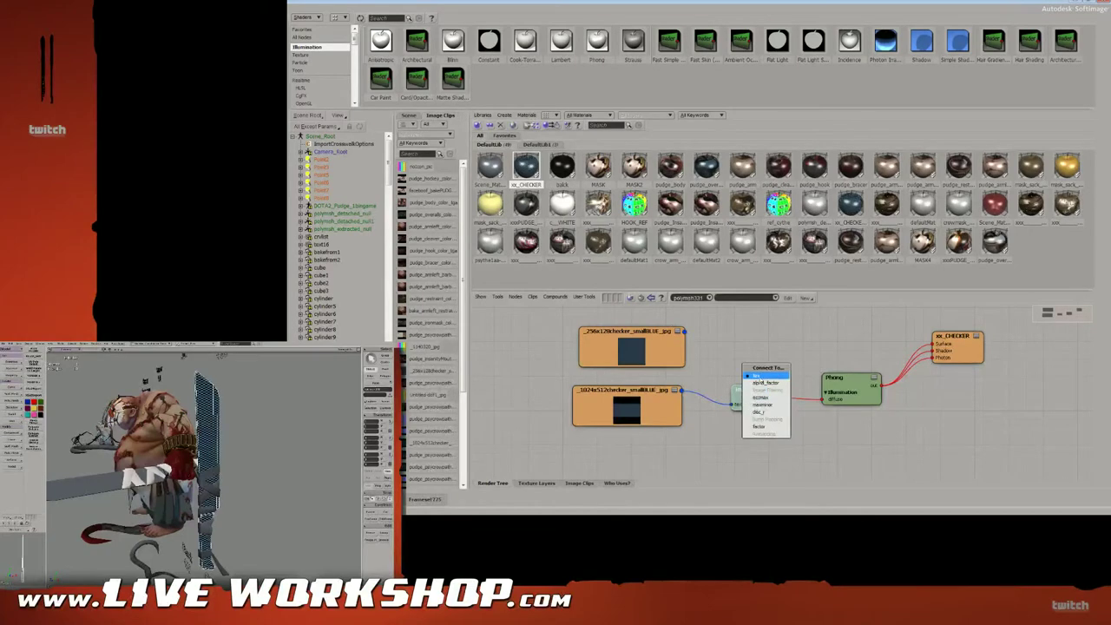
pyautogui.click(758, 375)
pyautogui.moveTo(227, 429); pyautogui.dragTo(218, 459, button='middle')
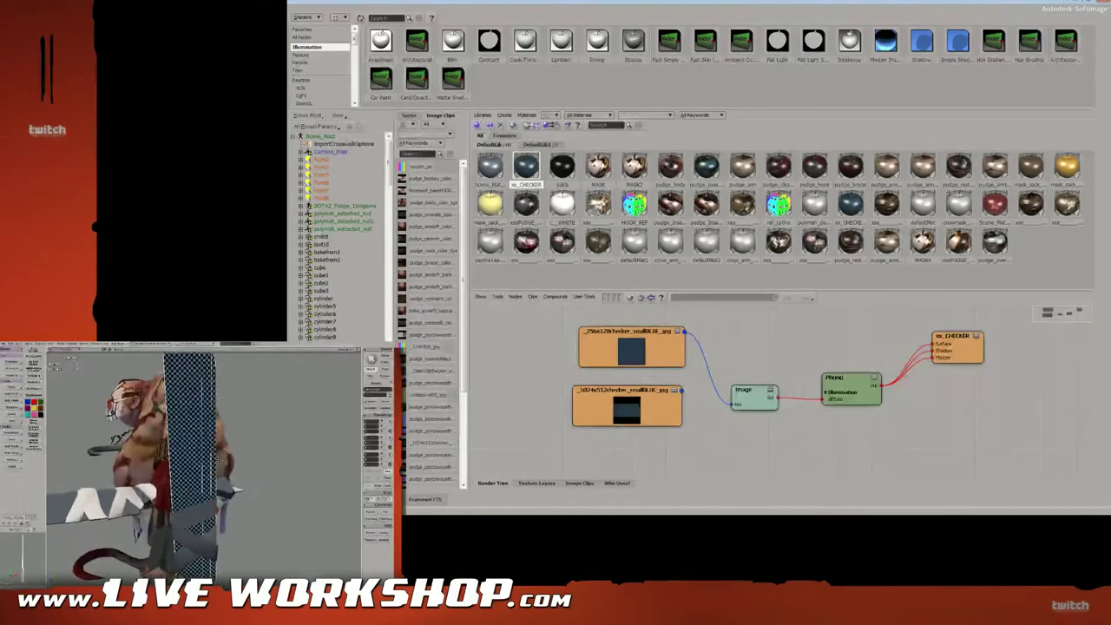
# Open the machete's UVs in the Texture Editor, relocate its window over the render tree and enlarge it.
pyautogui.hotkey('alt', '7')
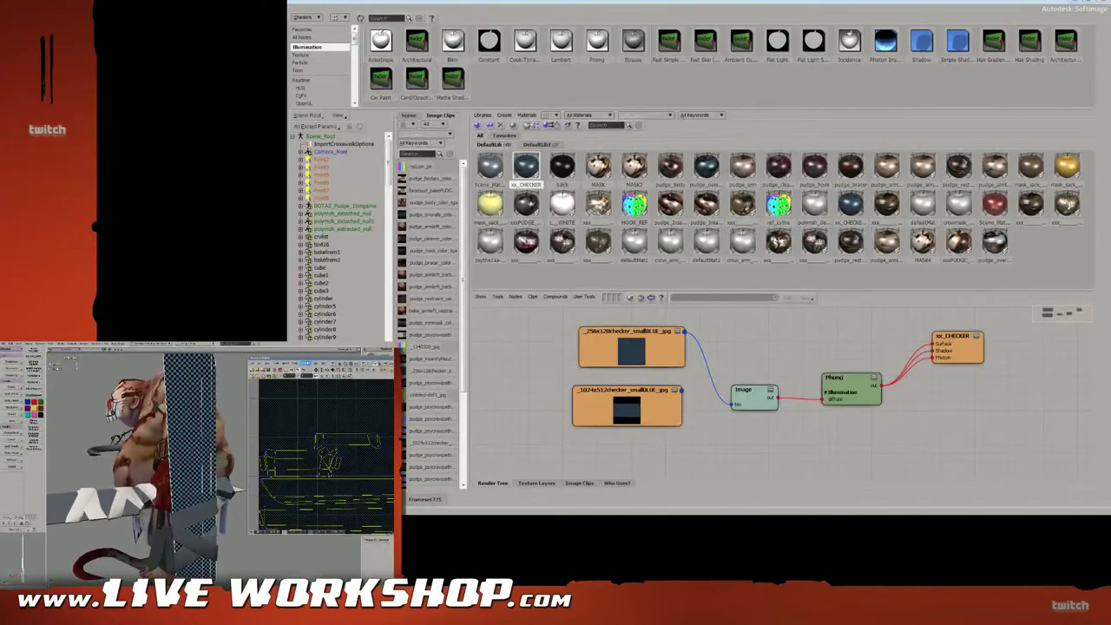
pyautogui.moveTo(305, 358); pyautogui.dragTo(447, 1)
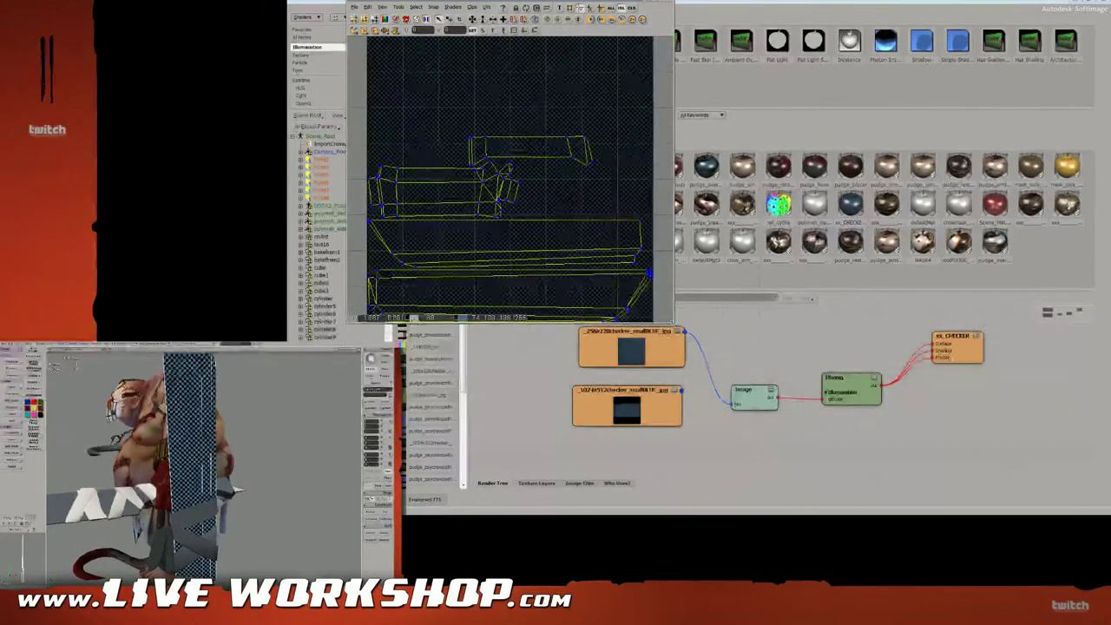
pyautogui.moveTo(675, 324); pyautogui.dragTo(871, 505)
pyautogui.press('a')
pyautogui.scroll(-1, 617, 232)
pyautogui.moveTo(617, 233); pyautogui.dragTo(597, 230)
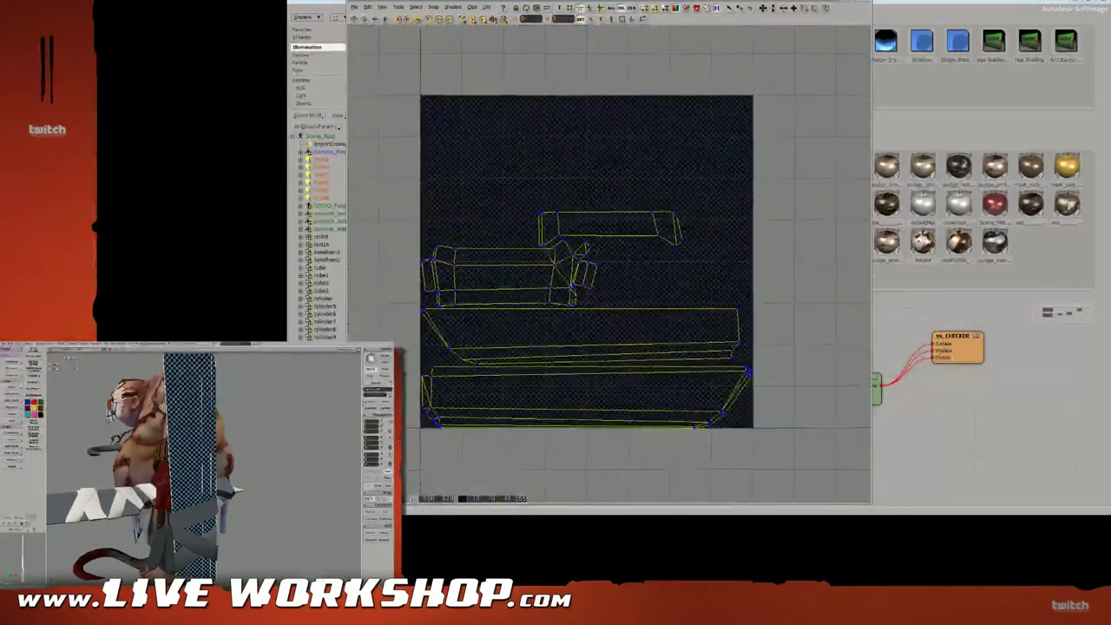
pyautogui.scroll(4, 597, 230)
pyautogui.scroll(-1, 597, 230)
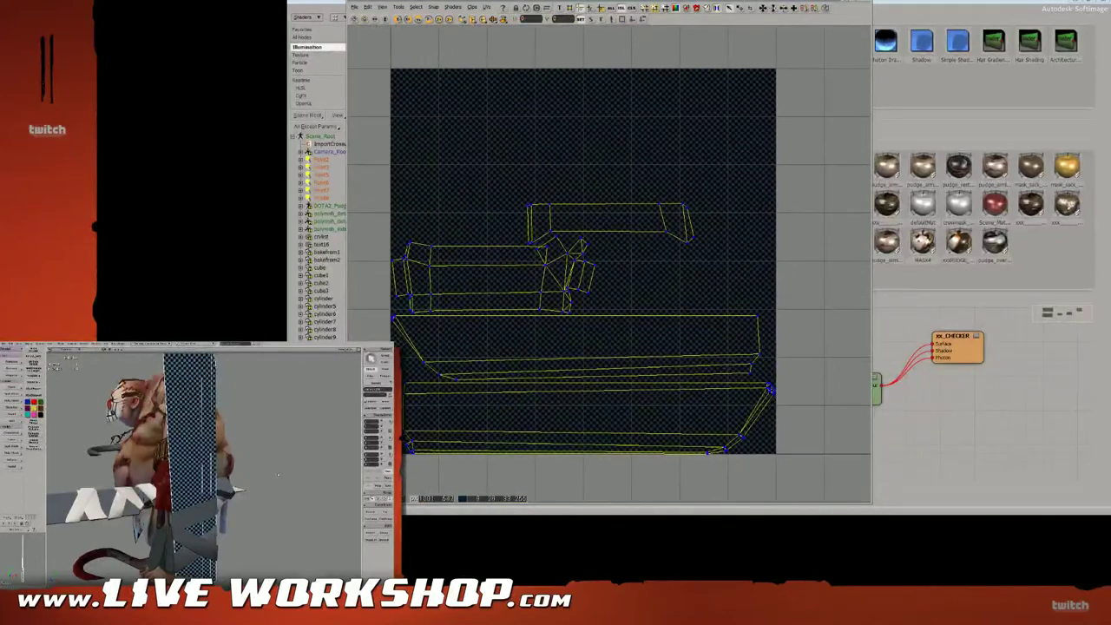
# Select the original cleaver and show its UVs together with the machete's over the checker texture.
pyautogui.moveTo(280, 472); pyautogui.dragTo(258, 482, button='right')
pyautogui.moveTo(259, 482); pyautogui.dragTo(243, 512, button='middle')
pyautogui.press('space')
pyautogui.click(214, 548)
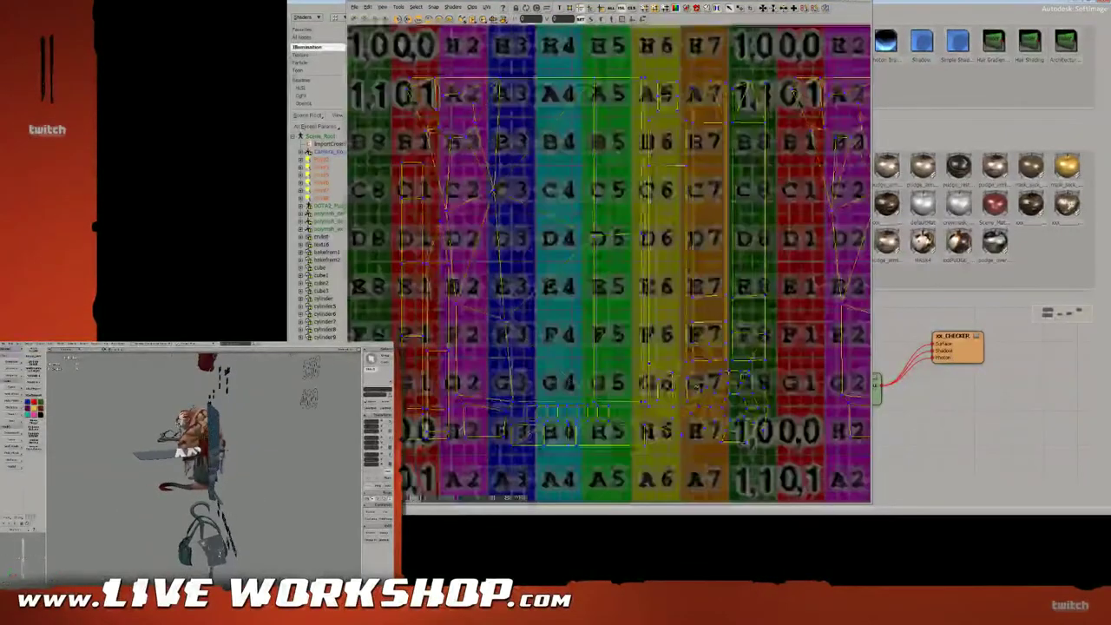
pyautogui.moveTo(479, 3); pyautogui.dragTo(485, 12)
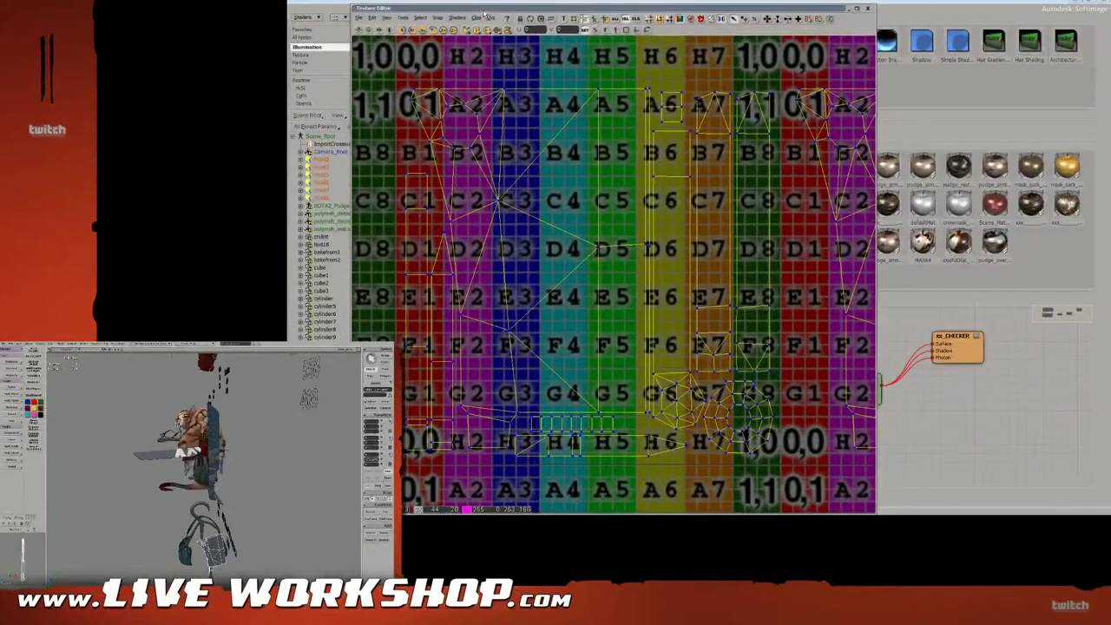
pyautogui.doubleClick(485, 12)
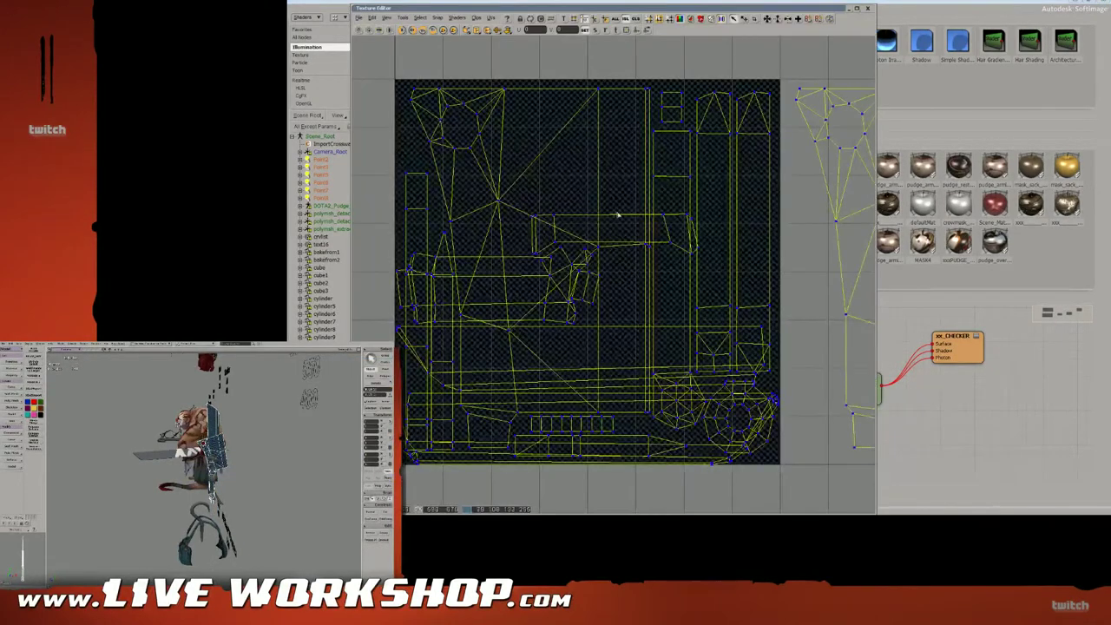
pyautogui.scroll(-5, 615, 196)
pyautogui.scroll(1, 570, 288)
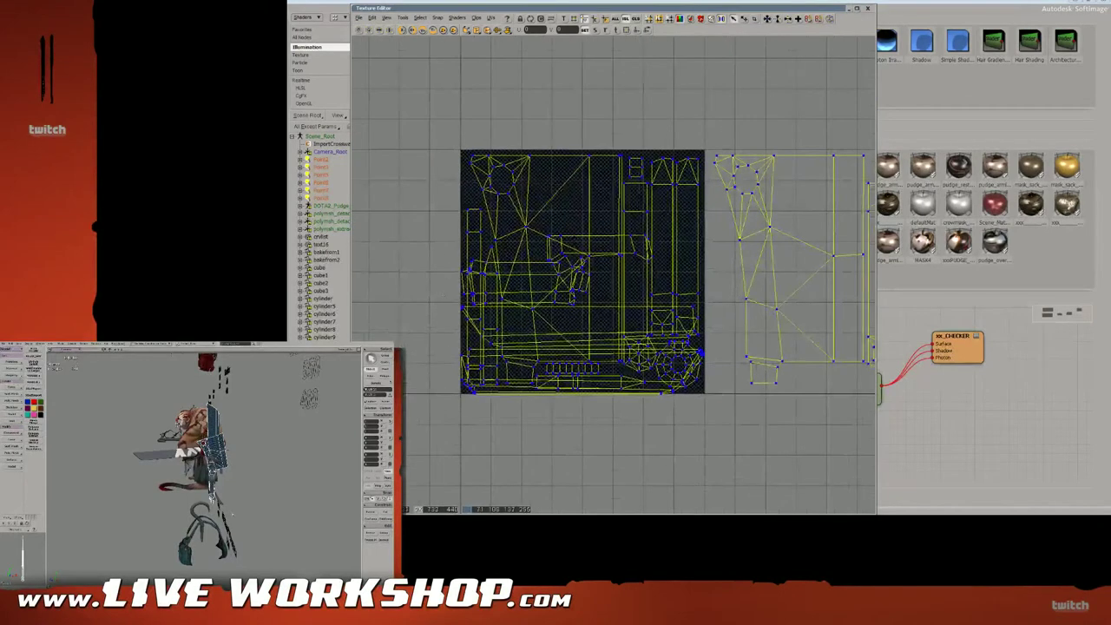
# Select only the machete and move all its UV islands straight up, clear of the texture square.
pyautogui.click(213, 427)
pyautogui.moveTo(432, 219); pyautogui.dragTo(734, 408)
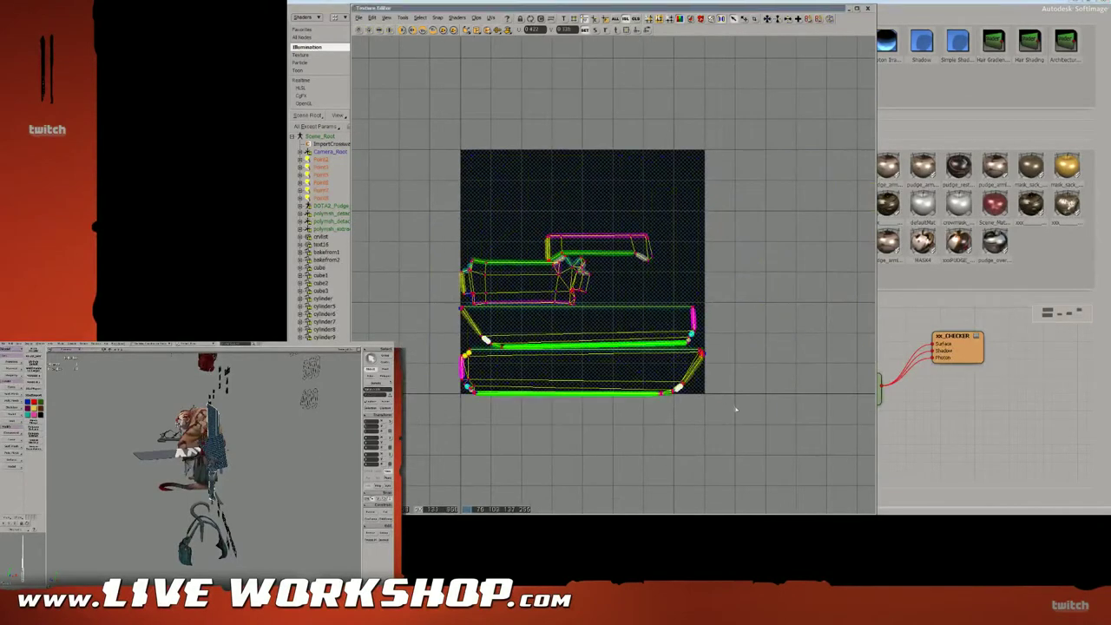
pyautogui.press('v')
pyautogui.moveTo(675, 422); pyautogui.dragTo(660, 163, button='middle')
# Select the cleaver and the machete together so both UV layouts show in the Texture Editor.
pyautogui.press('space')
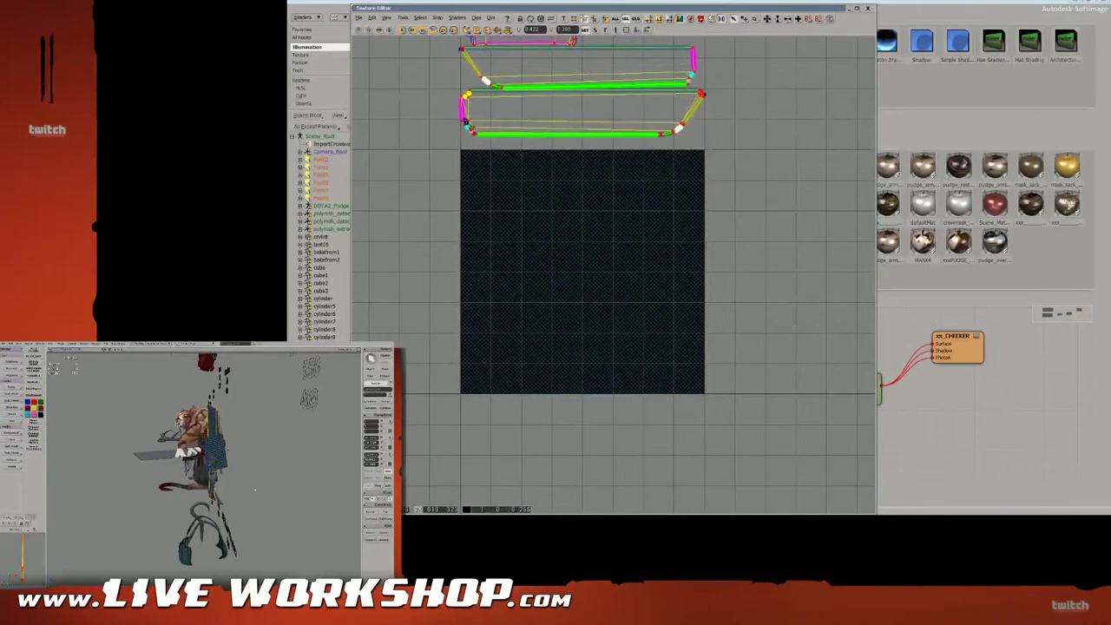
pyautogui.press('space')
pyautogui.click(220, 450)
pyautogui.keyDown('shift'); pyautogui.click(212, 425); pyautogui.keyUp('shift')
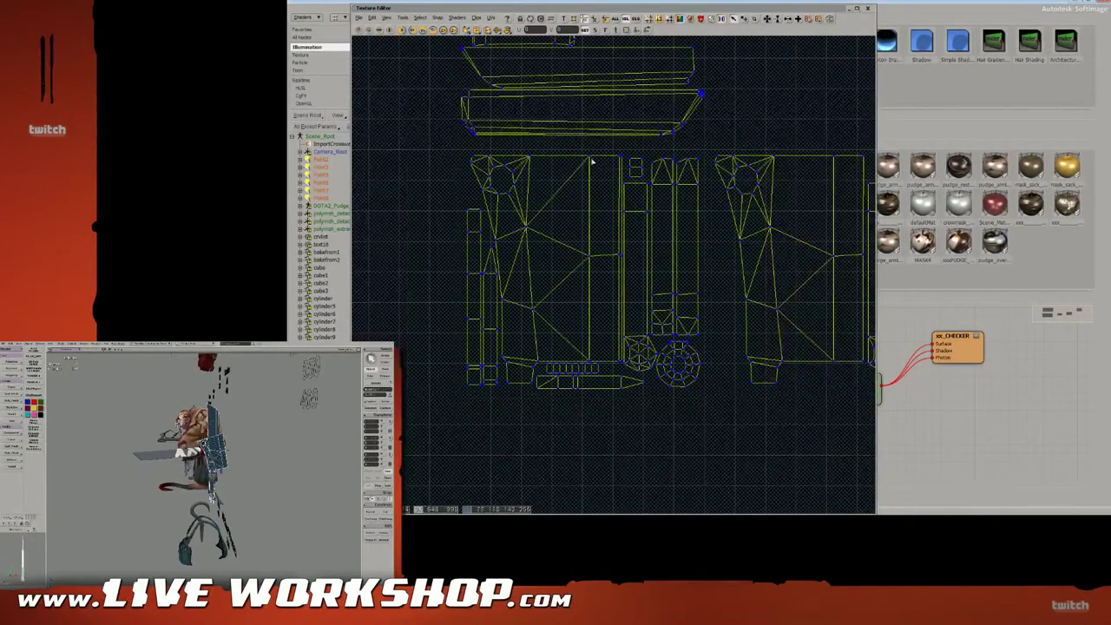
# Turn the machete's lower blade island upright and place it over the cleaver's blade UVs.
pyautogui.scroll(-2, 591, 187)
pyautogui.press('t')
pyautogui.moveTo(453, 161); pyautogui.dragTo(733, 205)
pyautogui.press('v')
pyautogui.moveTo(585, 178); pyautogui.dragTo(521, 286)
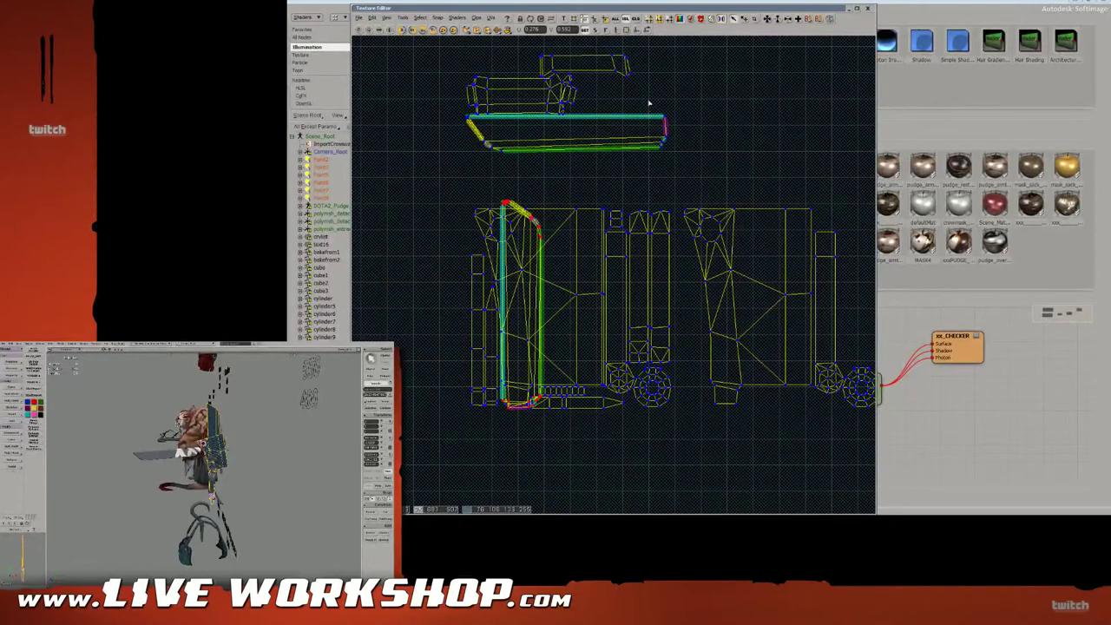
# Turn the second machete blade island upright and move it down beside the first one.
pyautogui.moveTo(650, 104); pyautogui.dragTo(469, 194)
pyautogui.press('v')
pyautogui.press('c')
pyautogui.press('s')
pyautogui.moveTo(299, 435); pyautogui.dragTo(217, 432, button='right')
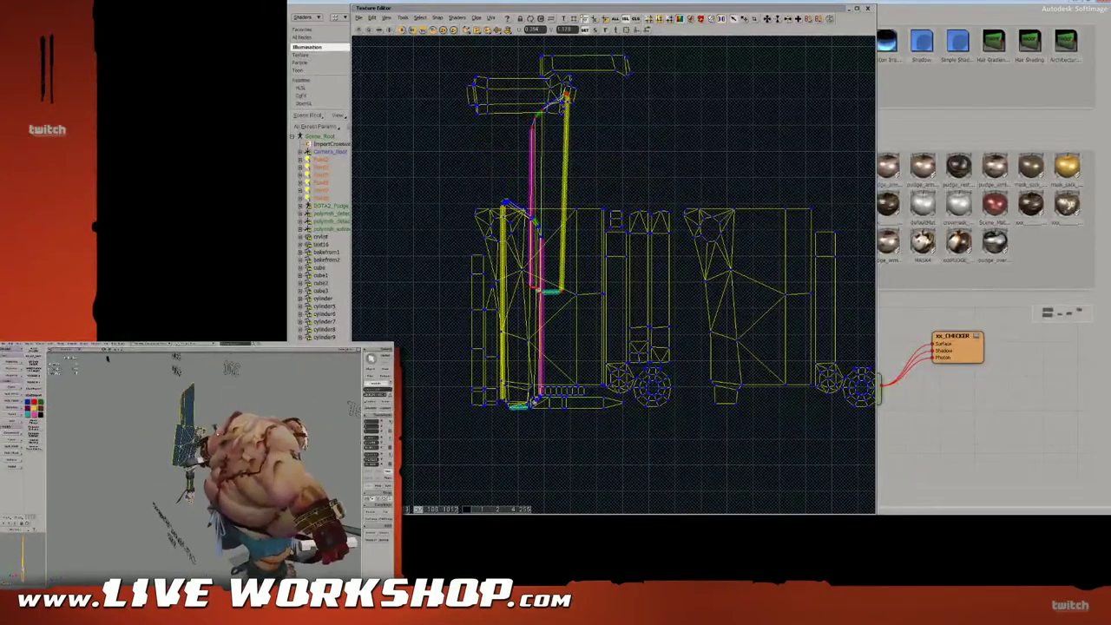
pyautogui.press('v')
pyautogui.moveTo(591, 222); pyautogui.dragTo(614, 260)
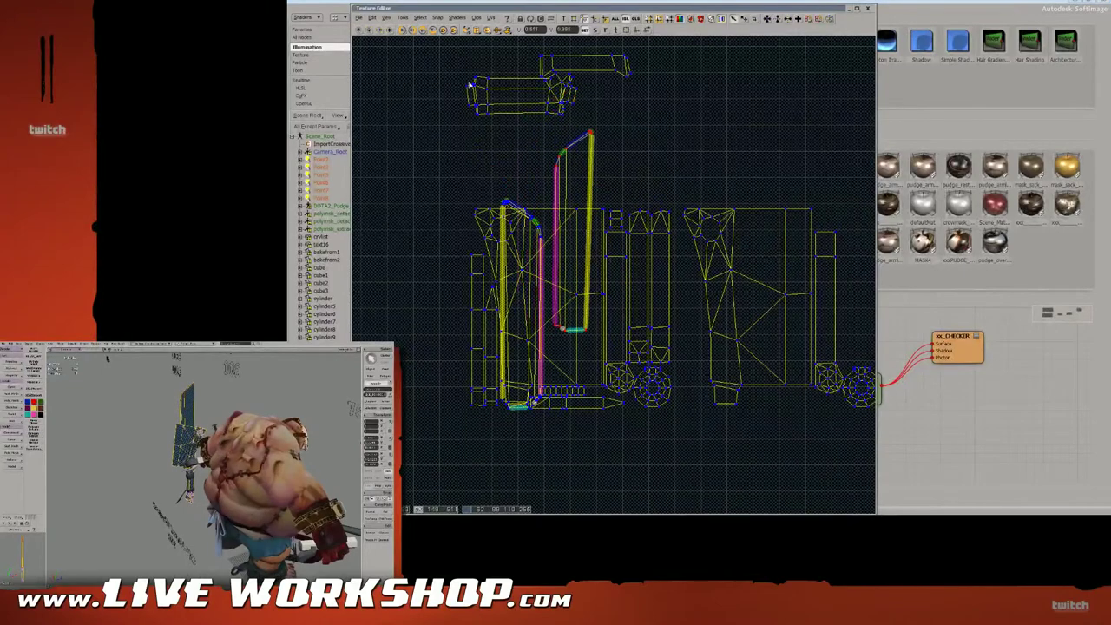
# Mirror the second blade island horizontally and stack it on top of the first blade island.
pyautogui.click(401, 19)
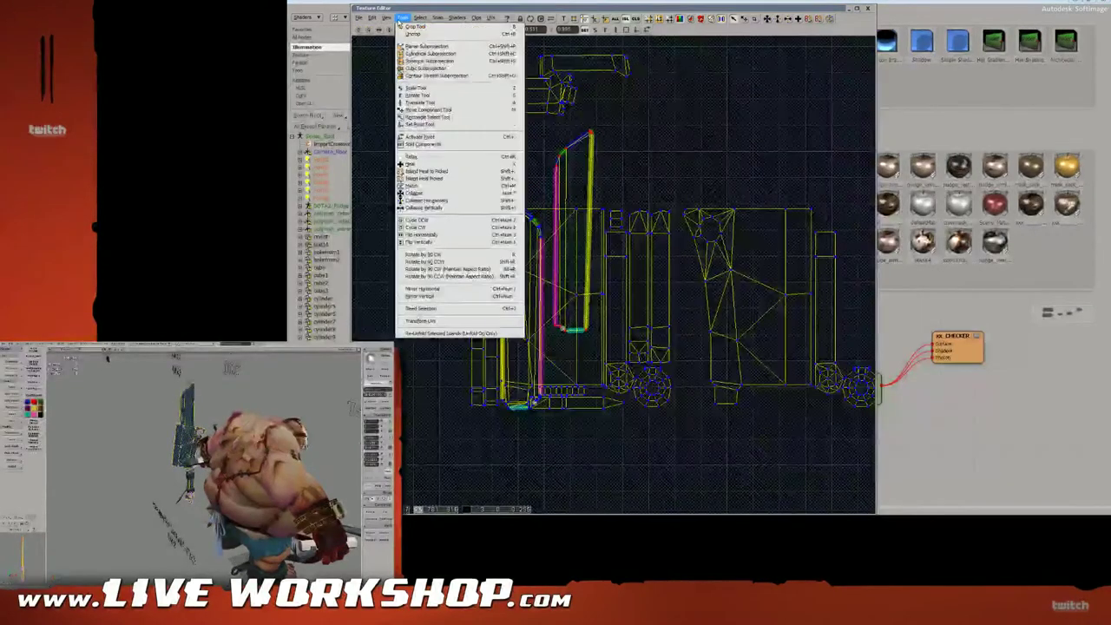
pyautogui.click(436, 291)
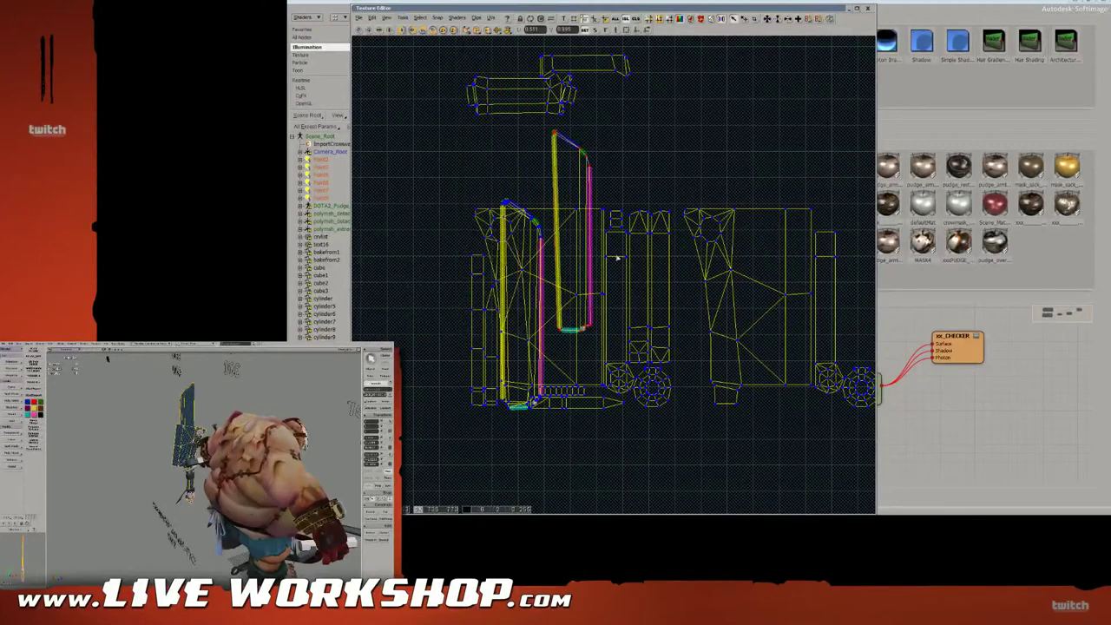
pyautogui.press('v')
pyautogui.moveTo(594, 220); pyautogui.dragTo(532, 297)
pyautogui.press('c')
pyautogui.press('v')
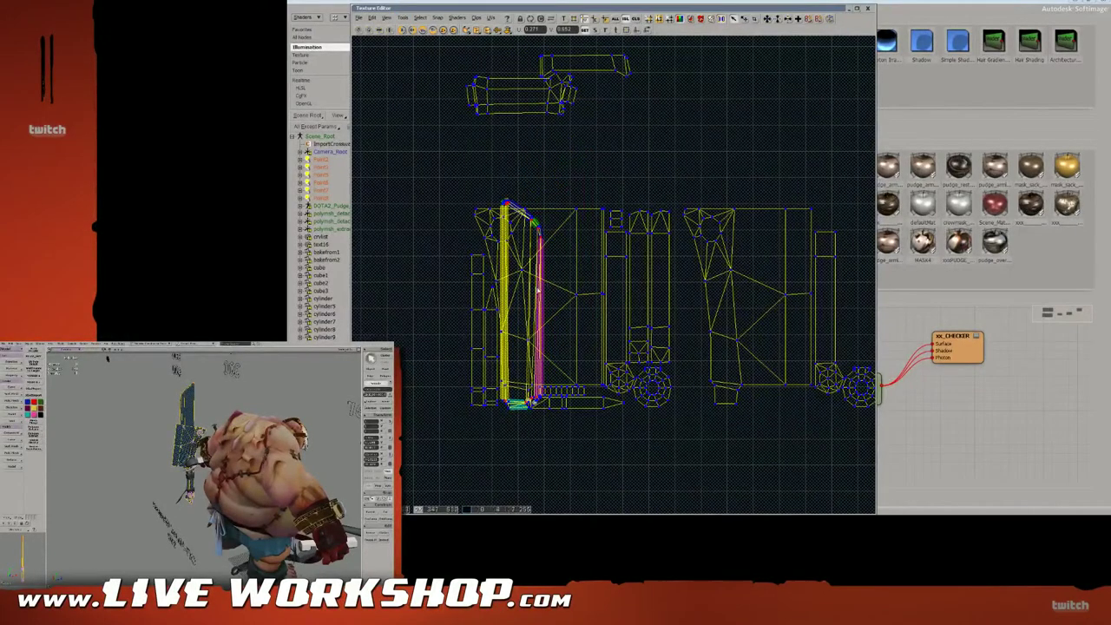
# Move one of the stacked blade islands up and away from the cleaver's UVs, and nudge the remaining one slightly.
pyautogui.press('v')
pyautogui.moveTo(513, 271); pyautogui.dragTo(391, 68)
pyautogui.press('v')
pyautogui.click(504, 200)
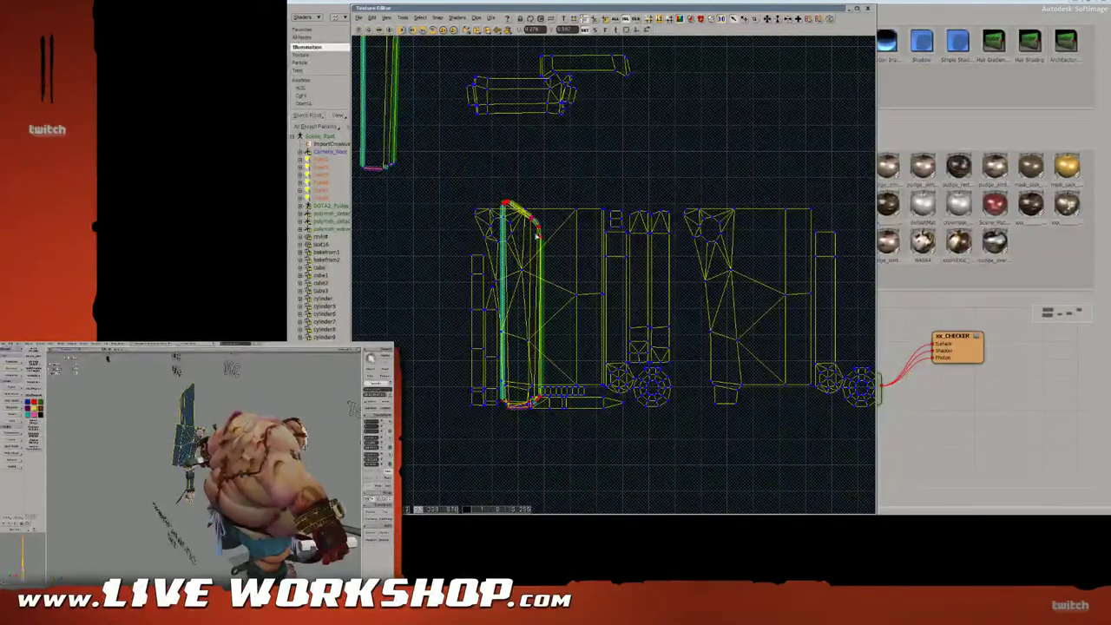
pyautogui.press('v')
pyautogui.moveTo(539, 256); pyautogui.dragTo(546, 258)
# Turn the machete's two handle islands upright and move them down over the space between the cleaver's UV layouts.
pyautogui.scroll(-3, 588, 161)
pyautogui.moveTo(407, 56); pyautogui.dragTo(636, 174)
pyautogui.press('v')
pyautogui.moveTo(583, 140); pyautogui.dragTo(526, 178)
pyautogui.press('c')
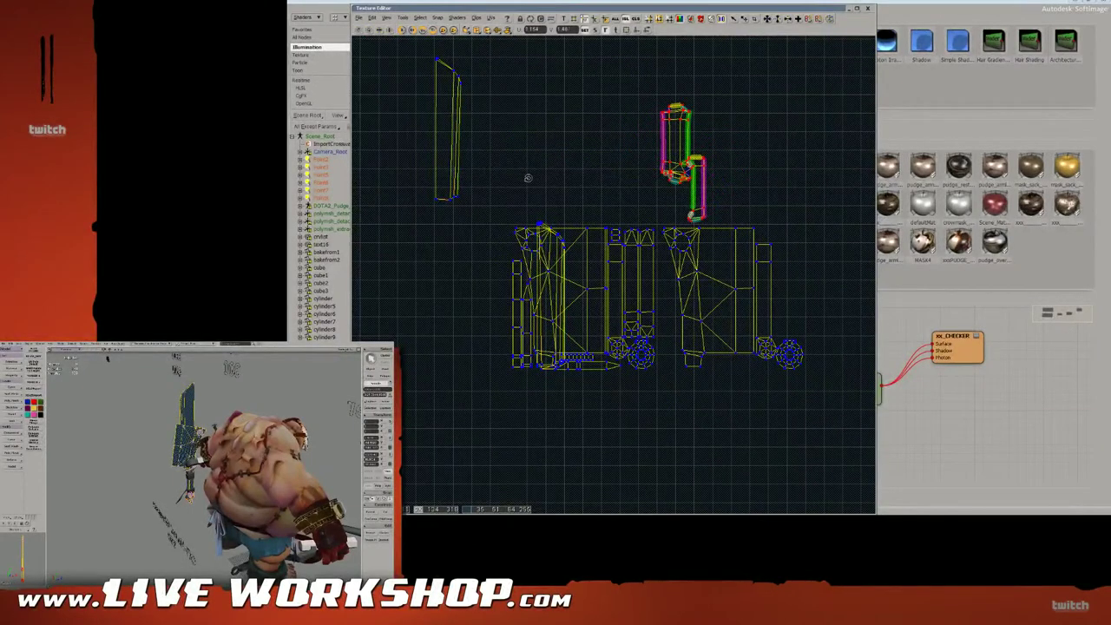
pyautogui.press('v')
pyautogui.moveTo(705, 179); pyautogui.dragTo(681, 316)
pyautogui.press('z')
pyautogui.moveTo(681, 316); pyautogui.dragTo(699, 328, button='middle')
pyautogui.scroll(2, 696, 305)
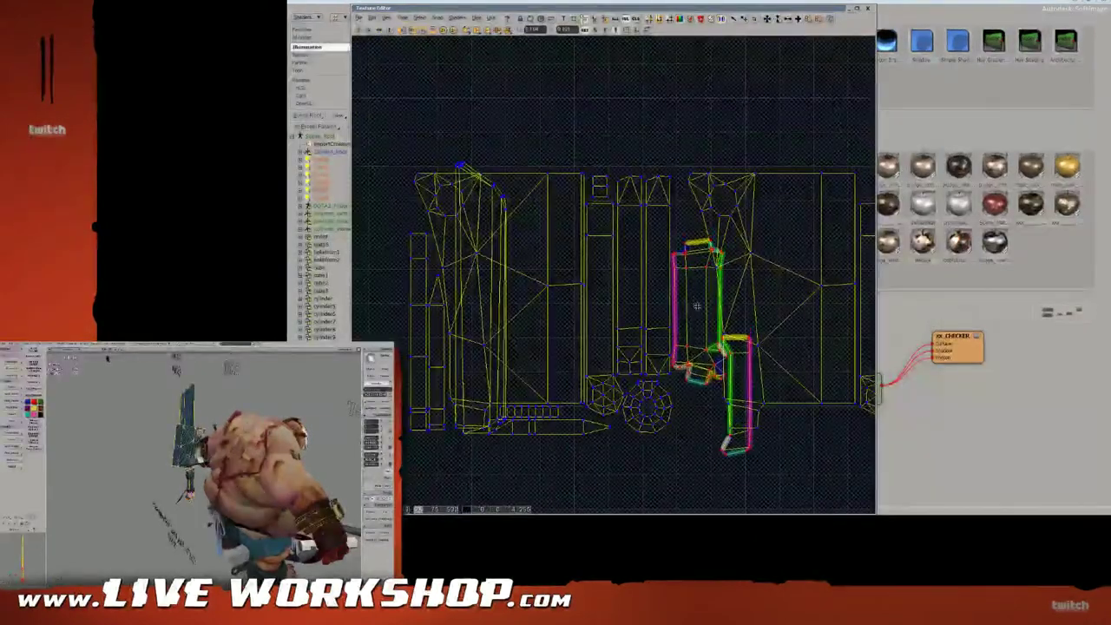
# Add the blade islands to the selection, scale the machete's islands up together and reposition them around the cleaver's UVs.
pyautogui.keyDown('shift'); pyautogui.click(473, 173); pyautogui.keyUp('shift')
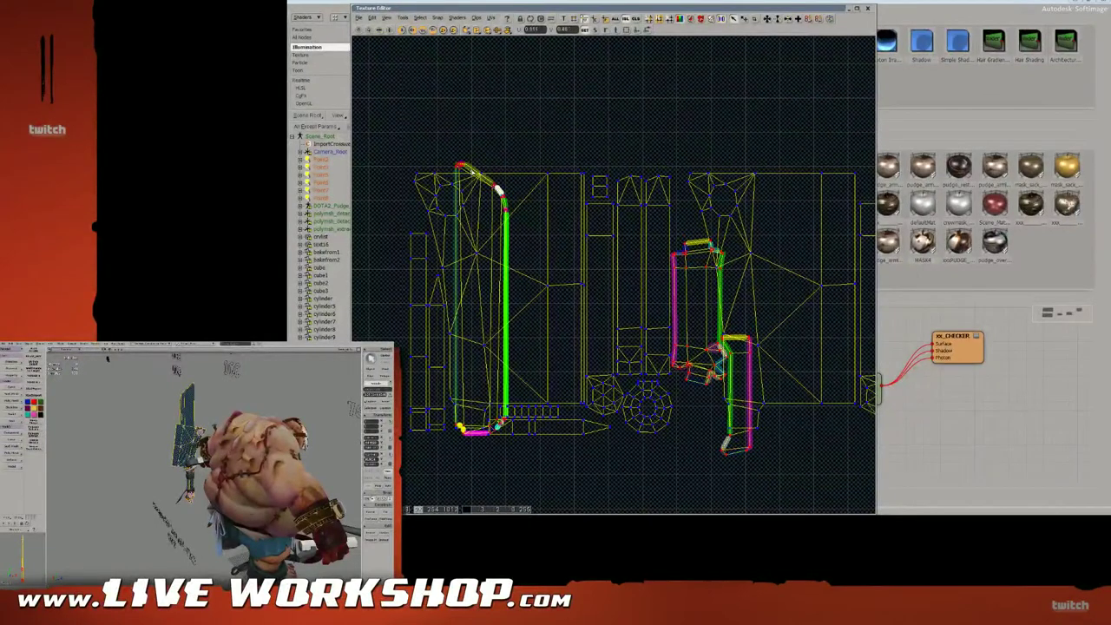
pyautogui.scroll(-4, 608, 330)
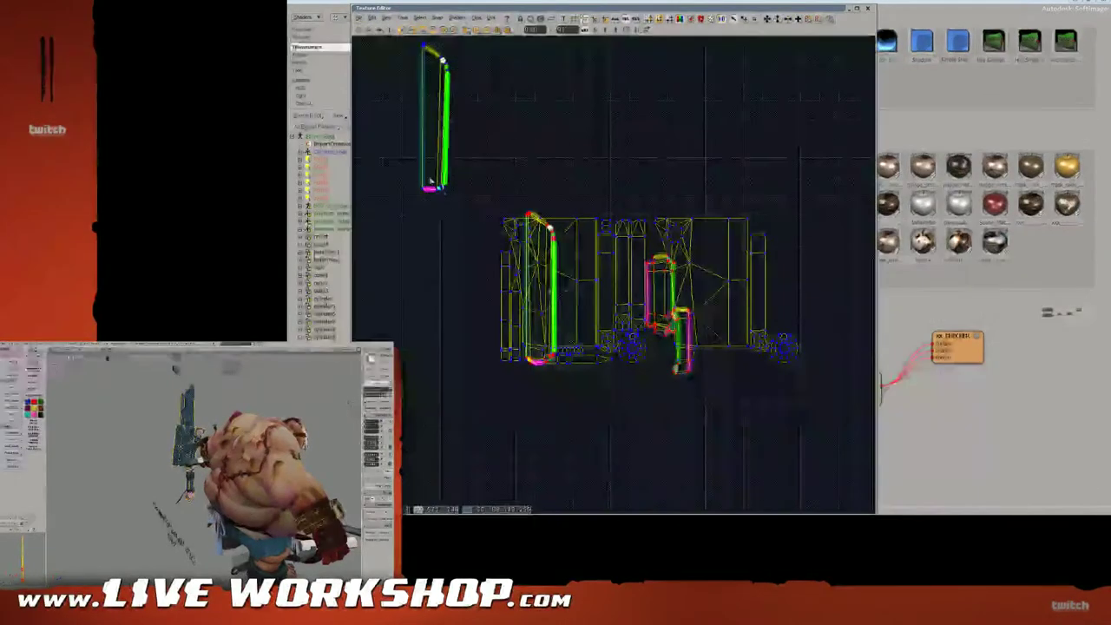
pyautogui.scroll(3, 608, 330)
pyautogui.moveTo(491, 406); pyautogui.dragTo(631, 353)
pyautogui.press('x')
pyautogui.press('v')
pyautogui.press('x')
pyautogui.press('v')
pyautogui.press('space')
pyautogui.scroll(-3, 631, 353)
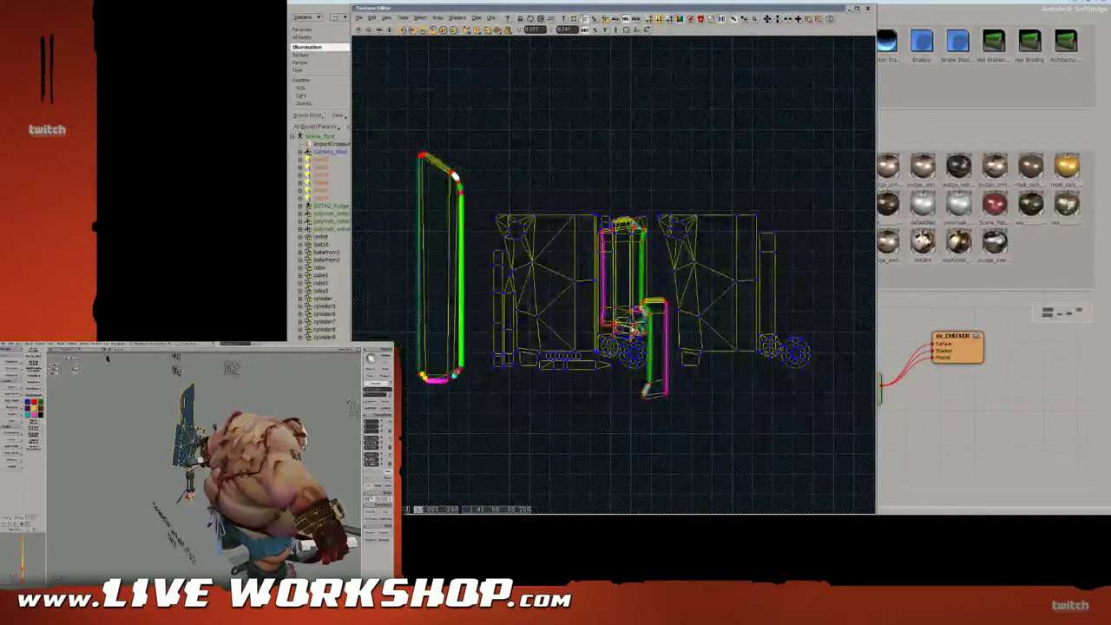
# Shift the machete's islands up, deselect the blade island, and move the two handle islands above the cleaver's UV layouts.
pyautogui.moveTo(624, 313); pyautogui.dragTo(624, 282)
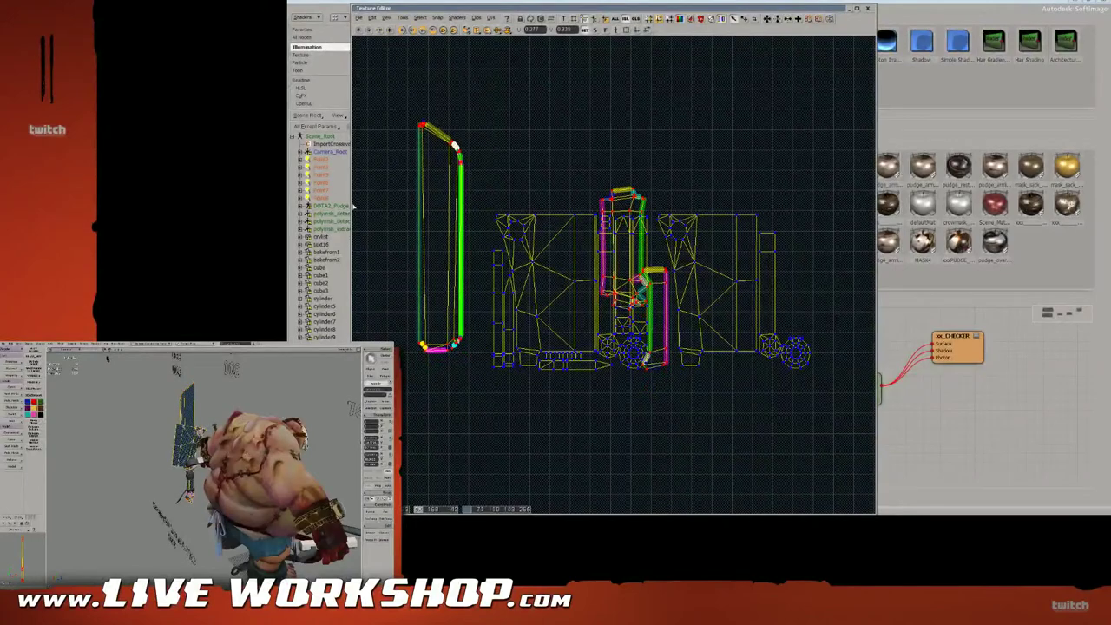
pyautogui.press('space')
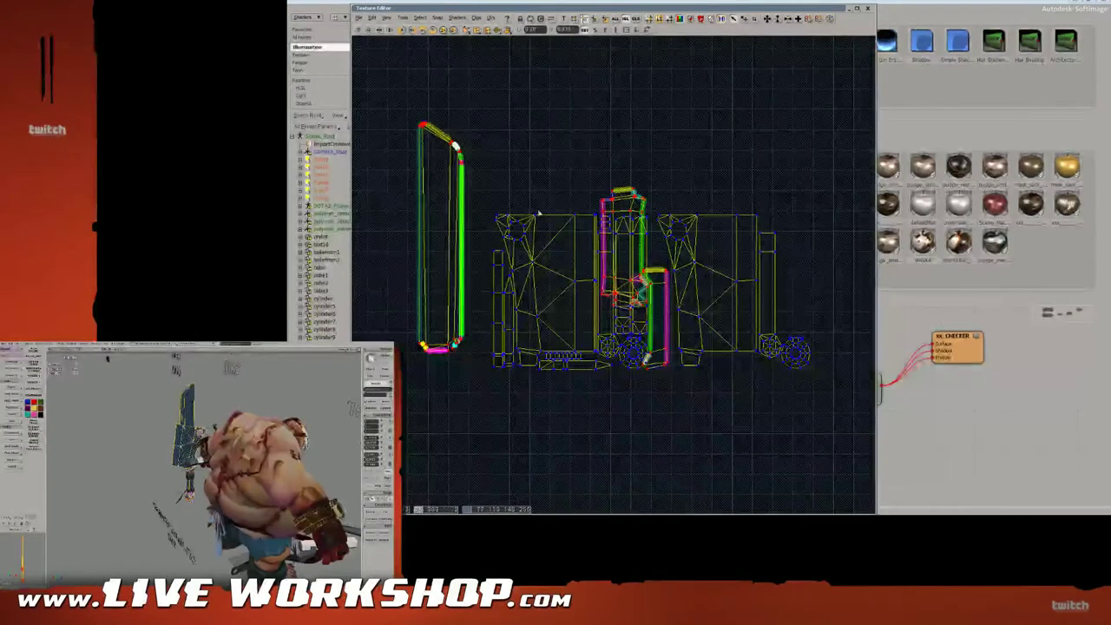
pyautogui.keyDown('ctrl'); pyautogui.click(422, 121); pyautogui.keyUp('ctrl')
pyautogui.press('v')
pyautogui.moveTo(653, 319); pyautogui.dragTo(674, 151)
pyautogui.press('space')
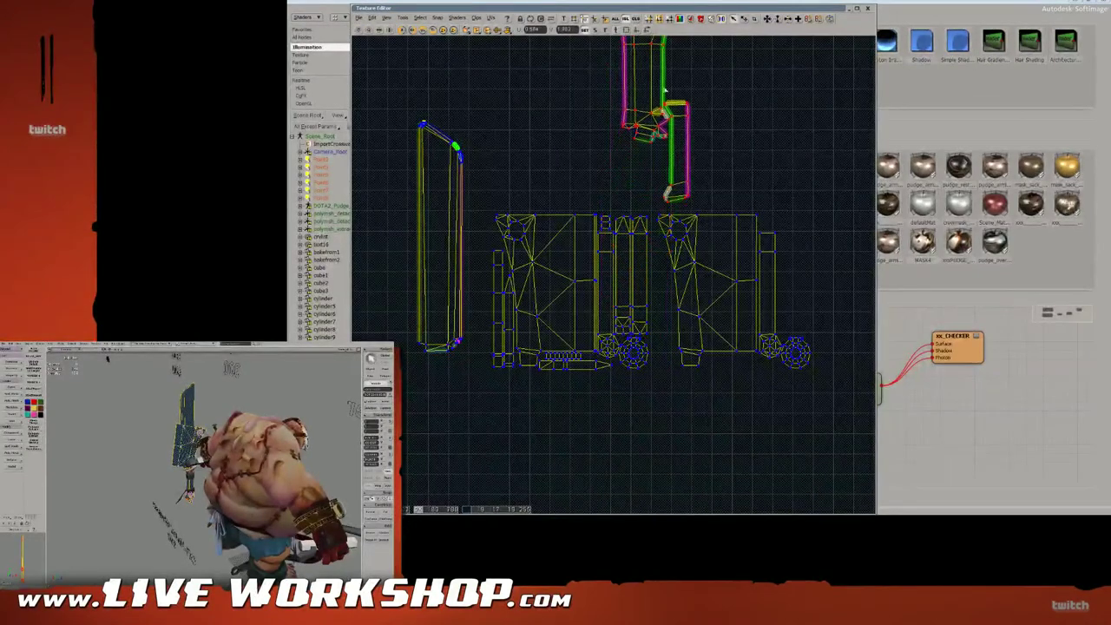
# Select the smaller handle island and move it up beside the larger handle island, above the cleaver's UVs.
pyautogui.moveTo(662, 115); pyautogui.dragTo(674, 187)
pyautogui.press('space')
pyautogui.keyDown('shift'); pyautogui.click(666, 205); pyautogui.keyUp('shift')
pyautogui.press('v')
pyautogui.press('s')
pyautogui.moveTo(573, 265); pyautogui.dragTo(655, 253, button='middle')
pyautogui.moveTo(643, 255); pyautogui.dragTo(588, 241)
pyautogui.press('space')
# Try to move the cleaver's second UV layout onto its first layout, and undo the moves.
pyautogui.moveTo(672, 152); pyautogui.dragTo(873, 427)
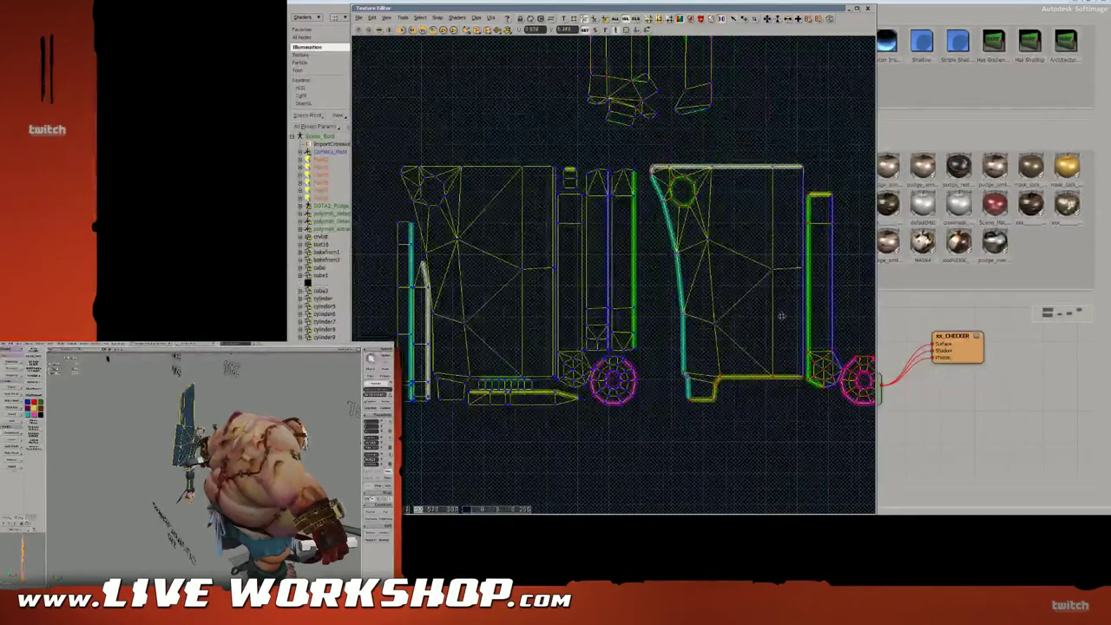
pyautogui.press('v')
pyautogui.moveTo(783, 315); pyautogui.dragTo(556, 311)
pyautogui.hotkey('ctrl', 'z')
pyautogui.scroll(-3, 609, 335)
pyautogui.moveTo(608, 335); pyautogui.dragTo(589, 331)
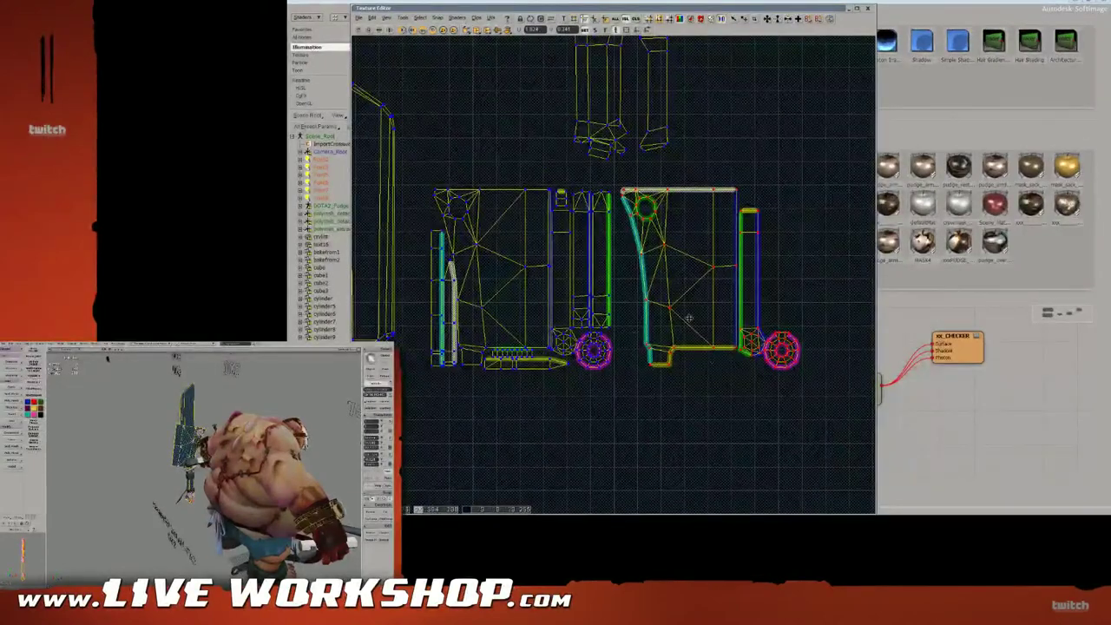
pyautogui.moveTo(689, 317); pyautogui.dragTo(533, 282)
pyautogui.press('space')
pyautogui.hotkey('ctrl', 'z')
pyautogui.moveTo(661, 234); pyautogui.dragTo(731, 248)
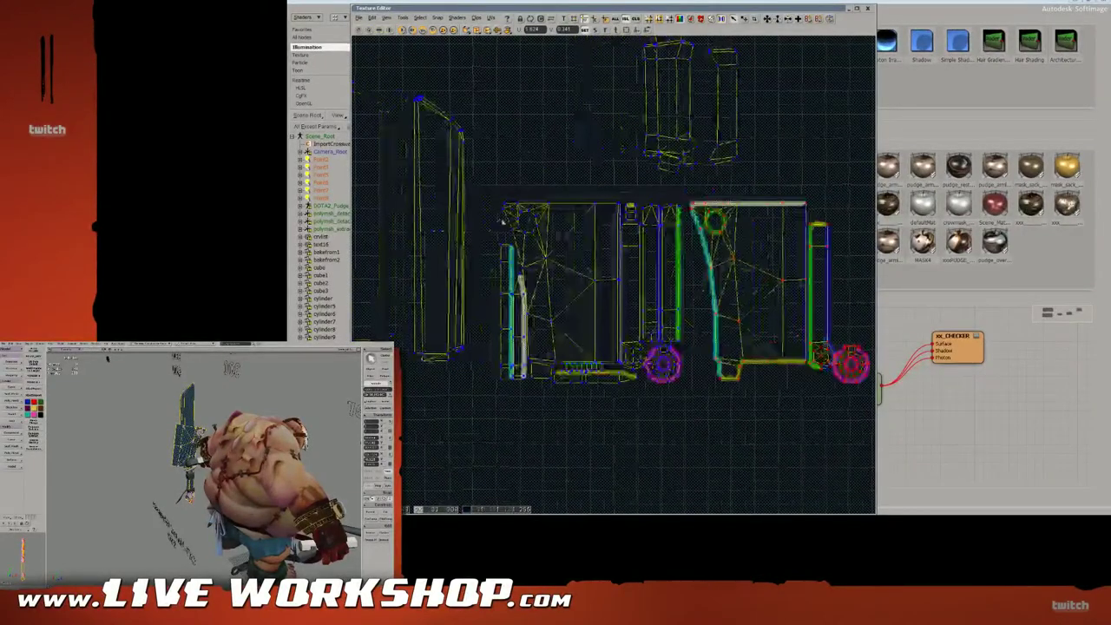
# Select the machete's blade island and move it over the cleaver's first UV layout.
pyautogui.moveTo(453, 147); pyautogui.dragTo(465, 182)
pyautogui.scroll(3, 473, 228)
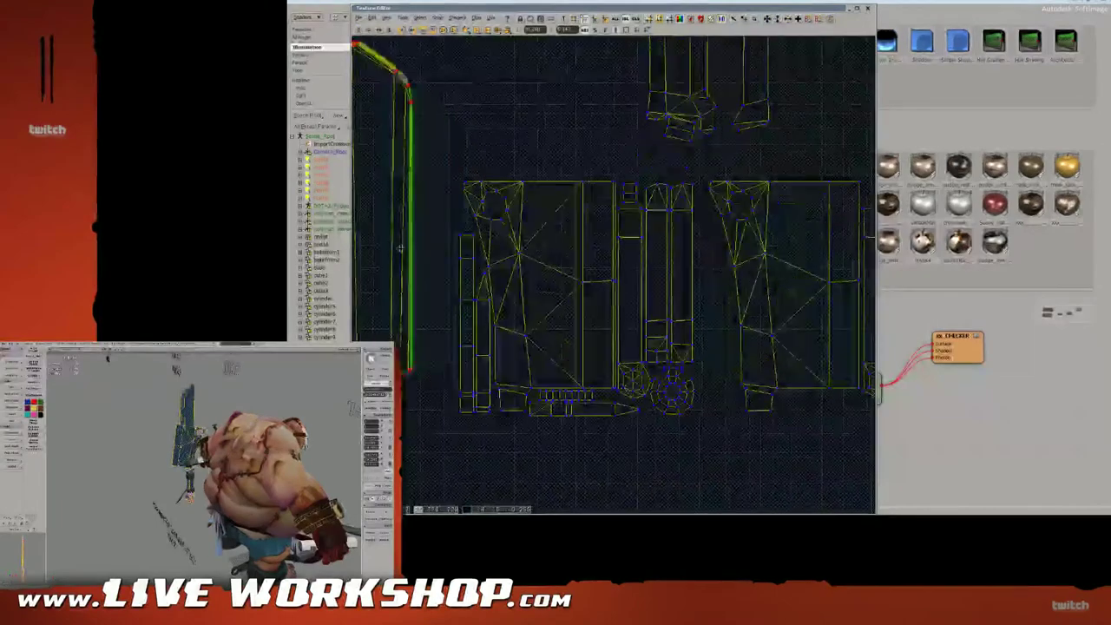
pyautogui.moveTo(393, 244); pyautogui.dragTo(535, 268)
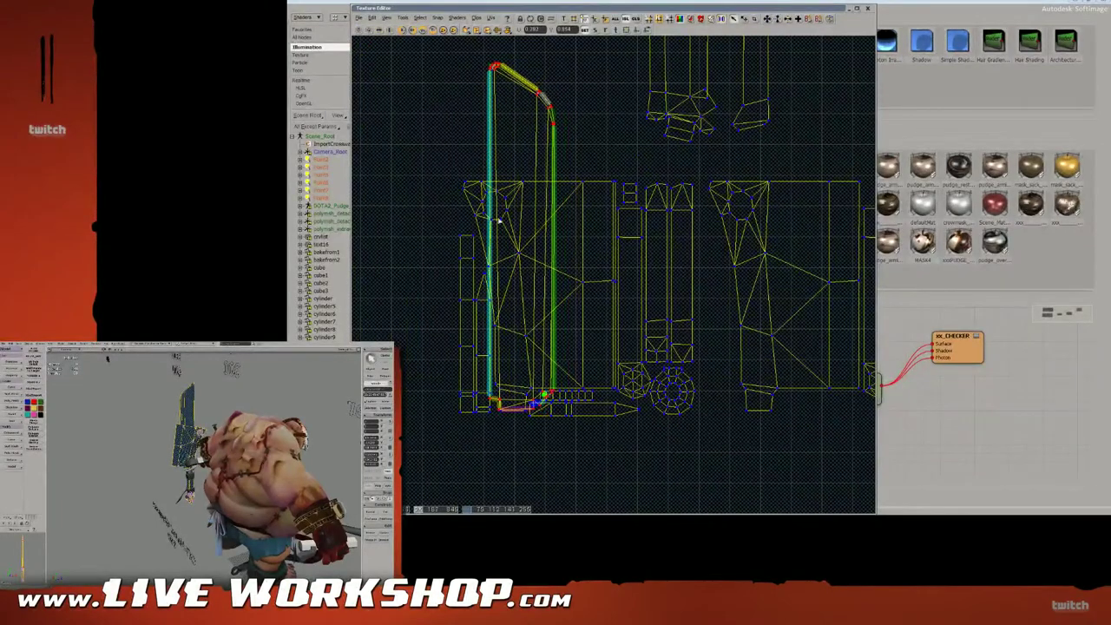
# Select the original cleaver in the 3D view to isolate its UVs, and shift the Texture Editor window sideways.
pyautogui.moveTo(204, 434); pyautogui.dragTo(282, 436, button='middle')
pyautogui.click(217, 447)
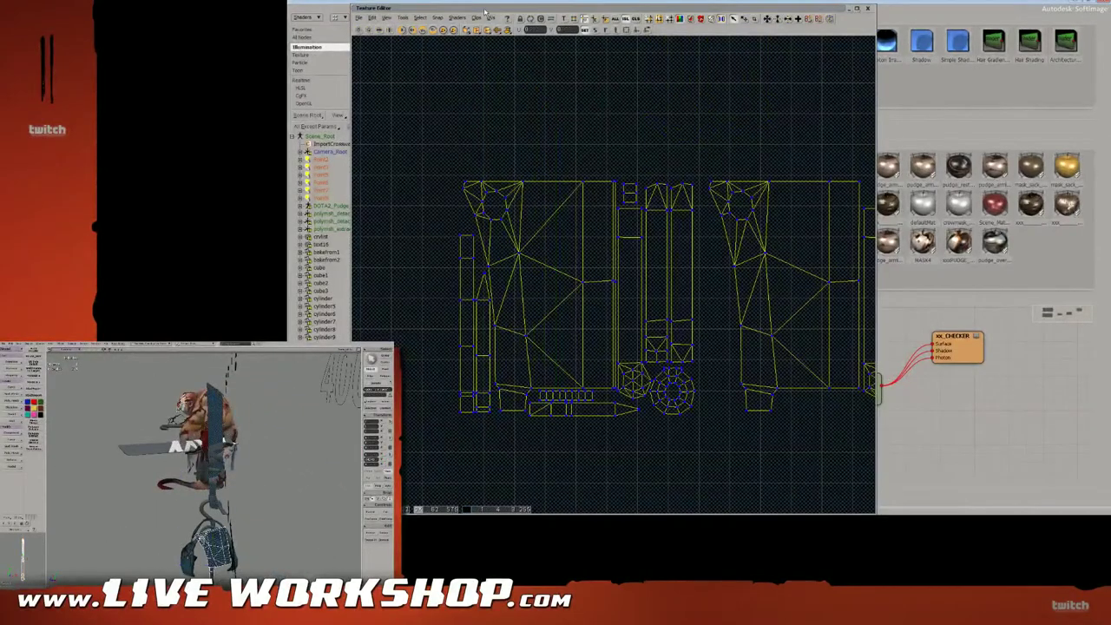
pyautogui.moveTo(484, 12); pyautogui.dragTo(580, 14)
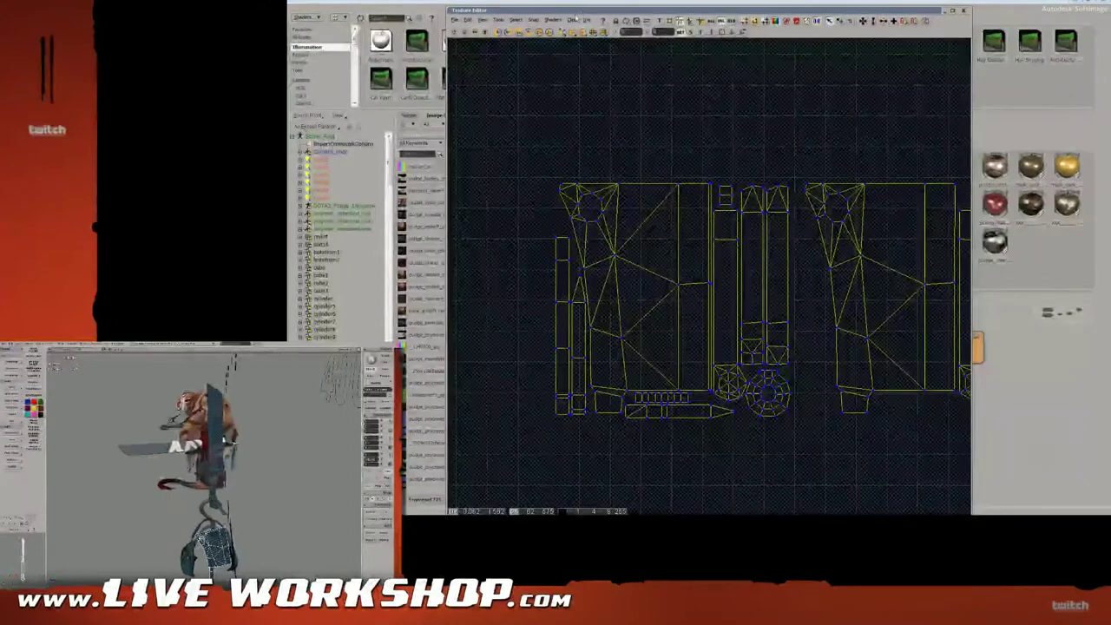
# Switch to Firefox to read the stream chat, and adjust the volume in the music player.
pyautogui.hotkey('alt', 'Tab')
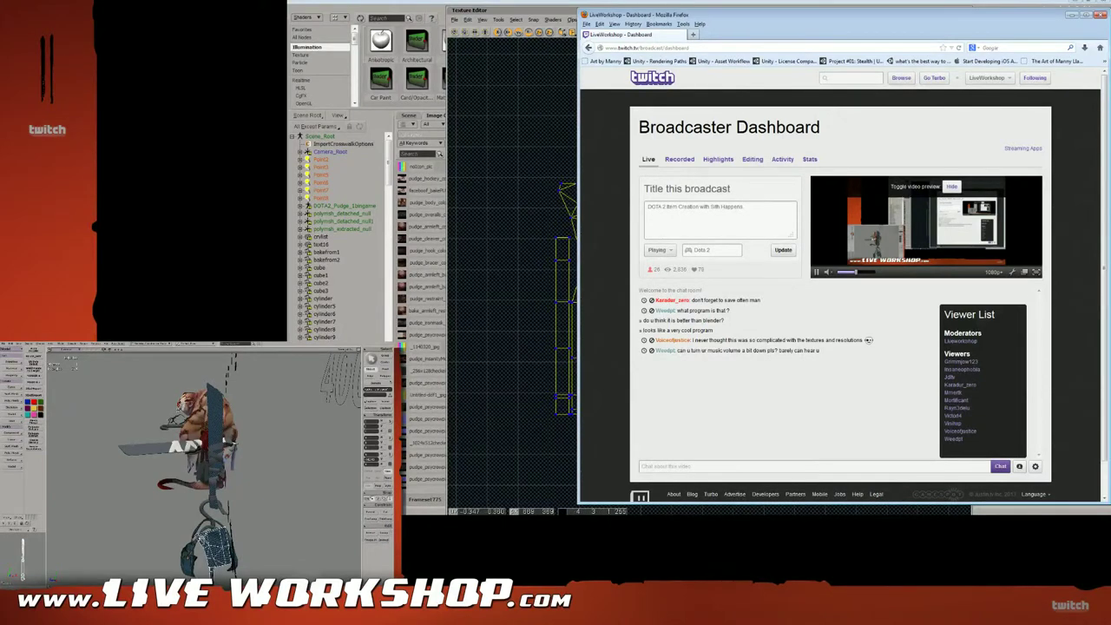
pyautogui.click(729, 3)
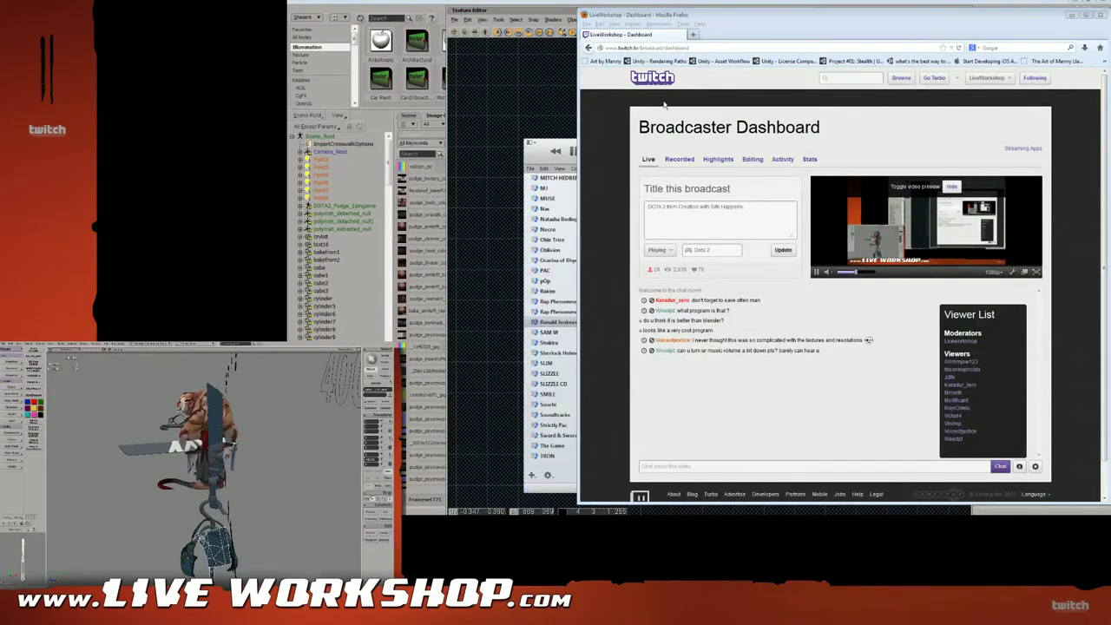
pyautogui.click(734, 84)
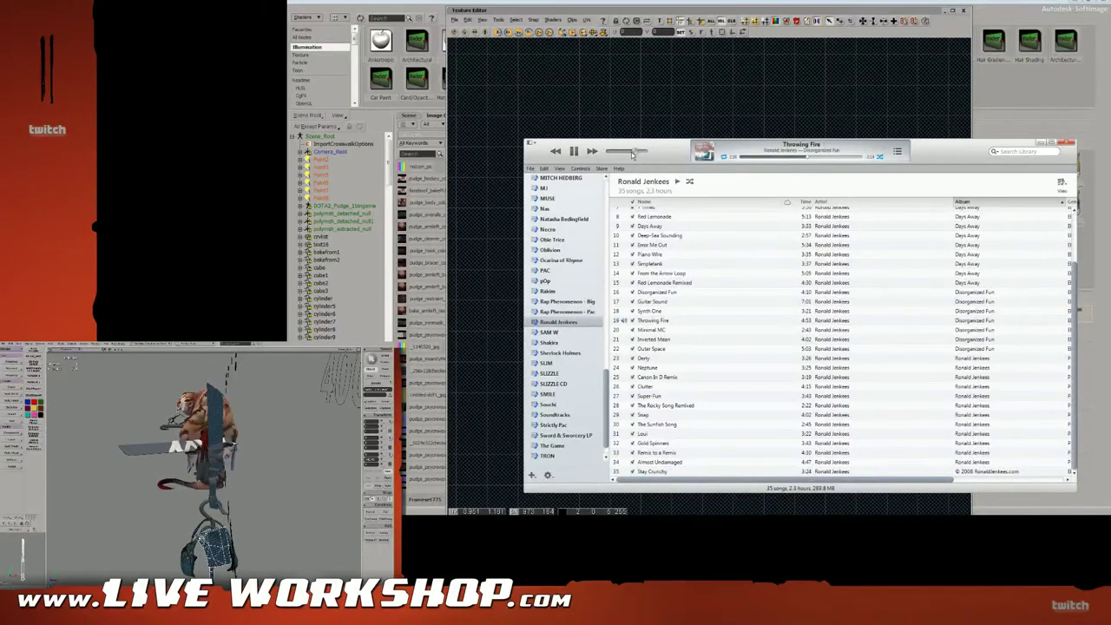
pyautogui.click(1040, 143)
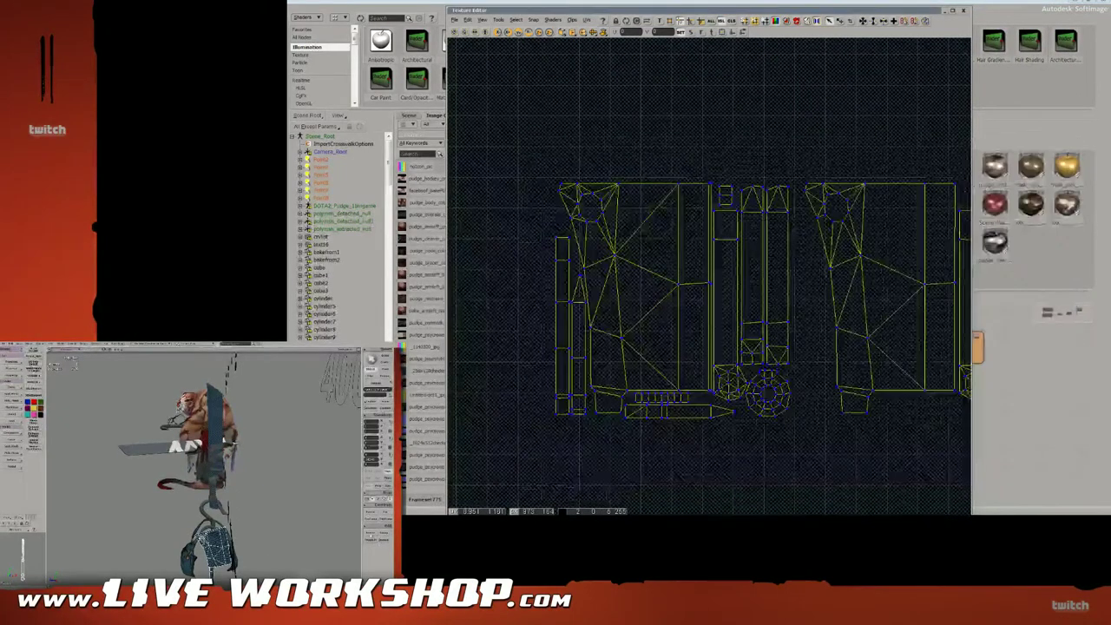
pyautogui.hotkey('alt', 'Tab')
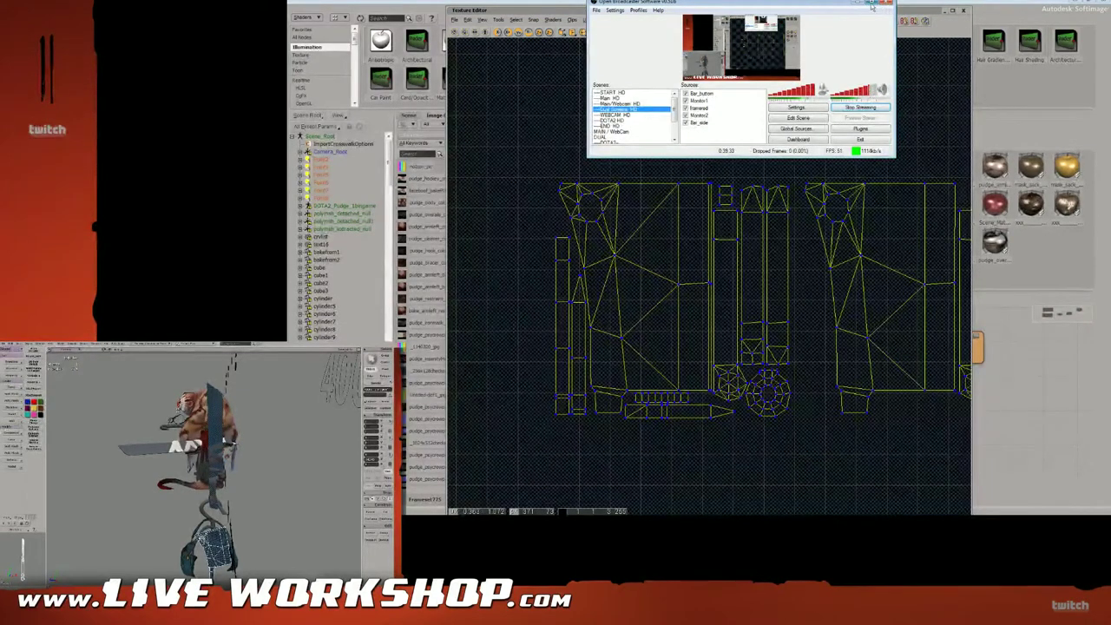
pyautogui.click(905, 15)
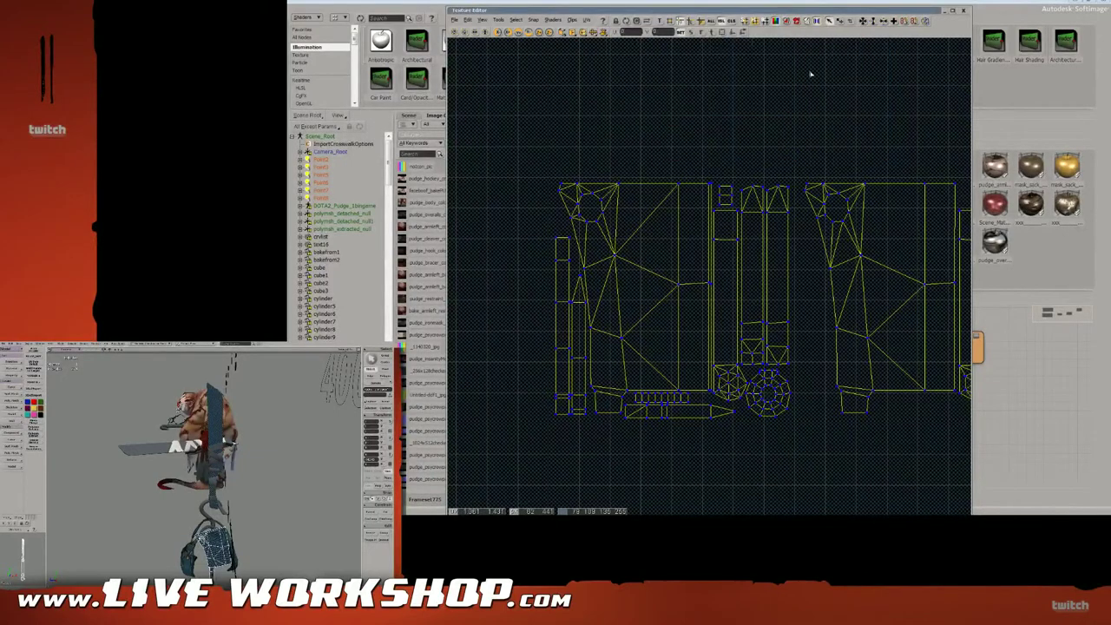
# Select the machete in the 3D view so its UV islands are shown in the Texture Editor.
pyautogui.moveTo(674, 212); pyautogui.dragTo(754, 219, button='middle')
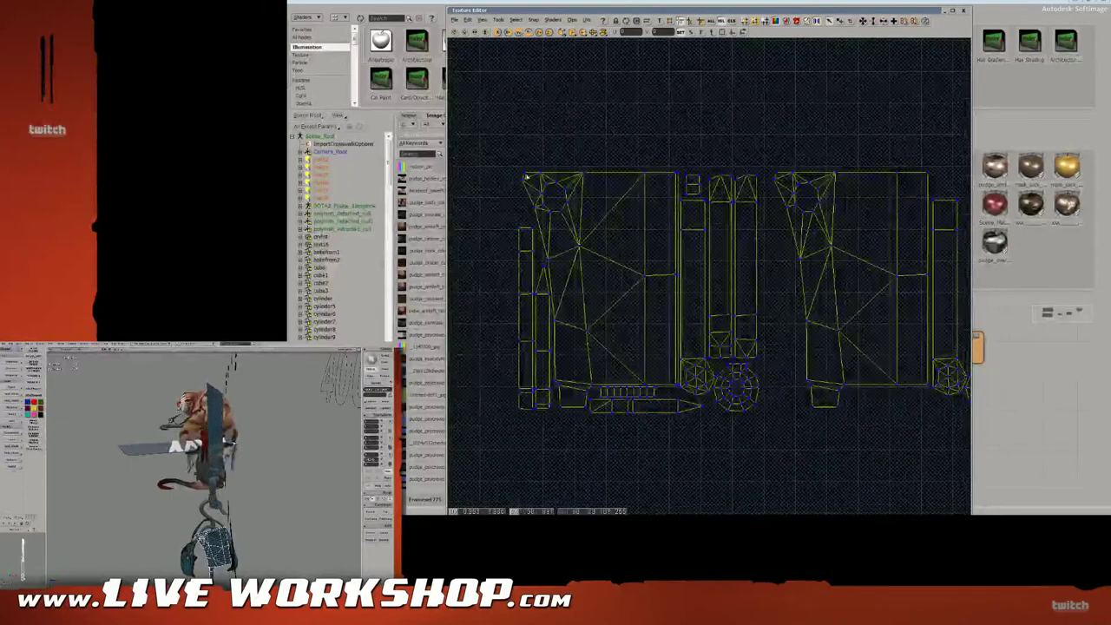
pyautogui.moveTo(613, 12)
pyautogui.mouseDown()
pyautogui.moveTo(742, 33)
pyautogui.moveTo(608, 12)
pyautogui.mouseUp()
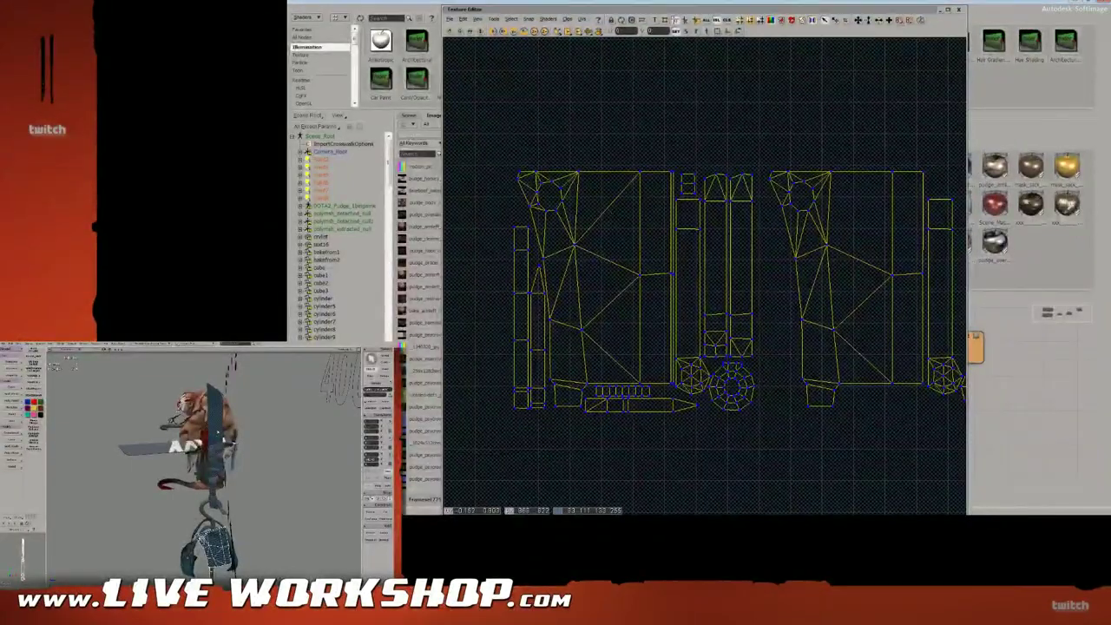
pyautogui.click(215, 441)
pyautogui.moveTo(215, 440); pyautogui.dragTo(208, 473, button='middle')
pyautogui.scroll(3, 221, 444)
pyautogui.moveTo(242, 475); pyautogui.dragTo(278, 478, button='right')
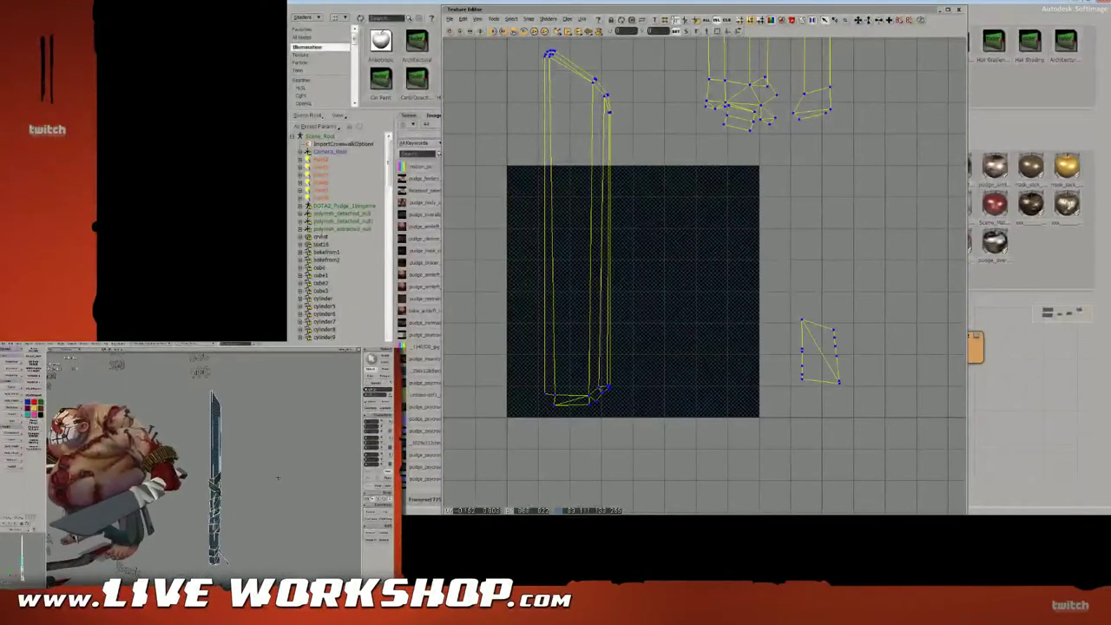
# Switch to Firefox and read the viewers' replies in the stream chat.
pyautogui.hotkey('alt', 'Tab')
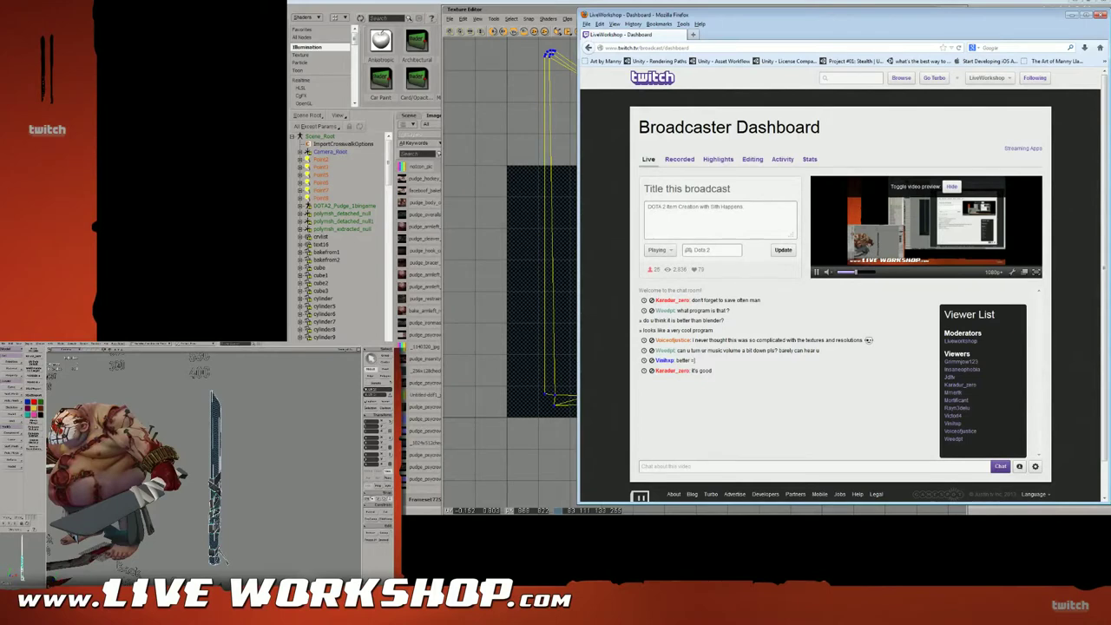
pyautogui.hotkey('alt', 'Tab')
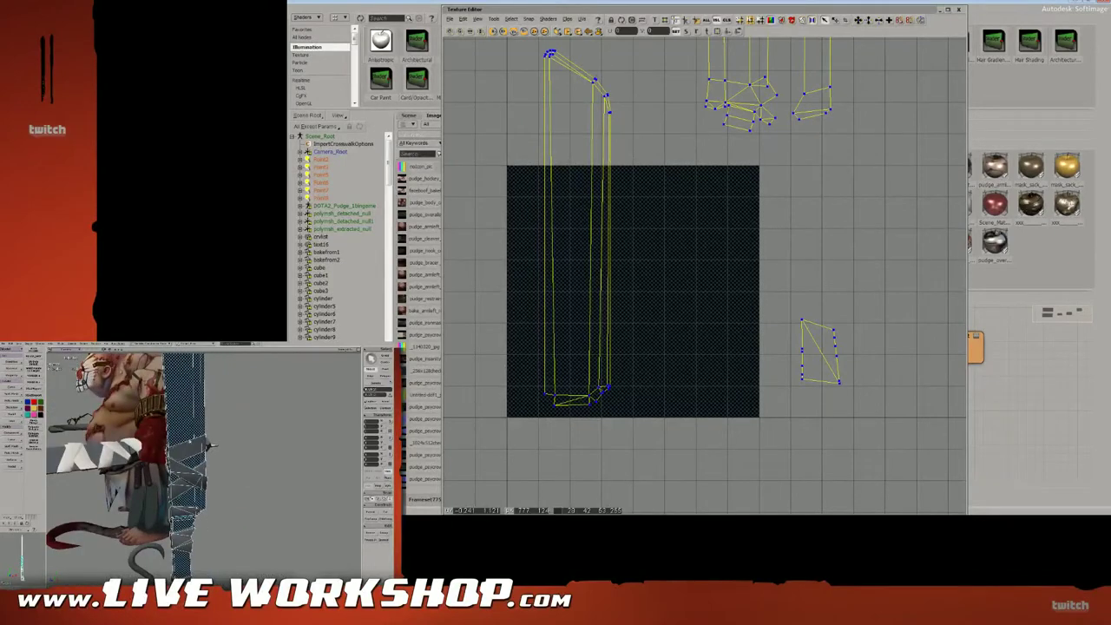
# Reposition the Texture Editor window, select the machete's blade island, and nudge it slightly down and to the right.
pyautogui.click(559, 66)
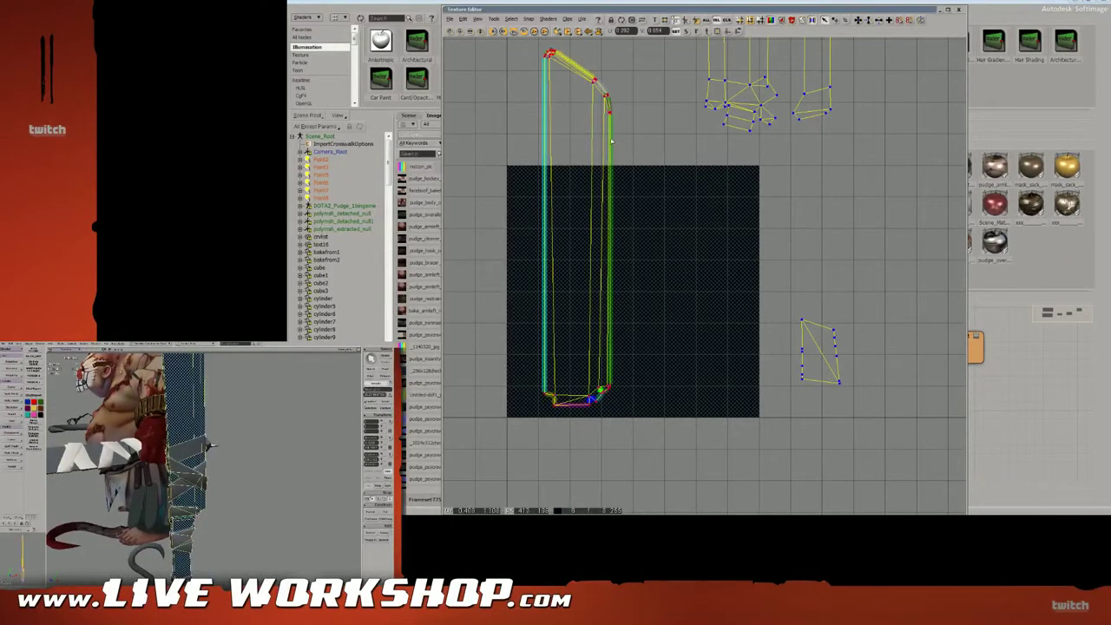
pyautogui.moveTo(609, 11); pyautogui.dragTo(568, 71)
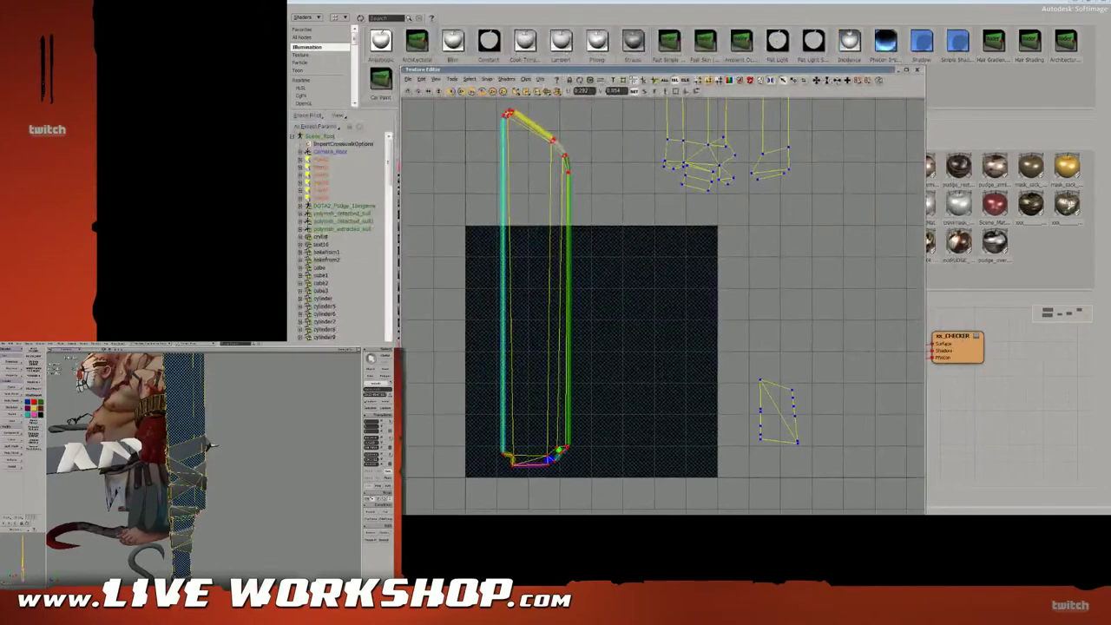
pyautogui.hotkey('alt', 'Tab')
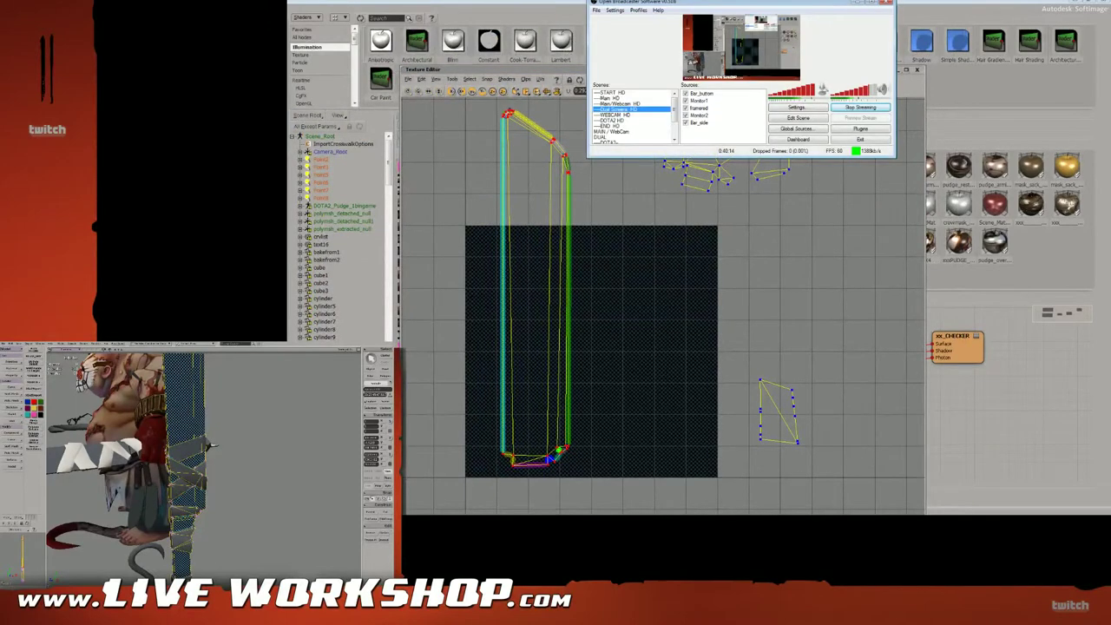
pyautogui.click(636, 185)
pyautogui.moveTo(479, 119); pyautogui.dragTo(546, 146)
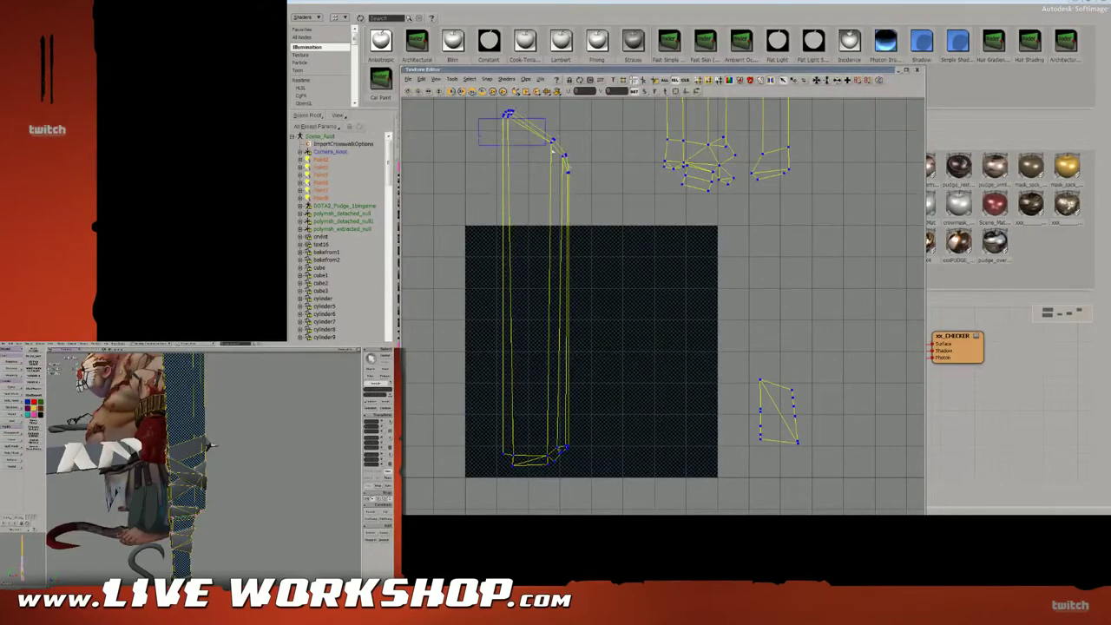
pyautogui.moveTo(507, 269)
pyautogui.mouseDown()
pyautogui.moveTo(520, 269)
pyautogui.moveTo(510, 273)
pyautogui.mouseUp()
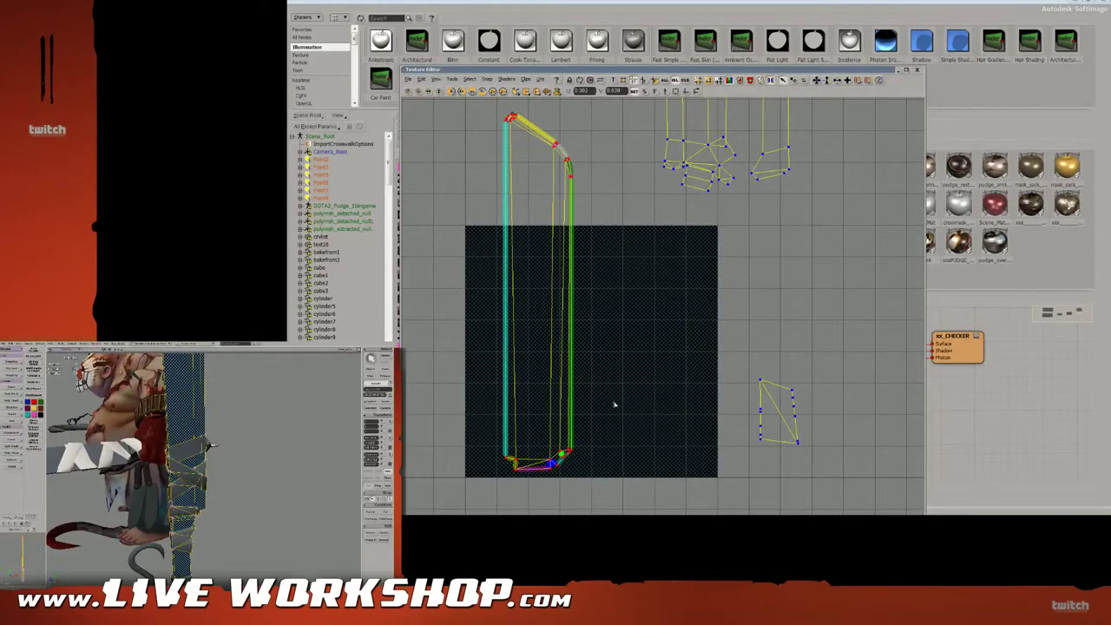
# Try to scale the selected blade island, and undo the change.
pyautogui.press('x')
pyautogui.moveTo(559, 386); pyautogui.dragTo(651, 453)
pyautogui.hotkey('ctrl', 'z')
# Cut a new edge across the machete blade, following the diagonal of the top strap around the handle.
pyautogui.moveTo(242, 457); pyautogui.dragTo(269, 457, button='middle')
pyautogui.moveTo(269, 457); pyautogui.dragTo(204, 460, button='right')
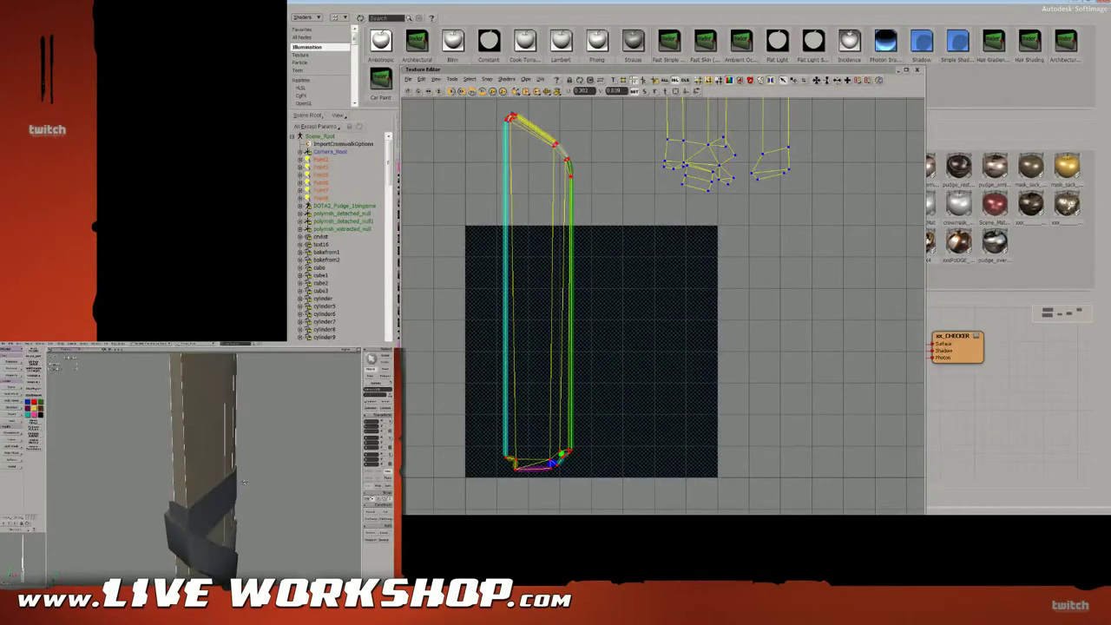
pyautogui.click(185, 513)
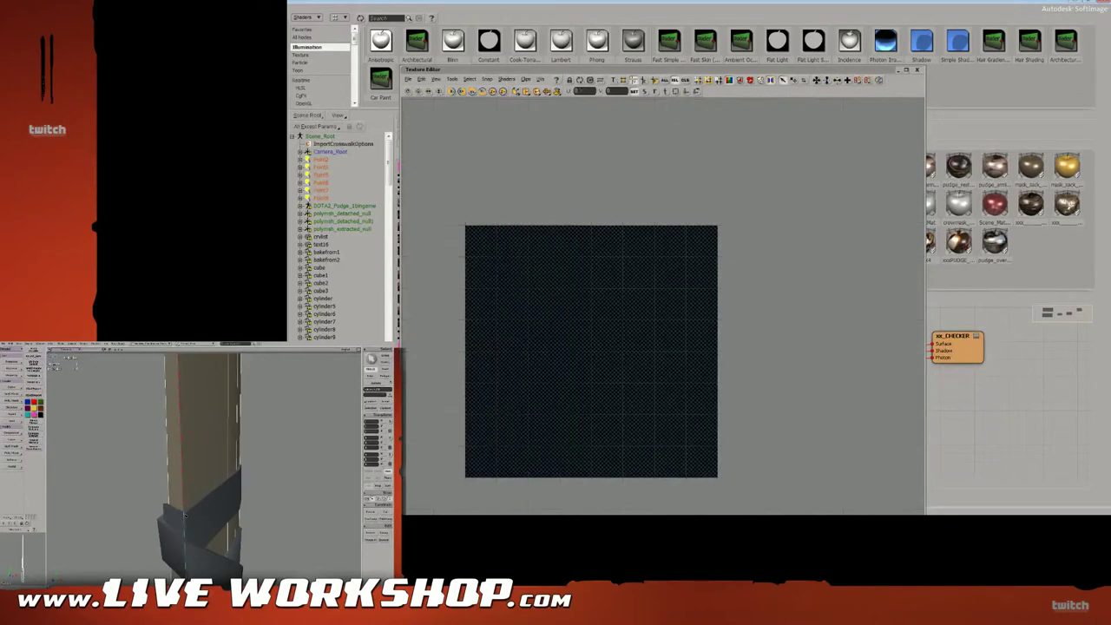
pyautogui.moveTo(185, 514); pyautogui.dragTo(200, 483, button='right')
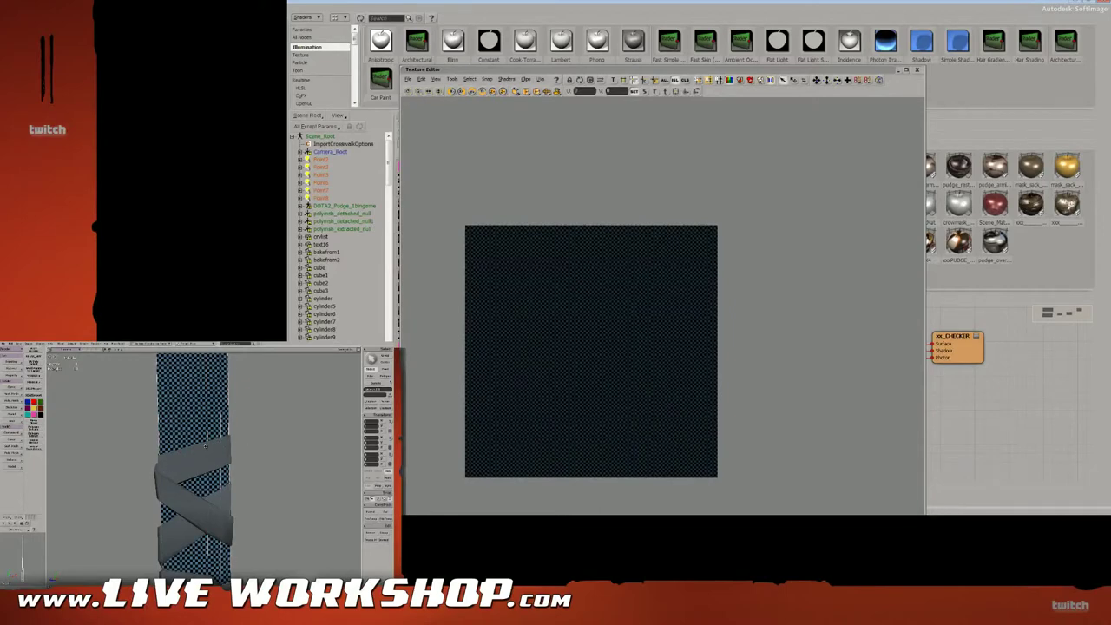
pyautogui.moveTo(206, 446); pyautogui.dragTo(178, 467, button='middle')
pyautogui.press('4')
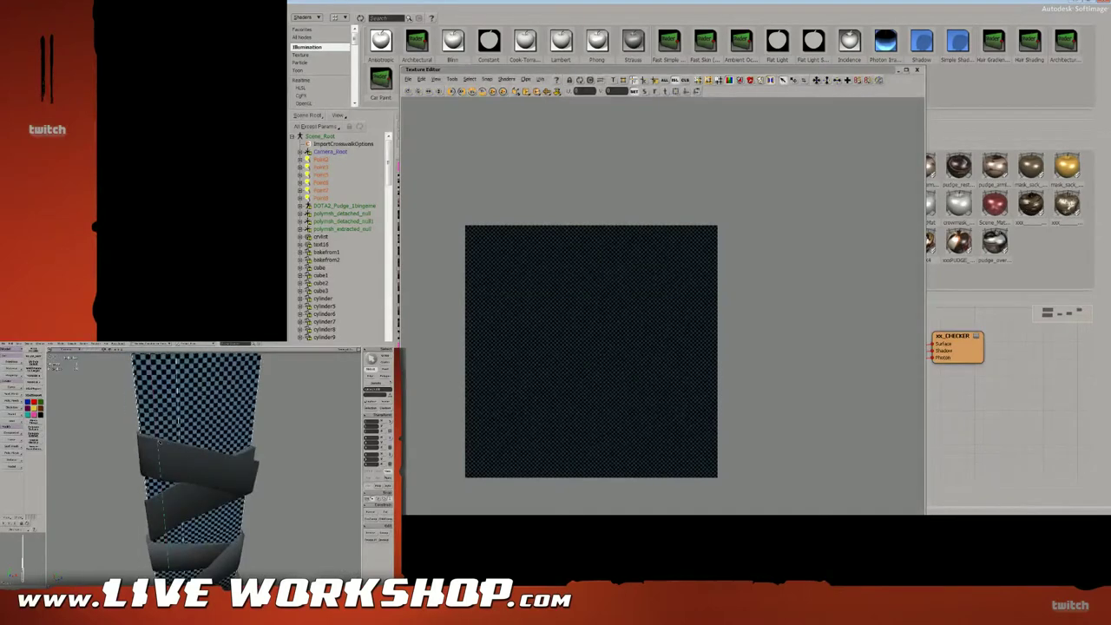
pyautogui.moveTo(182, 447); pyautogui.dragTo(204, 458, button='right')
pyautogui.moveTo(204, 458); pyautogui.dragTo(233, 481, button='middle')
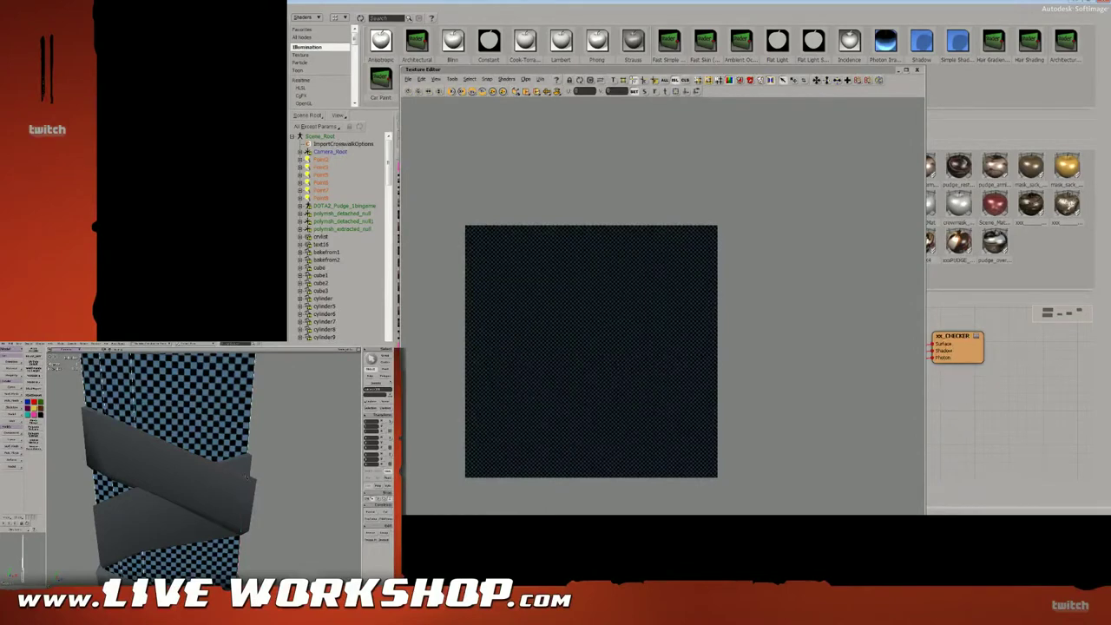
# Examine the blade polygons hidden beneath the handle straps in wireframe and textured display, and clear the selection.
pyautogui.moveTo(247, 466)
pyautogui.mouseDown(button='middle')
pyautogui.moveTo(224, 473)
pyautogui.moveTo(247, 470)
pyautogui.moveTo(233, 480)
pyautogui.moveTo(245, 483)
pyautogui.mouseUp(button='middle')
pyautogui.press('4')
pyautogui.press('e')
pyautogui.press('u')
pyautogui.click(226, 471)
pyautogui.press('4')
pyautogui.hotkey('ctrl', 'shift', 'a')
pyautogui.press('4')
pyautogui.click(217, 488)
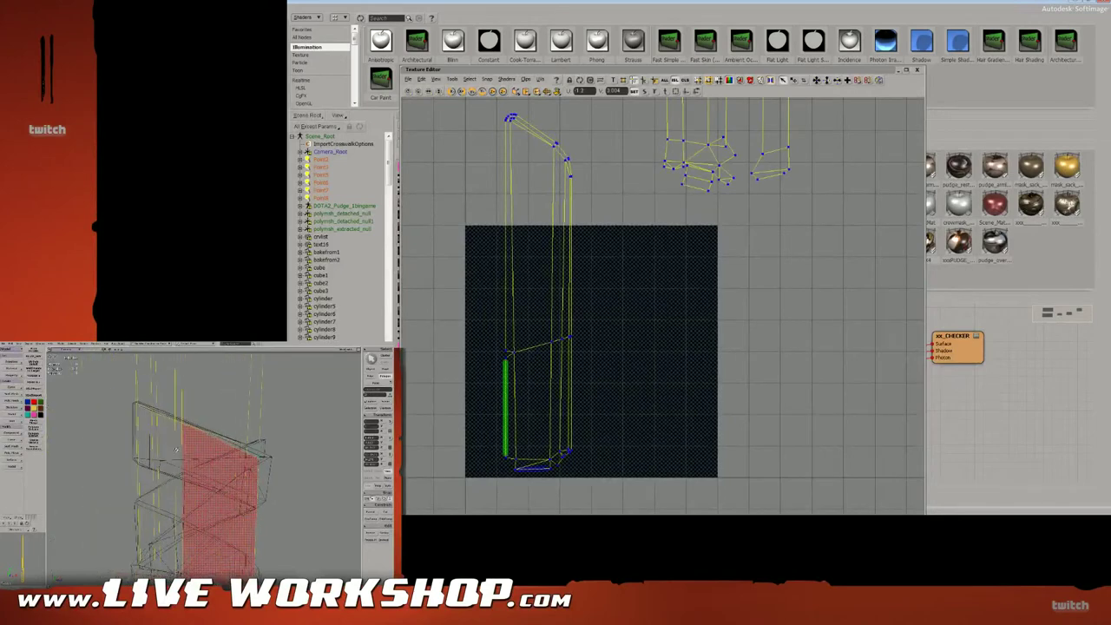
pyautogui.hotkey('ctrl', 'shift', 'a')
pyautogui.press('4')
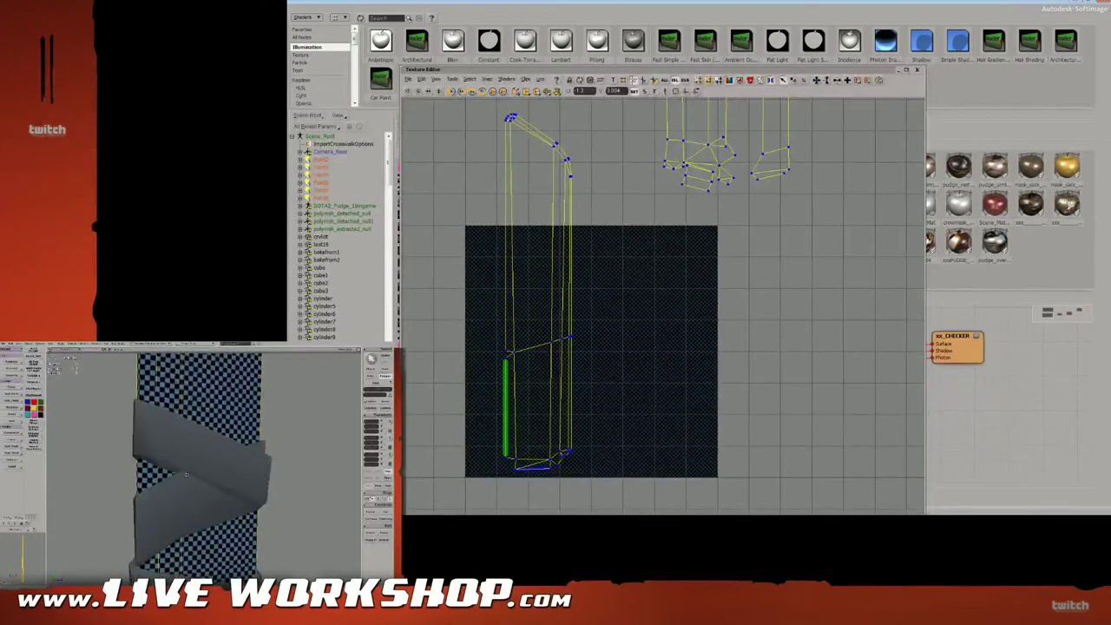
pyautogui.hotkey('ctrl', 'shift', 'a')
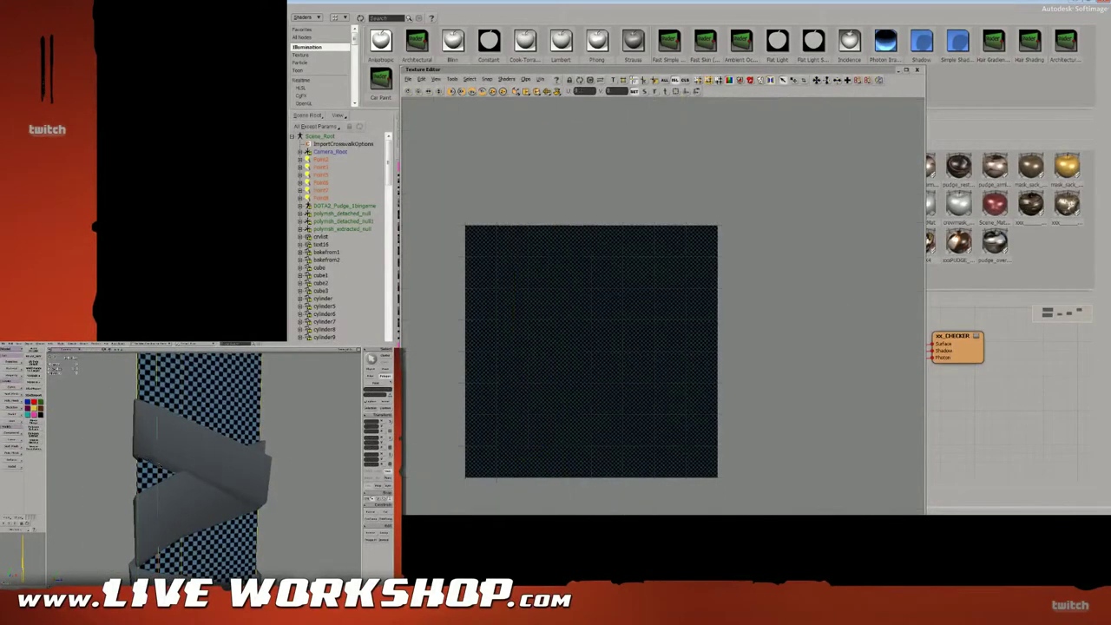
pyautogui.moveTo(183, 475)
pyautogui.mouseDown(button='middle')
pyautogui.moveTo(210, 486)
pyautogui.moveTo(191, 471)
pyautogui.moveTo(197, 478)
pyautogui.mouseUp(button='middle')
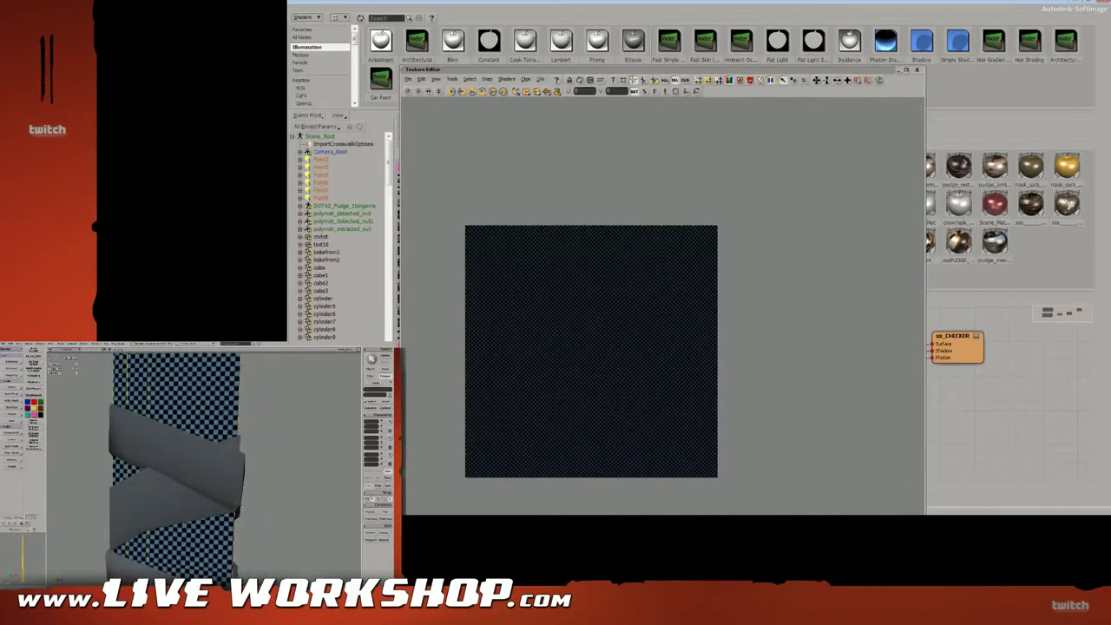
# Delete the blade polygons hidden beneath the top diagonal strap of the machete's handle.
pyautogui.moveTo(240, 509); pyautogui.dragTo(179, 506, button='middle')
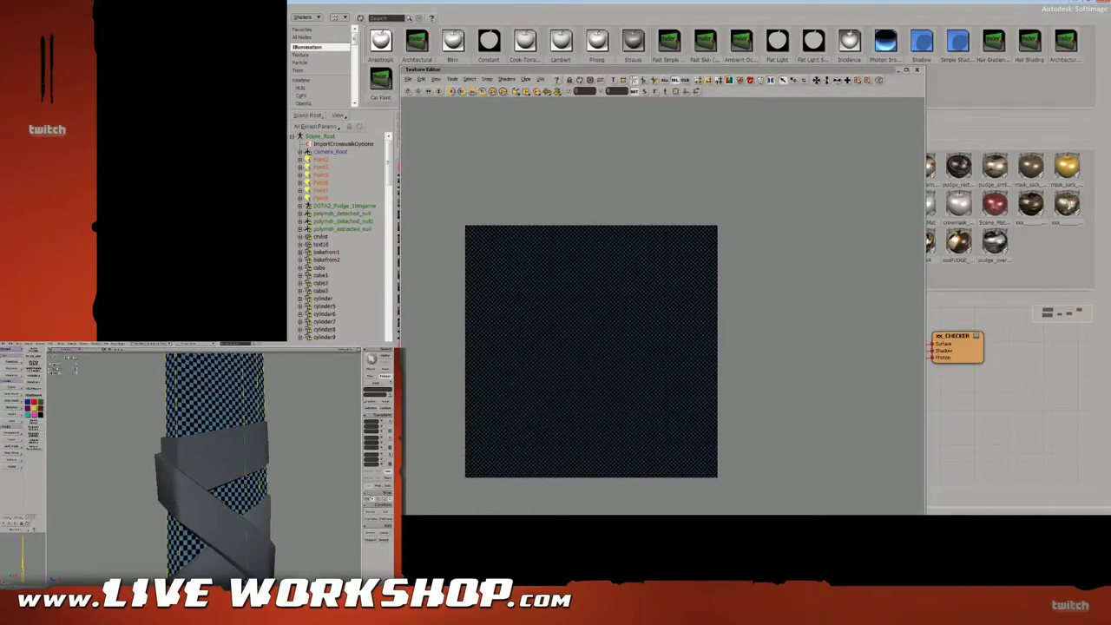
pyautogui.moveTo(215, 473); pyautogui.dragTo(184, 473, button='middle')
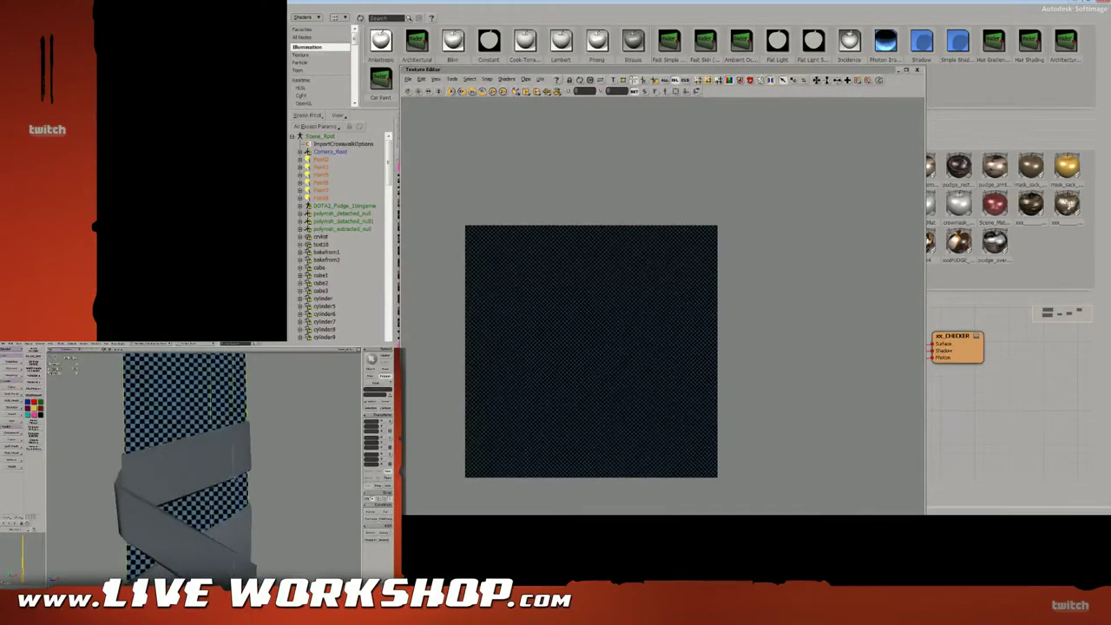
pyautogui.moveTo(251, 471); pyautogui.dragTo(201, 474, button='middle')
pyautogui.press('4')
pyautogui.click(189, 471)
pyautogui.click(203, 470)
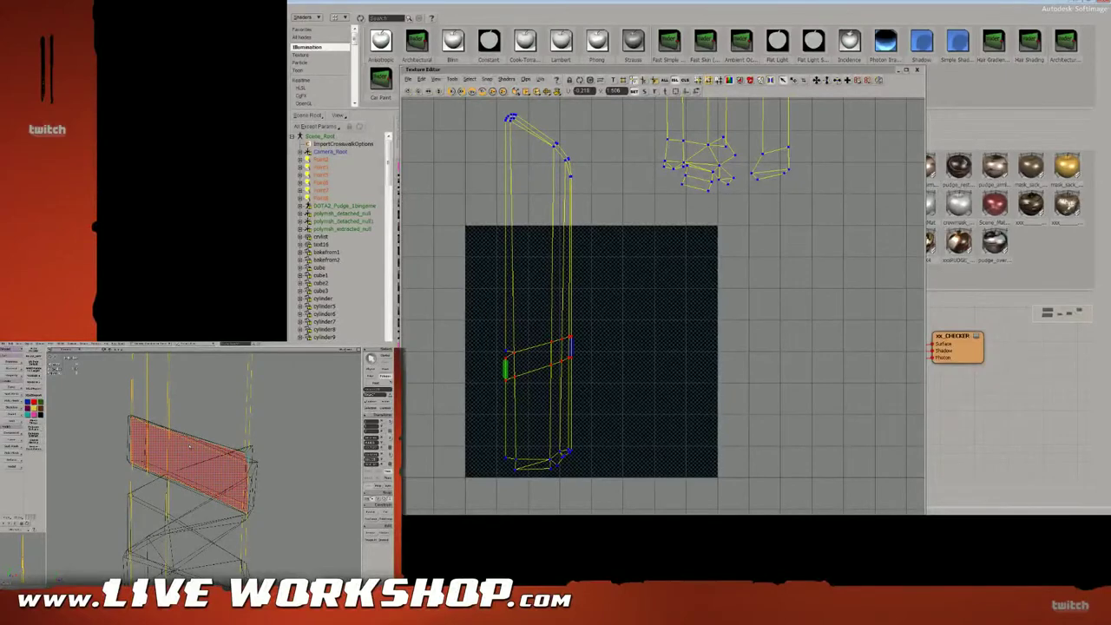
pyautogui.moveTo(189, 447)
pyautogui.mouseDown(button='middle')
pyautogui.moveTo(272, 471)
pyautogui.moveTo(192, 438)
pyautogui.moveTo(214, 443)
pyautogui.mouseUp(button='middle')
pyautogui.press('Delete')
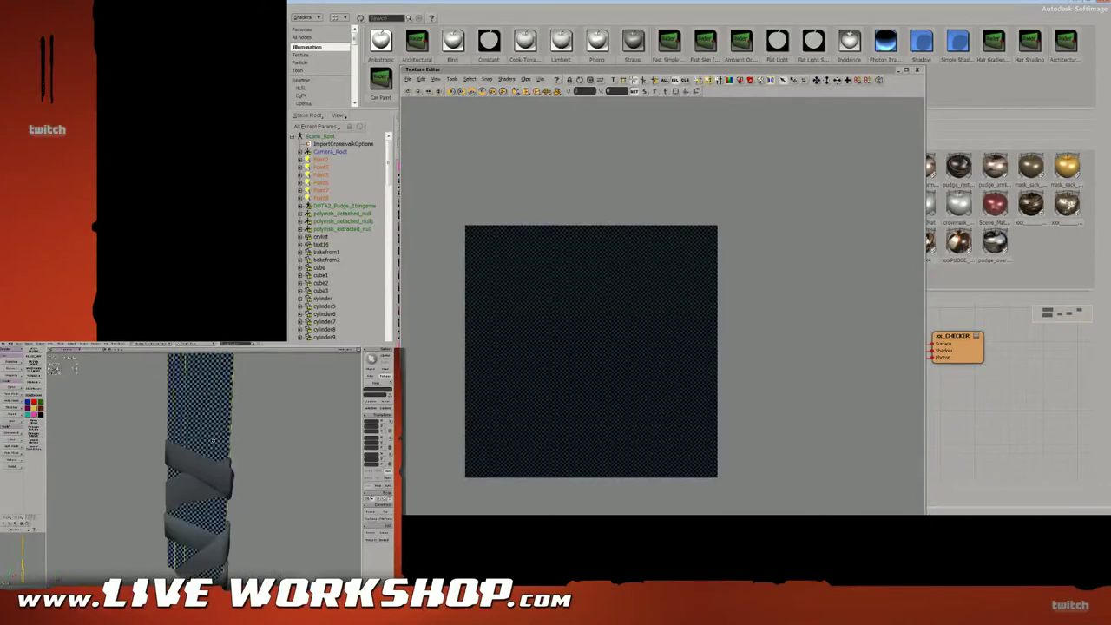
# Move the upper blade UV island down into the texture square, beside the lower blade island.
pyautogui.press('space')
pyautogui.moveTo(484, 108); pyautogui.dragTo(596, 332)
pyautogui.press('v')
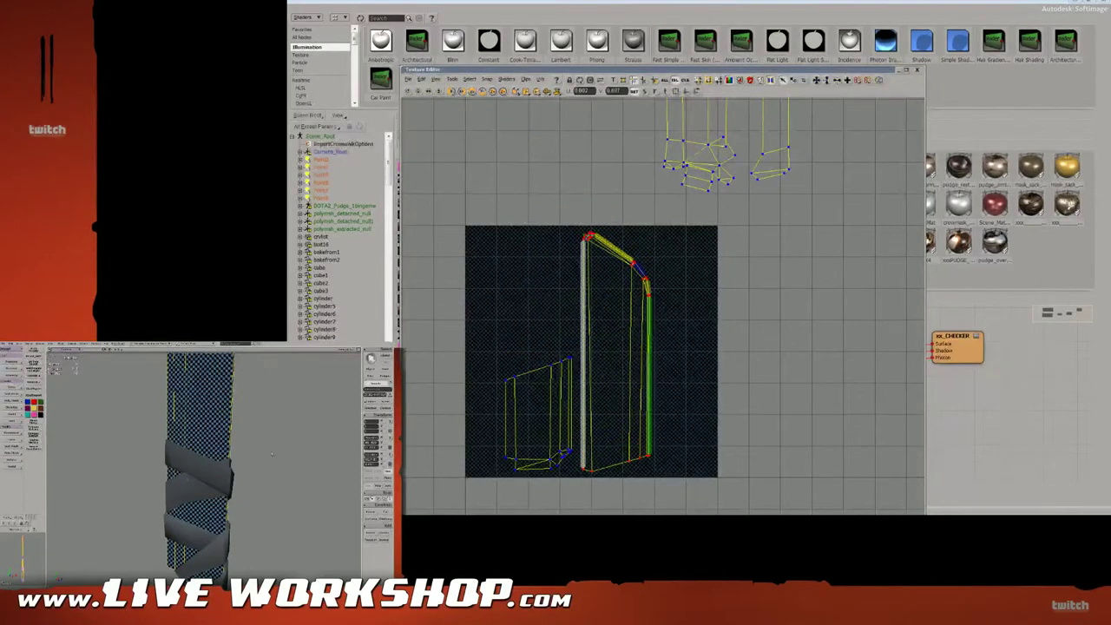
pyautogui.press('s')
pyautogui.moveTo(625, 300); pyautogui.dragTo(570, 246, button='middle')
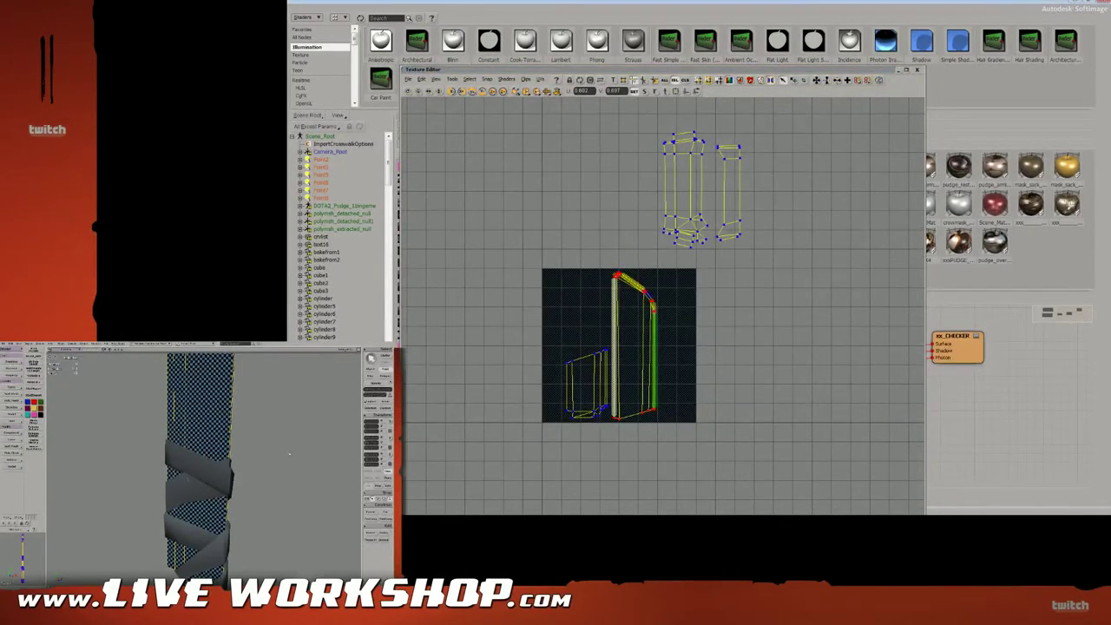
# Move the Texture Editor to the other monitor, switch Open Broadcaster Software to the main scene, and clear the UV selection.
pyautogui.press('space')
pyautogui.moveTo(608, 72); pyautogui.dragTo(240, 346)
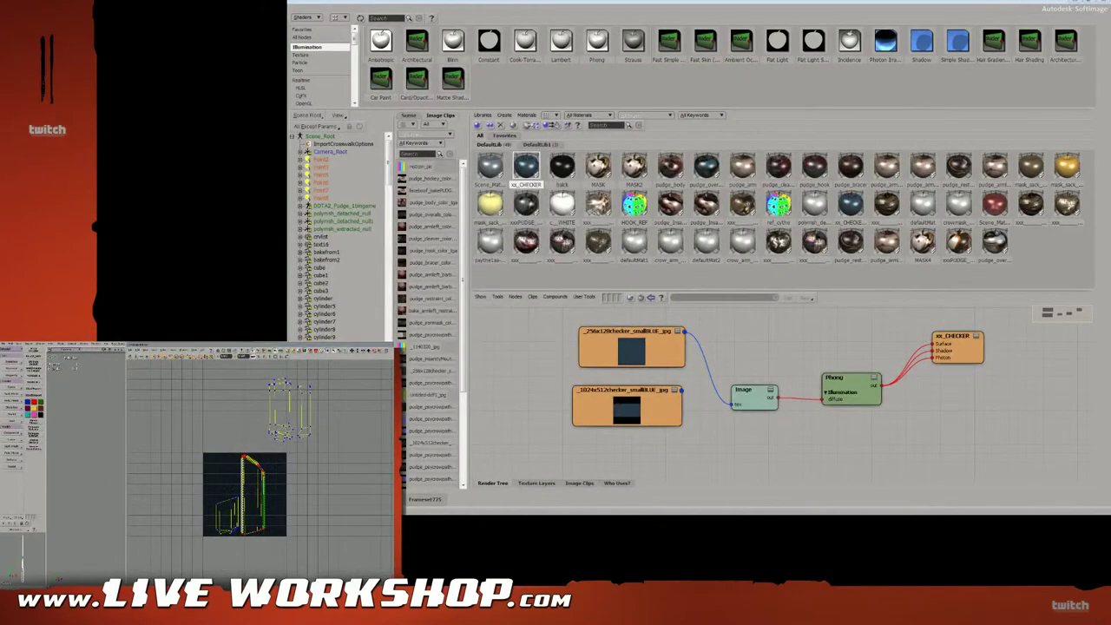
pyautogui.hotkey('alt', 'Tab')
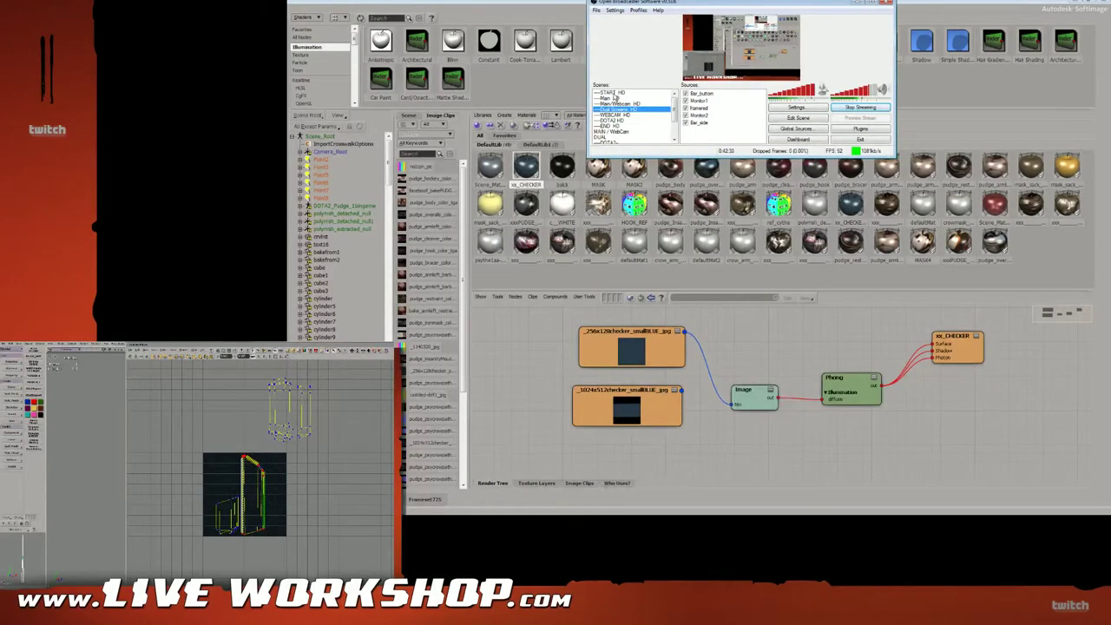
pyautogui.click(617, 98)
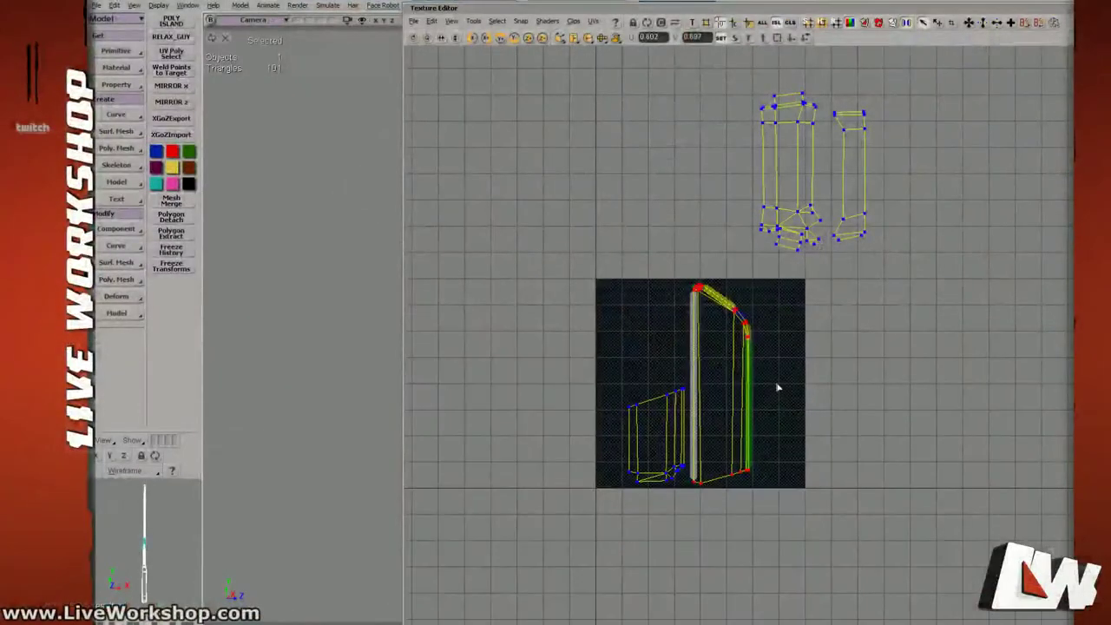
pyautogui.rightClick(768, 376)
pyautogui.click(811, 315)
pyautogui.moveTo(810, 315); pyautogui.dragTo(706, 460, button='middle')
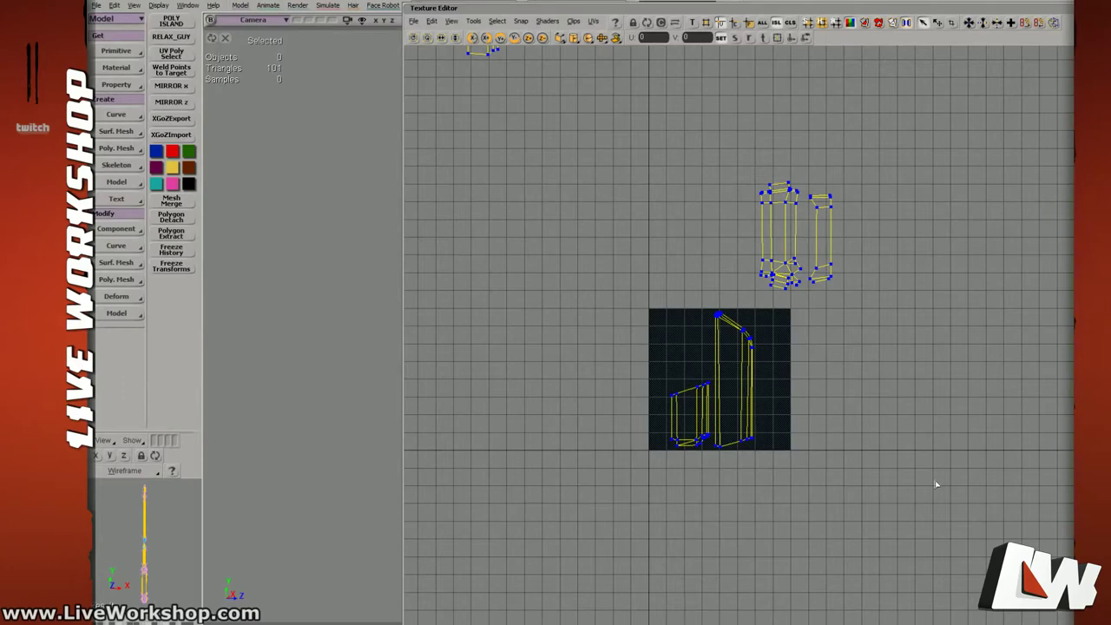
# Shrink the Texture Editor window to uncover the camera view, and frame the whole machete there.
pyautogui.press('s')
pyautogui.moveTo(697, 300); pyautogui.dragTo(816, 321, button='middle')
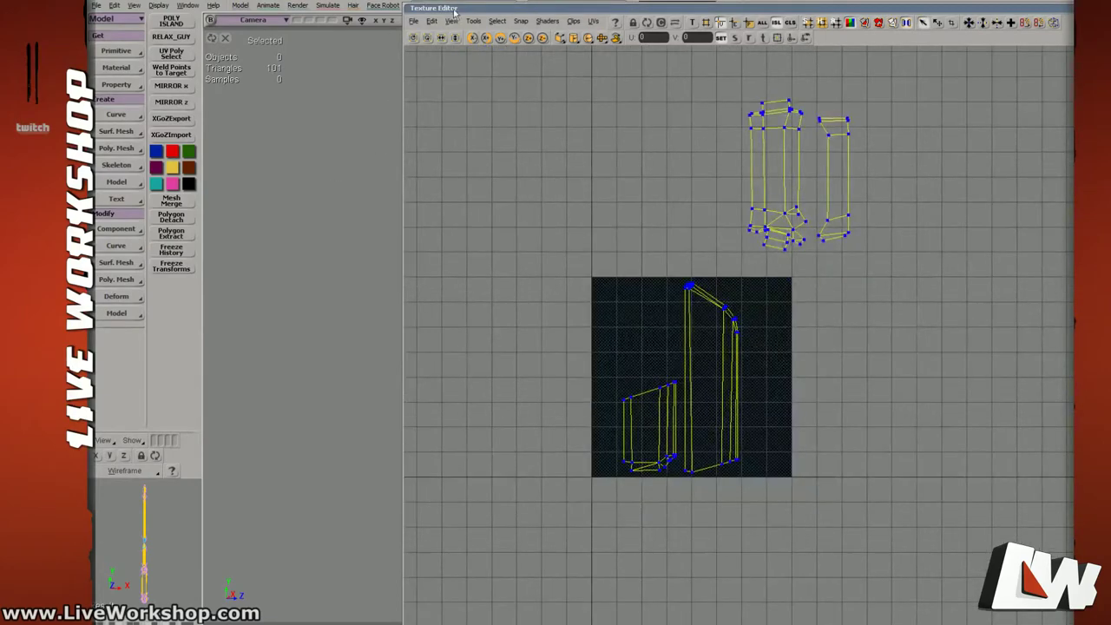
pyautogui.moveTo(404, 4); pyautogui.dragTo(748, 82)
pyautogui.press('s')
pyautogui.moveTo(470, 208); pyautogui.dragTo(379, 212)
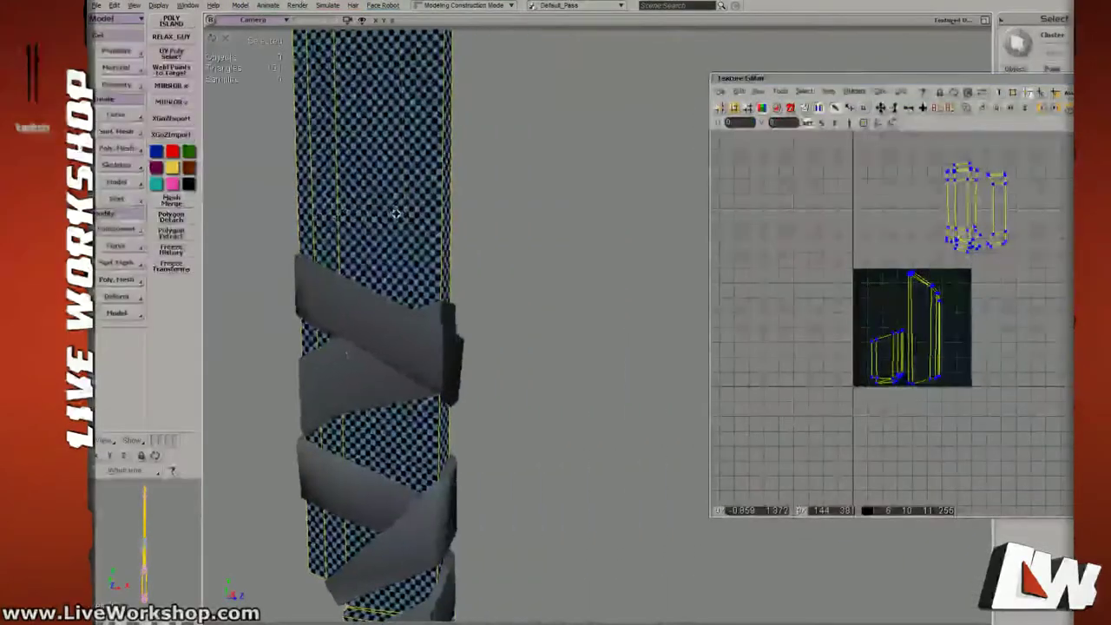
pyautogui.moveTo(379, 211); pyautogui.dragTo(462, 256, button='middle')
pyautogui.moveTo(462, 256); pyautogui.dragTo(475, 279)
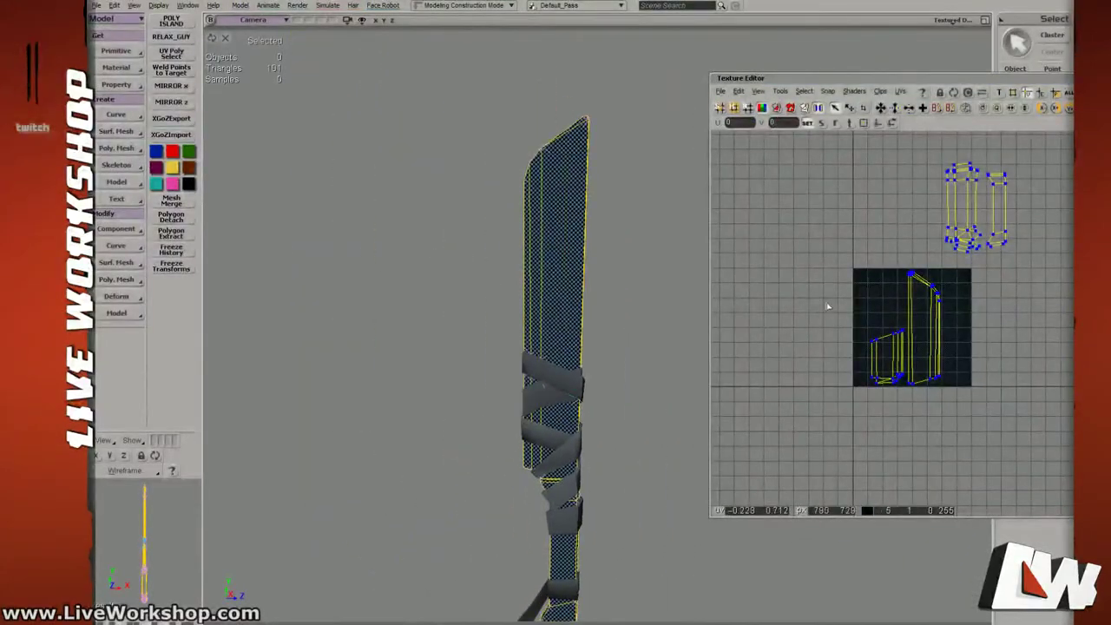
# Select the UV islands of the blade's other side and move them to the edge of the texture square.
pyautogui.press('s')
pyautogui.moveTo(932, 256); pyautogui.dragTo(792, 225, button='middle')
pyautogui.moveTo(794, 198); pyautogui.dragTo(924, 392)
pyautogui.press('s')
pyautogui.press('v')
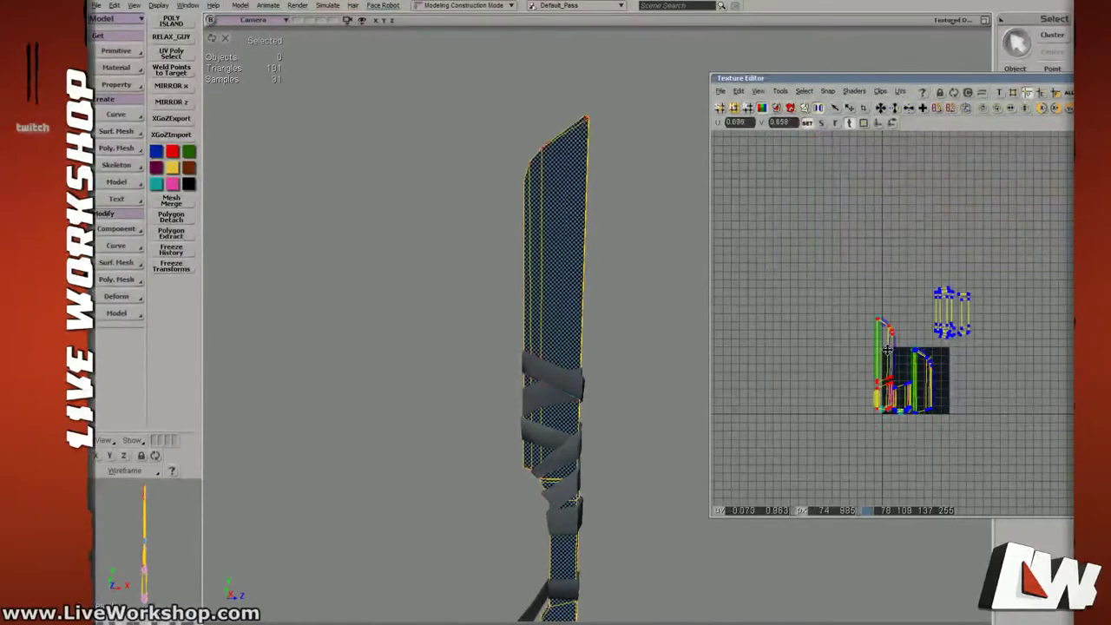
pyautogui.scroll(5, 926, 391)
pyautogui.moveTo(915, 334); pyautogui.dragTo(945, 355)
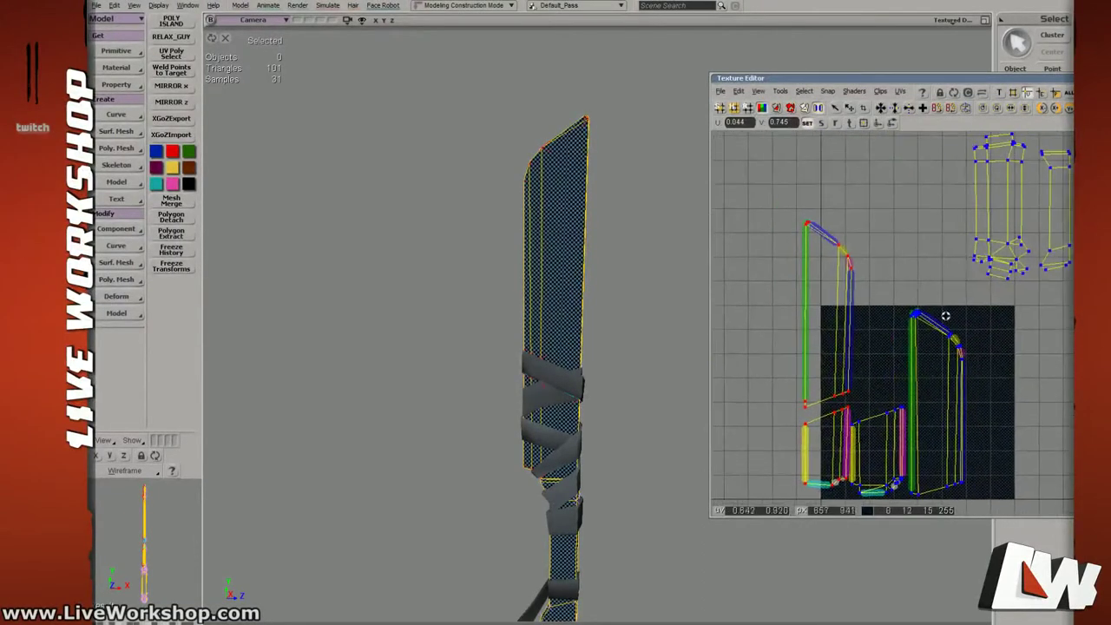
# Raise the Texture Editor window and shift the other side's blade islands left, clear of the texture square.
pyautogui.moveTo(966, 79); pyautogui.dragTo(951, 41)
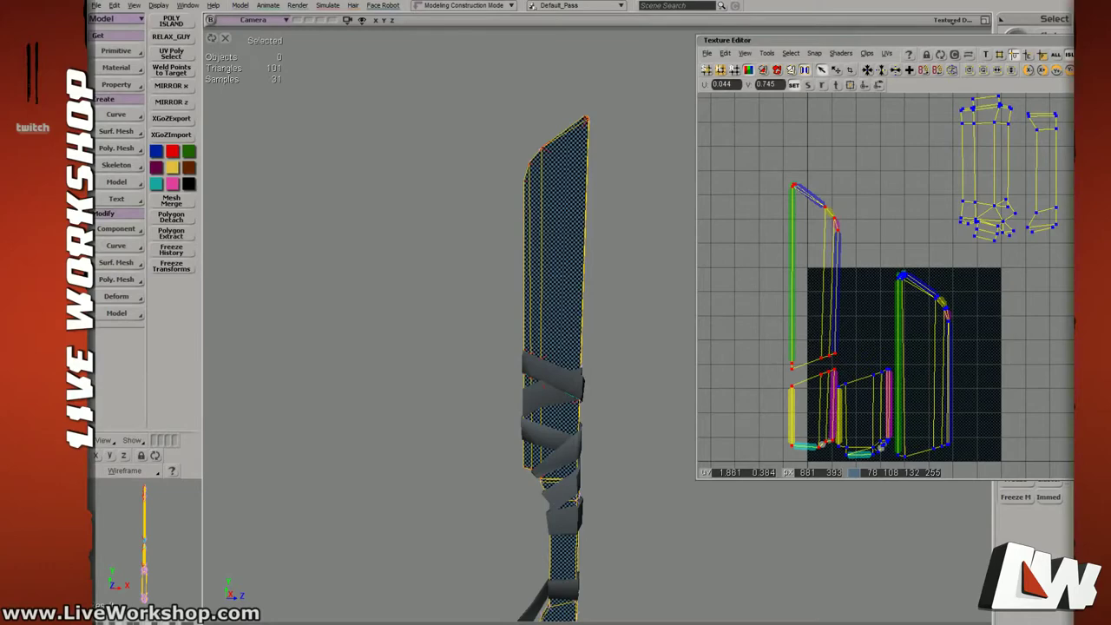
pyautogui.moveTo(593, 316); pyautogui.dragTo(638, 324, button='right')
pyautogui.moveTo(638, 324); pyautogui.dragTo(583, 293)
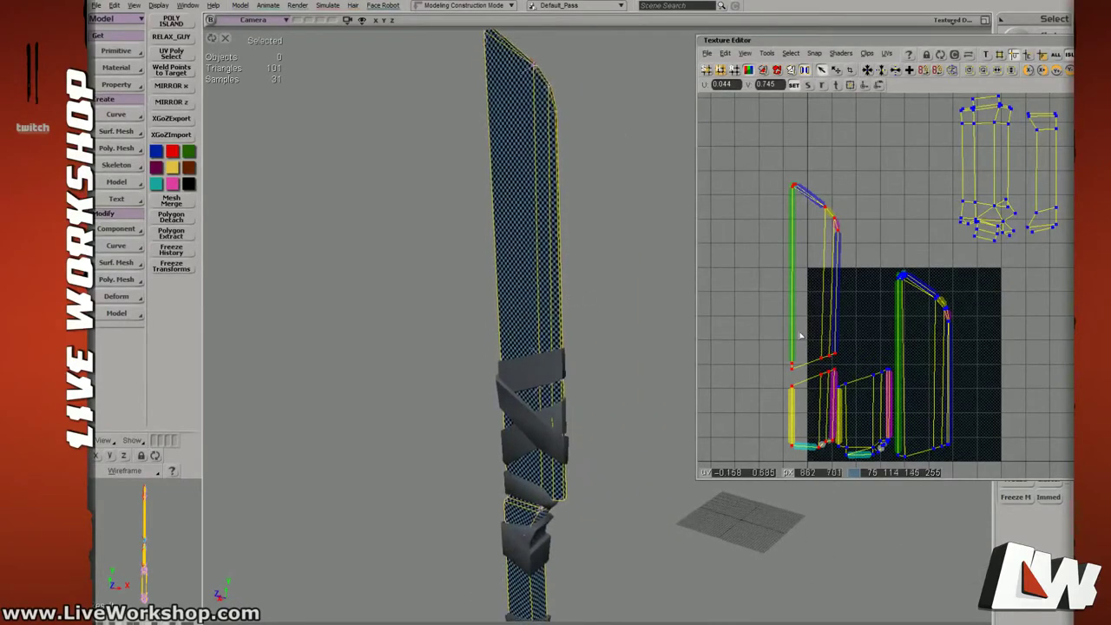
pyautogui.press('v')
pyautogui.moveTo(803, 339); pyautogui.dragTo(742, 349)
# Place the upper blade island along the texture square's left edge, with the lower blade island to its right.
pyautogui.moveTo(878, 332); pyautogui.dragTo(834, 266)
pyautogui.moveTo(834, 266); pyautogui.dragTo(754, 283, button='middle')
pyautogui.moveTo(805, 213); pyautogui.dragTo(925, 377)
pyautogui.press('v')
pyautogui.moveTo(897, 310); pyautogui.dragTo(855, 335)
pyautogui.press('v')
pyautogui.press('s')
pyautogui.moveTo(951, 268); pyautogui.dragTo(917, 334)
# Select the handle UV islands and move them down beside the lower blade island.
pyautogui.moveTo(860, 283); pyautogui.dragTo(968, 143)
pyautogui.press('v')
pyautogui.moveTo(924, 185); pyautogui.dragTo(858, 325)
pyautogui.press('s')
pyautogui.moveTo(857, 325); pyautogui.dragTo(929, 302, button='middle')
pyautogui.scroll(1, 946, 296)
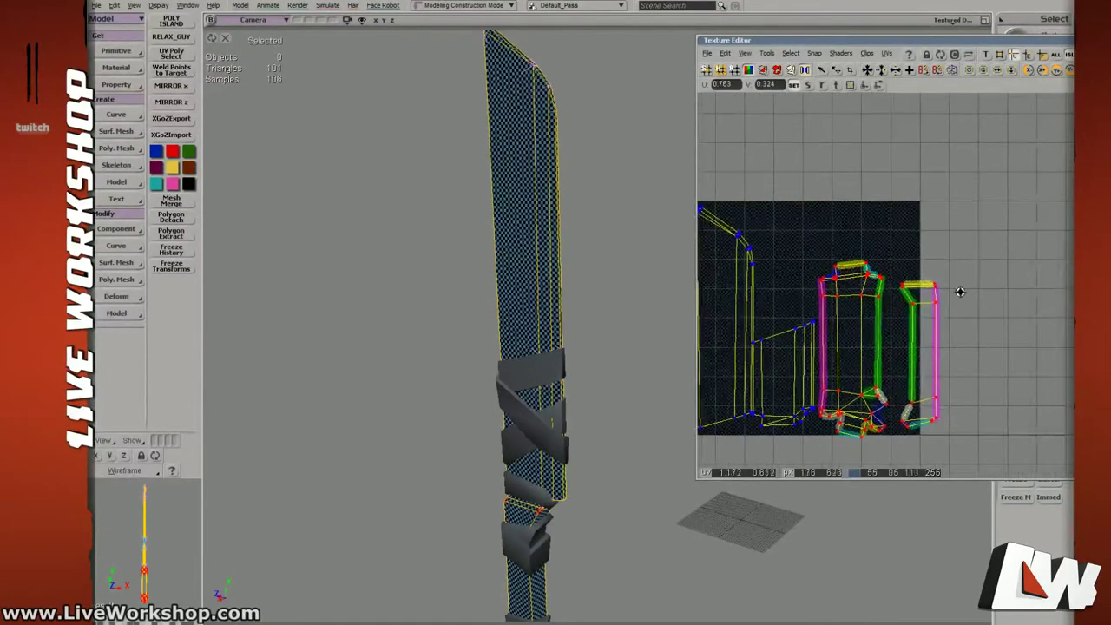
pyautogui.scroll(1, 954, 270)
pyautogui.scroll(-2, 998, 267)
# Shift the handle and lower blade islands right, leaving a gap next to the upper blade island.
pyautogui.press('v')
pyautogui.moveTo(891, 310); pyautogui.dragTo(873, 337)
pyautogui.press('t')
pyautogui.press('v')
pyautogui.press('t')
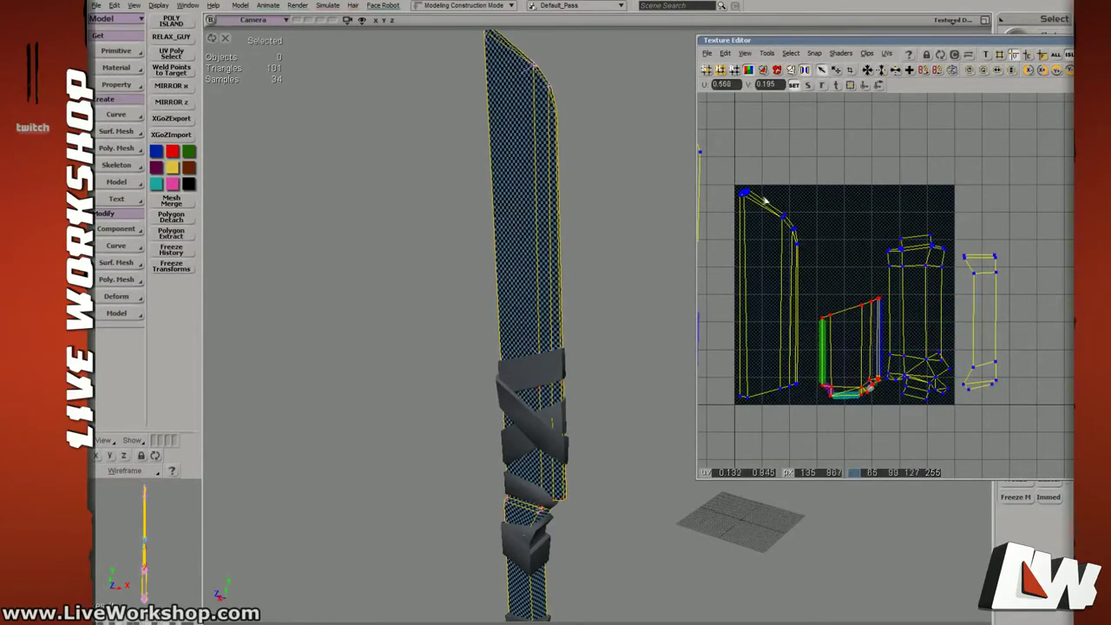
# Select the lower blade island together with the handle islands and shift them slightly left toward the upper blade island.
pyautogui.moveTo(741, 181); pyautogui.dragTo(849, 396)
pyautogui.press('s')
pyautogui.moveTo(922, 301)
pyautogui.mouseDown(button='middle')
pyautogui.moveTo(861, 280)
pyautogui.moveTo(904, 287)
pyautogui.mouseUp(button='middle')
pyautogui.press('s')
pyautogui.moveTo(587, 360); pyautogui.dragTo(590, 352, button='right')
pyautogui.moveTo(589, 352); pyautogui.dragTo(608, 299)
pyautogui.moveTo(607, 299); pyautogui.dragTo(570, 308, button='middle')
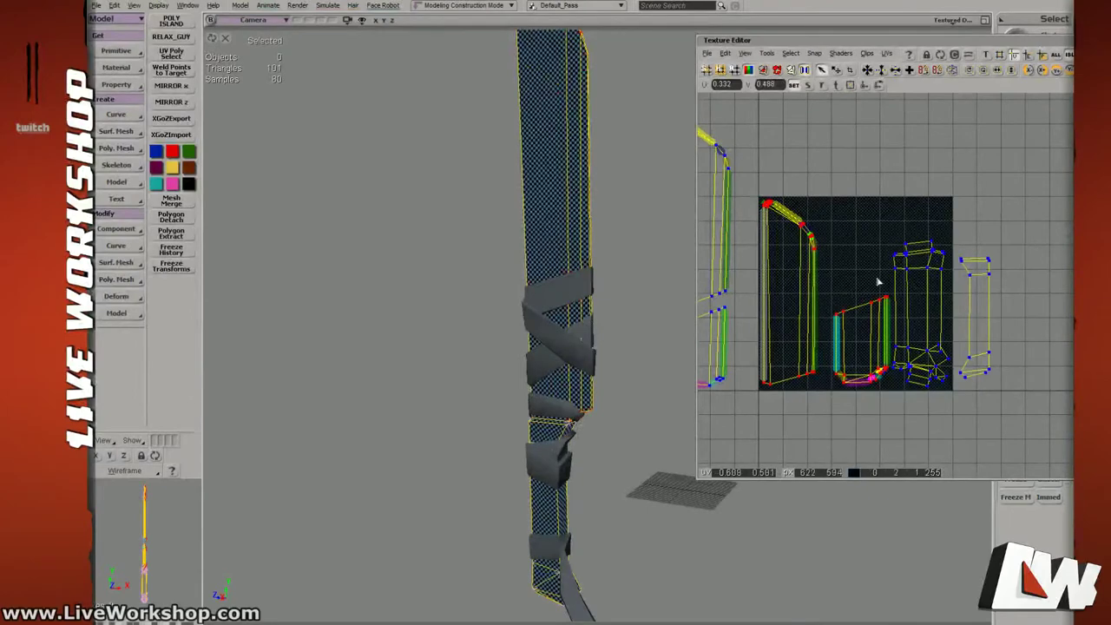
pyautogui.press('s')
pyautogui.moveTo(879, 282); pyautogui.dragTo(899, 276, button='middle')
pyautogui.moveTo(832, 207); pyautogui.dragTo(1031, 371)
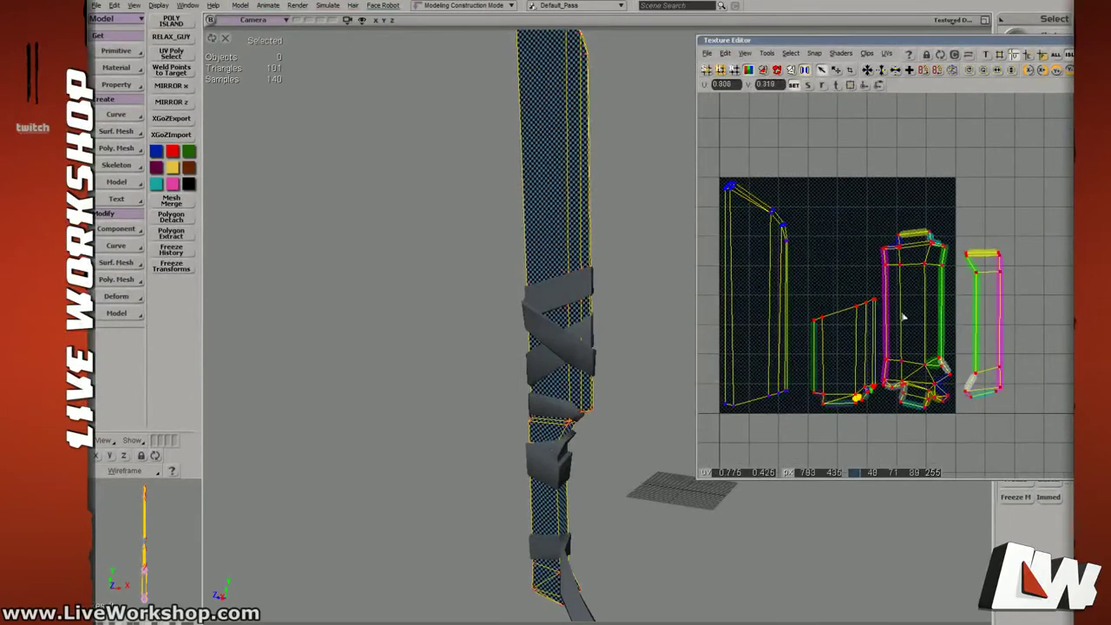
pyautogui.press('v')
pyautogui.moveTo(938, 313); pyautogui.dragTo(923, 312)
pyautogui.press('t')
# Unhide the other scene objects and move the cleaver up in front of the machete.
pyautogui.moveTo(649, 272); pyautogui.dragTo(665, 296)
pyautogui.press('space')
pyautogui.hotkey('shift', 'h')
pyautogui.press('s')
pyautogui.moveTo(606, 315); pyautogui.dragTo(316, 248, button='middle')
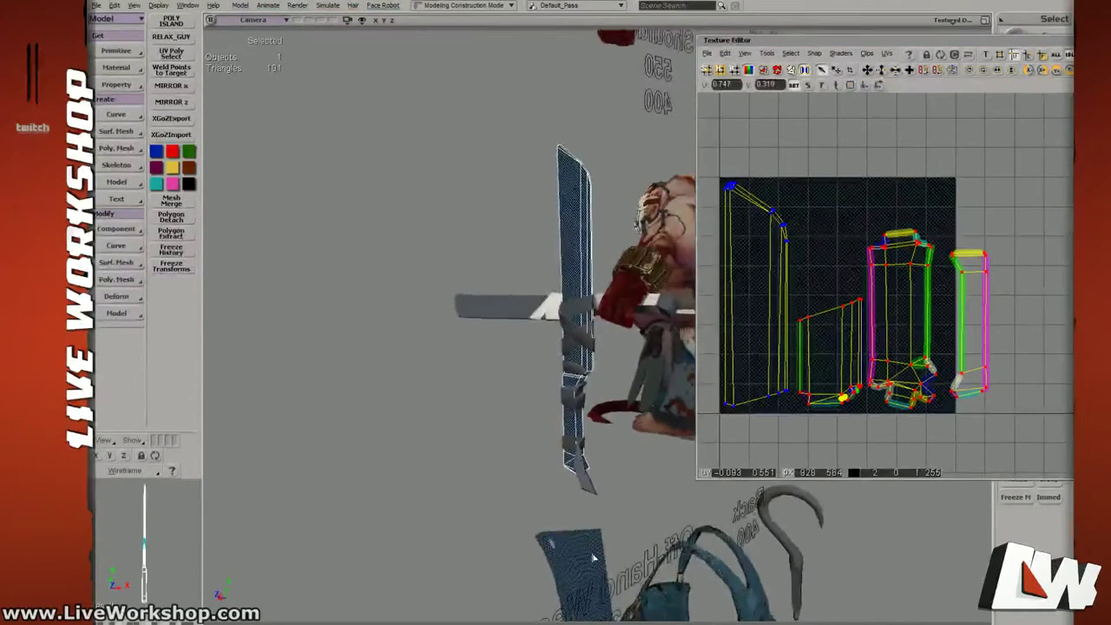
pyautogui.click(594, 558)
pyautogui.press('v')
pyautogui.moveTo(590, 559); pyautogui.dragTo(590, 294)
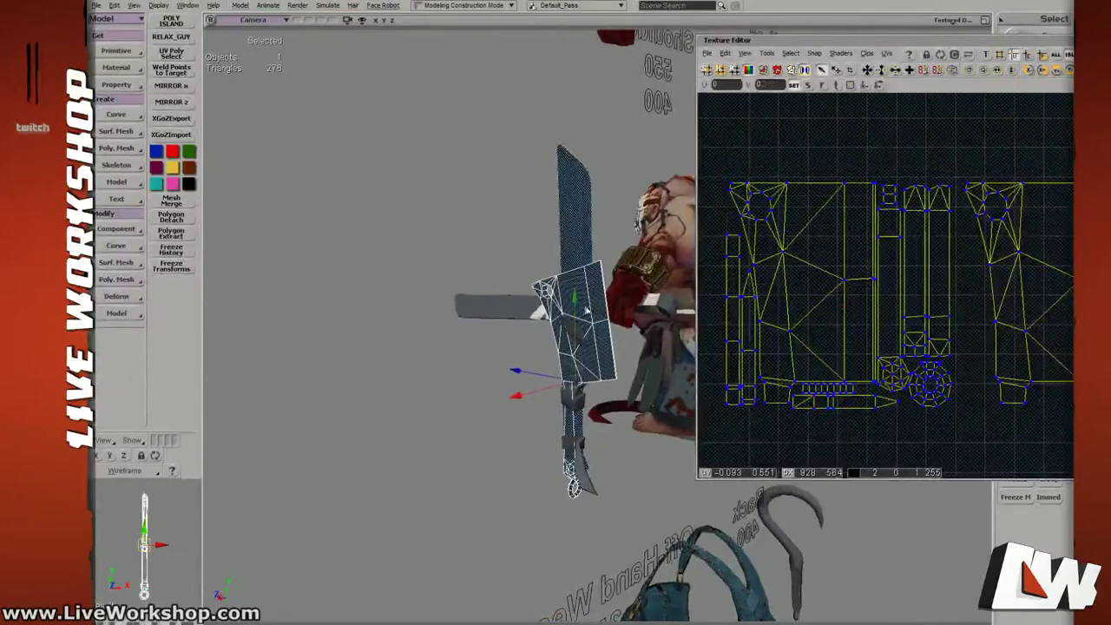
# Compare the checker density on the cleaver with that on the machete blade from several angles.
pyautogui.press('s')
pyautogui.moveTo(591, 293); pyautogui.dragTo(558, 313, button='middle')
pyautogui.moveTo(558, 313); pyautogui.dragTo(583, 290, button='right')
pyautogui.moveTo(583, 291); pyautogui.dragTo(574, 380)
pyautogui.moveTo(575, 379); pyautogui.dragTo(556, 334, button='middle')
pyautogui.moveTo(555, 334); pyautogui.dragTo(546, 292, button='right')
pyautogui.moveTo(546, 293); pyautogui.dragTo(639, 342, button='middle')
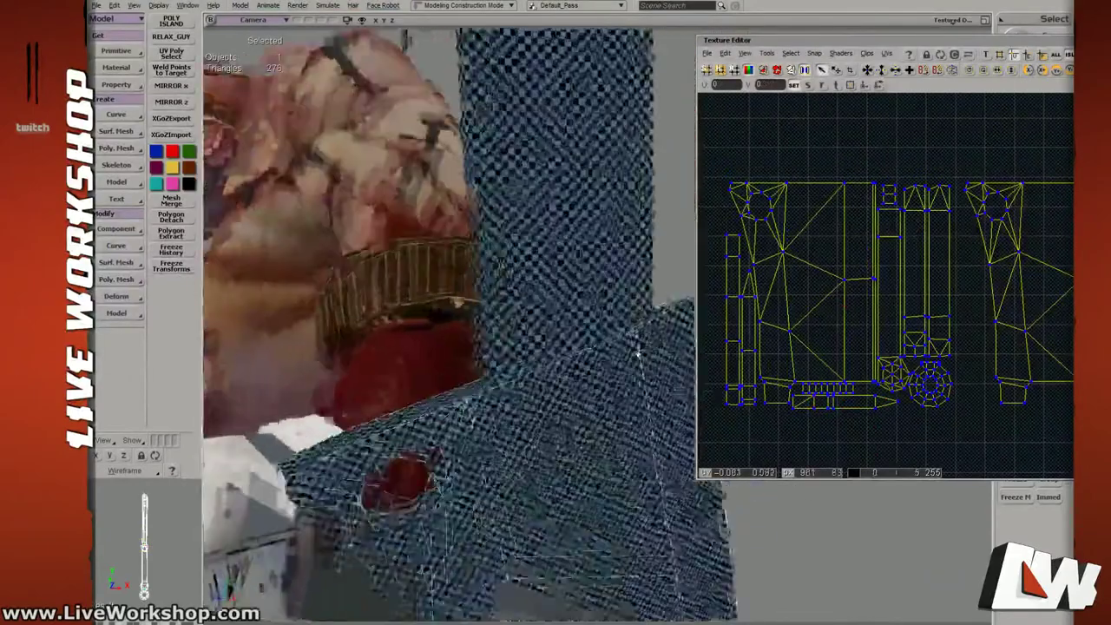
pyautogui.moveTo(639, 342); pyautogui.dragTo(473, 280, button='right')
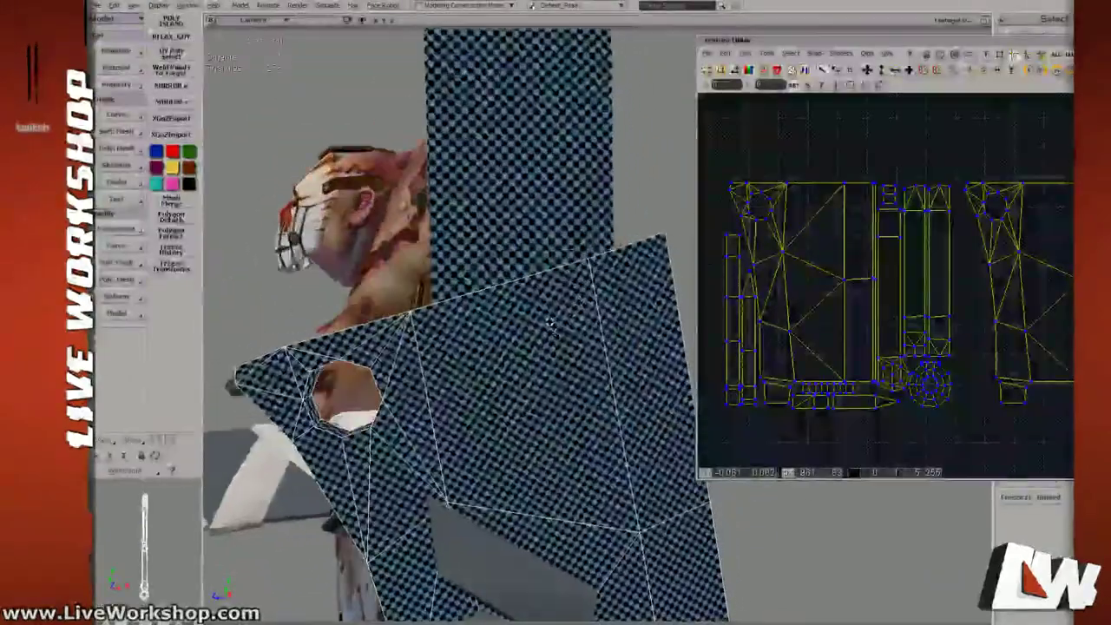
pyautogui.moveTo(473, 280); pyautogui.dragTo(524, 326, button='middle')
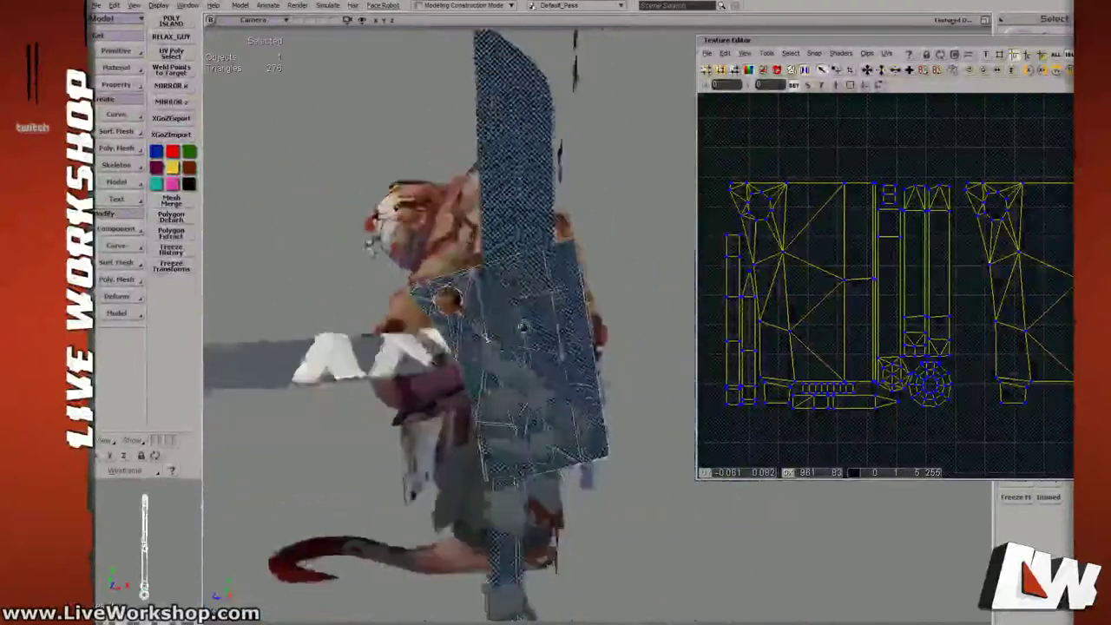
pyautogui.moveTo(523, 327); pyautogui.dragTo(565, 376, button='right')
pyautogui.moveTo(560, 355); pyautogui.dragTo(564, 351)
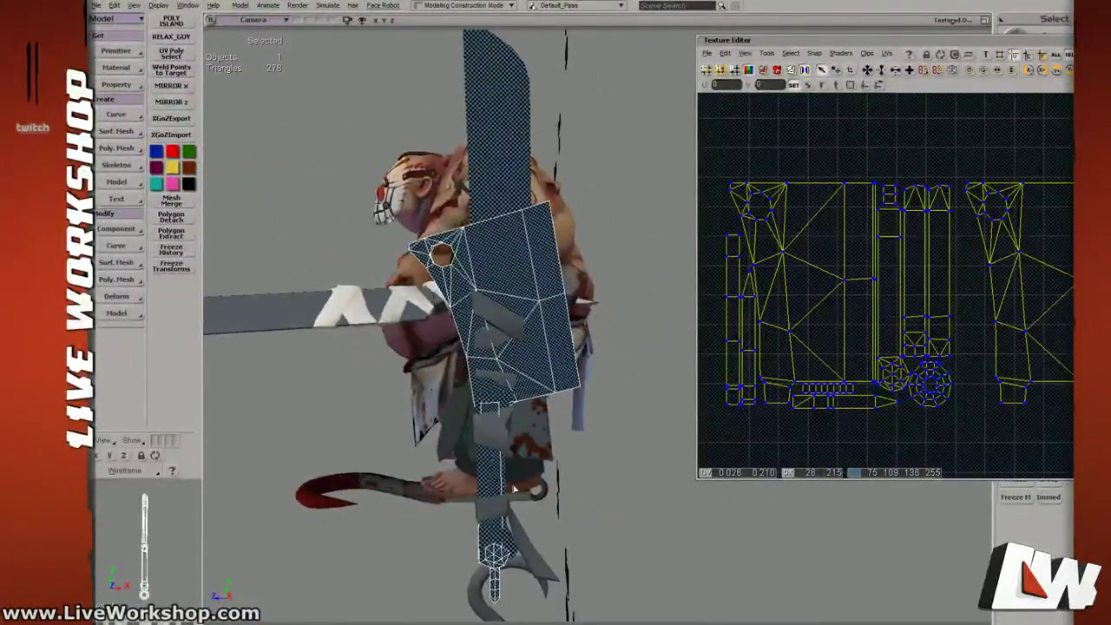
pyautogui.moveTo(529, 316); pyautogui.dragTo(531, 384, button='right')
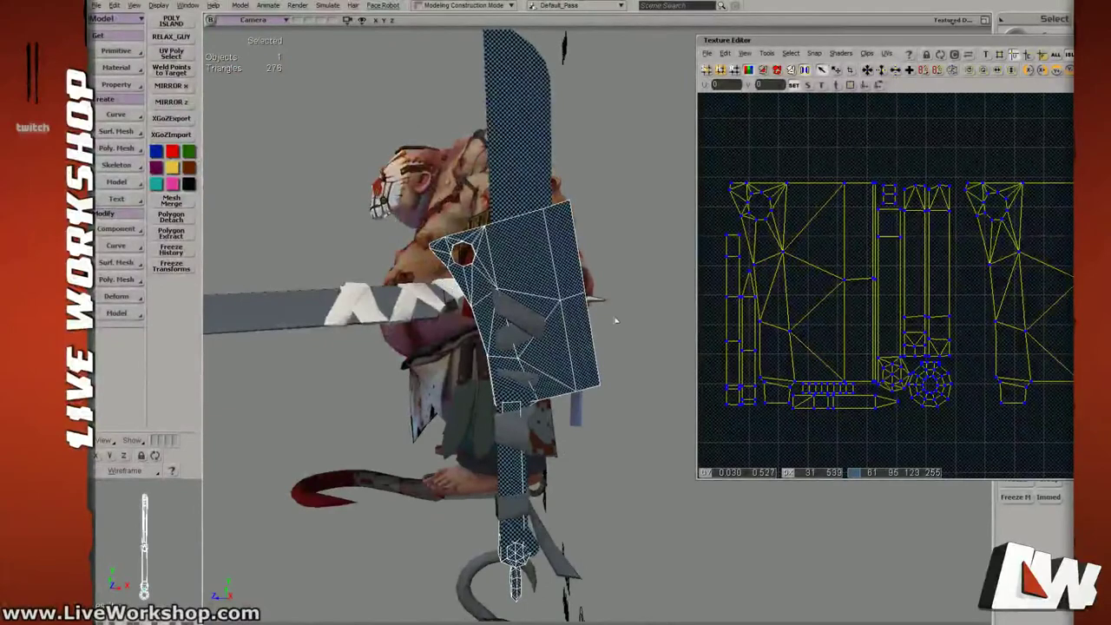
# Move the cleaver sideways so it stands clear next to the machete, and select the machete.
pyautogui.press('v')
pyautogui.moveTo(473, 404); pyautogui.dragTo(325, 405)
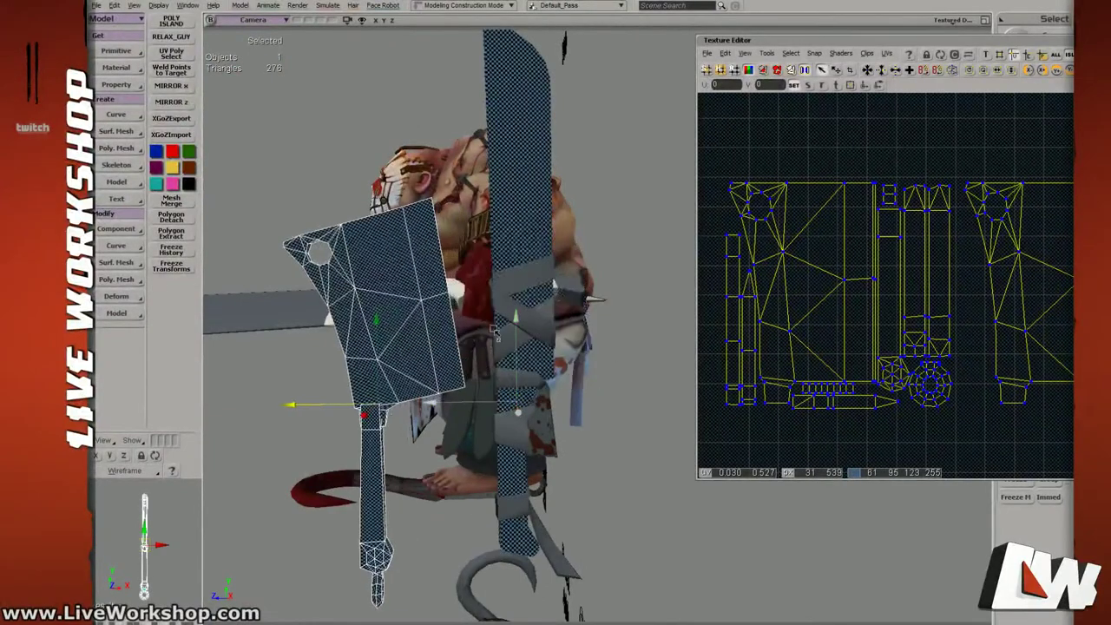
pyautogui.press('space')
pyautogui.click(552, 293)
pyautogui.moveTo(556, 293); pyautogui.dragTo(573, 304, button='right')
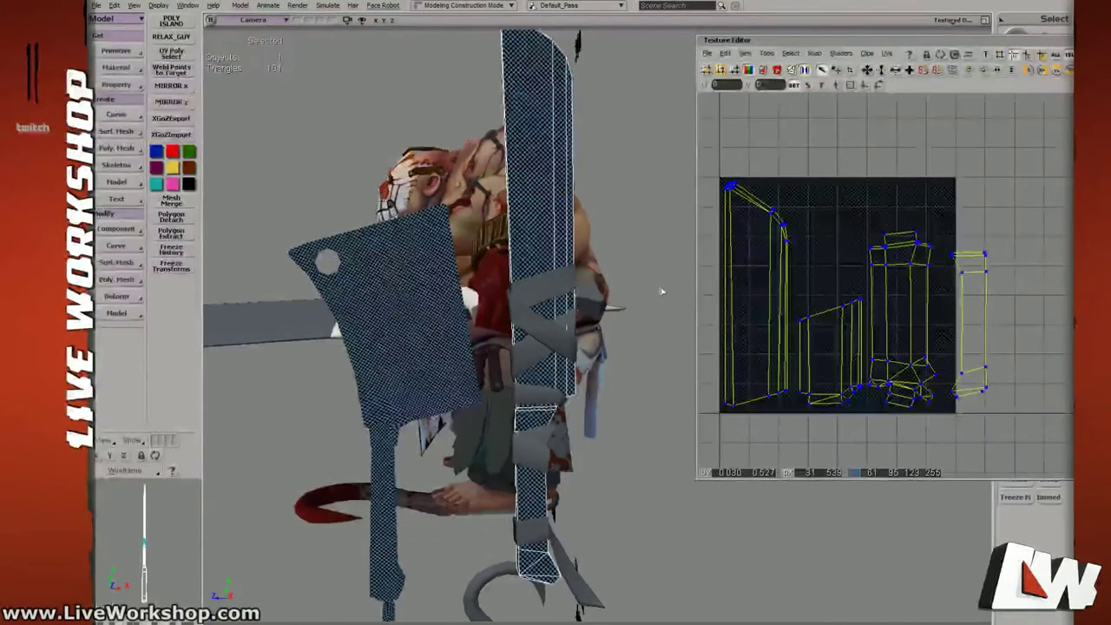
pyautogui.moveTo(645, 288); pyautogui.dragTo(605, 283)
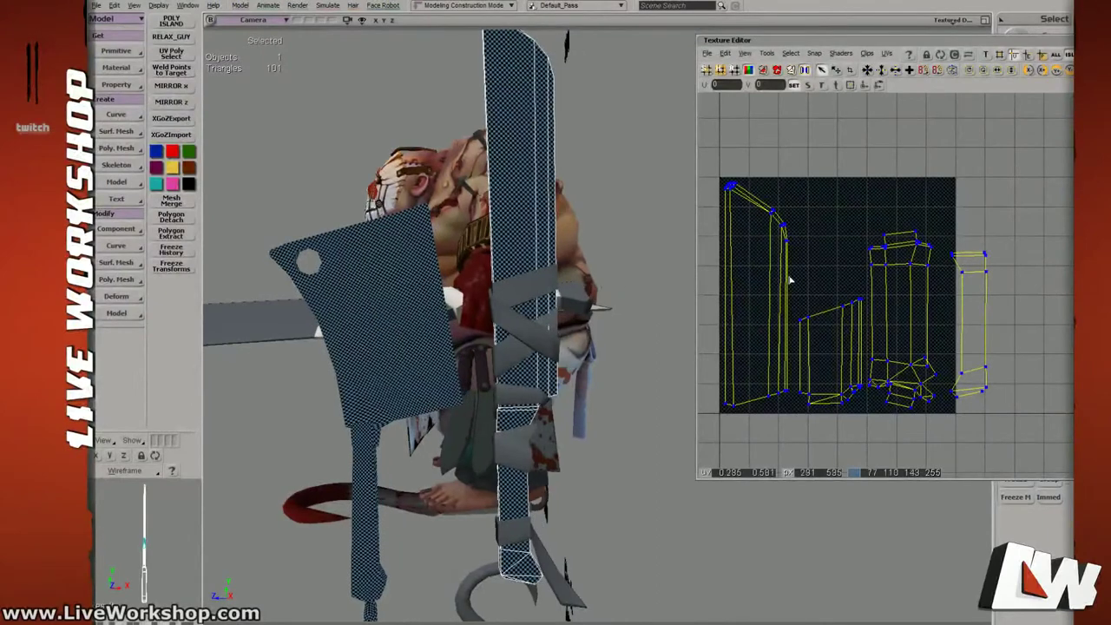
# Nudge the upper blade island slightly right and the lower blade island slightly left.
pyautogui.moveTo(796, 295); pyautogui.dragTo(868, 452)
pyautogui.moveTo(533, 279); pyautogui.dragTo(555, 315)
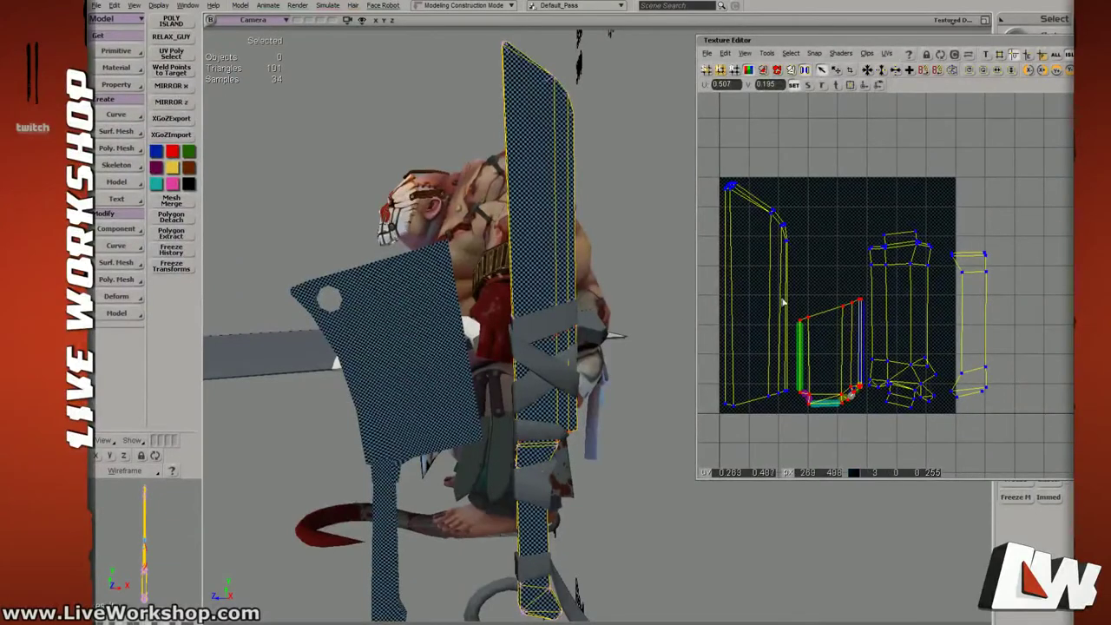
pyautogui.moveTo(717, 169); pyautogui.dragTo(750, 272)
pyautogui.press('v')
pyautogui.press('t')
pyautogui.press('v')
pyautogui.moveTo(797, 310); pyautogui.dragTo(825, 345)
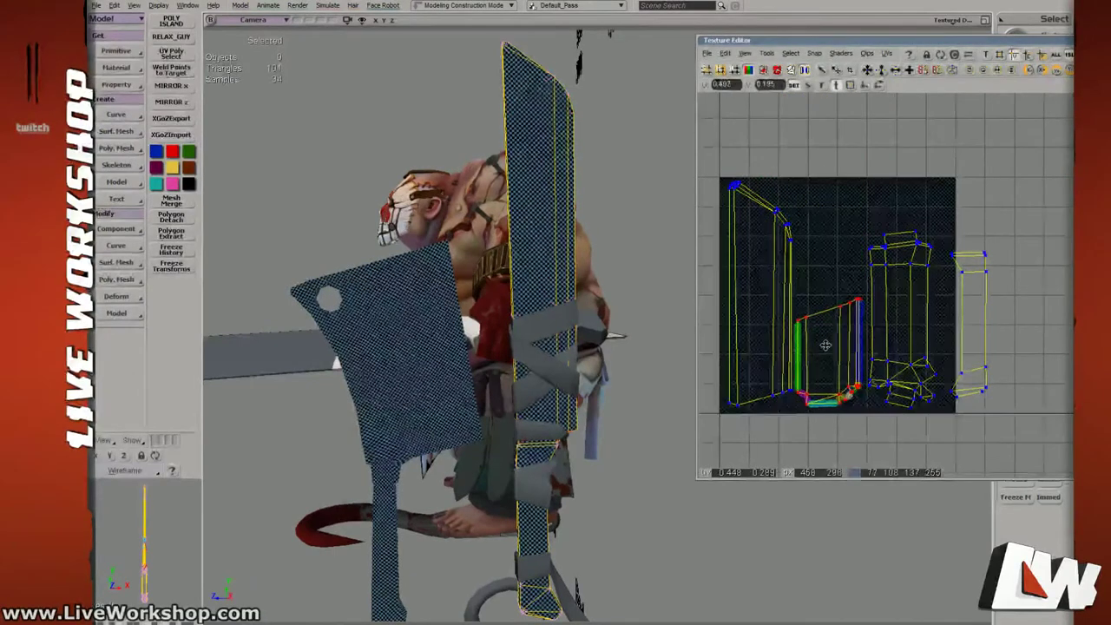
pyautogui.press('t')
pyautogui.moveTo(788, 306); pyautogui.dragTo(773, 294)
# Narrow the Texture Editor window and move the upper blade island above the lower one so their diagonal cuts line up.
pyautogui.moveTo(698, 183); pyautogui.dragTo(800, 184)
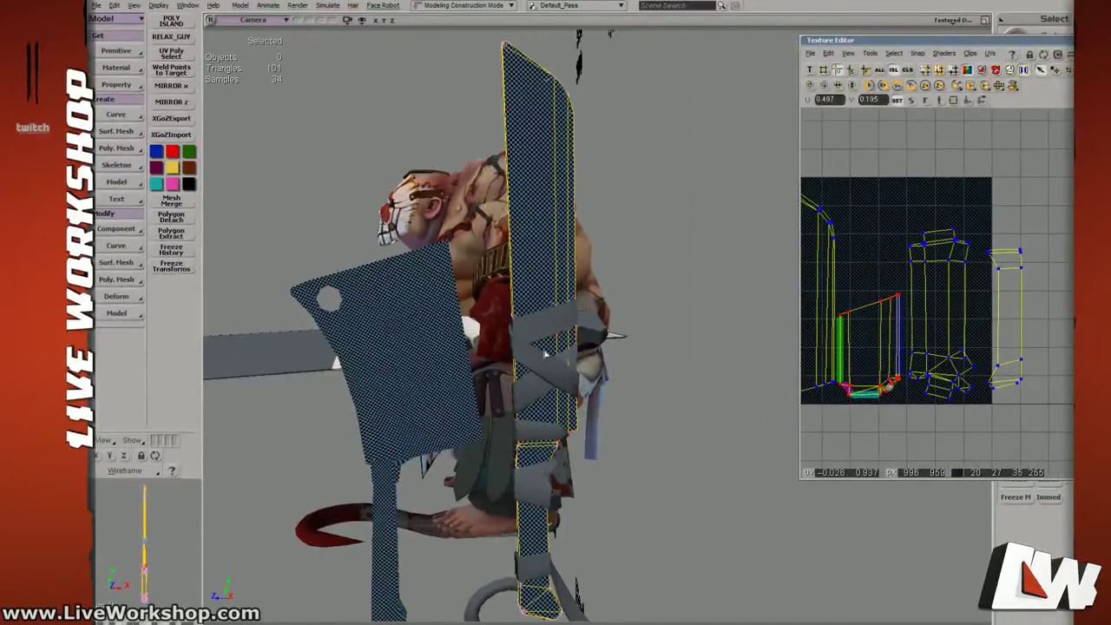
pyautogui.moveTo(800, 238); pyautogui.dragTo(739, 238)
pyautogui.moveTo(771, 194); pyautogui.dragTo(840, 167)
pyautogui.press('v')
pyautogui.press('t')
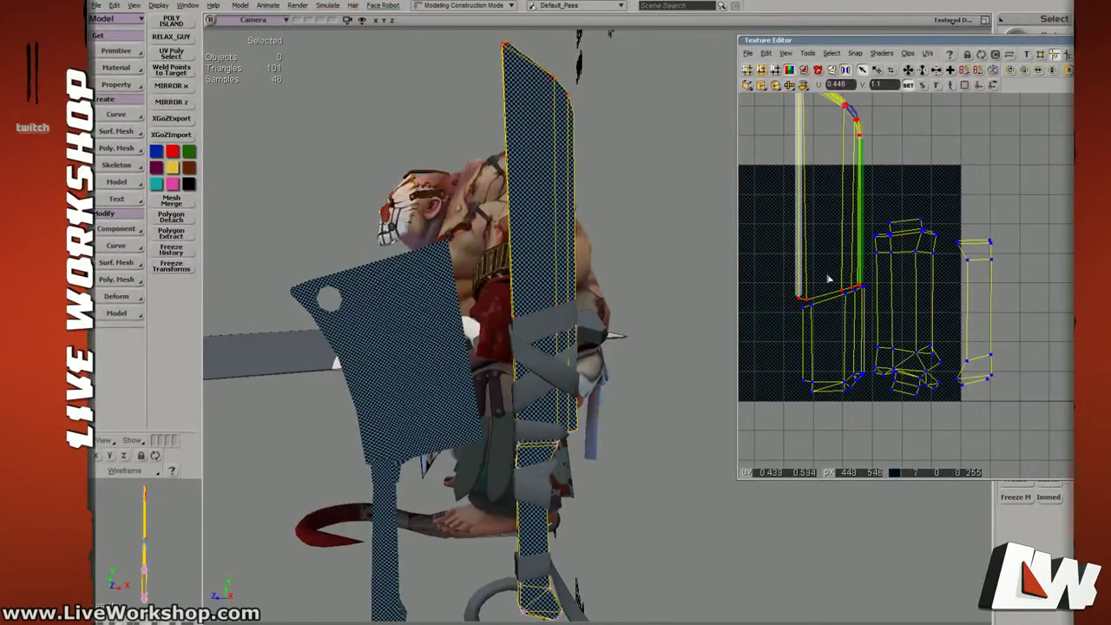
# Move the upper blade island down into the texture square's left side, next to the lower blade island.
pyautogui.moveTo(828, 241); pyautogui.dragTo(757, 321)
pyautogui.press('s')
pyautogui.moveTo(843, 280); pyautogui.dragTo(878, 273)
pyautogui.moveTo(877, 272); pyautogui.dragTo(885, 252, button='middle')
pyautogui.press('s')
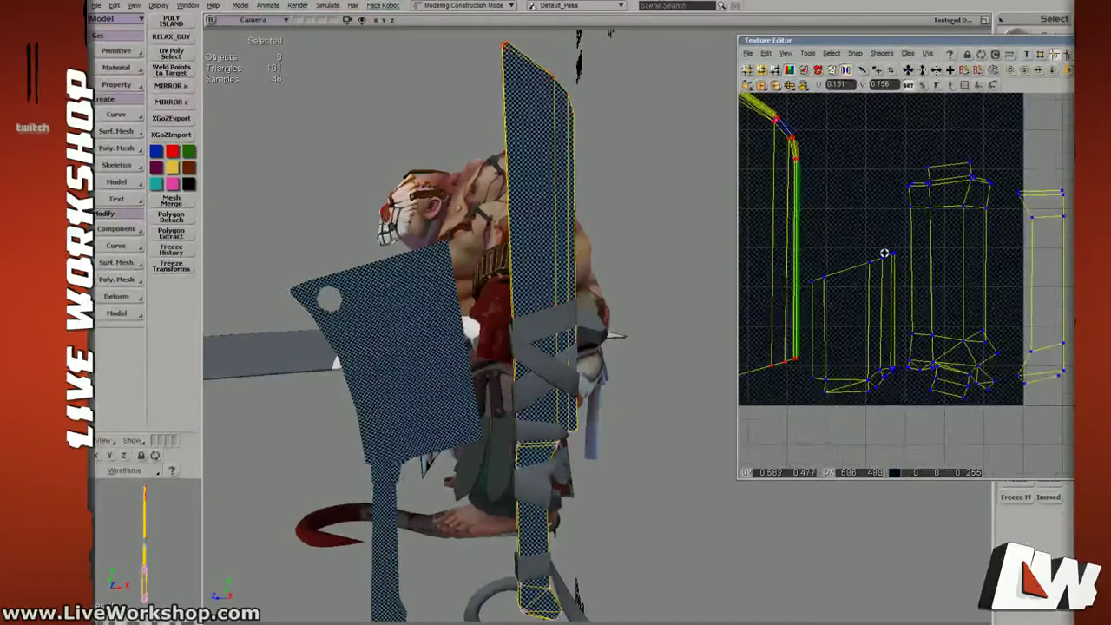
pyautogui.moveTo(838, 252); pyautogui.dragTo(885, 257)
pyautogui.moveTo(885, 257); pyautogui.dragTo(872, 255, button='middle')
# Select all the machete's UV islands, then scale and reposition them so the blade spans the texture square's full height.
pyautogui.press('v')
pyautogui.moveTo(842, 167); pyautogui.dragTo(1046, 322)
pyautogui.press('s')
pyautogui.moveTo(1047, 322); pyautogui.dragTo(878, 210, button='middle')
pyautogui.keyDown('shift'); pyautogui.moveTo(887, 344); pyautogui.dragTo(812, 153); pyautogui.keyUp('shift')
pyautogui.press('s')
pyautogui.moveTo(812, 152); pyautogui.dragTo(853, 313, button='middle')
pyautogui.moveTo(853, 313); pyautogui.dragTo(824, 335)
pyautogui.press('x')
pyautogui.press('v')
pyautogui.press('x')
pyautogui.press('v')
pyautogui.press('x')
pyautogui.press('v')
pyautogui.press('x')
pyautogui.press('s')
pyautogui.press('x')
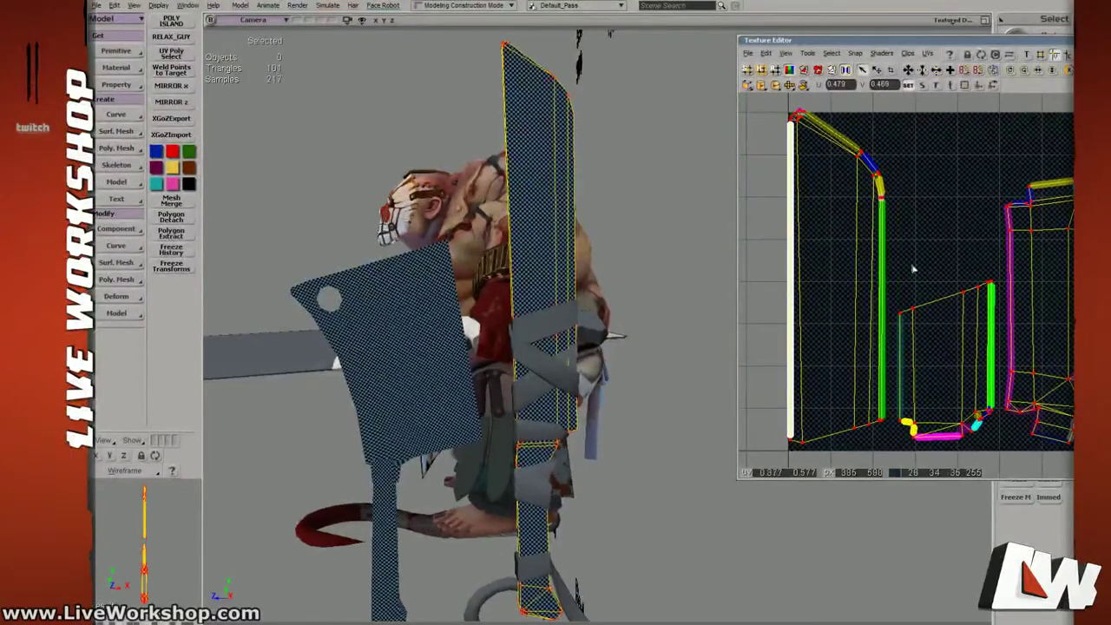
# Reselect all UV islands and fine-tune their scale and position so the blade stays inside the texture square's borders.
pyautogui.click(851, 287)
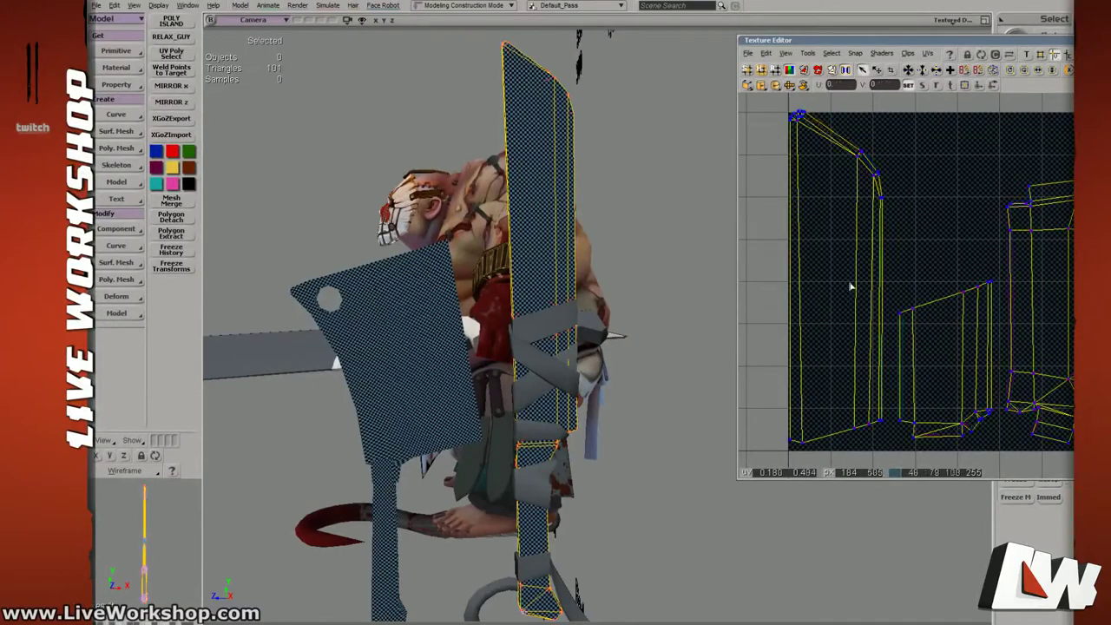
pyautogui.moveTo(769, 104); pyautogui.dragTo(1073, 458)
pyautogui.scroll(-5, 1041, 365)
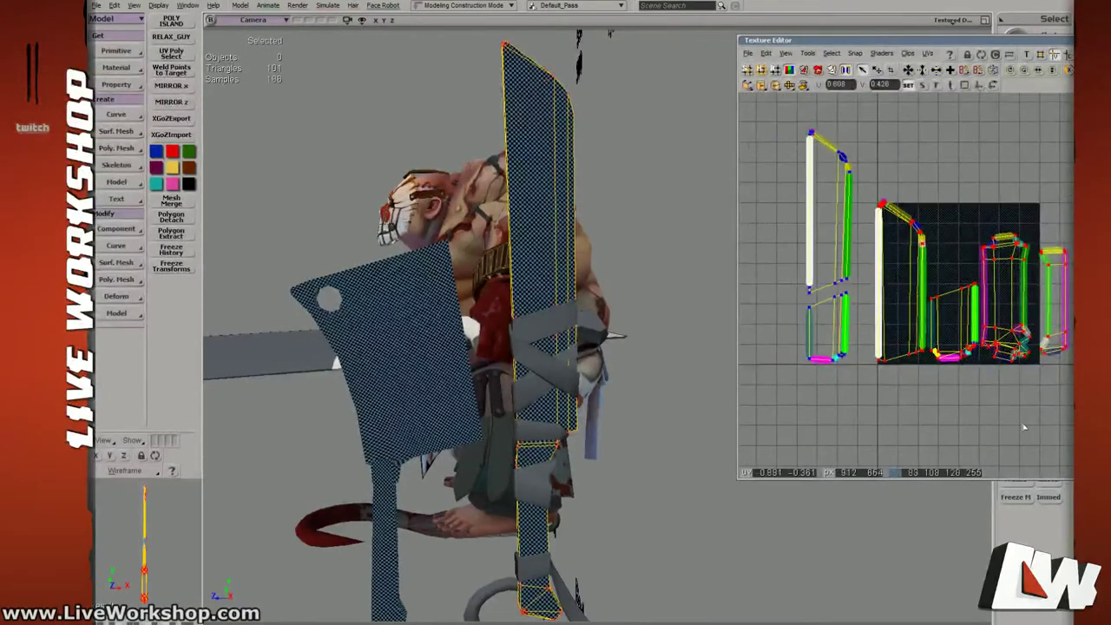
pyautogui.hotkey('ctrl', 'a')
pyautogui.press('s')
pyautogui.moveTo(903, 317)
pyautogui.mouseDown(button='middle')
pyautogui.moveTo(942, 374)
pyautogui.moveTo(905, 335)
pyautogui.mouseUp(button='middle')
pyautogui.press('x')
pyautogui.moveTo(905, 335); pyautogui.dragTo(915, 340)
pyautogui.press('v')
pyautogui.press('v')
# Examine the blade island's clearance from the texture square's edges, from the tip down to the diagonal base.
pyautogui.press('s')
pyautogui.moveTo(901, 133); pyautogui.dragTo(899, 285)
pyautogui.moveTo(899, 284); pyautogui.dragTo(803, 139, button='middle')
pyautogui.moveTo(802, 139); pyautogui.dragTo(818, 136)
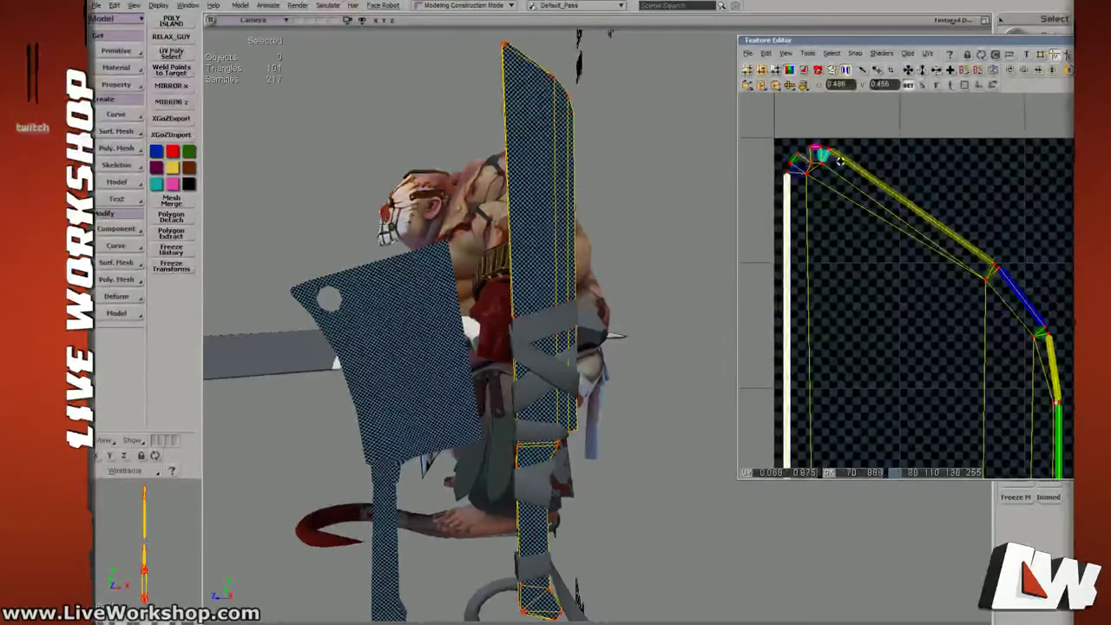
pyautogui.moveTo(866, 356); pyautogui.dragTo(849, 139)
pyautogui.moveTo(885, 417); pyautogui.dragTo(900, 112)
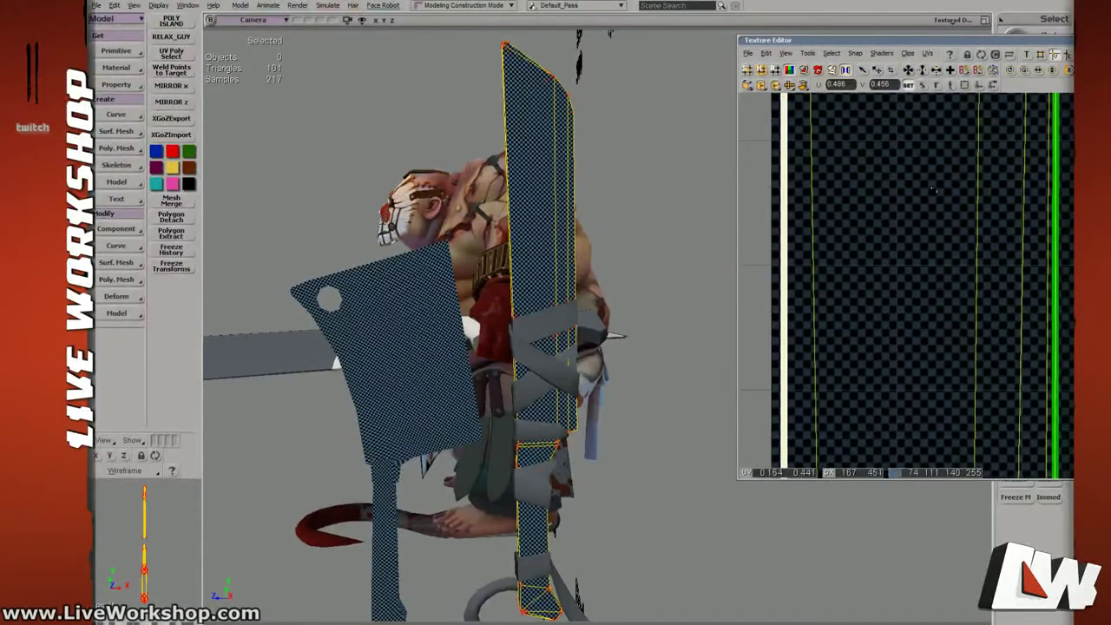
pyautogui.moveTo(941, 443); pyautogui.dragTo(944, 306)
pyautogui.scroll(-6, 943, 305)
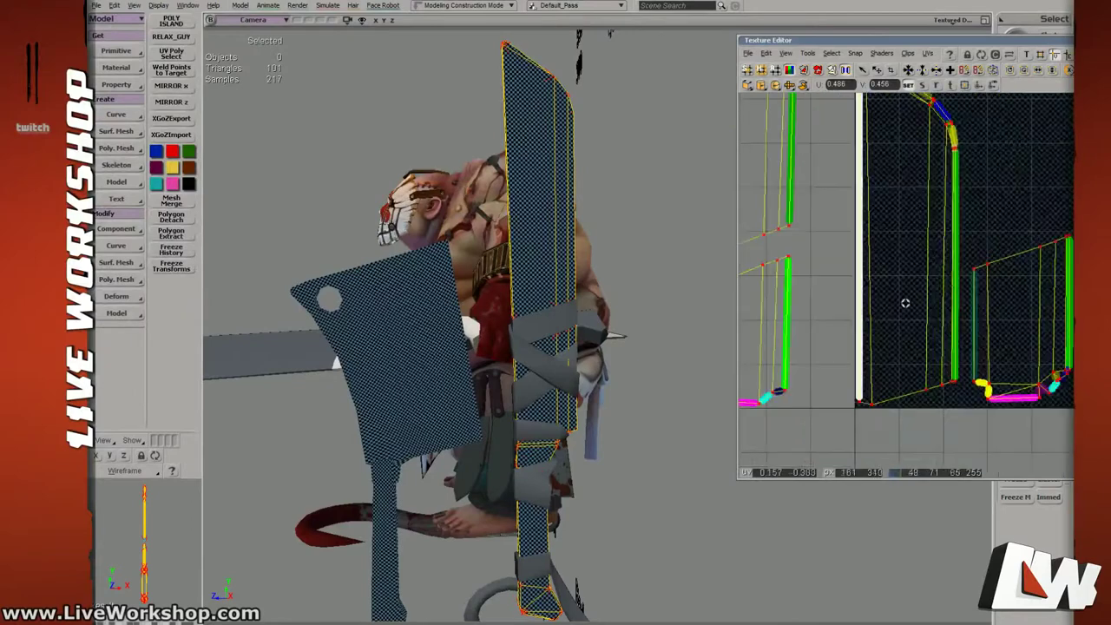
pyautogui.scroll(2, 999, 296)
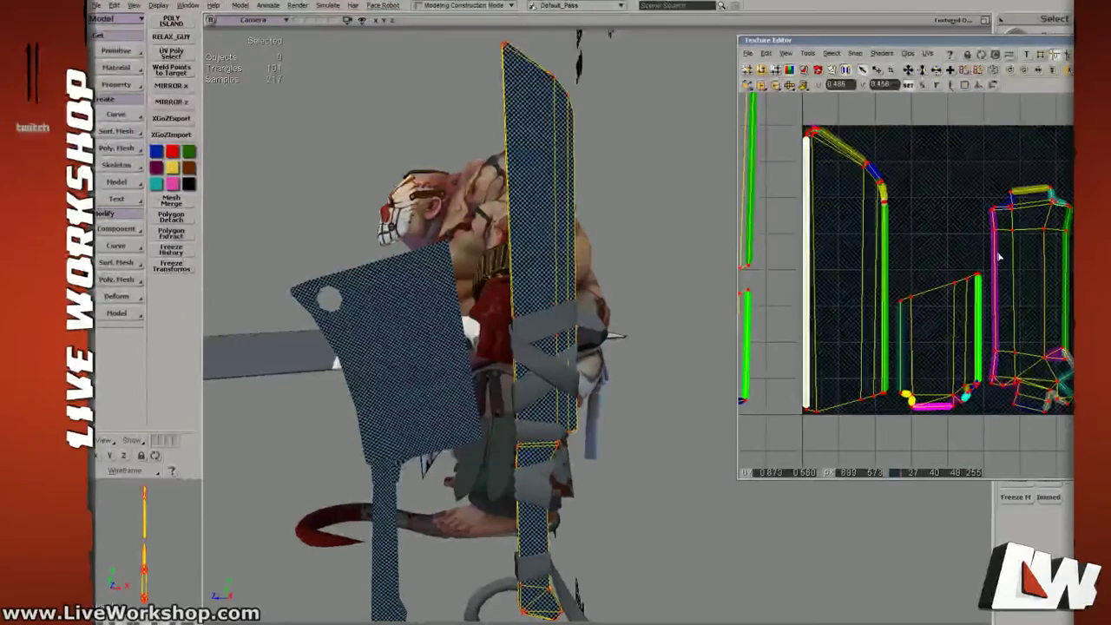
# Select the upper end of the blade island's long outer edge and examine the checker pattern along the machete's narrow side.
pyautogui.click(789, 233)
pyautogui.scroll(-1, 892, 219)
pyautogui.moveTo(859, 217)
pyautogui.mouseDown()
pyautogui.moveTo(836, 213)
pyautogui.moveTo(830, 245)
pyautogui.moveTo(850, 222)
pyautogui.mouseUp()
pyautogui.scroll(5, 849, 221)
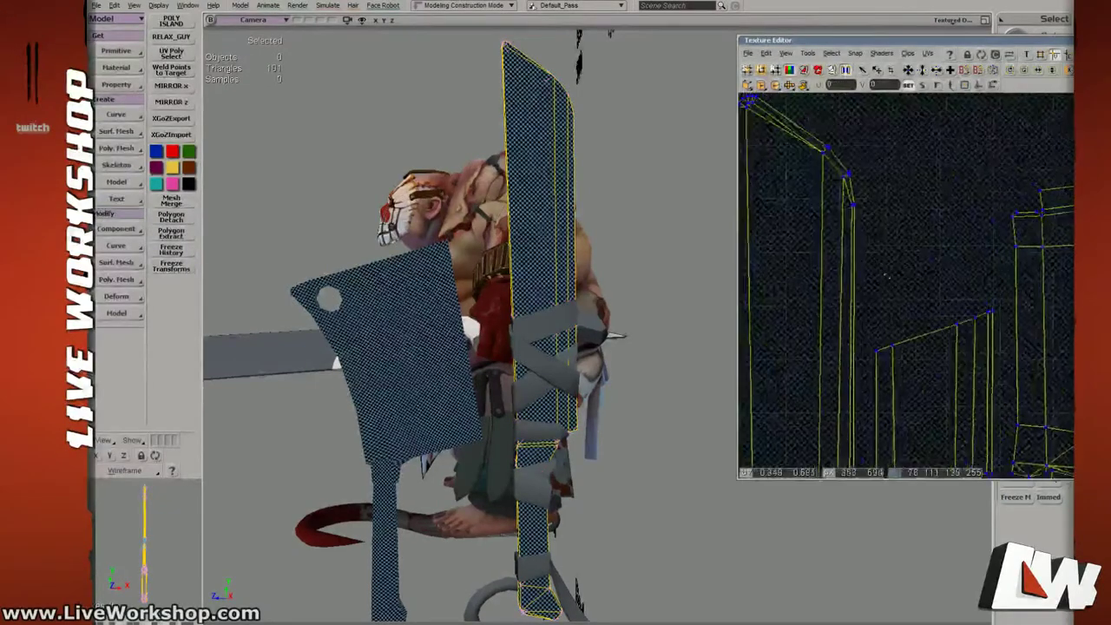
pyautogui.click(838, 212)
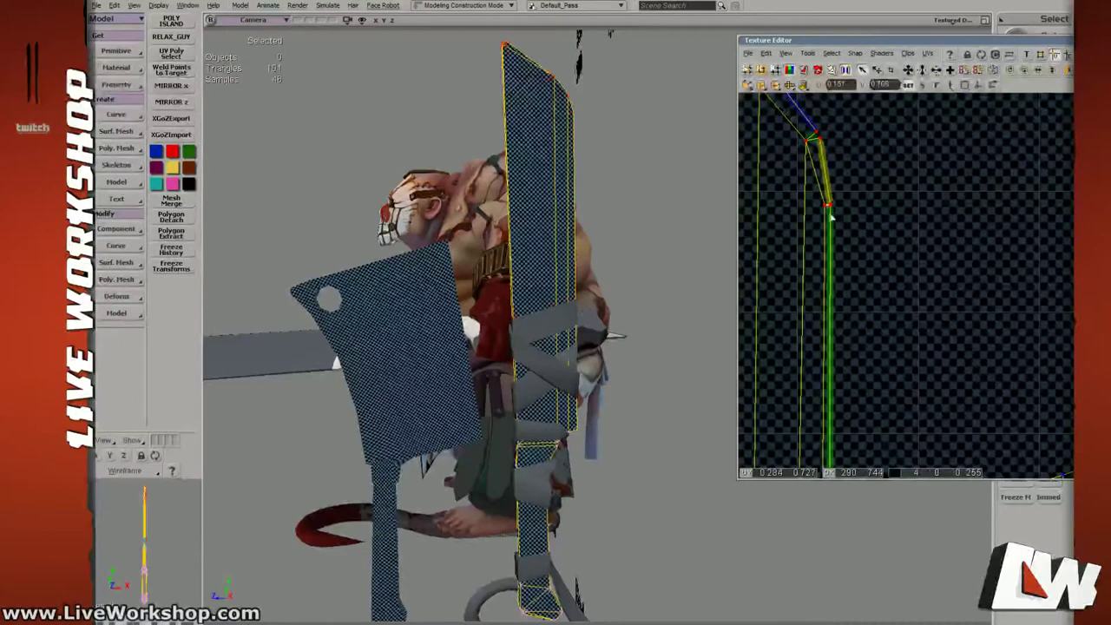
pyautogui.click(835, 210)
pyautogui.moveTo(588, 211); pyautogui.dragTo(613, 253)
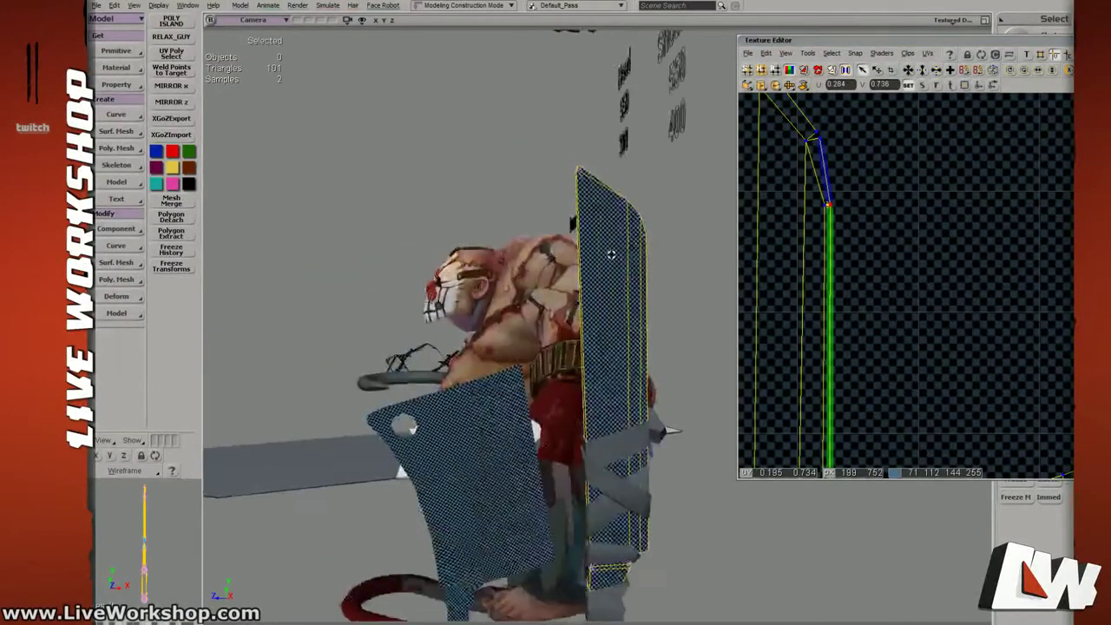
pyautogui.moveTo(612, 253); pyautogui.dragTo(570, 273, button='right')
pyautogui.moveTo(570, 273); pyautogui.dragTo(527, 174, button='middle')
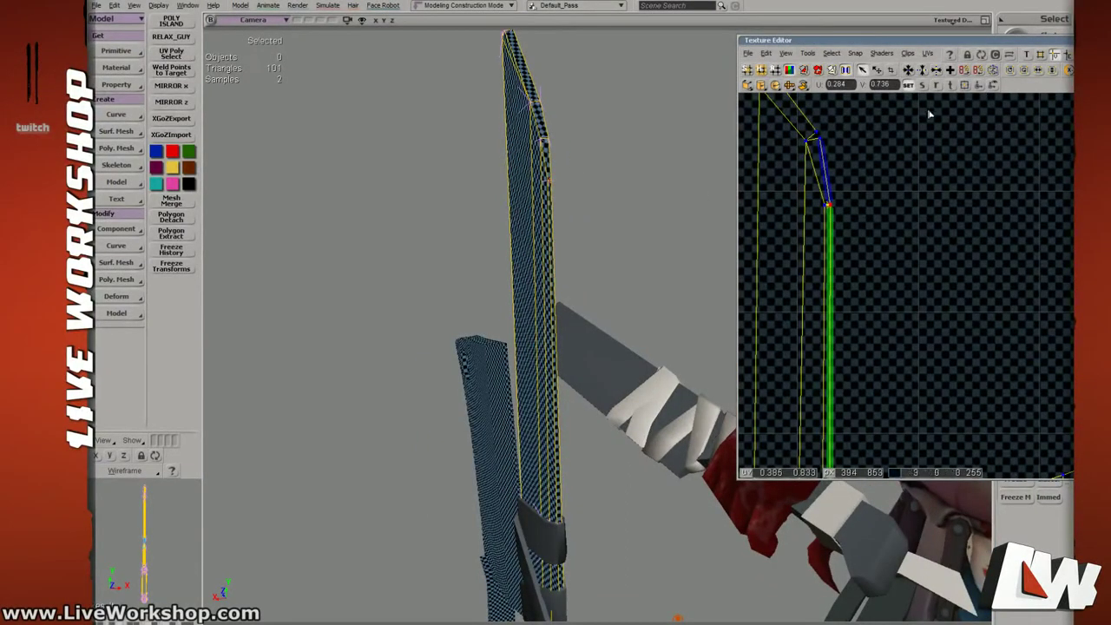
# Move the end points of the blade island's long outer edge outwards to a U of about 0.29, widening the narrow strip.
pyautogui.moveTo(895, 265); pyautogui.dragTo(901, 236)
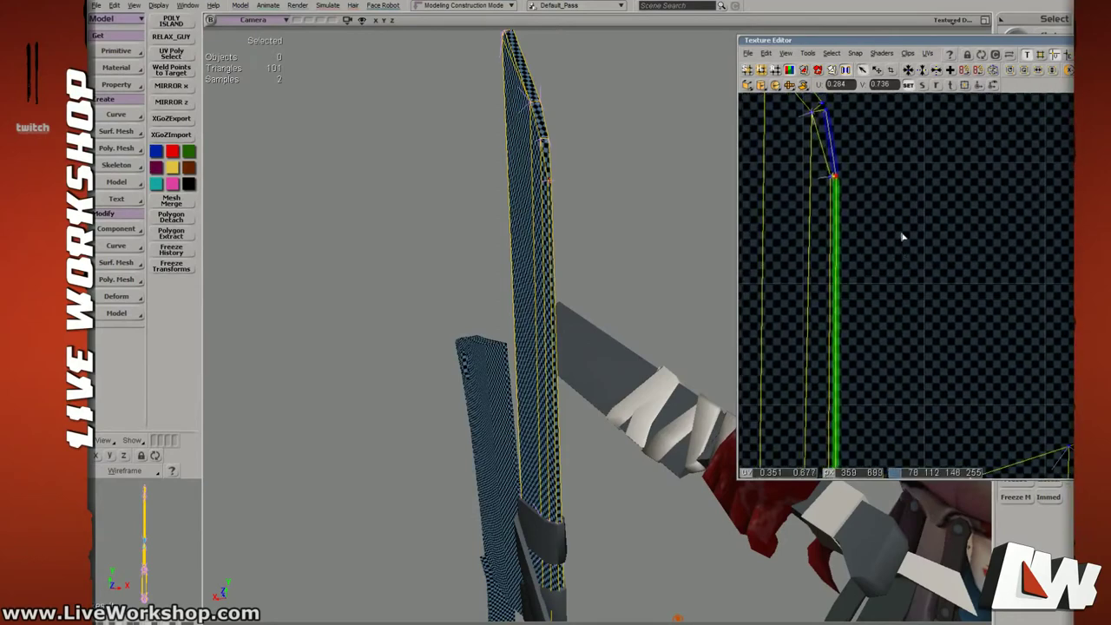
pyautogui.moveTo(884, 434); pyautogui.dragTo(903, 187)
pyautogui.moveTo(859, 471); pyautogui.dragTo(883, 313)
pyautogui.moveTo(911, 93); pyautogui.dragTo(908, 330)
pyautogui.moveTo(866, 99); pyautogui.dragTo(833, 269)
pyautogui.press('v')
pyautogui.moveTo(859, 229); pyautogui.dragTo(863, 228)
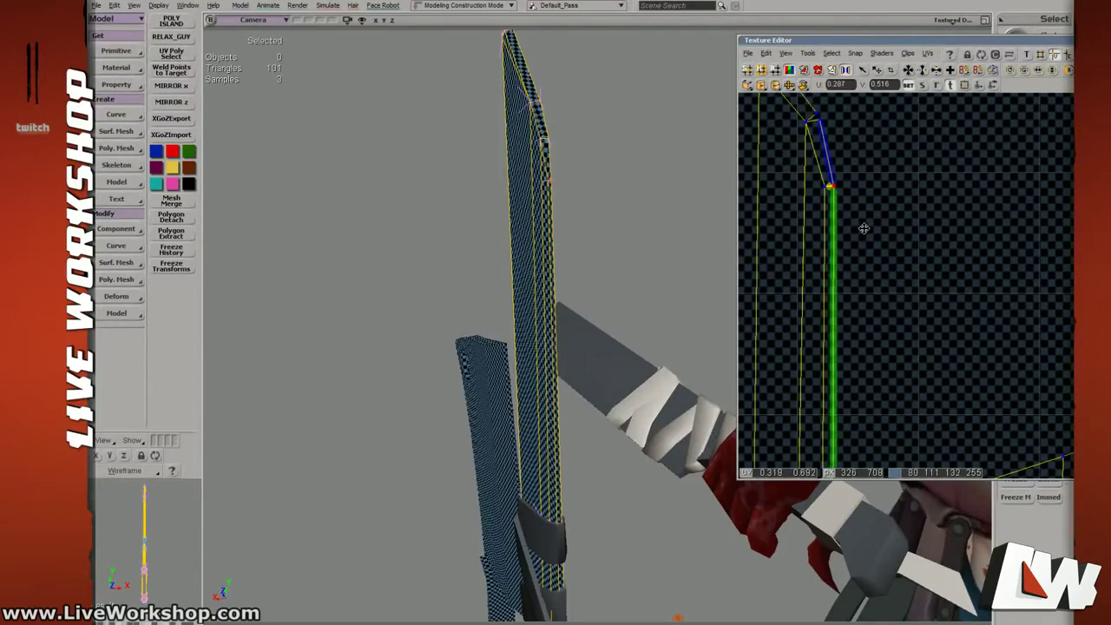
pyautogui.press('v')
pyautogui.moveTo(844, 205); pyautogui.dragTo(847, 206)
pyautogui.moveTo(576, 168); pyautogui.dragTo(615, 186, button='middle')
pyautogui.press('v')
pyautogui.moveTo(865, 216); pyautogui.dragTo(864, 274)
# Reposition the outer points around the blade island's bend so the edge strip widens evenly there.
pyautogui.moveTo(834, 186); pyautogui.dragTo(851, 206)
pyautogui.moveTo(852, 208); pyautogui.dragTo(864, 222)
pyautogui.moveTo(798, 149); pyautogui.dragTo(820, 156)
pyautogui.press('v')
pyautogui.moveTo(979, 271); pyautogui.dragTo(993, 286)
pyautogui.press('t')
pyautogui.moveTo(827, 178); pyautogui.dragTo(855, 173)
pyautogui.press('v')
pyautogui.press('t')
pyautogui.moveTo(792, 194); pyautogui.dragTo(817, 219)
pyautogui.press('v')
pyautogui.press('t')
pyautogui.click(808, 198)
# Join the split outer points at the blade island's tip into single corners along a continuous border.
pyautogui.press('s')
pyautogui.moveTo(818, 220); pyautogui.dragTo(779, 130, button='middle')
pyautogui.moveTo(780, 131); pyautogui.dragTo(923, 199)
pyautogui.press('t')
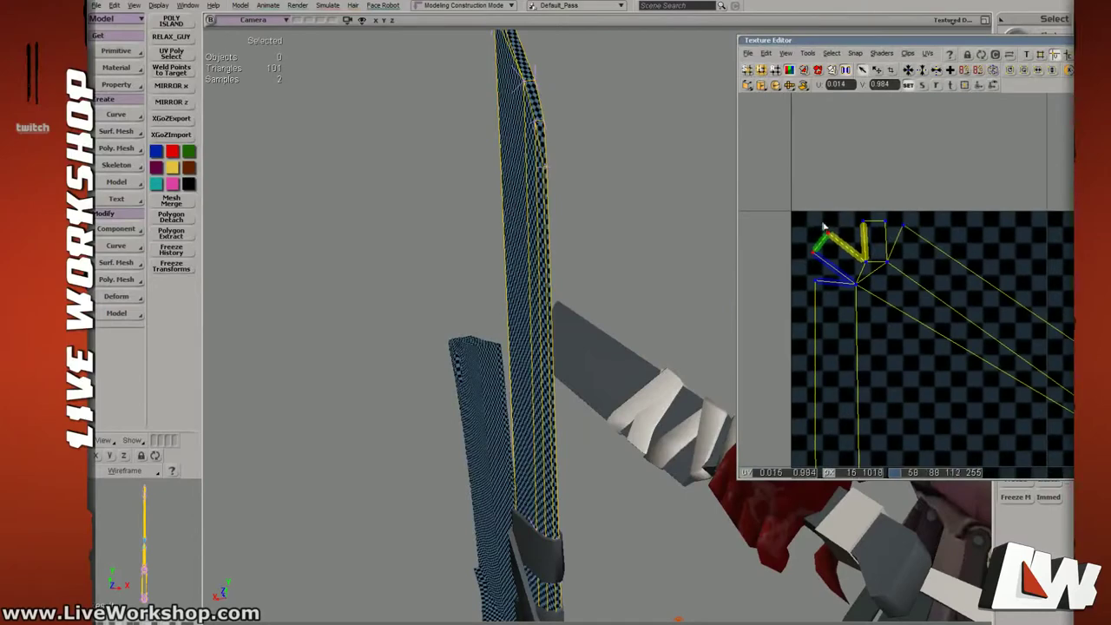
pyautogui.moveTo(817, 214); pyautogui.dragTo(874, 245)
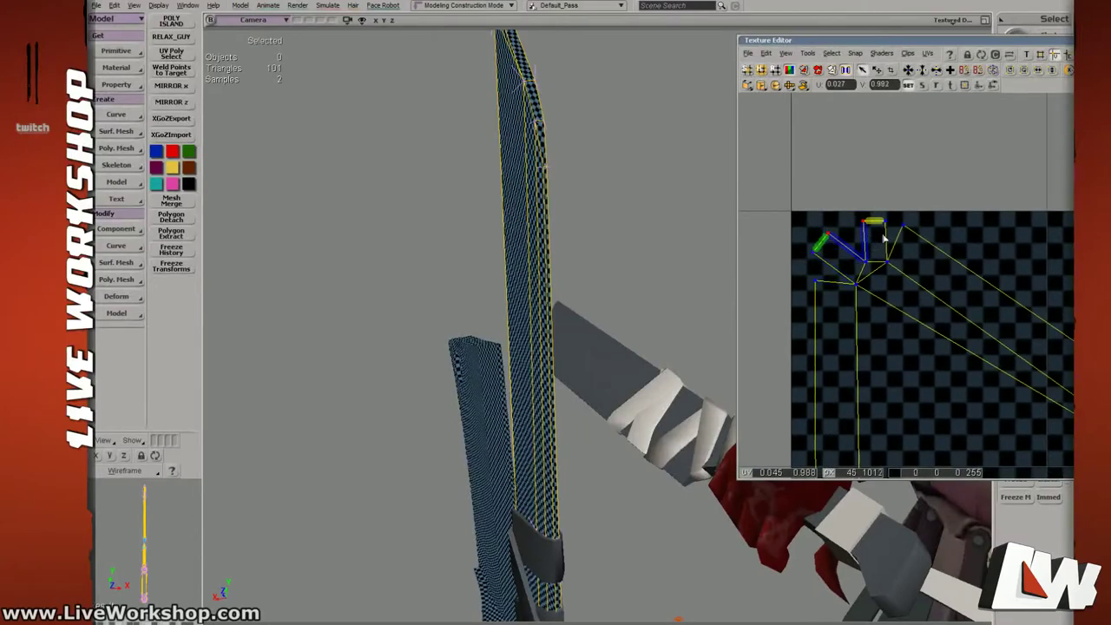
pyautogui.press('t')
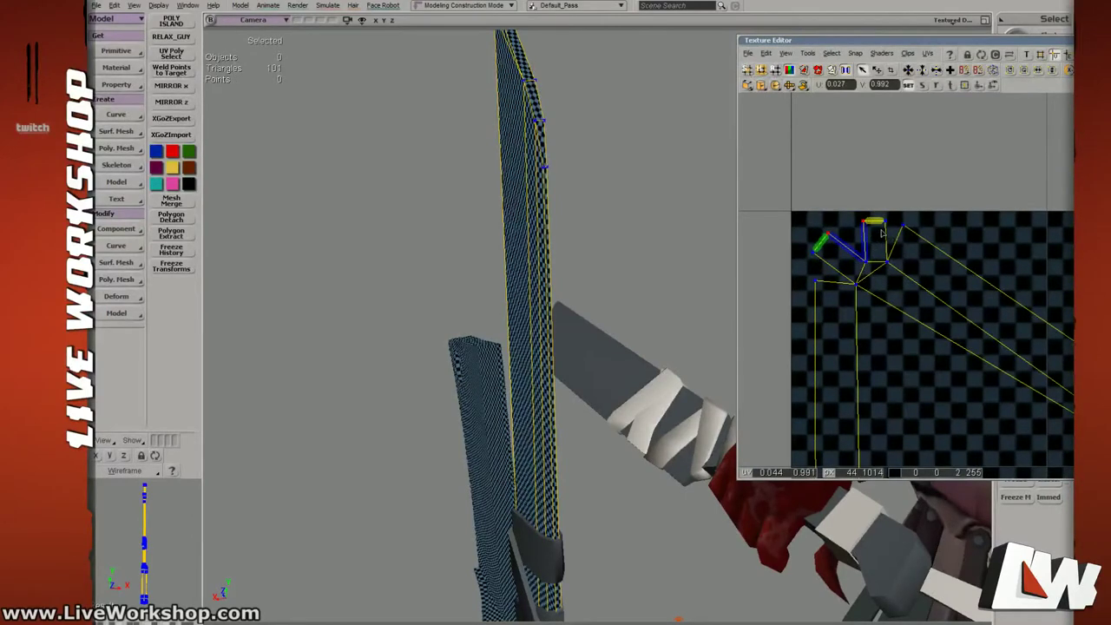
pyautogui.press('t')
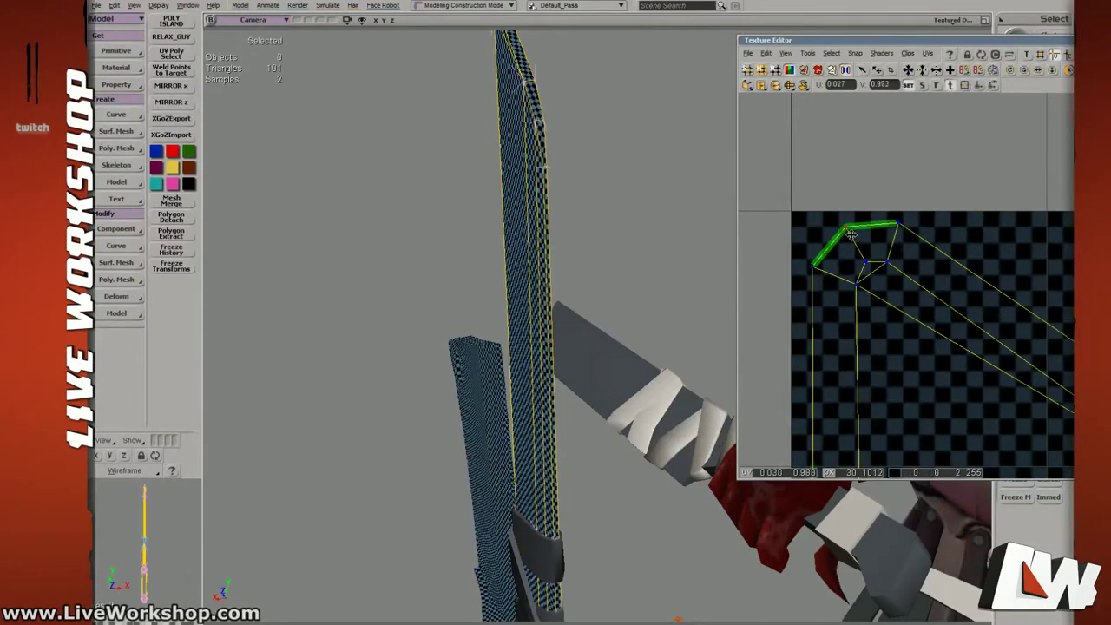
# Adjust the two inner points beneath the blade island's tip corner.
pyautogui.click(887, 263)
pyautogui.press('v')
pyautogui.click(866, 263)
pyautogui.press('v')
pyautogui.moveTo(865, 265); pyautogui.dragTo(893, 191)
# Examine the blade island's straight sides, diagonal base and curved corner for uneven strip widths.
pyautogui.press('s')
pyautogui.moveTo(892, 191); pyautogui.dragTo(901, 156, button='middle')
pyautogui.moveTo(903, 391); pyautogui.dragTo(962, 202)
pyautogui.moveTo(918, 249); pyautogui.dragTo(900, 101)
pyautogui.moveTo(868, 252); pyautogui.dragTo(878, 339, button='middle')
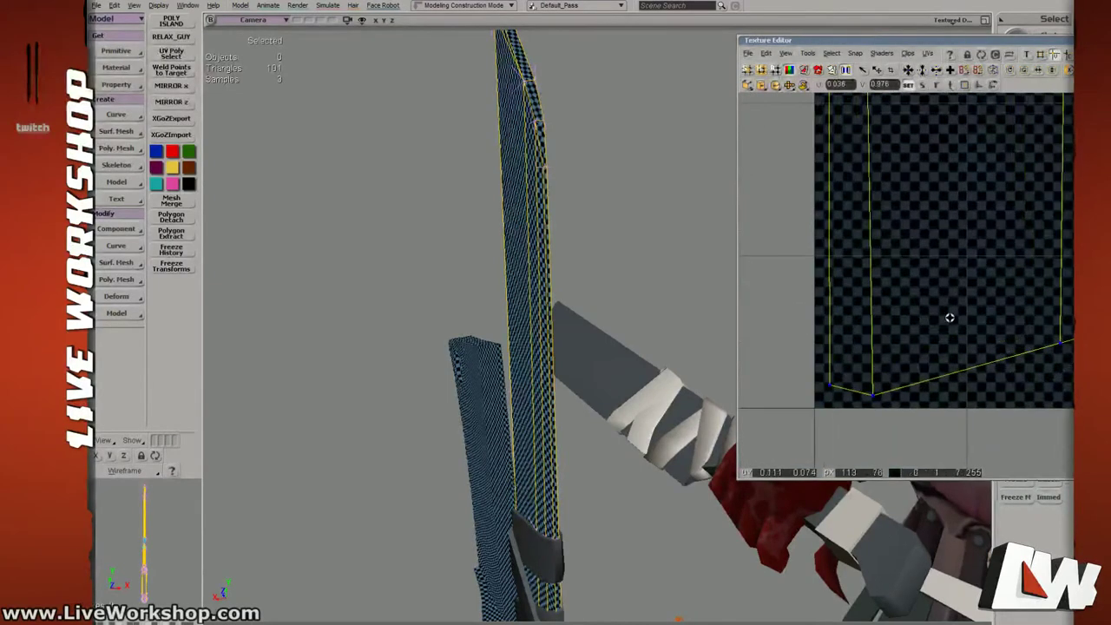
pyautogui.moveTo(948, 317); pyautogui.dragTo(945, 261, button='middle')
pyautogui.moveTo(873, 297); pyautogui.dragTo(792, 310)
pyautogui.moveTo(976, 295); pyautogui.dragTo(866, 307)
pyautogui.moveTo(865, 307); pyautogui.dragTo(793, 278, button='middle')
pyautogui.moveTo(889, 221); pyautogui.dragTo(873, 297)
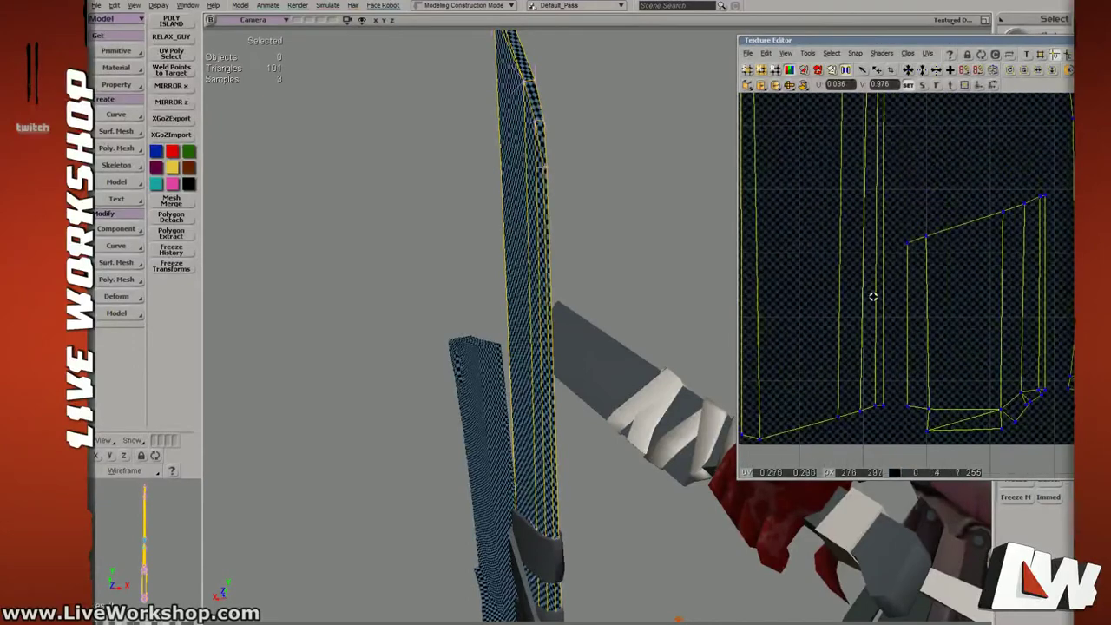
pyautogui.click(883, 405)
pyautogui.moveTo(880, 203); pyautogui.dragTo(922, 370)
pyautogui.moveTo(895, 213); pyautogui.dragTo(961, 239, button='middle')
pyautogui.moveTo(961, 239); pyautogui.dragTo(930, 283)
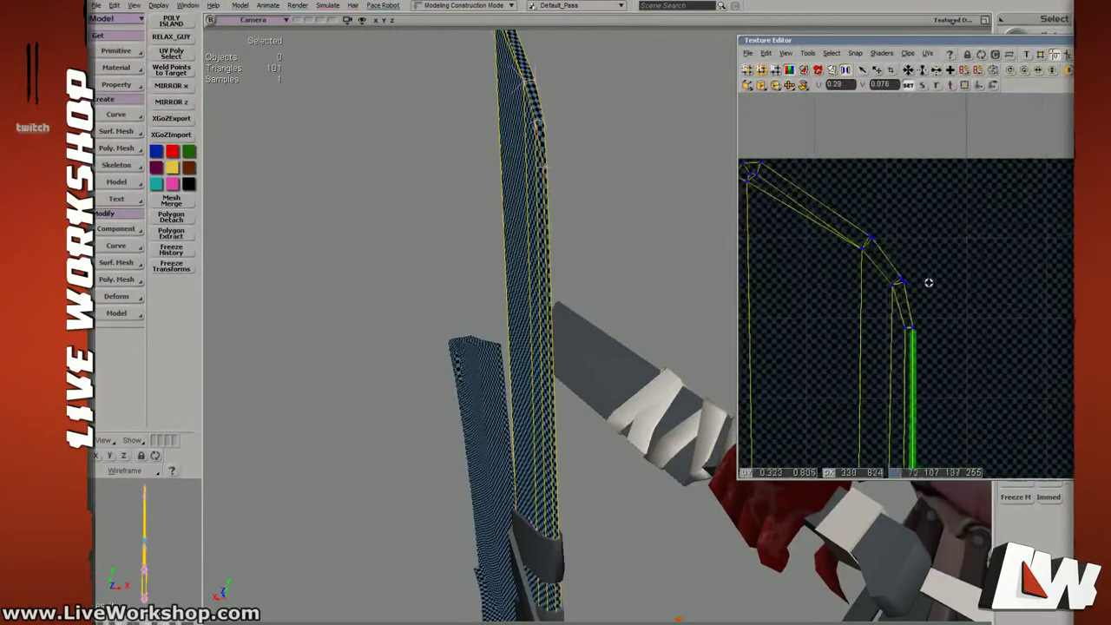
# Nudge the outer points at the blade island's bend to even out the edge strip.
pyautogui.click(871, 240)
pyautogui.press('v')
pyautogui.moveTo(874, 244); pyautogui.dragTo(871, 239)
pyautogui.click(902, 281)
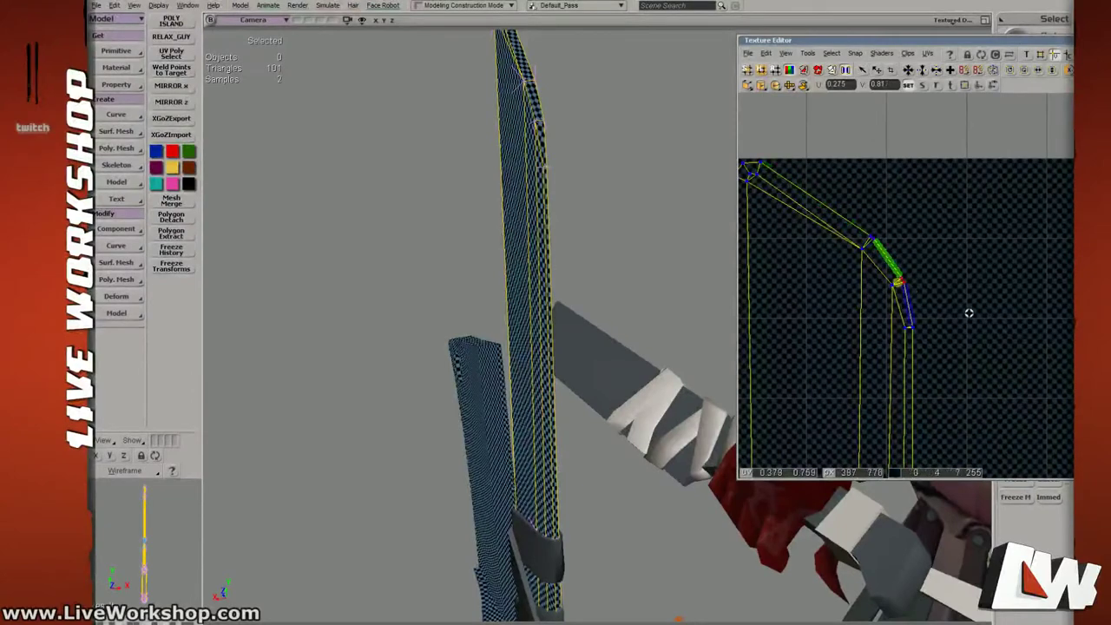
# Select the points at both upper side corners of the handle island and nudge them slightly upwards.
pyautogui.moveTo(979, 330); pyautogui.dragTo(835, 208)
pyautogui.moveTo(1027, 233); pyautogui.dragTo(917, 286)
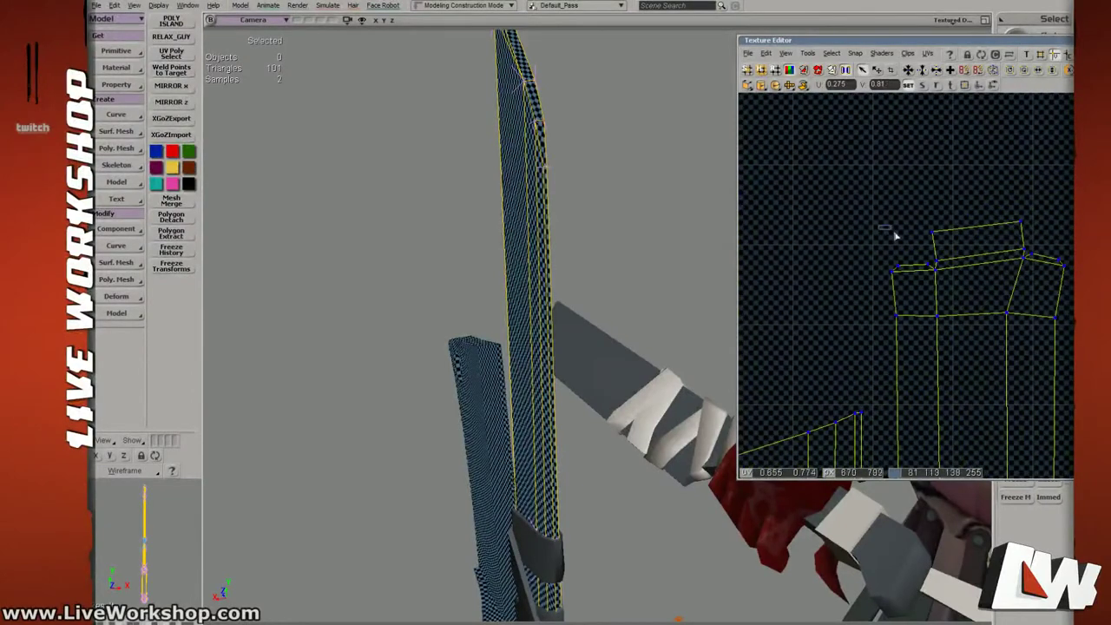
pyautogui.moveTo(895, 234); pyautogui.dragTo(940, 271)
pyautogui.keyDown('shift'); pyautogui.moveTo(1018, 244); pyautogui.dragTo(1043, 257); pyautogui.keyUp('shift')
pyautogui.keyDown('shift'); pyautogui.moveTo(1012, 213); pyautogui.dragTo(1067, 266); pyautogui.keyUp('shift')
pyautogui.press('v')
pyautogui.moveTo(1067, 265); pyautogui.dragTo(1066, 261)
pyautogui.press('s')
# Move the lower blade island's long outer edge outwards to a U of 0.614, widening its narrow strip.
pyautogui.moveTo(862, 420); pyautogui.dragTo(933, 231)
pyautogui.press('s')
pyautogui.moveTo(931, 442); pyautogui.dragTo(930, 356)
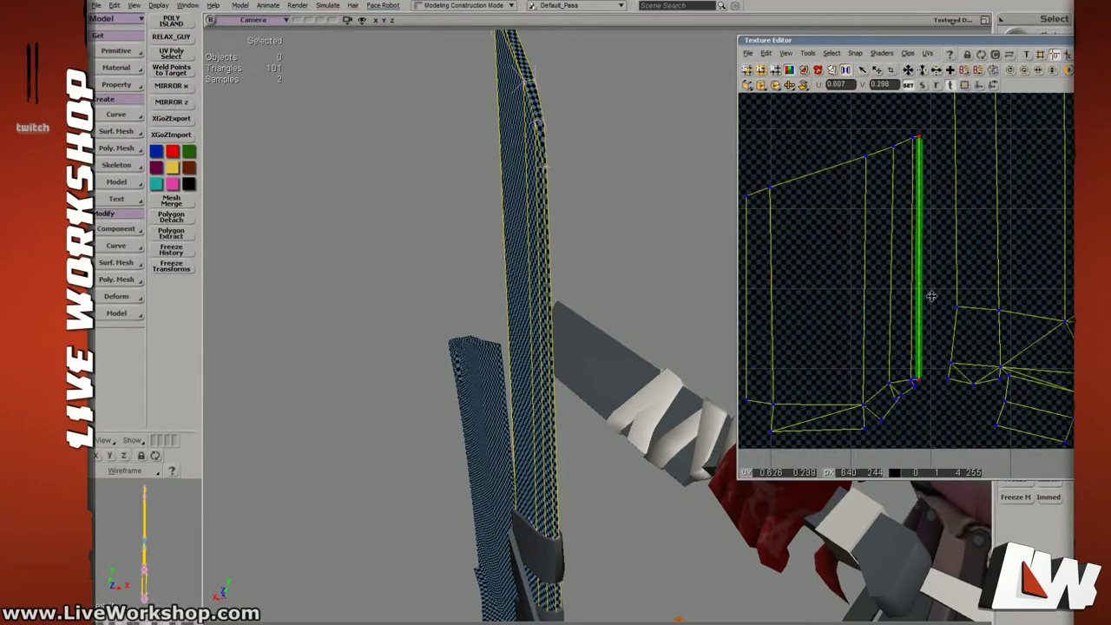
pyautogui.moveTo(932, 296); pyautogui.dragTo(933, 226)
pyautogui.press('s')
pyautogui.moveTo(934, 226); pyautogui.dragTo(963, 265, button='middle')
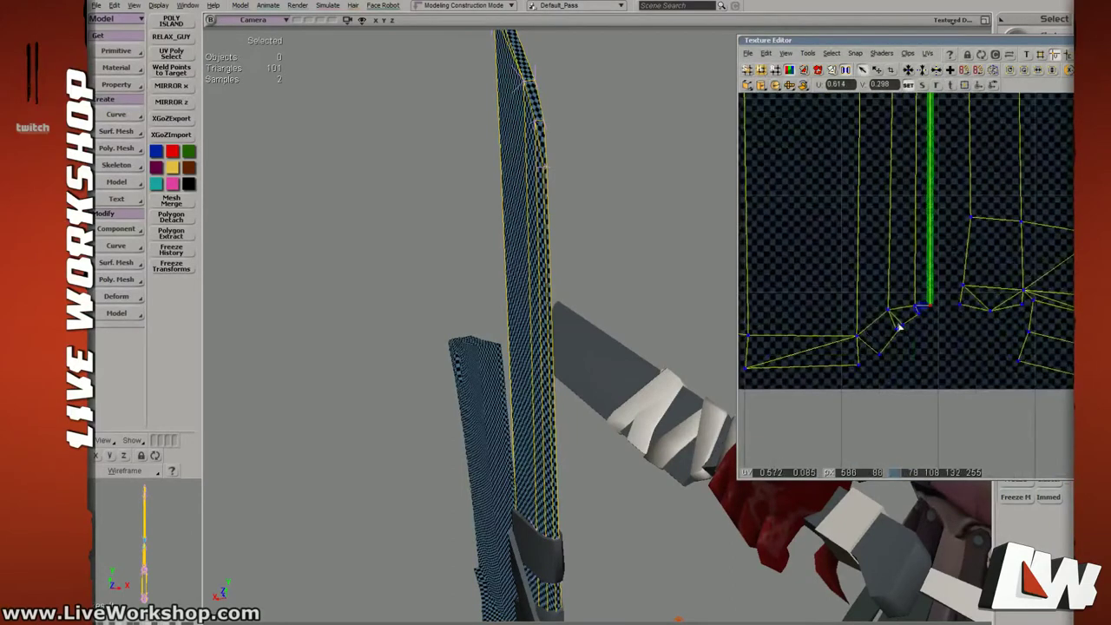
# Join the split points at the base of the lower blade island's outer edge at U 0.613, V 0.107.
pyautogui.click(899, 326)
pyautogui.click(918, 321)
pyautogui.click(931, 315)
pyautogui.click(921, 320)
pyautogui.press('v')
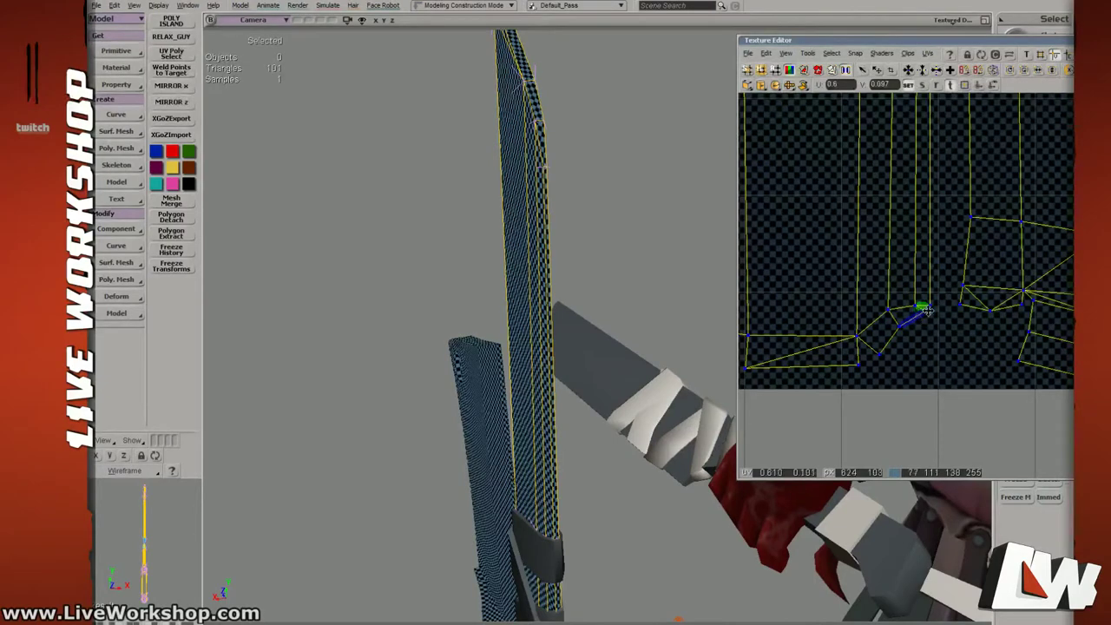
pyautogui.press('space')
pyautogui.click(934, 312)
pyautogui.press('v')
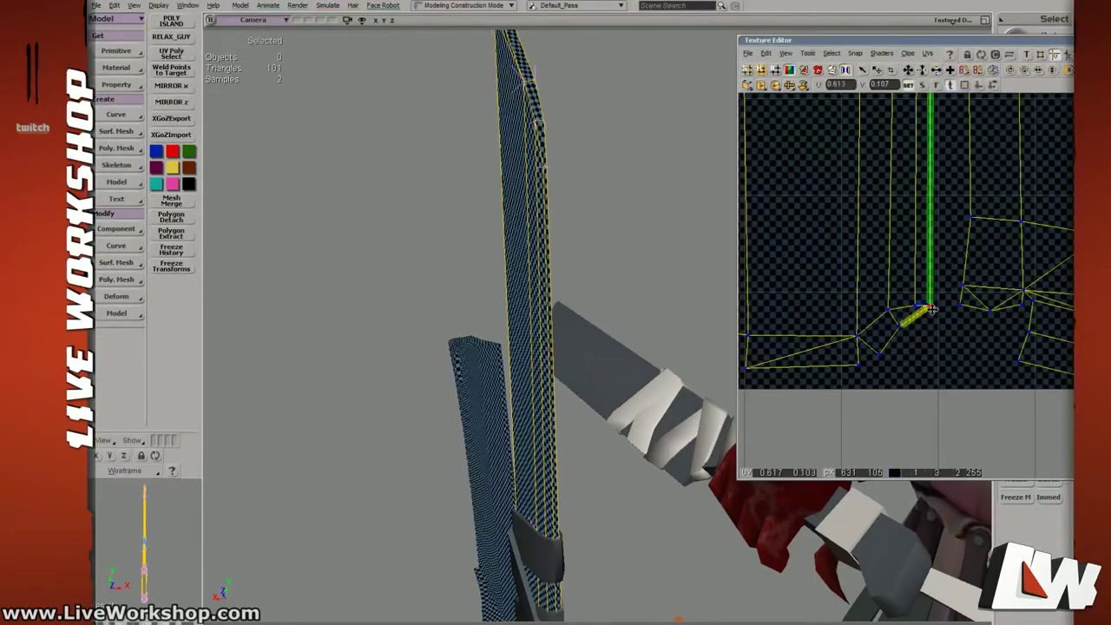
pyautogui.click(932, 311)
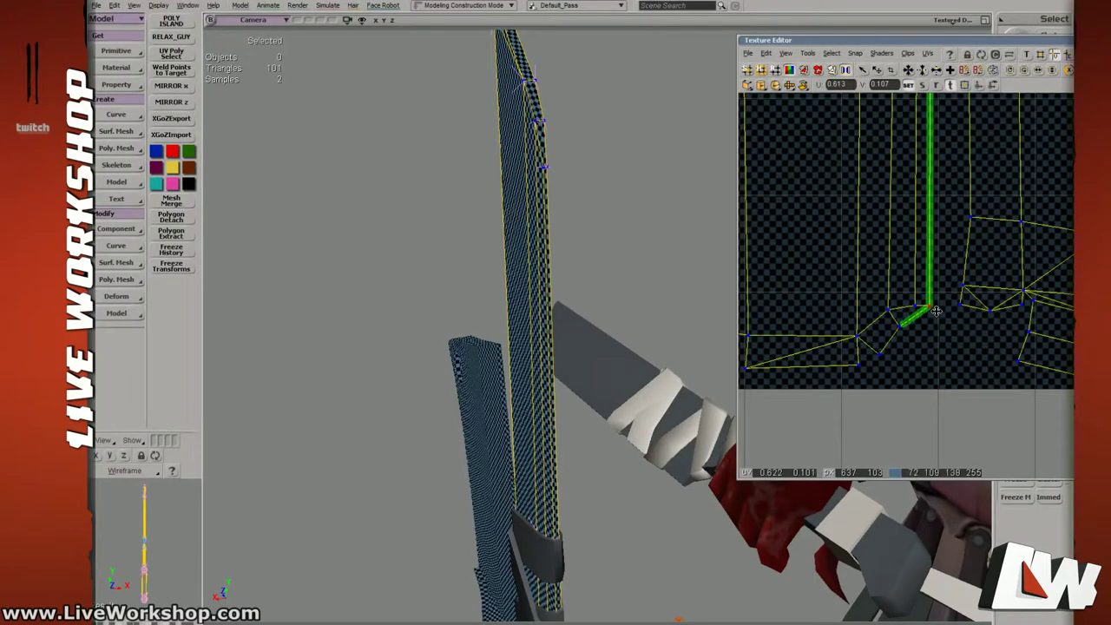
# Bring the two split points at the handle island's lower outer corner together at U 0.907, V 0.193.
pyautogui.press('s')
pyautogui.moveTo(959, 297); pyautogui.dragTo(803, 300)
pyautogui.moveTo(803, 300); pyautogui.dragTo(900, 319, button='middle')
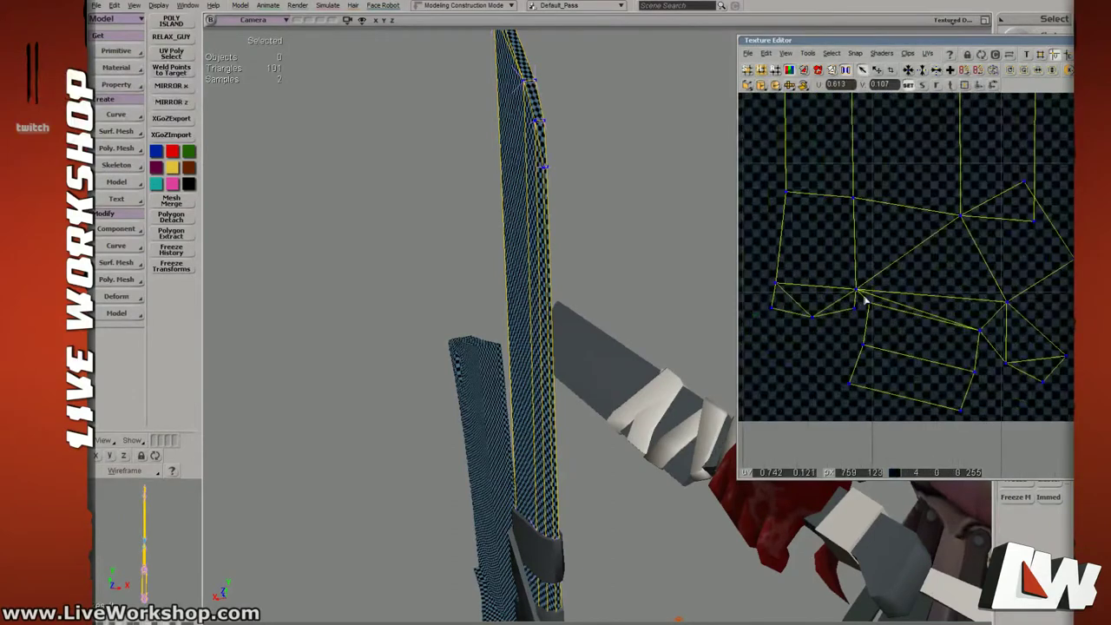
pyautogui.press('s')
pyautogui.moveTo(901, 309); pyautogui.dragTo(971, 233, button='right')
pyautogui.click(886, 304)
pyautogui.press('v')
pyautogui.press('s')
pyautogui.moveTo(971, 233); pyautogui.dragTo(959, 262)
pyautogui.click(984, 283)
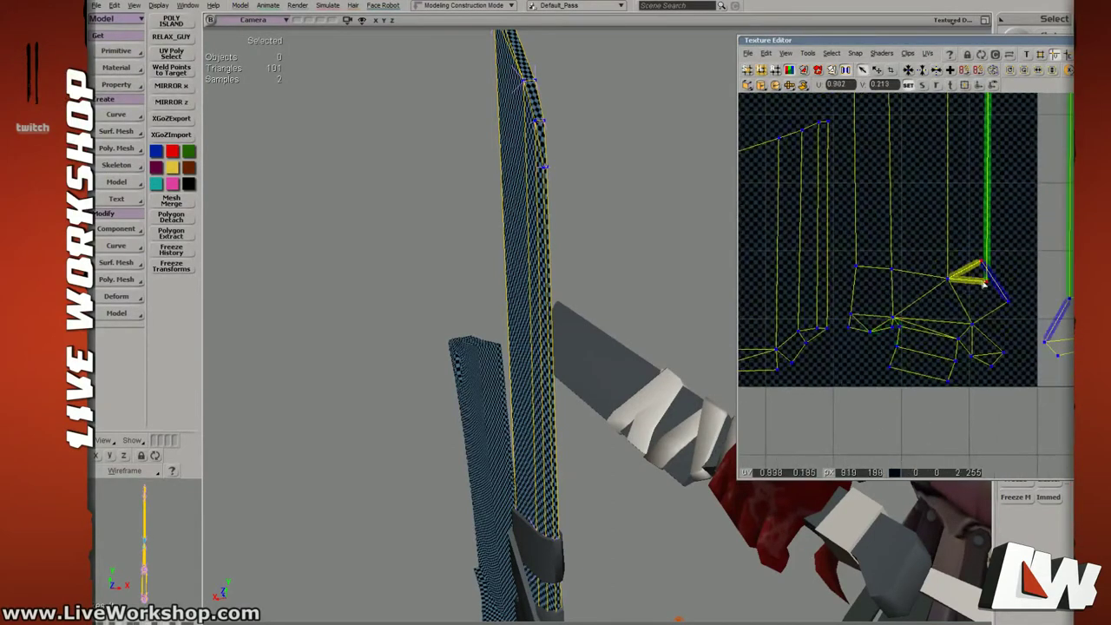
pyautogui.click(992, 281)
pyautogui.click(986, 278)
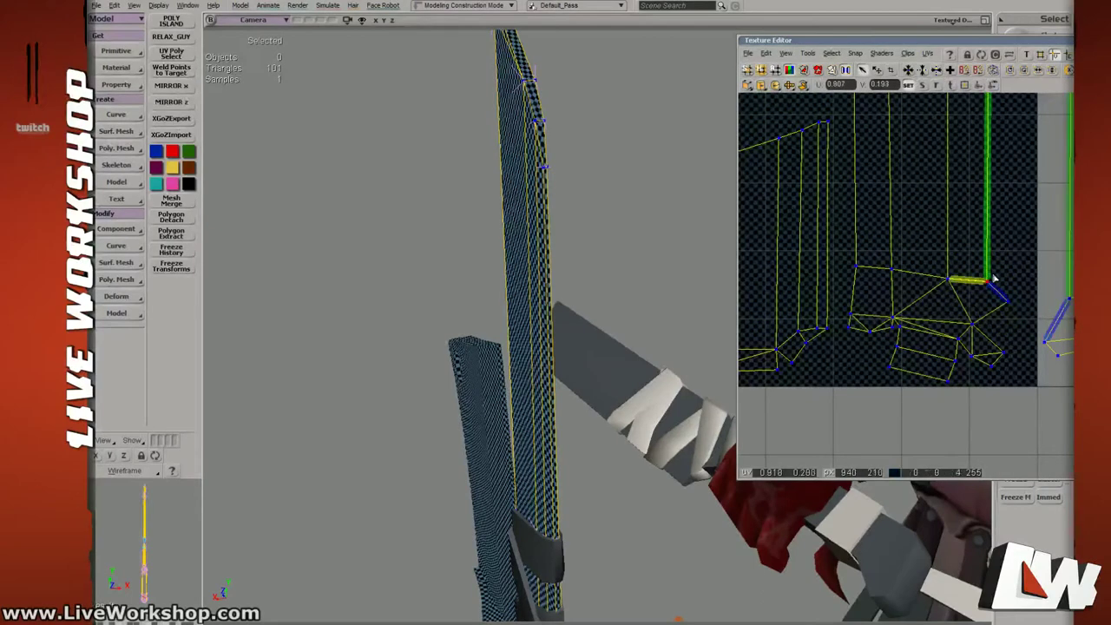
pyautogui.press('v')
# Raise the joined lower corner point of the handle island to V 0.209.
pyautogui.moveTo(987, 280); pyautogui.dragTo(972, 451)
pyautogui.click(985, 282)
pyautogui.press('s')
pyautogui.press('s')
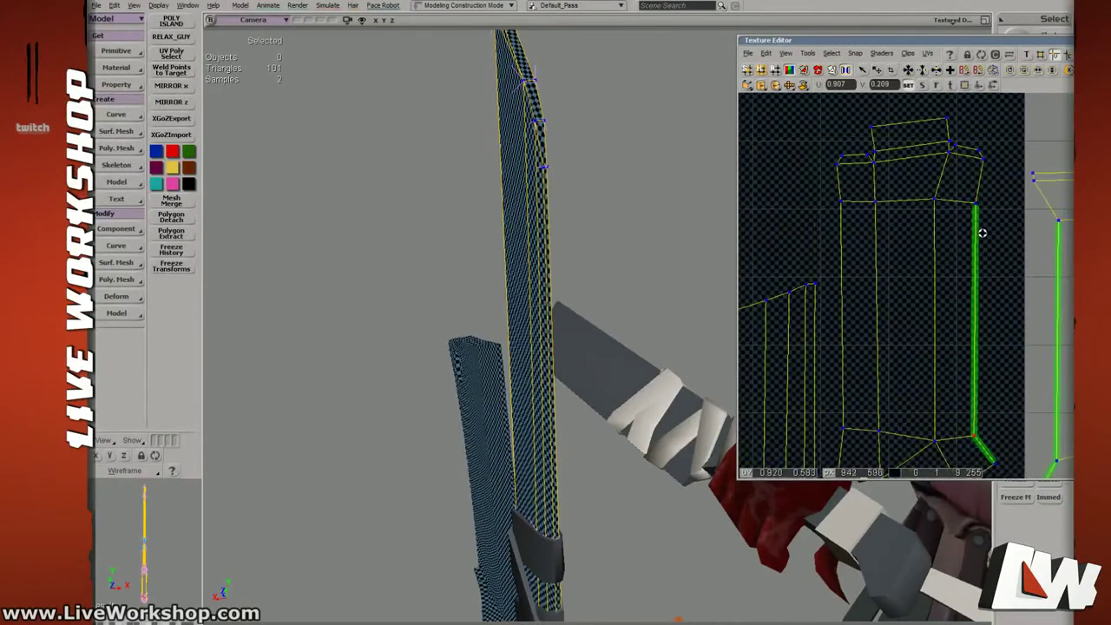
pyautogui.moveTo(997, 229); pyautogui.dragTo(984, 179)
# Examine the UV islands across and outside the texture square and view the machete's checker pattern alongside the character from several angles.
pyautogui.moveTo(985, 179); pyautogui.dragTo(961, 209, button='right')
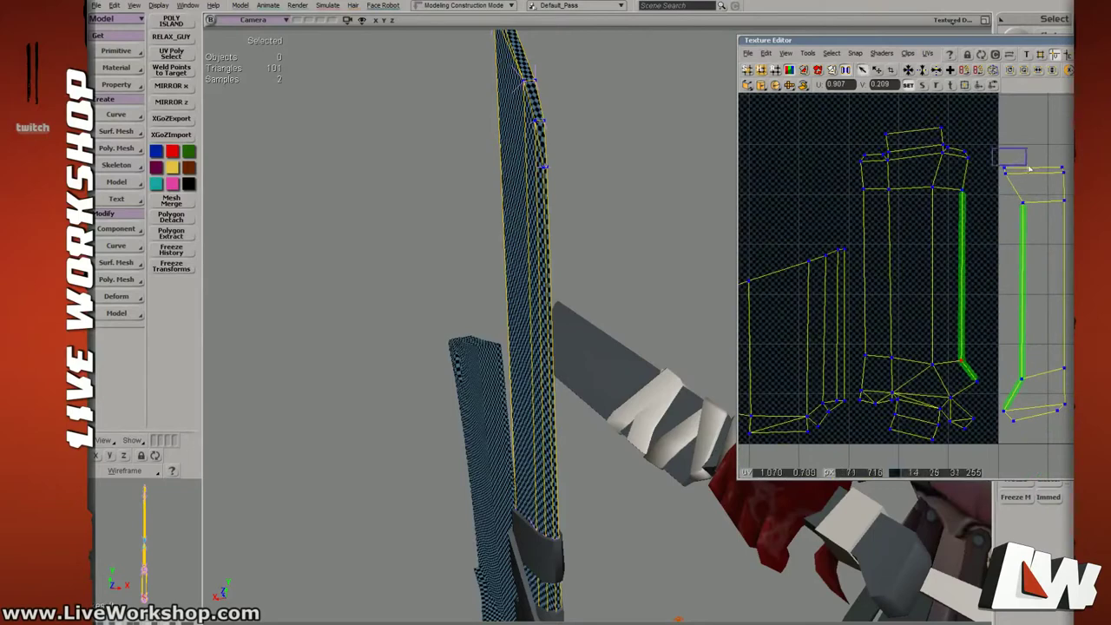
pyautogui.moveTo(1029, 168); pyautogui.dragTo(1071, 162)
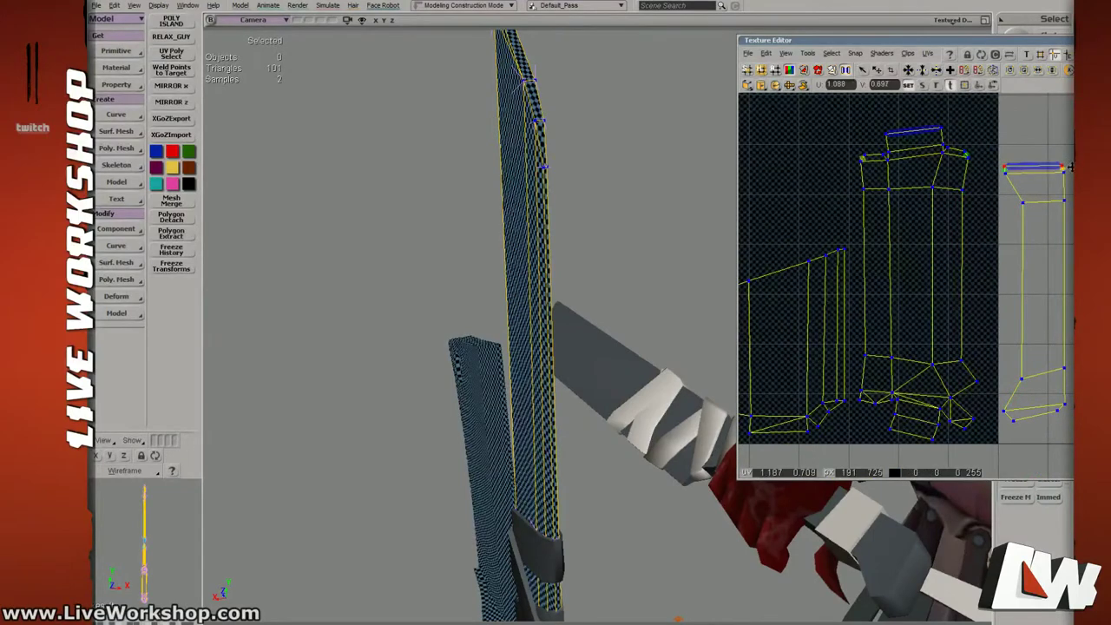
pyautogui.scroll(-2, 971, 286)
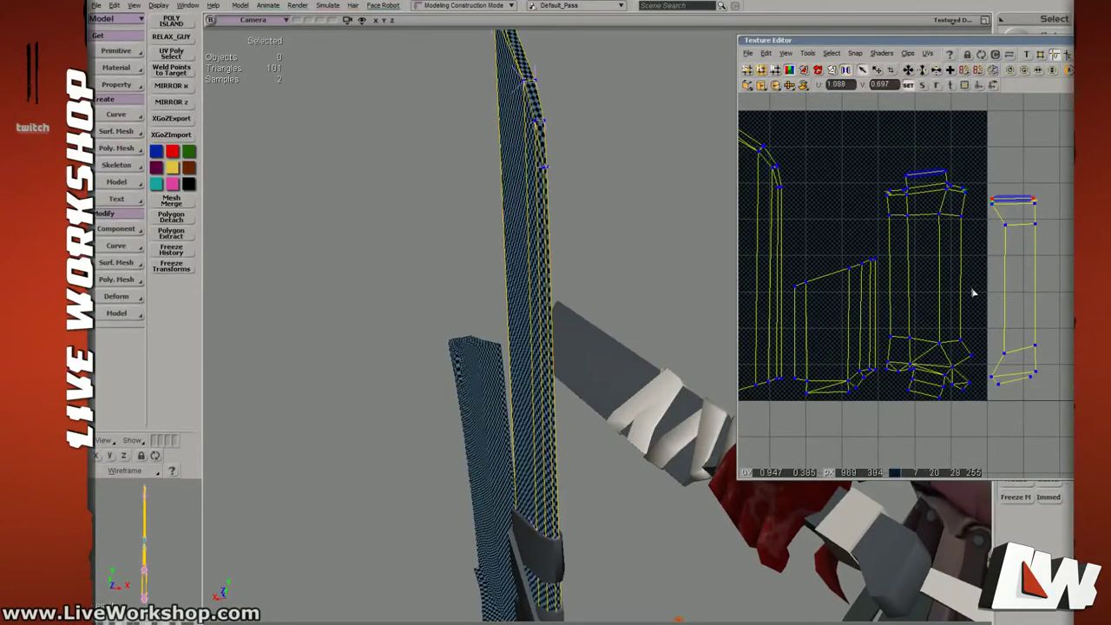
pyautogui.press('s')
pyautogui.moveTo(1011, 331); pyautogui.dragTo(805, 284, button='middle')
pyautogui.moveTo(805, 284); pyautogui.dragTo(863, 292)
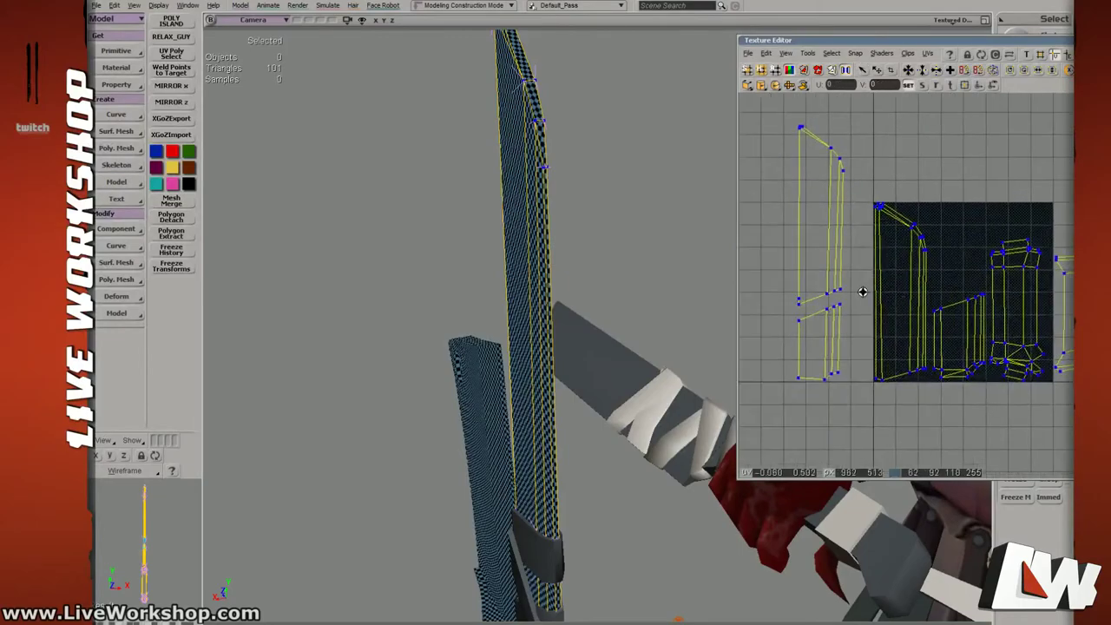
pyautogui.press('s')
pyautogui.moveTo(664, 294); pyautogui.dragTo(597, 295, button='right')
pyautogui.moveTo(597, 295); pyautogui.dragTo(513, 271, button='middle')
pyautogui.moveTo(513, 271); pyautogui.dragTo(560, 290, button='right')
pyautogui.moveTo(564, 374); pyautogui.dragTo(533, 273)
pyautogui.moveTo(533, 272); pyautogui.dragTo(533, 315, button='right')
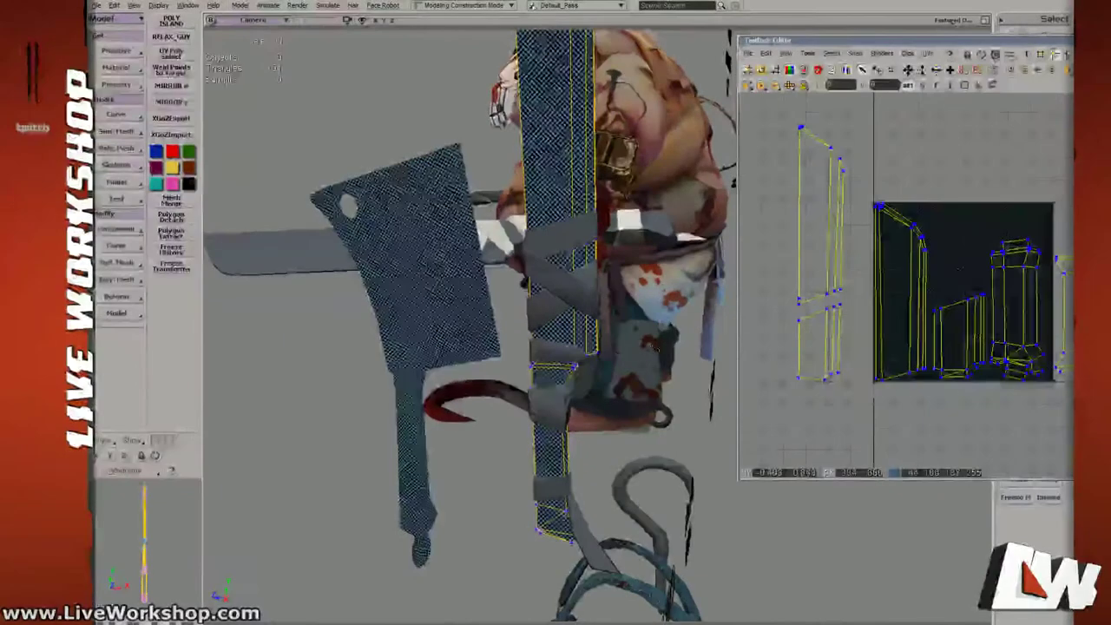
pyautogui.moveTo(612, 313); pyautogui.dragTo(603, 338, button='right')
pyautogui.moveTo(667, 328); pyautogui.dragTo(445, 306, button='middle')
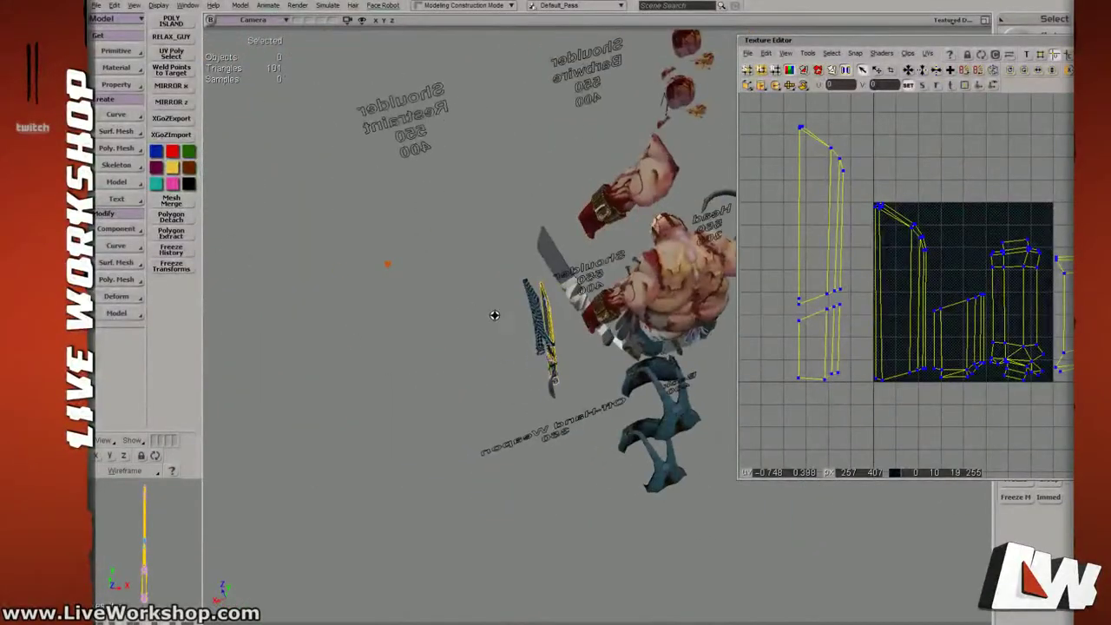
pyautogui.moveTo(579, 290); pyautogui.dragTo(652, 277, button='middle')
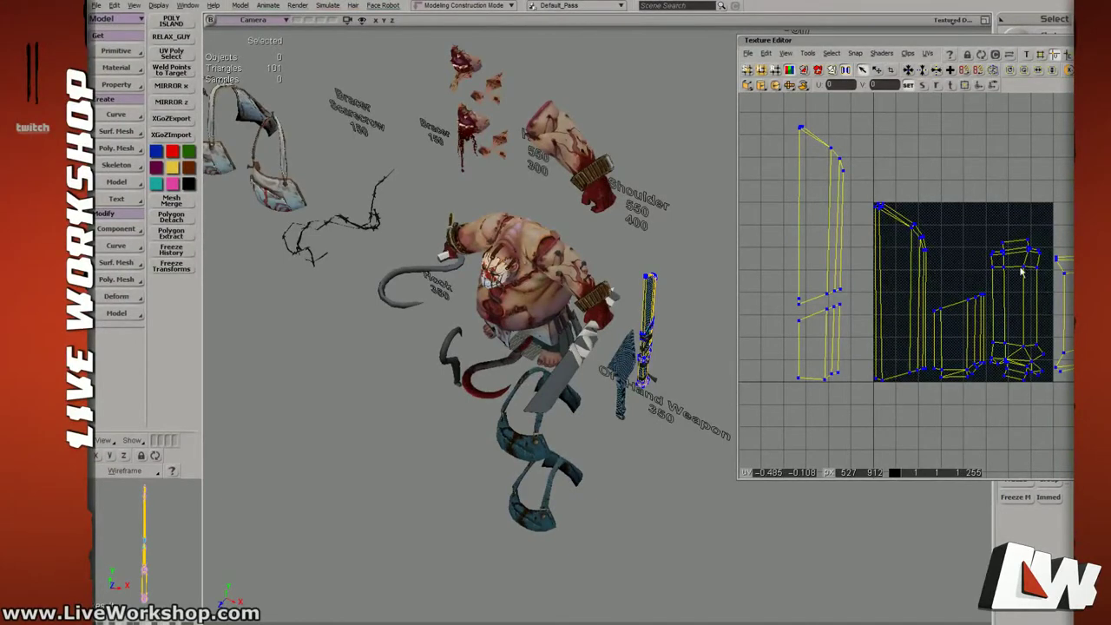
# Select the separate handle island outside the texture square, shift it to U 1.133, V 0.433, and mirror it horizontally.
pyautogui.moveTo(987, 277); pyautogui.dragTo(1068, 300, button='middle')
pyautogui.moveTo(1068, 300); pyautogui.dragTo(972, 301)
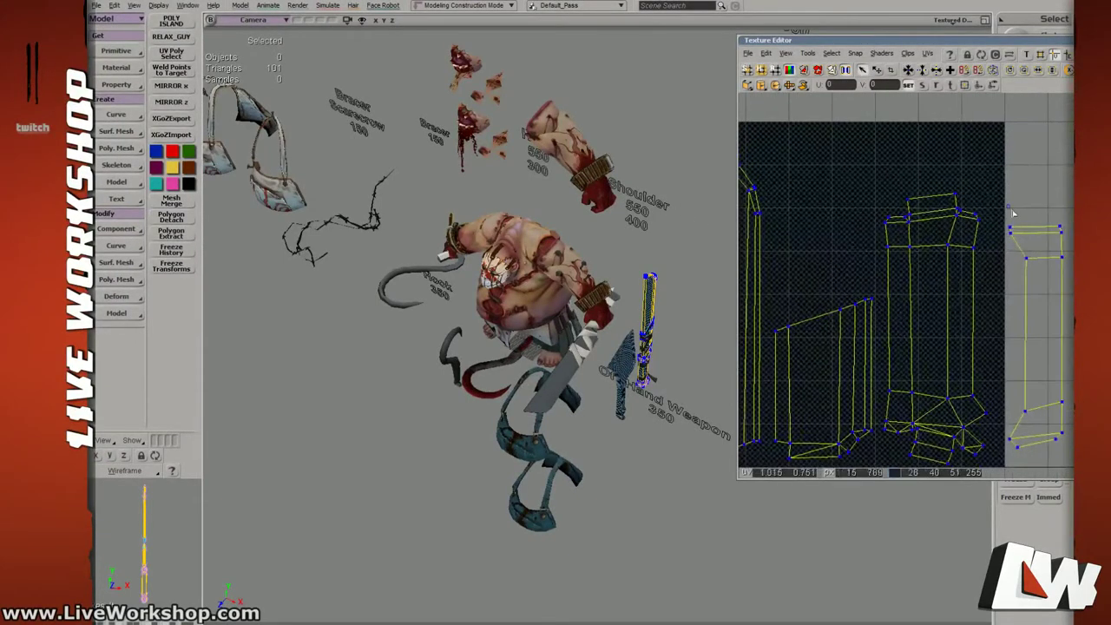
pyautogui.moveTo(1010, 208); pyautogui.dragTo(1068, 457)
pyautogui.press('v')
pyautogui.moveTo(1042, 335); pyautogui.dragTo(1052, 318)
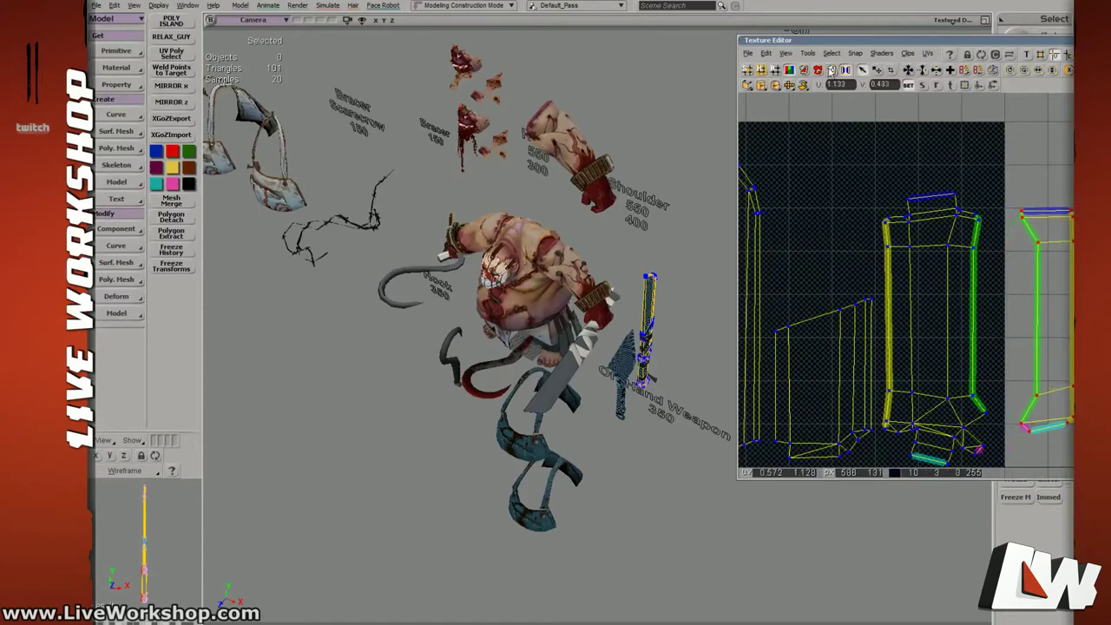
pyautogui.click(786, 53)
pyautogui.moveTo(807, 54)
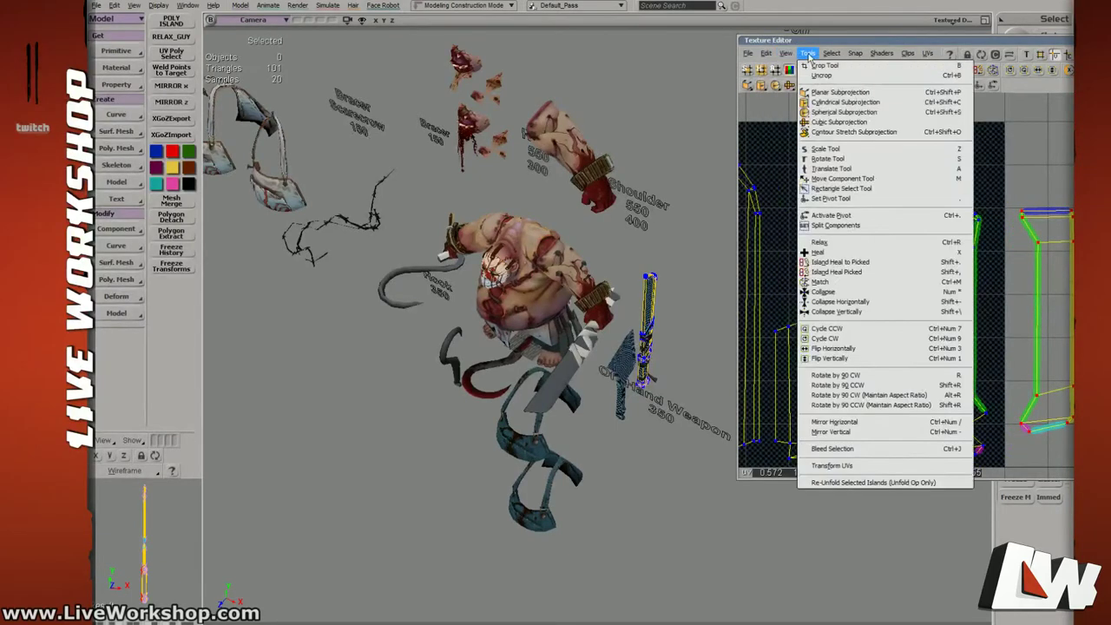
pyautogui.click(848, 422)
# Move the mirrored handle island across the texture square to U -0.62, V 0.609, on the same side as the spare blade islands.
pyautogui.press('z')
pyautogui.scroll(-3, 876, 412)
pyautogui.press('v')
pyautogui.moveTo(999, 299); pyautogui.dragTo(942, 287)
pyautogui.press('z')
pyautogui.scroll(-2, 884, 285)
pyautogui.scroll(-1, 883, 284)
pyautogui.press('v')
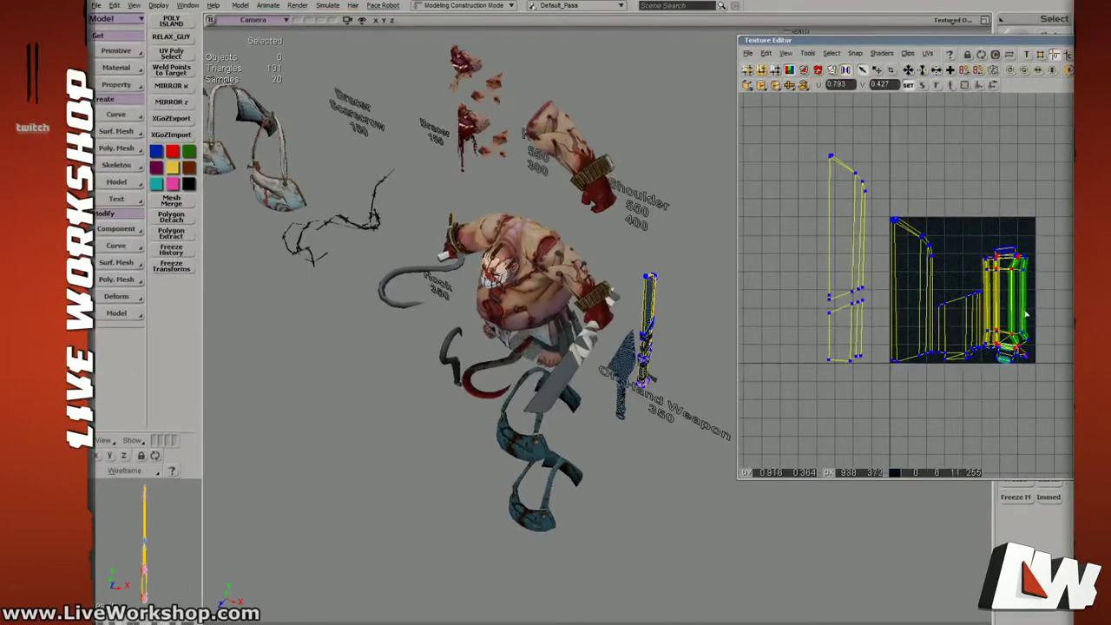
pyautogui.press('z')
pyautogui.scroll(-2, 1029, 312)
pyautogui.press('v')
pyautogui.moveTo(1027, 315); pyautogui.dragTo(839, 289)
pyautogui.press('z')
pyautogui.moveTo(862, 291); pyautogui.dragTo(823, 251, button='middle')
# Select the large blade face and the lower blade face in turn on the machete to locate their matching UV islands.
pyautogui.press('s')
pyautogui.moveTo(651, 302); pyautogui.dragTo(590, 310, button='right')
pyautogui.moveTo(590, 309); pyautogui.dragTo(640, 339, button='middle')
pyautogui.moveTo(640, 340); pyautogui.dragTo(538, 304, button='right')
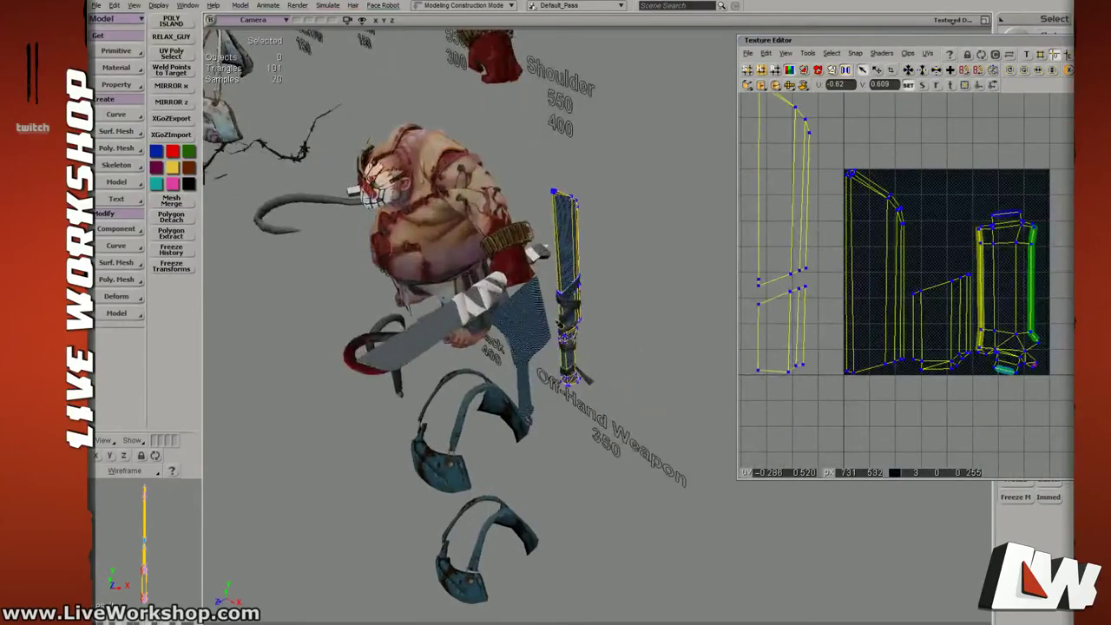
pyautogui.moveTo(567, 335); pyautogui.dragTo(536, 300, button='middle')
pyautogui.moveTo(536, 300); pyautogui.dragTo(587, 324, button='right')
pyautogui.press('space')
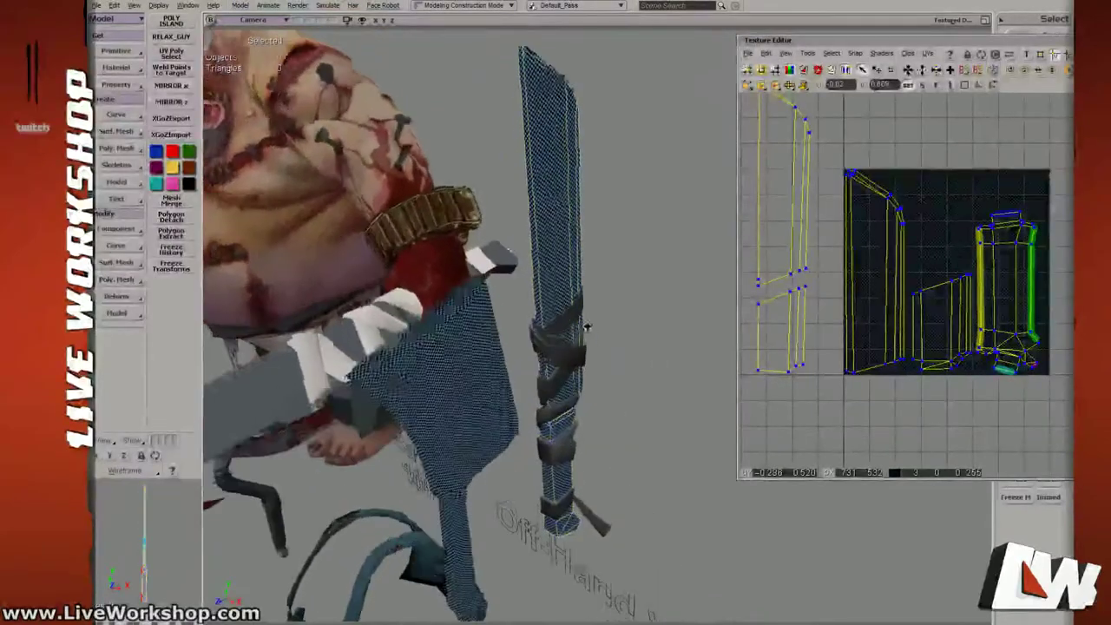
pyautogui.moveTo(587, 325); pyautogui.dragTo(577, 301, button='middle')
pyautogui.moveTo(577, 301); pyautogui.dragTo(591, 352, button='right')
pyautogui.press('u')
pyautogui.click(587, 321)
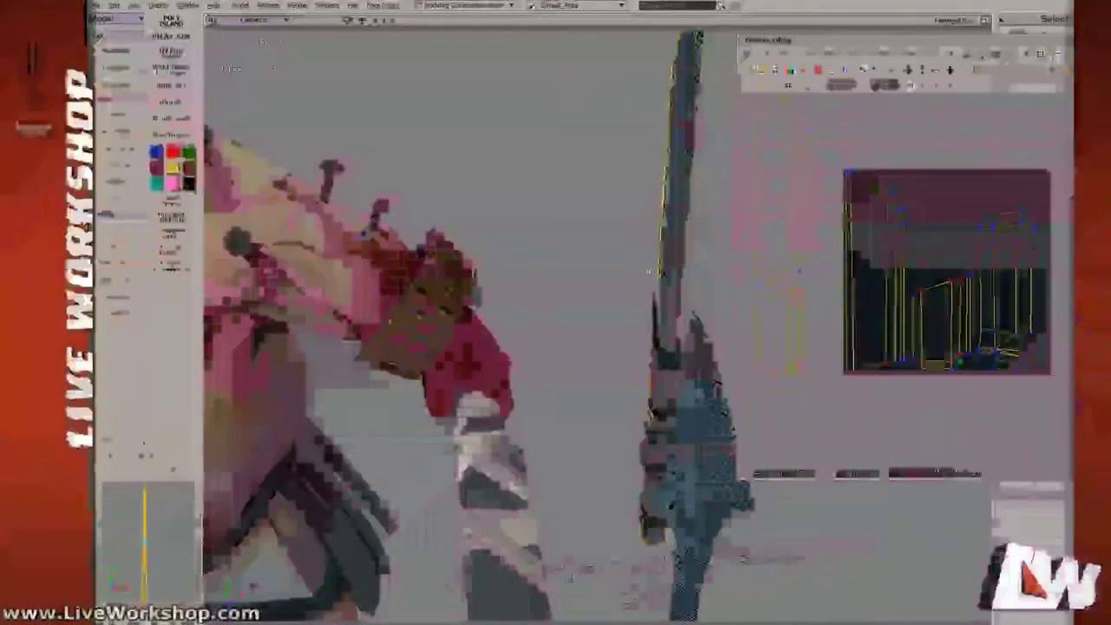
pyautogui.click(665, 304)
pyautogui.moveTo(665, 304)
pyautogui.mouseDown(button='right')
pyautogui.moveTo(638, 335)
pyautogui.moveTo(657, 323)
pyautogui.mouseUp(button='right')
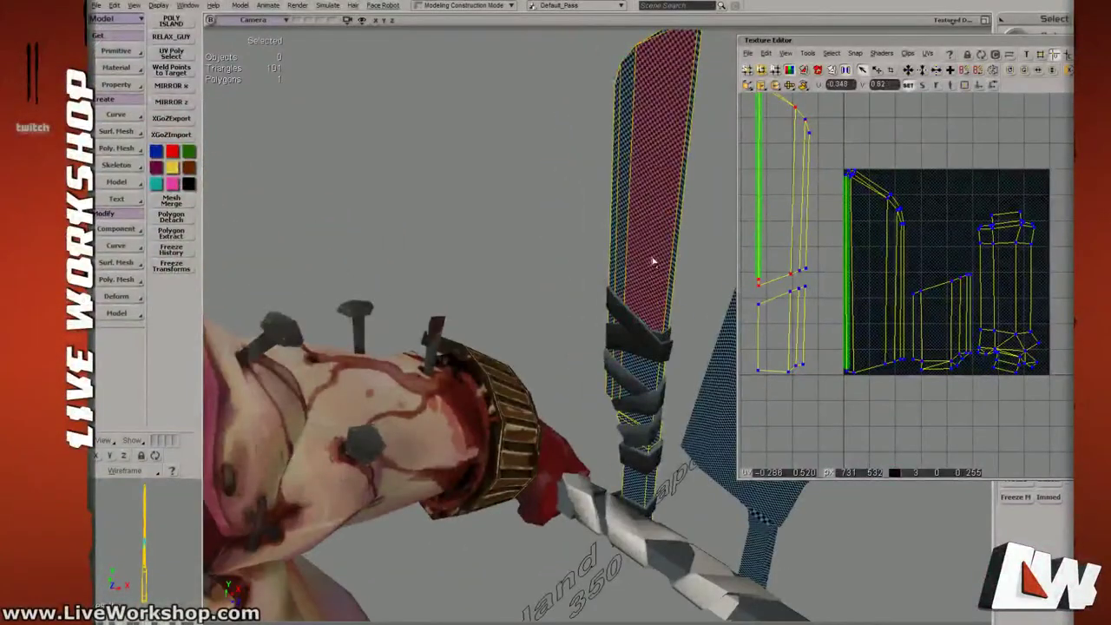
pyautogui.press('v')
pyautogui.press('u')
pyautogui.click(642, 361)
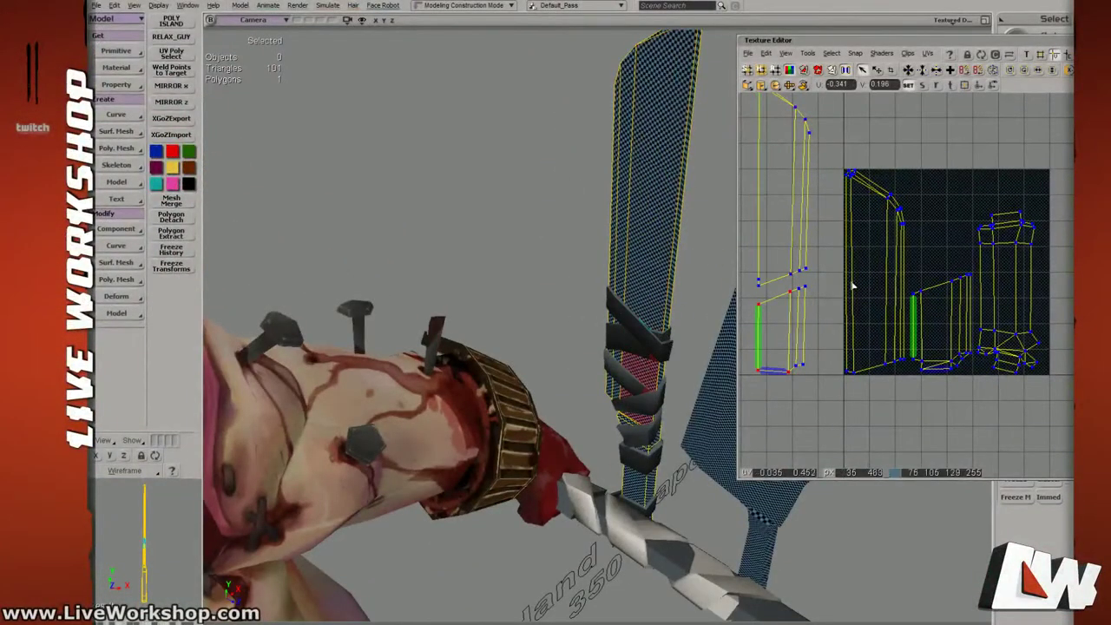
# Select the upper and lower blade faces together with their narrow edge faces and try to move them on the model.
pyautogui.click(649, 301)
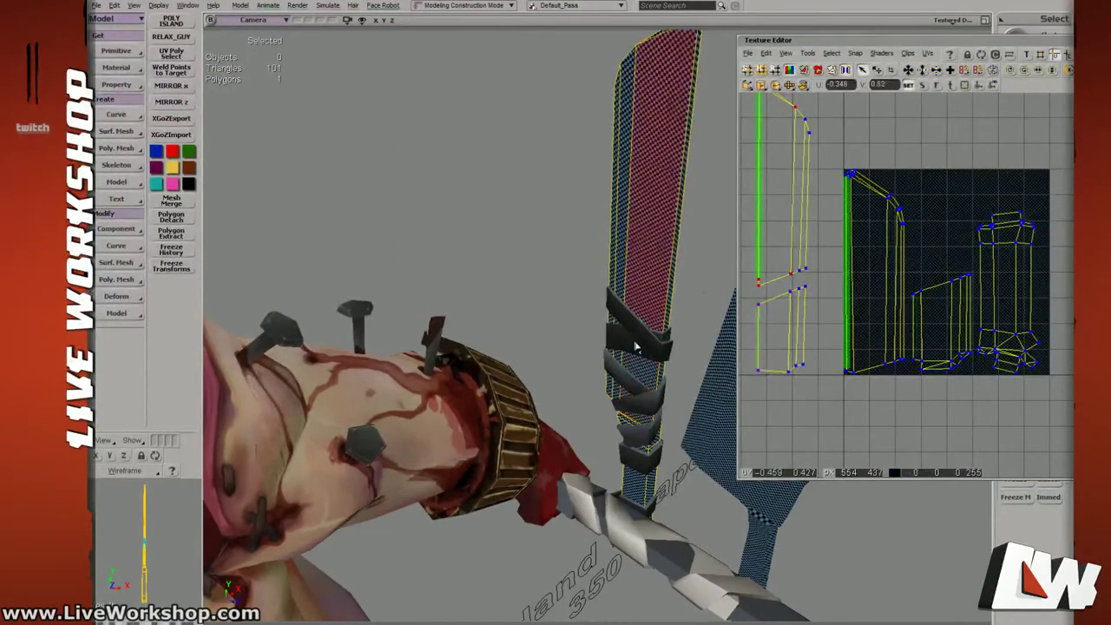
pyautogui.keyDown('shift'); pyautogui.click(636, 356); pyautogui.keyUp('shift')
pyautogui.click(702, 284)
pyautogui.moveTo(702, 278); pyautogui.dragTo(644, 259, button='right')
pyautogui.moveTo(644, 259); pyautogui.dragTo(621, 347)
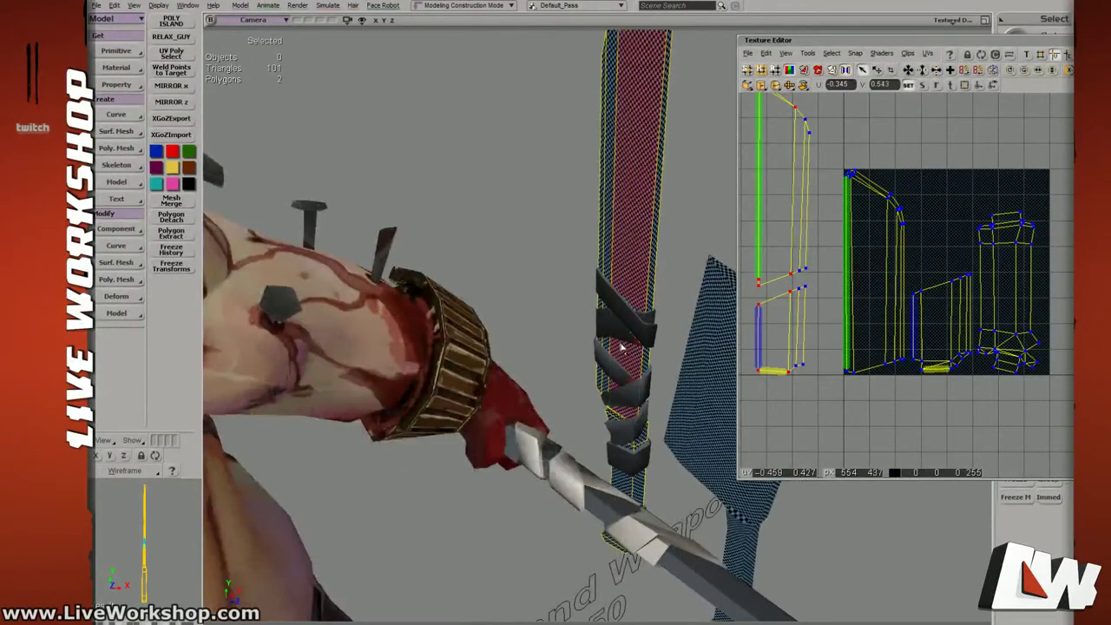
pyautogui.keyDown('shift'); pyautogui.moveTo(616, 240); pyautogui.dragTo(603, 240); pyautogui.keyUp('shift')
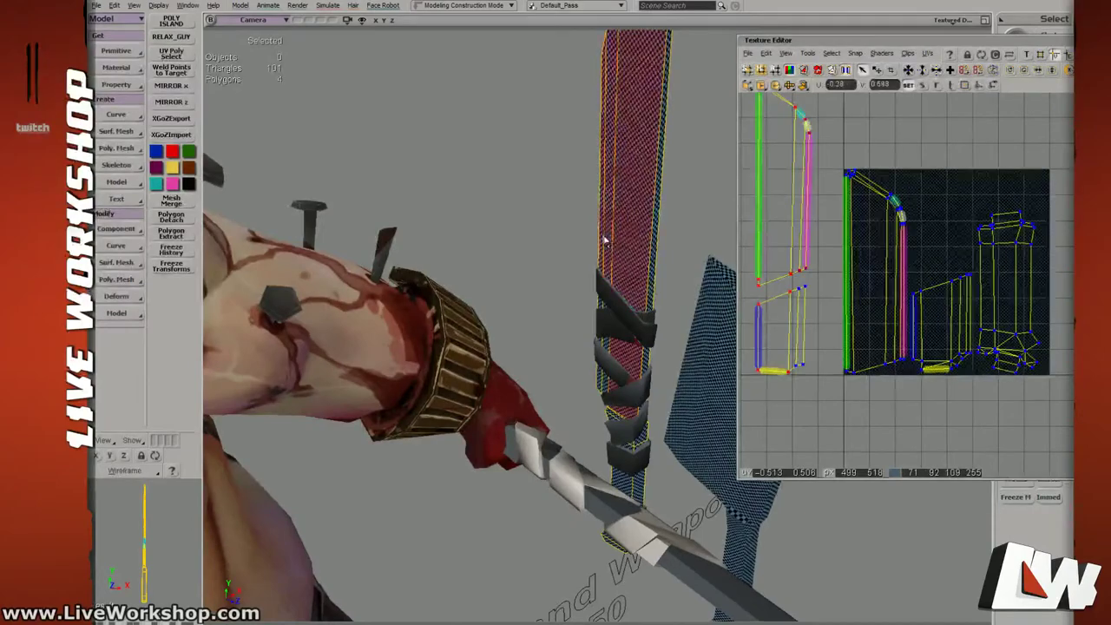
pyautogui.keyDown('shift'); pyautogui.moveTo(611, 340); pyautogui.dragTo(601, 342); pyautogui.keyUp('shift')
pyautogui.press('v')
pyautogui.moveTo(640, 262); pyautogui.dragTo(655, 258)
pyautogui.hotkey('ctrl', 'z')
# Try to shift the UVs of the selected blade faces slightly towards the texture square.
pyautogui.moveTo(652, 259); pyautogui.dragTo(618, 306, button='right')
pyautogui.press('v')
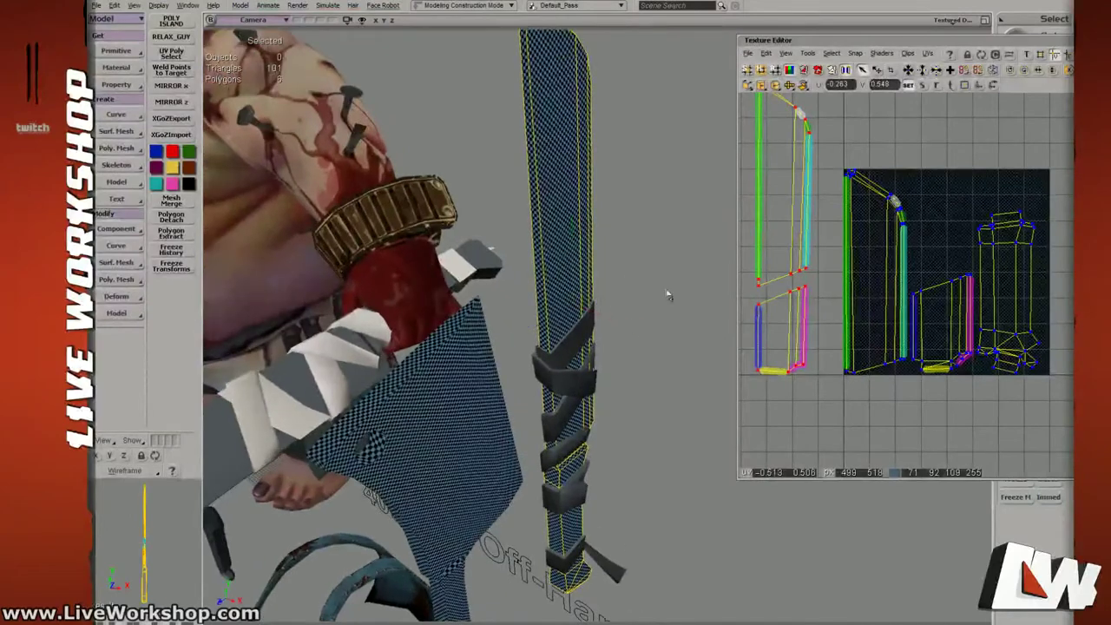
pyautogui.press('v')
pyautogui.moveTo(773, 273)
pyautogui.mouseDown()
pyautogui.moveTo(882, 289)
pyautogui.moveTo(791, 281)
pyautogui.mouseUp()
pyautogui.hotkey('ctrl', 'z')
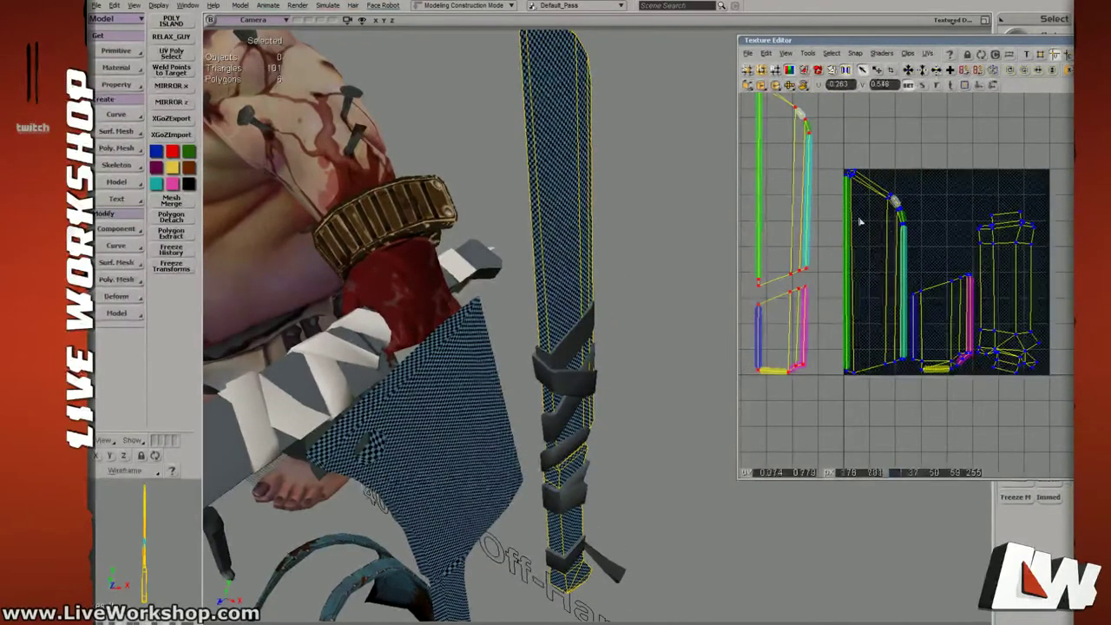
# Move the packed handle island away from the lower blade island to U 0.83, V 0.347, and select the lower blade island's points.
pyautogui.moveTo(860, 222); pyautogui.dragTo(846, 253, button='middle')
pyautogui.press('t')
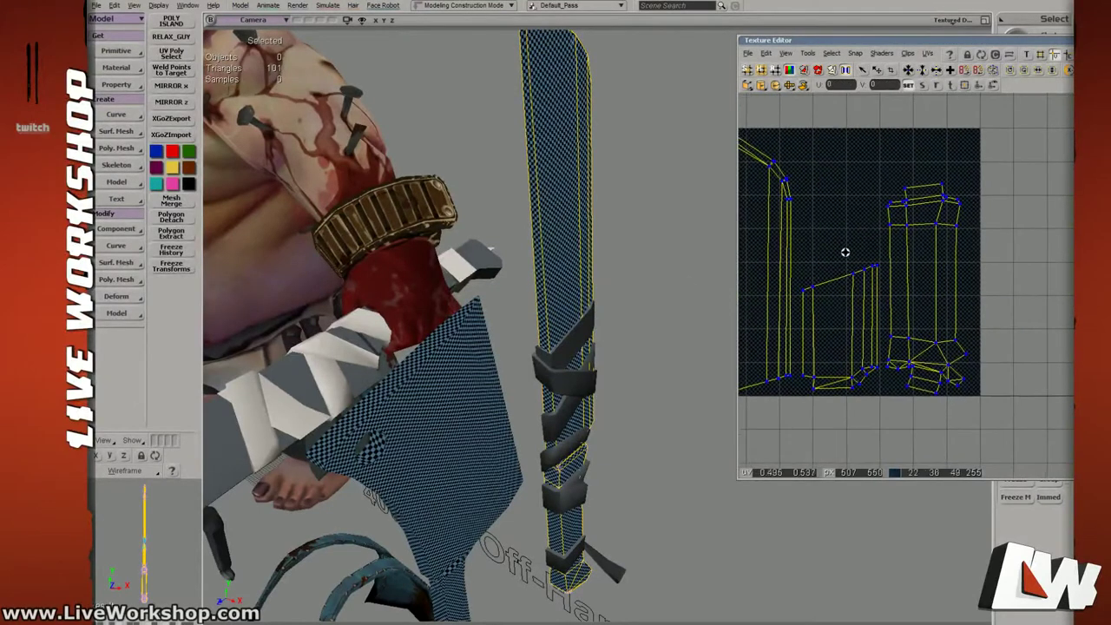
pyautogui.moveTo(895, 179); pyautogui.dragTo(914, 193)
pyautogui.moveTo(903, 257); pyautogui.dragTo(949, 255, button='middle')
pyautogui.press('v')
pyautogui.moveTo(969, 283); pyautogui.dragTo(979, 283)
pyautogui.press('space')
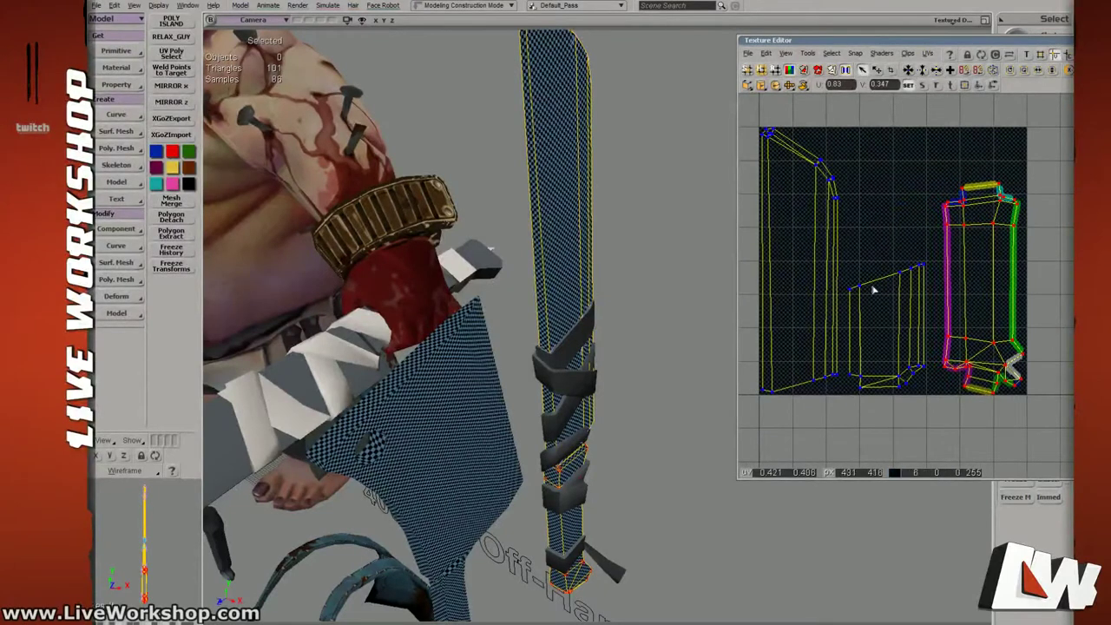
pyautogui.moveTo(808, 150); pyautogui.dragTo(933, 302)
# Select the cloth wraps together with the machete and isolate both objects in the camera view.
pyautogui.press('space')
pyautogui.moveTo(665, 315); pyautogui.dragTo(628, 285, button='middle')
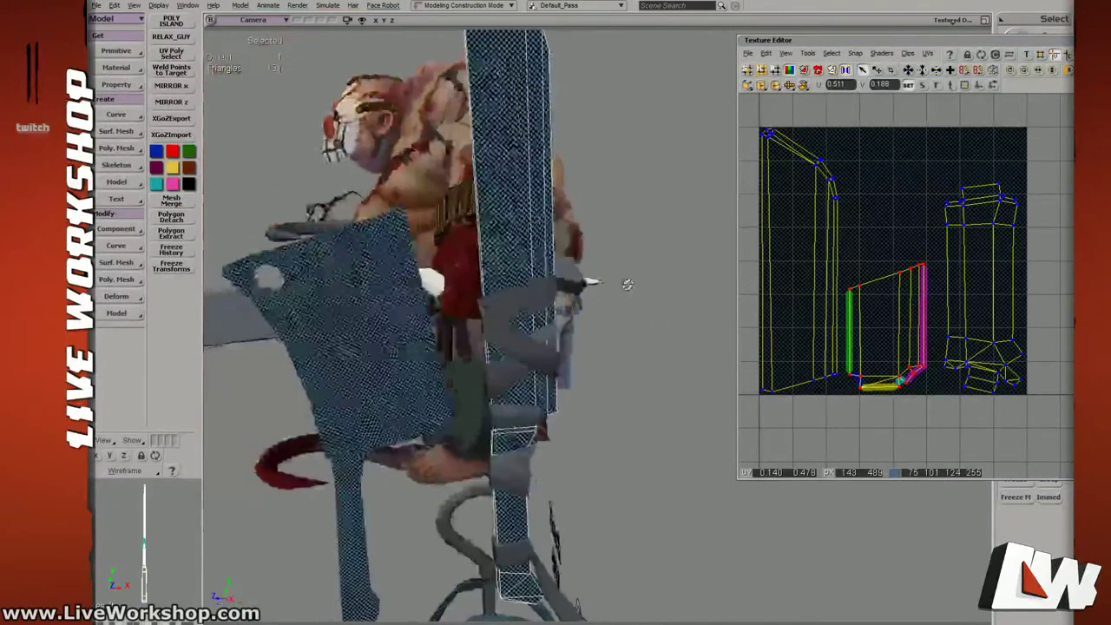
pyautogui.keyDown('shift'); pyautogui.click(509, 308); pyautogui.keyUp('shift')
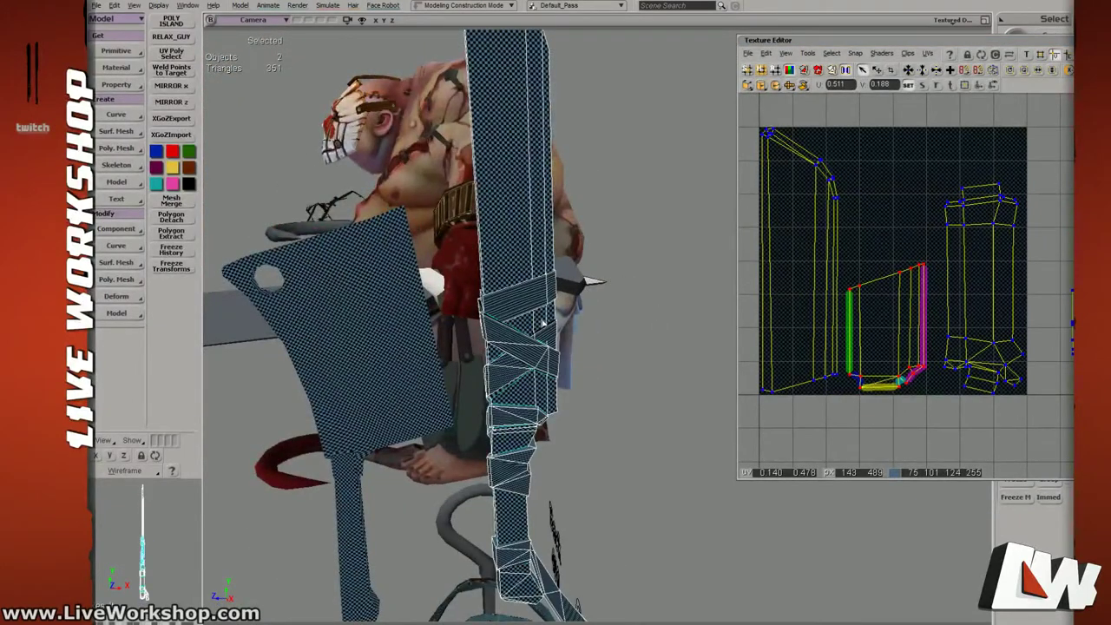
pyautogui.hotkey('shift', 'i')
# Clear the object selection and reposition and enlarge the texture editor window beside the isolated machete.
pyautogui.moveTo(1007, 40); pyautogui.dragTo(1019, 29)
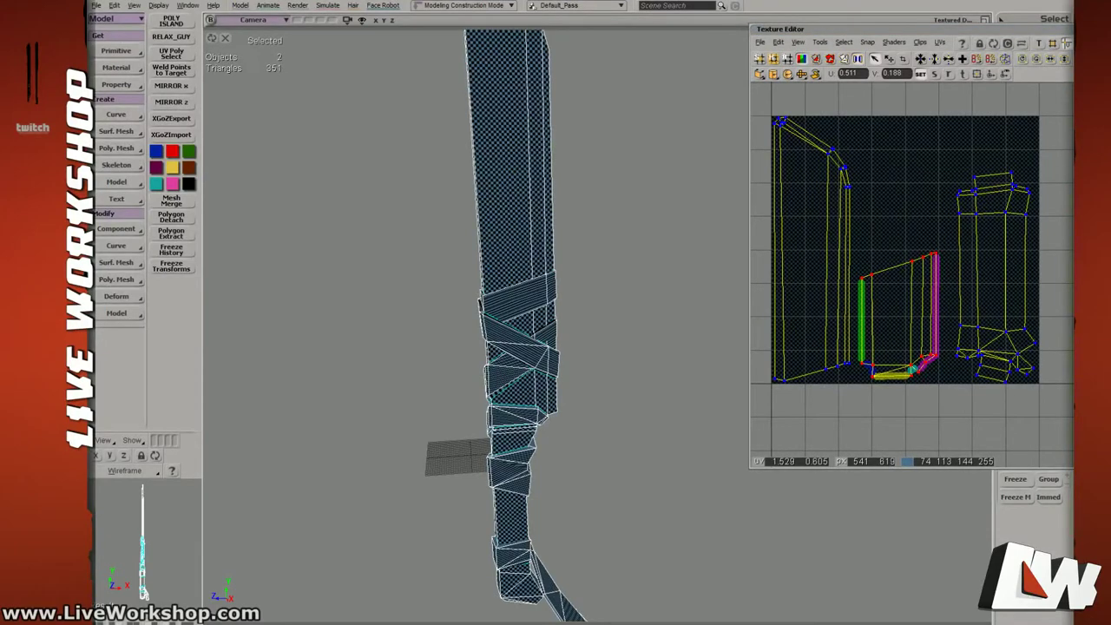
pyautogui.click(597, 245)
pyautogui.moveTo(969, 291); pyautogui.dragTo(955, 295)
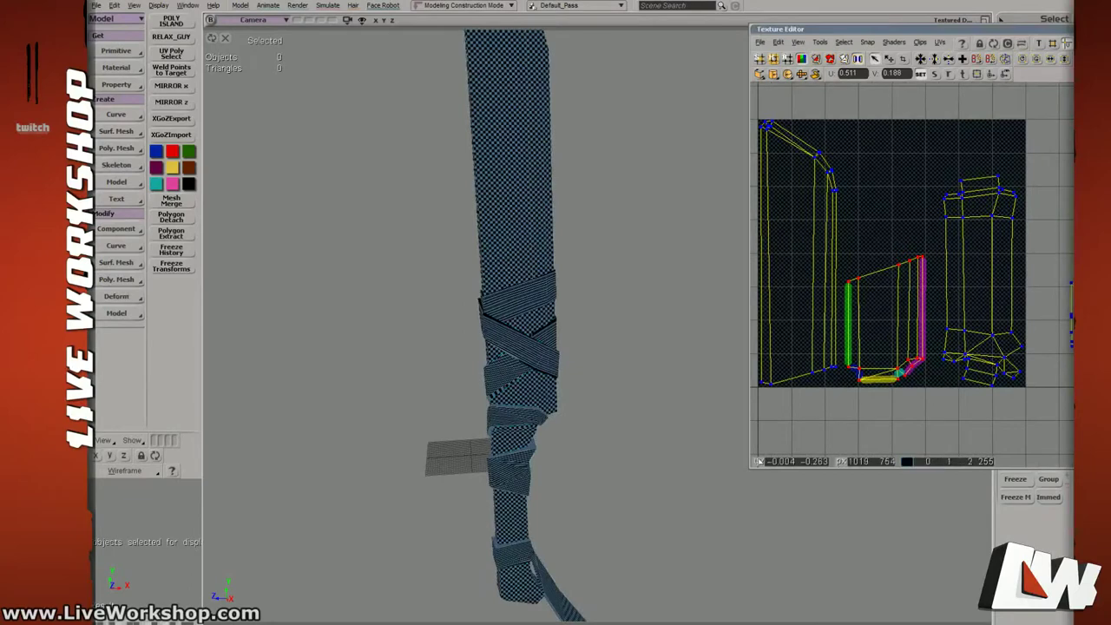
pyautogui.moveTo(750, 470); pyautogui.dragTo(715, 507)
# Inspect the checker pattern on the isolated machete and its wraps from several angles and distances for even texture density.
pyautogui.moveTo(512, 327); pyautogui.dragTo(454, 325, button='middle')
pyautogui.moveTo(454, 325); pyautogui.dragTo(463, 357)
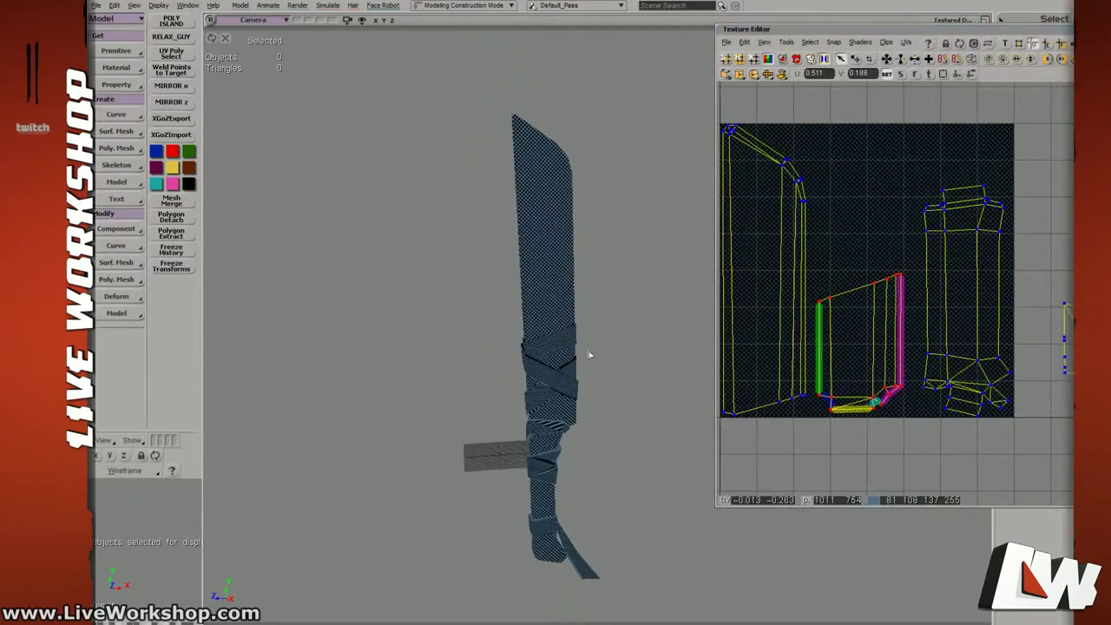
pyautogui.moveTo(588, 351); pyautogui.dragTo(576, 329, button='right')
pyautogui.moveTo(575, 329); pyautogui.dragTo(621, 342, button='middle')
pyautogui.moveTo(621, 342); pyautogui.dragTo(561, 334, button='right')
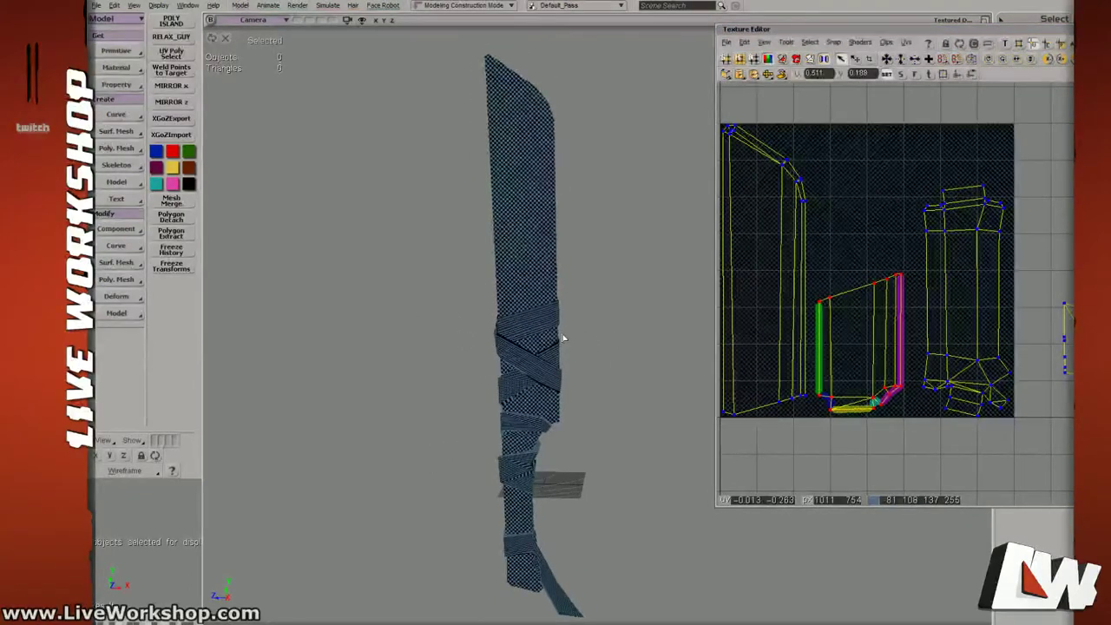
pyautogui.moveTo(607, 344); pyautogui.dragTo(605, 324, button='right')
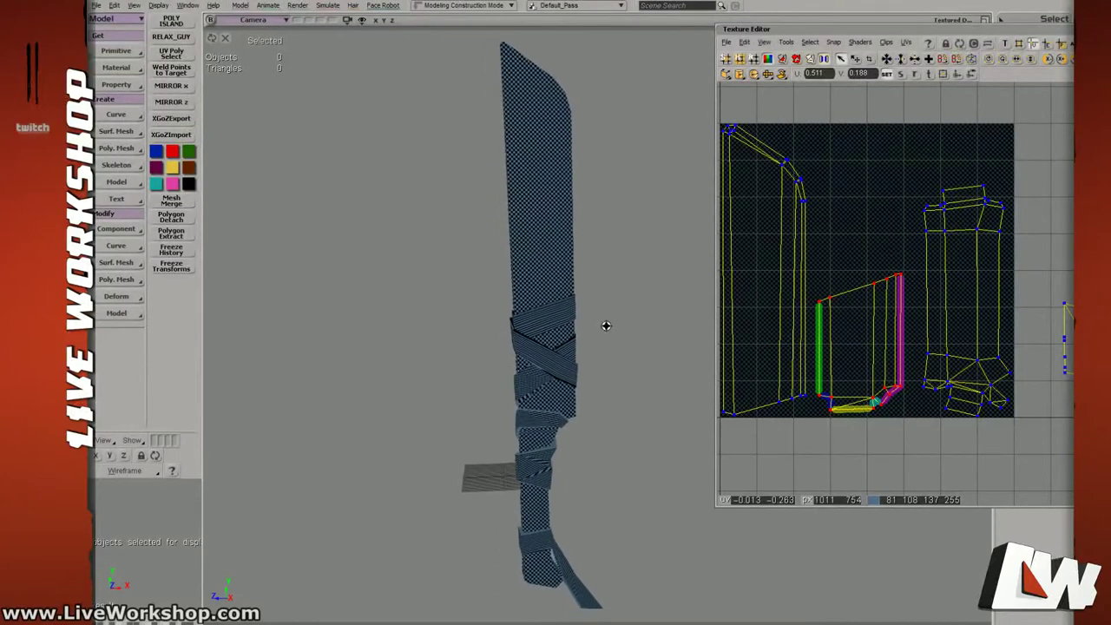
pyautogui.moveTo(605, 324); pyautogui.dragTo(558, 327, button='middle')
pyautogui.moveTo(558, 327); pyautogui.dragTo(563, 330, button='right')
pyautogui.moveTo(564, 330); pyautogui.dragTo(597, 344, button='middle')
pyautogui.moveTo(597, 344); pyautogui.dragTo(567, 346, button='right')
pyautogui.moveTo(567, 345)
pyautogui.mouseDown()
pyautogui.moveTo(580, 335)
pyautogui.moveTo(562, 330)
pyautogui.mouseUp()
pyautogui.moveTo(563, 330); pyautogui.dragTo(600, 337, button='middle')
pyautogui.moveTo(601, 336); pyautogui.dragTo(624, 337)
pyautogui.moveTo(624, 337); pyautogui.dragTo(647, 338, button='middle')
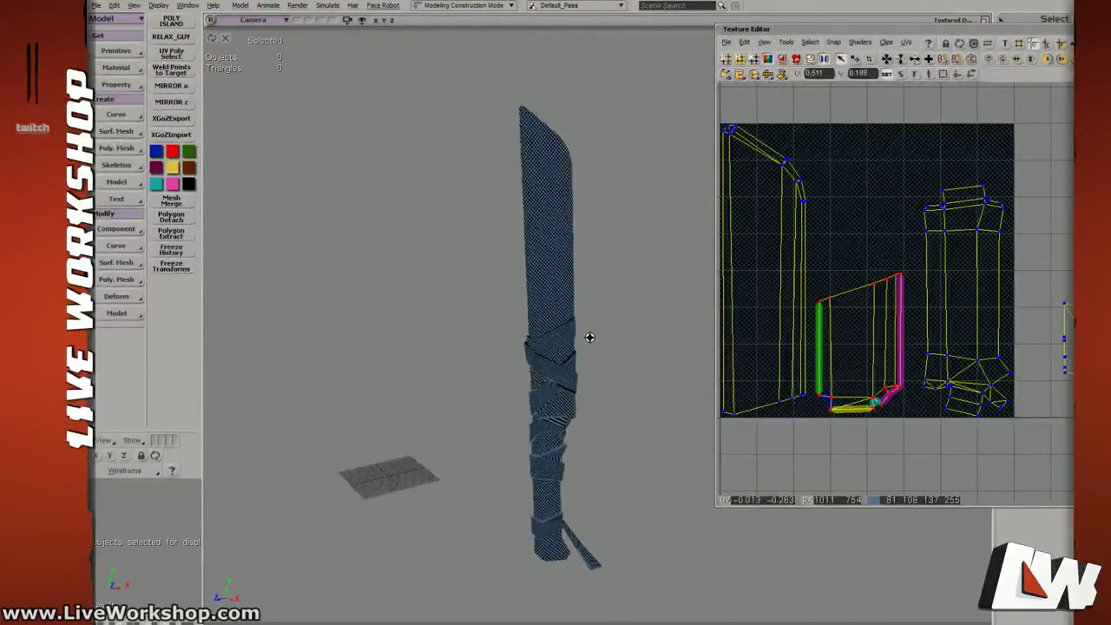
pyautogui.moveTo(648, 337); pyautogui.dragTo(619, 335)
pyautogui.moveTo(619, 335); pyautogui.dragTo(566, 337, button='right')
pyautogui.moveTo(566, 337); pyautogui.dragTo(599, 365)
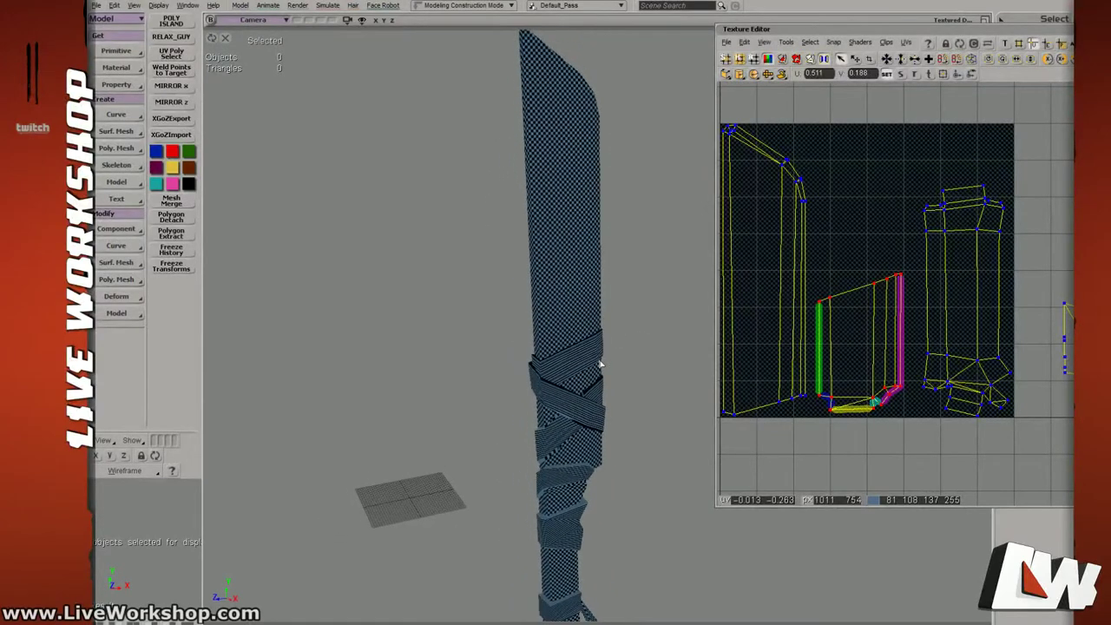
pyautogui.moveTo(615, 334)
pyautogui.mouseDown(button='right')
pyautogui.moveTo(606, 318)
pyautogui.moveTo(624, 322)
pyautogui.mouseUp(button='right')
pyautogui.moveTo(624, 322); pyautogui.dragTo(606, 328)
pyautogui.moveTo(606, 328); pyautogui.dragTo(608, 352, button='right')
pyautogui.moveTo(603, 342); pyautogui.dragTo(632, 300)
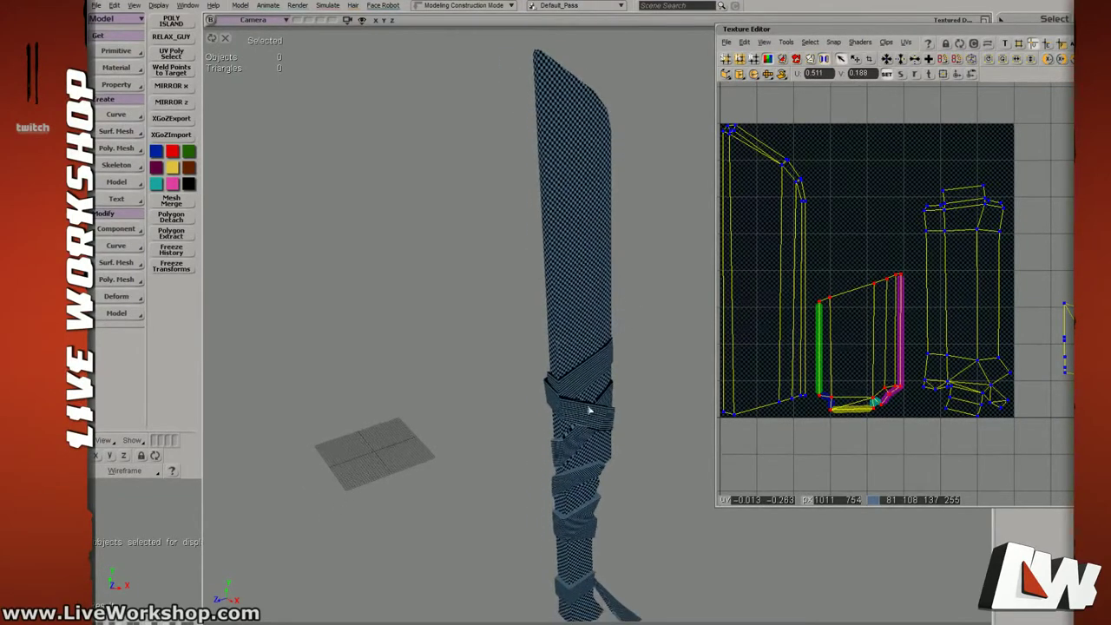
# Select the machete and wraps and examine their wireframe and checker pattern from the opposite side and up close.
pyautogui.click(591, 395)
pyautogui.moveTo(597, 386); pyautogui.dragTo(620, 368, button='right')
pyautogui.moveTo(619, 368); pyautogui.dragTo(561, 365)
pyautogui.moveTo(560, 364); pyautogui.dragTo(537, 340, button='middle')
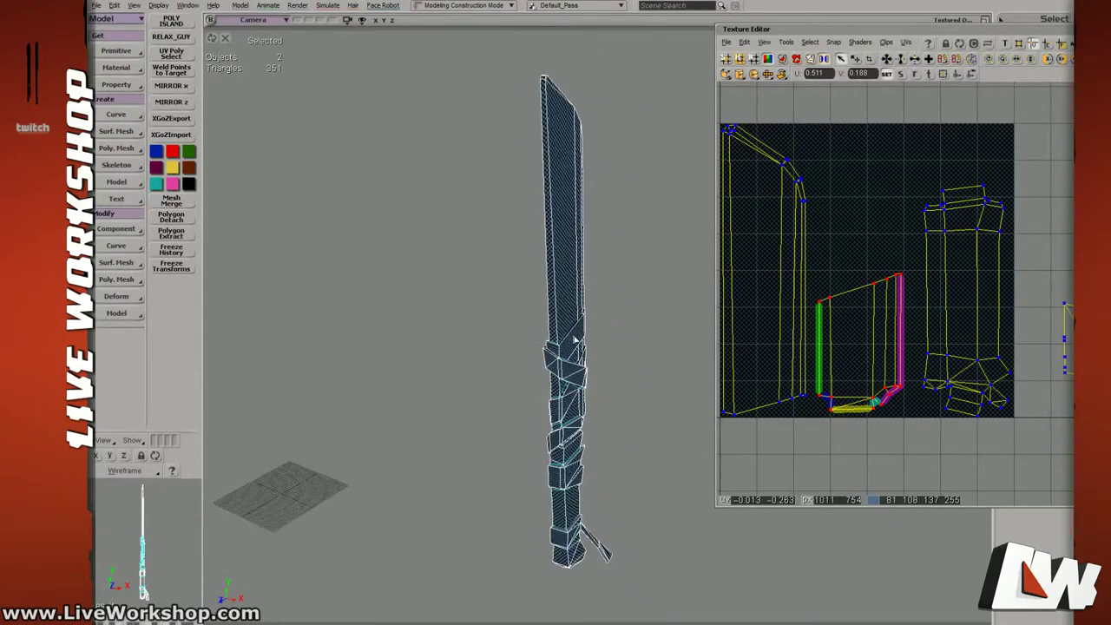
pyautogui.moveTo(574, 339)
pyautogui.mouseDown()
pyautogui.moveTo(606, 343)
pyautogui.moveTo(578, 341)
pyautogui.mouseUp()
pyautogui.moveTo(578, 341); pyautogui.dragTo(620, 342, button='right')
pyautogui.moveTo(620, 342); pyautogui.dragTo(584, 341)
pyautogui.moveTo(584, 340); pyautogui.dragTo(672, 339, button='middle')
pyautogui.moveTo(671, 340); pyautogui.dragTo(651, 341)
pyautogui.moveTo(651, 341); pyautogui.dragTo(580, 338, button='right')
pyautogui.moveTo(580, 339); pyautogui.dragTo(640, 330, button='middle')
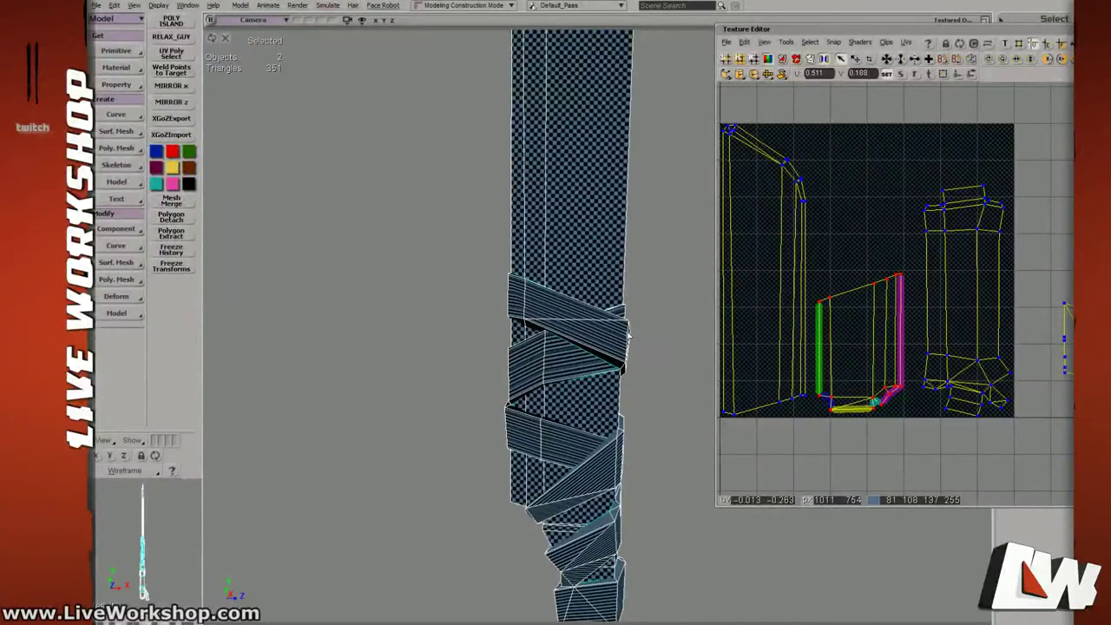
# Inspect the machete's checker pattern from the opposite side, deselect it, and select only the cloth wraps.
pyautogui.moveTo(629, 335); pyautogui.dragTo(528, 342, button='right')
pyautogui.moveTo(640, 335); pyautogui.dragTo(583, 362)
pyautogui.moveTo(582, 362); pyautogui.dragTo(625, 364, button='right')
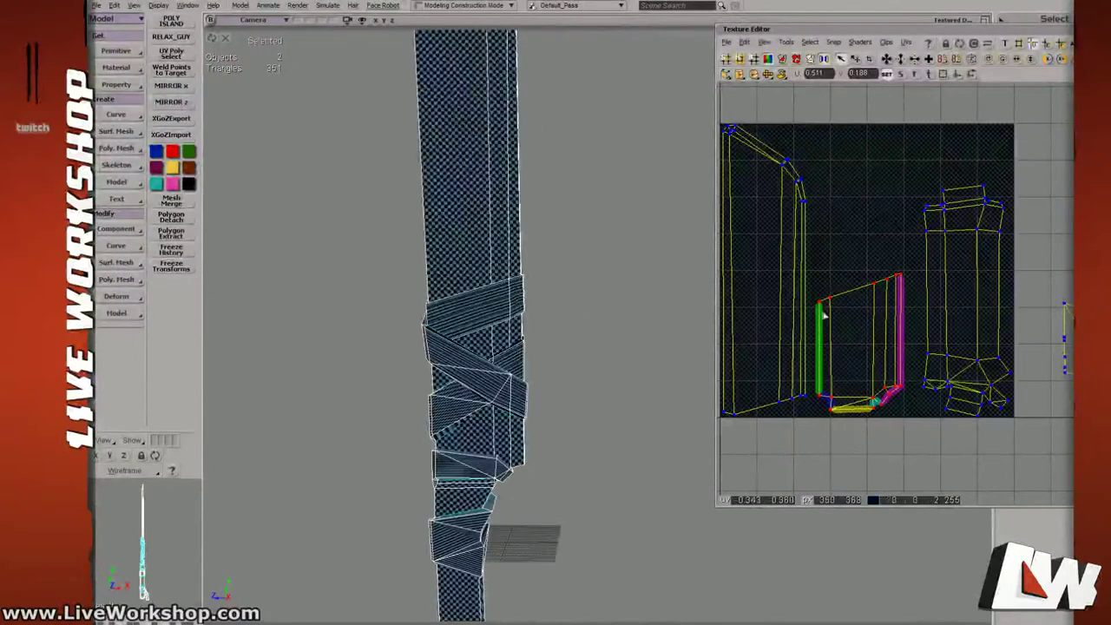
pyautogui.click(966, 248)
pyautogui.click(503, 309)
pyautogui.click(501, 301)
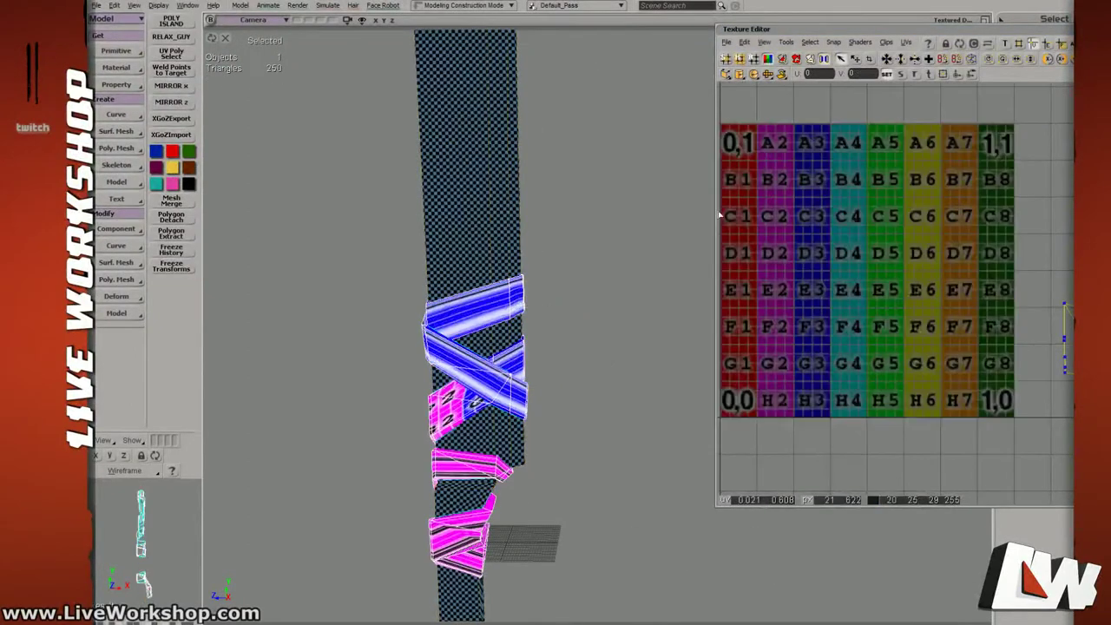
# Close the texture editor, clear the object selection and save the scene.
pyautogui.hotkey('alt', '7')
pyautogui.click(657, 267)
pyautogui.hotkey('ctrl', 's')
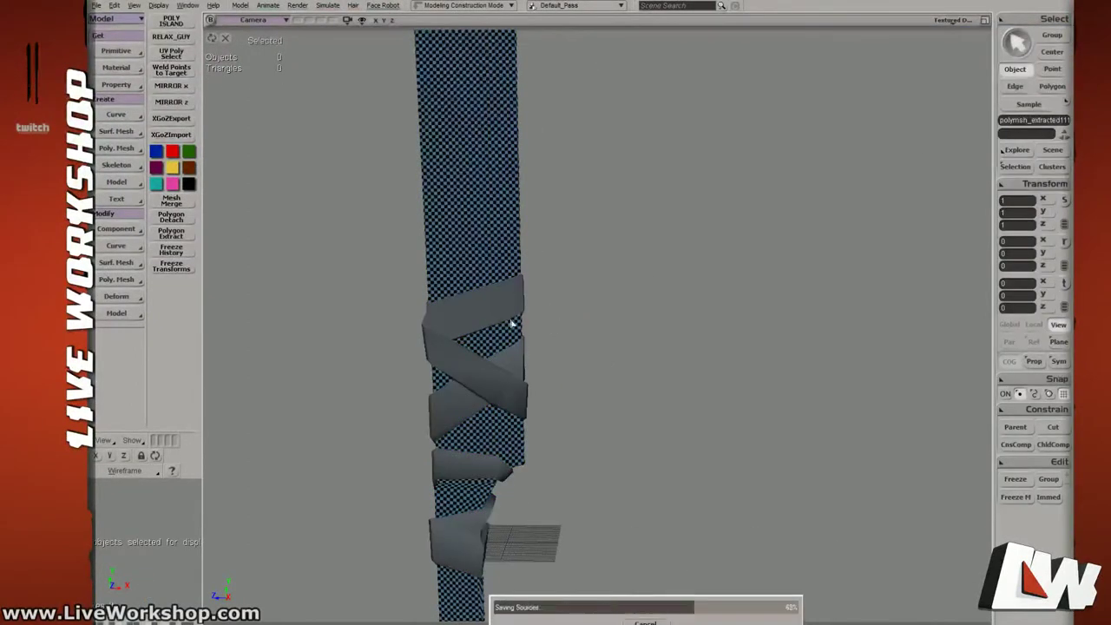
# Select the cloth wraps and examine their wireframe up close along the lower part of the machete.
pyautogui.click(499, 315)
pyautogui.moveTo(499, 315); pyautogui.dragTo(622, 321, button='right')
pyautogui.moveTo(623, 321); pyautogui.dragTo(615, 289)
pyautogui.moveTo(616, 290); pyautogui.dragTo(567, 355, button='right')
pyautogui.moveTo(568, 355); pyautogui.dragTo(626, 355, button='middle')
pyautogui.moveTo(626, 355); pyautogui.dragTo(640, 311, button='right')
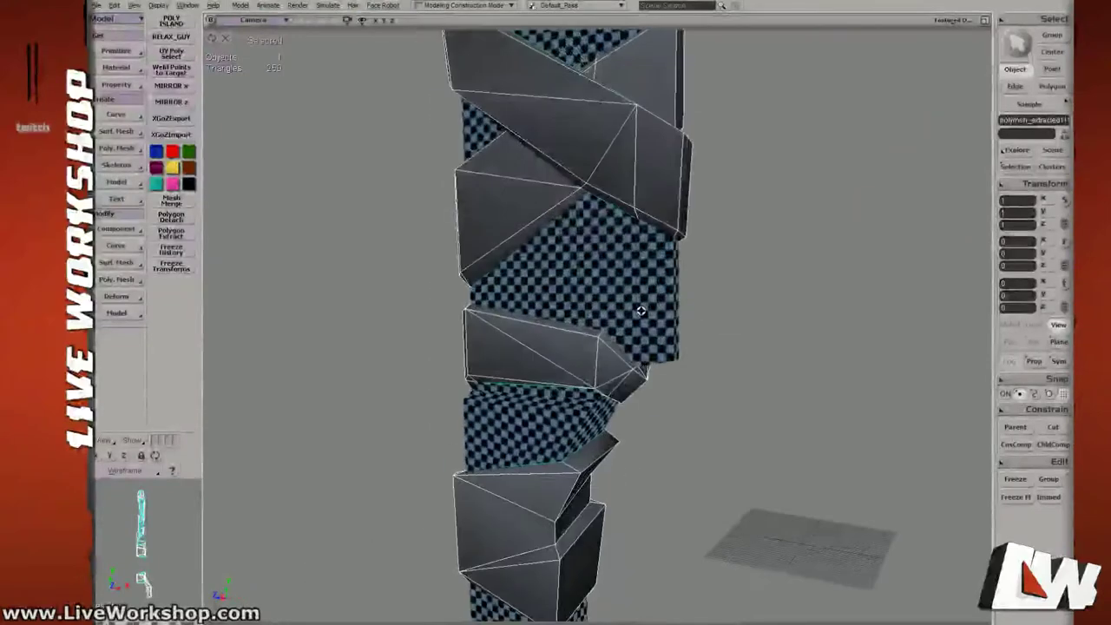
pyautogui.moveTo(641, 310); pyautogui.dragTo(604, 310, button='middle')
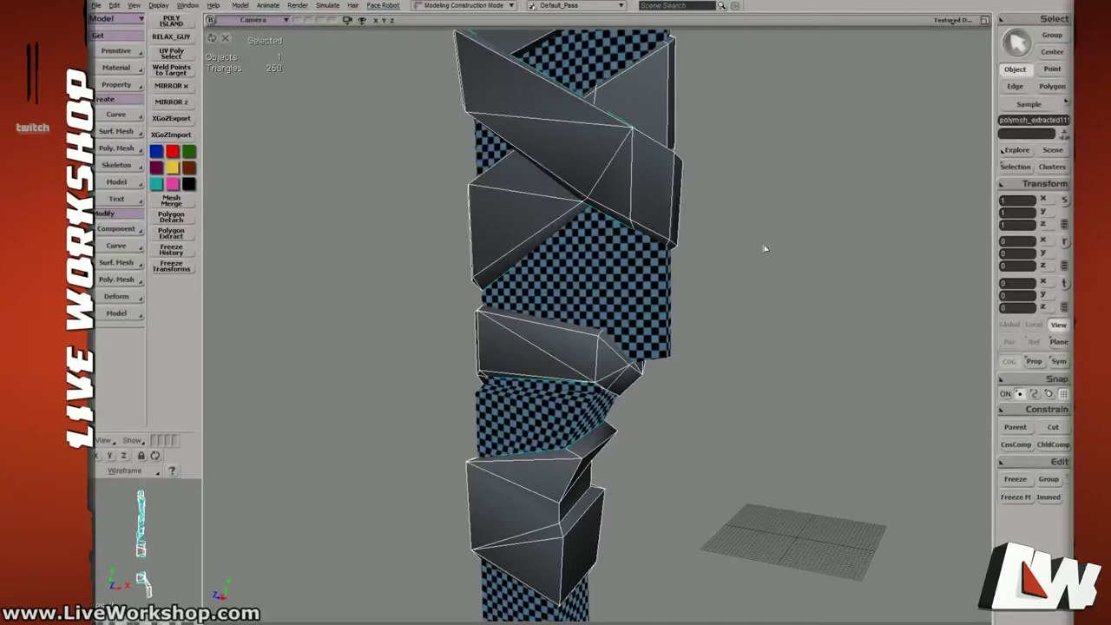
# Delete the diagonal edge on the broad face of the wraps' uppermost band.
pyautogui.click(766, 298)
pyautogui.moveTo(766, 300); pyautogui.dragTo(674, 304, button='right')
pyautogui.click(669, 321)
pyautogui.moveTo(803, 282); pyautogui.dragTo(626, 306, button='middle')
pyautogui.moveTo(627, 306); pyautogui.dragTo(561, 295, button='right')
pyautogui.press('i')
pyautogui.click(599, 300)
pyautogui.press('Delete')
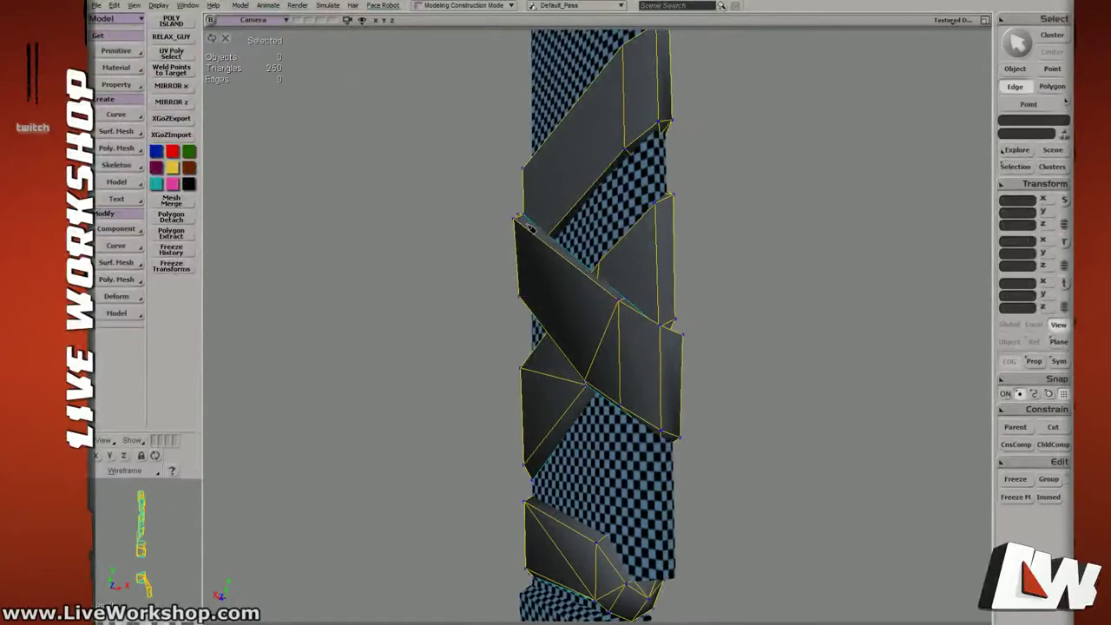
# Add a new diagonal edge across the broad face of the uppermost wrap band, between its opposite corner points.
pyautogui.moveTo(540, 308); pyautogui.dragTo(486, 280, button='middle')
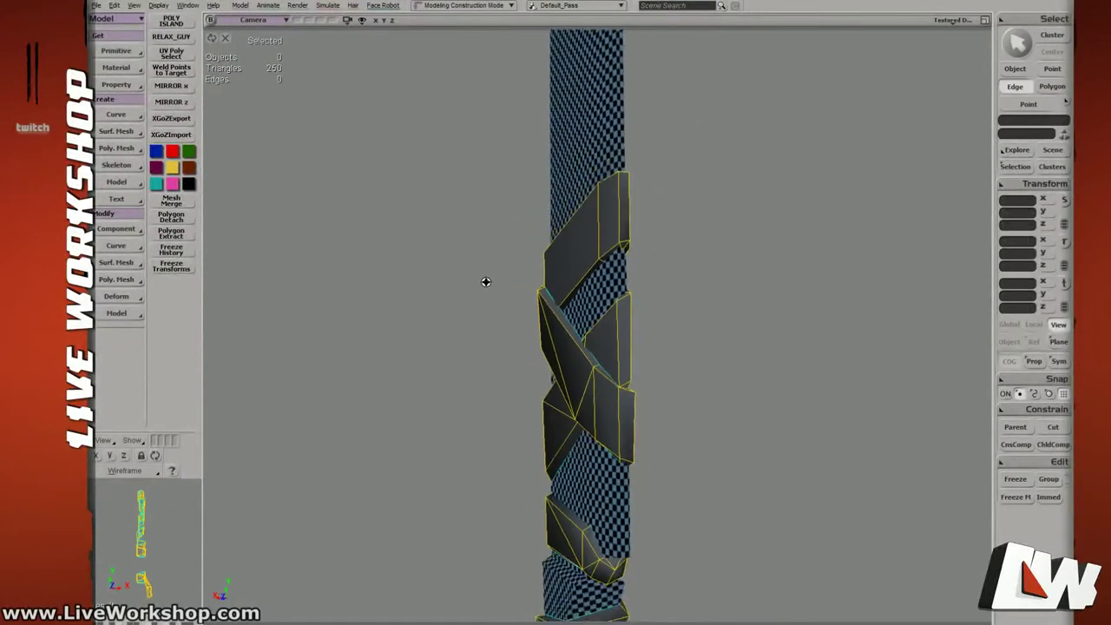
pyautogui.moveTo(486, 280); pyautogui.dragTo(602, 275, button='right')
pyautogui.press('space')
pyautogui.moveTo(602, 275); pyautogui.dragTo(679, 318, button='middle')
pyautogui.moveTo(679, 319); pyautogui.dragTo(569, 304, button='right')
pyautogui.press('\\')
pyautogui.click(653, 339)
pyautogui.click(652, 239)
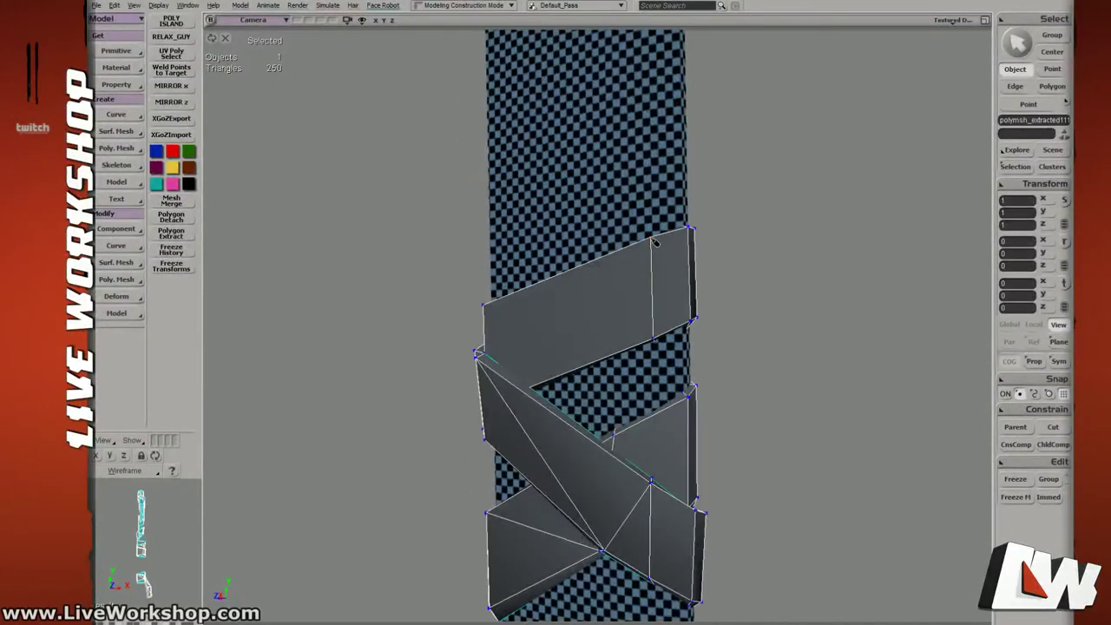
pyautogui.moveTo(626, 265); pyautogui.dragTo(538, 303, button='right')
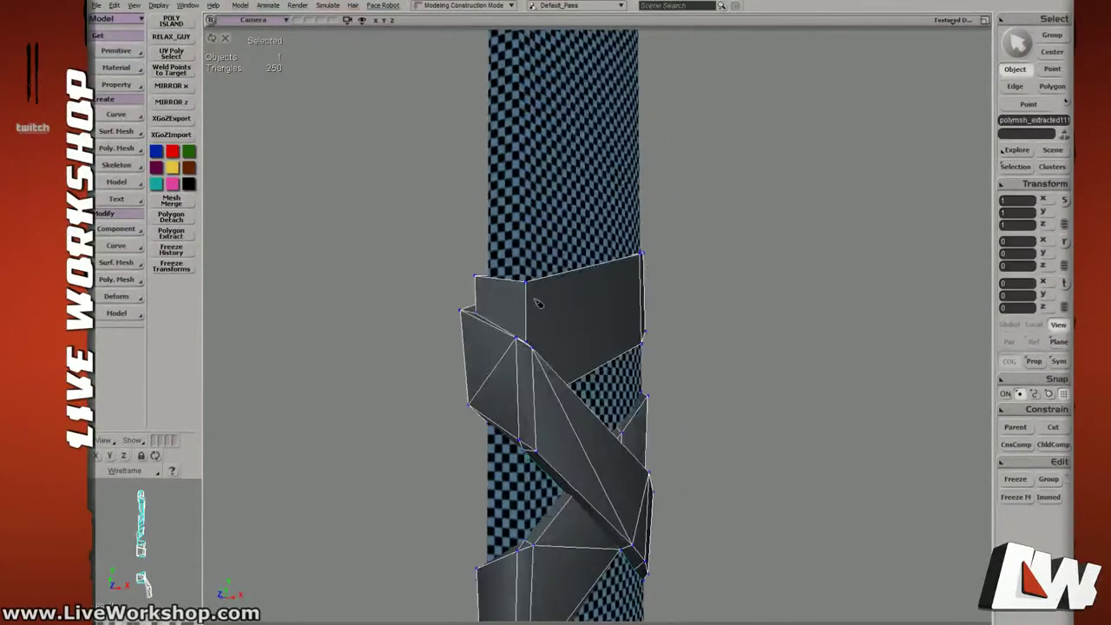
pyautogui.moveTo(630, 310); pyautogui.dragTo(655, 312, button='middle')
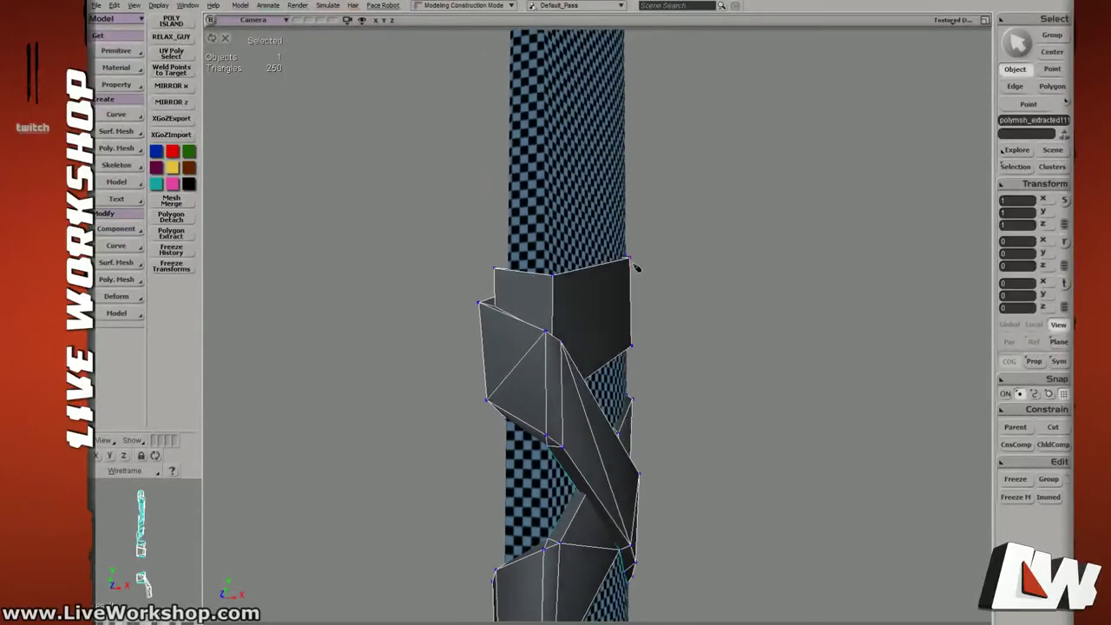
pyautogui.moveTo(632, 263); pyautogui.dragTo(545, 306, button='right')
pyautogui.press('4')
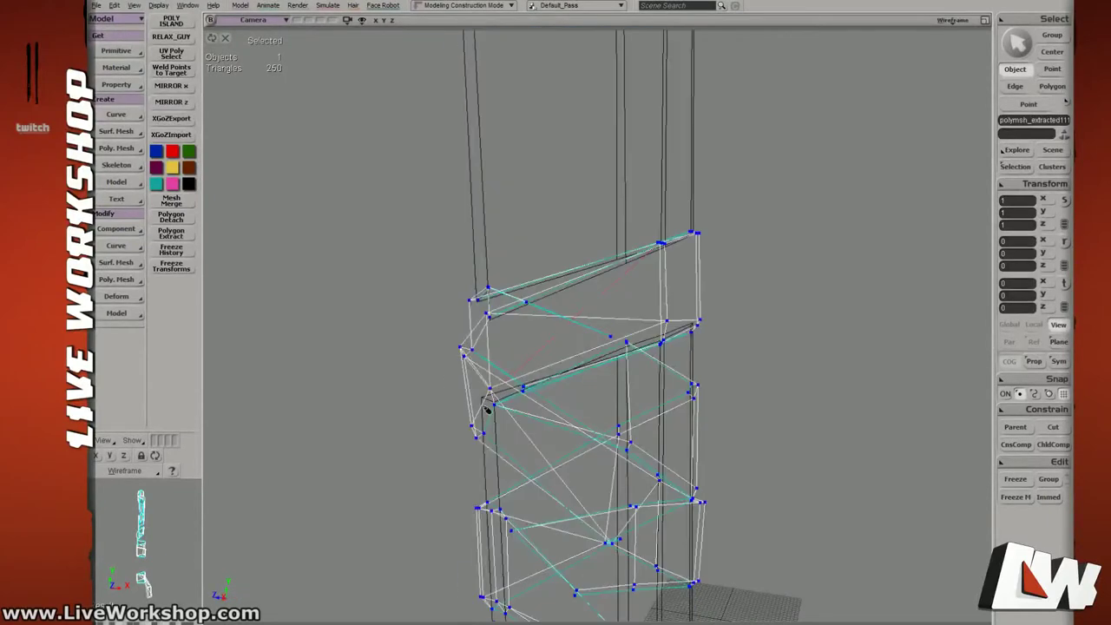
pyautogui.moveTo(487, 410); pyautogui.dragTo(535, 374, button='right')
pyautogui.press('6')
pyautogui.moveTo(570, 328); pyautogui.dragTo(510, 318, button='right')
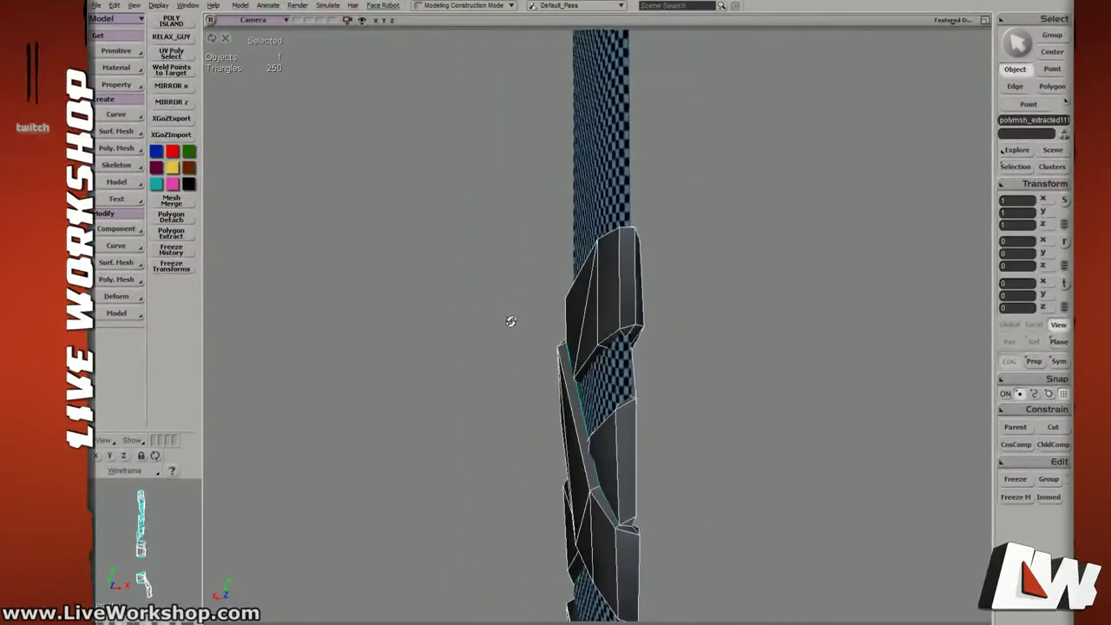
# Examine the edge flow of the crossing wrap bands on both sides in wireframe and textured shading.
pyautogui.moveTo(501, 373); pyautogui.dragTo(607, 362, button='right')
pyautogui.press('4')
pyautogui.moveTo(624, 329); pyautogui.dragTo(564, 333, button='right')
pyautogui.moveTo(564, 333); pyautogui.dragTo(644, 308)
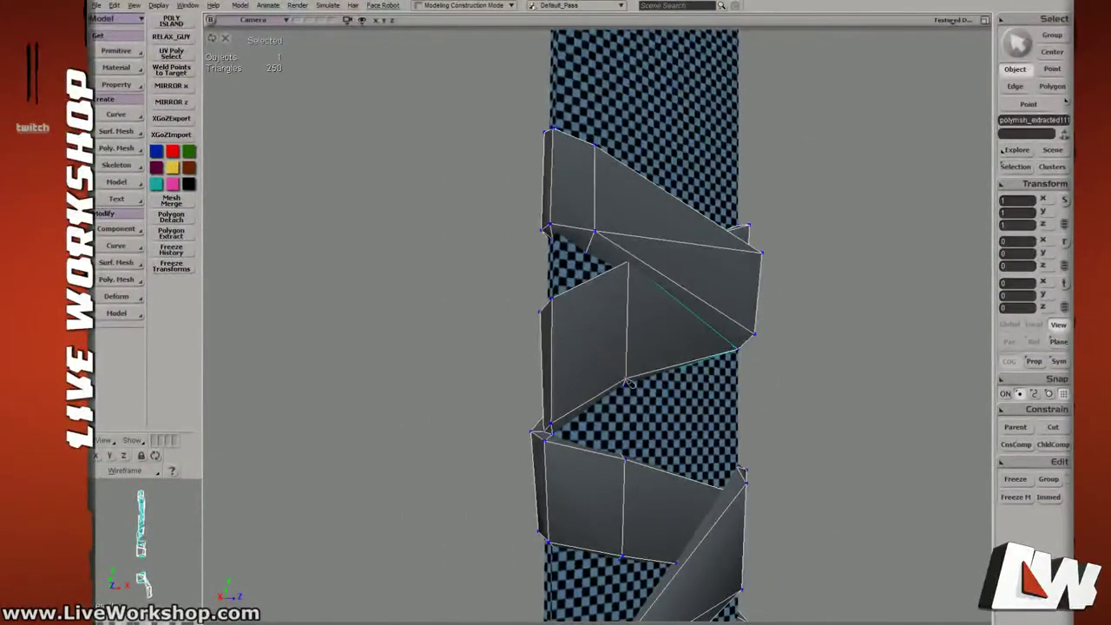
pyautogui.moveTo(630, 383); pyautogui.dragTo(635, 355, button='right')
pyautogui.moveTo(635, 355); pyautogui.dragTo(678, 358, button='middle')
pyautogui.press('m')
pyautogui.press('4')
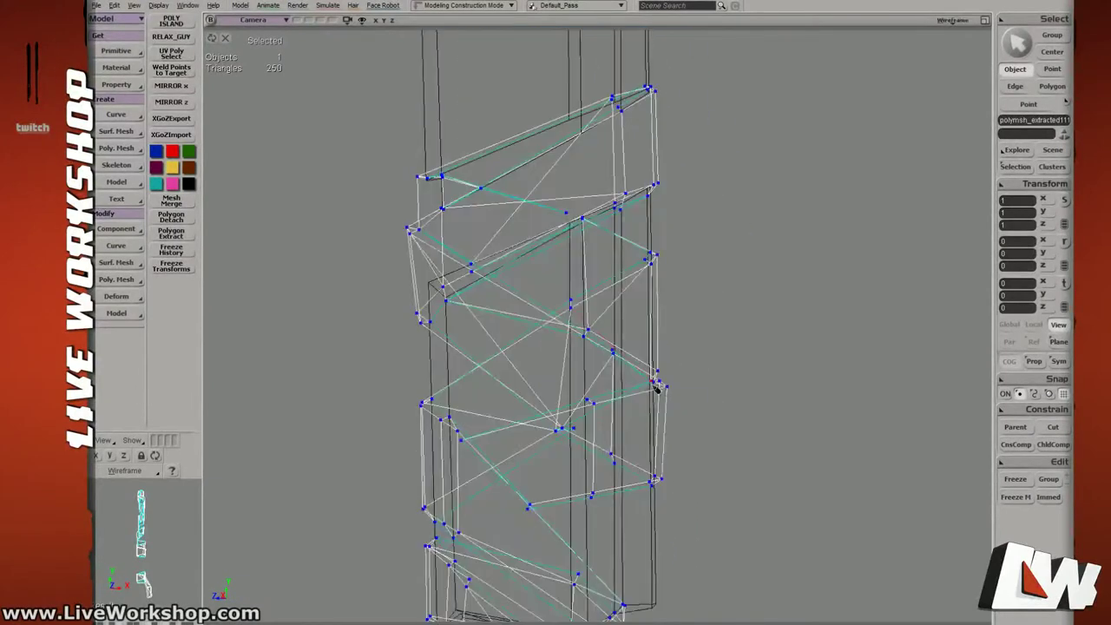
pyautogui.press('0')
pyautogui.moveTo(630, 349); pyautogui.dragTo(590, 348, button='middle')
pyautogui.moveTo(590, 348); pyautogui.dragTo(580, 344, button='right')
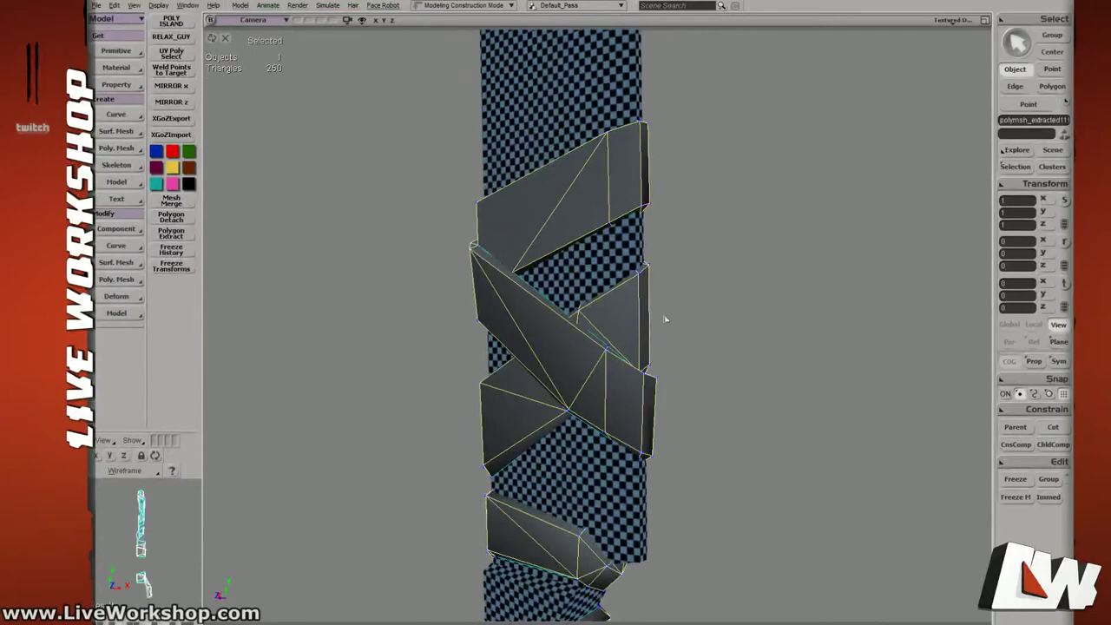
# Examine the narrow sides of the middle and lower wrap bands for points that need connecting.
pyautogui.moveTo(665, 318); pyautogui.dragTo(604, 306, button='right')
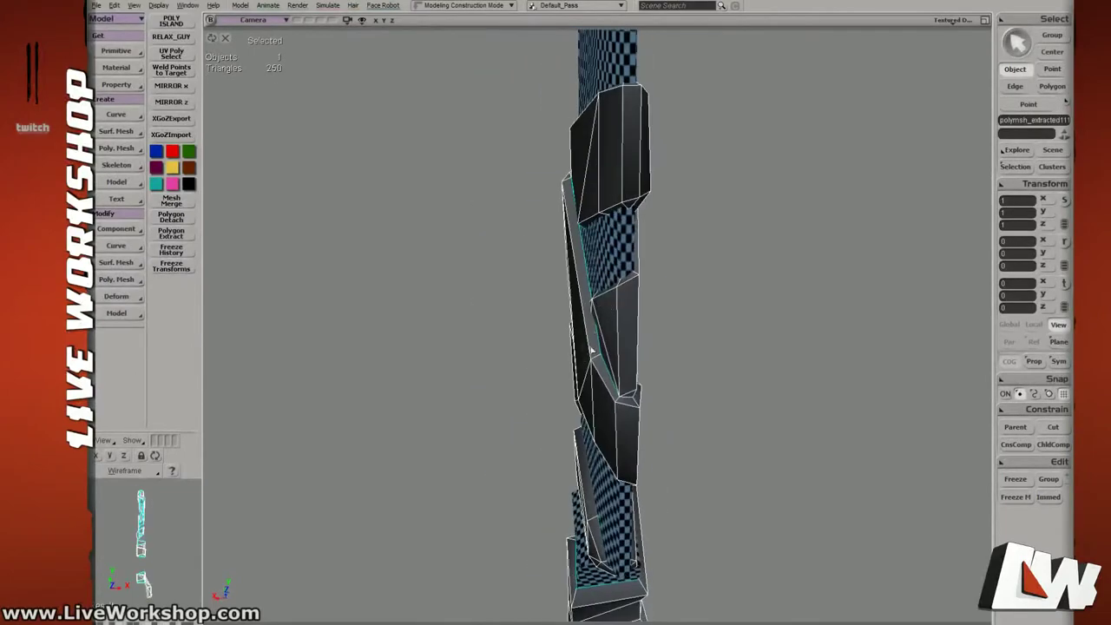
pyautogui.moveTo(592, 350); pyautogui.dragTo(592, 330, button='right')
pyautogui.moveTo(592, 330); pyautogui.dragTo(620, 355, button='middle')
pyautogui.moveTo(619, 355); pyautogui.dragTo(669, 326, button='right')
pyautogui.moveTo(669, 326); pyautogui.dragTo(536, 341, button='middle')
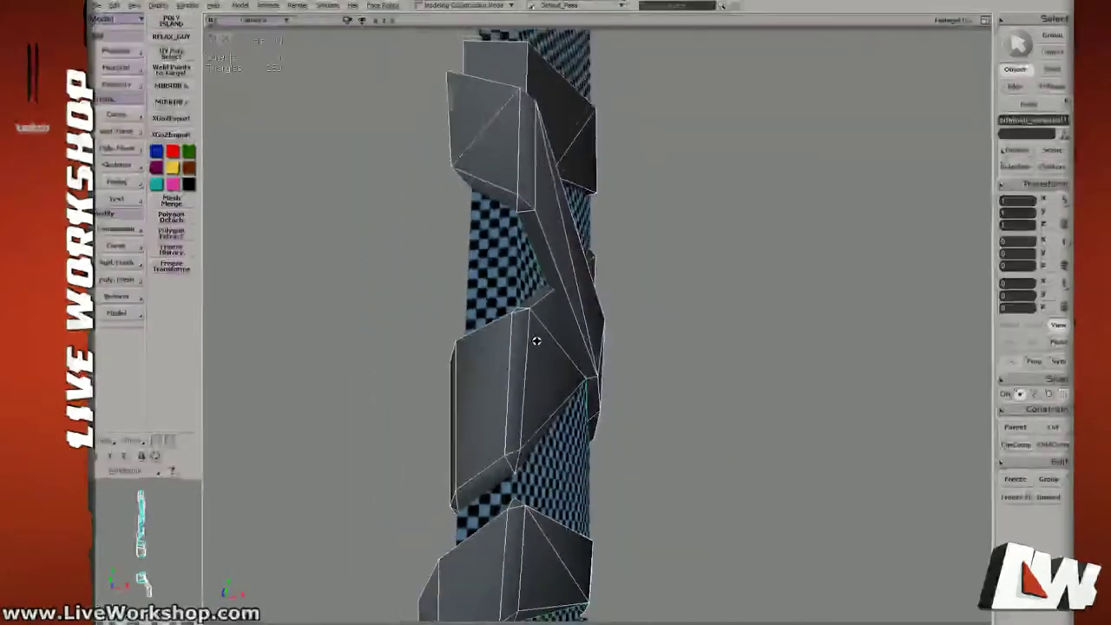
pyautogui.moveTo(536, 341); pyautogui.dragTo(607, 350, button='right')
pyautogui.press('m')
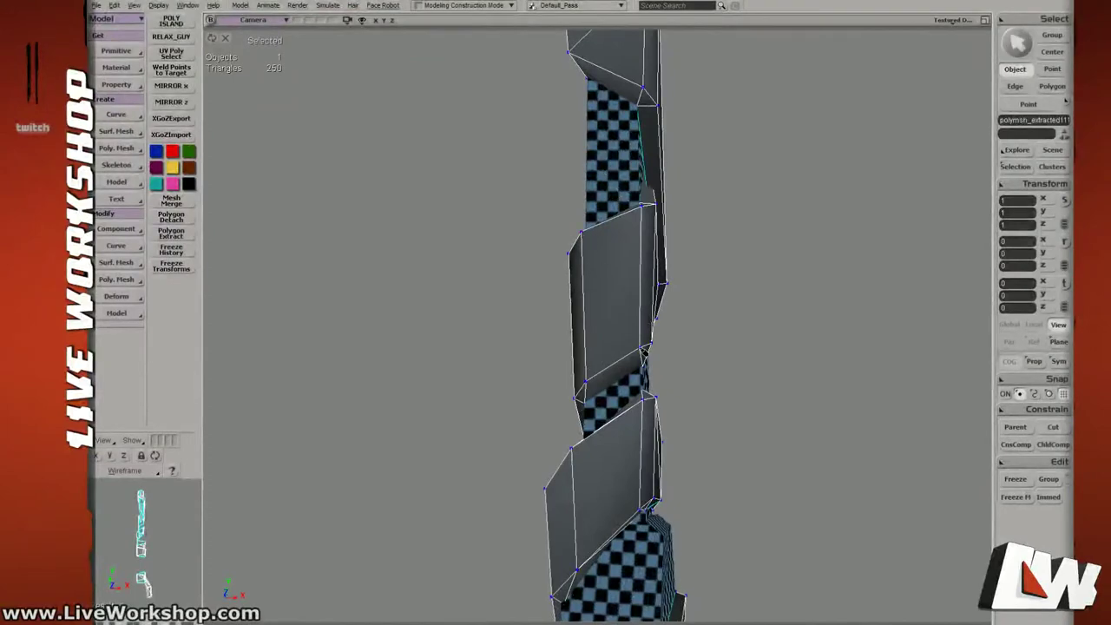
pyautogui.click(644, 351)
pyautogui.moveTo(638, 305); pyautogui.dragTo(662, 320, button='right')
# Add a diagonal edge on the narrow side of the crossing lower wrap band, then deselect the wraps.
pyautogui.hotkey('ctrl', 'shift', 'a')
pyautogui.click(665, 325)
pyautogui.press('\\')
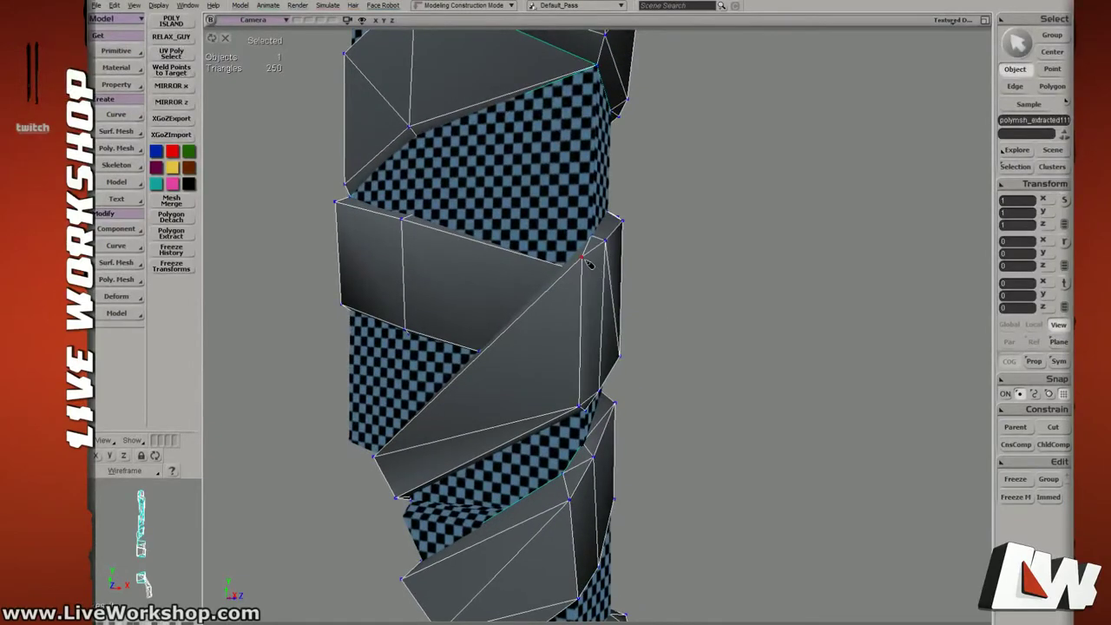
pyautogui.moveTo(609, 278)
pyautogui.mouseDown(button='right')
pyautogui.moveTo(584, 352)
pyautogui.moveTo(596, 372)
pyautogui.moveTo(604, 277)
pyautogui.mouseUp(button='right')
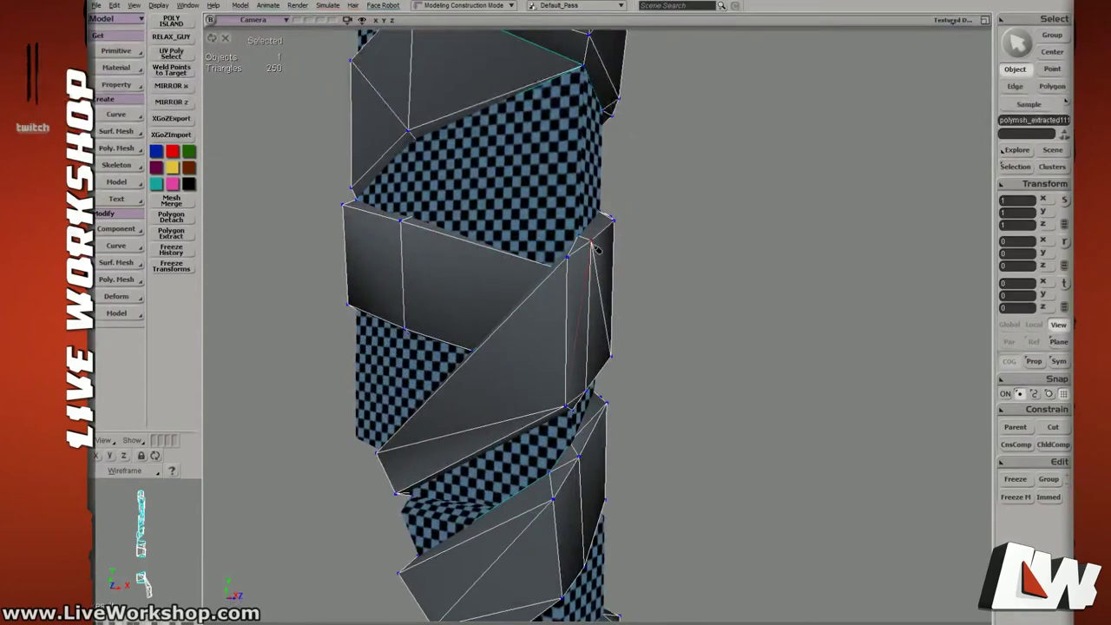
pyautogui.click(687, 306)
# Check the shading of the lower wraps without their wireframe, then reselect the wraps and recheck their edges.
pyautogui.moveTo(689, 308); pyautogui.dragTo(509, 270, button='middle')
pyautogui.moveTo(509, 270); pyautogui.dragTo(546, 253)
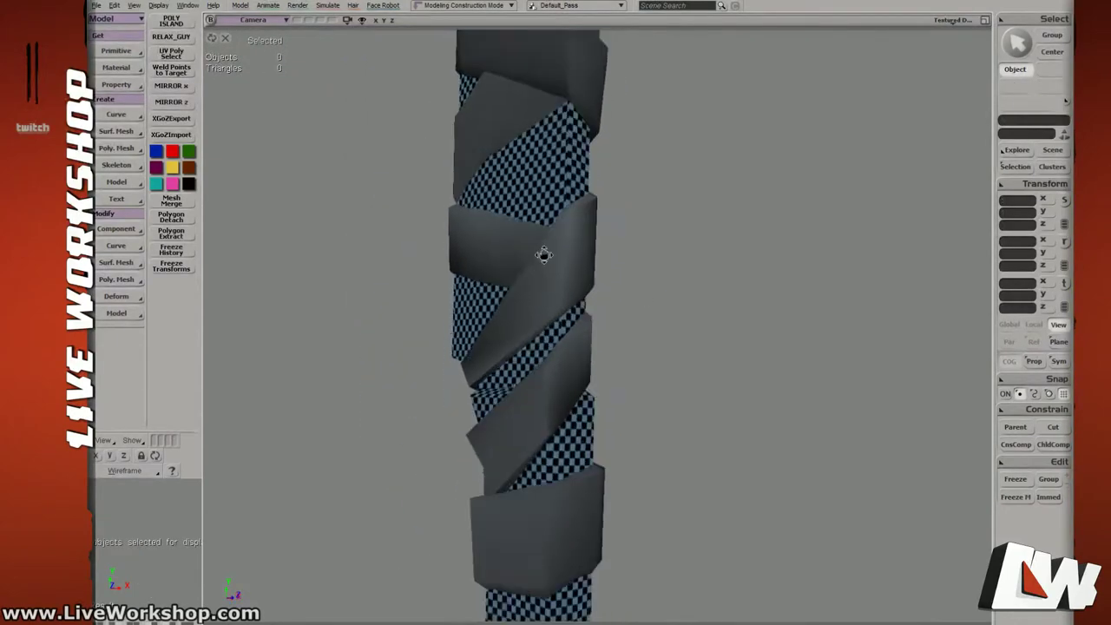
pyautogui.moveTo(546, 253); pyautogui.dragTo(599, 396, button='middle')
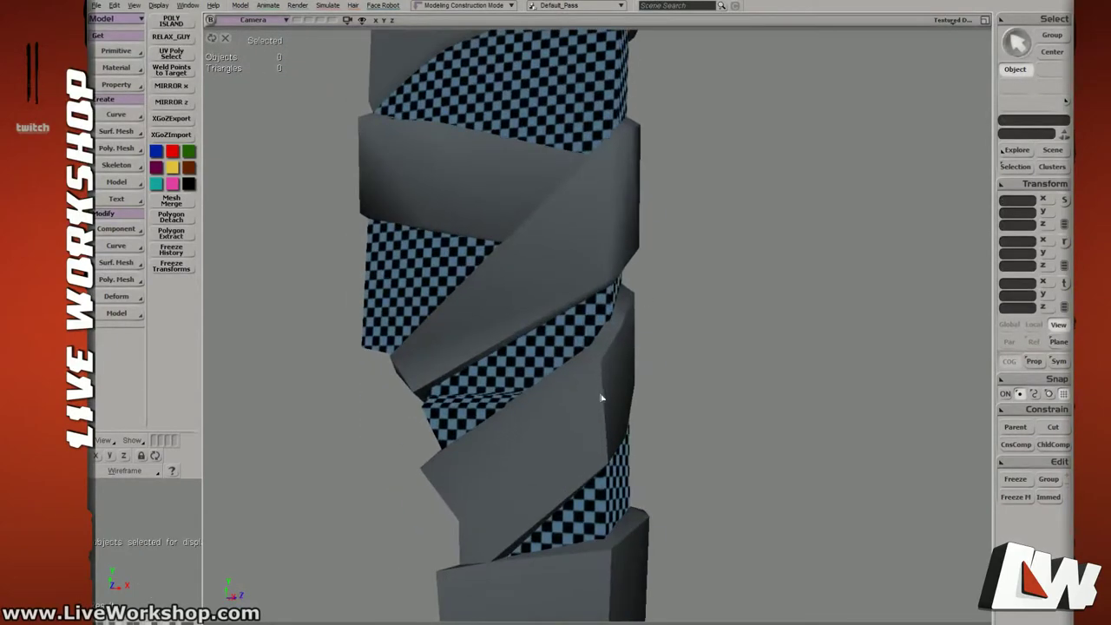
pyautogui.click(600, 397)
pyautogui.moveTo(600, 397)
pyautogui.mouseDown(button='right')
pyautogui.moveTo(565, 373)
pyautogui.moveTo(588, 392)
pyautogui.mouseUp(button='right')
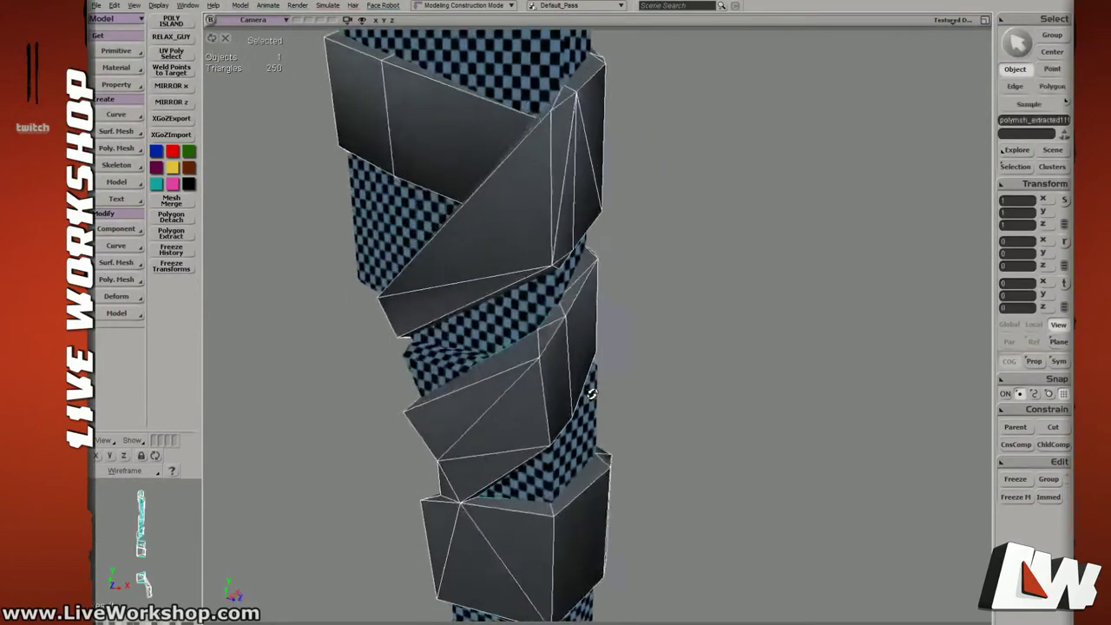
# Select the machete and wraps together, bring back the whole scene, and compare them with the off-hand weapon's triangle budget.
pyautogui.moveTo(588, 392); pyautogui.dragTo(474, 218, button='middle')
pyautogui.moveTo(474, 218); pyautogui.dragTo(622, 307)
pyautogui.moveTo(622, 307); pyautogui.dragTo(530, 307, button='middle')
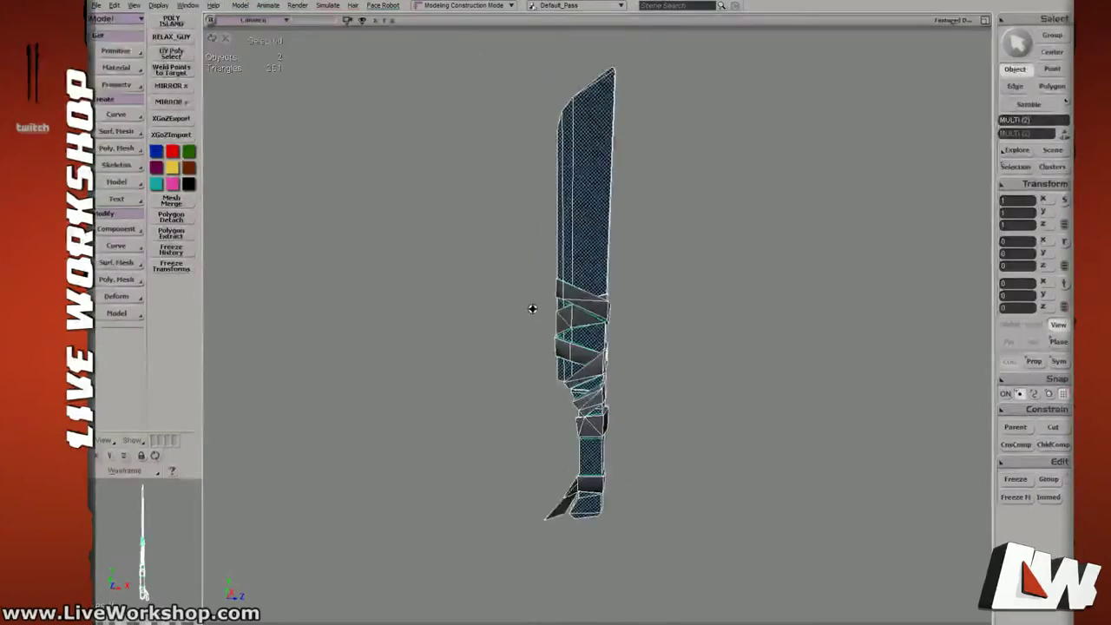
pyautogui.moveTo(531, 307); pyautogui.dragTo(665, 295, button='right')
pyautogui.hotkey('shift', 'i')
pyautogui.moveTo(664, 295); pyautogui.dragTo(694, 350)
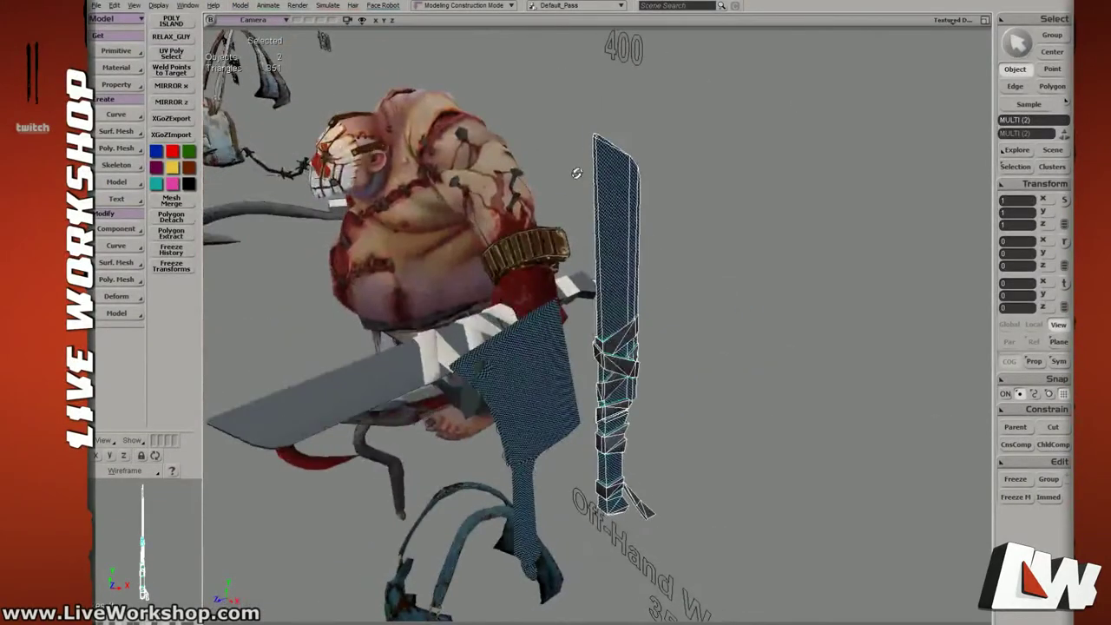
pyautogui.moveTo(575, 174); pyautogui.dragTo(667, 409, button='right')
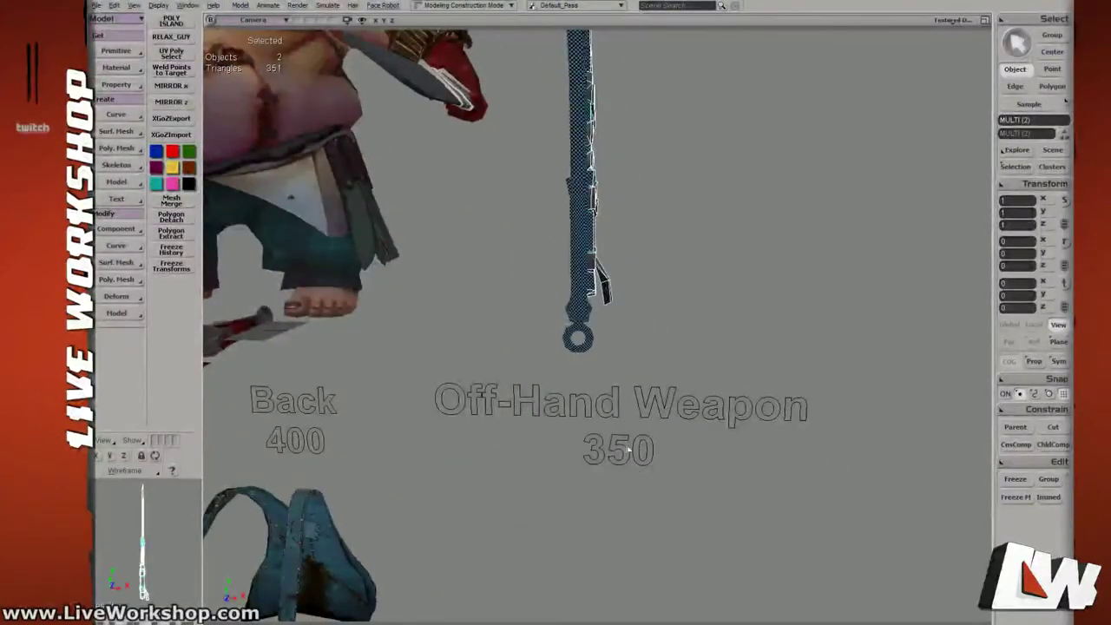
pyautogui.moveTo(623, 78); pyautogui.dragTo(638, 294)
pyautogui.moveTo(649, 295); pyautogui.dragTo(574, 289, button='right')
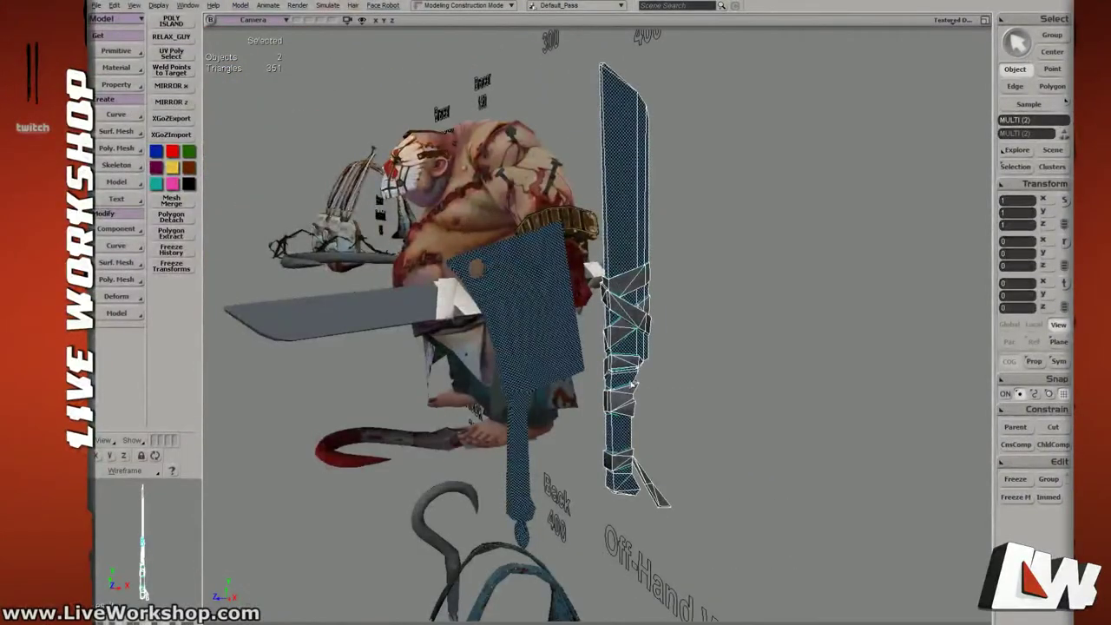
# Isolate the machete and wraps again and examine their geometry from blade to handle in textured and wireframe display.
pyautogui.hotkey('shift', 'i')
pyautogui.moveTo(629, 374); pyautogui.dragTo(704, 345, button='middle')
pyautogui.moveTo(704, 344); pyautogui.dragTo(675, 339, button='right')
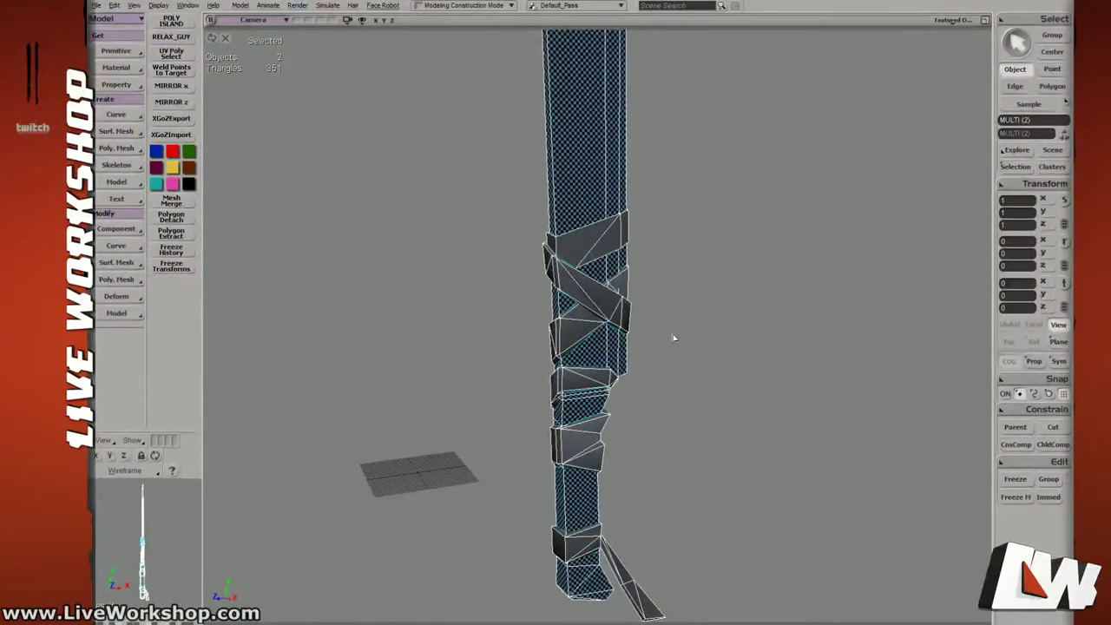
pyautogui.scroll(6, 719, 335)
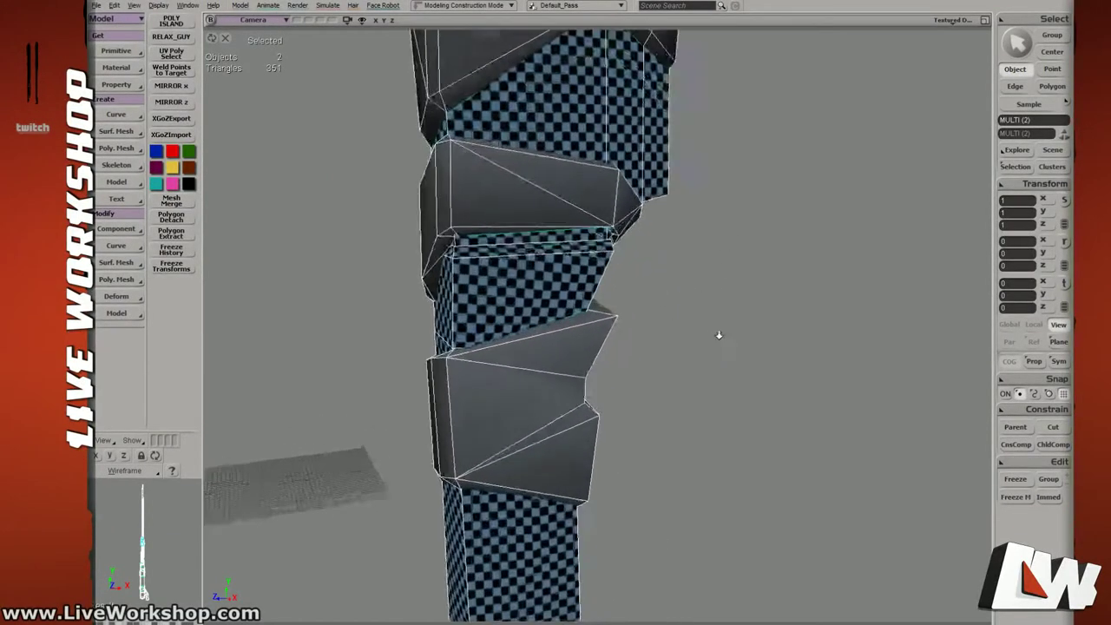
pyautogui.moveTo(719, 335); pyautogui.dragTo(647, 300, button='right')
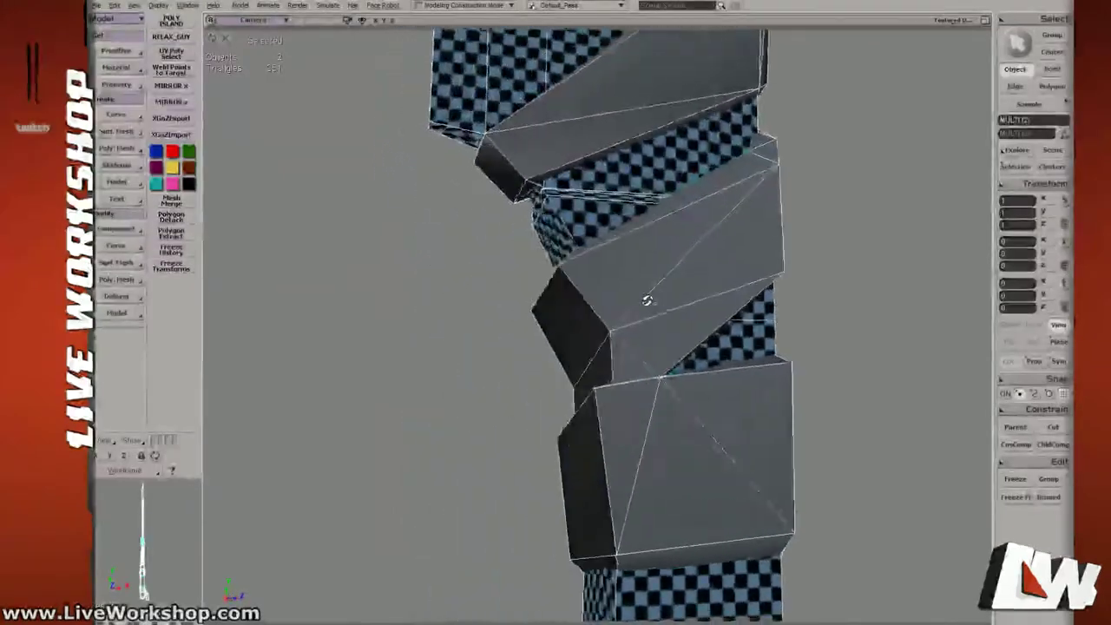
pyautogui.moveTo(647, 300); pyautogui.dragTo(618, 206)
pyautogui.scroll(-4, 483, 265)
pyautogui.moveTo(491, 323); pyautogui.dragTo(592, 337, button='right')
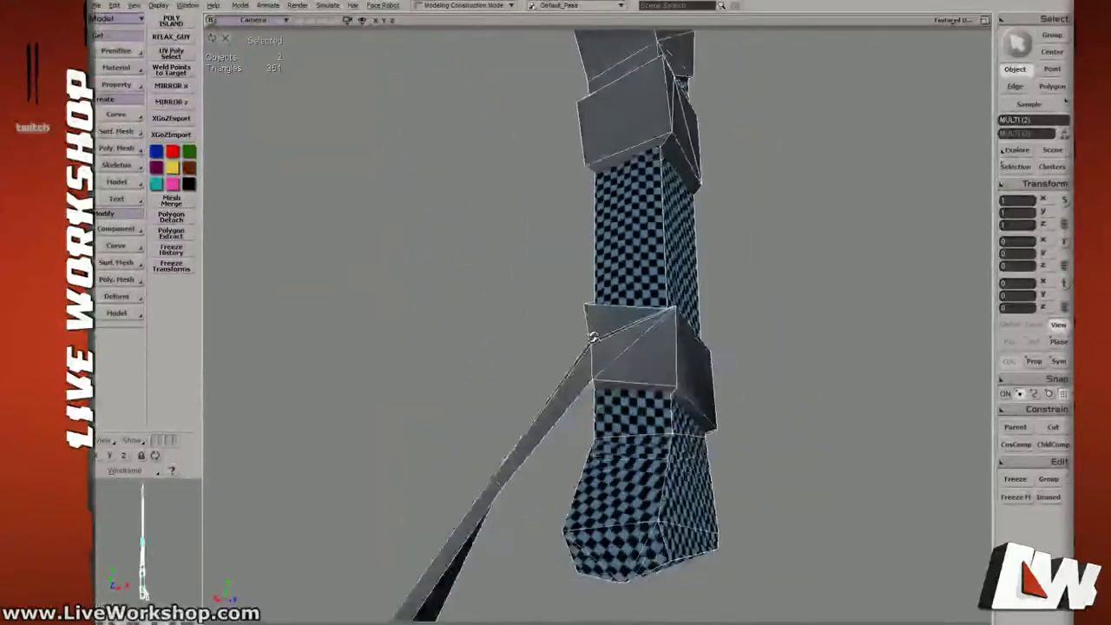
pyautogui.moveTo(593, 336); pyautogui.dragTo(506, 243, button='middle')
pyautogui.press('4')
pyautogui.press('6')
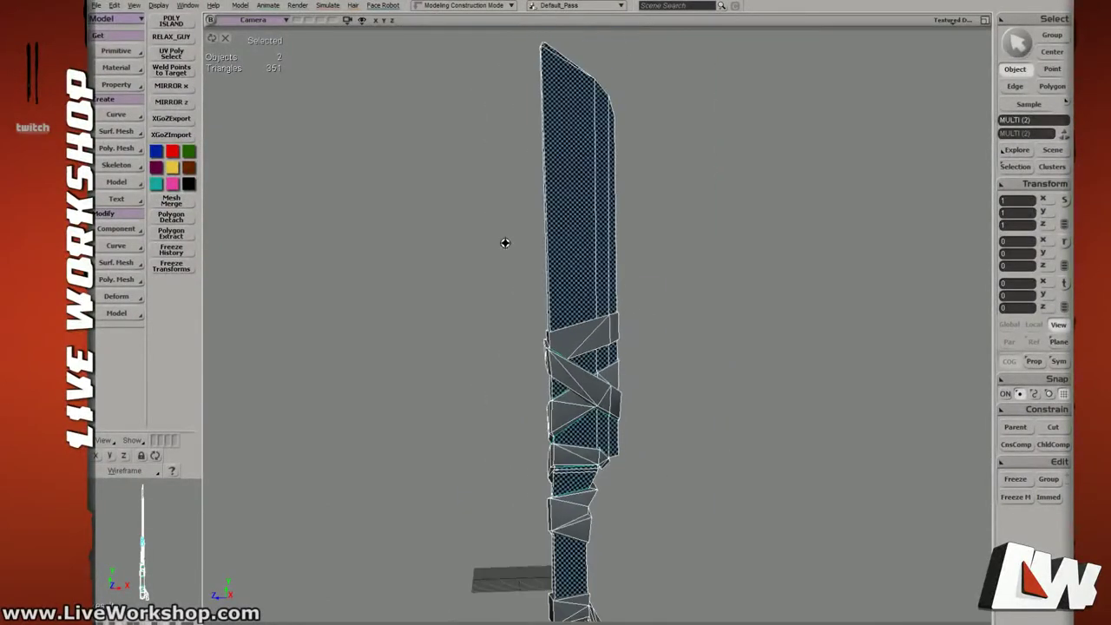
# Check the triangle count of the machete on its own, then select it together with the wraps.
pyautogui.moveTo(502, 61); pyautogui.dragTo(662, 314)
pyautogui.moveTo(661, 314); pyautogui.dragTo(477, 122, button='middle')
pyautogui.moveTo(517, 99); pyautogui.dragTo(797, 613)
pyautogui.moveTo(332, 253); pyautogui.dragTo(774, 425, button='middle')
pyautogui.moveTo(714, 386); pyautogui.dragTo(642, 356, button='middle')
pyautogui.click(587, 338)
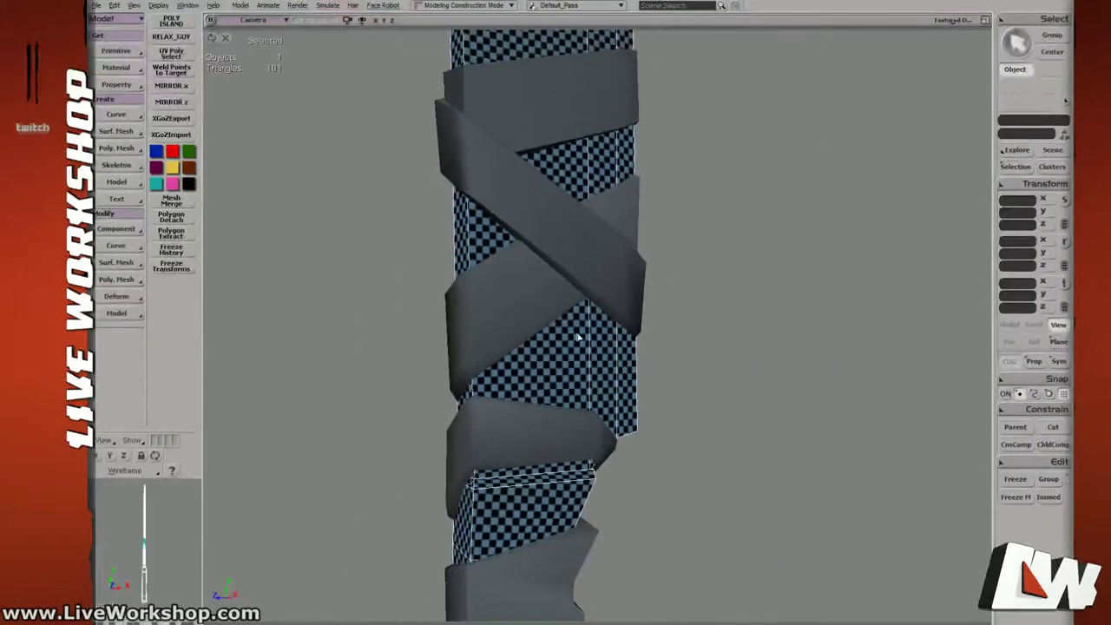
pyautogui.click(545, 294)
pyautogui.keyDown('shift'); pyautogui.click(570, 358); pyautogui.keyUp('shift')
pyautogui.moveTo(569, 358); pyautogui.dragTo(662, 342, button='middle')
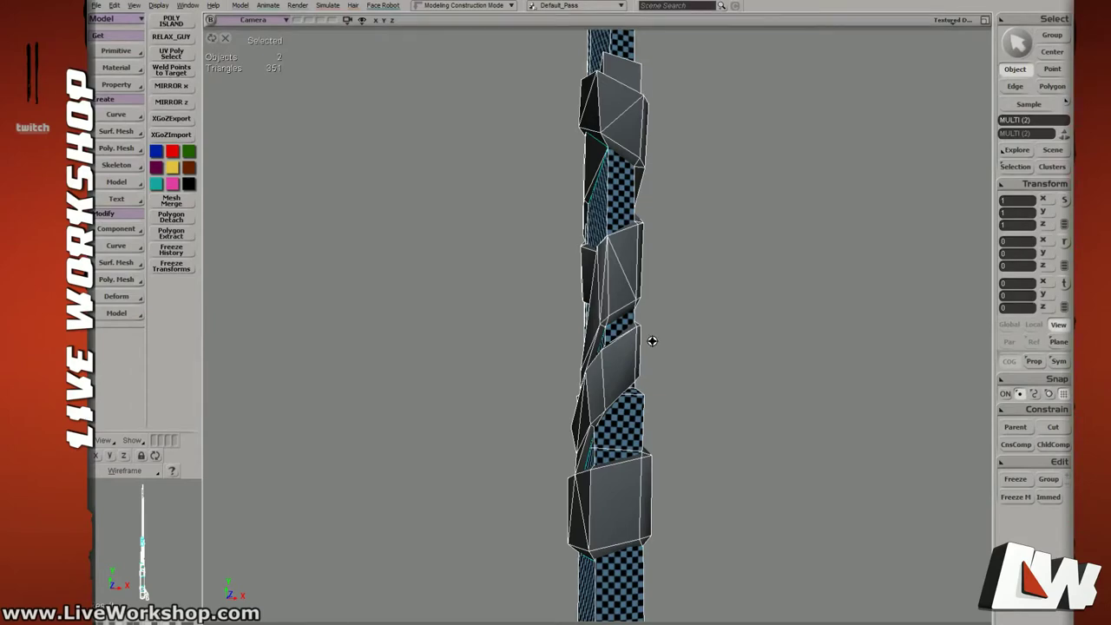
# Inspect the wrapped machete's narrow side and bring the character and other weapons back into view.
pyautogui.moveTo(651, 340); pyautogui.dragTo(727, 334, button='right')
pyautogui.moveTo(727, 334); pyautogui.dragTo(509, 295, button='middle')
pyautogui.moveTo(543, 323); pyautogui.dragTo(548, 278, button='right')
pyautogui.moveTo(548, 278); pyautogui.dragTo(732, 315, button='middle')
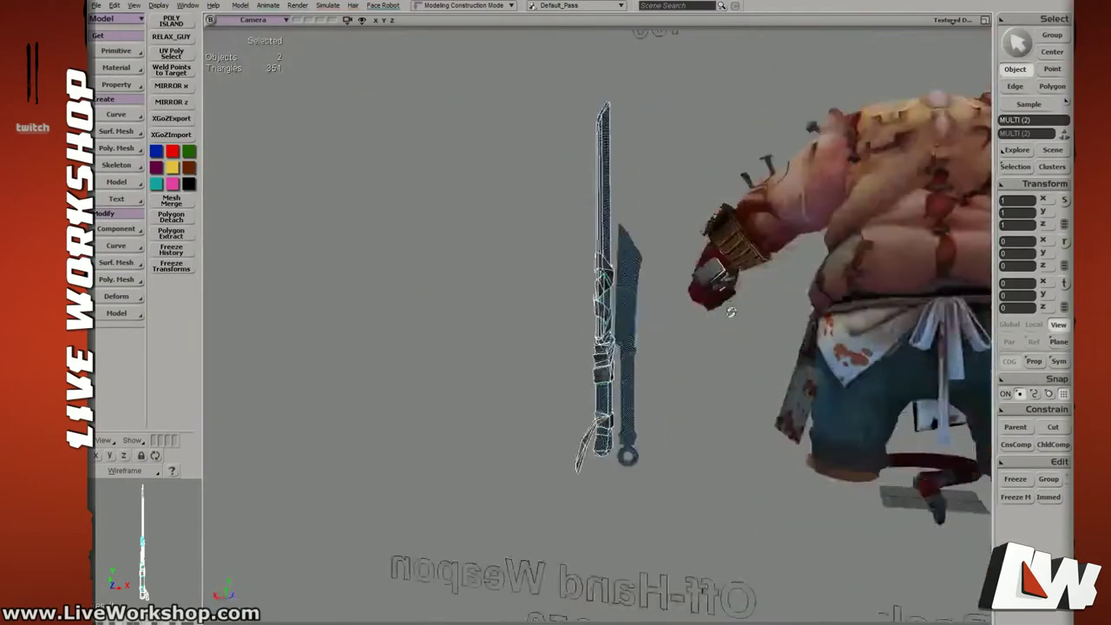
# Examine the wrapped machete beside the character and other weapons from several angles, including its UV layout over the texture grid.
pyautogui.moveTo(732, 315); pyautogui.dragTo(757, 342, button='right')
pyautogui.moveTo(521, 282); pyautogui.dragTo(675, 321)
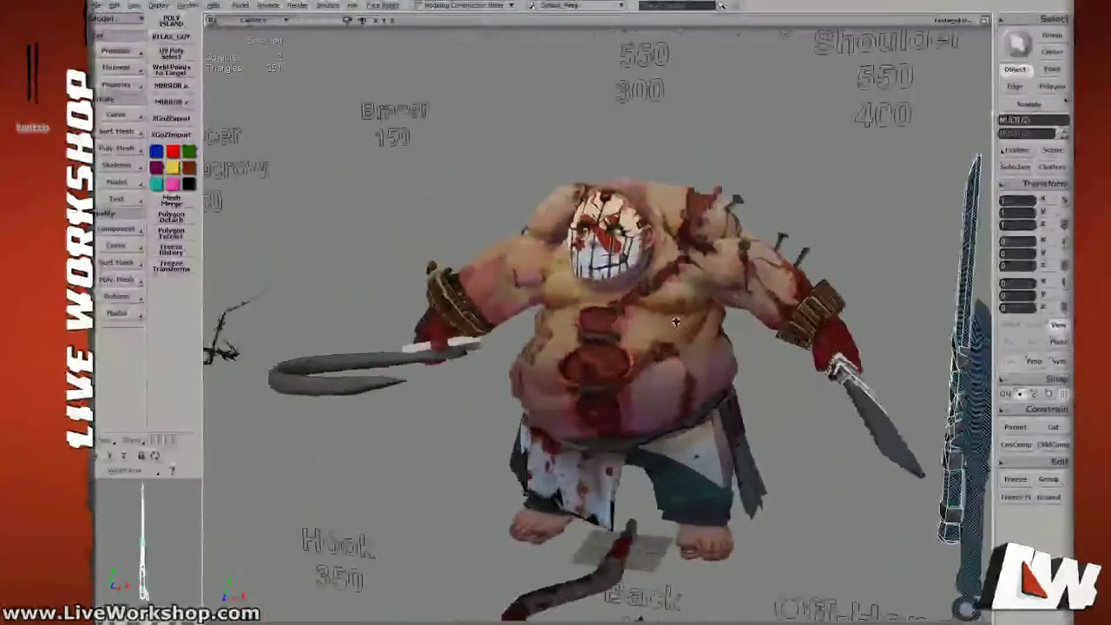
pyautogui.moveTo(675, 321); pyautogui.dragTo(632, 310, button='right')
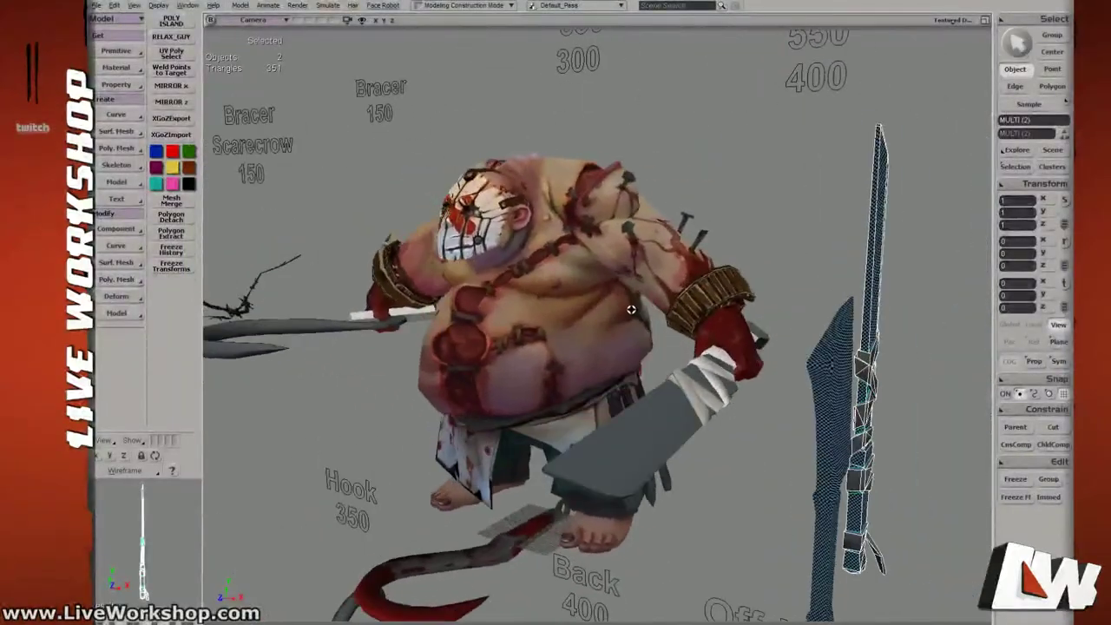
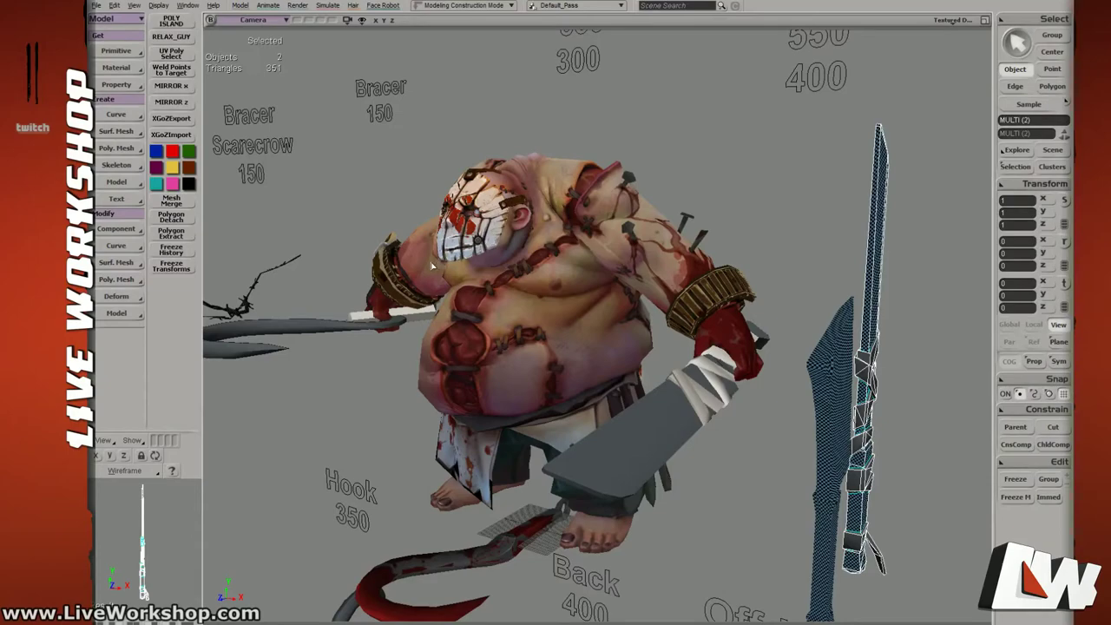
pyautogui.moveTo(734, 196); pyautogui.dragTo(625, 210, button='right')
pyautogui.moveTo(625, 210); pyautogui.dragTo(673, 228)
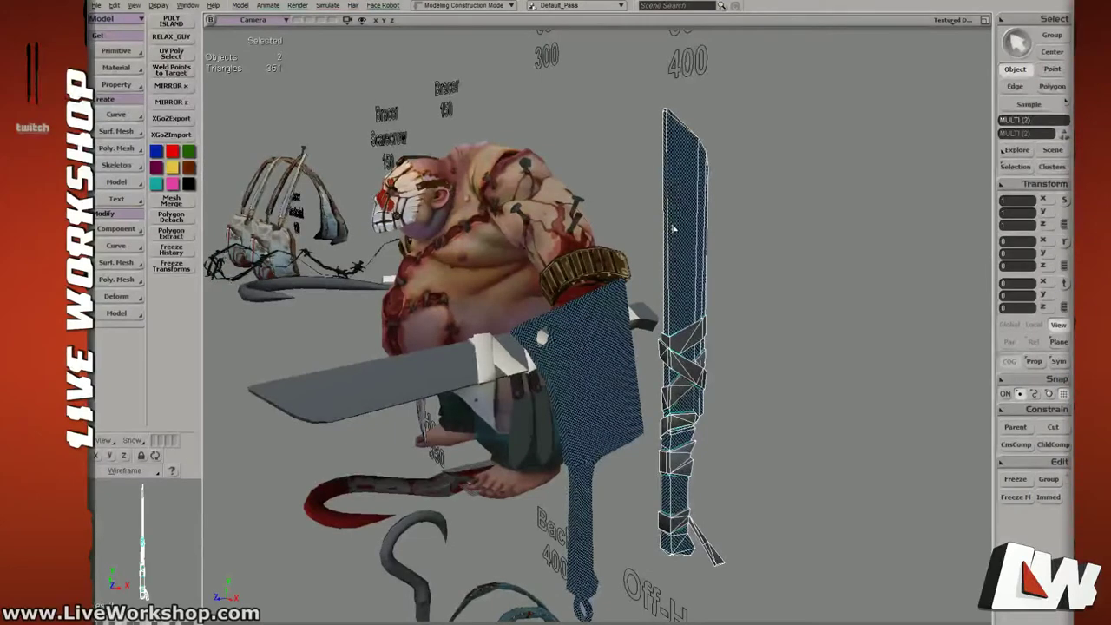
pyautogui.moveTo(671, 282); pyautogui.dragTo(714, 330, button='right')
pyautogui.moveTo(714, 330); pyautogui.dragTo(663, 354, button='middle')
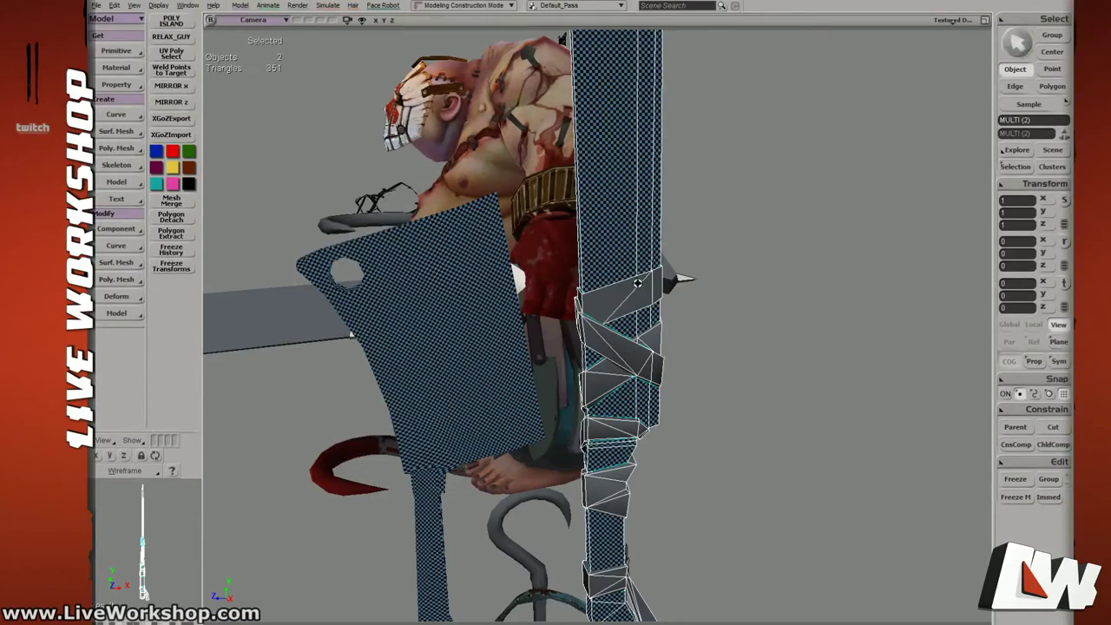
pyautogui.moveTo(638, 284); pyautogui.dragTo(684, 283, button='right')
pyautogui.moveTo(684, 283); pyautogui.dragTo(694, 293, button='middle')
pyautogui.moveTo(632, 291); pyautogui.dragTo(607, 295, button='right')
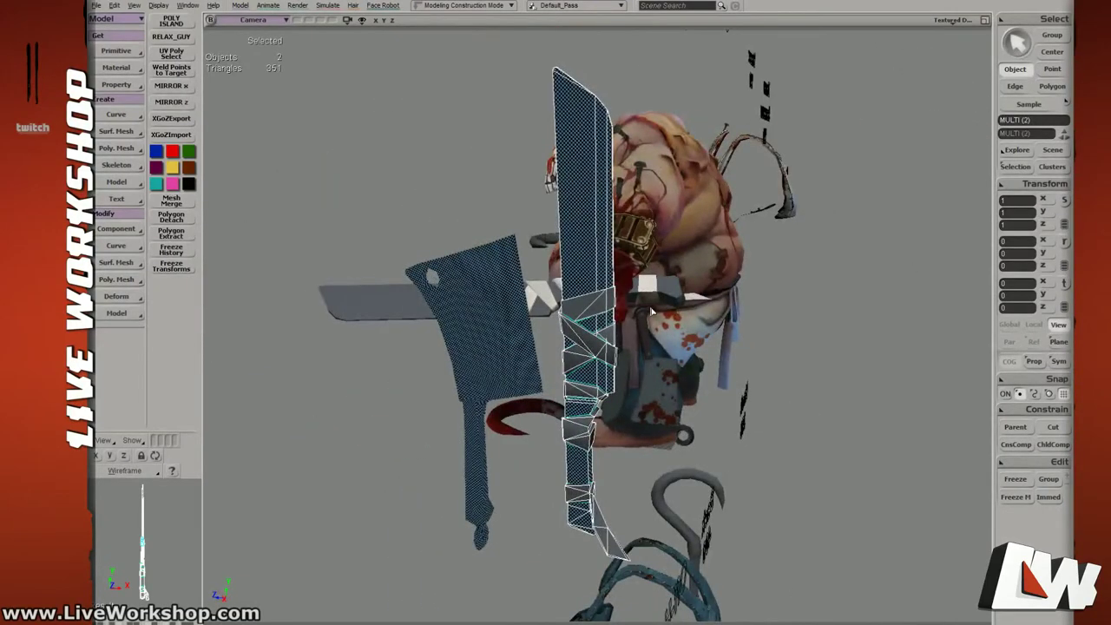
pyautogui.hotkey('alt', '7')
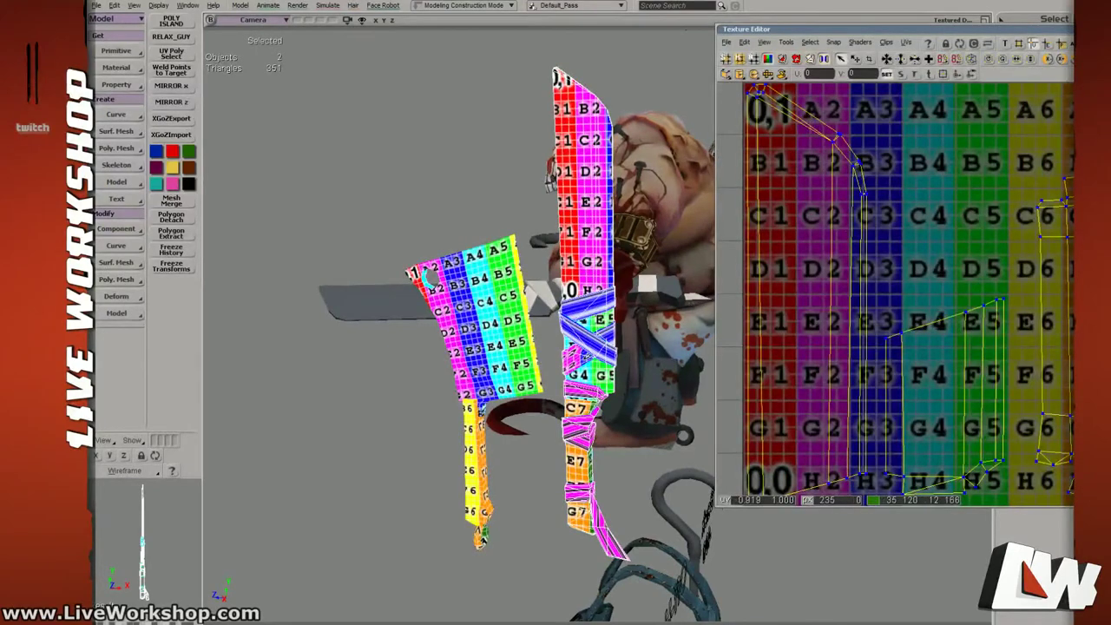
pyautogui.hotkey('alt', '7')
# Clear the selection and move the cleaver farther away from the machete.
pyautogui.hotkey('ctrl', 'shift', 'a')
pyautogui.click(522, 349)
pyautogui.press('v')
pyautogui.moveTo(522, 349); pyautogui.dragTo(661, 388, button='right')
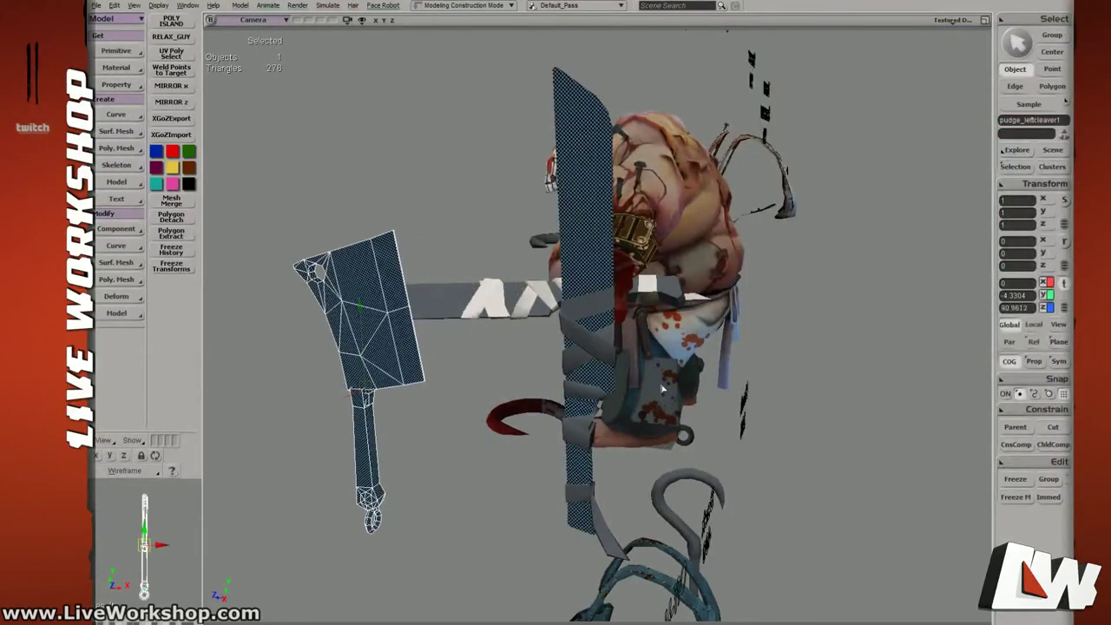
# Select only the machete's wraps and examine their geometry in textured and wireframe display.
pyautogui.moveTo(661, 389); pyautogui.dragTo(612, 367, button='middle')
pyautogui.press('space')
pyautogui.click(620, 362)
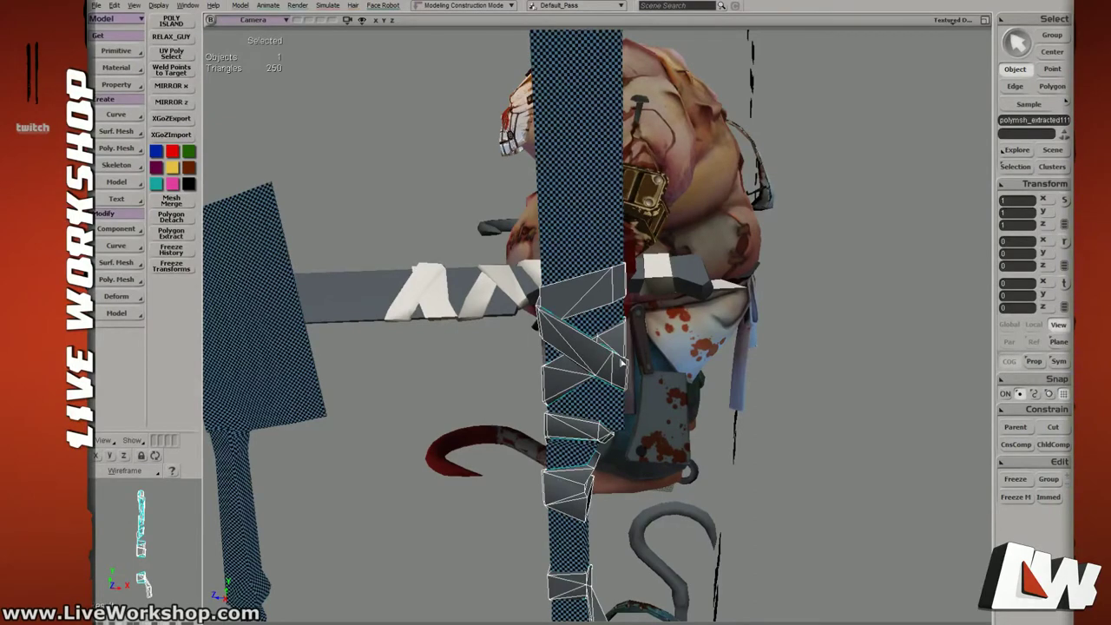
pyautogui.moveTo(599, 451); pyautogui.dragTo(593, 334)
pyautogui.moveTo(593, 333); pyautogui.dragTo(664, 382, button='right')
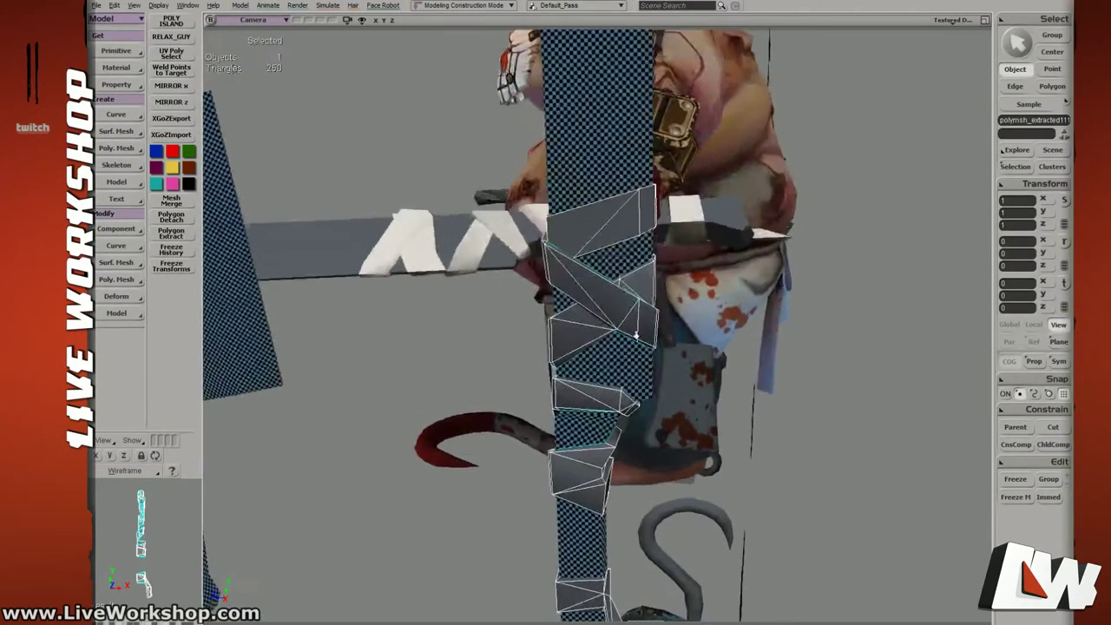
pyautogui.moveTo(664, 382); pyautogui.dragTo(715, 352, button='middle')
pyautogui.moveTo(715, 352); pyautogui.dragTo(756, 300, button='right')
pyautogui.press('4')
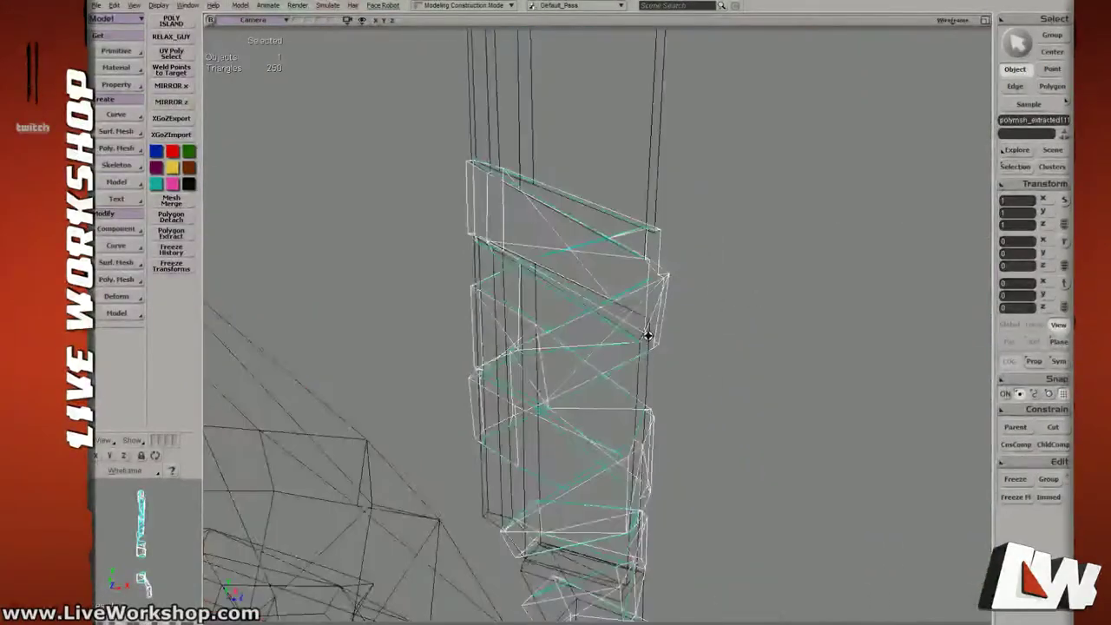
pyautogui.moveTo(650, 338); pyautogui.dragTo(650, 315, button='right')
pyautogui.press('6')
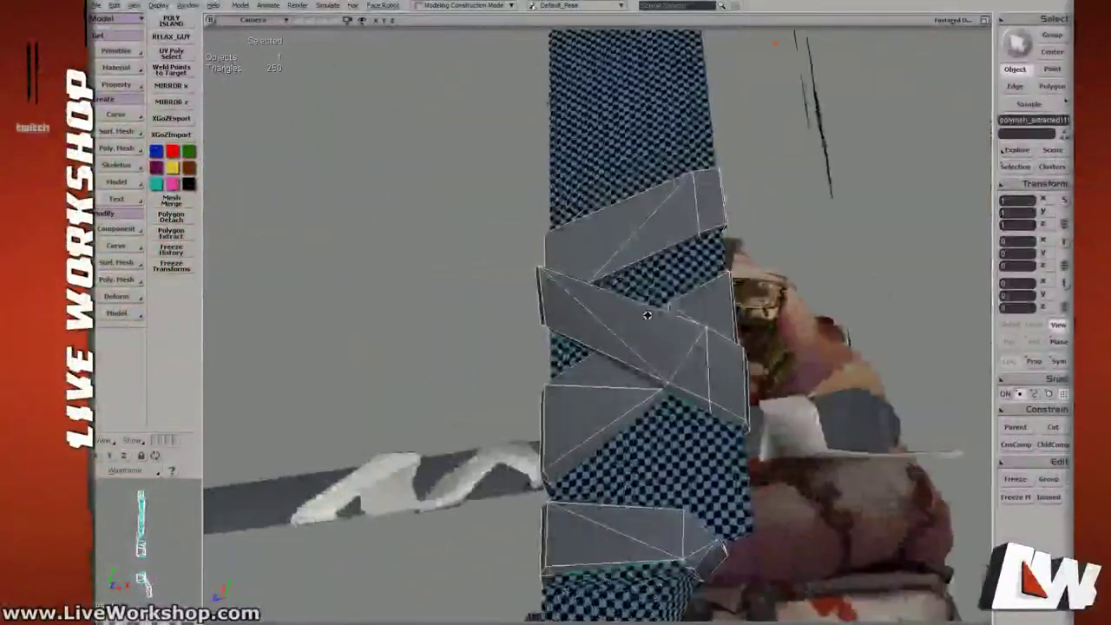
pyautogui.moveTo(653, 478); pyautogui.dragTo(648, 310)
pyautogui.moveTo(648, 310); pyautogui.dragTo(486, 191, button='middle')
pyautogui.moveTo(486, 191); pyautogui.dragTo(362, 109, button='right')
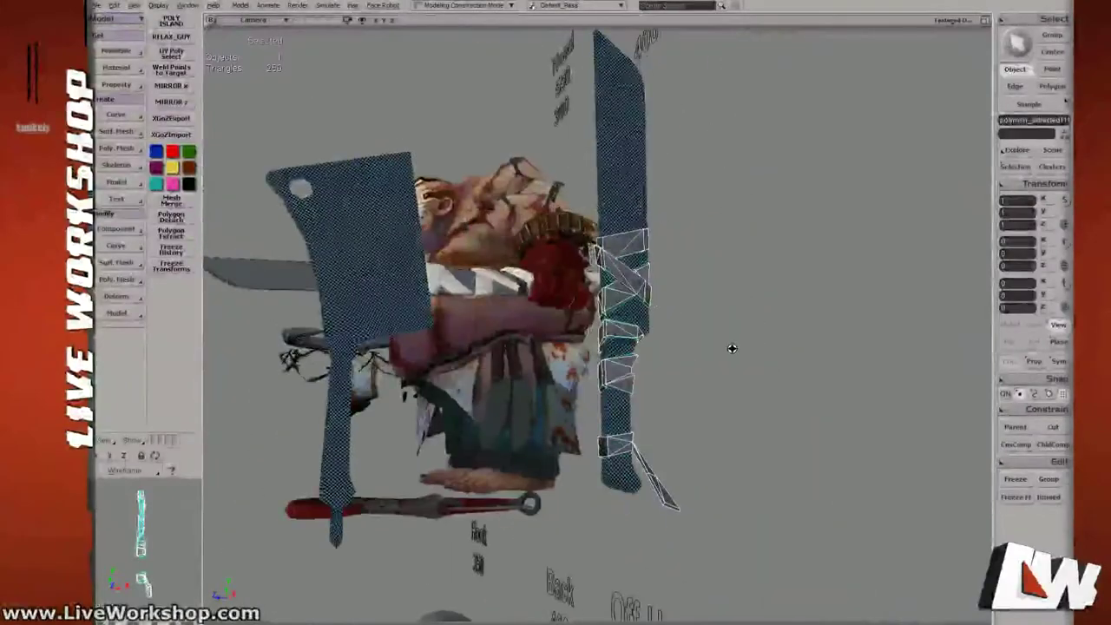
# Check the off-hand weapon budget label, then select the machete and wraps together.
pyautogui.moveTo(732, 347); pyautogui.dragTo(612, 412, button='right')
pyautogui.keyDown('shift'); pyautogui.click(613, 412); pyautogui.keyUp('shift')
pyautogui.moveTo(640, 320); pyautogui.dragTo(657, 362, button='right')
pyautogui.moveTo(655, 529); pyautogui.dragTo(652, 280)
pyautogui.moveTo(673, 424); pyautogui.dragTo(709, 474)
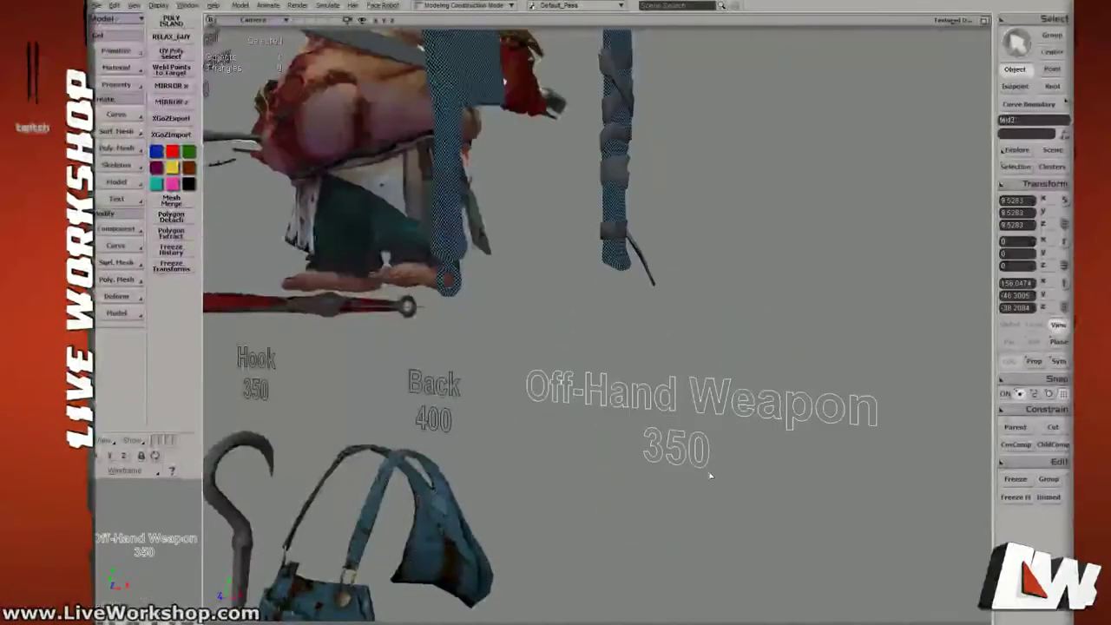
pyautogui.moveTo(592, 118); pyautogui.dragTo(631, 143)
pyautogui.moveTo(631, 143); pyautogui.dragTo(657, 295)
pyautogui.moveTo(657, 295); pyautogui.dragTo(754, 417, button='middle')
pyautogui.moveTo(754, 416); pyautogui.dragTo(754, 307)
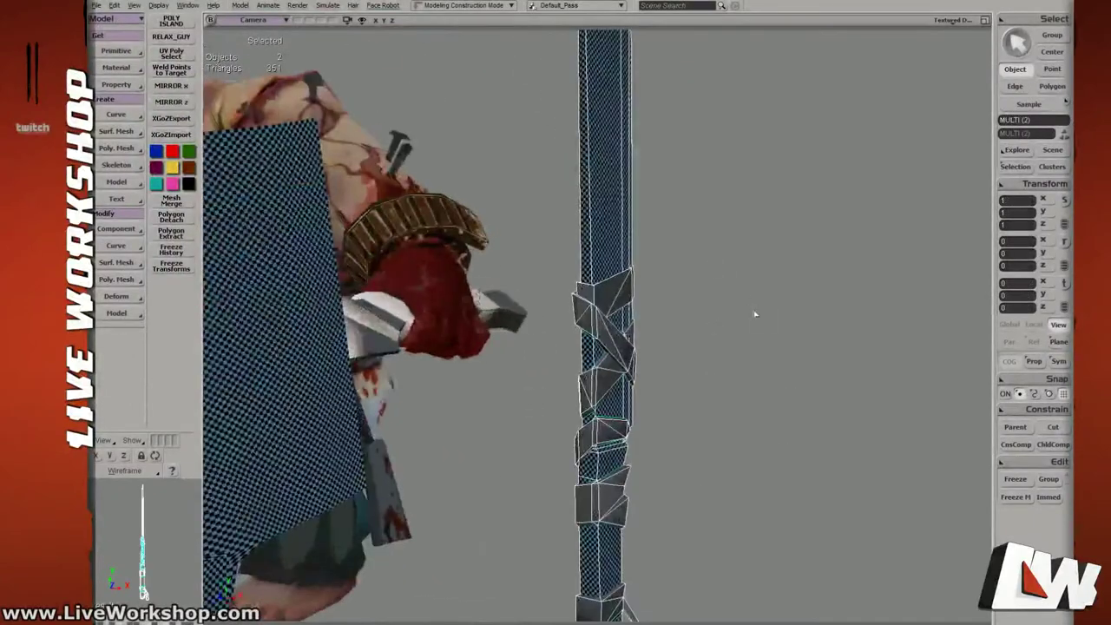
# Select the wraps alone and examine the crossing bands closely for points that can be merged.
pyautogui.moveTo(714, 313); pyautogui.dragTo(625, 310, button='right')
pyautogui.click(632, 302)
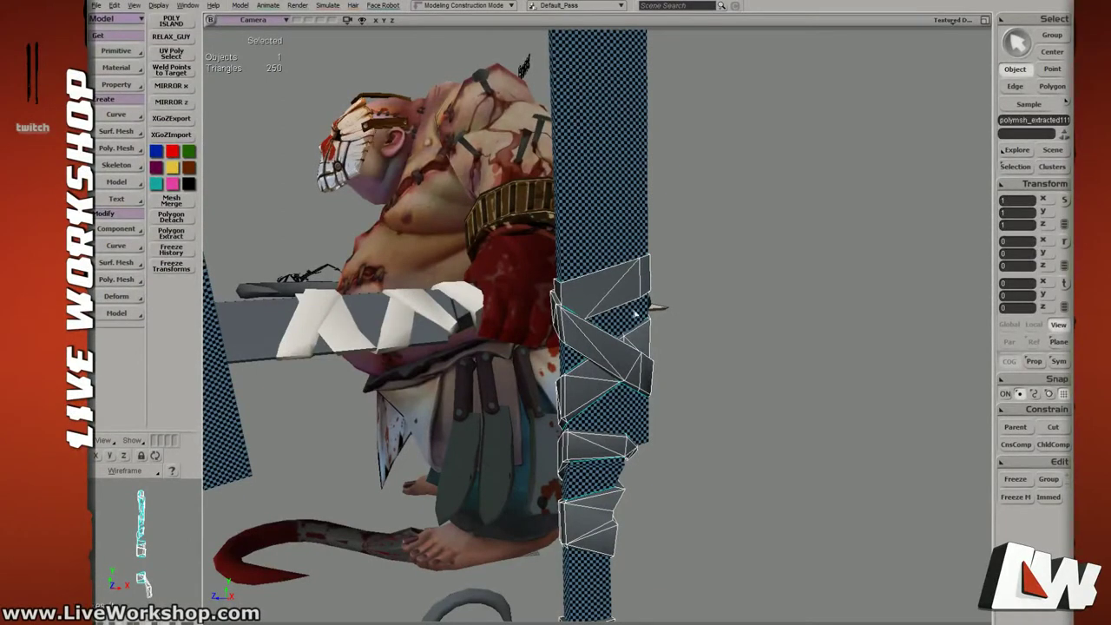
pyautogui.moveTo(638, 313); pyautogui.dragTo(720, 256, button='middle')
pyautogui.moveTo(642, 247); pyautogui.dragTo(580, 295, button='right')
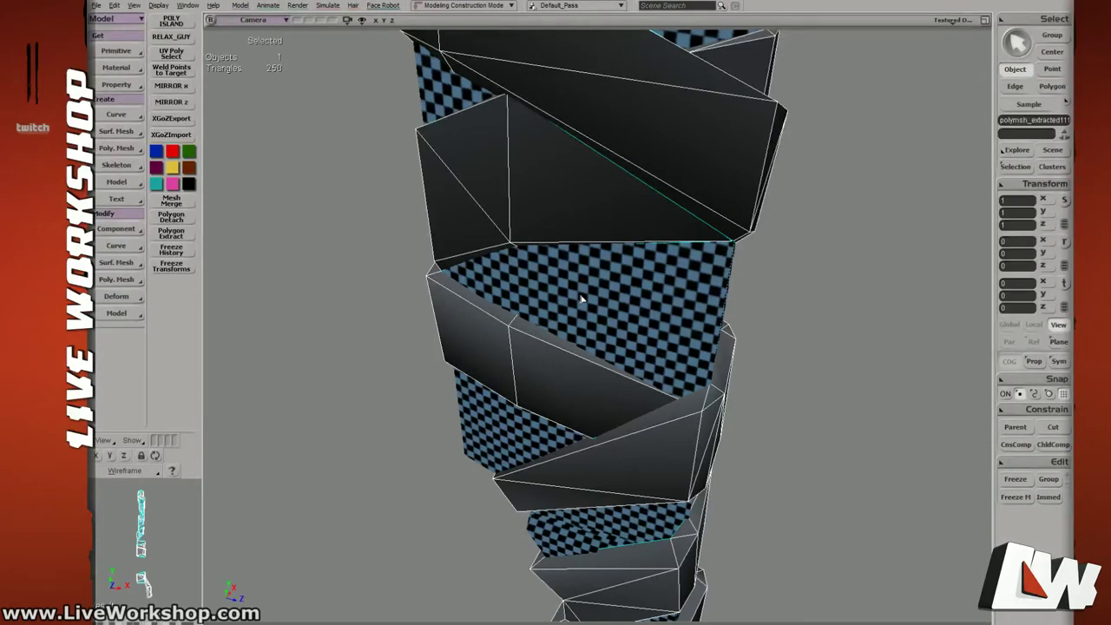
pyautogui.moveTo(740, 262); pyautogui.dragTo(723, 278, button='right')
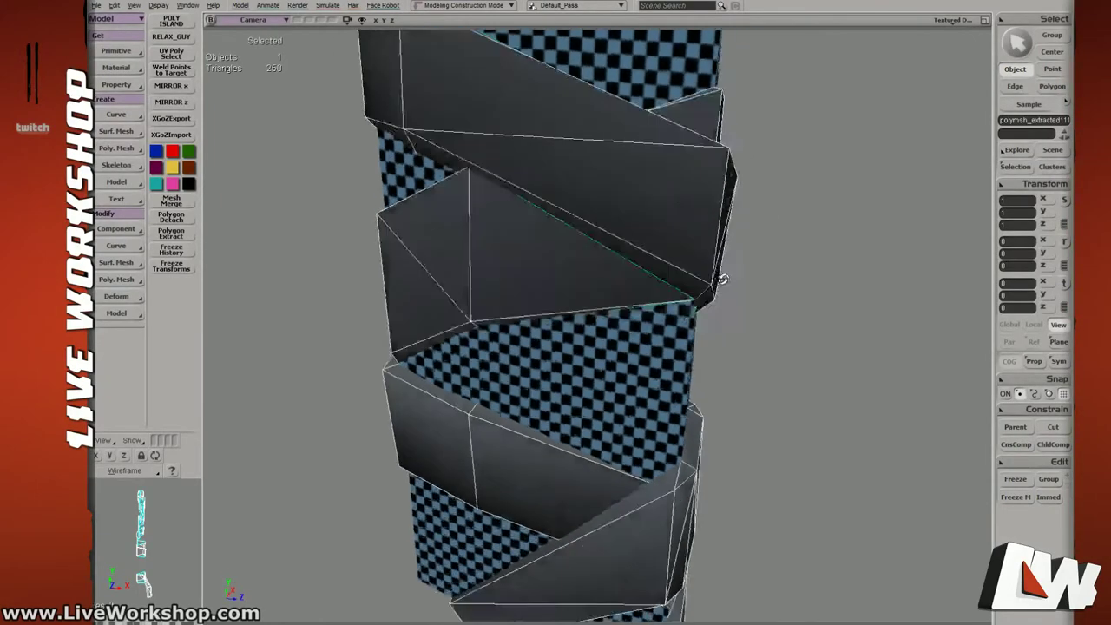
pyautogui.moveTo(723, 277)
pyautogui.mouseDown(button='middle')
pyautogui.moveTo(707, 231)
pyautogui.moveTo(697, 251)
pyautogui.moveTo(723, 231)
pyautogui.moveTo(710, 270)
pyautogui.mouseUp(button='middle')
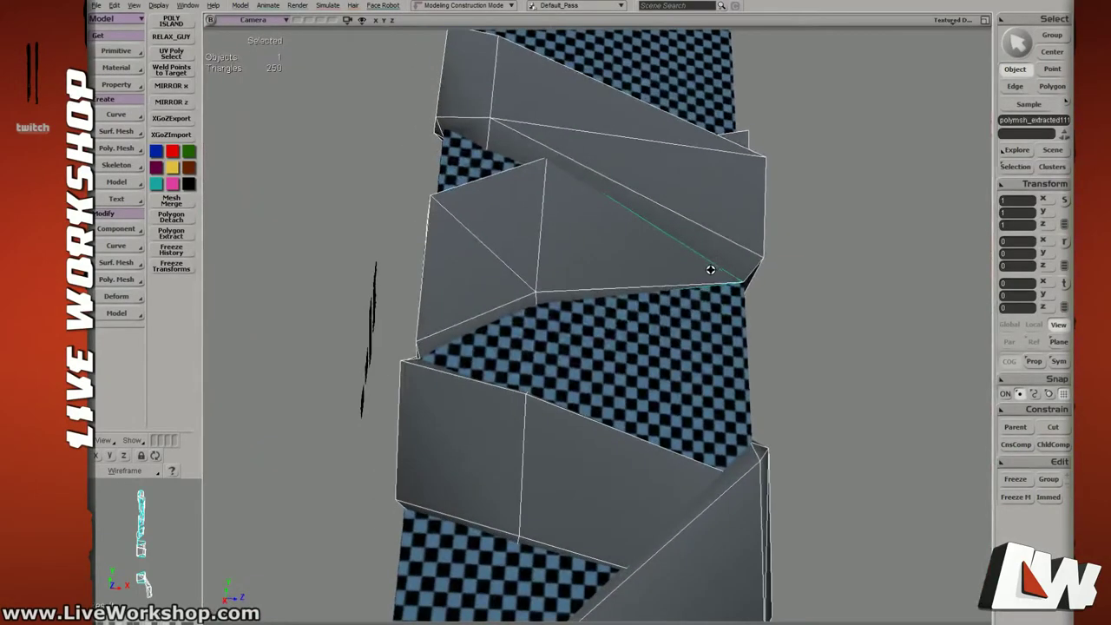
# Weld the two neighbouring inner points at the corner of the uppermost wrap band into one.
pyautogui.moveTo(710, 270); pyautogui.dragTo(704, 369, button='right')
pyautogui.press('4')
pyautogui.press('t')
pyautogui.moveTo(511, 349); pyautogui.dragTo(562, 388)
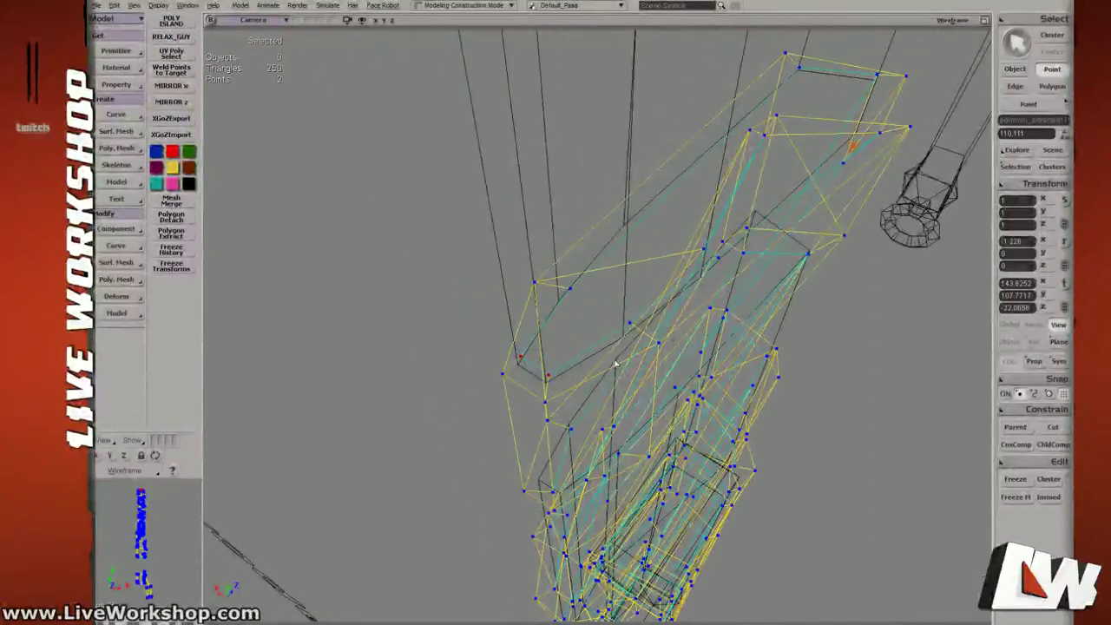
pyautogui.moveTo(615, 363); pyautogui.dragTo(630, 357, button='right')
pyautogui.press('6')
pyautogui.press('4')
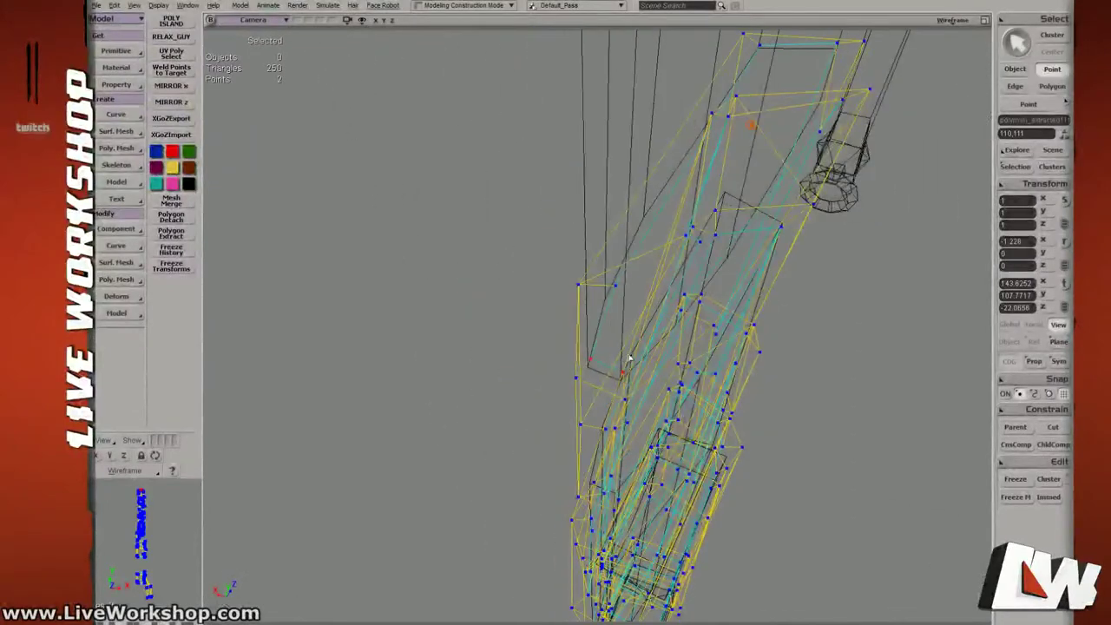
pyautogui.hotkey('alt', 'w')
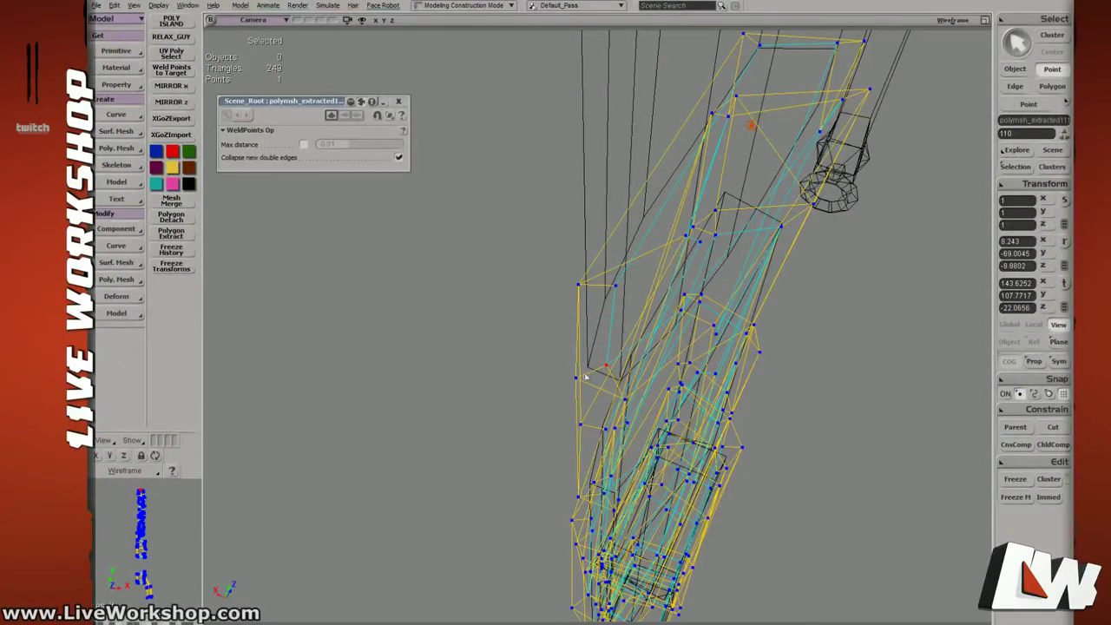
pyautogui.moveTo(655, 346); pyautogui.dragTo(638, 360, button='right')
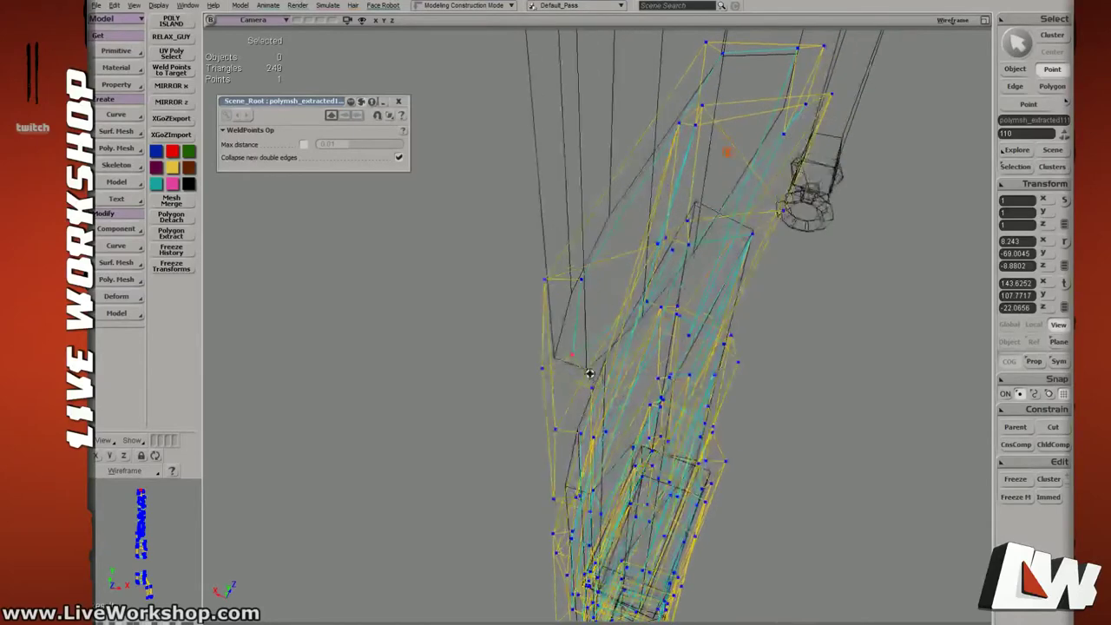
pyautogui.moveTo(594, 366)
pyautogui.mouseDown(button='right')
pyautogui.moveTo(608, 367)
pyautogui.moveTo(617, 360)
pyautogui.moveTo(595, 355)
pyautogui.moveTo(622, 344)
pyautogui.moveTo(602, 349)
pyautogui.mouseUp(button='right')
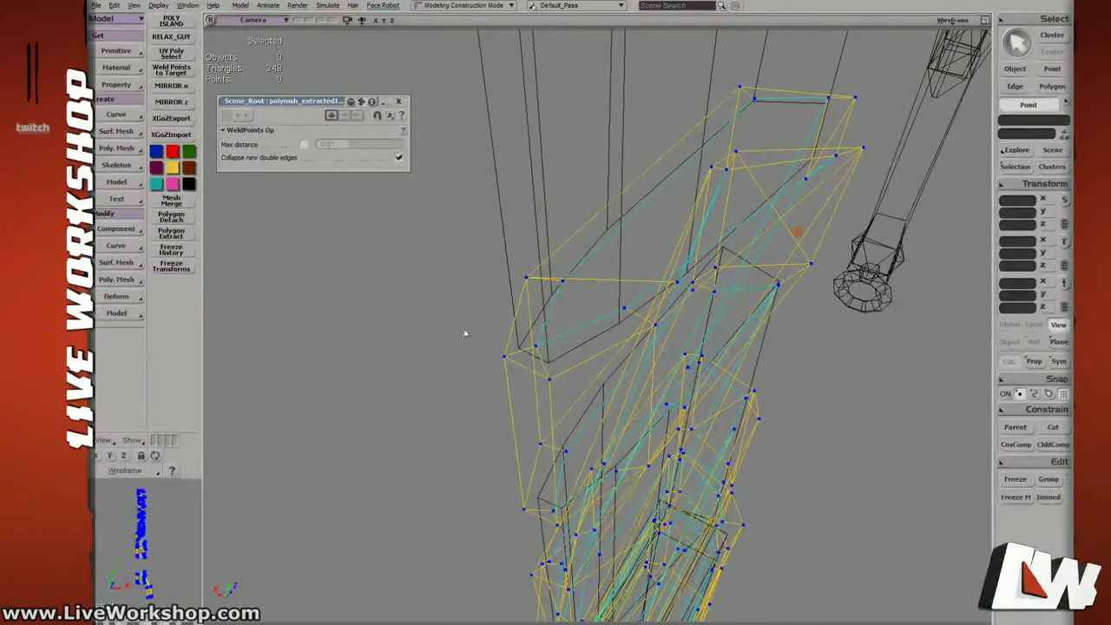
# Select the machete and wraps together, check their combined triangle count, and close the weld settings.
pyautogui.press('6')
pyautogui.moveTo(595, 327); pyautogui.dragTo(650, 325, button='middle')
pyautogui.press('space')
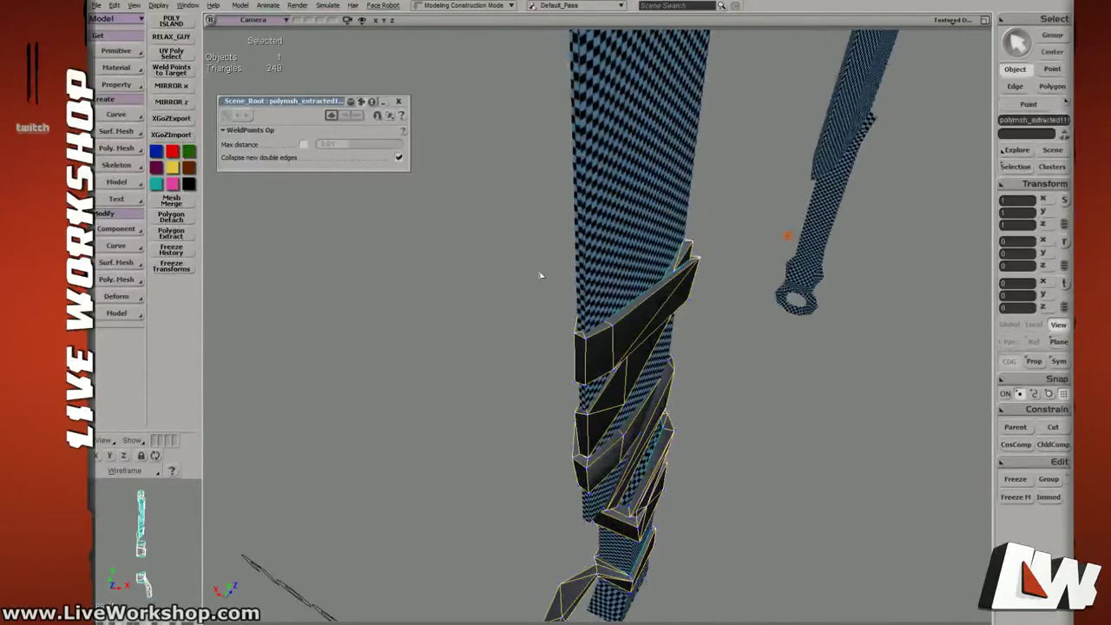
pyautogui.moveTo(540, 275); pyautogui.dragTo(720, 374)
pyautogui.moveTo(720, 374); pyautogui.dragTo(660, 347, button='middle')
pyautogui.moveTo(660, 347); pyautogui.dragTo(539, 338, button='right')
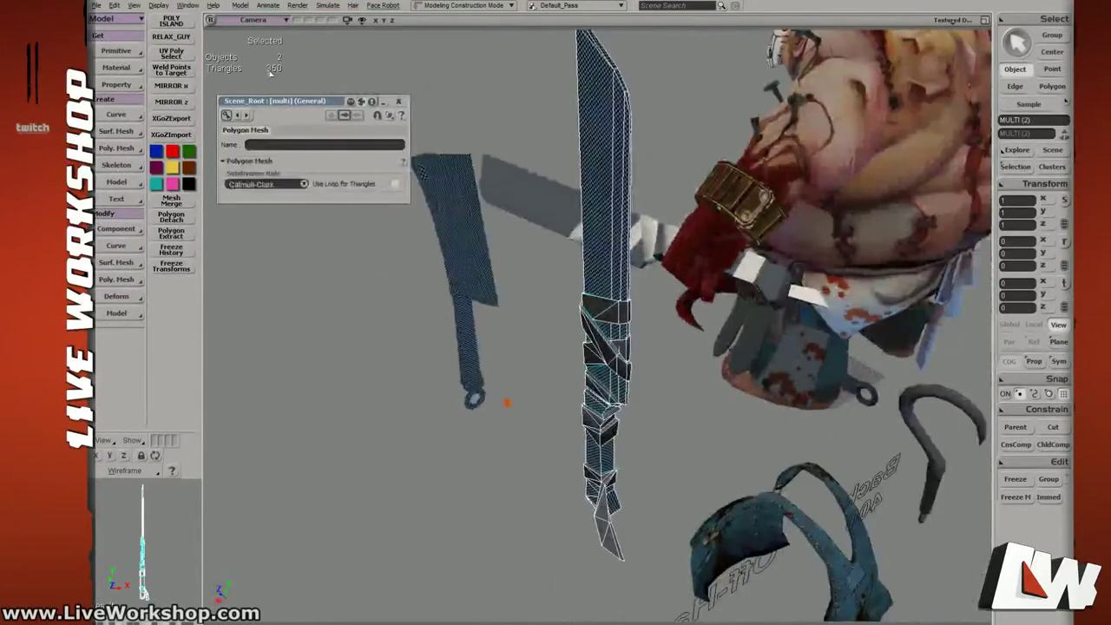
pyautogui.click(399, 103)
pyautogui.moveTo(614, 274); pyautogui.dragTo(633, 250, button='right')
pyautogui.moveTo(634, 250); pyautogui.dragTo(731, 310, button='middle')
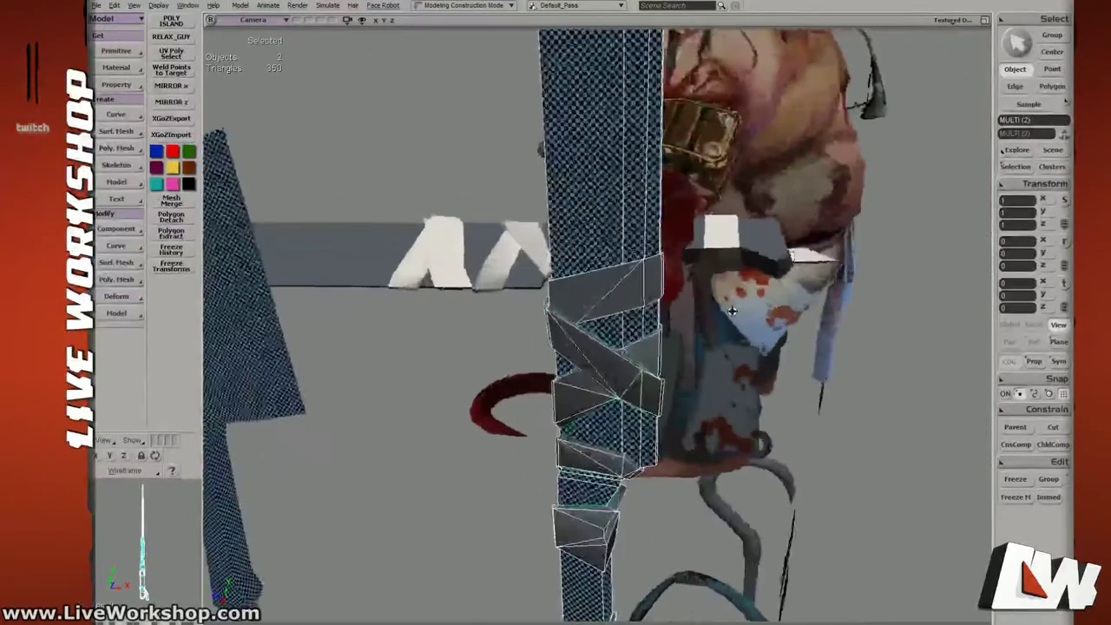
pyautogui.moveTo(732, 310); pyautogui.dragTo(720, 299, button='right')
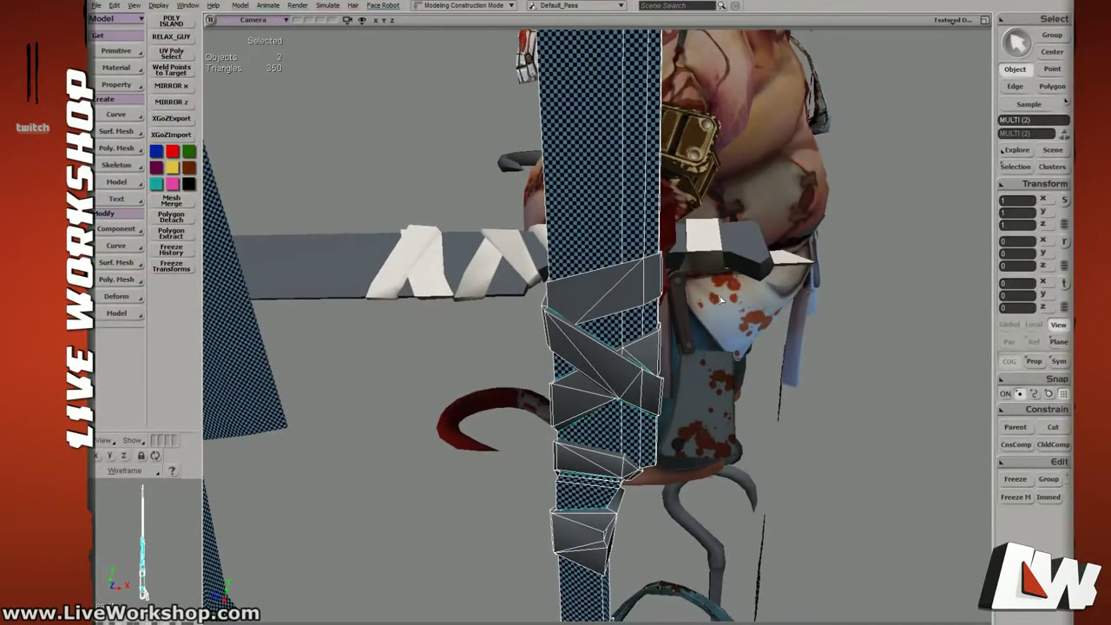
pyautogui.moveTo(679, 264); pyautogui.dragTo(736, 264, button='right')
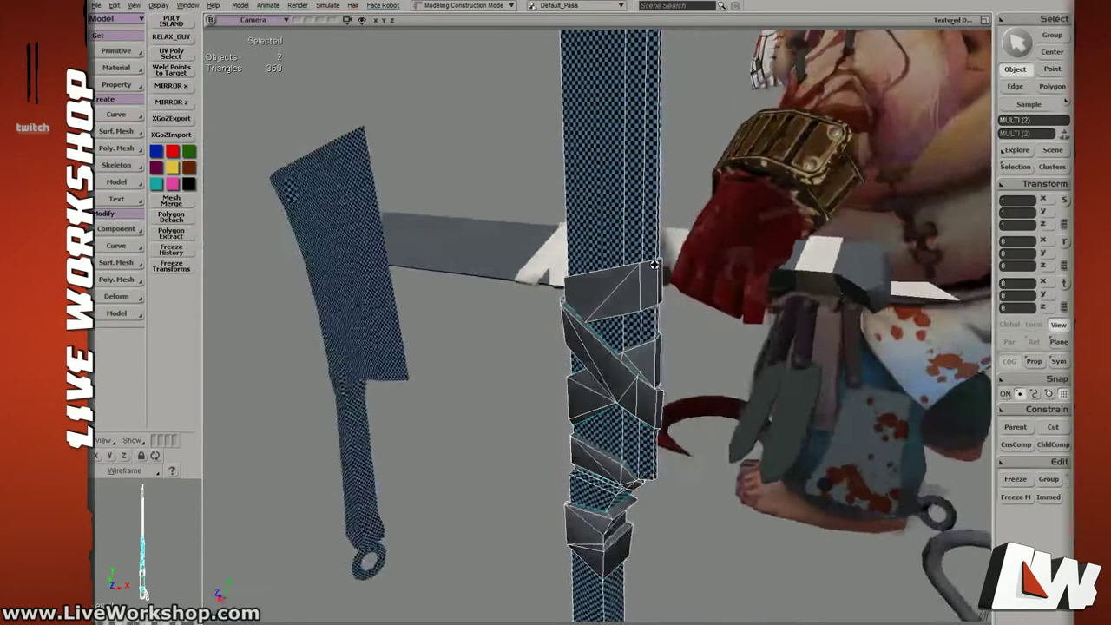
pyautogui.moveTo(736, 264); pyautogui.dragTo(864, 299, button='middle')
# Isolate the selection to the wraps and inspect the upper bands from the broad side, narrow edge and underside.
pyautogui.click(616, 276)
pyautogui.moveTo(699, 269); pyautogui.dragTo(644, 277)
pyautogui.moveTo(644, 278); pyautogui.dragTo(721, 291, button='middle')
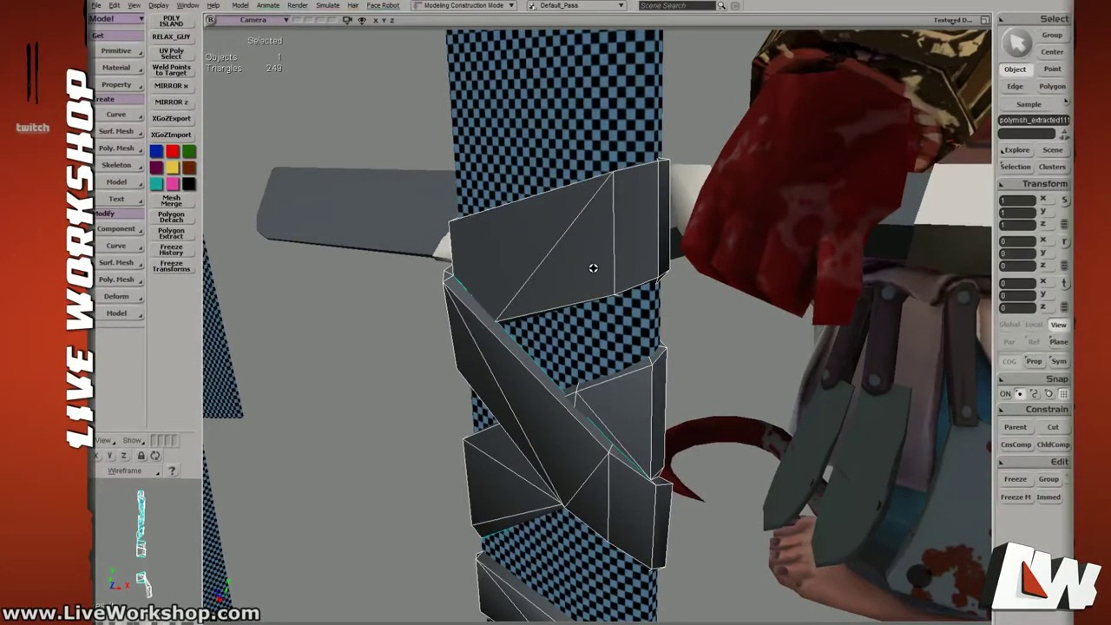
pyautogui.moveTo(594, 268); pyautogui.dragTo(641, 273, button='middle')
pyautogui.moveTo(640, 273); pyautogui.dragTo(626, 362, button='right')
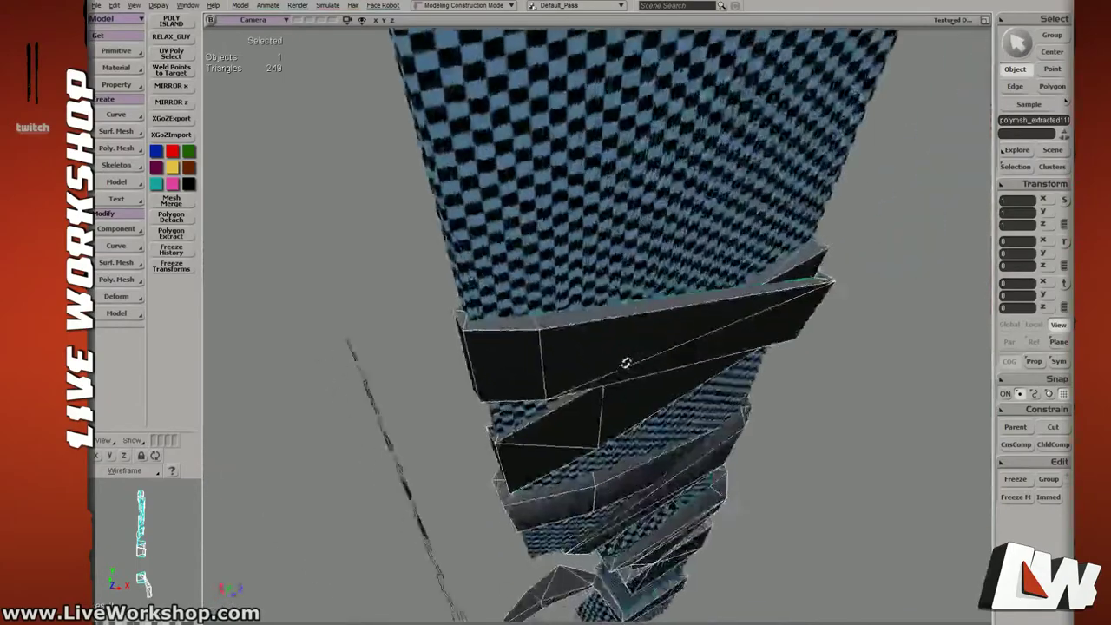
pyautogui.moveTo(626, 363); pyautogui.dragTo(809, 368, button='middle')
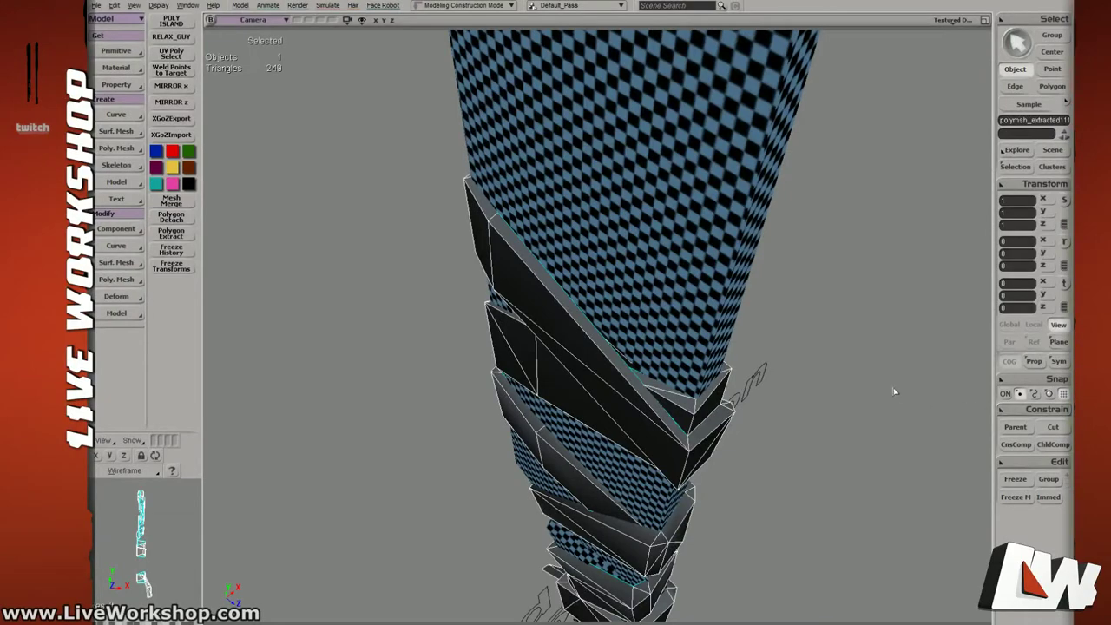
pyautogui.moveTo(757, 434); pyautogui.dragTo(759, 339, button='right')
pyautogui.moveTo(759, 338); pyautogui.dragTo(740, 330, button='middle')
pyautogui.moveTo(584, 298); pyautogui.dragTo(638, 396, button='right')
pyautogui.moveTo(638, 397); pyautogui.dragTo(643, 373, button='middle')
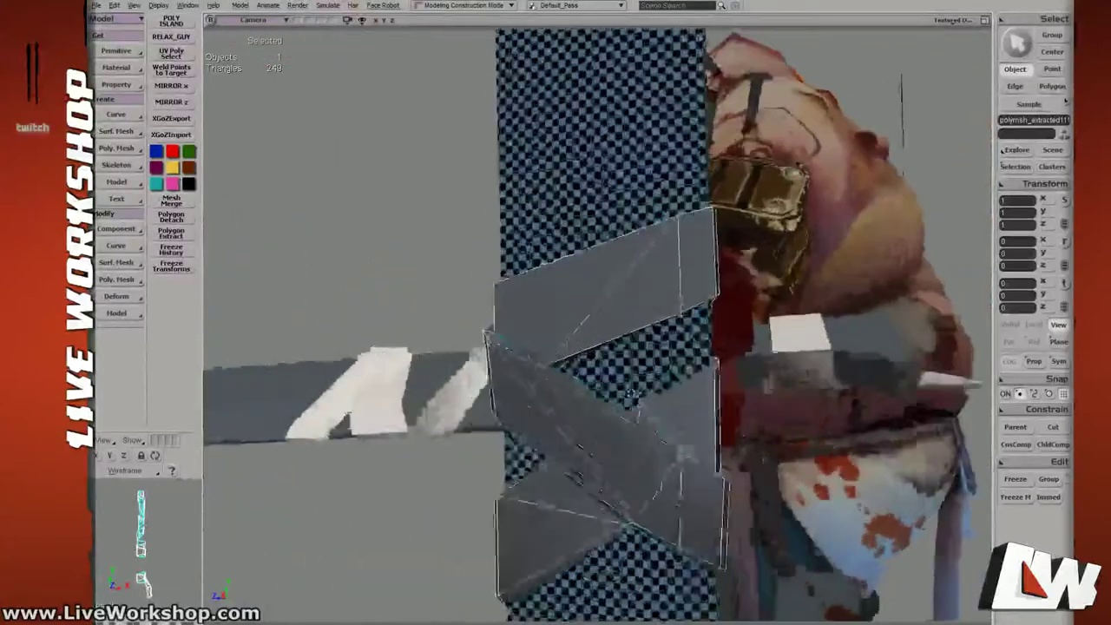
# Select the polygons of the crossing wrap band and the small triangles beneath it to examine how the bands overlap.
pyautogui.press('4')
pyautogui.moveTo(642, 374)
pyautogui.mouseDown(button='right')
pyautogui.moveTo(556, 364)
pyautogui.moveTo(627, 384)
pyautogui.mouseUp(button='right')
pyautogui.moveTo(628, 384); pyautogui.dragTo(622, 388)
pyautogui.moveTo(622, 388)
pyautogui.mouseDown(button='right')
pyautogui.moveTo(660, 425)
pyautogui.moveTo(659, 391)
pyautogui.moveTo(625, 376)
pyautogui.moveTo(629, 400)
pyautogui.mouseUp(button='right')
pyautogui.press('t')
pyautogui.press('u')
pyautogui.click(549, 430)
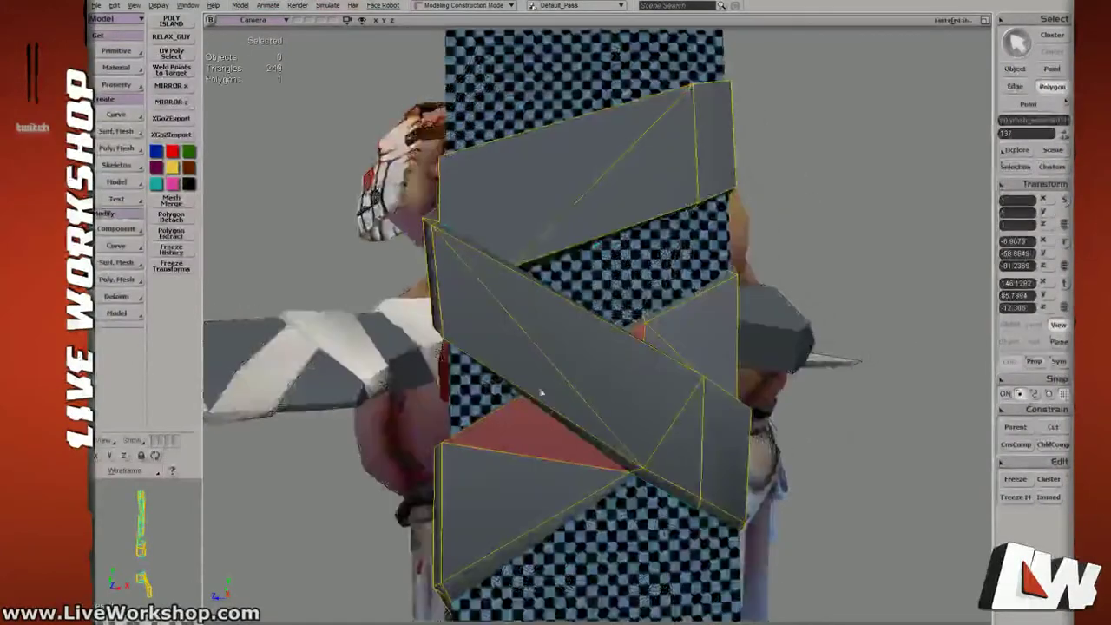
pyautogui.moveTo(611, 402); pyautogui.dragTo(655, 376, button='middle')
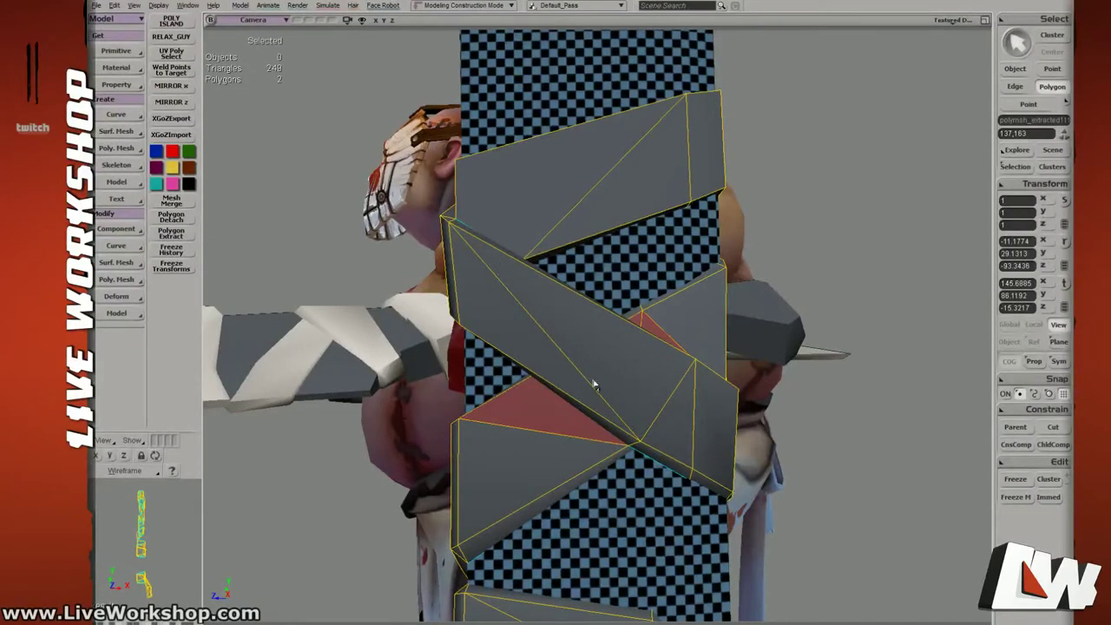
pyautogui.keyDown('shift'); pyautogui.moveTo(557, 362); pyautogui.dragTo(599, 371); pyautogui.keyUp('shift')
pyautogui.moveTo(607, 371); pyautogui.dragTo(624, 382, button='right')
pyautogui.moveTo(623, 382); pyautogui.dragTo(639, 392, button='middle')
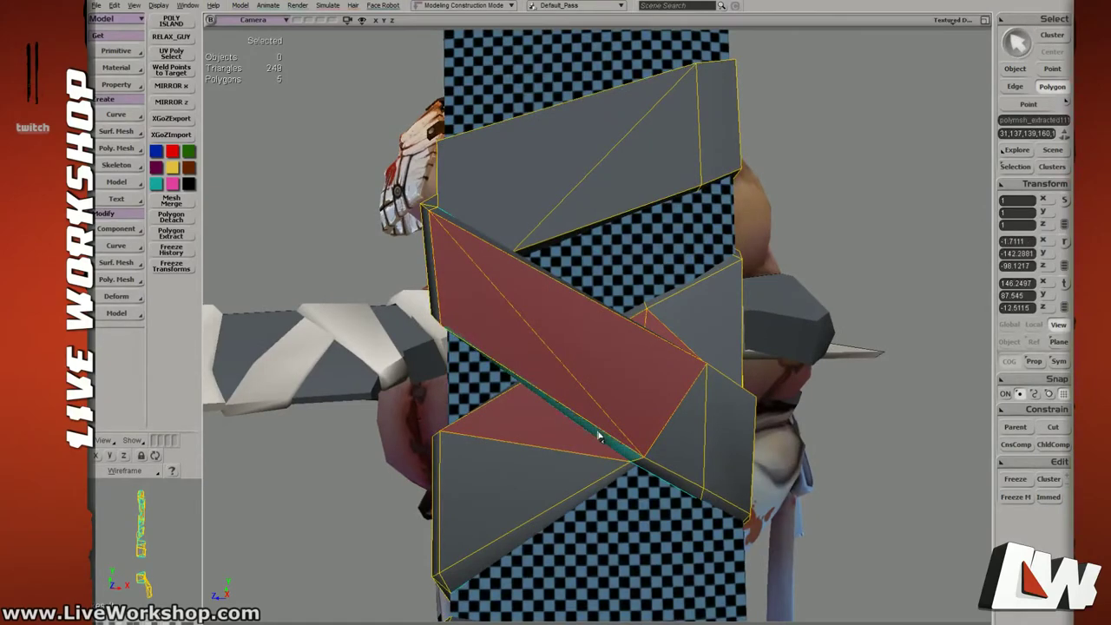
# Select the polygons of the lower wrap band on both sides of the crossing band to trace it underneath.
pyautogui.moveTo(597, 432); pyautogui.dragTo(654, 360)
pyautogui.moveTo(655, 360)
pyautogui.mouseDown(button='right')
pyautogui.moveTo(629, 347)
pyautogui.moveTo(639, 373)
pyautogui.moveTo(643, 362)
pyautogui.mouseUp(button='right')
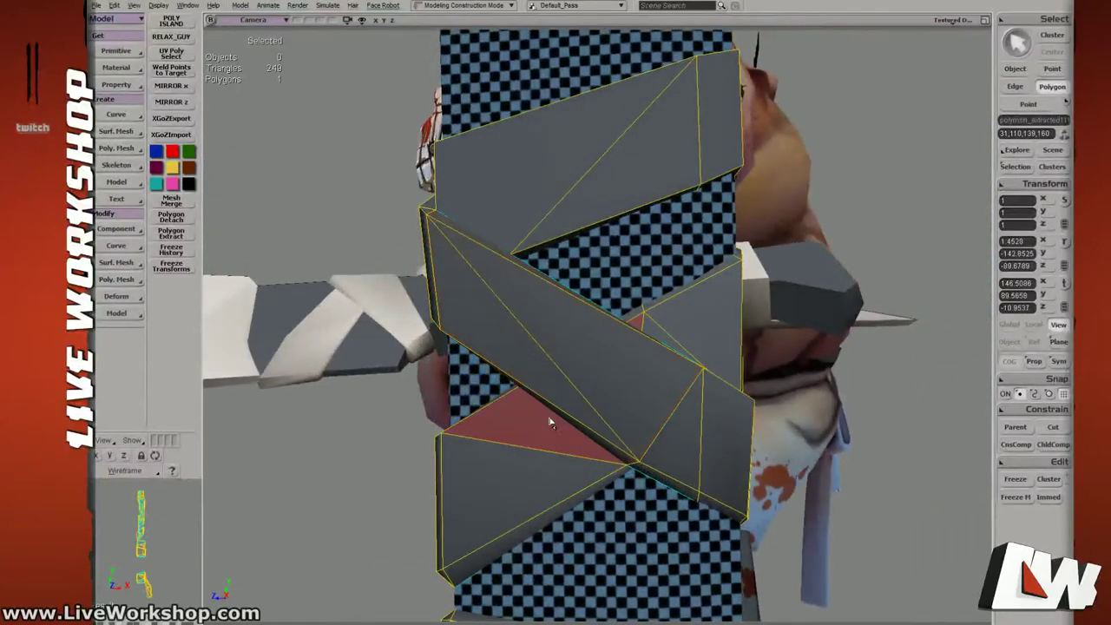
pyautogui.keyDown('shift'); pyautogui.click(642, 318); pyautogui.keyUp('shift')
pyautogui.keyDown('shift'); pyautogui.click(555, 479); pyautogui.keyUp('shift')
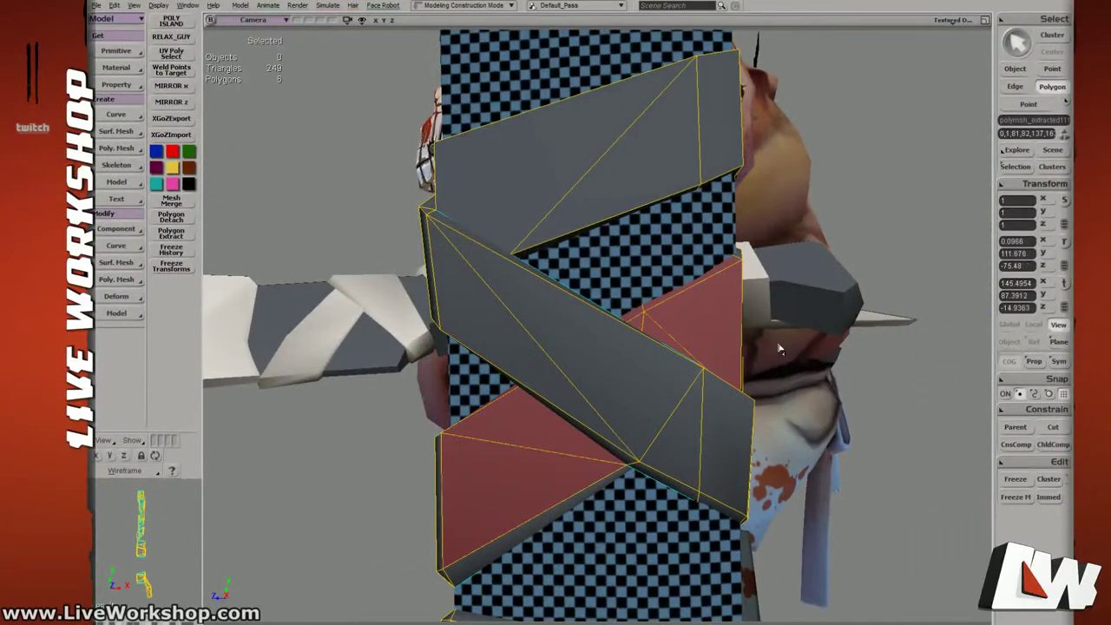
pyautogui.press('x')
pyautogui.moveTo(625, 392); pyautogui.dragTo(629, 395)
pyautogui.hotkey('ctrl', 'z')
# Pick out individual crossing-band polygons and check in wireframe how the triangle below extends behind the band.
pyautogui.click(566, 395)
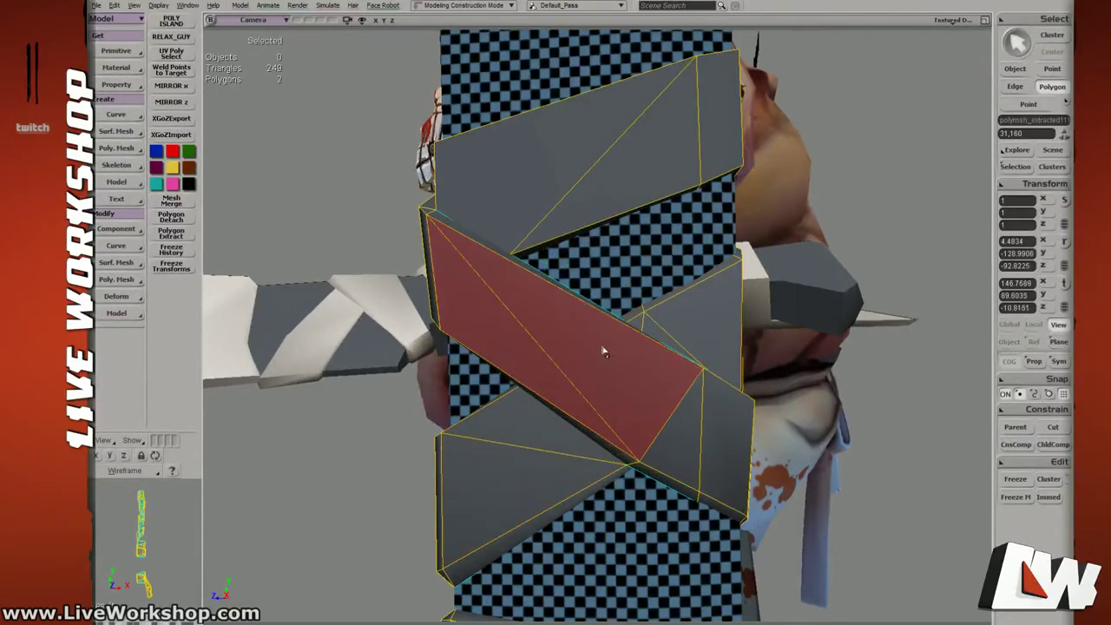
pyautogui.click(572, 341)
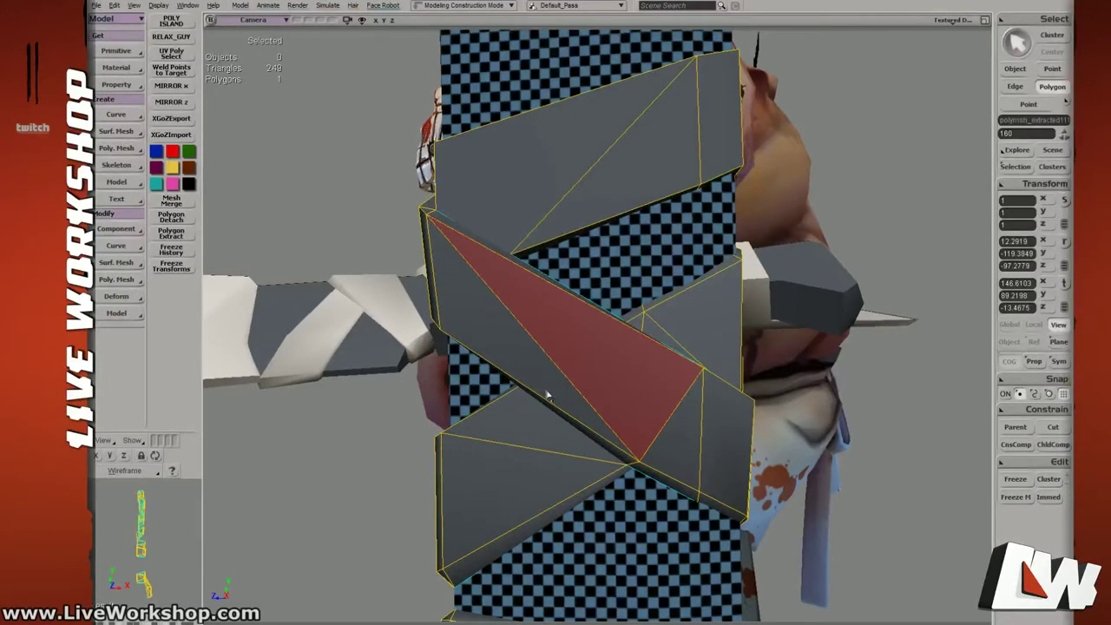
pyautogui.click(560, 443)
pyautogui.press('4')
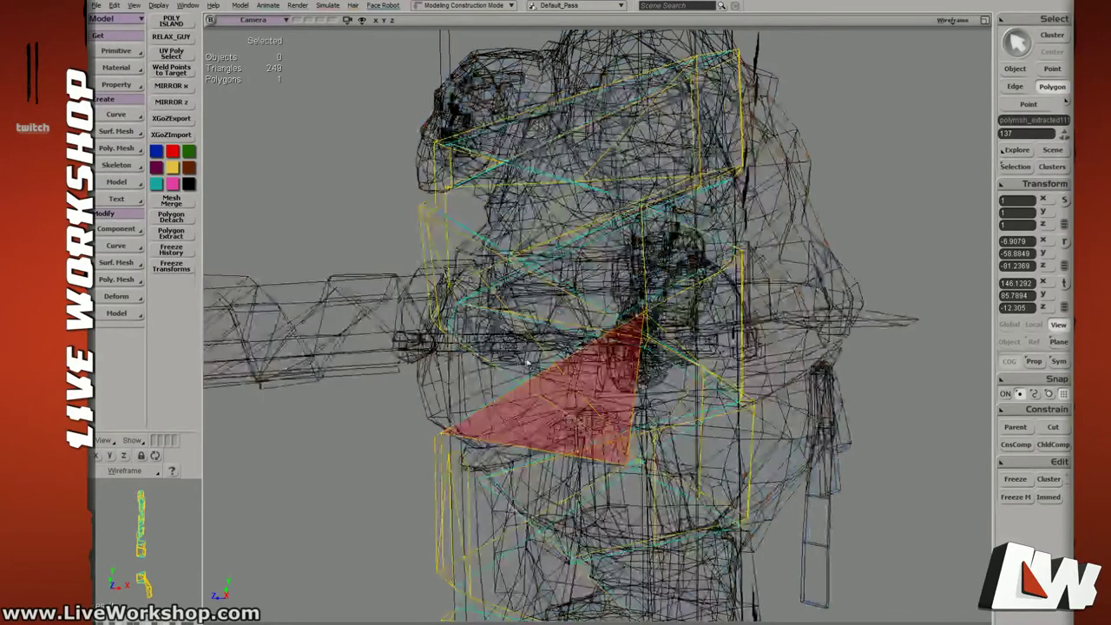
pyautogui.press('6')
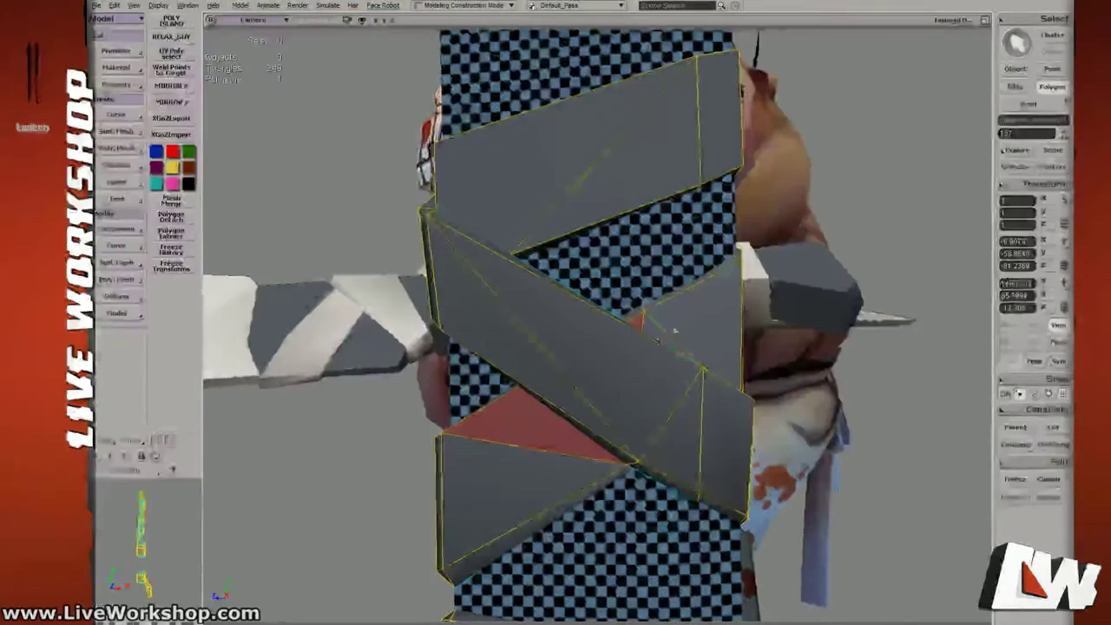
# Look over the UVs in the texture editor, and view the wrapped grip with the machete and wraps selected together.
pyautogui.click(899, 235)
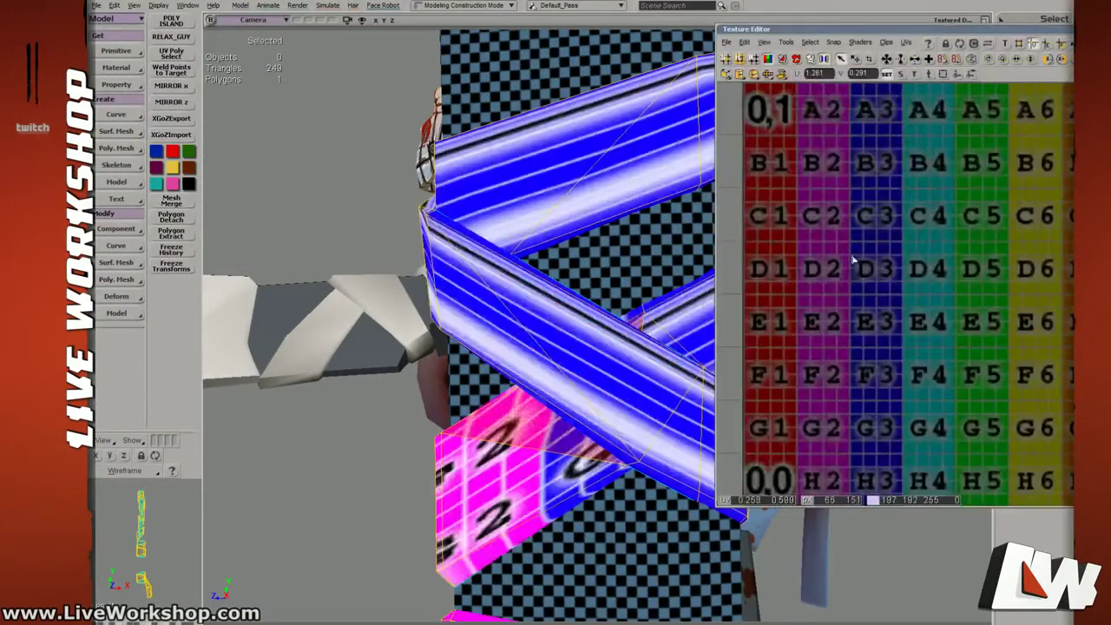
pyautogui.moveTo(642, 184); pyautogui.dragTo(585, 148)
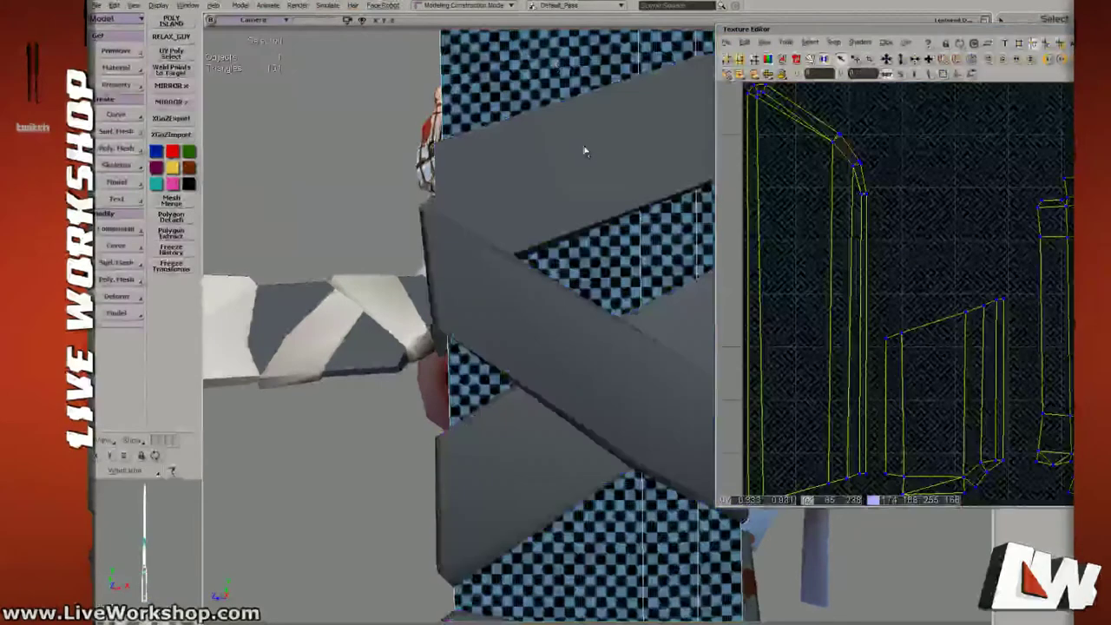
pyautogui.moveTo(634, 272); pyautogui.dragTo(518, 349, button='middle')
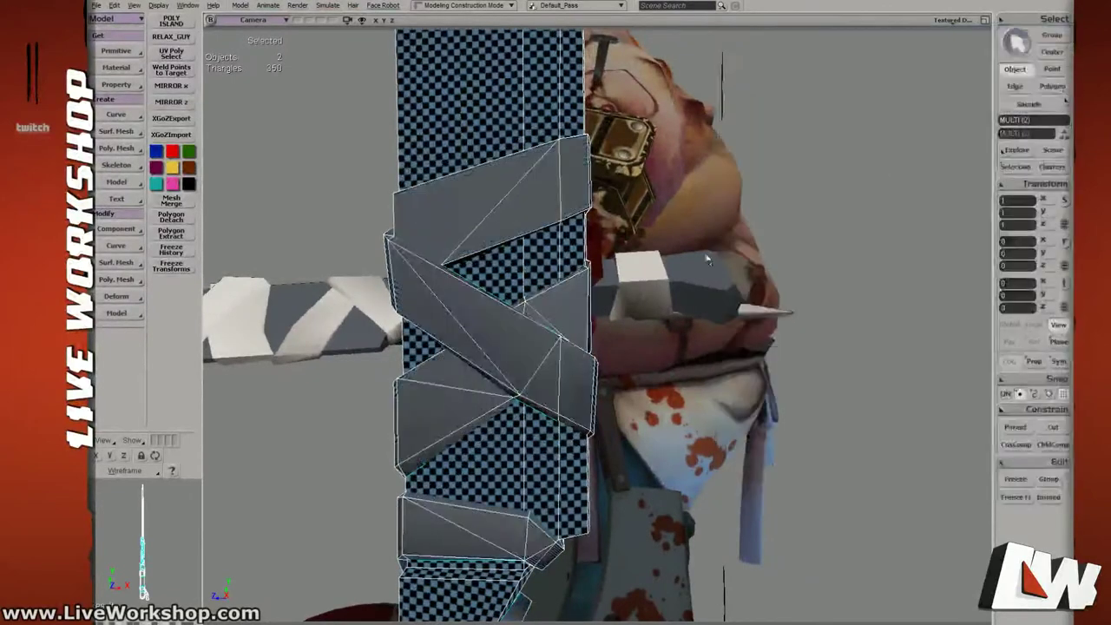
pyautogui.moveTo(707, 258); pyautogui.dragTo(532, 273, button='middle')
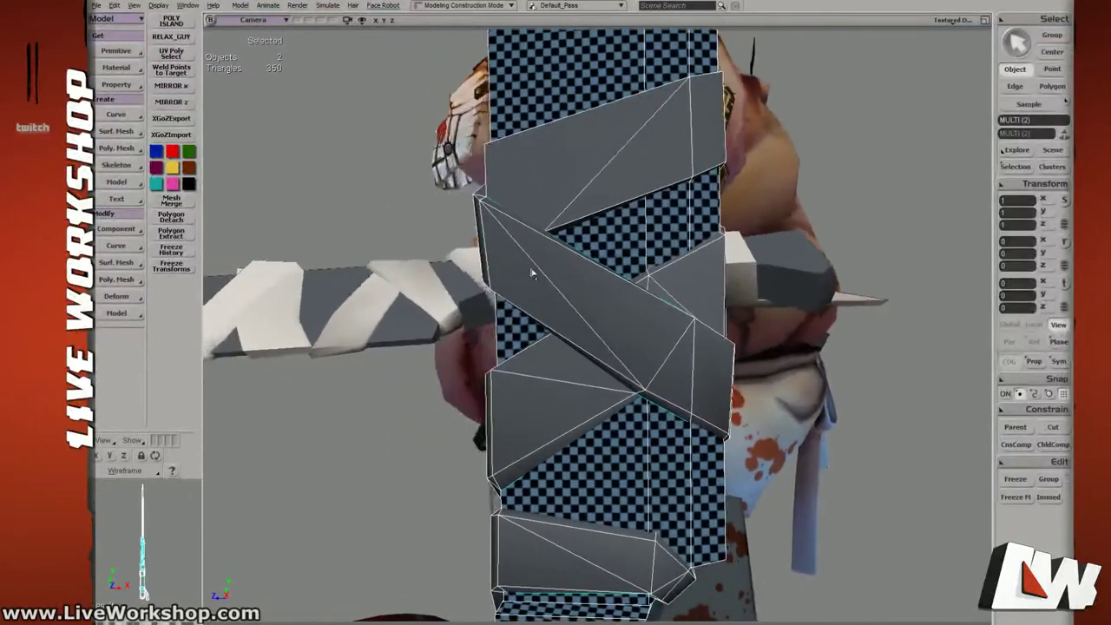
pyautogui.moveTo(652, 352)
pyautogui.mouseDown(button='middle')
pyautogui.moveTo(630, 340)
pyautogui.moveTo(583, 345)
pyautogui.moveTo(643, 322)
pyautogui.moveTo(614, 332)
pyautogui.moveTo(663, 337)
pyautogui.moveTo(669, 327)
pyautogui.moveTo(603, 312)
pyautogui.moveTo(645, 335)
pyautogui.mouseUp(button='middle')
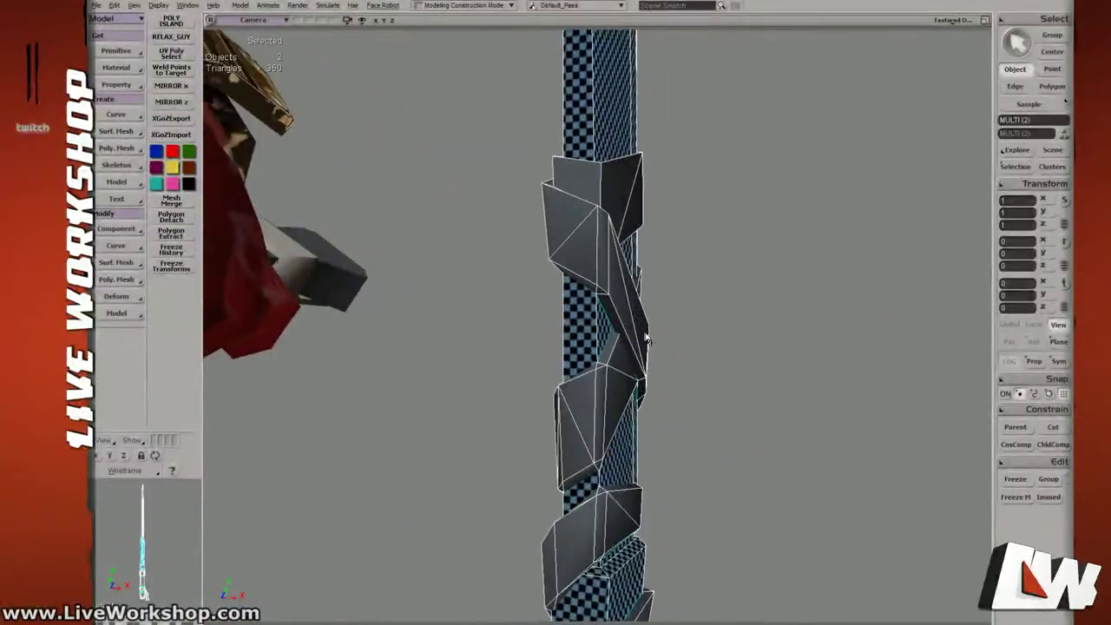
# Select the left cleaver and set its Y and Z positions to 0.
pyautogui.moveTo(568, 335); pyautogui.dragTo(403, 405, button='middle')
pyautogui.click(404, 404)
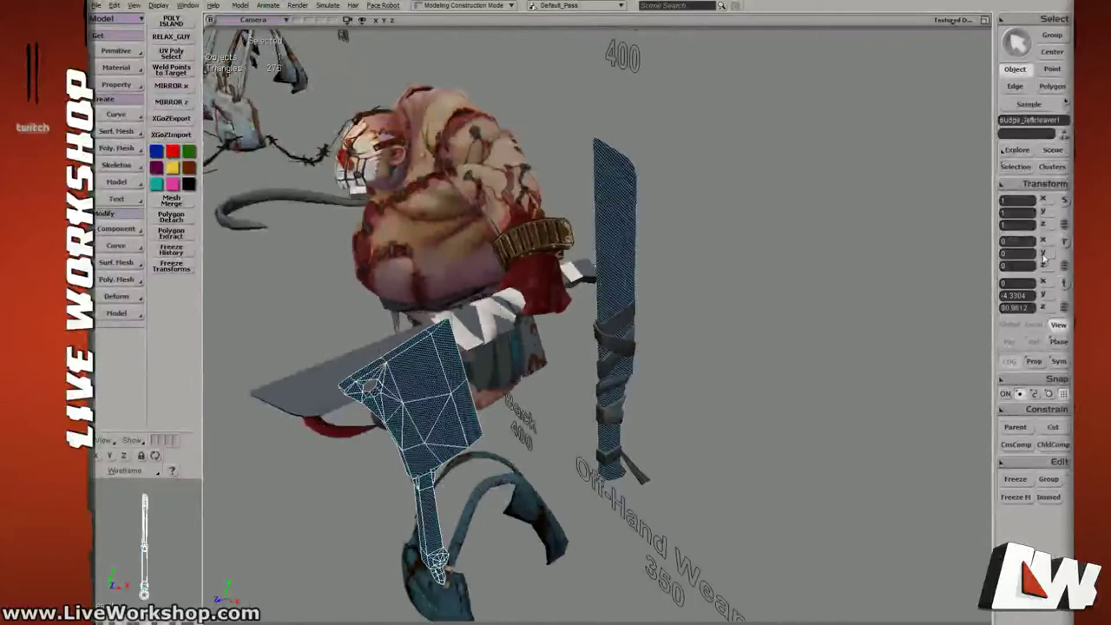
pyautogui.press('Return')
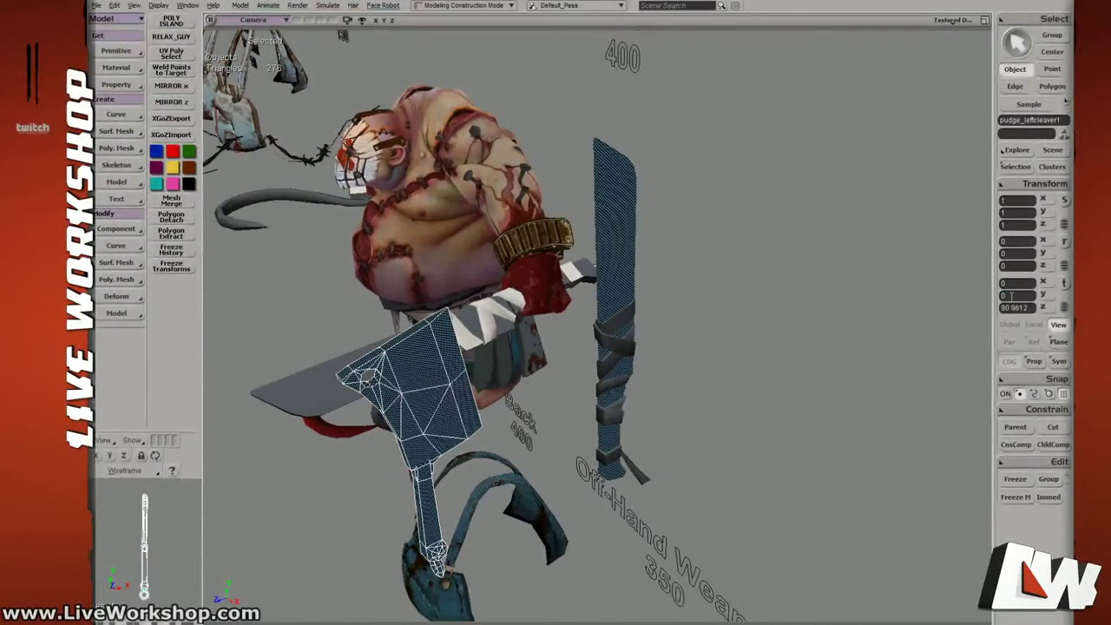
pyautogui.write('0')
pyautogui.press('Return')
# Select the machete and its wraps together, frame them in the view, and save the scene.
pyautogui.moveTo(599, 351); pyautogui.dragTo(492, 288, button='middle')
pyautogui.press('v')
pyautogui.moveTo(608, 155); pyautogui.dragTo(640, 503, button='middle')
pyautogui.press('space')
pyautogui.click(820, 283)
pyautogui.moveTo(820, 283); pyautogui.dragTo(617, 360, button='middle')
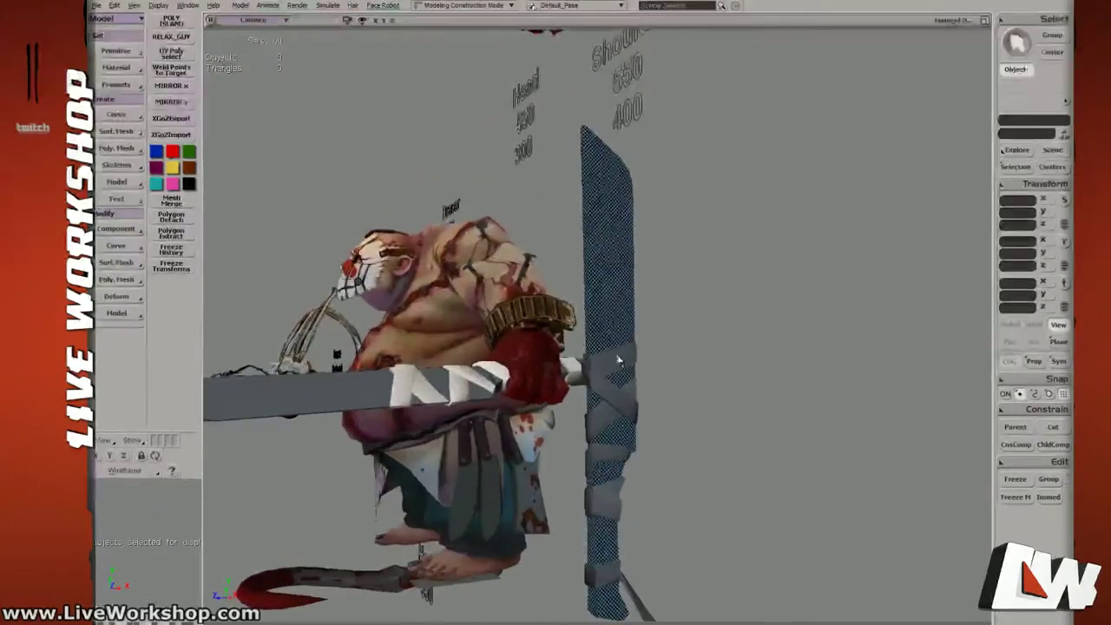
pyautogui.click(617, 360)
pyautogui.keyDown('shift'); pyautogui.click(625, 369); pyautogui.keyUp('shift')
pyautogui.press('f')
pyautogui.hotkey('ctrl', 's')
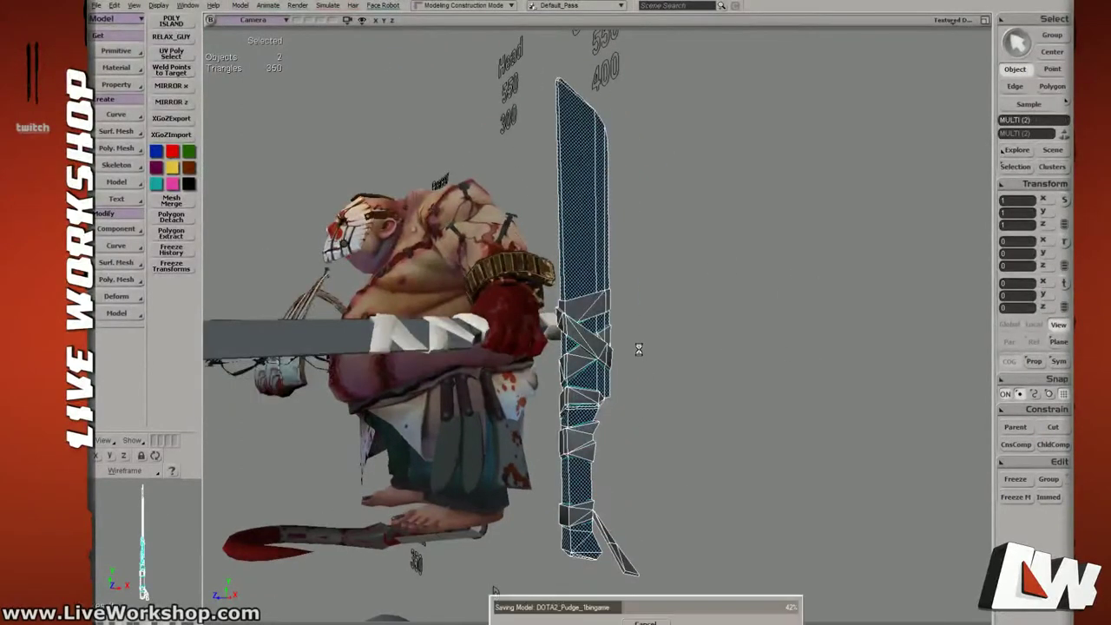
# Save the scene under the new name DOTA2_Pudge_hayHook1b.
pyautogui.click(97, 6)
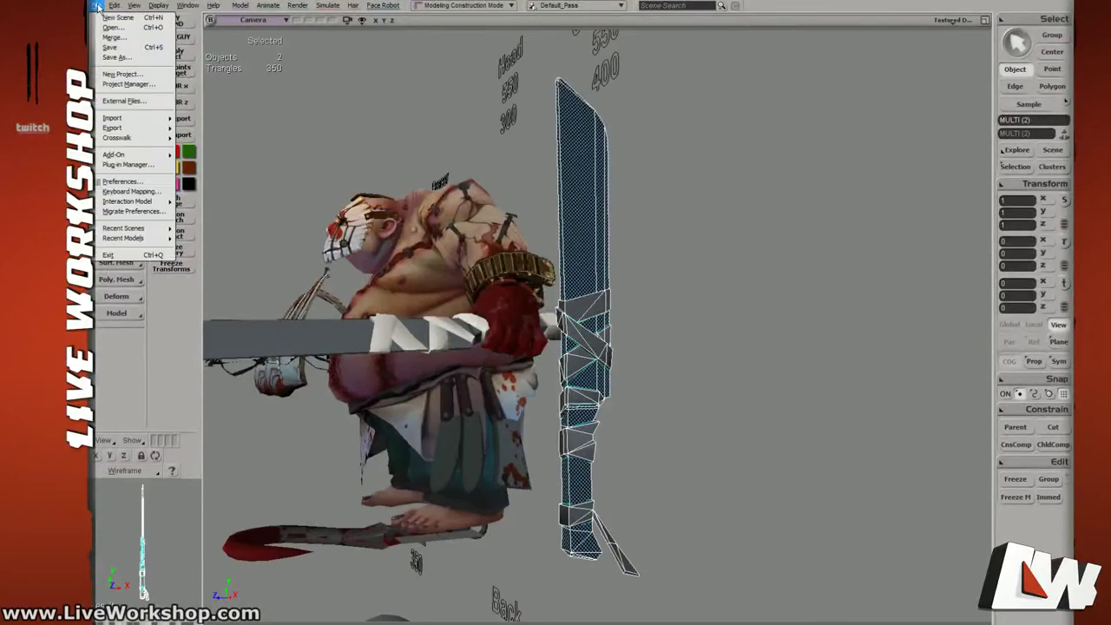
pyautogui.click(117, 57)
pyautogui.click(380, 514)
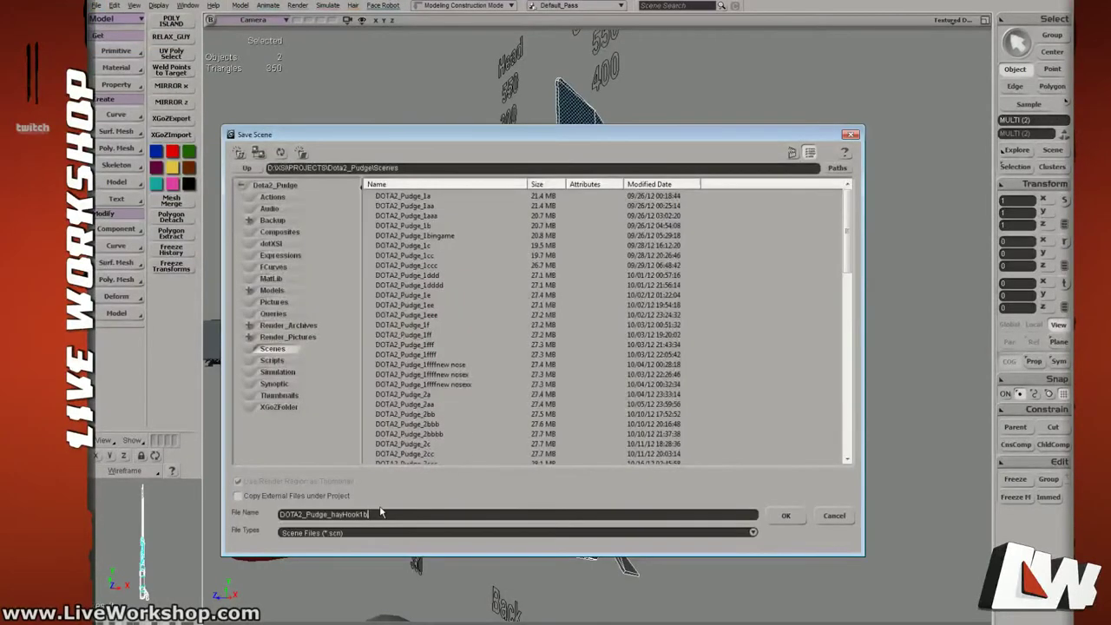
pyautogui.press('Return')
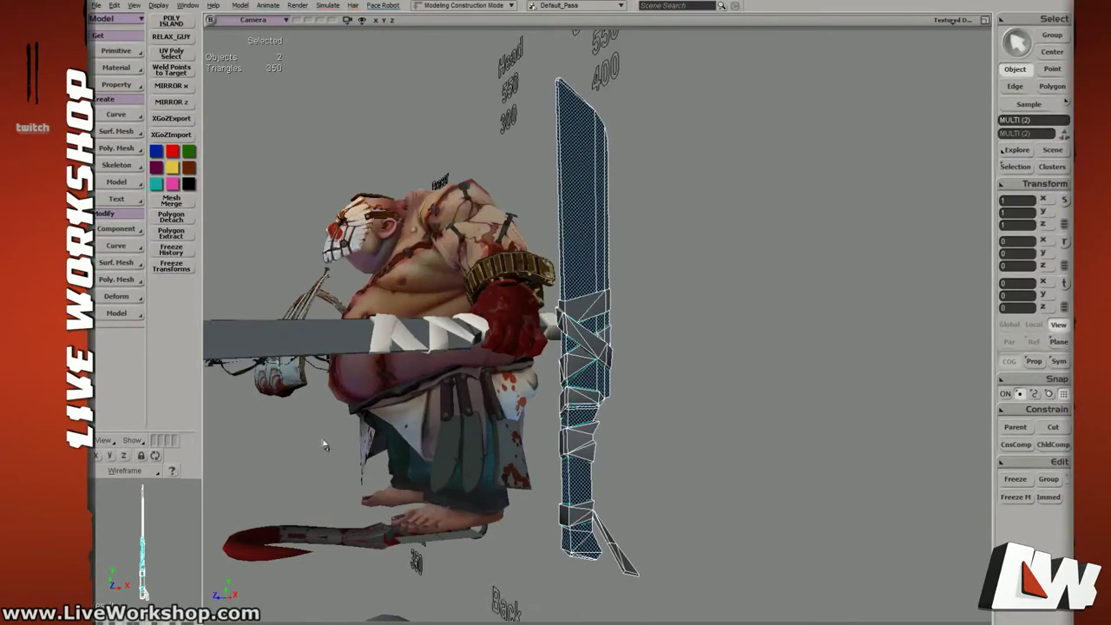
# Select the wraps alone and examine the crossing upper bands from both broad sides of the machete.
pyautogui.click(601, 347)
pyautogui.moveTo(600, 347); pyautogui.dragTo(704, 350, button='middle')
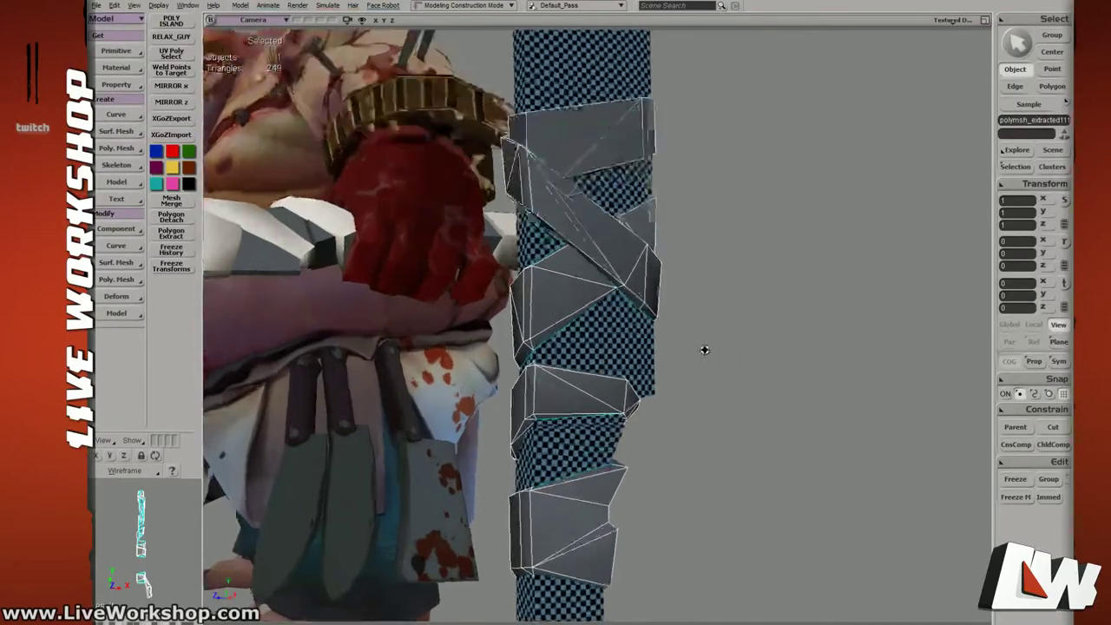
pyautogui.moveTo(704, 349); pyautogui.dragTo(690, 306, button='right')
pyautogui.moveTo(690, 306); pyautogui.dragTo(749, 389, button='middle')
pyautogui.moveTo(749, 390); pyautogui.dragTo(646, 368, button='right')
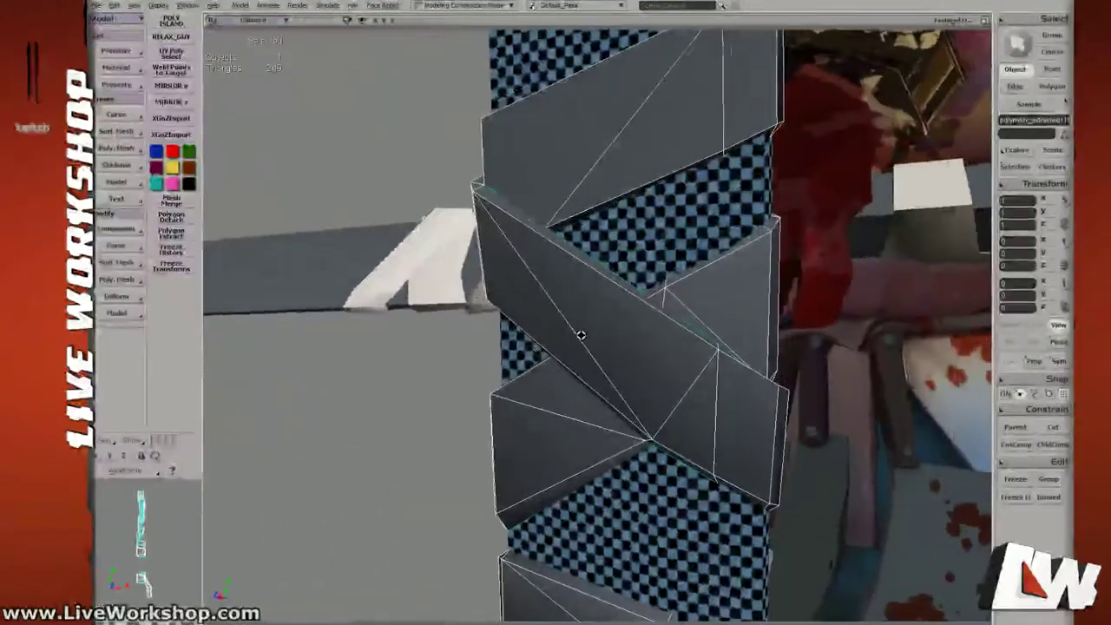
pyautogui.moveTo(646, 369)
pyautogui.mouseDown(button='middle')
pyautogui.moveTo(687, 372)
pyautogui.moveTo(573, 365)
pyautogui.moveTo(700, 378)
pyautogui.moveTo(655, 397)
pyautogui.moveTo(609, 399)
pyautogui.moveTo(605, 377)
pyautogui.moveTo(573, 352)
pyautogui.moveTo(585, 387)
pyautogui.moveTo(619, 387)
pyautogui.moveTo(697, 357)
pyautogui.moveTo(541, 273)
pyautogui.moveTo(620, 318)
pyautogui.moveTo(539, 315)
pyautogui.moveTo(617, 303)
pyautogui.moveTo(573, 300)
pyautogui.moveTo(643, 342)
pyautogui.moveTo(593, 367)
pyautogui.moveTo(620, 431)
pyautogui.moveTo(540, 423)
pyautogui.moveTo(619, 472)
pyautogui.moveTo(592, 469)
pyautogui.moveTo(579, 538)
pyautogui.moveTo(697, 444)
pyautogui.moveTo(559, 460)
pyautogui.moveTo(678, 378)
pyautogui.moveTo(563, 407)
pyautogui.moveTo(574, 331)
pyautogui.moveTo(646, 309)
pyautogui.moveTo(749, 355)
pyautogui.moveTo(631, 384)
pyautogui.moveTo(637, 358)
pyautogui.mouseUp(button='middle')
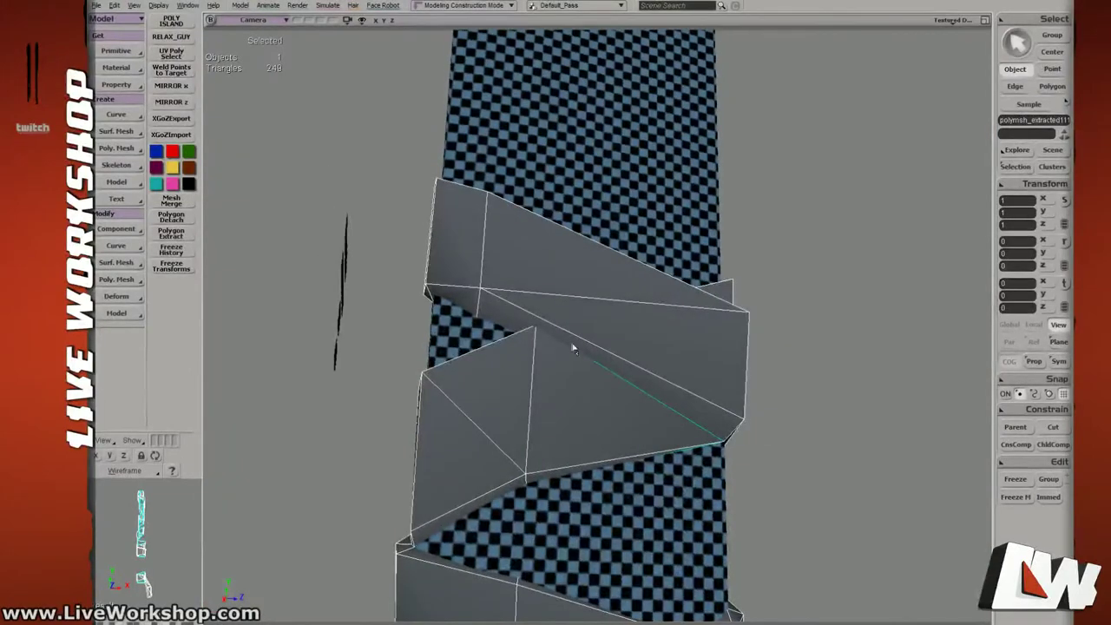
pyautogui.moveTo(740, 446); pyautogui.dragTo(666, 389, button='middle')
# Select a point on the uppermost wrap band at the narrow edge and examine the geometry around it.
pyautogui.press('4')
pyautogui.press('t')
pyautogui.press('6')
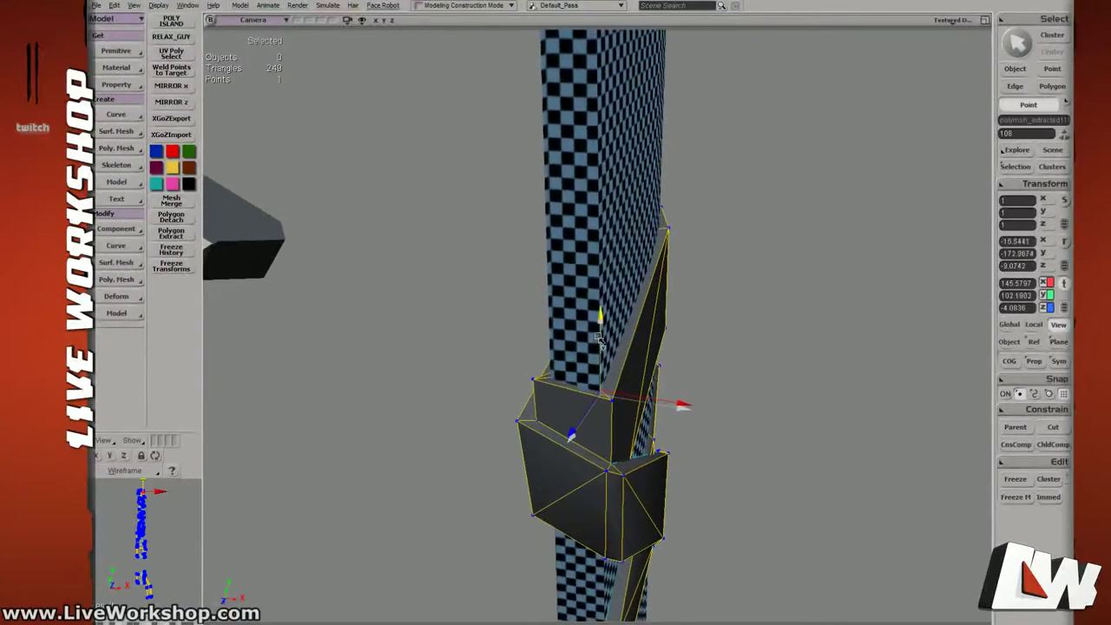
pyautogui.press('space')
pyautogui.moveTo(769, 358); pyautogui.dragTo(780, 372)
# Try selecting the connected polygons of the upper wrap bands as one group.
pyautogui.moveTo(695, 369); pyautogui.dragTo(640, 362, button='middle')
pyautogui.click(645, 328)
pyautogui.press('t')
pyautogui.press('u')
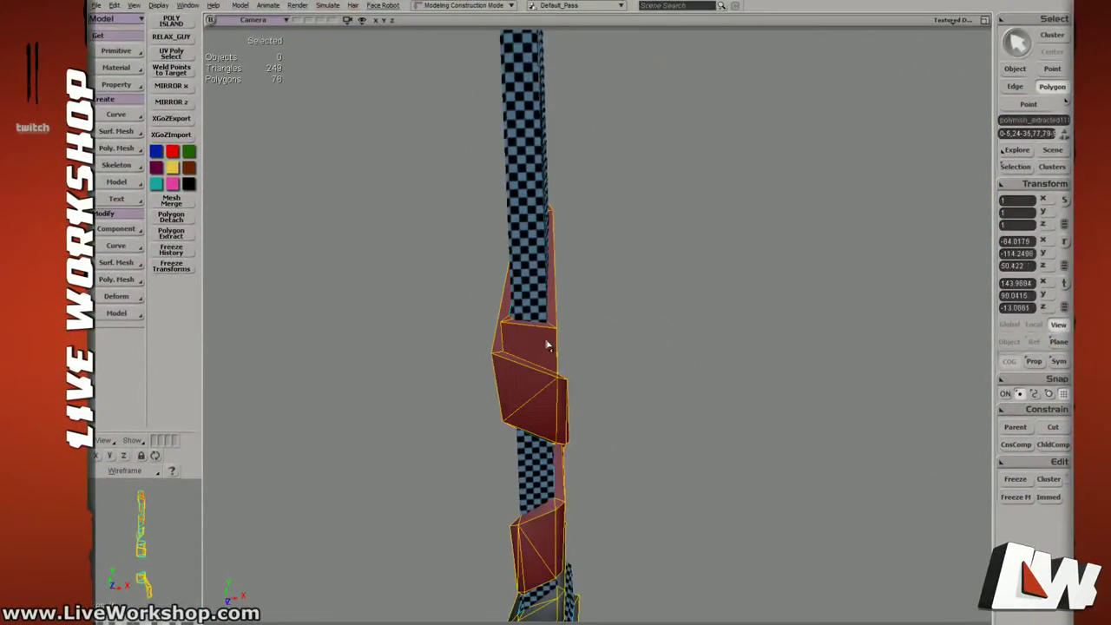
pyautogui.click(638, 347)
pyautogui.moveTo(638, 347); pyautogui.dragTo(597, 319, button='middle')
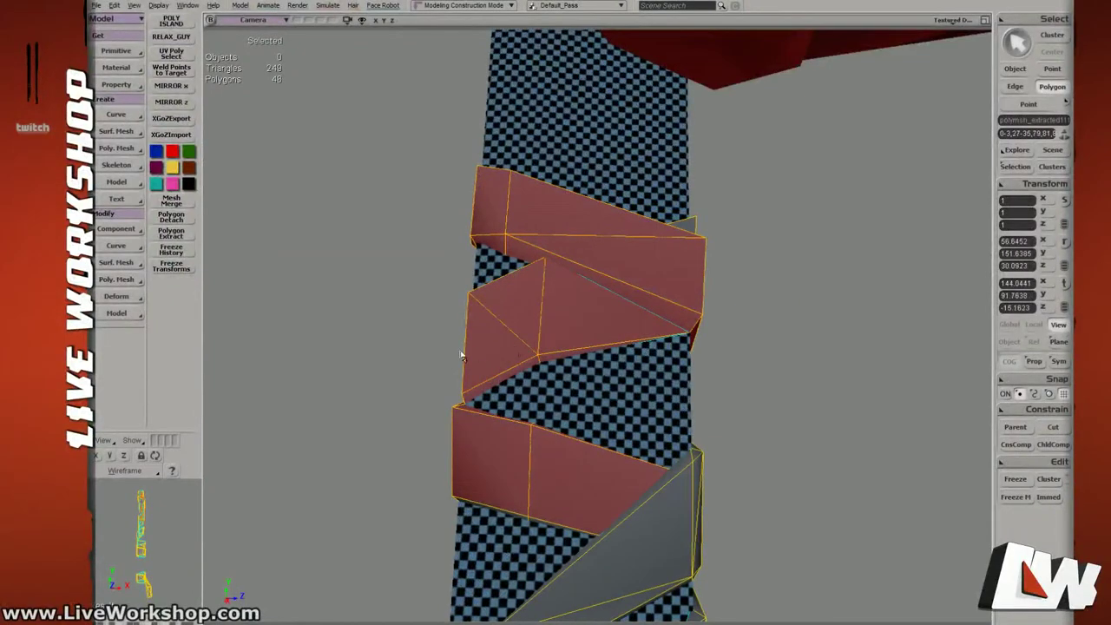
pyautogui.moveTo(461, 356)
pyautogui.mouseDown(button='middle')
pyautogui.moveTo(543, 348)
pyautogui.moveTo(617, 376)
pyautogui.moveTo(599, 373)
pyautogui.mouseUp(button='middle')
# Select the polygons of the wrap strip that passes beneath the crossing band, on both broad sides of the machete.
pyautogui.moveTo(599, 373); pyautogui.dragTo(654, 377)
pyautogui.press('4')
pyautogui.moveTo(655, 377)
pyautogui.mouseDown(button='middle')
pyautogui.moveTo(602, 308)
pyautogui.moveTo(669, 330)
pyautogui.moveTo(695, 325)
pyautogui.mouseUp(button='middle')
pyautogui.press('6')
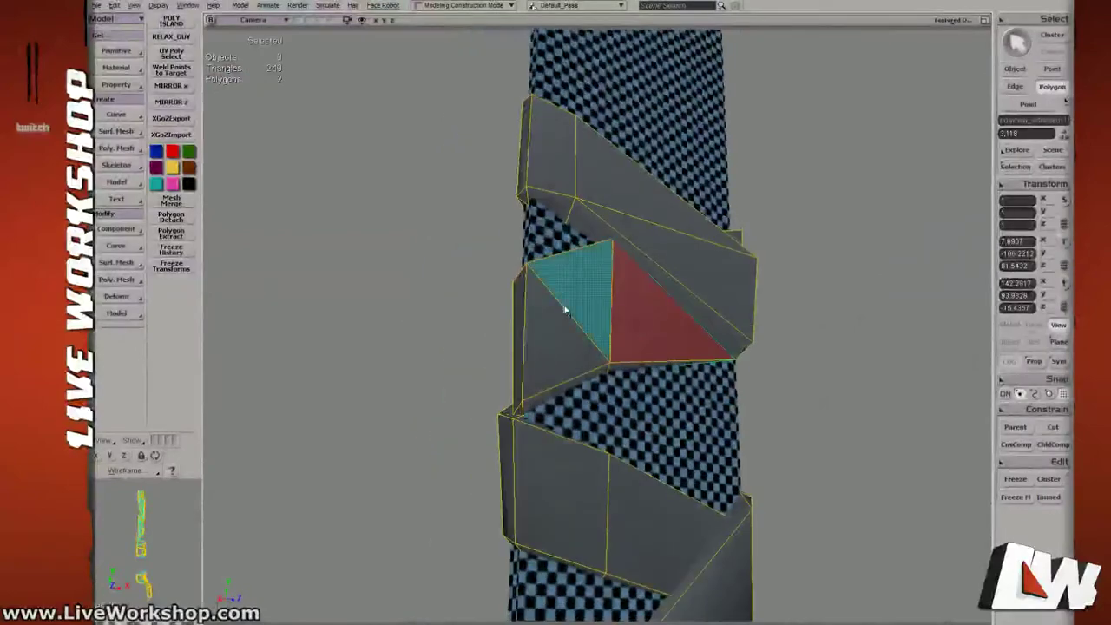
pyautogui.moveTo(667, 404); pyautogui.dragTo(619, 346, button='middle')
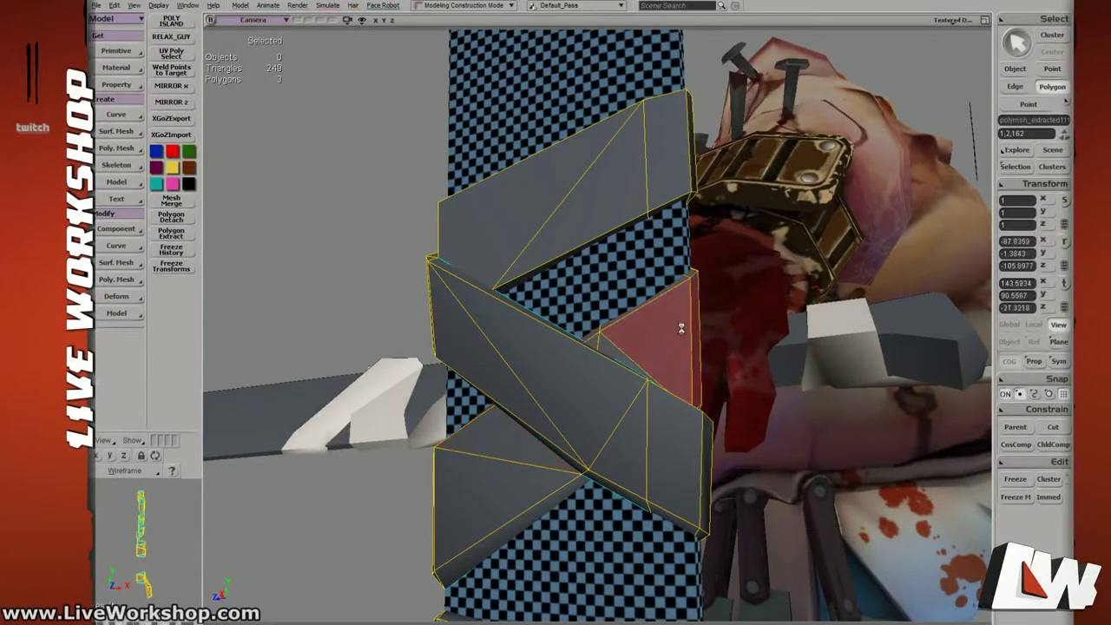
pyautogui.moveTo(681, 328); pyautogui.dragTo(550, 350, button='middle')
pyautogui.click(507, 404)
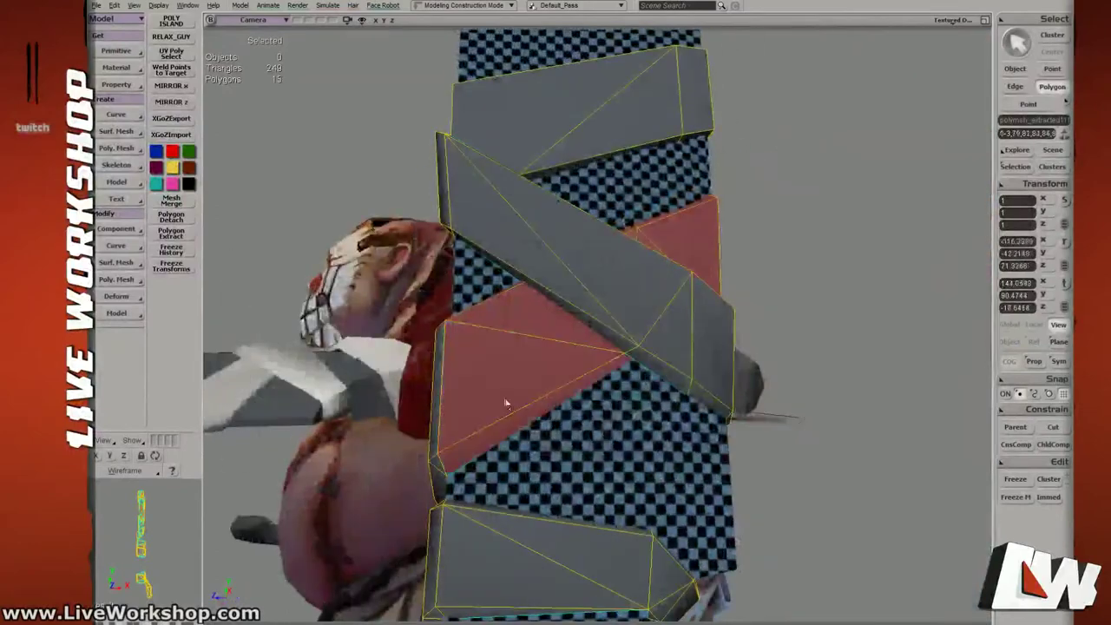
pyautogui.moveTo(507, 403); pyautogui.dragTo(607, 390, button='middle')
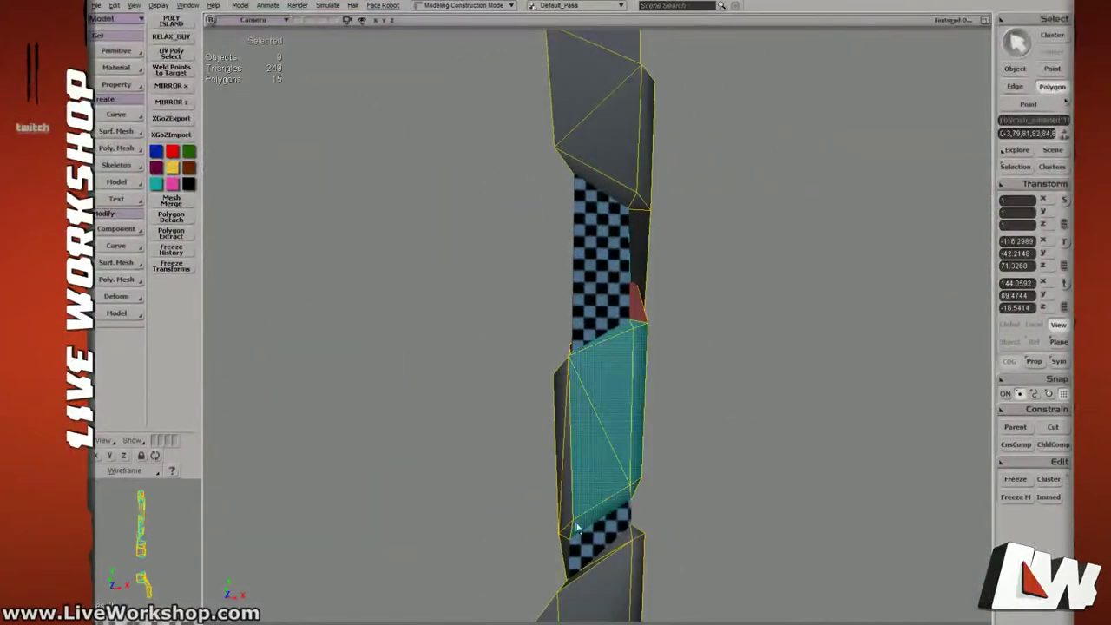
# Extend the polygon selection along the continuous wrap strip through its middle bands on both broad sides of the machete.
pyautogui.moveTo(607, 379)
pyautogui.mouseDown(button='right')
pyautogui.moveTo(662, 399)
pyautogui.moveTo(630, 394)
pyautogui.mouseUp(button='right')
pyautogui.moveTo(626, 389); pyautogui.dragTo(568, 342)
pyautogui.moveTo(672, 416); pyautogui.dragTo(627, 351)
pyautogui.moveTo(627, 351); pyautogui.dragTo(651, 354, button='right')
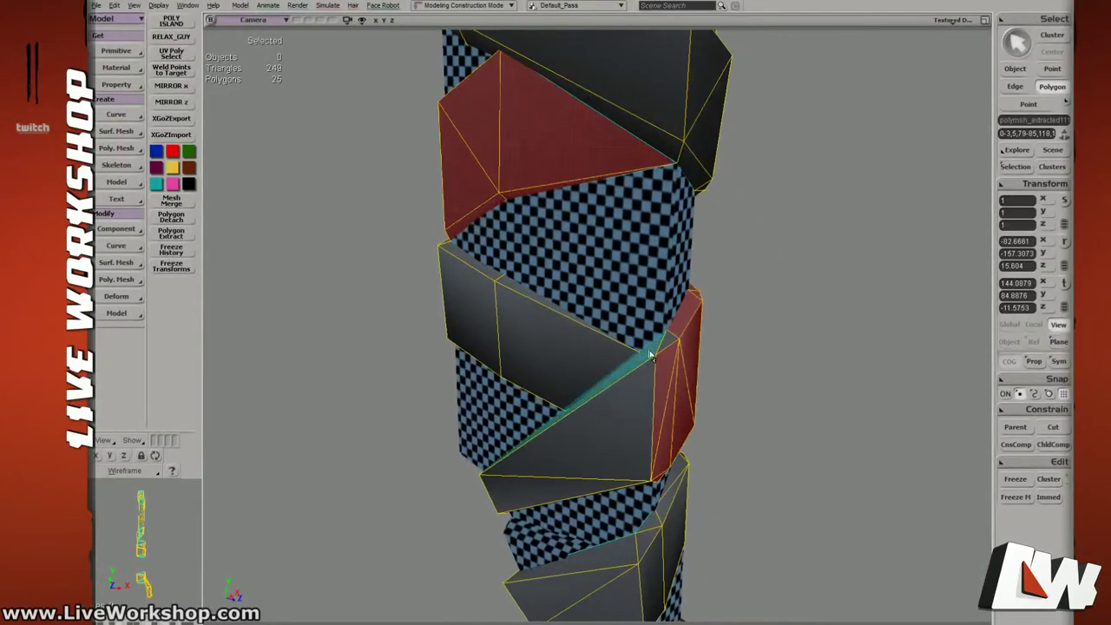
pyautogui.moveTo(524, 505); pyautogui.dragTo(522, 506)
pyautogui.moveTo(590, 438); pyautogui.dragTo(664, 406, button='right')
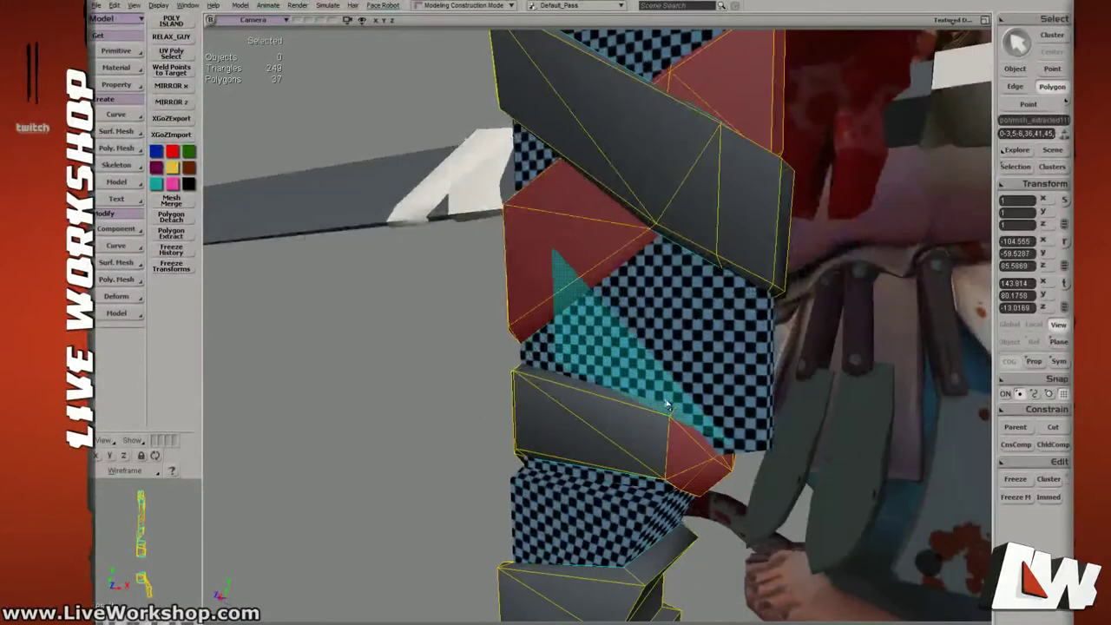
pyautogui.moveTo(600, 465); pyautogui.dragTo(601, 460)
pyautogui.moveTo(592, 369); pyautogui.dragTo(621, 342, button='right')
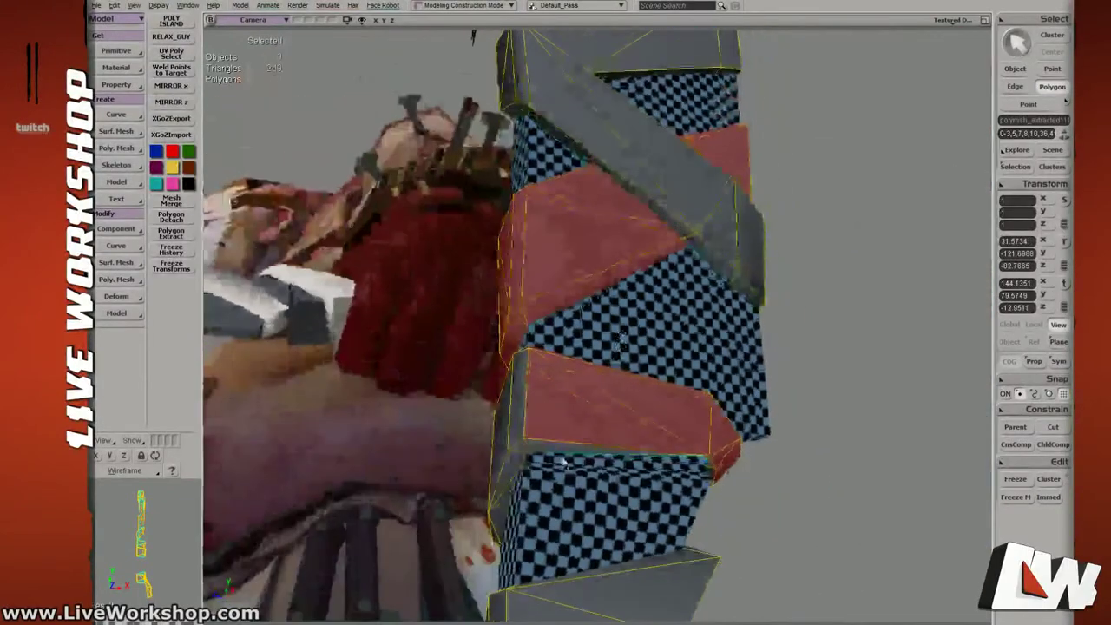
# Add the next lower band's polygons to the strip selection, following it around the machete's narrow edge.
pyautogui.moveTo(536, 365); pyautogui.dragTo(576, 419, button='right')
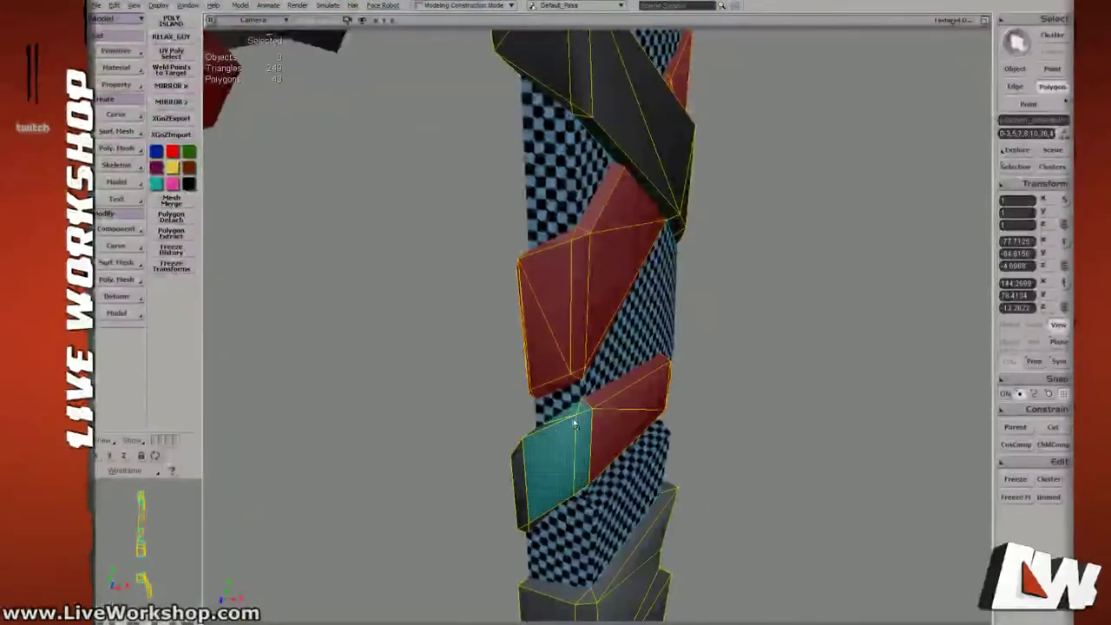
pyautogui.moveTo(558, 465); pyautogui.dragTo(651, 369, button='right')
pyautogui.moveTo(566, 463); pyautogui.dragTo(596, 402)
pyautogui.moveTo(525, 364); pyautogui.dragTo(545, 397, button='right')
pyautogui.click(587, 422)
pyautogui.click(566, 473)
# Add the front, side and top polygons of the lowest band in the upper wrap group to the strip selection.
pyautogui.moveTo(672, 368); pyautogui.dragTo(640, 164, button='middle')
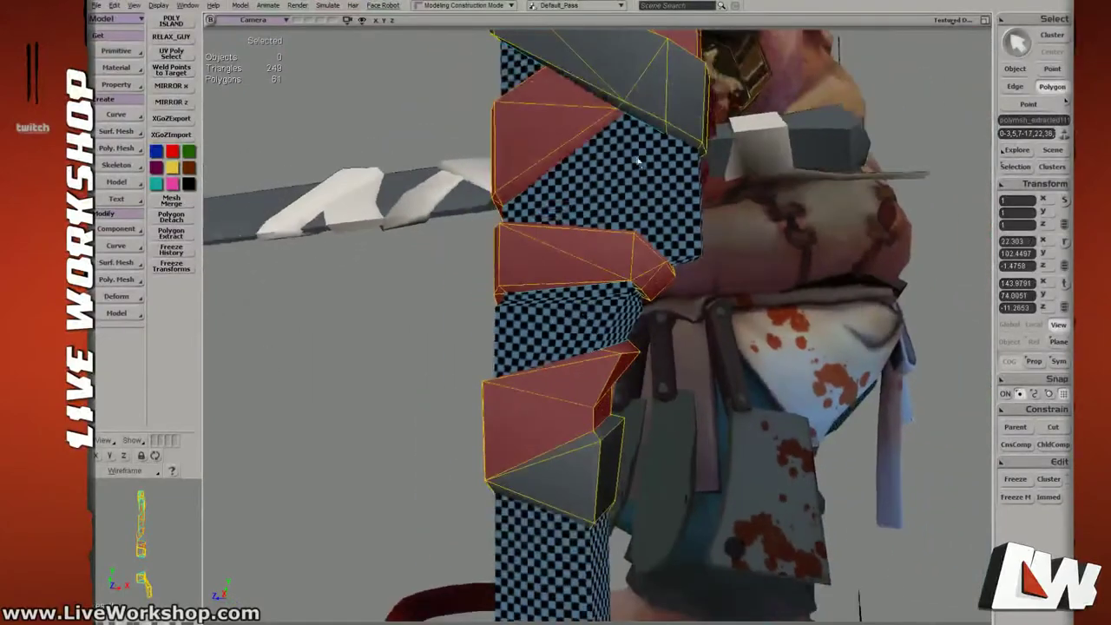
pyautogui.moveTo(640, 164); pyautogui.dragTo(625, 186)
pyautogui.moveTo(625, 185); pyautogui.dragTo(593, 226, button='right')
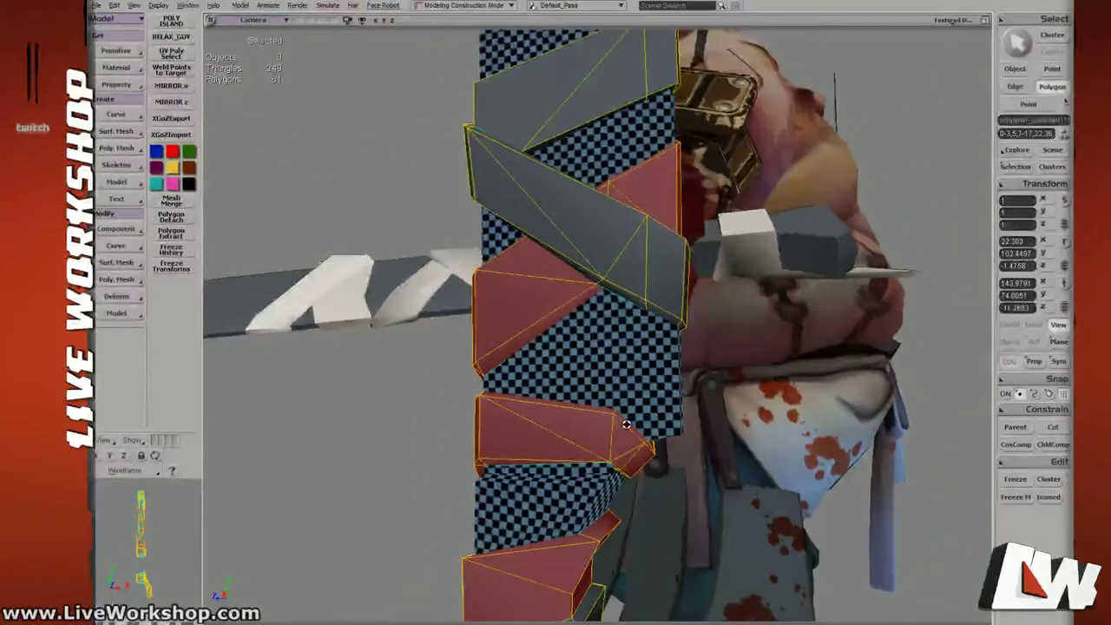
pyautogui.moveTo(626, 424); pyautogui.dragTo(694, 386, button='right')
pyautogui.moveTo(695, 386); pyautogui.dragTo(637, 302)
pyautogui.moveTo(637, 303); pyautogui.dragTo(658, 369, button='right')
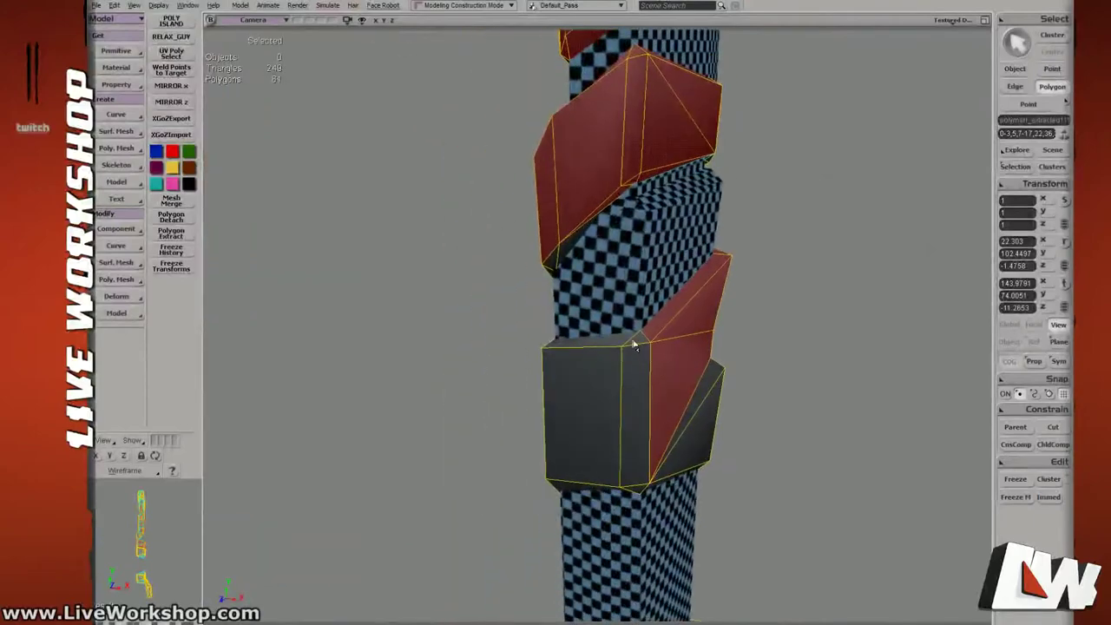
pyautogui.moveTo(598, 351); pyautogui.dragTo(638, 356)
pyautogui.moveTo(637, 356); pyautogui.dragTo(713, 332, button='right')
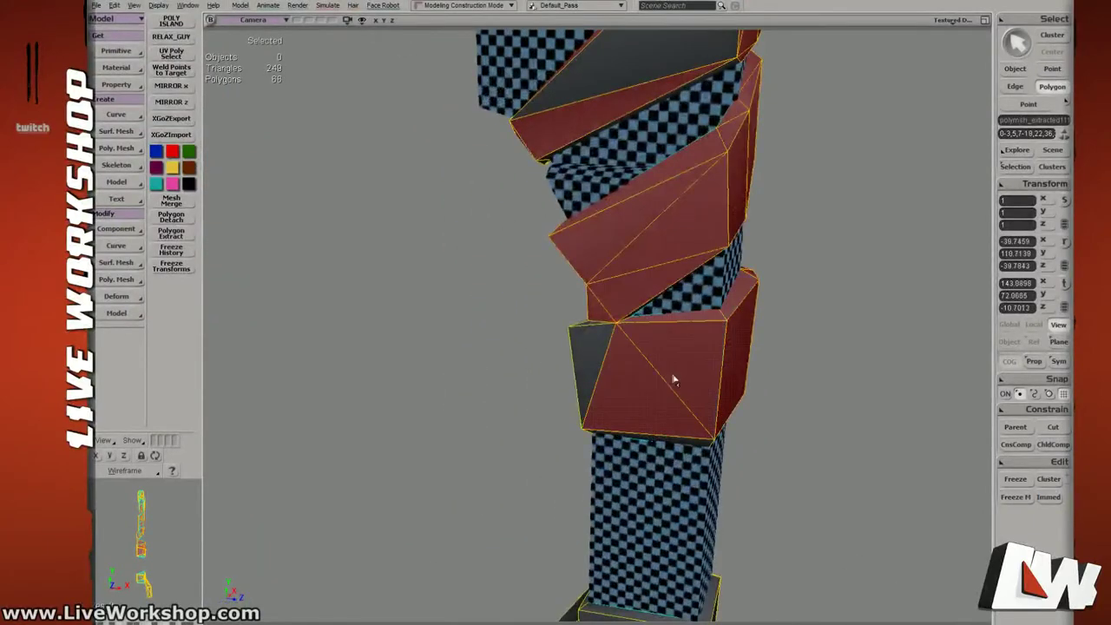
# Complete the strip selection by adding the lowest band's remaining polygons in wireframe display, and return to textured display.
pyautogui.moveTo(674, 379); pyautogui.dragTo(459, 280, button='middle')
pyautogui.moveTo(459, 281); pyautogui.dragTo(654, 315, button='right')
pyautogui.moveTo(655, 315); pyautogui.dragTo(634, 394)
pyautogui.moveTo(635, 394); pyautogui.dragTo(849, 343, button='right')
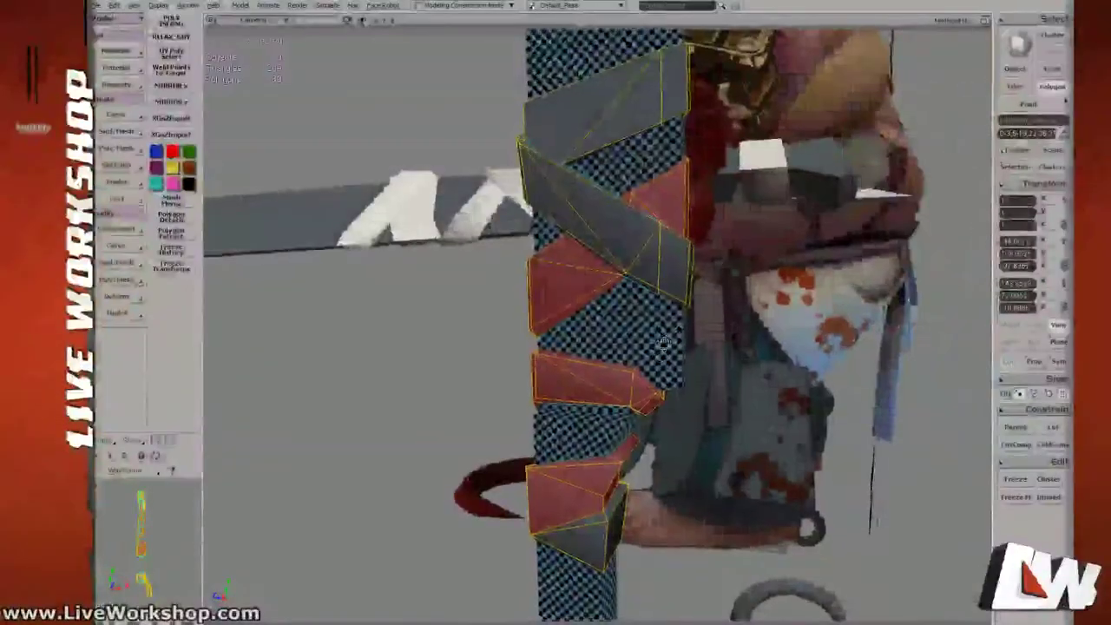
pyautogui.moveTo(849, 344); pyautogui.dragTo(808, 252)
pyautogui.moveTo(807, 252); pyautogui.dragTo(682, 330, button='right')
pyautogui.press('4')
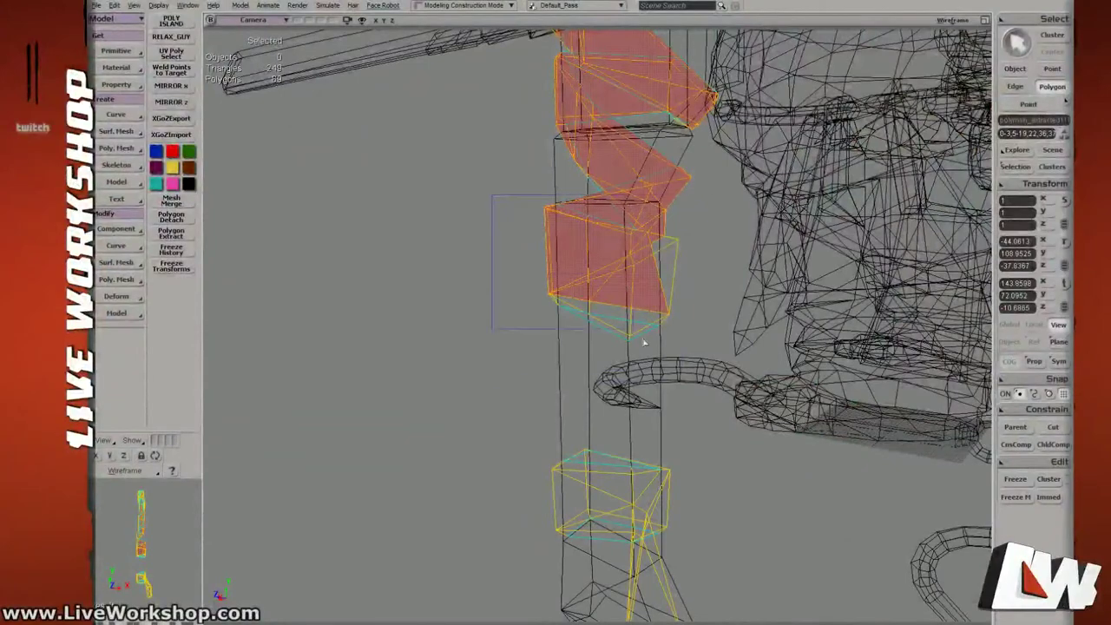
pyautogui.keyDown('shift'); pyautogui.moveTo(644, 343); pyautogui.dragTo(704, 358); pyautogui.keyUp('shift')
pyautogui.press('6')
# Examine the selected strip around the narrow edge and both broad sides for unselected polygons and open gaps.
pyautogui.moveTo(717, 363); pyautogui.dragTo(657, 269, button='right')
pyautogui.moveTo(657, 269); pyautogui.dragTo(599, 257, button='middle')
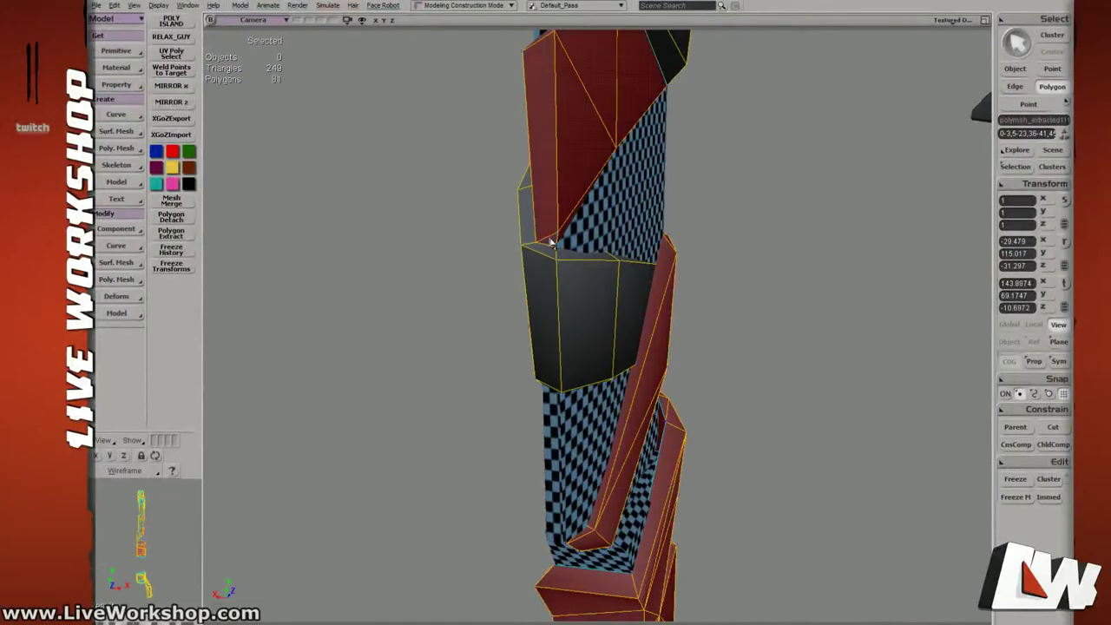
pyautogui.moveTo(610, 265); pyautogui.dragTo(689, 308, button='right')
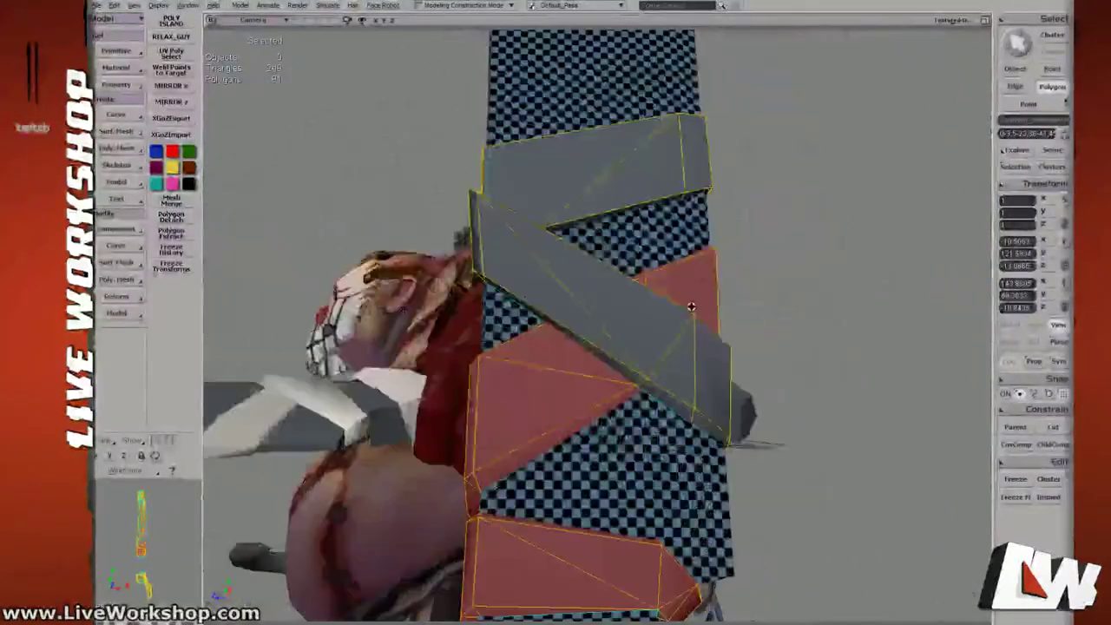
pyautogui.moveTo(689, 307); pyautogui.dragTo(628, 399, button='middle')
pyautogui.moveTo(629, 399); pyautogui.dragTo(627, 238)
pyautogui.moveTo(626, 239); pyautogui.dragTo(596, 280, button='middle')
pyautogui.moveTo(596, 281); pyautogui.dragTo(642, 295, button='right')
pyautogui.moveTo(643, 295); pyautogui.dragTo(682, 278, button='middle')
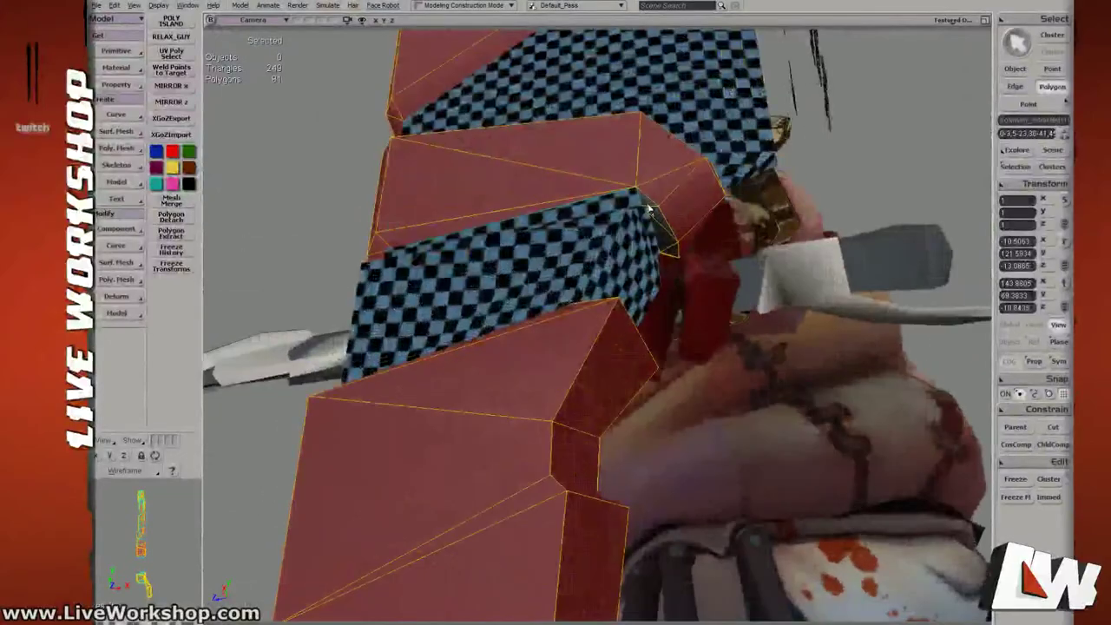
# Bridge the two open border edges on the underside of the selected band beside the narrow edge.
pyautogui.moveTo(649, 210)
pyautogui.mouseDown()
pyautogui.moveTo(676, 254)
pyautogui.moveTo(669, 272)
pyautogui.moveTo(652, 255)
pyautogui.moveTo(619, 300)
pyautogui.moveTo(579, 298)
pyautogui.mouseUp()
pyautogui.moveTo(510, 325); pyautogui.dragTo(621, 378, button='right')
pyautogui.press('t')
pyautogui.click(584, 343)
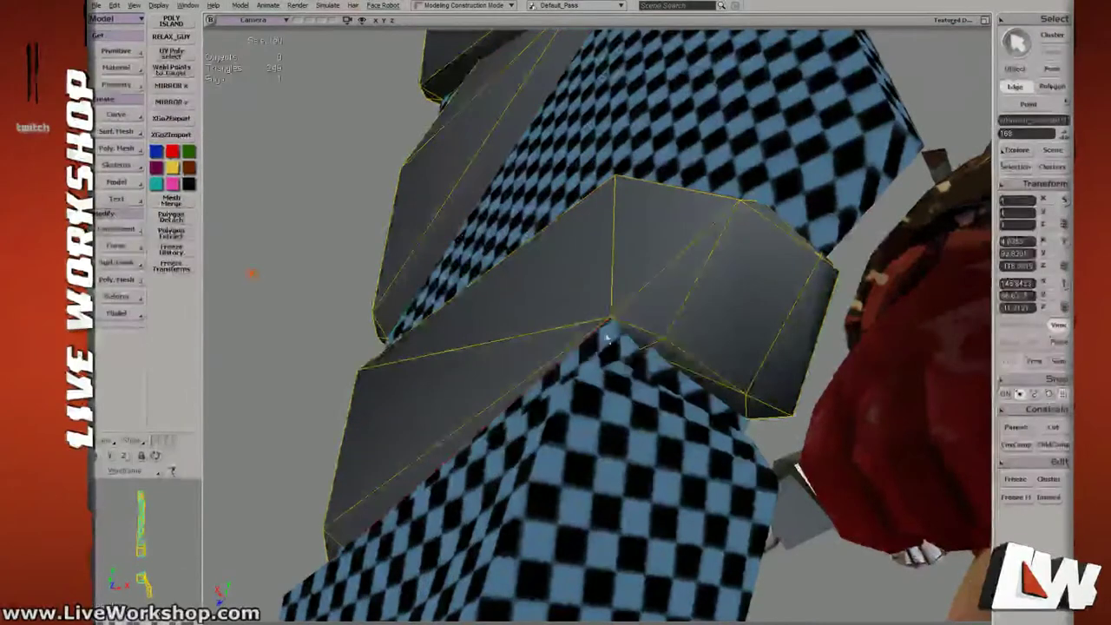
pyautogui.hotkey('ctrl', 'b')
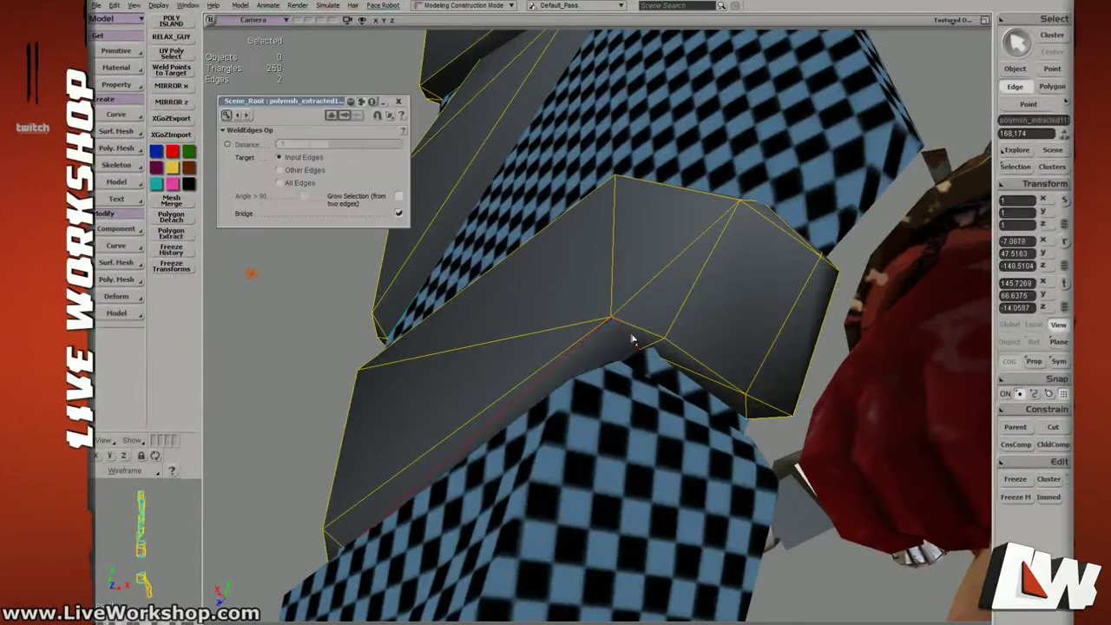
pyautogui.click(399, 102)
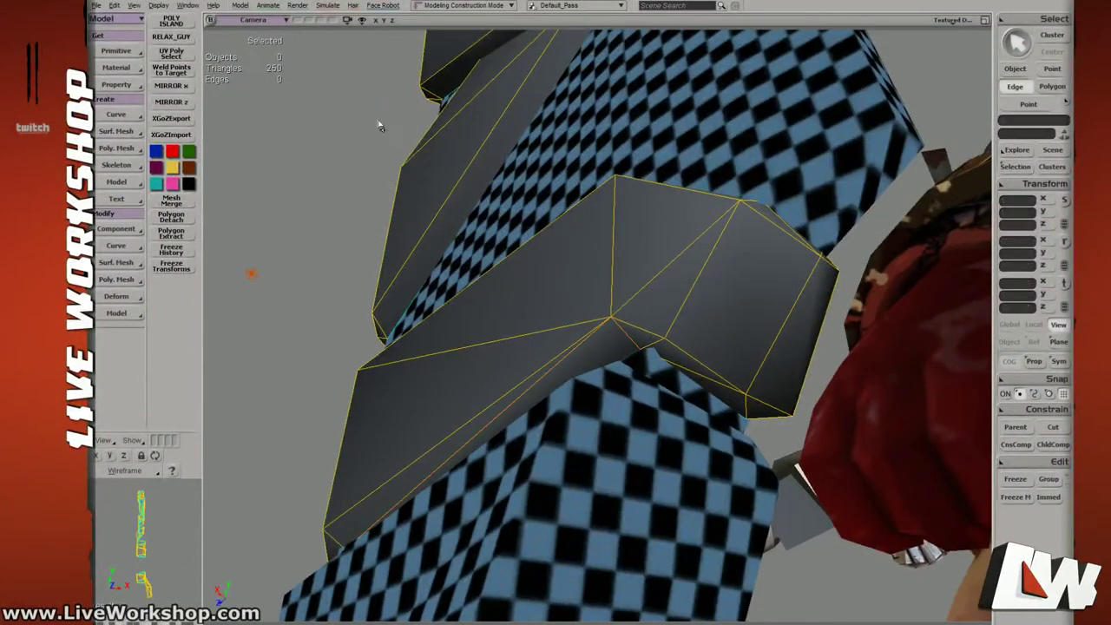
# Return to the strip's polygon selection, include the bridged underside polygons, and check the band around the narrow edge.
pyautogui.press('u')
pyautogui.press('s')
pyautogui.moveTo(489, 285); pyautogui.dragTo(598, 285, button='middle')
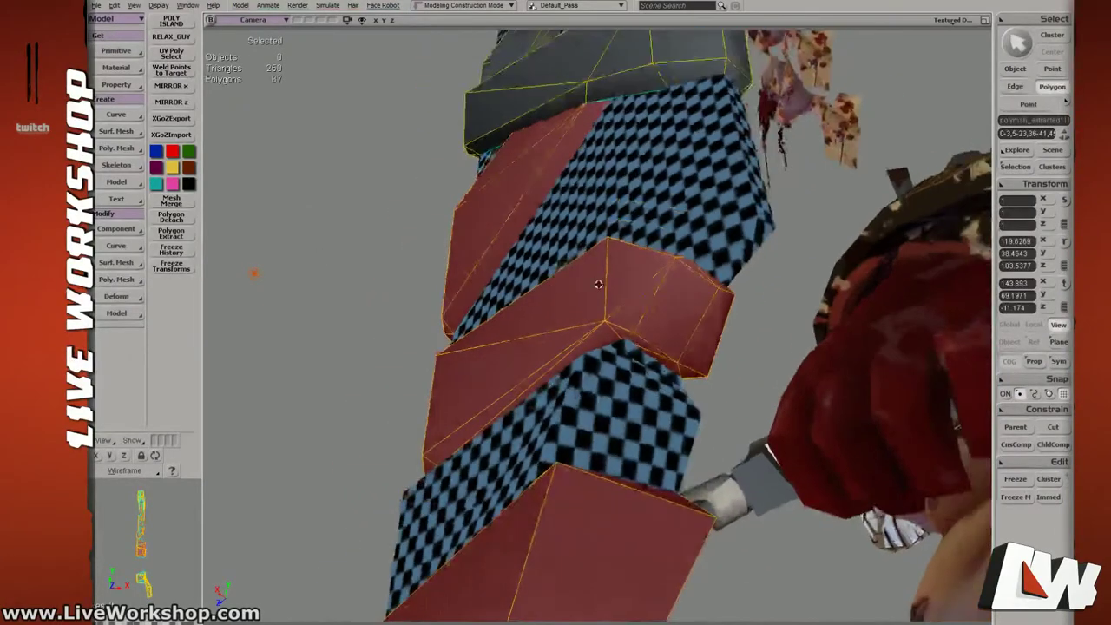
pyautogui.moveTo(598, 286); pyautogui.dragTo(645, 331, button='right')
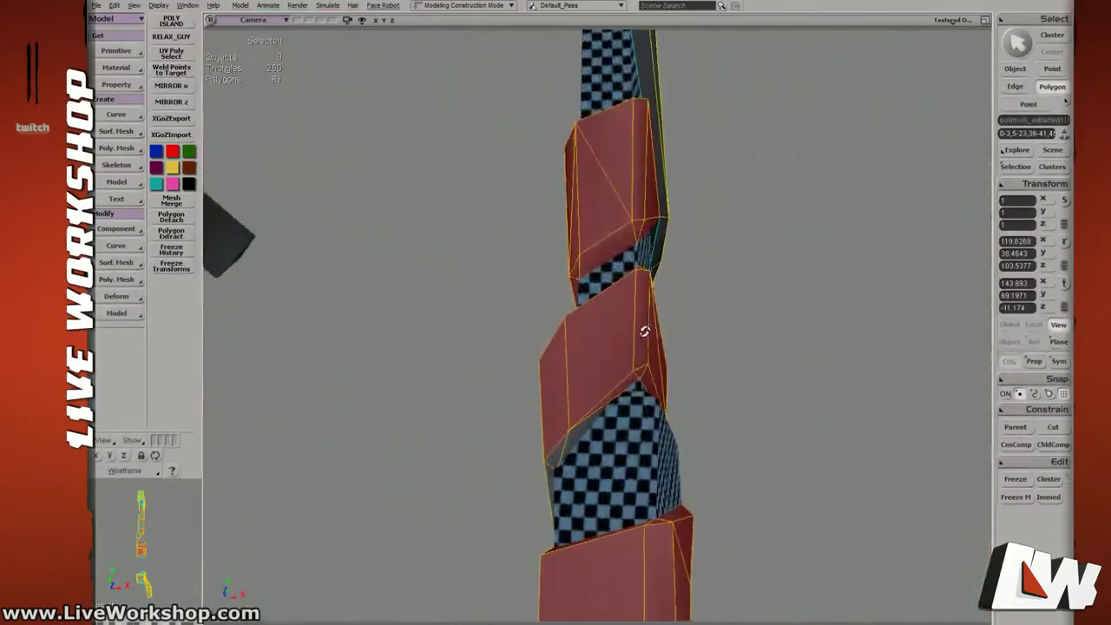
pyautogui.moveTo(644, 331); pyautogui.dragTo(603, 277, button='middle')
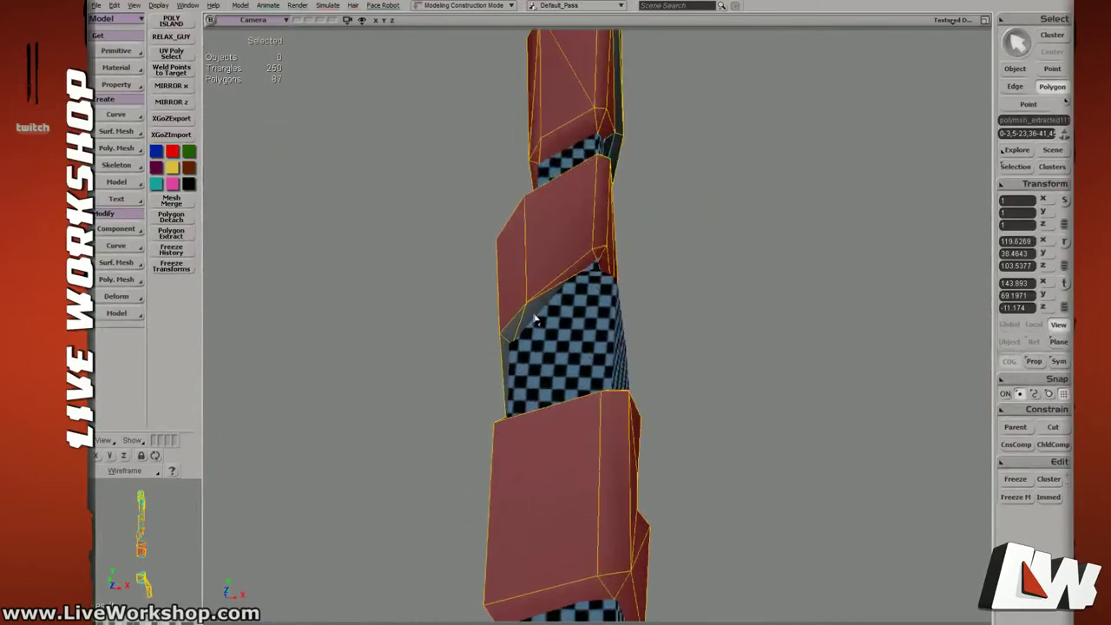
# Weld the two neighbouring points on the underside of the wrap band at the narrow edge.
pyautogui.moveTo(522, 358); pyautogui.dragTo(640, 327, button='middle')
pyautogui.press('t')
pyautogui.press('4')
pyautogui.click(617, 322)
pyautogui.keyDown('shift'); pyautogui.click(648, 341); pyautogui.keyUp('shift')
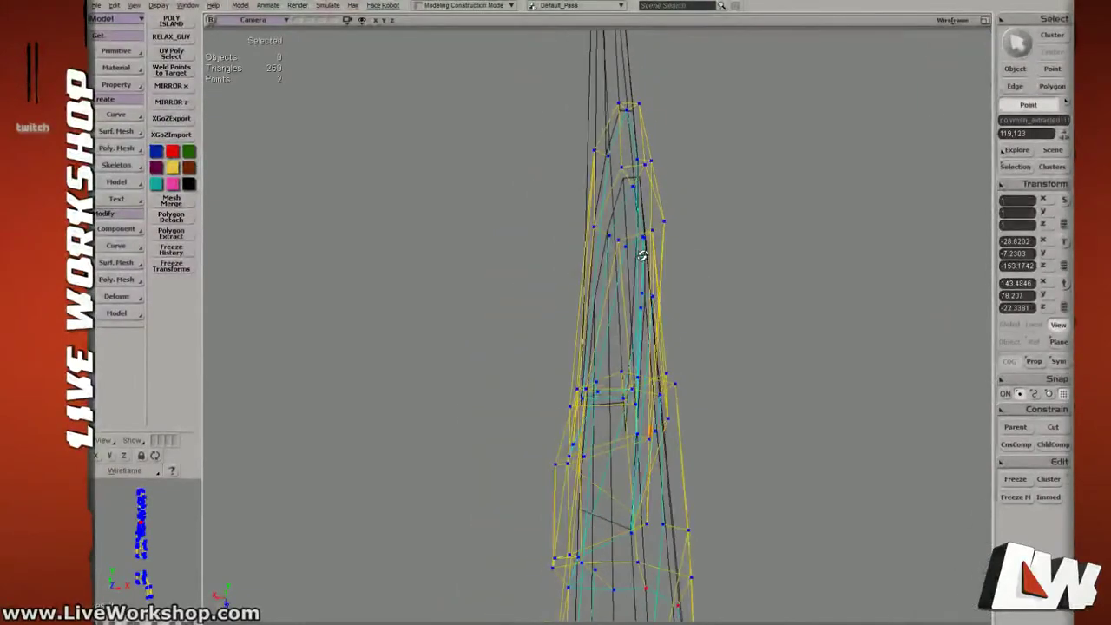
pyautogui.moveTo(644, 260); pyautogui.dragTo(650, 300, button='middle')
pyautogui.press('7')
pyautogui.hotkey('alt', 'w')
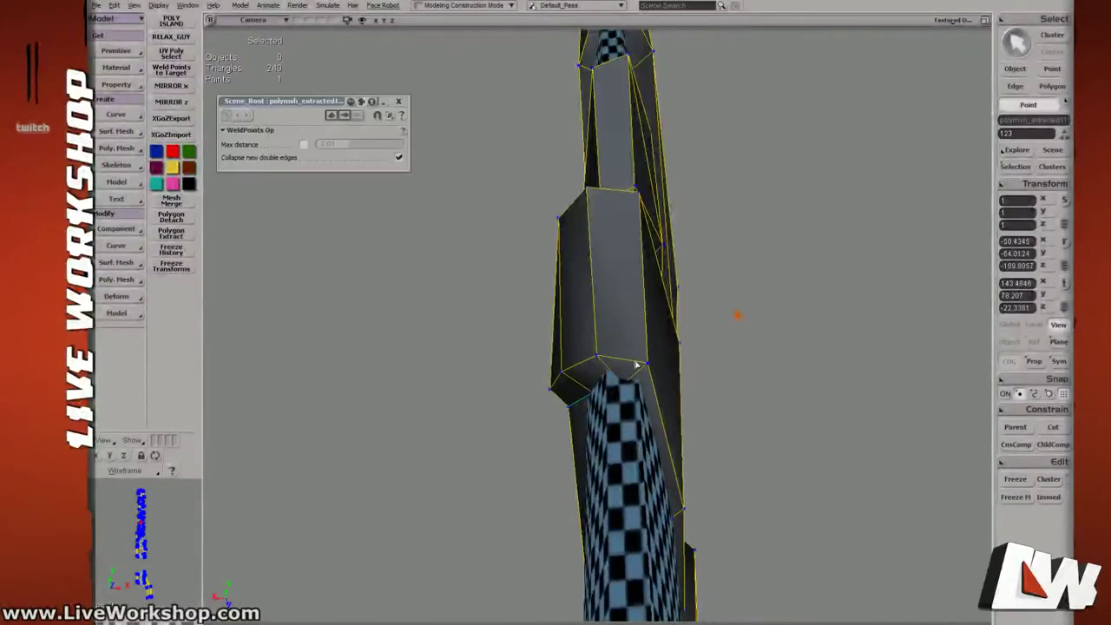
pyautogui.moveTo(637, 367); pyautogui.dragTo(684, 384, button='middle')
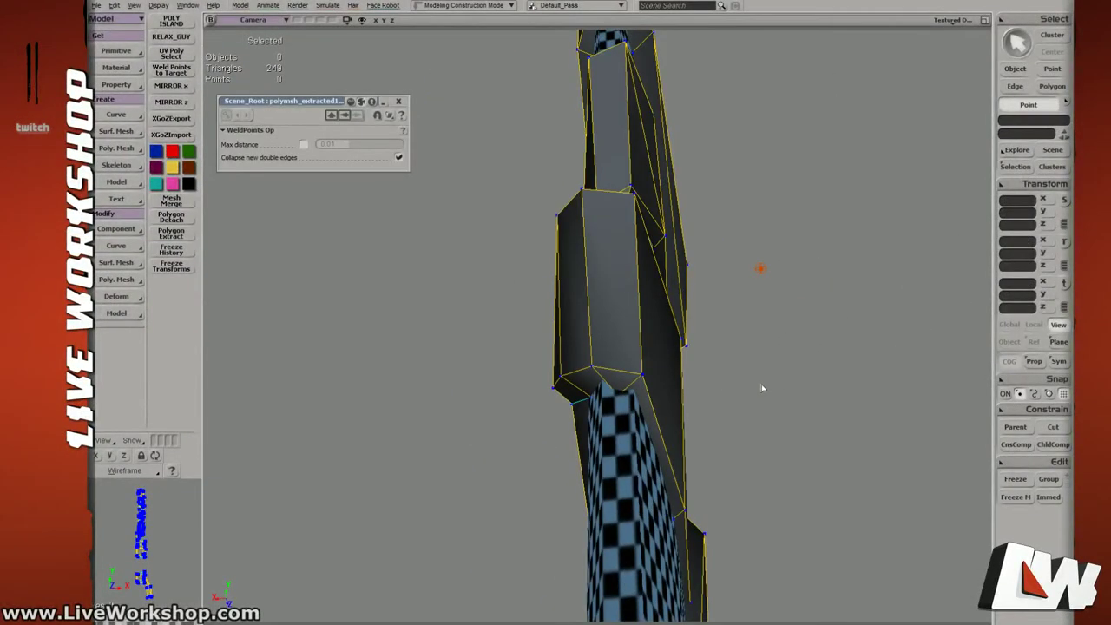
# Select the machete and its wraps together to check their combined triangle count.
pyautogui.press('space')
pyautogui.moveTo(762, 388); pyautogui.dragTo(555, 164, button='middle')
pyautogui.keyDown('shift'); pyautogui.click(566, 175); pyautogui.keyUp('shift')
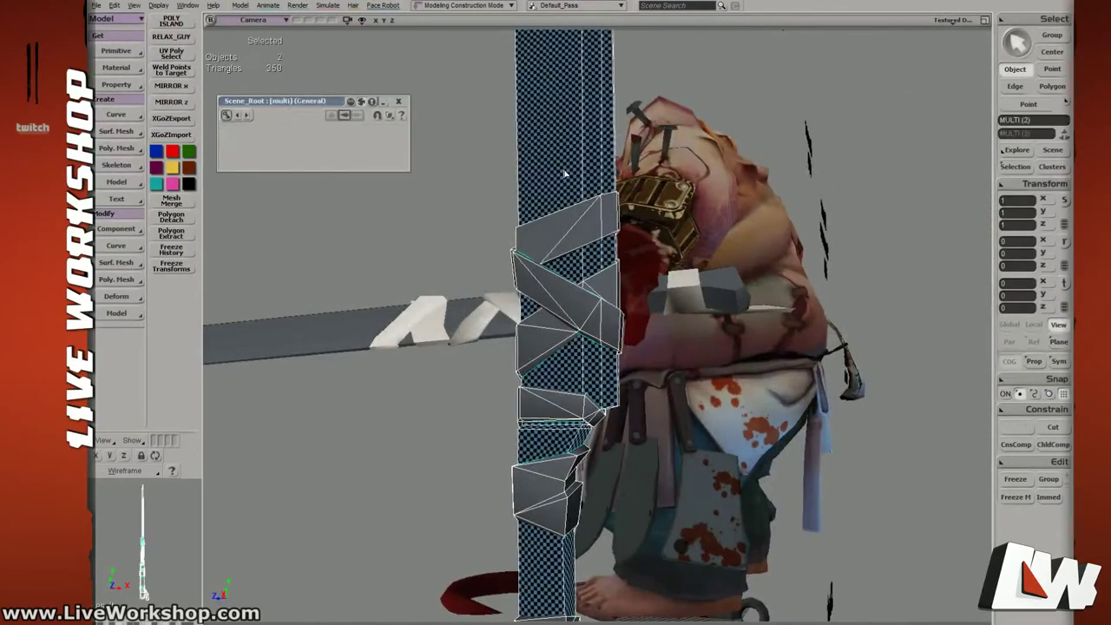
pyautogui.click(400, 101)
pyautogui.moveTo(590, 260); pyautogui.dragTo(588, 293, button='middle')
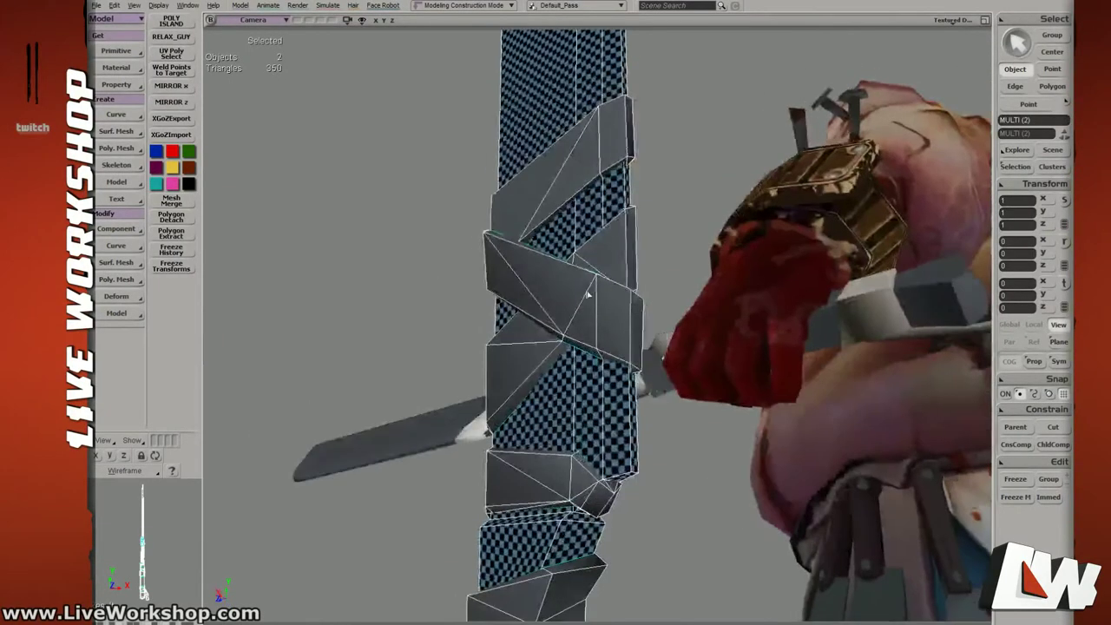
# Select the wraps alone and restore the polygon selection of the continuous strip.
pyautogui.click(589, 302)
pyautogui.press('u')
pyautogui.moveTo(595, 342); pyautogui.dragTo(595, 295, button='middle')
pyautogui.press('t')
pyautogui.press('u')
pyautogui.press('t')
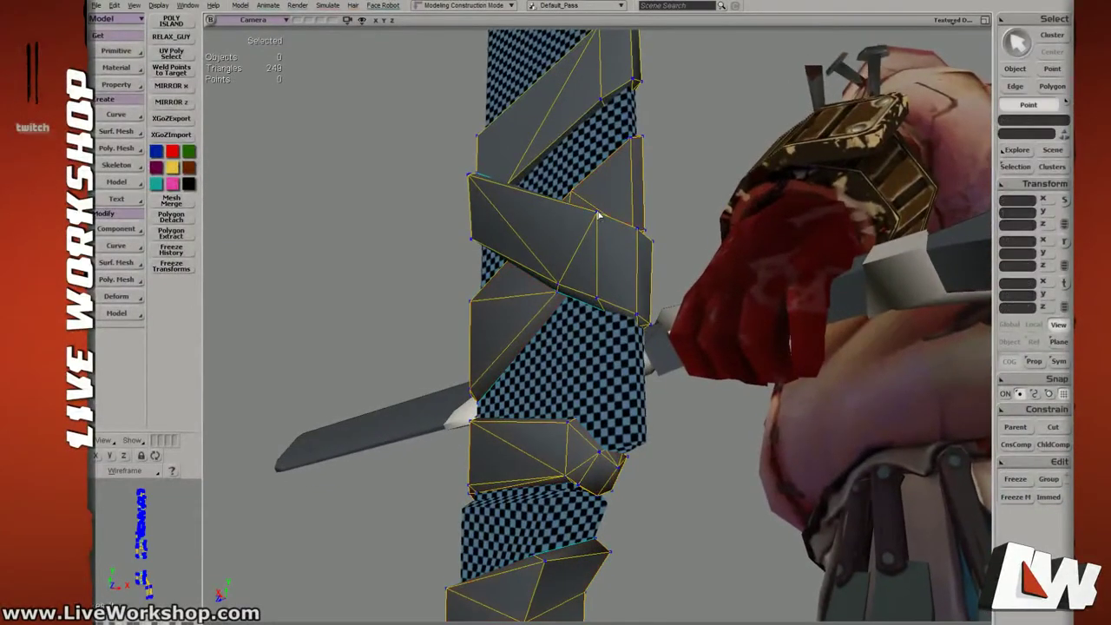
pyautogui.press('space')
pyautogui.moveTo(598, 216); pyautogui.dragTo(512, 150, button='middle')
pyautogui.click(574, 132)
pyautogui.click(560, 189)
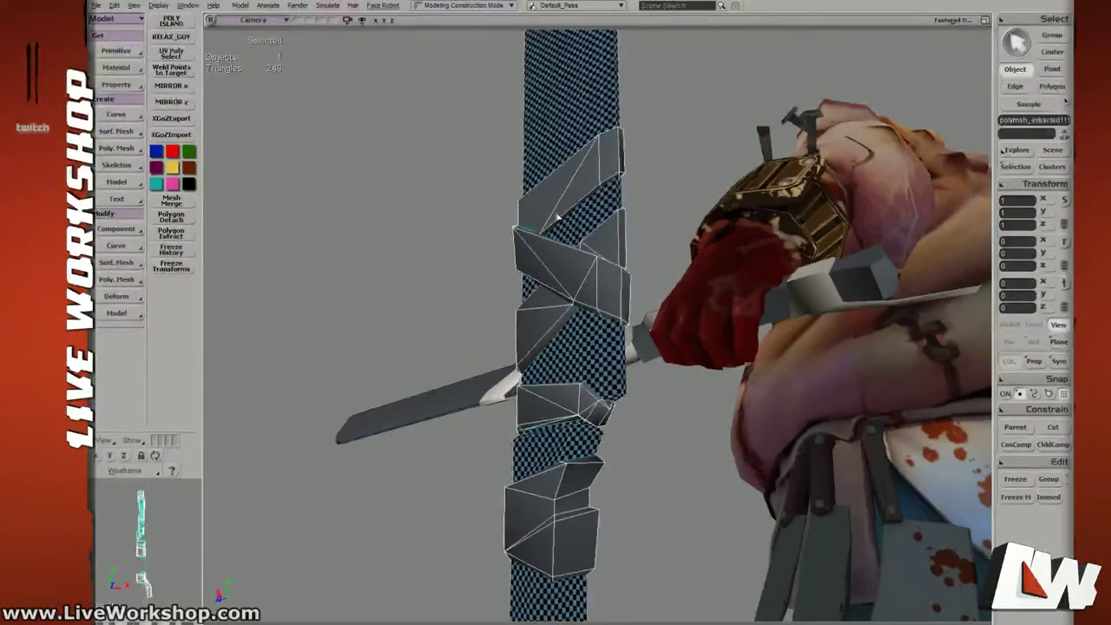
pyautogui.press('u')
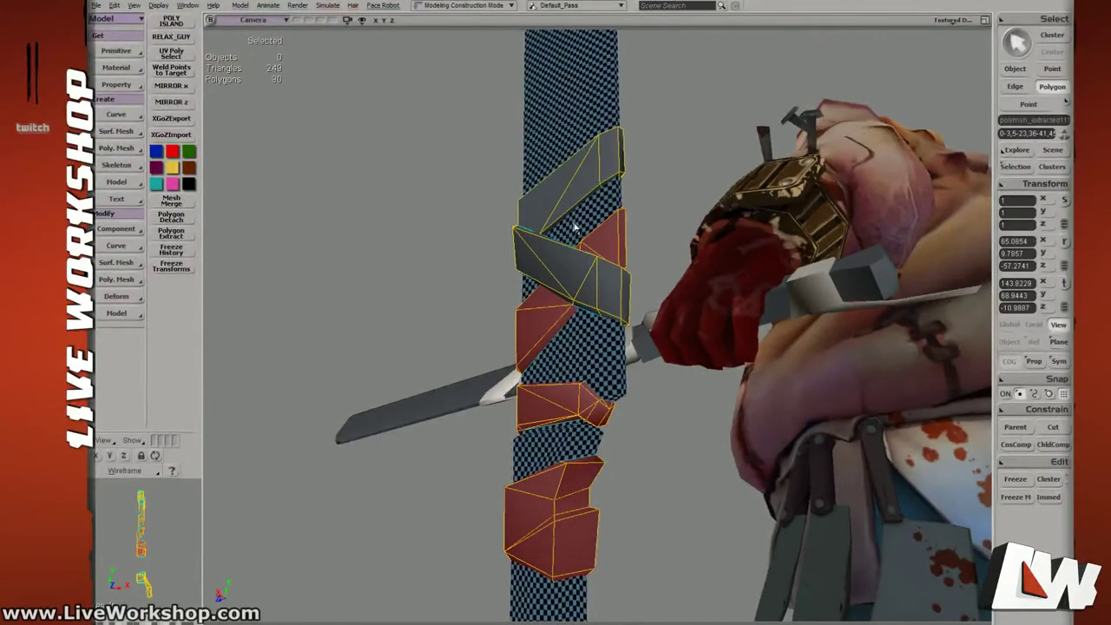
# Examine the strip's polygon selection from the narrow edge and the broad side where the bands cross.
pyautogui.moveTo(562, 306); pyautogui.dragTo(626, 336, button='middle')
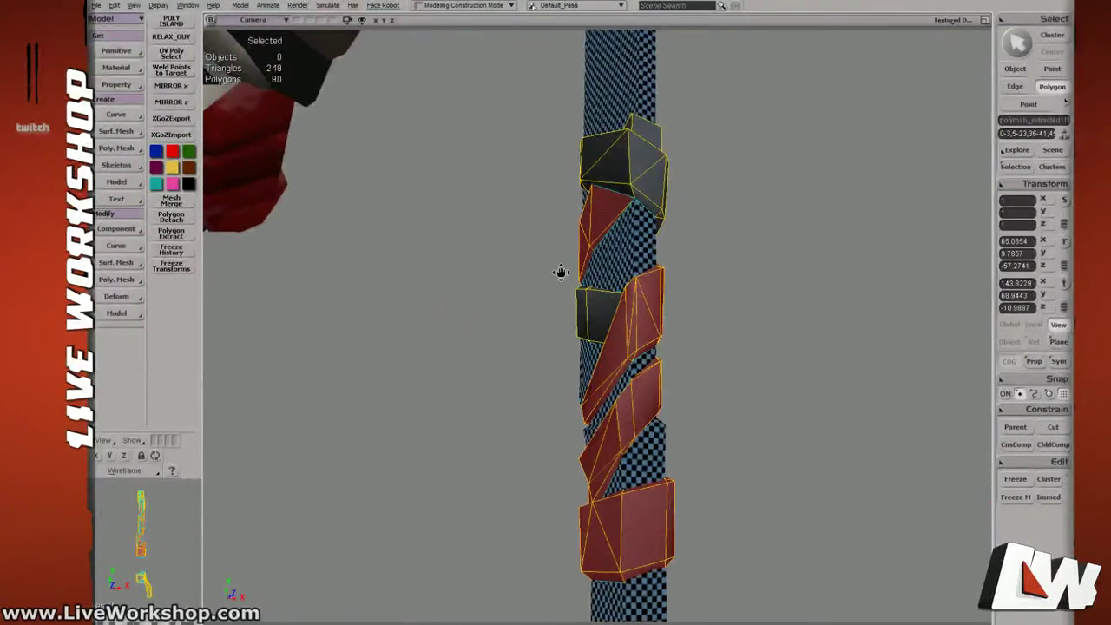
pyautogui.moveTo(561, 272); pyautogui.dragTo(558, 258, button='middle')
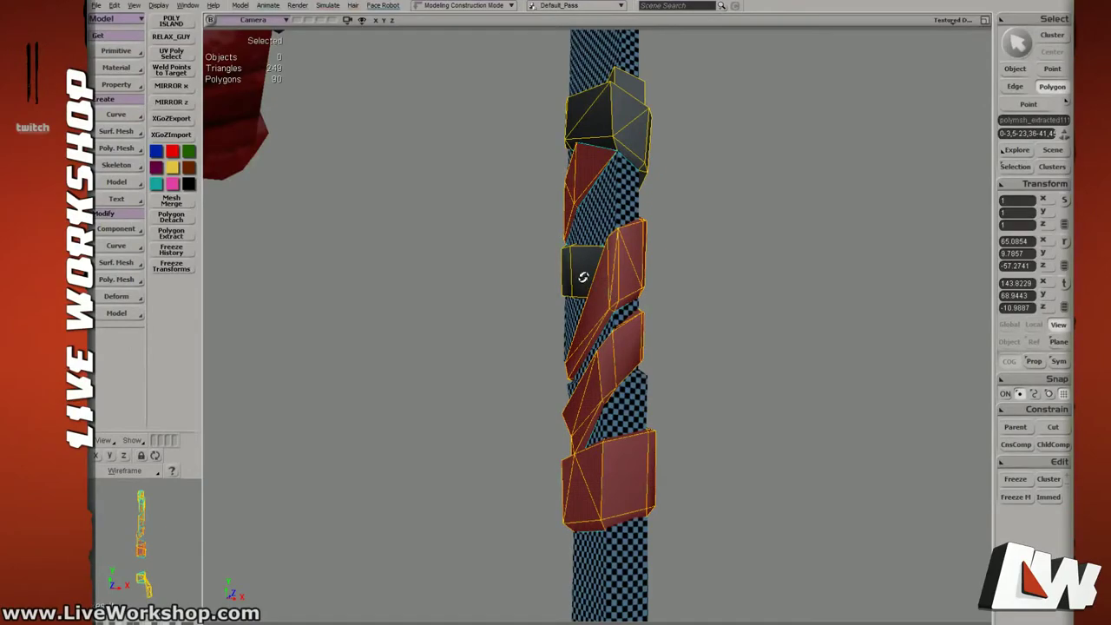
pyautogui.moveTo(584, 278); pyautogui.dragTo(616, 230, button='middle')
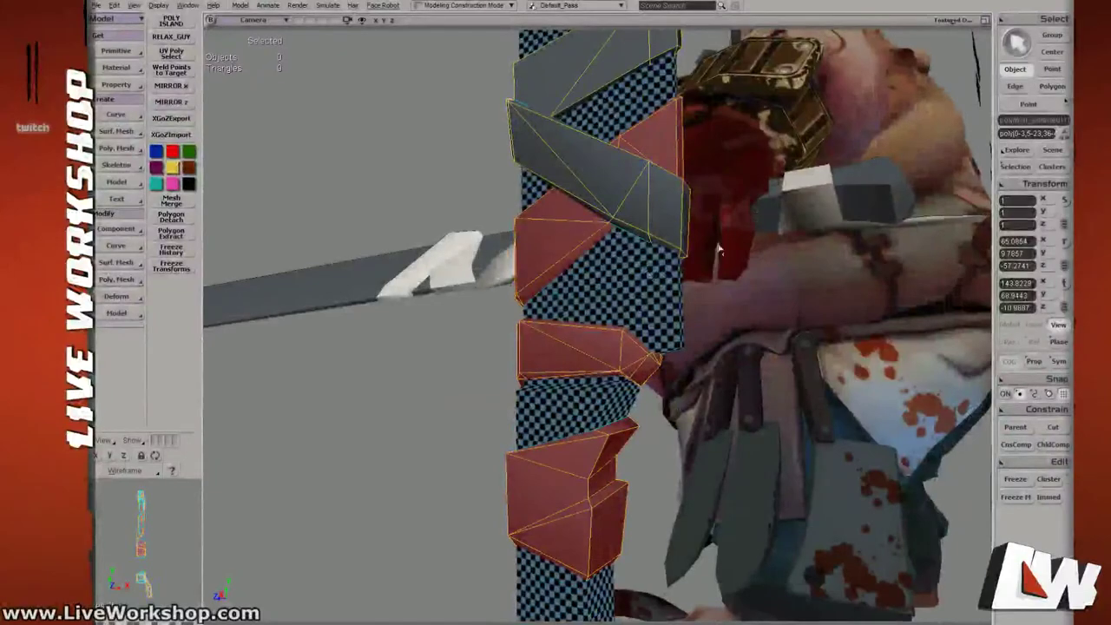
pyautogui.click(719, 249)
pyautogui.click(638, 216)
pyautogui.click(724, 219)
pyautogui.click(677, 226)
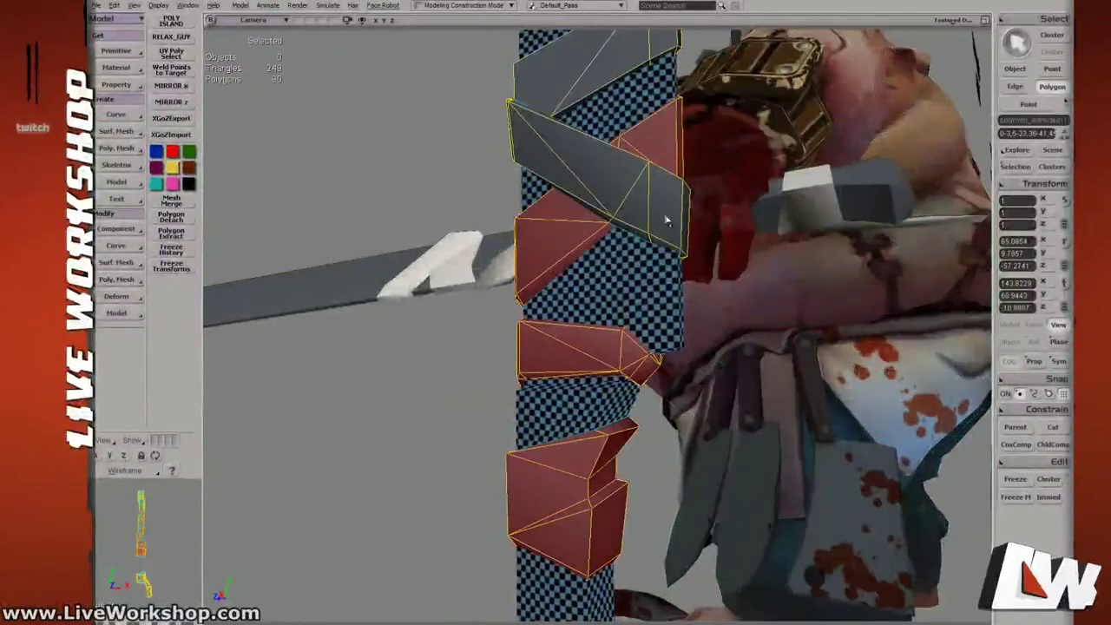
# Detach the selected strip polygons from the wraps as a separate mesh.
pyautogui.moveTo(667, 220); pyautogui.dragTo(606, 206, button='middle')
pyautogui.moveTo(512, 260); pyautogui.dragTo(547, 258, button='middle')
pyautogui.rightClick(547, 259)
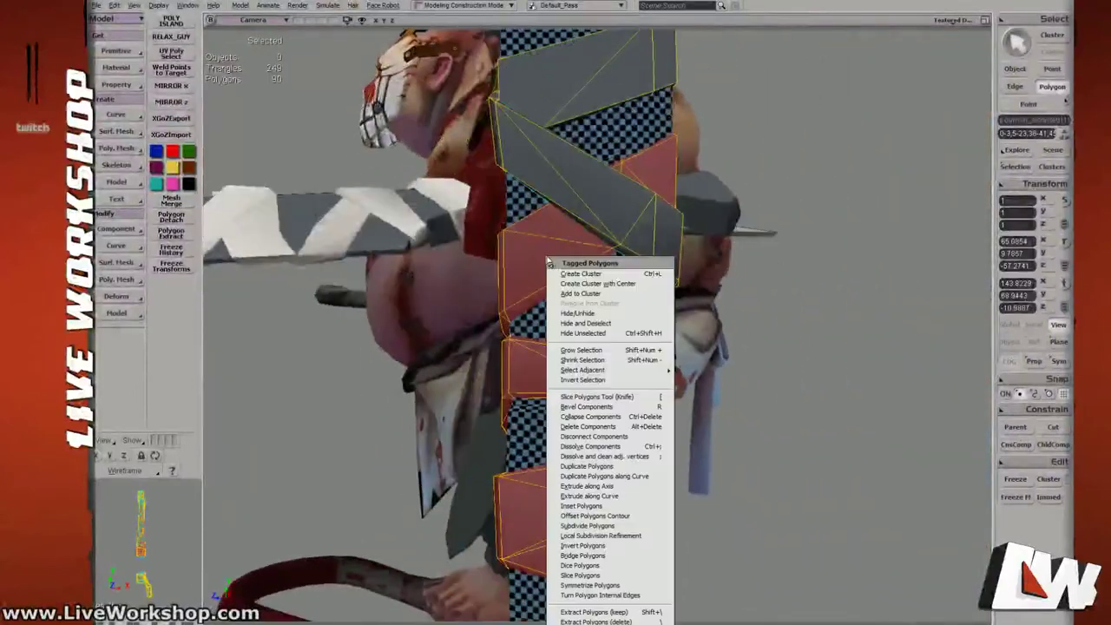
pyautogui.moveTo(588, 255); pyautogui.dragTo(368, 257)
pyautogui.hotkey('ctrl', 'z')
# Try moving one of the separated wrap pieces aside to test the split, and undo the move.
pyautogui.click(579, 180)
pyautogui.moveTo(616, 304); pyautogui.dragTo(499, 267)
pyautogui.hotkey('ctrl', 'z')
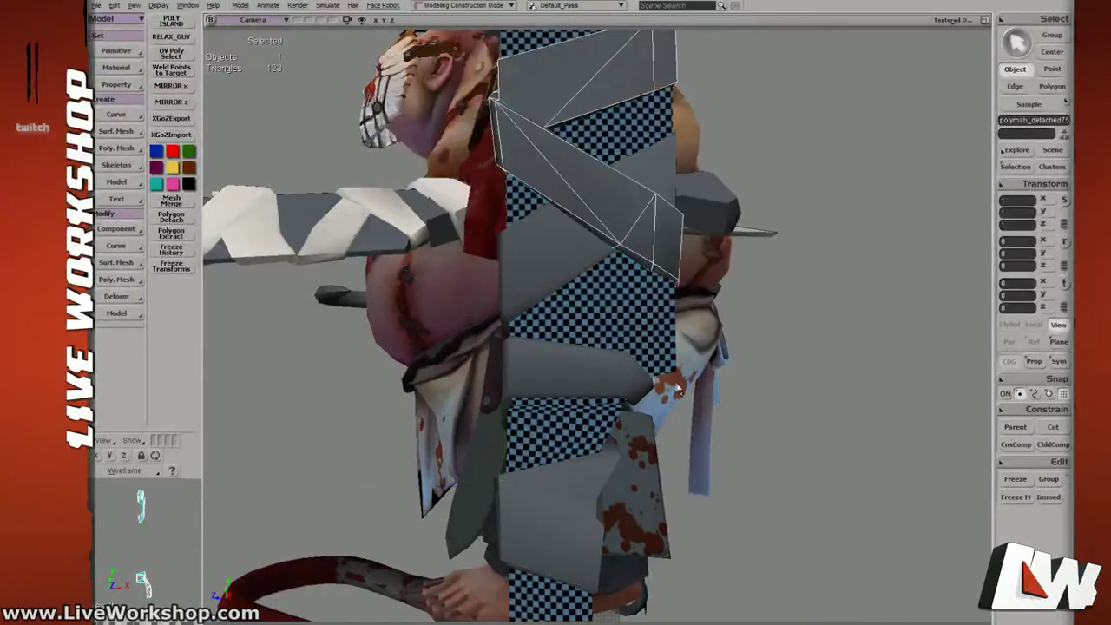
# Inspect the crossing wrap piece in wireframe, try moving it away from the machete, and undo the move.
pyautogui.moveTo(674, 385); pyautogui.dragTo(408, 279, button='middle')
pyautogui.press('4')
pyautogui.press('y')
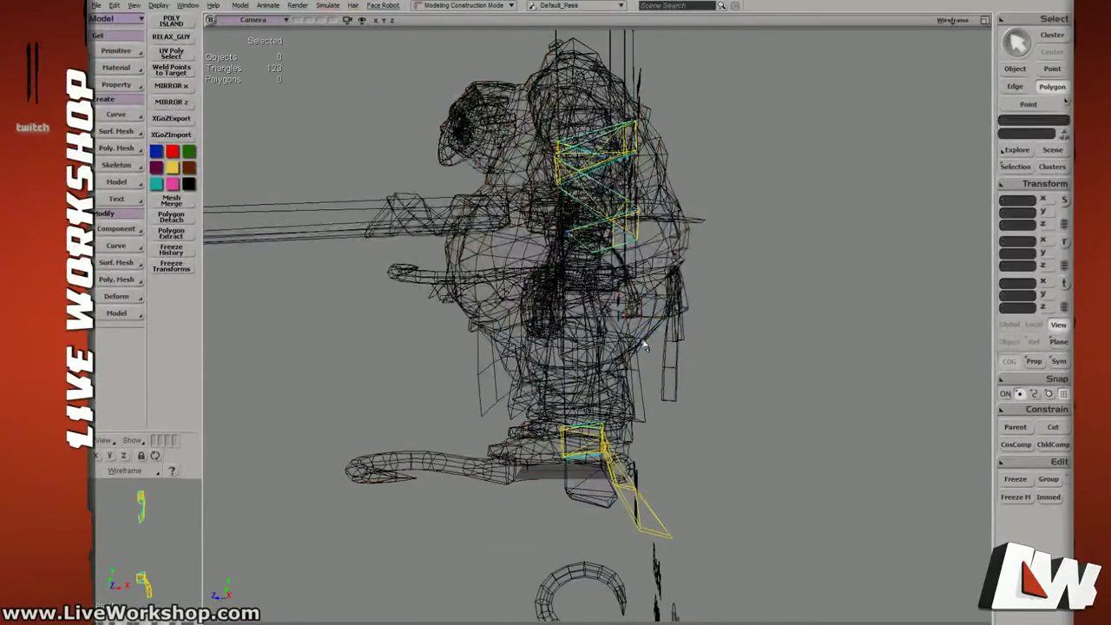
pyautogui.press('4')
pyautogui.press('v')
pyautogui.press('space')
pyautogui.press('v')
pyautogui.moveTo(526, 387); pyautogui.dragTo(441, 460)
pyautogui.hotkey('ctrl', 'z')
pyautogui.press('s')
pyautogui.moveTo(441, 460); pyautogui.dragTo(707, 357, button='middle')
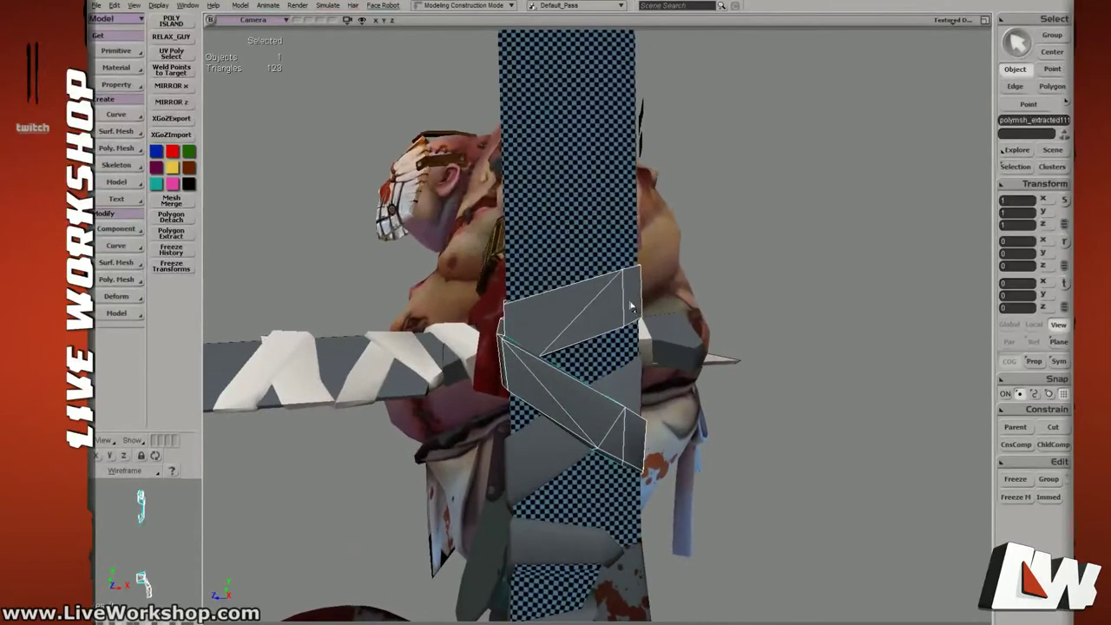
# Examine the extracted crossing strip from the broad faces and narrow sides of the machete, checking where its bands fold and meet.
pyautogui.press('f')
pyautogui.press('s')
pyautogui.moveTo(572, 156); pyautogui.dragTo(569, 261)
pyautogui.moveTo(568, 262); pyautogui.dragTo(582, 278, button='middle')
pyautogui.moveTo(582, 278); pyautogui.dragTo(608, 344, button='right')
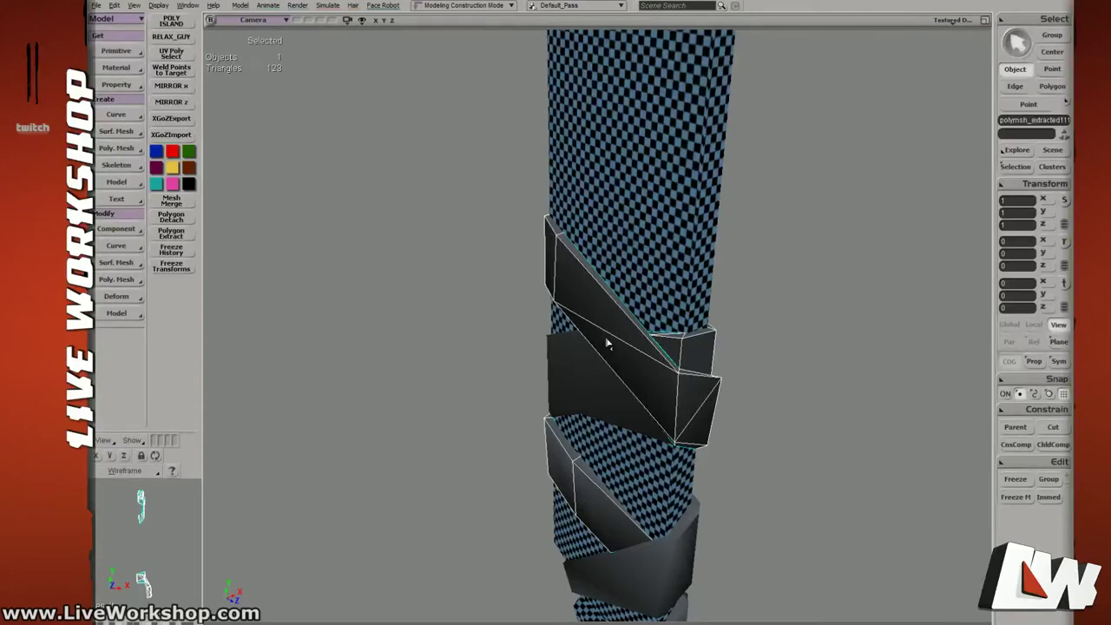
pyautogui.moveTo(608, 344); pyautogui.dragTo(582, 387, button='right')
pyautogui.moveTo(582, 387); pyautogui.dragTo(671, 409, button='middle')
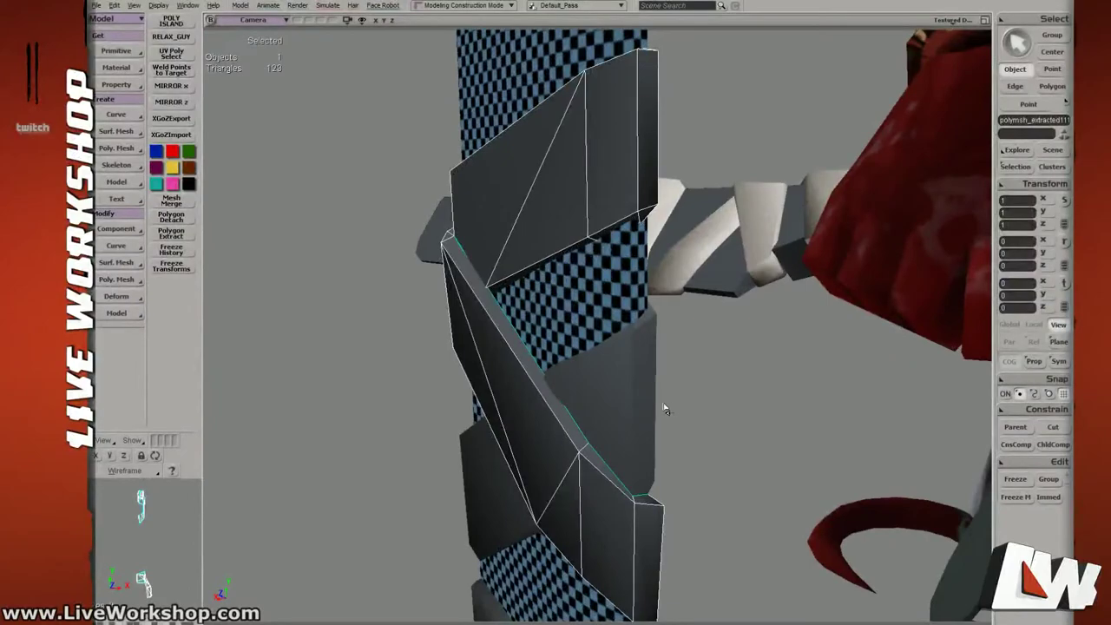
pyautogui.moveTo(665, 409); pyautogui.dragTo(681, 369, button='right')
pyautogui.moveTo(681, 369); pyautogui.dragTo(306, 249, button='middle')
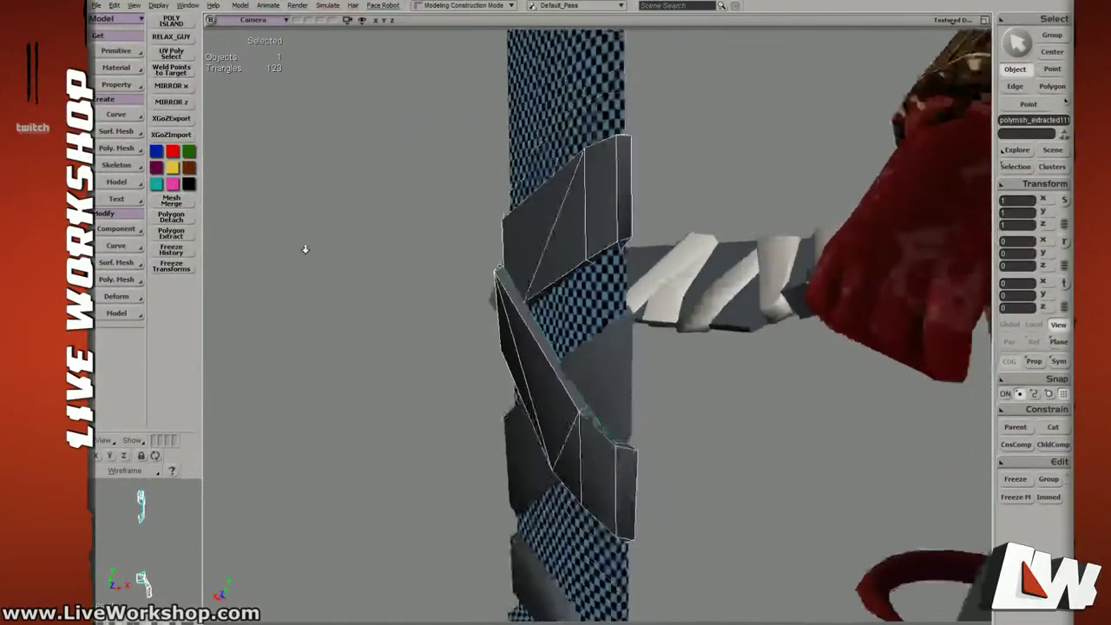
pyautogui.moveTo(306, 249); pyautogui.dragTo(635, 386, button='right')
pyautogui.moveTo(635, 385); pyautogui.dragTo(570, 207, button='middle')
pyautogui.moveTo(571, 207); pyautogui.dragTo(613, 336, button='right')
pyautogui.moveTo(613, 336); pyautogui.dragTo(600, 349, button='middle')
pyautogui.moveTo(599, 350); pyautogui.dragTo(628, 357, button='right')
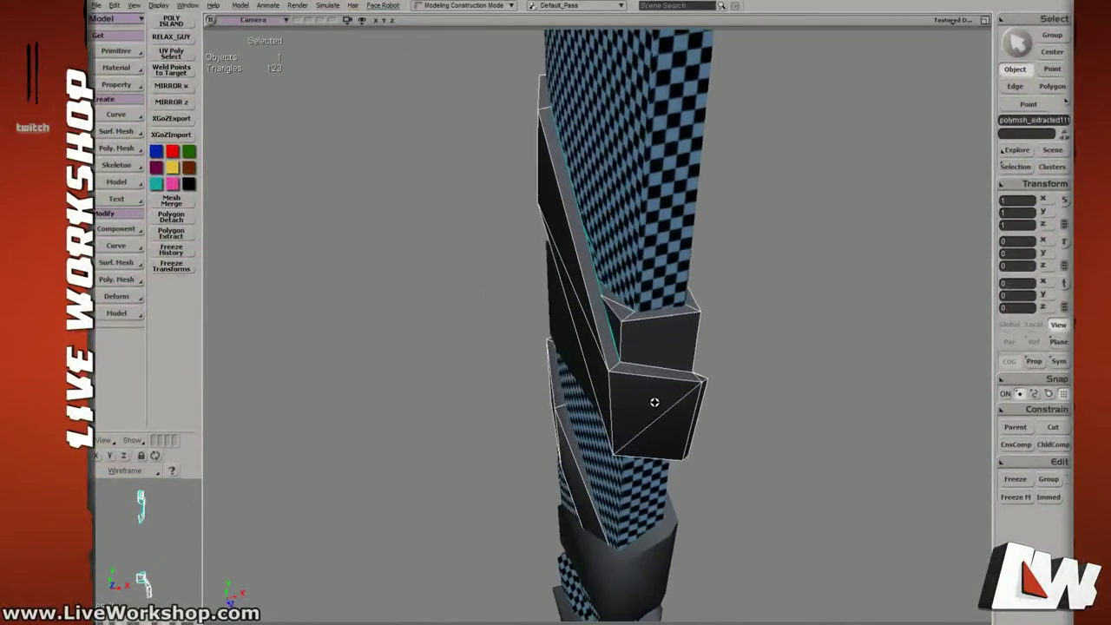
# Select the strip's rim edges at the corners where it wraps around the narrow sides of the handle.
pyautogui.click(634, 366)
pyautogui.moveTo(634, 366); pyautogui.dragTo(544, 332, button='right')
pyautogui.moveTo(544, 333); pyautogui.dragTo(518, 349, button='middle')
pyautogui.moveTo(518, 350); pyautogui.dragTo(562, 358, button='right')
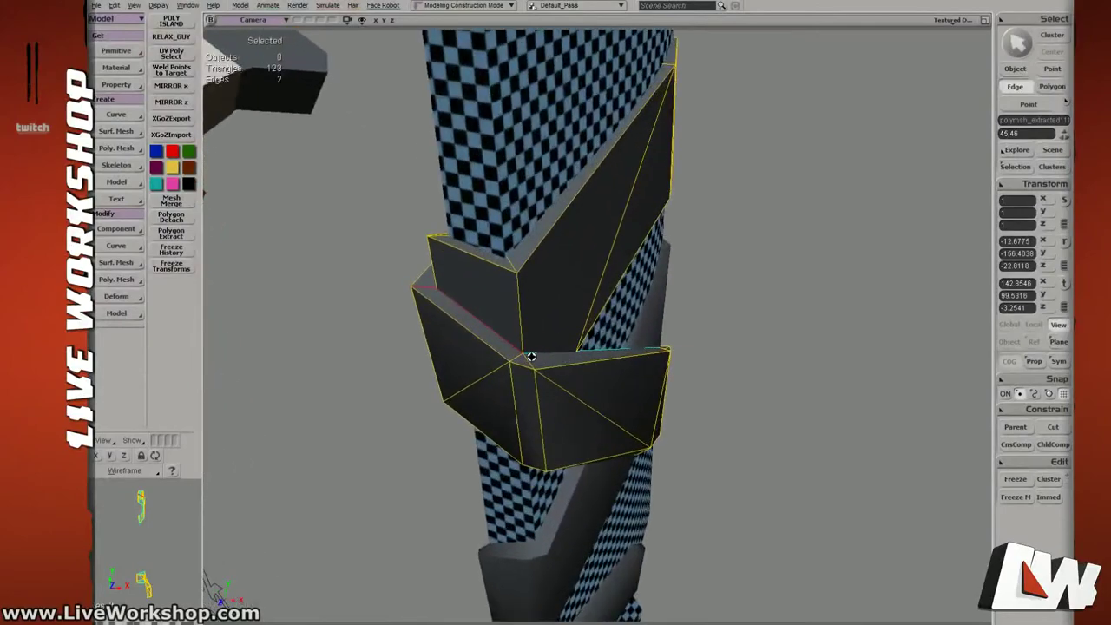
pyautogui.moveTo(533, 363); pyautogui.dragTo(612, 421, button='middle')
pyautogui.moveTo(646, 419); pyautogui.dragTo(611, 394, button='right')
pyautogui.click(600, 417)
pyautogui.moveTo(611, 395); pyautogui.dragTo(605, 423, button='middle')
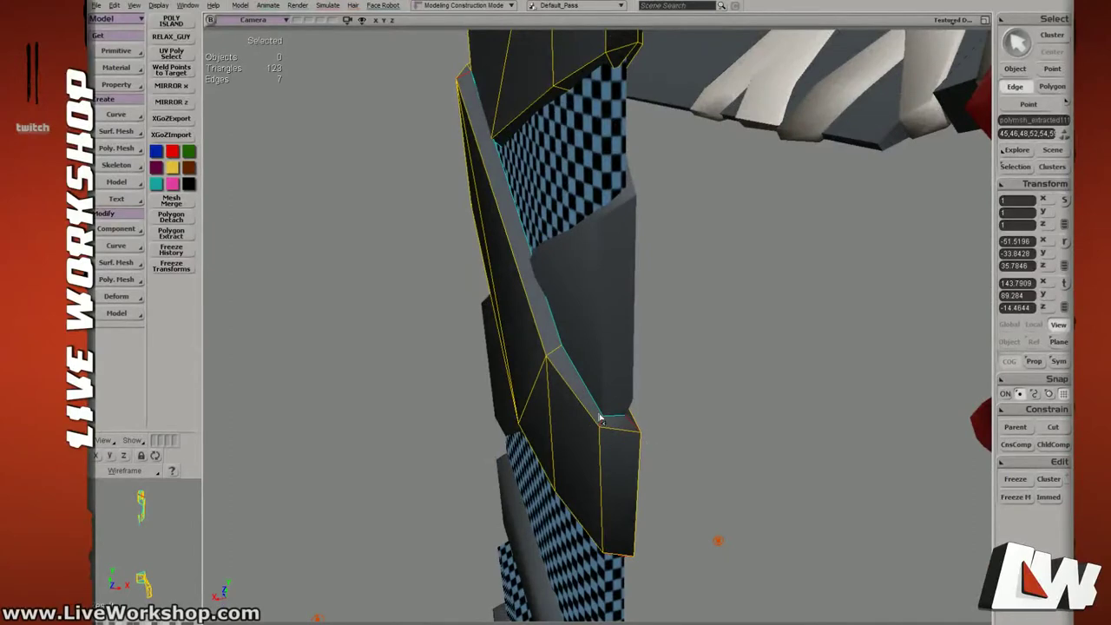
# Inspect the strip's selected edges from the broad face and the narrow side, including the corner beneath the neighbouring wrap.
pyautogui.moveTo(605, 407); pyautogui.dragTo(538, 408, button='middle')
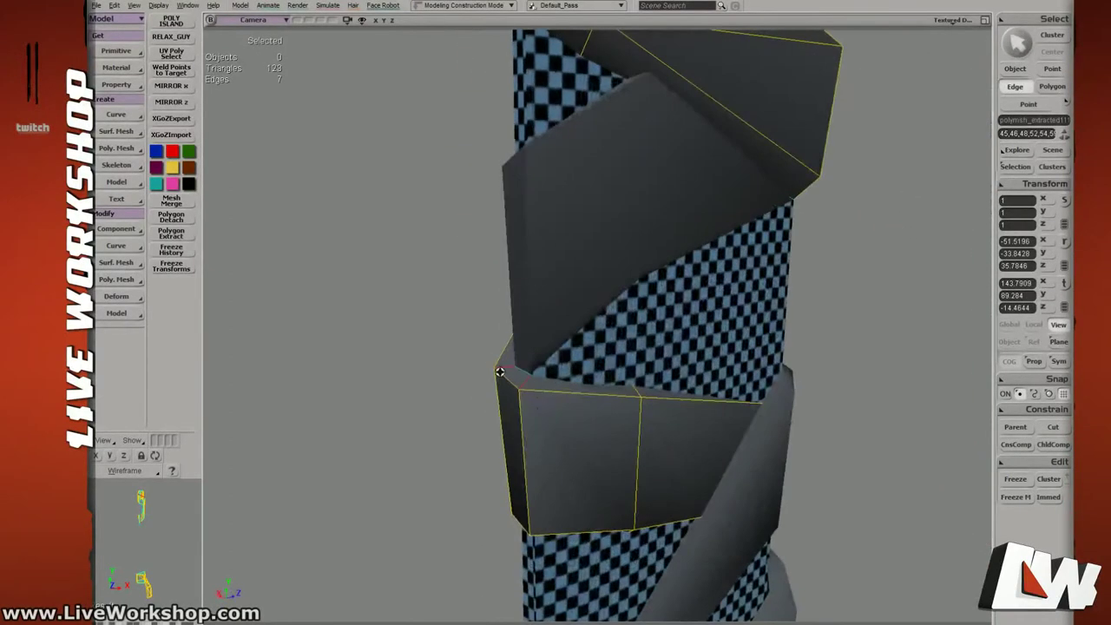
pyautogui.moveTo(649, 415)
pyautogui.mouseDown(button='middle')
pyautogui.moveTo(635, 382)
pyautogui.moveTo(737, 389)
pyautogui.moveTo(679, 426)
pyautogui.moveTo(702, 449)
pyautogui.moveTo(730, 408)
pyautogui.moveTo(642, 424)
pyautogui.mouseUp(button='middle')
pyautogui.moveTo(563, 399); pyautogui.dragTo(526, 332, button='middle')
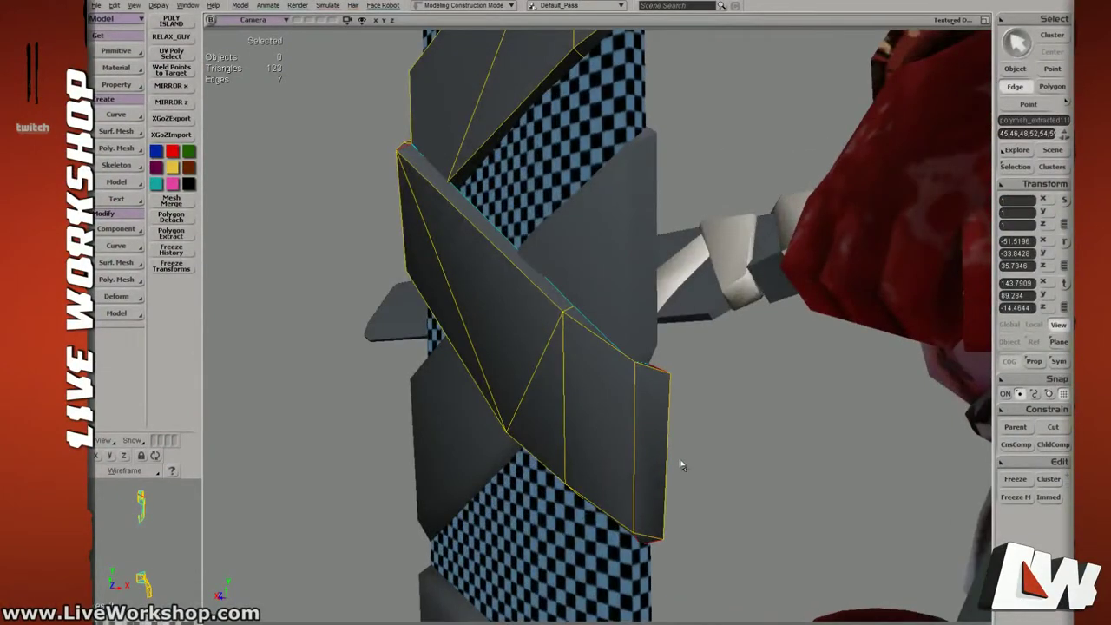
pyautogui.moveTo(682, 465); pyautogui.dragTo(536, 348, button='middle')
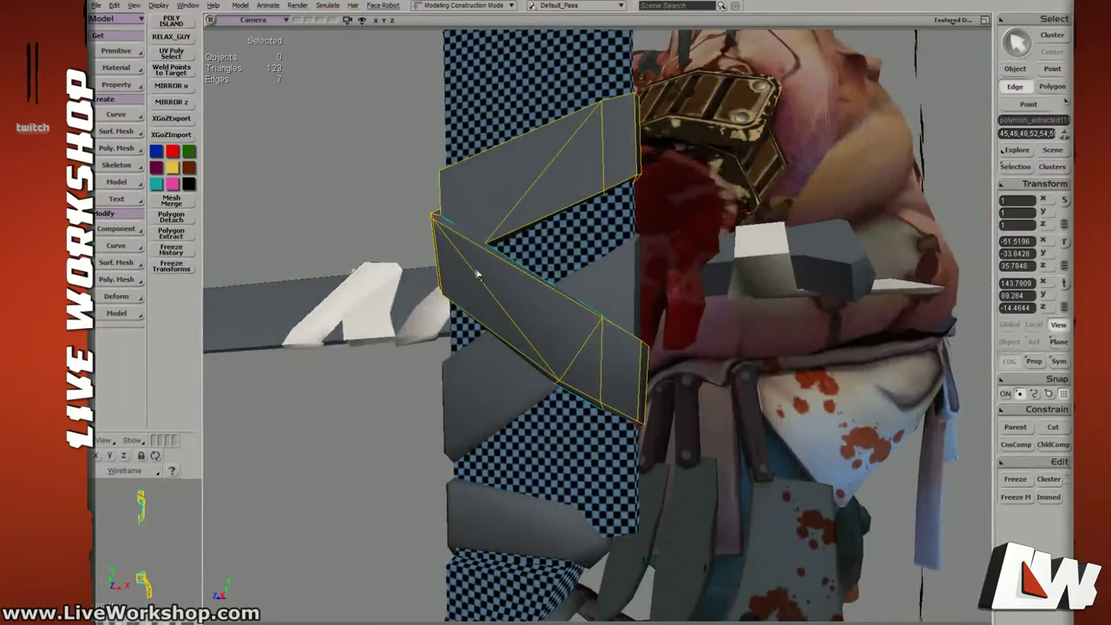
pyautogui.moveTo(604, 372); pyautogui.dragTo(701, 402, button='middle')
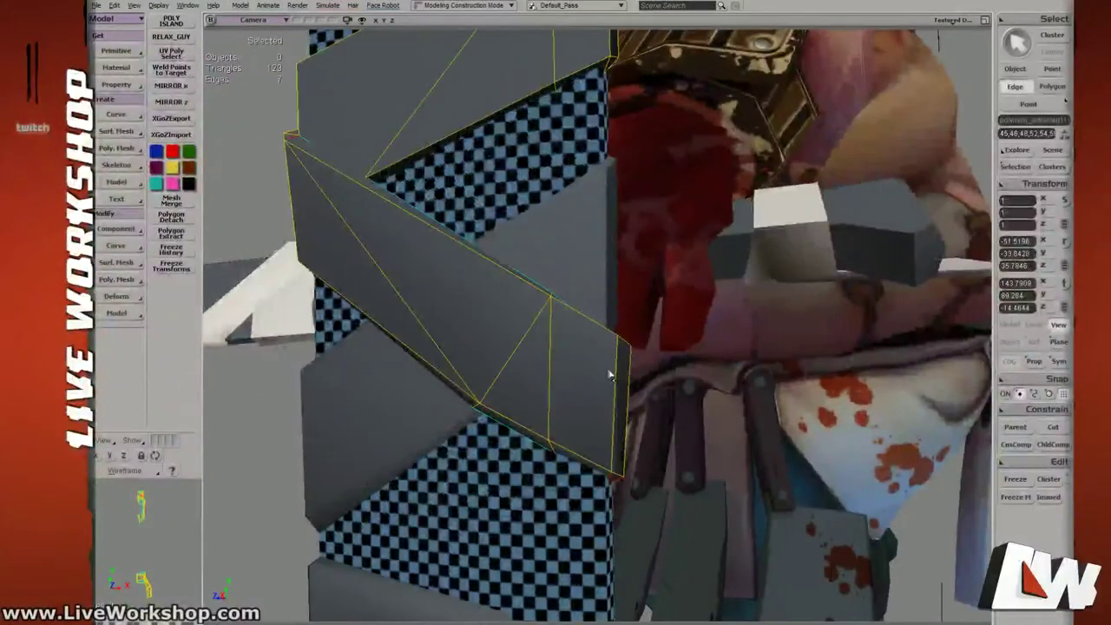
pyautogui.moveTo(604, 375); pyautogui.dragTo(657, 486, button='right')
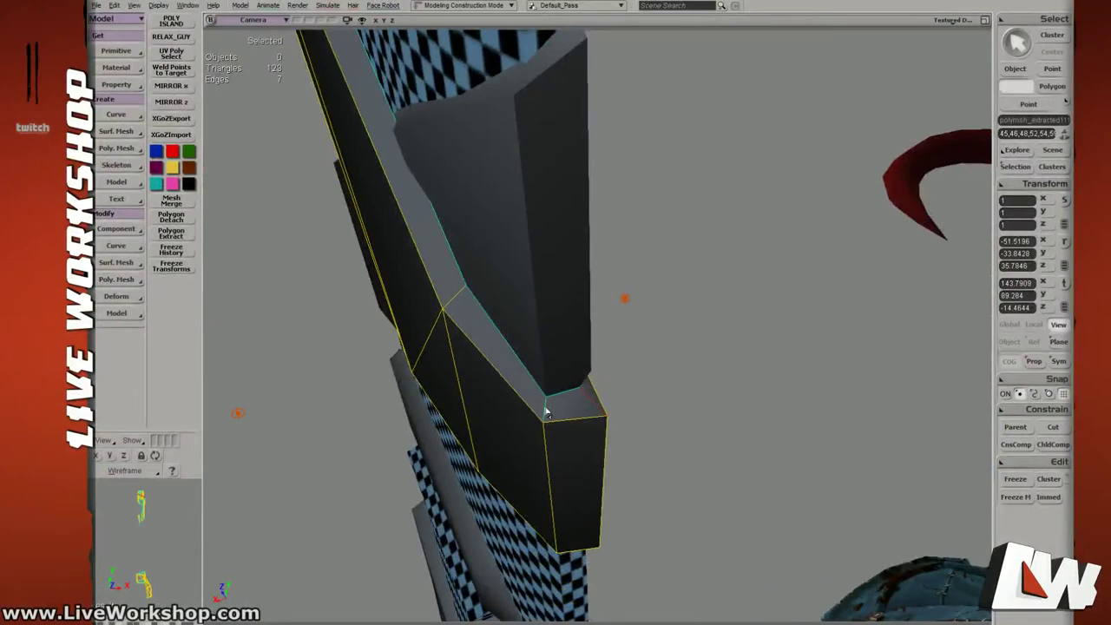
# Add the corner and connecting edges around the lower band of the wrap to the seam edge selection.
pyautogui.moveTo(548, 405)
pyautogui.mouseDown(button='right')
pyautogui.moveTo(581, 359)
pyautogui.moveTo(609, 456)
pyautogui.moveTo(562, 404)
pyautogui.mouseUp(button='right')
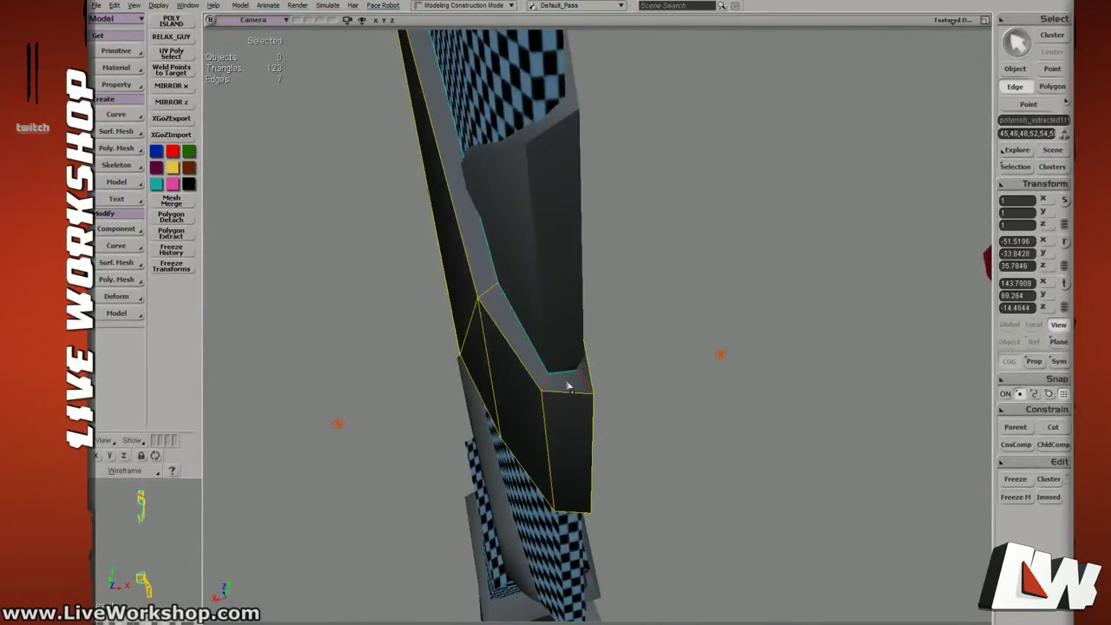
pyautogui.moveTo(582, 381)
pyautogui.mouseDown(button='middle')
pyautogui.moveTo(582, 315)
pyautogui.moveTo(578, 402)
pyautogui.mouseUp(button='middle')
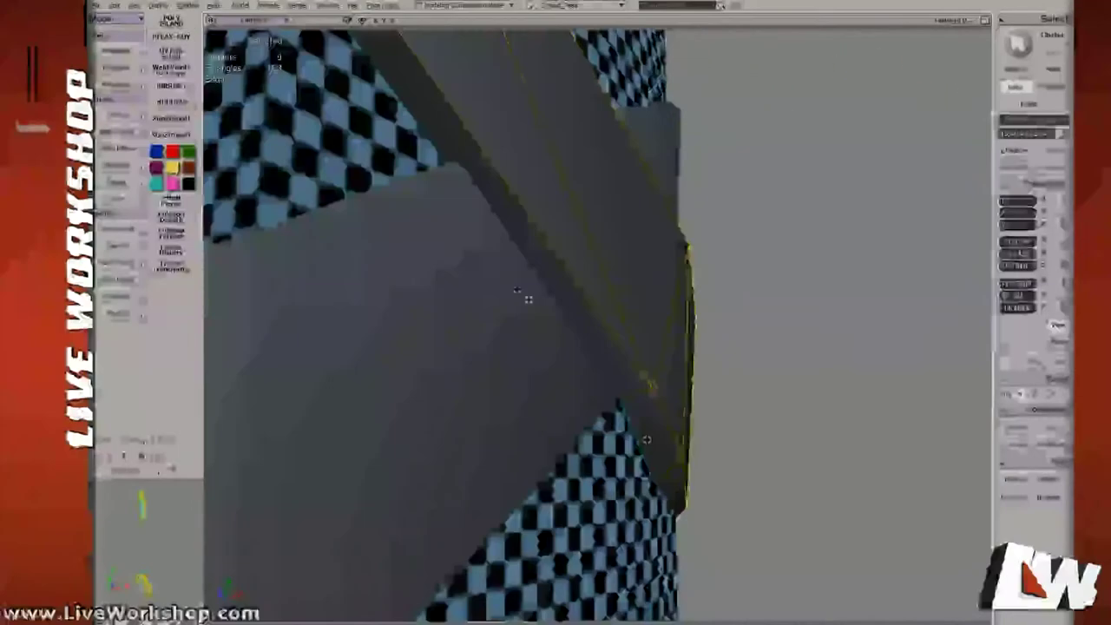
pyautogui.moveTo(646, 439); pyautogui.dragTo(623, 354, button='right')
pyautogui.moveTo(623, 354); pyautogui.dragTo(560, 308, button='middle')
pyautogui.moveTo(561, 308); pyautogui.dragTo(595, 343, button='right')
pyautogui.keyDown('shift'); pyautogui.click(605, 302); pyautogui.keyUp('shift')
pyautogui.moveTo(579, 397); pyautogui.dragTo(681, 363, button='right')
pyautogui.keyDown('shift'); pyautogui.click(567, 461); pyautogui.keyUp('shift')
pyautogui.moveTo(681, 365); pyautogui.dragTo(672, 384)
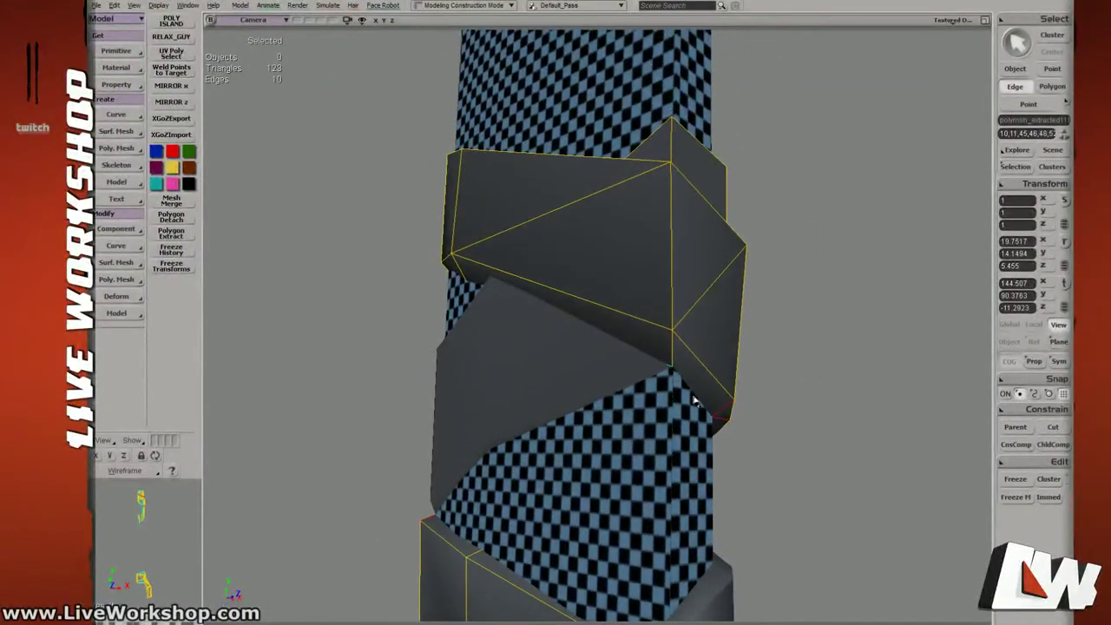
# Extend the seam selection with the rim and corner edges along the wrap's crossing and upper bands.
pyautogui.moveTo(694, 400); pyautogui.dragTo(711, 376, button='right')
pyautogui.keyDown('shift'); pyautogui.click(673, 372); pyautogui.keyUp('shift')
pyautogui.moveTo(637, 335); pyautogui.dragTo(655, 387, button='right')
pyautogui.keyDown('shift'); pyautogui.click(578, 322); pyautogui.keyUp('shift')
pyautogui.keyDown('shift'); pyautogui.click(560, 402); pyautogui.keyUp('shift')
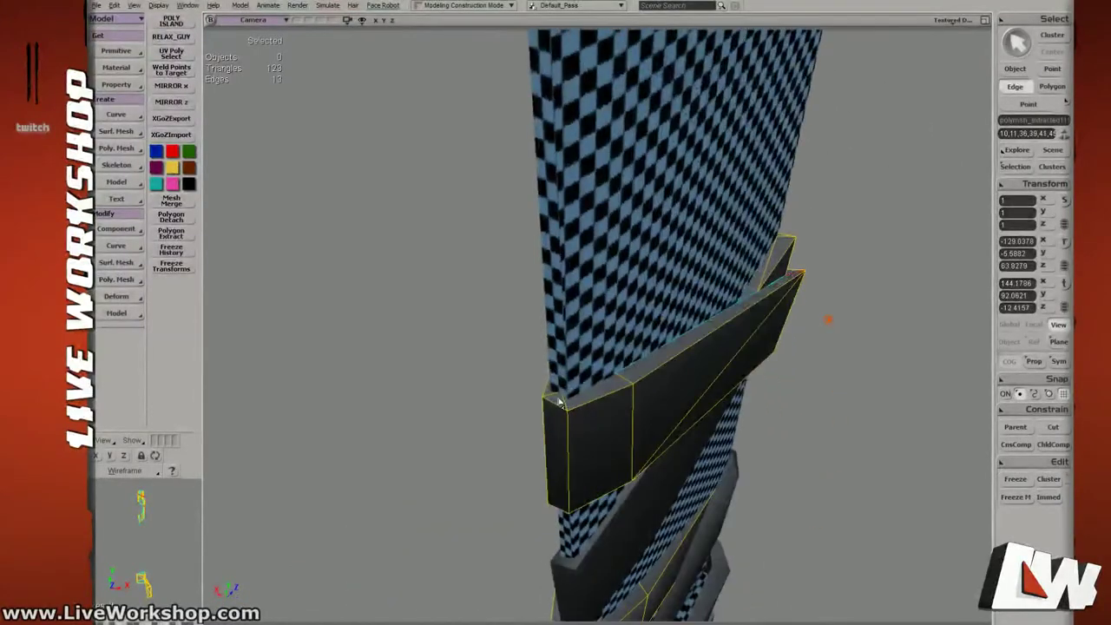
pyautogui.keyDown('shift'); pyautogui.click(573, 403); pyautogui.keyUp('shift')
pyautogui.moveTo(576, 401); pyautogui.dragTo(543, 431, button='right')
pyautogui.keyDown('shift'); pyautogui.click(586, 447); pyautogui.keyUp('shift')
pyautogui.keyDown('shift'); pyautogui.click(613, 425); pyautogui.keyUp('shift')
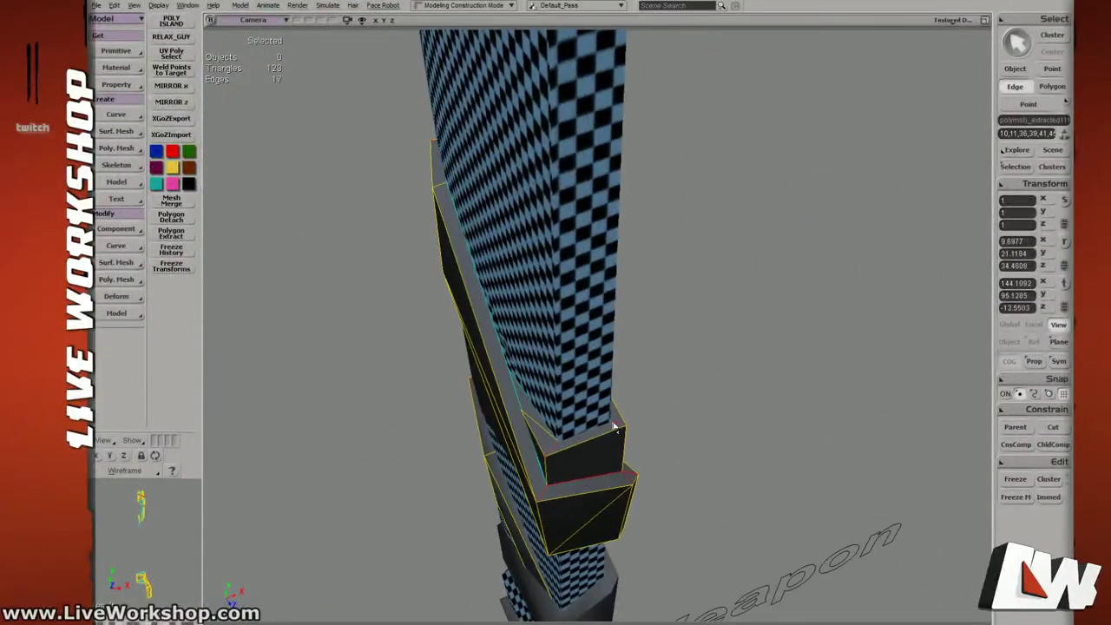
# Return to object selection with the wrap mesh selected and save the scene.
pyautogui.moveTo(555, 438); pyautogui.dragTo(501, 423, button='middle')
pyautogui.moveTo(501, 423); pyautogui.dragTo(537, 356, button='right')
pyautogui.moveTo(537, 355); pyautogui.dragTo(459, 268, button='middle')
pyautogui.moveTo(459, 268); pyautogui.dragTo(560, 322, button='right')
pyautogui.press('4')
pyautogui.press('6')
pyautogui.press('t')
pyautogui.press('space')
pyautogui.hotkey('ctrl', 's')
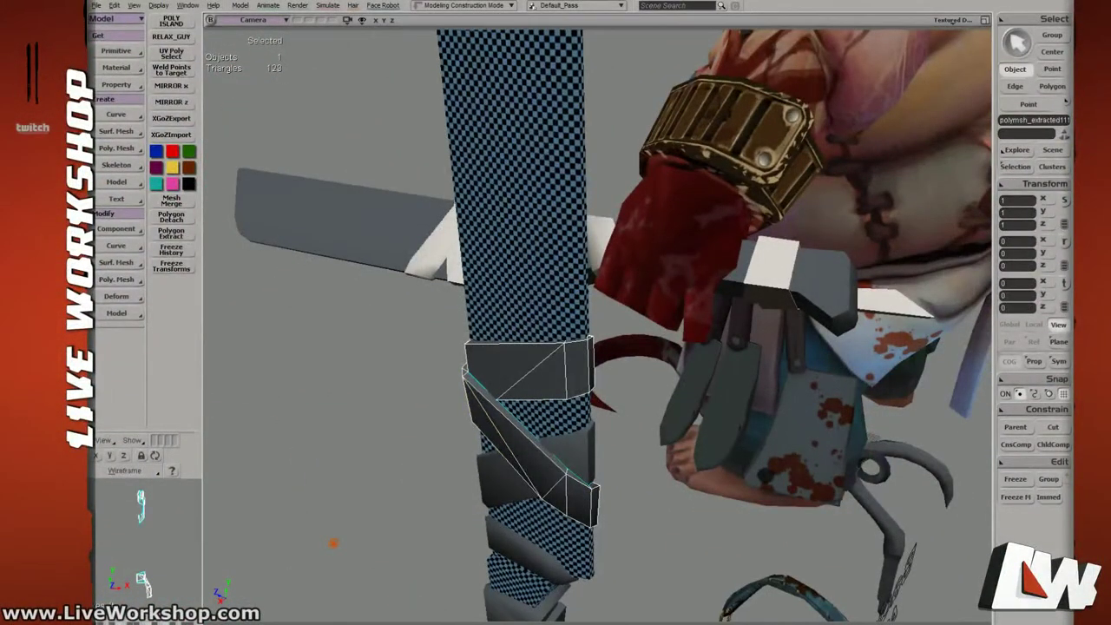
# Try to unfold and pack the wrap's UVs with an Unfold projection based on the selected seam edges.
pyautogui.moveTo(538, 364); pyautogui.dragTo(602, 339, button='right')
pyautogui.press('e')
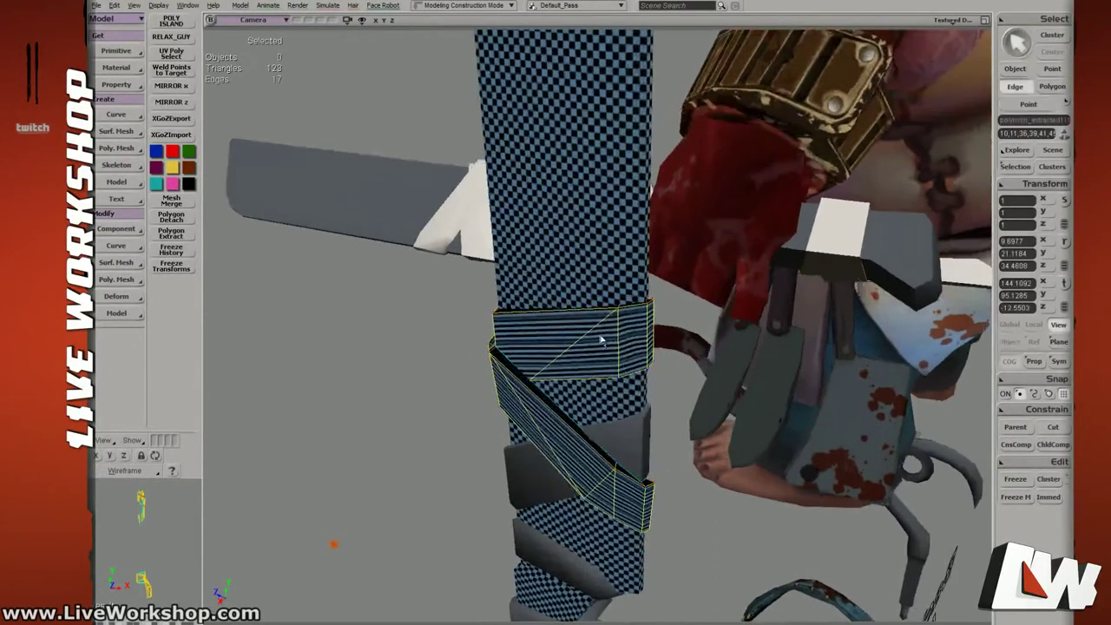
pyautogui.click(122, 85)
pyautogui.moveTo(187, 85)
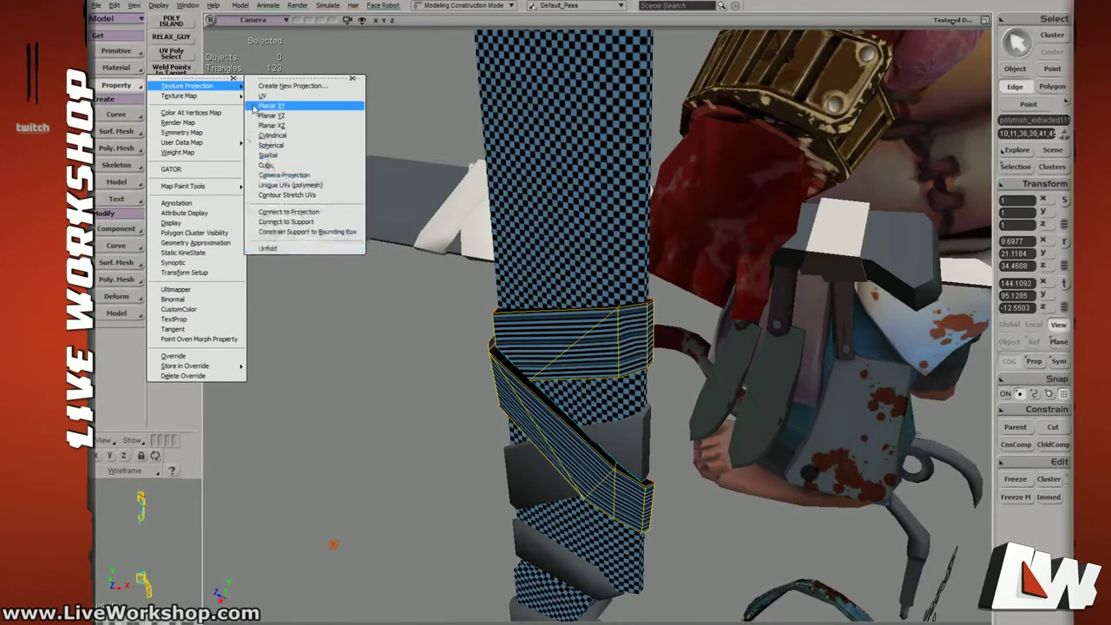
pyautogui.click(271, 250)
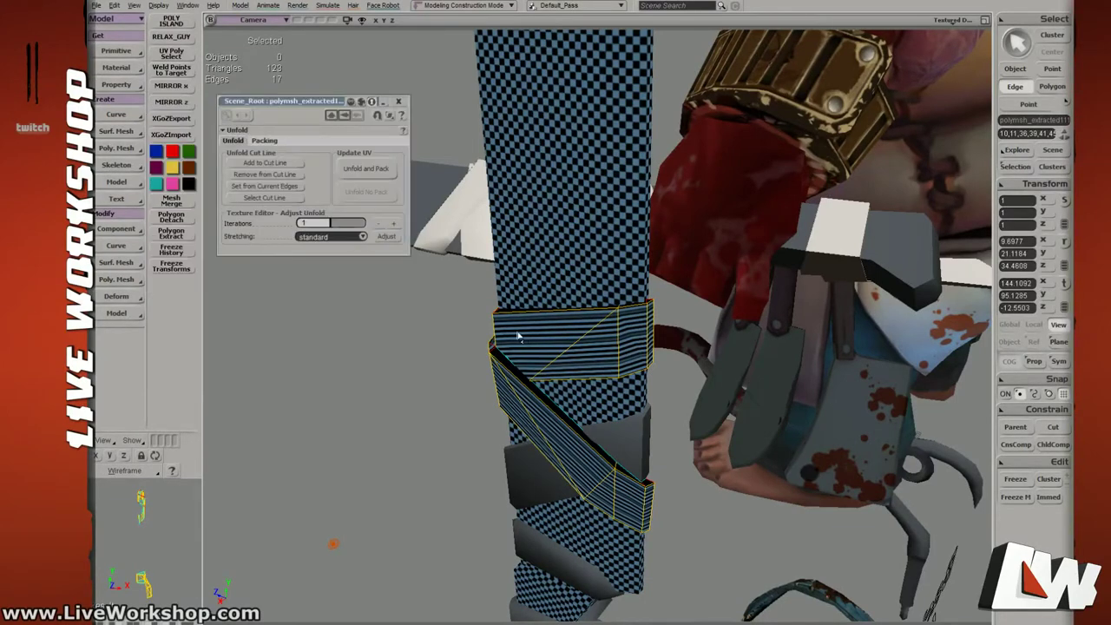
pyautogui.click(374, 174)
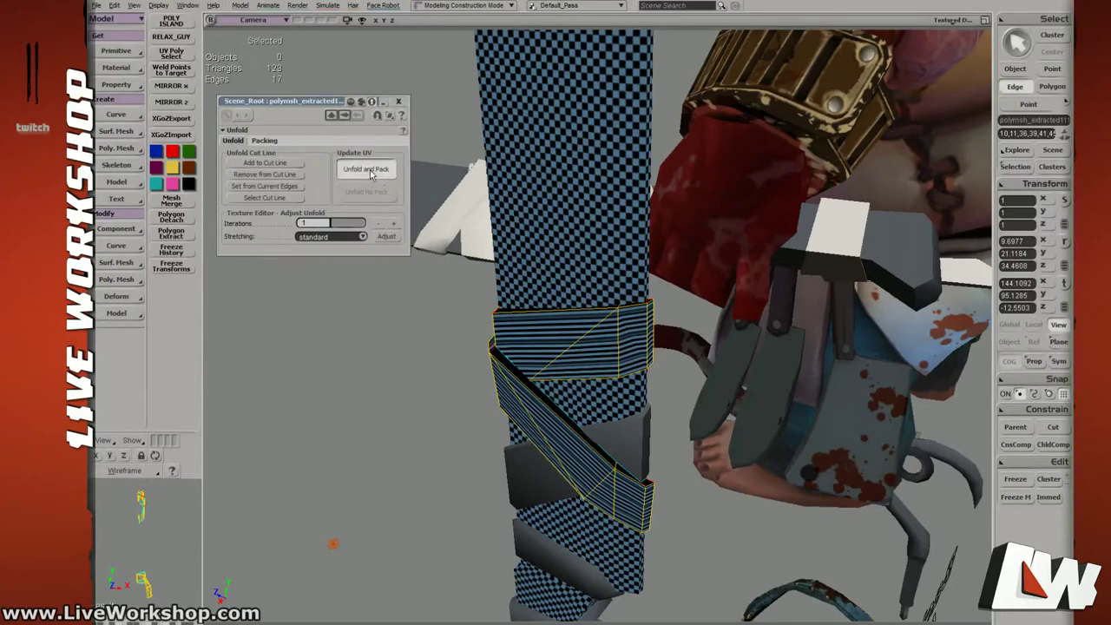
# Freeze the wrap's history and delete its Unfold_CutLine and Sample clusters.
pyautogui.moveTo(565, 326); pyautogui.dragTo(514, 328, button='right')
pyautogui.press('space')
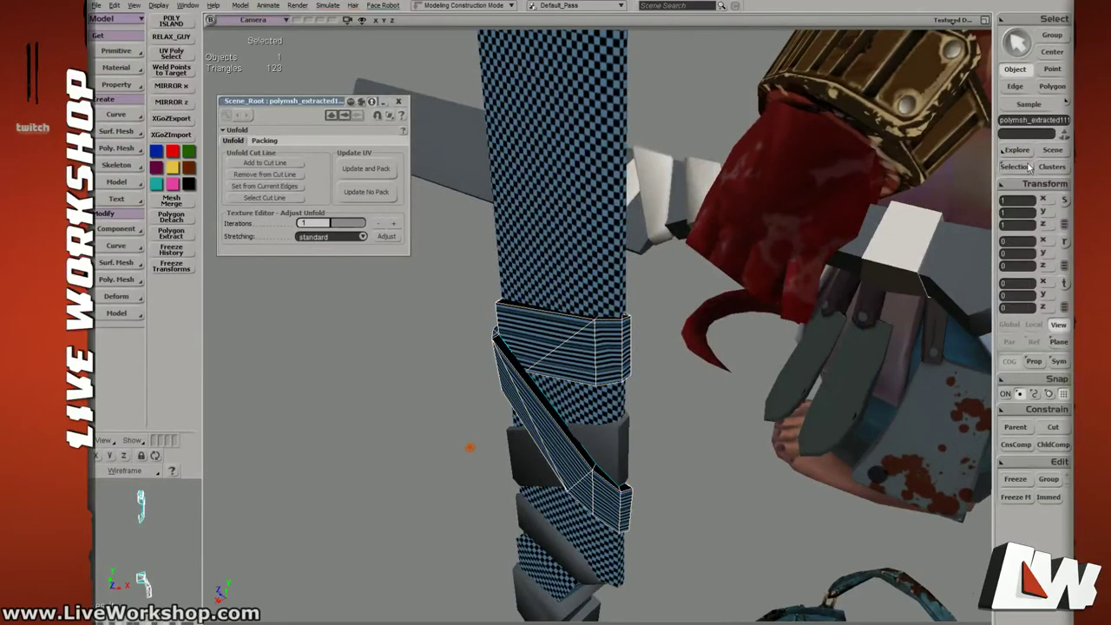
pyautogui.click(1009, 167)
pyautogui.click(677, 311)
pyautogui.click(177, 253)
pyautogui.click(1018, 168)
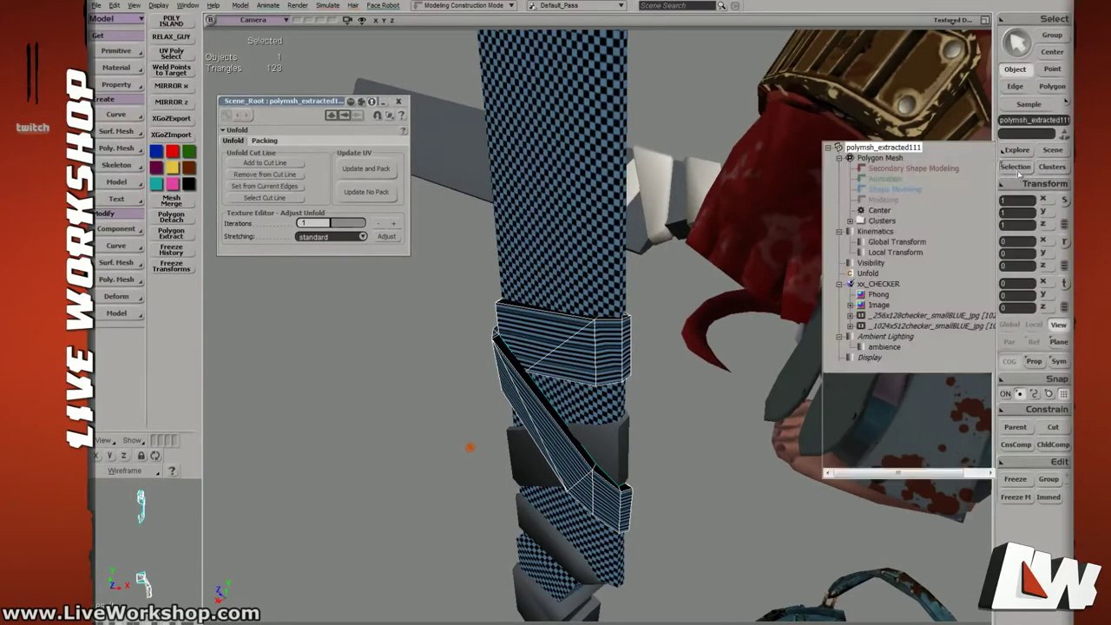
pyautogui.click(851, 220)
pyautogui.click(901, 231)
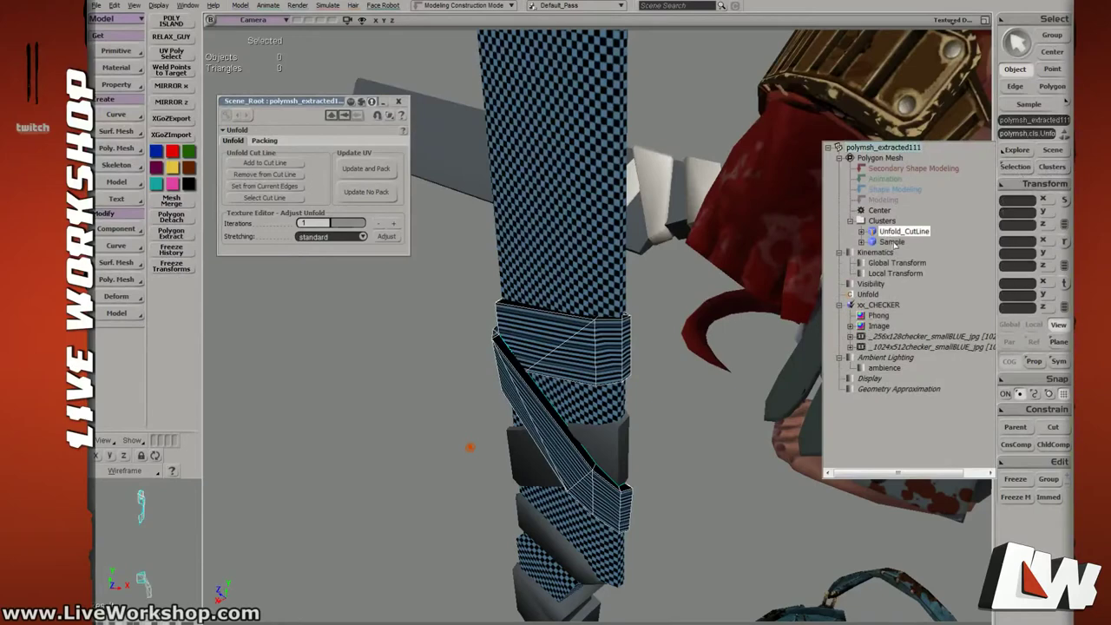
pyautogui.keyDown('shift'); pyautogui.click(895, 244); pyautogui.keyUp('shift')
pyautogui.press('Delete')
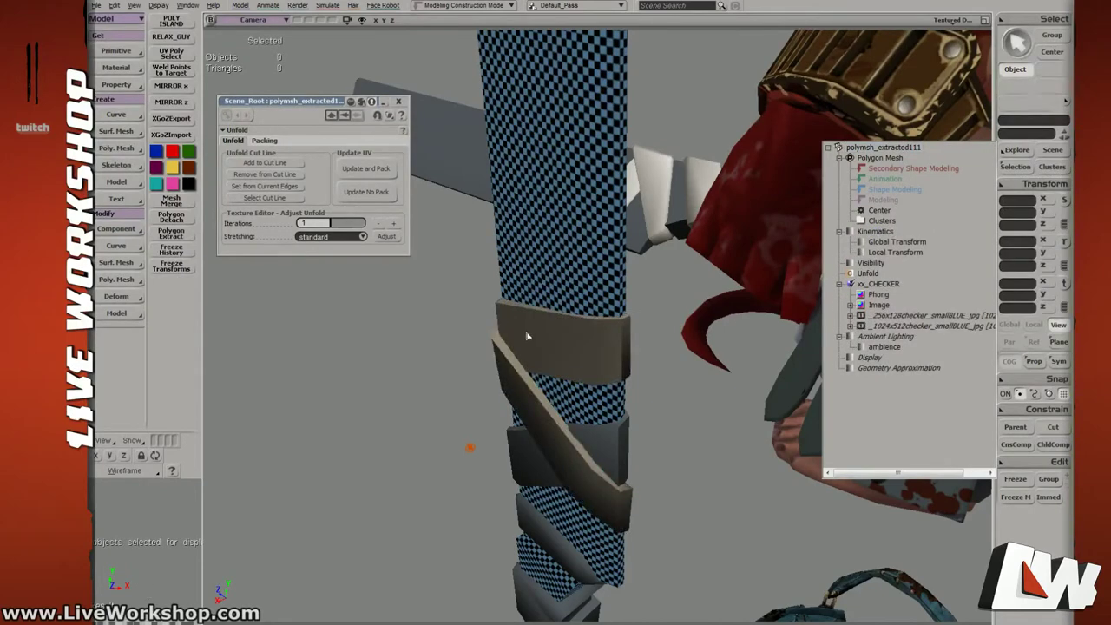
# Apply a fresh Unfold projection to the wrap using the seam edges, and unfold and pack its UVs.
pyautogui.click(556, 345)
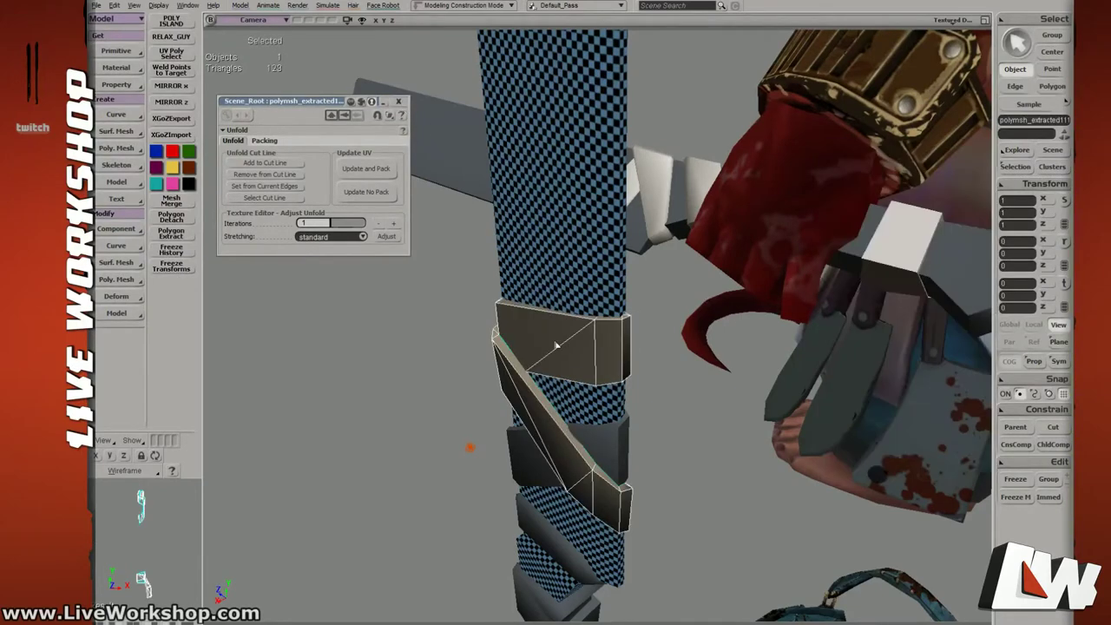
pyautogui.click(399, 101)
pyautogui.press('e')
pyautogui.press('s')
pyautogui.moveTo(501, 295); pyautogui.dragTo(552, 334, button='right')
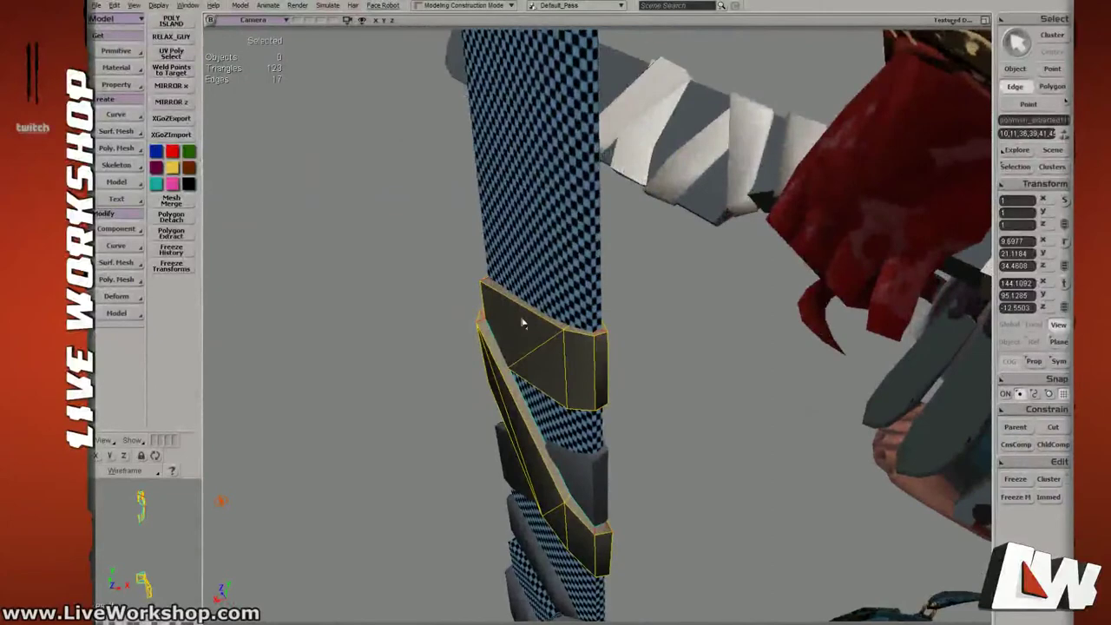
pyautogui.click(127, 86)
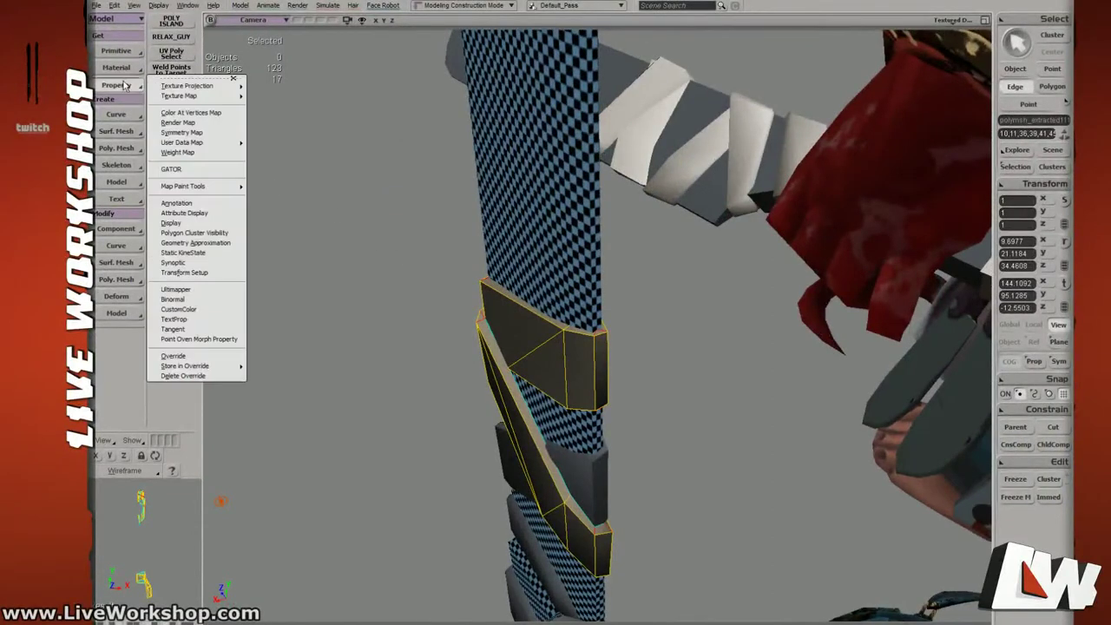
pyautogui.click(300, 249)
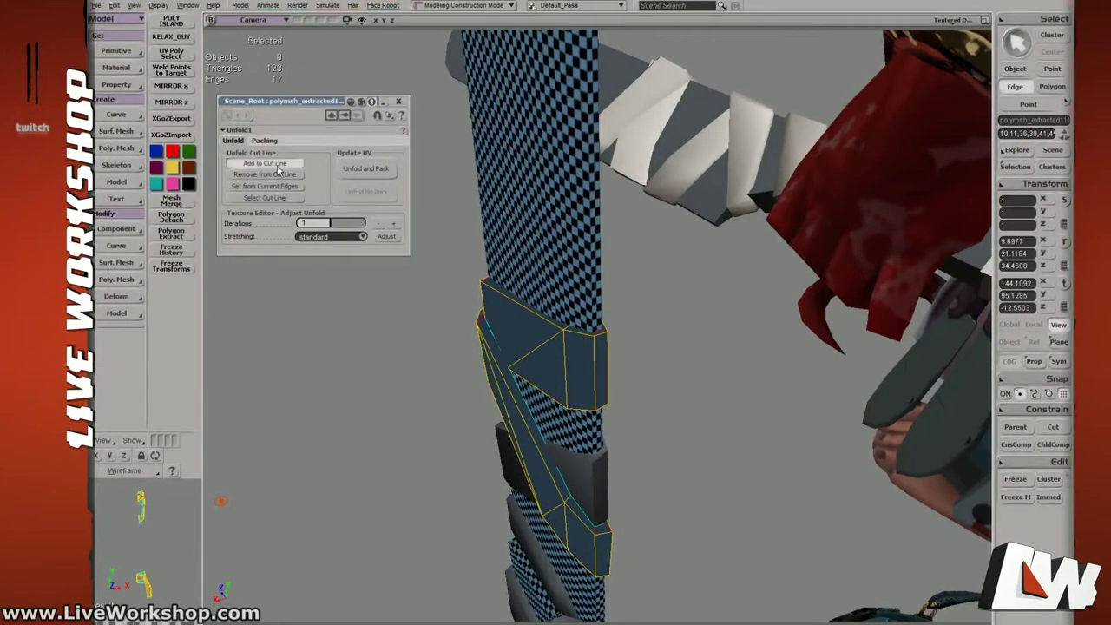
pyautogui.click(369, 168)
# Open the wrap's UVs in the Texture Editor and select the points of the four-sided island above the long strip.
pyautogui.moveTo(452, 205); pyautogui.dragTo(733, 247, button='middle')
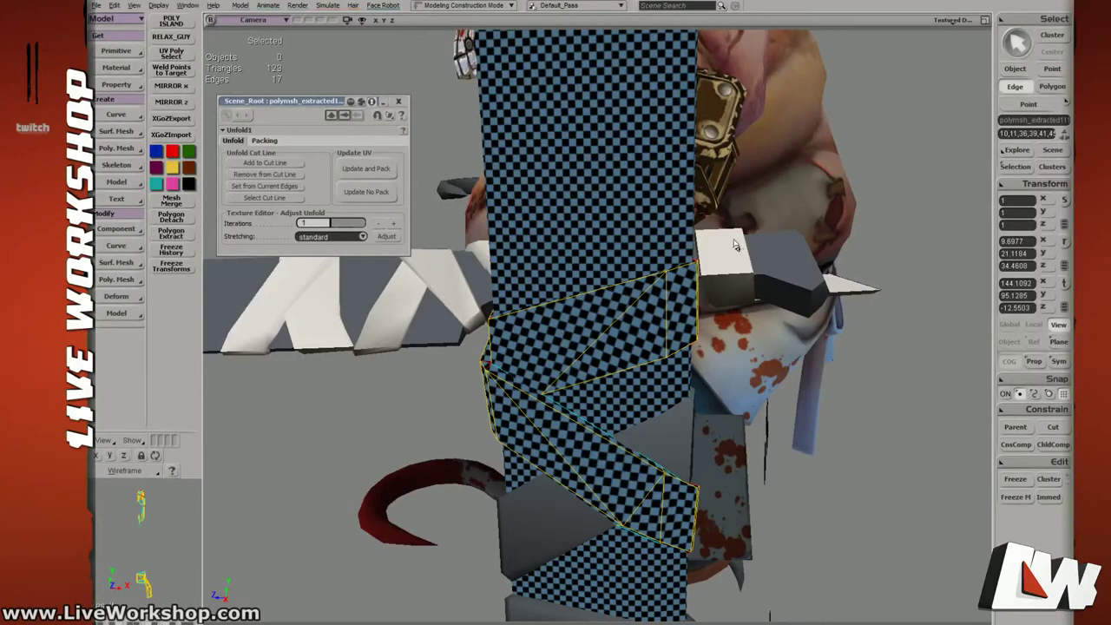
pyautogui.press('s')
pyautogui.moveTo(680, 285); pyautogui.dragTo(651, 284, button='middle')
pyautogui.hotkey('alt', '7')
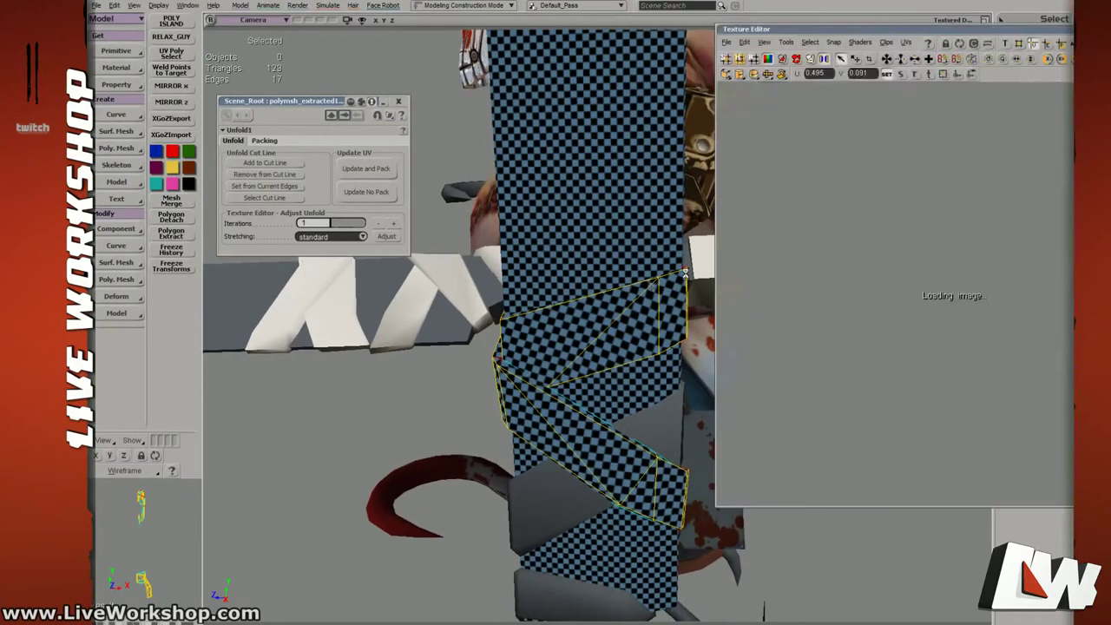
pyautogui.press('s')
pyautogui.moveTo(902, 268); pyautogui.dragTo(908, 304, button='middle')
pyautogui.moveTo(908, 305); pyautogui.dragTo(869, 293)
pyautogui.moveTo(870, 294); pyautogui.dragTo(939, 298, button='middle')
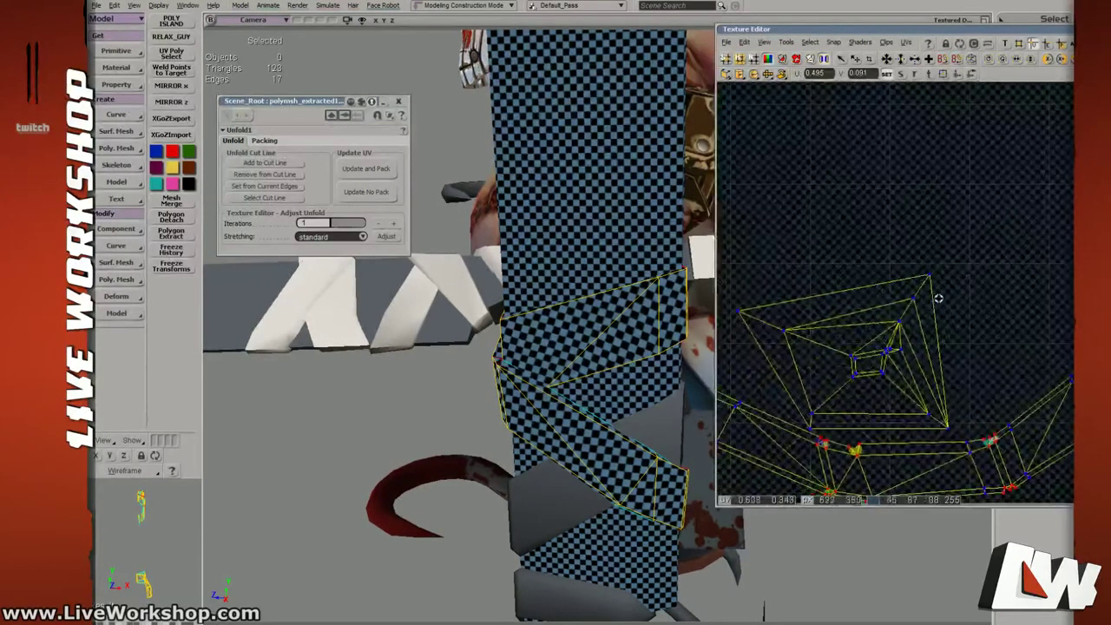
pyautogui.scroll(-1, 938, 298)
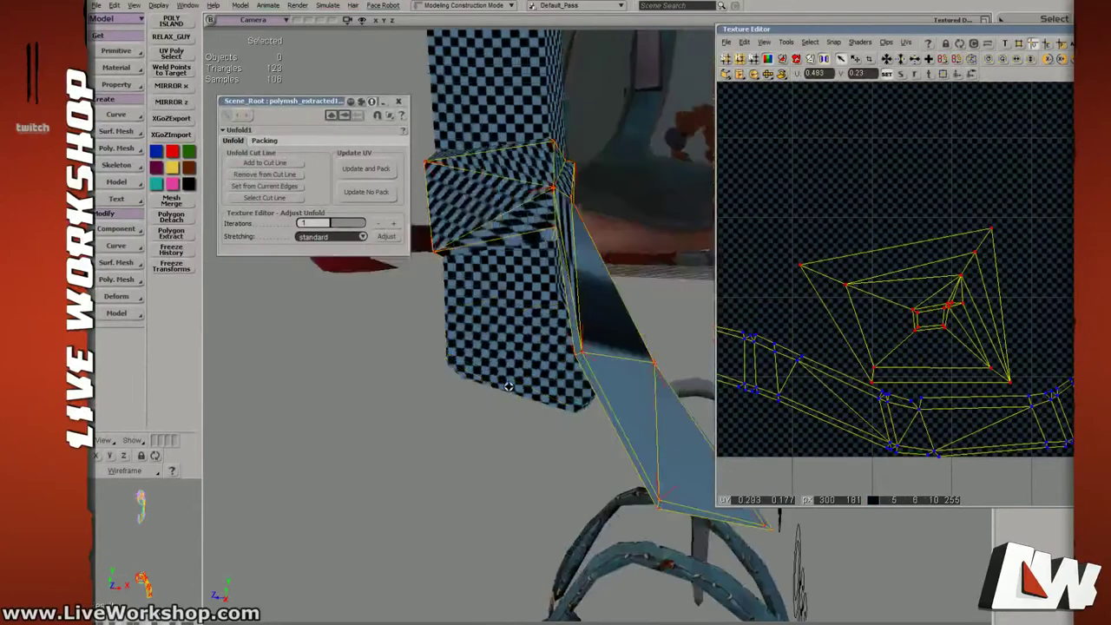
# Examine where the selected UV points lie on the weapon's lower wrap and its loose end piece.
pyautogui.moveTo(509, 387); pyautogui.dragTo(578, 339, button='right')
pyautogui.moveTo(578, 339); pyautogui.dragTo(359, 281, button='middle')
pyautogui.moveTo(360, 281); pyautogui.dragTo(439, 326, button='right')
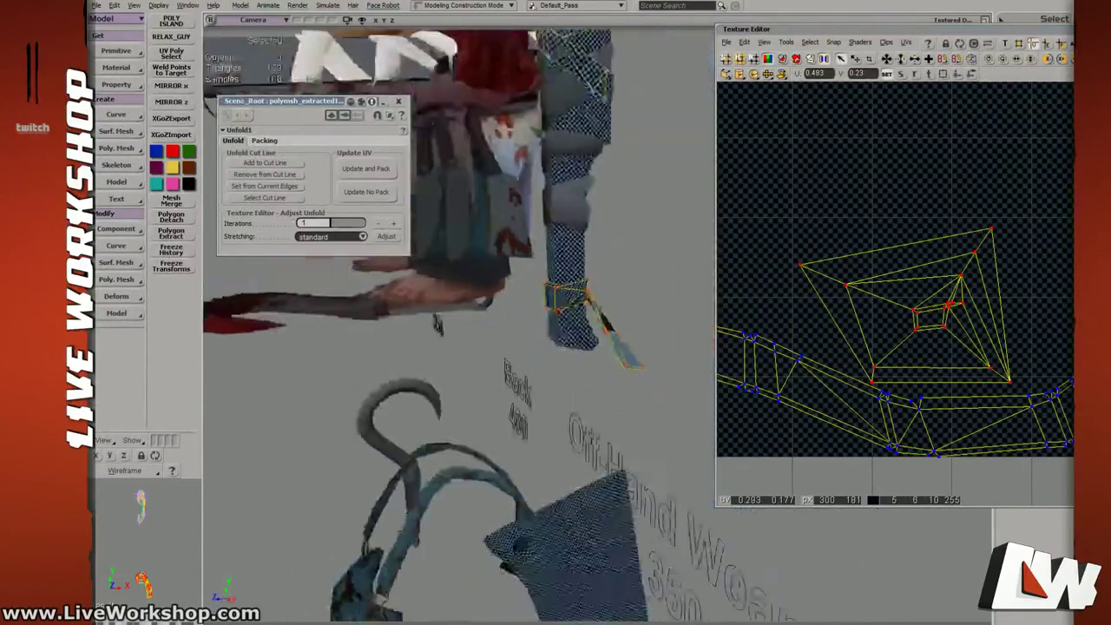
pyautogui.moveTo(437, 325); pyautogui.dragTo(460, 511)
pyautogui.moveTo(460, 510); pyautogui.dragTo(534, 451, button='right')
pyautogui.moveTo(548, 446); pyautogui.dragTo(631, 444, button='middle')
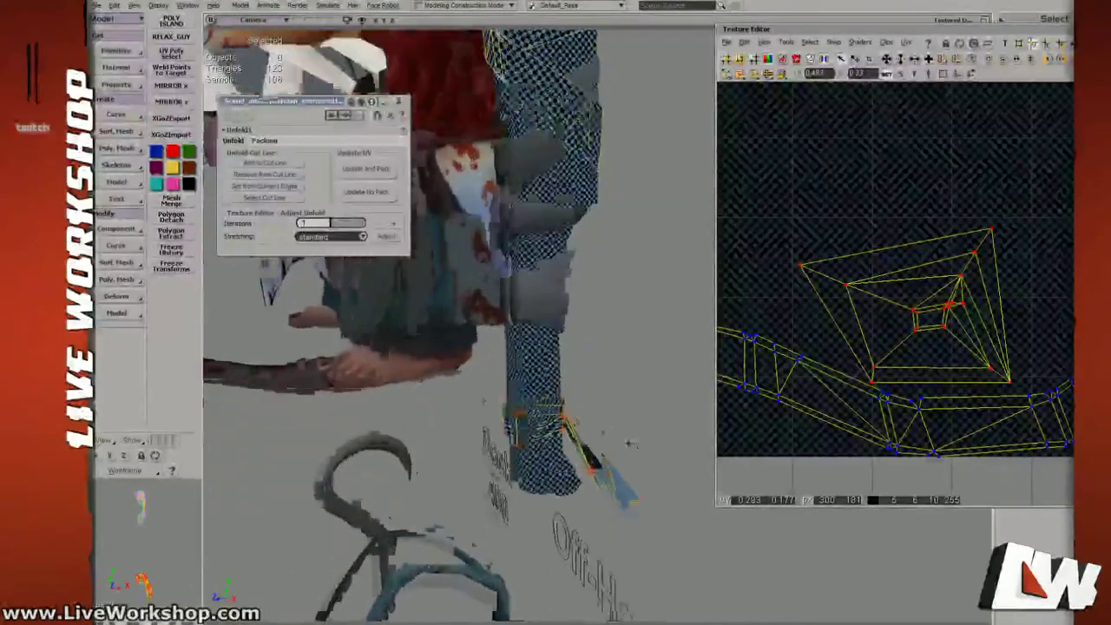
pyautogui.moveTo(605, 410); pyautogui.dragTo(514, 407, button='right')
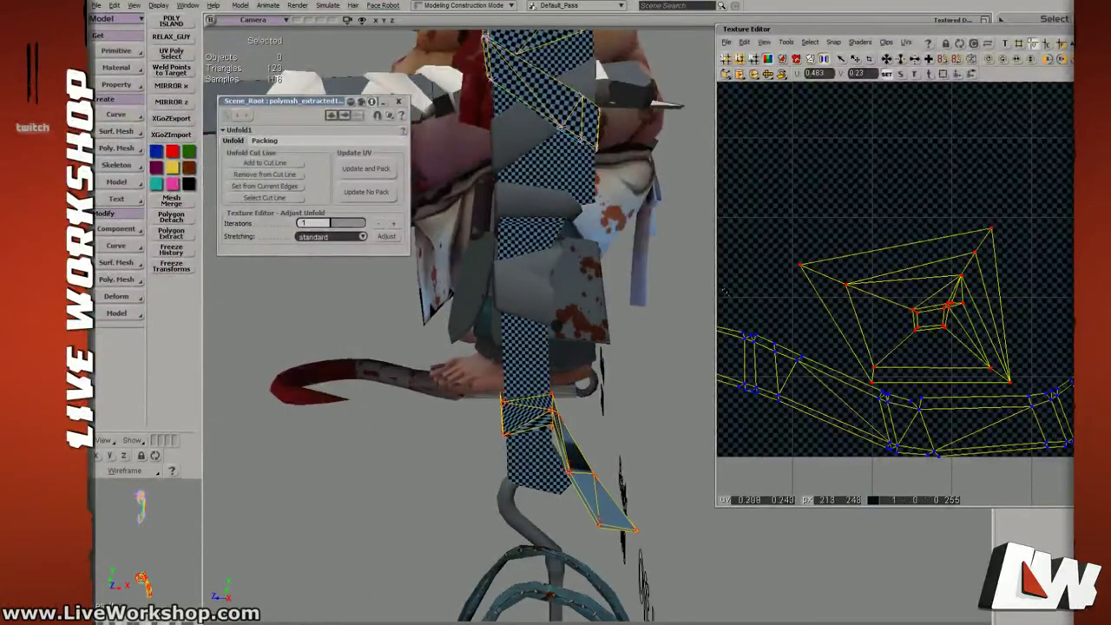
pyautogui.moveTo(725, 292); pyautogui.dragTo(900, 285, button='middle')
pyautogui.hotkey('ctrl', 'a')
pyautogui.moveTo(934, 368); pyautogui.dragTo(941, 281)
pyautogui.hotkey('ctrl', 'z')
pyautogui.click(961, 321)
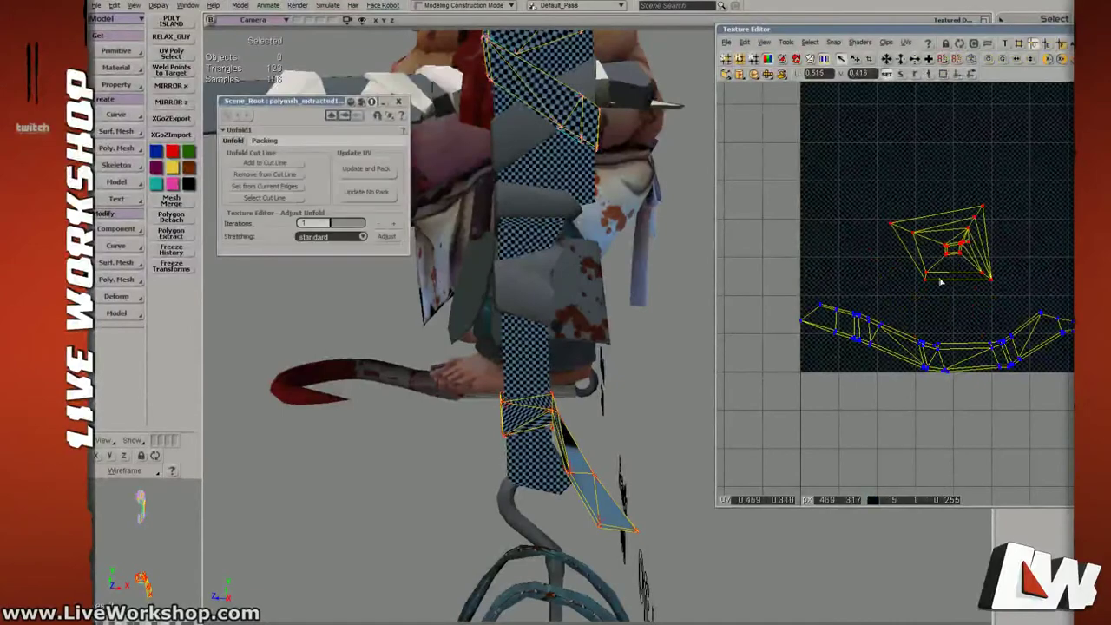
pyautogui.hotkey('ctrl', 'z')
# Scale down the four-sided UV island and move it outside the texture square.
pyautogui.moveTo(949, 252); pyautogui.dragTo(920, 260, button='middle')
pyautogui.moveTo(897, 337); pyautogui.dragTo(937, 262)
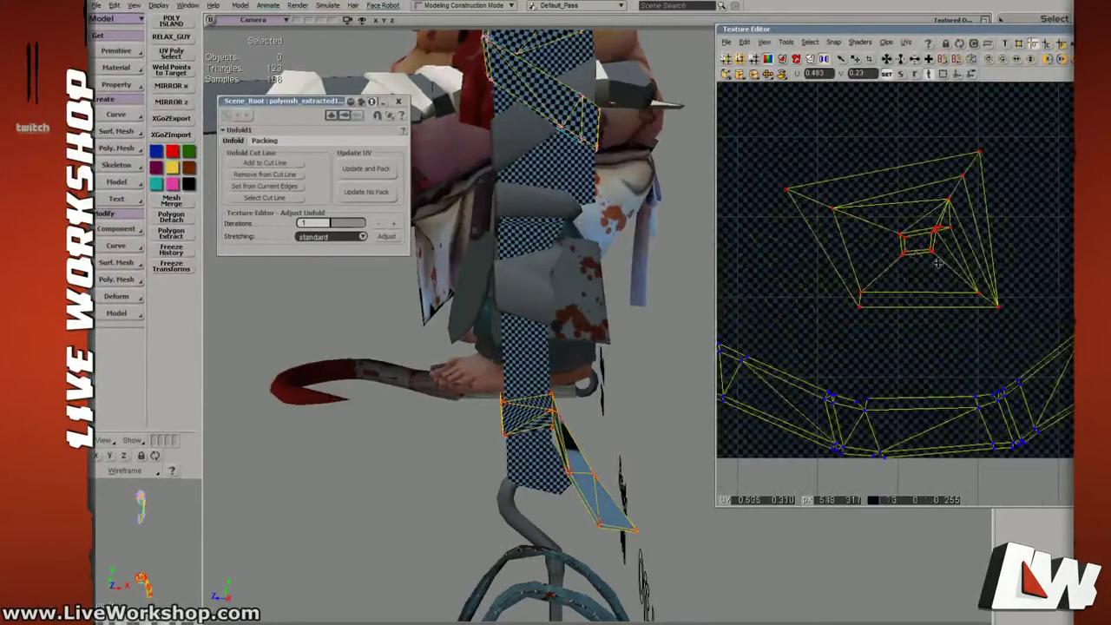
pyautogui.moveTo(937, 262); pyautogui.dragTo(962, 278, button='middle')
pyautogui.press('x')
pyautogui.moveTo(962, 277); pyautogui.dragTo(721, 174)
pyautogui.press('v')
pyautogui.press('s')
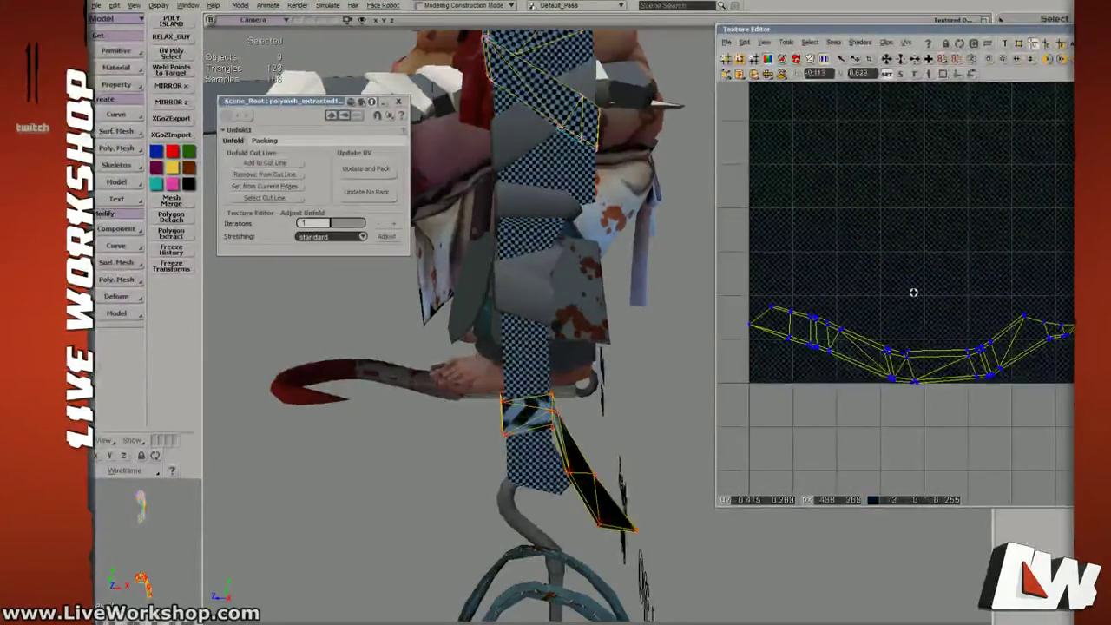
pyautogui.press('t')
pyautogui.moveTo(522, 378); pyautogui.dragTo(530, 381, button='right')
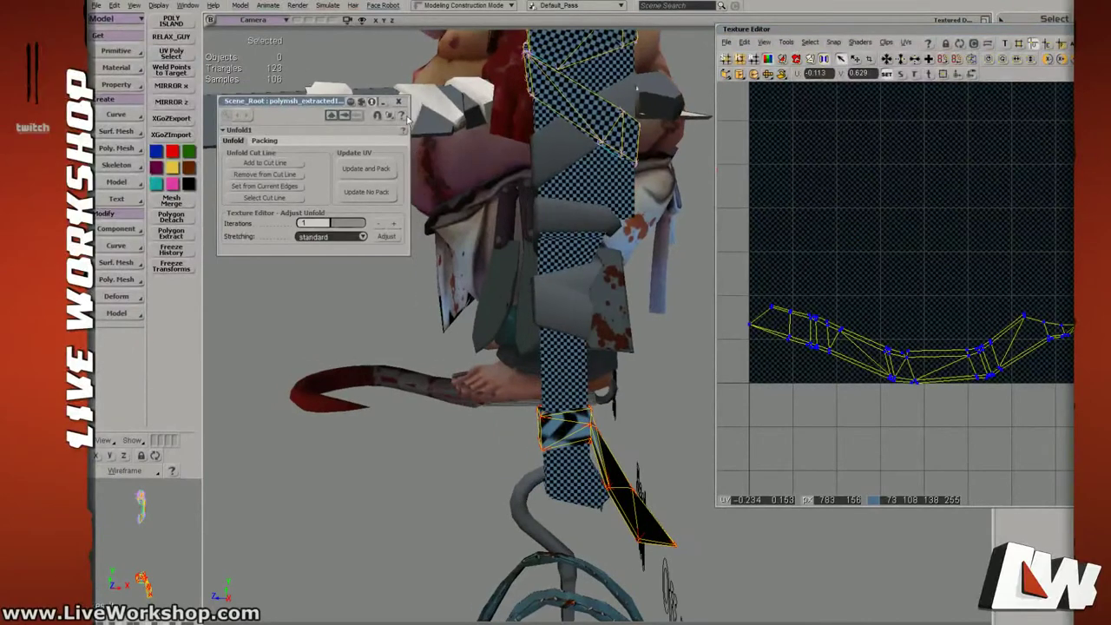
# Close the Unfold settings and select all UV points of the long strip island.
pyautogui.click(398, 102)
pyautogui.hotkey('ctrl', 'a')
pyautogui.press('v')
pyautogui.moveTo(944, 358); pyautogui.dragTo(956, 290)
pyautogui.hotkey('ctrl', 'z')
pyautogui.press('s')
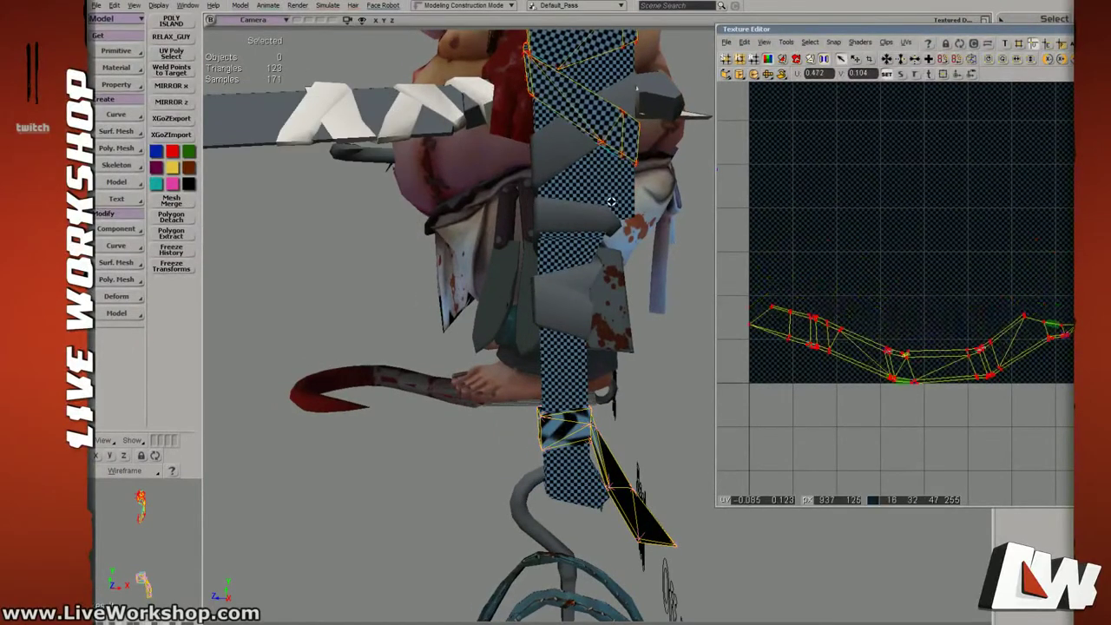
# Scale up the long strip UV island so the wrap's checkers come closer in size to the surface beneath.
pyautogui.moveTo(612, 204); pyautogui.dragTo(556, 411)
pyautogui.moveTo(555, 412); pyautogui.dragTo(703, 362, button='middle')
pyautogui.moveTo(703, 362); pyautogui.dragTo(599, 315, button='right')
pyautogui.press('s')
pyautogui.moveTo(1052, 347); pyautogui.dragTo(972, 355)
pyautogui.moveTo(972, 355); pyautogui.dragTo(992, 361, button='middle')
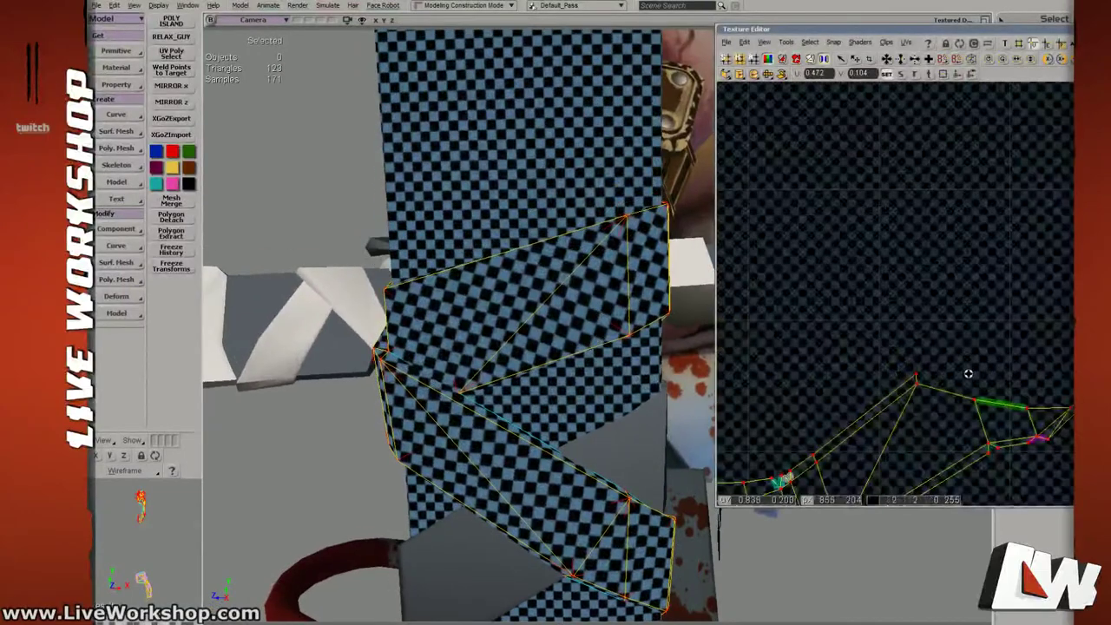
pyautogui.moveTo(868, 403); pyautogui.dragTo(1007, 320)
pyautogui.moveTo(1006, 320); pyautogui.dragTo(837, 350, button='middle')
pyautogui.moveTo(838, 350); pyautogui.dragTo(998, 313)
pyautogui.moveTo(866, 340); pyautogui.dragTo(939, 339, button='middle')
pyautogui.press('x')
pyautogui.moveTo(831, 322)
pyautogui.mouseDown()
pyautogui.moveTo(818, 318)
pyautogui.moveTo(848, 324)
pyautogui.mouseUp()
pyautogui.press('space')
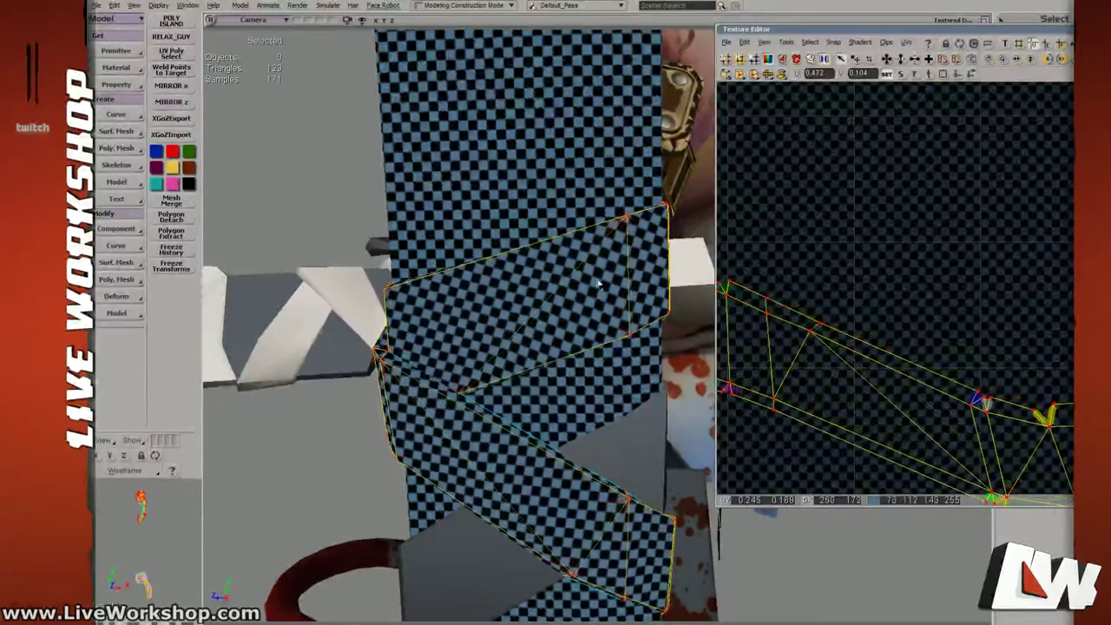
# Compare the wrap's checkers with the weapon surface and scale up the long strip UV island slightly.
pyautogui.moveTo(534, 257); pyautogui.dragTo(504, 298)
pyautogui.moveTo(505, 298); pyautogui.dragTo(592, 324, button='middle')
pyautogui.moveTo(528, 278); pyautogui.dragTo(565, 330)
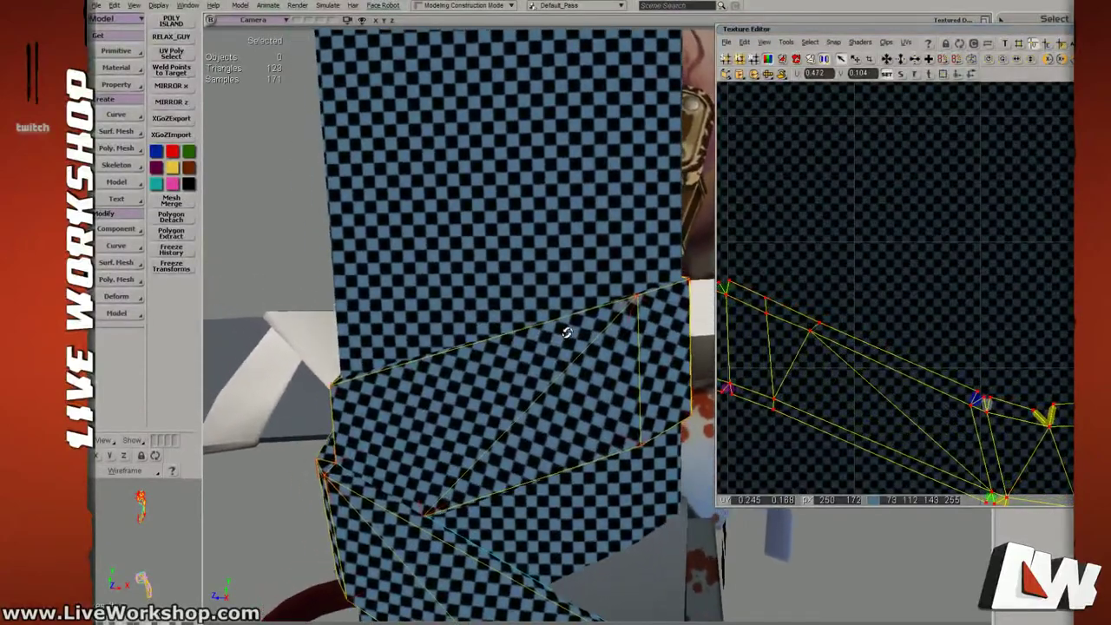
pyautogui.moveTo(565, 329); pyautogui.dragTo(484, 300, button='middle')
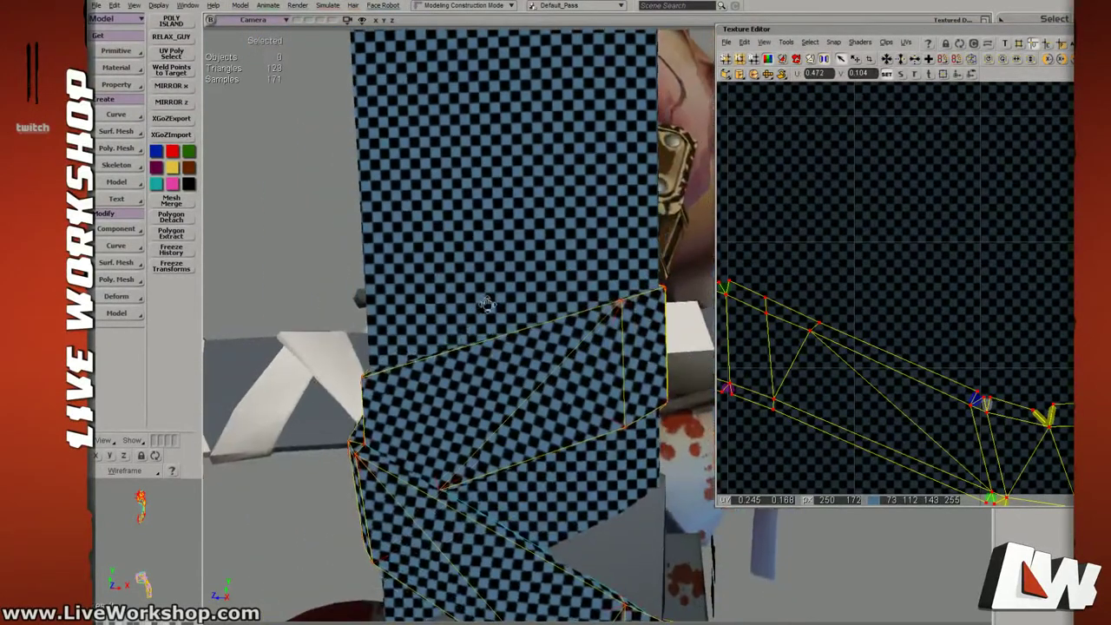
pyautogui.moveTo(484, 299); pyautogui.dragTo(489, 303)
pyautogui.moveTo(558, 327); pyautogui.dragTo(579, 321, button='middle')
pyautogui.press('x')
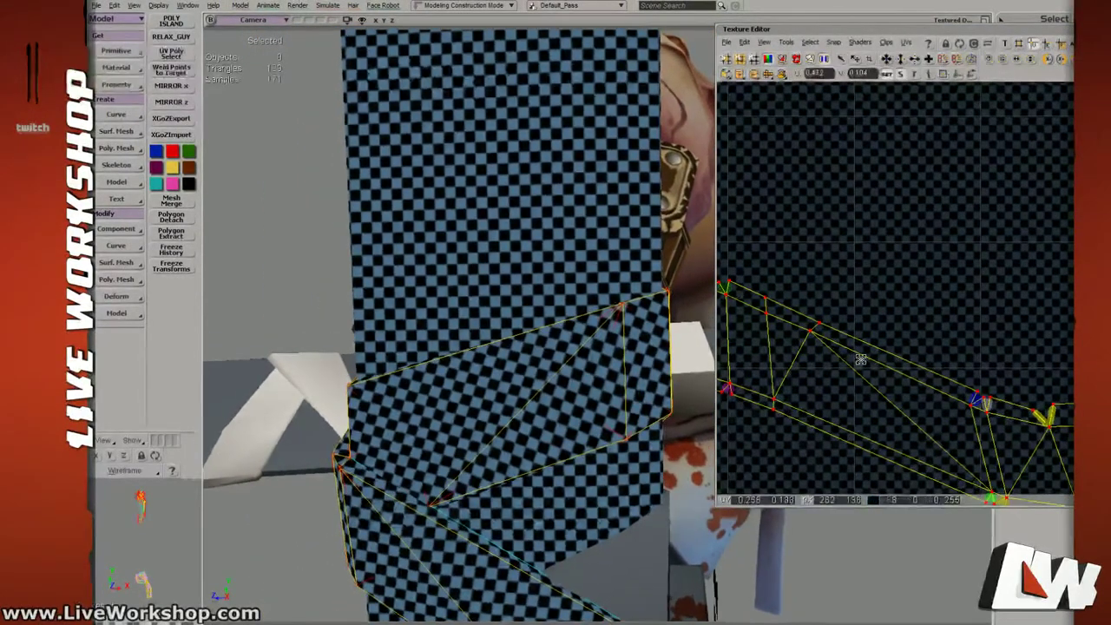
pyautogui.moveTo(861, 360); pyautogui.dragTo(869, 363)
pyautogui.moveTo(869, 362); pyautogui.dragTo(868, 362)
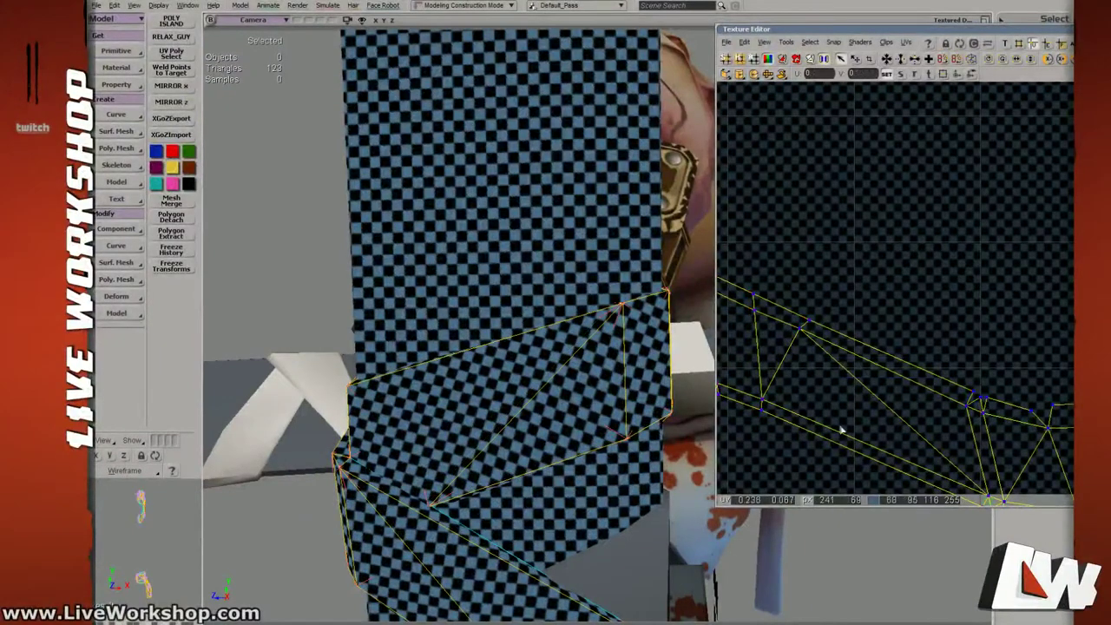
# Move the long strip UV island upward within the texture square.
pyautogui.press('s')
pyautogui.moveTo(901, 358); pyautogui.dragTo(886, 356, button='middle')
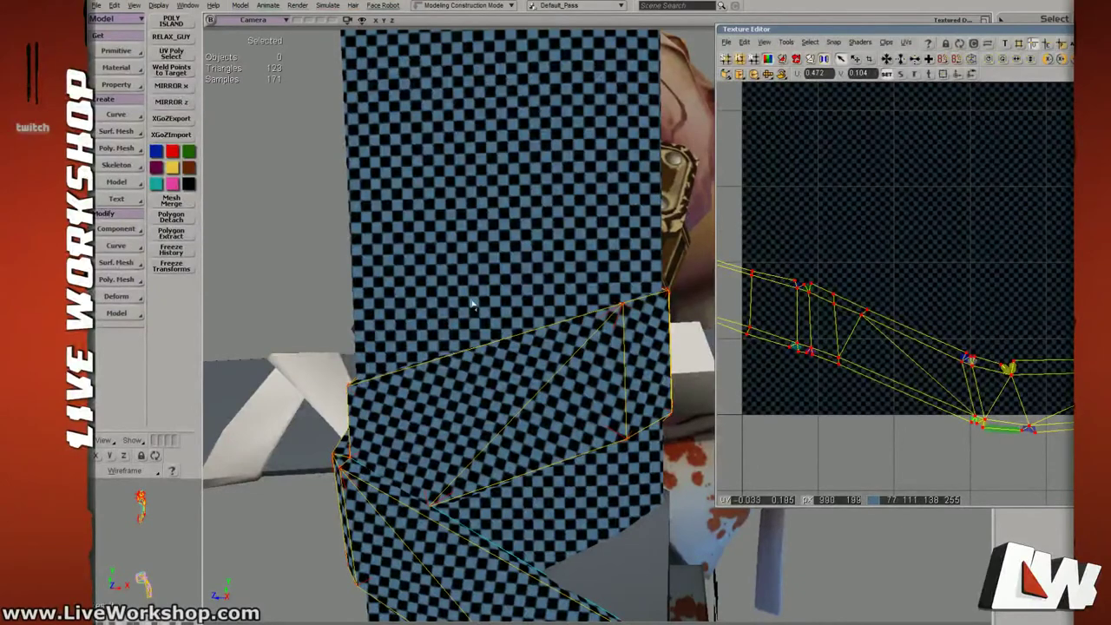
pyautogui.moveTo(989, 295); pyautogui.dragTo(977, 300, button='middle')
pyautogui.moveTo(976, 299); pyautogui.dragTo(950, 322)
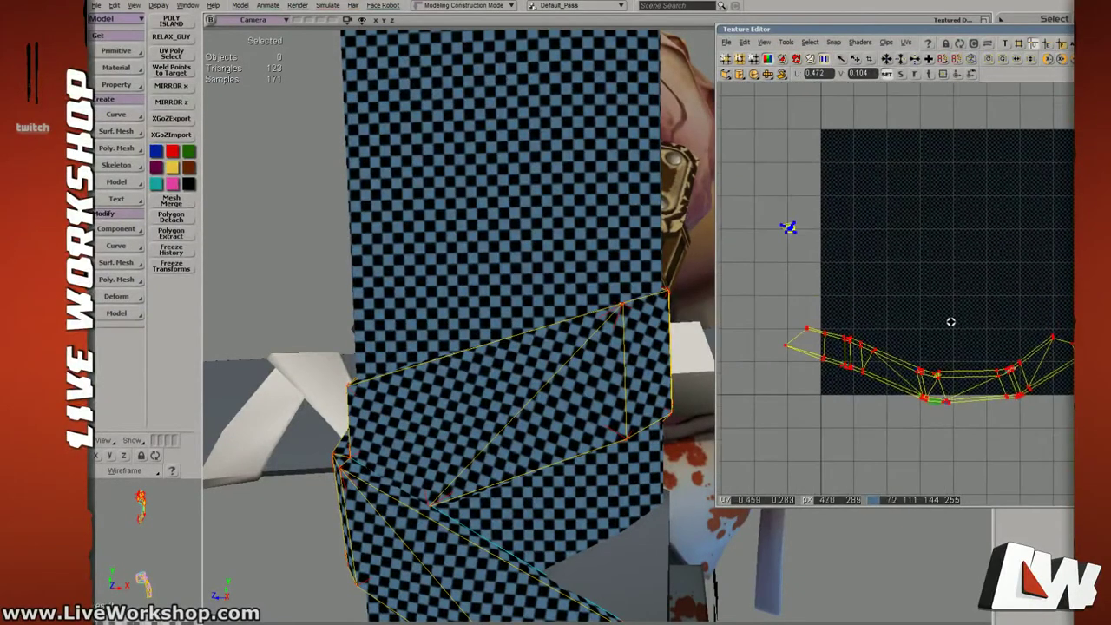
pyautogui.moveTo(949, 322); pyautogui.dragTo(880, 318, button='middle')
pyautogui.moveTo(790, 341); pyautogui.dragTo(918, 346)
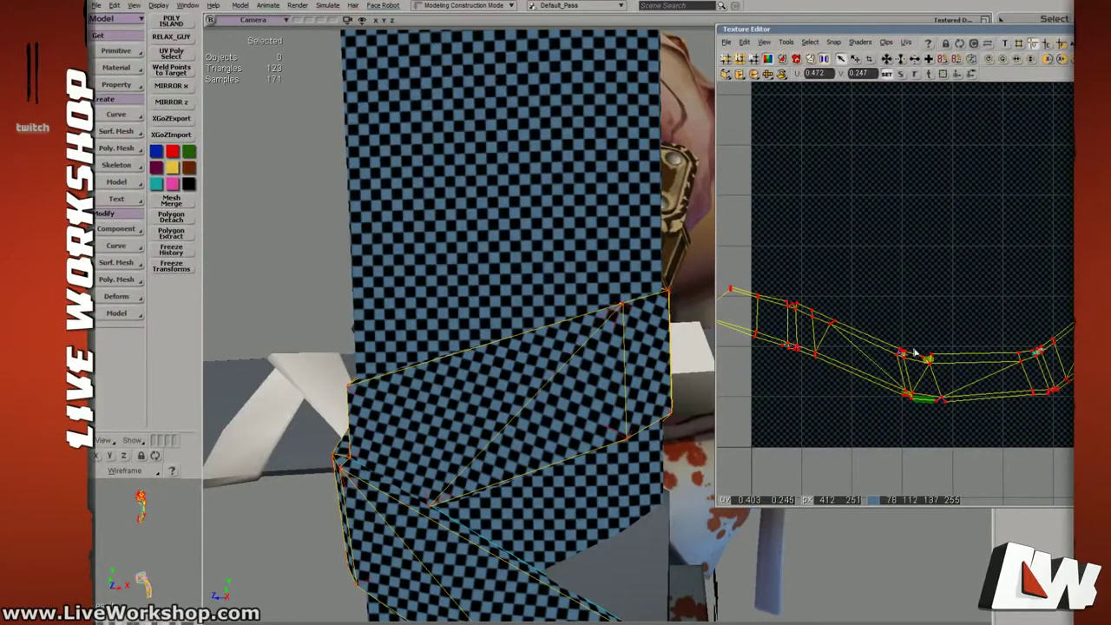
# Check the wrap's checker size around the weapon and move the long strip UV island above the texture square.
pyautogui.scroll(-4, 600, 323)
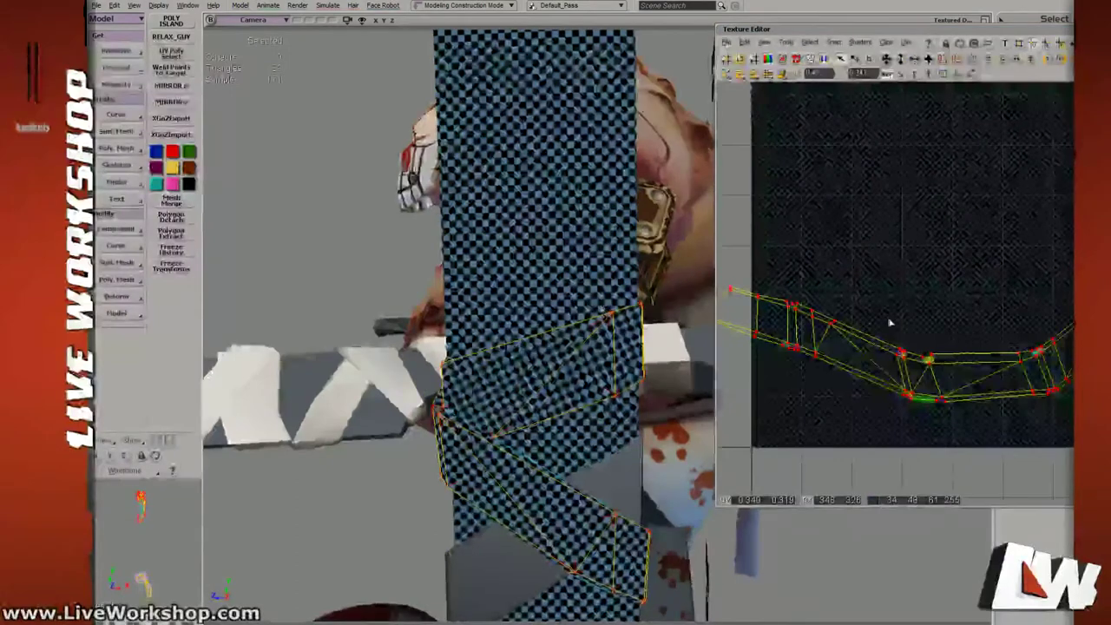
pyautogui.moveTo(426, 317); pyautogui.dragTo(578, 337, button='middle')
pyautogui.scroll(3, 552, 355)
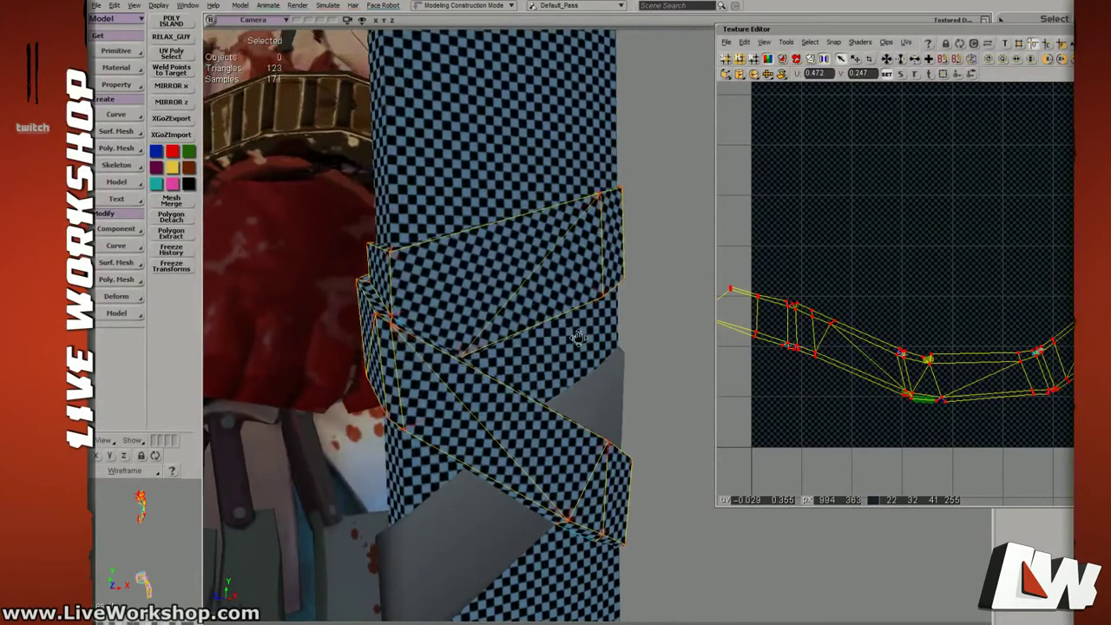
pyautogui.scroll(-3, 541, 333)
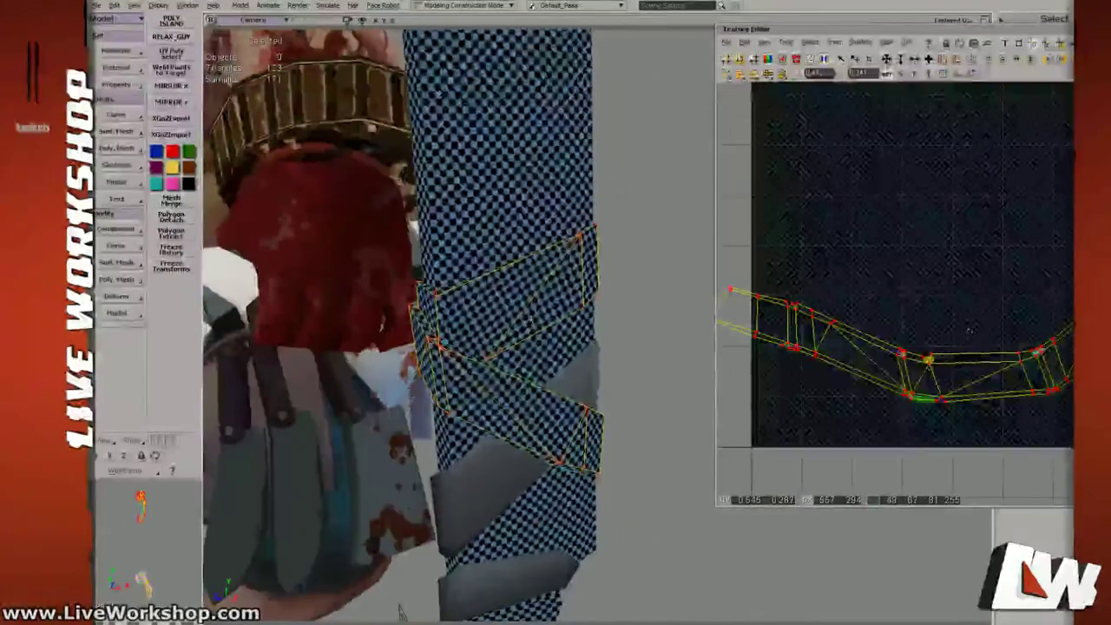
pyautogui.scroll(-2, 819, 339)
pyautogui.press('v')
pyautogui.moveTo(871, 371); pyautogui.dragTo(920, 321)
pyautogui.scroll(-2, 920, 321)
pyautogui.moveTo(920, 321); pyautogui.dragTo(908, 384, button='middle')
pyautogui.moveTo(908, 384); pyautogui.dragTo(900, 213)
# Add the weapon mesh to the selection so its UV islands are shown with the wrap's.
pyautogui.press('space')
pyautogui.click(560, 255)
pyautogui.moveTo(960, 192); pyautogui.dragTo(991, 203)
pyautogui.scroll(2, 991, 203)
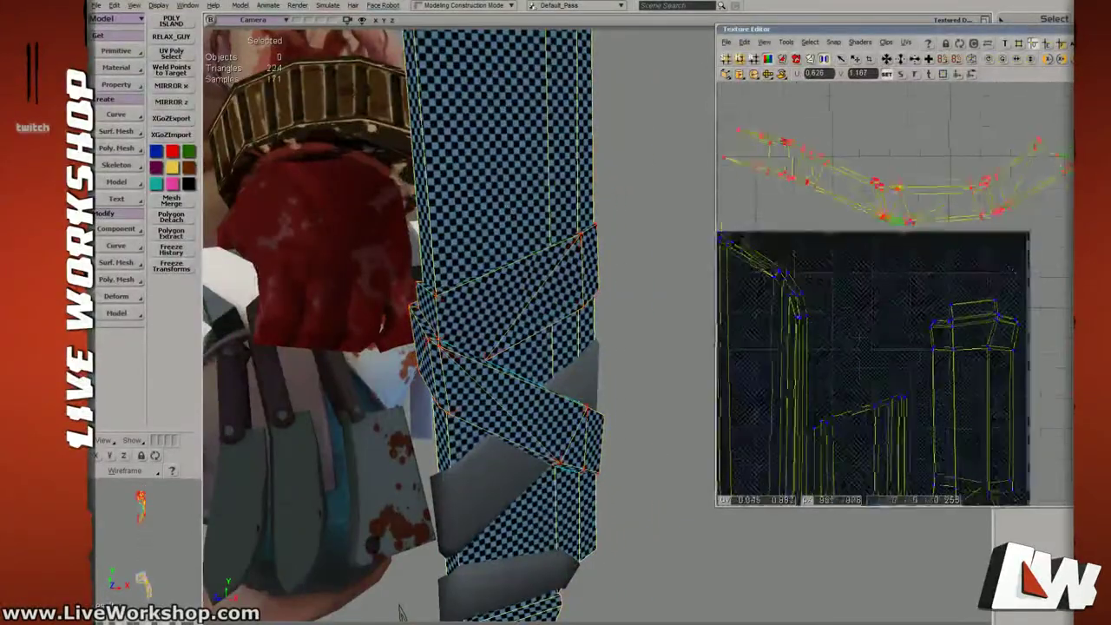
# Rotate the long strip UV island upright and place it over the texture square between the weapon's islands.
pyautogui.press('v')
pyautogui.moveTo(901, 193); pyautogui.dragTo(891, 281)
pyautogui.press('c')
pyautogui.moveTo(891, 281); pyautogui.dragTo(1110, 285)
pyautogui.moveTo(938, 283); pyautogui.dragTo(913, 352)
pyautogui.scroll(-3, 905, 319)
pyautogui.moveTo(905, 319); pyautogui.dragTo(909, 295, button='middle')
pyautogui.moveTo(901, 317)
pyautogui.mouseDown()
pyautogui.moveTo(872, 345)
pyautogui.moveTo(919, 351)
pyautogui.moveTo(894, 337)
pyautogui.moveTo(917, 335)
pyautogui.moveTo(908, 330)
pyautogui.mouseUp()
pyautogui.press('space')
pyautogui.press('v')
pyautogui.press('space')
# Extract the lower wrap with its loose end piece from the wrap mesh as a separate object.
pyautogui.moveTo(491, 338); pyautogui.dragTo(546, 310, button='right')
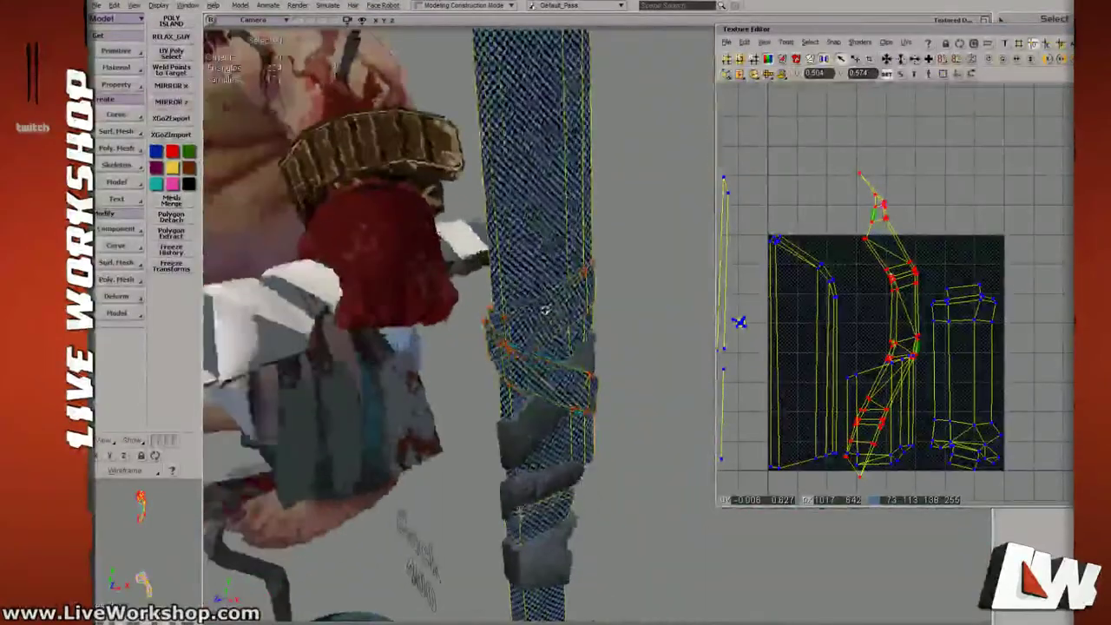
pyautogui.moveTo(546, 309); pyautogui.dragTo(551, 267)
pyautogui.moveTo(620, 368); pyautogui.dragTo(626, 326)
pyautogui.press('u')
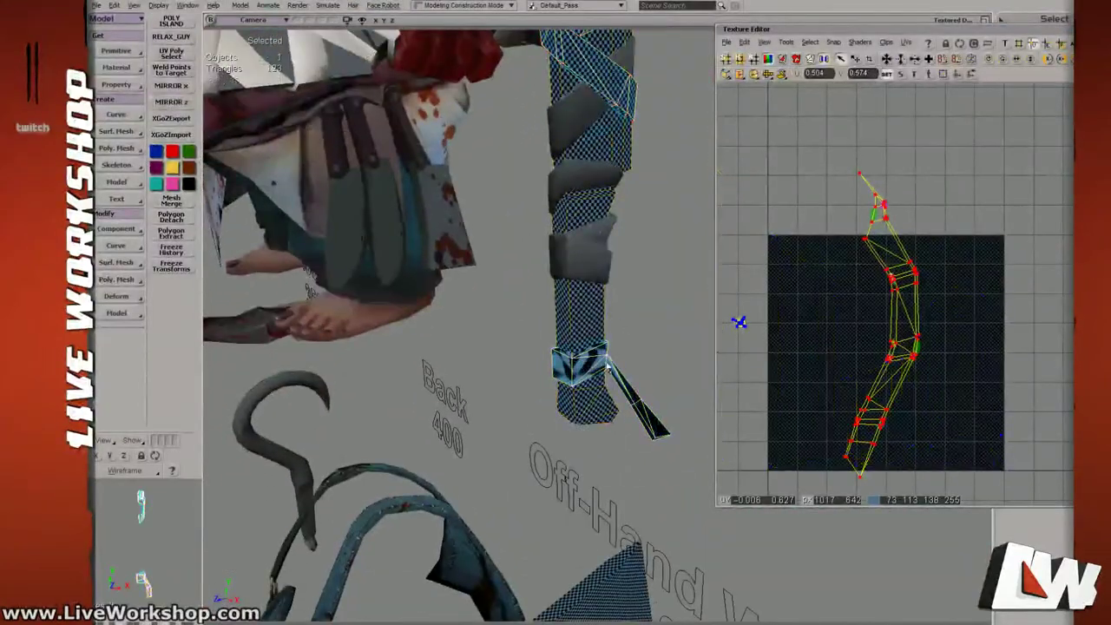
pyautogui.press('4')
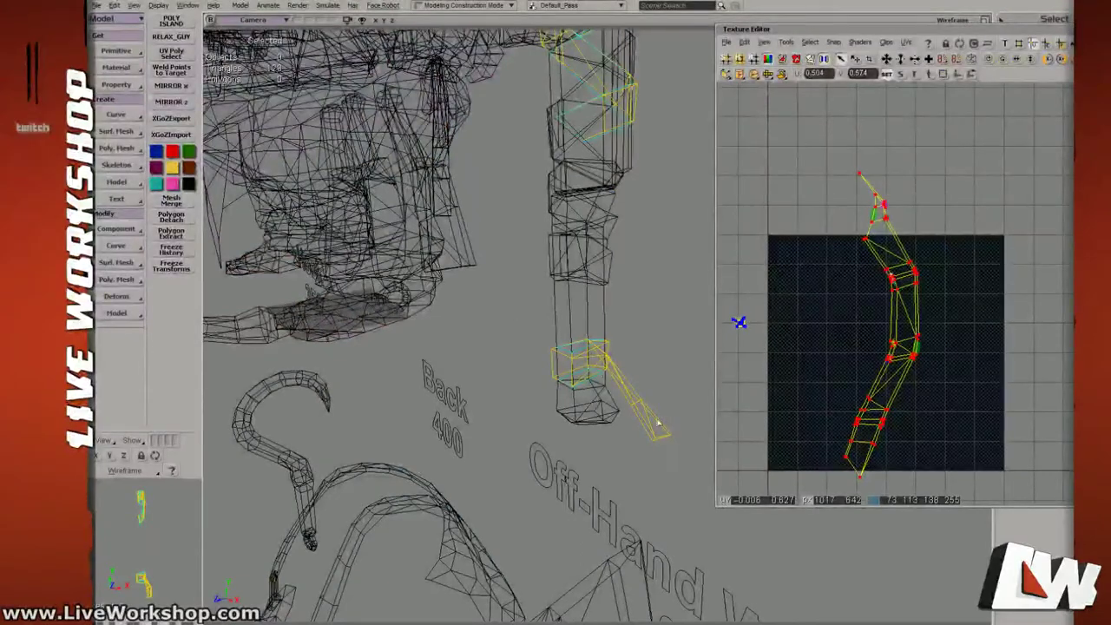
pyautogui.rightClick(581, 354)
pyautogui.click(645, 363)
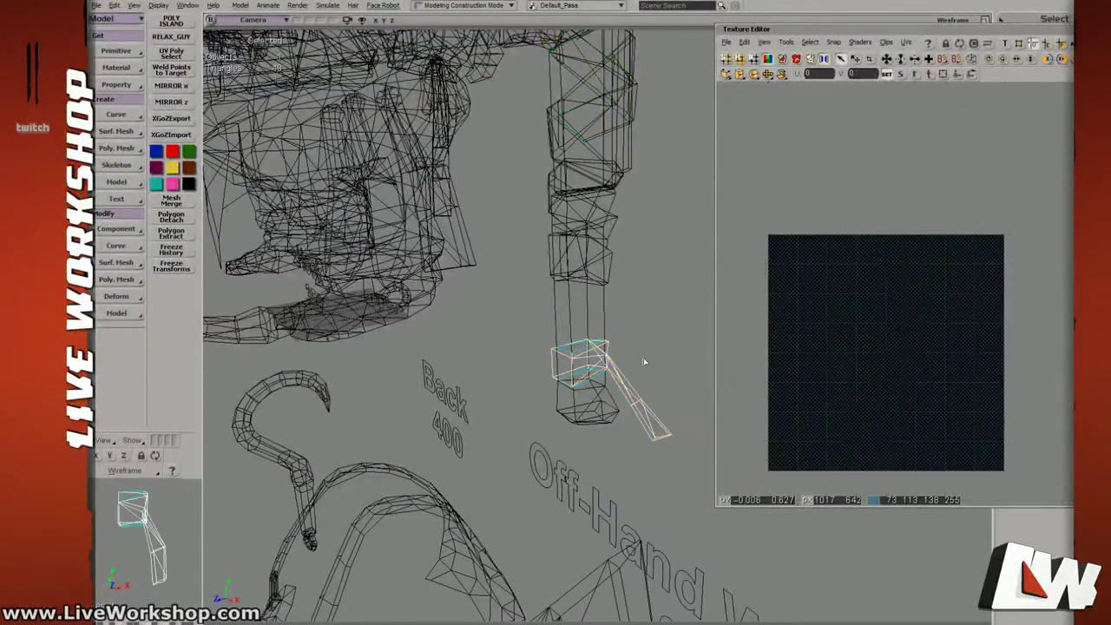
pyautogui.moveTo(634, 318); pyautogui.dragTo(622, 272, button='right')
pyautogui.click(623, 273)
pyautogui.press('6')
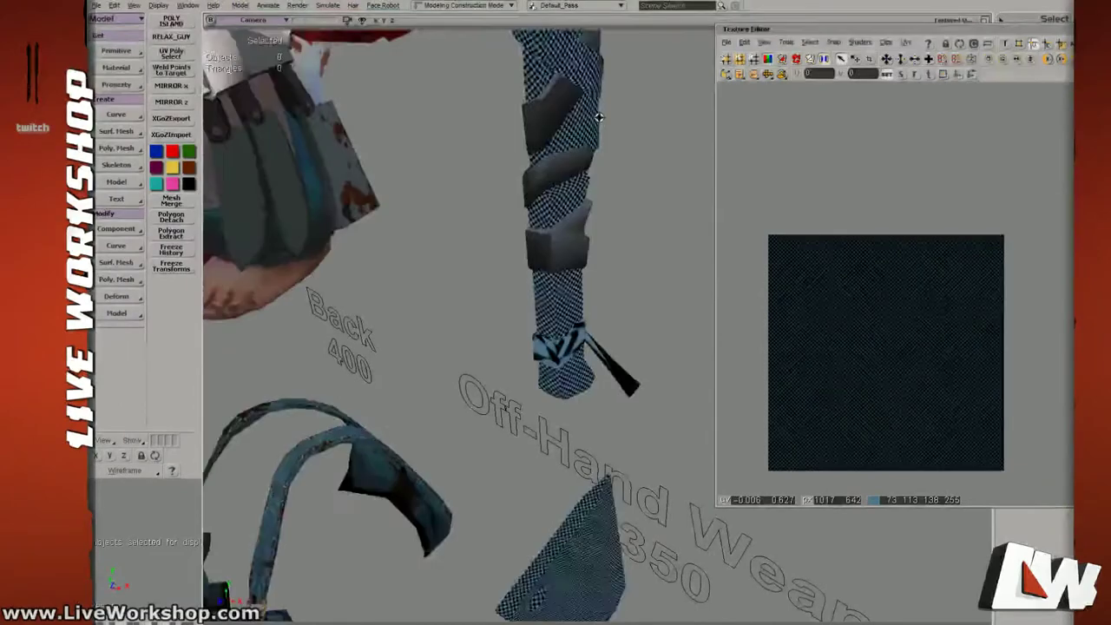
# Check the two separated wrap objects and select the upper wrap together with the weapon mesh.
pyautogui.moveTo(597, 114); pyautogui.dragTo(555, 170, button='right')
pyautogui.click(556, 171)
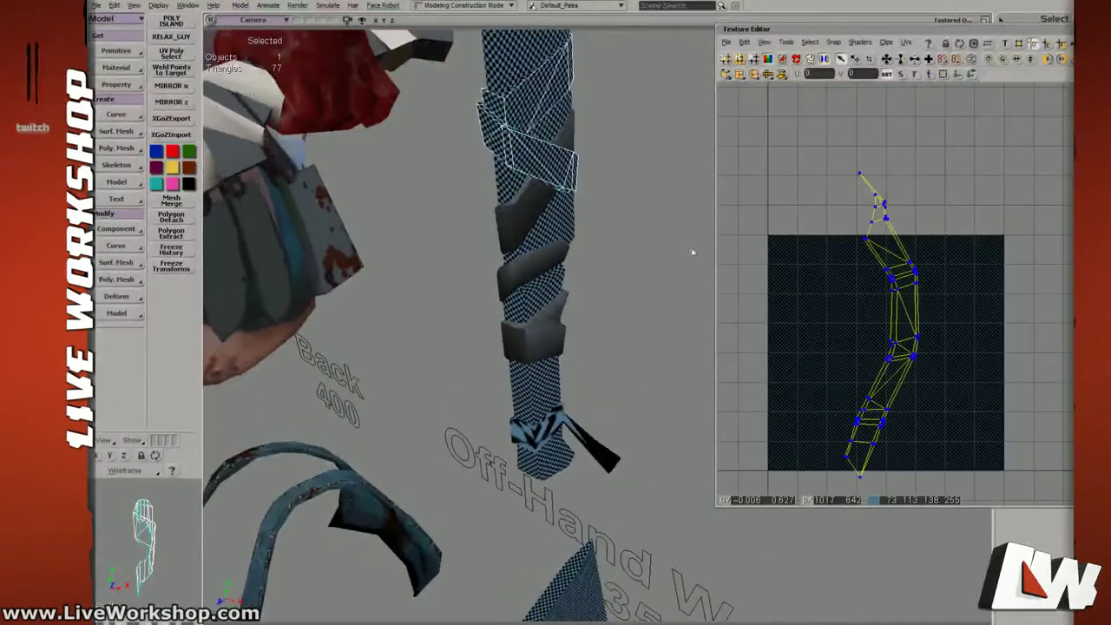
pyautogui.click(547, 430)
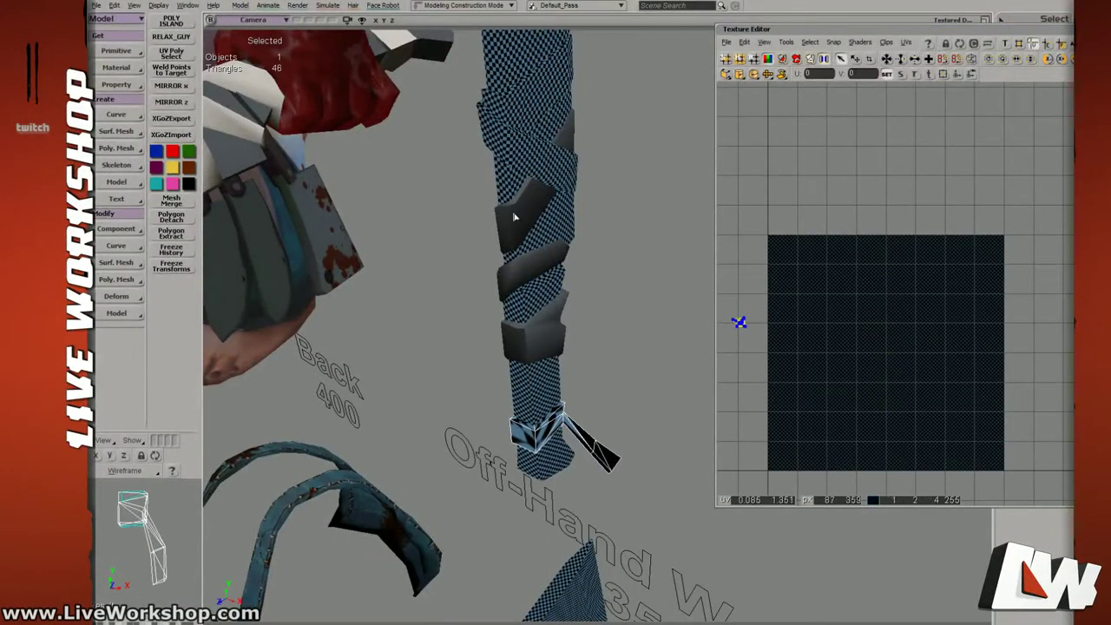
pyautogui.click(519, 155)
pyautogui.moveTo(595, 203); pyautogui.dragTo(659, 324, button='middle')
pyautogui.moveTo(660, 324); pyautogui.dragTo(633, 287, button='right')
pyautogui.keyDown('shift'); pyautogui.click(467, 55); pyautogui.keyUp('shift')
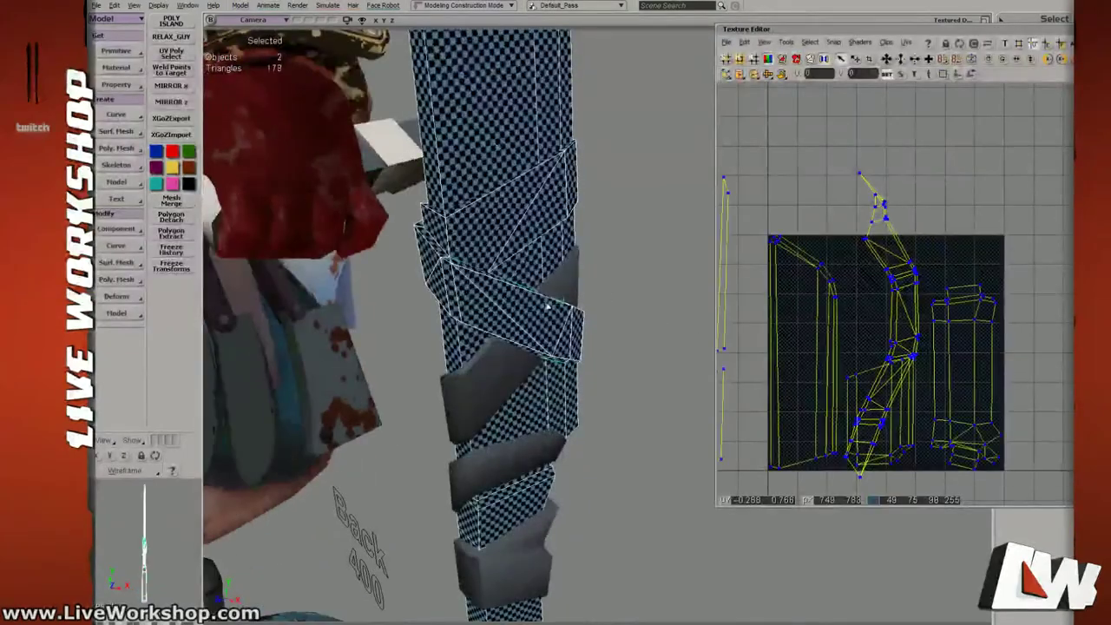
# Select the long strip UV island and move it up out of the texture square, clear of the weapon's islands.
pyautogui.moveTo(632, 395); pyautogui.dragTo(689, 345, button='middle')
pyautogui.moveTo(911, 319); pyautogui.dragTo(878, 309)
pyautogui.click(888, 307)
pyautogui.moveTo(877, 309); pyautogui.dragTo(812, 319, button='middle')
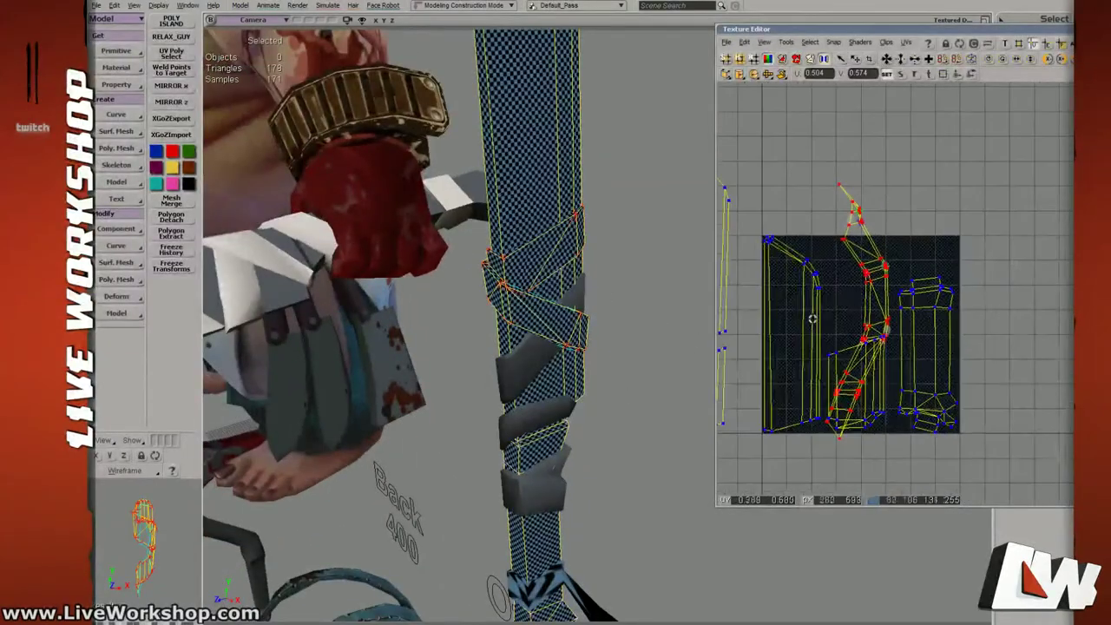
pyautogui.press('v')
pyautogui.moveTo(868, 360); pyautogui.dragTo(881, 166)
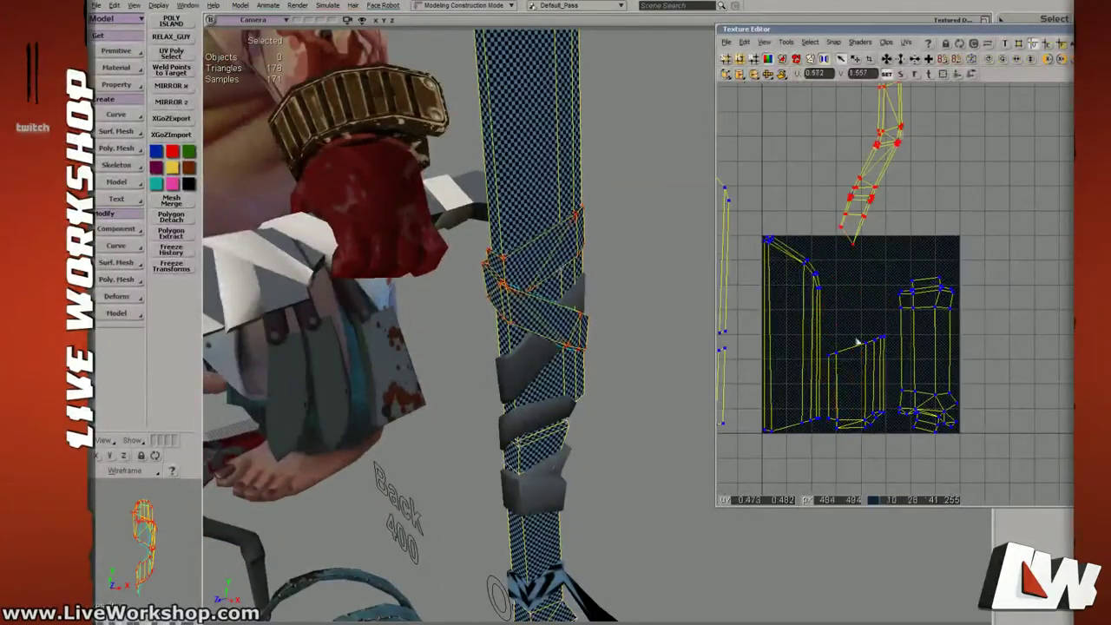
# Select the weapon's box-shaped UV island with the capped ends and nudge it toward the texture square's right edge.
pyautogui.moveTo(857, 342); pyautogui.dragTo(932, 362, button='middle')
pyautogui.moveTo(932, 362); pyautogui.dragTo(976, 345)
pyautogui.click(879, 385)
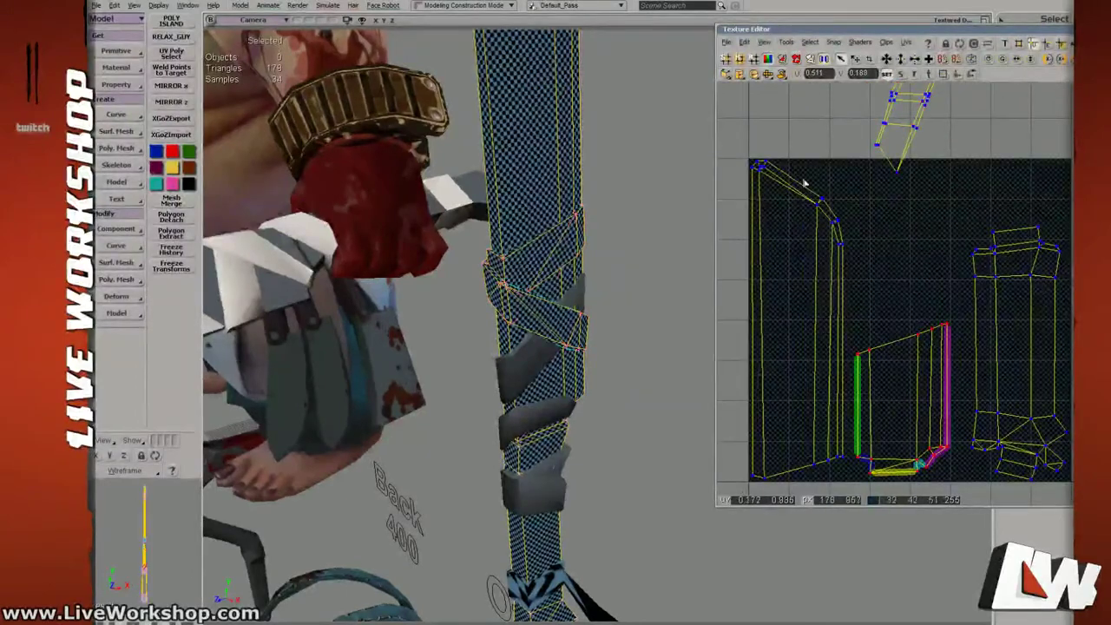
pyautogui.keyDown('shift'); pyautogui.moveTo(803, 179); pyautogui.dragTo(885, 300); pyautogui.keyUp('shift')
pyautogui.click(1011, 353)
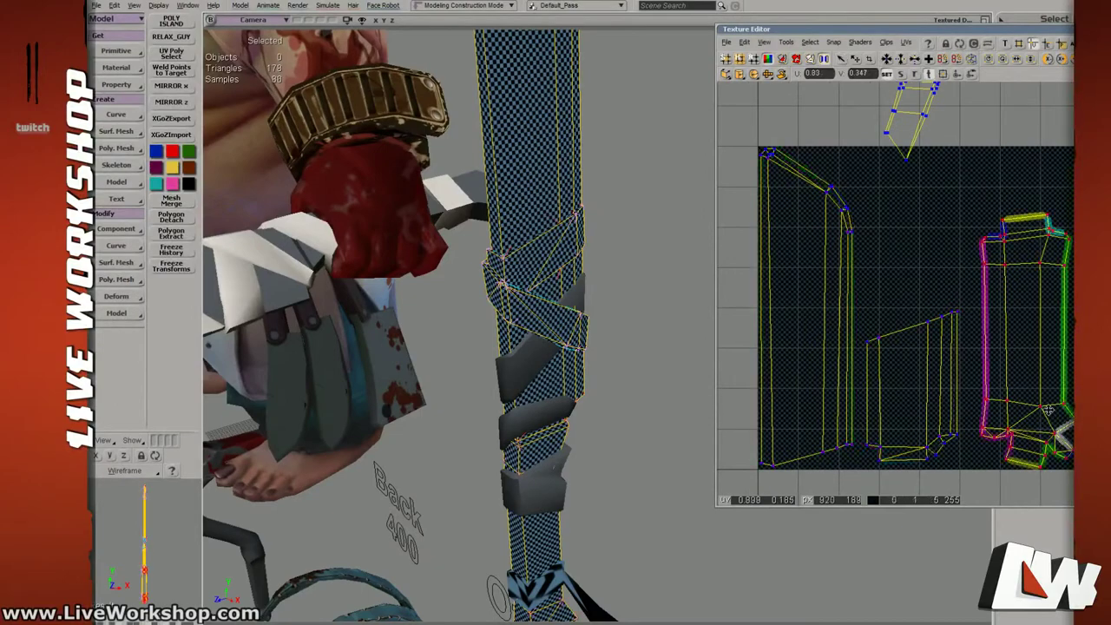
pyautogui.moveTo(1075, 399); pyautogui.dragTo(979, 335)
pyautogui.moveTo(982, 335); pyautogui.dragTo(990, 275, button='middle')
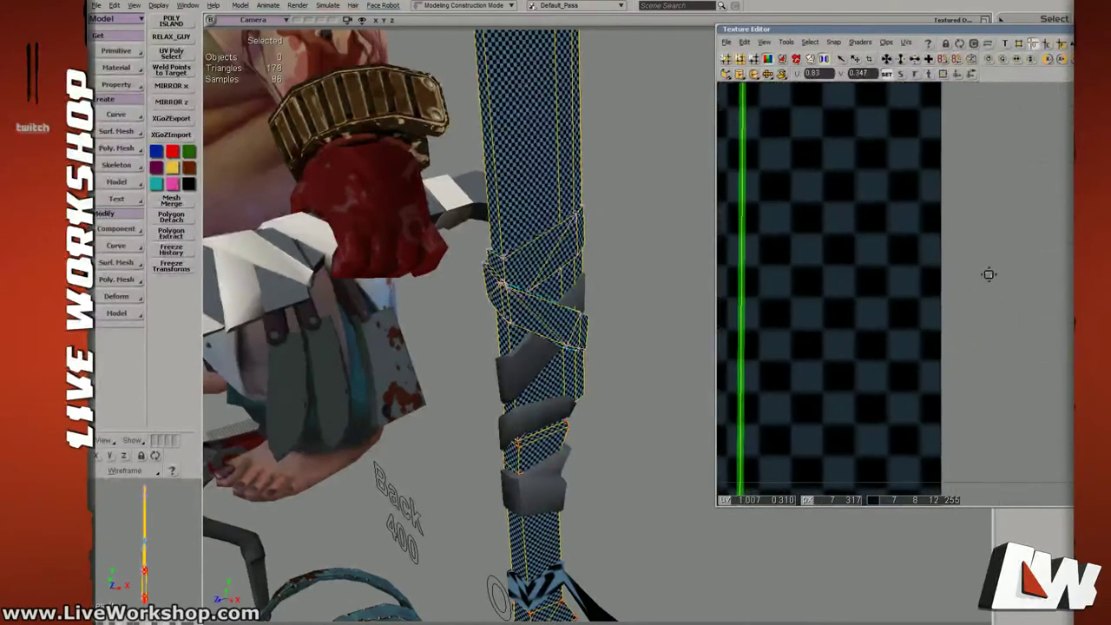
pyautogui.moveTo(768, 265); pyautogui.dragTo(933, 324)
pyautogui.moveTo(933, 324); pyautogui.dragTo(945, 371, button='middle')
pyautogui.moveTo(945, 370); pyautogui.dragTo(951, 243)
pyautogui.press('v')
pyautogui.moveTo(915, 348); pyautogui.dragTo(924, 352)
pyautogui.moveTo(912, 345); pyautogui.dragTo(834, 312, button='middle')
pyautogui.moveTo(833, 313); pyautogui.dragTo(975, 367)
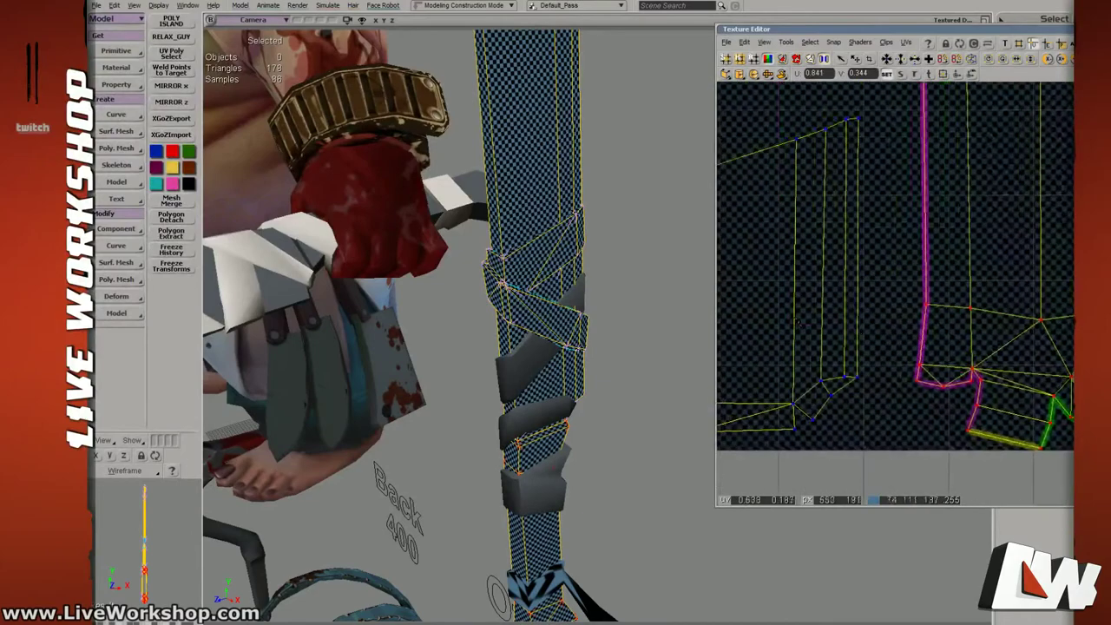
# Select the weapon's tall UV island and the trapezoid island together.
pyautogui.moveTo(974, 367); pyautogui.dragTo(858, 311, button='middle')
pyautogui.moveTo(859, 310); pyautogui.dragTo(922, 357)
pyautogui.click(923, 335)
pyautogui.moveTo(922, 335); pyautogui.dragTo(864, 258, button='middle')
pyautogui.moveTo(864, 259); pyautogui.dragTo(879, 285)
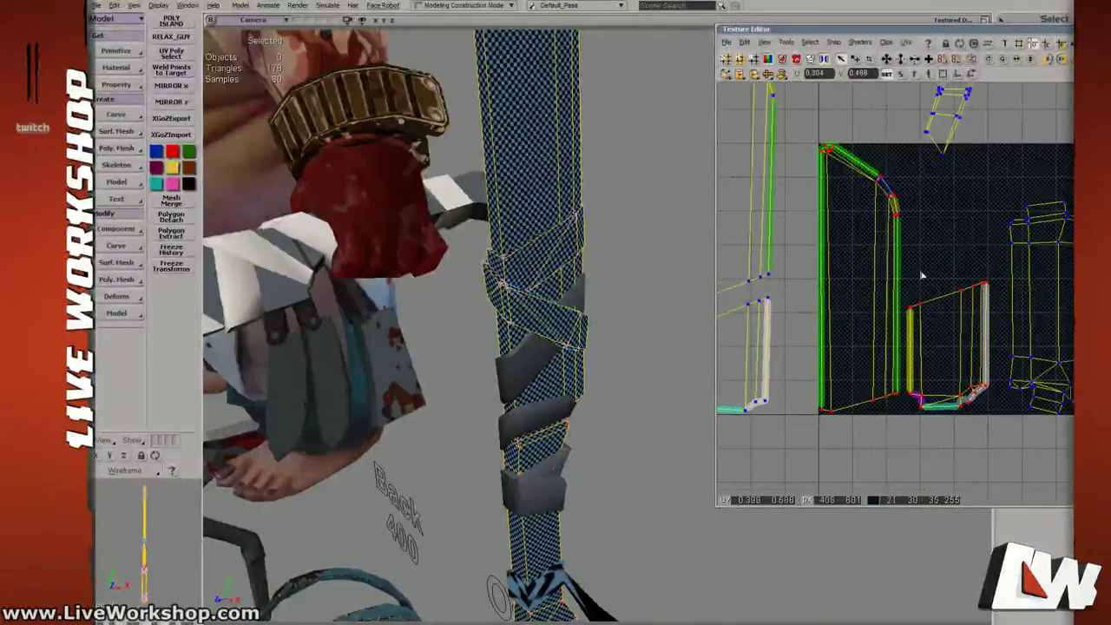
pyautogui.scroll(3, 920, 295)
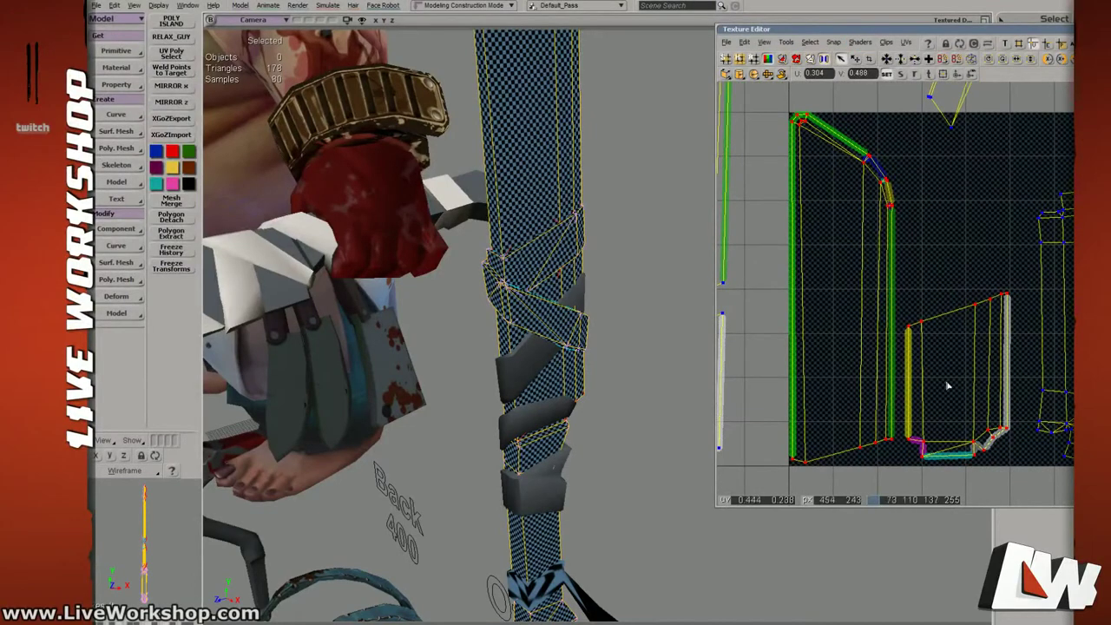
# Select the long strip UV island above the texture square and move it slightly down.
pyautogui.press('s')
pyautogui.moveTo(1016, 319); pyautogui.dragTo(977, 318)
pyautogui.moveTo(1005, 322); pyautogui.dragTo(913, 95, button='middle')
pyautogui.moveTo(913, 96); pyautogui.dragTo(900, 168)
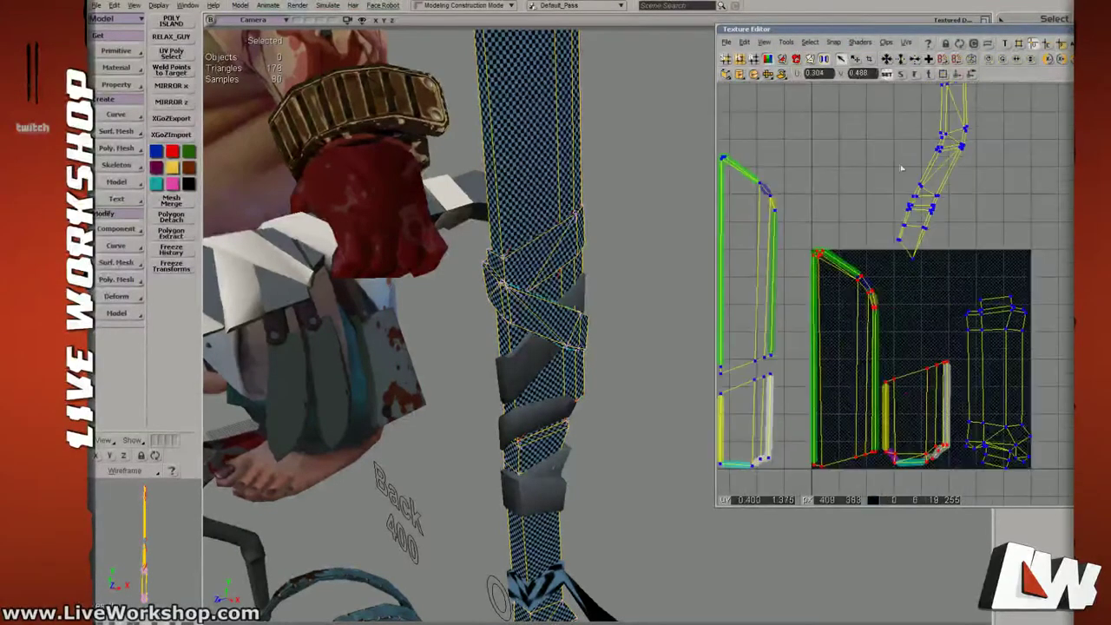
pyautogui.moveTo(918, 114); pyautogui.dragTo(1042, 214)
pyautogui.press('v')
pyautogui.moveTo(954, 171)
pyautogui.mouseDown()
pyautogui.moveTo(955, 267)
pyautogui.moveTo(986, 376)
pyautogui.moveTo(958, 186)
pyautogui.mouseUp()
# Select the weapon's tall and trapezoid UV islands together and widen them horizontally from the square's left edge.
pyautogui.moveTo(862, 292); pyautogui.dragTo(889, 345)
pyautogui.press('s')
pyautogui.moveTo(889, 347); pyautogui.dragTo(887, 320)
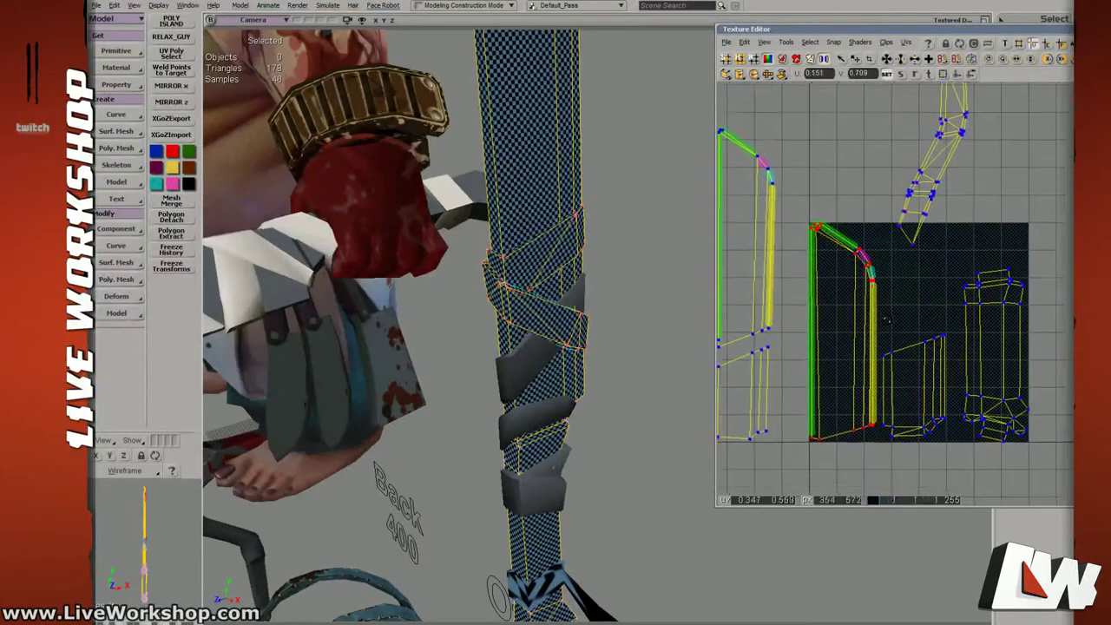
pyautogui.moveTo(886, 321); pyautogui.dragTo(857, 428, button='middle')
pyautogui.moveTo(856, 428); pyautogui.dragTo(870, 358)
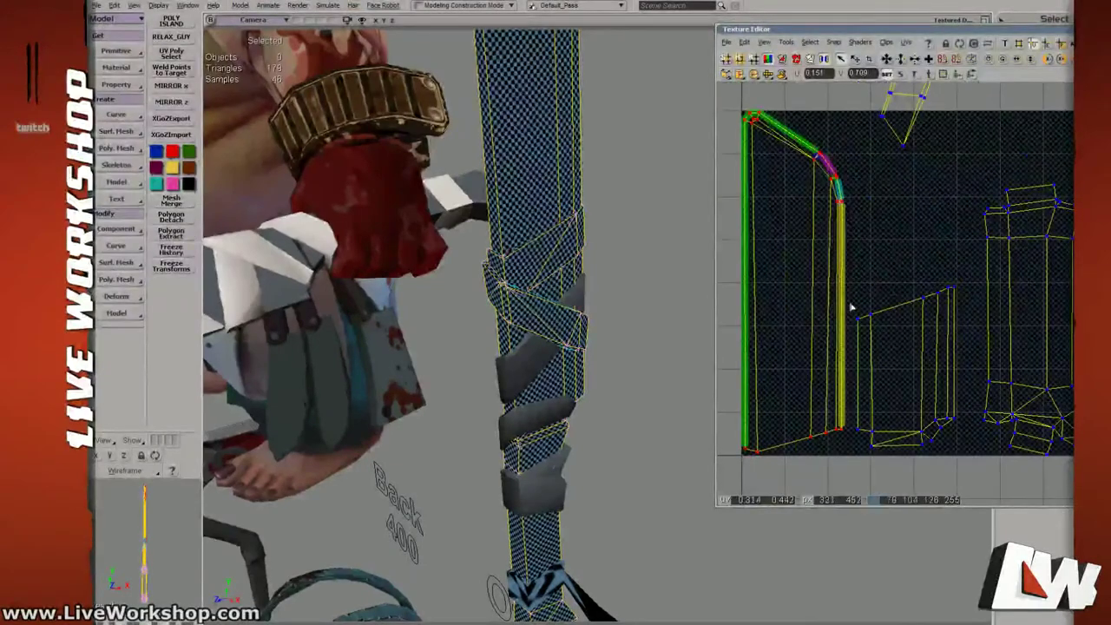
pyautogui.press('s')
pyautogui.keyDown('shift'); pyautogui.moveTo(851, 306); pyautogui.dragTo(917, 345); pyautogui.keyUp('shift')
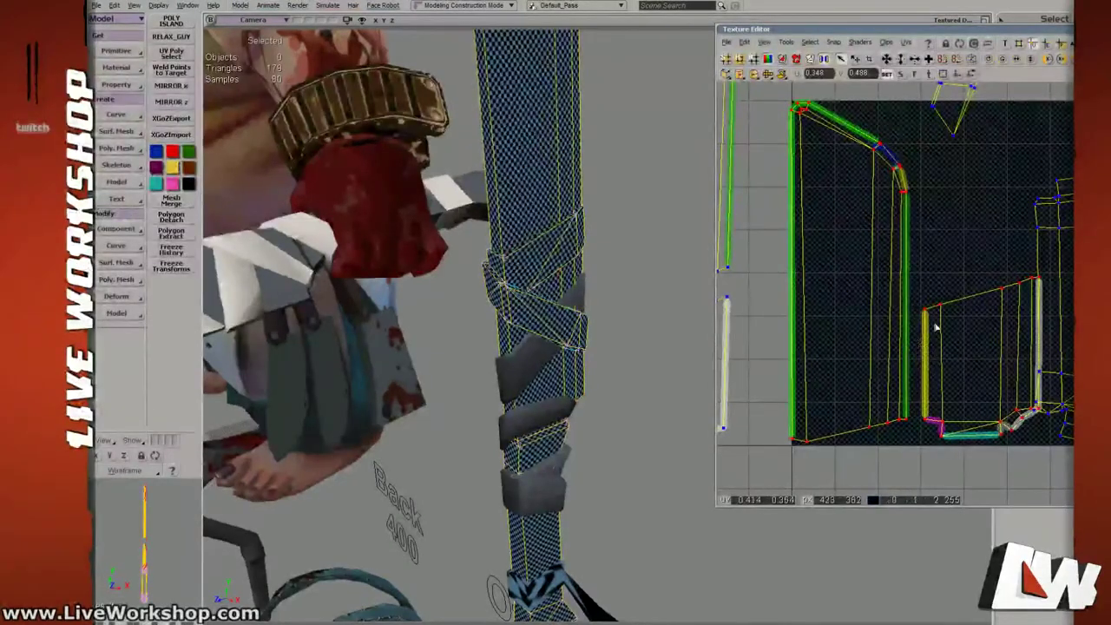
# Select the trapezoid UV island alone, move it left closer to the tall island, and check the gap between them.
pyautogui.press('v')
pyautogui.moveTo(919, 295); pyautogui.dragTo(963, 325)
pyautogui.moveTo(963, 325); pyautogui.dragTo(946, 290, button='middle')
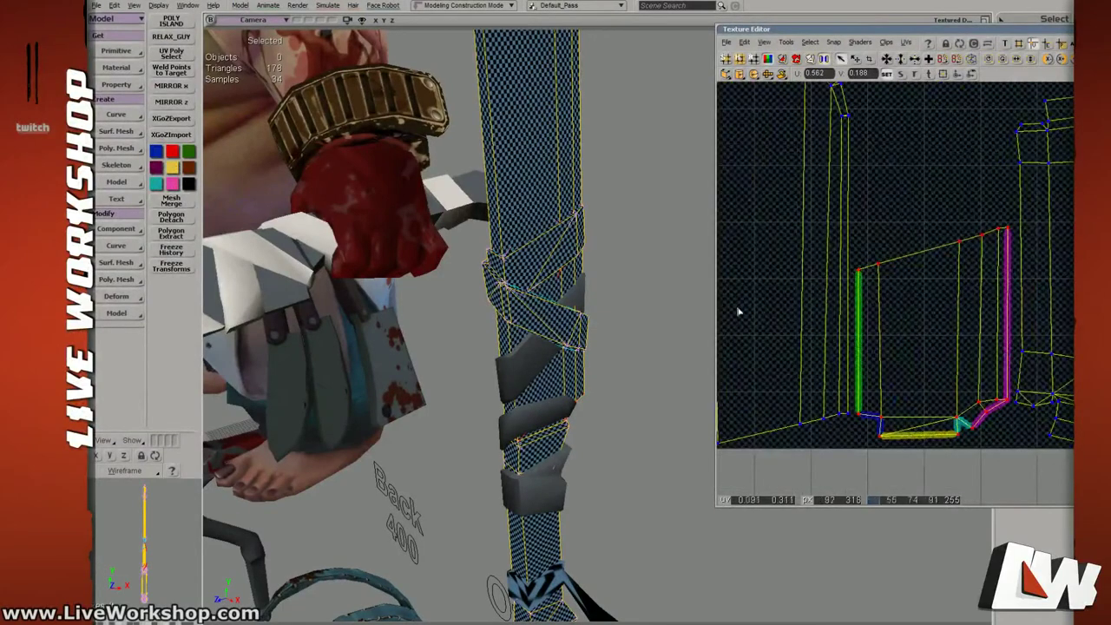
pyautogui.scroll(-2, 1054, 318)
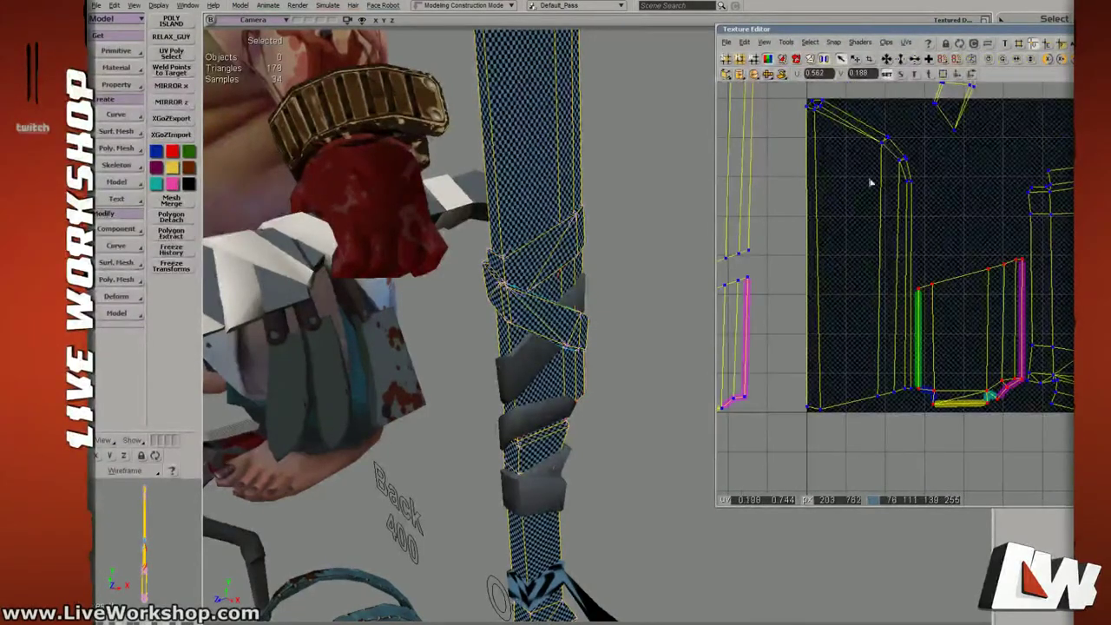
pyautogui.scroll(4, 894, 298)
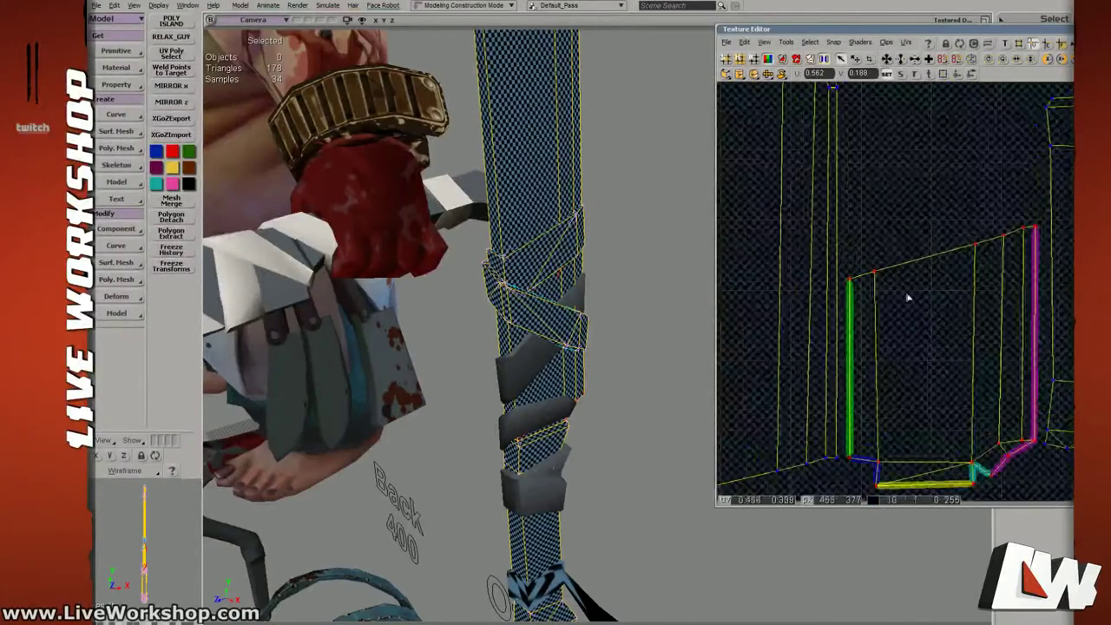
pyautogui.moveTo(861, 305); pyautogui.dragTo(894, 293, button='middle')
pyautogui.moveTo(918, 367); pyautogui.dragTo(913, 317)
pyautogui.moveTo(913, 317); pyautogui.dragTo(931, 319, button='middle')
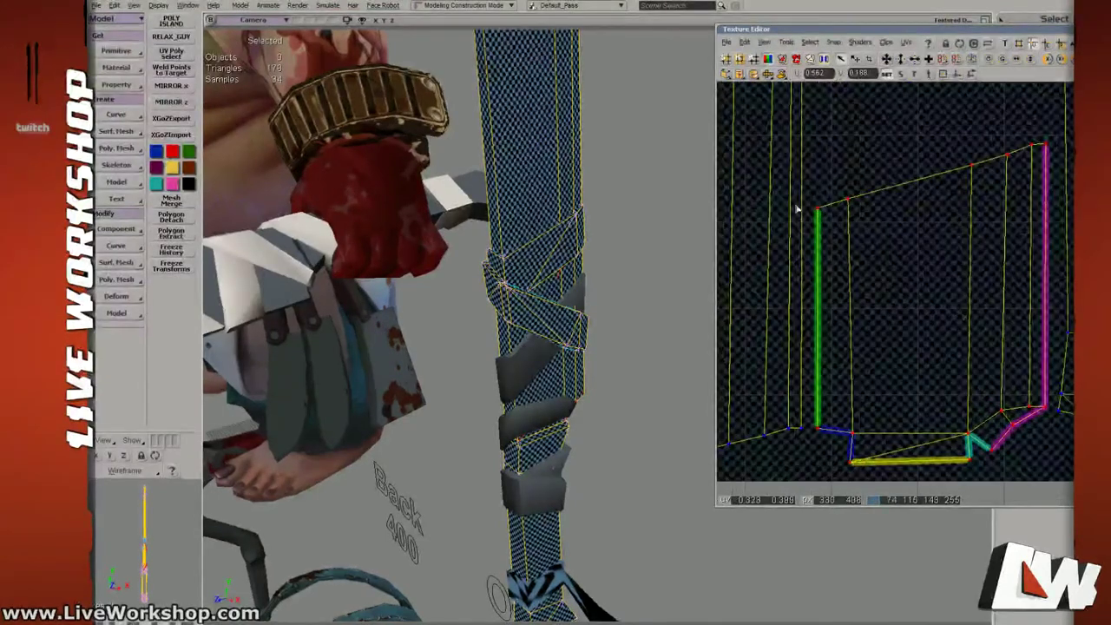
# Add the weapon's tall UV island to the trapezoid selection and align both to the texture square's left edge.
pyautogui.keyDown('shift'); pyautogui.moveTo(770, 395); pyautogui.dragTo(829, 440); pyautogui.keyUp('shift')
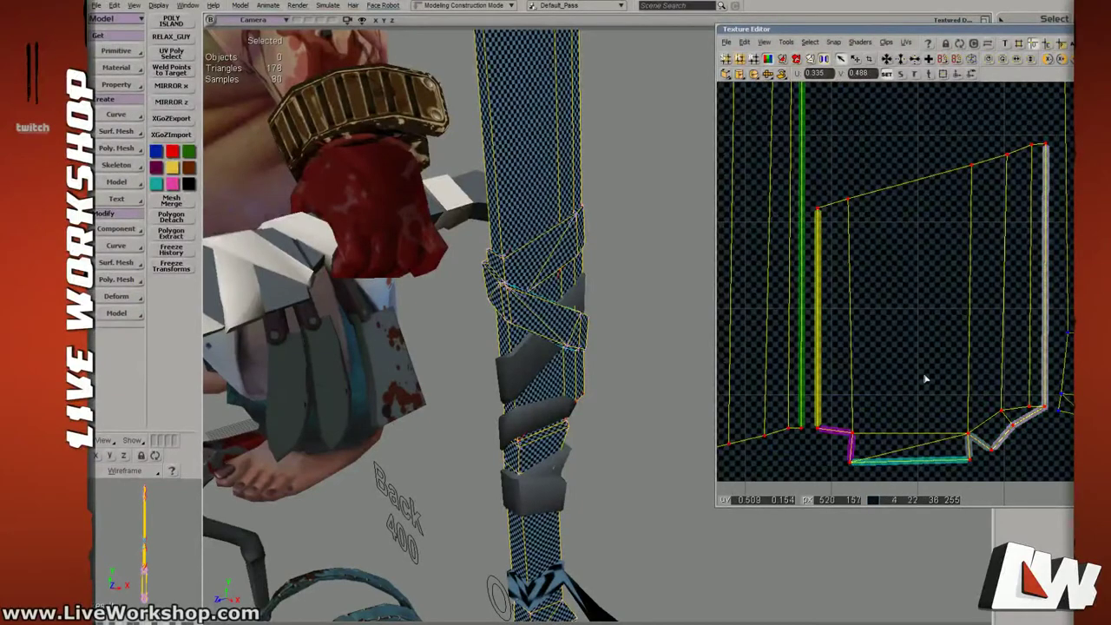
pyautogui.moveTo(906, 384); pyautogui.dragTo(846, 368, button='middle')
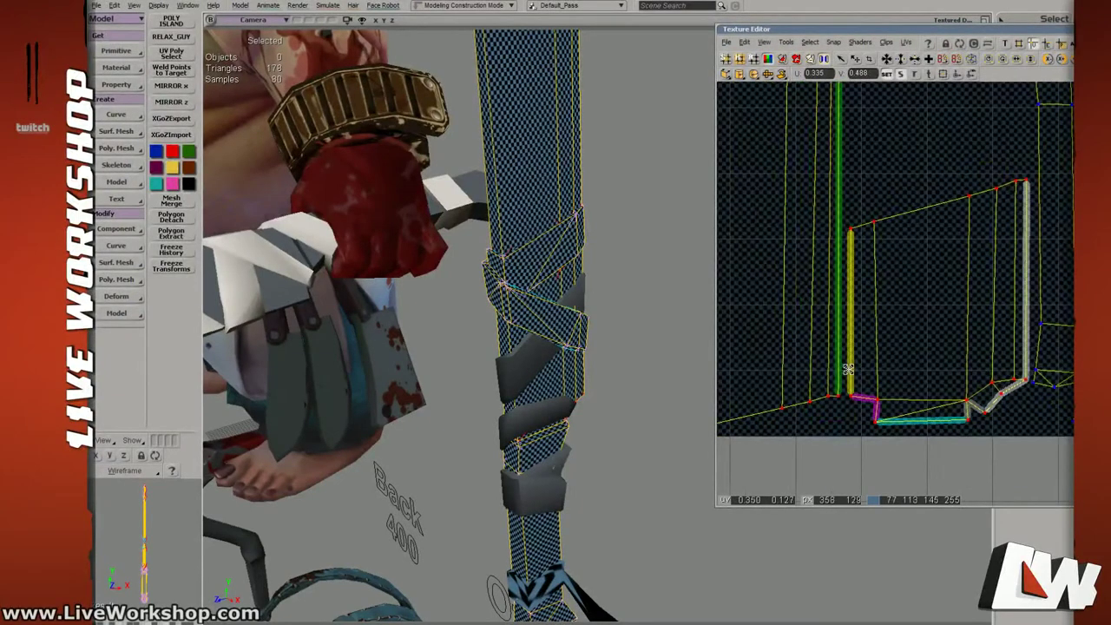
pyautogui.moveTo(845, 370); pyautogui.dragTo(728, 351)
pyautogui.press('v')
pyautogui.press('s')
pyautogui.moveTo(728, 351); pyautogui.dragTo(854, 340, button='middle')
# Select the trapezoid UV island alone and move it left until it sits close beside the tall island.
pyautogui.moveTo(930, 356); pyautogui.dragTo(1002, 438)
pyautogui.press('s')
pyautogui.moveTo(1001, 426); pyautogui.dragTo(965, 357, button='middle')
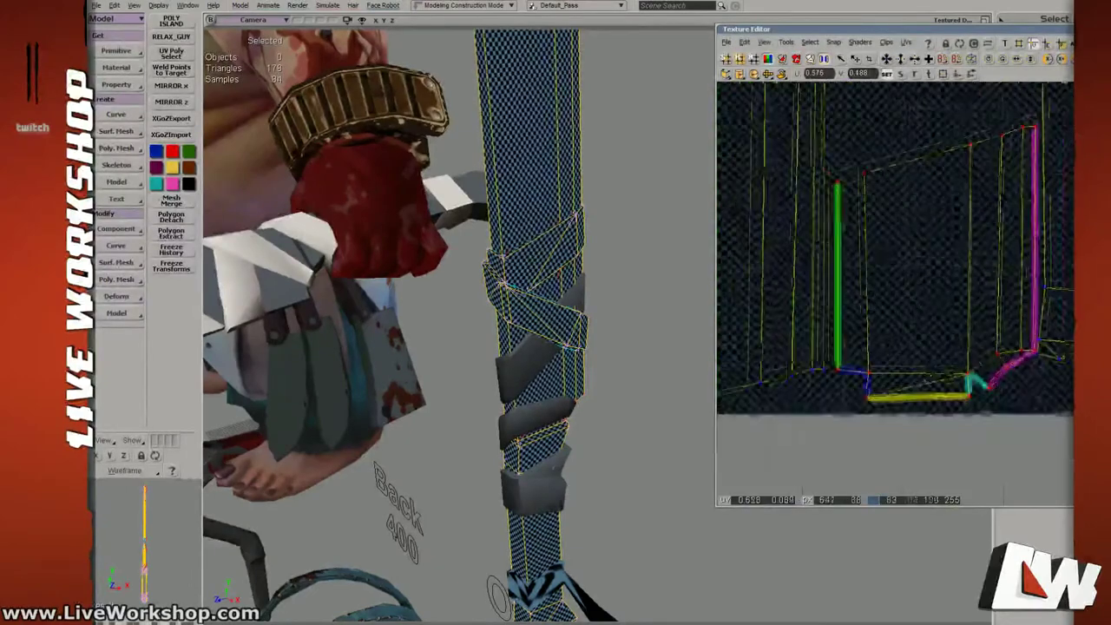
pyautogui.moveTo(965, 357); pyautogui.dragTo(938, 361)
pyautogui.press('v')
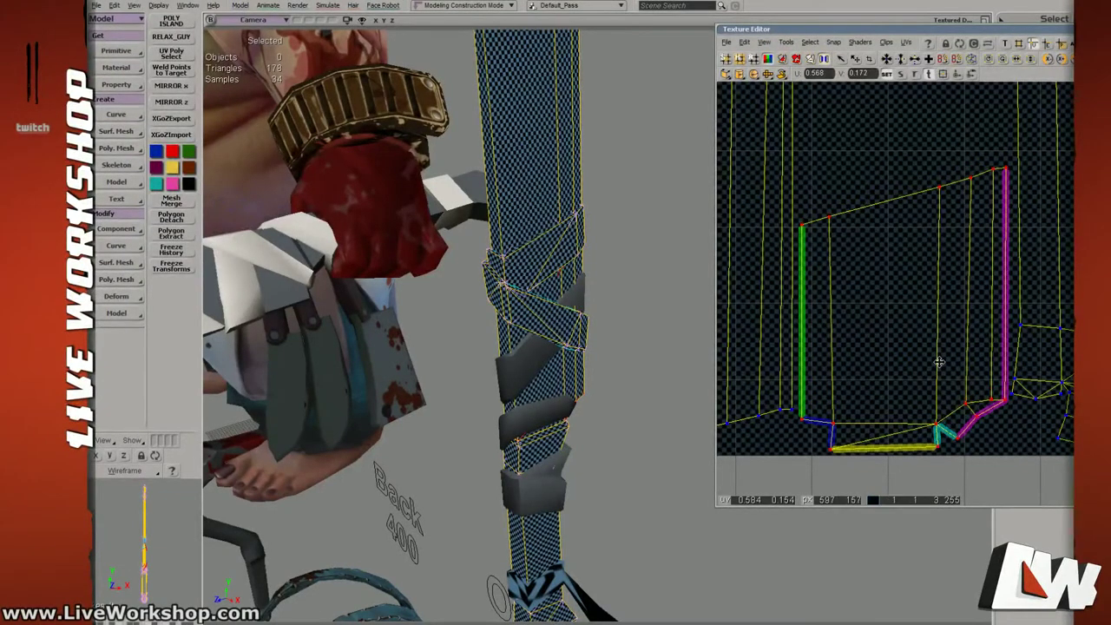
pyautogui.moveTo(966, 359); pyautogui.dragTo(910, 340, button='middle')
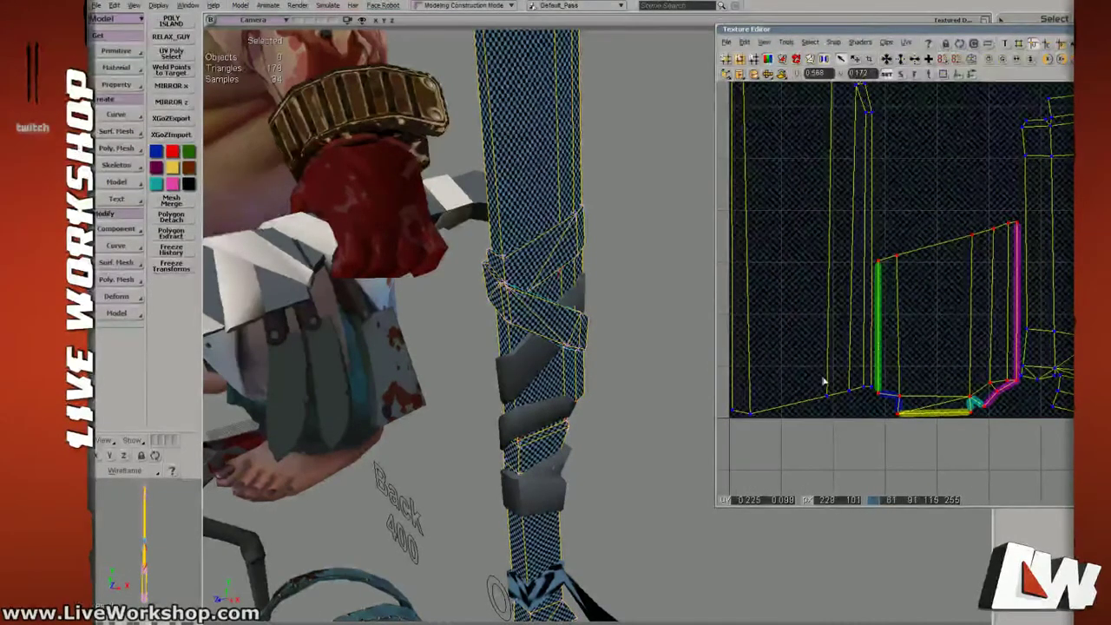
# Select the tall UV island and examine the checker pattern along the whole weapon blade.
pyautogui.moveTo(823, 380); pyautogui.dragTo(839, 414)
pyautogui.moveTo(938, 320); pyautogui.dragTo(923, 366)
pyautogui.moveTo(922, 365); pyautogui.dragTo(883, 353, button='middle')
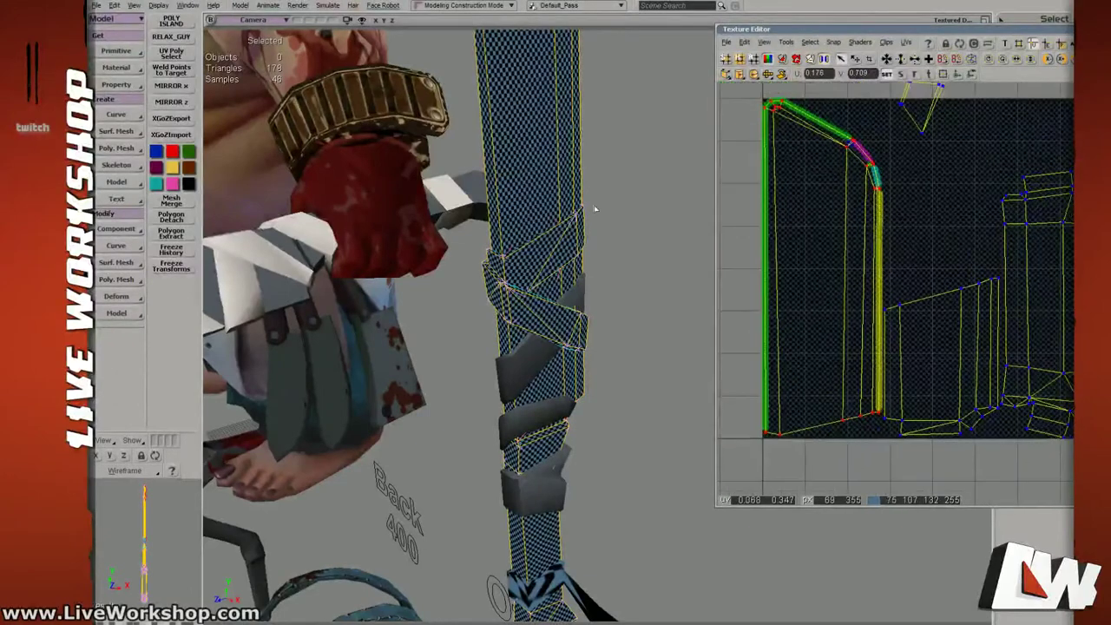
pyautogui.moveTo(593, 208); pyautogui.dragTo(505, 243, button='right')
pyautogui.moveTo(591, 251); pyautogui.dragTo(636, 177)
pyautogui.moveTo(636, 178); pyautogui.dragTo(540, 300, button='middle')
pyautogui.moveTo(540, 299); pyautogui.dragTo(556, 382)
pyautogui.moveTo(556, 382); pyautogui.dragTo(535, 298, button='middle')
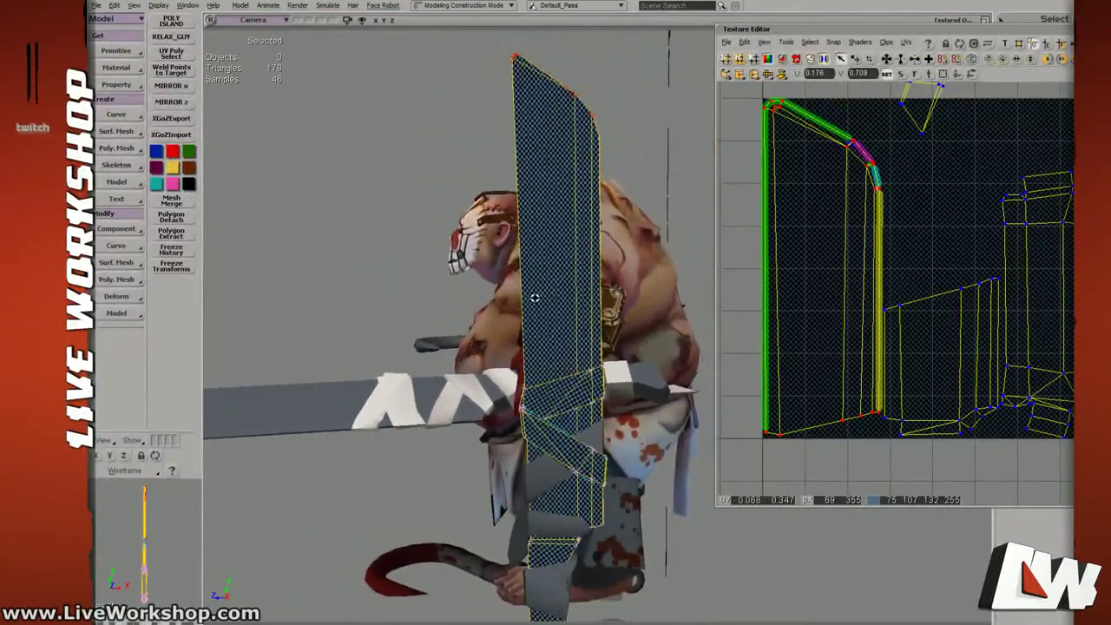
# Select the handle-like UV island with notched ends and fine-tune its position in the texture square's lower-right corner.
pyautogui.click(937, 240)
pyautogui.moveTo(981, 274); pyautogui.dragTo(885, 265)
pyautogui.moveTo(972, 334); pyautogui.dragTo(893, 302)
pyautogui.moveTo(942, 318); pyautogui.dragTo(915, 351, button='middle')
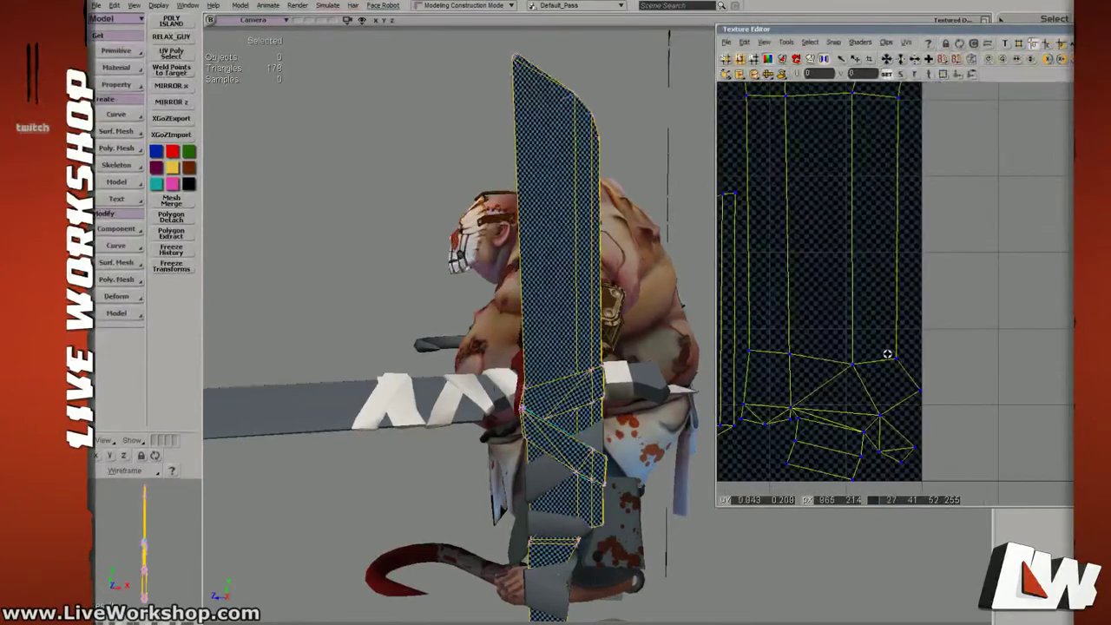
pyautogui.moveTo(887, 354); pyautogui.dragTo(935, 331)
pyautogui.moveTo(934, 331); pyautogui.dragTo(859, 313, button='middle')
pyautogui.click(929, 367)
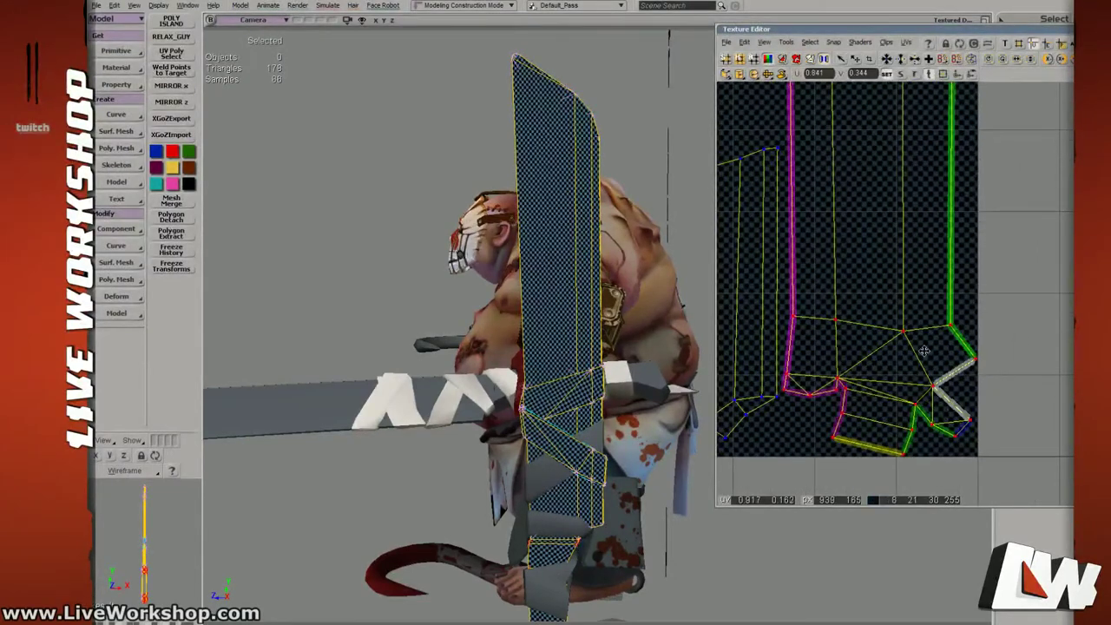
pyautogui.moveTo(925, 351); pyautogui.dragTo(923, 351)
pyautogui.moveTo(923, 350); pyautogui.dragTo(846, 178, button='middle')
pyautogui.moveTo(846, 178); pyautogui.dragTo(809, 219)
pyautogui.moveTo(809, 220); pyautogui.dragTo(946, 324, button='middle')
pyautogui.press('c')
pyautogui.moveTo(899, 363); pyautogui.dragTo(889, 340)
pyautogui.scroll(2, 936, 318)
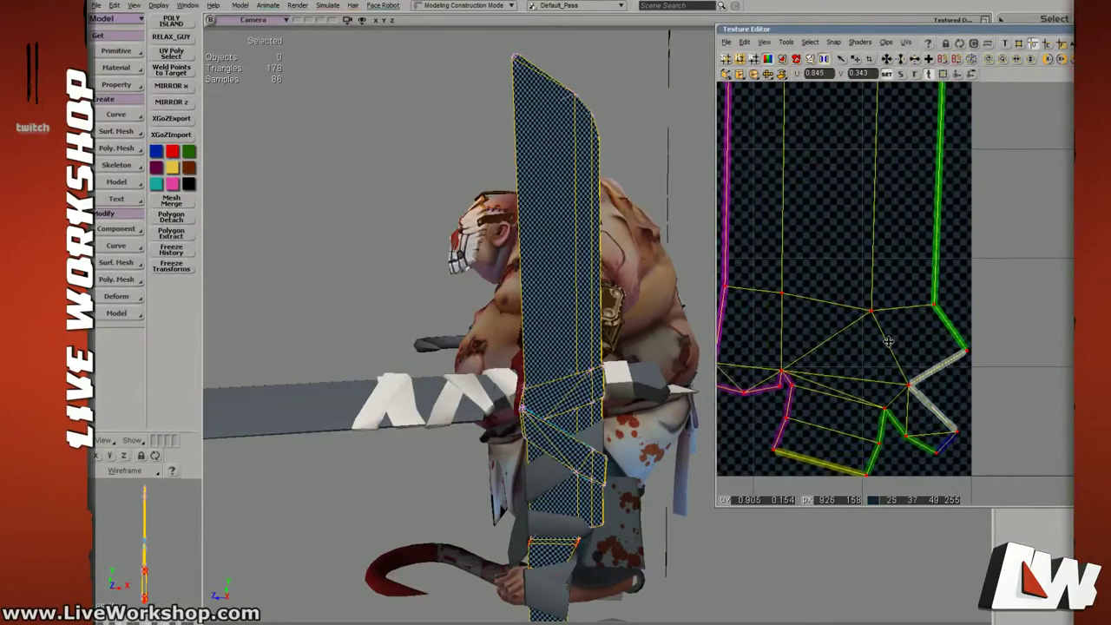
pyautogui.press('space')
pyautogui.scroll(-5, 958, 279)
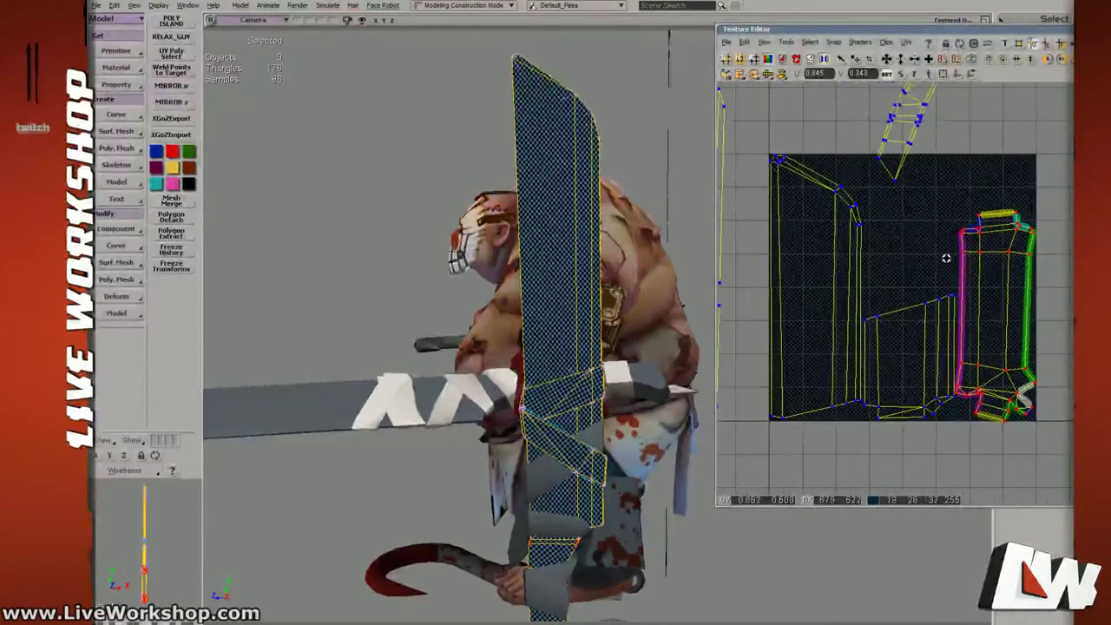
# Select the spare UV islands outside the texture square and move them farther left, away from the square.
pyautogui.scroll(-3, 946, 258)
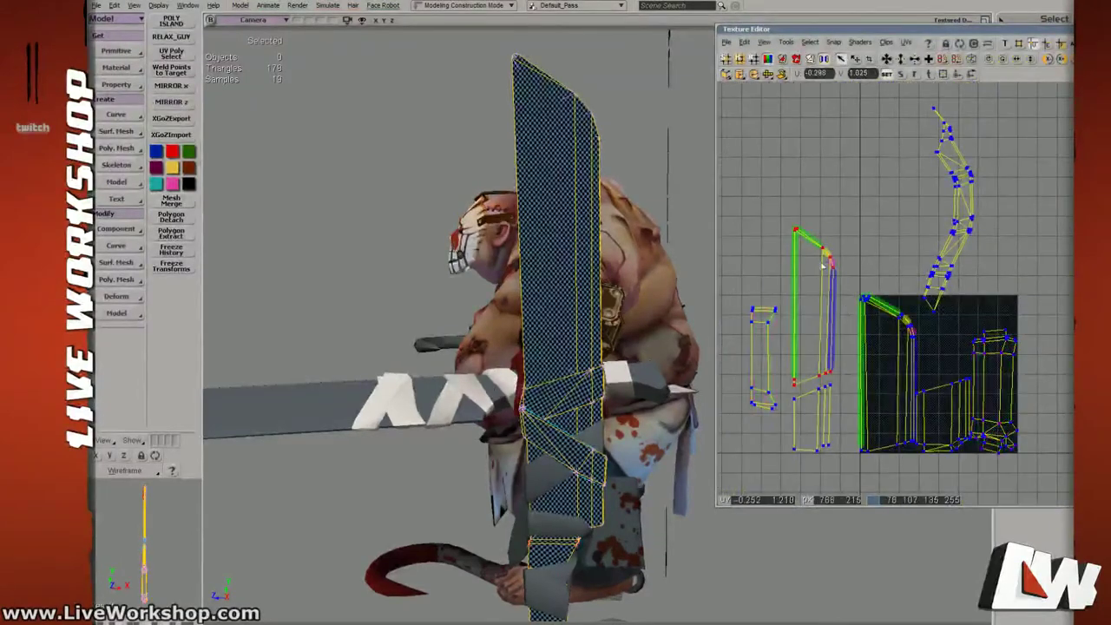
pyautogui.moveTo(830, 356); pyautogui.dragTo(795, 422)
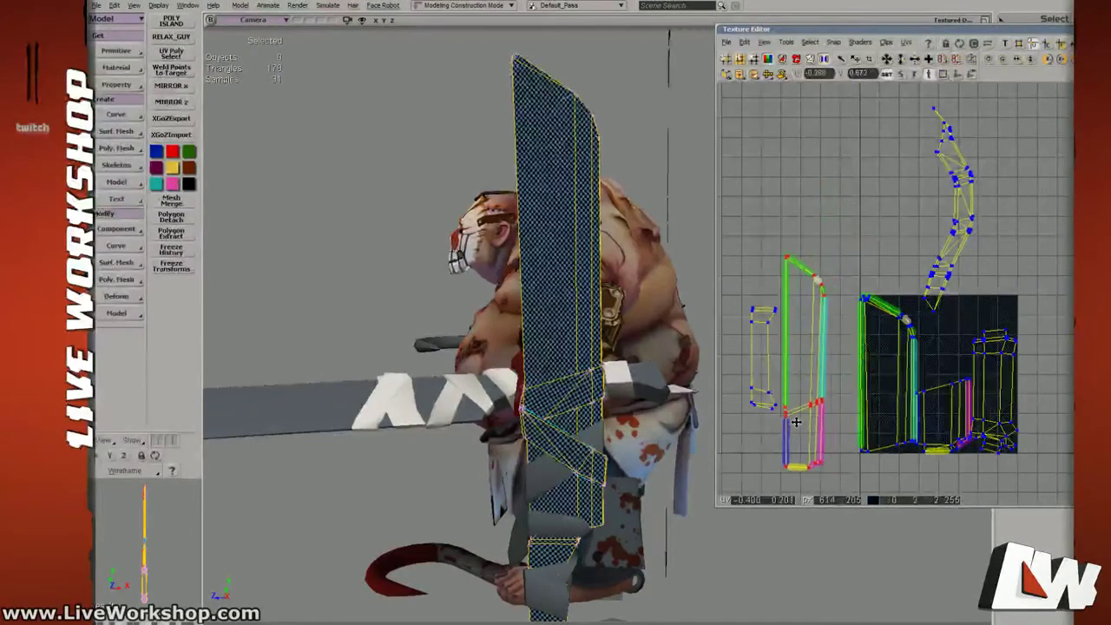
pyautogui.moveTo(824, 461); pyautogui.dragTo(726, 404)
pyautogui.moveTo(892, 254); pyautogui.dragTo(885, 255)
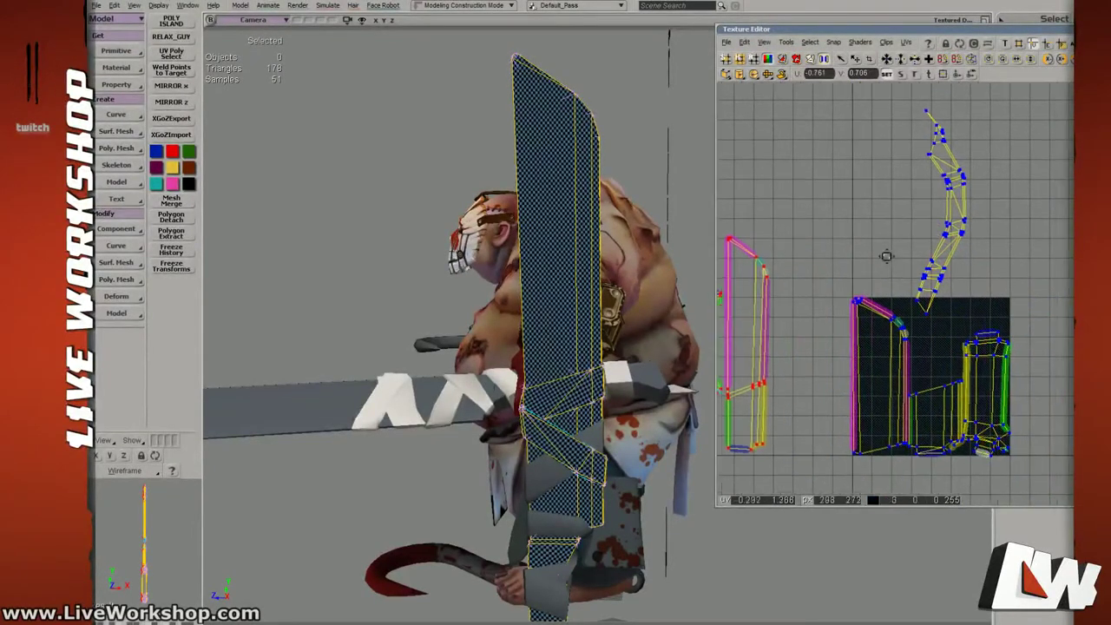
pyautogui.moveTo(886, 255); pyautogui.dragTo(920, 159, button='middle')
# Select the long curved wrap UV strip, rotate it to lie horizontally and place it just above the texture square.
pyautogui.click(873, 241)
pyautogui.moveTo(904, 278); pyautogui.dragTo(931, 291)
pyautogui.moveTo(1014, 276); pyautogui.dragTo(914, 226, button='middle')
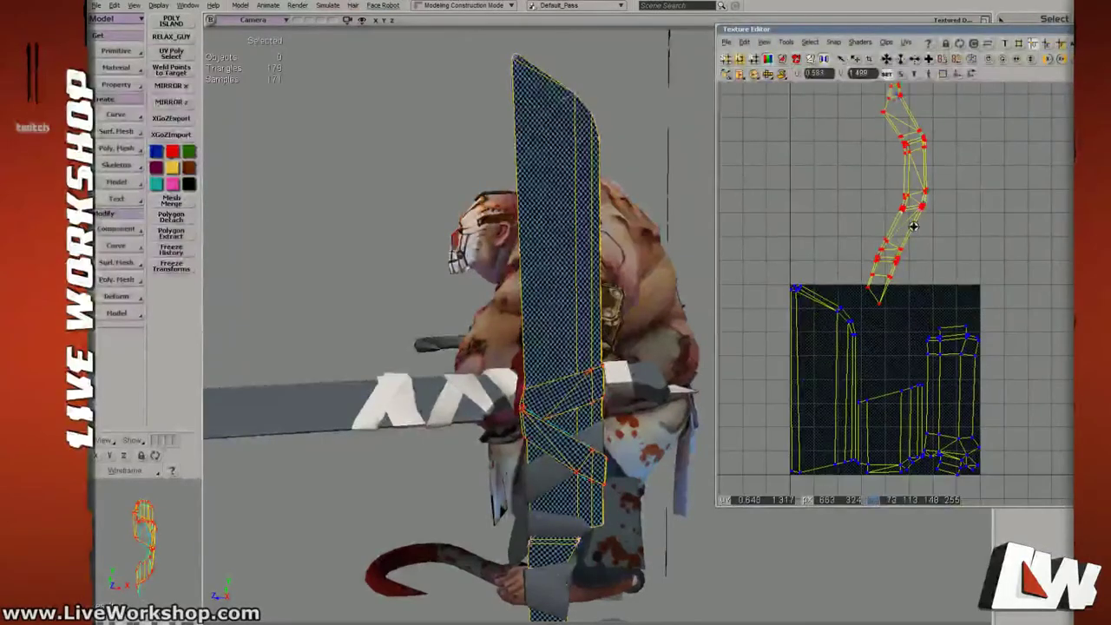
pyautogui.moveTo(914, 226); pyautogui.dragTo(884, 375)
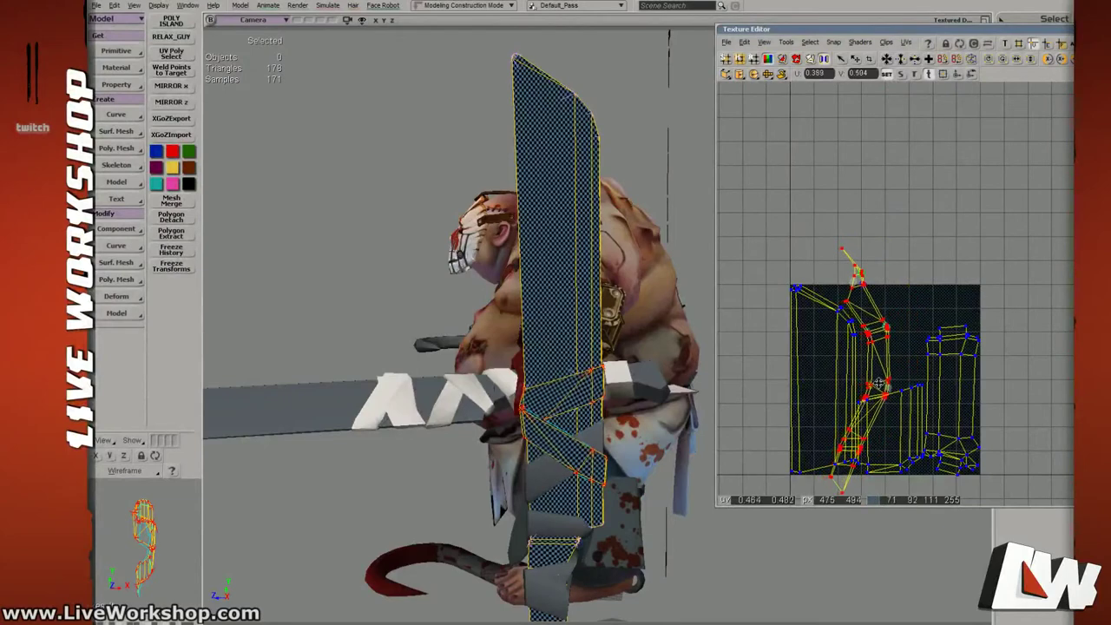
pyautogui.moveTo(879, 378); pyautogui.dragTo(1102, 298)
pyautogui.press('v')
pyautogui.moveTo(840, 390); pyautogui.dragTo(879, 260)
# Examine the checker density and direction on the wrap against the weapon blade from several angles.
pyautogui.scroll(1, 553, 352)
pyautogui.press('f')
pyautogui.moveTo(563, 352); pyautogui.dragTo(460, 302)
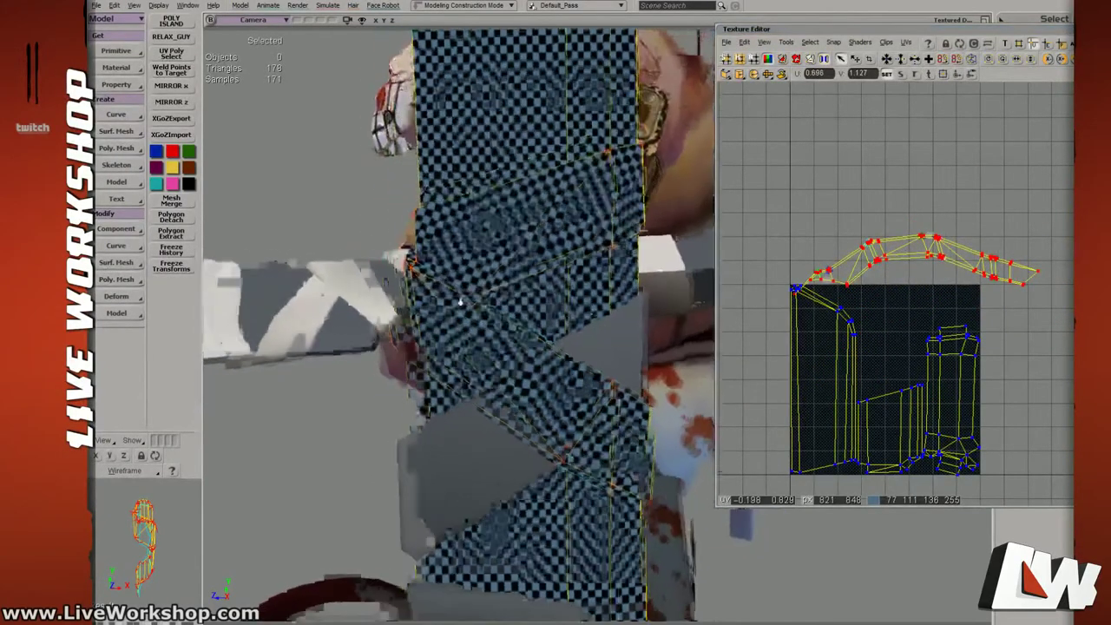
pyautogui.moveTo(460, 302); pyautogui.dragTo(558, 324, button='middle')
pyautogui.moveTo(558, 325); pyautogui.dragTo(526, 338, button='right')
pyautogui.moveTo(990, 295); pyautogui.dragTo(979, 326)
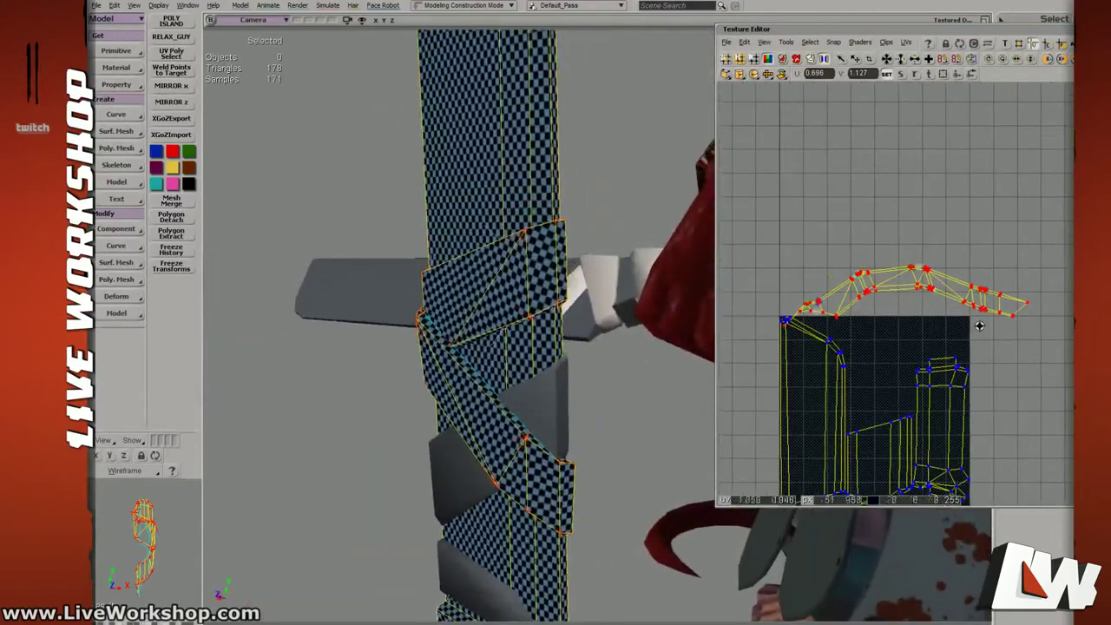
pyautogui.moveTo(979, 326); pyautogui.dragTo(889, 287, button='middle')
pyautogui.moveTo(931, 289); pyautogui.dragTo(917, 211)
pyautogui.moveTo(918, 211); pyautogui.dragTo(871, 227, button='right')
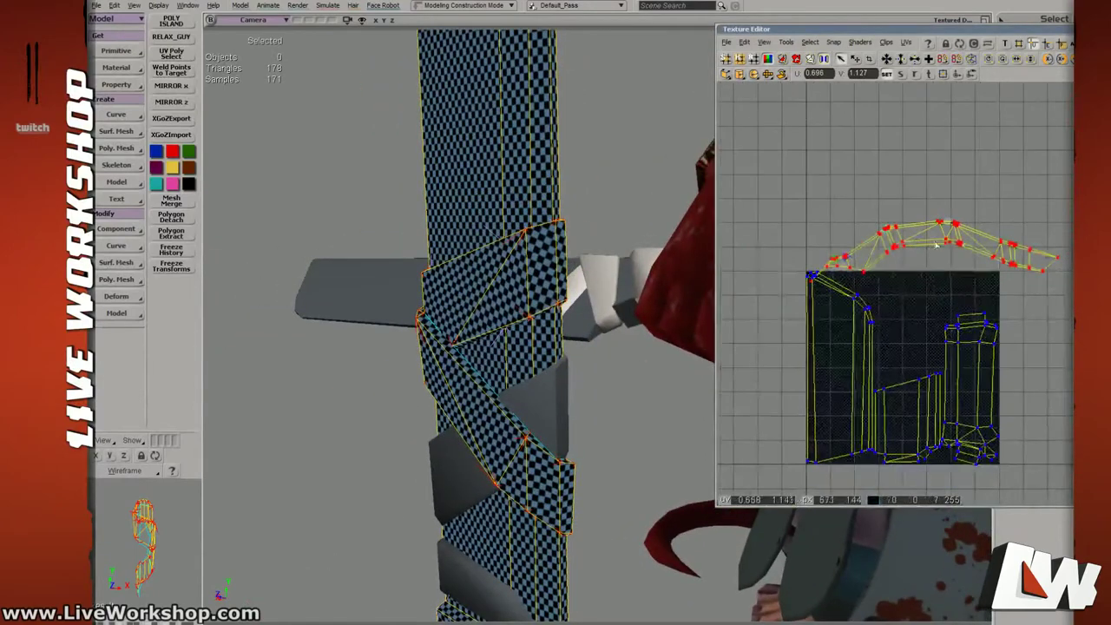
# Move the wrap strip inside the square's upper edge, then straighten its right-hand section by rotating and shifting those points.
pyautogui.moveTo(936, 246); pyautogui.dragTo(953, 294)
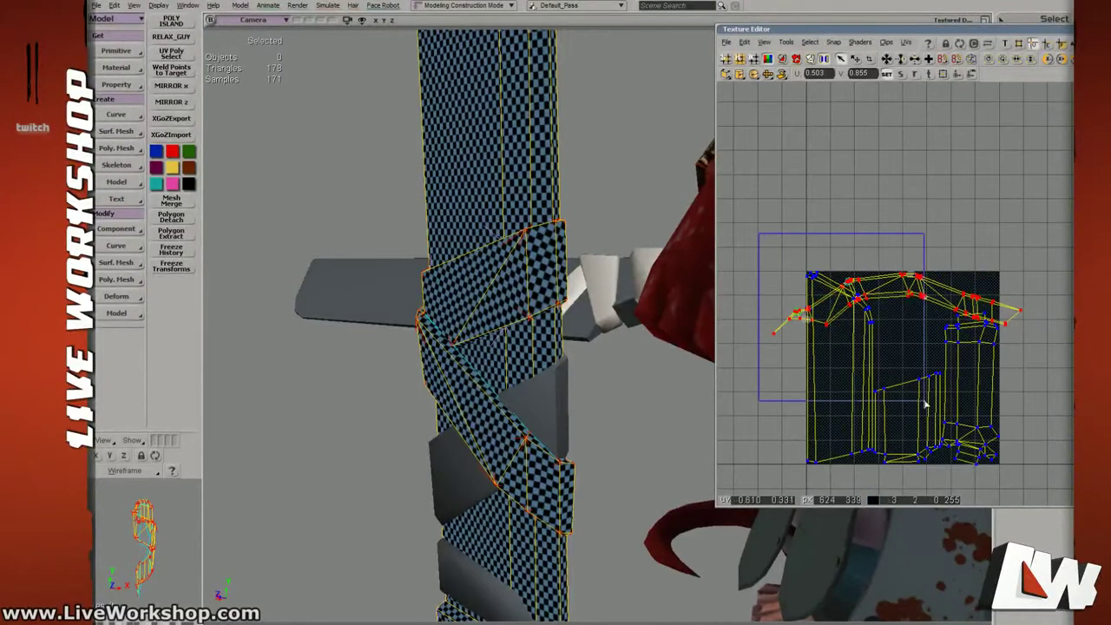
pyautogui.scroll(4, 943, 299)
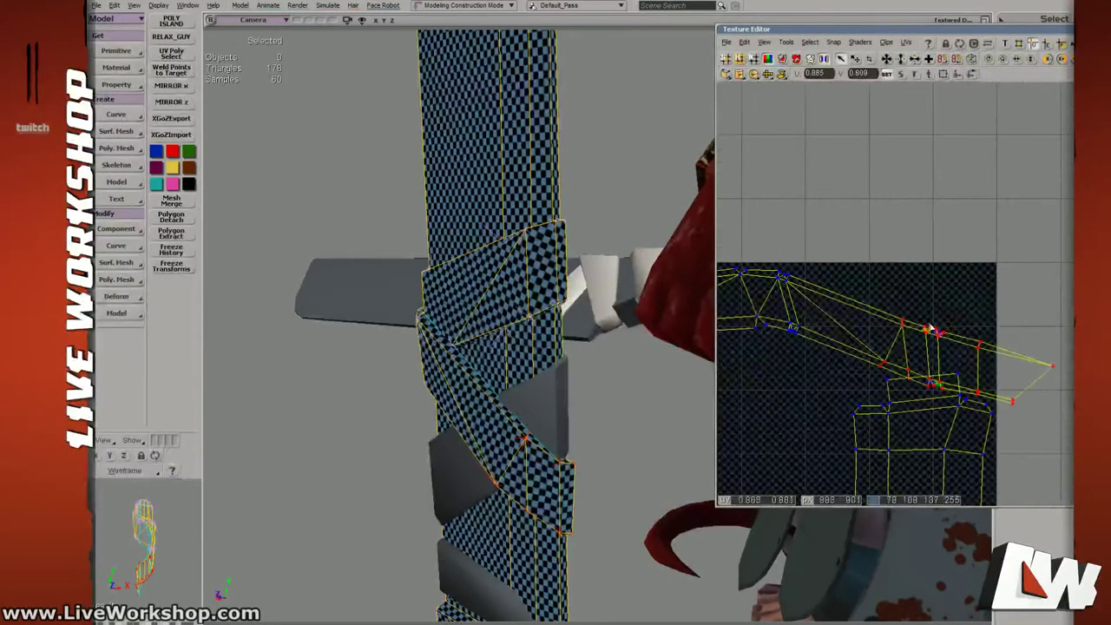
pyautogui.moveTo(946, 346); pyautogui.dragTo(936, 316)
pyautogui.press('c')
pyautogui.press('v')
pyautogui.moveTo(763, 360); pyautogui.dragTo(819, 344)
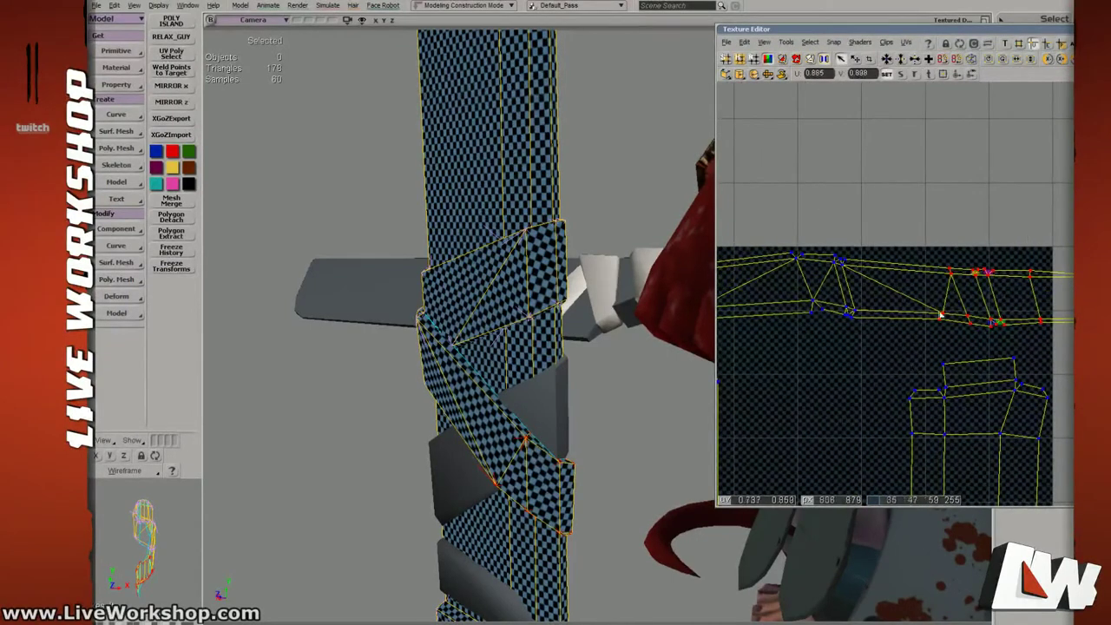
# Examine the straightened wrap strip in the UV layout and check its checker pattern on the model for distortion.
pyautogui.press('s')
pyautogui.moveTo(892, 344); pyautogui.dragTo(997, 325)
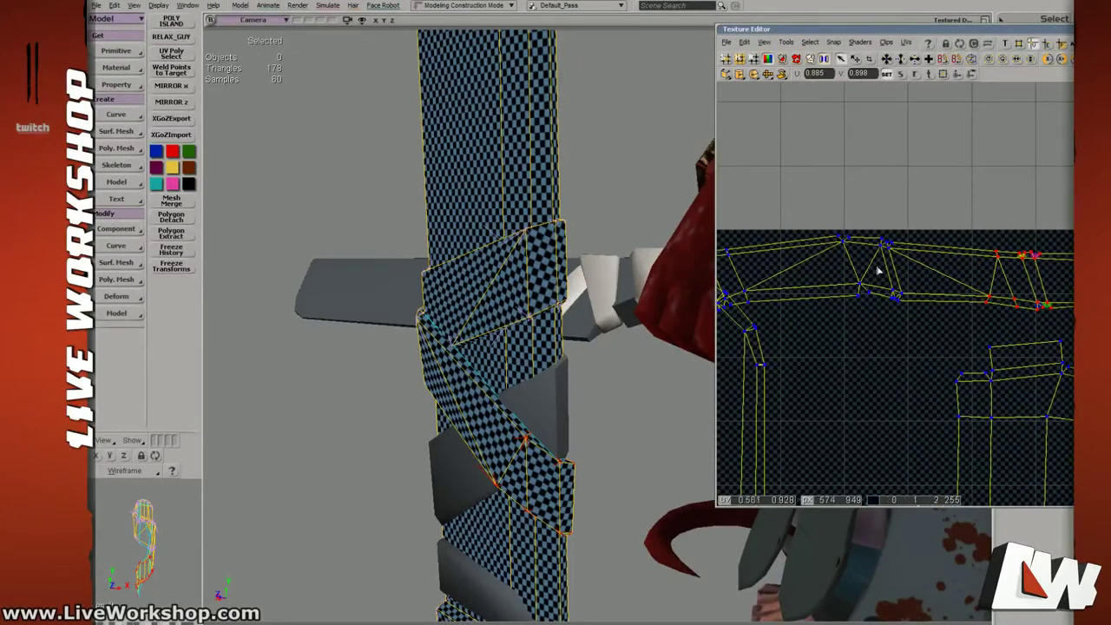
pyautogui.press('s')
pyautogui.moveTo(989, 274); pyautogui.dragTo(884, 277, button='middle')
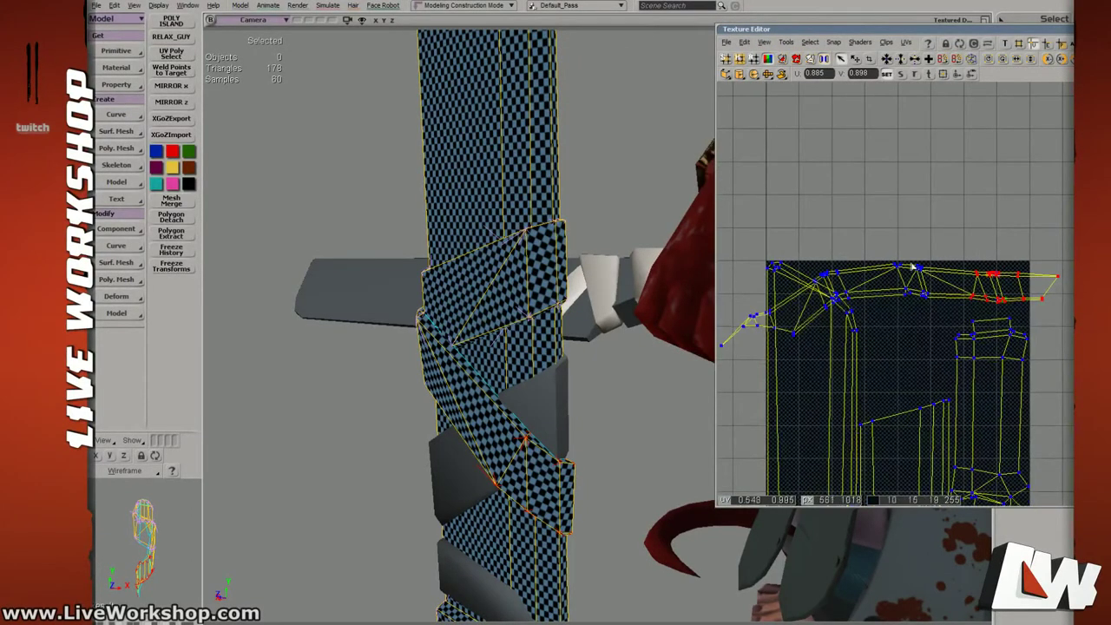
pyautogui.press('s')
pyautogui.moveTo(917, 301); pyautogui.dragTo(954, 245)
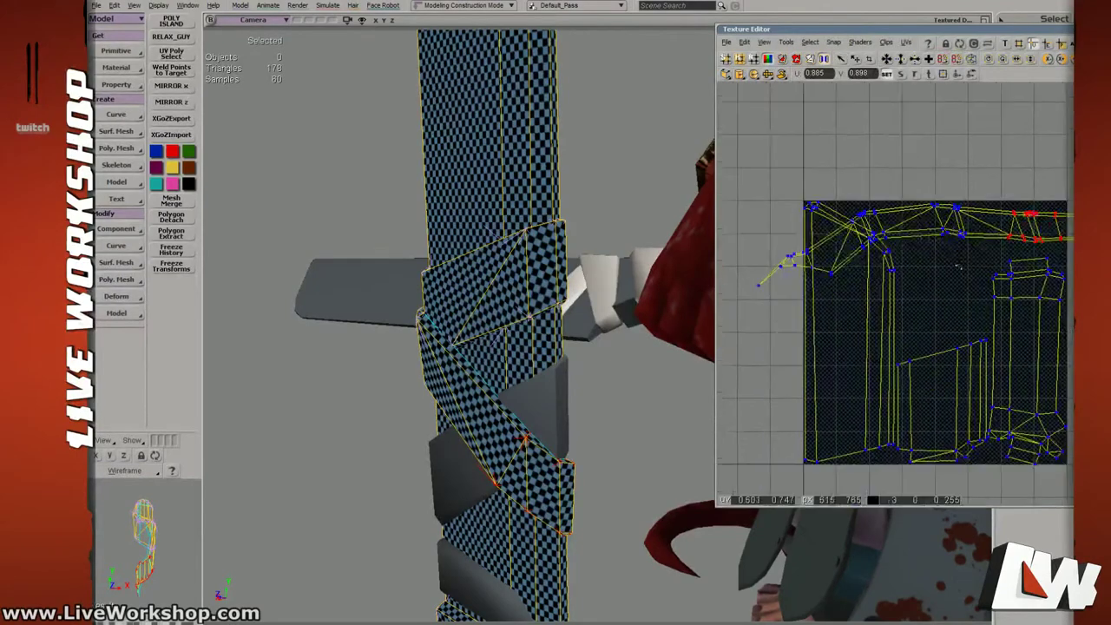
pyautogui.moveTo(954, 245); pyautogui.dragTo(991, 281, button='middle')
pyautogui.moveTo(902, 255); pyautogui.dragTo(861, 293)
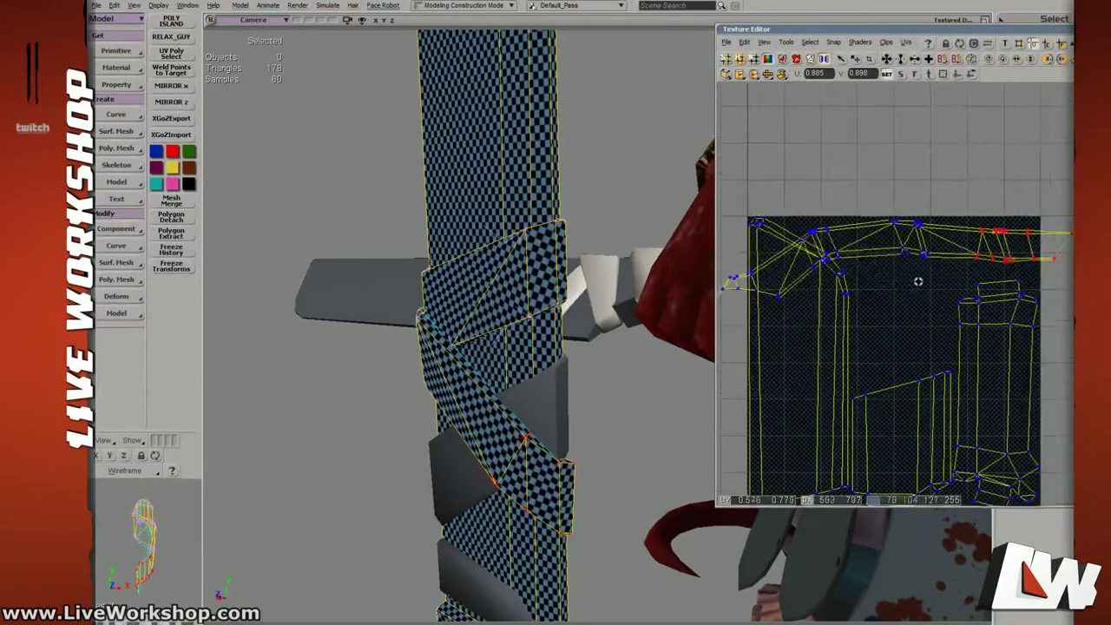
pyautogui.moveTo(917, 281); pyautogui.dragTo(896, 332, button='middle')
pyautogui.moveTo(895, 332); pyautogui.dragTo(878, 349)
pyautogui.moveTo(531, 354); pyautogui.dragTo(548, 351, button='right')
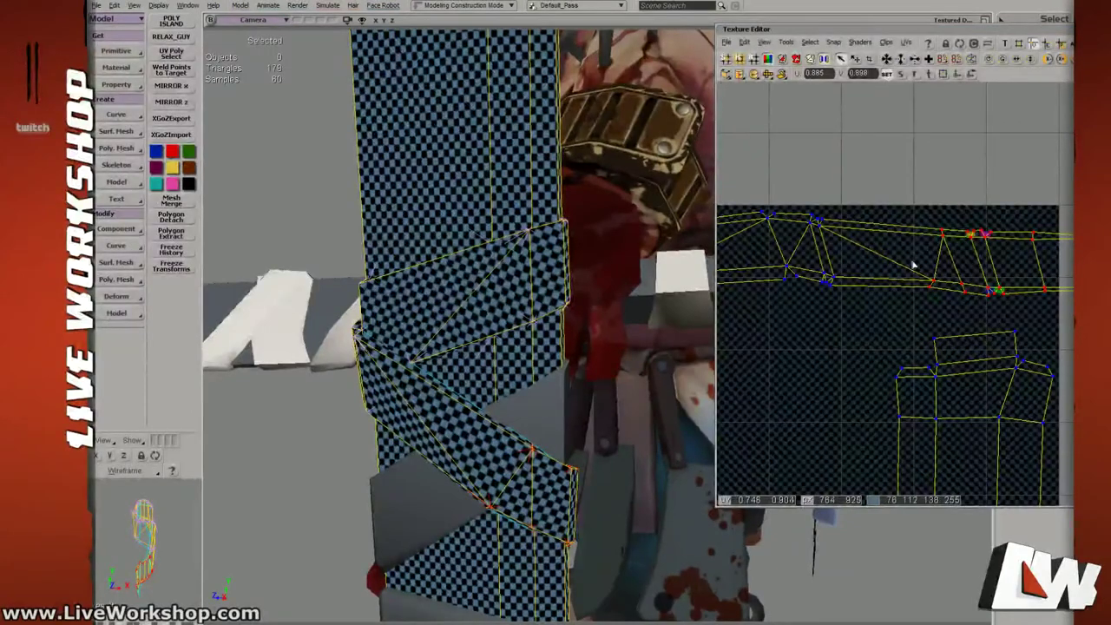
pyautogui.moveTo(932, 282); pyautogui.dragTo(903, 300, button='right')
pyautogui.moveTo(540, 321); pyautogui.dragTo(526, 319, button='right')
pyautogui.moveTo(526, 318); pyautogui.dragTo(510, 316, button='middle')
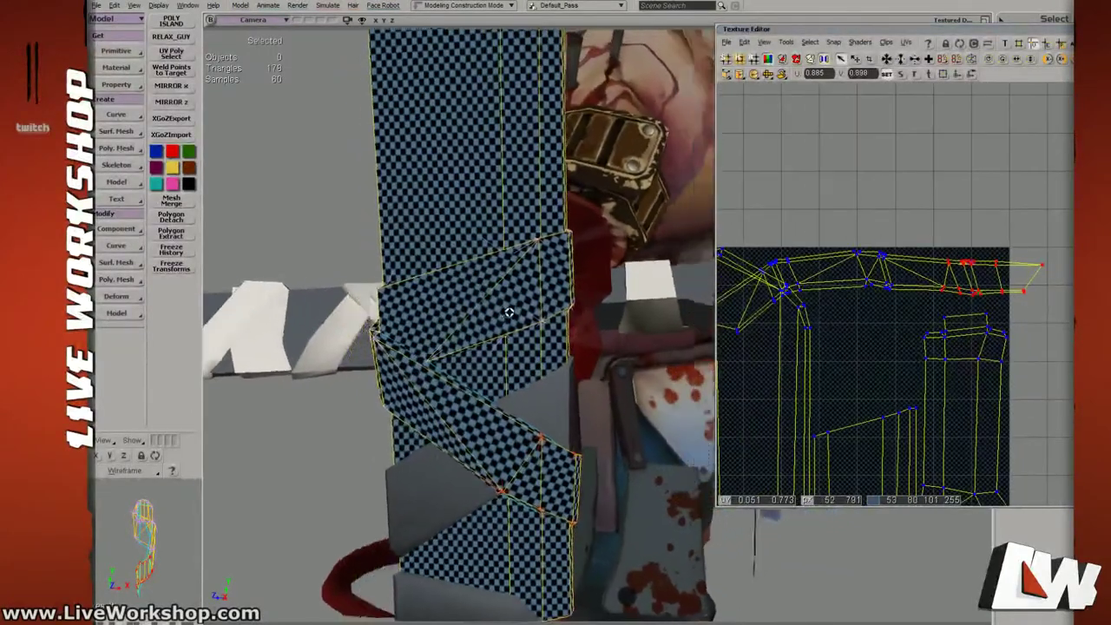
pyautogui.moveTo(448, 315); pyautogui.dragTo(541, 331, button='right')
pyautogui.moveTo(906, 312); pyautogui.dragTo(934, 311)
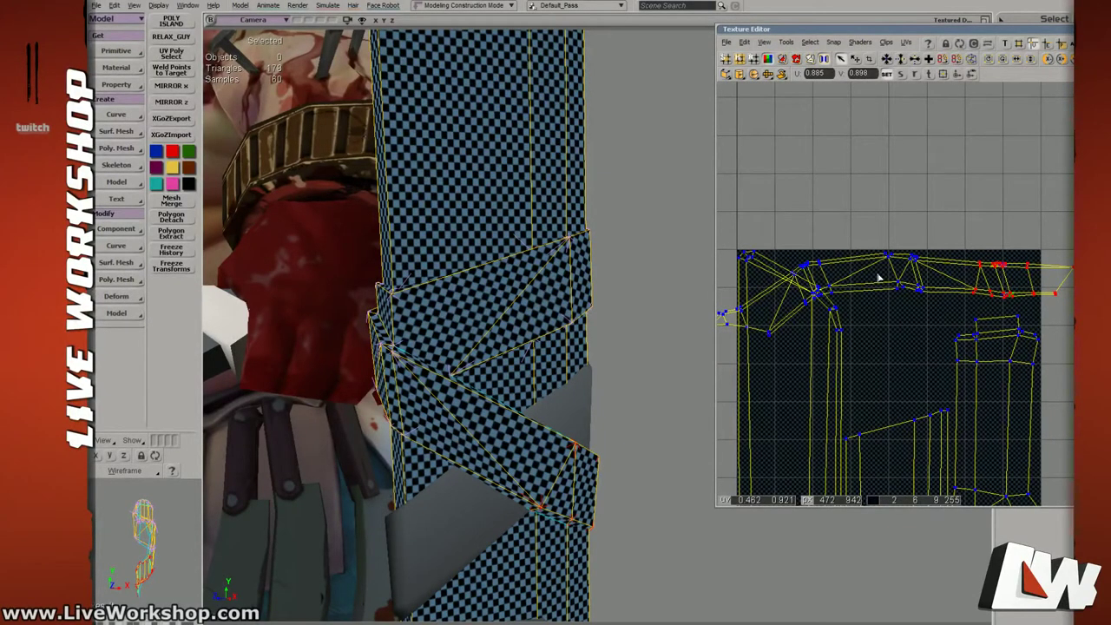
pyautogui.moveTo(998, 282); pyautogui.dragTo(972, 332, button='middle')
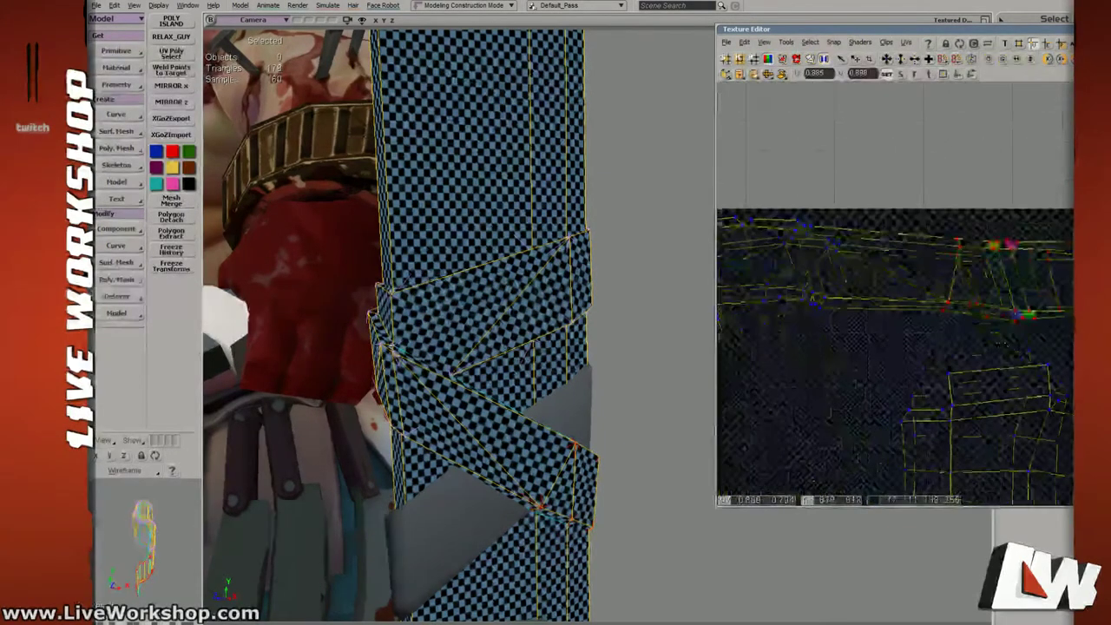
# Adjust the position of the wrap strip's right-hand points slightly upward and check the stretching on the model.
pyautogui.moveTo(1016, 267)
pyautogui.mouseDown()
pyautogui.moveTo(997, 273)
pyautogui.moveTo(1020, 254)
pyautogui.mouseUp()
pyautogui.press('c')
pyautogui.press('v')
pyautogui.moveTo(473, 305); pyautogui.dragTo(611, 303, button='middle')
pyautogui.moveTo(980, 289); pyautogui.dragTo(953, 279)
pyautogui.moveTo(560, 459); pyautogui.dragTo(494, 331, button='middle')
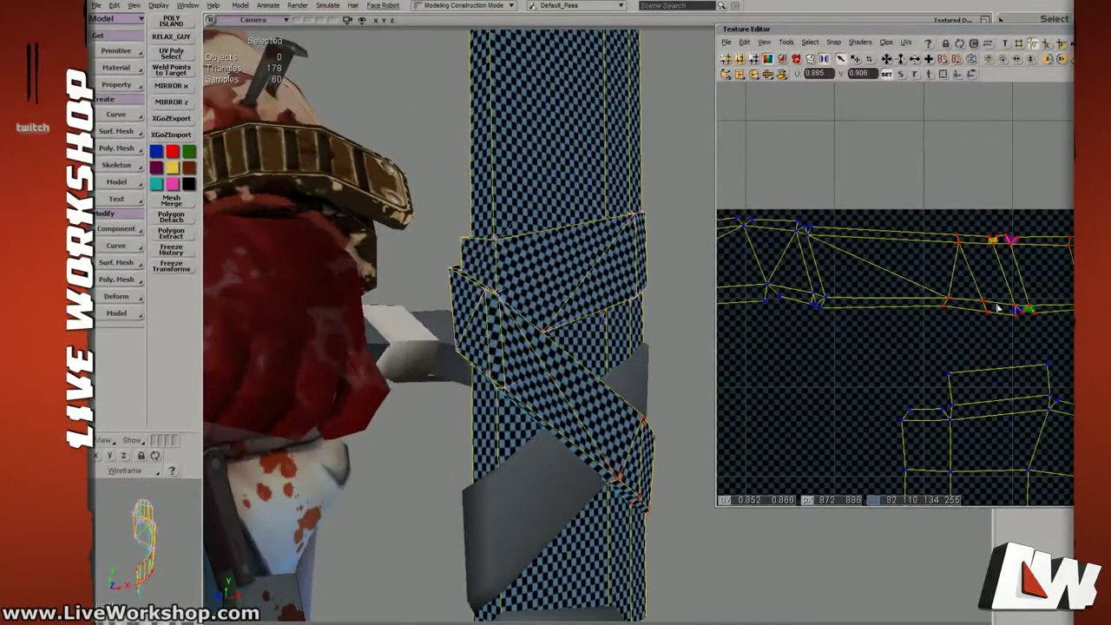
# Try rotating the wrap strip's right-hand section steeply upward, and undo the rotation.
pyautogui.moveTo(965, 301); pyautogui.dragTo(1104, 264)
pyautogui.moveTo(983, 265); pyautogui.dragTo(985, 262)
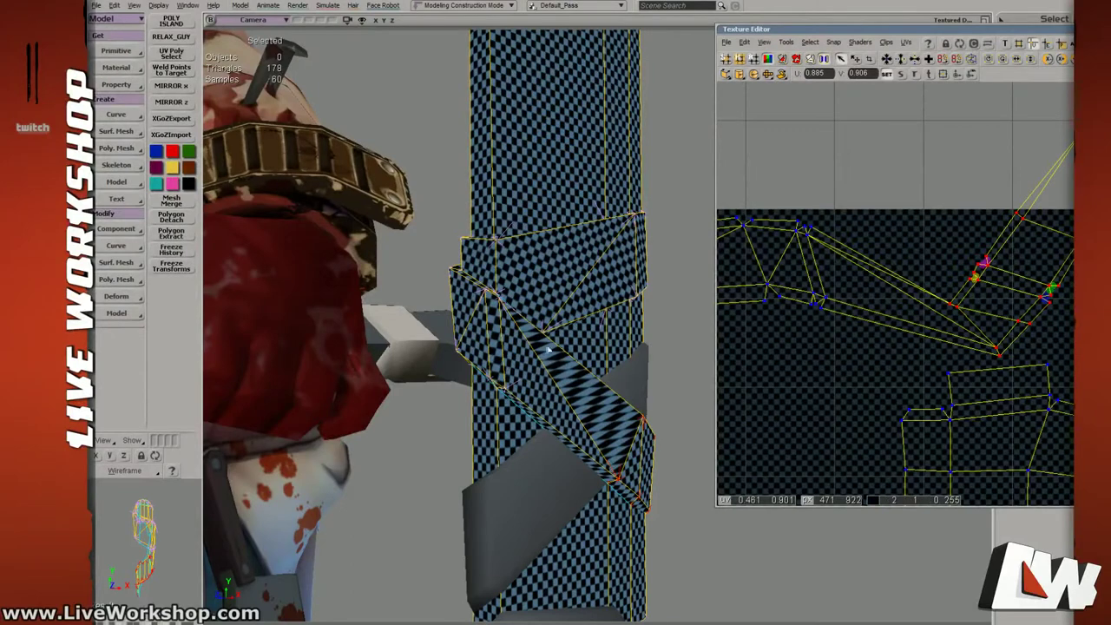
pyautogui.hotkey('ctrl', 'z')
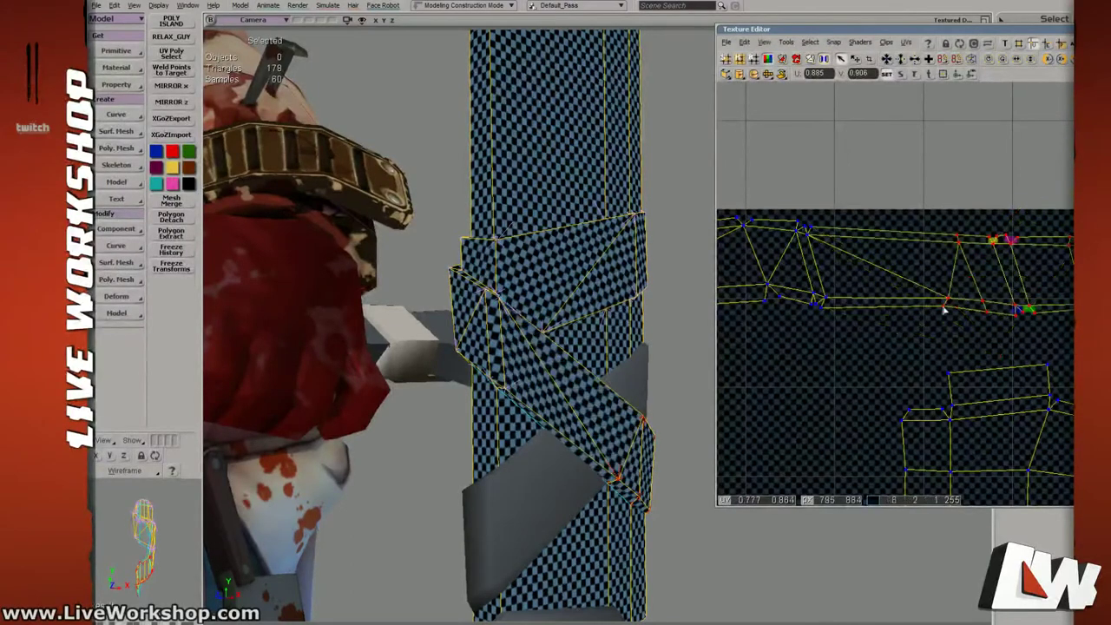
# Rotate the wrap strip's right-hand section clockwise and move it down so it continues the strip's natural curve.
pyautogui.press('c')
pyautogui.moveTo(1057, 292); pyautogui.dragTo(963, 308)
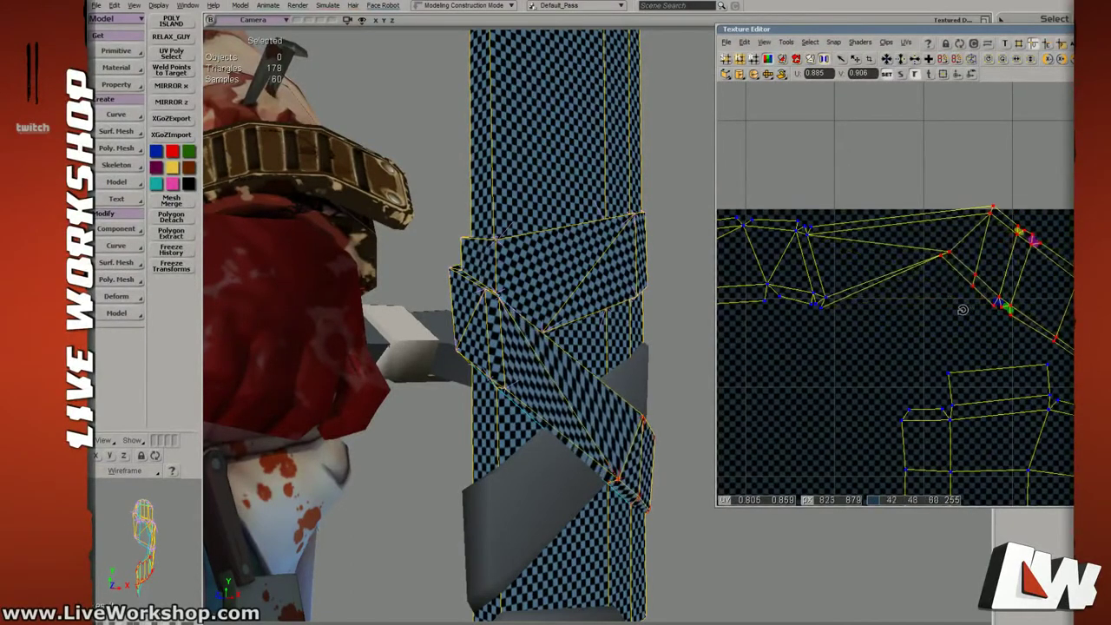
pyautogui.press('v')
pyautogui.moveTo(1009, 248); pyautogui.dragTo(1012, 362)
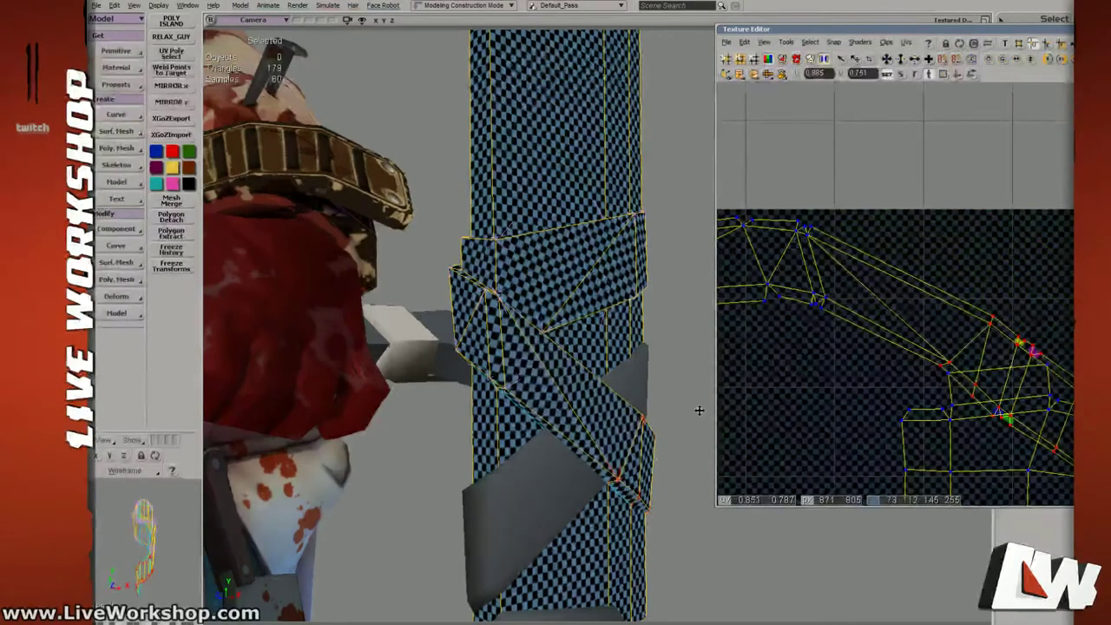
# Rotate the wrap strip's right-hand section counter-clockwise until nearly level and raise it in line with the rest of the strip.
pyautogui.press('space')
pyautogui.moveTo(545, 360); pyautogui.dragTo(591, 378, button='right')
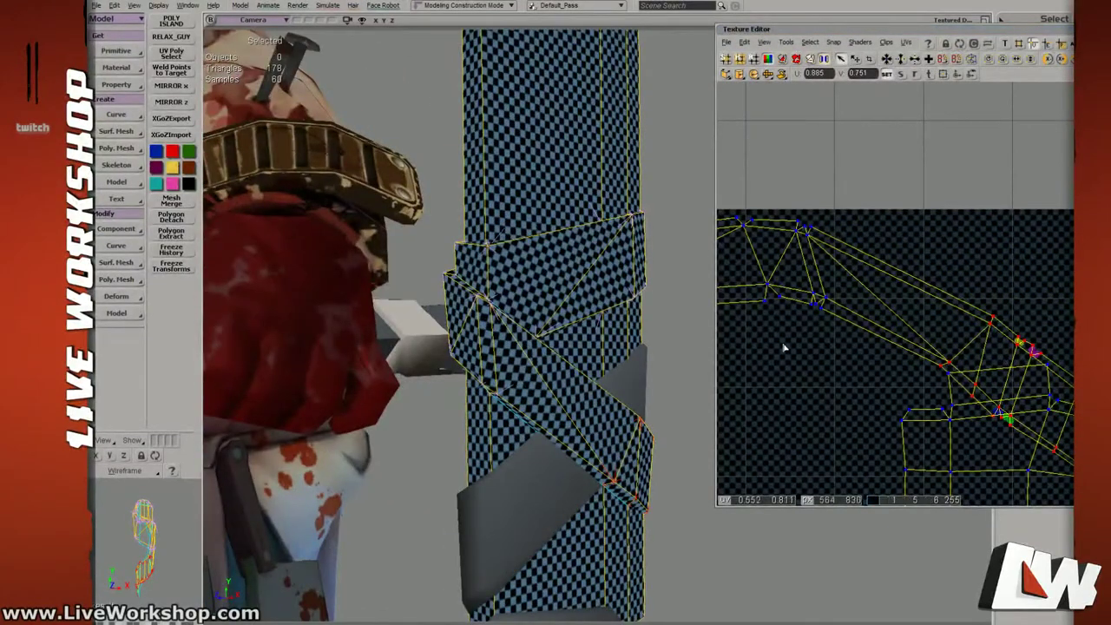
pyautogui.press('c')
pyautogui.moveTo(949, 353); pyautogui.dragTo(1094, 370)
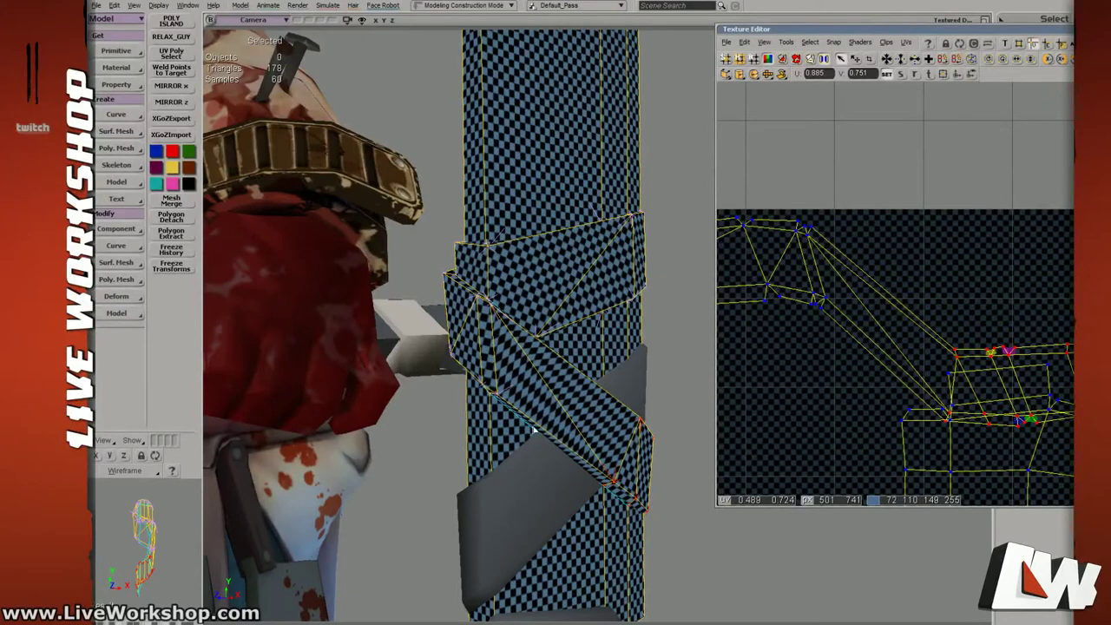
pyautogui.press('v')
pyautogui.moveTo(989, 353); pyautogui.dragTo(989, 252)
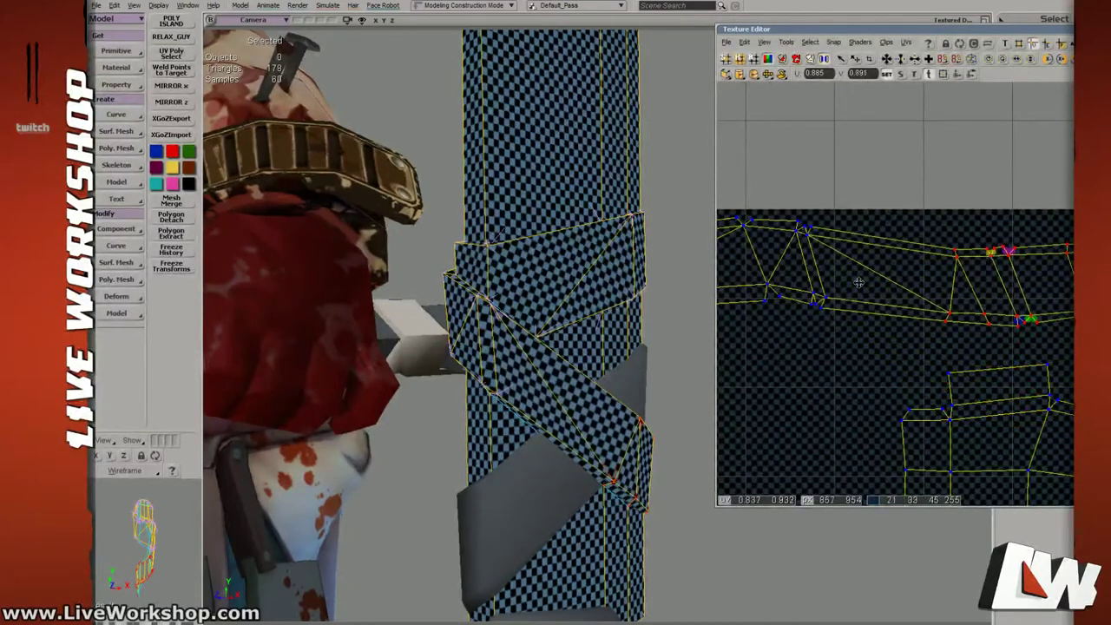
# Tilt the wrap strip's right-hand section slightly clockwise and raise it a little to reduce the checker stretching on the model.
pyautogui.press('s')
pyautogui.moveTo(486, 352); pyautogui.dragTo(419, 358, button='right')
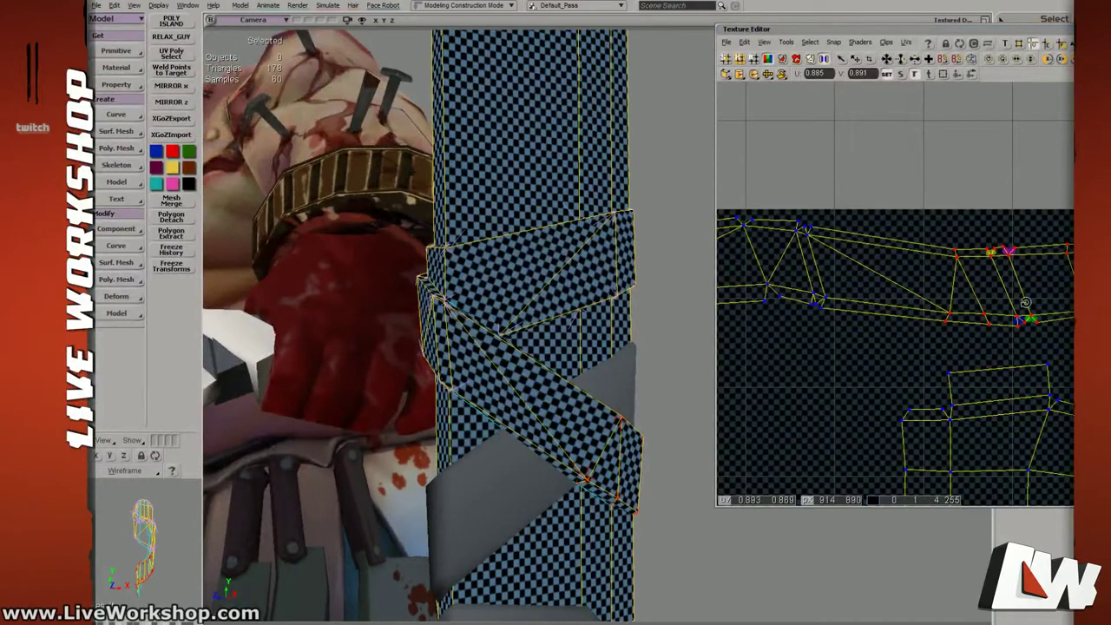
pyautogui.moveTo(1025, 303); pyautogui.dragTo(1000, 267)
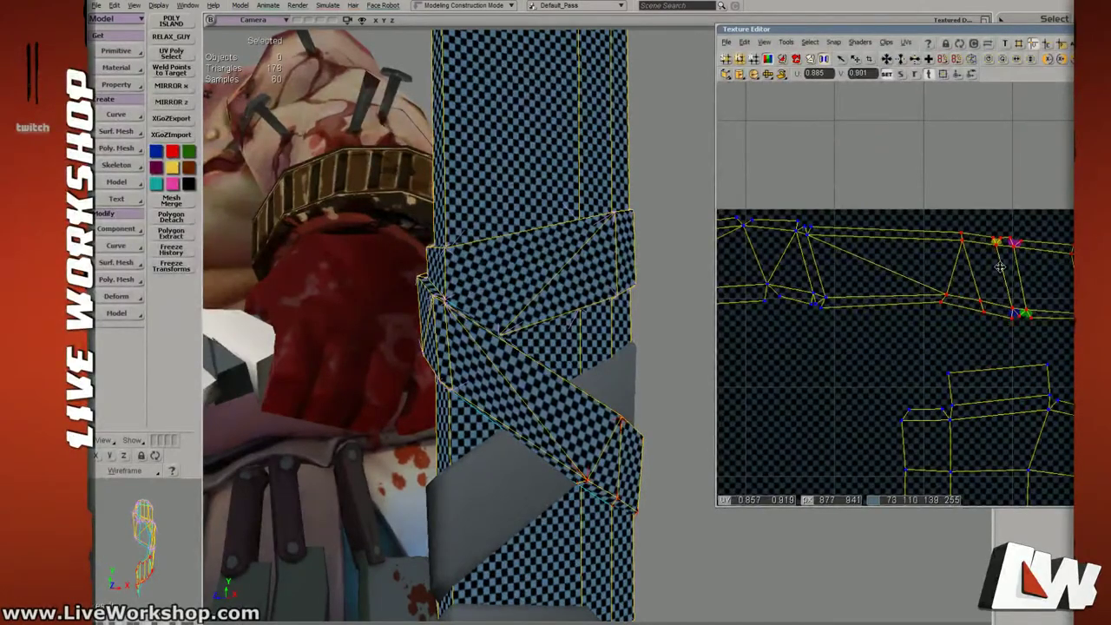
# Nudge the lower-edge point at the start of the right-hand section and raise the lower cluster at the neighbouring fold slightly.
pyautogui.press('t')
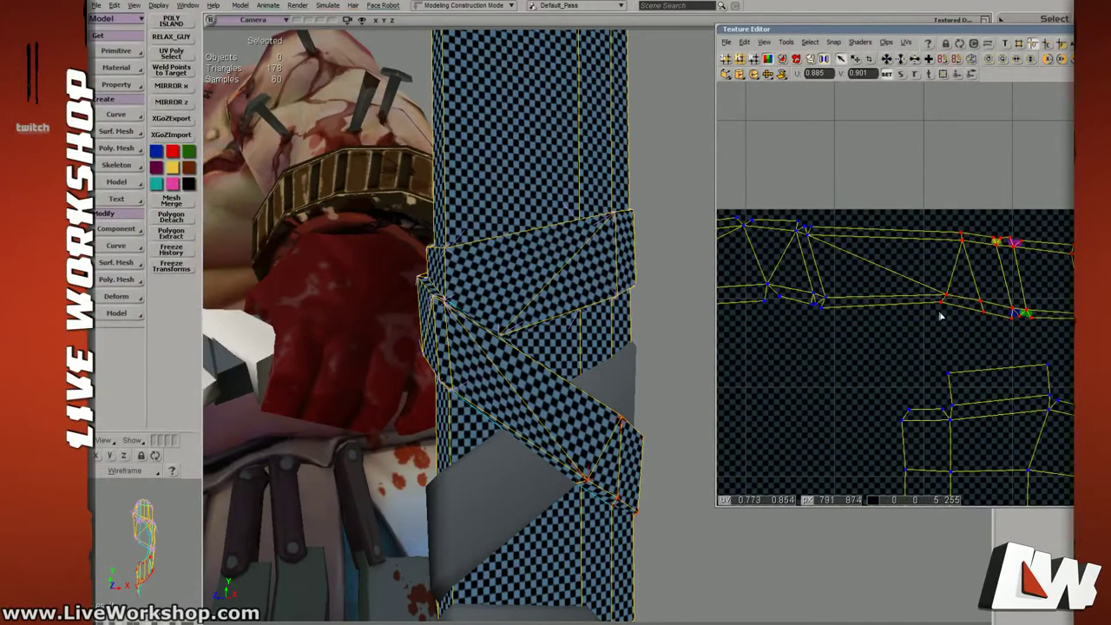
pyautogui.moveTo(928, 282); pyautogui.dragTo(946, 301)
pyautogui.press('v')
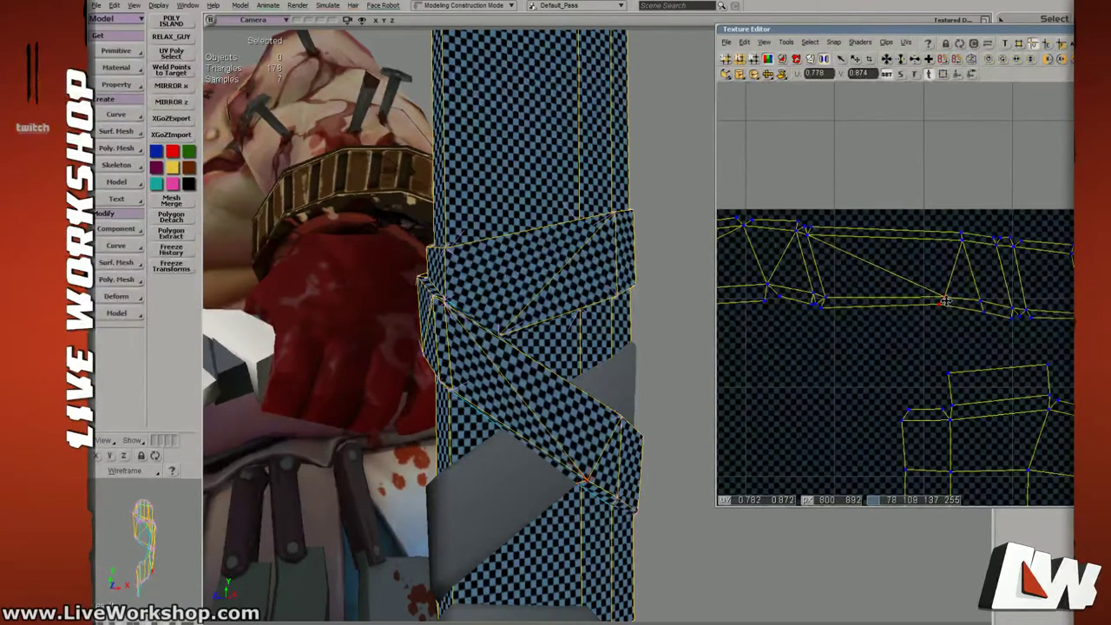
pyautogui.click(818, 300)
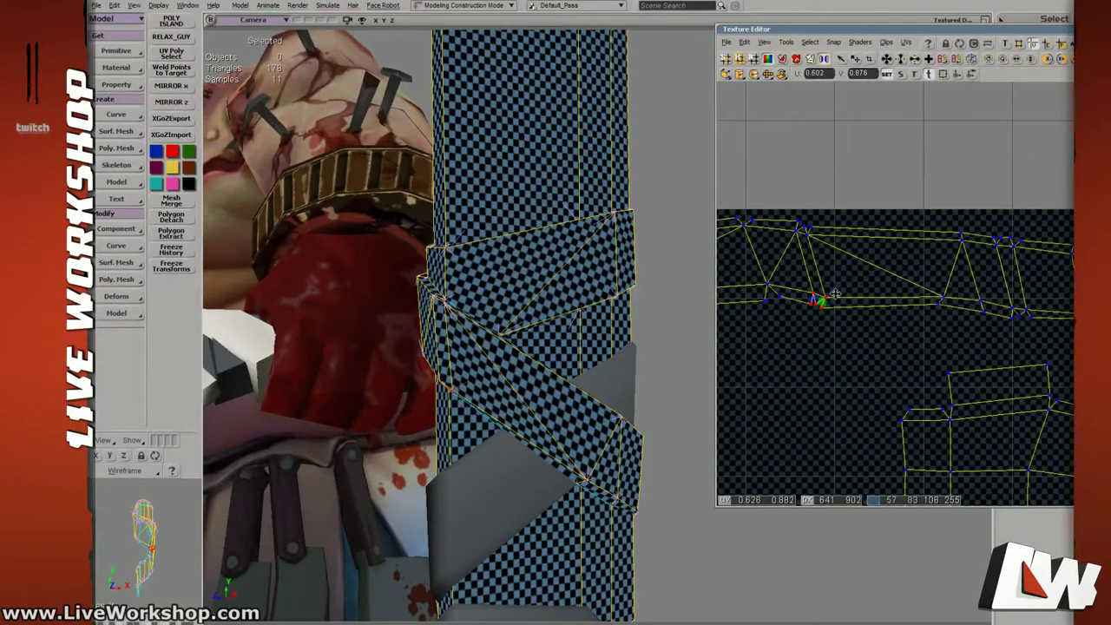
pyautogui.moveTo(834, 294); pyautogui.dragTo(835, 285)
# Shift the upper cluster of points at the middle fold slightly outward and check the checker pattern on the wrap's narrow side.
pyautogui.press('space')
pyautogui.moveTo(790, 215); pyautogui.dragTo(804, 240)
pyautogui.press('v')
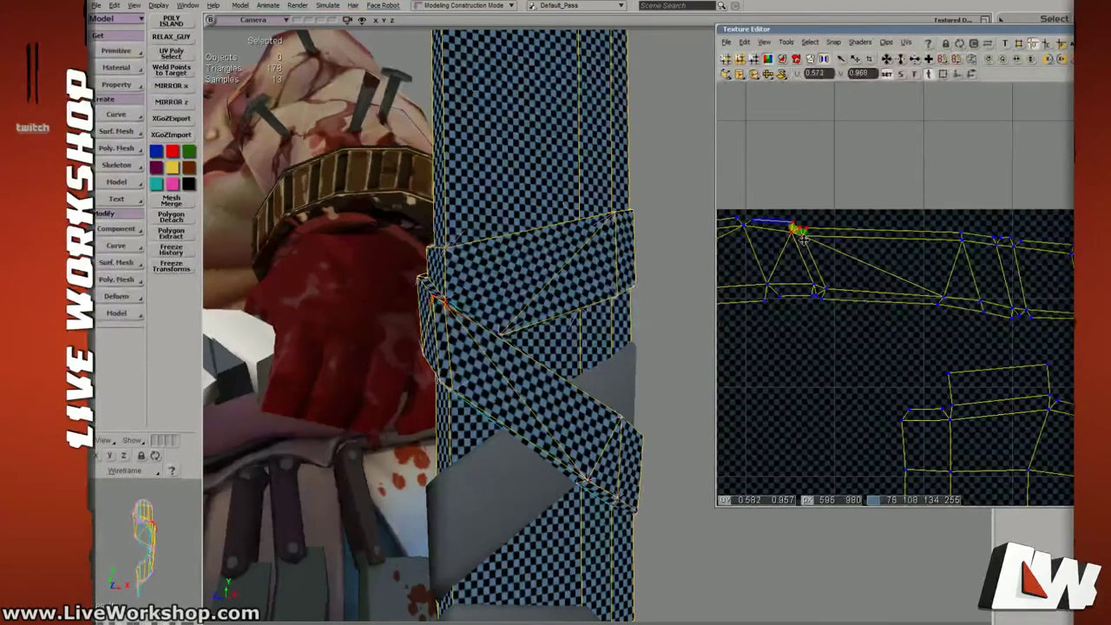
pyautogui.press('s')
pyautogui.moveTo(447, 265); pyautogui.dragTo(488, 271, button='right')
pyautogui.press('v')
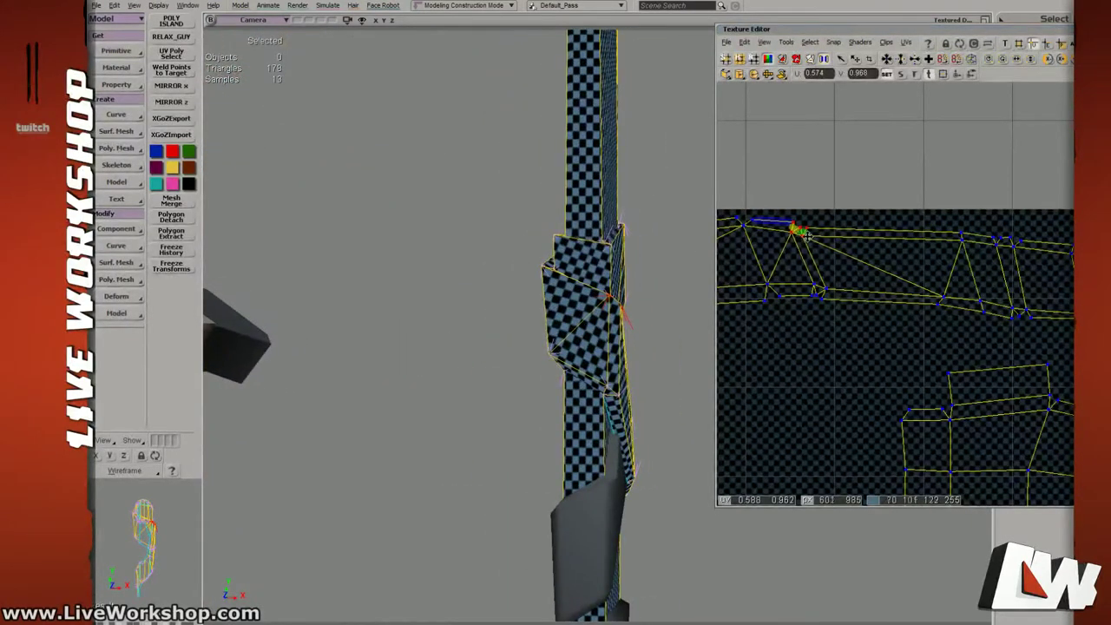
pyautogui.moveTo(803, 243); pyautogui.dragTo(874, 250)
pyautogui.press('s')
pyautogui.moveTo(542, 309); pyautogui.dragTo(528, 307, button='right')
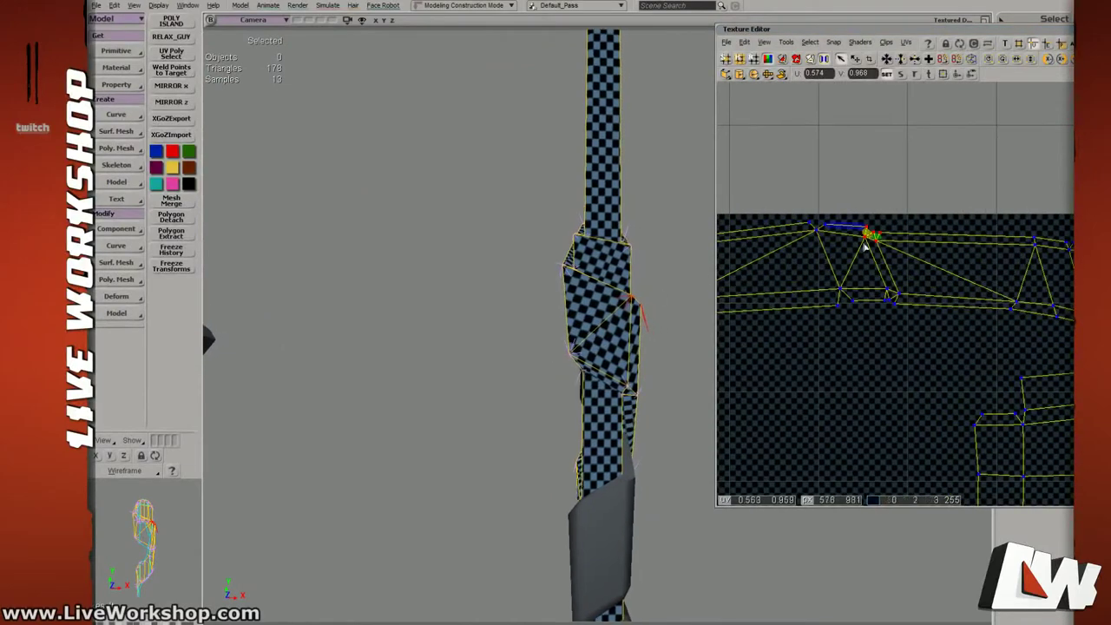
# Adjust the points on the edge left of the middle fold, moving its lower points slightly left and down.
pyautogui.moveTo(774, 194); pyautogui.dragTo(853, 325)
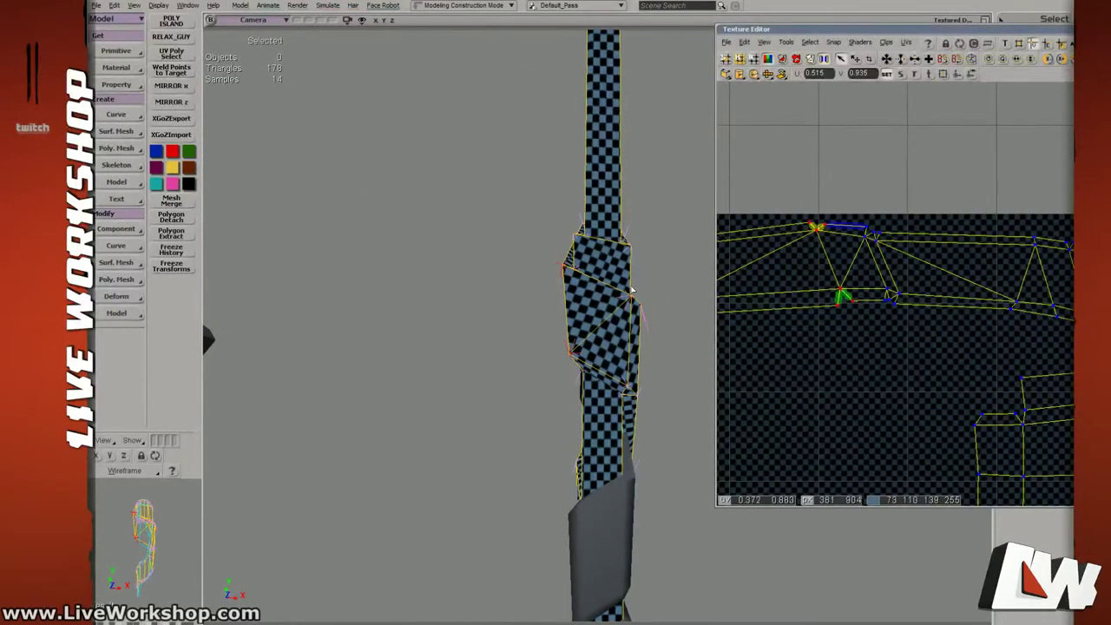
pyautogui.moveTo(631, 290); pyautogui.dragTo(622, 282, button='right')
pyautogui.moveTo(803, 247); pyautogui.dragTo(850, 195)
pyautogui.press('v')
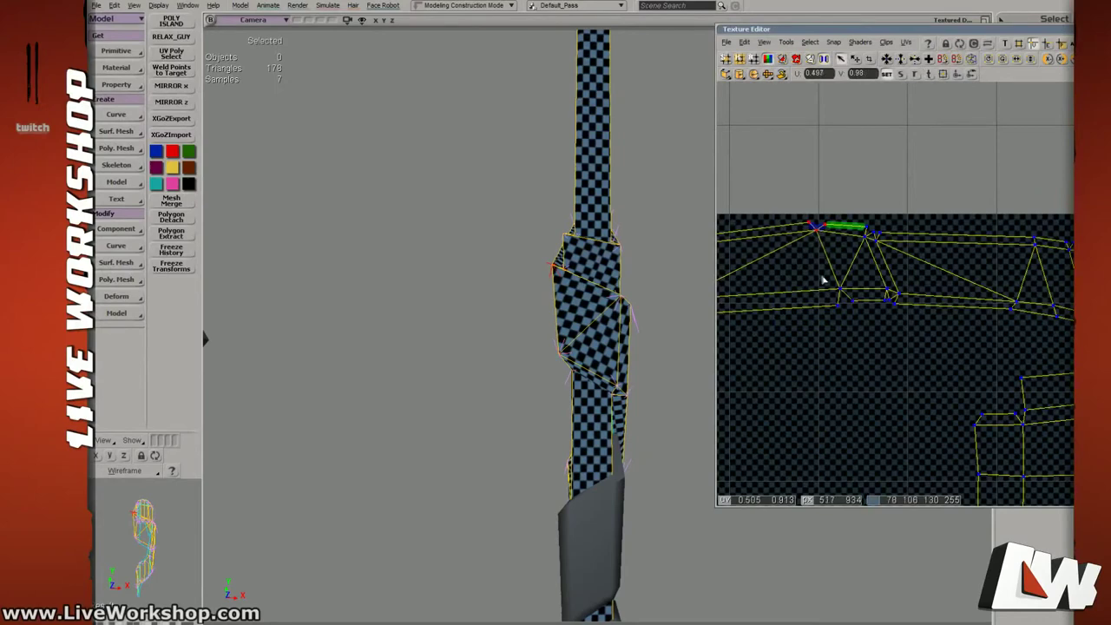
pyautogui.click(840, 297)
pyautogui.moveTo(845, 299); pyautogui.dragTo(846, 303)
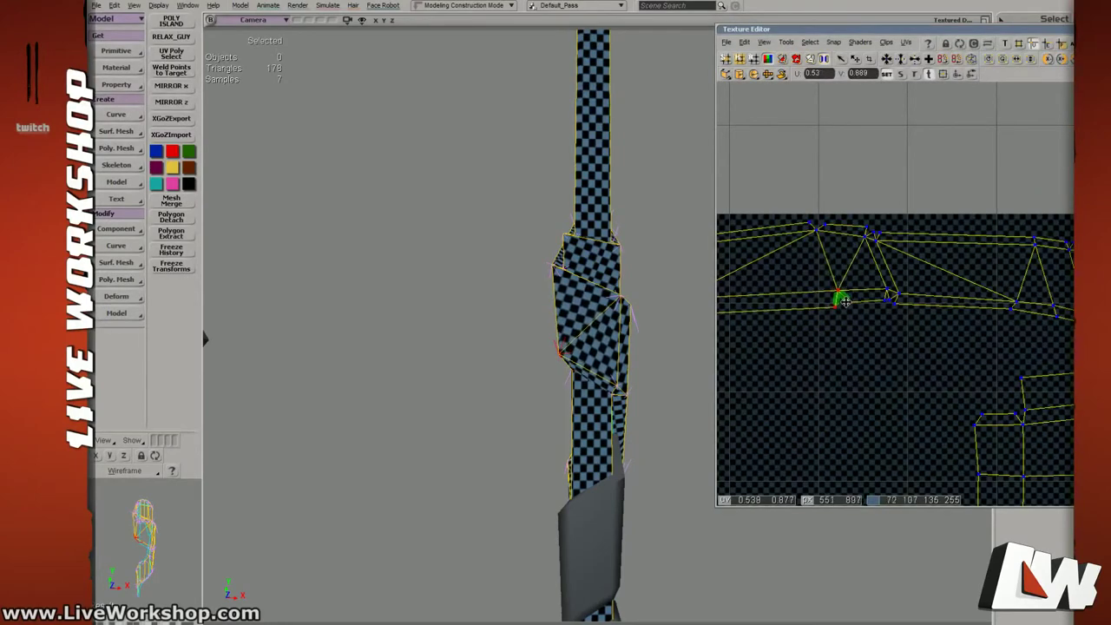
# Show the model shaded without the checker texture, inspect the wrap's folded corners, and widen the Texture Editor.
pyautogui.press('t')
pyautogui.moveTo(844, 297); pyautogui.dragTo(731, 328, button='middle')
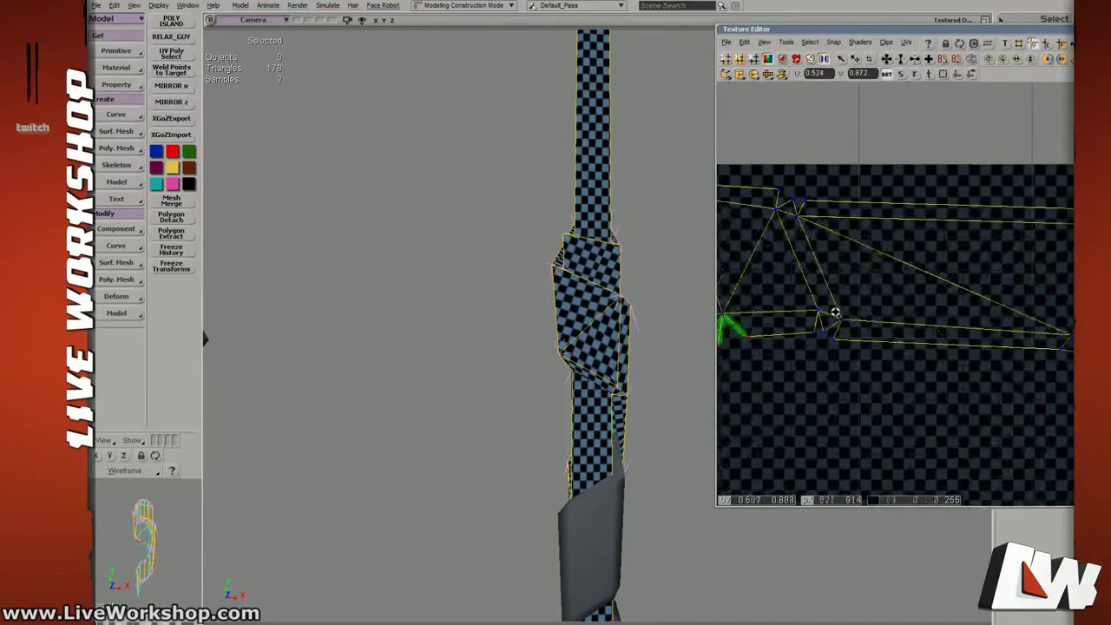
pyautogui.moveTo(731, 328); pyautogui.dragTo(839, 330)
pyautogui.moveTo(601, 334)
pyautogui.mouseDown(button='right')
pyautogui.moveTo(626, 343)
pyautogui.moveTo(665, 293)
pyautogui.mouseUp(button='right')
pyautogui.press('5')
pyautogui.press('t')
pyautogui.press('e')
pyautogui.click(599, 301)
pyautogui.moveTo(630, 357); pyautogui.dragTo(610, 330, button='right')
pyautogui.click(588, 365)
pyautogui.moveTo(816, 317); pyautogui.dragTo(872, 357)
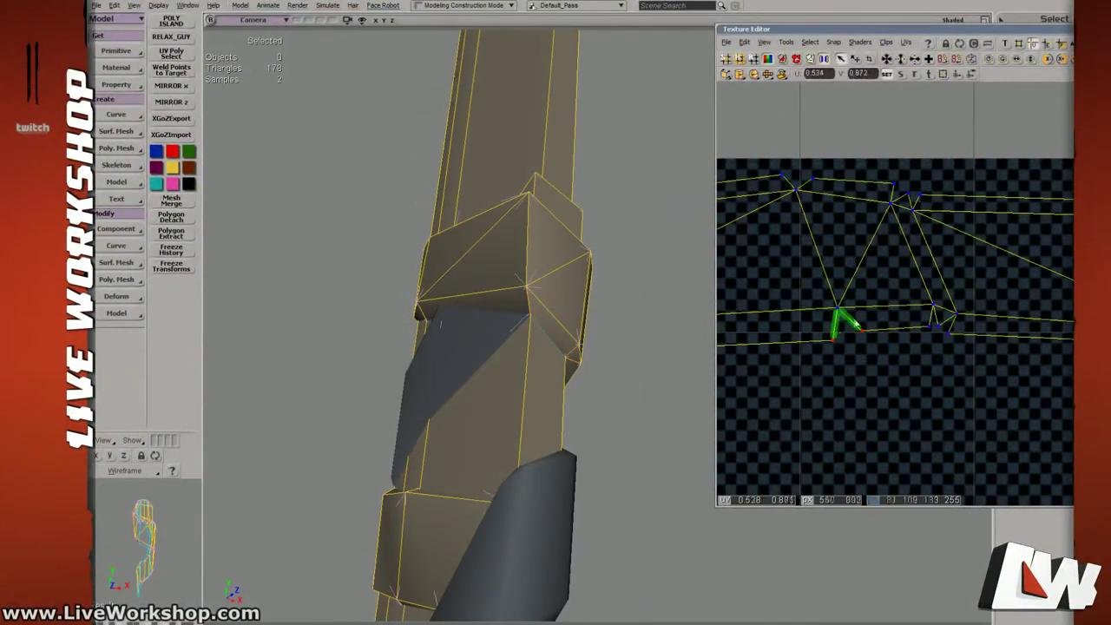
pyautogui.click(717, 321)
pyautogui.moveTo(716, 321); pyautogui.dragTo(616, 321)
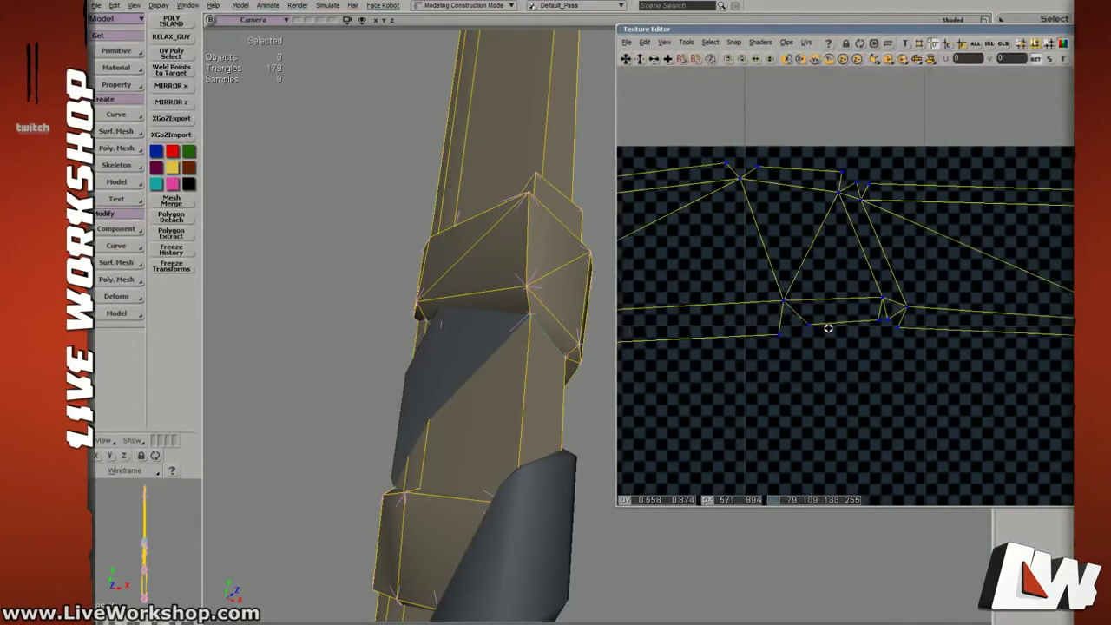
# Merge the two split UV points on the lower edge beneath the triangle left of the middle fold.
pyautogui.scroll(3, 828, 326)
pyautogui.moveTo(880, 315); pyautogui.dragTo(887, 311)
pyautogui.moveTo(758, 311); pyautogui.dragTo(831, 354)
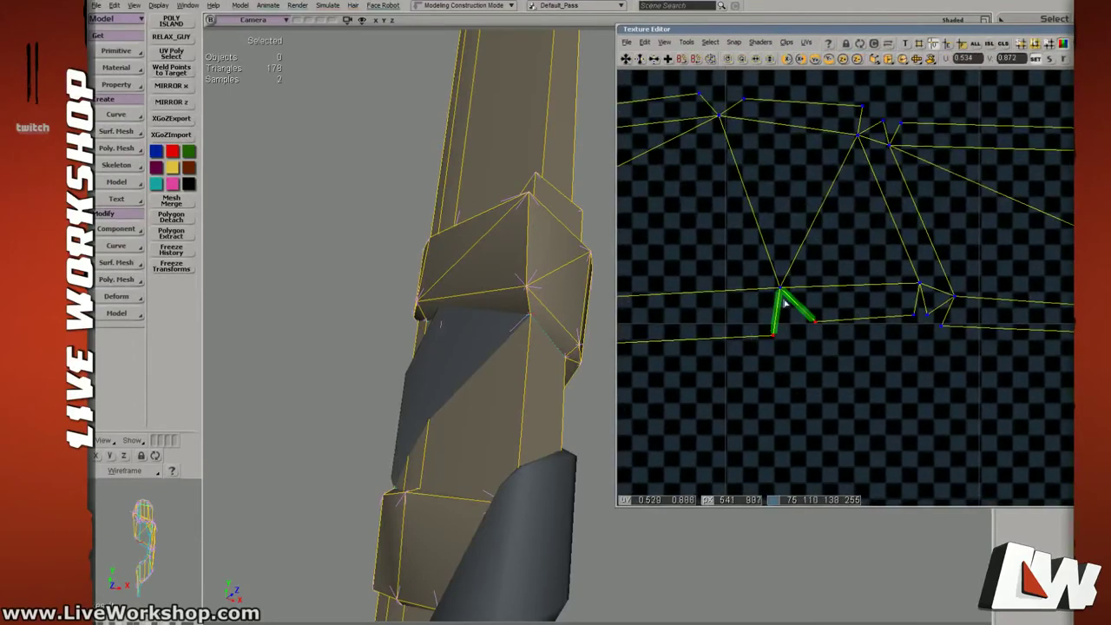
pyautogui.moveTo(816, 293); pyautogui.dragTo(779, 290, button='middle')
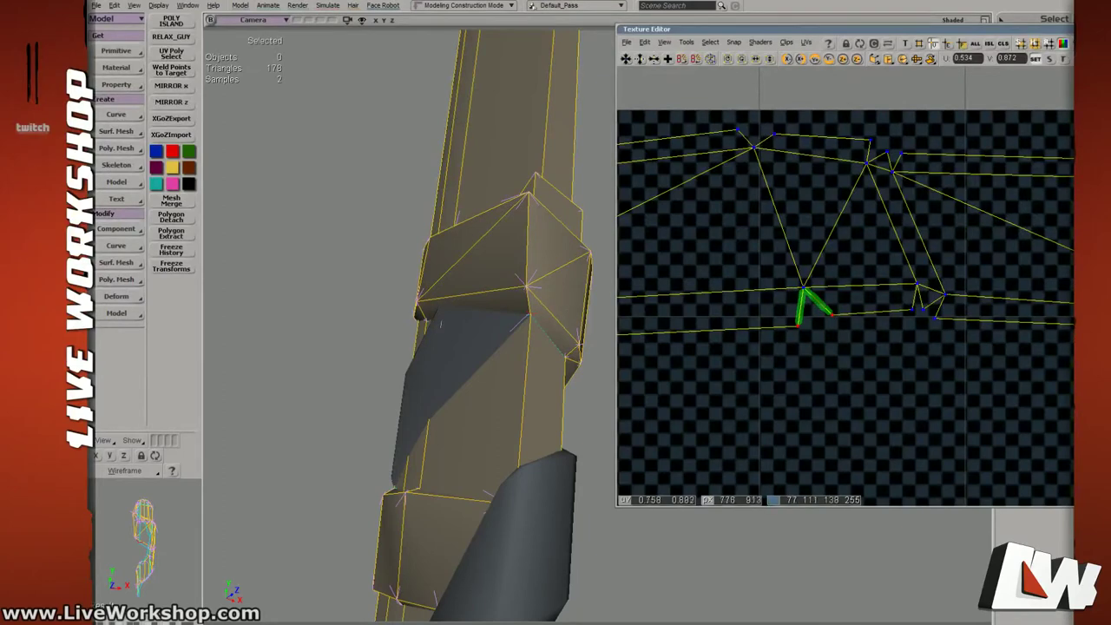
pyautogui.moveTo(993, 302); pyautogui.dragTo(990, 295)
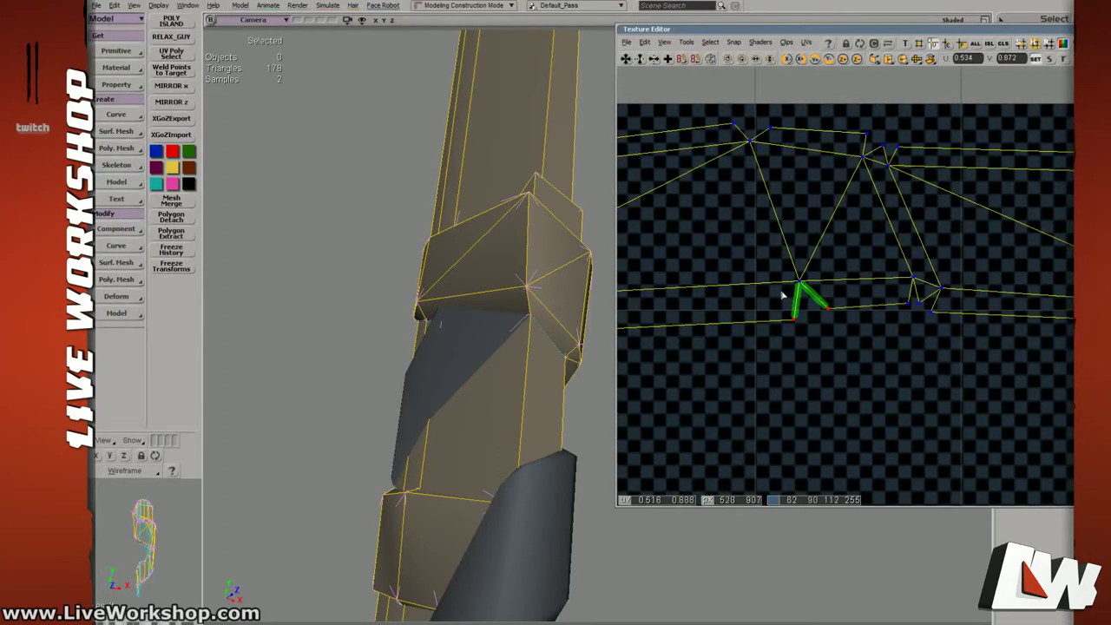
pyautogui.press('h')
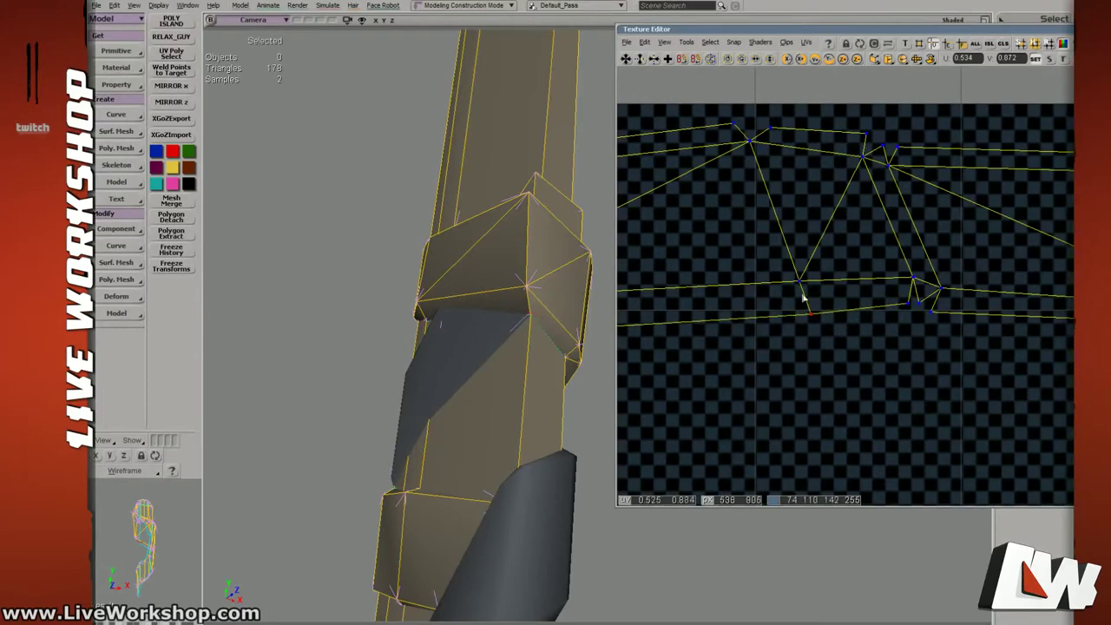
# Merge the three split UV points at the middle fold's lower corner and nudge the merged point down slightly.
pyautogui.moveTo(877, 299); pyautogui.dragTo(963, 339)
pyautogui.press('h')
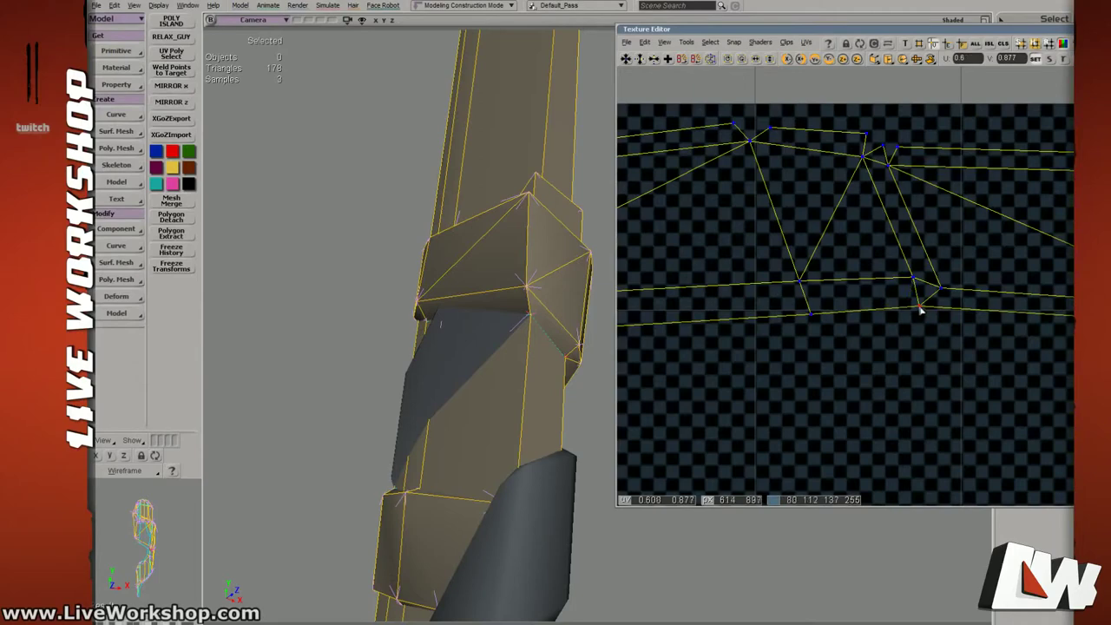
pyautogui.moveTo(920, 309); pyautogui.dragTo(922, 312)
# Merge the split UV points along the upper edge at the middle fold and at the corner to its left.
pyautogui.moveTo(856, 131); pyautogui.dragTo(911, 154)
pyautogui.moveTo(883, 180); pyautogui.dragTo(868, 234, button='middle')
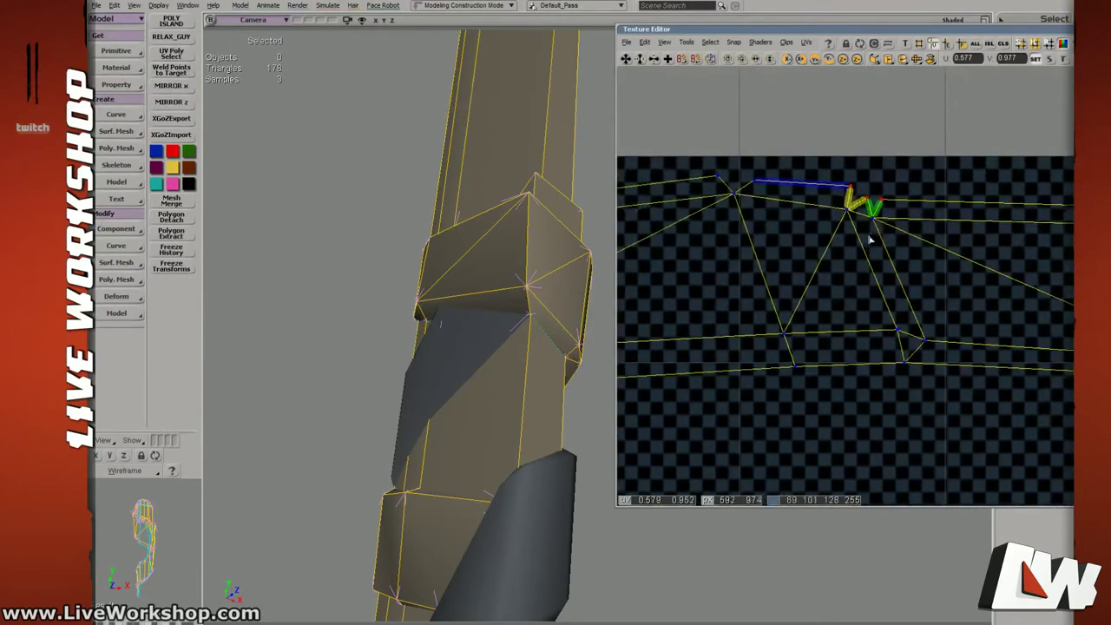
pyautogui.press('h')
pyautogui.moveTo(686, 164); pyautogui.dragTo(733, 173)
pyautogui.press('h')
pyautogui.moveTo(875, 199); pyautogui.dragTo(876, 196)
# Merge the split UV points at the upper corner of the strip's left-hand fold into one.
pyautogui.scroll(-2, 902, 234)
pyautogui.moveTo(903, 234); pyautogui.dragTo(945, 234, button='middle')
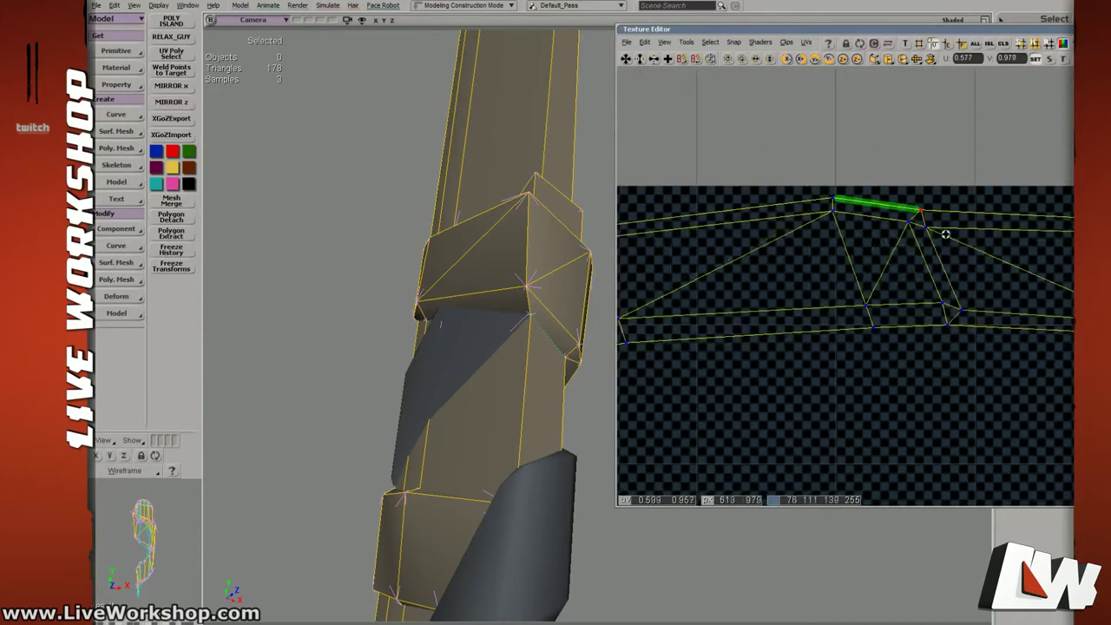
pyautogui.moveTo(738, 263); pyautogui.dragTo(966, 257, button='middle')
pyautogui.scroll(2, 772, 241)
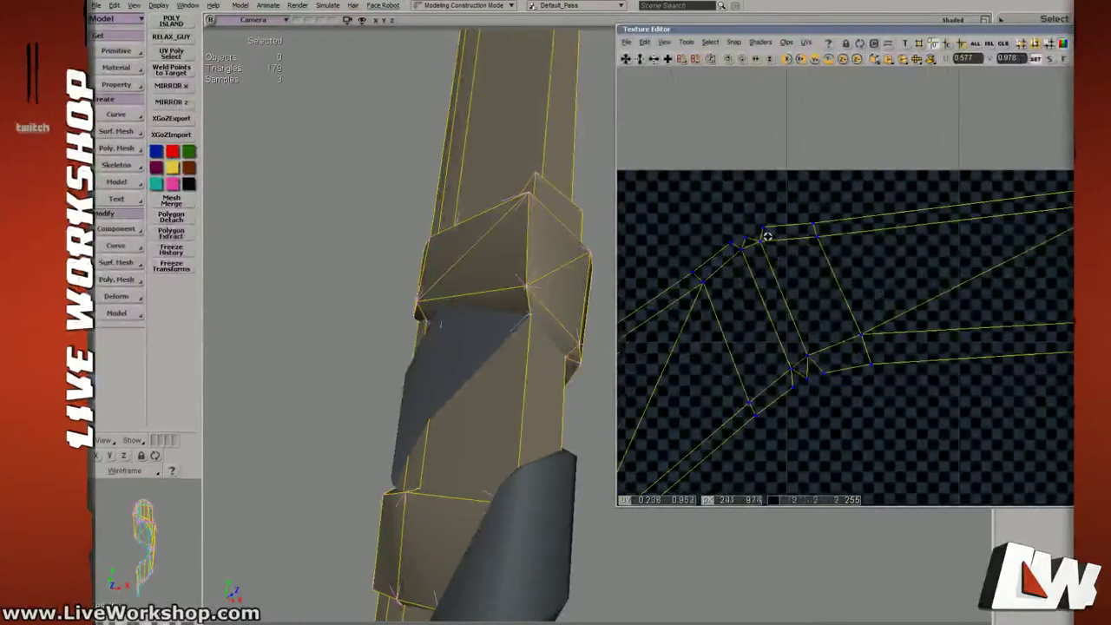
pyautogui.moveTo(748, 249); pyautogui.dragTo(743, 237)
pyautogui.press('h')
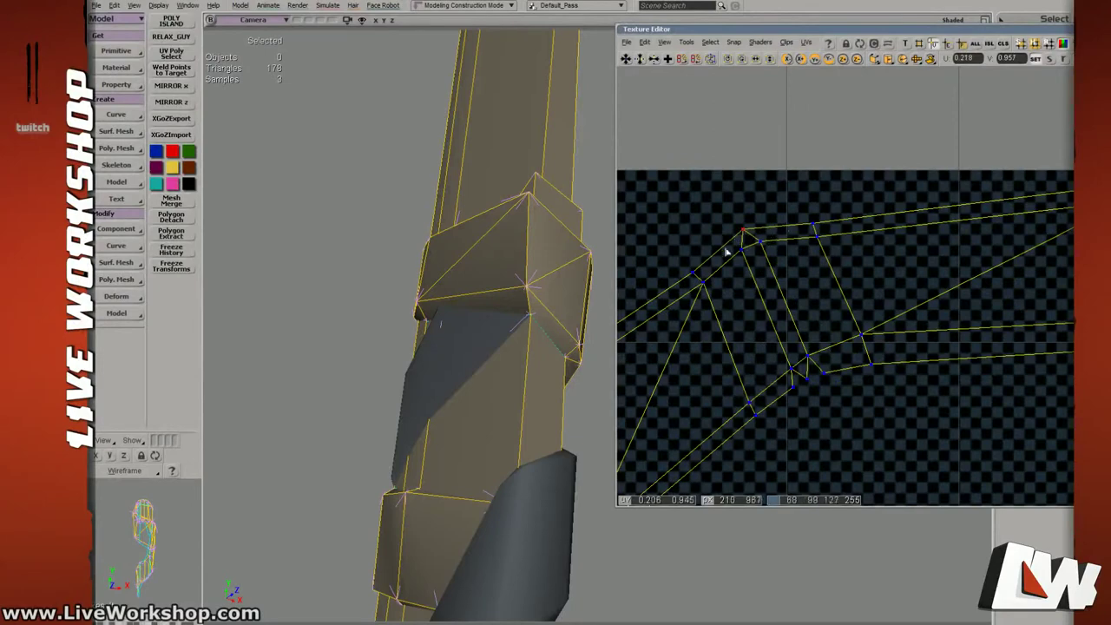
# Merge the split UV points at the left-hand fold's lower corner and nudge the neighbouring lower-edge point slightly outward.
pyautogui.moveTo(530, 231); pyautogui.dragTo(513, 350, button='middle')
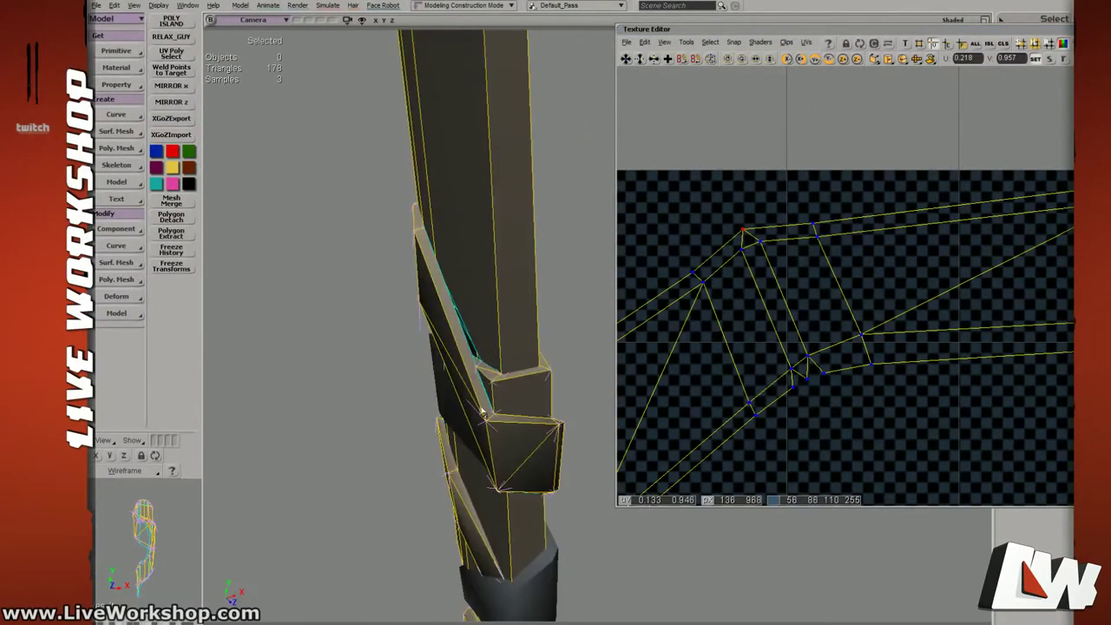
pyautogui.moveTo(810, 267); pyautogui.dragTo(824, 240, button='middle')
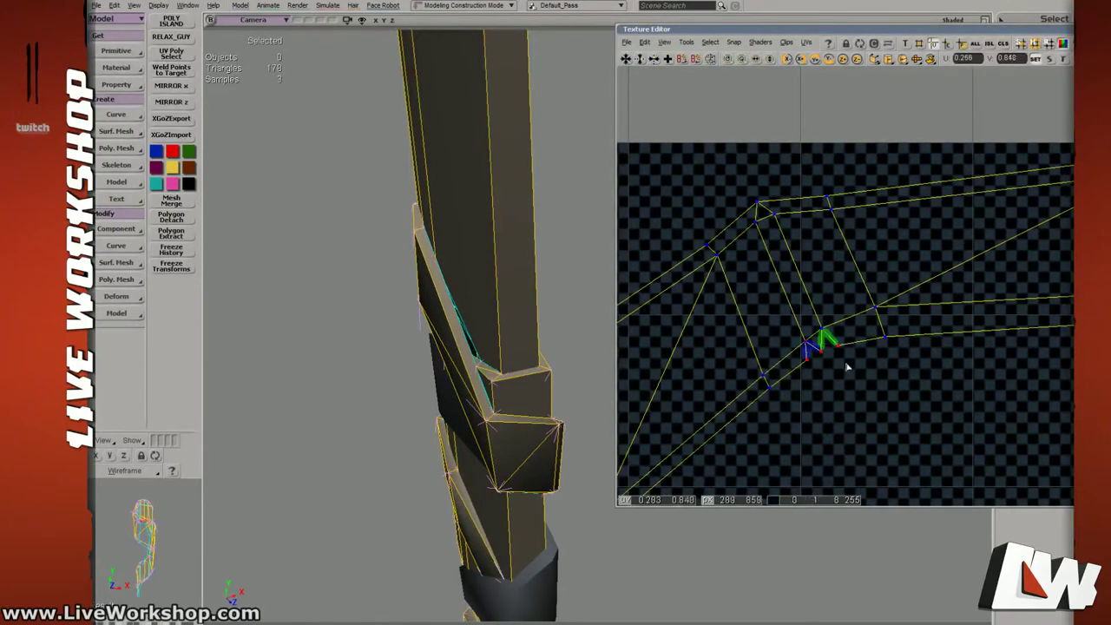
pyautogui.press('h')
pyautogui.moveTo(775, 394); pyautogui.dragTo(777, 397)
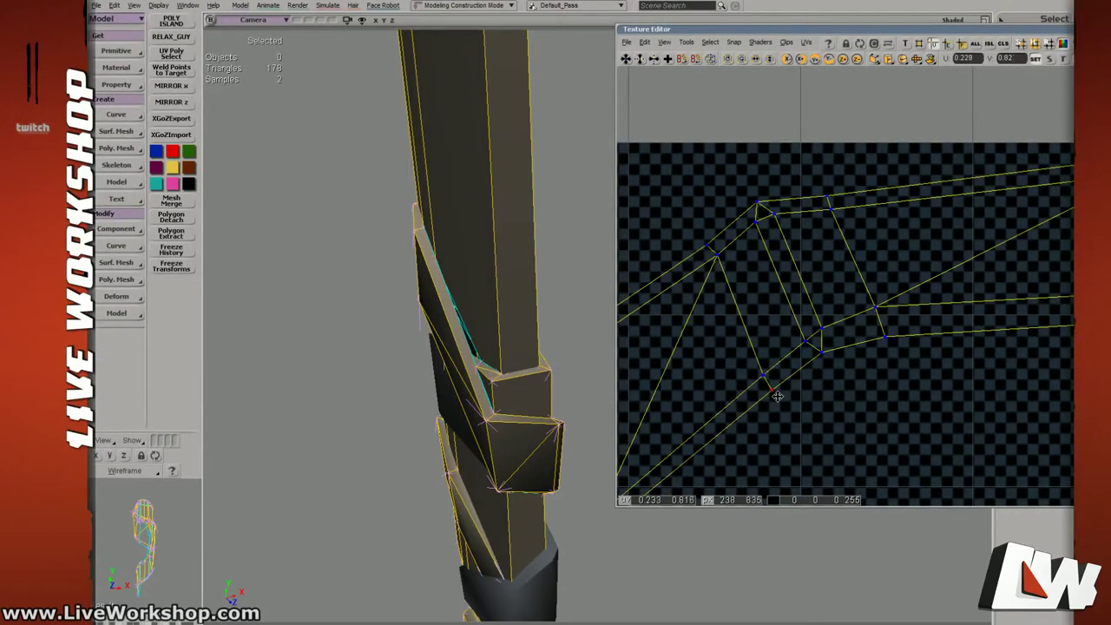
# Merge the two pairs of split UV points on the upper edge near the strip's left end.
pyautogui.scroll(-2, 881, 319)
pyautogui.moveTo(710, 347); pyautogui.dragTo(839, 288, button='middle')
pyautogui.scroll(1, 762, 286)
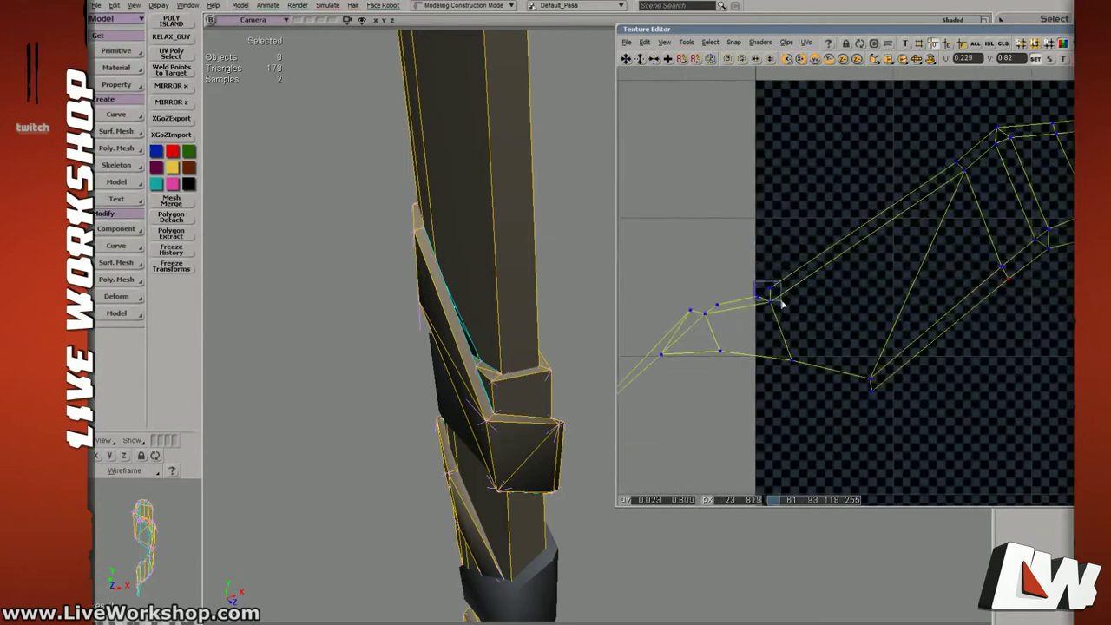
pyautogui.click(780, 302)
pyautogui.press('h')
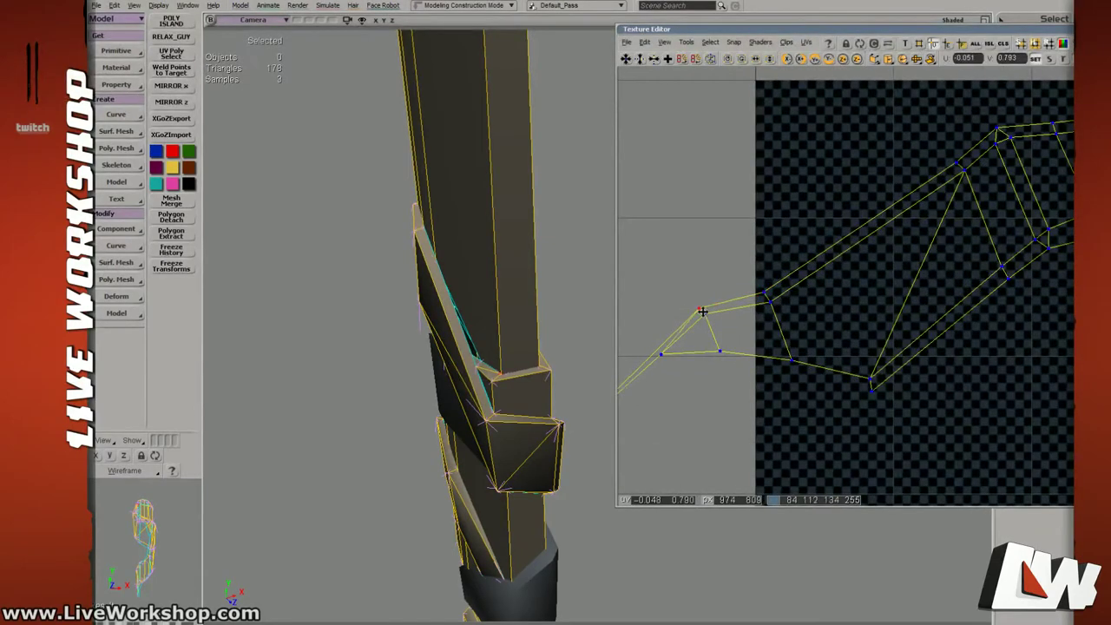
pyautogui.moveTo(702, 311); pyautogui.dragTo(701, 308)
pyautogui.click(775, 301)
# Merge the split UV points along the upper edge at the strip's right-hand fold.
pyautogui.moveTo(1042, 282); pyautogui.dragTo(773, 322, button='middle')
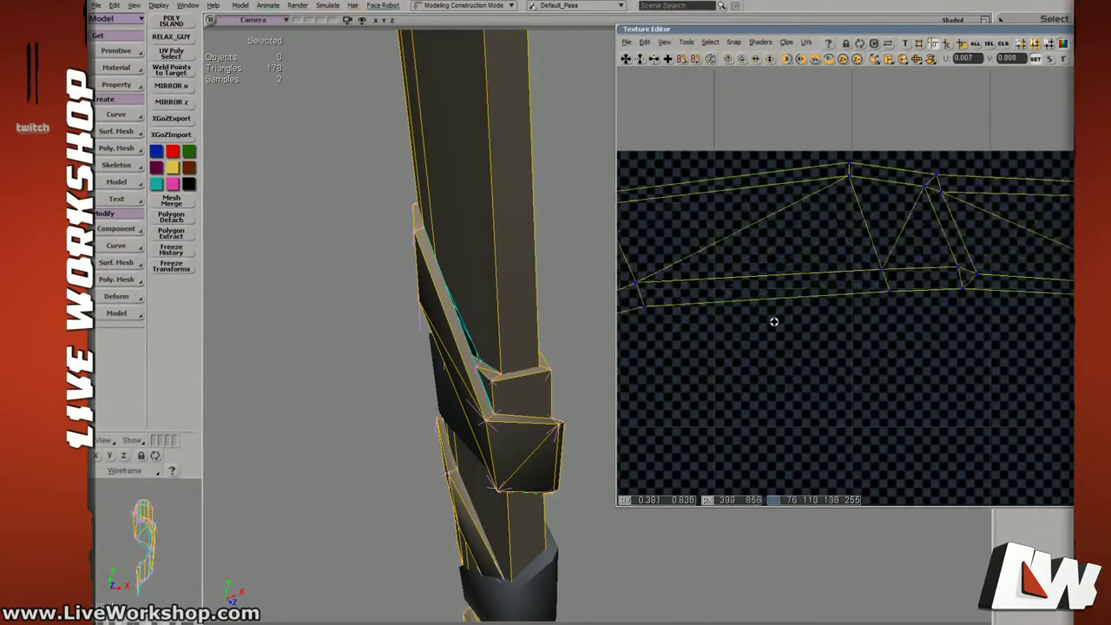
pyautogui.scroll(2, 773, 322)
pyautogui.moveTo(907, 349); pyautogui.dragTo(810, 334, button='middle')
pyautogui.scroll(-3, 914, 298)
pyautogui.moveTo(915, 298); pyautogui.dragTo(707, 312, button='middle')
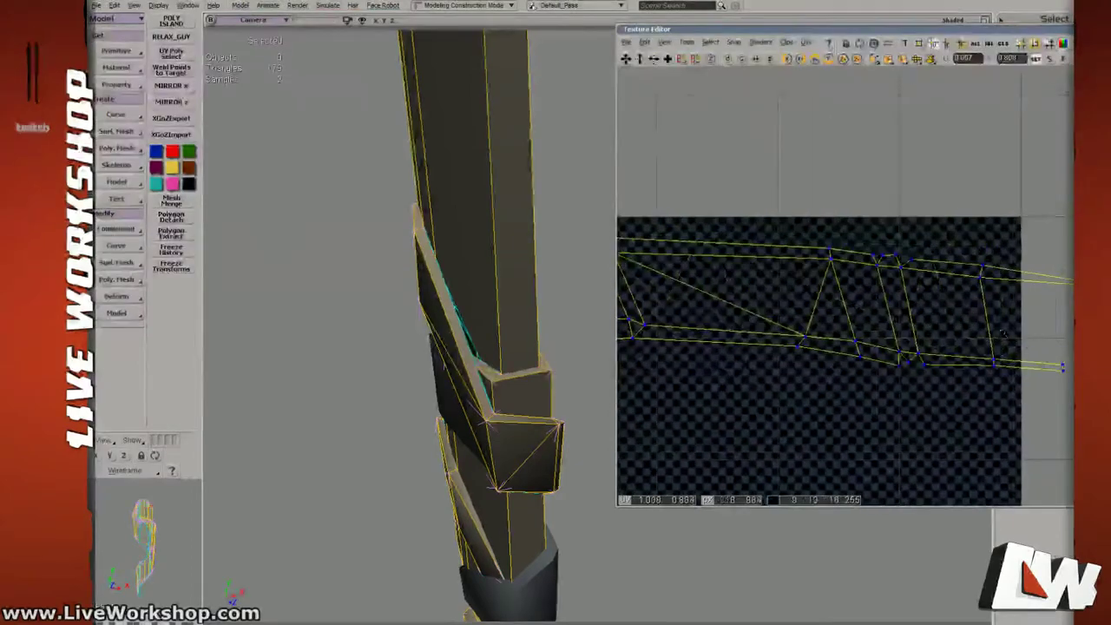
pyautogui.scroll(3, 905, 264)
pyautogui.moveTo(806, 196); pyautogui.dragTo(943, 214)
pyautogui.press('h')
pyautogui.press('h')
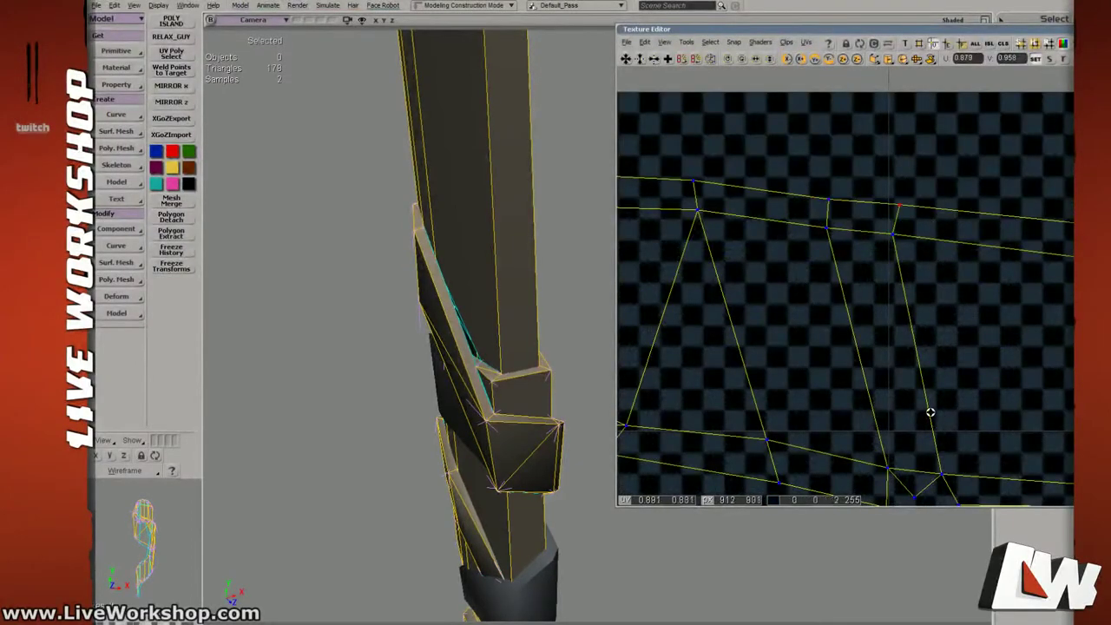
# Try merging only the two rightmost split points at the right-hand fold's lower corner, and undo the merge.
pyautogui.moveTo(931, 412); pyautogui.dragTo(900, 307, button='middle')
pyautogui.moveTo(865, 382); pyautogui.dragTo(957, 428)
pyautogui.press('h')
pyautogui.hotkey('ctrl', 'z')
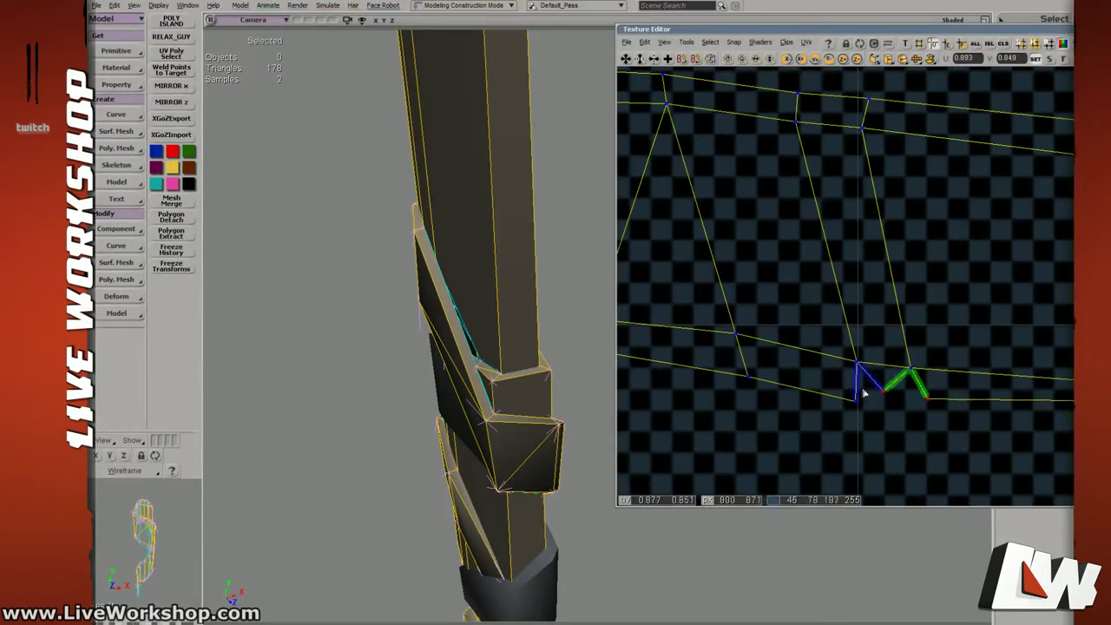
# Merge the three split UV points at the right-hand fold's lower corner.
pyautogui.press('h')
pyautogui.moveTo(827, 379); pyautogui.dragTo(900, 412)
pyautogui.moveTo(1033, 354); pyautogui.dragTo(999, 356, button='middle')
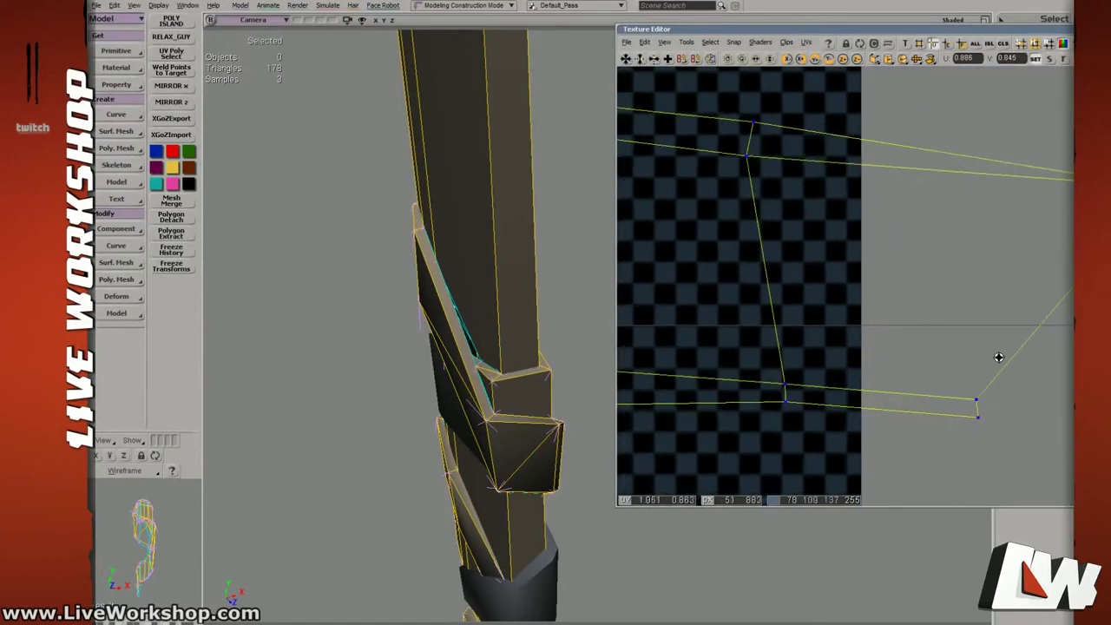
pyautogui.scroll(-1, 912, 333)
pyautogui.scroll(-3, 912, 333)
pyautogui.moveTo(707, 251); pyautogui.dragTo(900, 240, button='middle')
pyautogui.scroll(-2, 900, 239)
pyautogui.moveTo(785, 240); pyautogui.dragTo(905, 236)
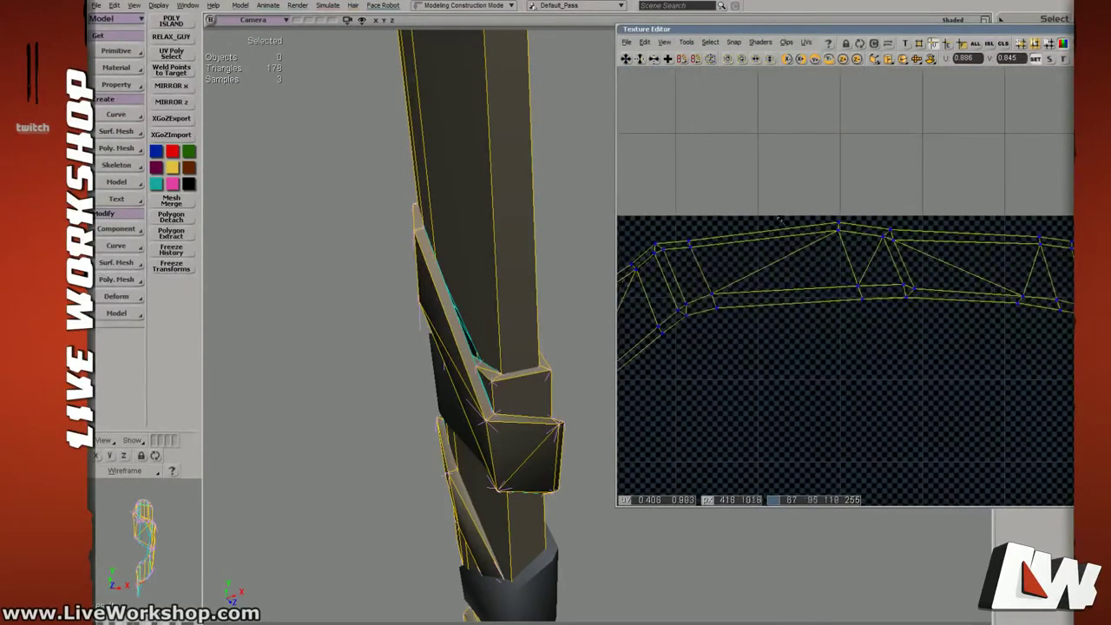
pyautogui.scroll(-2, 779, 221)
# Show the UVs of the wrap and blade together and select the entire wrap strip island.
pyautogui.press('space')
pyautogui.click(502, 380)
pyautogui.keyDown('shift'); pyautogui.click(505, 349); pyautogui.keyUp('shift')
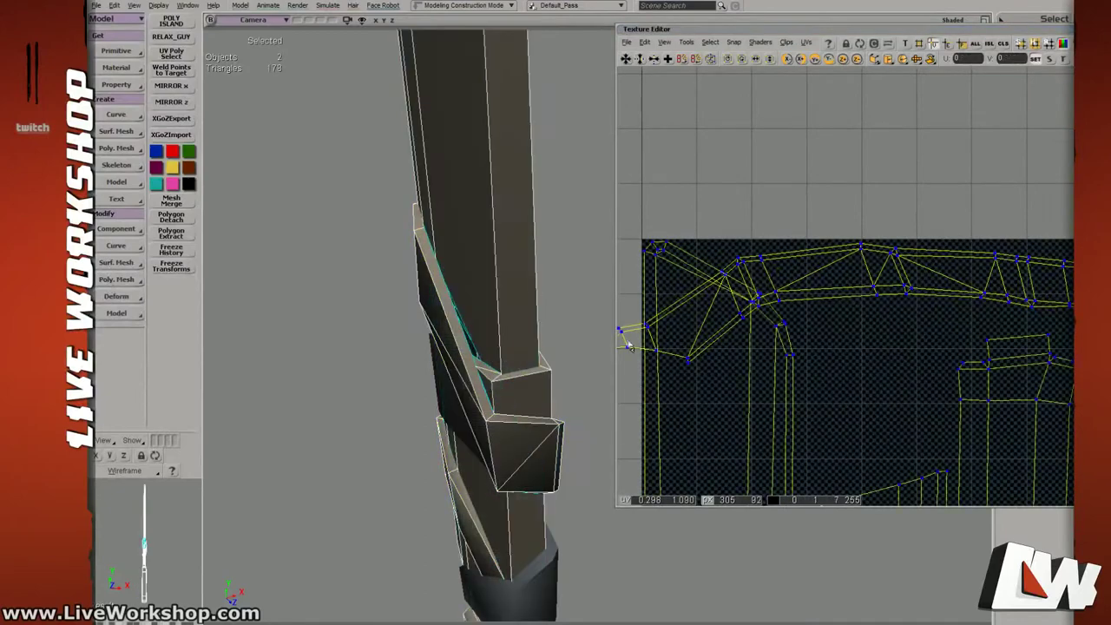
pyautogui.scroll(-3, 829, 328)
pyautogui.moveTo(805, 318); pyautogui.dragTo(782, 253)
pyautogui.moveTo(807, 191); pyautogui.dragTo(913, 264)
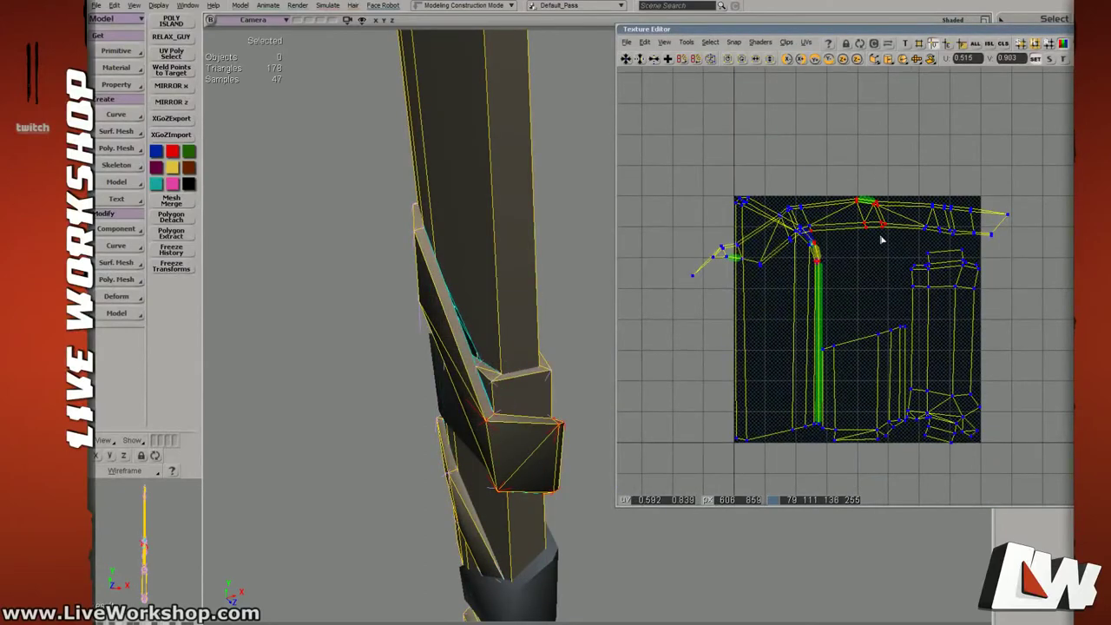
pyautogui.press('i')
pyautogui.moveTo(855, 179); pyautogui.dragTo(879, 248)
pyautogui.press('v')
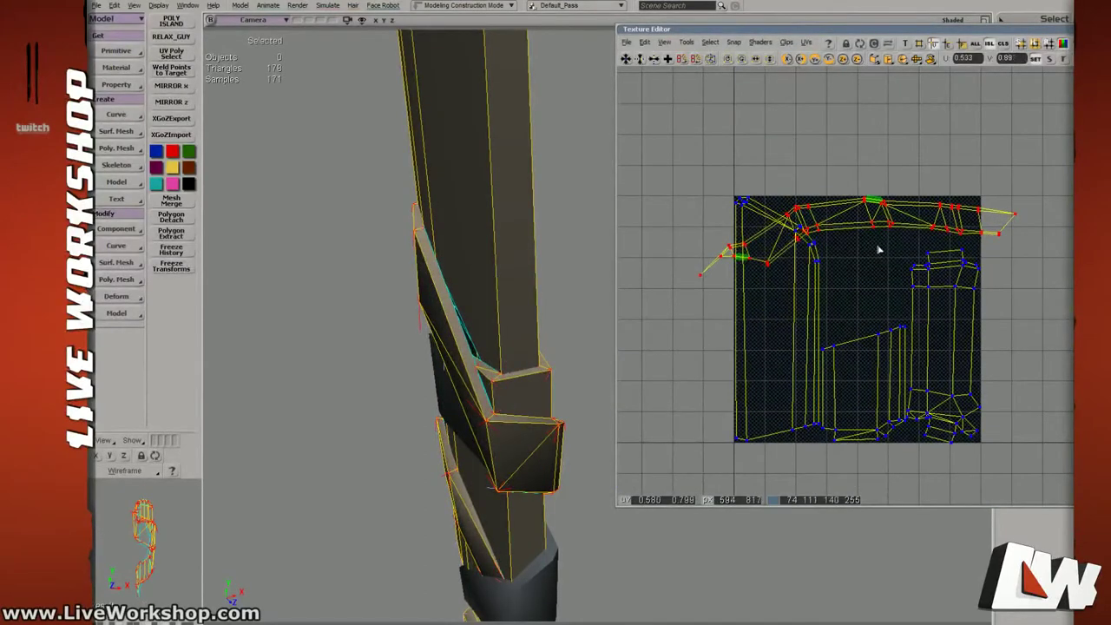
# Try lowering the wrap strip across the middle of the texture square, over the weapon islands.
pyautogui.moveTo(864, 300); pyautogui.dragTo(868, 280, button='middle')
pyautogui.moveTo(868, 280); pyautogui.dragTo(903, 278)
pyautogui.moveTo(907, 209); pyautogui.dragTo(714, 269)
pyautogui.press('c')
pyautogui.press('v')
pyautogui.moveTo(791, 234); pyautogui.dragTo(804, 310)
pyautogui.press('c')
pyautogui.moveTo(877, 300); pyautogui.dragTo(1071, 283)
pyautogui.press('v')
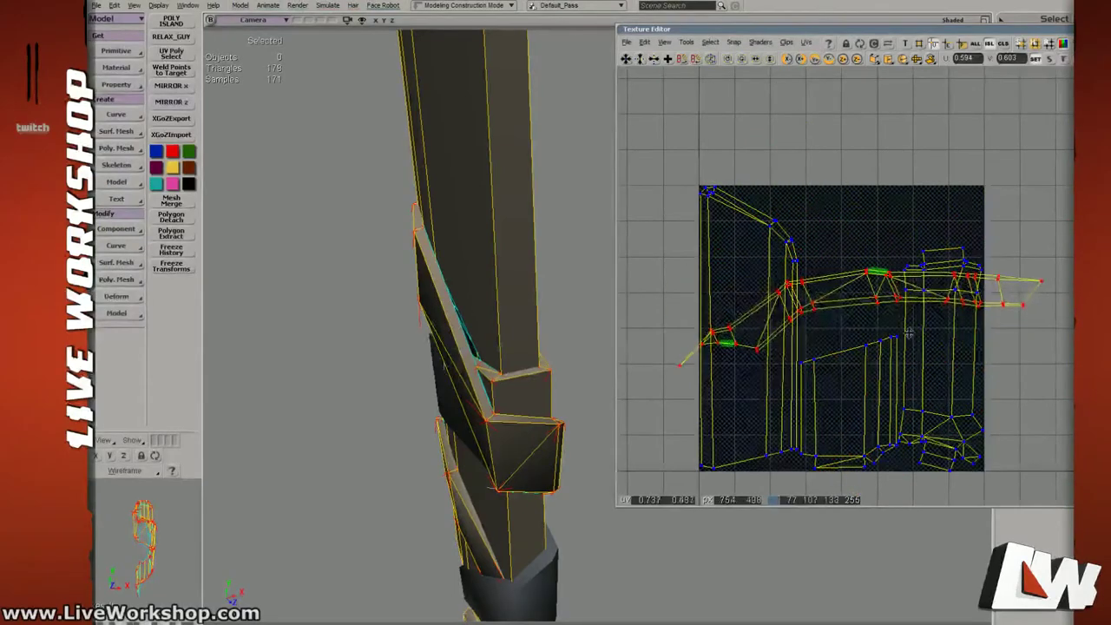
# Try turning the wrap strip around and laying it along the texture square's upper edge, with its end past the right side.
pyautogui.moveTo(908, 332); pyautogui.dragTo(1102, 264)
pyautogui.press('c')
pyautogui.press('v')
pyautogui.press('c')
pyautogui.press('v')
pyautogui.moveTo(807, 236); pyautogui.dragTo(914, 224)
pyautogui.press('c')
pyautogui.press('c')
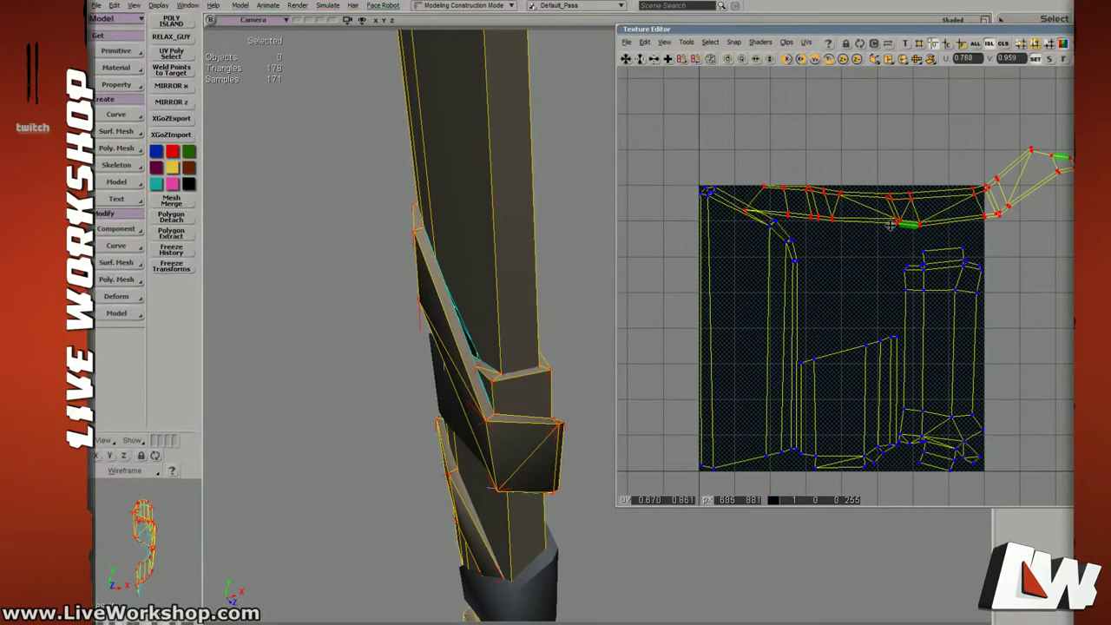
# Try standing the wrap strip upright in the gap beside the blade island.
pyautogui.press('c')
pyautogui.moveTo(890, 226); pyautogui.dragTo(1097, 211)
pyautogui.press('v')
pyautogui.moveTo(967, 278); pyautogui.dragTo(915, 260)
pyautogui.moveTo(915, 260); pyautogui.dragTo(848, 273)
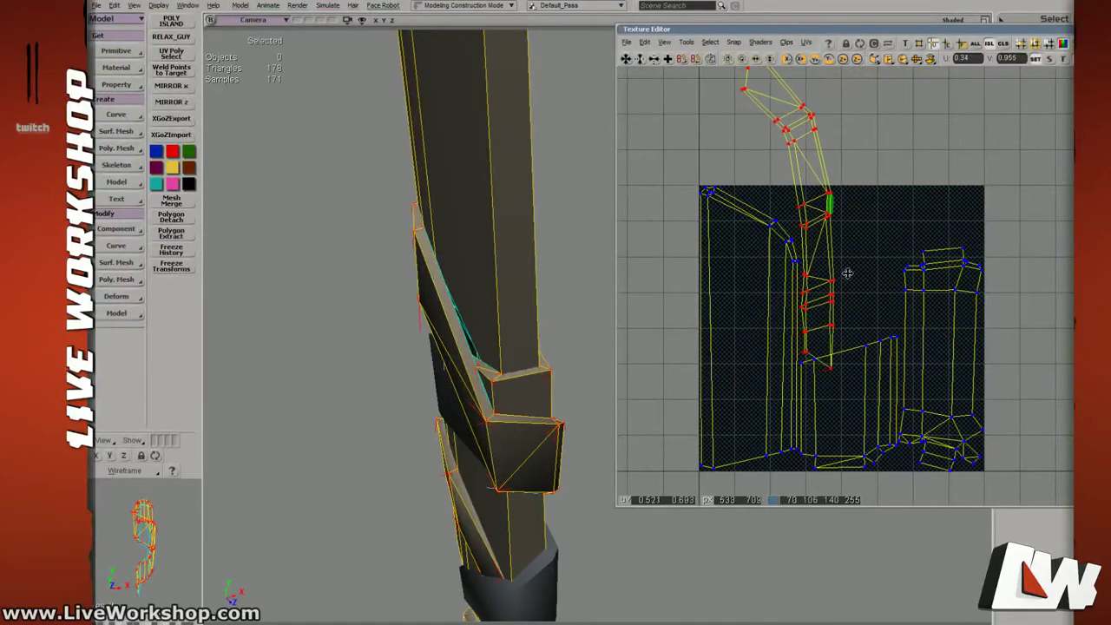
# Try laying the wrap strip along the upper edge with its right end inside the square's upper-right corner.
pyautogui.moveTo(785, 294); pyautogui.dragTo(1015, 243)
pyautogui.press('v')
pyautogui.moveTo(856, 198); pyautogui.dragTo(869, 226)
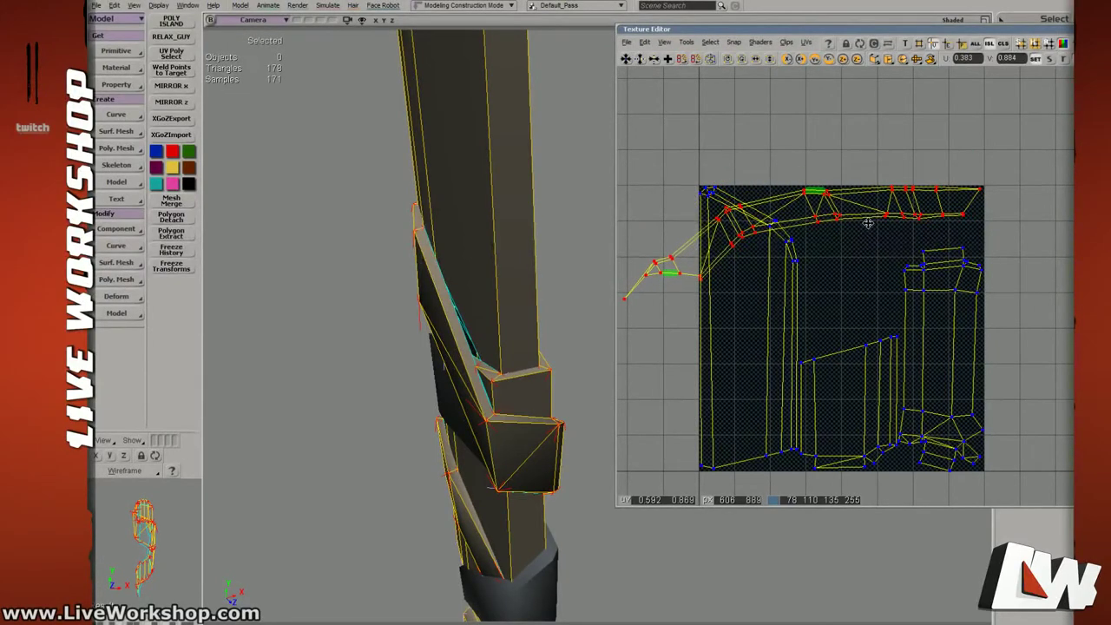
# Rotate the wrap strip to run diagonally down to the right alongside the slanted tip of the blade island.
pyautogui.press('c')
pyautogui.moveTo(840, 246); pyautogui.dragTo(1096, 234)
pyautogui.press('v')
pyautogui.moveTo(757, 214); pyautogui.dragTo(847, 244)
pyautogui.press('c')
pyautogui.press('v')
pyautogui.moveTo(800, 225); pyautogui.dragTo(827, 244)
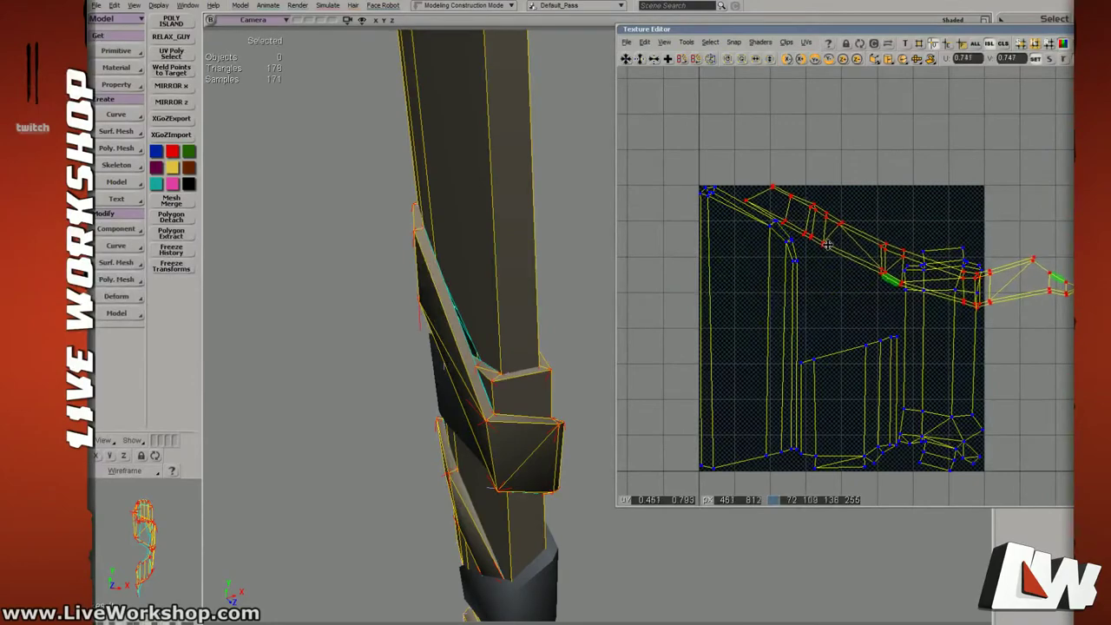
# Fine-tune the diagonal wrap strip's position against the slanted edge of the blade island.
pyautogui.press('s')
pyautogui.moveTo(818, 243); pyautogui.dragTo(835, 230, button='middle')
pyautogui.moveTo(835, 231); pyautogui.dragTo(824, 307)
pyautogui.press('c')
pyautogui.press('s')
pyautogui.moveTo(808, 295); pyautogui.dragTo(756, 283, button='middle')
pyautogui.moveTo(756, 283); pyautogui.dragTo(797, 288)
pyautogui.press('v')
pyautogui.press('v')
pyautogui.press('s')
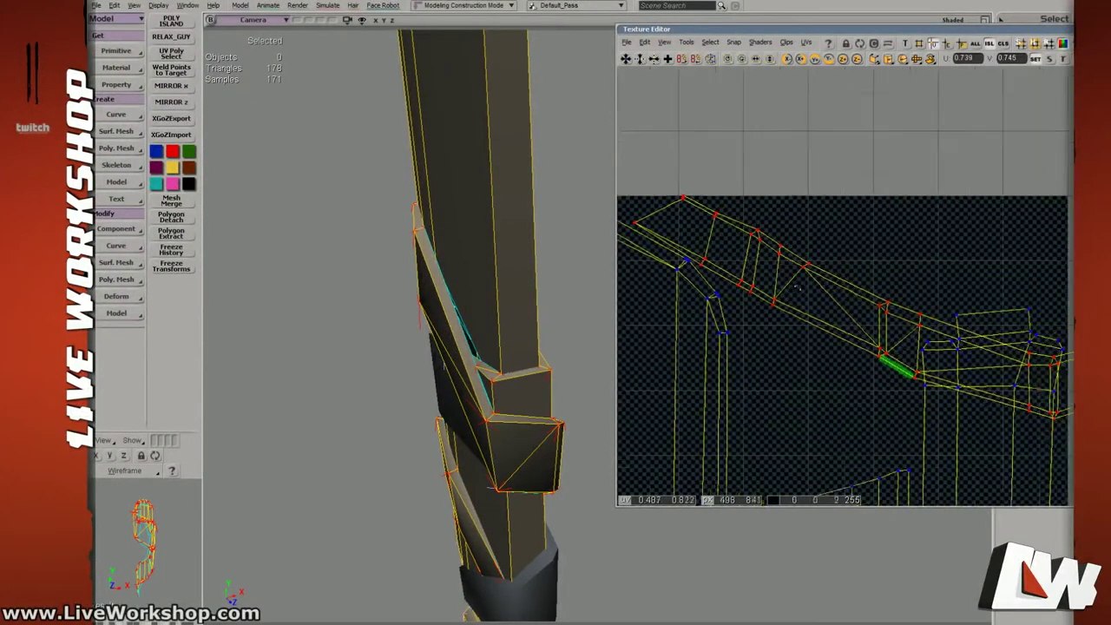
pyautogui.moveTo(798, 287); pyautogui.dragTo(775, 310, button='middle')
pyautogui.moveTo(775, 309); pyautogui.dragTo(740, 306)
pyautogui.moveTo(740, 305); pyautogui.dragTo(742, 337, button='middle')
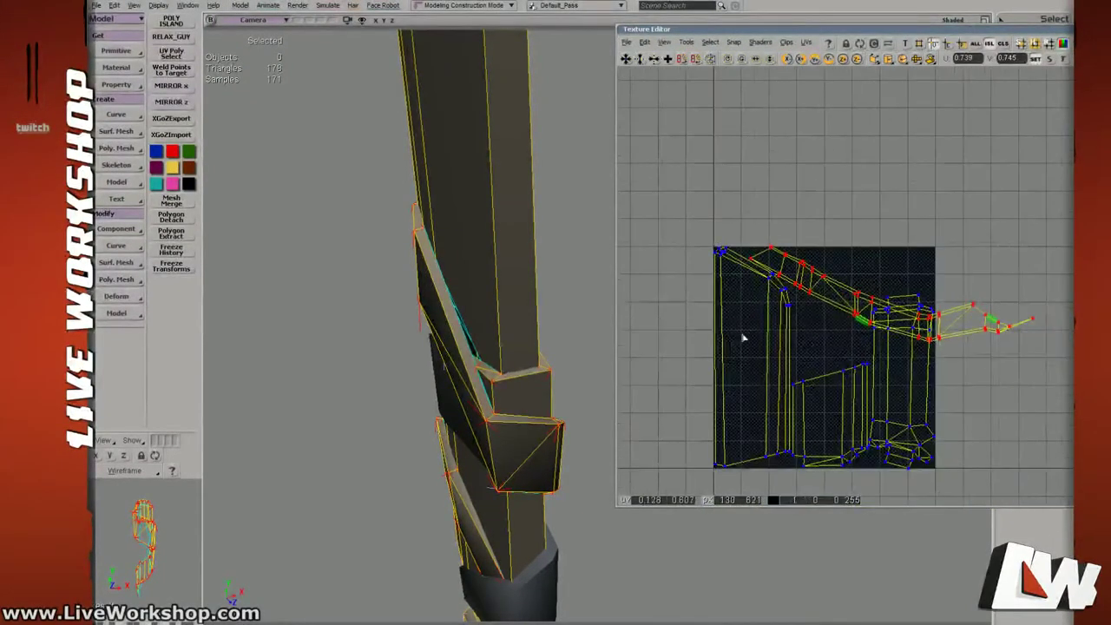
# Examine the wrap and blade on the weapon model against their UV islands, undoing the stray UV transform.
pyautogui.moveTo(536, 377); pyautogui.dragTo(439, 364, button='middle')
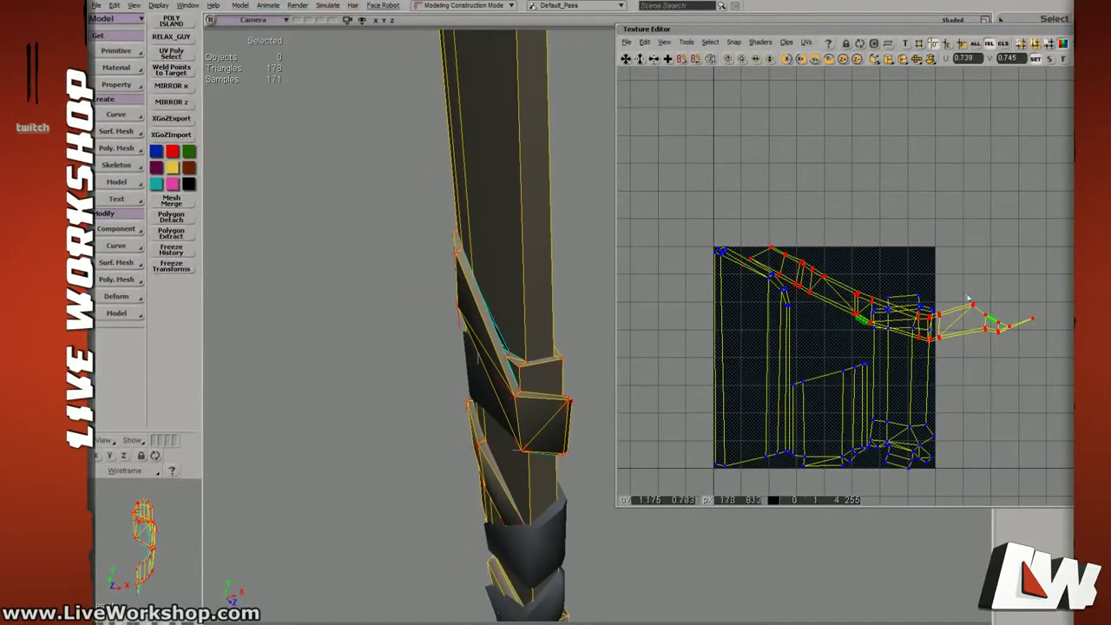
pyautogui.moveTo(537, 260); pyautogui.dragTo(453, 251, button='middle')
pyautogui.moveTo(453, 250); pyautogui.dragTo(694, 315, button='right')
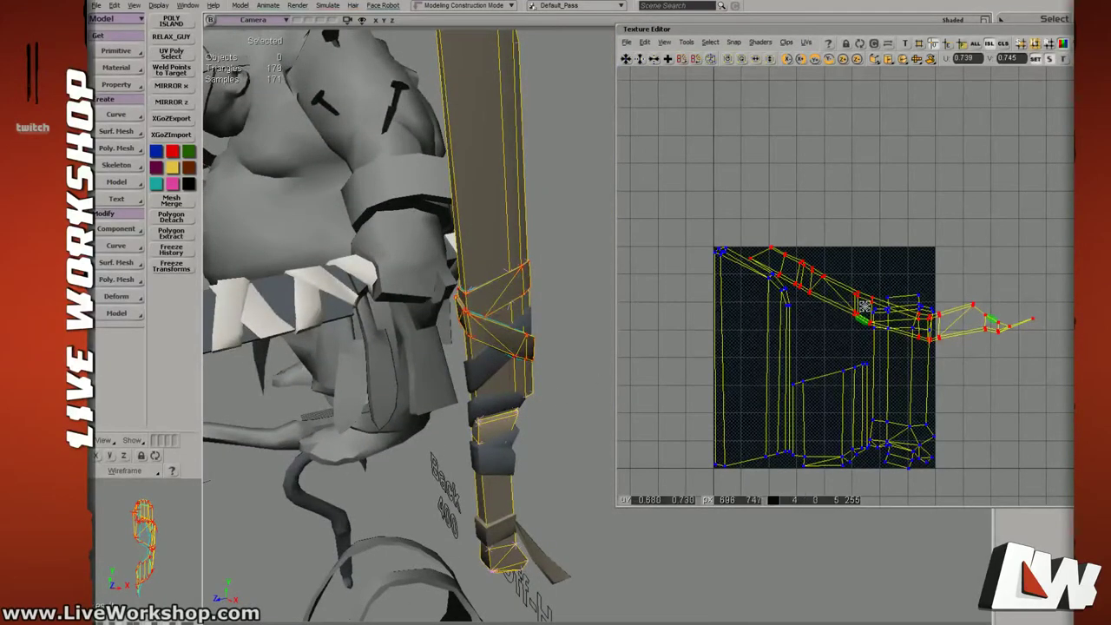
pyautogui.moveTo(864, 306); pyautogui.dragTo(858, 309)
pyautogui.hotkey('ctrl', 'z')
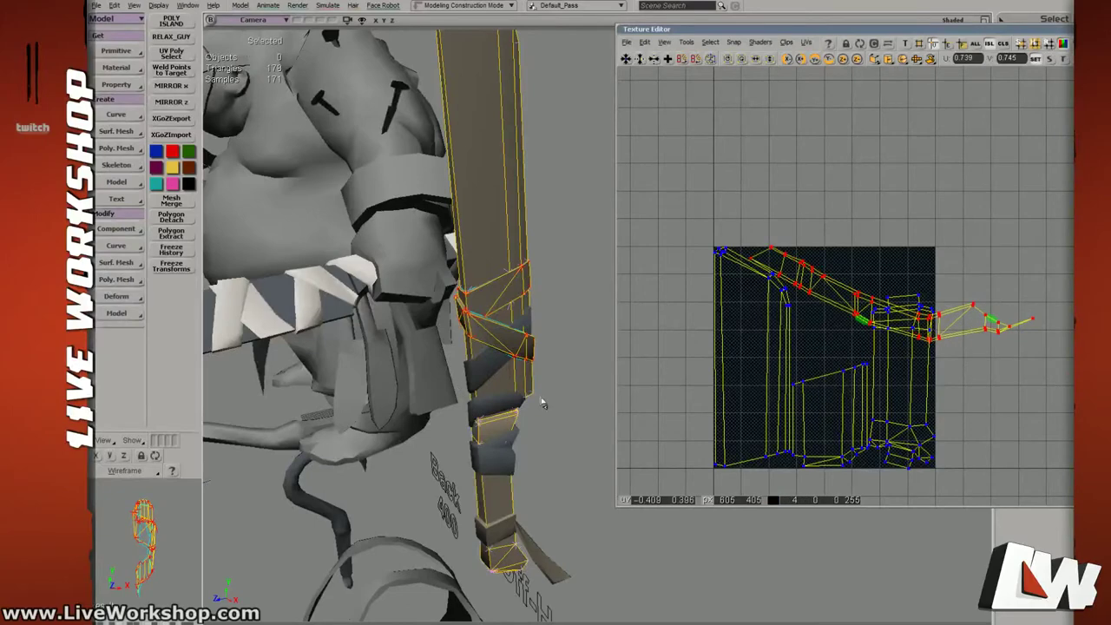
pyautogui.press('space')
pyautogui.click(500, 218)
pyautogui.moveTo(515, 272); pyautogui.dragTo(568, 231)
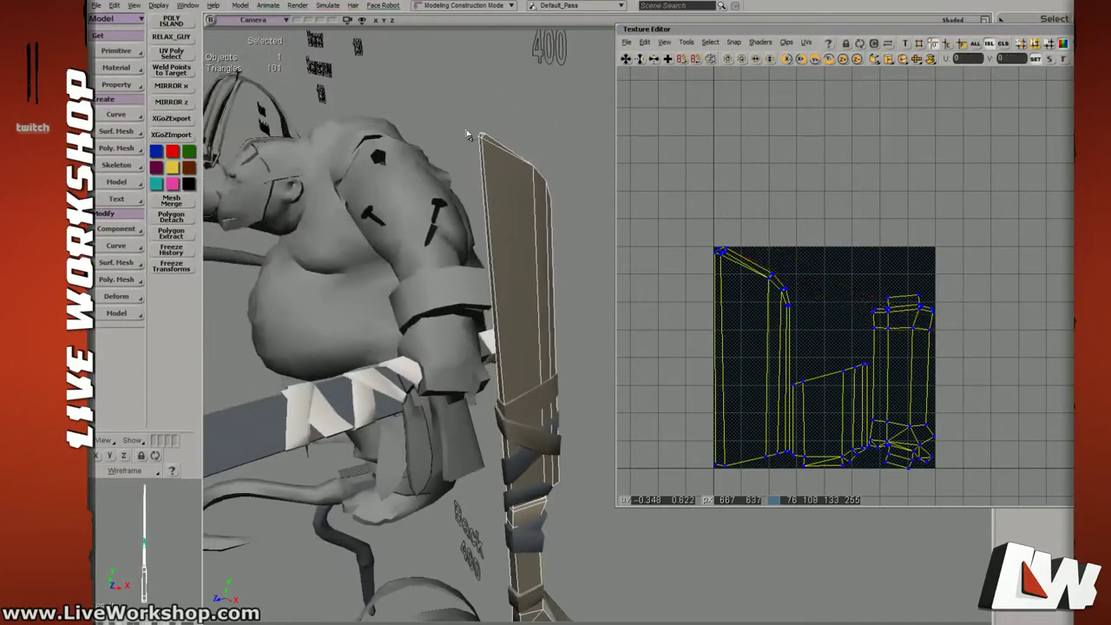
pyautogui.press('h')
pyautogui.press('h')
# Check the UVs of the middle handle wraps and the end wrap with the hanging tail, and save the scene.
pyautogui.moveTo(549, 333); pyautogui.dragTo(584, 282)
pyautogui.moveTo(584, 282); pyautogui.dragTo(547, 305, button='right')
pyautogui.click(507, 333)
pyautogui.click(503, 352)
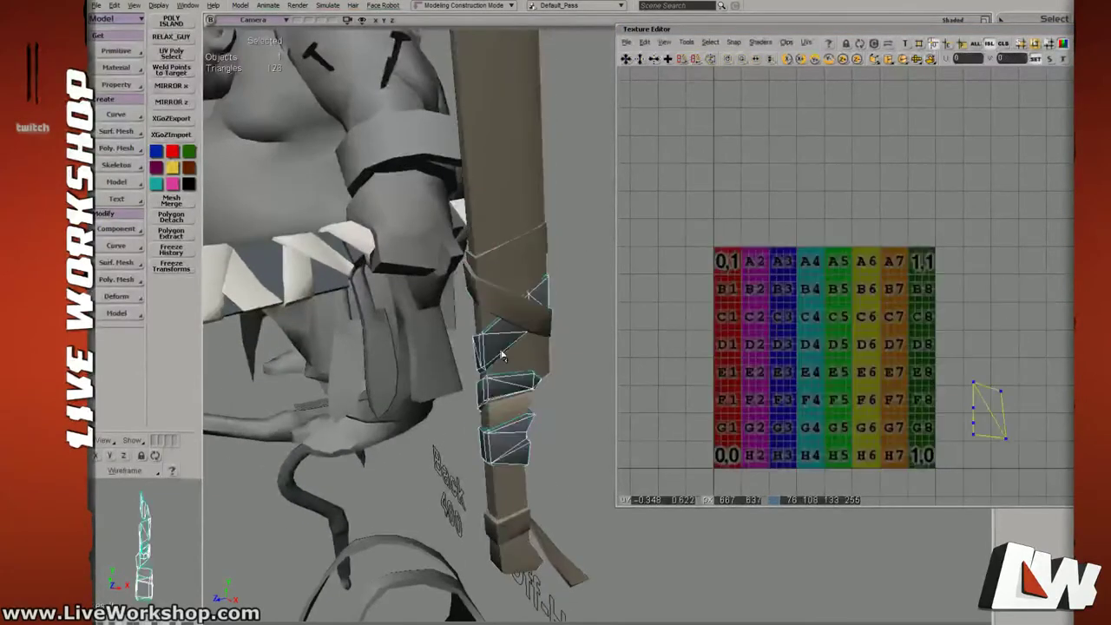
pyautogui.moveTo(503, 353); pyautogui.dragTo(514, 344, button='right')
pyautogui.keyDown('shift'); pyautogui.click(522, 544); pyautogui.keyUp('shift')
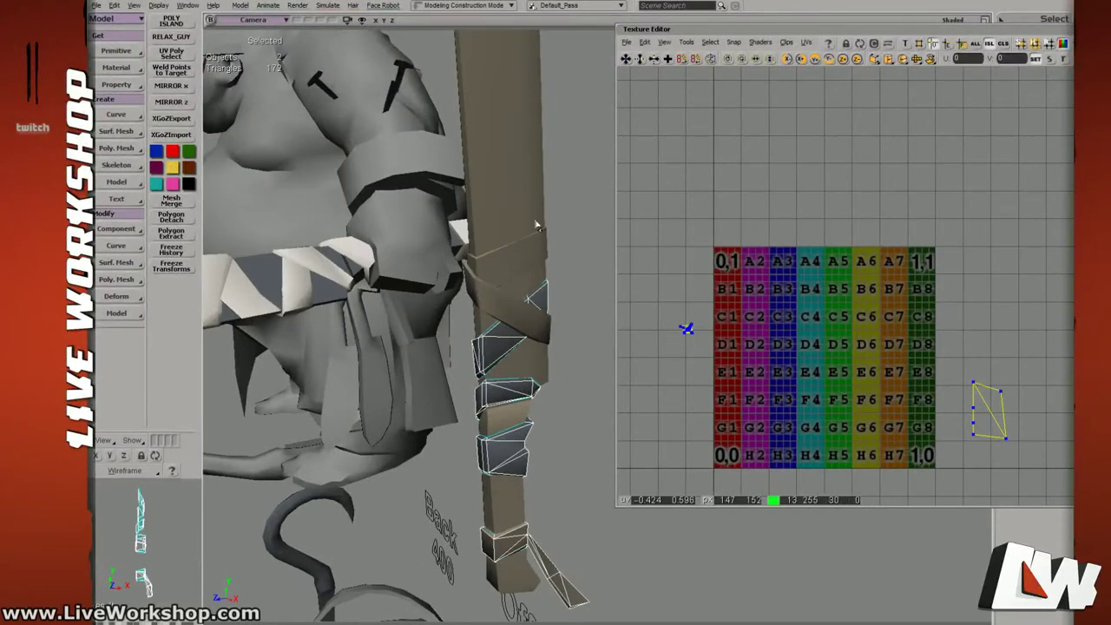
pyautogui.hotkey('ctrl', 's')
# Select the middle handle wraps, switch the camera view to textured display, and close the Texture Editor.
pyautogui.click(506, 354)
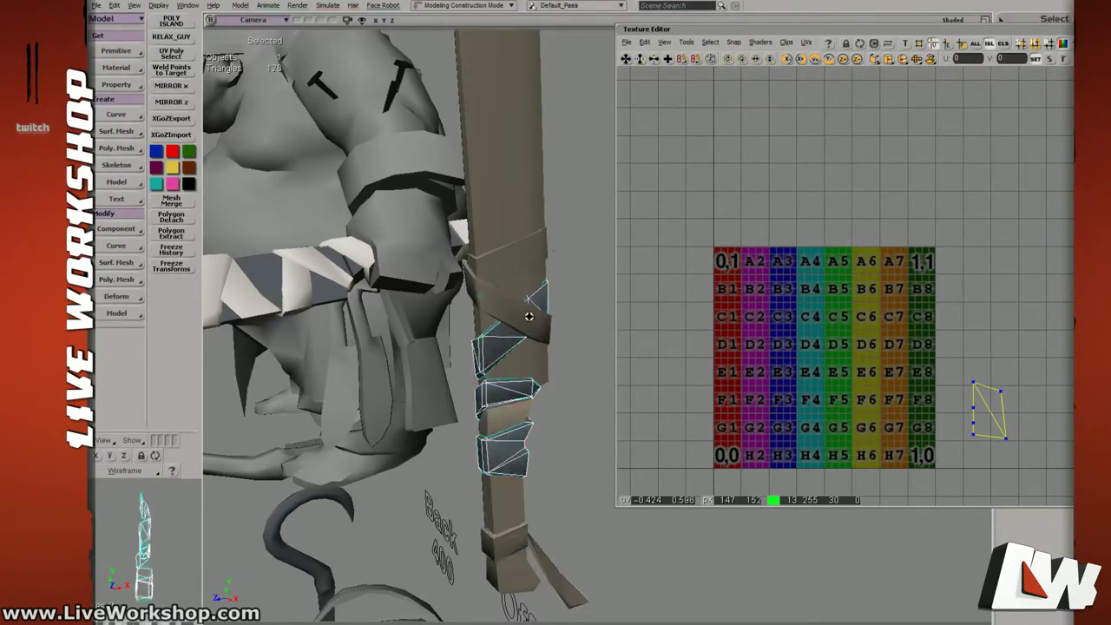
pyautogui.moveTo(528, 316)
pyautogui.mouseDown(button='middle')
pyautogui.moveTo(513, 300)
pyautogui.moveTo(508, 327)
pyautogui.moveTo(509, 317)
pyautogui.moveTo(527, 324)
pyautogui.mouseUp(button='middle')
pyautogui.press('6')
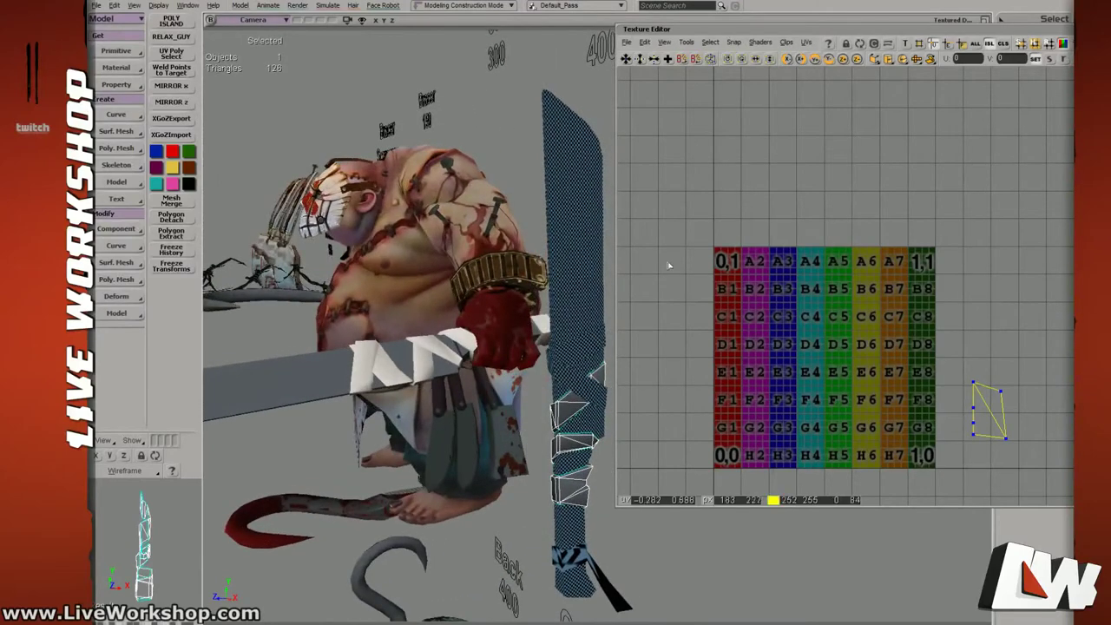
pyautogui.moveTo(979, 32); pyautogui.dragTo(990, 23)
pyautogui.moveTo(881, 312); pyautogui.dragTo(767, 361, button='middle')
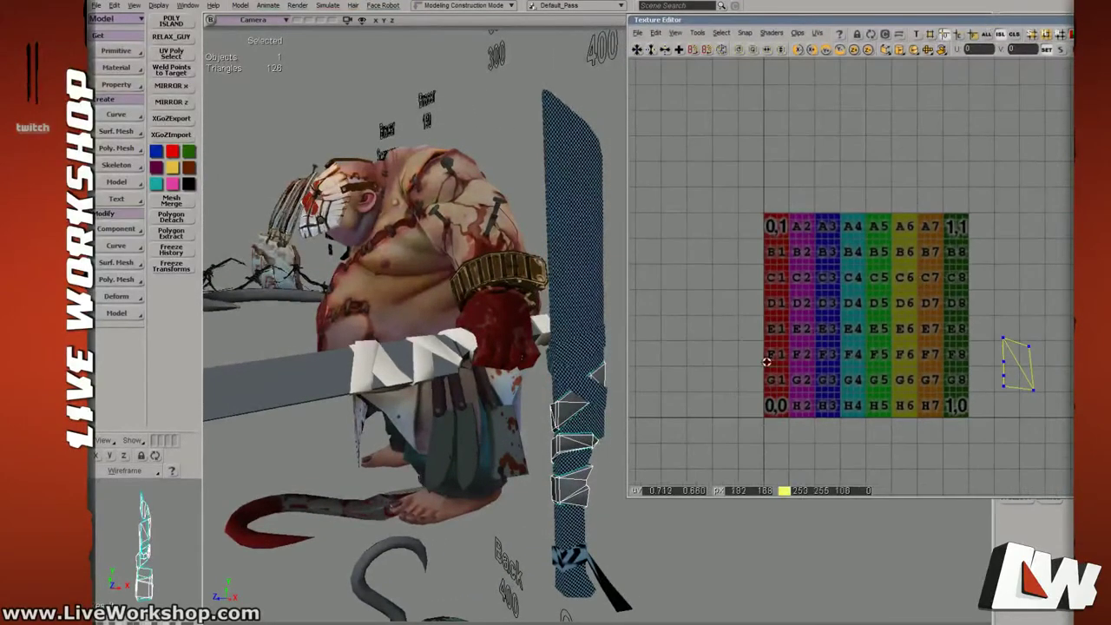
pyautogui.doubleClick(886, 23)
pyautogui.moveTo(675, 301); pyautogui.dragTo(837, 140, button='middle')
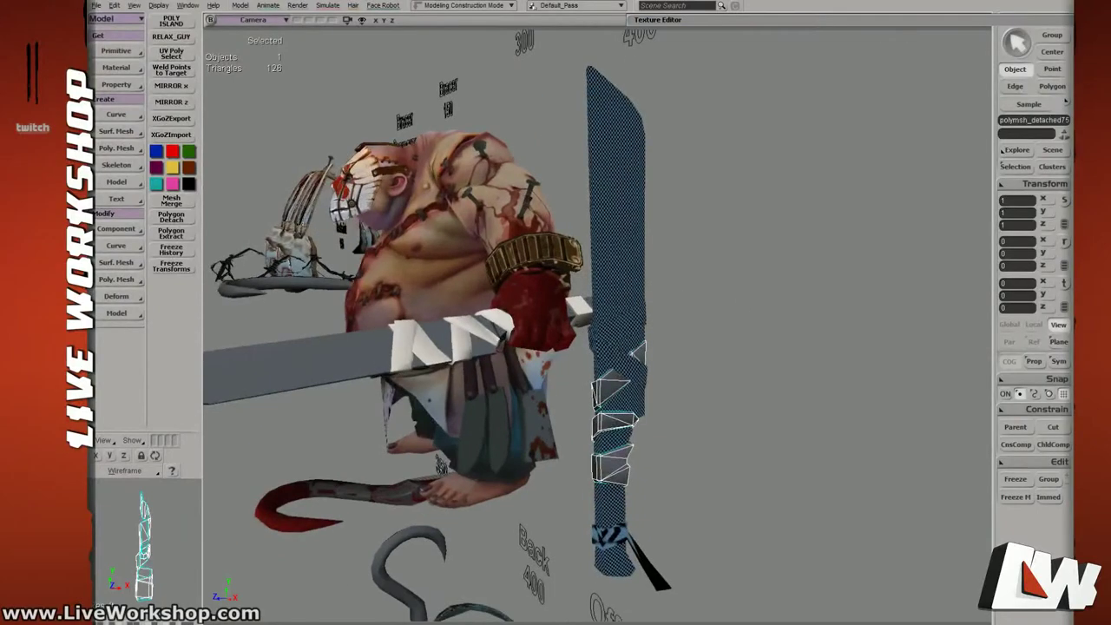
pyautogui.click(1068, 20)
# Delete the existing texture coordinate cluster from the end wrap with the hanging tail.
pyautogui.moveTo(804, 248); pyautogui.dragTo(647, 393, button='middle')
pyautogui.click(634, 408)
pyautogui.click(645, 429)
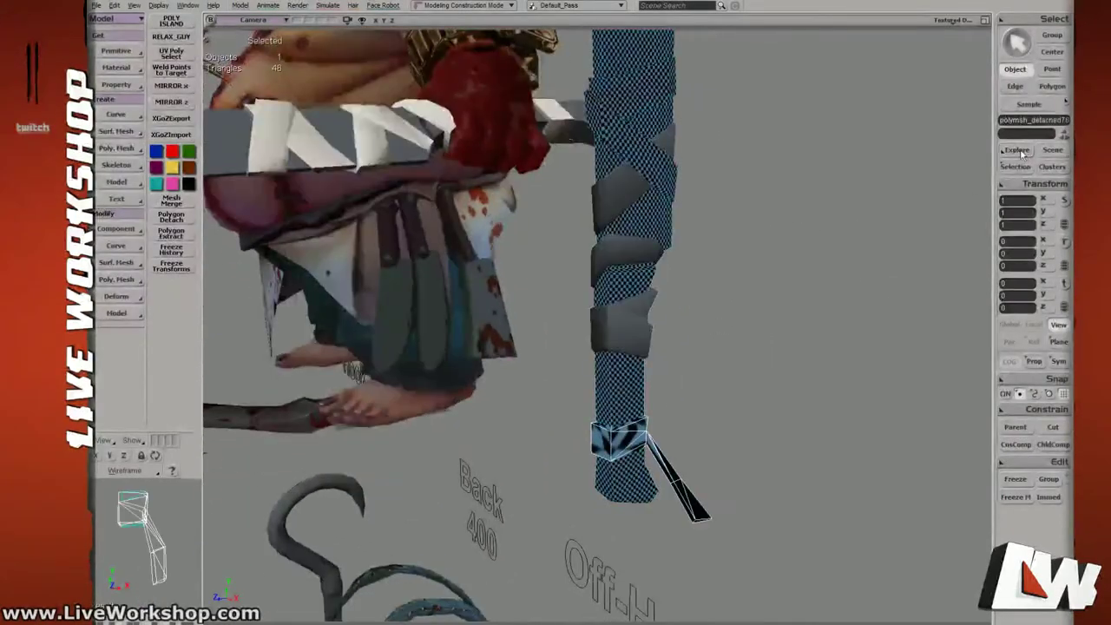
pyautogui.click(1016, 166)
pyautogui.click(851, 169)
pyautogui.click(882, 168)
pyautogui.click(907, 179)
pyautogui.press('Delete')
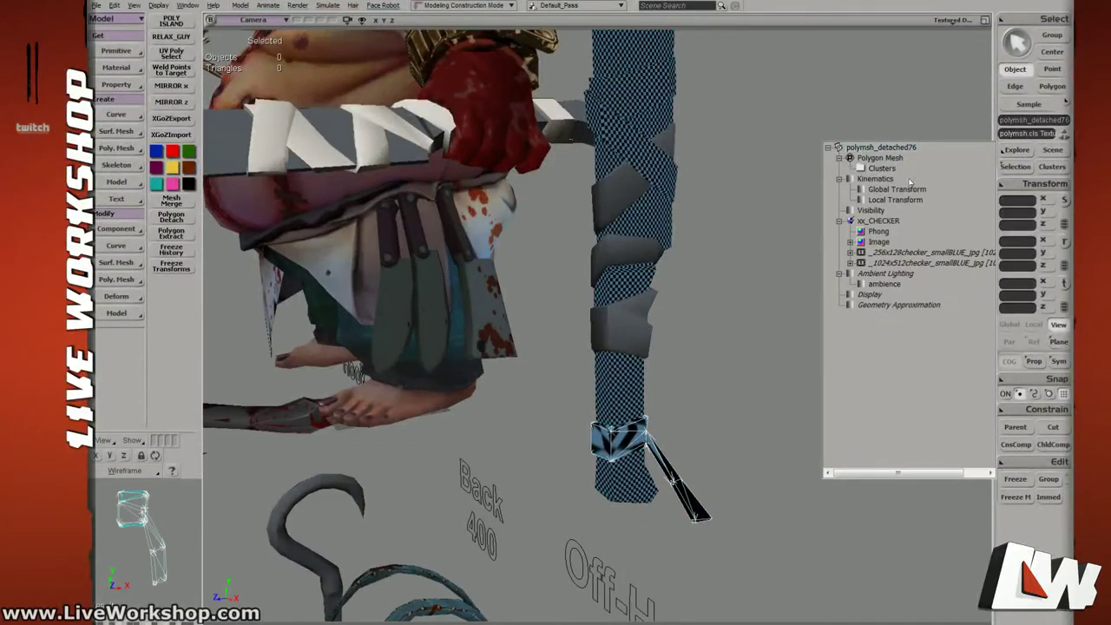
# Select the end wrap's short corner edges around the upper rim of the band as UV seams.
pyautogui.click(621, 436)
pyautogui.click(621, 436)
pyautogui.moveTo(714, 401); pyautogui.dragTo(651, 338, button='middle')
pyautogui.press('t')
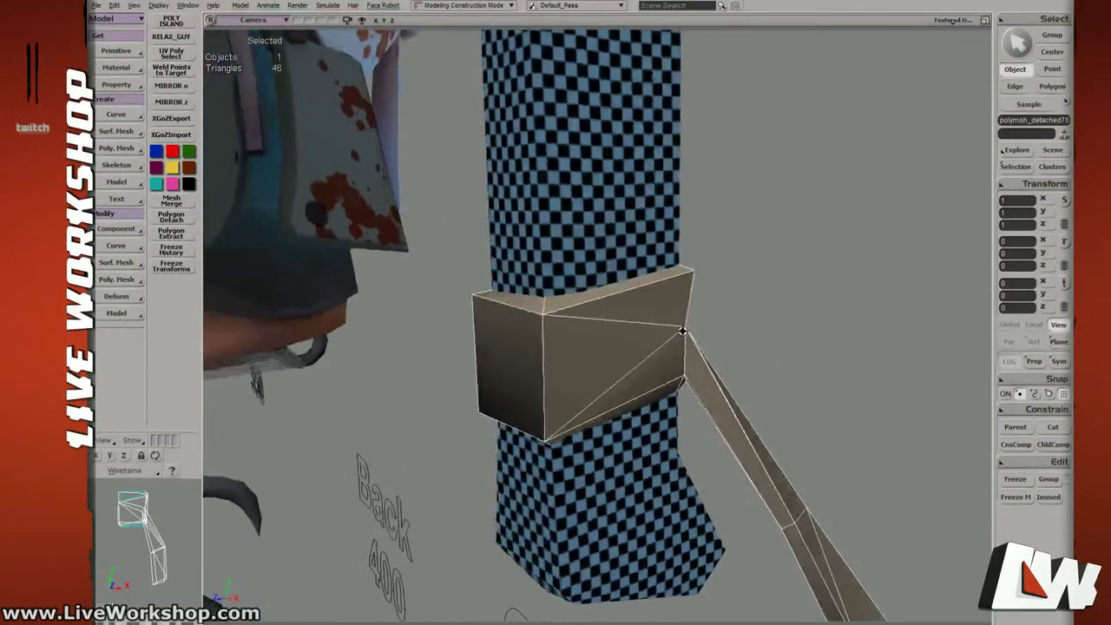
pyautogui.press('e')
pyautogui.click(558, 347)
pyautogui.moveTo(558, 347); pyautogui.dragTo(686, 360, button='middle')
pyautogui.keyDown('shift'); pyautogui.click(704, 358); pyautogui.keyUp('shift')
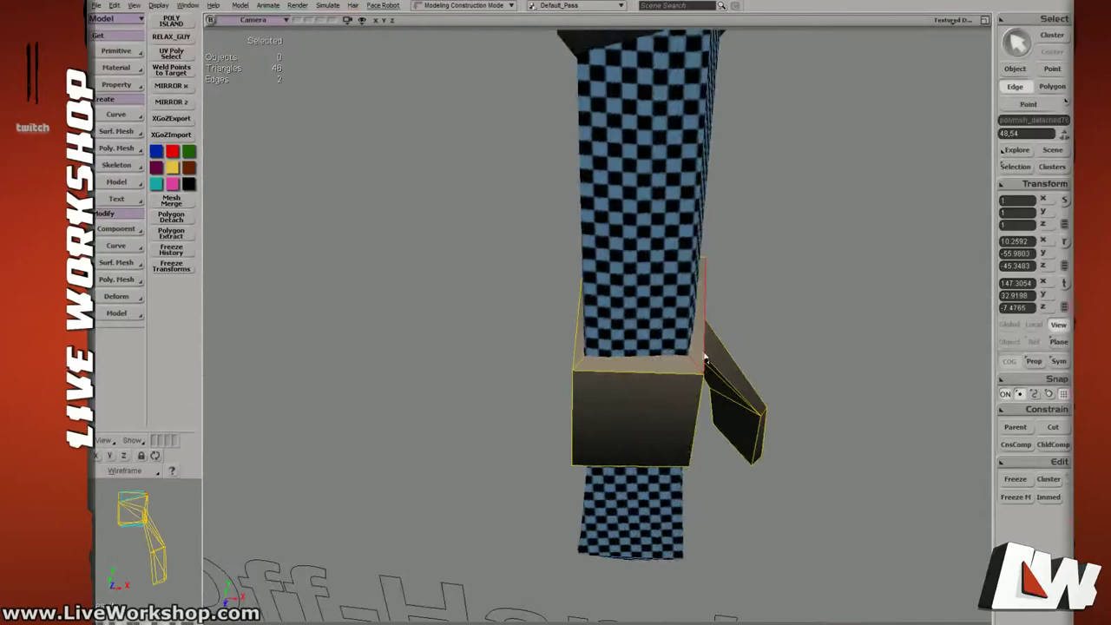
pyautogui.keyDown('shift'); pyautogui.click(583, 366); pyautogui.keyUp('shift')
pyautogui.moveTo(584, 366); pyautogui.dragTo(720, 318, button='middle')
pyautogui.keyDown('shift'); pyautogui.click(606, 375); pyautogui.keyUp('shift')
# Isolate the end wrap and add the lower rim's corner edges and the band edges beside the tail to the seam selection.
pyautogui.press('4')
pyautogui.press('6')
pyautogui.hotkey('shift', 'i')
pyautogui.keyDown('shift'); pyautogui.click(593, 304); pyautogui.keyUp('shift')
pyautogui.keyDown('shift'); pyautogui.click(659, 308); pyautogui.keyUp('shift')
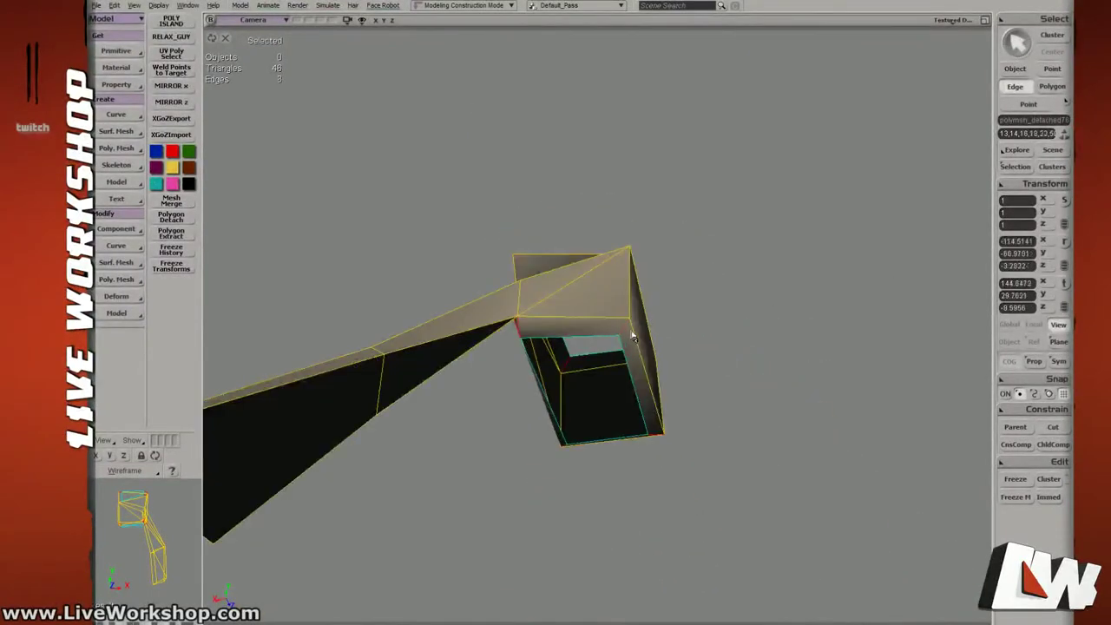
pyautogui.moveTo(632, 335); pyautogui.dragTo(452, 332, button='middle')
pyautogui.keyDown('shift'); pyautogui.click(521, 370); pyautogui.keyUp('shift')
pyautogui.keyDown('shift'); pyautogui.click(643, 325); pyautogui.keyUp('shift')
pyautogui.keyDown('shift'); pyautogui.click(587, 275); pyautogui.keyUp('shift')
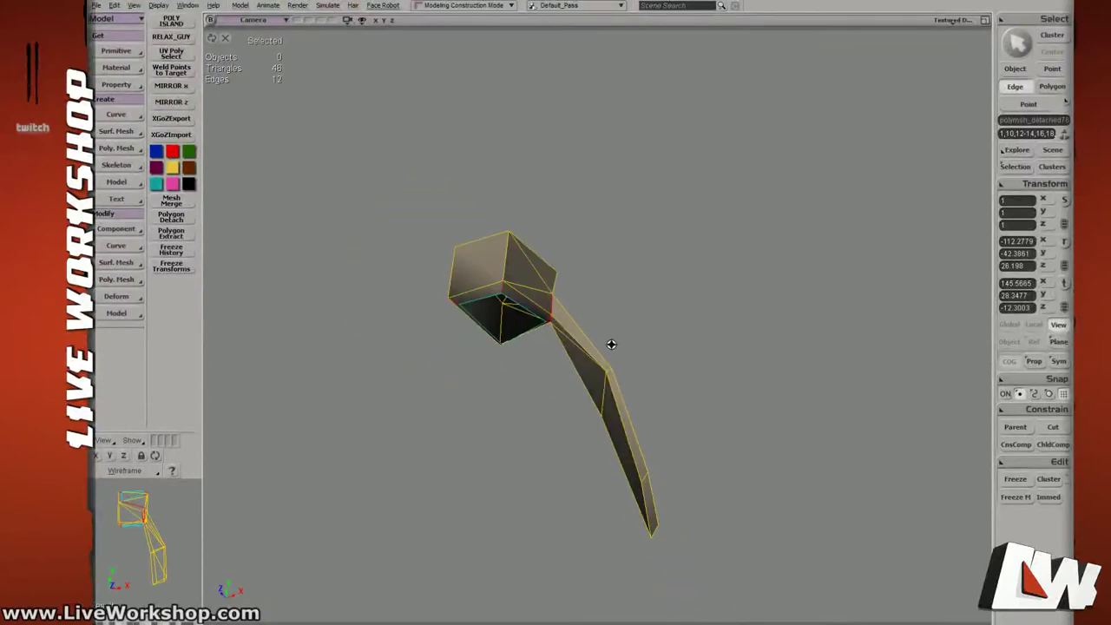
# Show the whole scene again and compare the hanging tail with the wrapped sword in the character's hand.
pyautogui.hotkey('shift', 'i')
pyautogui.moveTo(704, 335); pyautogui.dragTo(545, 436, button='middle')
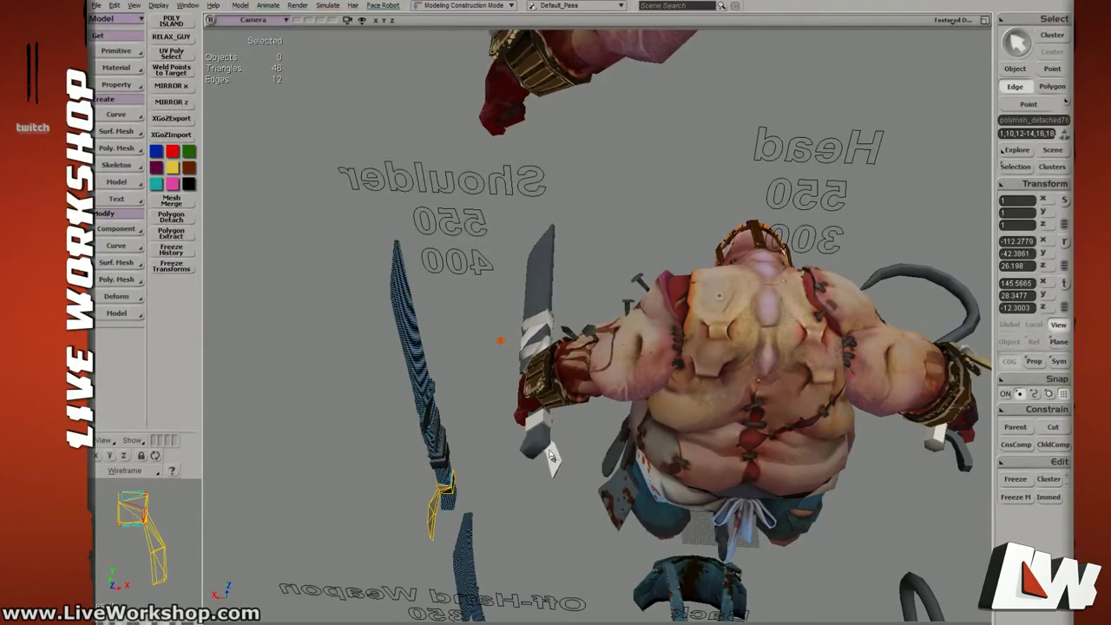
pyautogui.moveTo(667, 385); pyautogui.dragTo(711, 345, button='middle')
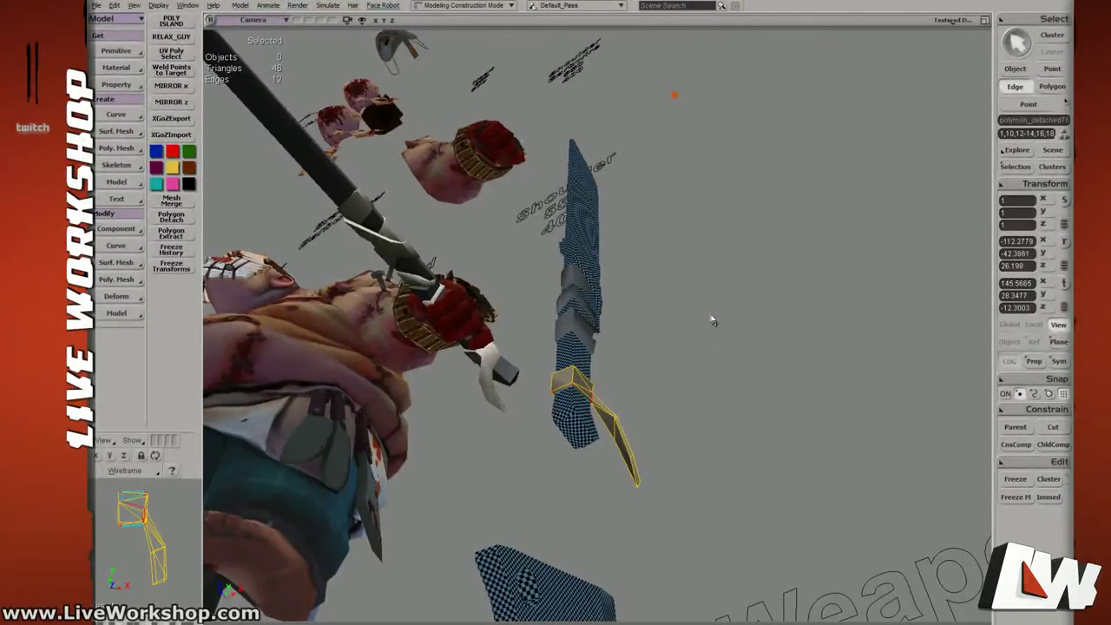
pyautogui.moveTo(651, 495); pyautogui.dragTo(653, 468)
pyautogui.moveTo(653, 468); pyautogui.dragTo(789, 414, button='middle')
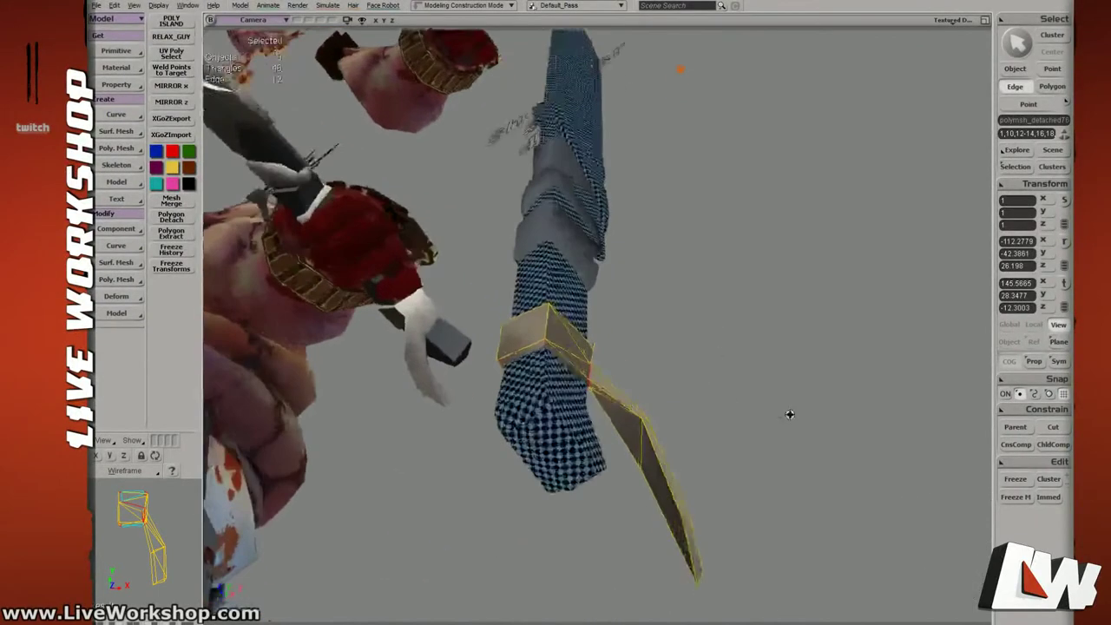
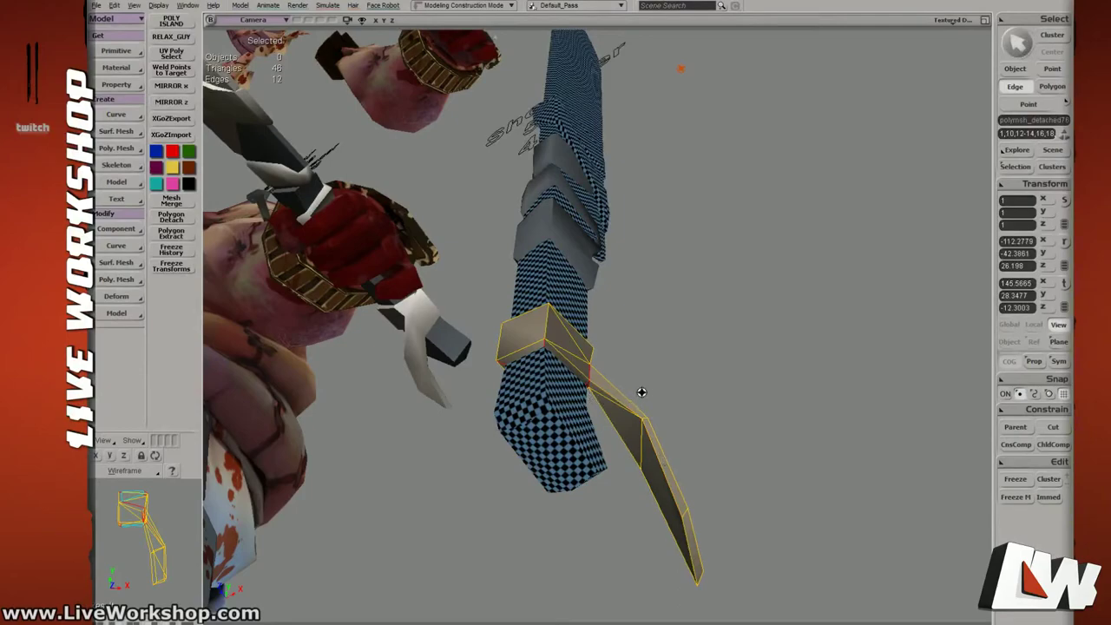
# Add the long edges running down the hanging tail to the end wrap's seam selection.
pyautogui.moveTo(641, 392); pyautogui.dragTo(623, 378, button='right')
pyautogui.keyDown('shift'); pyautogui.click(575, 444); pyautogui.keyUp('shift')
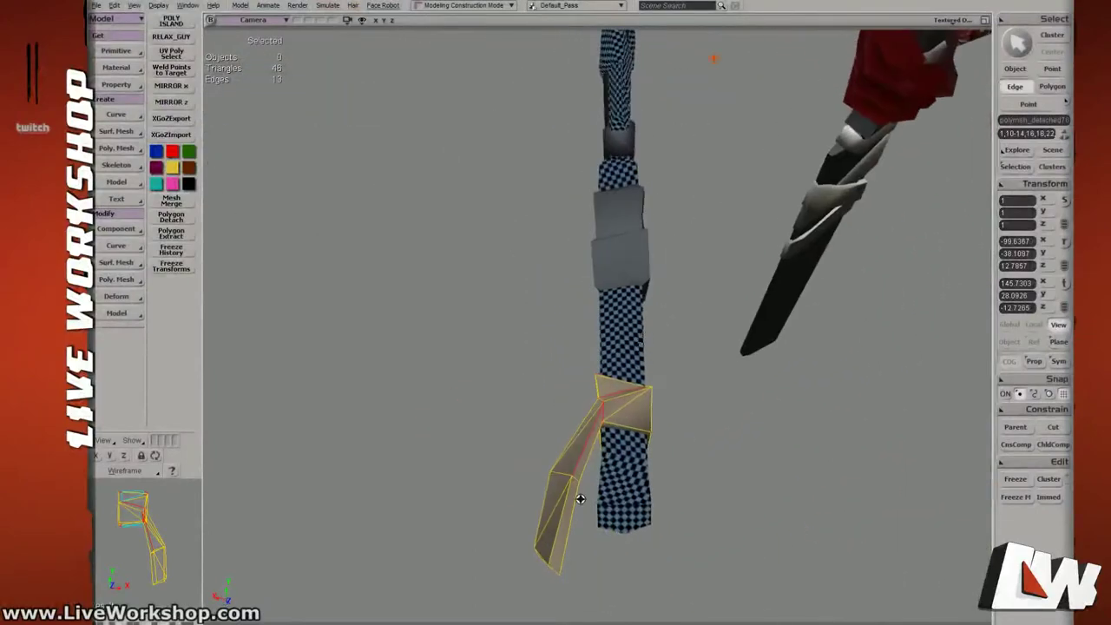
pyautogui.moveTo(560, 518); pyautogui.dragTo(638, 512, button='right')
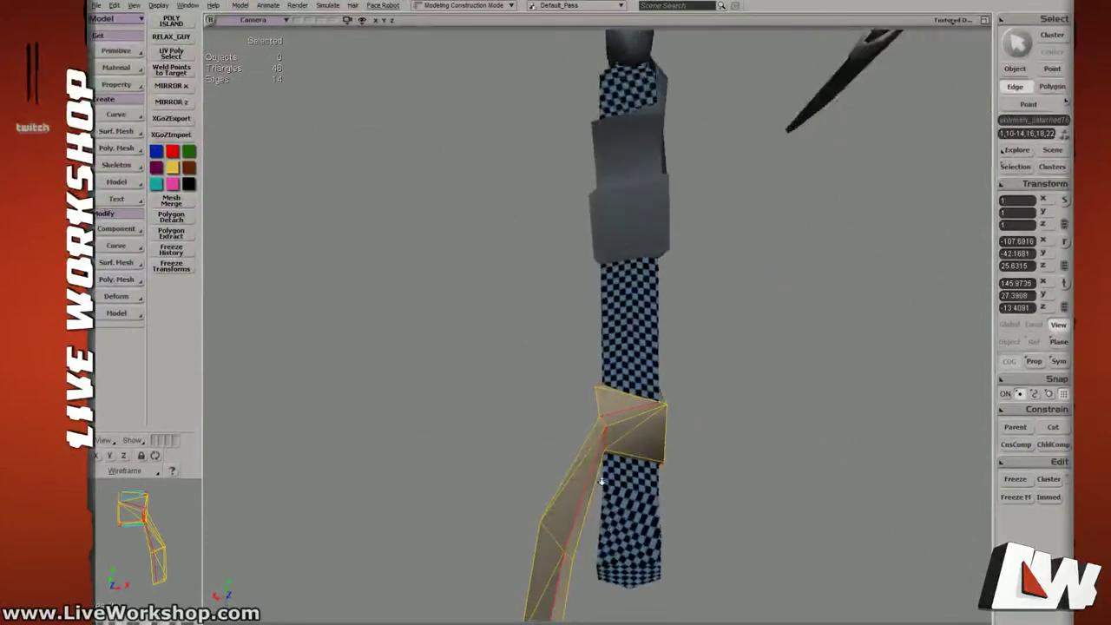
pyautogui.moveTo(638, 512); pyautogui.dragTo(679, 419)
pyautogui.moveTo(679, 419); pyautogui.dragTo(592, 331, button='right')
pyautogui.keyDown('shift'); pyautogui.click(563, 312); pyautogui.keyUp('shift')
pyautogui.moveTo(602, 419); pyautogui.dragTo(595, 322)
pyautogui.moveTo(594, 321); pyautogui.dragTo(538, 356, button='middle')
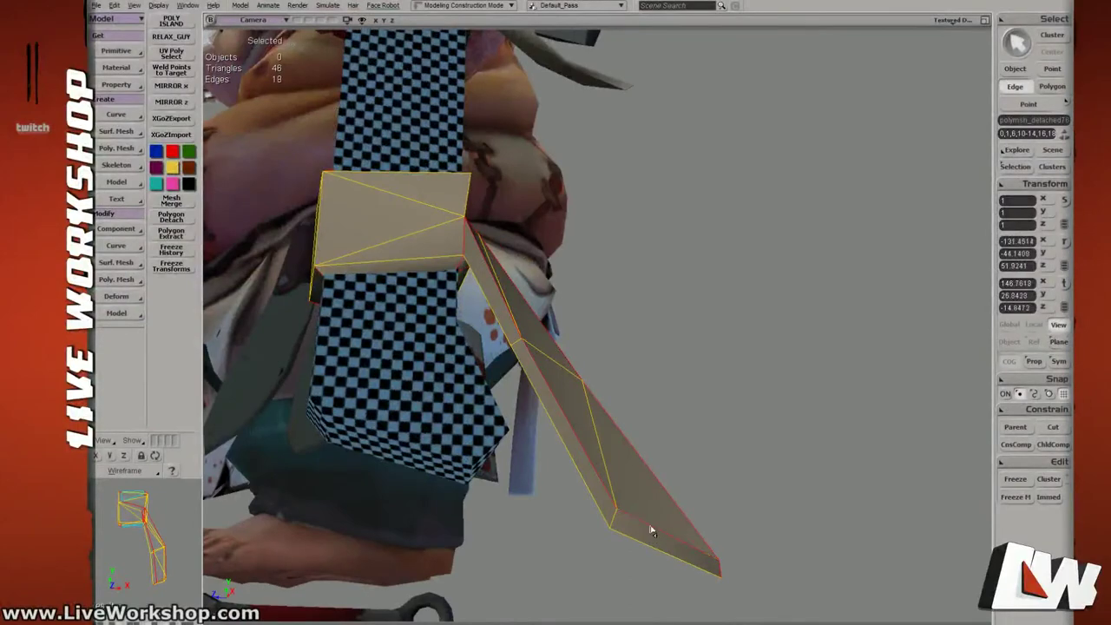
# Complete the end wrap's seam selection with the remaining edges where the tail meets the band, and save the scene.
pyautogui.moveTo(651, 531); pyautogui.dragTo(679, 298, button='middle')
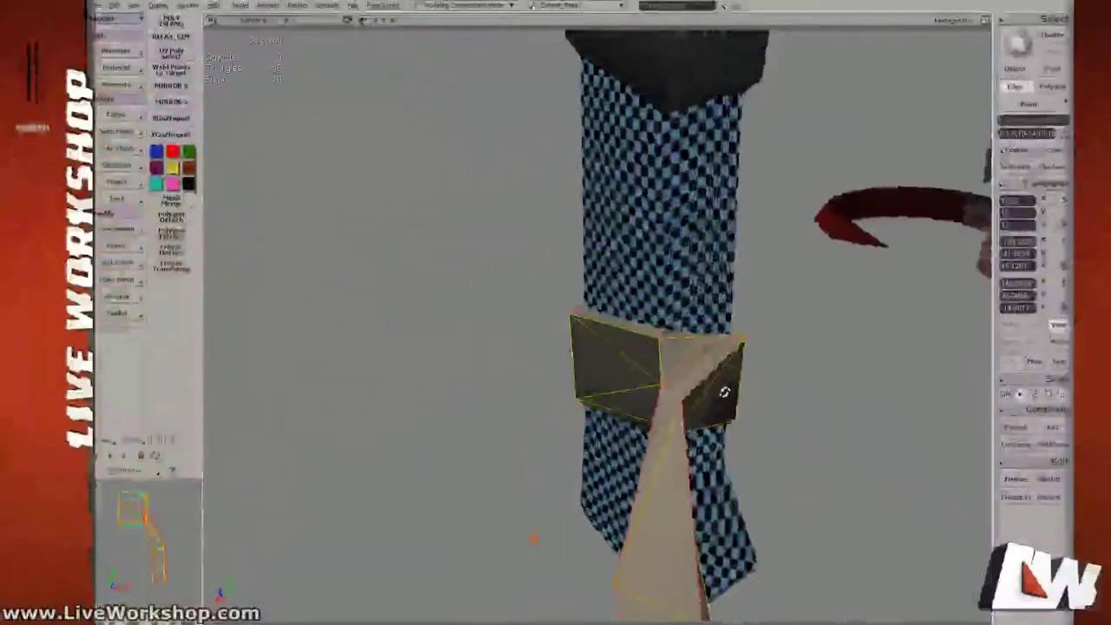
pyautogui.moveTo(724, 391); pyautogui.dragTo(652, 307, button='middle')
pyautogui.hotkey('ctrl', 's')
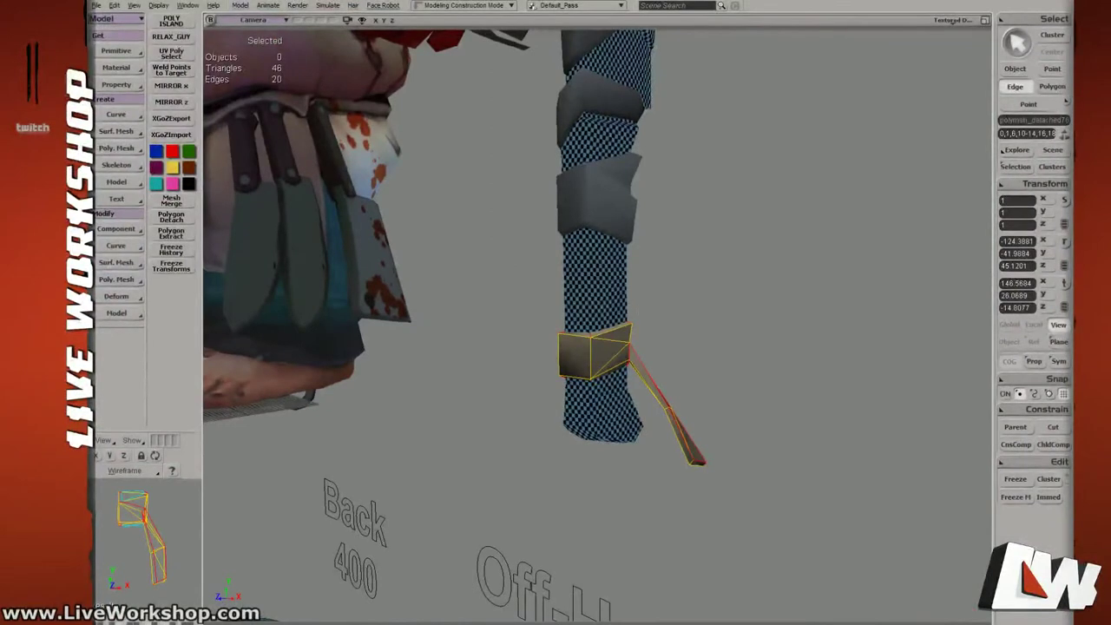
pyautogui.moveTo(280, 297); pyautogui.dragTo(1110, 182)
pyautogui.moveTo(647, 333); pyautogui.dragTo(763, 346, button='middle')
# Apply an Unfold projection to the end wrap along the selected seams and update its UVs with packing.
pyautogui.click(129, 86)
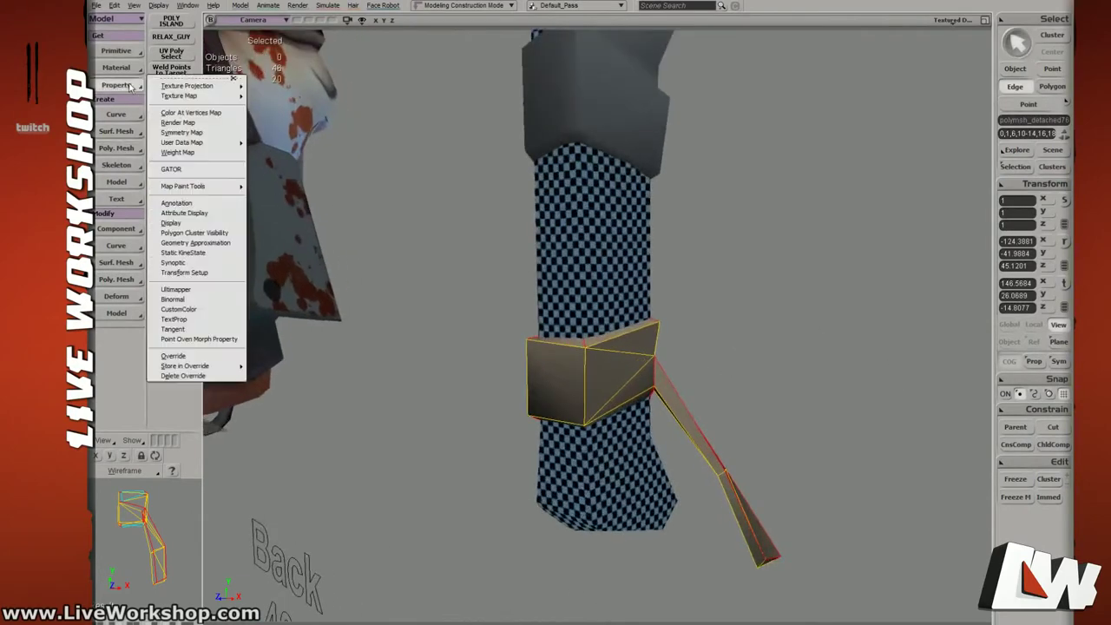
pyautogui.moveTo(220, 87)
pyautogui.click(297, 250)
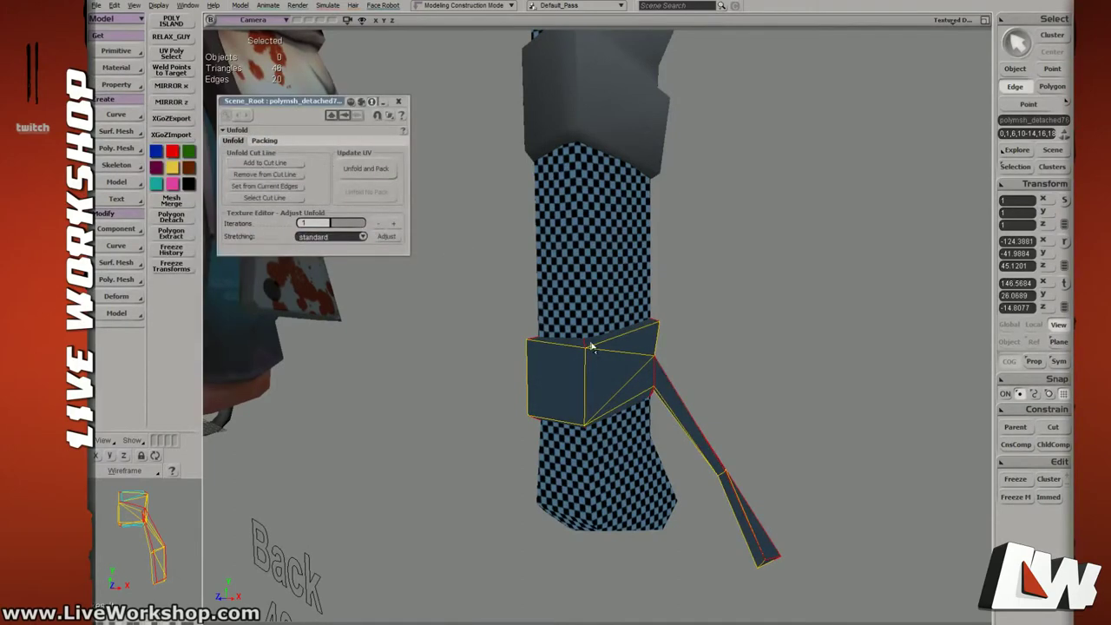
pyautogui.click(365, 171)
pyautogui.moveTo(557, 309); pyautogui.dragTo(643, 323, button='middle')
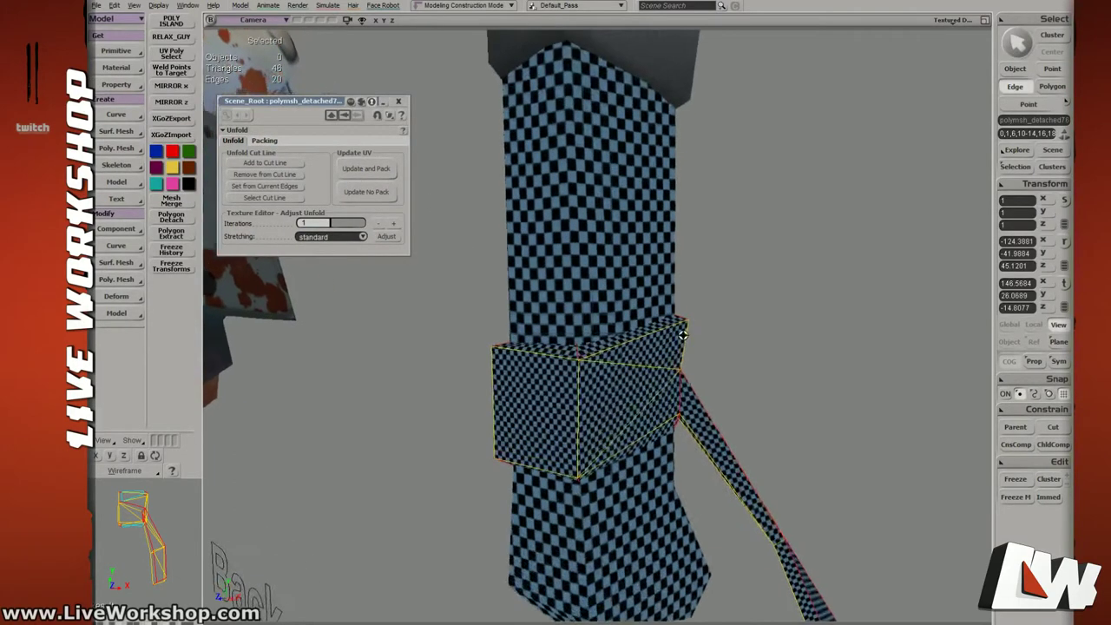
pyautogui.moveTo(642, 323); pyautogui.dragTo(675, 313, button='right')
# Open the Texture Editor and select the small loose triangle island at the edge of the end wrap's UV layout.
pyautogui.hotkey('alt', '7')
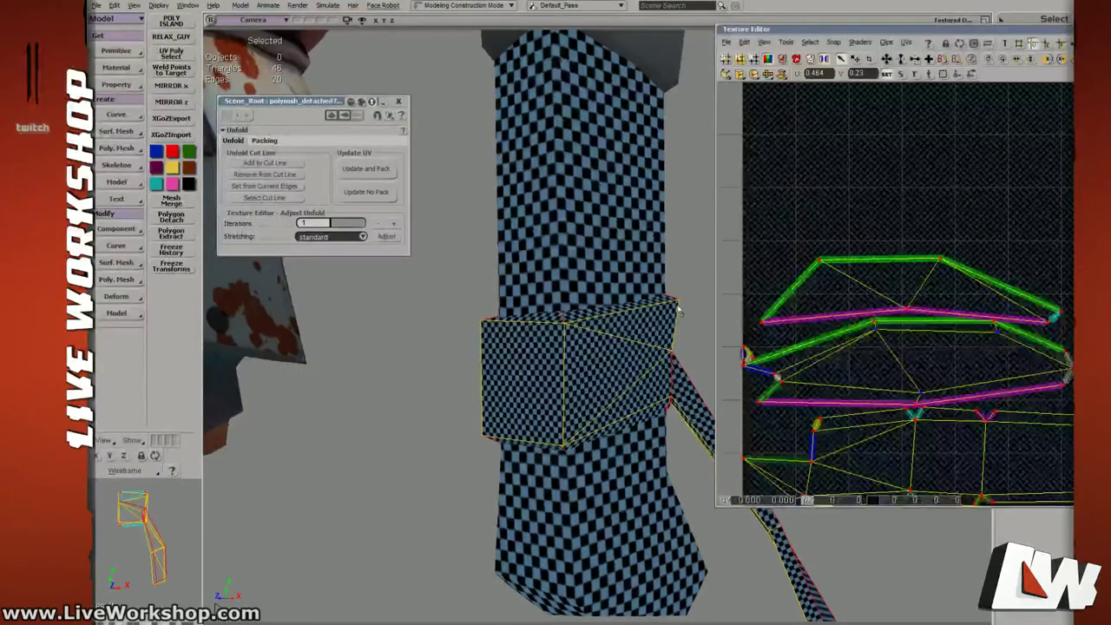
pyautogui.moveTo(990, 295); pyautogui.dragTo(927, 298, button='middle')
pyautogui.moveTo(796, 301); pyautogui.dragTo(831, 296)
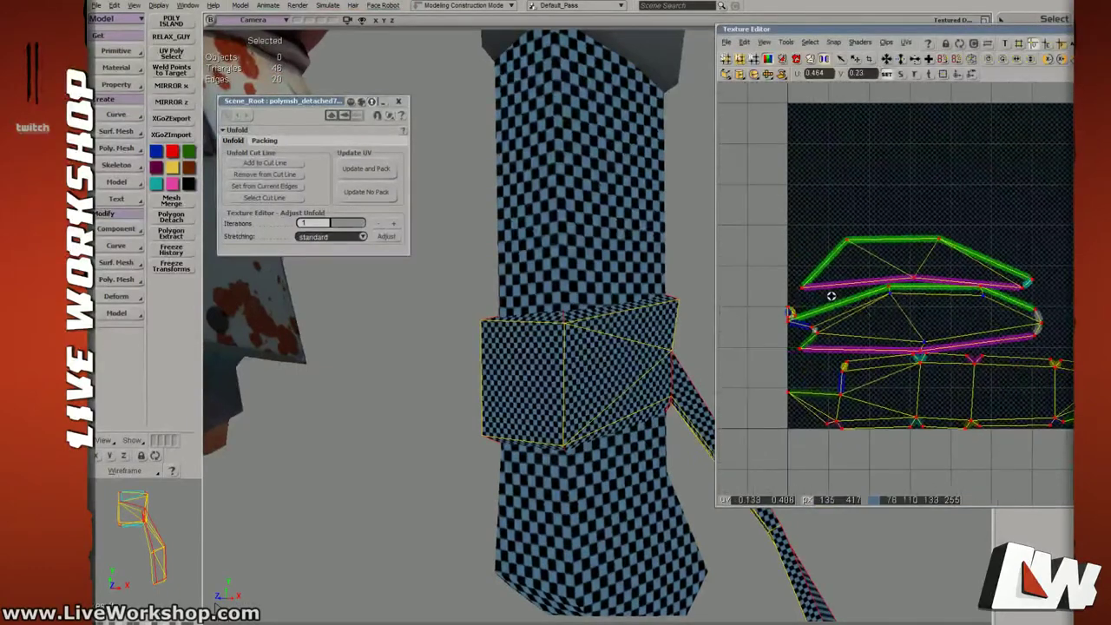
pyautogui.moveTo(831, 295); pyautogui.dragTo(714, 304, button='middle')
pyautogui.moveTo(714, 303); pyautogui.dragTo(813, 332)
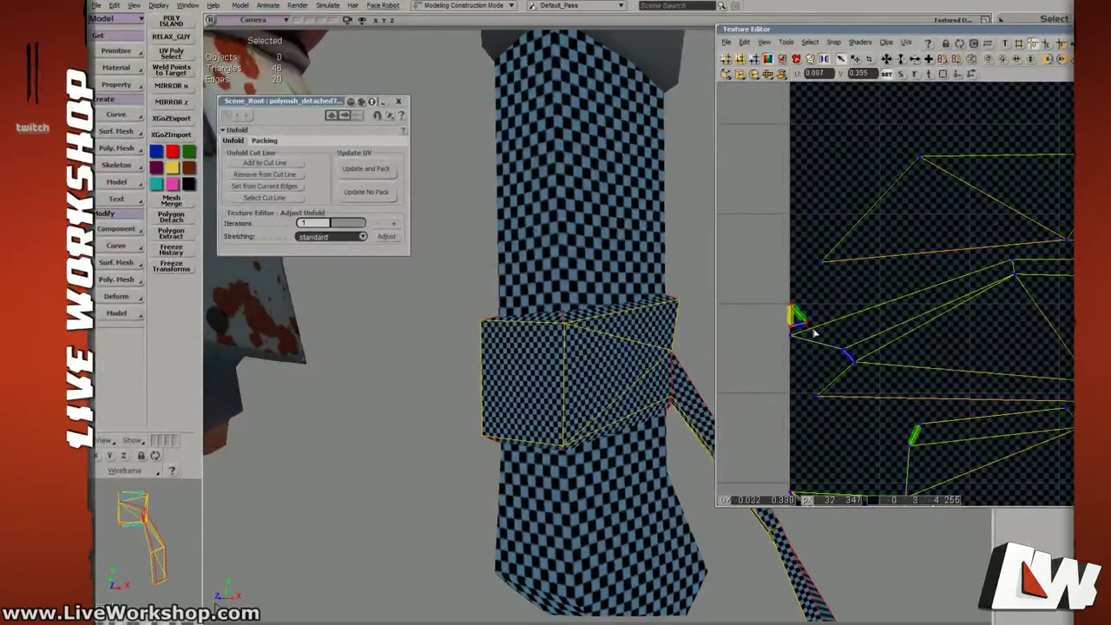
pyautogui.moveTo(943, 341); pyautogui.dragTo(939, 337)
pyautogui.scroll(2, 833, 349)
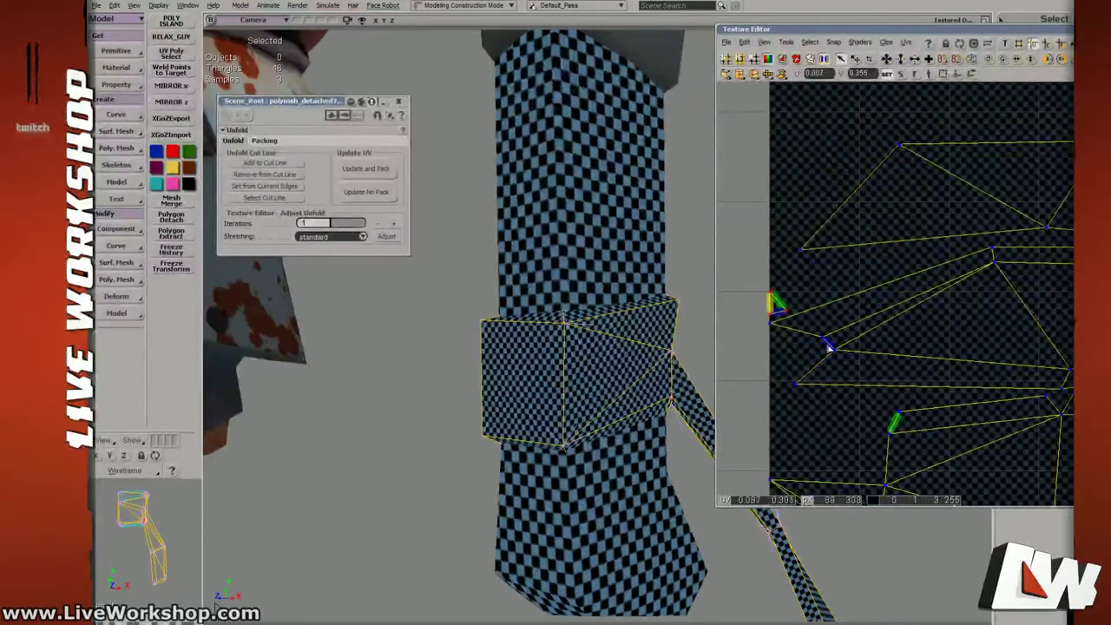
# Move the loose triangle island near the end of the long strip and pick its matching polygon at the band's corner.
pyautogui.press('4')
pyautogui.moveTo(596, 347); pyautogui.dragTo(602, 485, button='right')
pyautogui.press('6')
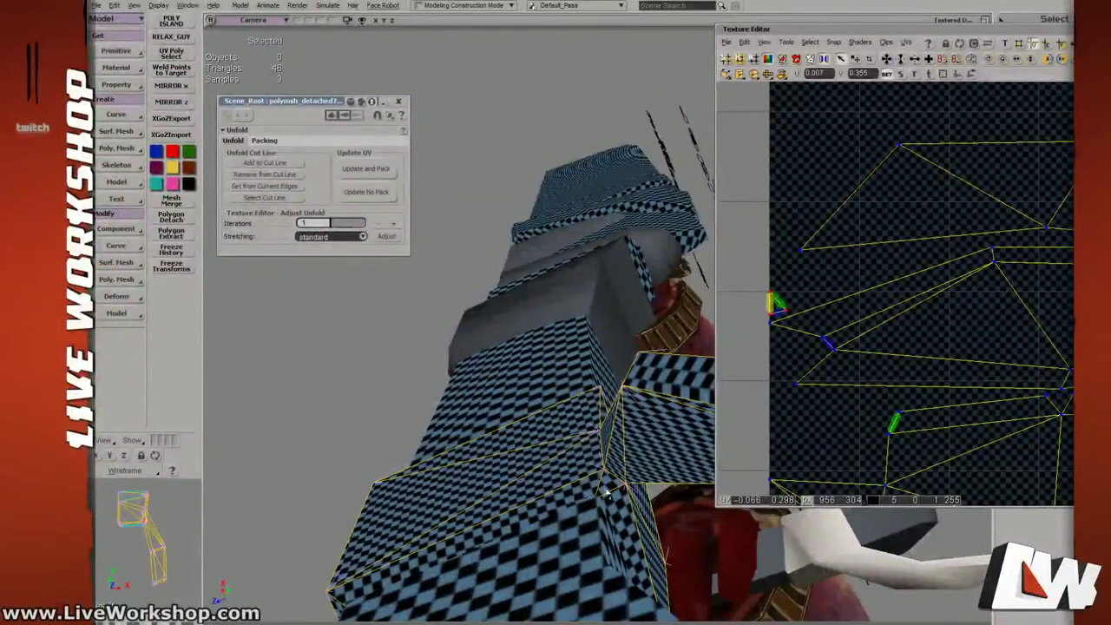
pyautogui.press('v')
pyautogui.moveTo(780, 314); pyautogui.dragTo(861, 418)
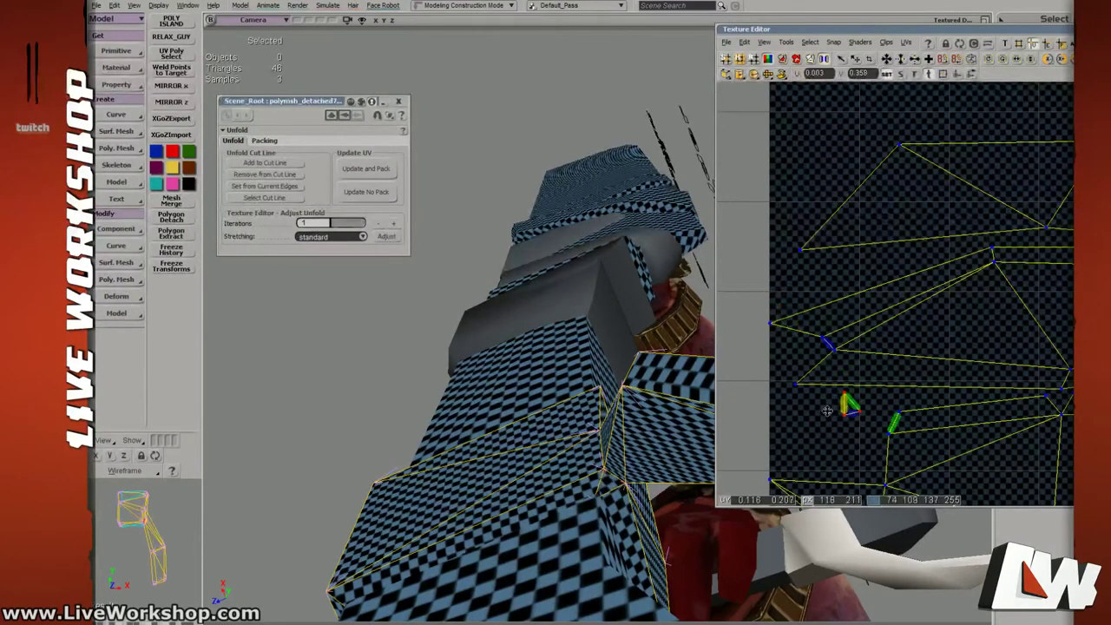
pyautogui.moveTo(650, 433); pyautogui.dragTo(597, 439, button='right')
pyautogui.press('t')
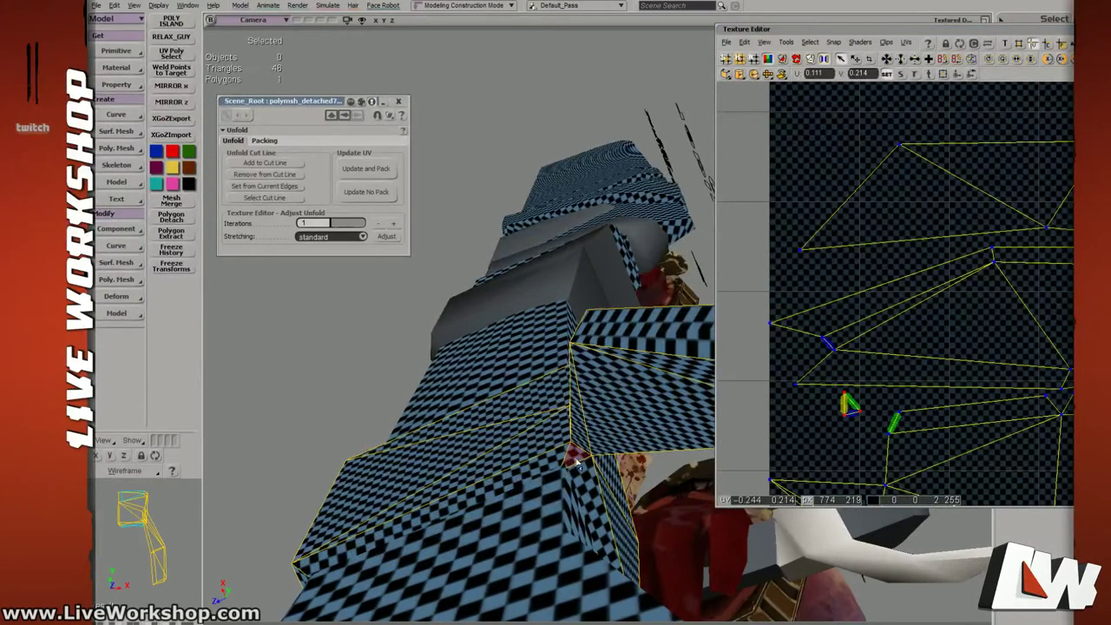
pyautogui.click(556, 461)
pyautogui.click(573, 458)
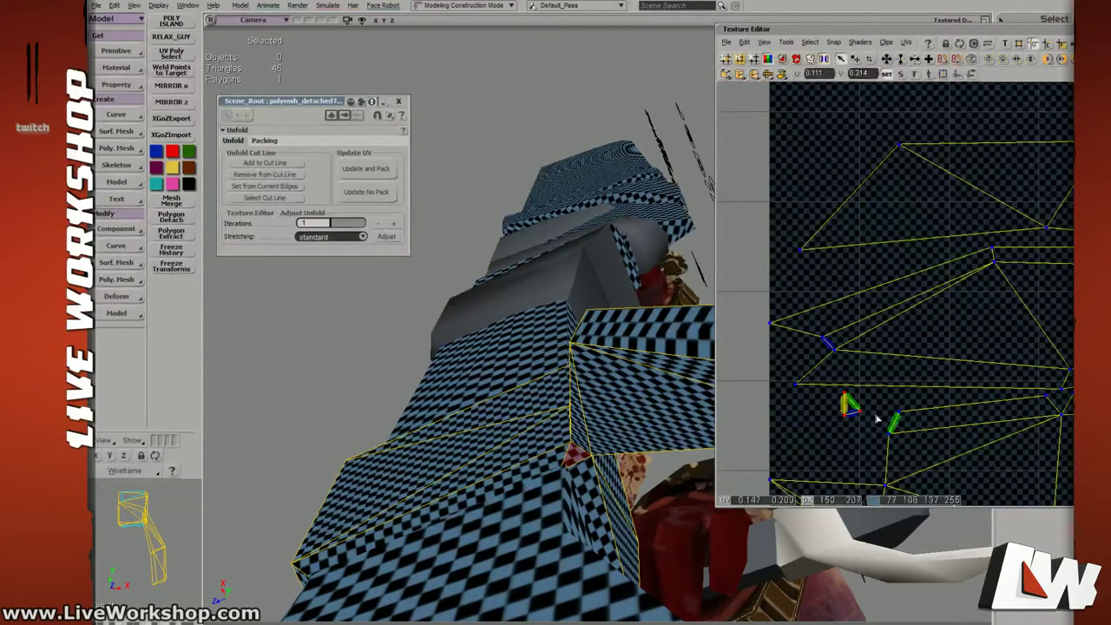
# Rotate the triangle island and fit its matching edge onto the short edge at the end of the long strip.
pyautogui.moveTo(834, 390); pyautogui.dragTo(902, 443)
pyautogui.press('v')
pyautogui.press('c')
pyautogui.moveTo(902, 442); pyautogui.dragTo(752, 431)
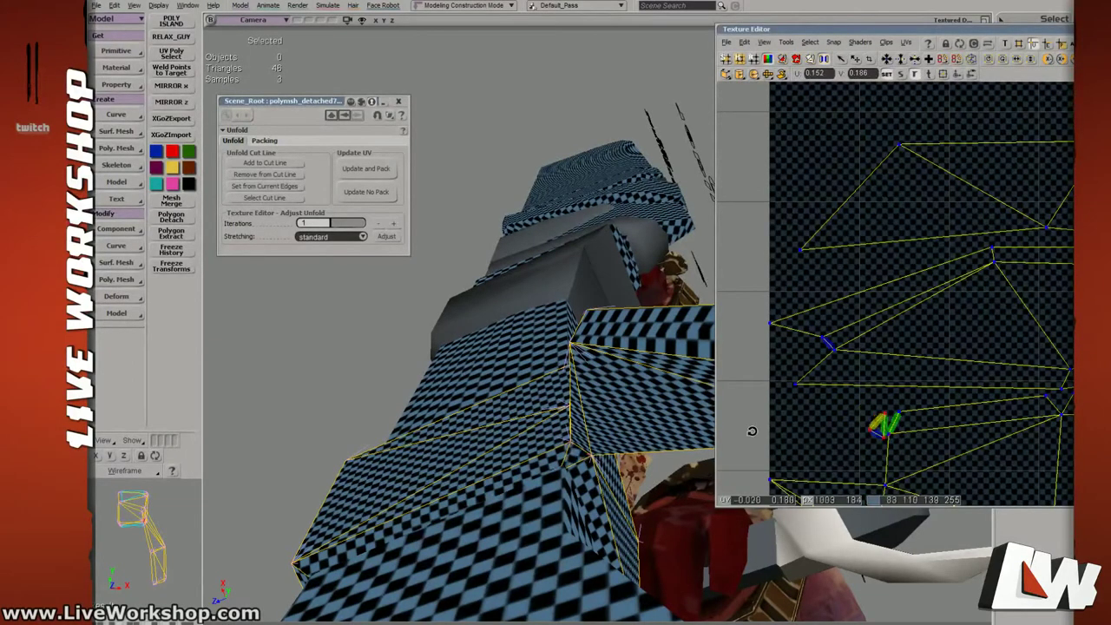
pyautogui.moveTo(882, 453); pyautogui.dragTo(841, 373)
pyautogui.moveTo(842, 373); pyautogui.dragTo(804, 366, button='middle')
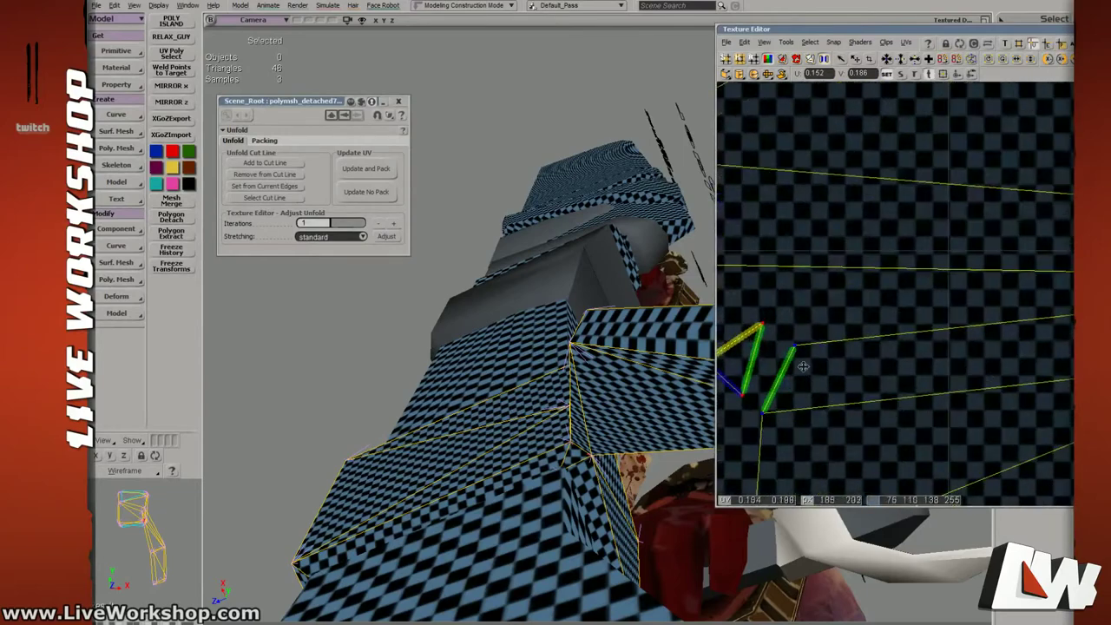
pyautogui.moveTo(816, 382); pyautogui.dragTo(776, 393)
pyautogui.press('v')
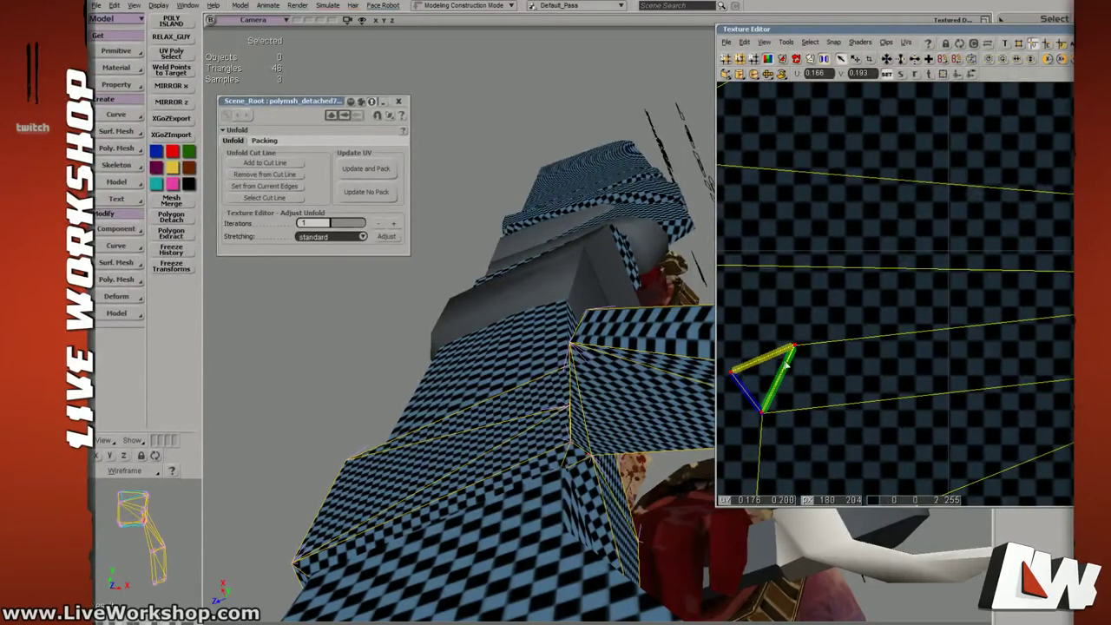
# Check the attached triangle's shared corner points against the strip and save the scene.
pyautogui.hotkey('ctrl', 'a')
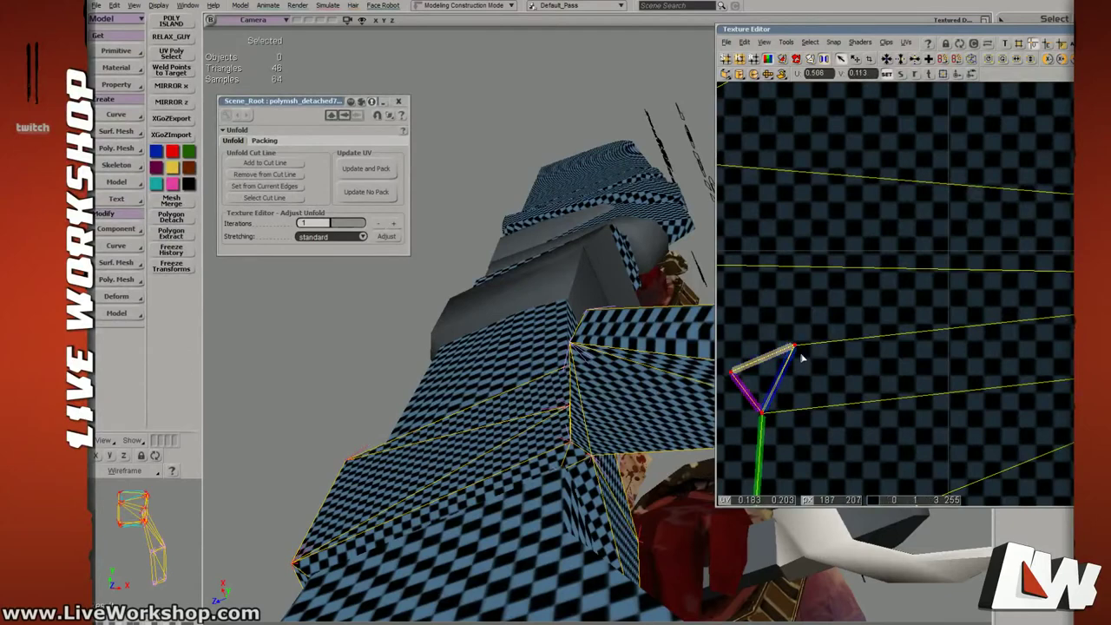
pyautogui.moveTo(787, 339); pyautogui.dragTo(813, 356)
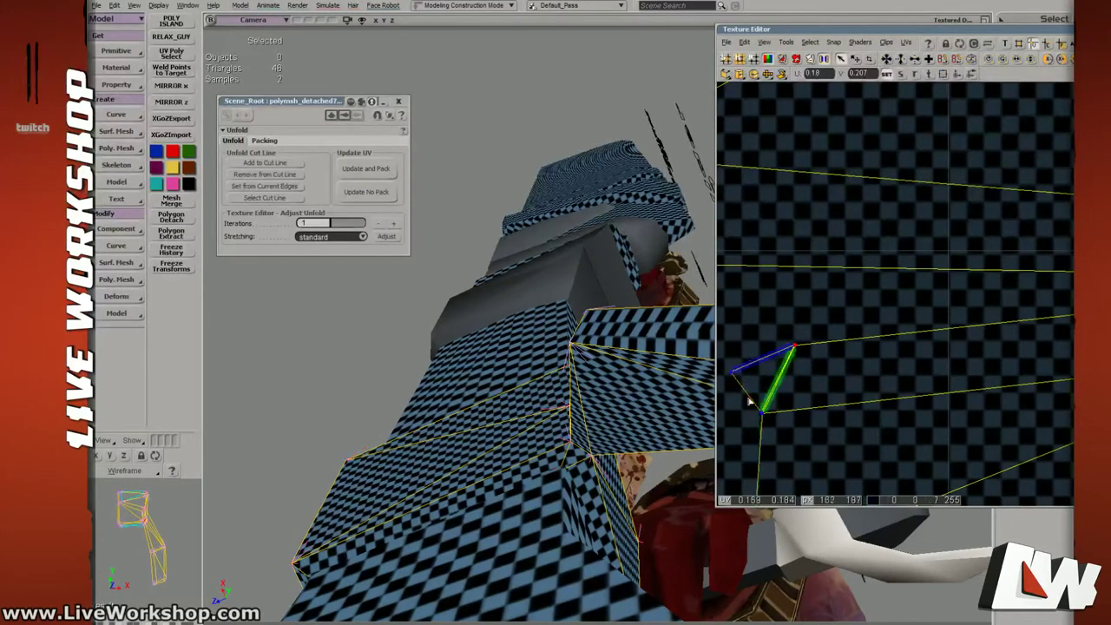
pyautogui.moveTo(749, 398); pyautogui.dragTo(782, 429)
pyautogui.moveTo(789, 335); pyautogui.dragTo(816, 365)
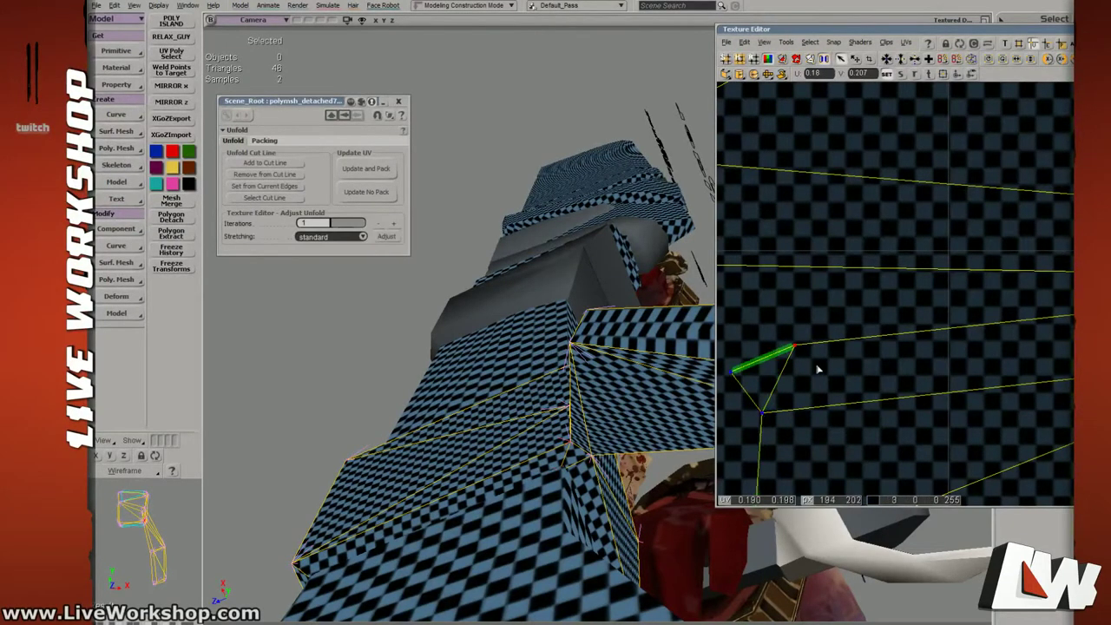
pyautogui.press('s')
pyautogui.moveTo(981, 271); pyautogui.dragTo(761, 280, button='middle')
pyautogui.moveTo(831, 360); pyautogui.dragTo(693, 359, button='middle')
pyautogui.press('s')
pyautogui.moveTo(607, 365); pyautogui.dragTo(529, 322, button='right')
pyautogui.press('space')
pyautogui.hotkey('ctrl', 's')
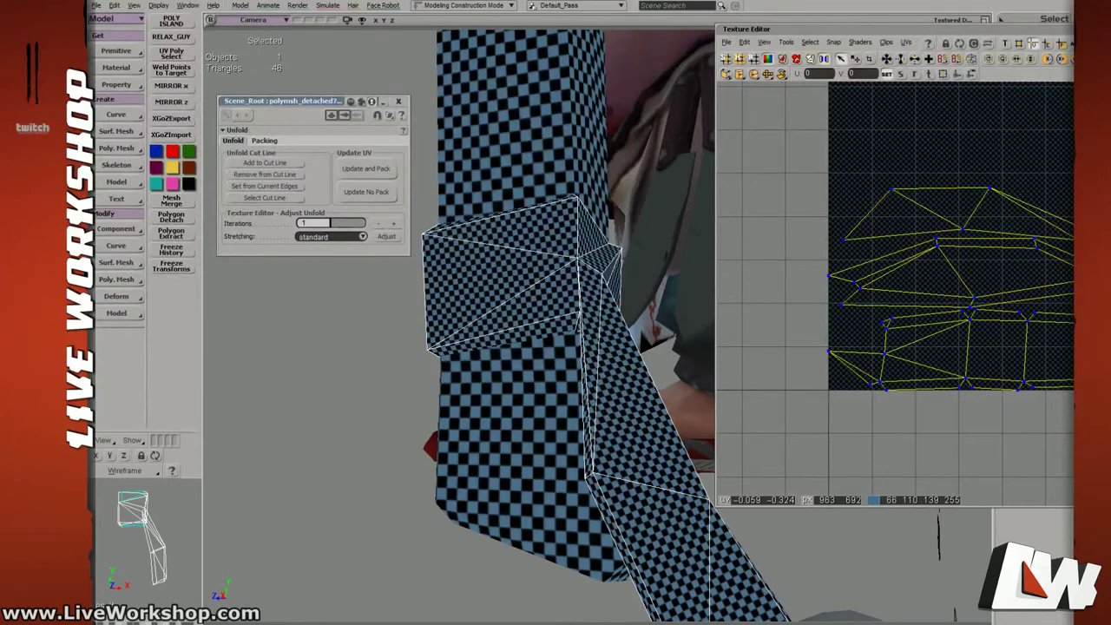
# Select all of the end wrap's UV islands and scale them down uniformly to match the weapon's checker density.
pyautogui.press('t')
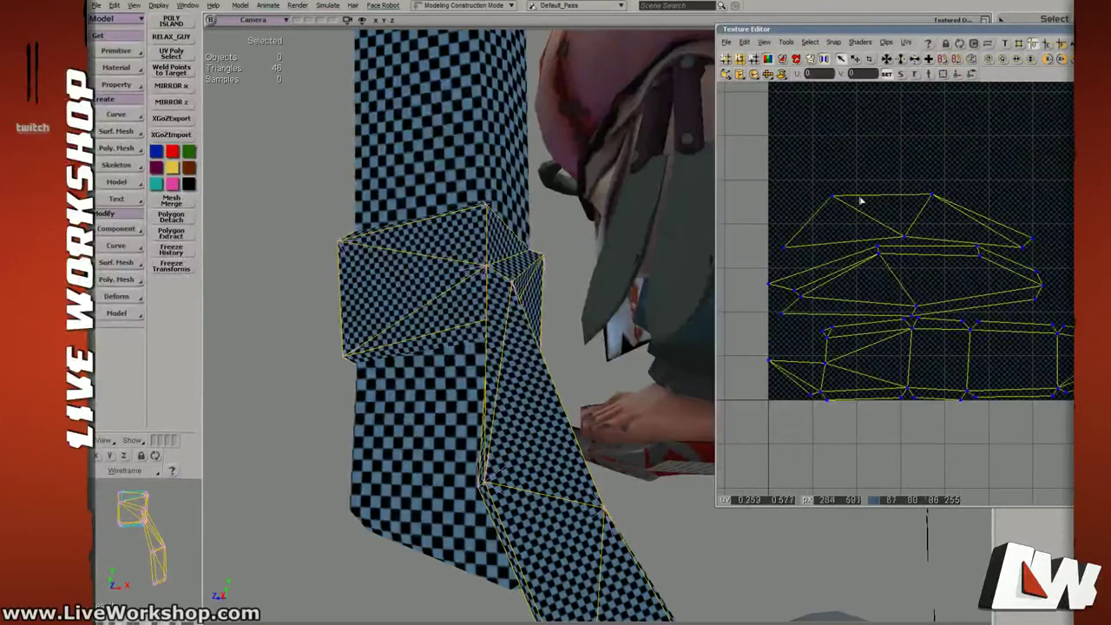
pyautogui.moveTo(860, 200); pyautogui.dragTo(1069, 419)
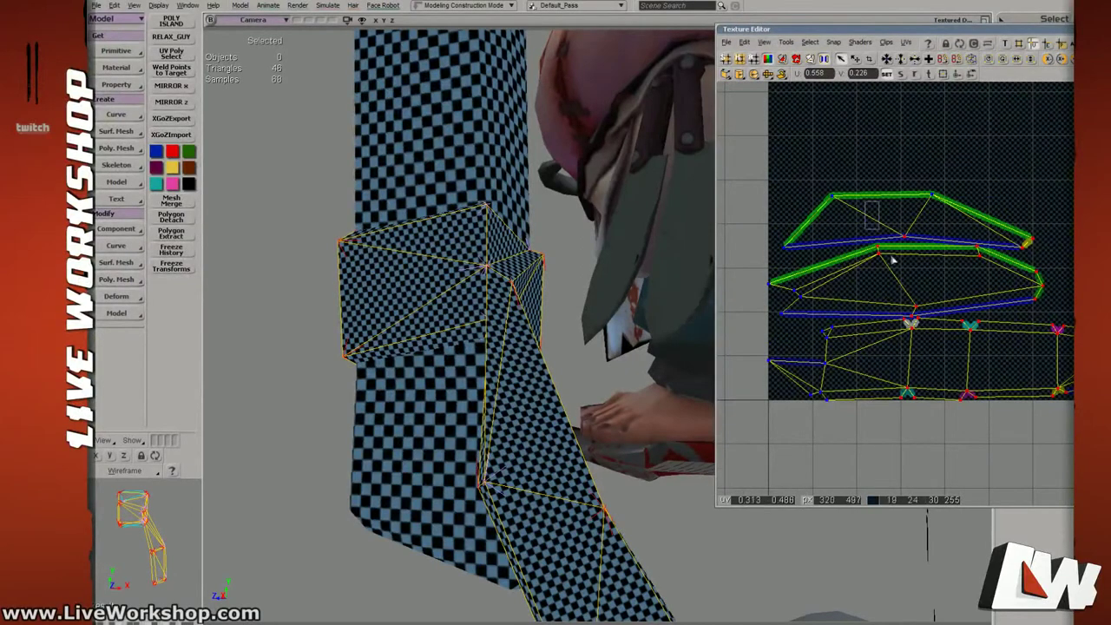
pyautogui.moveTo(892, 260); pyautogui.dragTo(932, 319)
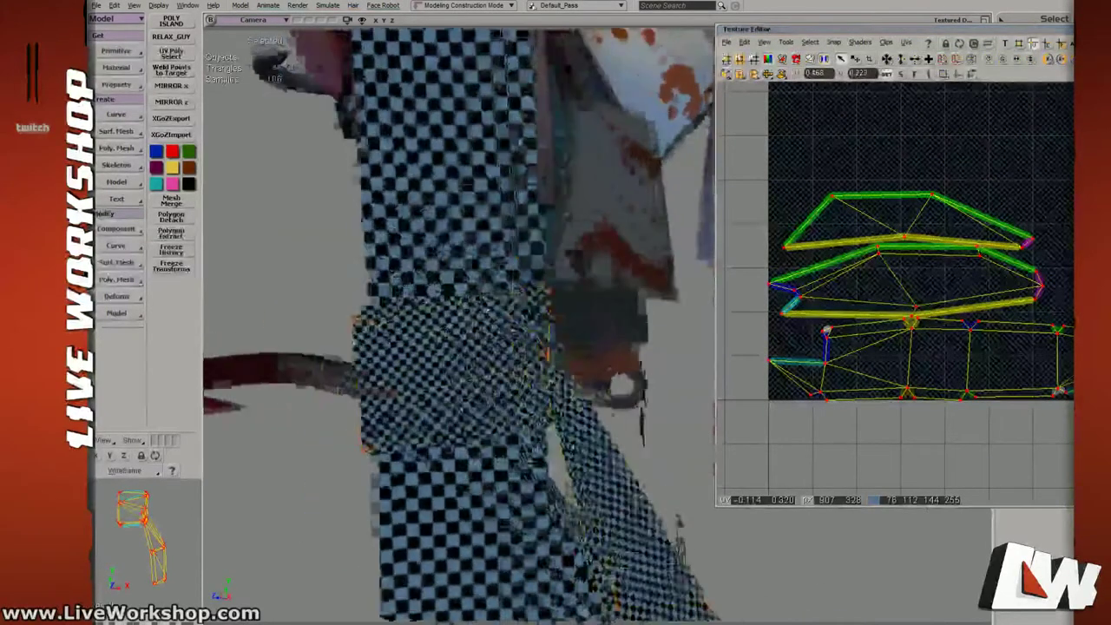
pyautogui.moveTo(933, 278); pyautogui.dragTo(955, 267, button='middle')
pyautogui.moveTo(545, 335); pyautogui.dragTo(525, 339, button='middle')
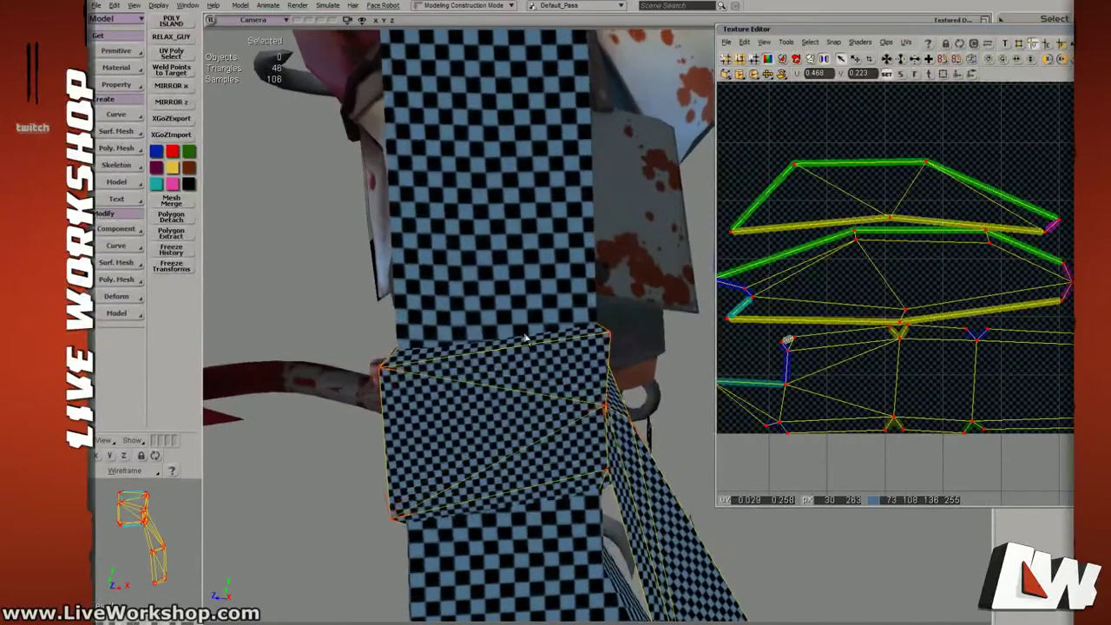
pyautogui.moveTo(533, 335); pyautogui.dragTo(552, 337, button='right')
pyautogui.press('x')
pyautogui.moveTo(892, 315); pyautogui.dragTo(864, 316)
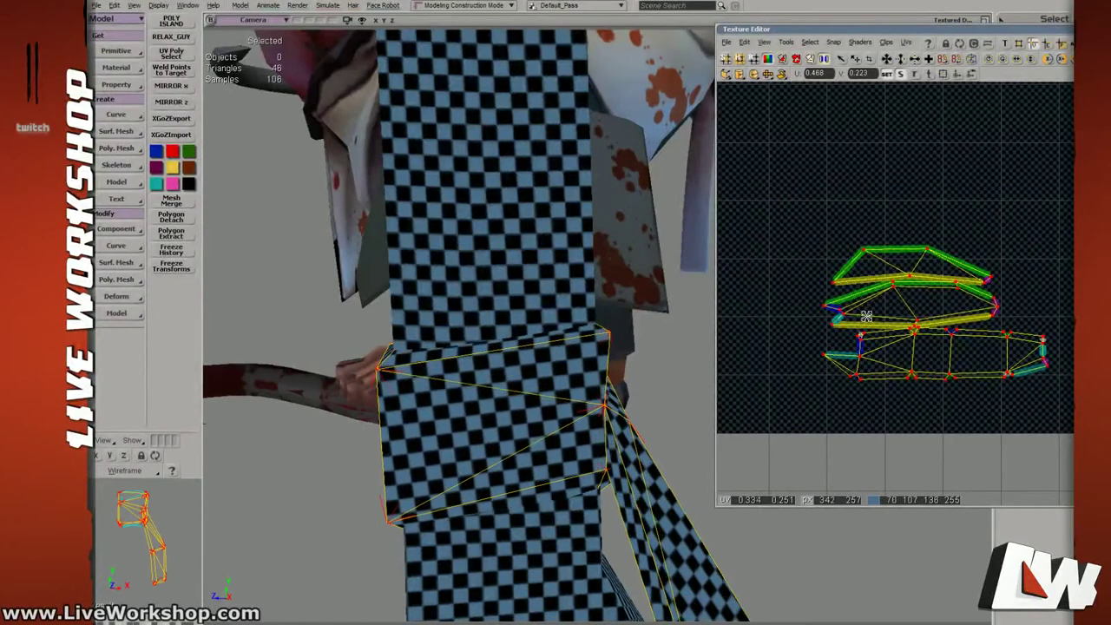
# Move the end wrap's UV islands outside the texture square, beyond its upper-right corner.
pyautogui.moveTo(1010, 295); pyautogui.dragTo(903, 258, button='middle')
pyautogui.moveTo(903, 258); pyautogui.dragTo(885, 266)
pyautogui.moveTo(868, 349); pyautogui.dragTo(986, 118)
# Add the sword and its other unwrapped wrap to the object selection so all their UVs show together.
pyautogui.press('space')
pyautogui.moveTo(374, 200); pyautogui.dragTo(220, 176, button='middle')
pyautogui.moveTo(451, 191); pyautogui.dragTo(466, 273, button='right')
pyautogui.moveTo(466, 272); pyautogui.dragTo(513, 240, button='middle')
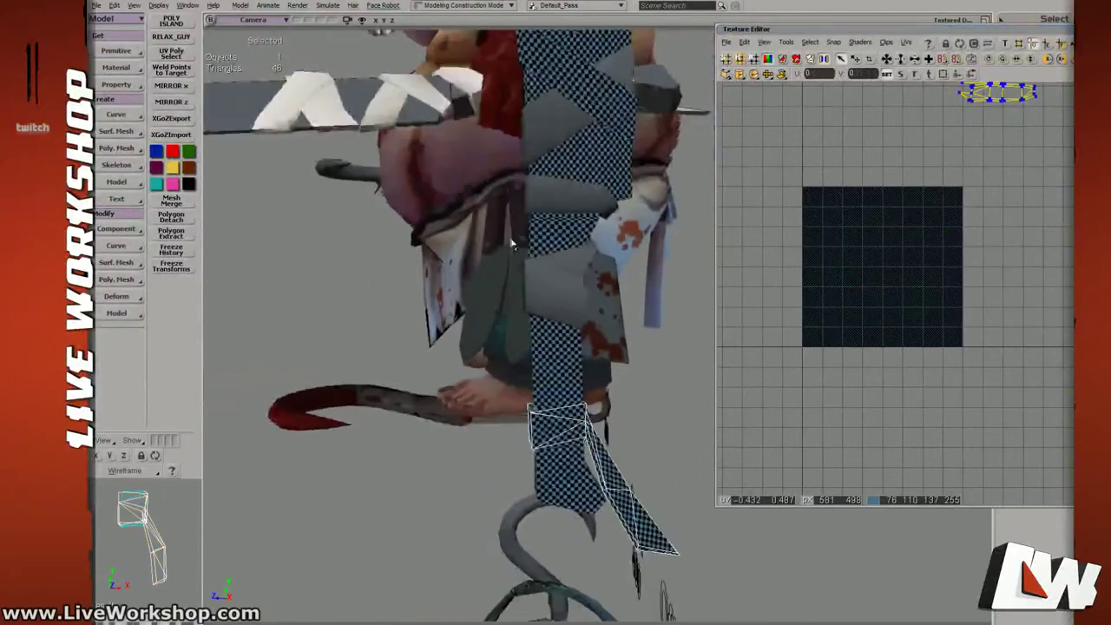
pyautogui.keyDown('shift'); pyautogui.click(547, 243); pyautogui.keyUp('shift')
pyautogui.moveTo(546, 243); pyautogui.dragTo(577, 258, button='right')
pyautogui.moveTo(577, 257); pyautogui.dragTo(529, 218, button='middle')
pyautogui.keyDown('shift'); pyautogui.click(528, 217); pyautogui.keyUp('shift')
pyautogui.moveTo(788, 238); pyautogui.dragTo(768, 278)
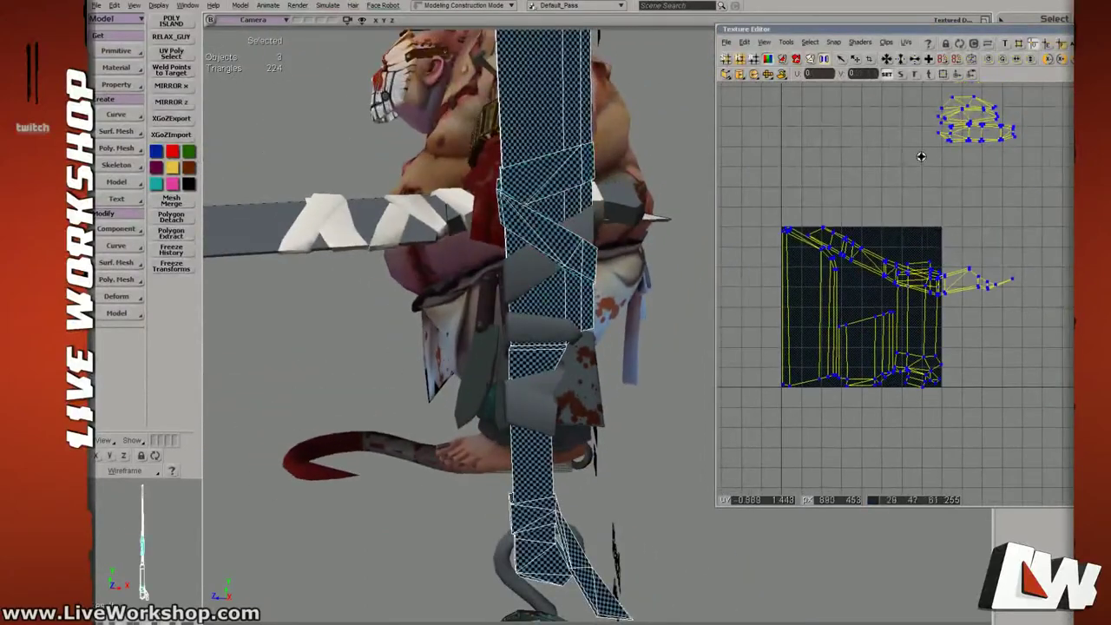
# Select the end wrap's islands and move them into the upper middle of the texture square to try their fit.
pyautogui.moveTo(897, 167); pyautogui.dragTo(1037, 94)
pyautogui.press('v')
pyautogui.moveTo(995, 138); pyautogui.dragTo(881, 315)
pyautogui.press('s')
pyautogui.moveTo(882, 316); pyautogui.dragTo(902, 264, button='middle')
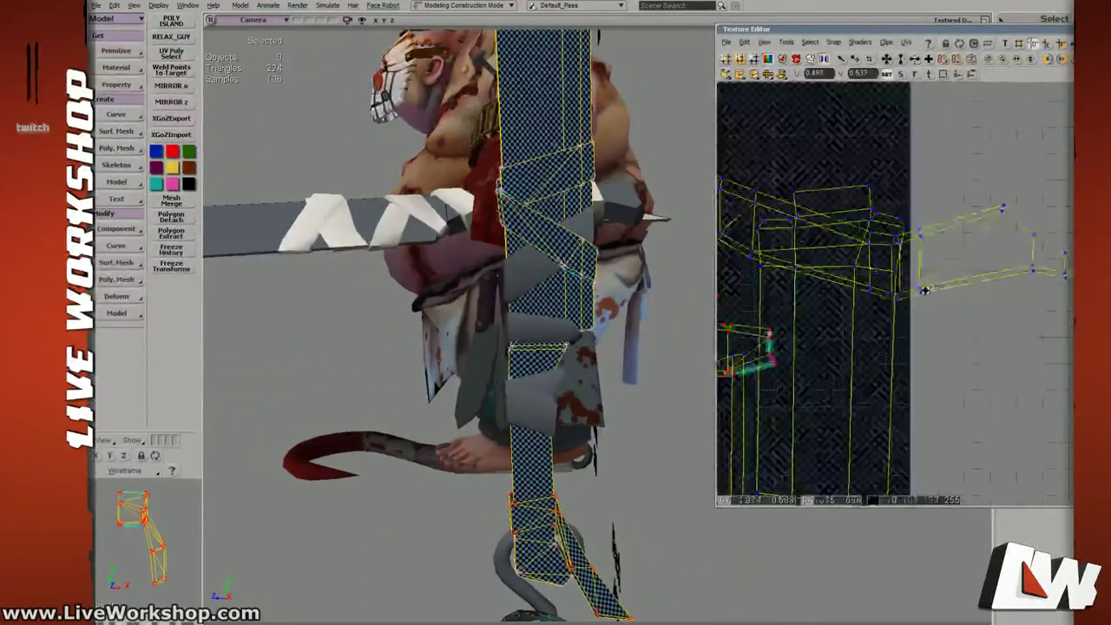
pyautogui.moveTo(903, 265); pyautogui.dragTo(946, 263)
pyautogui.moveTo(946, 262); pyautogui.dragTo(869, 267, button='middle')
pyautogui.moveTo(821, 272); pyautogui.dragTo(877, 274)
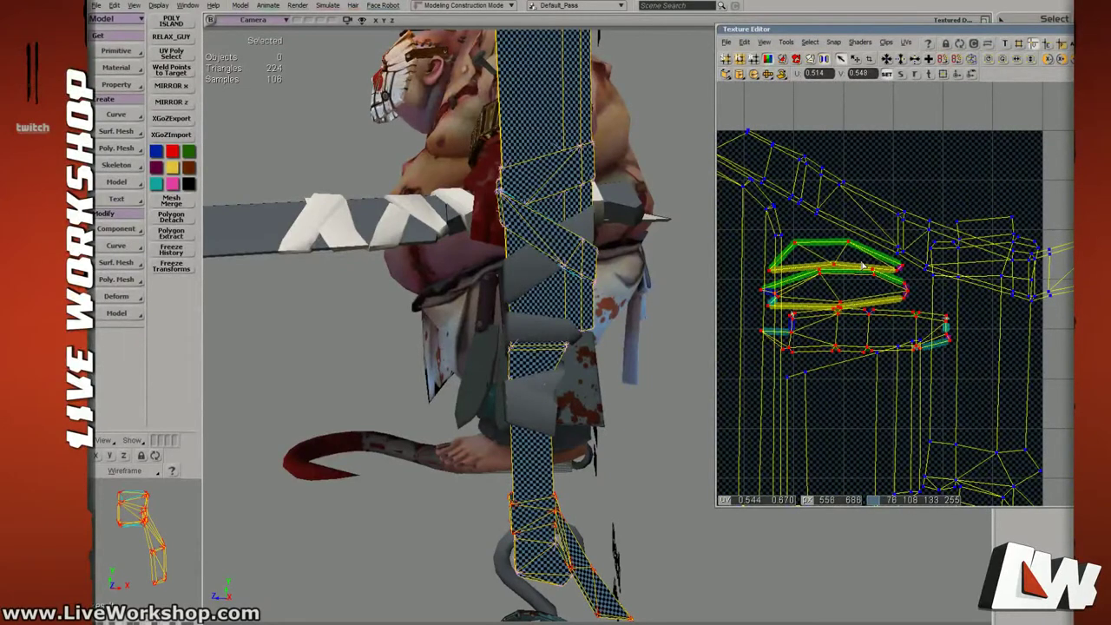
# Remove the end wrap from the object selection and move its islands above the texture square.
pyautogui.click(541, 335)
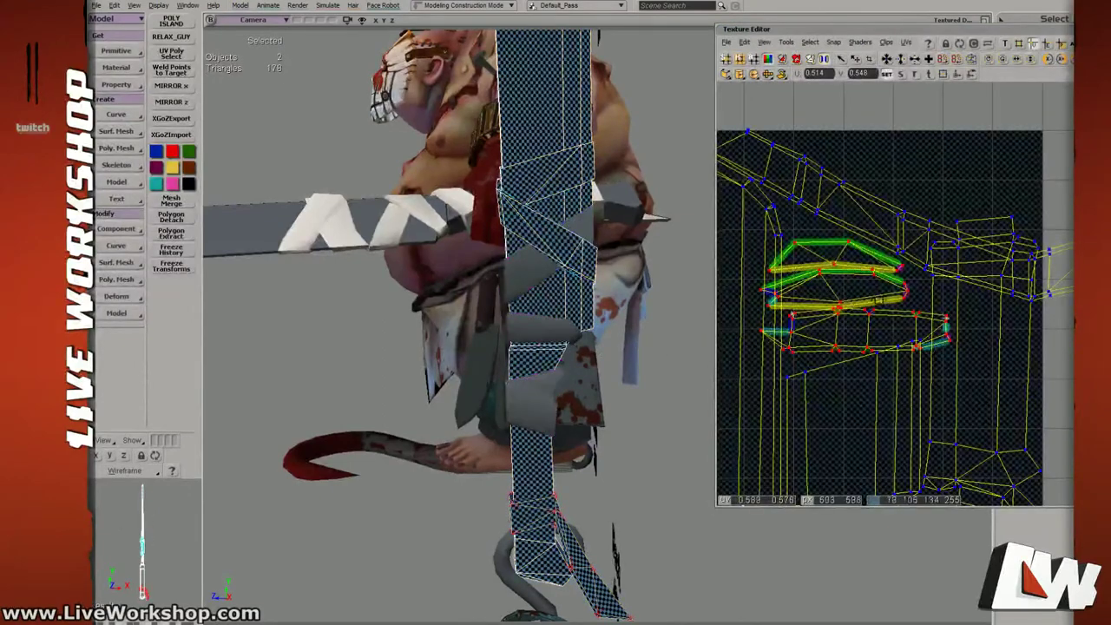
pyautogui.moveTo(878, 301); pyautogui.dragTo(876, 331, button='middle')
pyautogui.moveTo(858, 327); pyautogui.dragTo(882, 217)
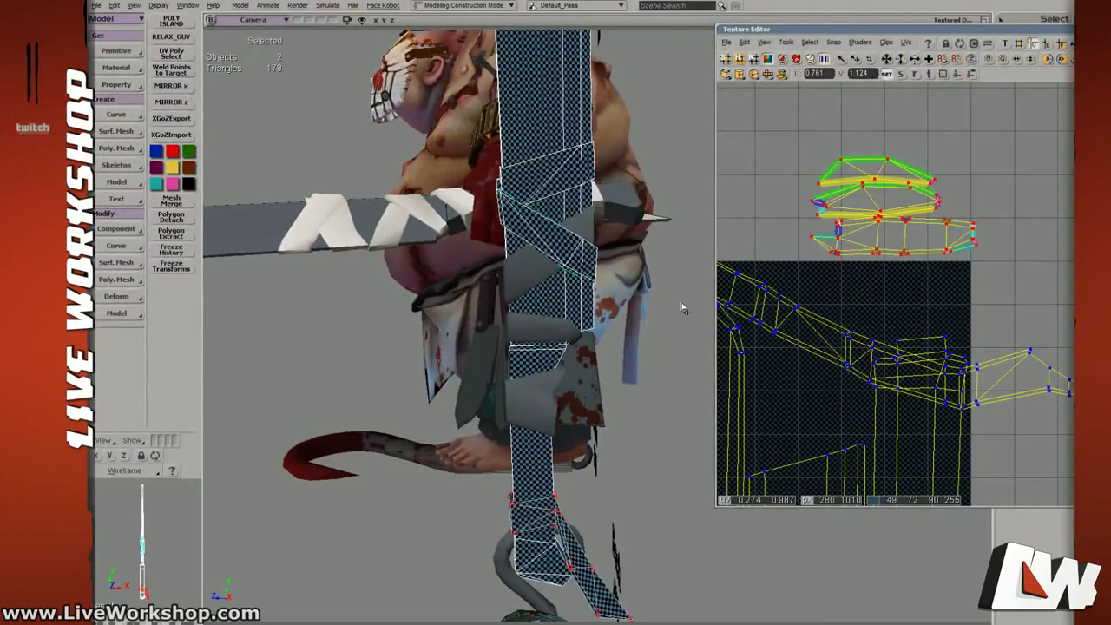
# Examine the wrapped sword's handle and full length from several sides next to the character.
pyautogui.moveTo(563, 482); pyautogui.dragTo(564, 387)
pyautogui.moveTo(564, 387); pyautogui.dragTo(585, 407, button='right')
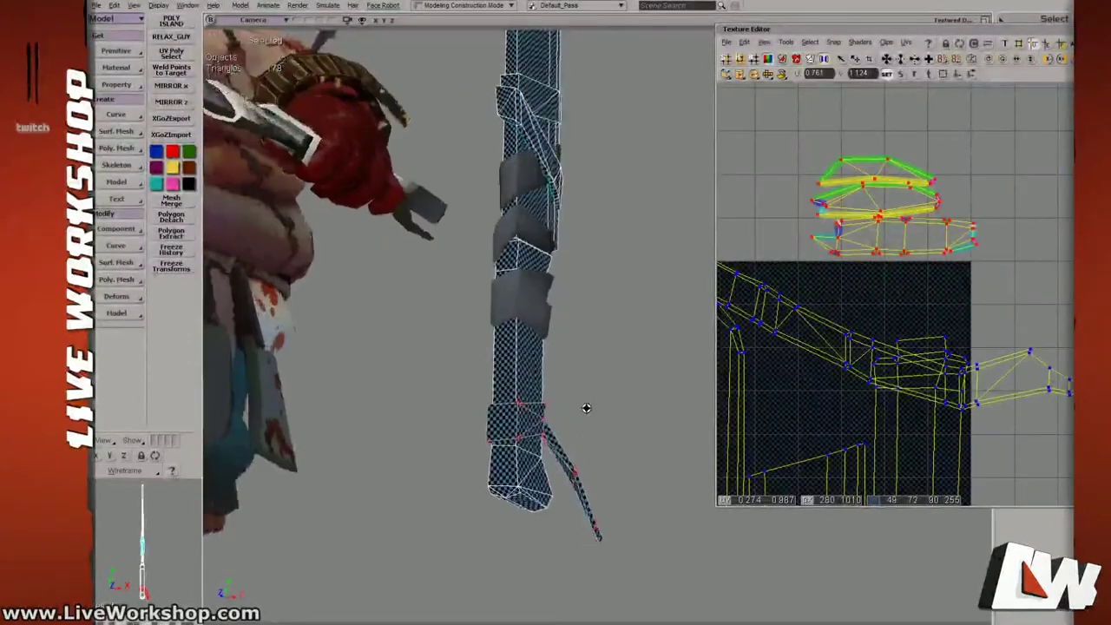
pyautogui.moveTo(564, 255); pyautogui.dragTo(579, 353)
pyautogui.moveTo(578, 352); pyautogui.dragTo(442, 298, button='middle')
pyautogui.moveTo(442, 297); pyautogui.dragTo(526, 401, button='right')
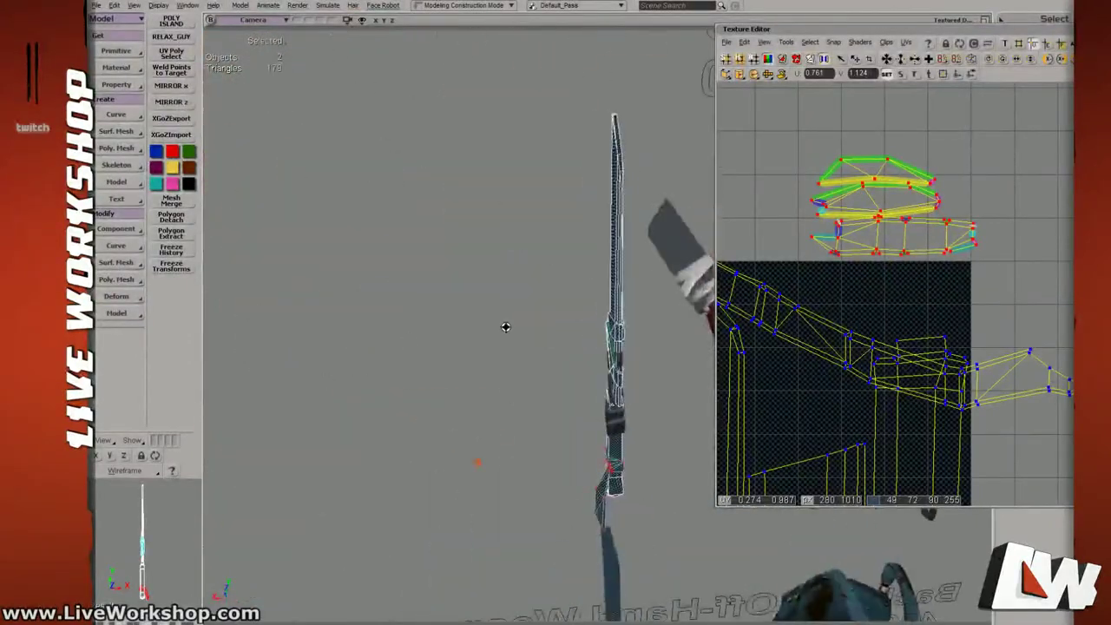
pyautogui.moveTo(526, 401); pyautogui.dragTo(439, 384, button='middle')
pyautogui.moveTo(439, 384); pyautogui.dragTo(583, 402, button='right')
pyautogui.moveTo(583, 401); pyautogui.dragTo(586, 349, button='middle')
# Try the end wrap's islands lower down, straddling the upper edge of the texture square above the sword islands.
pyautogui.press('v')
pyautogui.moveTo(839, 261)
pyautogui.mouseDown()
pyautogui.moveTo(866, 241)
pyautogui.moveTo(845, 263)
pyautogui.mouseUp()
pyautogui.moveTo(795, 314); pyautogui.dragTo(896, 273)
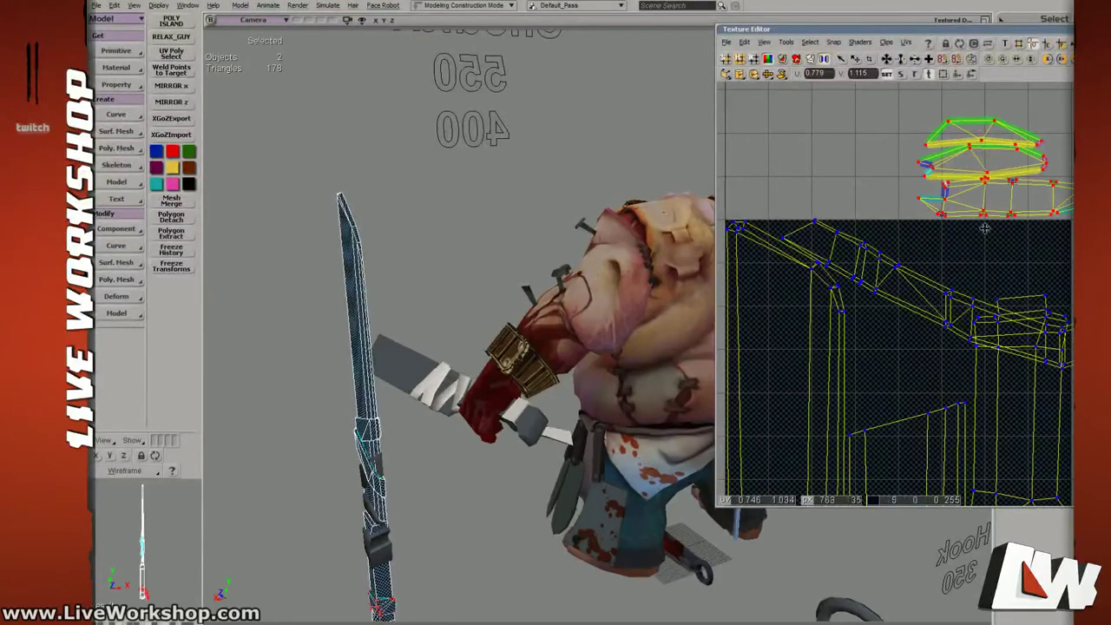
pyautogui.moveTo(984, 229); pyautogui.dragTo(976, 254)
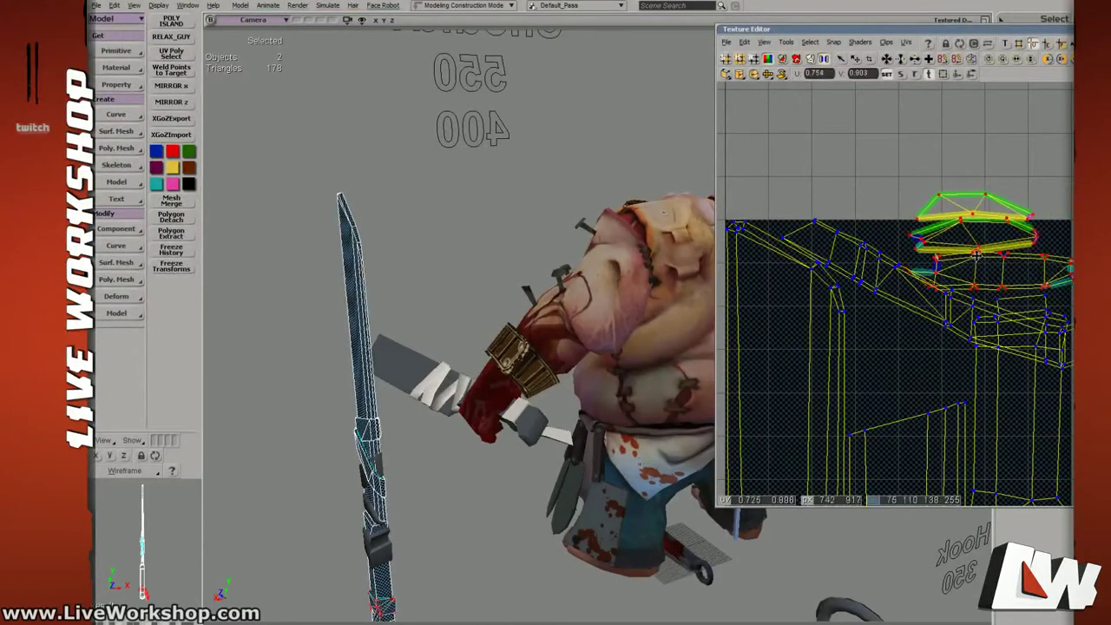
pyautogui.moveTo(926, 281); pyautogui.dragTo(927, 276)
pyautogui.press('space')
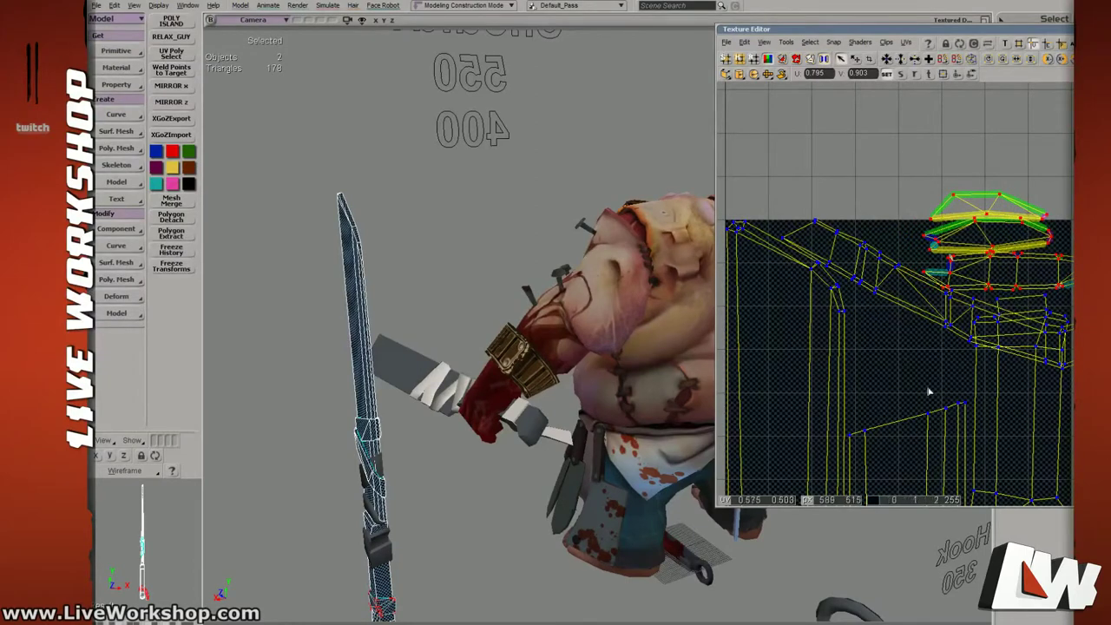
# Inspect the grey handle wrap's UVs, and select the sword with its unwrapped wraps to show their UVs together.
pyautogui.moveTo(410, 383); pyautogui.dragTo(451, 357, button='right')
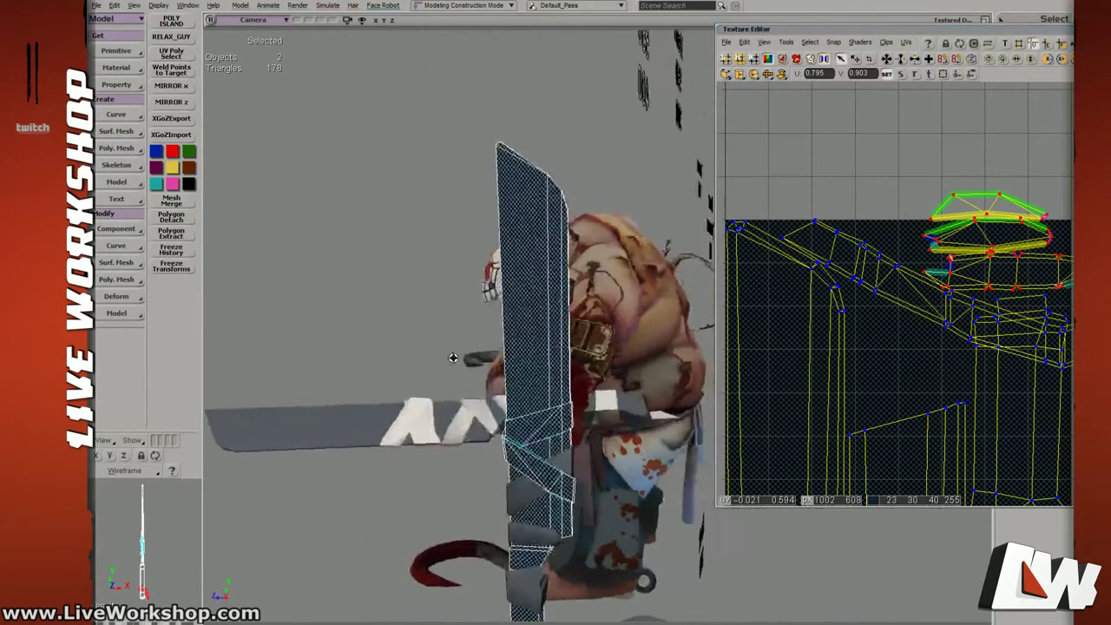
pyautogui.moveTo(451, 357); pyautogui.dragTo(474, 261)
pyautogui.click(553, 401)
pyautogui.press('s')
pyautogui.moveTo(807, 308); pyautogui.dragTo(789, 255)
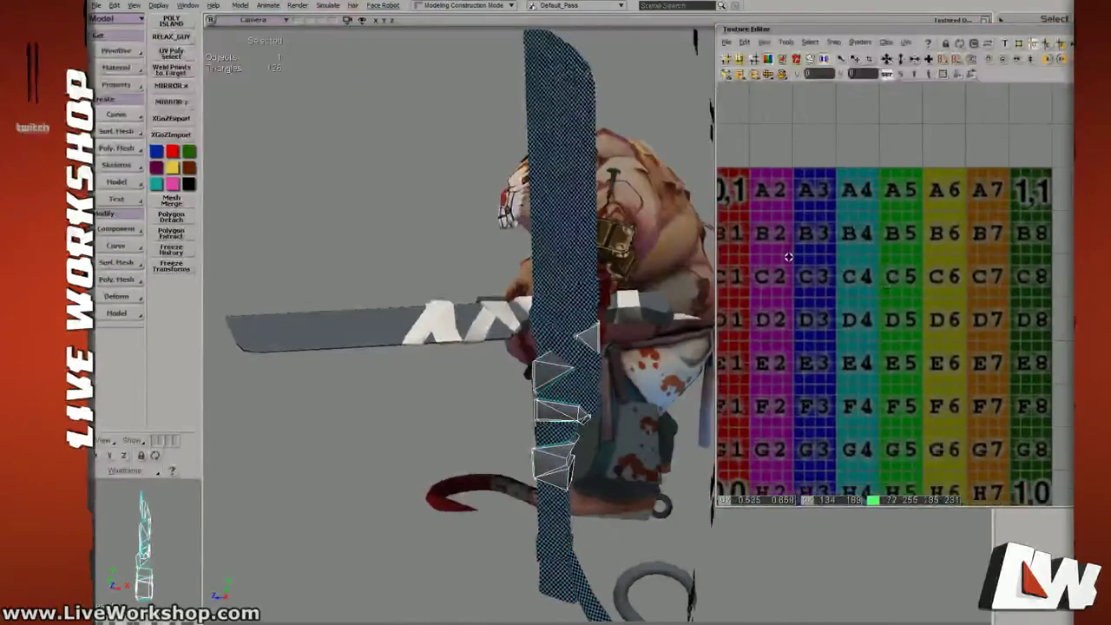
pyautogui.moveTo(789, 256); pyautogui.dragTo(851, 265, button='middle')
pyautogui.click(560, 316)
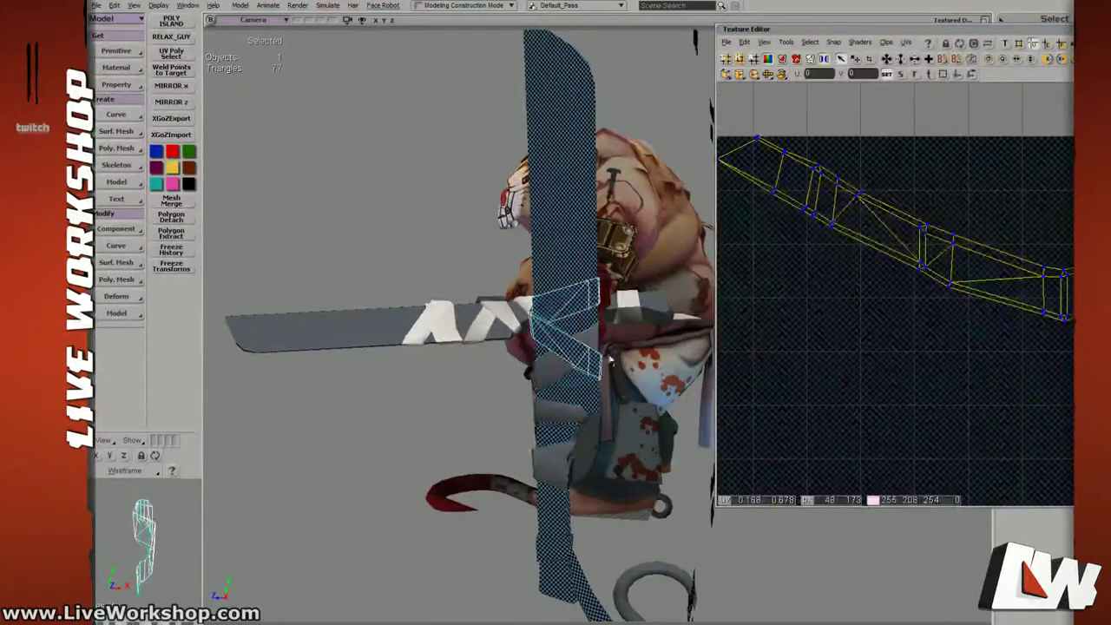
pyautogui.keyDown('shift'); pyautogui.click(558, 539); pyautogui.keyUp('shift')
pyautogui.keyDown('shift'); pyautogui.click(567, 208); pyautogui.keyUp('shift')
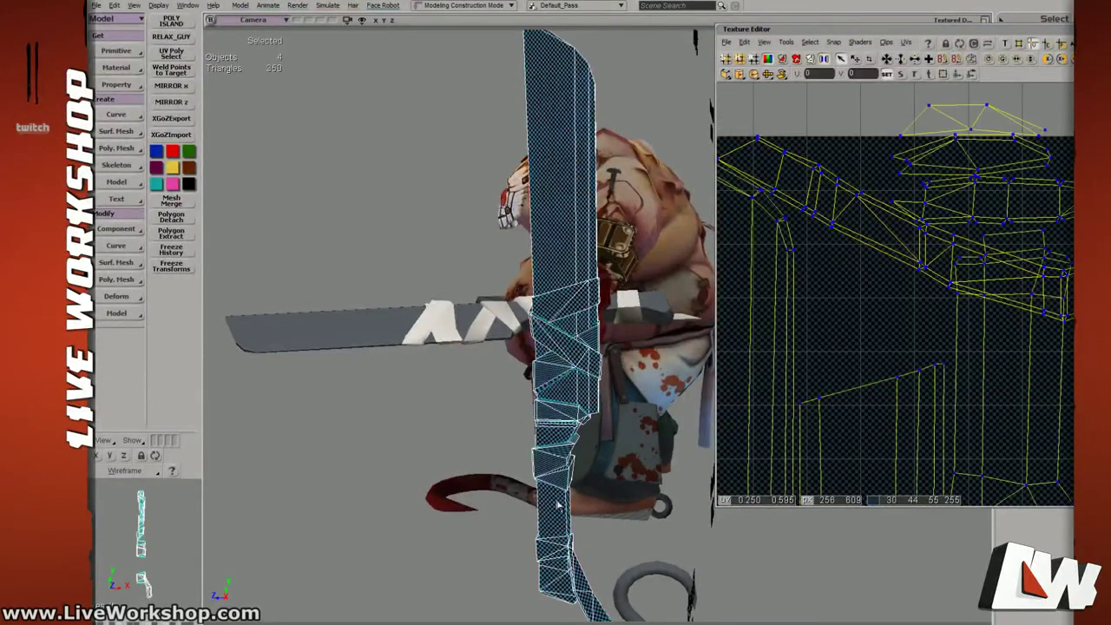
# Select the end wrap's islands and move them back up, clear of the texture square.
pyautogui.scroll(-4, 938, 209)
pyautogui.moveTo(938, 209); pyautogui.dragTo(979, 236)
pyautogui.press('v')
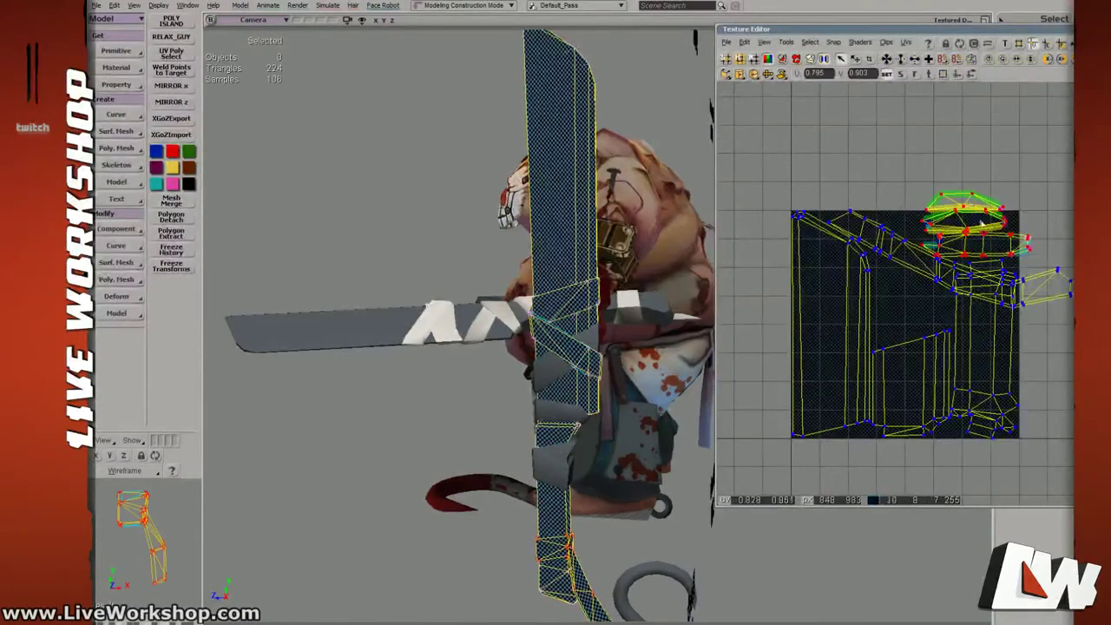
pyautogui.moveTo(979, 220); pyautogui.dragTo(993, 178, button='middle')
pyautogui.press('v')
pyautogui.moveTo(997, 291); pyautogui.dragTo(989, 334, button='middle')
# Select the remaining grey handle wrap, close the texture editor and save the scene.
pyautogui.click(553, 382)
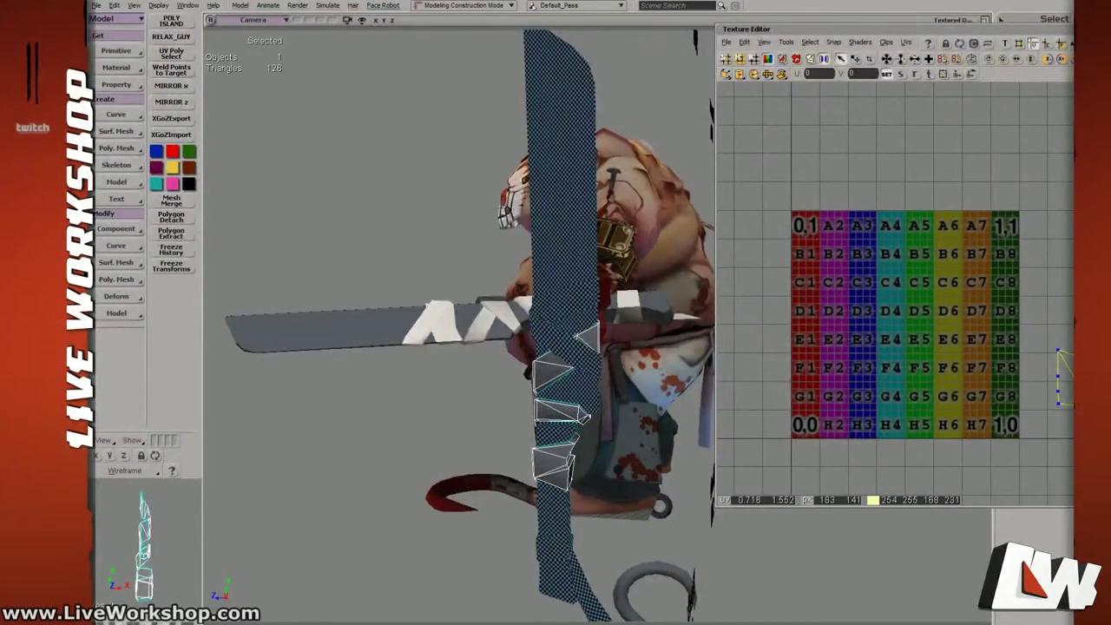
pyautogui.click(1083, 29)
pyautogui.scroll(4, 555, 439)
pyautogui.moveTo(499, 269); pyautogui.dragTo(734, 290, button='right')
pyautogui.scroll(-3, 594, 261)
pyautogui.hotkey('ctrl', 's')
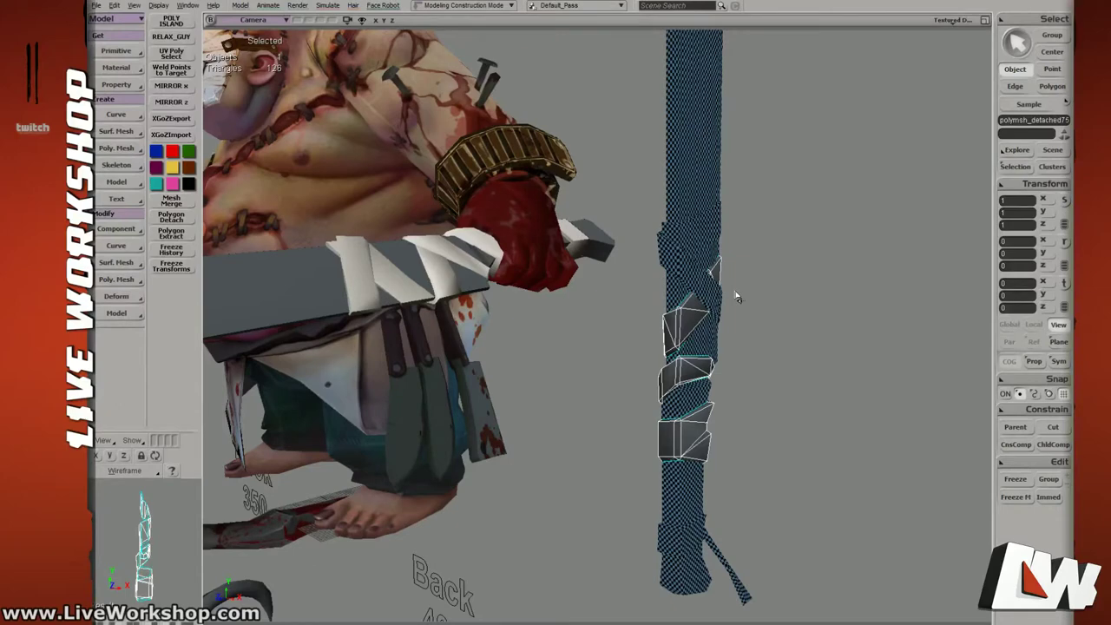
# Examine the grey wrap's loops around the sword handle up close from several angles.
pyautogui.click(765, 286)
pyautogui.moveTo(765, 286); pyautogui.dragTo(733, 289, button='right')
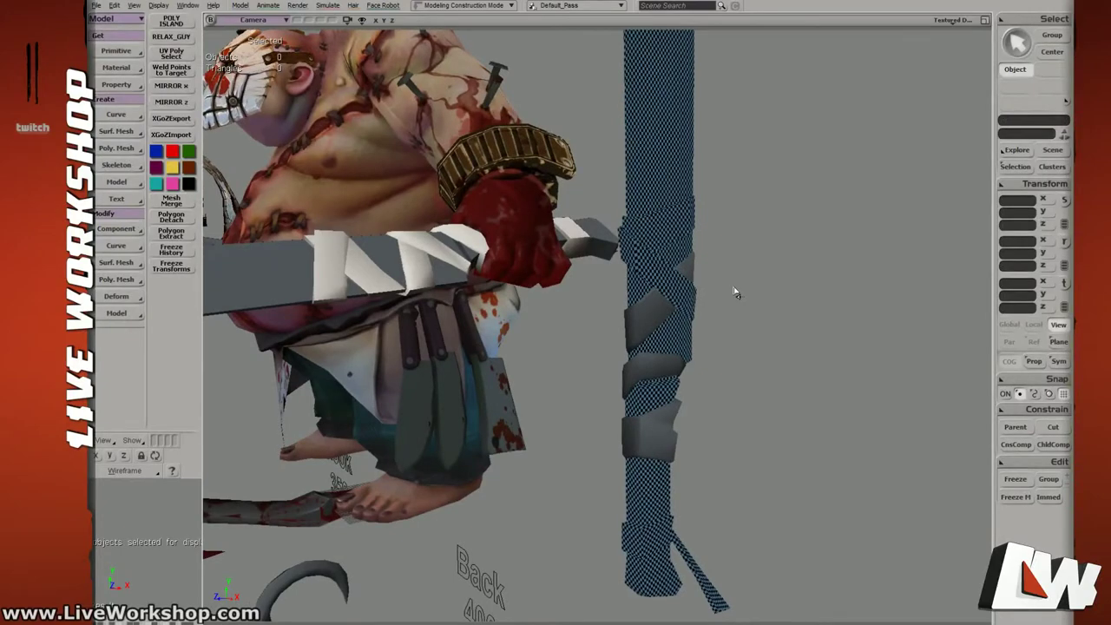
pyautogui.moveTo(744, 312); pyautogui.dragTo(719, 292, button='right')
pyautogui.moveTo(720, 292); pyautogui.dragTo(751, 314, button='middle')
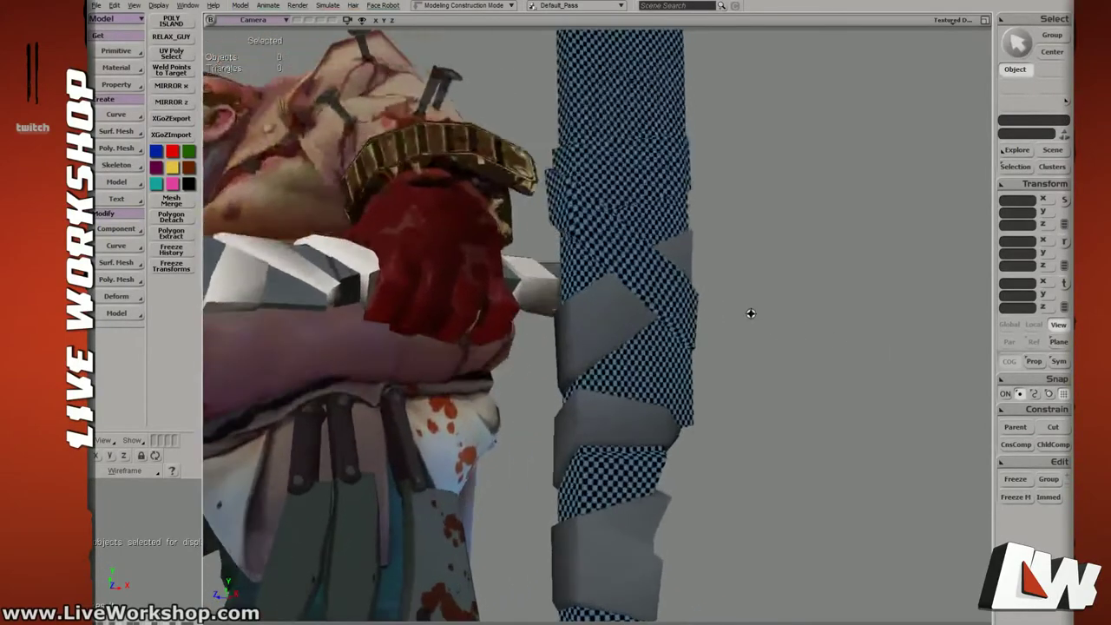
pyautogui.moveTo(676, 284); pyautogui.dragTo(702, 286, button='right')
pyautogui.moveTo(702, 286); pyautogui.dragTo(691, 304, button='middle')
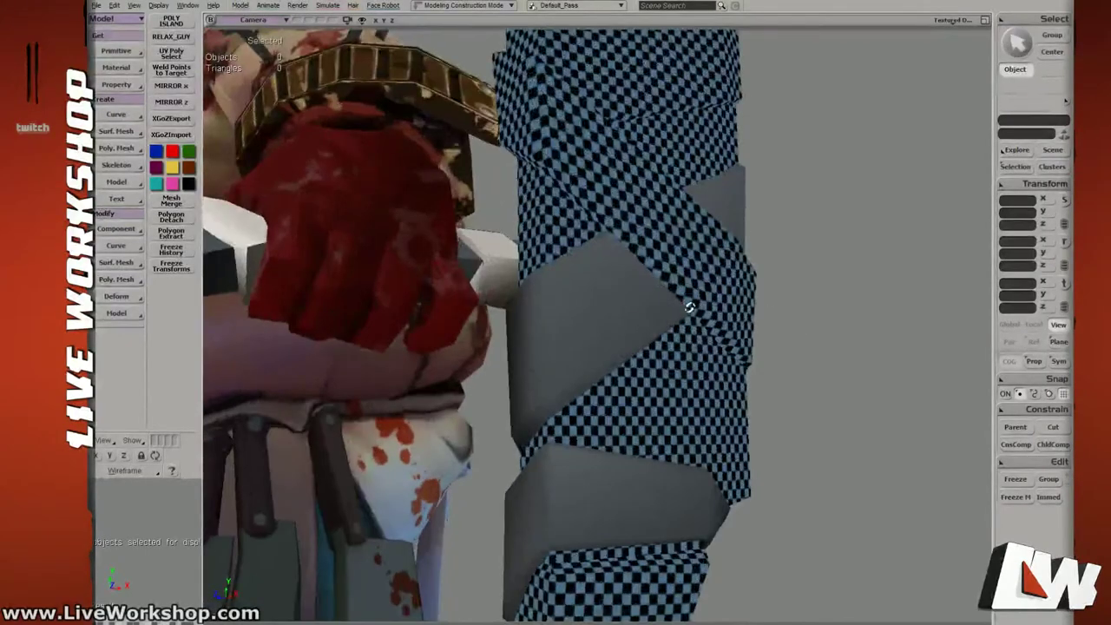
pyautogui.moveTo(690, 307); pyautogui.dragTo(642, 300, button='right')
pyautogui.moveTo(642, 301); pyautogui.dragTo(573, 263, button='middle')
# Delete the Sample cluster from the grey handle wrap, and freeze the wrap's history and transforms.
pyautogui.click(573, 263)
pyautogui.moveTo(573, 263); pyautogui.dragTo(680, 307, button='right')
pyautogui.moveTo(680, 307); pyautogui.dragTo(661, 296, button='middle')
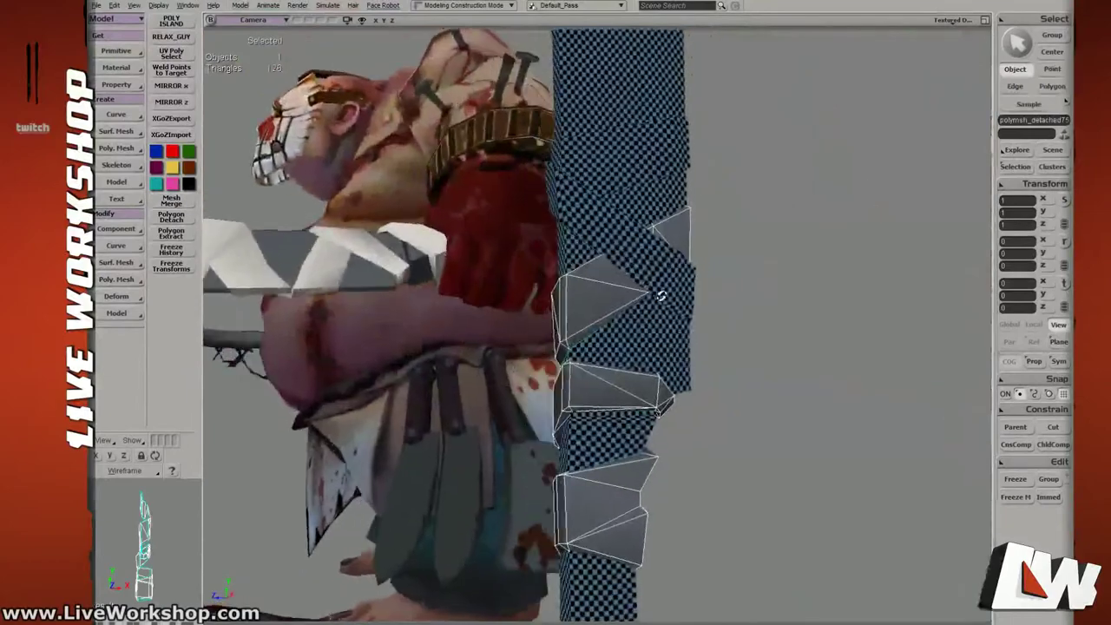
pyautogui.moveTo(661, 296); pyautogui.dragTo(706, 313, button='right')
pyautogui.moveTo(706, 312); pyautogui.dragTo(632, 306, button='middle')
pyautogui.click(1016, 166)
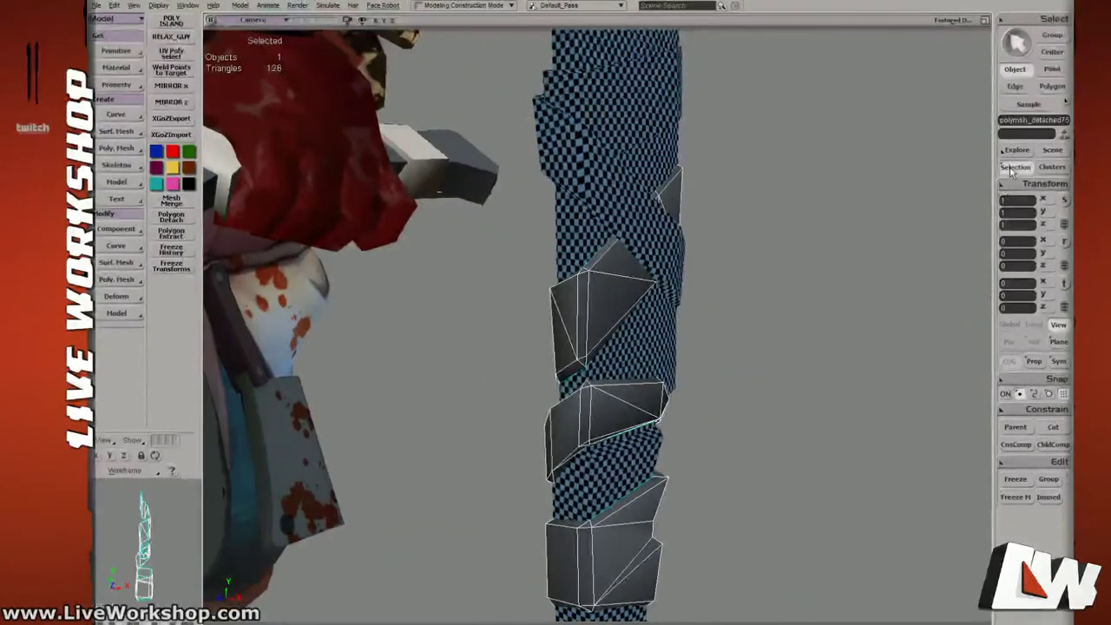
pyautogui.click(851, 169)
pyautogui.click(884, 177)
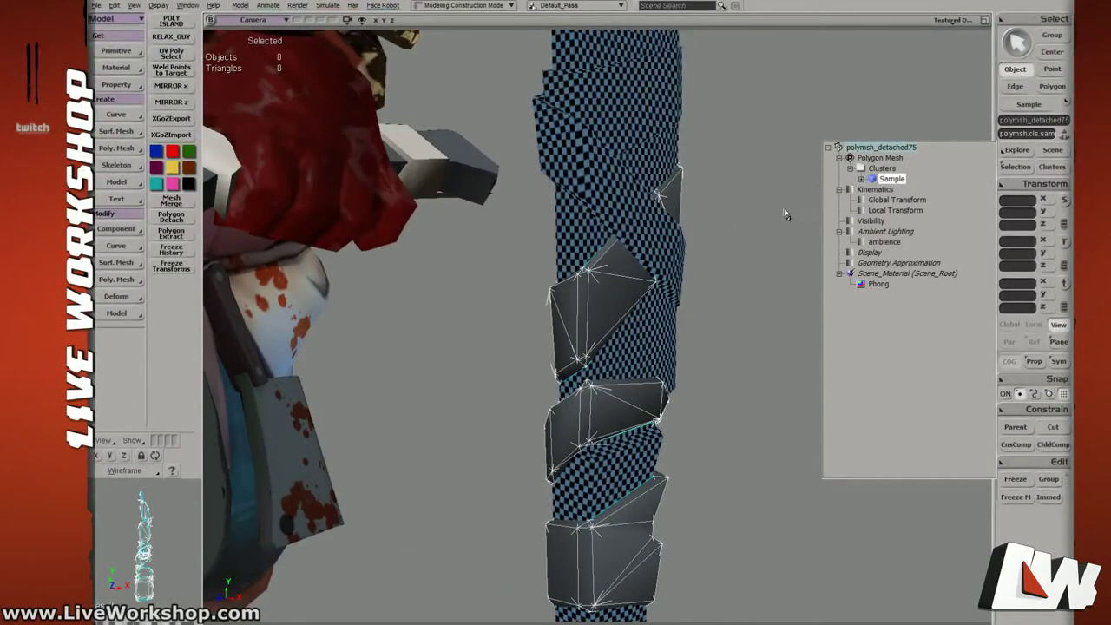
pyautogui.press('Delete')
pyautogui.click(602, 290)
pyautogui.click(183, 252)
pyautogui.click(179, 266)
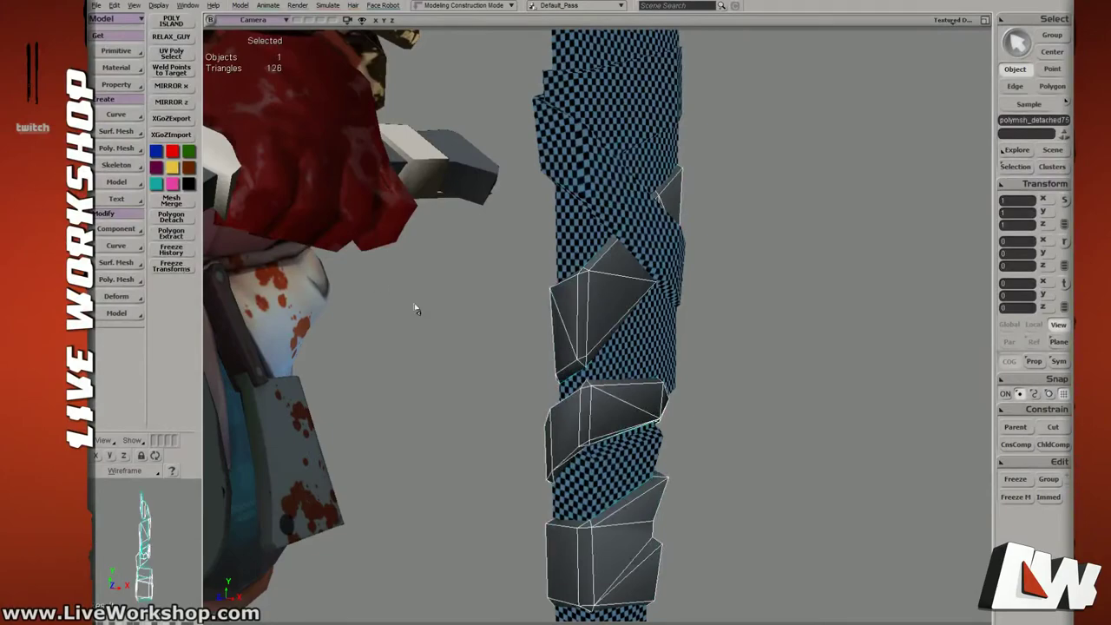
# Select the first seam edges along the upper rim of the grey wrap's upper loop.
pyautogui.click(416, 308)
pyautogui.moveTo(605, 316); pyautogui.dragTo(485, 264, button='middle')
pyautogui.click(571, 295)
pyautogui.moveTo(597, 260); pyautogui.dragTo(591, 313)
pyautogui.moveTo(591, 313); pyautogui.dragTo(670, 401, button='right')
pyautogui.press('e')
pyautogui.click(557, 312)
pyautogui.keyDown('shift'); pyautogui.click(544, 314); pyautogui.keyUp('shift')
pyautogui.keyDown('shift'); pyautogui.click(698, 415); pyautogui.keyUp('shift')
pyautogui.moveTo(665, 348); pyautogui.dragTo(638, 342, button='right')
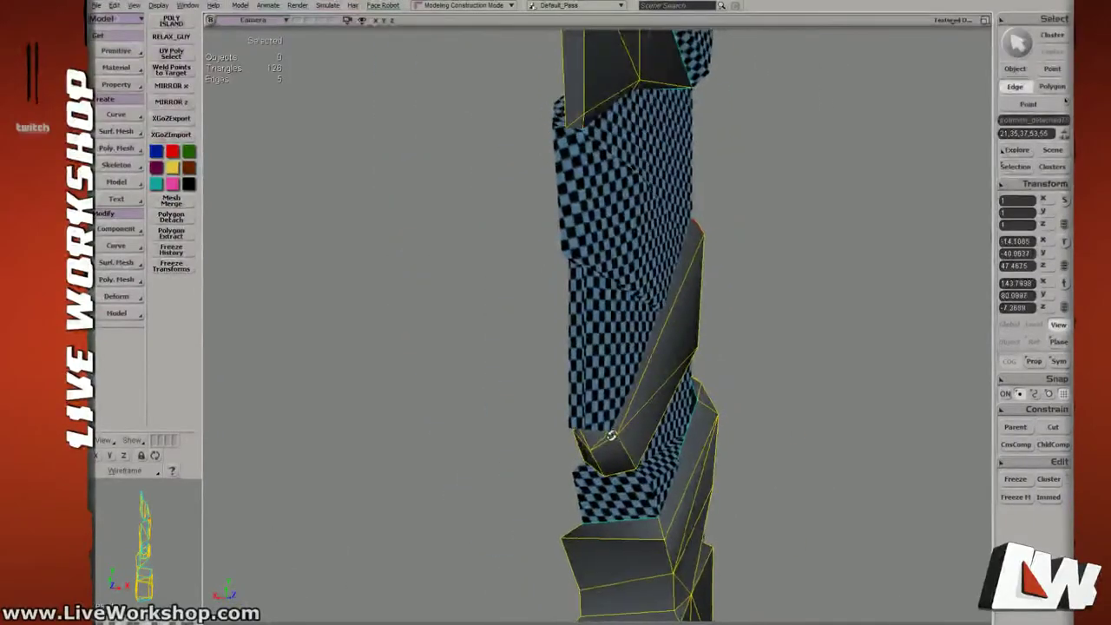
# Extend the seam edge selection around the middle loop's upper rim and onto the lowest loop's upper rim.
pyautogui.moveTo(613, 436); pyautogui.dragTo(618, 408, button='right')
pyautogui.keyDown('shift'); pyautogui.click(610, 428); pyautogui.keyUp('shift')
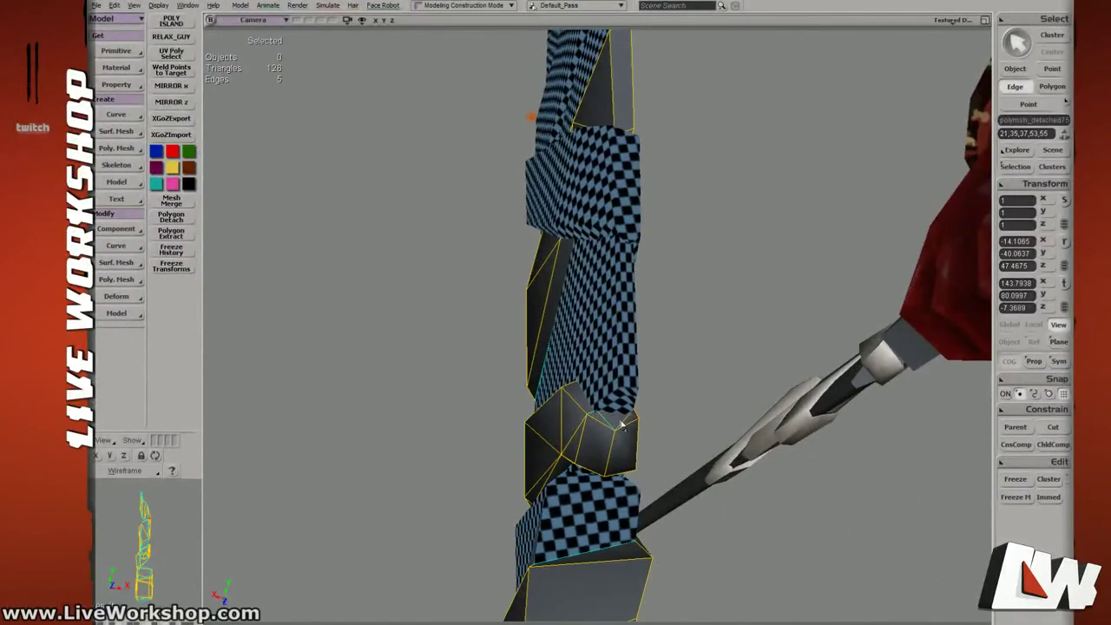
pyautogui.moveTo(588, 391); pyautogui.dragTo(570, 394, button='middle')
pyautogui.keyDown('shift'); pyautogui.click(566, 391); pyautogui.keyUp('shift')
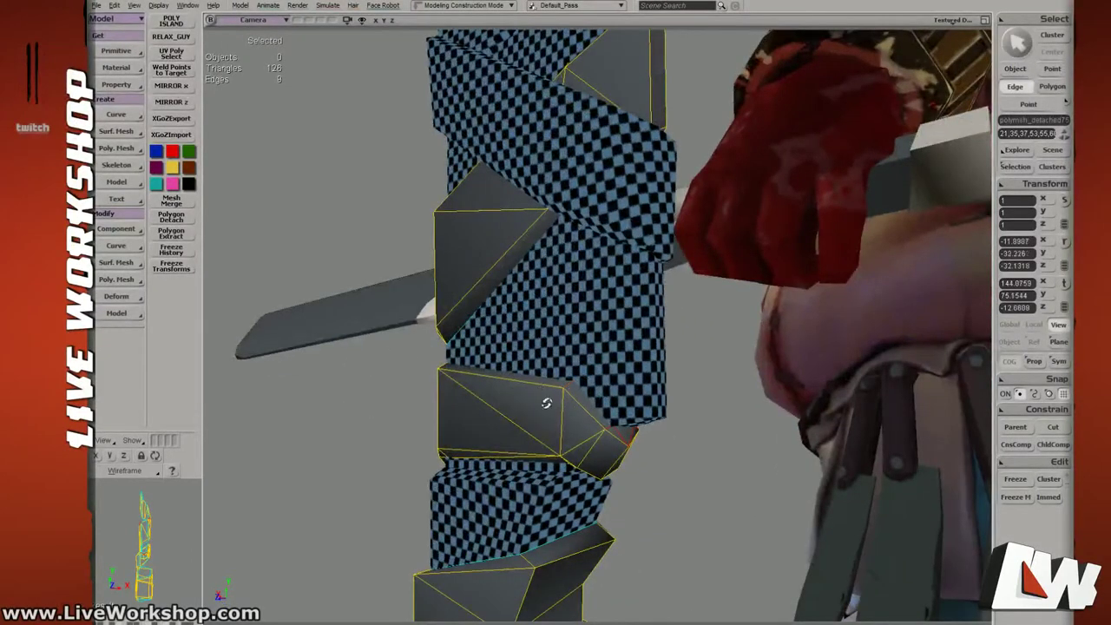
pyautogui.moveTo(545, 402); pyautogui.dragTo(609, 382, button='right')
pyautogui.keyDown('shift'); pyautogui.click(590, 428); pyautogui.keyUp('shift')
pyautogui.moveTo(592, 426); pyautogui.dragTo(660, 367, button='right')
pyautogui.keyDown('shift'); pyautogui.click(695, 425); pyautogui.keyUp('shift')
pyautogui.keyDown('shift'); pyautogui.click(536, 397); pyautogui.keyUp('shift')
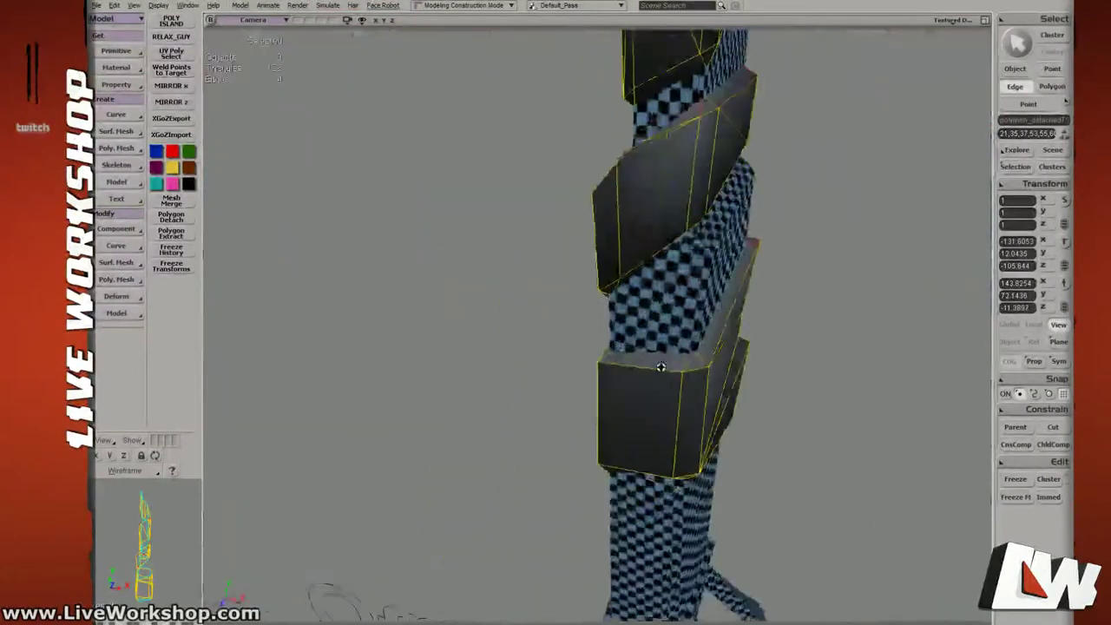
# Add the lowest loop's remaining upper rim, overlap crease and bottom rim edges to the seam selection.
pyautogui.moveTo(661, 366); pyautogui.dragTo(707, 372, button='middle')
pyautogui.moveTo(657, 341); pyautogui.dragTo(582, 350, button='right')
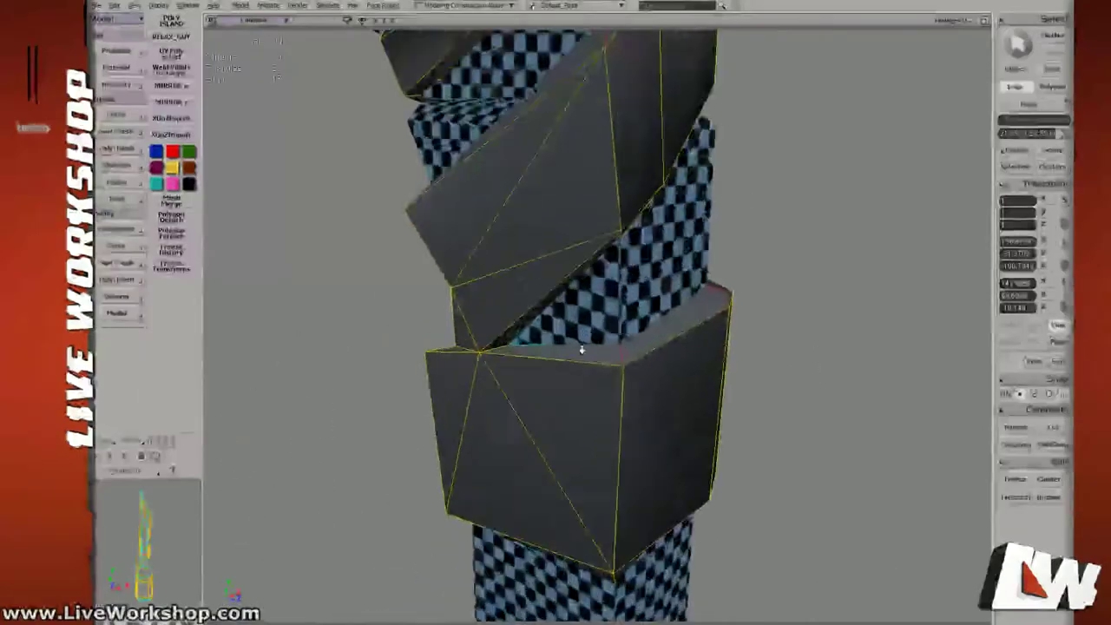
pyautogui.scroll(1, 583, 350)
pyautogui.moveTo(487, 354); pyautogui.dragTo(627, 342, button='middle')
pyautogui.keyDown('shift'); pyautogui.click(665, 347); pyautogui.keyUp('shift')
pyautogui.moveTo(573, 373); pyautogui.dragTo(613, 333, button='middle')
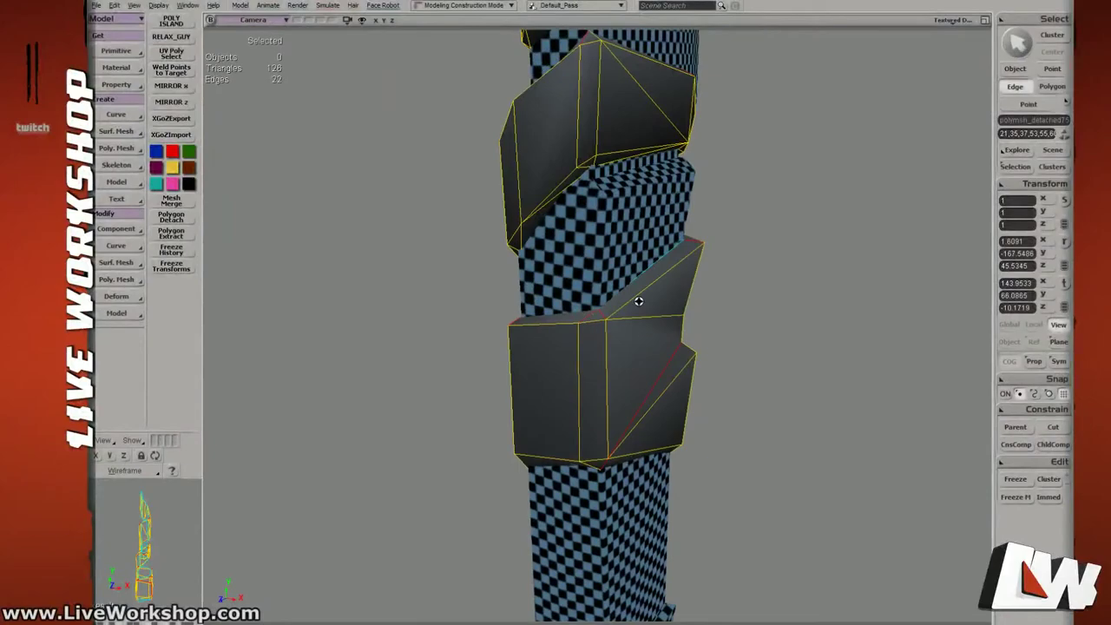
pyautogui.keyDown('shift'); pyautogui.click(607, 433); pyautogui.keyUp('shift')
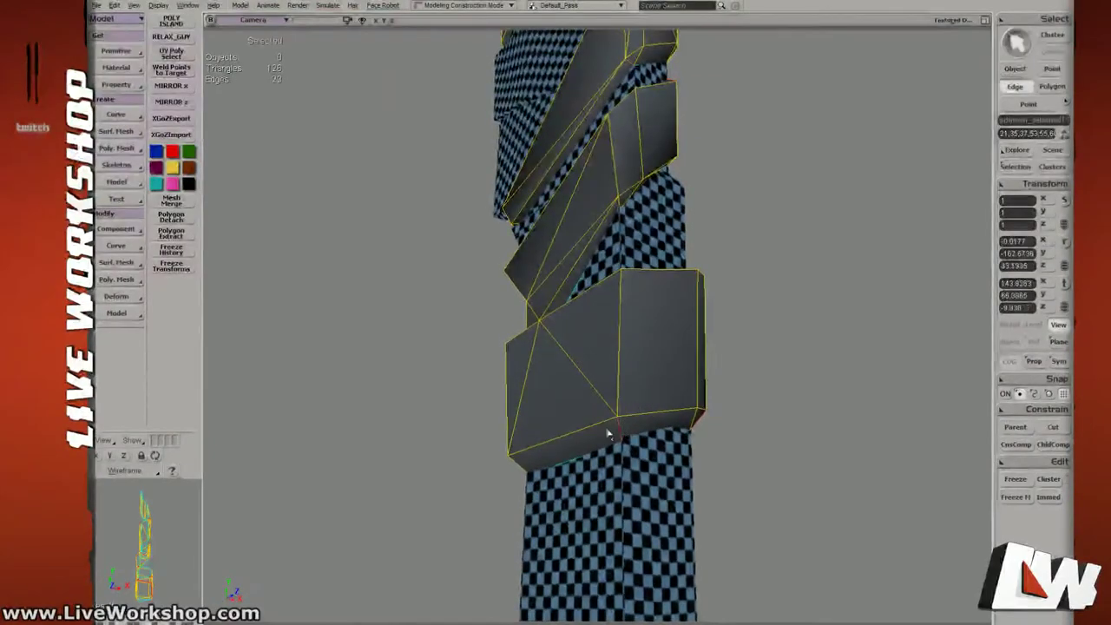
# Add the middle loop's underside edges and the crease between the lowest loop's two layers to the seam selection.
pyautogui.moveTo(607, 433); pyautogui.dragTo(607, 309, button='middle')
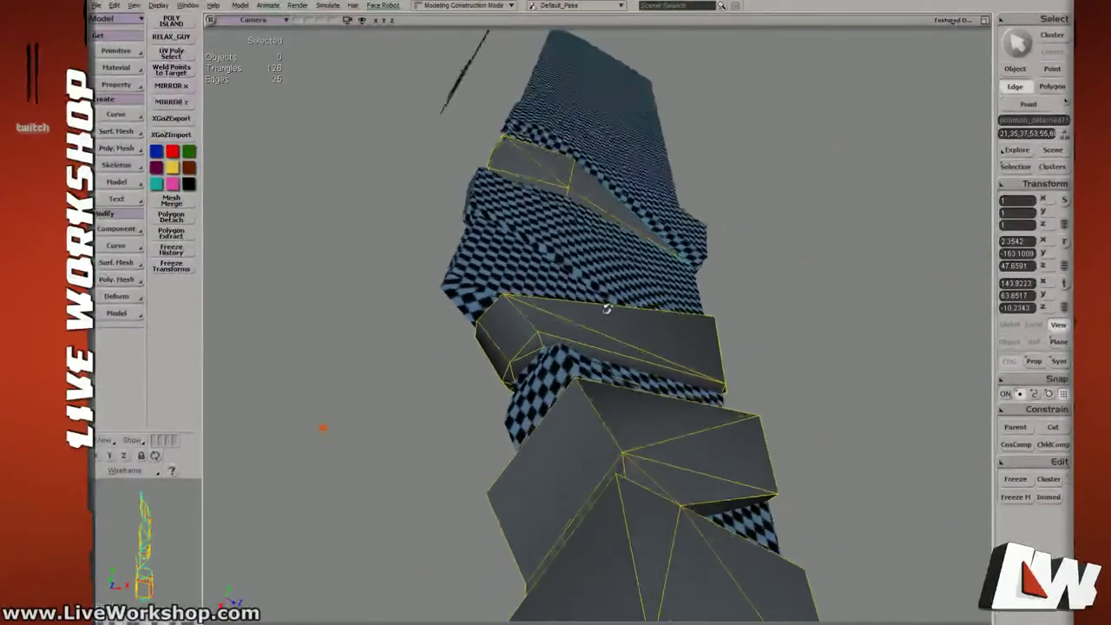
pyautogui.keyDown('shift'); pyautogui.click(546, 346); pyautogui.keyUp('shift')
pyautogui.moveTo(546, 346); pyautogui.dragTo(626, 337, button='middle')
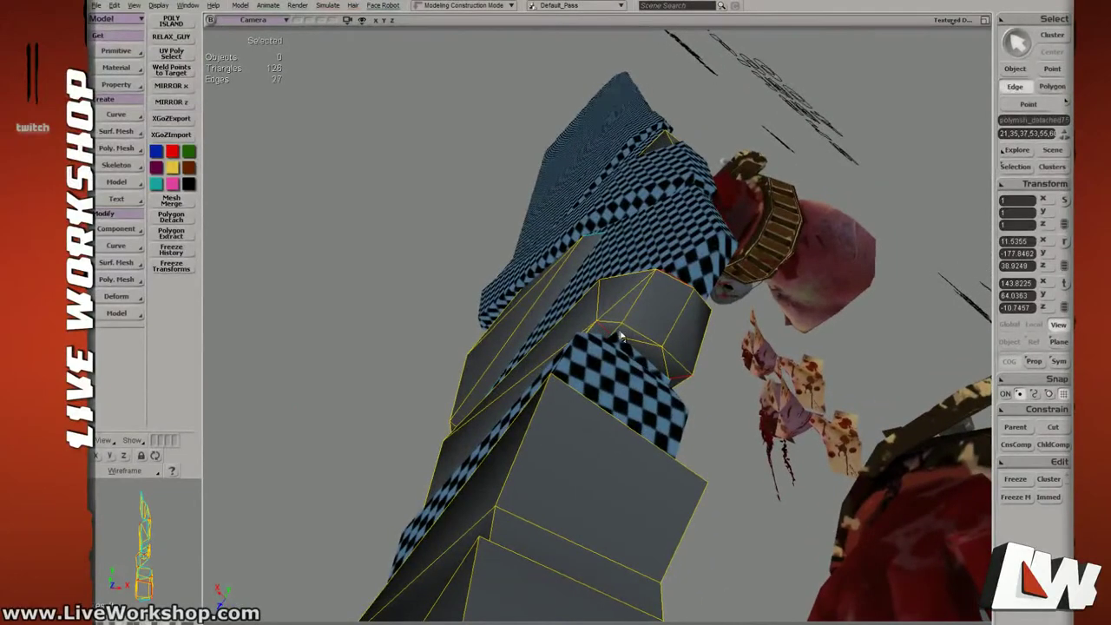
pyautogui.moveTo(669, 372); pyautogui.dragTo(539, 369, button='middle')
pyautogui.keyDown('shift'); pyautogui.click(608, 316); pyautogui.keyUp('shift')
pyautogui.moveTo(615, 357); pyautogui.dragTo(619, 357, button='middle')
pyautogui.moveTo(680, 368); pyautogui.dragTo(583, 409, button='middle')
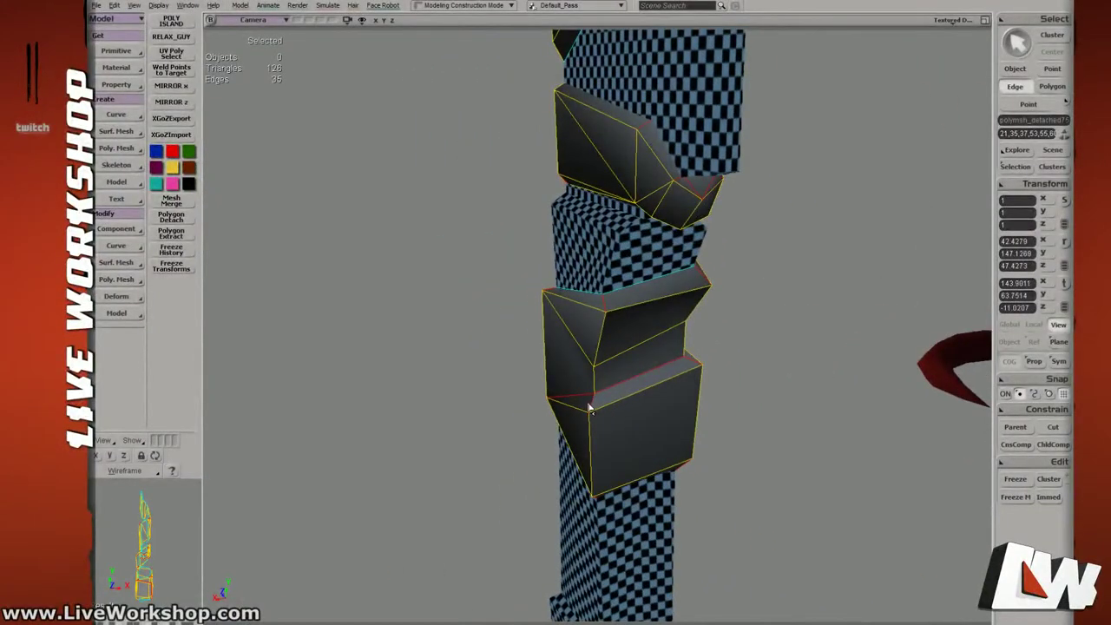
# Add more edges on the underside and hidden ends of the upper diagonal loop to the seam selection.
pyautogui.moveTo(635, 393); pyautogui.dragTo(533, 339, button='middle')
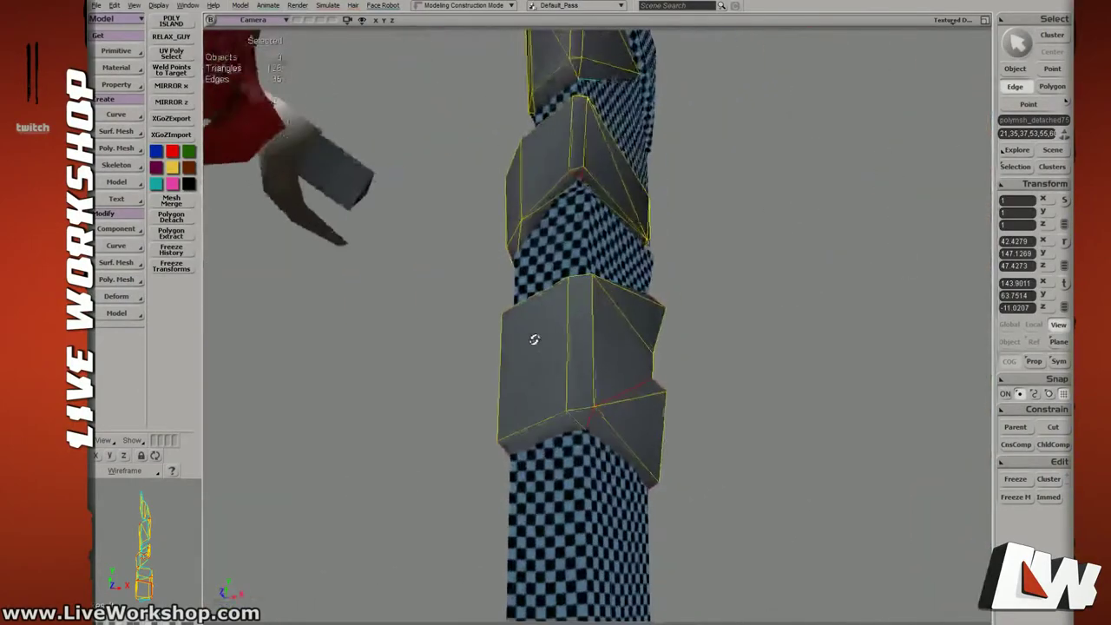
pyautogui.moveTo(588, 423); pyautogui.dragTo(576, 315, button='middle')
pyautogui.moveTo(588, 373); pyautogui.dragTo(690, 345, button='middle')
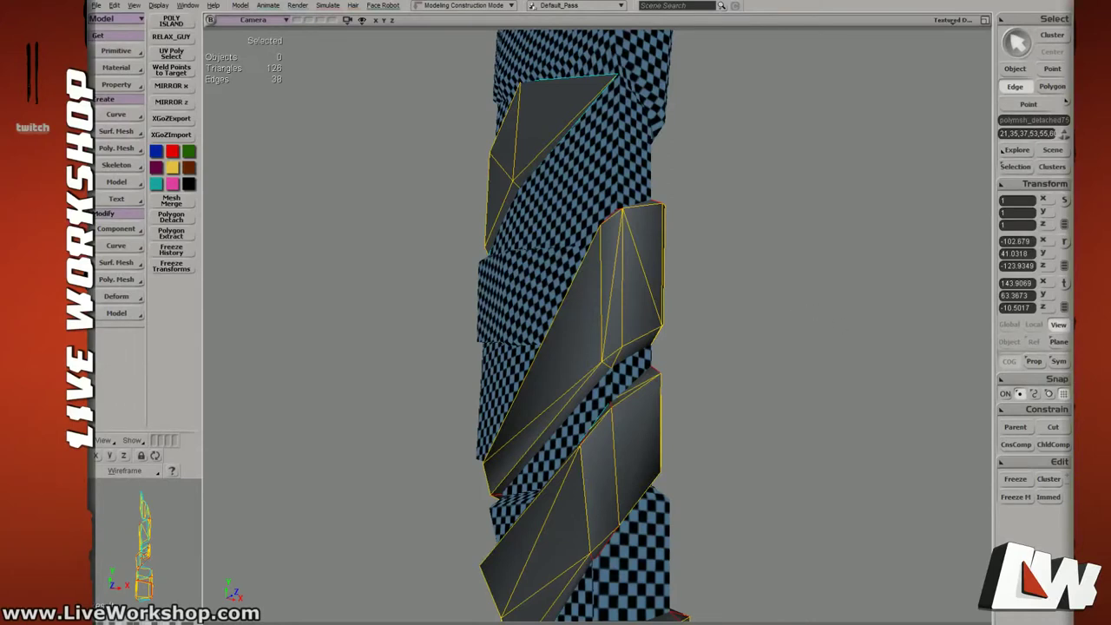
pyautogui.moveTo(724, 299); pyautogui.dragTo(726, 282)
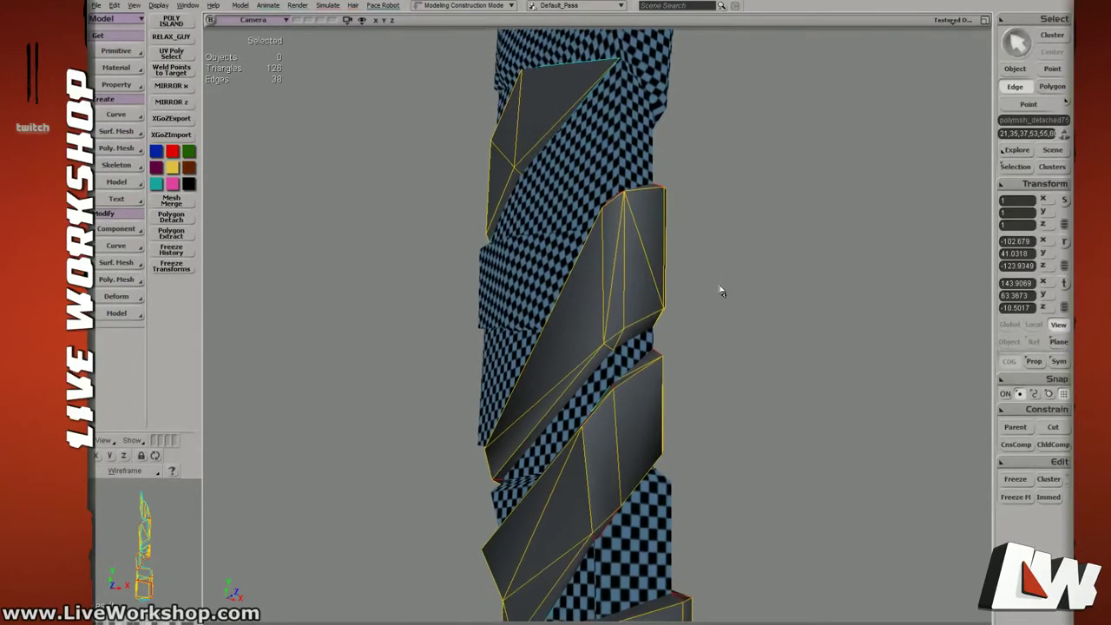
pyautogui.moveTo(733, 275); pyautogui.dragTo(731, 262, button='middle')
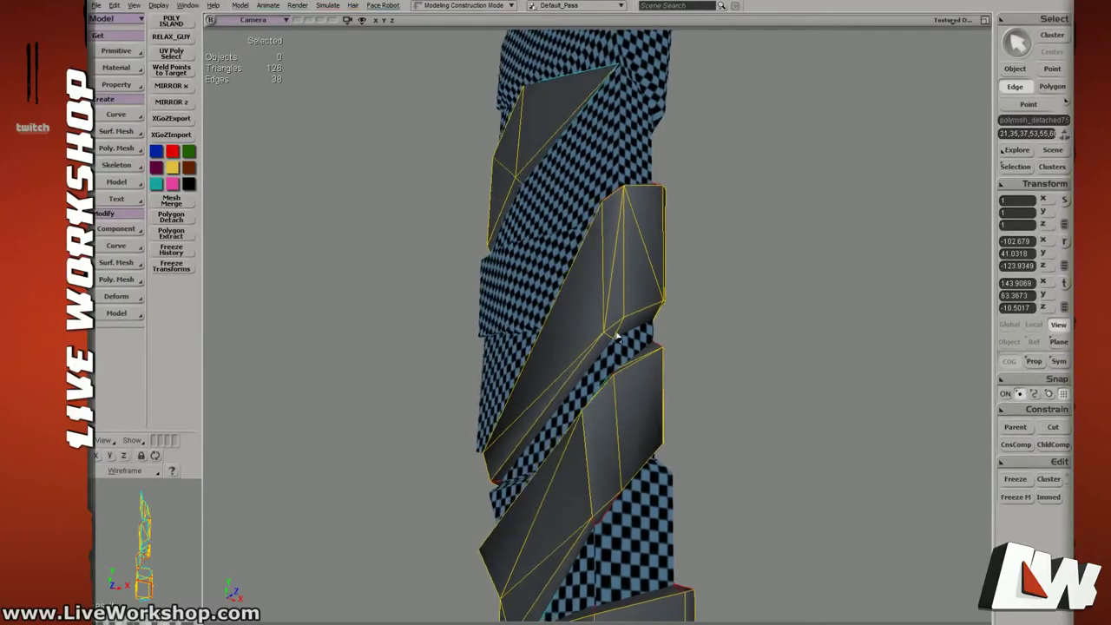
pyautogui.moveTo(697, 307); pyautogui.dragTo(638, 309, button='middle')
pyautogui.keyDown('shift'); pyautogui.click(550, 314); pyautogui.keyUp('shift')
# Inspect the grey wrap's covered upper sections in both wireframe and textured display to find remaining seam edges.
pyautogui.press('4')
pyautogui.press('6')
pyautogui.press('F1')
pyautogui.click(989, 12)
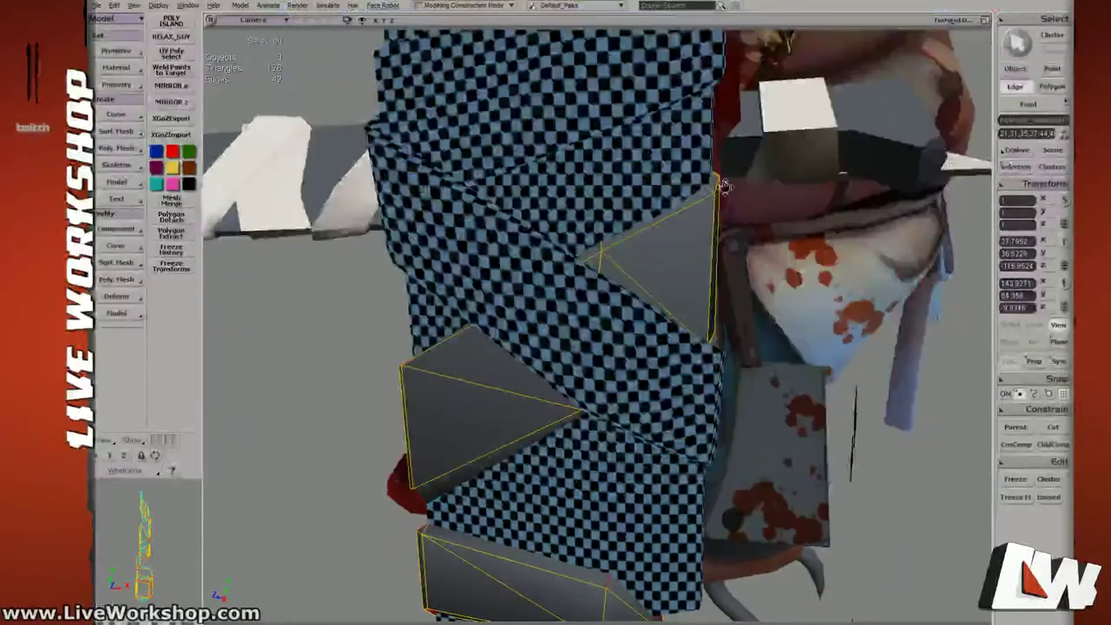
pyautogui.press('4')
pyautogui.moveTo(681, 262); pyautogui.dragTo(651, 275, button='middle')
pyautogui.press('6')
pyautogui.press('4')
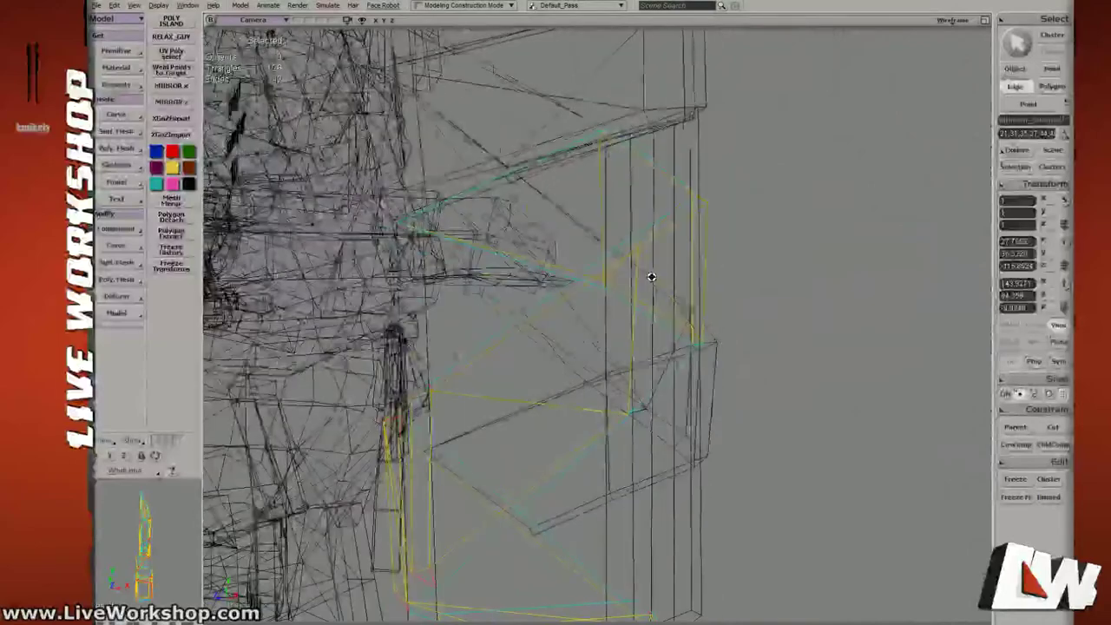
pyautogui.moveTo(631, 312); pyautogui.dragTo(530, 331, button='middle')
pyautogui.press('6')
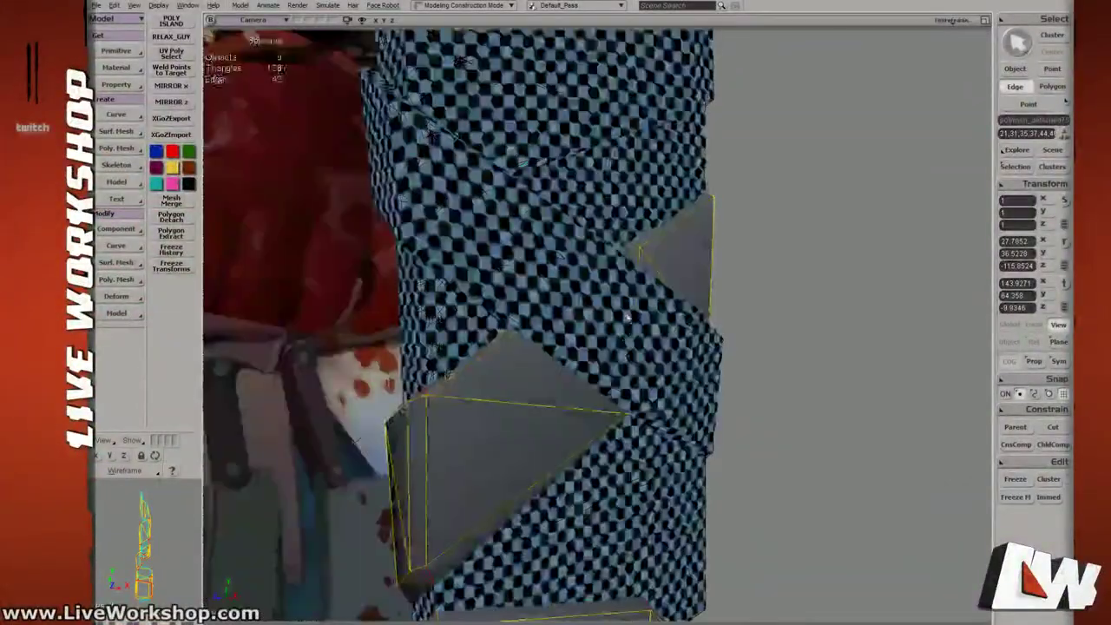
pyautogui.moveTo(613, 374); pyautogui.dragTo(617, 262, button='middle')
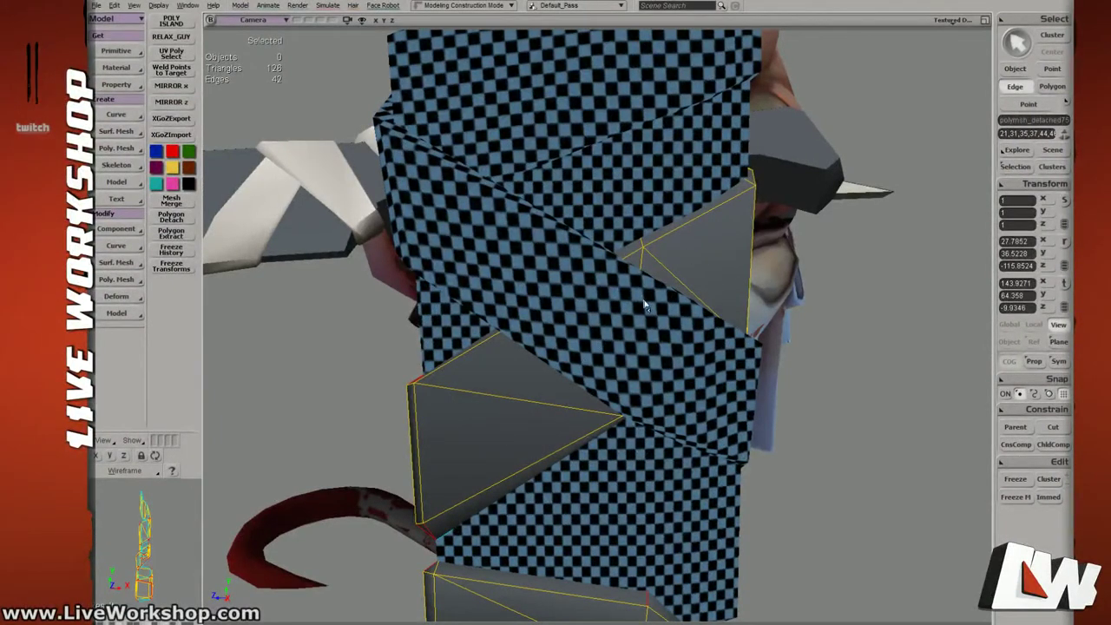
# Add two more edges near the outer upper corner of the upper grey loop to the seam selection.
pyautogui.moveTo(644, 304); pyautogui.dragTo(579, 290, button='middle')
pyautogui.press('4')
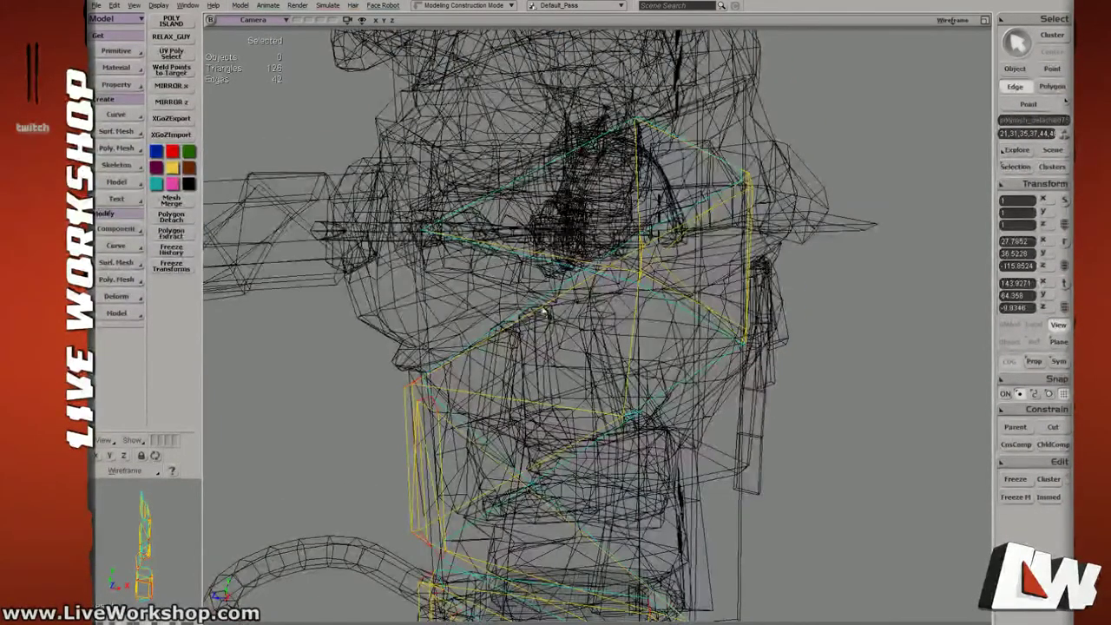
pyautogui.press('6')
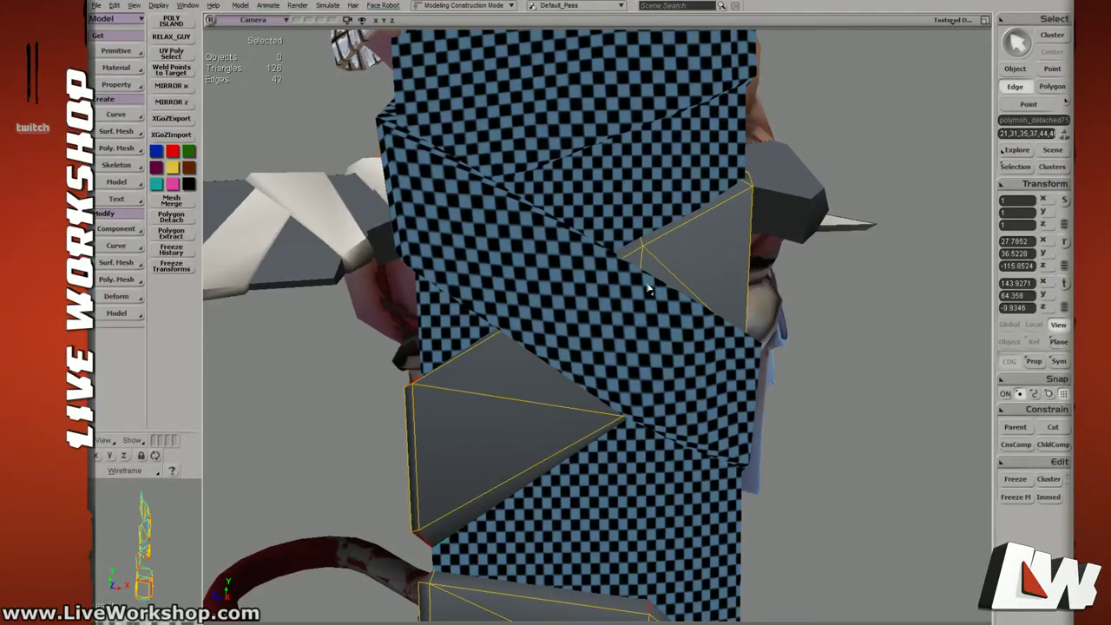
pyautogui.press('1')
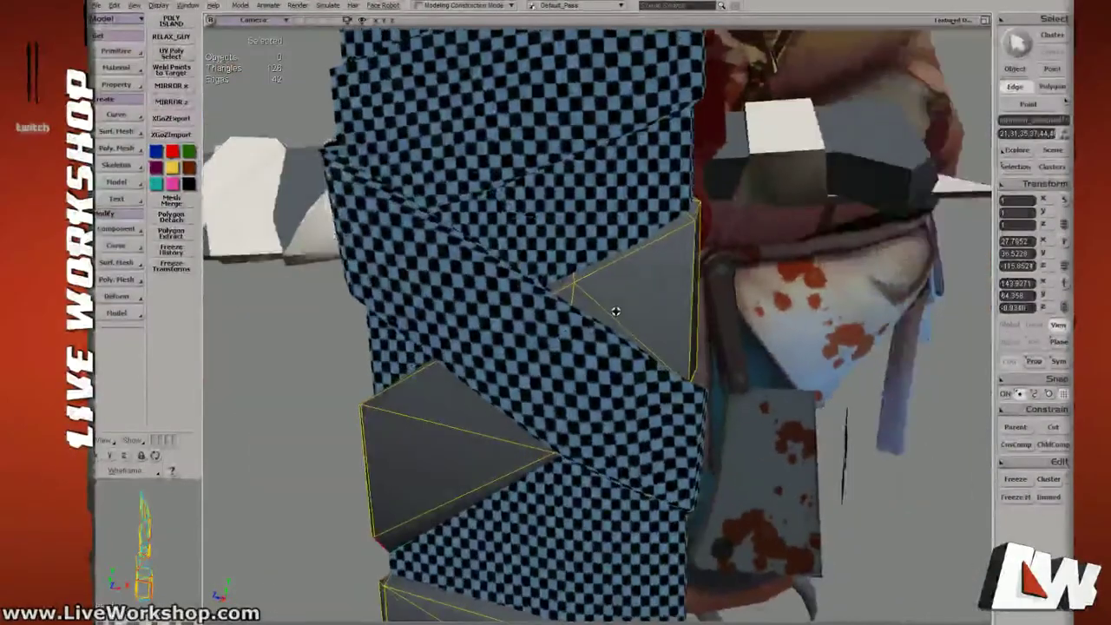
pyautogui.moveTo(613, 304)
pyautogui.mouseDown(button='right')
pyautogui.moveTo(596, 287)
pyautogui.moveTo(603, 317)
pyautogui.mouseUp(button='right')
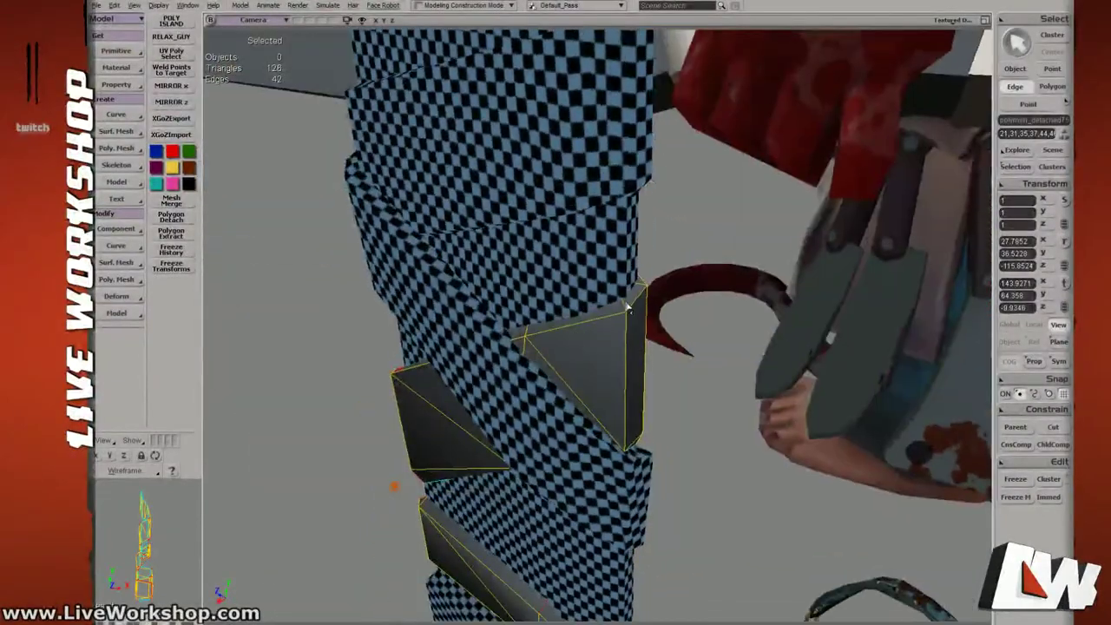
pyautogui.moveTo(640, 289); pyautogui.dragTo(595, 325, button='middle')
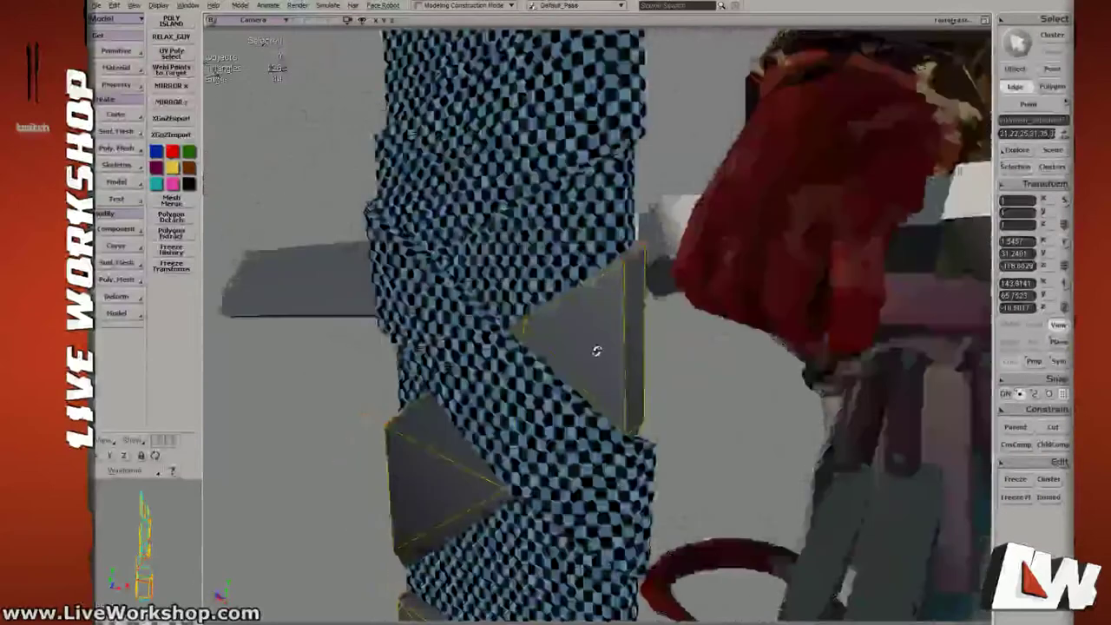
pyautogui.moveTo(597, 351); pyautogui.dragTo(625, 330, button='right')
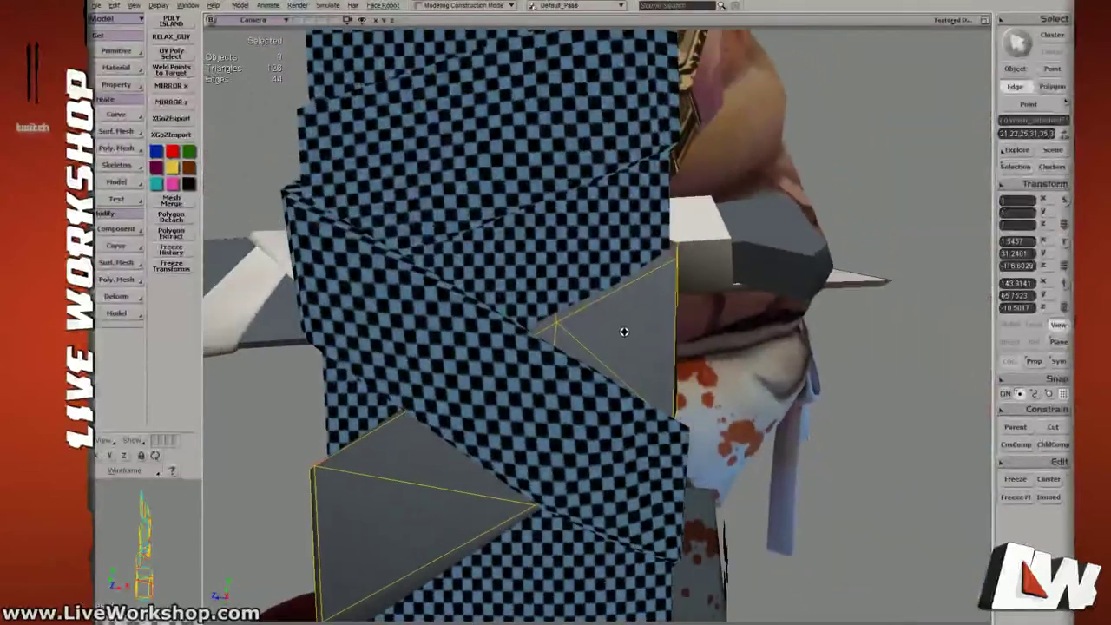
# Try to move the short edge at the upper grey loop's inner corner beneath the crossing strap.
pyautogui.moveTo(625, 330); pyautogui.dragTo(611, 318)
pyautogui.moveTo(591, 322); pyautogui.dragTo(608, 299, button='middle')
pyautogui.moveTo(607, 299)
pyautogui.mouseDown(button='right')
pyautogui.moveTo(528, 288)
pyautogui.moveTo(650, 280)
pyautogui.moveTo(611, 316)
pyautogui.mouseUp(button='right')
pyautogui.moveTo(611, 317); pyautogui.dragTo(602, 292, button='middle')
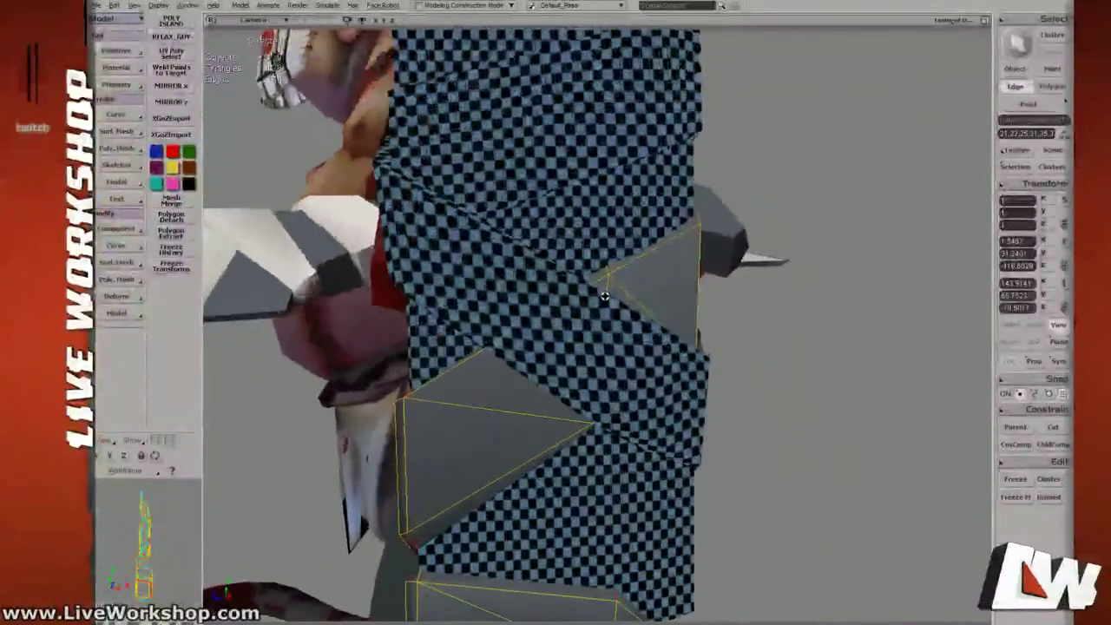
pyautogui.moveTo(602, 293); pyautogui.dragTo(613, 327, button='right')
pyautogui.moveTo(613, 327); pyautogui.dragTo(589, 305, button='middle')
pyautogui.press('5')
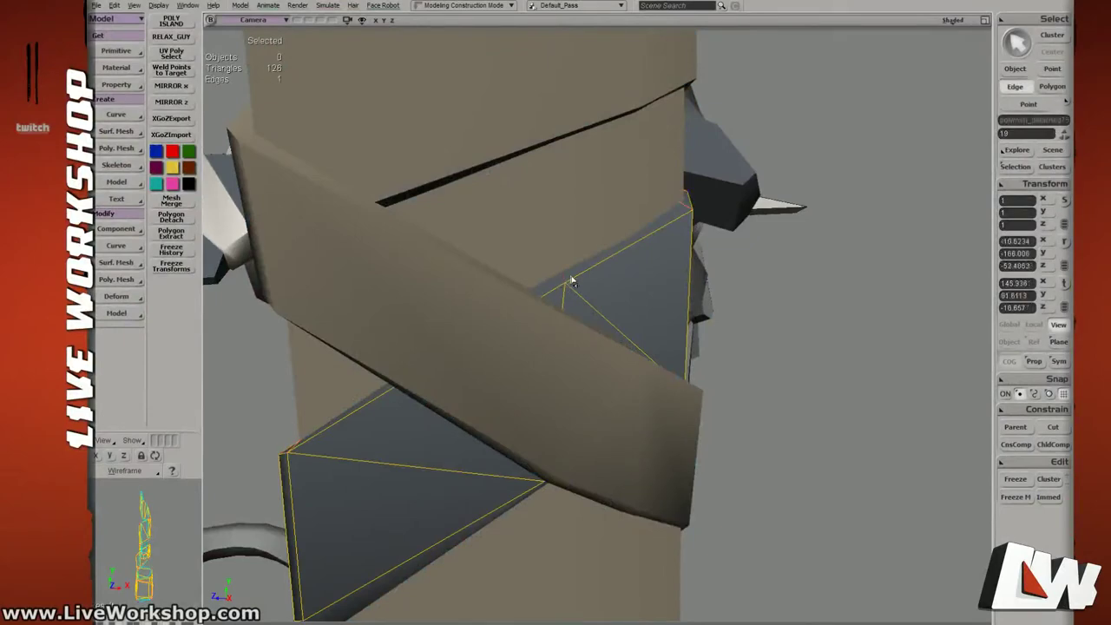
pyautogui.press('4')
pyautogui.moveTo(566, 283); pyautogui.dragTo(599, 259, button='right')
pyautogui.press('v')
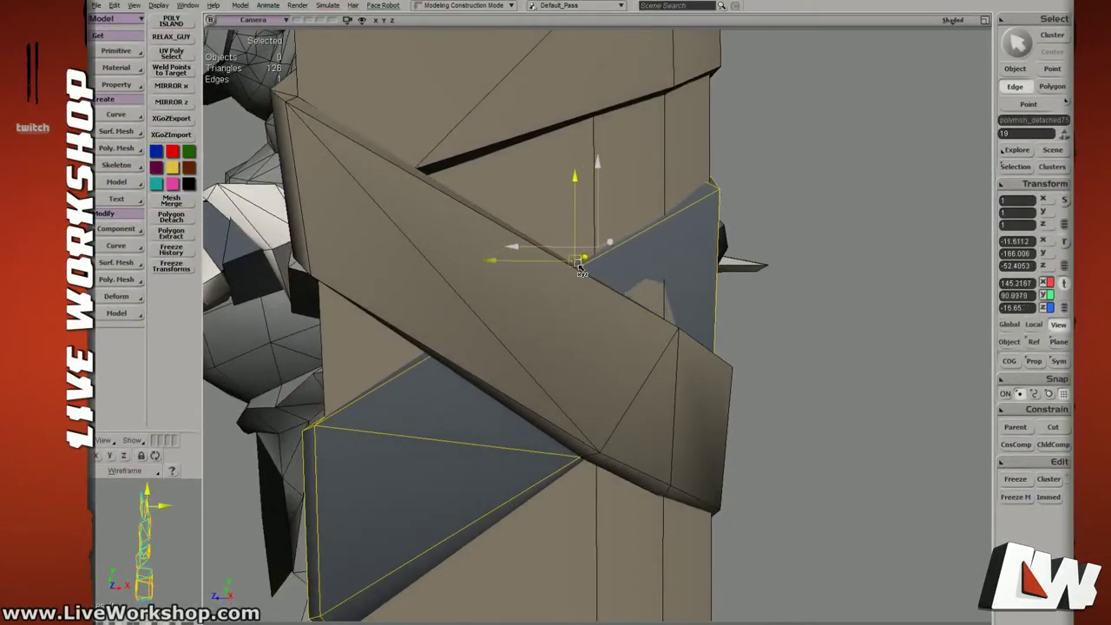
pyautogui.moveTo(595, 259); pyautogui.dragTo(526, 314, button='right')
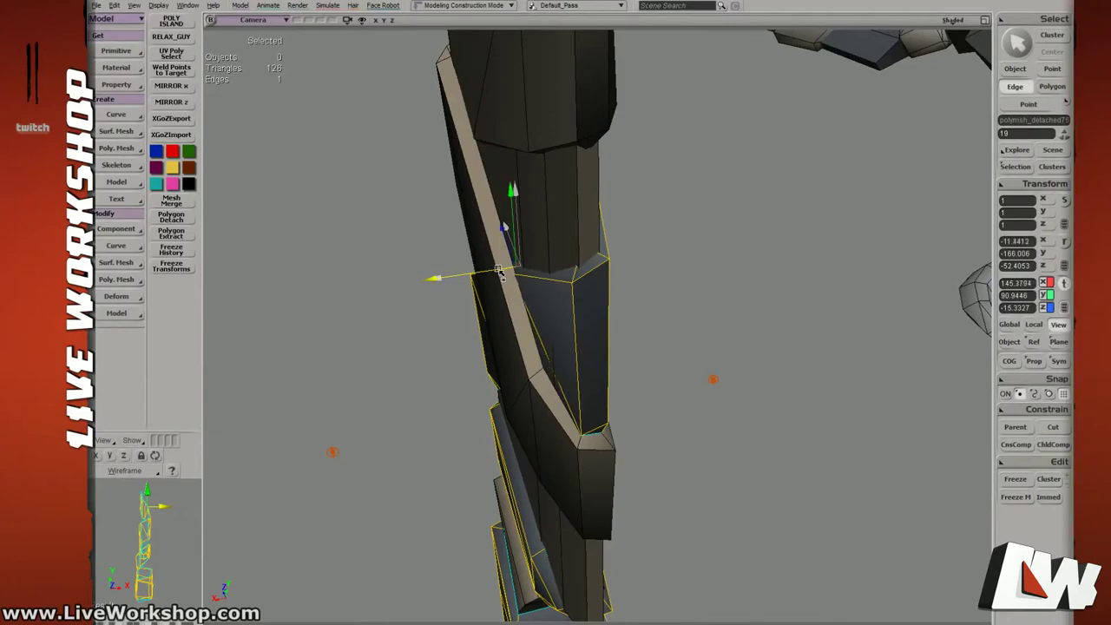
pyautogui.moveTo(519, 295)
pyautogui.mouseDown(button='right')
pyautogui.moveTo(633, 372)
pyautogui.moveTo(553, 353)
pyautogui.moveTo(567, 391)
pyautogui.moveTo(590, 367)
pyautogui.moveTo(581, 368)
pyautogui.mouseUp(button='right')
# Undo the inner corner edge's move and restore the full seam edge selection.
pyautogui.press('4')
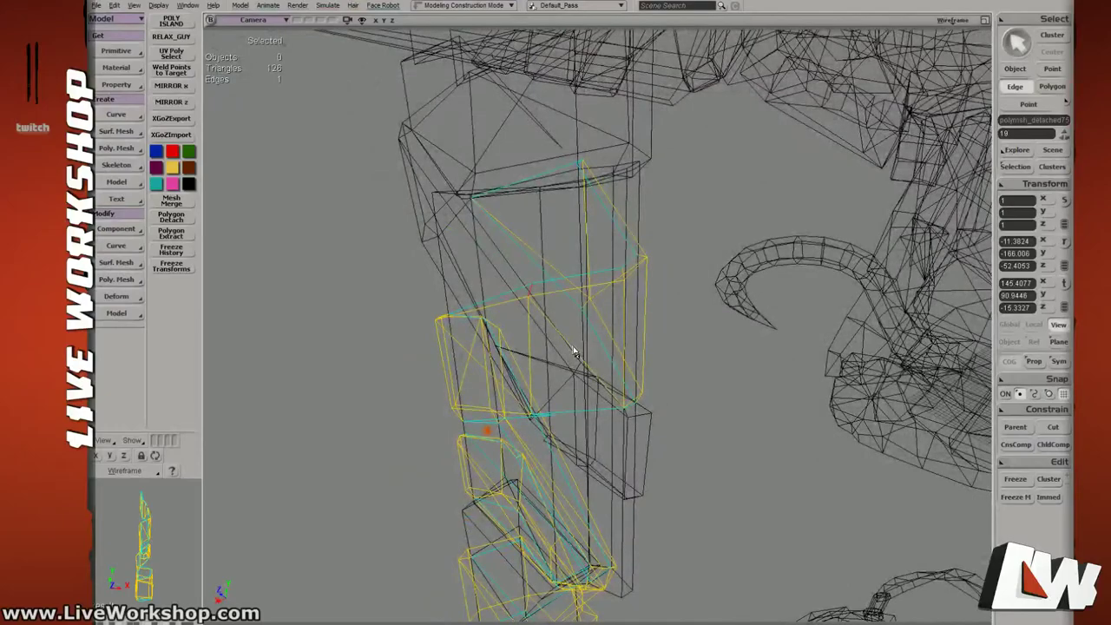
pyautogui.press('t')
pyautogui.moveTo(576, 351); pyautogui.dragTo(573, 290, button='right')
pyautogui.press('e')
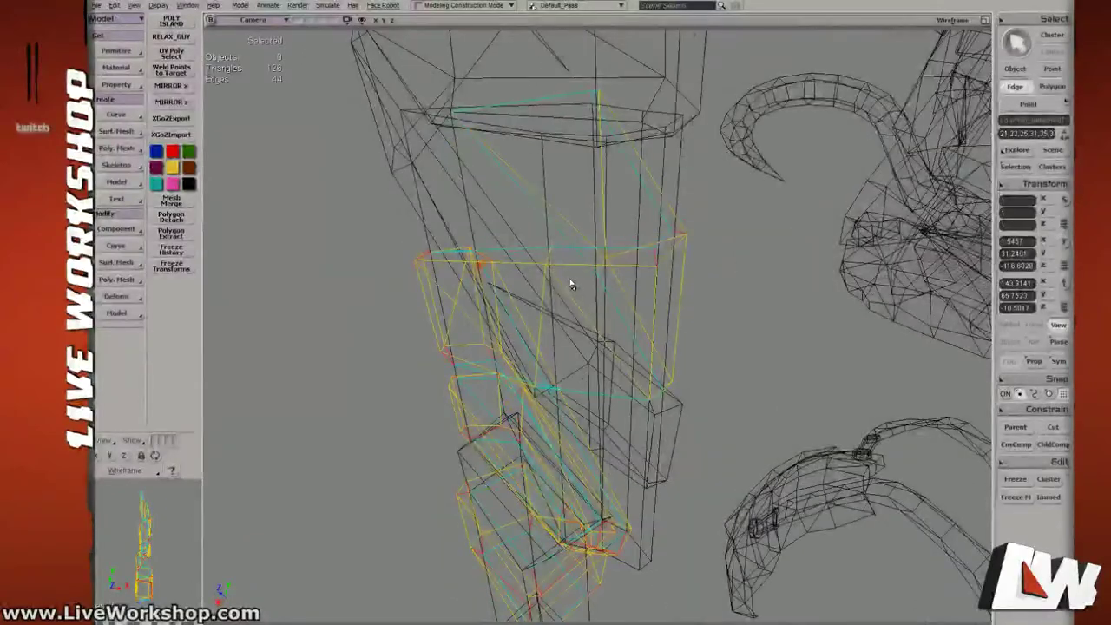
# Move the two points at the upper grey loop's inner corner along its slope until they sit beneath the crossing strap.
pyautogui.moveTo(573, 291)
pyautogui.mouseDown(button='middle')
pyautogui.moveTo(556, 286)
pyautogui.moveTo(572, 305)
pyautogui.mouseUp(button='middle')
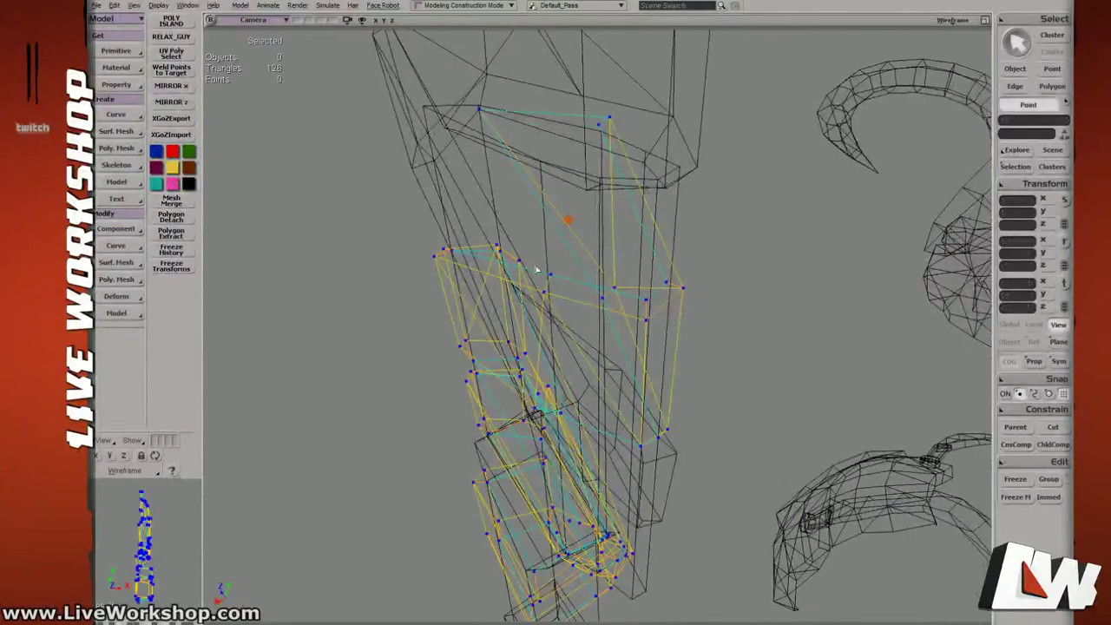
pyautogui.press('6')
pyautogui.moveTo(565, 305)
pyautogui.mouseDown(button='right')
pyautogui.moveTo(565, 296)
pyautogui.moveTo(637, 261)
pyautogui.moveTo(559, 224)
pyautogui.mouseUp(button='right')
pyautogui.press('5')
pyautogui.press('v')
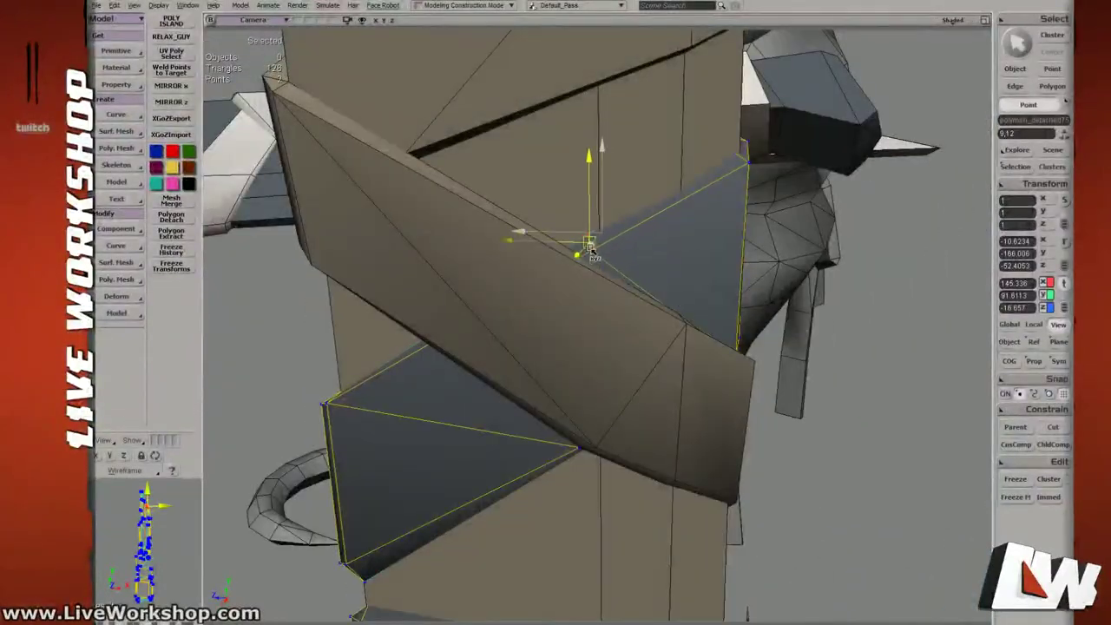
pyautogui.moveTo(580, 256); pyautogui.dragTo(582, 253)
pyautogui.moveTo(582, 253); pyautogui.dragTo(526, 257, button='right')
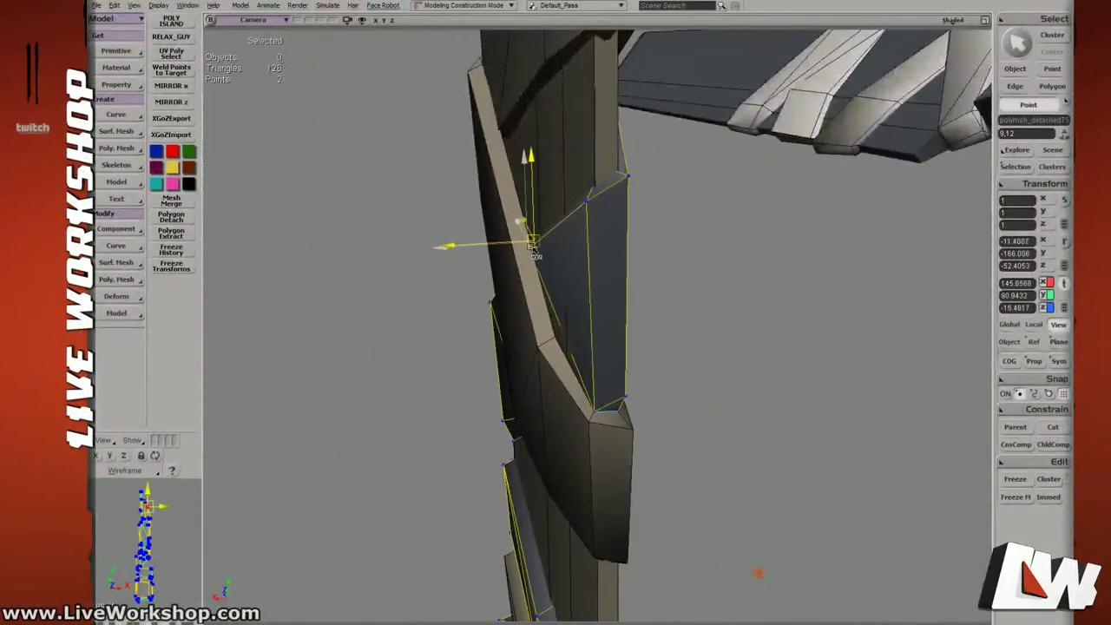
pyautogui.moveTo(540, 284)
pyautogui.mouseDown(button='middle')
pyautogui.moveTo(598, 321)
pyautogui.moveTo(555, 263)
pyautogui.mouseUp(button='middle')
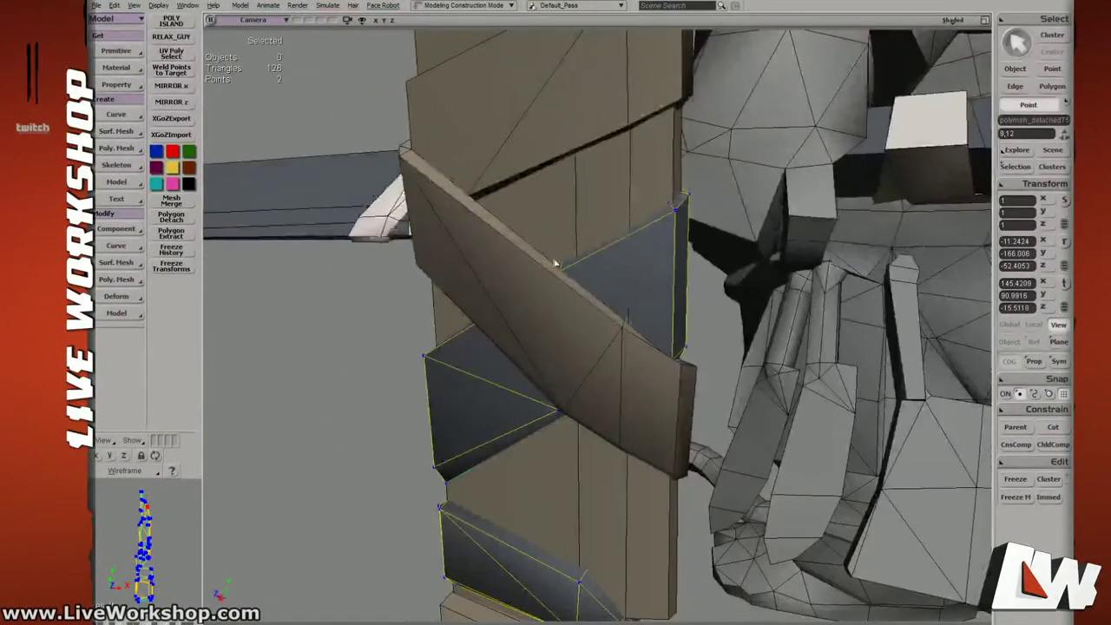
pyautogui.moveTo(585, 297); pyautogui.dragTo(576, 290, button='middle')
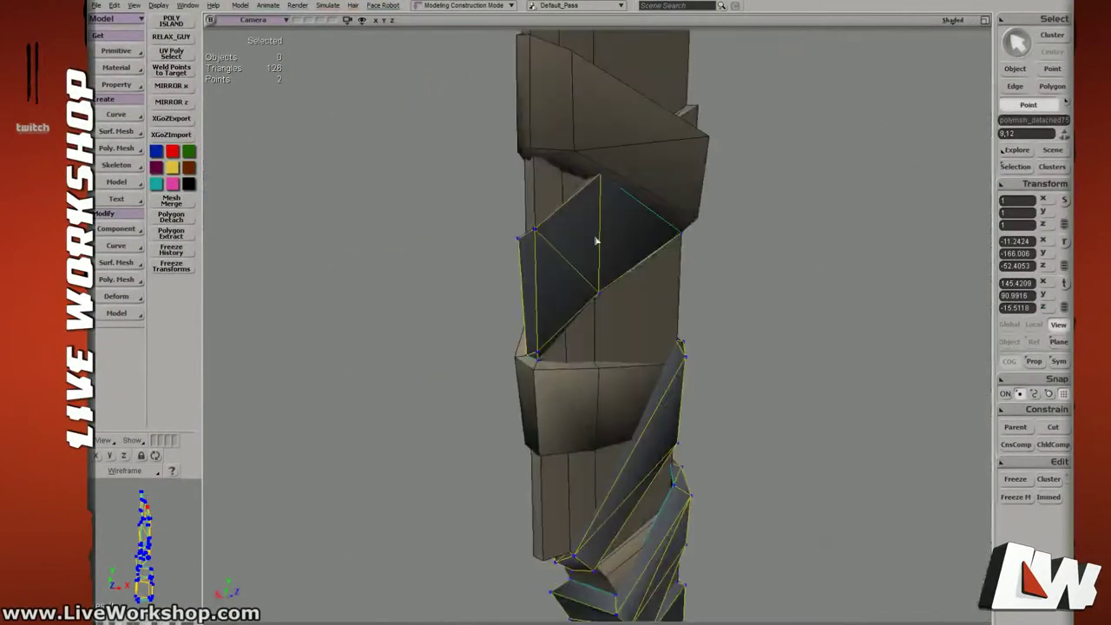
pyautogui.moveTo(578, 336)
pyautogui.mouseDown(button='middle')
pyautogui.moveTo(593, 257)
pyautogui.moveTo(680, 321)
pyautogui.moveTo(653, 325)
pyautogui.moveTo(660, 317)
pyautogui.moveTo(622, 300)
pyautogui.mouseUp(button='middle')
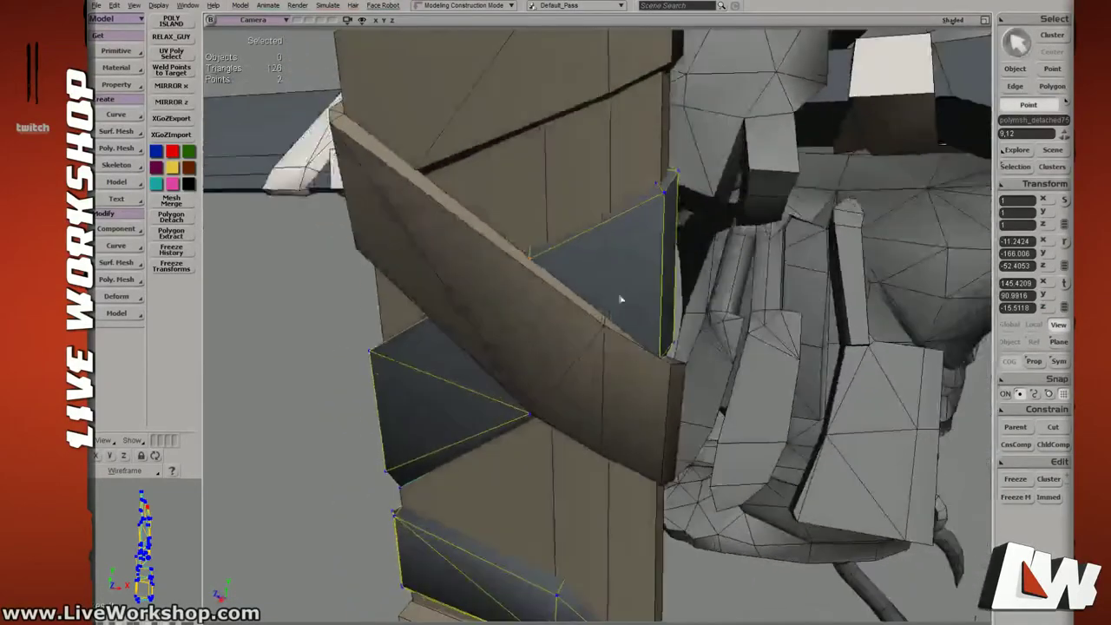
# Flip the diagonal edge across the upper grey face so it runs from the face's outer upper corner down beneath the strap.
pyautogui.press('4')
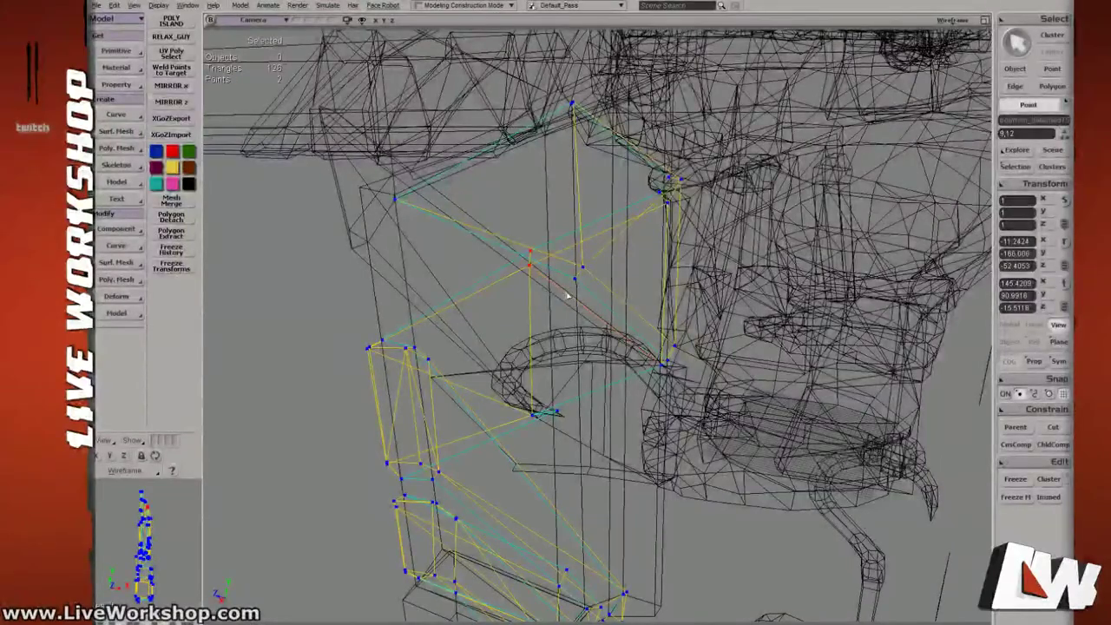
pyautogui.press('6')
pyautogui.moveTo(565, 284)
pyautogui.mouseDown(button='middle')
pyautogui.moveTo(549, 275)
pyautogui.moveTo(568, 328)
pyautogui.moveTo(654, 361)
pyautogui.mouseUp(button='middle')
pyautogui.moveTo(651, 375); pyautogui.dragTo(513, 269, button='middle')
pyautogui.press('4')
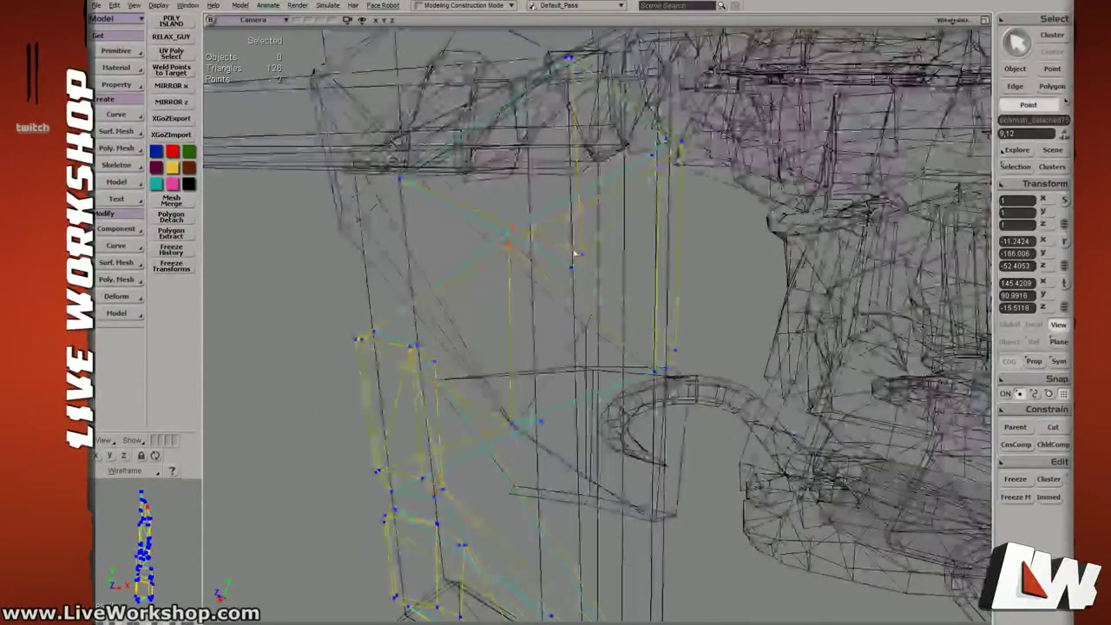
pyautogui.press('e')
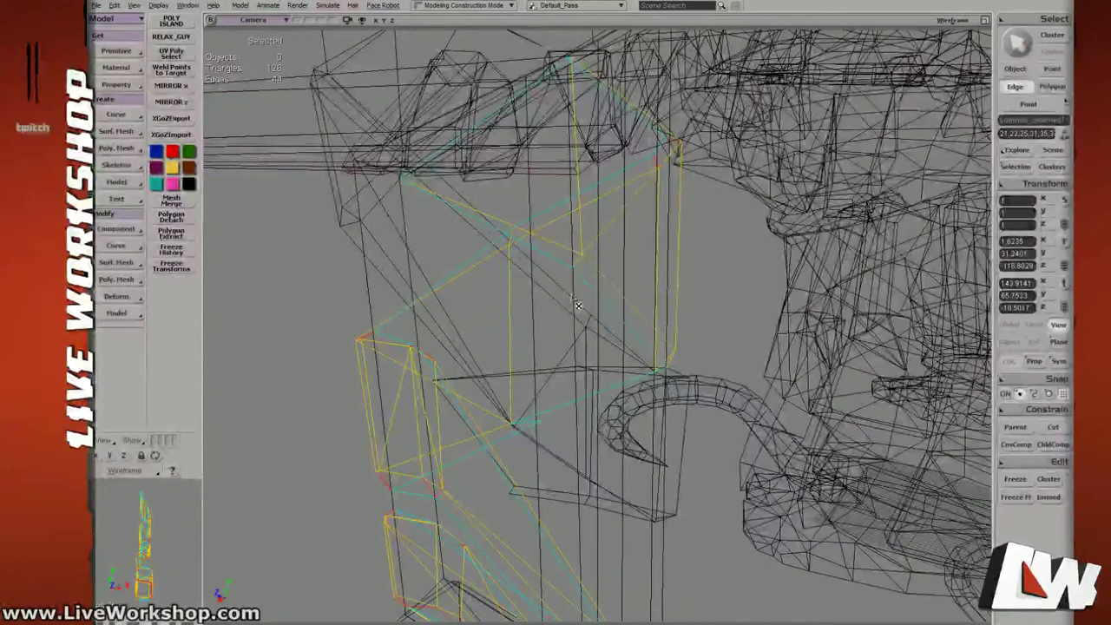
pyautogui.press('t')
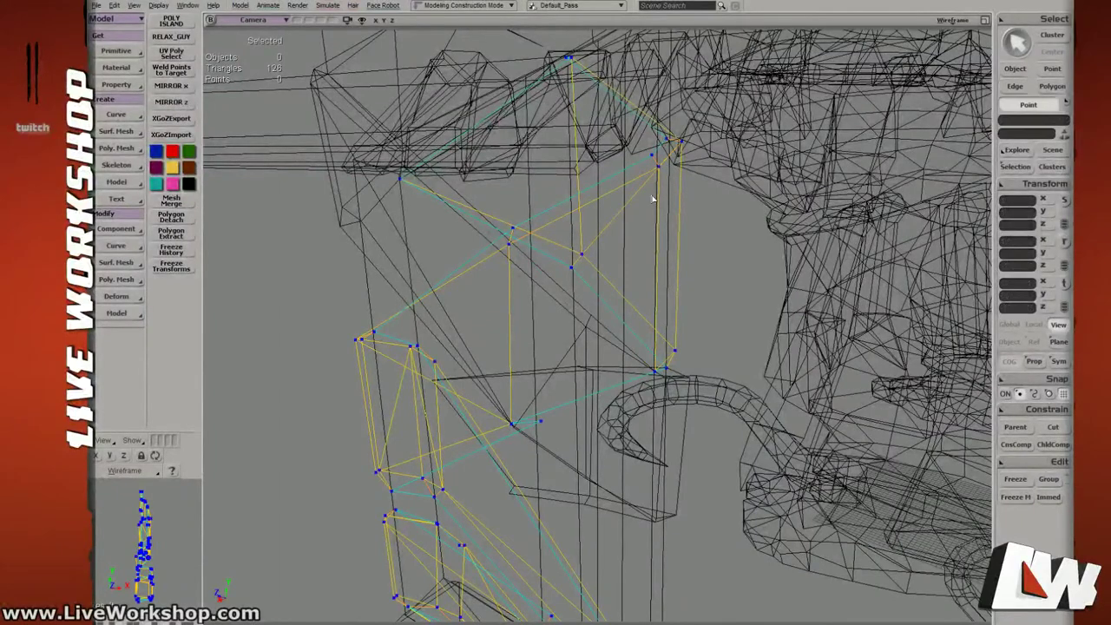
# Examine the reshaped upper grey face in textured display from the front, side and edge of the handle.
pyautogui.moveTo(660, 169); pyautogui.dragTo(629, 201, button='middle')
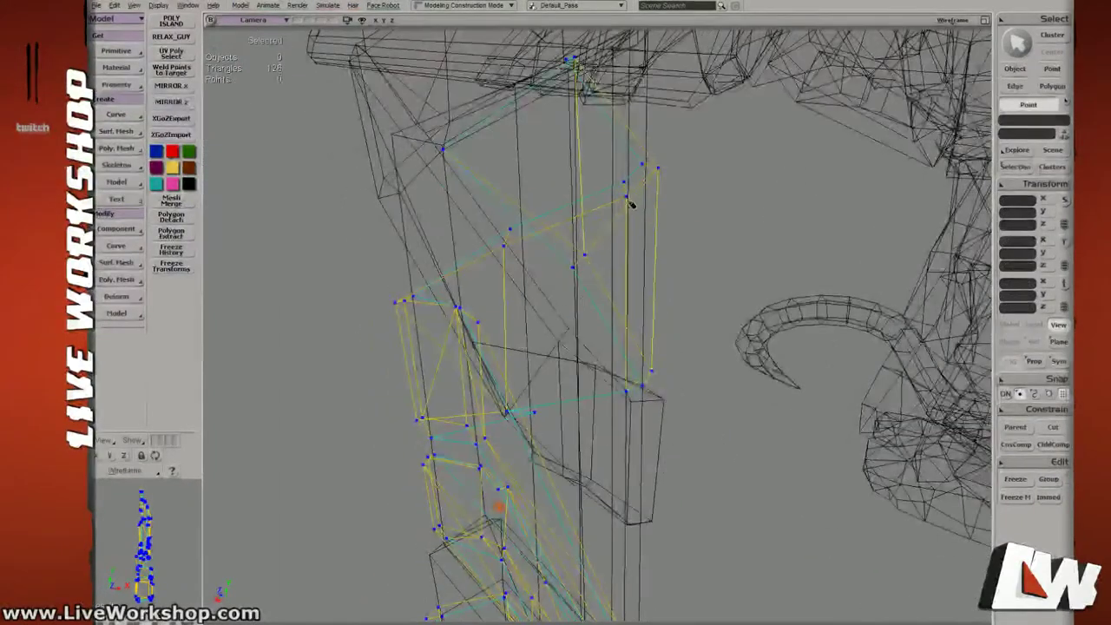
pyautogui.press('6')
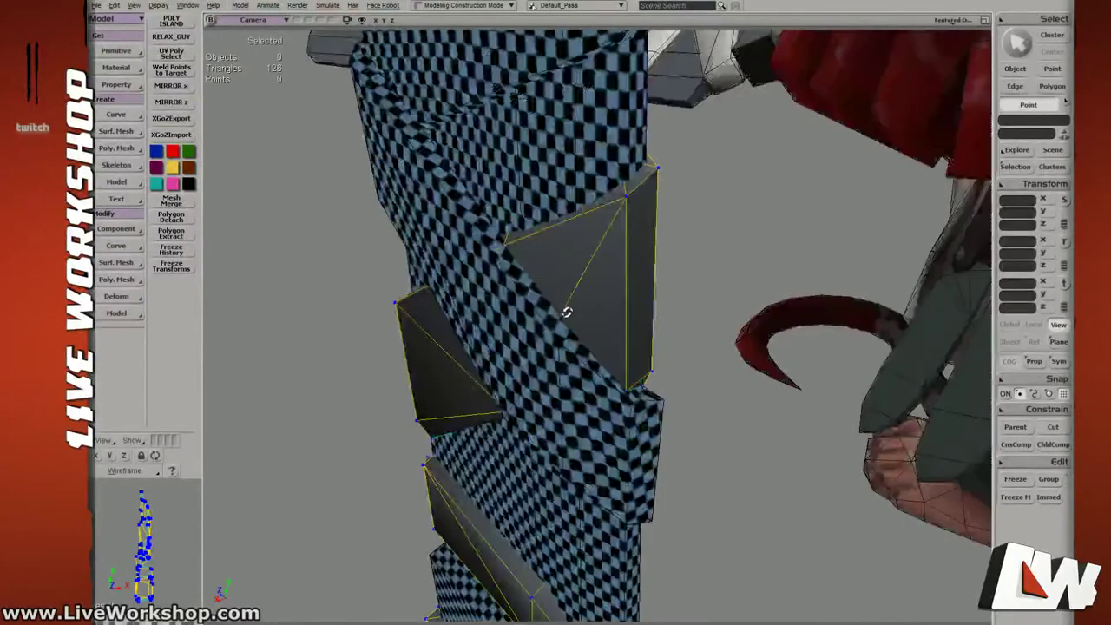
pyautogui.moveTo(566, 312)
pyautogui.mouseDown(button='middle')
pyautogui.moveTo(542, 319)
pyautogui.moveTo(559, 318)
pyautogui.mouseUp(button='middle')
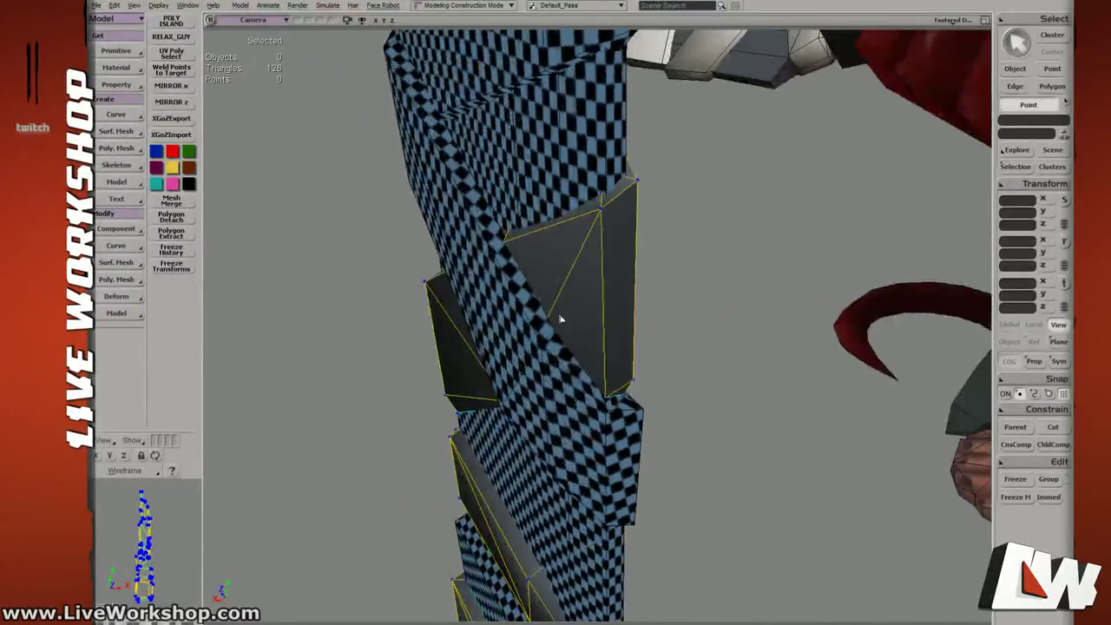
pyautogui.moveTo(572, 268); pyautogui.dragTo(534, 312, button='middle')
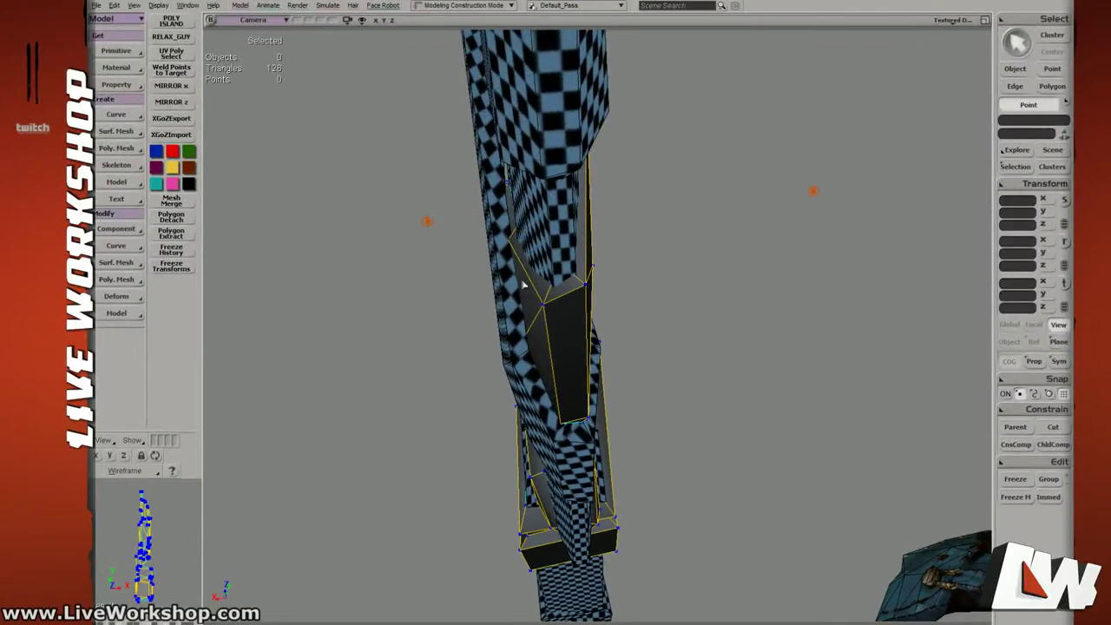
pyautogui.moveTo(550, 358); pyautogui.dragTo(629, 323, button='middle')
pyautogui.moveTo(561, 338)
pyautogui.mouseDown(button='middle')
pyautogui.moveTo(540, 322)
pyautogui.moveTo(563, 309)
pyautogui.moveTo(506, 245)
pyautogui.moveTo(586, 246)
pyautogui.moveTo(546, 253)
pyautogui.moveTo(558, 285)
pyautogui.mouseUp(button='middle')
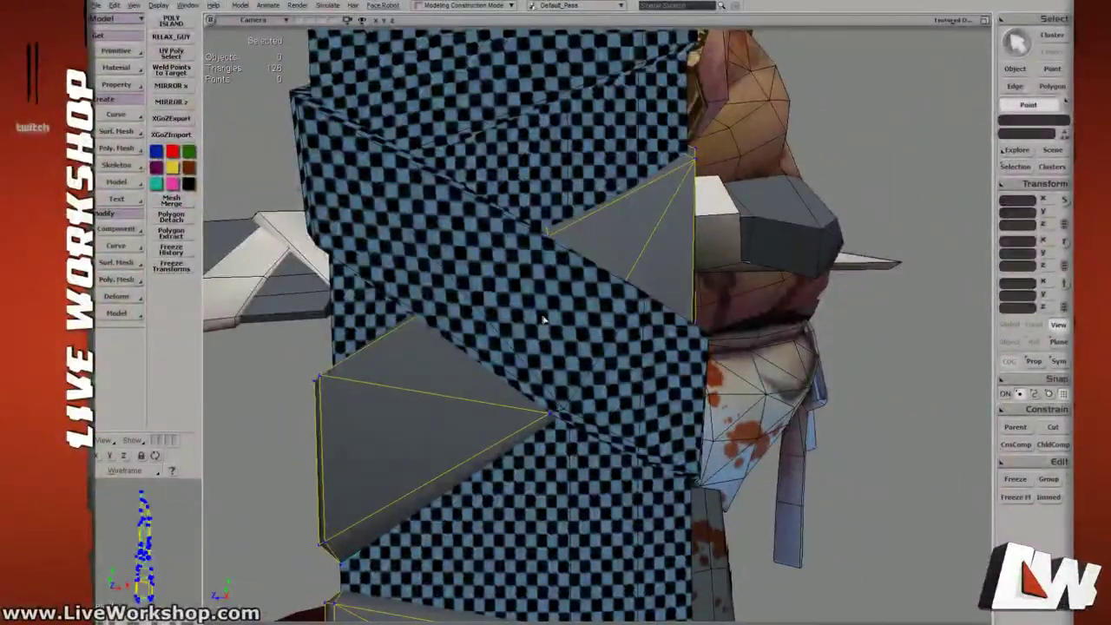
pyautogui.moveTo(594, 318)
pyautogui.mouseDown(button='middle')
pyautogui.moveTo(526, 314)
pyautogui.moveTo(610, 313)
pyautogui.mouseUp(button='middle')
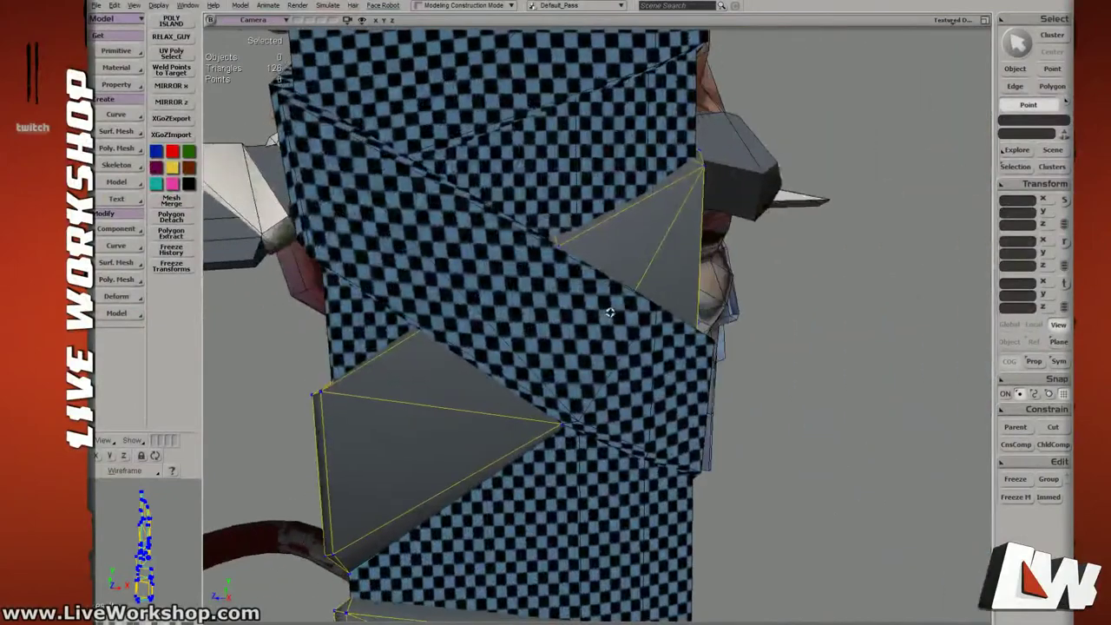
pyautogui.moveTo(562, 243); pyautogui.dragTo(577, 260, button='middle')
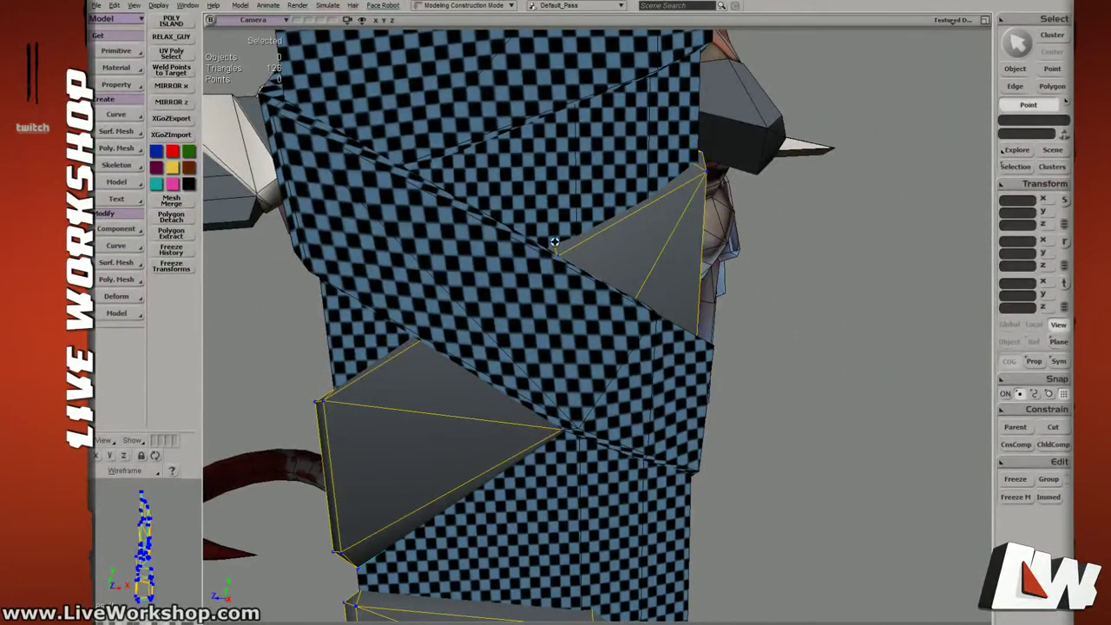
pyautogui.moveTo(567, 361); pyautogui.dragTo(612, 348, button='middle')
pyautogui.moveTo(649, 198); pyautogui.dragTo(731, 248, button='middle')
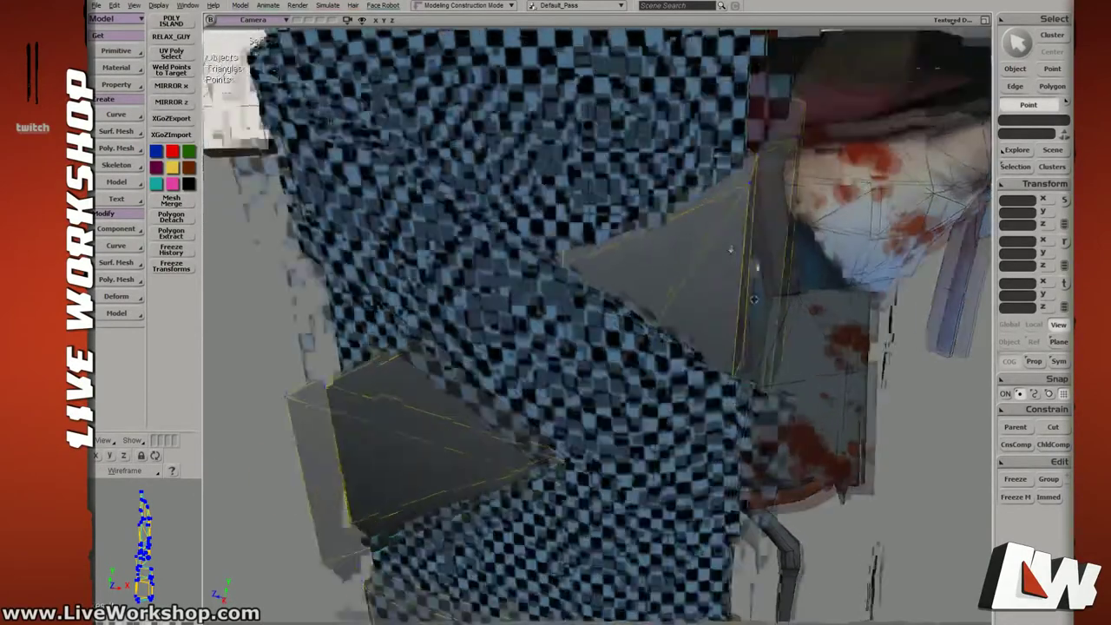
# Fine-tune the position of the single outer point at the upper grey loop's inner corner so it tucks against the crossing strap.
pyautogui.press('4')
pyautogui.moveTo(574, 221); pyautogui.dragTo(552, 275, button='middle')
pyautogui.press('4')
pyautogui.click(582, 227)
pyautogui.press('v')
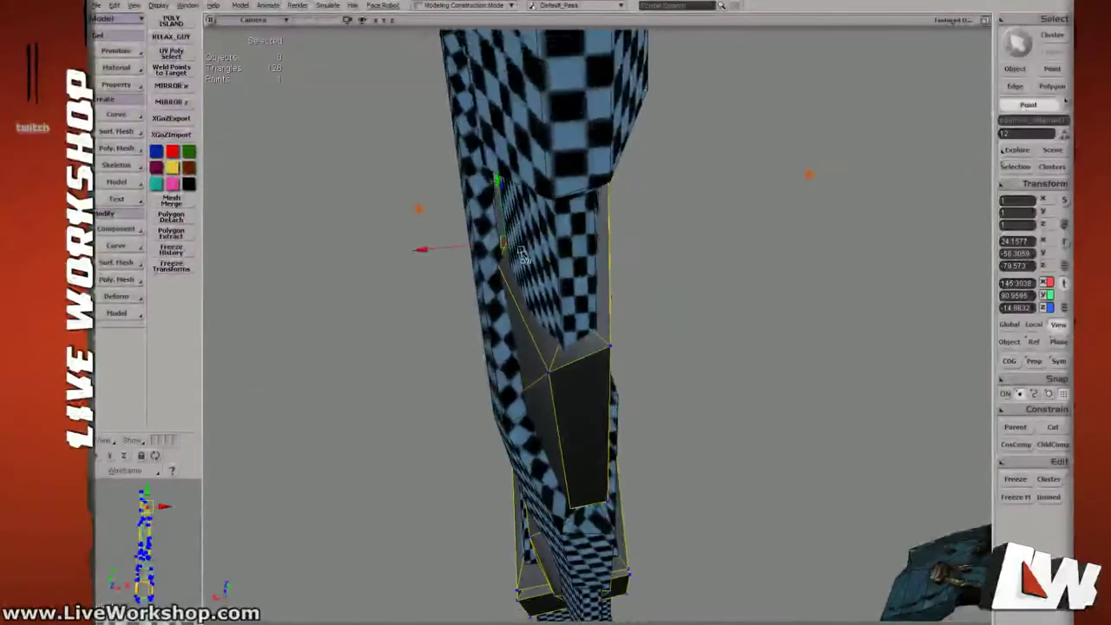
pyautogui.moveTo(505, 245); pyautogui.dragTo(561, 254, button='middle')
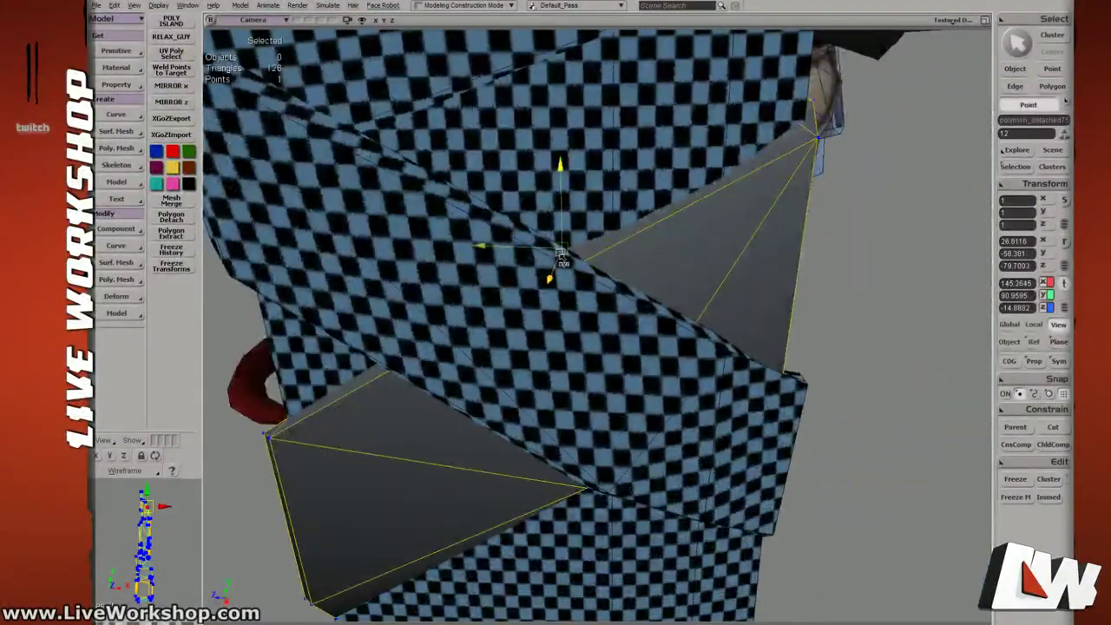
pyautogui.moveTo(556, 258); pyautogui.dragTo(555, 259)
pyautogui.moveTo(617, 240); pyautogui.dragTo(568, 281, button='middle')
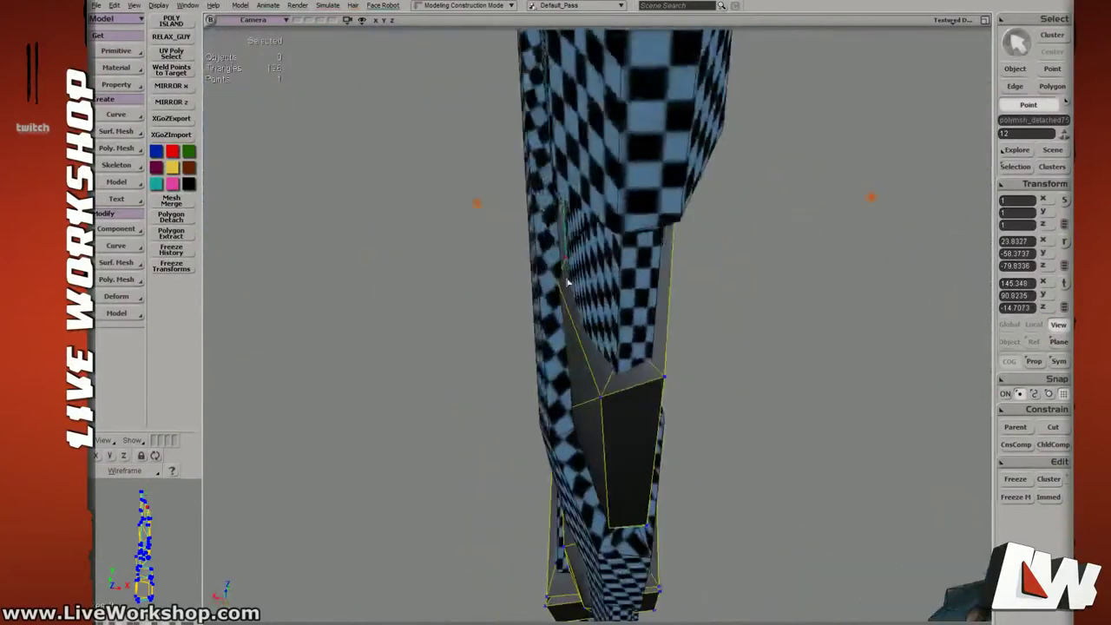
pyautogui.moveTo(573, 263); pyautogui.dragTo(575, 264)
pyautogui.moveTo(570, 278); pyautogui.dragTo(611, 241, button='middle')
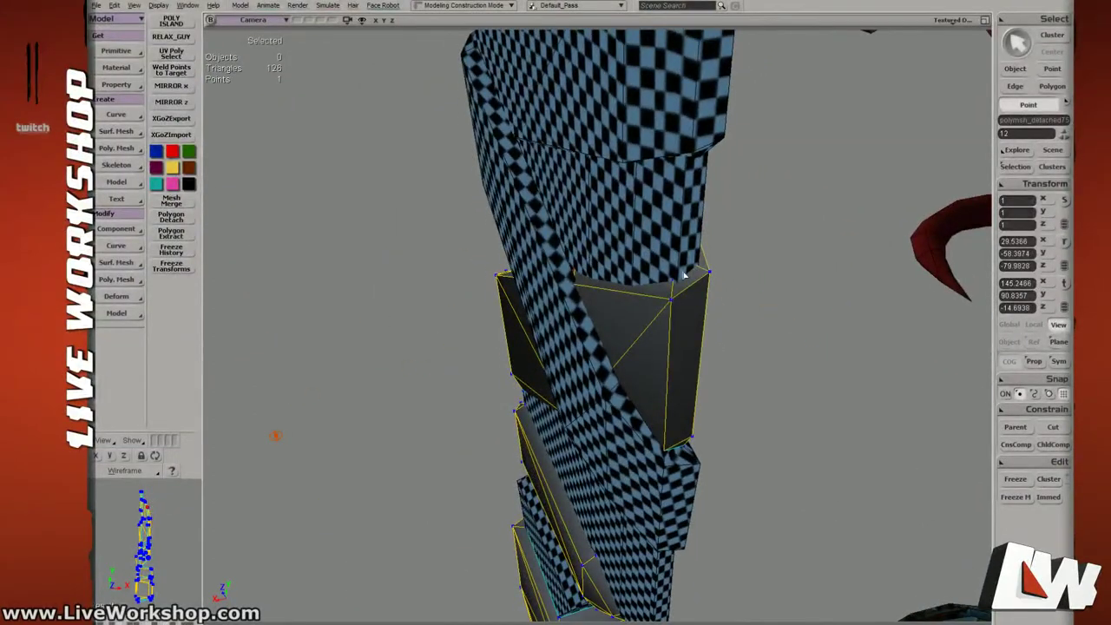
pyautogui.click(770, 295)
pyautogui.press('space')
# Add the missing vertical seam edge on the upper grey loop's face to the wrap's edge selection, in wireframe display.
pyautogui.moveTo(703, 289); pyautogui.dragTo(592, 286, button='middle')
pyautogui.press('t')
pyautogui.press('e')
pyautogui.press('4')
pyautogui.keyDown('shift'); pyautogui.moveTo(592, 285); pyautogui.dragTo(619, 330); pyautogui.keyUp('shift')
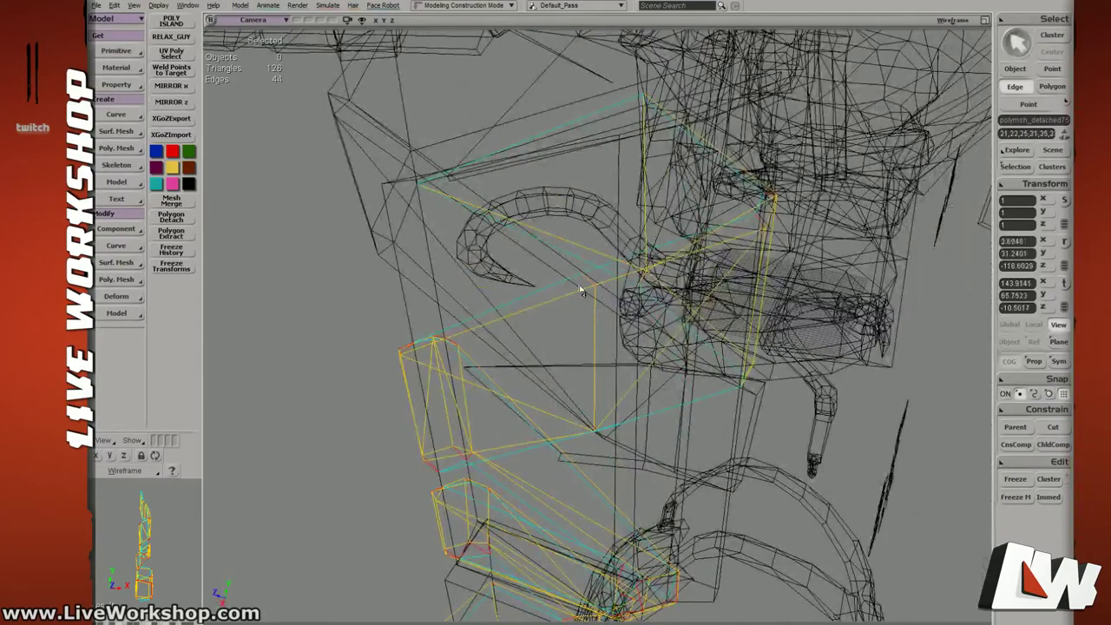
pyautogui.moveTo(613, 361)
pyautogui.mouseDown(button='middle')
pyautogui.moveTo(622, 323)
pyautogui.moveTo(657, 314)
pyautogui.mouseUp(button='middle')
pyautogui.press('6')
pyautogui.press('4')
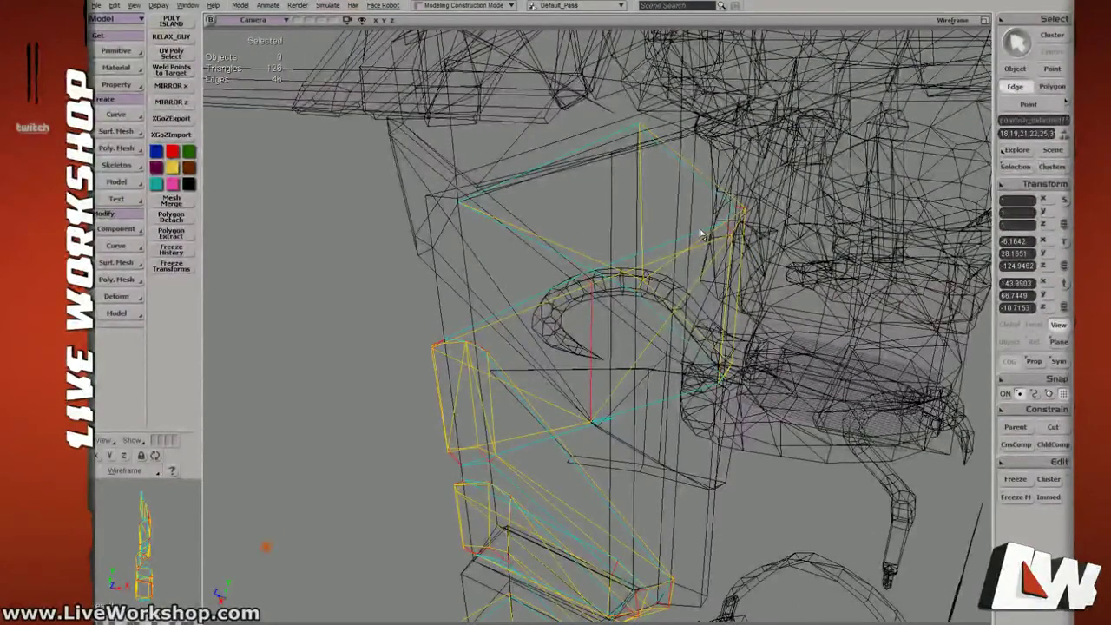
# Complete the grey wrap's seam edge selection with one more edge, checking it in wireframe and textured display from around the handle.
pyautogui.moveTo(677, 279)
pyautogui.mouseDown(button='middle')
pyautogui.moveTo(669, 266)
pyautogui.moveTo(568, 287)
pyautogui.moveTo(542, 236)
pyautogui.mouseUp(button='middle')
pyautogui.press('6')
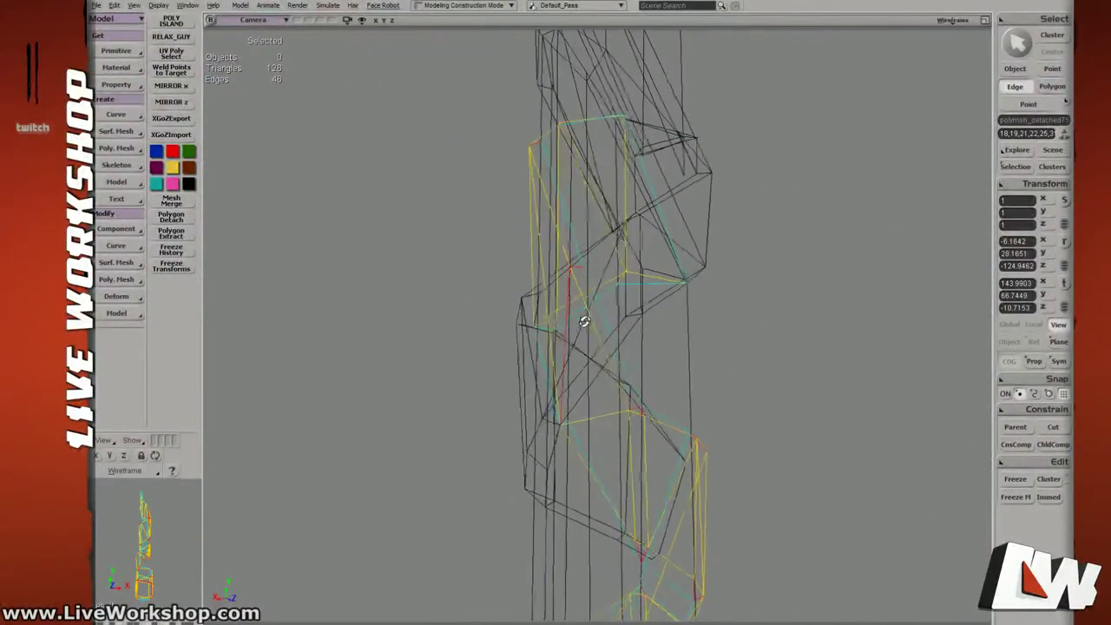
pyautogui.moveTo(536, 328); pyautogui.dragTo(652, 252, button='middle')
pyautogui.press('4')
pyautogui.press('6')
pyautogui.press('4')
pyautogui.press('6')
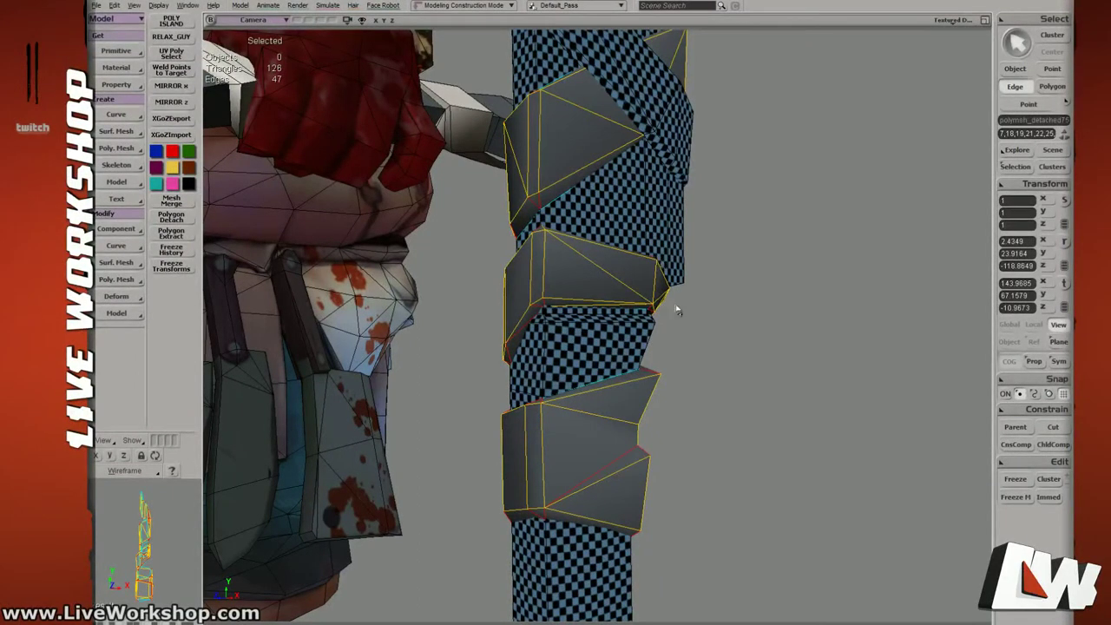
pyautogui.moveTo(627, 301); pyautogui.dragTo(497, 272, button='middle')
# Try to unfold the grey wrap's UVs using the selected edges as cut lines.
pyautogui.click(118, 86)
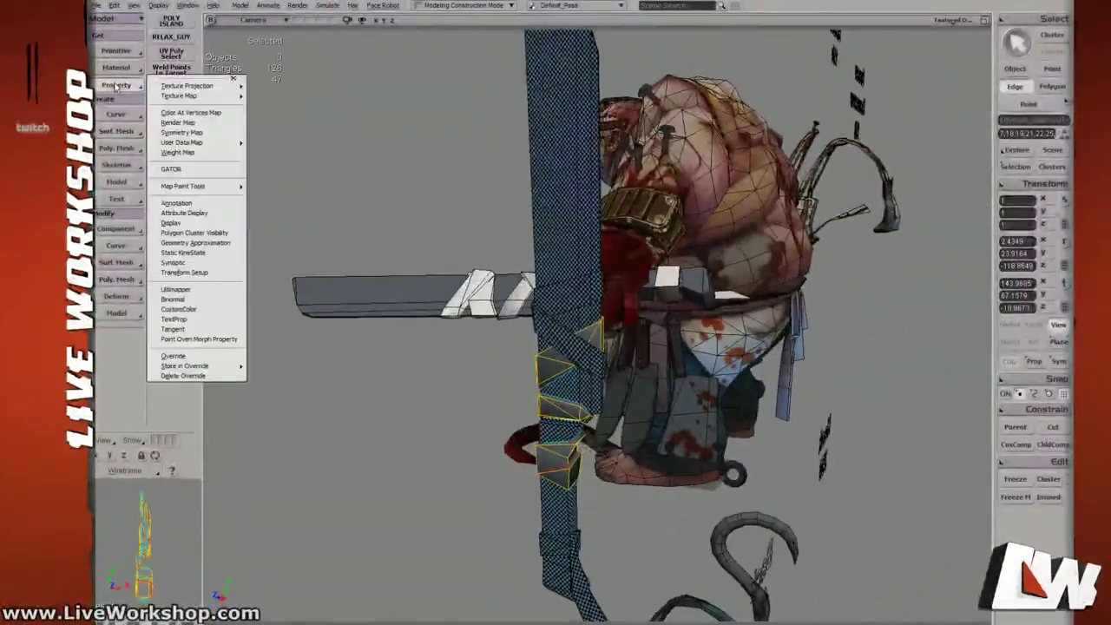
pyautogui.moveTo(196, 86)
pyautogui.click(269, 248)
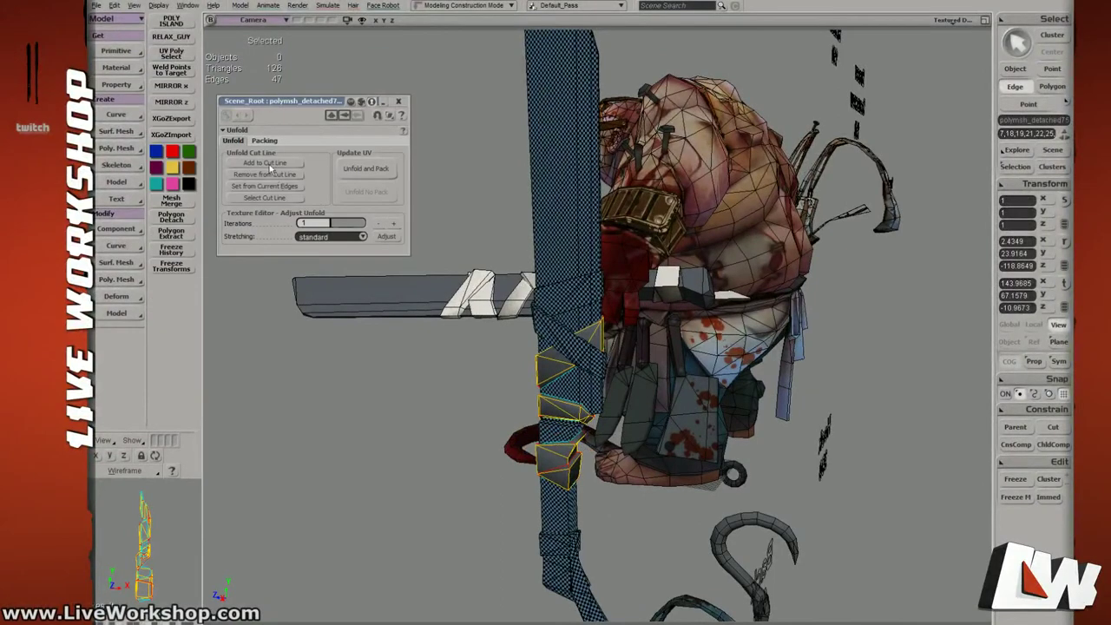
pyautogui.click(368, 170)
pyautogui.click(1016, 167)
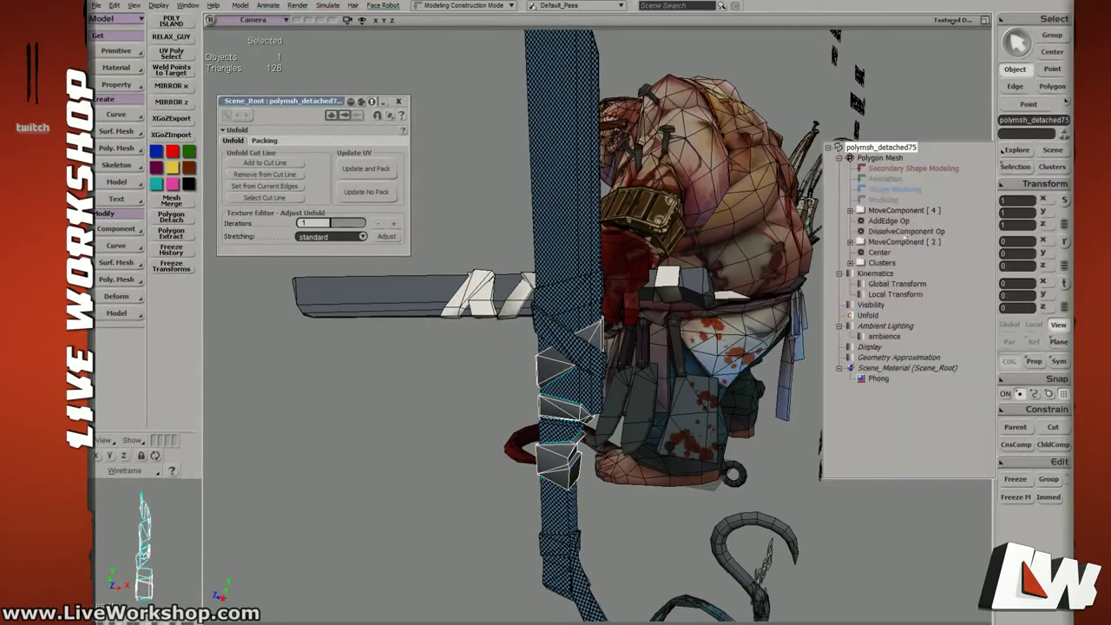
pyautogui.click(400, 102)
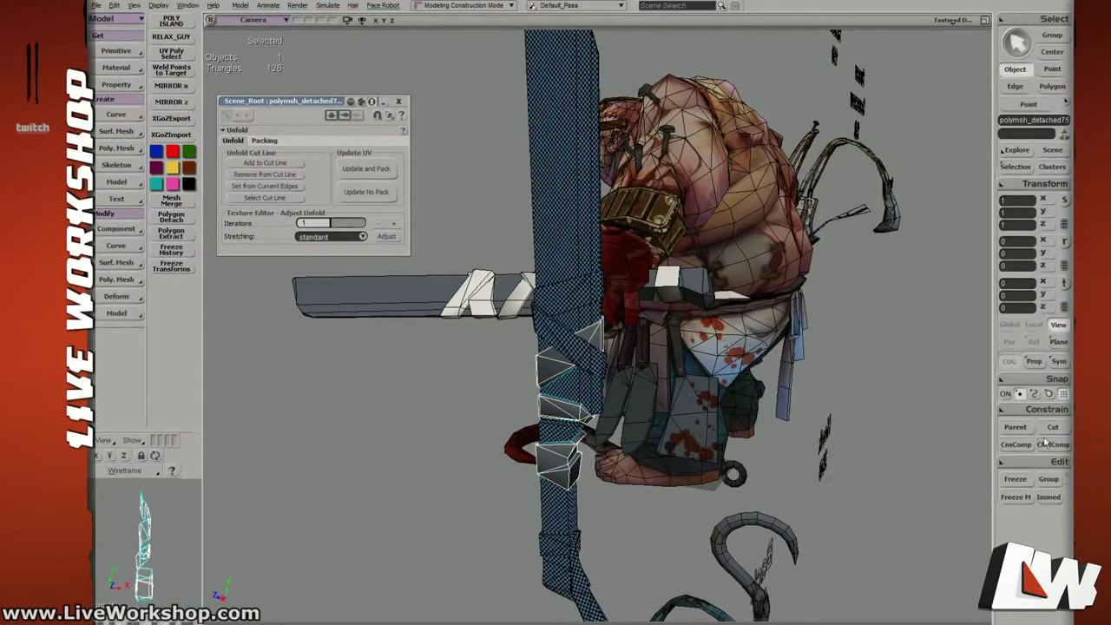
pyautogui.click(400, 101)
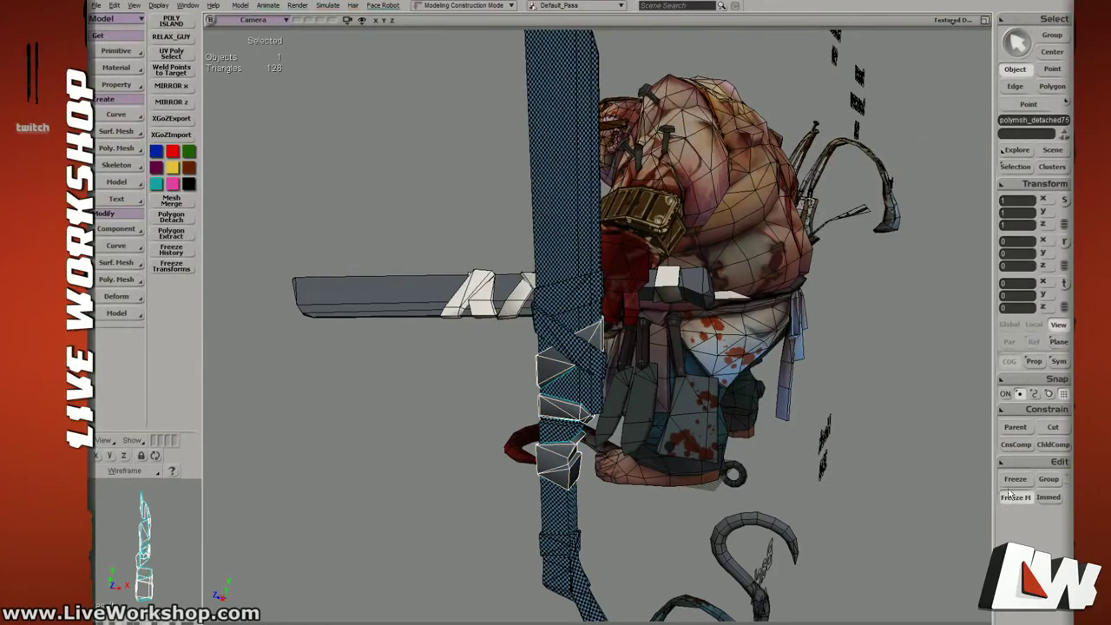
# Freeze the wrap's modeling history and delete its Unfold_CutLine and Texture_Coordinates_AUTO clusters.
pyautogui.click(1014, 168)
pyautogui.click(850, 210)
pyautogui.click(903, 221)
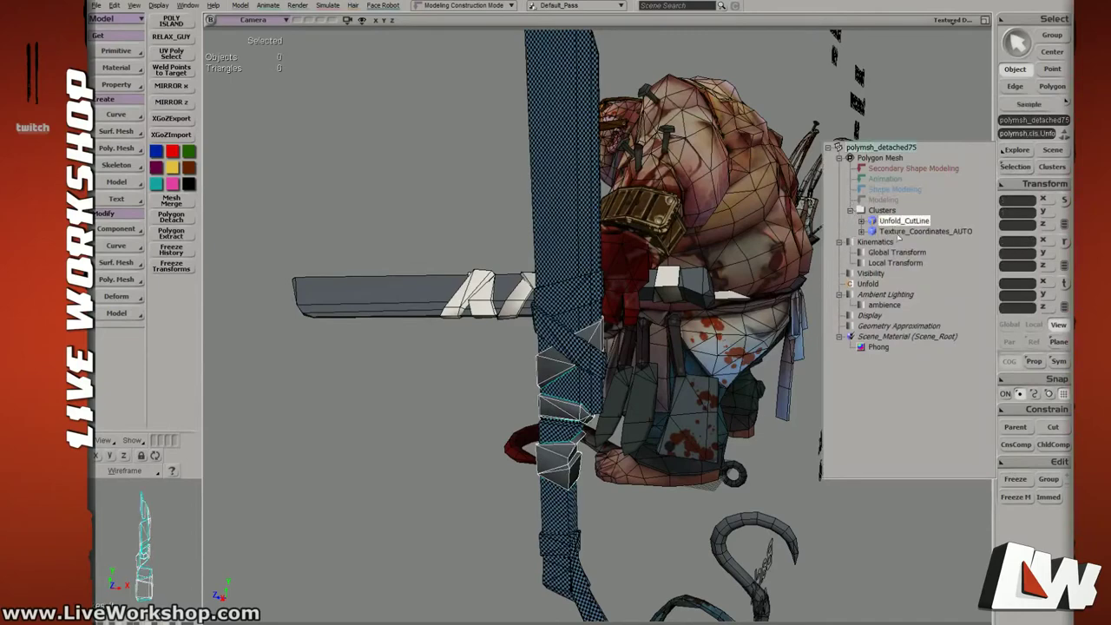
pyautogui.keyDown('shift'); pyautogui.click(918, 231); pyautogui.keyUp('shift')
pyautogui.press('Delete')
# Recall the wrap's seam edge selection and apply a fresh Unfold projection with those edges as cut lines.
pyautogui.click(578, 340)
pyautogui.click(577, 340)
pyautogui.press('e')
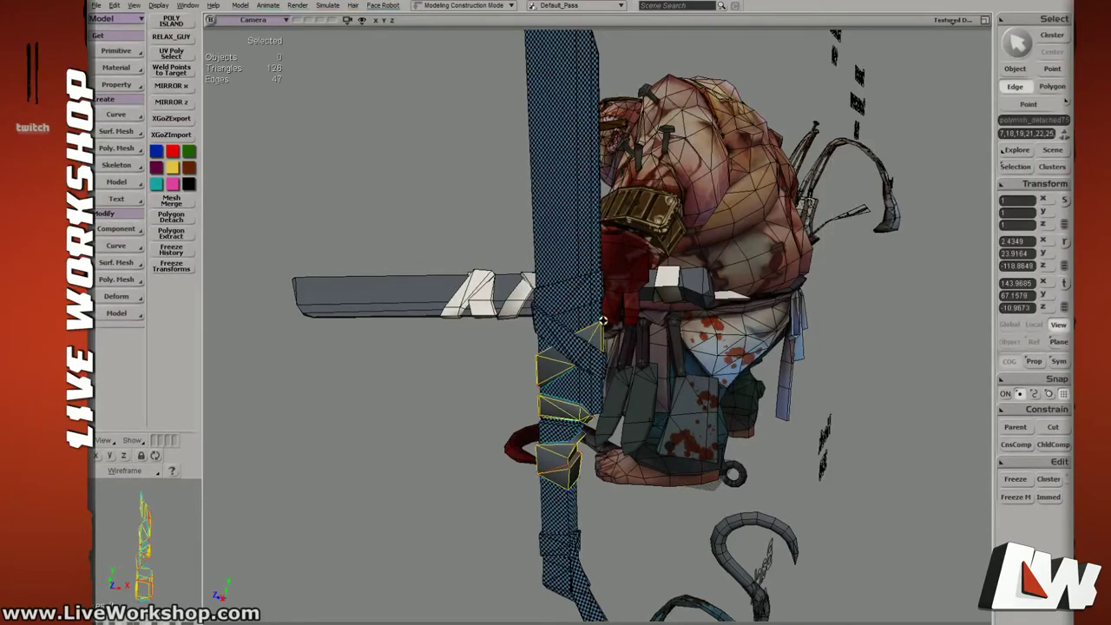
pyautogui.moveTo(603, 322); pyautogui.dragTo(586, 332, button='middle')
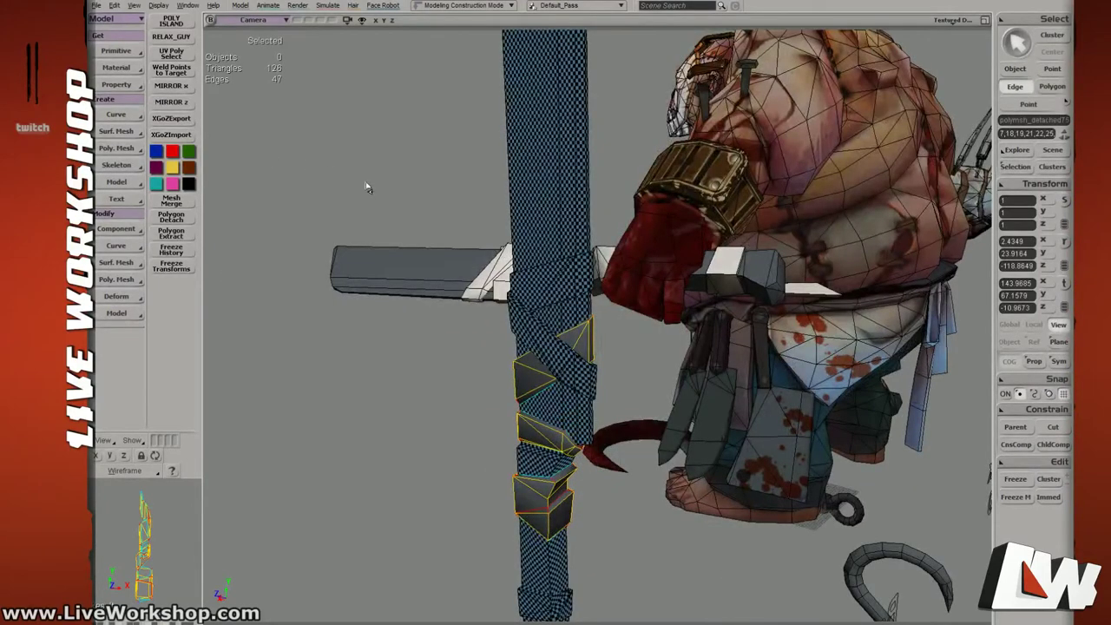
pyautogui.click(137, 87)
pyautogui.moveTo(191, 85)
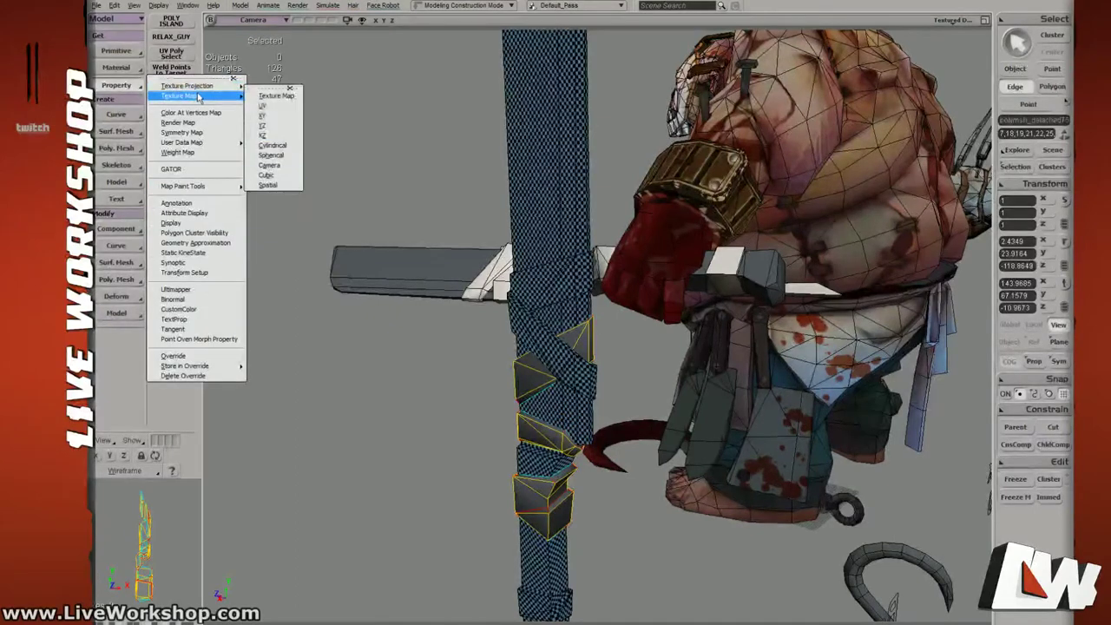
pyautogui.click(295, 249)
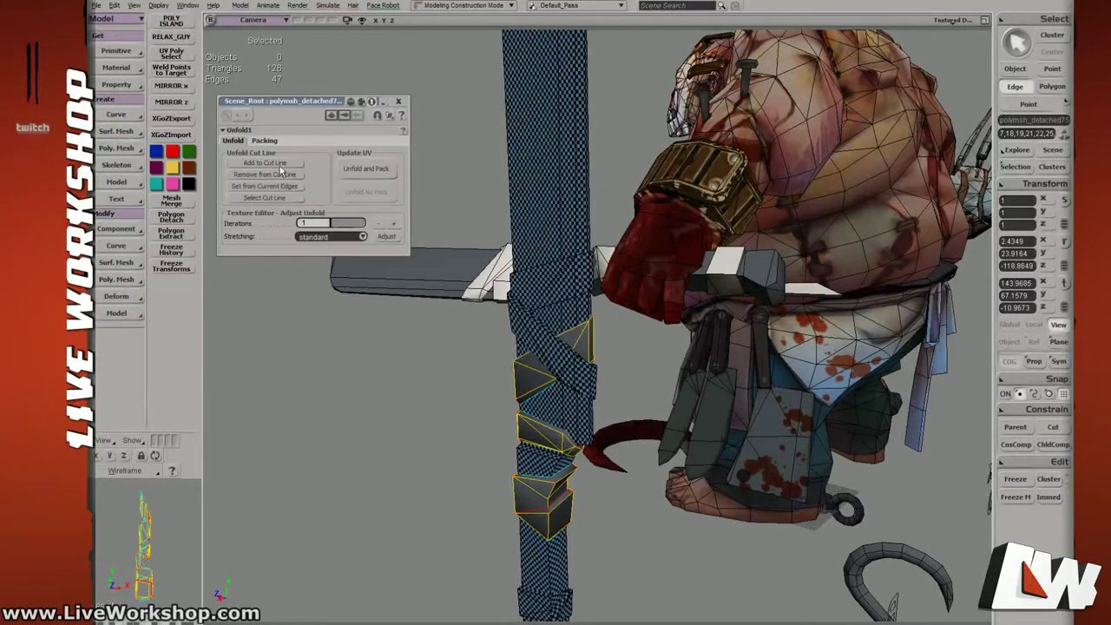
pyautogui.press('space')
pyautogui.moveTo(450, 193); pyautogui.dragTo(508, 193, button='middle')
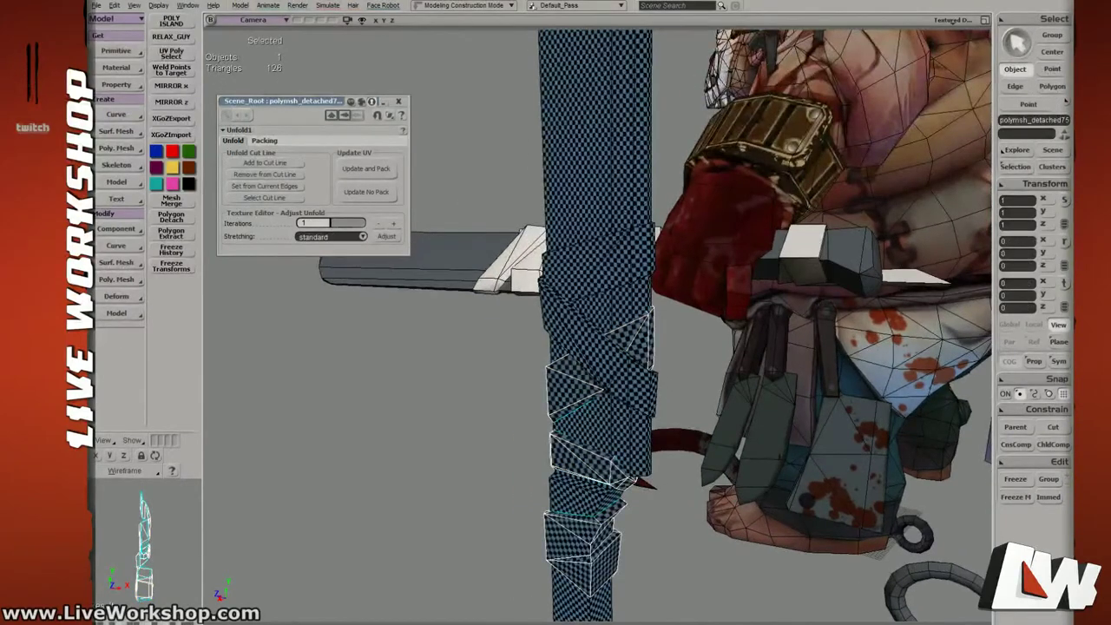
pyautogui.click(399, 101)
pyautogui.moveTo(476, 179); pyautogui.dragTo(584, 239, button='middle')
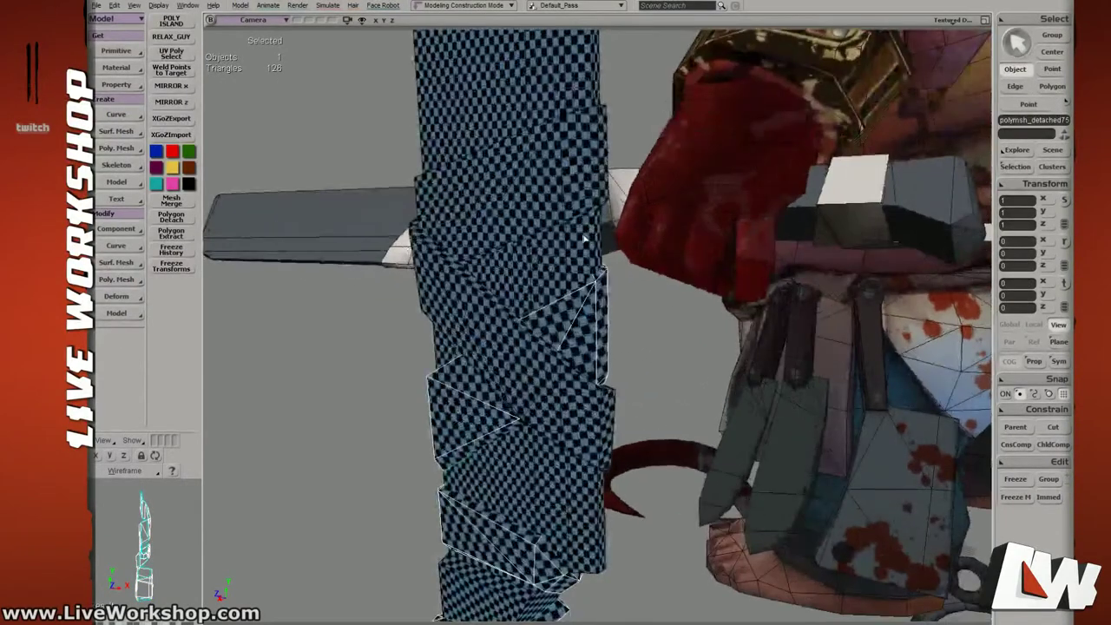
# Open the wrap's UV layout and move the separate overlapping strip upward, clear of the long curved island.
pyautogui.hotkey('alt', '7')
pyautogui.moveTo(934, 201); pyautogui.dragTo(976, 287, button='middle')
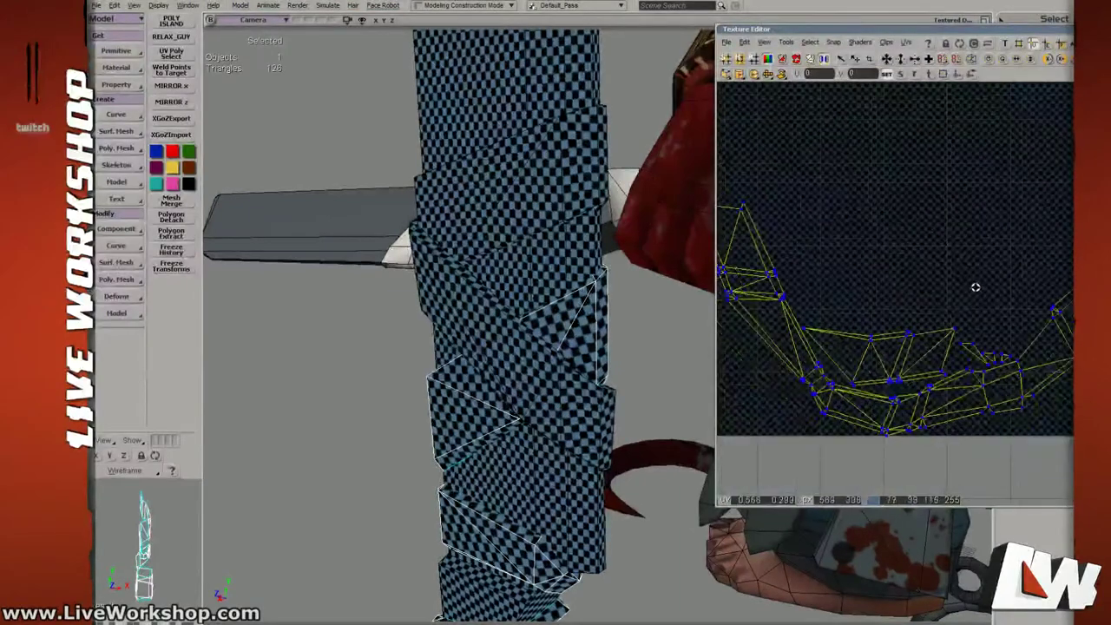
pyautogui.moveTo(893, 320); pyautogui.dragTo(918, 352)
pyautogui.moveTo(546, 339); pyautogui.dragTo(571, 322, button='middle')
pyautogui.press('4')
pyautogui.press('v')
pyautogui.moveTo(873, 351); pyautogui.dragTo(875, 296)
pyautogui.hotkey('ctrl', 'z')
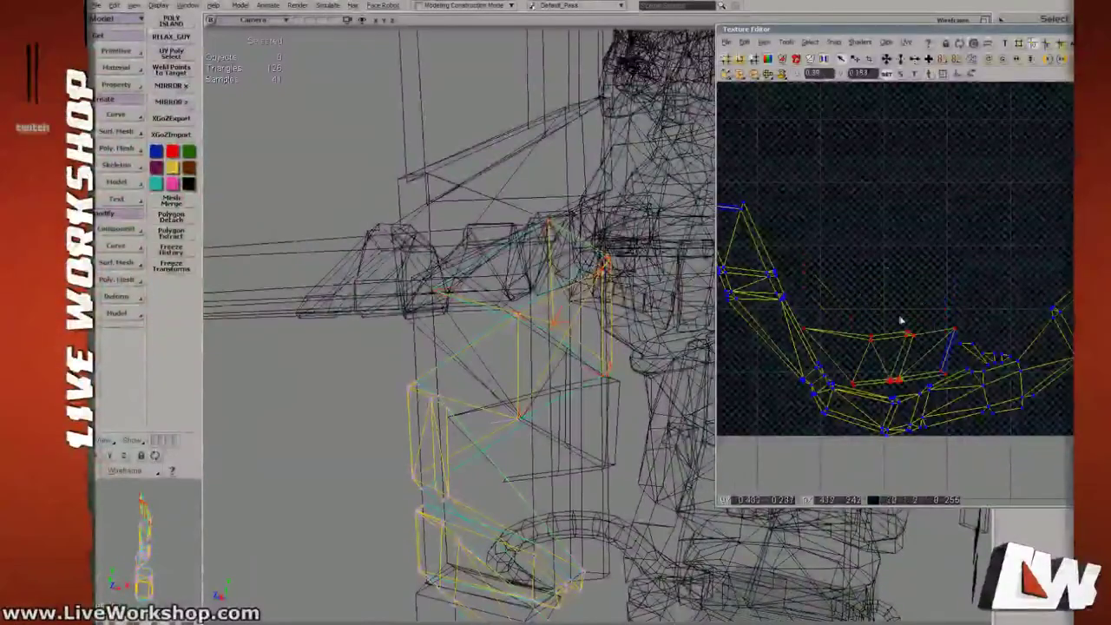
pyautogui.moveTo(900, 318); pyautogui.dragTo(946, 338, button='middle')
pyautogui.moveTo(941, 342); pyautogui.dragTo(959, 107)
pyautogui.moveTo(997, 187); pyautogui.dragTo(949, 238, button='middle')
pyautogui.moveTo(950, 239); pyautogui.dragTo(951, 177)
pyautogui.moveTo(925, 260); pyautogui.dragTo(934, 278, button='middle')
# Move and rotate the small loose fragment so it sits beside its matching edges along the middle of the long UV island.
pyautogui.moveTo(939, 363); pyautogui.dragTo(920, 331)
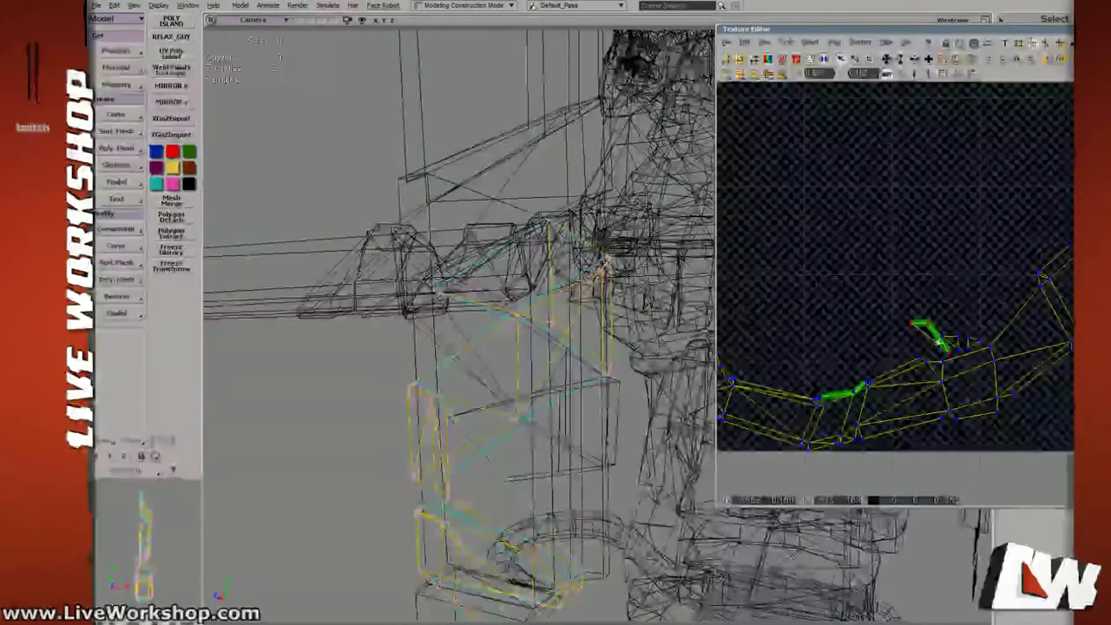
pyautogui.moveTo(486, 308); pyautogui.dragTo(550, 296, button='middle')
pyautogui.moveTo(551, 296)
pyautogui.mouseDown(button='right')
pyautogui.moveTo(691, 260)
pyautogui.moveTo(598, 293)
pyautogui.moveTo(553, 280)
pyautogui.mouseUp(button='right')
pyautogui.press('6')
pyautogui.moveTo(553, 281); pyautogui.dragTo(512, 291, button='middle')
pyautogui.moveTo(925, 338); pyautogui.dragTo(849, 350)
pyautogui.press('c')
pyautogui.moveTo(850, 352); pyautogui.dragTo(816, 359)
pyautogui.moveTo(816, 360); pyautogui.dragTo(859, 347, button='middle')
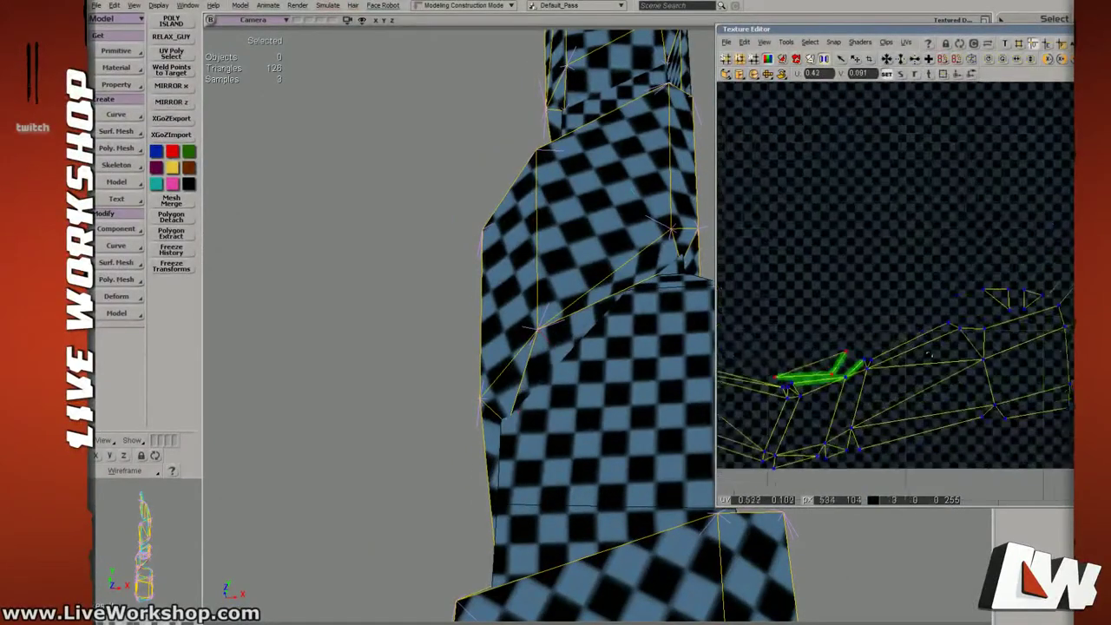
# Move the two loose UV triangles from above the island's middle down to the bend of its left arm.
pyautogui.moveTo(983, 264); pyautogui.dragTo(1063, 299)
pyautogui.press('v')
pyautogui.moveTo(970, 297); pyautogui.dragTo(822, 247)
pyautogui.moveTo(822, 247); pyautogui.dragTo(934, 279, button='middle')
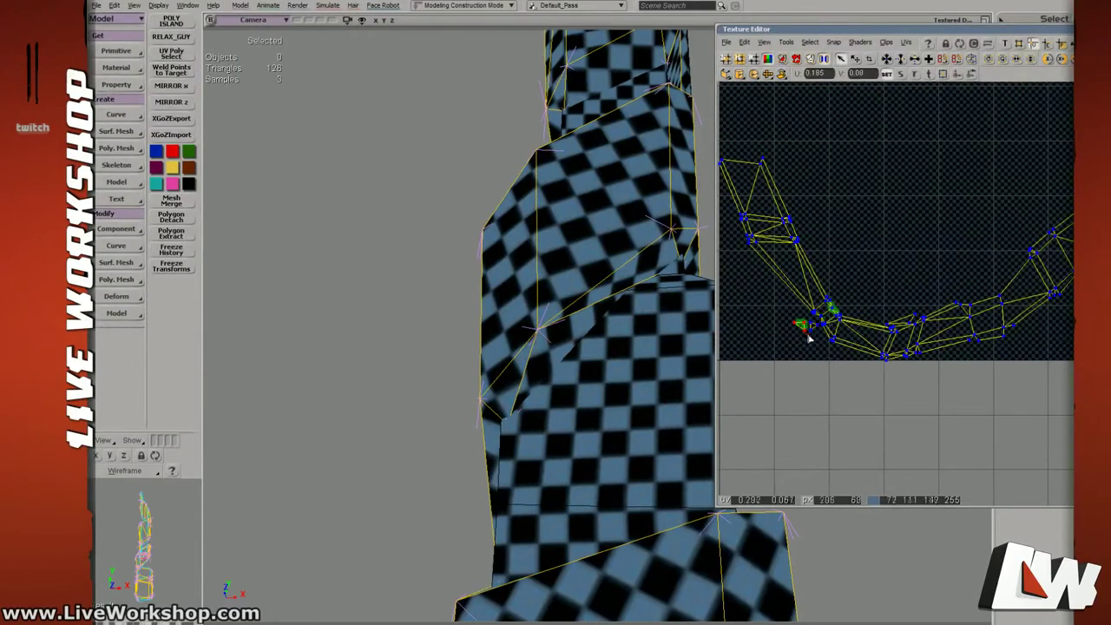
pyautogui.moveTo(768, 289); pyautogui.dragTo(763, 288)
pyautogui.moveTo(797, 287); pyautogui.dragTo(891, 295)
pyautogui.moveTo(890, 295); pyautogui.dragTo(865, 300, button='middle')
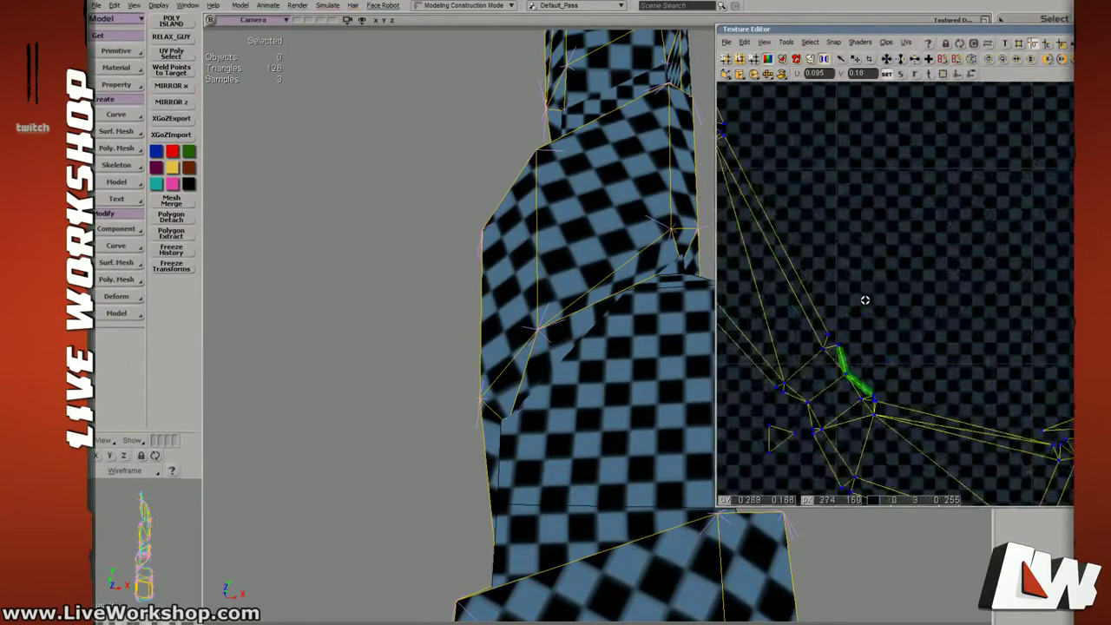
# Position and rotate one loose triangle on the bend's inner side so its corner meets the point shared by its matching edges.
pyautogui.moveTo(865, 300); pyautogui.dragTo(944, 305)
pyautogui.moveTo(984, 318); pyautogui.dragTo(1059, 334, button='middle')
pyautogui.moveTo(1059, 334); pyautogui.dragTo(971, 321)
pyautogui.moveTo(894, 304); pyautogui.dragTo(959, 314, button='middle')
pyautogui.moveTo(959, 314); pyautogui.dragTo(1058, 327)
pyautogui.scroll(5, 928, 322)
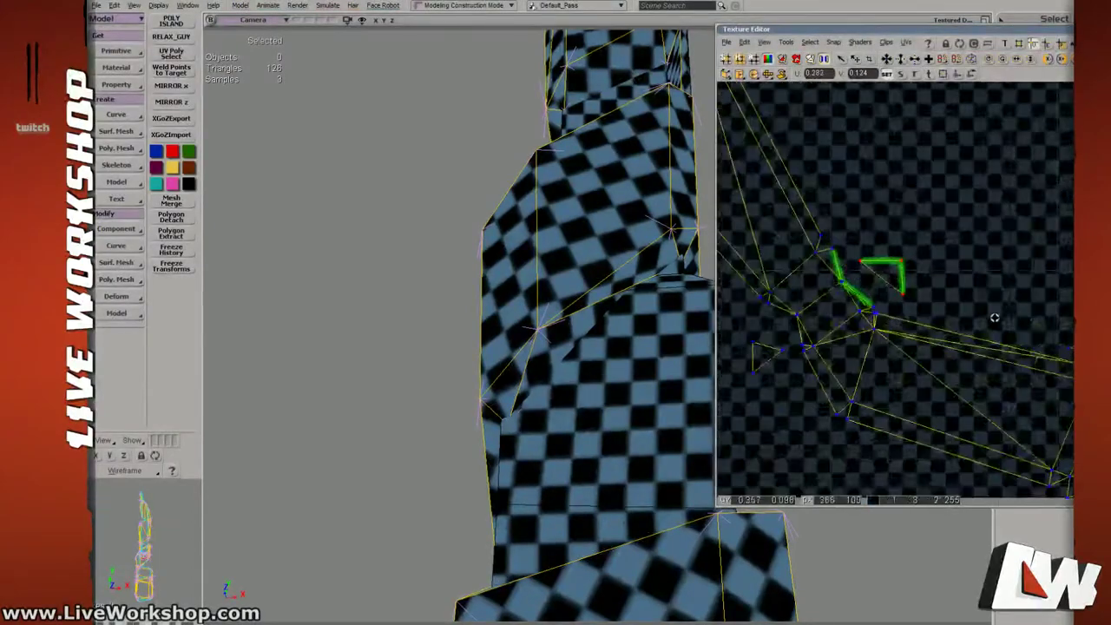
pyautogui.moveTo(913, 314); pyautogui.dragTo(953, 312)
pyautogui.press('v')
pyautogui.moveTo(901, 299); pyautogui.dragTo(863, 301)
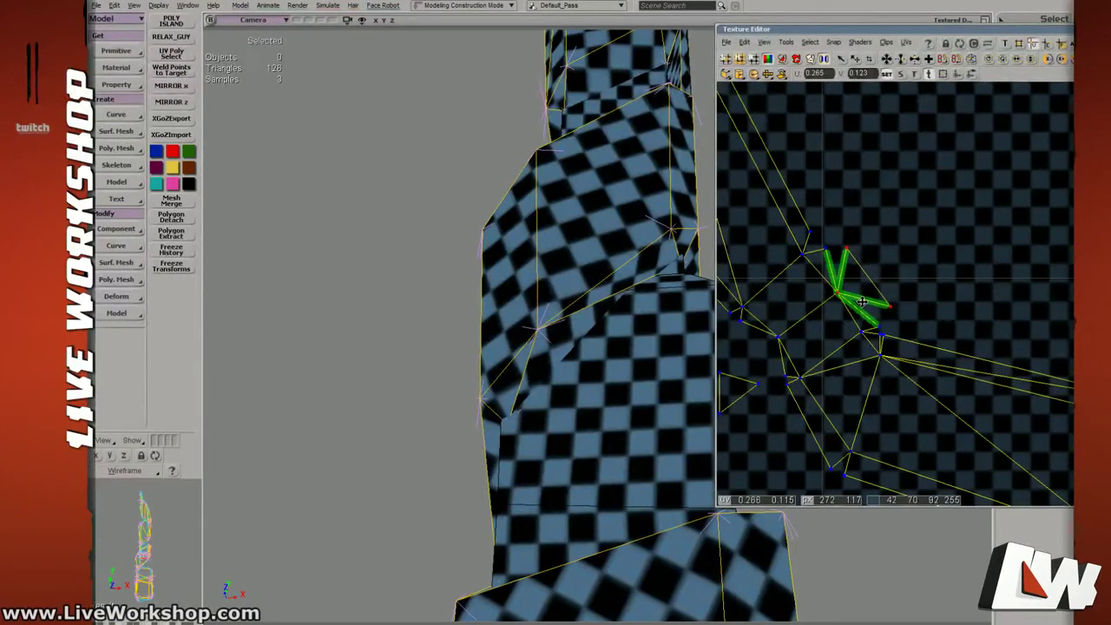
pyautogui.scroll(3, 860, 296)
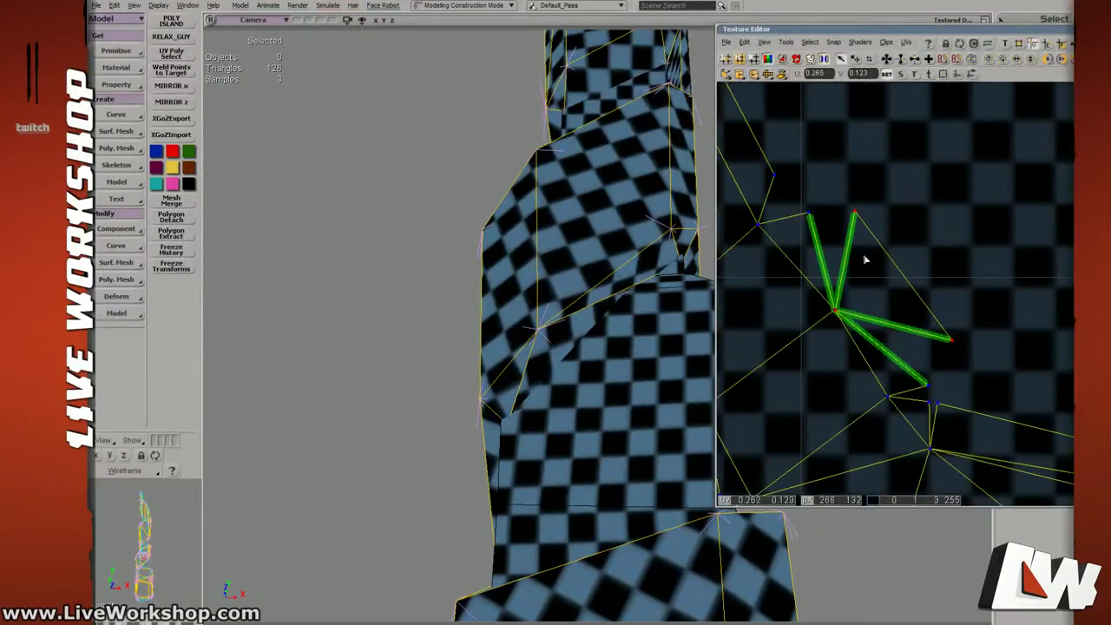
# Join the inner triangle's three corners to the adjoining UV points and heal them so the triangle fills the gap.
pyautogui.moveTo(843, 191); pyautogui.dragTo(817, 217)
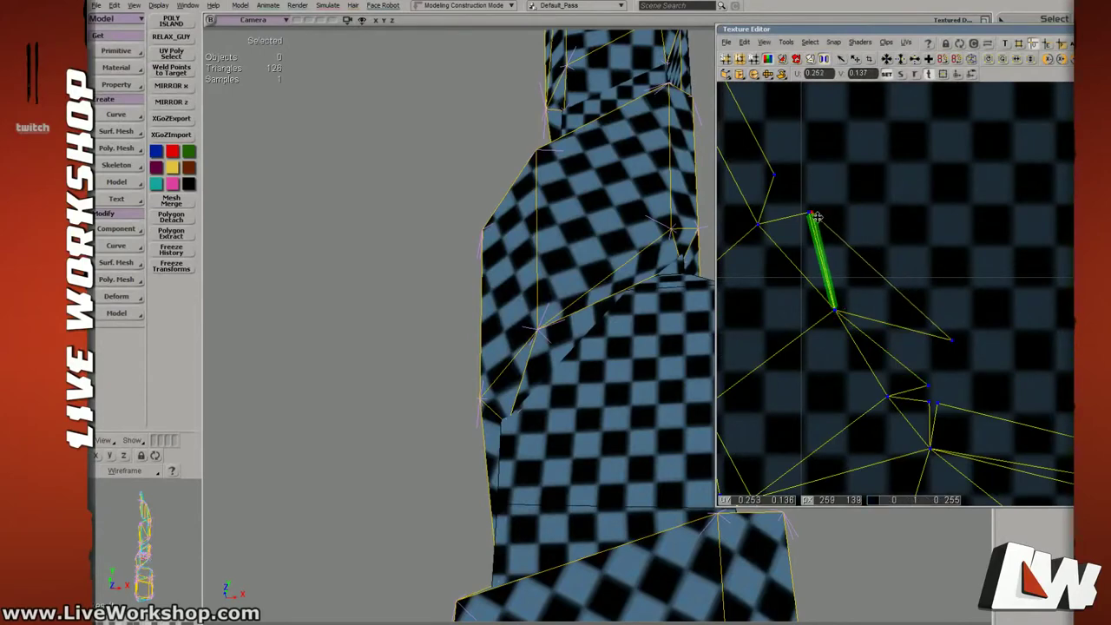
pyautogui.moveTo(917, 320); pyautogui.dragTo(962, 413)
pyautogui.hotkey('ctrl', 'h')
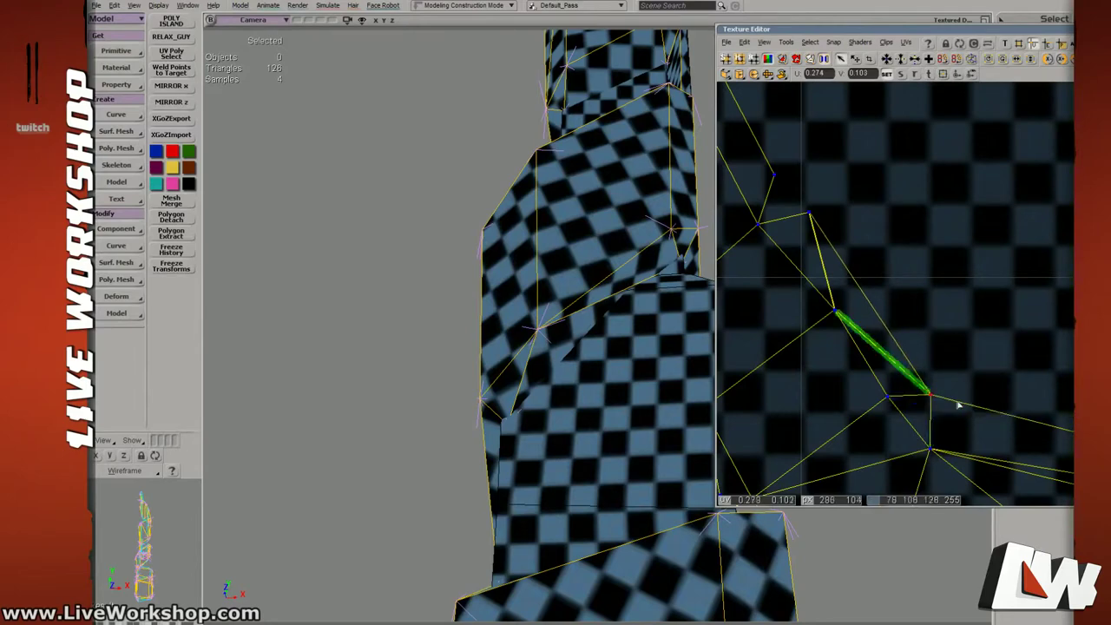
pyautogui.click(810, 217)
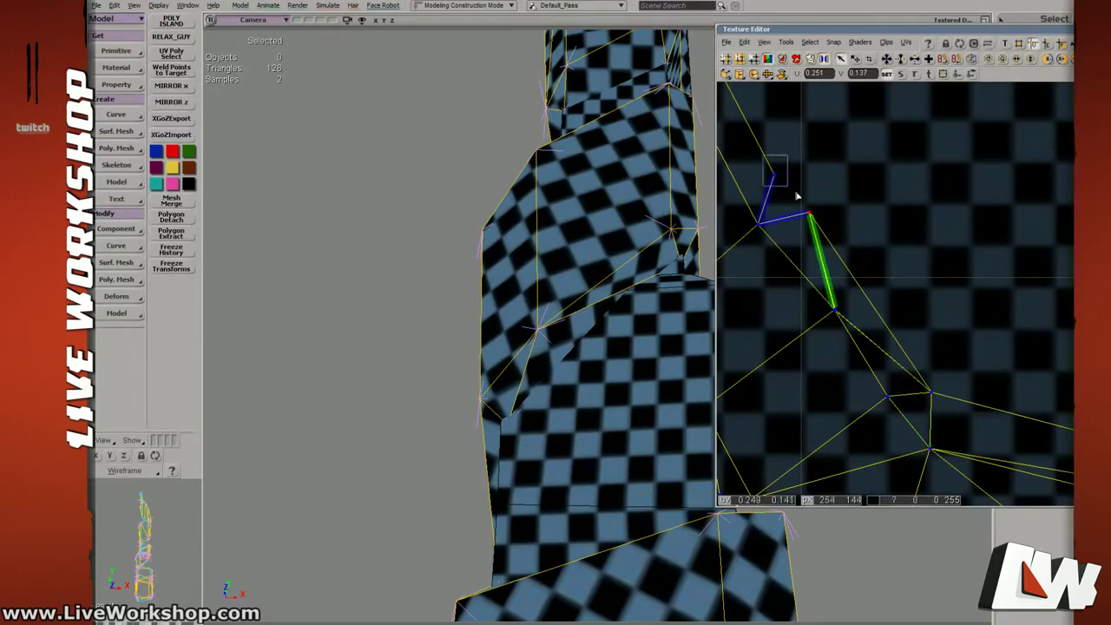
pyautogui.moveTo(833, 233); pyautogui.dragTo(798, 206)
pyautogui.moveTo(942, 253); pyautogui.dragTo(1014, 230)
pyautogui.moveTo(1014, 230); pyautogui.dragTo(927, 292, button='middle')
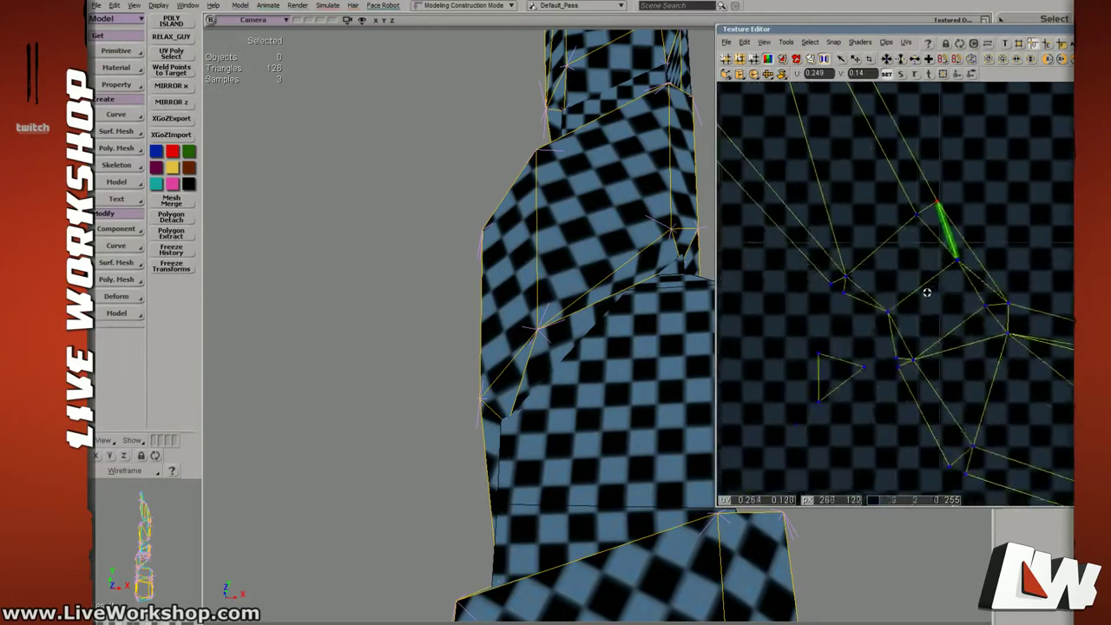
pyautogui.click(846, 328)
pyautogui.moveTo(842, 331); pyautogui.dragTo(858, 306)
pyautogui.moveTo(858, 306); pyautogui.dragTo(798, 327, button='middle')
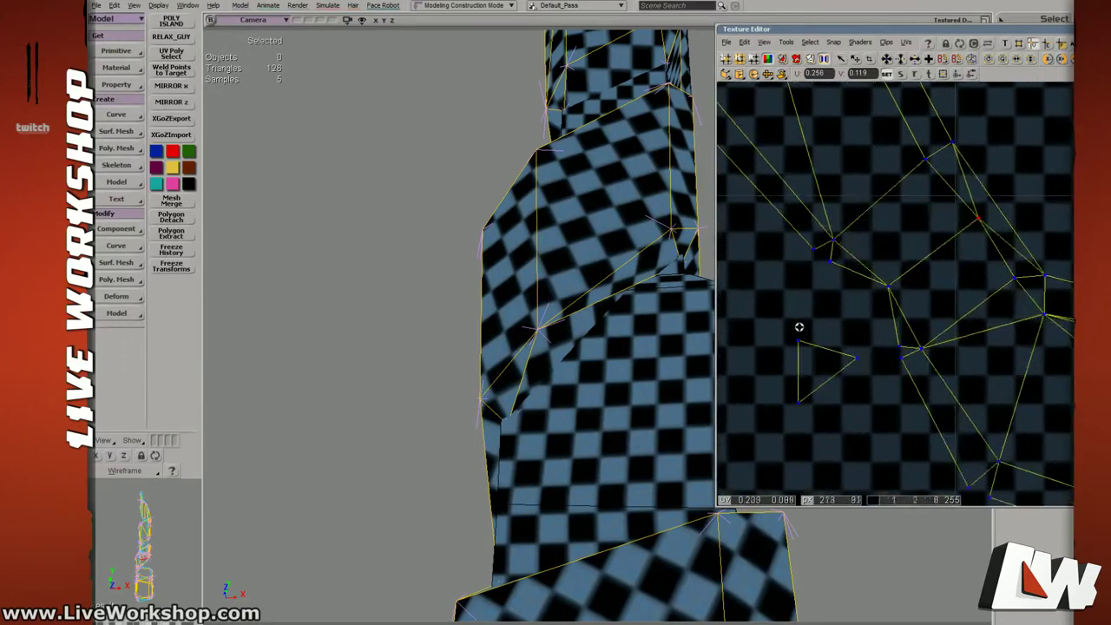
# Move and rotate the second loose triangle onto the shared point between its matching edges on the bend's outer side.
pyautogui.moveTo(771, 315); pyautogui.dragTo(858, 415)
pyautogui.moveTo(757, 387); pyautogui.dragTo(863, 345)
pyautogui.press('v')
pyautogui.press('c')
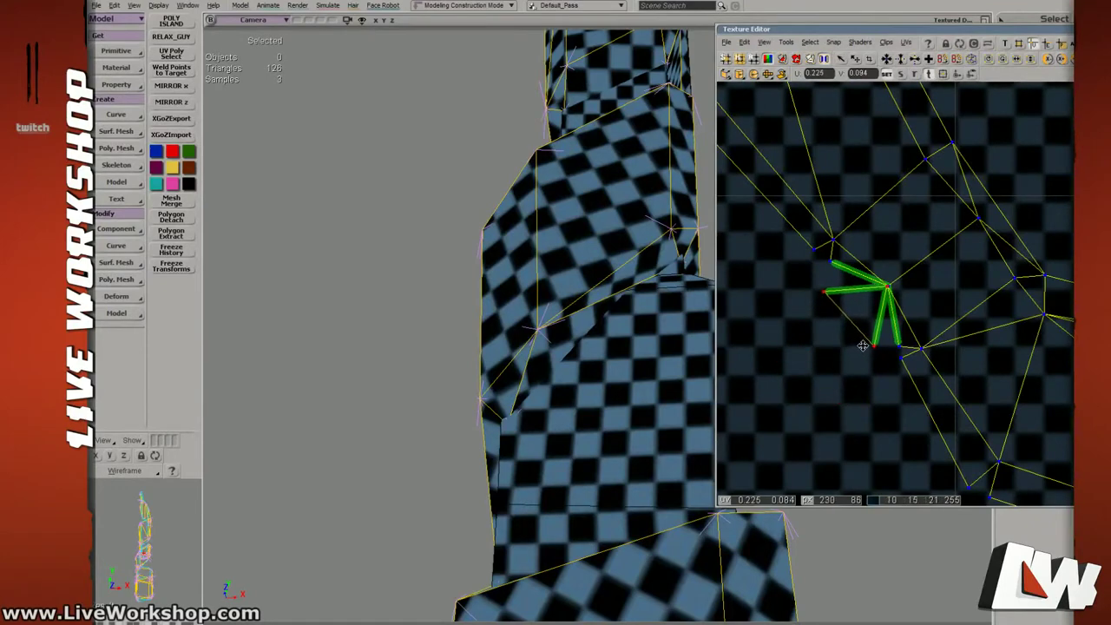
# Move the second triangle's outer corners onto the neighbouring UV points and heal all its corners into the island.
pyautogui.click(833, 281)
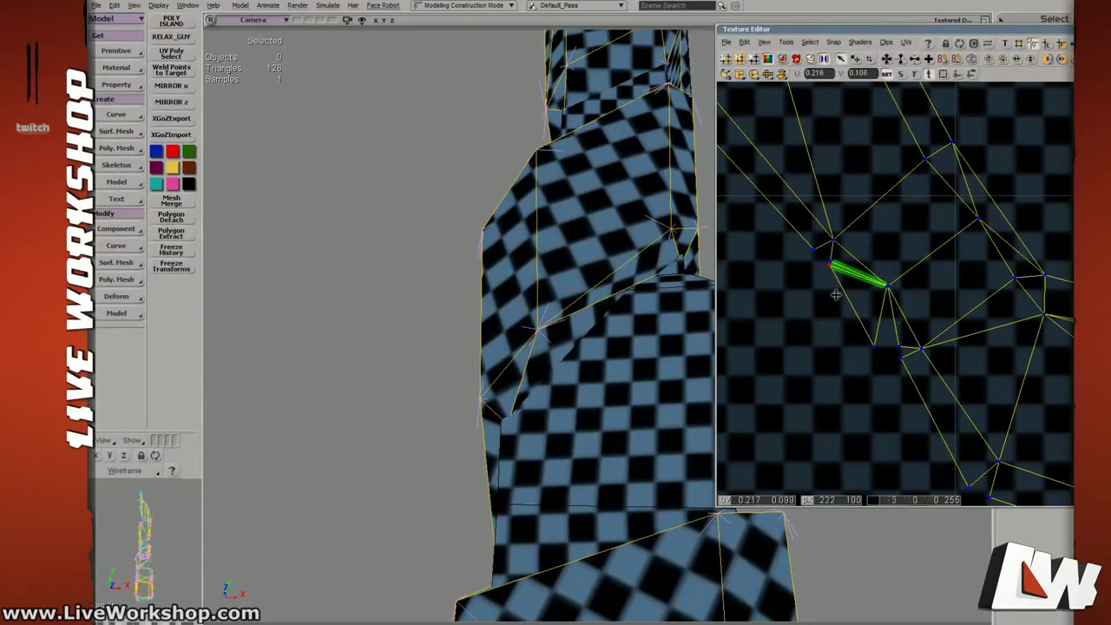
pyautogui.moveTo(835, 295); pyautogui.dragTo(891, 368)
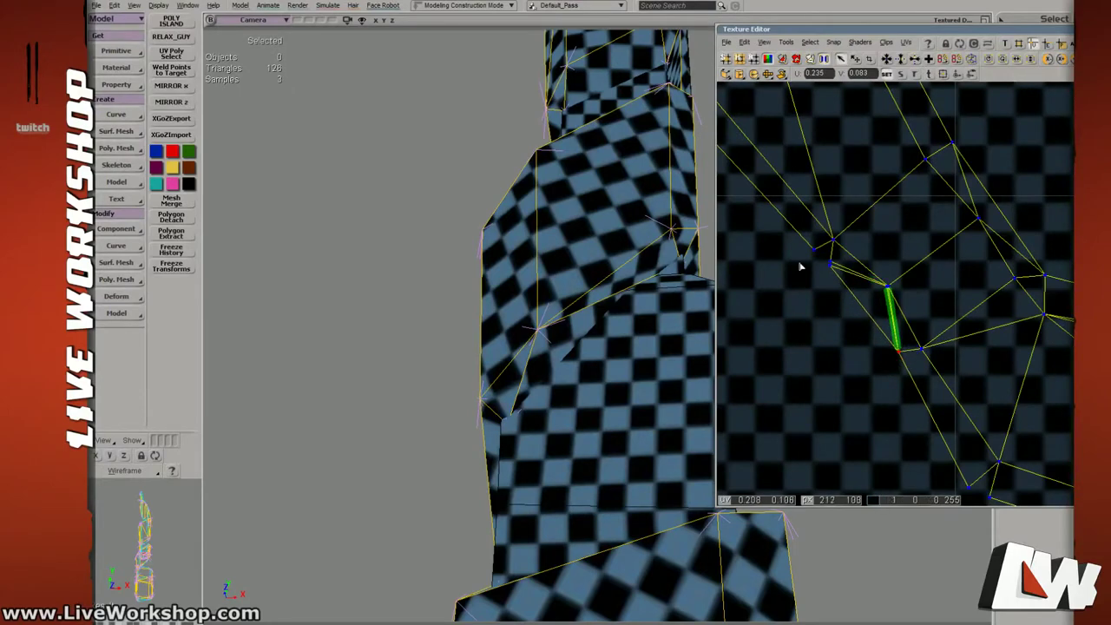
pyautogui.moveTo(797, 237); pyautogui.dragTo(849, 292)
pyautogui.moveTo(821, 252)
pyautogui.keyDown('shift'); pyautogui.mouseDown()
pyautogui.moveTo(850, 280)
pyautogui.moveTo(826, 264)
pyautogui.mouseUp(); pyautogui.keyUp('shift')
pyautogui.hotkey('ctrl', 'h')
pyautogui.press('v')
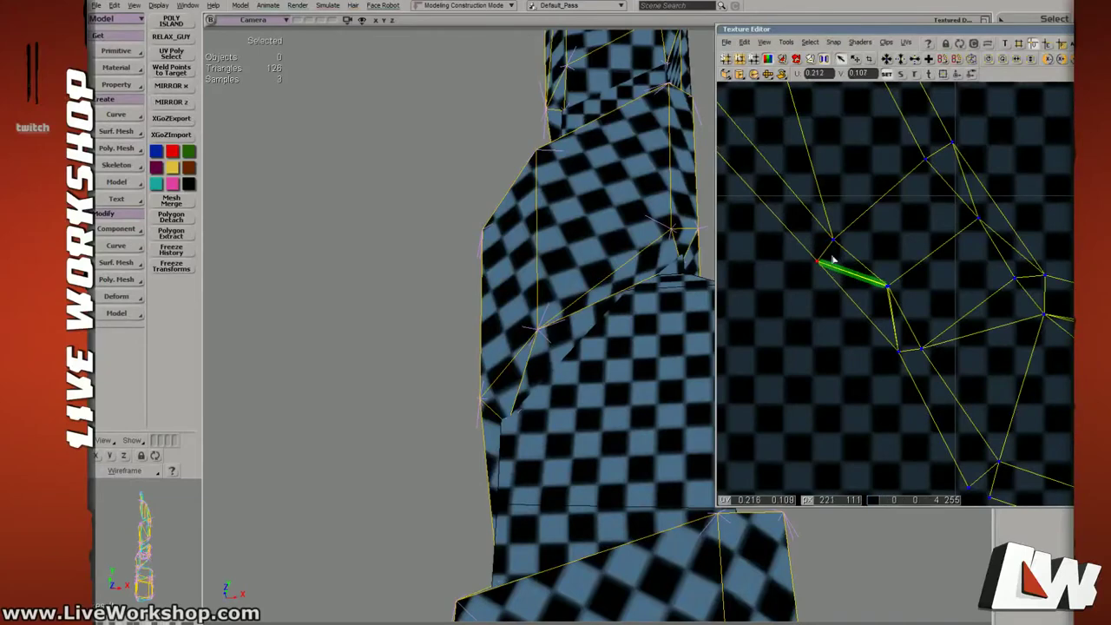
pyautogui.hotkey('ctrl', 'h')
pyautogui.hotkey('ctrl', 'h')
pyautogui.moveTo(878, 279)
pyautogui.mouseDown()
pyautogui.moveTo(898, 301)
pyautogui.moveTo(916, 373)
pyautogui.mouseUp()
pyautogui.press('s')
pyautogui.moveTo(917, 373); pyautogui.dragTo(940, 331, button='middle')
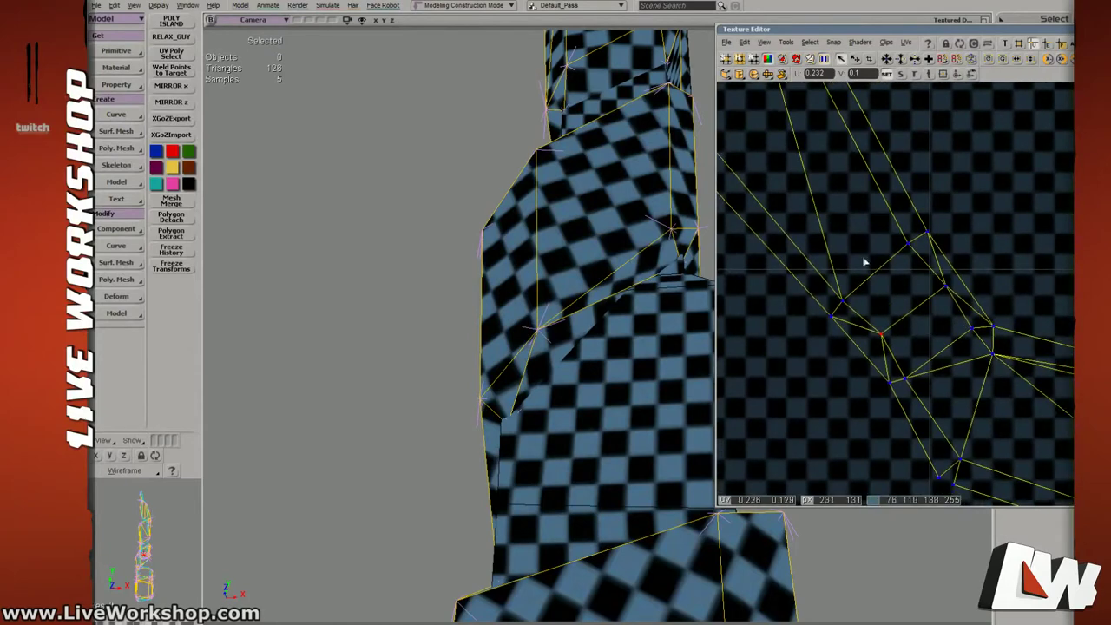
# Heal the split UV points on the wrap strip's border beyond the newly filled bend.
pyautogui.scroll(-3, 849, 222)
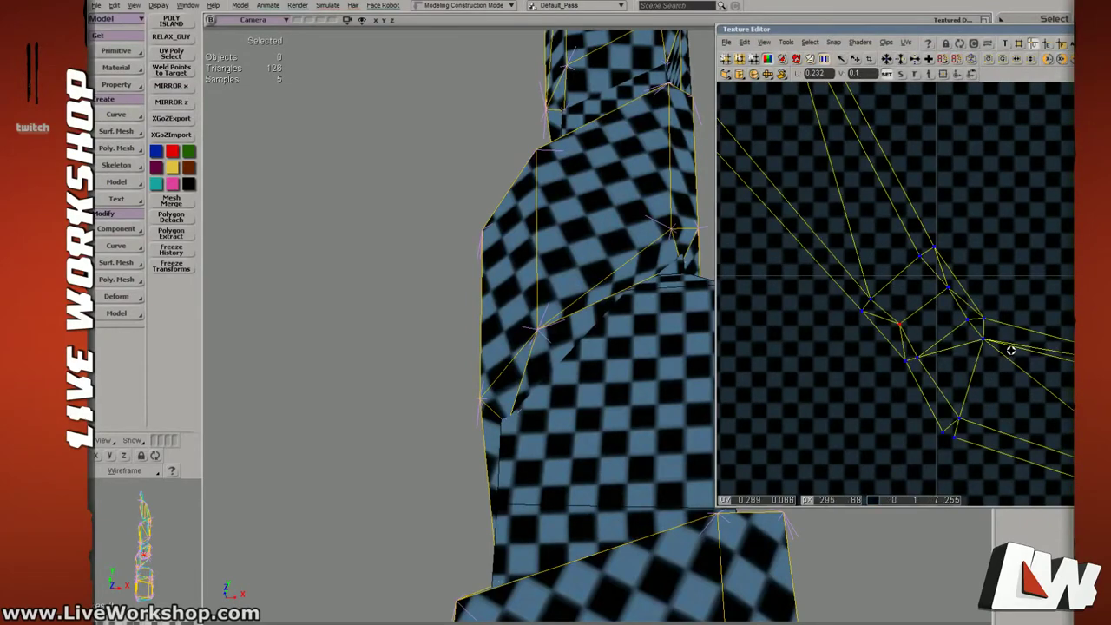
pyautogui.moveTo(1011, 351); pyautogui.dragTo(962, 335)
pyautogui.moveTo(961, 335); pyautogui.dragTo(829, 156, button='middle')
pyautogui.moveTo(829, 156); pyautogui.dragTo(917, 324)
pyautogui.moveTo(918, 325); pyautogui.dragTo(792, 280, button='middle')
pyautogui.moveTo(790, 280); pyautogui.dragTo(835, 371)
pyautogui.press('h')
pyautogui.moveTo(760, 170); pyautogui.dragTo(794, 217)
pyautogui.press('h')
# Heal the two groups of split UV points on the strip's outer border where the crossing pieces end.
pyautogui.moveTo(1074, 199); pyautogui.dragTo(979, 207)
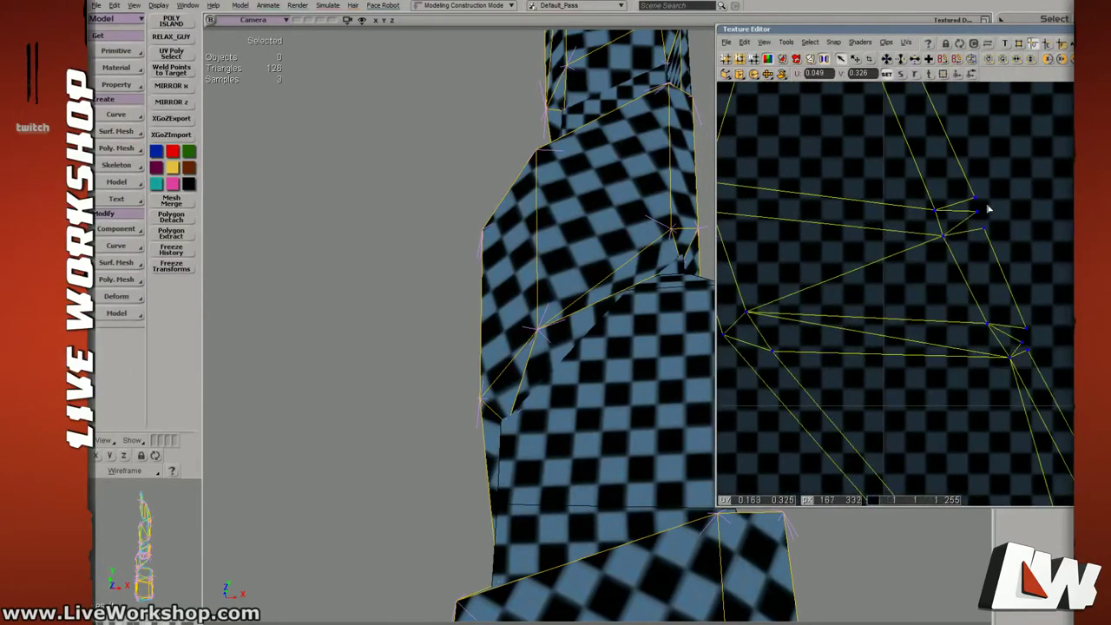
pyautogui.moveTo(1000, 260); pyautogui.dragTo(1001, 260)
pyautogui.moveTo(985, 248); pyautogui.dragTo(832, 129, button='right')
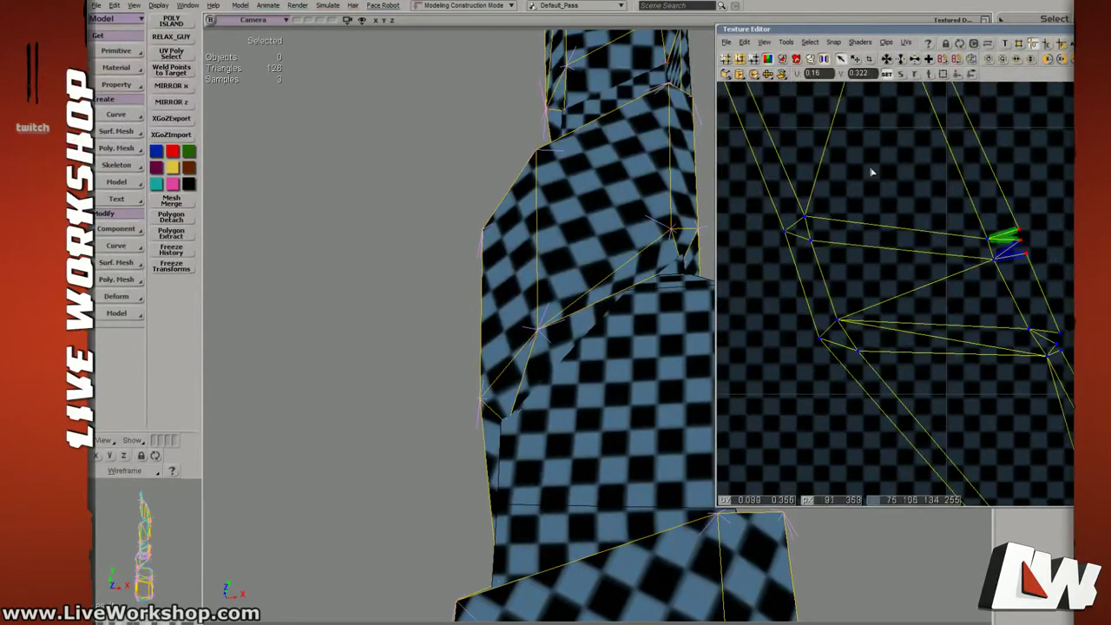
pyautogui.press('h')
pyautogui.moveTo(1009, 308); pyautogui.dragTo(1016, 331)
pyautogui.press('h')
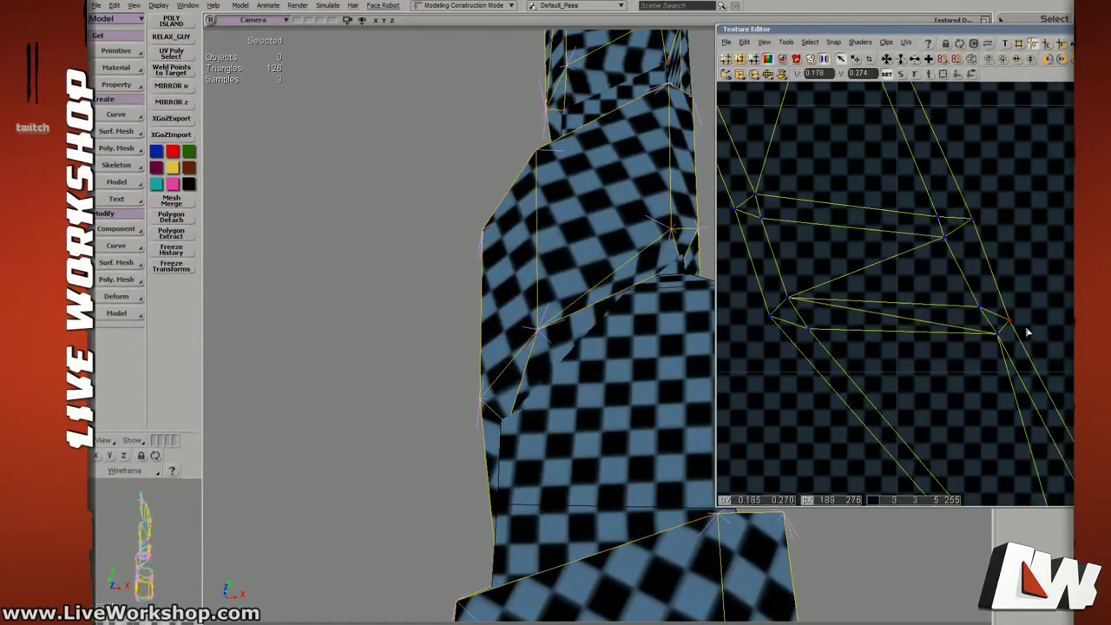
# Move the narrow piece's stray end point onto the adjoining split UV points on the strip's upper border and heal them.
pyautogui.moveTo(956, 244); pyautogui.dragTo(733, 189, button='right')
pyautogui.moveTo(732, 189); pyautogui.dragTo(776, 276)
pyautogui.moveTo(1066, 490); pyautogui.dragTo(865, 238)
pyautogui.middleClick(865, 238)
pyautogui.moveTo(1024, 260); pyautogui.dragTo(825, 182)
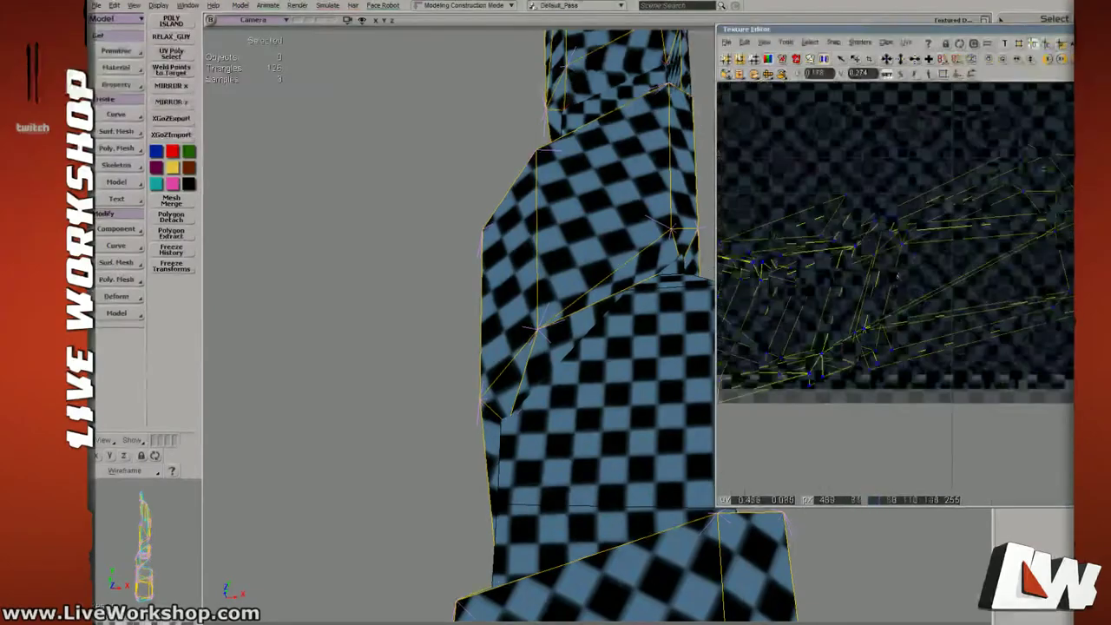
pyautogui.moveTo(1063, 248); pyautogui.dragTo(940, 243)
pyautogui.press('v')
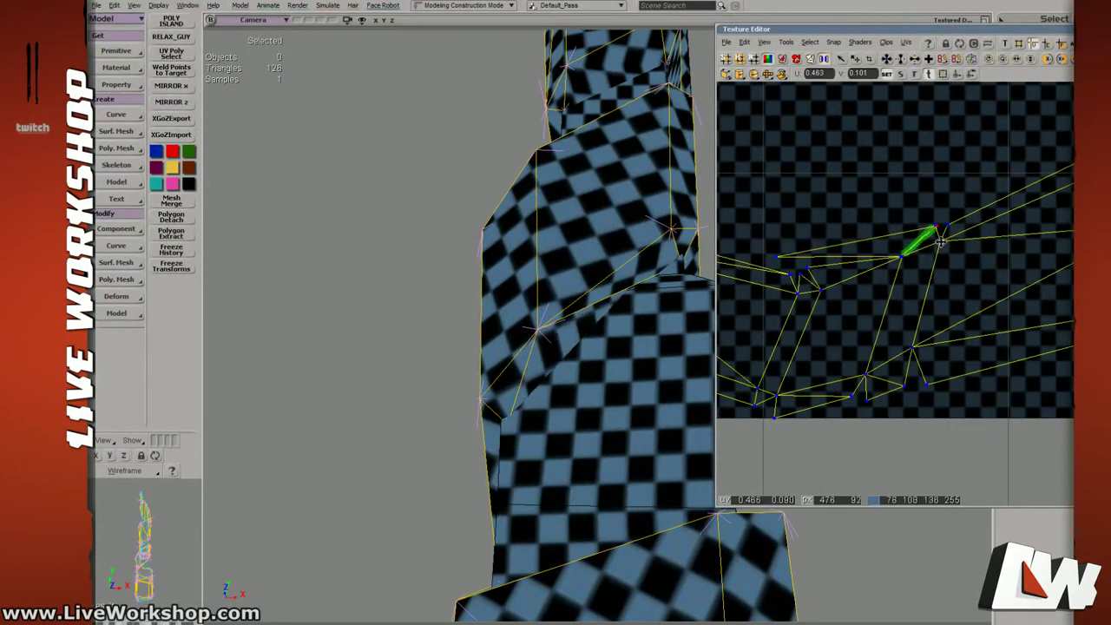
pyautogui.moveTo(765, 251); pyautogui.dragTo(786, 265)
pyautogui.press('v')
pyautogui.moveTo(782, 262); pyautogui.dragTo(822, 289)
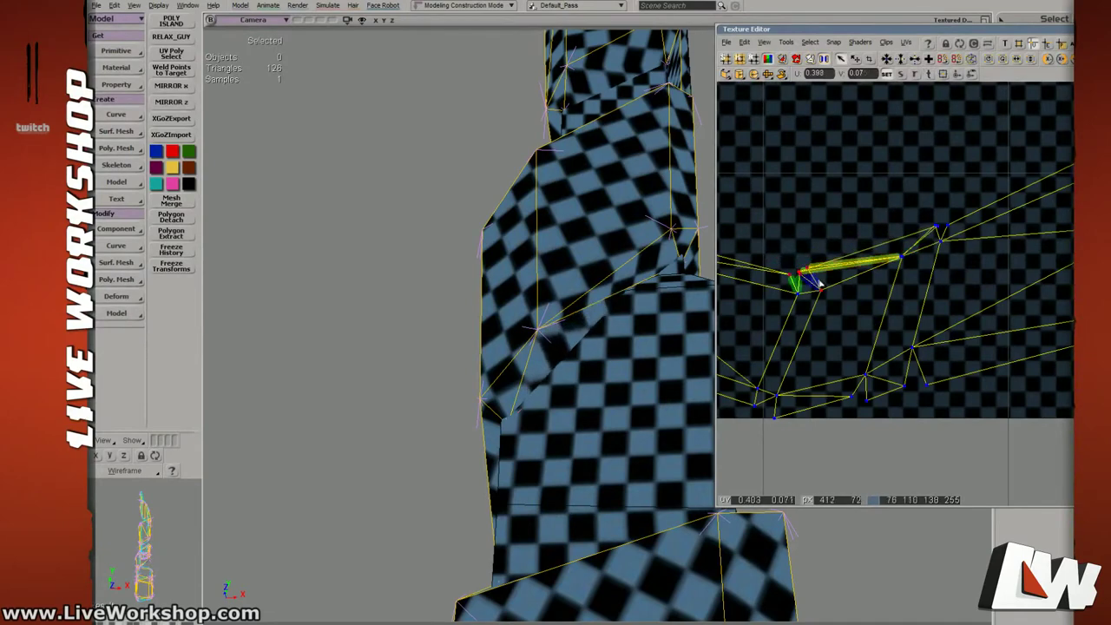
pyautogui.press('h')
# Heal the split UV pair at the narrow piece's opposite end.
pyautogui.moveTo(927, 214); pyautogui.dragTo(956, 234)
pyautogui.press('h')
pyautogui.moveTo(970, 318); pyautogui.dragTo(954, 268, button='middle')
pyautogui.moveTo(914, 213); pyautogui.dragTo(882, 198)
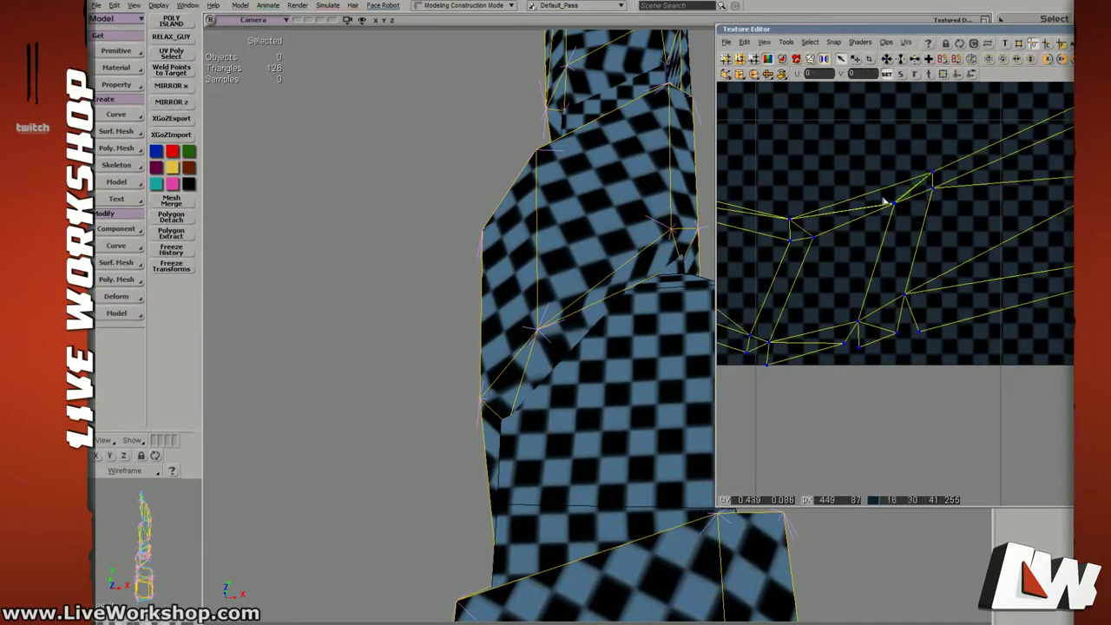
# Heal the V-shaped split pair on the strip's lower border into one point.
pyautogui.moveTo(911, 261); pyautogui.dragTo(912, 223, button='middle')
pyautogui.scroll(3, 902, 260)
pyautogui.moveTo(892, 284); pyautogui.dragTo(929, 241, button='middle')
pyautogui.moveTo(928, 238); pyautogui.dragTo(985, 267)
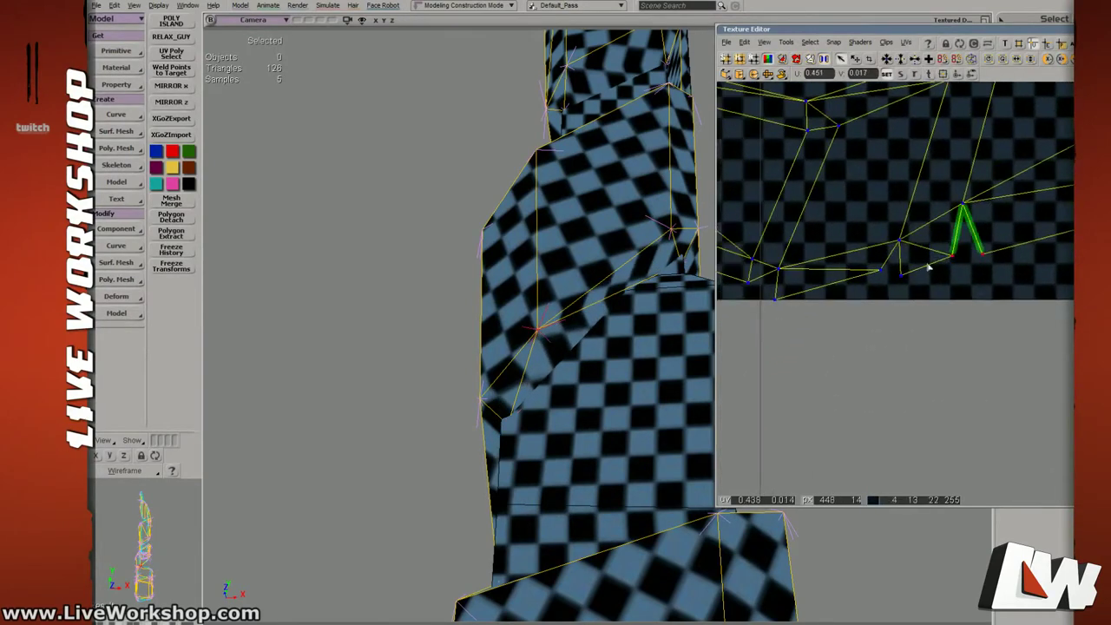
pyautogui.press('h')
pyautogui.press('h')
# Heal the next two split UV pairs along the lower border near the texture square's edge and adjust the merged point.
pyautogui.moveTo(915, 284)
pyautogui.mouseDown()
pyautogui.moveTo(868, 260)
pyautogui.moveTo(912, 289)
pyautogui.mouseUp()
pyautogui.hotkey('ctrl', 'z')
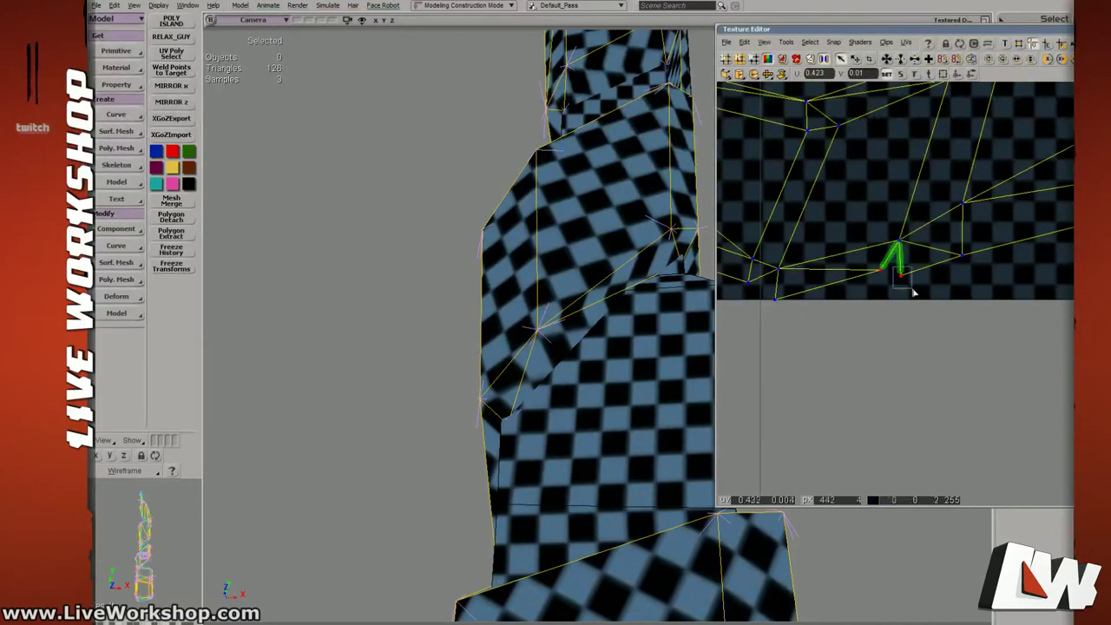
pyautogui.press('h')
pyautogui.moveTo(733, 279)
pyautogui.mouseDown()
pyautogui.moveTo(788, 304)
pyautogui.moveTo(772, 298)
pyautogui.mouseUp()
pyautogui.press('h')
pyautogui.press('v')
pyautogui.moveTo(887, 272); pyautogui.dragTo(892, 272)
# Heal the following two lower-border pairs where the strip begins to rise, and adjust the positions of the merged points.
pyautogui.press('s')
pyautogui.scroll(-3, 929, 260)
pyautogui.moveTo(1066, 182); pyautogui.dragTo(965, 247)
pyautogui.press('h')
pyautogui.moveTo(929, 306)
pyautogui.mouseDown()
pyautogui.moveTo(986, 335)
pyautogui.moveTo(959, 327)
pyautogui.mouseUp()
pyautogui.press('v')
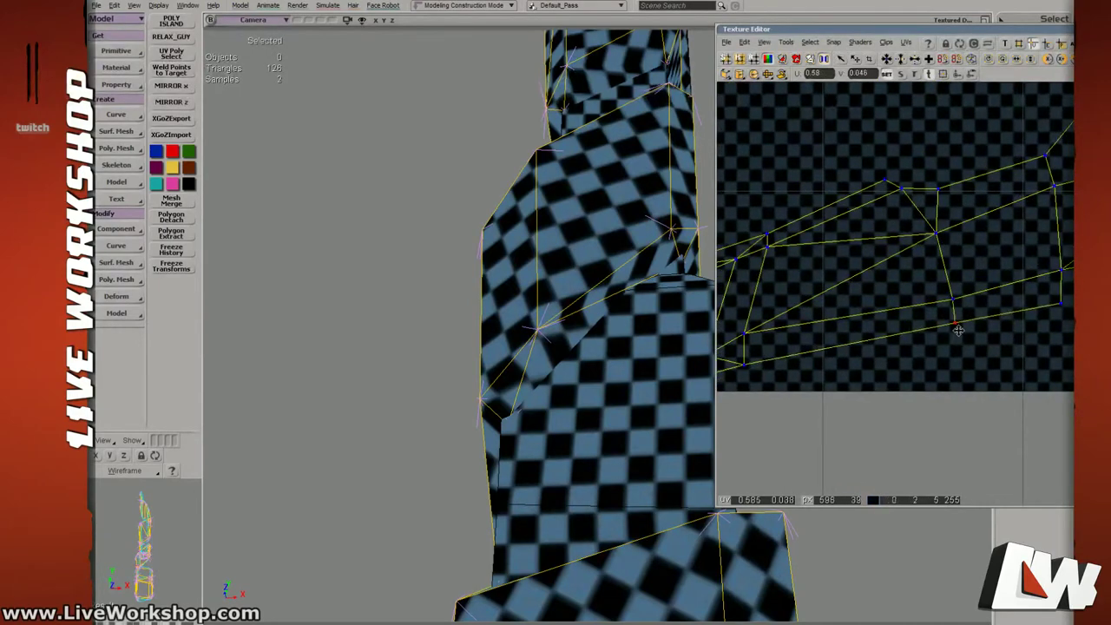
pyautogui.press('s')
pyautogui.scroll(-3, 960, 324)
pyautogui.moveTo(1073, 250)
pyautogui.mouseDown()
pyautogui.moveTo(1018, 279)
pyautogui.moveTo(992, 315)
pyautogui.mouseUp()
pyautogui.moveTo(945, 316)
pyautogui.keyDown('shift'); pyautogui.mouseDown()
pyautogui.moveTo(965, 343)
pyautogui.moveTo(966, 329)
pyautogui.mouseUp(); pyautogui.keyUp('shift')
pyautogui.press('h')
pyautogui.press('v')
# Heal the lower-border corner where the strip turns upward and the pair just past it, repositioning the merged points to smooth the outline.
pyautogui.press('s')
pyautogui.moveTo(1046, 230)
pyautogui.mouseDown()
pyautogui.moveTo(981, 260)
pyautogui.moveTo(914, 271)
pyautogui.moveTo(948, 276)
pyautogui.moveTo(974, 257)
pyautogui.moveTo(935, 304)
pyautogui.mouseUp()
pyautogui.press('h')
pyautogui.press('s')
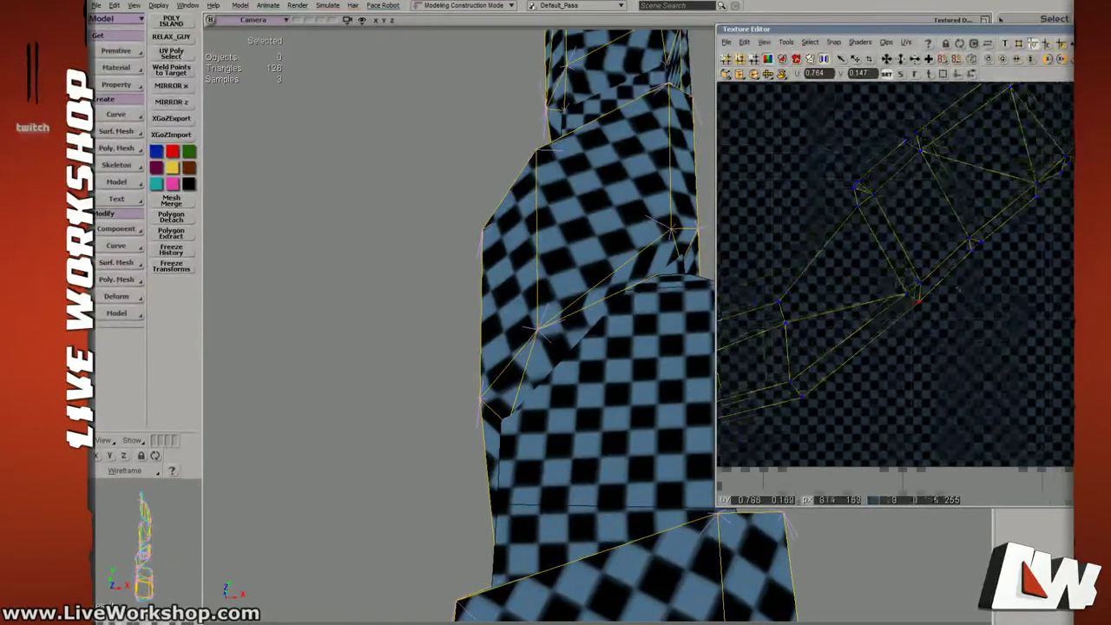
pyautogui.scroll(3, 933, 305)
pyautogui.press('v')
pyautogui.press('h')
pyautogui.press('s')
pyautogui.moveTo(1004, 231); pyautogui.dragTo(984, 279)
pyautogui.press('v')
pyautogui.moveTo(967, 286); pyautogui.dragTo(967, 292)
pyautogui.press('s')
pyautogui.moveTo(1034, 222); pyautogui.dragTo(974, 276)
pyautogui.moveTo(1042, 199)
pyautogui.keyDown('shift'); pyautogui.mouseDown()
pyautogui.moveTo(1059, 212)
pyautogui.moveTo(1042, 238)
pyautogui.mouseUp(); pyautogui.keyUp('shift')
pyautogui.press('h')
pyautogui.press('v')
pyautogui.press('v')
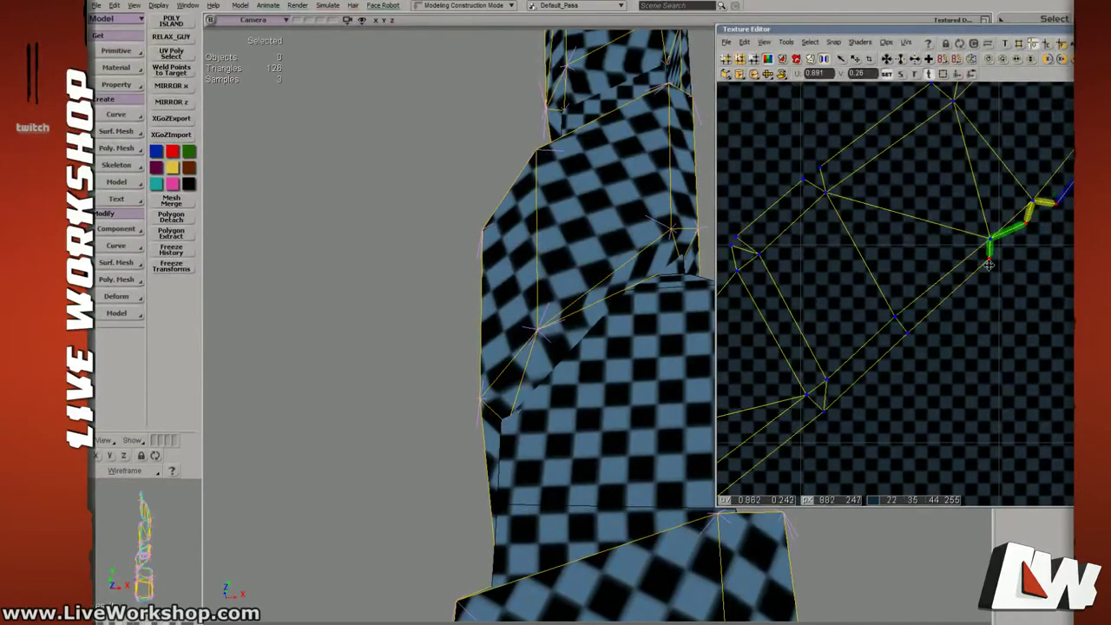
pyautogui.moveTo(989, 266); pyautogui.dragTo(1019, 268)
pyautogui.hotkey('ctrl', 'z')
pyautogui.hotkey('ctrl', 'z')
pyautogui.moveTo(1026, 225); pyautogui.dragTo(1042, 243)
pyautogui.hotkey('ctrl', 'z')
pyautogui.press('t')
pyautogui.click(1026, 226)
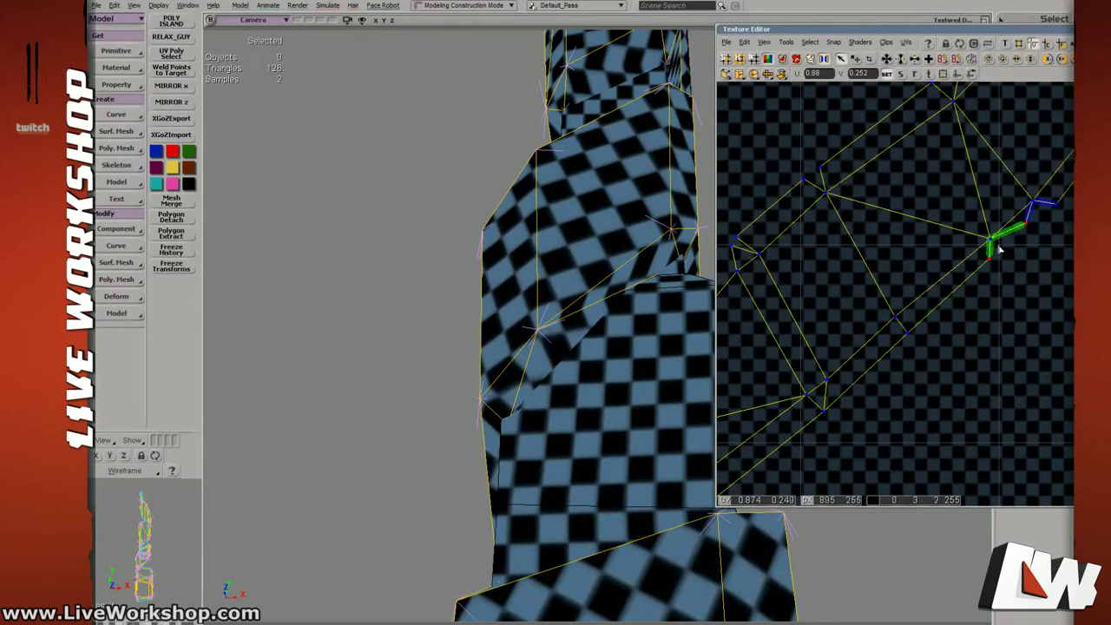
# Examine the wrap's notch on the 3D model, in wireframe and textured display, where the unhealed UV points belong.
pyautogui.press('f')
pyautogui.moveTo(553, 266); pyautogui.dragTo(467, 258, button='middle')
pyautogui.press('4')
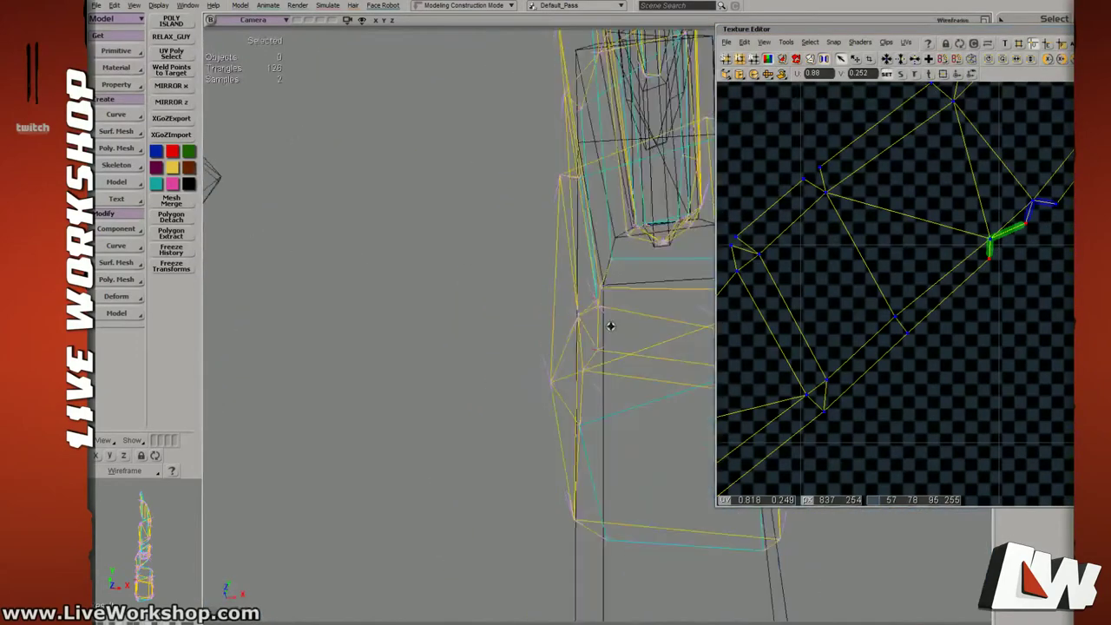
pyautogui.moveTo(610, 325); pyautogui.dragTo(655, 354, button='right')
pyautogui.press('6')
pyautogui.moveTo(647, 326); pyautogui.dragTo(657, 348)
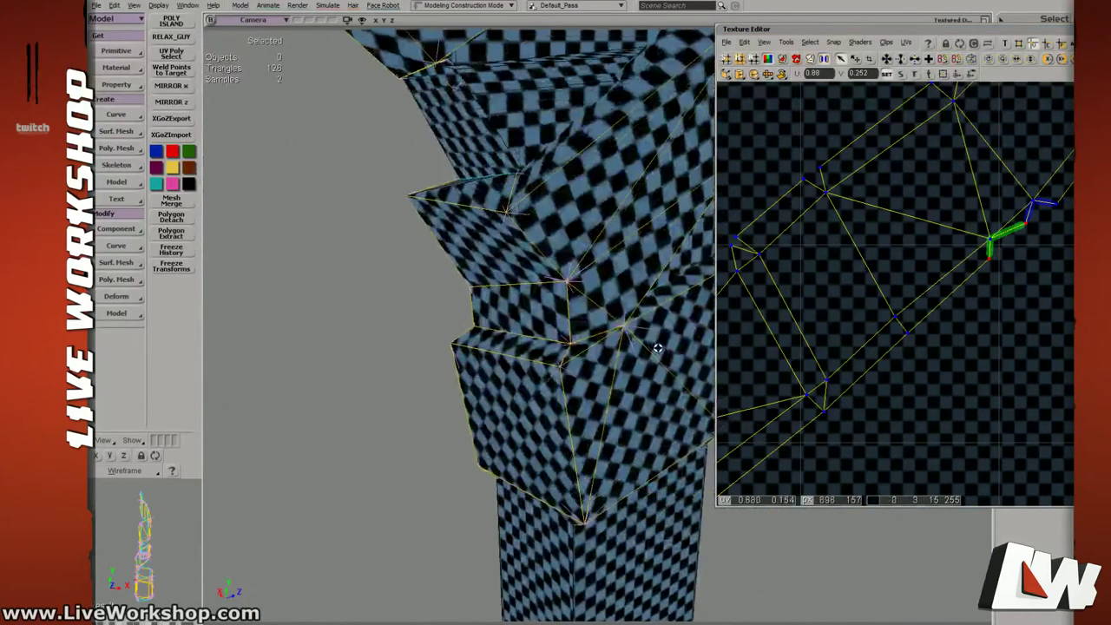
pyautogui.moveTo(657, 347); pyautogui.dragTo(673, 314, button='middle')
pyautogui.moveTo(673, 314); pyautogui.dragTo(620, 366)
pyautogui.moveTo(619, 366); pyautogui.dragTo(590, 331, button='right')
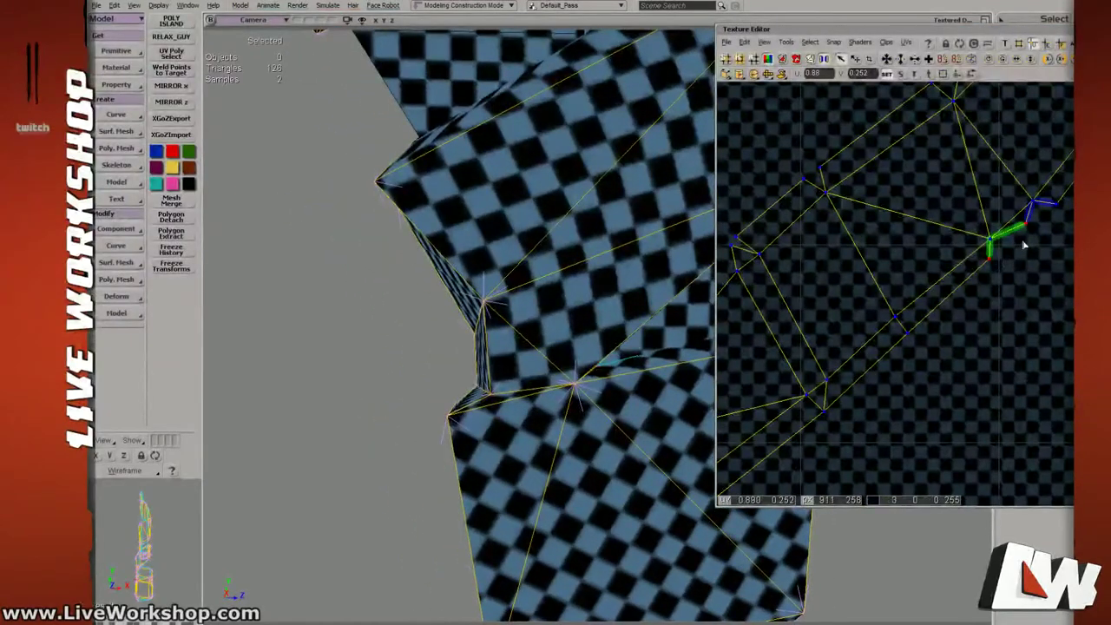
# Check which UV points and polygons meet at the notch by selecting them and comparing the model with the UV layout.
pyautogui.click(1022, 224)
pyautogui.moveTo(1019, 214); pyautogui.dragTo(1043, 247)
pyautogui.moveTo(985, 253); pyautogui.dragTo(1010, 284)
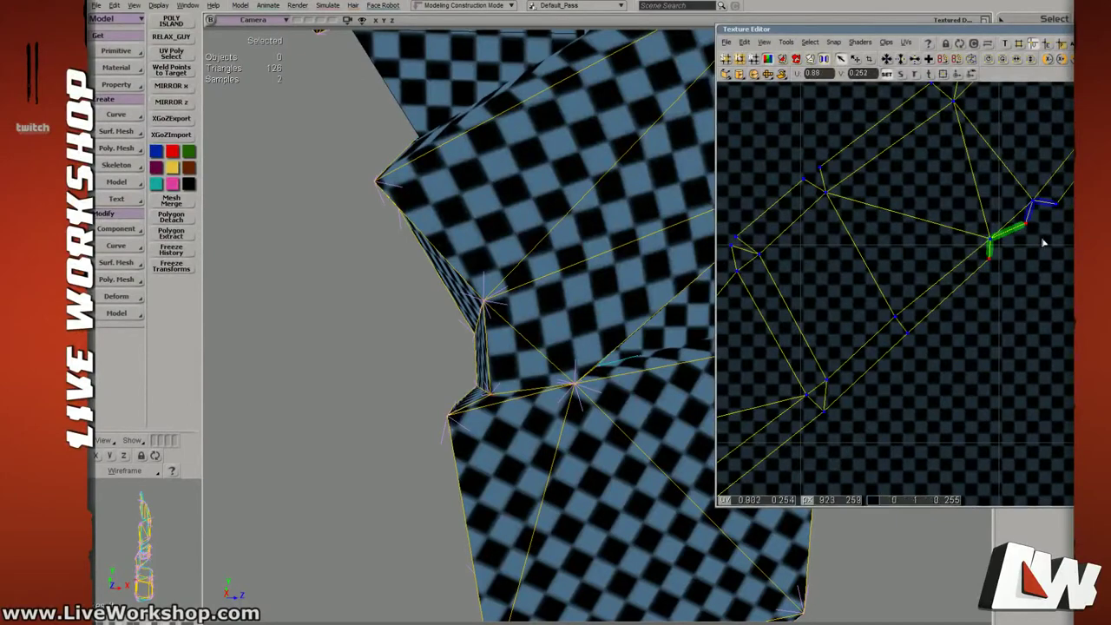
pyautogui.moveTo(551, 356); pyautogui.dragTo(587, 339, button='right')
pyautogui.press('4')
pyautogui.moveTo(587, 340); pyautogui.dragTo(595, 380, button='middle')
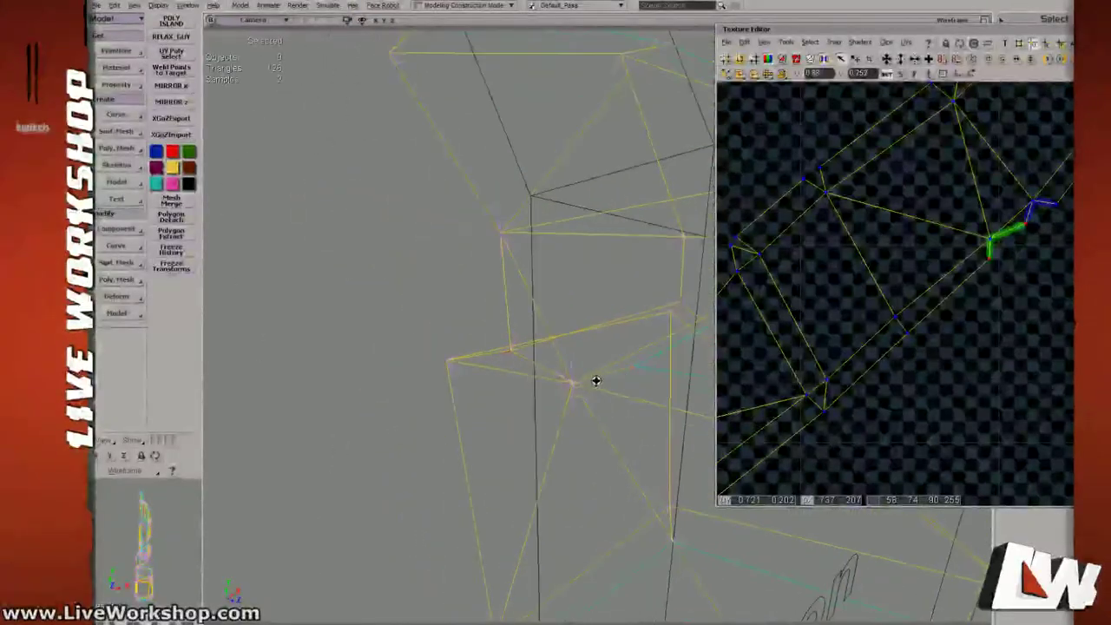
pyautogui.moveTo(595, 379); pyautogui.dragTo(607, 325, button='right')
pyautogui.moveTo(606, 325); pyautogui.dragTo(605, 364, button='middle')
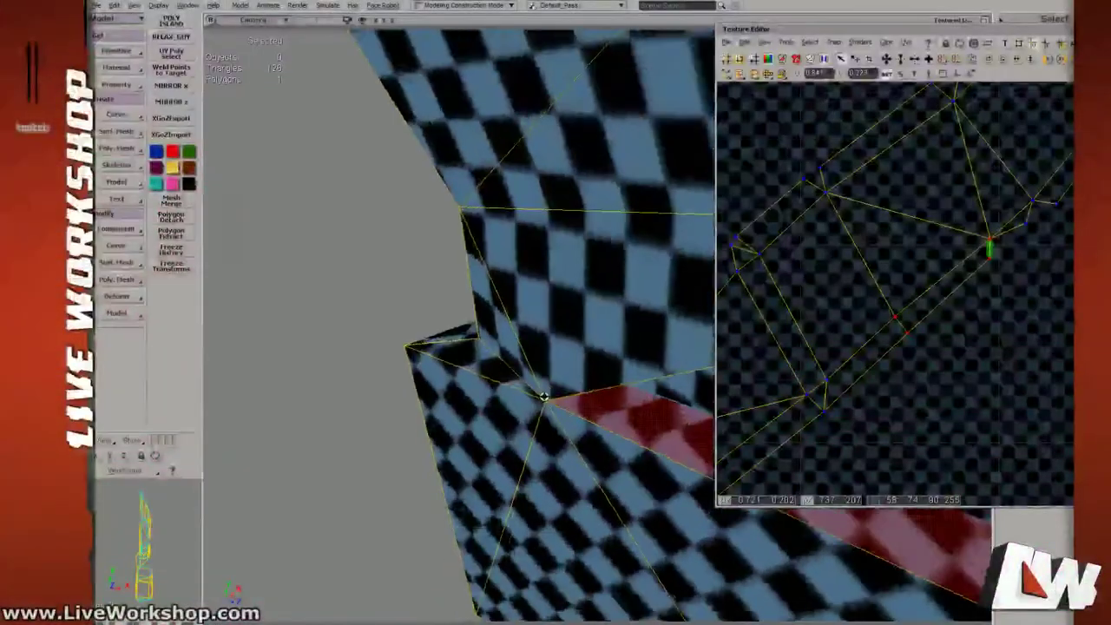
pyautogui.moveTo(569, 382); pyautogui.dragTo(512, 417, button='middle')
pyautogui.click(545, 396)
pyautogui.keyDown('shift'); pyautogui.click(604, 366); pyautogui.keyUp('shift')
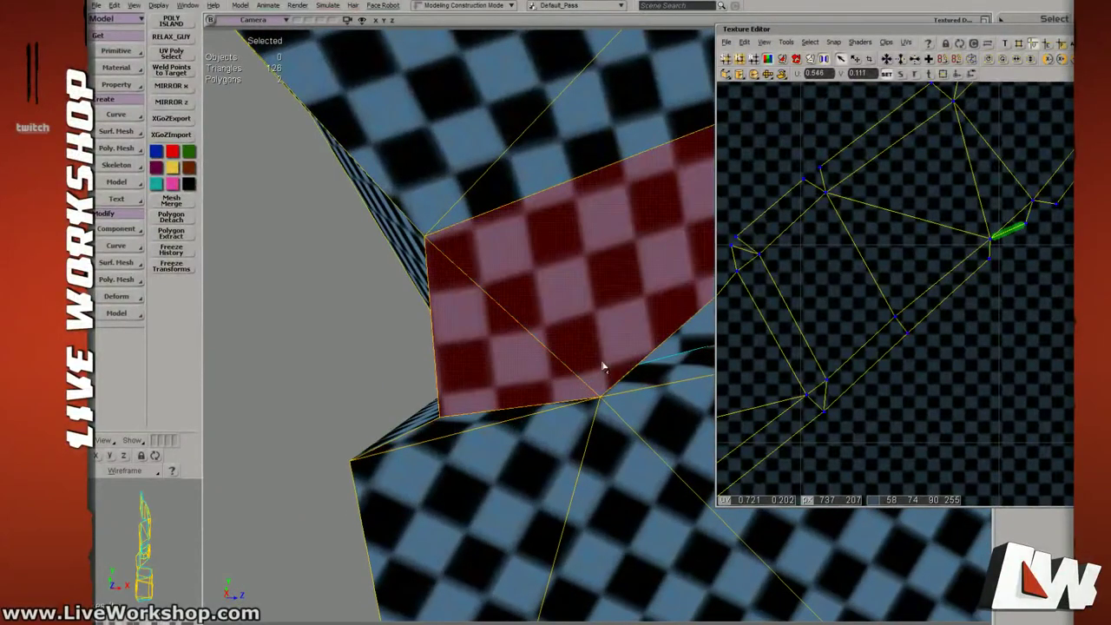
pyautogui.moveTo(603, 366); pyautogui.dragTo(532, 387, button='middle')
pyautogui.click(563, 361)
# Weld the loose mesh point at the open seam beside the notch to its target point, and dismiss the weld settings.
pyautogui.press('4')
pyautogui.press('t')
pyautogui.click(518, 398)
pyautogui.click(587, 372)
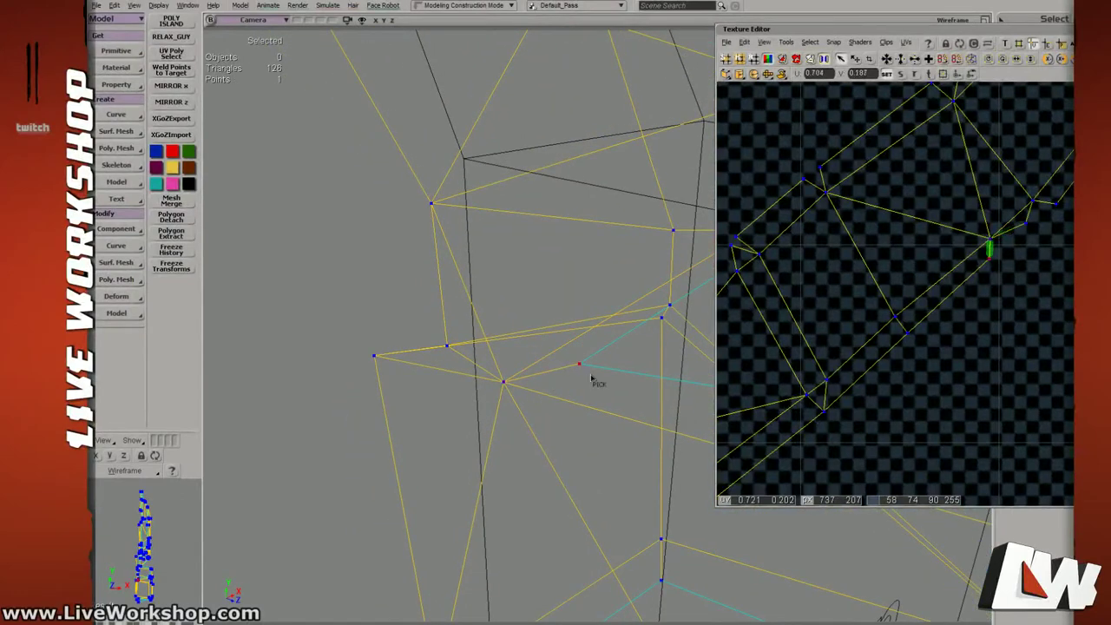
pyautogui.click(592, 377)
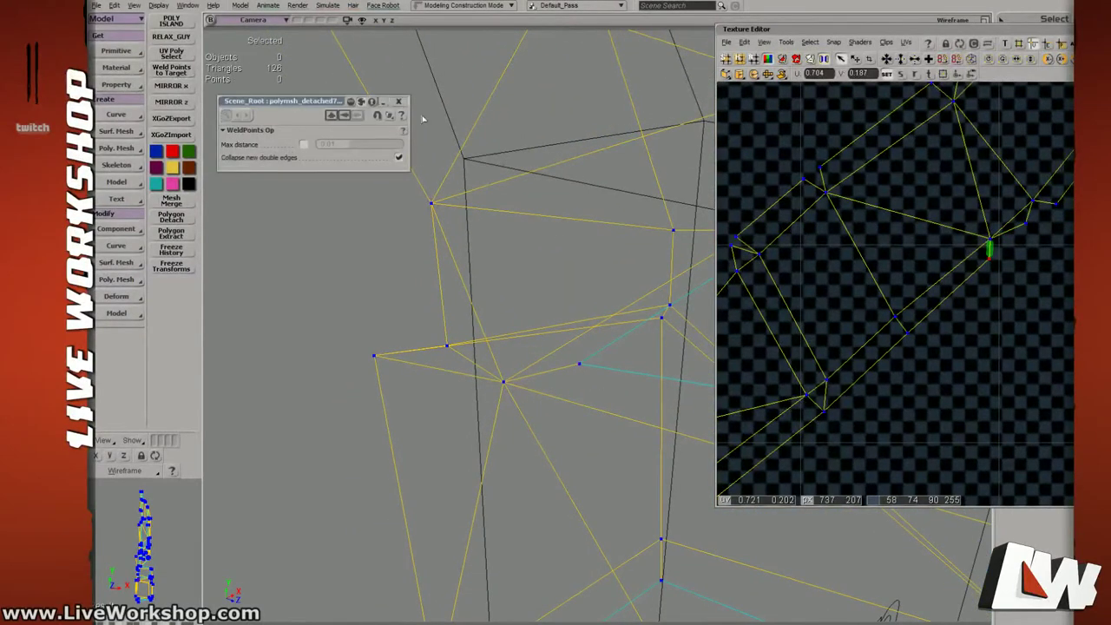
pyautogui.click(400, 101)
# Return to the textured display and heal the two outer UV points next to the notch into one.
pyautogui.press('space')
pyautogui.press('6')
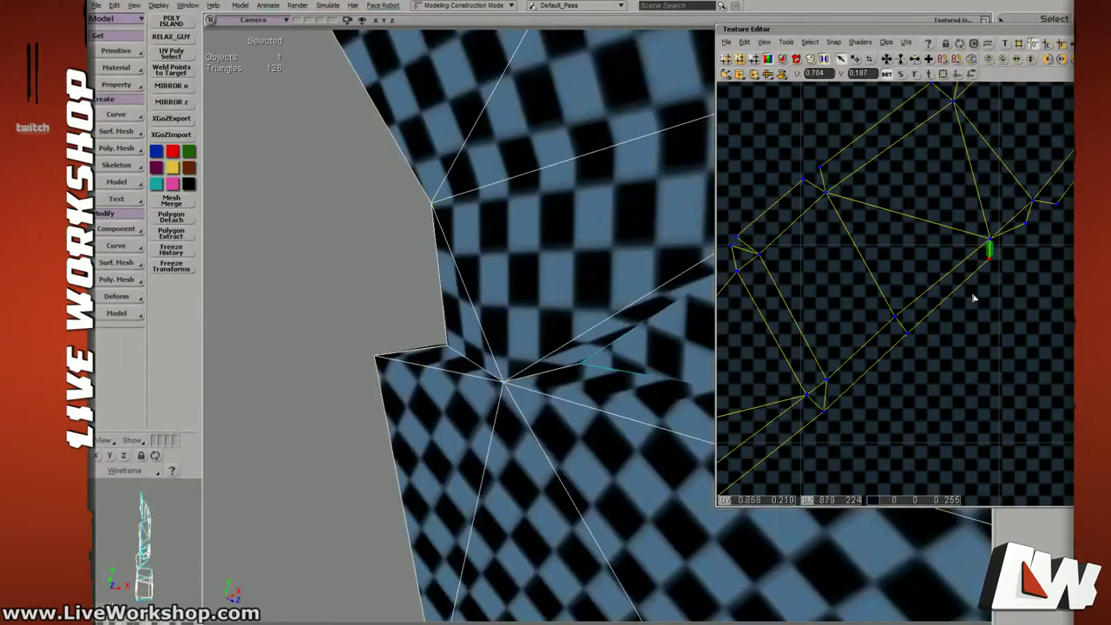
pyautogui.moveTo(1017, 251); pyautogui.dragTo(965, 270)
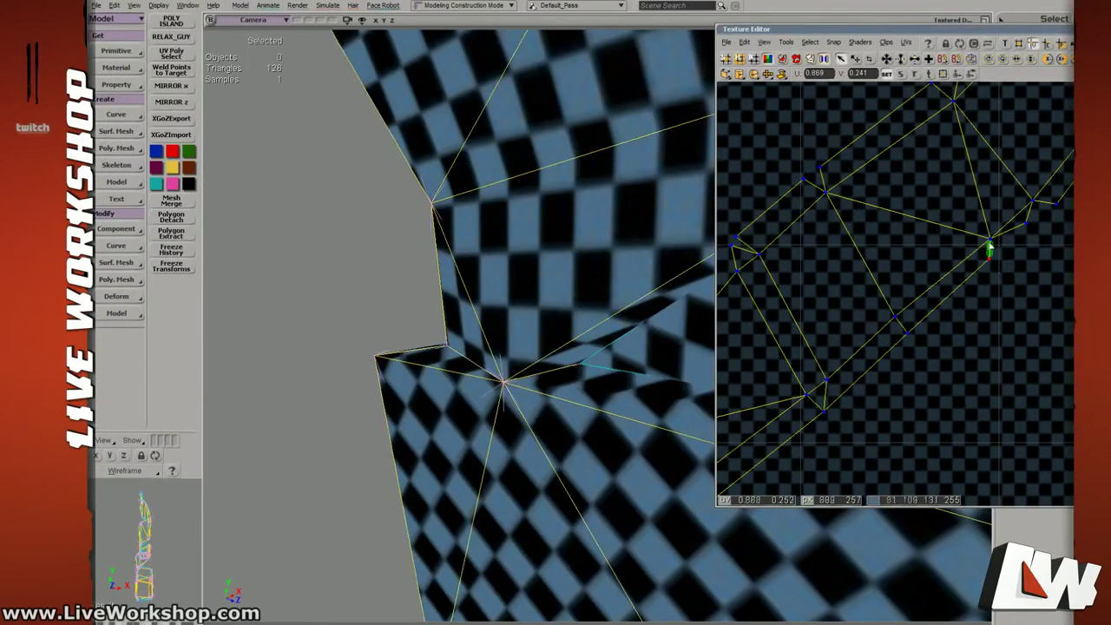
pyautogui.moveTo(1022, 216); pyautogui.dragTo(1031, 229)
pyautogui.keyDown('shift'); pyautogui.moveTo(1045, 198); pyautogui.dragTo(1068, 224); pyautogui.keyUp('shift')
pyautogui.press('h')
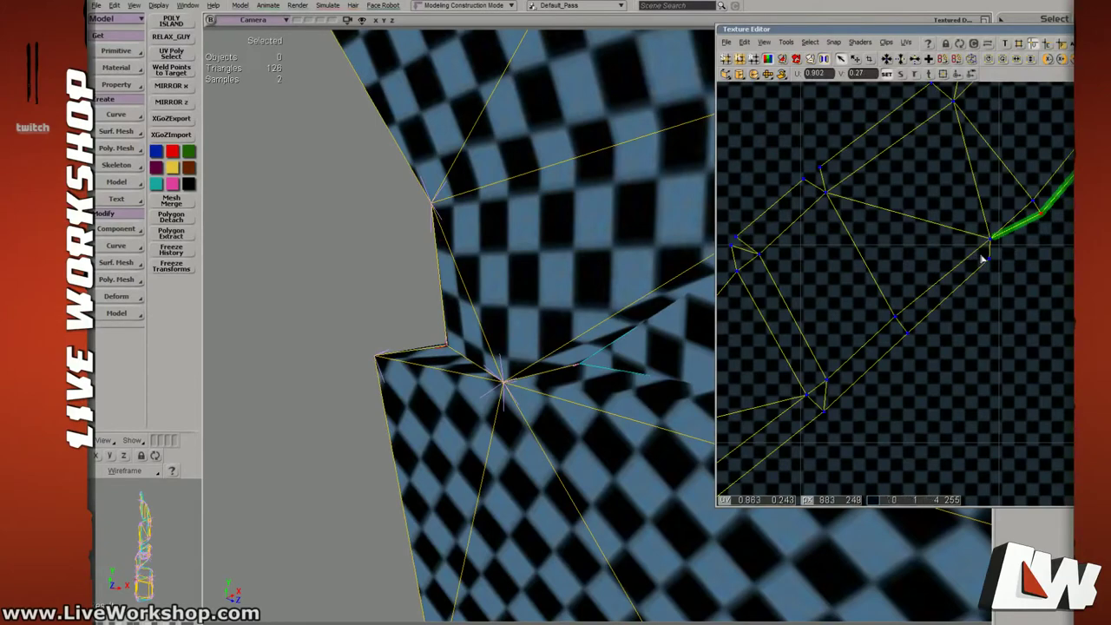
pyautogui.click(988, 251)
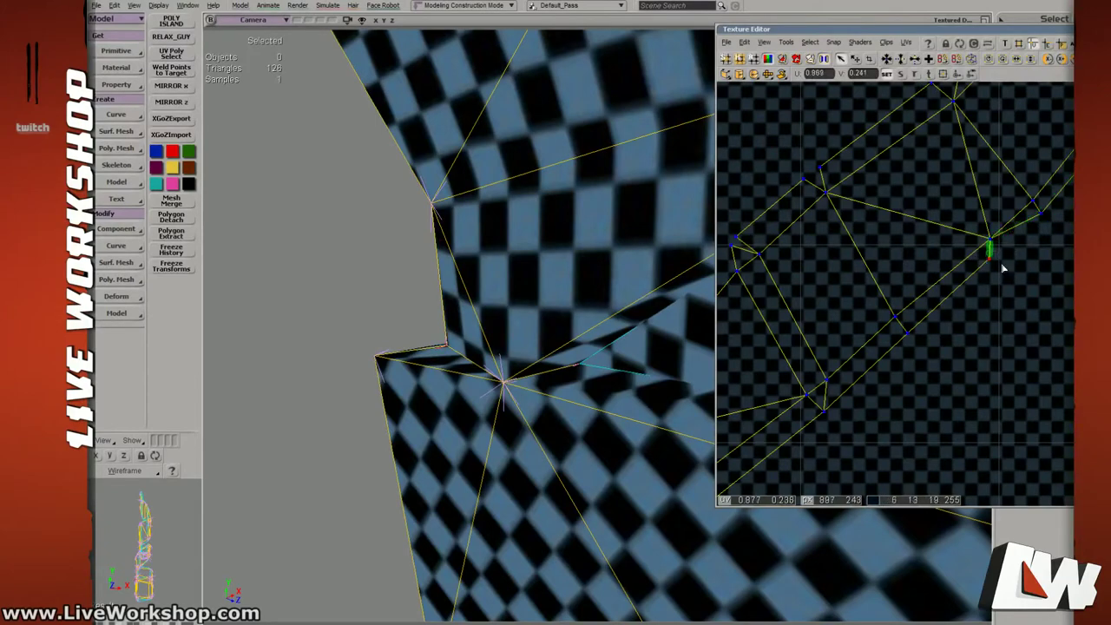
# Heal the two split UV points on the strip's lower border just before its pointed tip.
pyautogui.press('s')
pyautogui.moveTo(538, 295); pyautogui.dragTo(548, 295, button='middle')
pyautogui.moveTo(987, 250); pyautogui.dragTo(1005, 139, button='middle')
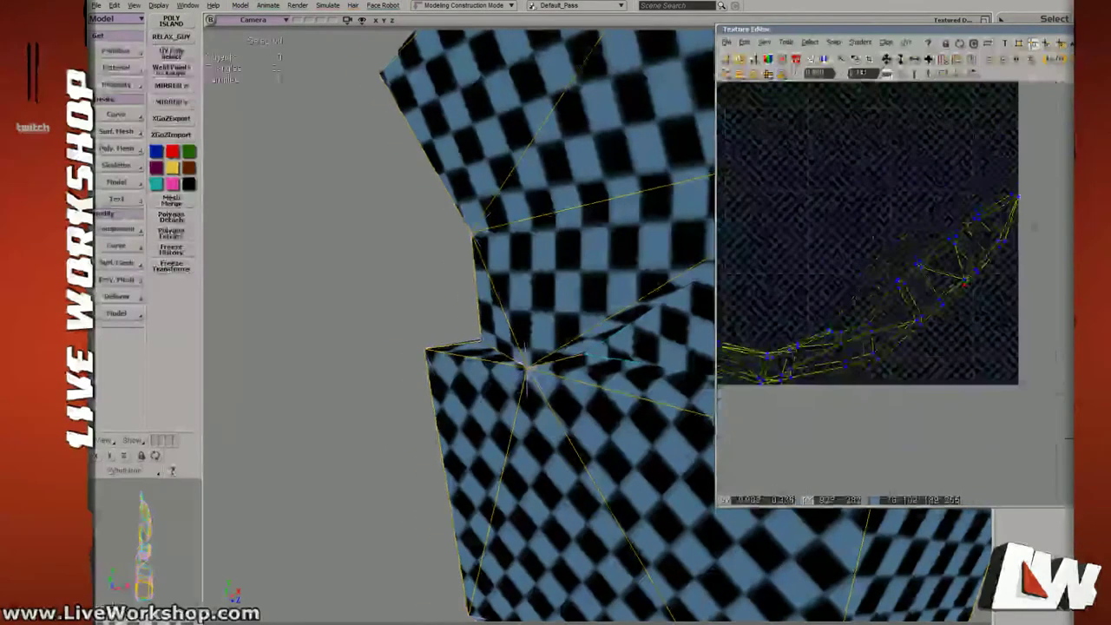
pyautogui.moveTo(1004, 139); pyautogui.dragTo(948, 163)
pyautogui.moveTo(948, 164); pyautogui.dragTo(911, 223, button='middle')
pyautogui.click(902, 205)
pyautogui.keyDown('shift'); pyautogui.click(925, 177); pyautogui.keyUp('shift')
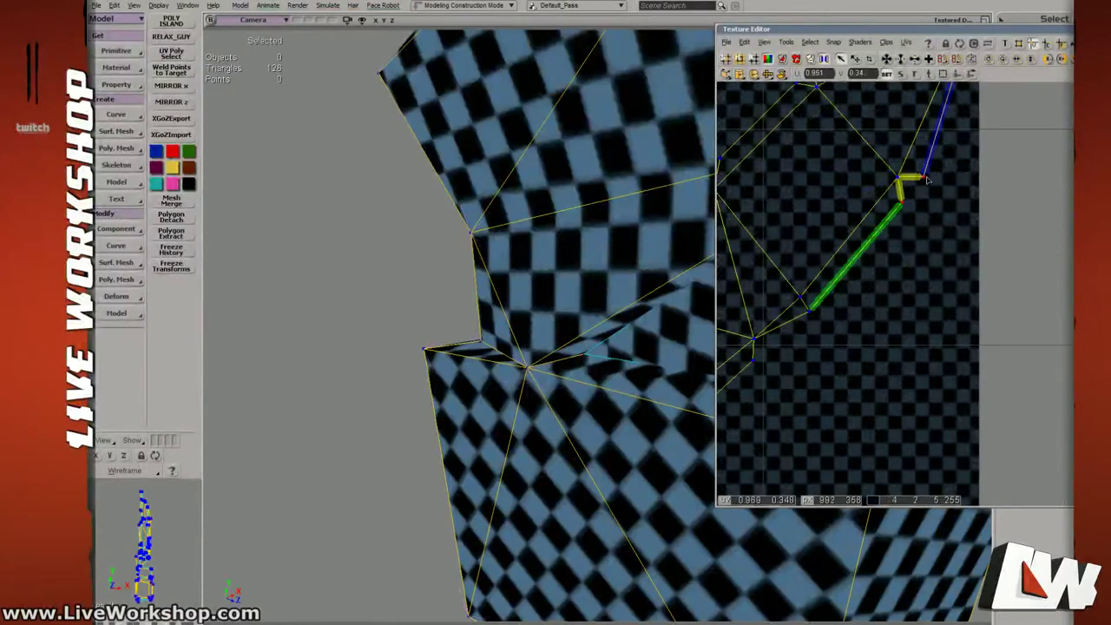
pyautogui.press('h')
# Heal the split UV pair on the upper border opposite the last merged point.
pyautogui.moveTo(791, 86); pyautogui.dragTo(827, 162)
pyautogui.moveTo(810, 137); pyautogui.dragTo(857, 161)
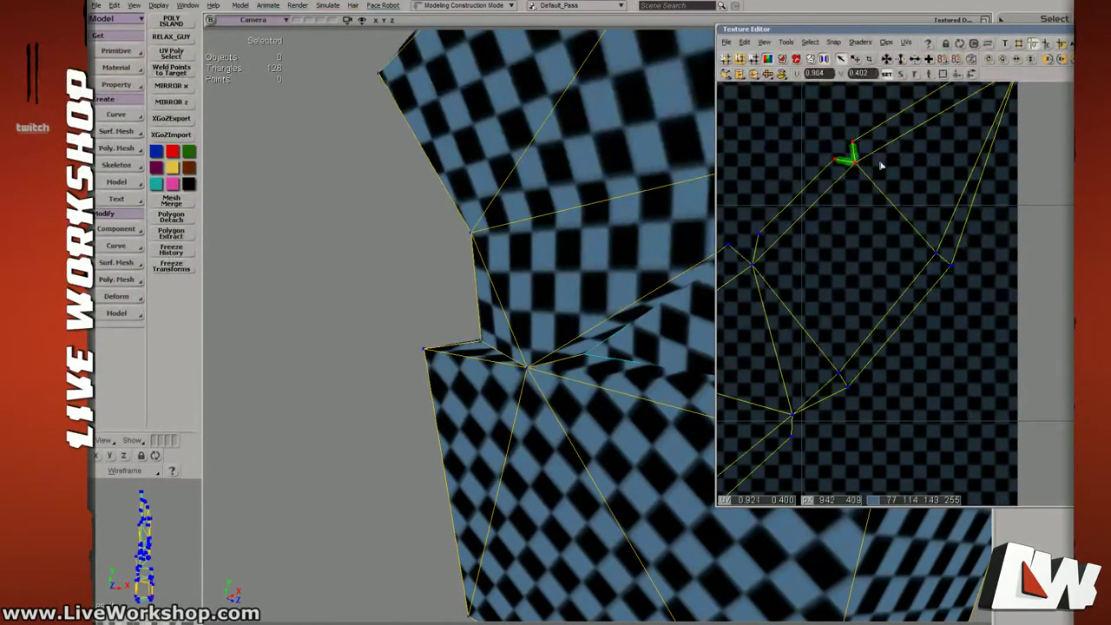
pyautogui.press('h')
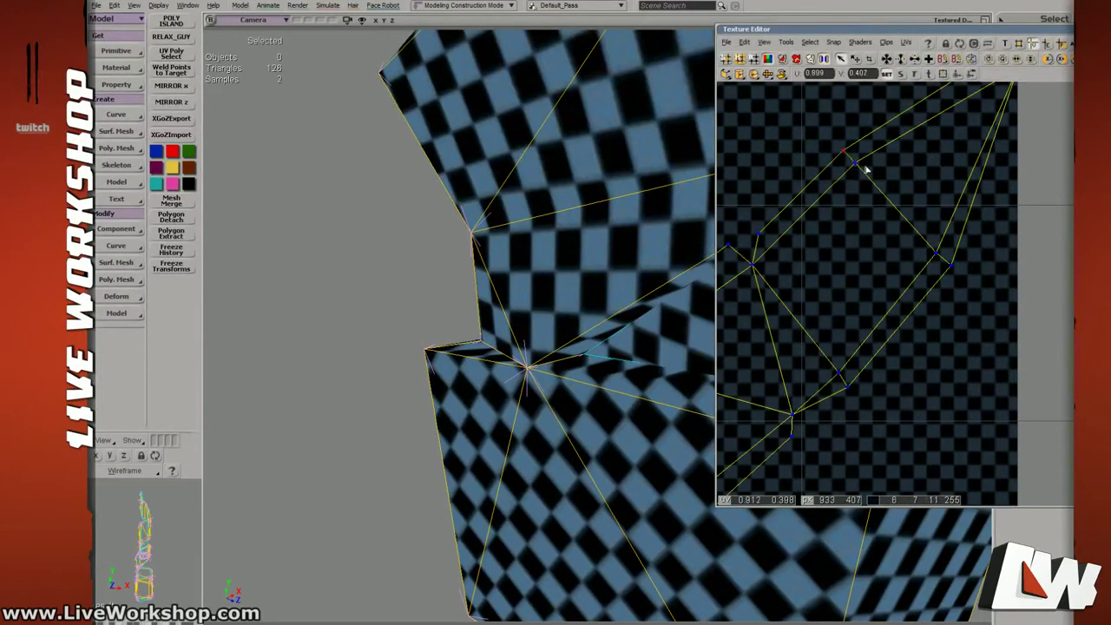
# Heal the next split pair down the upper border and adjust the merged point's position.
pyautogui.press('s')
pyautogui.moveTo(903, 219); pyautogui.dragTo(794, 265, button='middle')
pyautogui.press('h')
pyautogui.press('s')
pyautogui.moveTo(875, 266); pyautogui.dragTo(927, 250, button='middle')
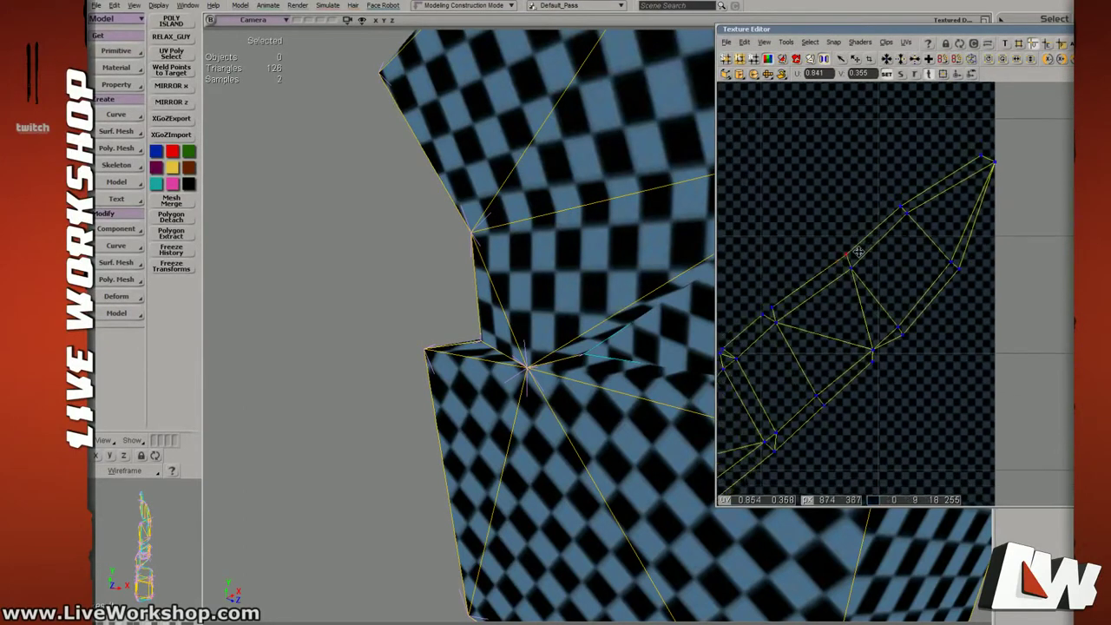
pyautogui.press('v')
pyautogui.moveTo(903, 208); pyautogui.dragTo(902, 209)
# Heal the following upper-border pair, just above the narrow crossing pieces, into one point.
pyautogui.press('s')
pyautogui.moveTo(902, 210); pyautogui.dragTo(803, 338, button='middle')
pyautogui.moveTo(803, 338); pyautogui.dragTo(975, 251)
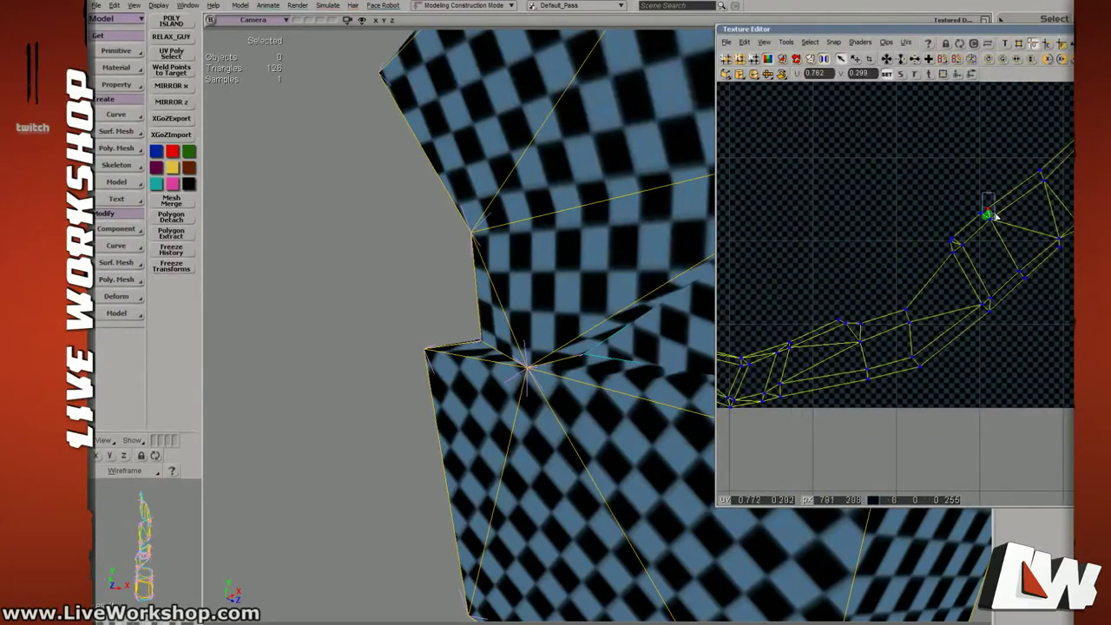
pyautogui.press('s')
pyautogui.moveTo(965, 218); pyautogui.dragTo(946, 218)
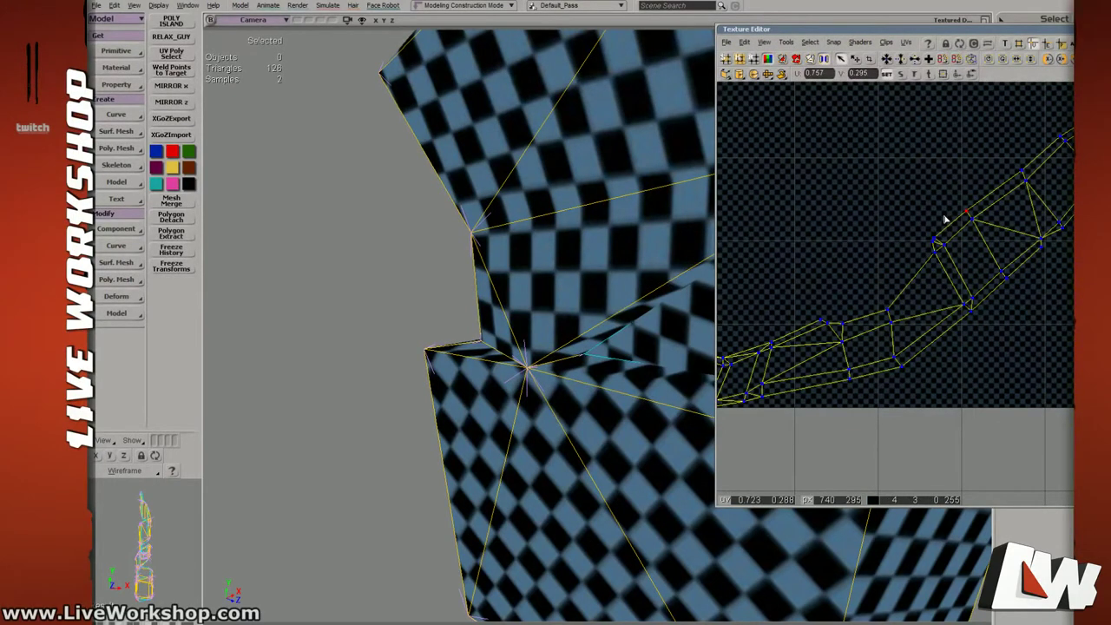
pyautogui.press('s')
pyautogui.moveTo(1055, 242); pyautogui.dragTo(1024, 256)
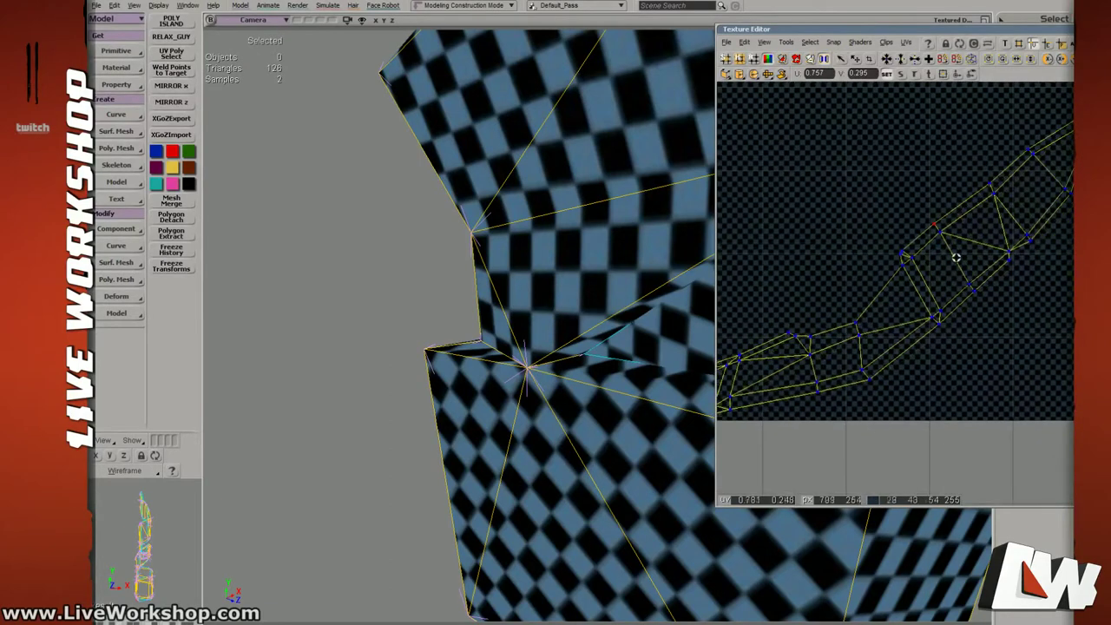
# Heal the next split UV pair on the upper border, at the narrow crossing pieces, and nudge the merged point.
pyautogui.moveTo(1024, 255); pyautogui.dragTo(865, 240, button='middle')
pyautogui.moveTo(865, 240); pyautogui.dragTo(1053, 349)
pyautogui.moveTo(876, 196); pyautogui.dragTo(914, 230)
pyautogui.press('h')
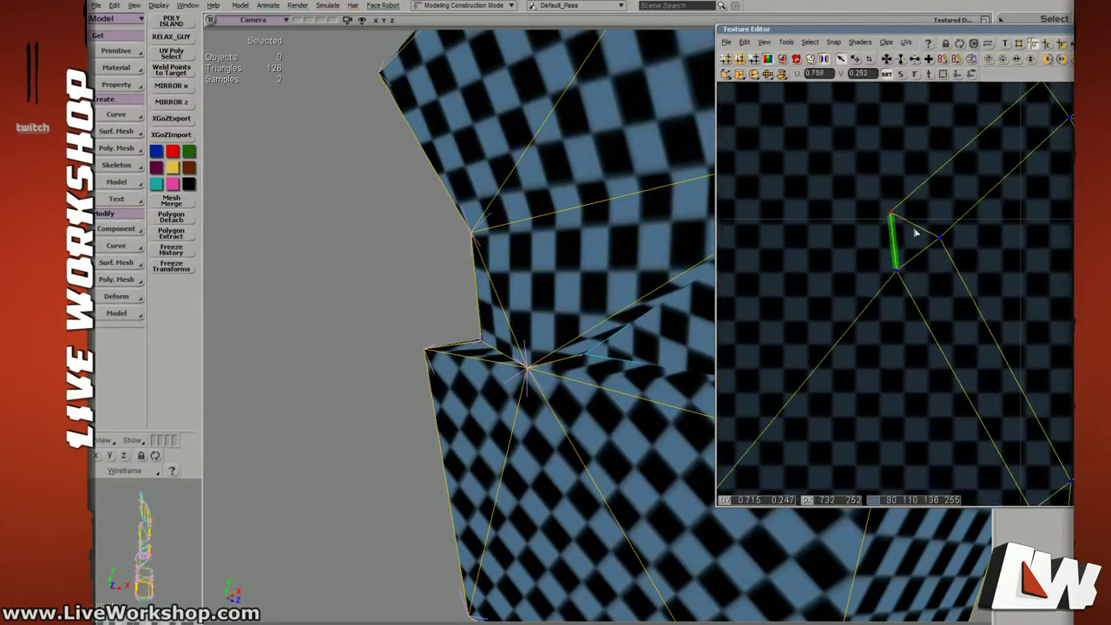
pyautogui.press('s')
pyautogui.moveTo(915, 231); pyautogui.dragTo(964, 269, button='middle')
pyautogui.press('v')
pyautogui.moveTo(918, 243); pyautogui.dragTo(921, 248)
# Save the scene and check the checker pattern across the sword's handle wraps.
pyautogui.press('s')
pyautogui.moveTo(924, 252); pyautogui.dragTo(982, 302, button='middle')
pyautogui.moveTo(982, 302); pyautogui.dragTo(1102, 239)
pyautogui.moveTo(781, 228); pyautogui.dragTo(857, 283, button='middle')
pyautogui.moveTo(965, 257); pyautogui.dragTo(1037, 310)
pyautogui.moveTo(898, 244); pyautogui.dragTo(937, 272, button='middle')
pyautogui.press('space')
pyautogui.hotkey('ctrl', 's')
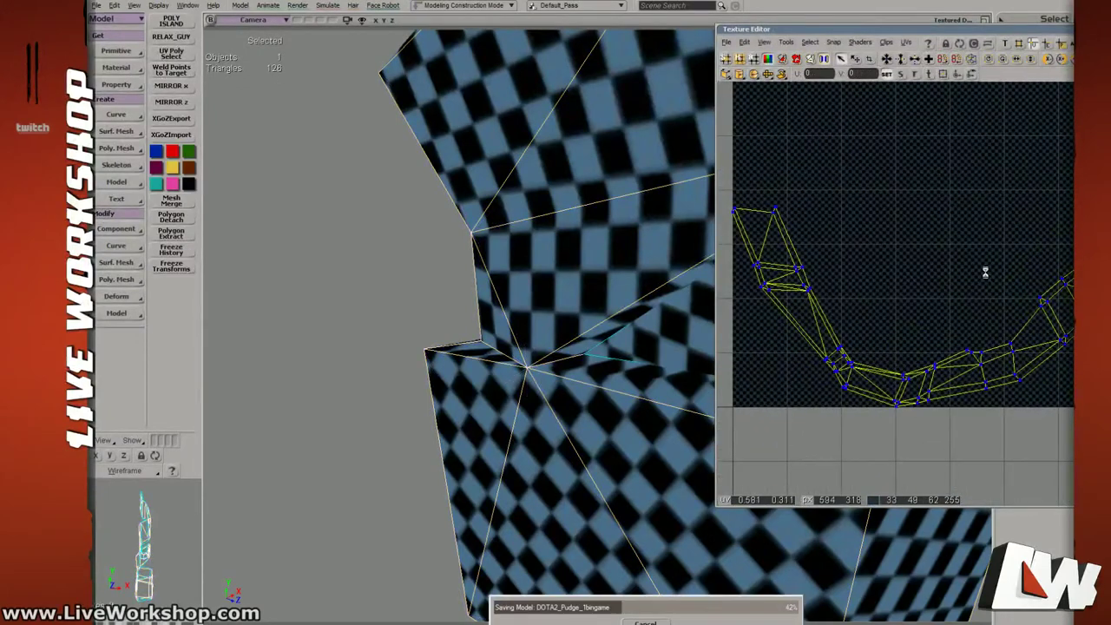
pyautogui.press('s')
pyautogui.moveTo(625, 290); pyautogui.dragTo(376, 246, button='middle')
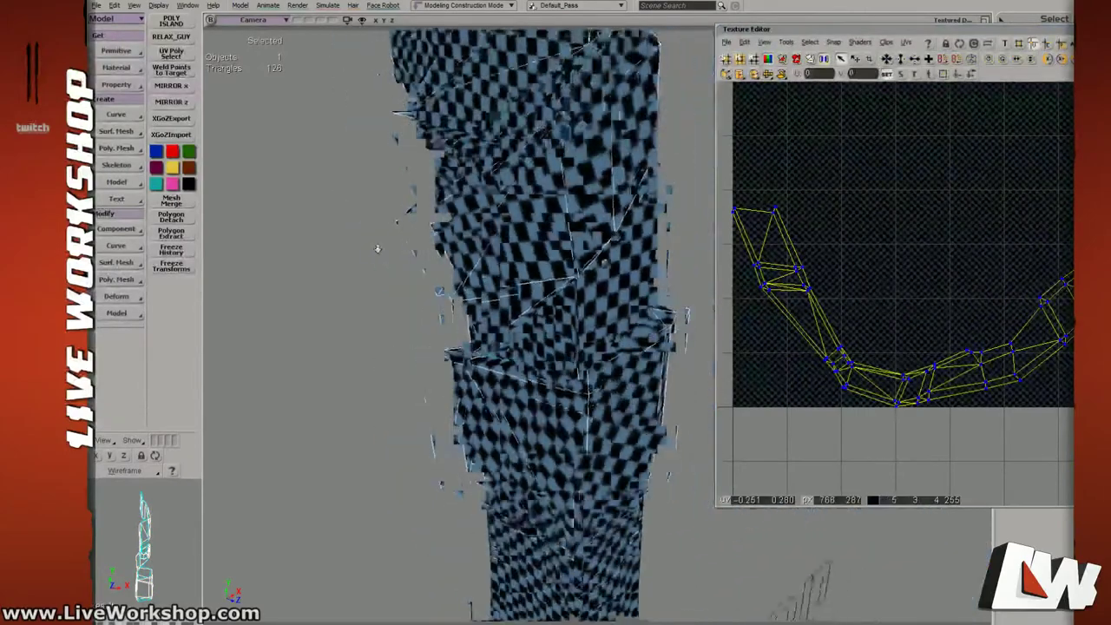
pyautogui.moveTo(376, 247); pyautogui.dragTo(604, 306, button='right')
pyautogui.moveTo(604, 305); pyautogui.dragTo(577, 291, button='middle')
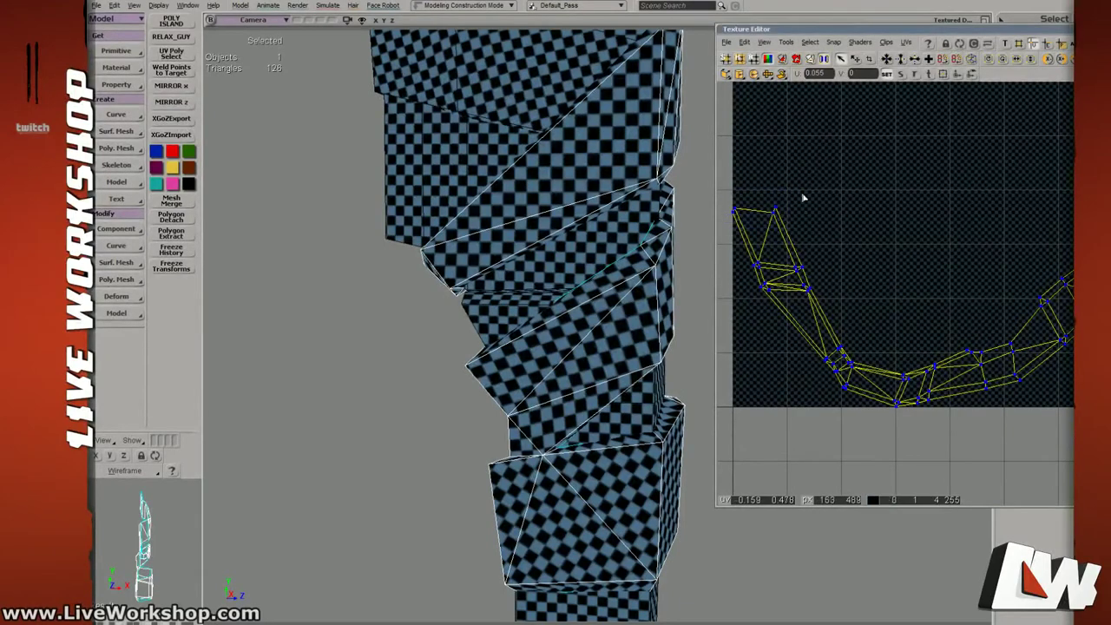
# Reposition the UV corner points at the strip's upper-left end so its edge bevel is evenly spaced.
pyautogui.press('s')
pyautogui.moveTo(768, 193); pyautogui.dragTo(836, 243)
pyautogui.middleClick(826, 241)
pyautogui.moveTo(732, 224); pyautogui.dragTo(822, 228)
pyautogui.press('s')
pyautogui.moveTo(807, 223); pyautogui.dragTo(822, 200, button='middle')
pyautogui.moveTo(822, 200); pyautogui.dragTo(915, 236)
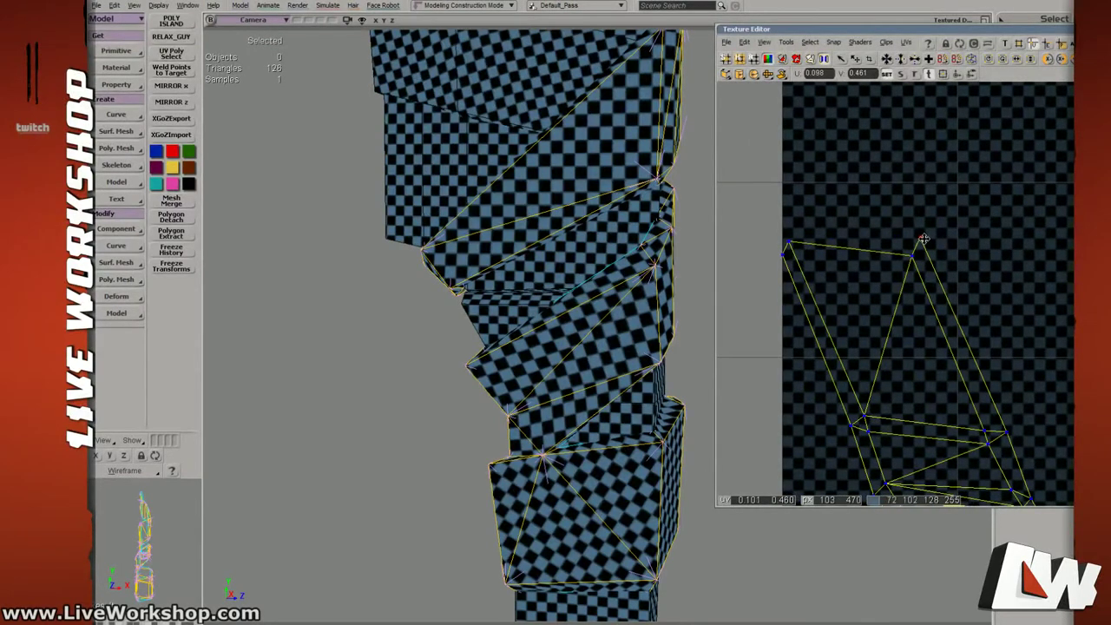
pyautogui.press('v')
pyautogui.press('t')
pyautogui.click(783, 260)
pyautogui.moveTo(783, 261); pyautogui.dragTo(782, 269)
pyautogui.click(938, 288)
pyautogui.press('s')
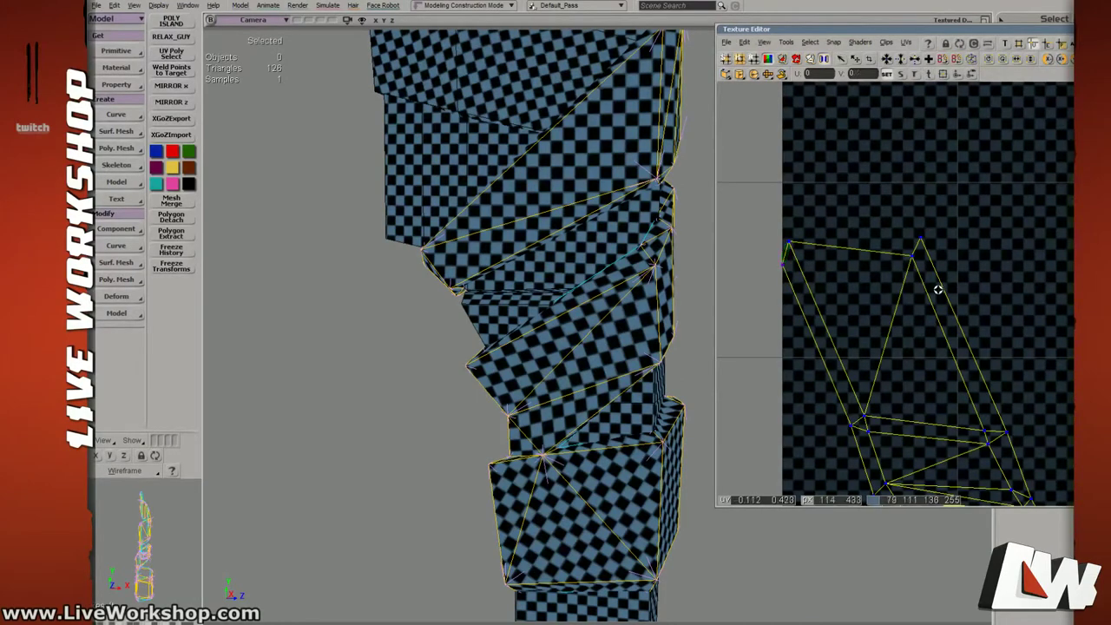
# Adjust the border UV points around the narrow crossing pieces at the strip's left bend.
pyautogui.moveTo(937, 288); pyautogui.dragTo(985, 357, button='middle')
pyautogui.moveTo(985, 357); pyautogui.dragTo(970, 318)
pyautogui.moveTo(969, 318); pyautogui.dragTo(1003, 328, button='middle')
pyautogui.moveTo(1002, 328); pyautogui.dragTo(940, 255)
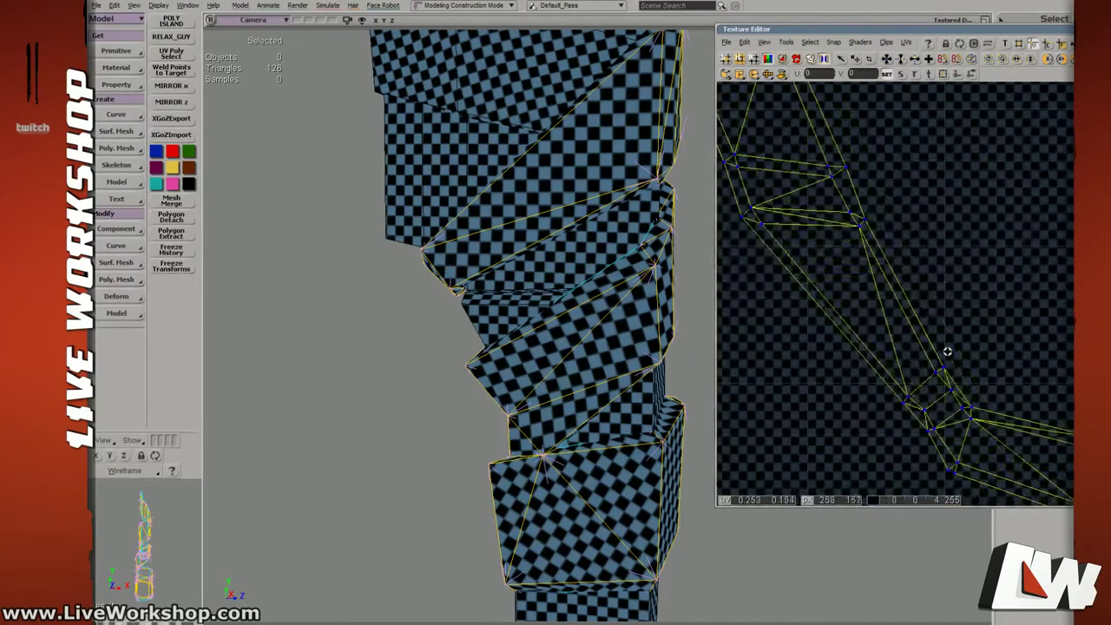
pyautogui.moveTo(946, 368); pyautogui.dragTo(975, 406, button='middle')
pyautogui.moveTo(975, 407); pyautogui.dragTo(920, 370)
pyautogui.press('t')
pyautogui.click(918, 369)
pyautogui.press('t')
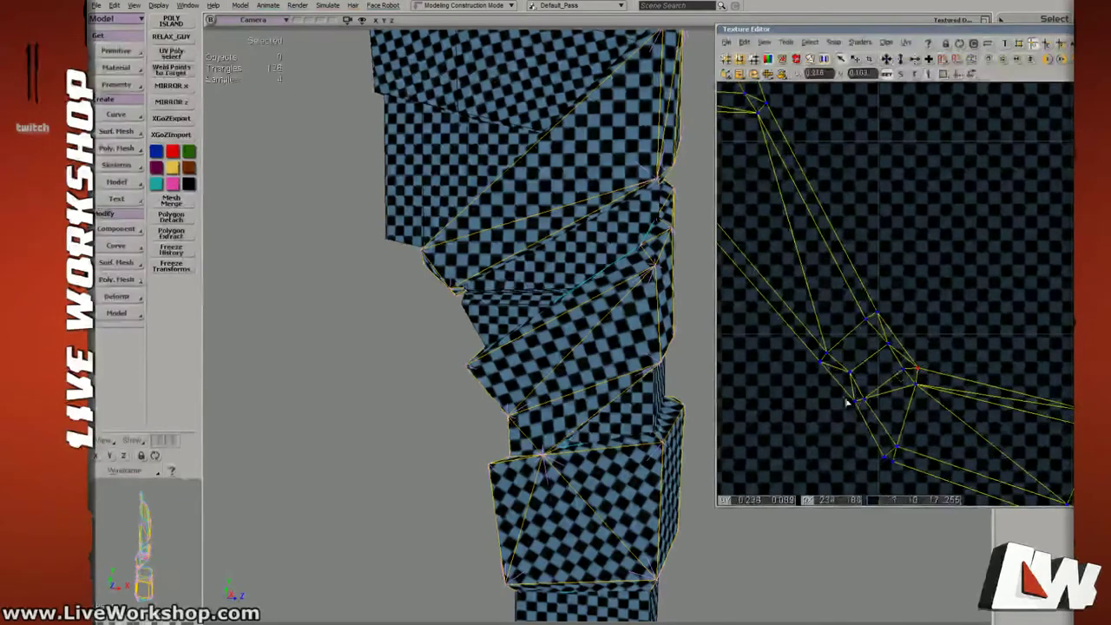
pyautogui.click(854, 404)
pyautogui.moveTo(855, 411); pyautogui.dragTo(853, 412)
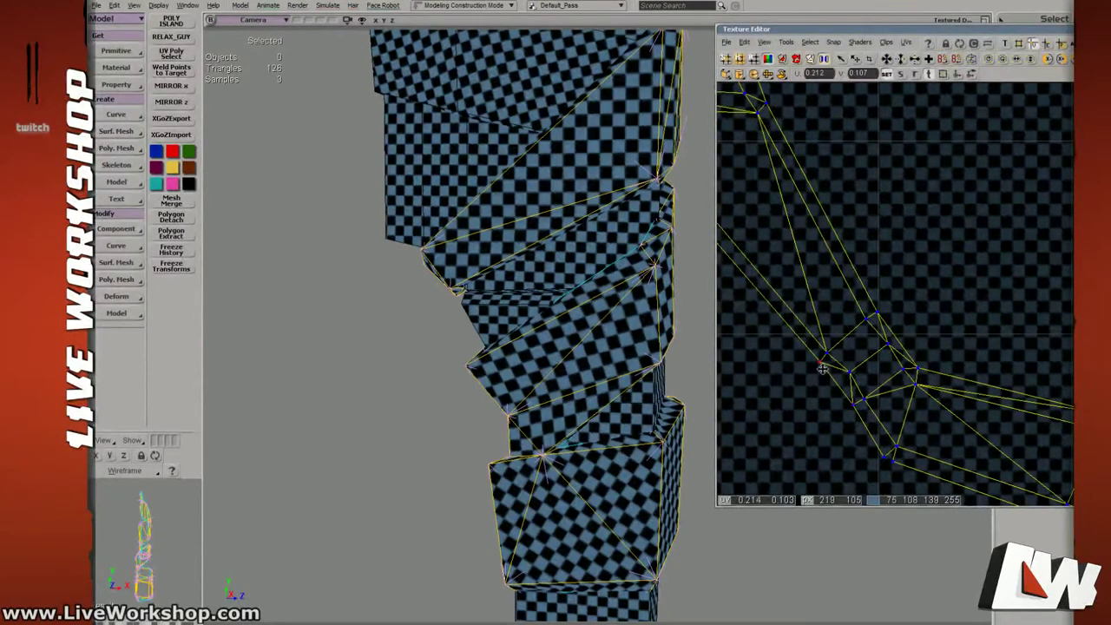
pyautogui.click(877, 314)
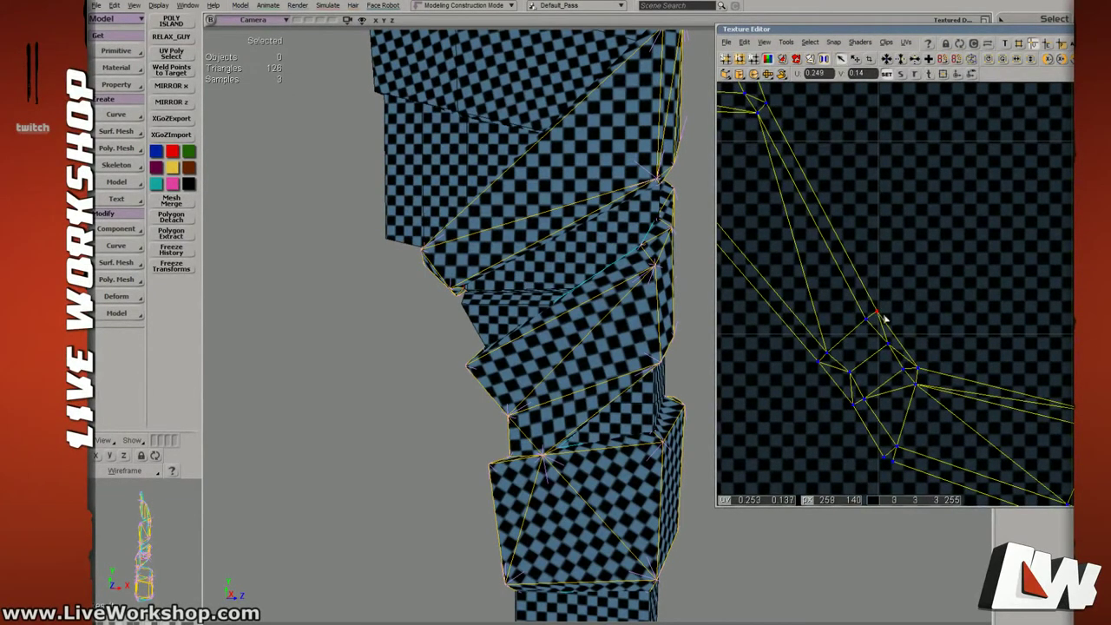
# Adjust the outer border points below the narrow crossing pieces at the left bend and save the scene.
pyautogui.press('s')
pyautogui.moveTo(970, 349); pyautogui.dragTo(888, 294)
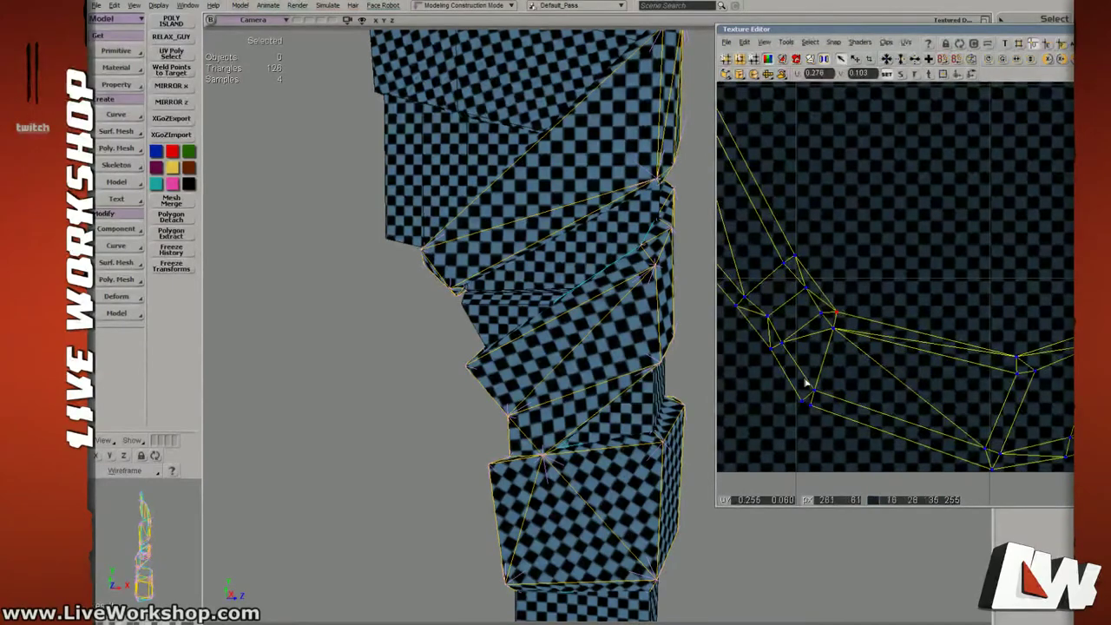
pyautogui.click(807, 404)
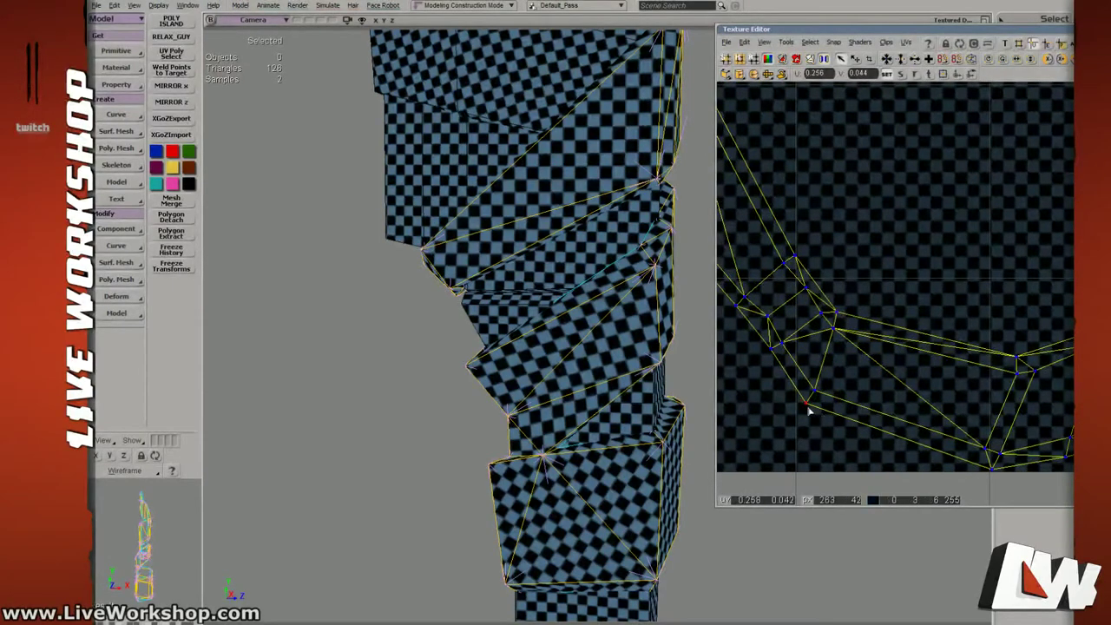
pyautogui.click(769, 348)
pyautogui.moveTo(970, 329); pyautogui.dragTo(960, 287)
pyautogui.click(969, 395)
pyautogui.moveTo(983, 183); pyautogui.dragTo(943, 279, button='middle')
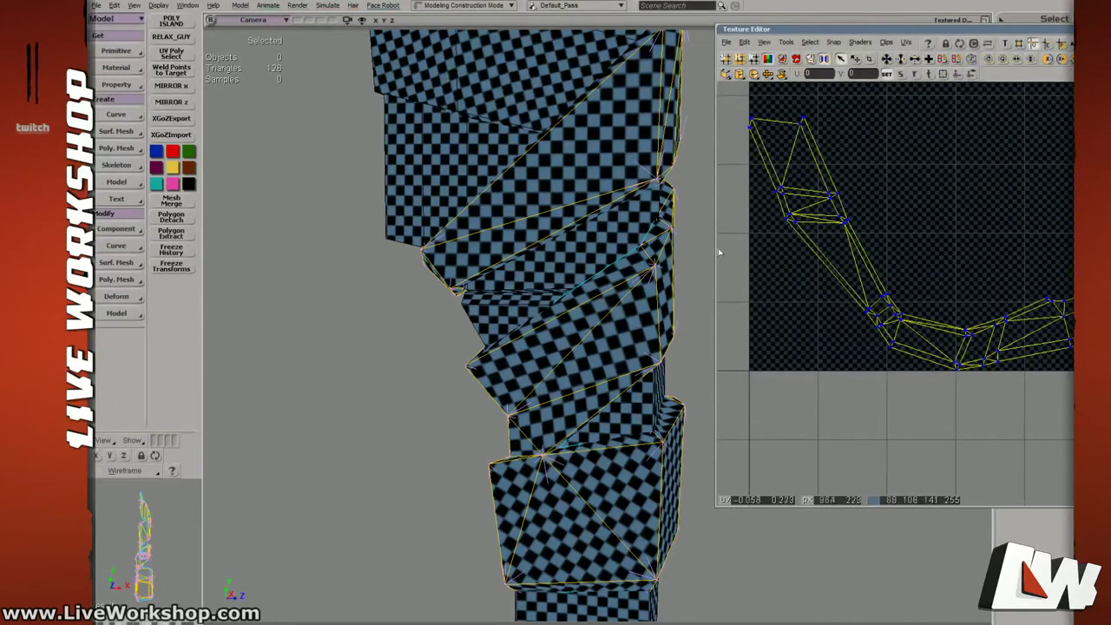
pyautogui.moveTo(935, 178); pyautogui.dragTo(964, 213)
pyautogui.hotkey('ctrl', 's')
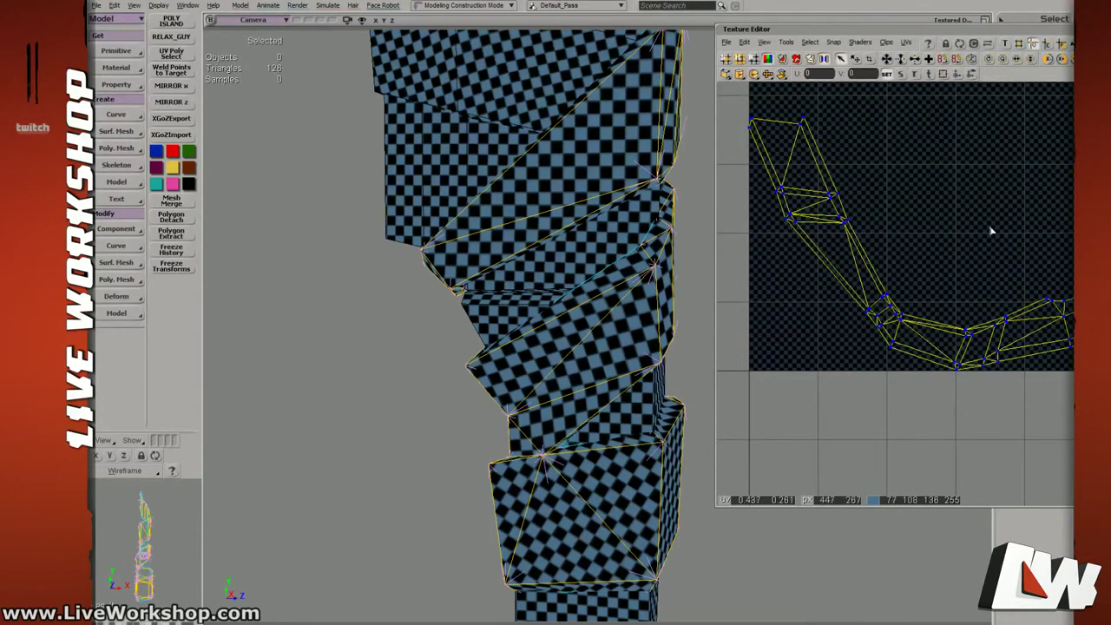
pyautogui.press('s')
pyautogui.moveTo(991, 230); pyautogui.dragTo(1015, 241, button='middle')
pyautogui.moveTo(1014, 240); pyautogui.dragTo(972, 274)
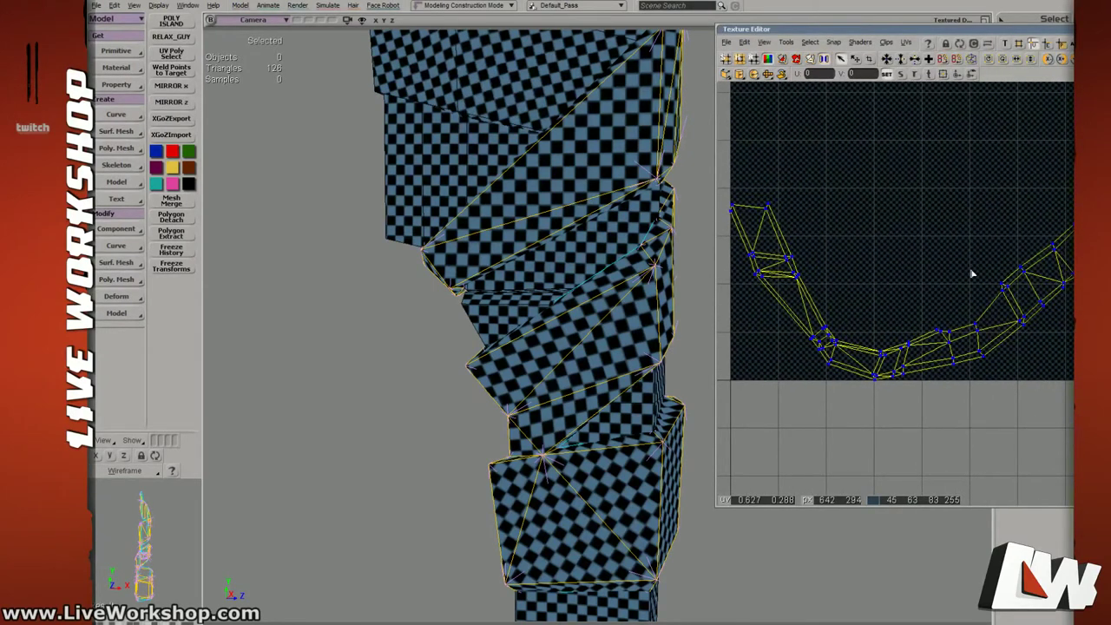
pyautogui.press('s')
pyautogui.moveTo(940, 259); pyautogui.dragTo(965, 276)
pyautogui.moveTo(964, 275); pyautogui.dragTo(978, 275, button='middle')
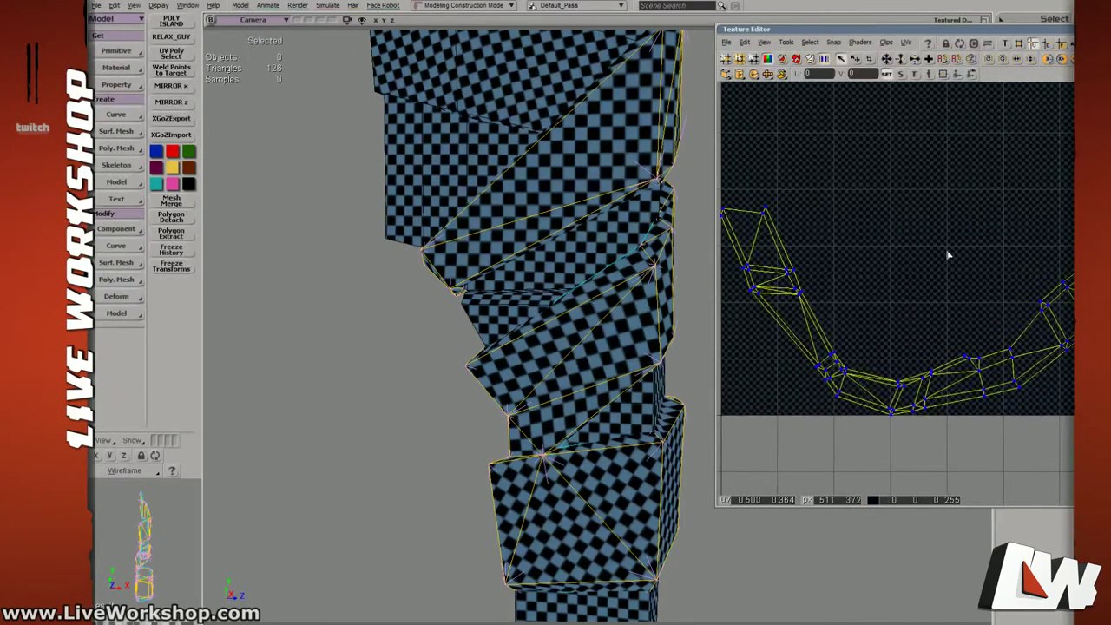
pyautogui.press('s')
pyautogui.moveTo(887, 211); pyautogui.dragTo(929, 204, button='middle')
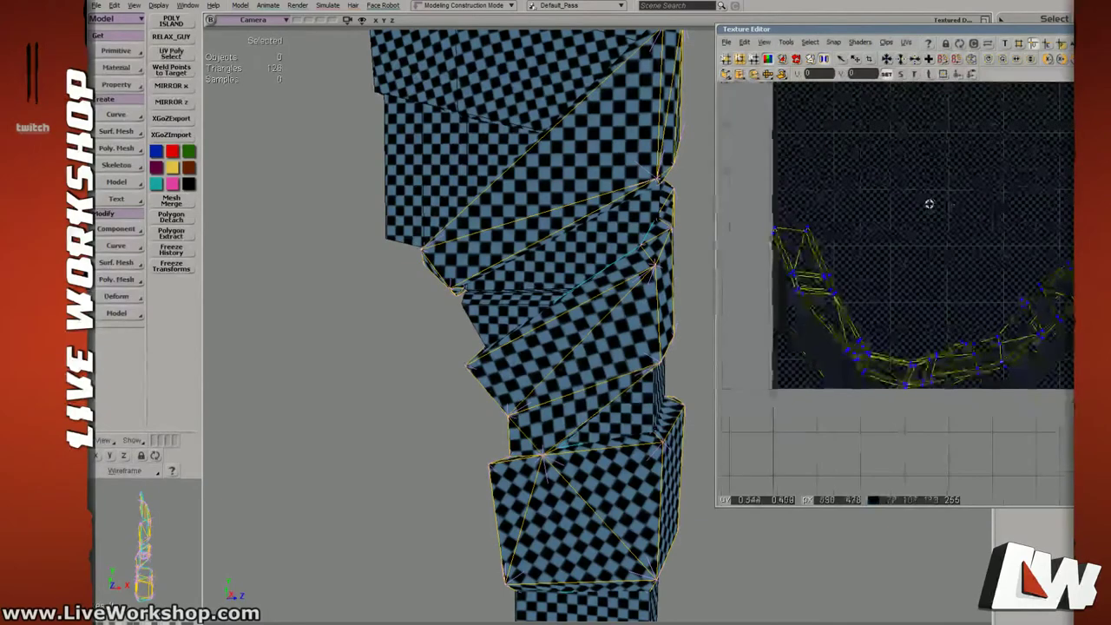
# Move the finished curved wrap island out of the texture square to the empty space above it.
pyautogui.click(798, 259)
pyautogui.press('s')
pyautogui.moveTo(977, 295); pyautogui.dragTo(920, 352, button='middle')
pyautogui.press('v')
pyautogui.moveTo(907, 365); pyautogui.dragTo(916, 212)
pyautogui.press('space')
# Select the sword's blade, handle and wrap meshes together so all their UV islands show in the Texture Editor.
pyautogui.click(417, 260)
pyautogui.press('s')
pyautogui.moveTo(418, 250); pyautogui.dragTo(552, 307, button='middle')
pyautogui.moveTo(552, 308); pyautogui.dragTo(591, 373, button='right')
pyautogui.moveTo(567, 333); pyautogui.dragTo(725, 327, button='middle')
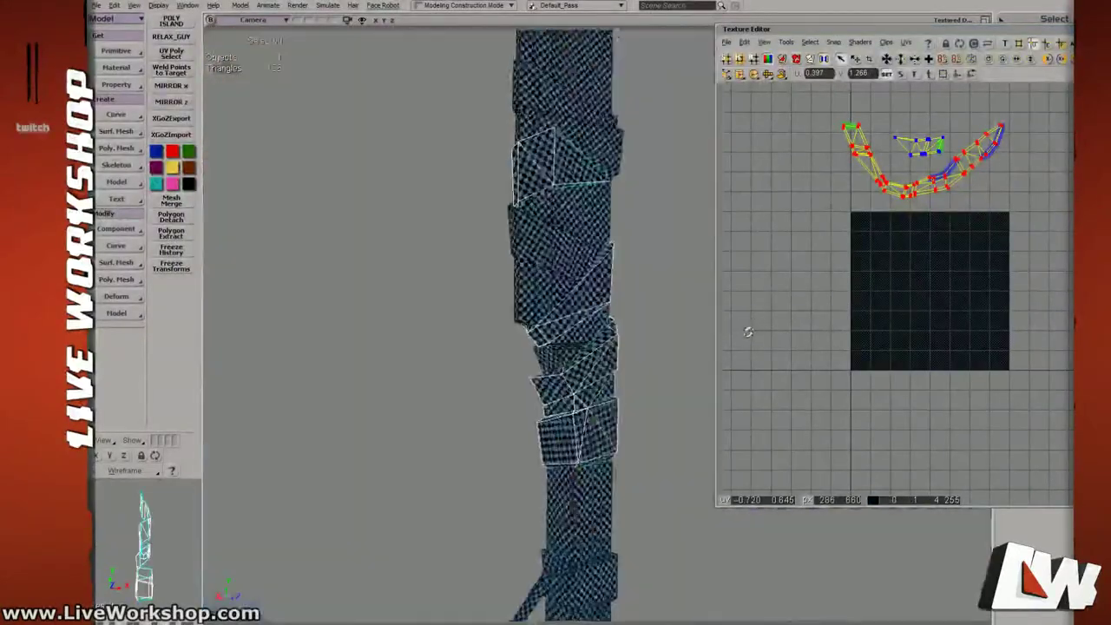
pyautogui.moveTo(568, 274); pyautogui.dragTo(499, 259, button='middle')
pyautogui.press('t')
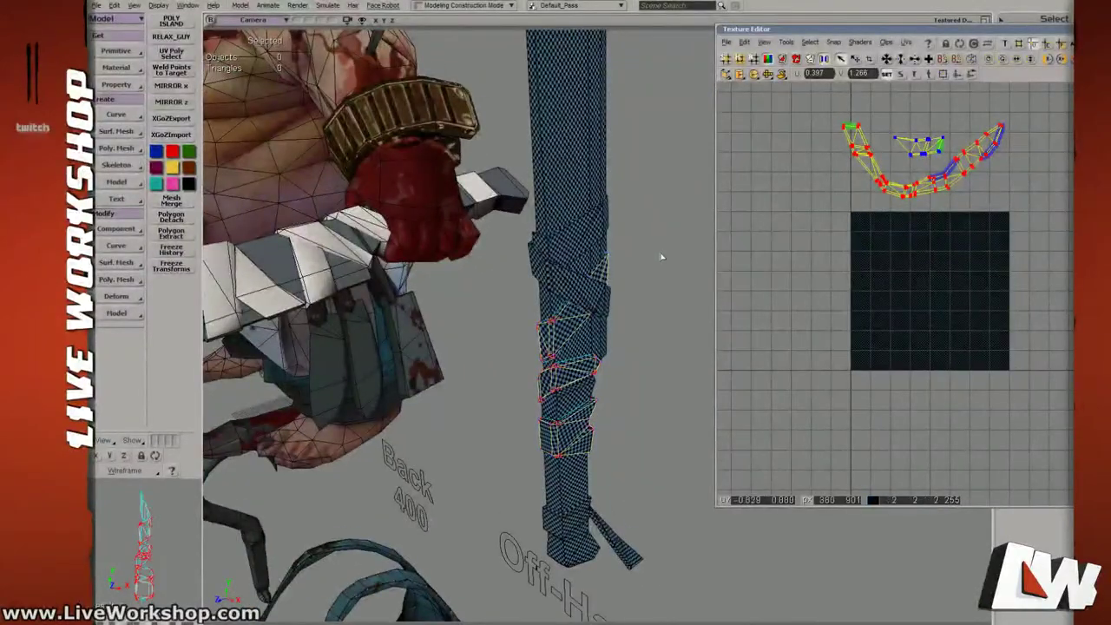
pyautogui.click(560, 265)
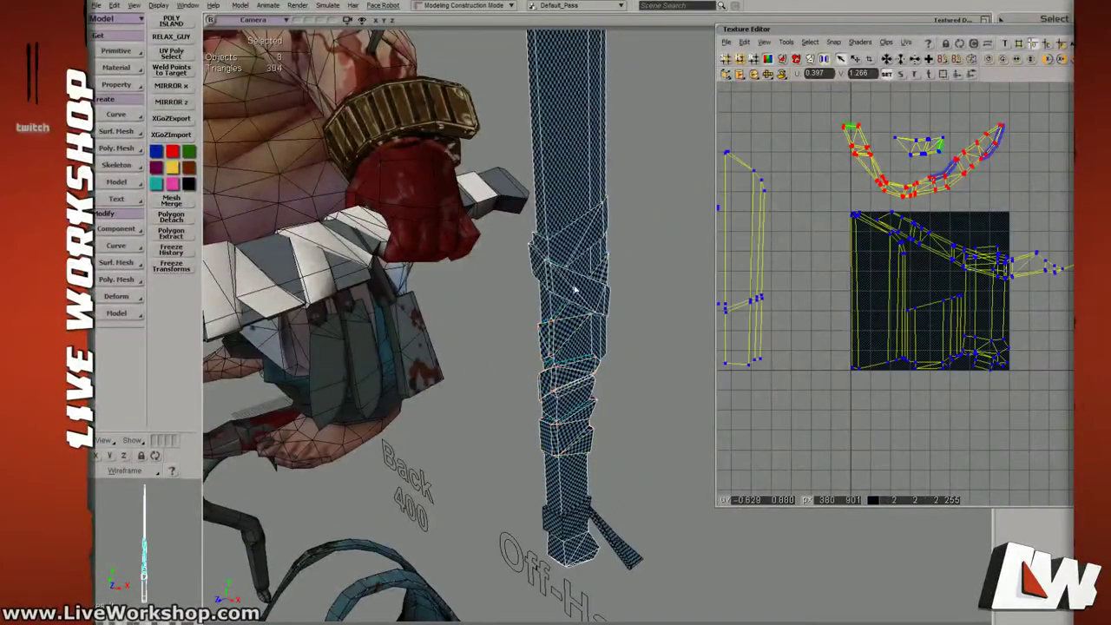
pyautogui.keyDown('shift'); pyautogui.click(575, 517); pyautogui.keyUp('shift')
pyautogui.press('s')
pyautogui.press('s')
pyautogui.moveTo(820, 241); pyautogui.dragTo(862, 265)
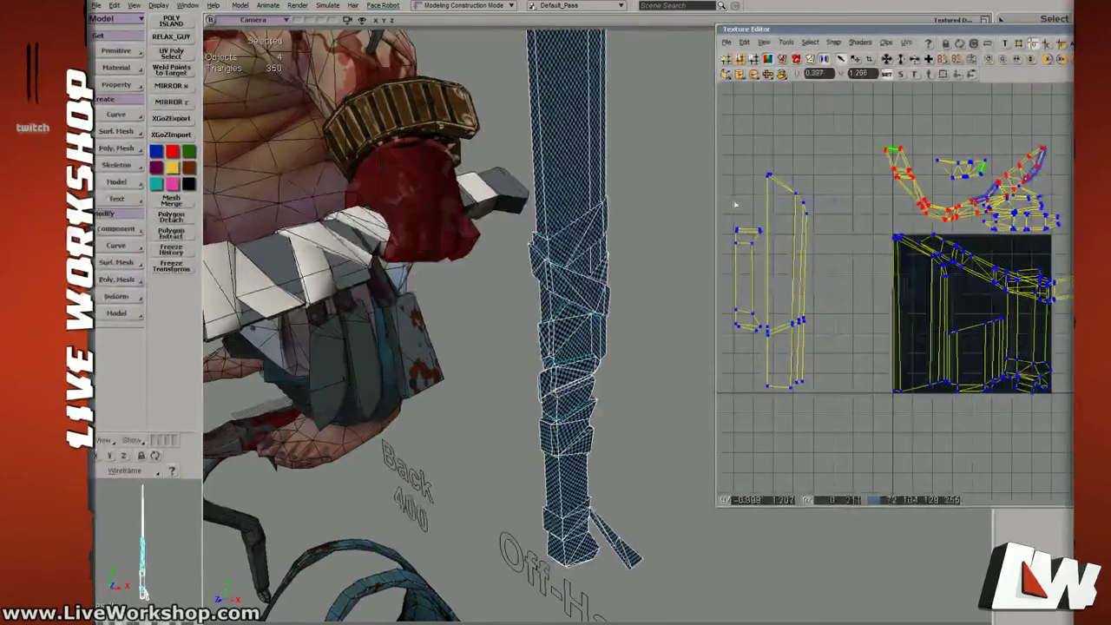
# Move the tall loose islands beside the texture square farther left and slightly down, away from the square.
pyautogui.moveTo(730, 170); pyautogui.dragTo(813, 396)
pyautogui.press('v')
pyautogui.moveTo(791, 275); pyautogui.dragTo(752, 321)
# Enlarge the Texture Editor window and frame the texture square in it.
pyautogui.press('s')
pyautogui.moveTo(833, 323); pyautogui.dragTo(751, 336)
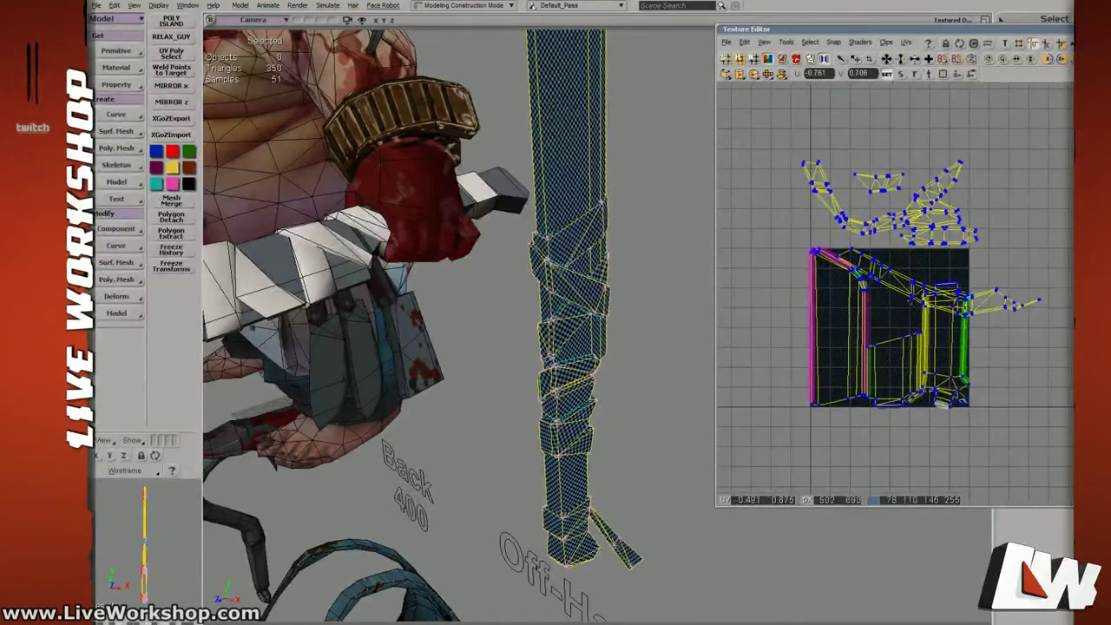
pyautogui.moveTo(868, 323); pyautogui.dragTo(962, 255, button='middle')
pyautogui.moveTo(712, 508); pyautogui.dragTo(626, 565)
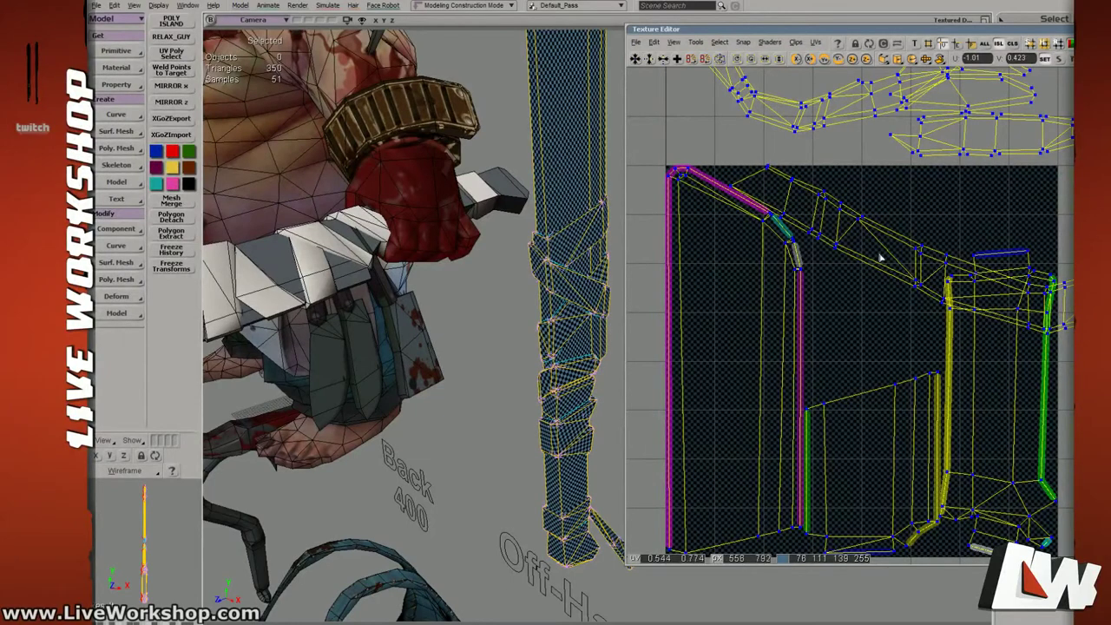
pyautogui.moveTo(921, 284); pyautogui.dragTo(871, 292, button='middle')
pyautogui.moveTo(835, 242); pyautogui.dragTo(884, 324)
pyautogui.scroll(-3, 868, 339)
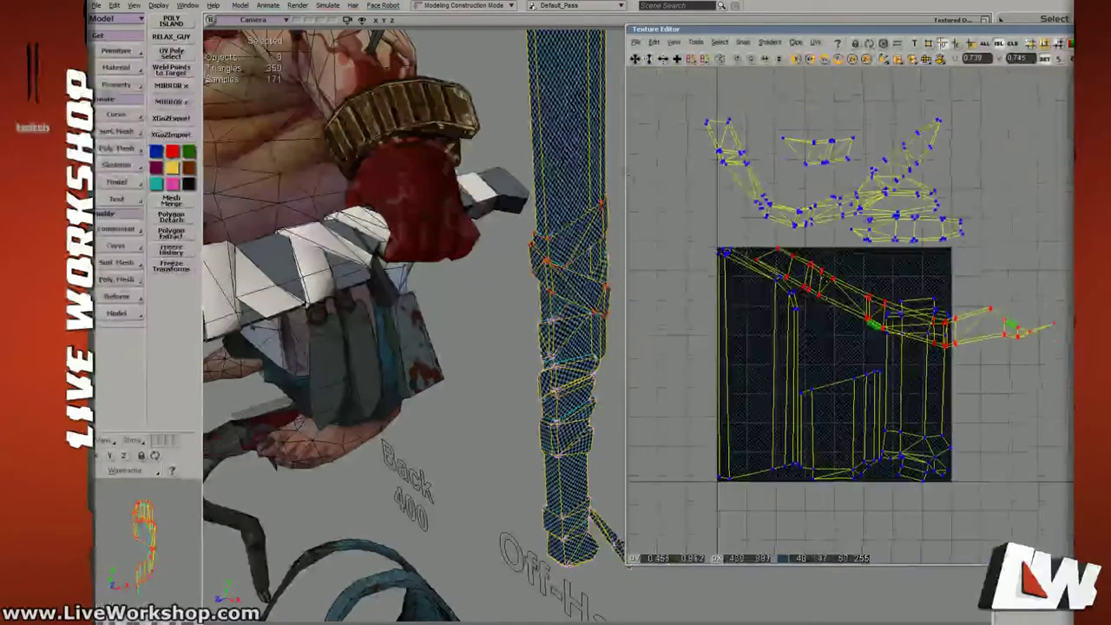
pyautogui.moveTo(825, 278); pyautogui.dragTo(830, 343, button='middle')
pyautogui.moveTo(922, 395); pyautogui.dragTo(927, 375)
pyautogui.hotkey('ctrl', 'z')
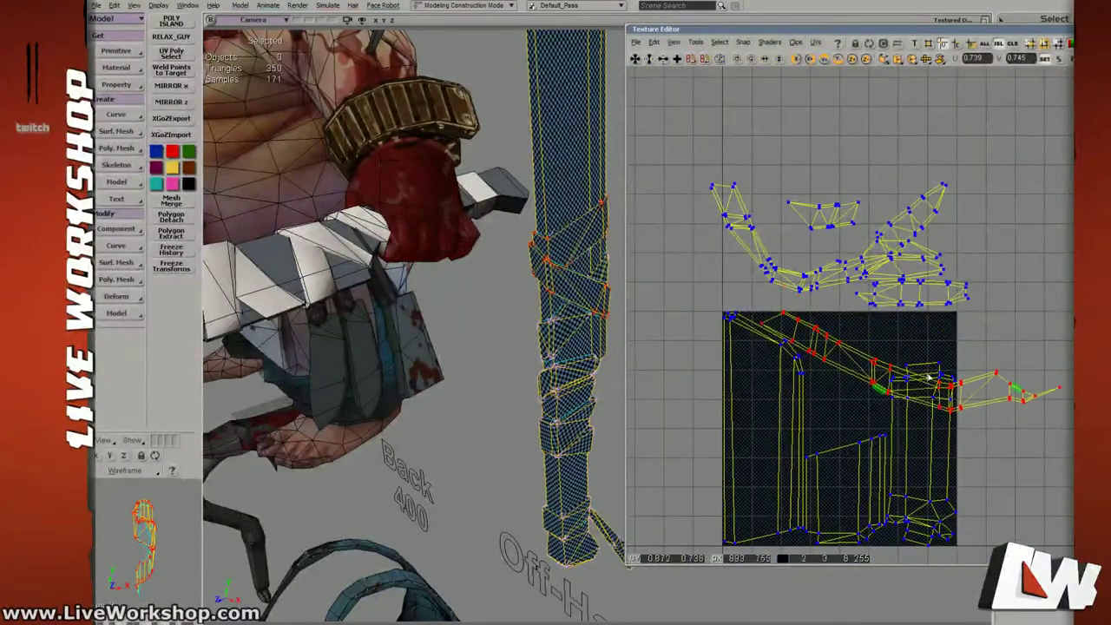
# Adjust the upper border corner points at the left end of the diagonal wrap strip.
pyautogui.moveTo(870, 316); pyautogui.dragTo(872, 332, button='middle')
pyautogui.scroll(6, 828, 333)
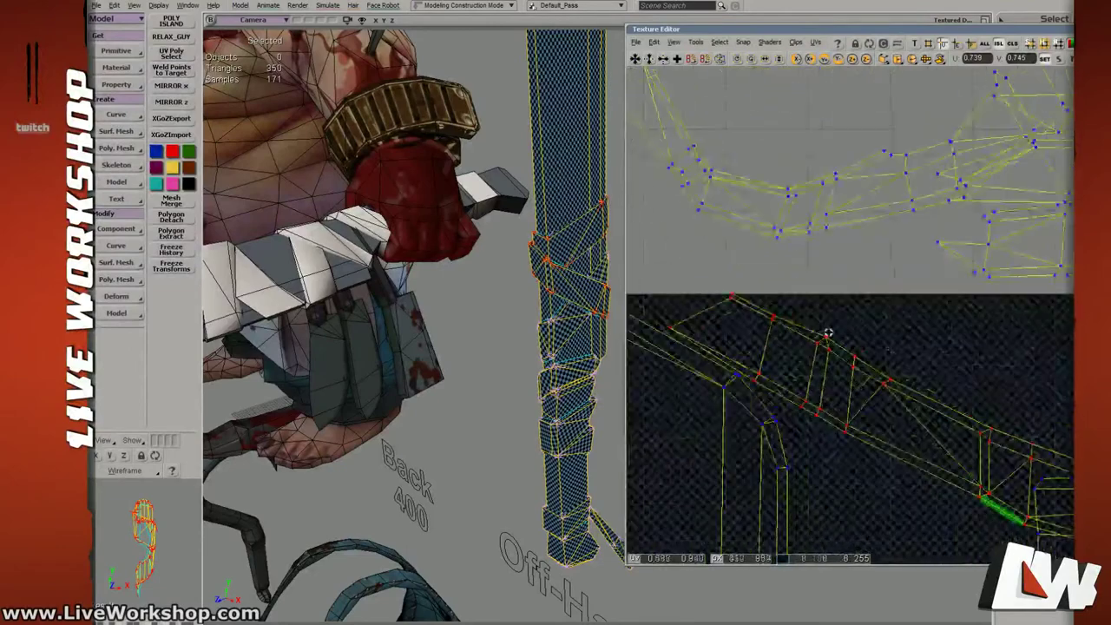
pyautogui.scroll(3, 828, 333)
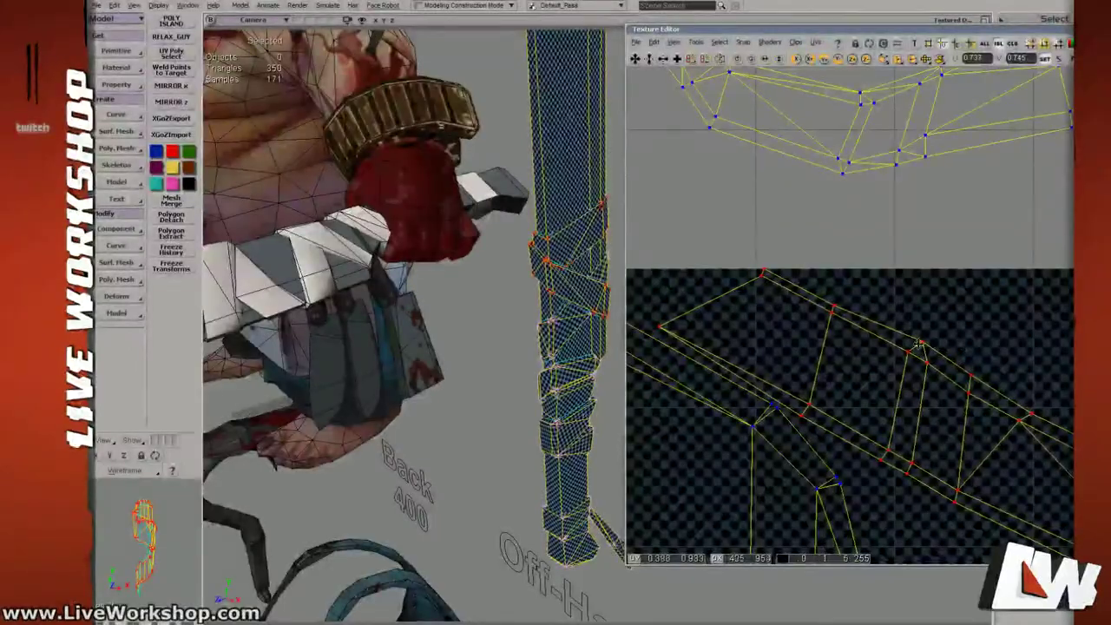
pyautogui.click(764, 274)
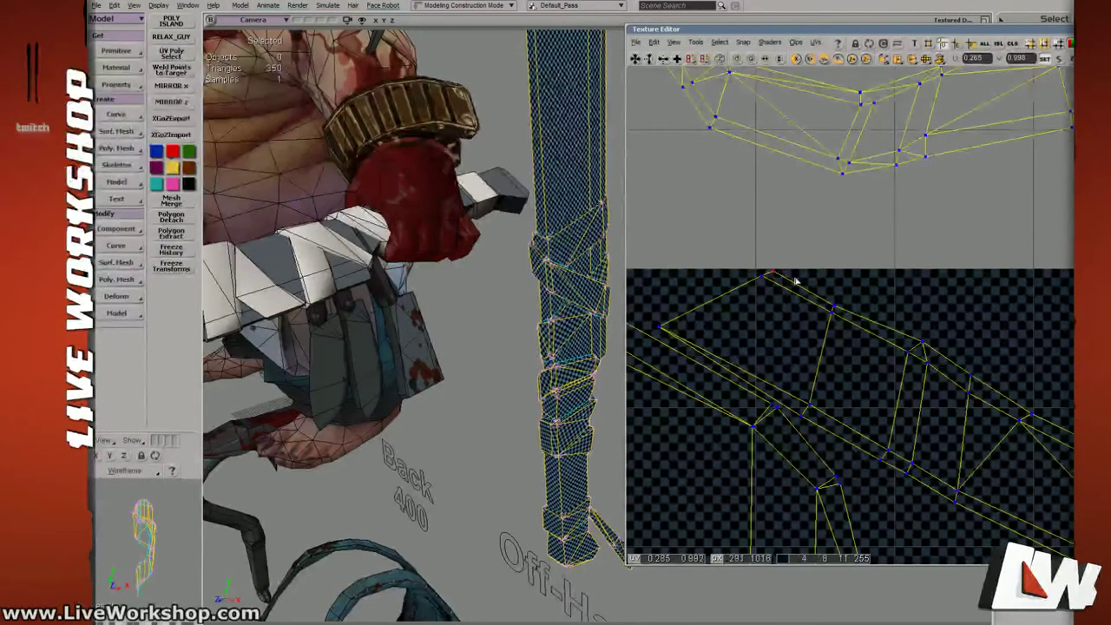
pyautogui.keyDown('shift'); pyautogui.click(835, 307); pyautogui.keyUp('shift')
pyautogui.click(894, 289)
pyautogui.moveTo(681, 232); pyautogui.dragTo(1011, 250, button='middle')
pyautogui.moveTo(1011, 250); pyautogui.dragTo(988, 262)
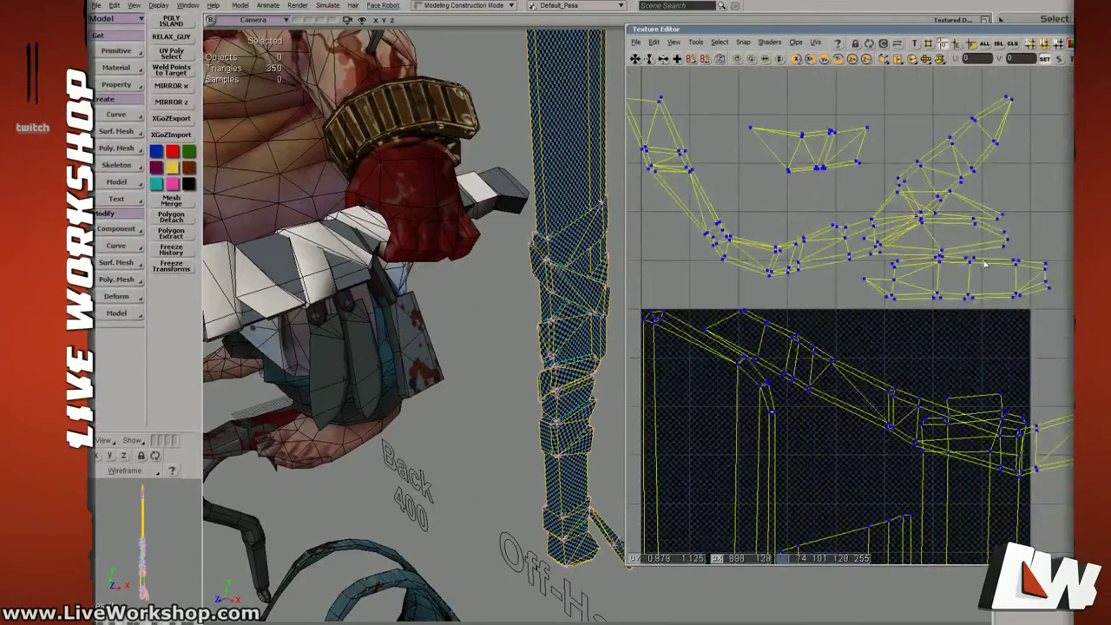
# Move the stack of small end-piece islands to the right and place the curved wrap islands over the texture square.
pyautogui.moveTo(1047, 210); pyautogui.dragTo(981, 259)
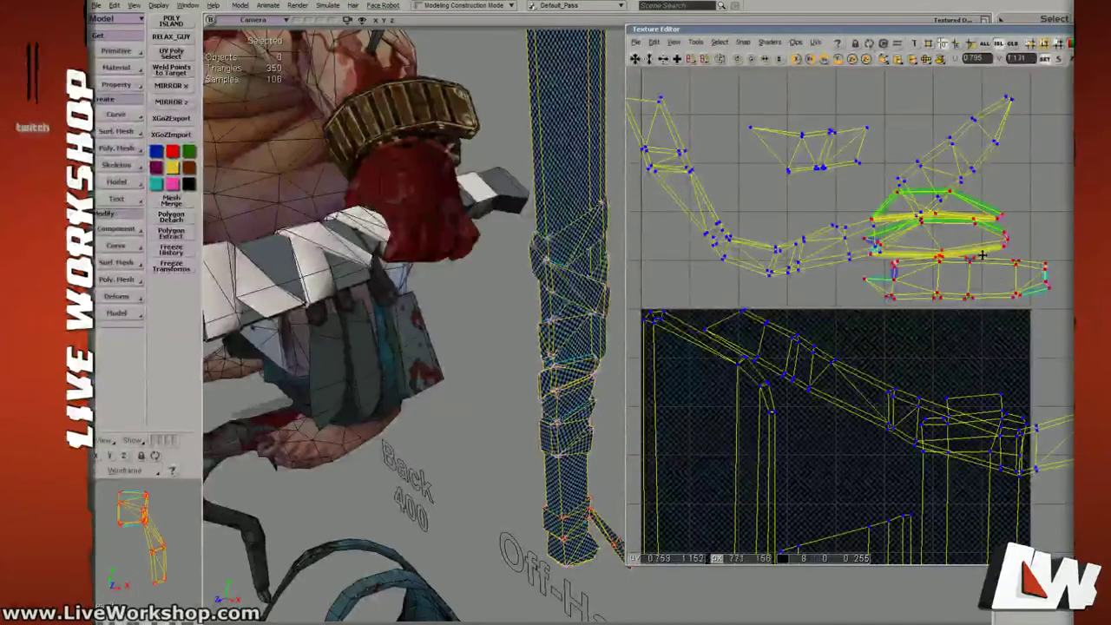
pyautogui.moveTo(770, 195); pyautogui.dragTo(818, 163)
pyautogui.moveTo(836, 172); pyautogui.dragTo(857, 244)
pyautogui.scroll(-2, 872, 239)
pyautogui.keyDown('shift'); pyautogui.moveTo(832, 204); pyautogui.dragTo(907, 358); pyautogui.keyUp('shift')
# Scale up the selected curved wrap islands so their checker size matches the neighbouring parts of the handle.
pyautogui.moveTo(560, 338); pyautogui.dragTo(529, 308, button='right')
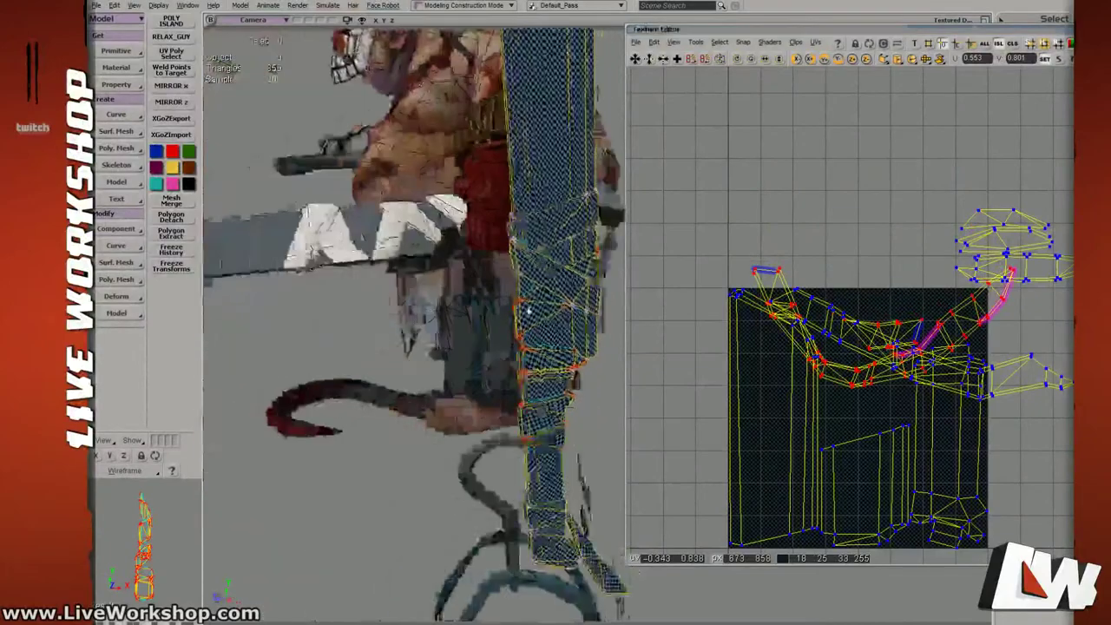
pyautogui.moveTo(528, 308); pyautogui.dragTo(601, 320, button='middle')
pyautogui.moveTo(600, 320); pyautogui.dragTo(526, 303, button='right')
pyautogui.scroll(5, 848, 406)
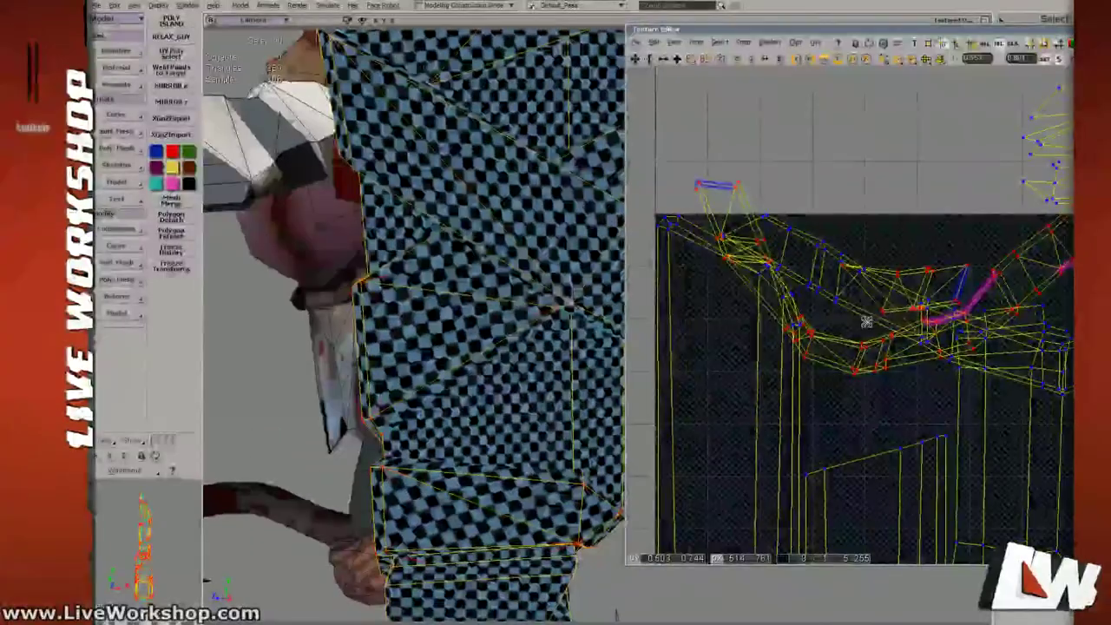
pyautogui.moveTo(861, 322); pyautogui.dragTo(896, 325)
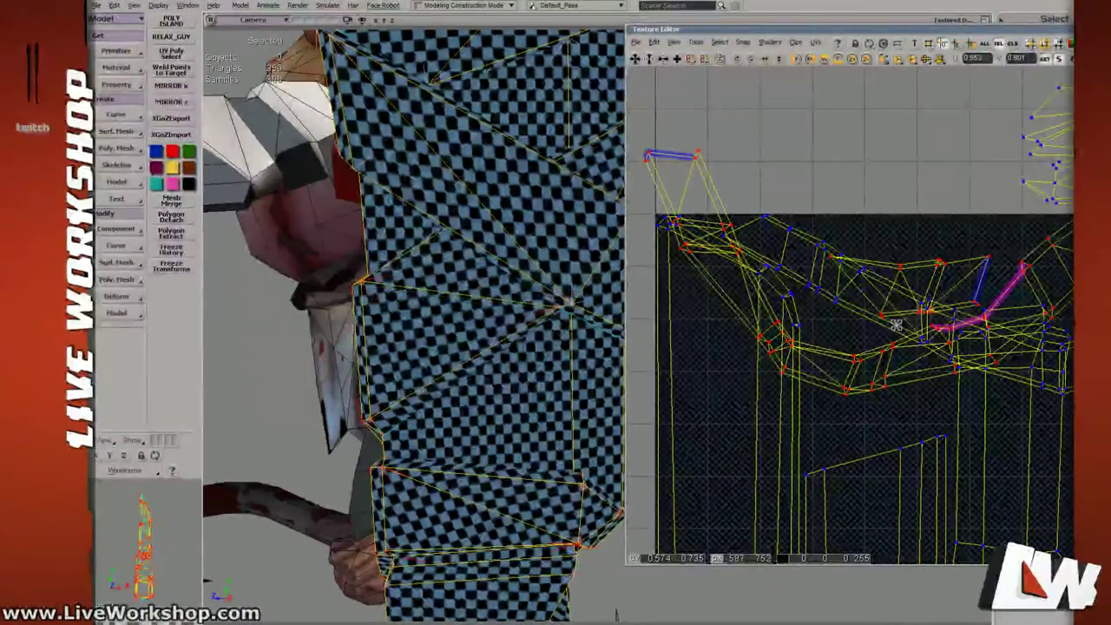
# Move the scaled wrap islands back above the texture square.
pyautogui.press('v')
pyautogui.moveTo(896, 324); pyautogui.dragTo(866, 166)
pyautogui.scroll(-3, 908, 228)
pyautogui.scroll(-1, 909, 227)
pyautogui.moveTo(863, 259); pyautogui.dragTo(810, 210)
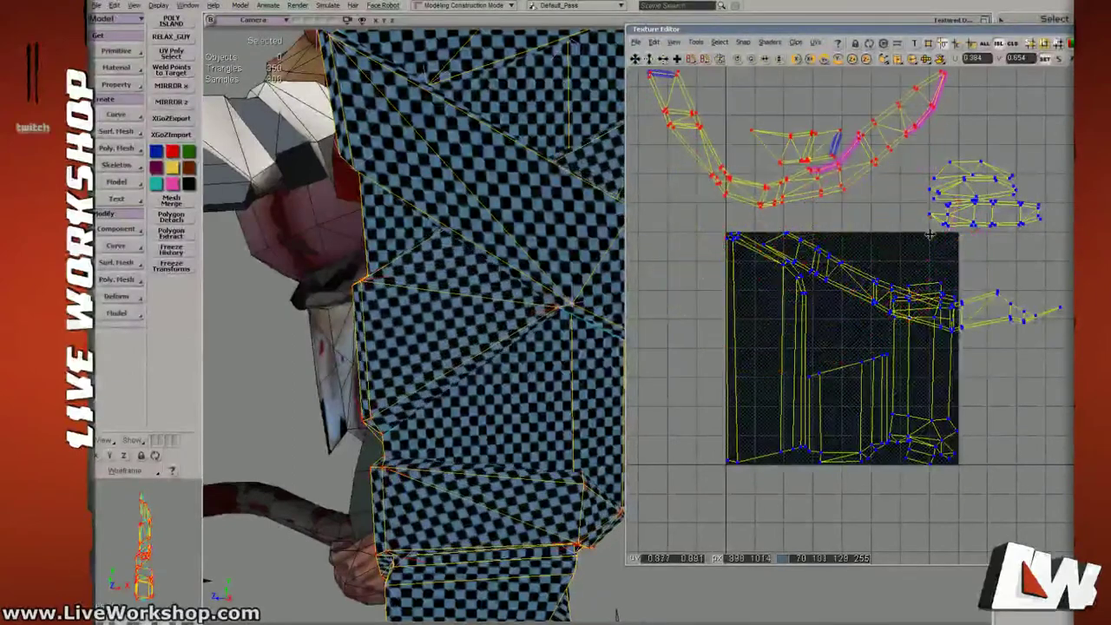
# Move the small island stack to the texture square's left side and shift the curved wrap islands rightward above the square.
pyautogui.moveTo(918, 165); pyautogui.dragTo(877, 171, button='middle')
pyautogui.moveTo(879, 163); pyautogui.dragTo(1020, 236)
pyautogui.moveTo(1028, 230); pyautogui.dragTo(1073, 219, button='middle')
pyautogui.moveTo(1017, 222); pyautogui.dragTo(683, 323)
pyautogui.moveTo(760, 124); pyautogui.dragTo(918, 196)
pyautogui.moveTo(838, 188); pyautogui.dragTo(967, 218)
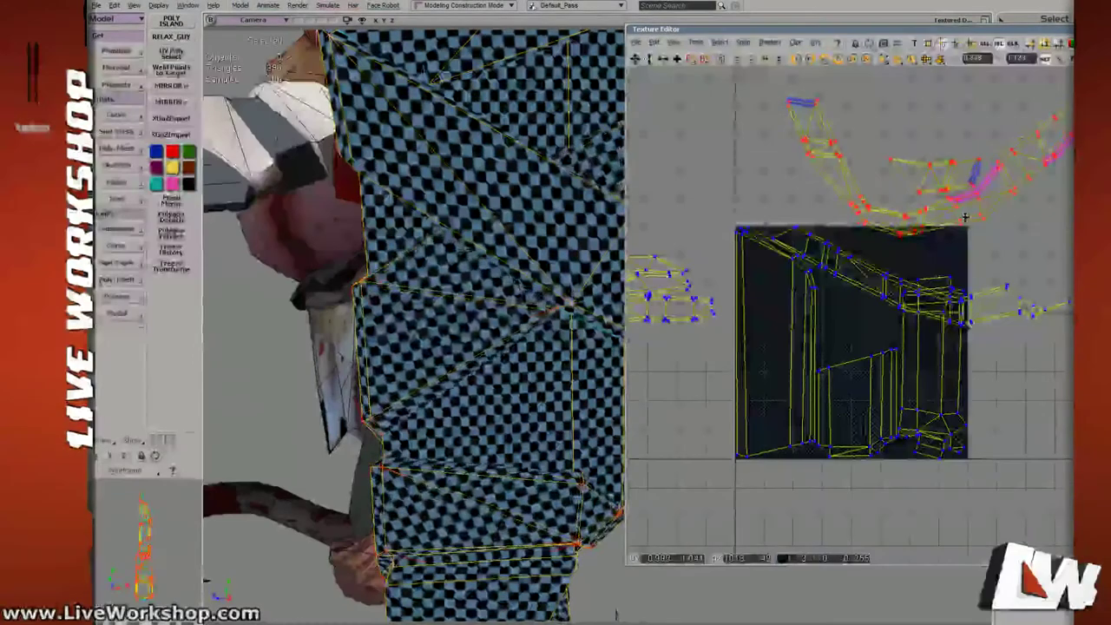
# Try scaling the curved wrap islands down slightly together with the long wrap strip that crosses the texture square.
pyautogui.moveTo(958, 260); pyautogui.dragTo(940, 260, button='middle')
pyautogui.moveTo(482, 287); pyautogui.dragTo(518, 291, button='middle')
pyautogui.scroll(-5, 499, 283)
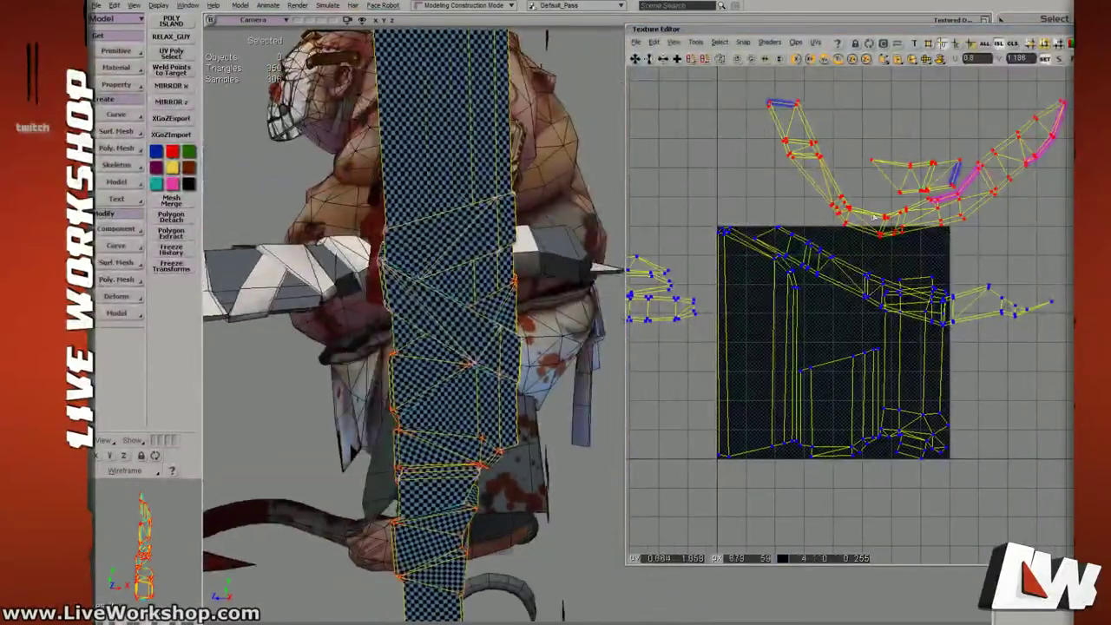
pyautogui.keyDown('shift'); pyautogui.click(834, 265); pyautogui.keyUp('shift')
pyautogui.scroll(4, 910, 283)
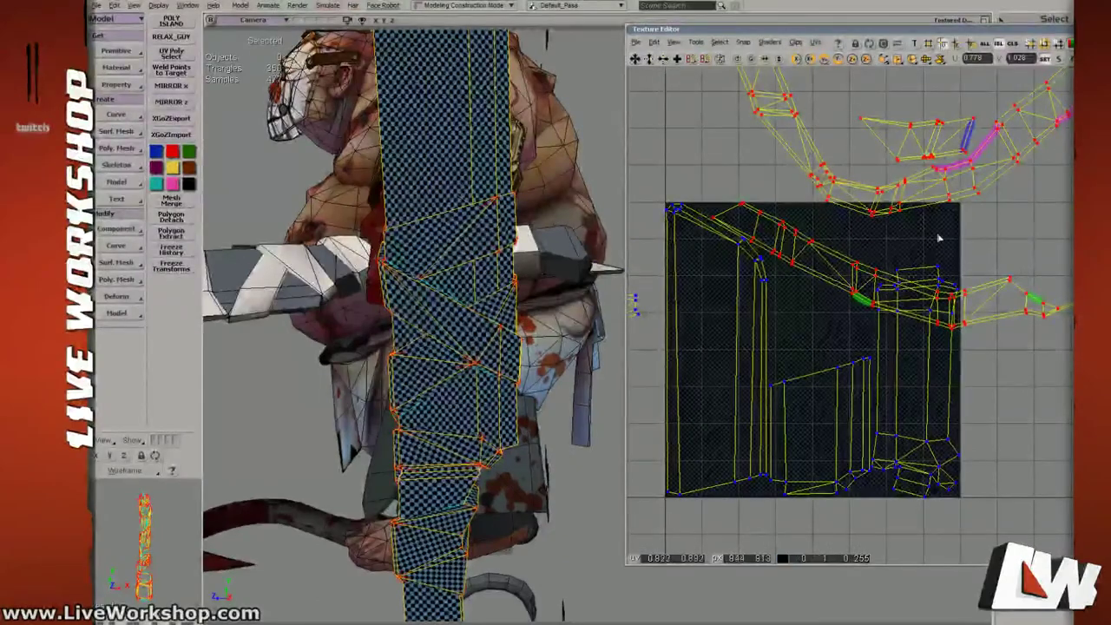
pyautogui.moveTo(908, 247); pyautogui.dragTo(899, 248)
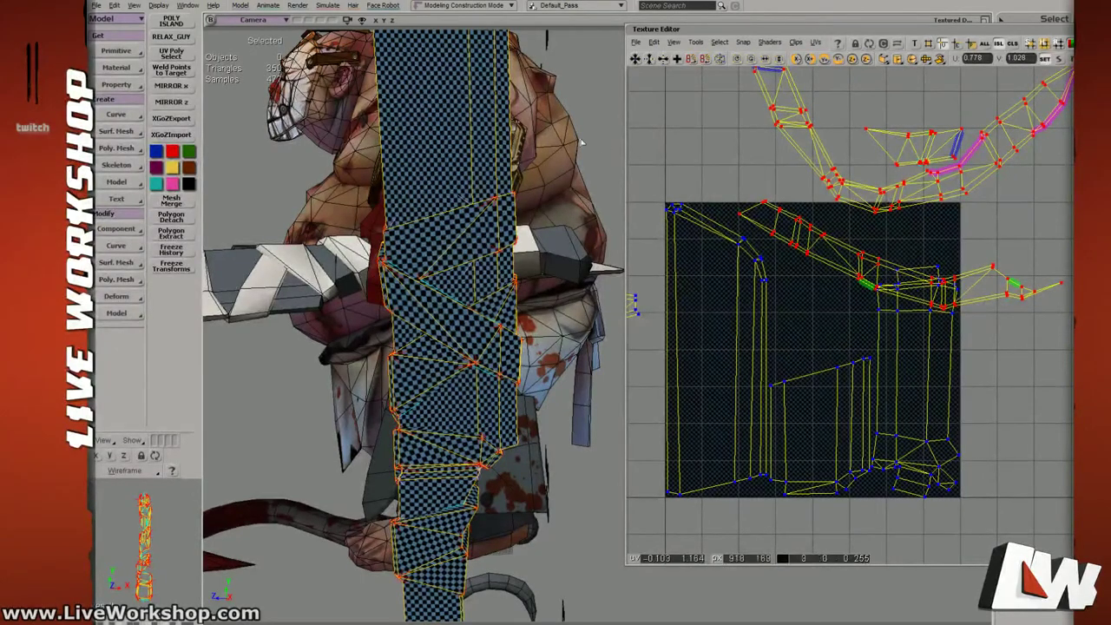
# Isolate the curved wrap islands and the long wrap strip by hiding all other sword UV islands.
pyautogui.click(774, 313)
pyautogui.moveTo(797, 321); pyautogui.dragTo(875, 305, button='middle')
pyautogui.moveTo(875, 305); pyautogui.dragTo(928, 304)
pyautogui.moveTo(929, 304); pyautogui.dragTo(851, 300, button='middle')
pyautogui.moveTo(416, 355); pyautogui.dragTo(501, 368, button='right')
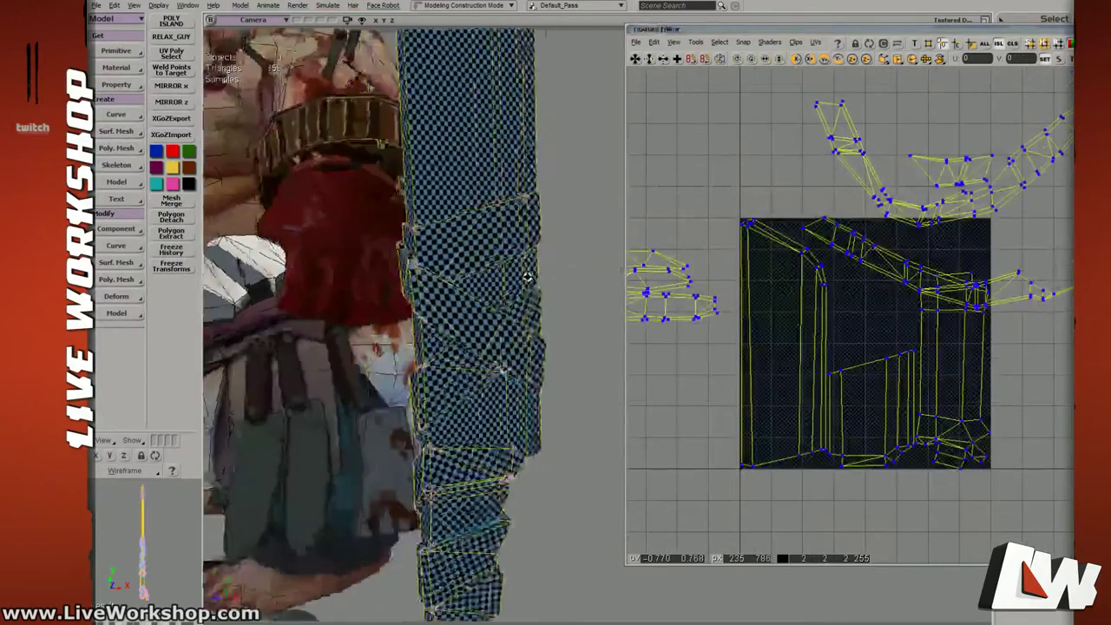
pyautogui.moveTo(501, 367); pyautogui.dragTo(443, 316, button='middle')
pyautogui.moveTo(443, 317); pyautogui.dragTo(587, 303, button='right')
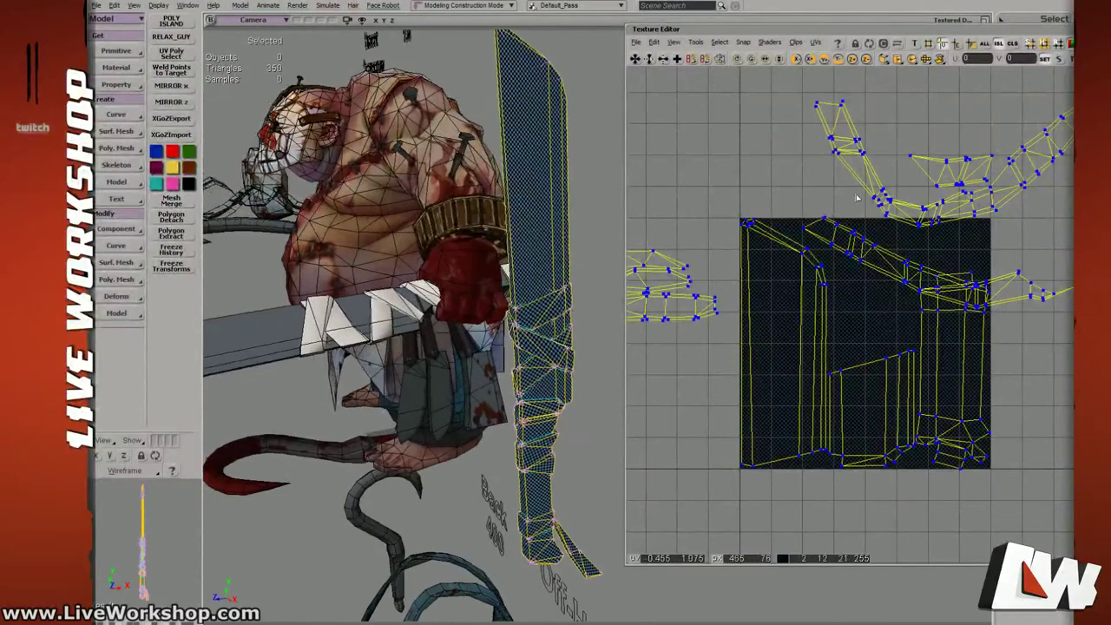
pyautogui.moveTo(854, 175); pyautogui.dragTo(907, 259)
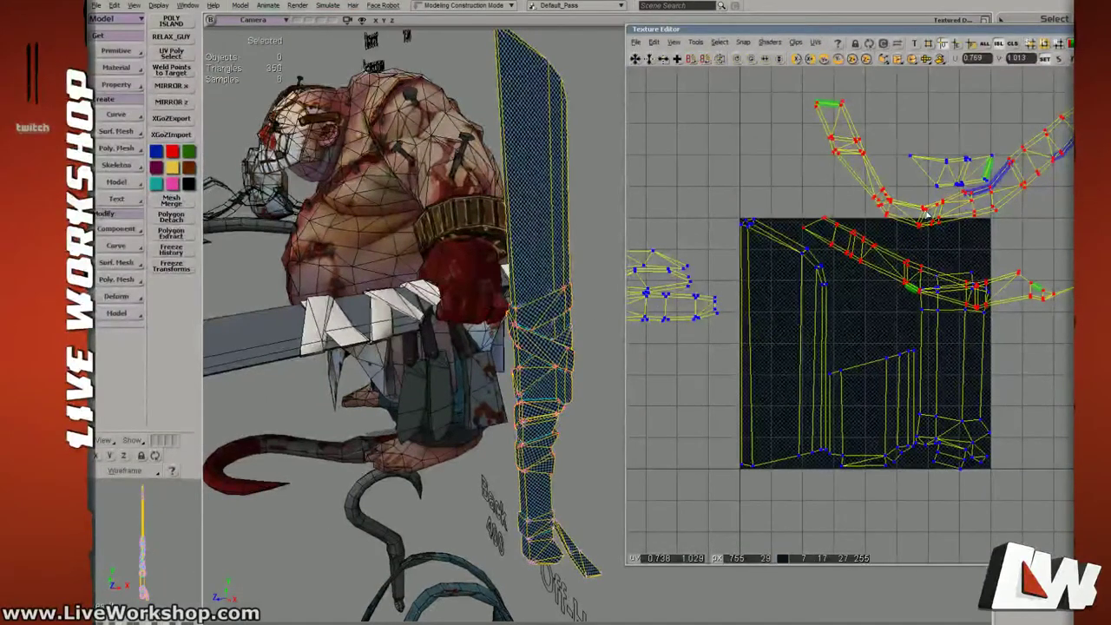
pyautogui.hotkey('shift', 'h')
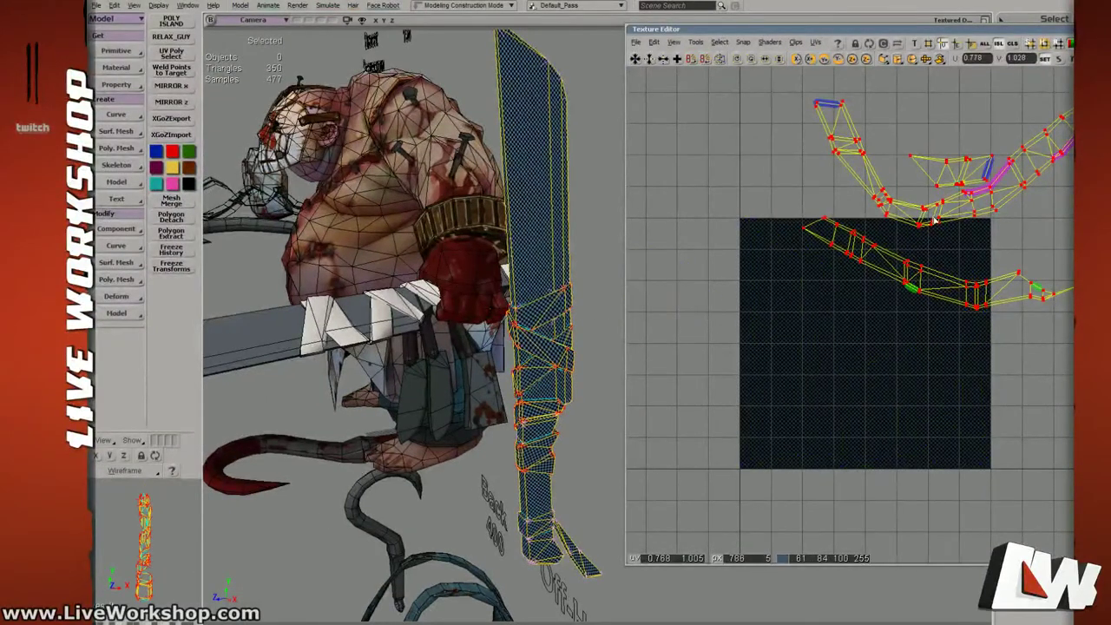
# Undo the last scale-down of the wrap islands and clear the UV selection.
pyautogui.hotkey('ctrl', 'z')
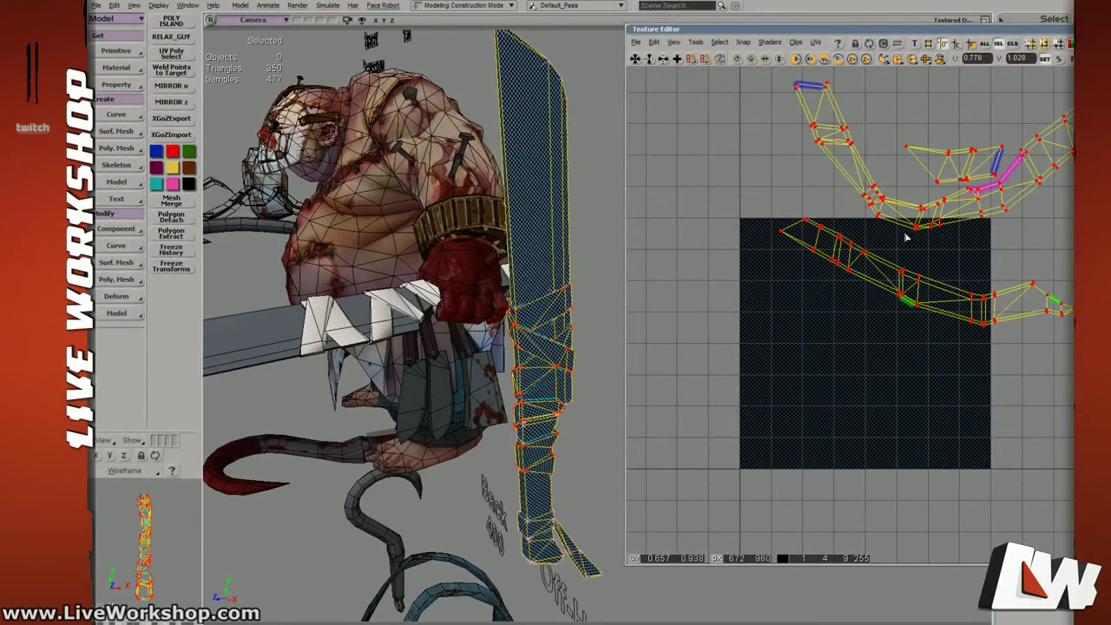
pyautogui.press('u')
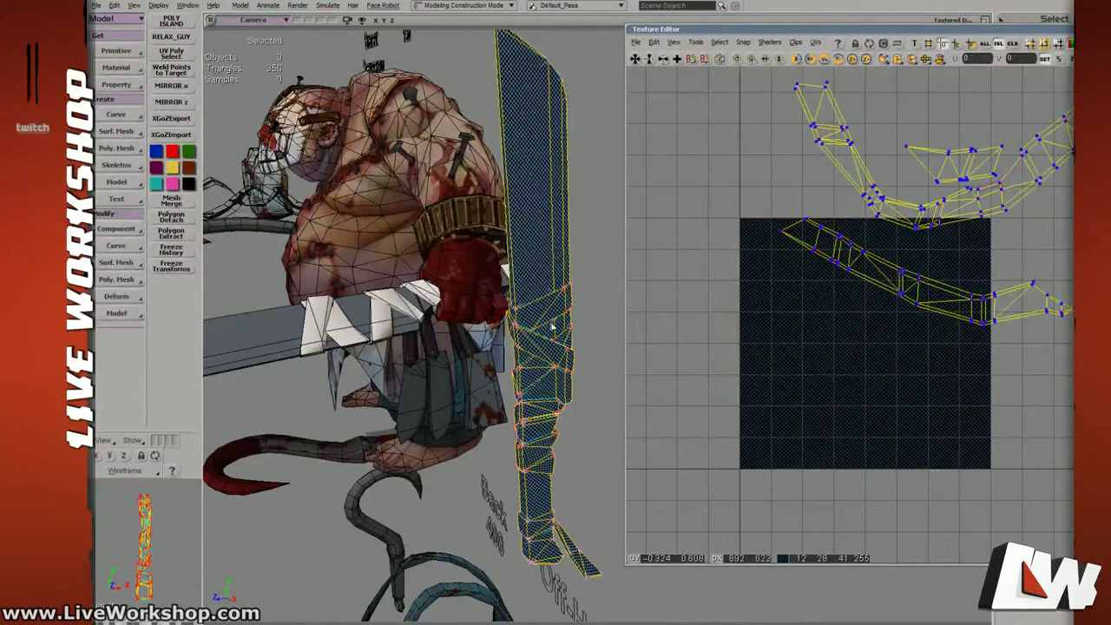
# Select the wrap's curved and strip UV islands together with the dome-shaped island beside the texture square, and check their checker density on the sword.
pyautogui.press('space')
pyautogui.press('t')
pyautogui.scroll(-3, 797, 250)
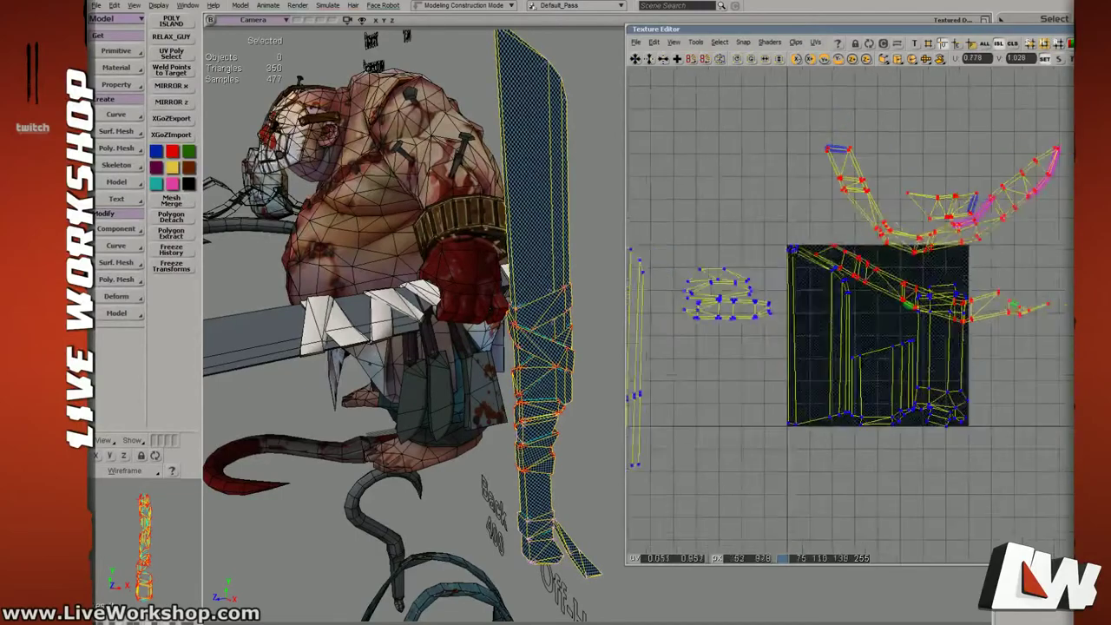
pyautogui.scroll(-3, 797, 252)
pyautogui.moveTo(716, 236); pyautogui.dragTo(752, 241, button='middle')
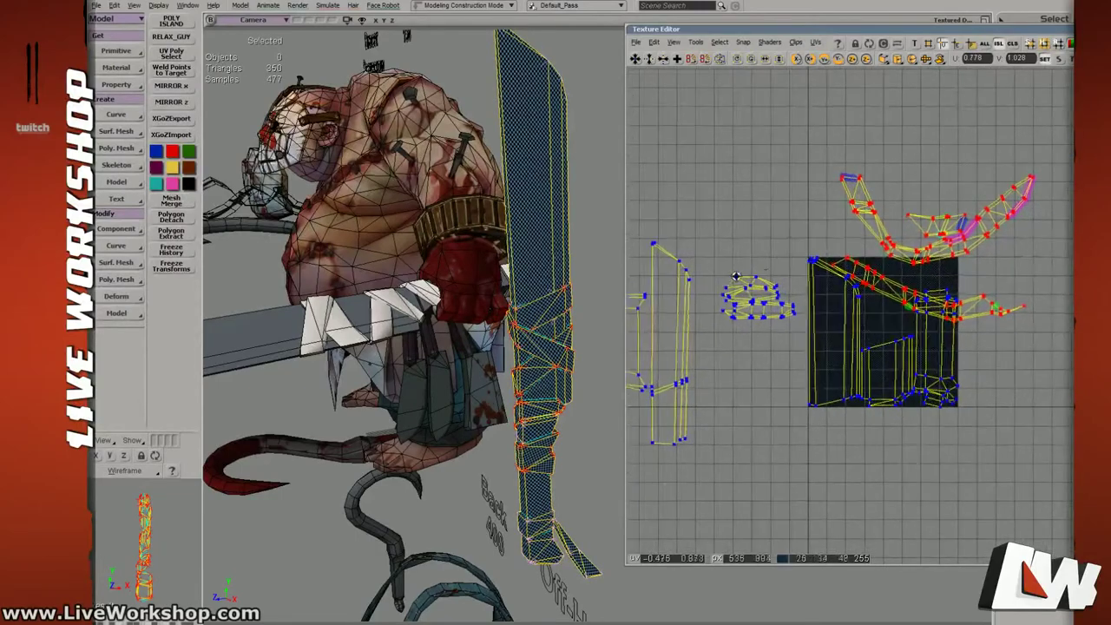
pyautogui.keyDown('shift'); pyautogui.moveTo(803, 263); pyautogui.dragTo(707, 342); pyautogui.keyUp('shift')
pyautogui.moveTo(555, 416); pyautogui.dragTo(532, 339)
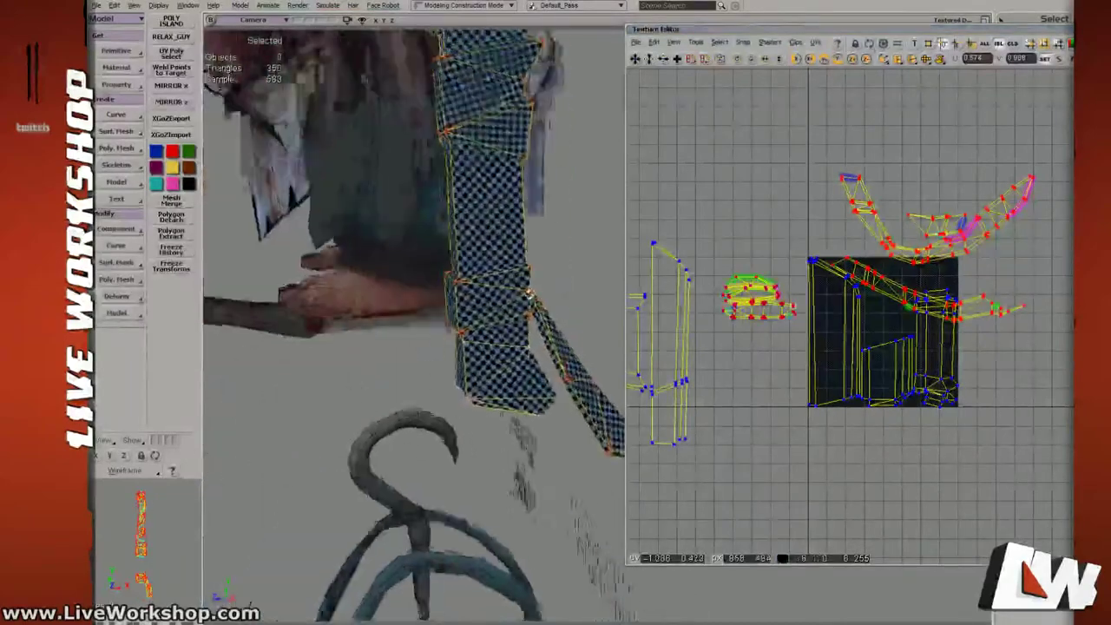
pyautogui.moveTo(531, 339); pyautogui.dragTo(499, 280, button='right')
pyautogui.moveTo(498, 280); pyautogui.dragTo(462, 239)
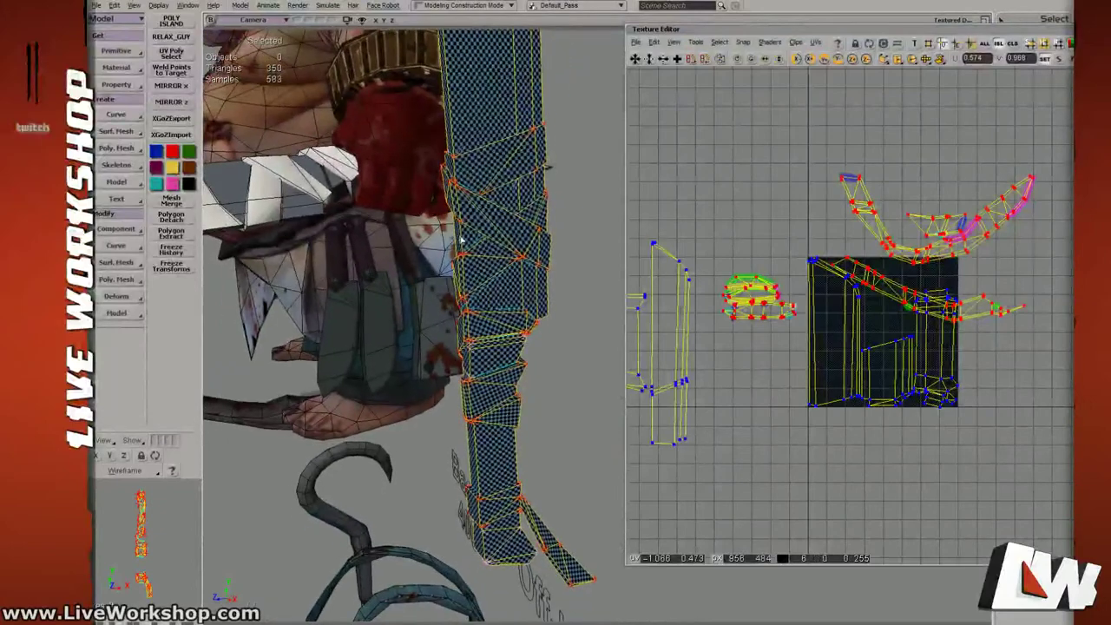
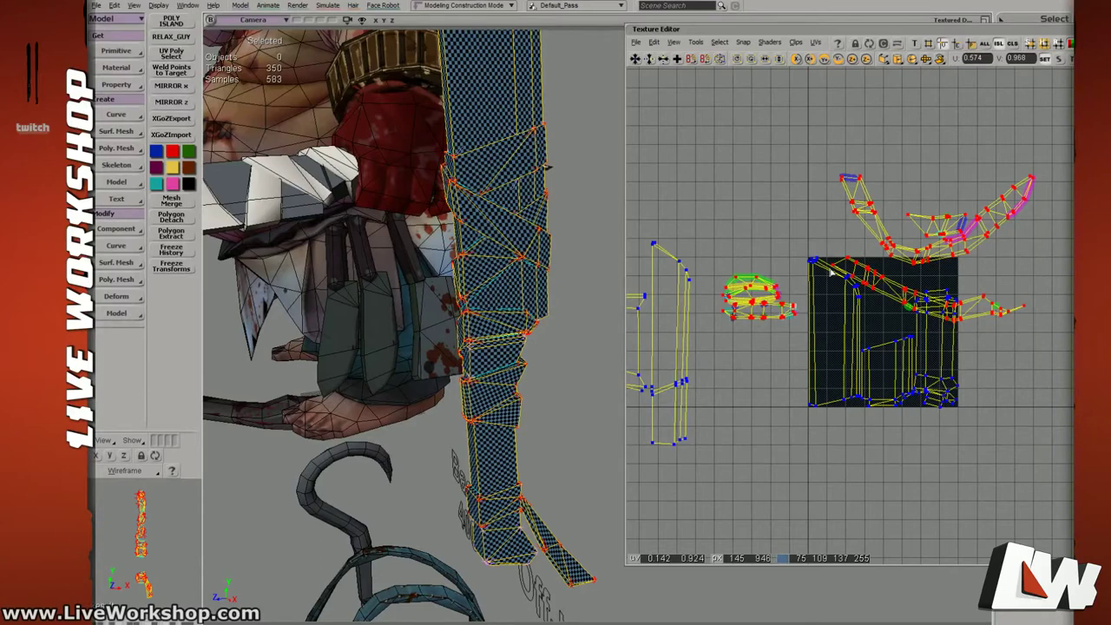
# Undo the last selection change and add the dome-shaped island to the selected wrap islands again.
pyautogui.hotkey('ctrl', 'z')
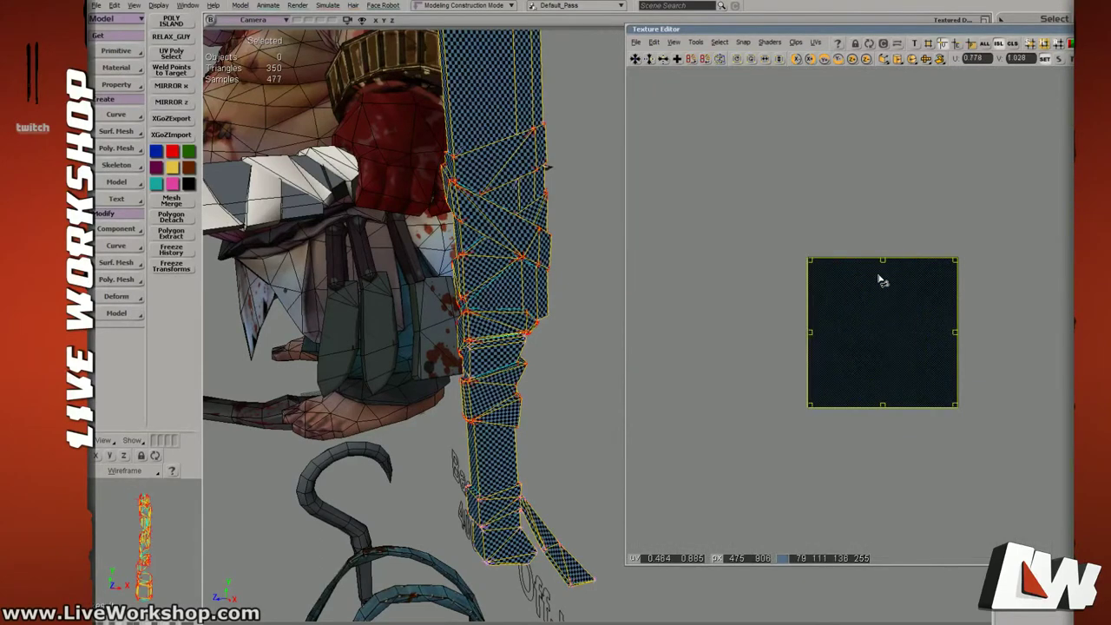
pyautogui.scroll(1, 905, 292)
pyautogui.click(515, 293)
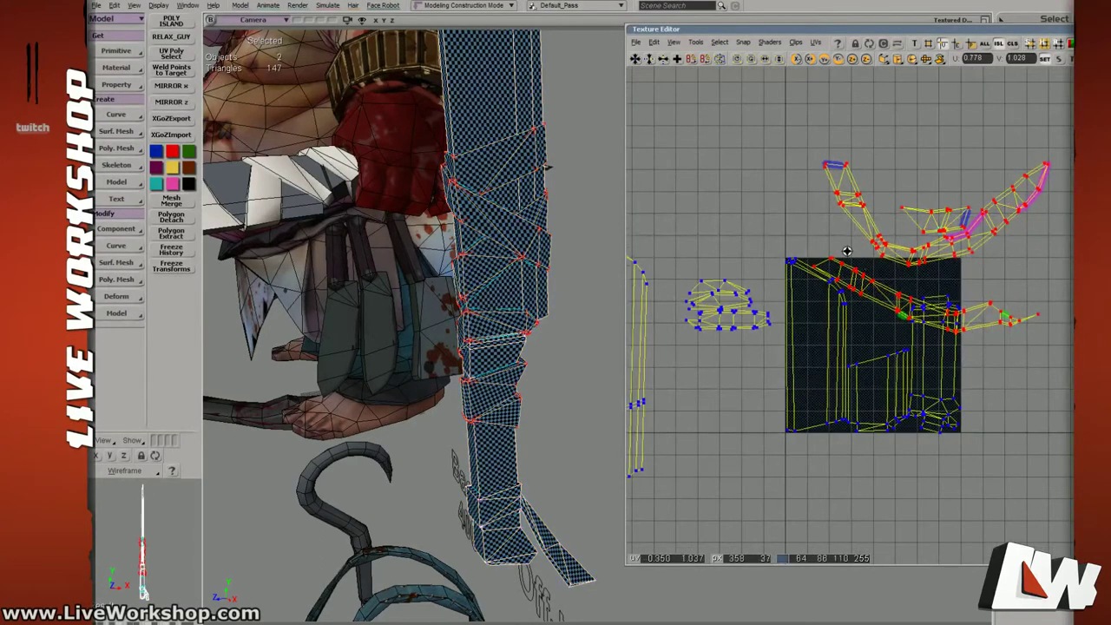
pyautogui.moveTo(847, 251); pyautogui.dragTo(881, 256, button='middle')
pyautogui.keyDown('shift'); pyautogui.moveTo(703, 281); pyautogui.dragTo(709, 342); pyautogui.keyUp('shift')
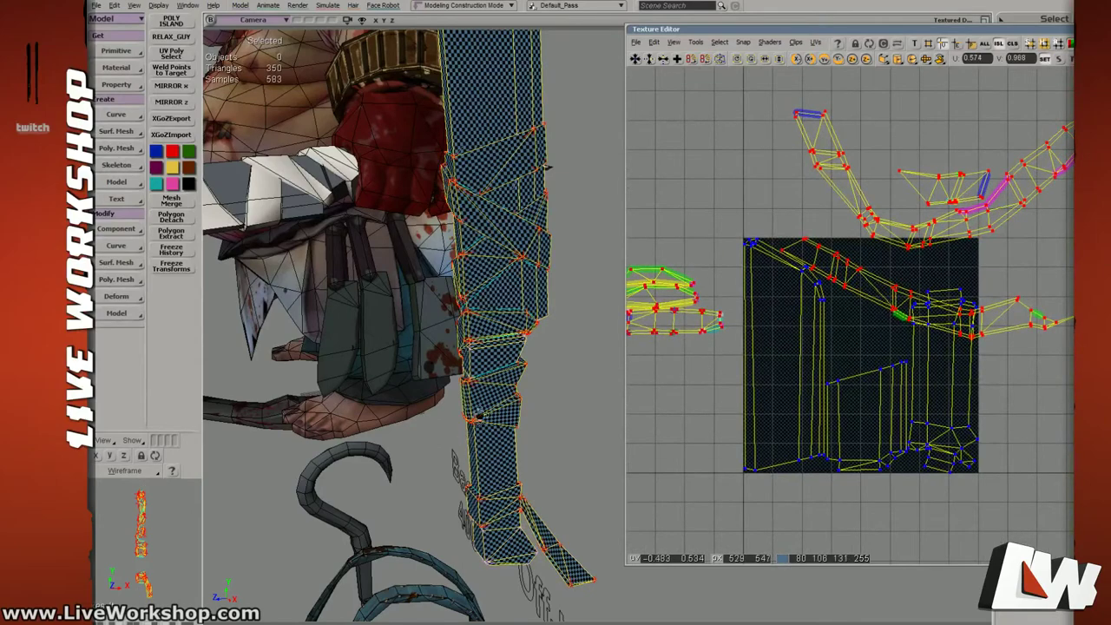
# Scale the selected wrap and dome-shaped islands down slightly, leaving the blade islands out.
pyautogui.moveTo(480, 412); pyautogui.dragTo(529, 418, button='right')
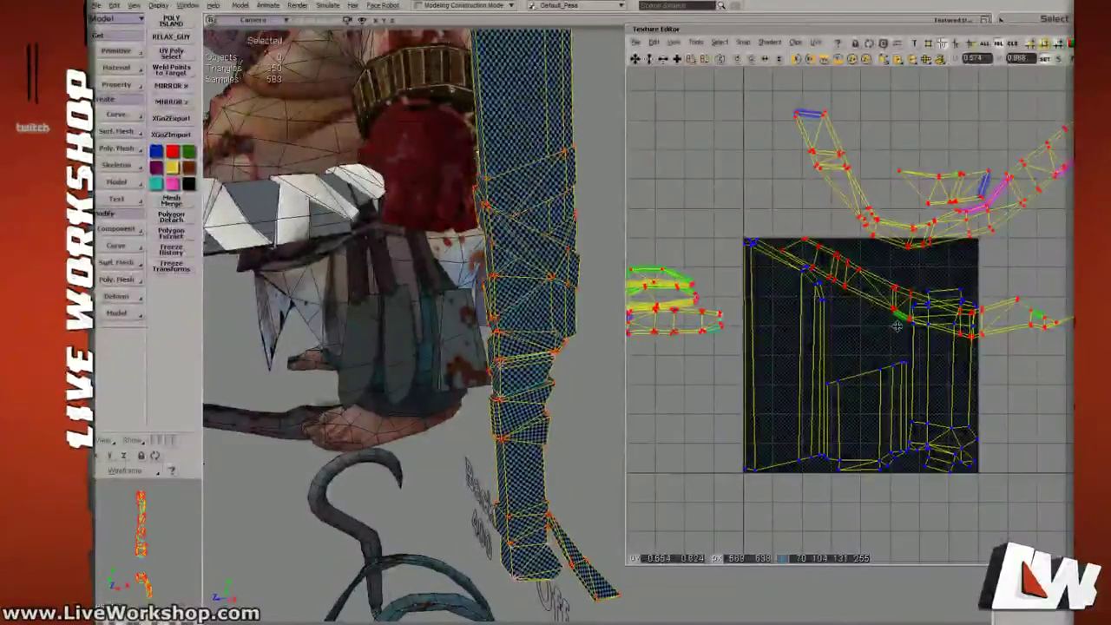
pyautogui.scroll(-2, 897, 321)
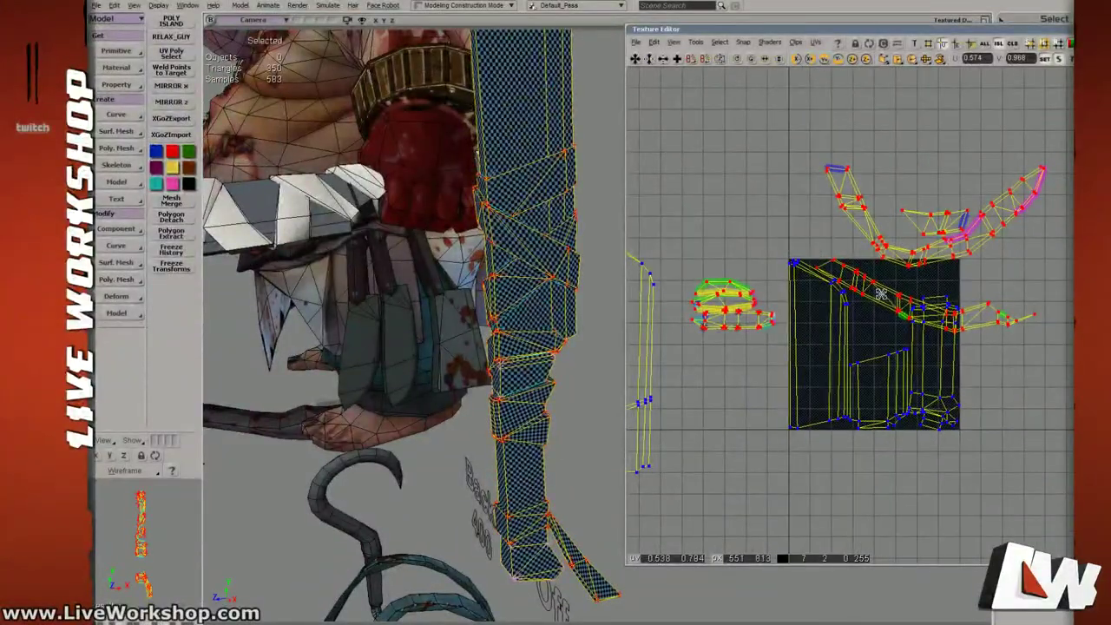
pyautogui.moveTo(881, 294)
pyautogui.mouseDown()
pyautogui.moveTo(855, 295)
pyautogui.moveTo(884, 297)
pyautogui.moveTo(874, 294)
pyautogui.mouseUp()
pyautogui.scroll(2, 861, 299)
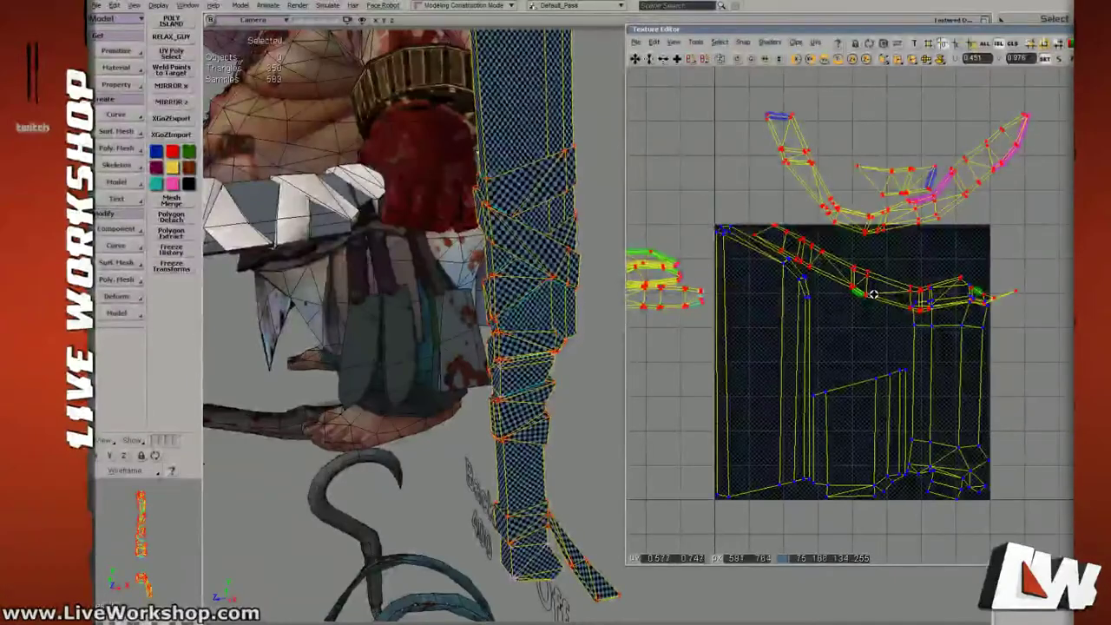
# Pull the small wrap island out of the large curved island and place it above the texture square's upper-left corner.
pyautogui.scroll(2, 893, 319)
pyautogui.moveTo(849, 137); pyautogui.dragTo(1064, 253)
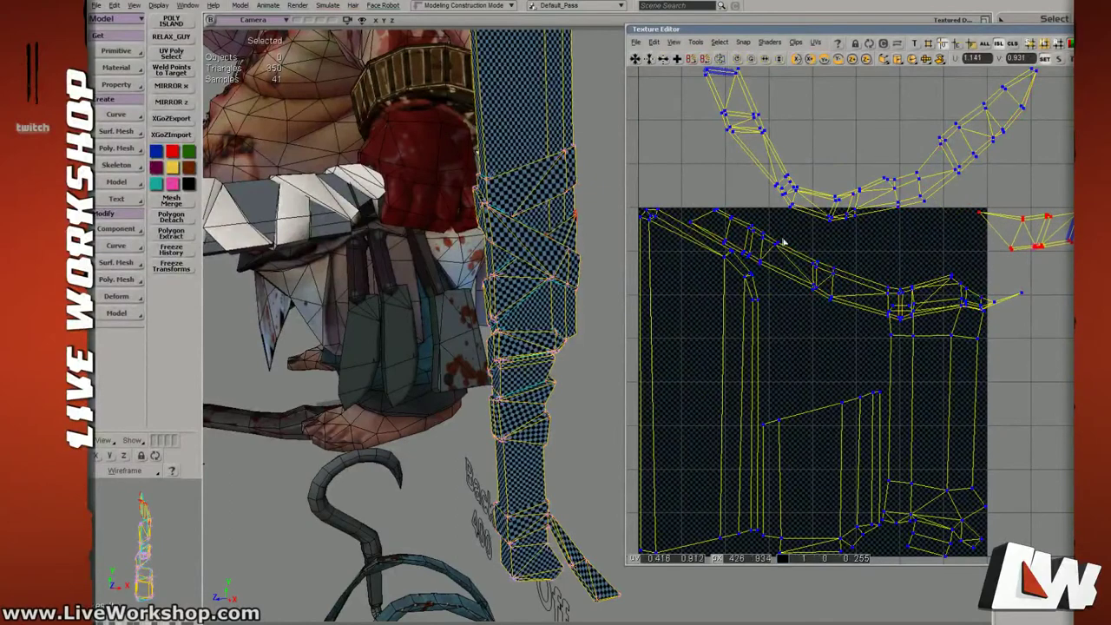
pyautogui.click(768, 249)
pyautogui.click(833, 209)
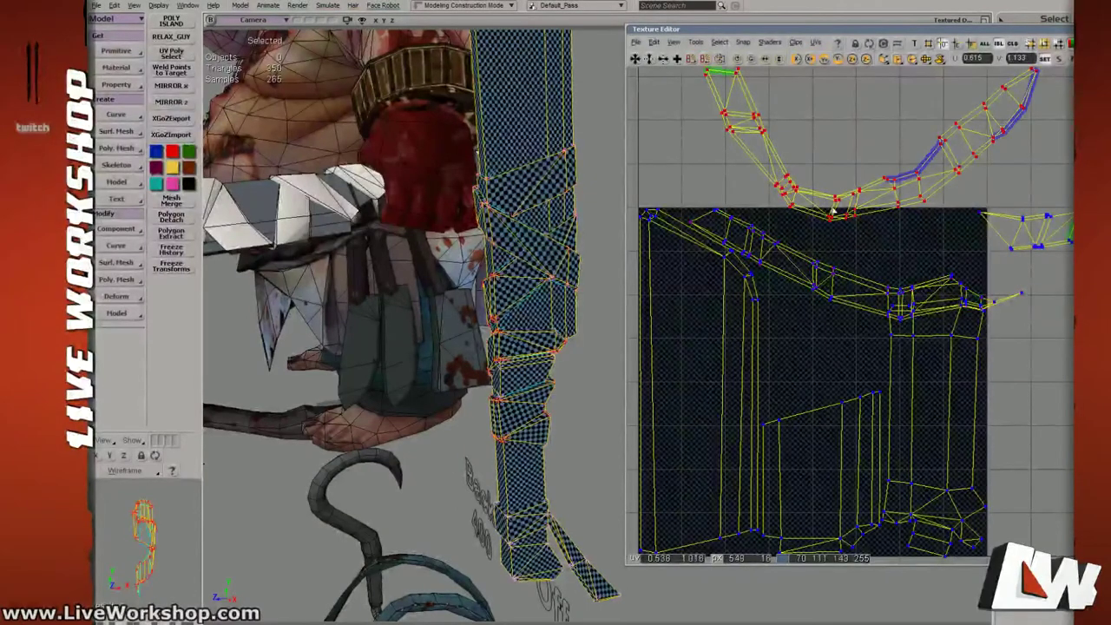
pyautogui.click(1019, 219)
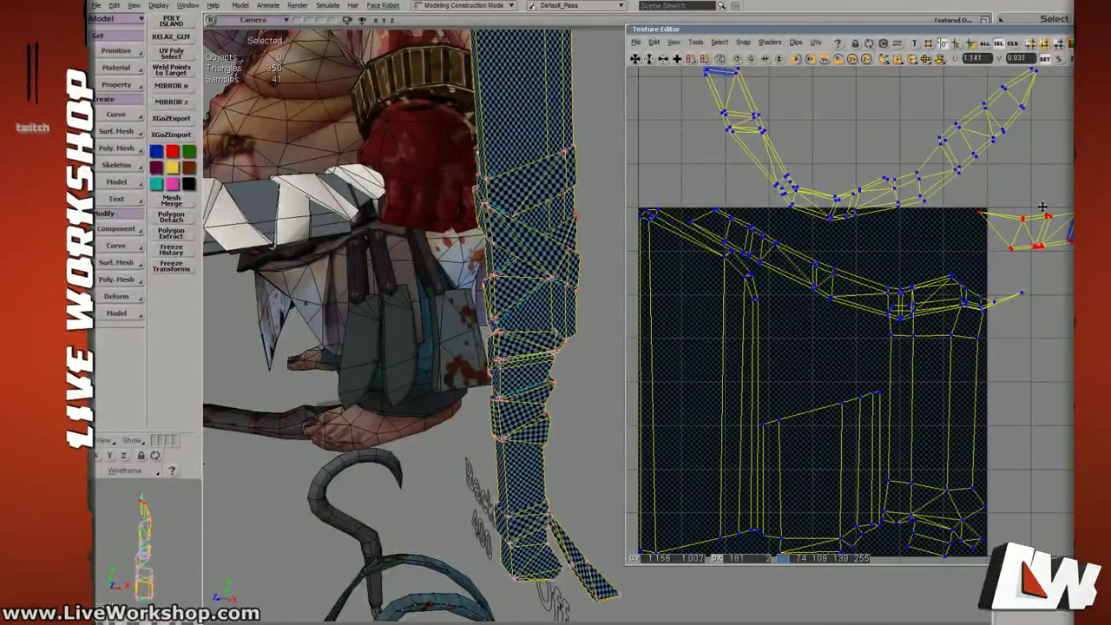
pyautogui.moveTo(1032, 218); pyautogui.dragTo(651, 158)
# Try to move the small wrap island and the large curved island together.
pyautogui.click(749, 238)
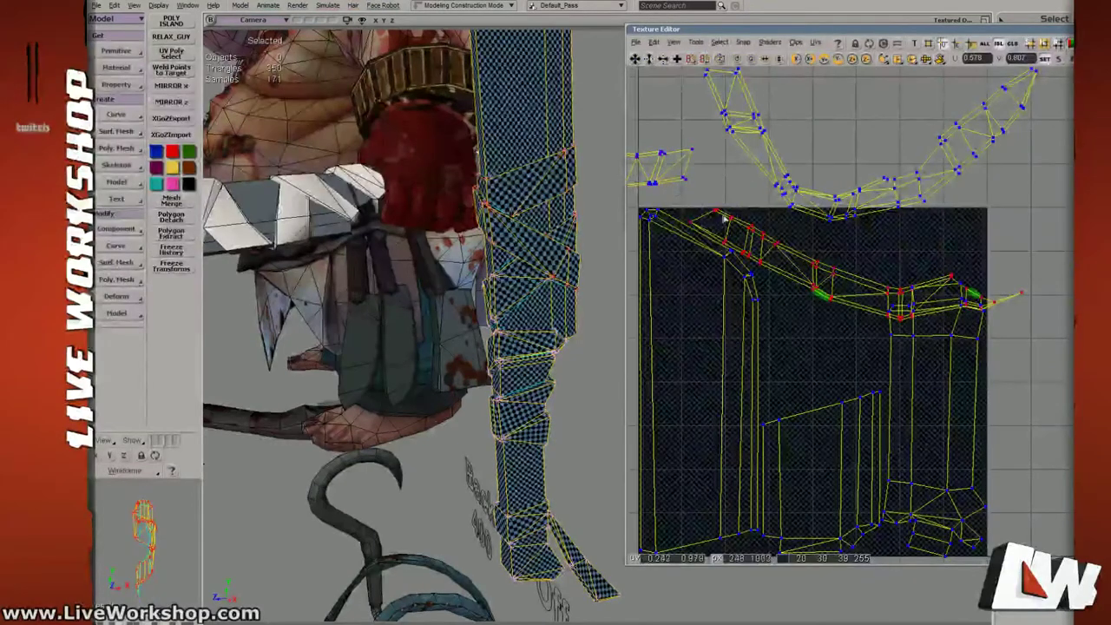
pyautogui.moveTo(826, 282)
pyautogui.mouseDown()
pyautogui.moveTo(835, 274)
pyautogui.moveTo(825, 283)
pyautogui.mouseUp()
pyautogui.moveTo(666, 135); pyautogui.dragTo(715, 177)
pyautogui.scroll(-4, 715, 179)
pyautogui.keyDown('shift'); pyautogui.click(818, 206); pyautogui.keyUp('shift')
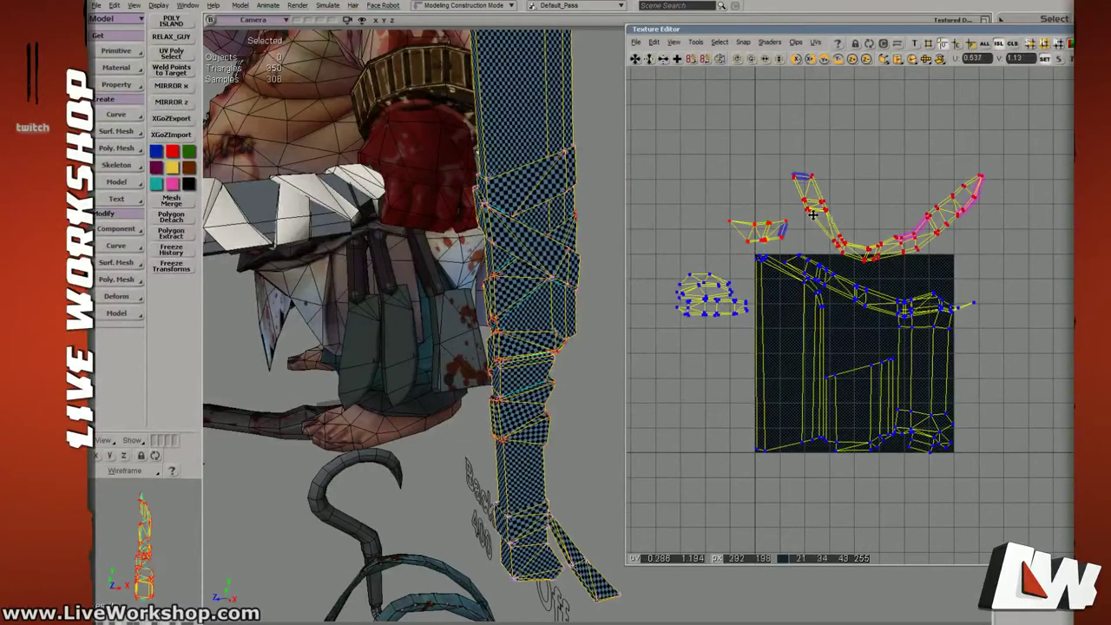
pyautogui.moveTo(843, 218); pyautogui.dragTo(841, 199)
pyautogui.hotkey('ctrl', 'z')
pyautogui.hotkey('ctrl', 'z')
# Move the small wrap island farther up, to just above the left end of the large curved island.
pyautogui.moveTo(777, 237); pyautogui.dragTo(794, 163)
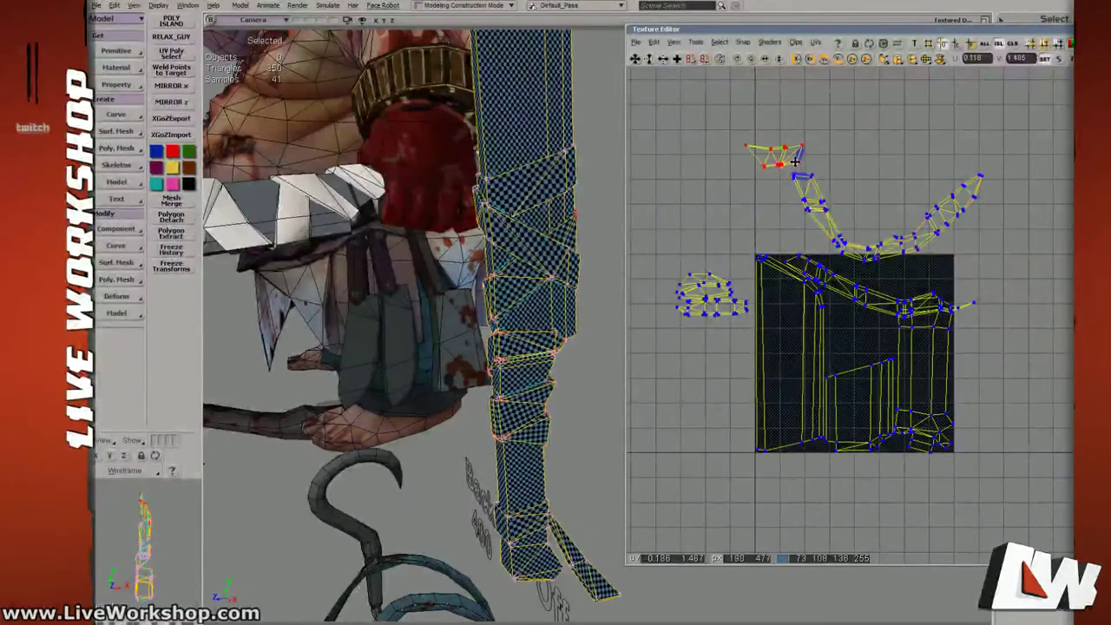
pyautogui.moveTo(831, 217); pyautogui.dragTo(808, 246, button='middle')
pyautogui.scroll(4, 808, 246)
# Locate the edge at the large curved island's left bend by selecting it on the sword wrap mesh.
pyautogui.click(782, 251)
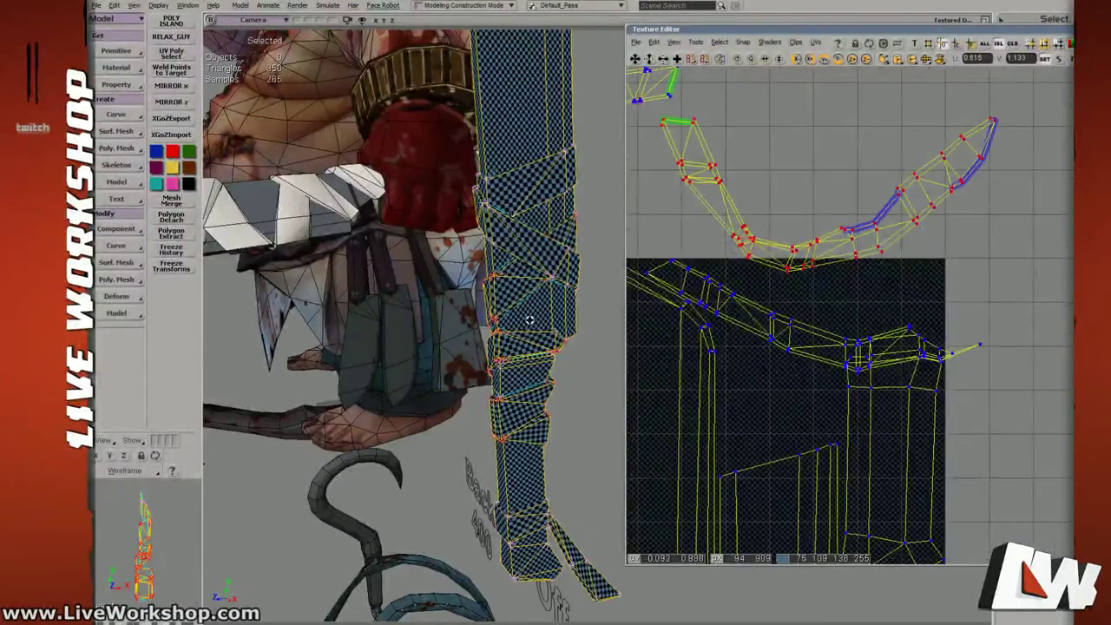
pyautogui.moveTo(529, 322); pyautogui.dragTo(471, 322, button='middle')
pyautogui.moveTo(492, 371); pyautogui.dragTo(555, 347, button='middle')
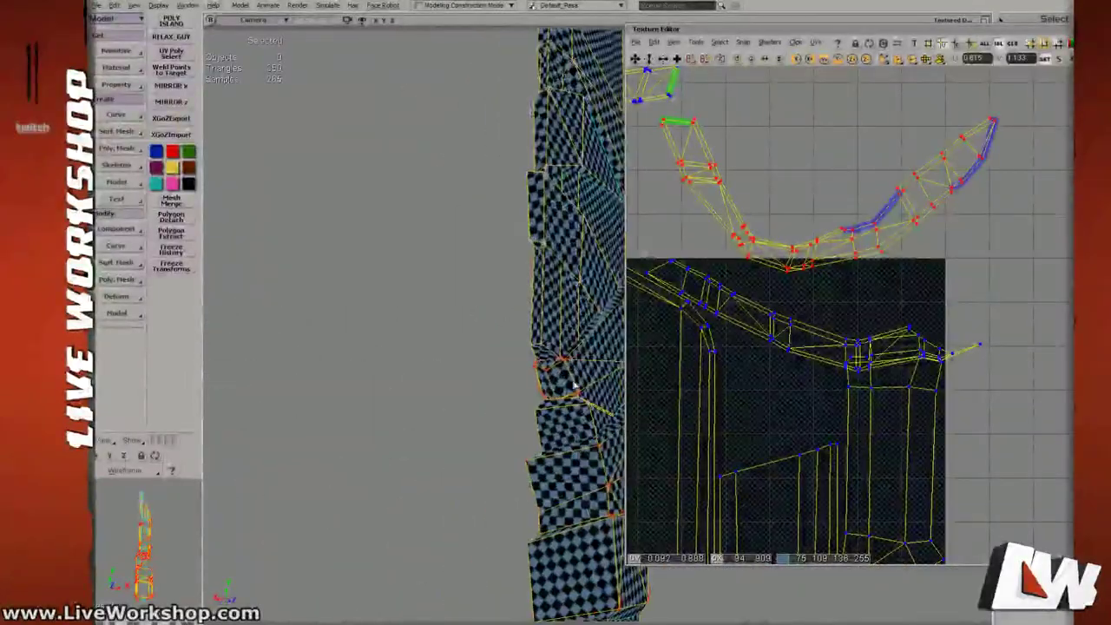
pyautogui.press('e')
pyautogui.click(579, 380)
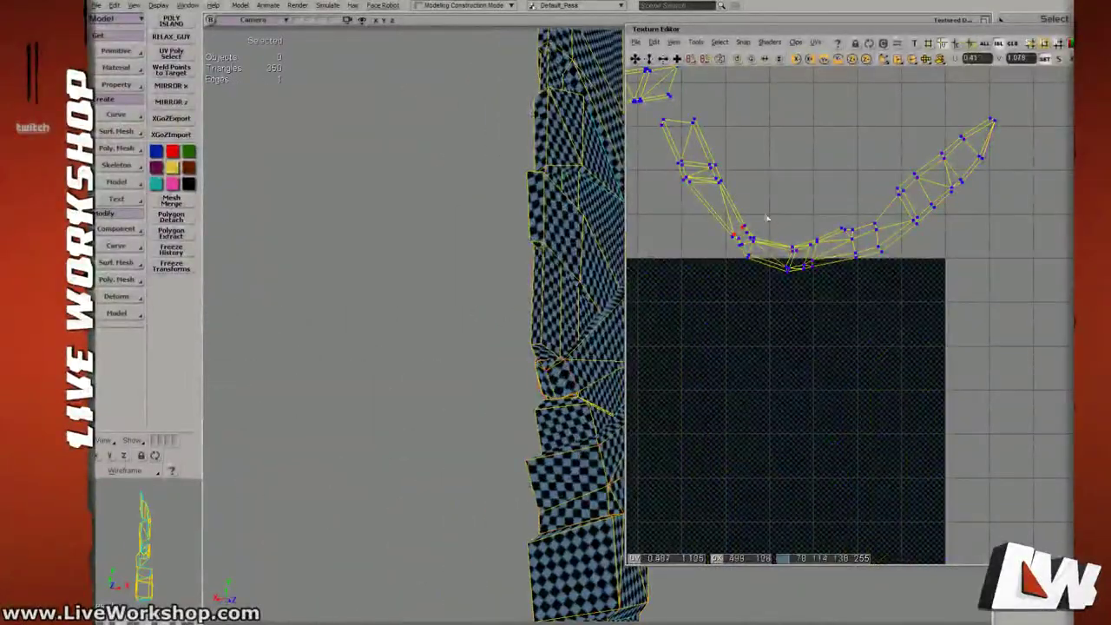
pyautogui.moveTo(767, 216); pyautogui.dragTo(875, 290, button='middle')
pyautogui.moveTo(799, 257); pyautogui.dragTo(742, 295, button='middle')
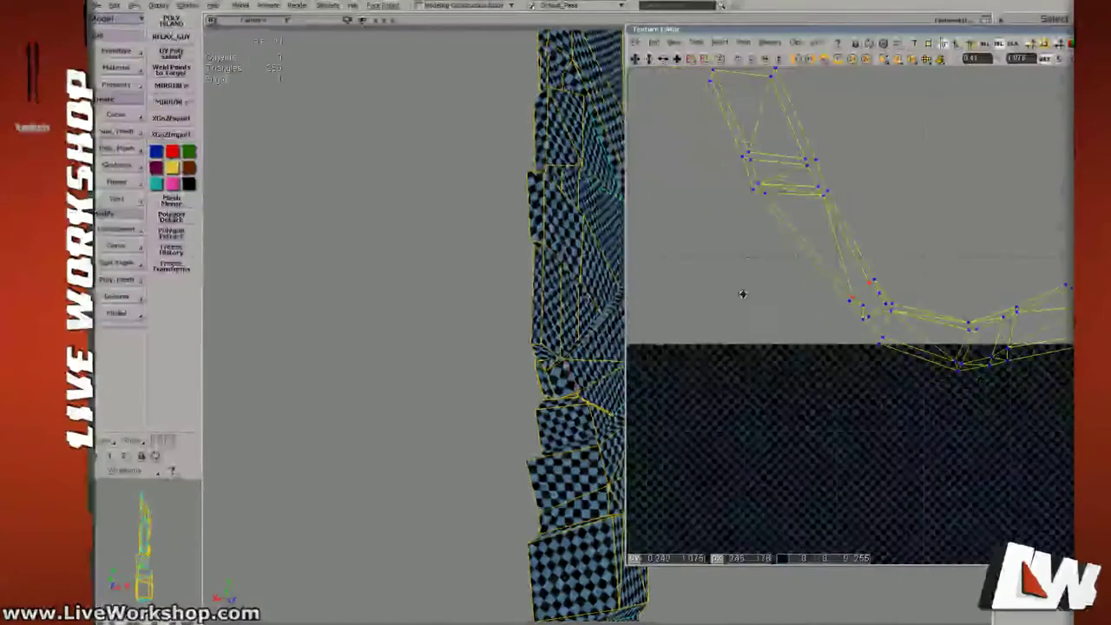
pyautogui.moveTo(873, 192); pyautogui.dragTo(863, 276, button='middle')
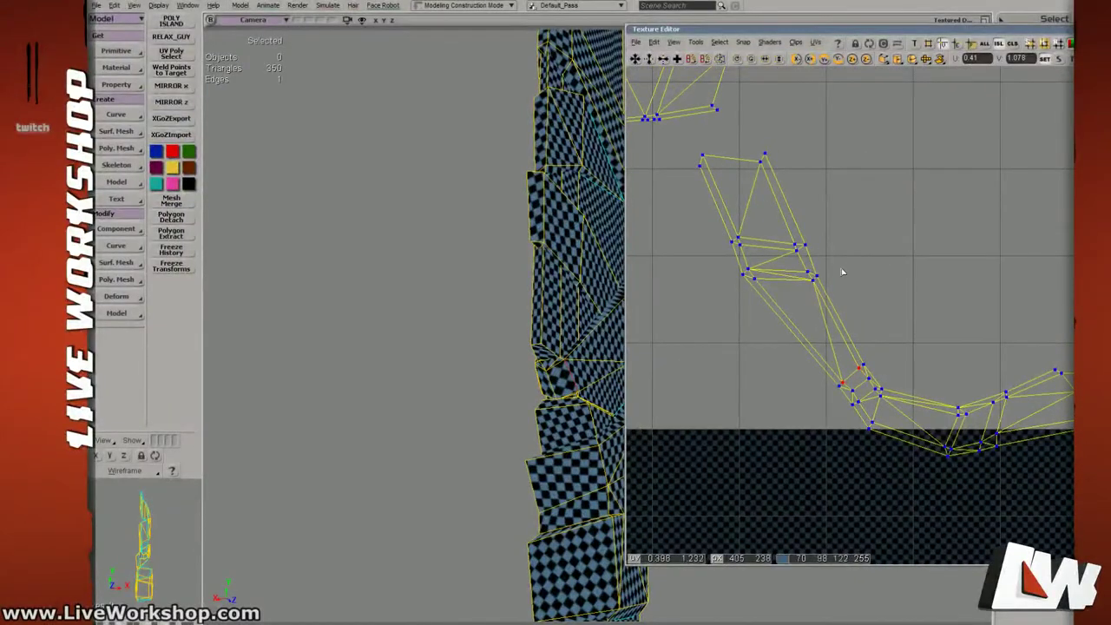
# Split the left arm off the large curved island at the bend, rotate it horizontal and place it below the small wrap island.
pyautogui.moveTo(682, 158); pyautogui.dragTo(852, 350)
pyautogui.moveTo(682, 142); pyautogui.dragTo(827, 321)
pyautogui.hotkey('ctrl', 'z')
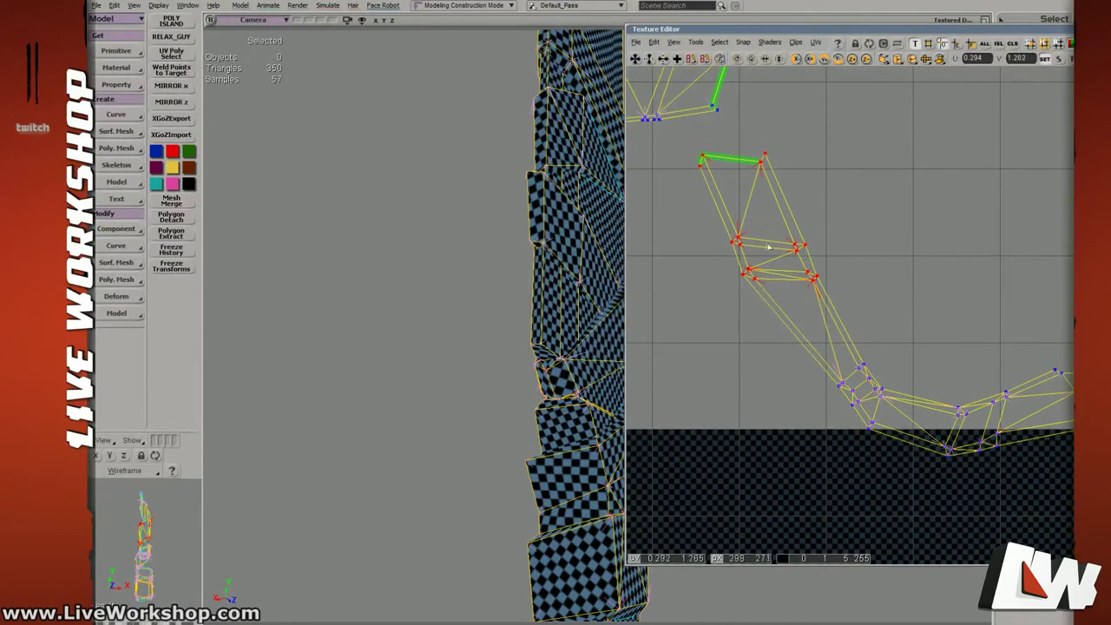
pyautogui.press('y')
pyautogui.moveTo(667, 133); pyautogui.dragTo(925, 305)
pyautogui.scroll(-5, 888, 312)
pyautogui.press('c')
pyautogui.press('v')
pyautogui.moveTo(823, 319); pyautogui.dragTo(785, 341)
# Move the remainder of the curved island up clear of the texture square and clear the selection.
pyautogui.click(1014, 408)
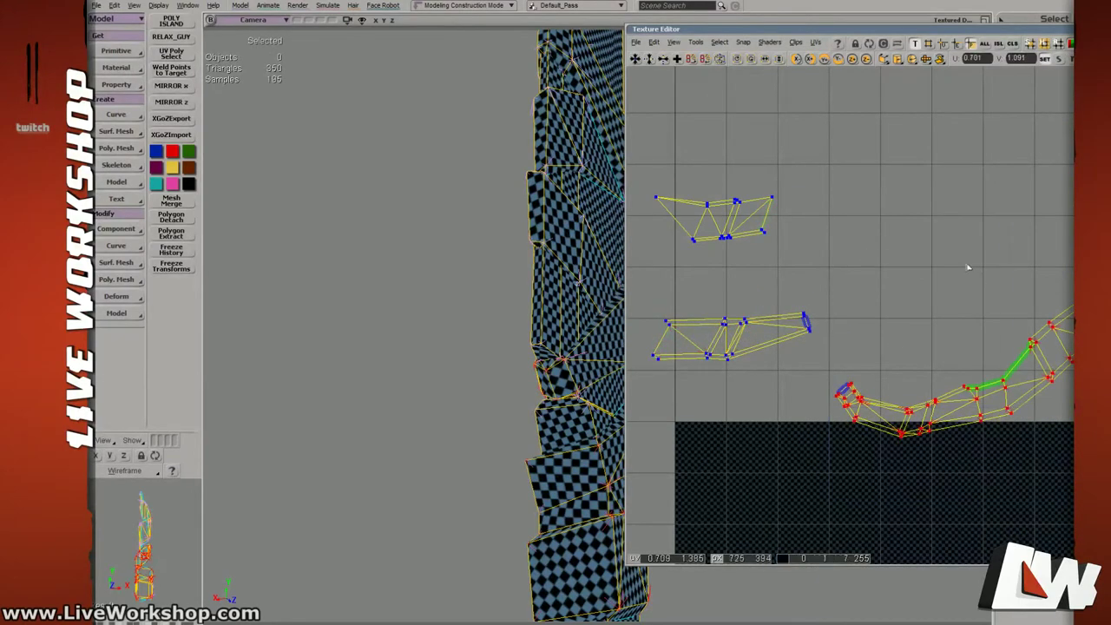
pyautogui.moveTo(1040, 426); pyautogui.dragTo(1045, 393)
pyautogui.press('s')
pyautogui.moveTo(838, 327); pyautogui.dragTo(417, 257, button='middle')
pyautogui.press('space')
pyautogui.rightClick(904, 383)
pyautogui.click(858, 299)
pyautogui.moveTo(905, 293); pyautogui.dragTo(875, 252)
pyautogui.moveTo(875, 251); pyautogui.dragTo(935, 291, button='middle')
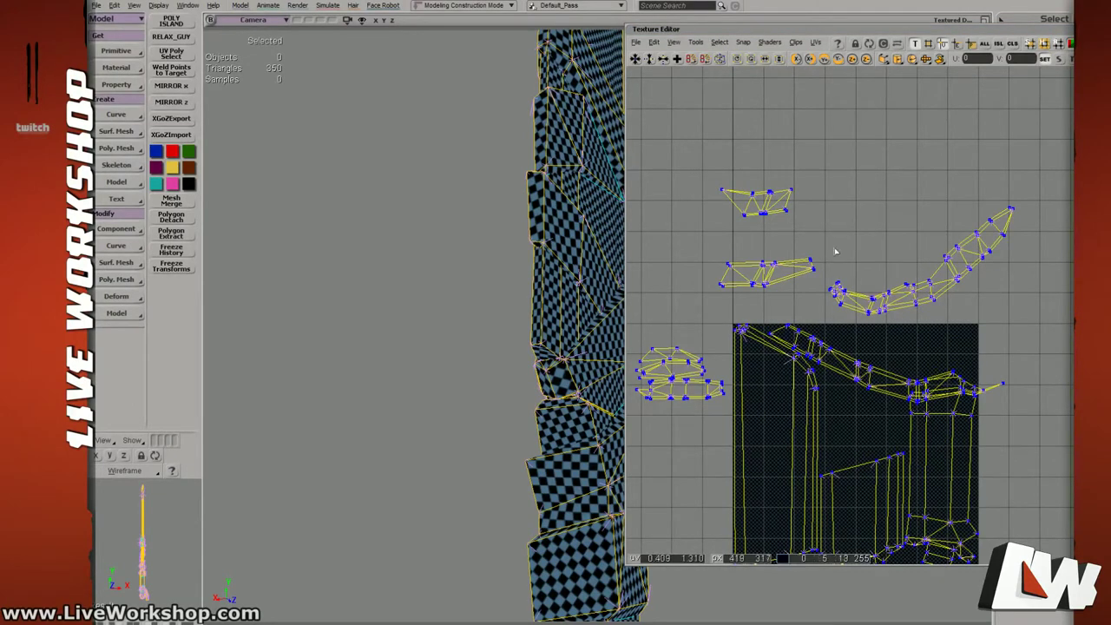
# Select the remaining curved island, including the points at its left end, and adjust its placement above the texture square.
pyautogui.moveTo(872, 383); pyautogui.dragTo(910, 291)
pyautogui.moveTo(887, 318); pyautogui.dragTo(942, 293, button='middle')
pyautogui.moveTo(943, 293); pyautogui.dragTo(930, 429)
pyautogui.press('t')
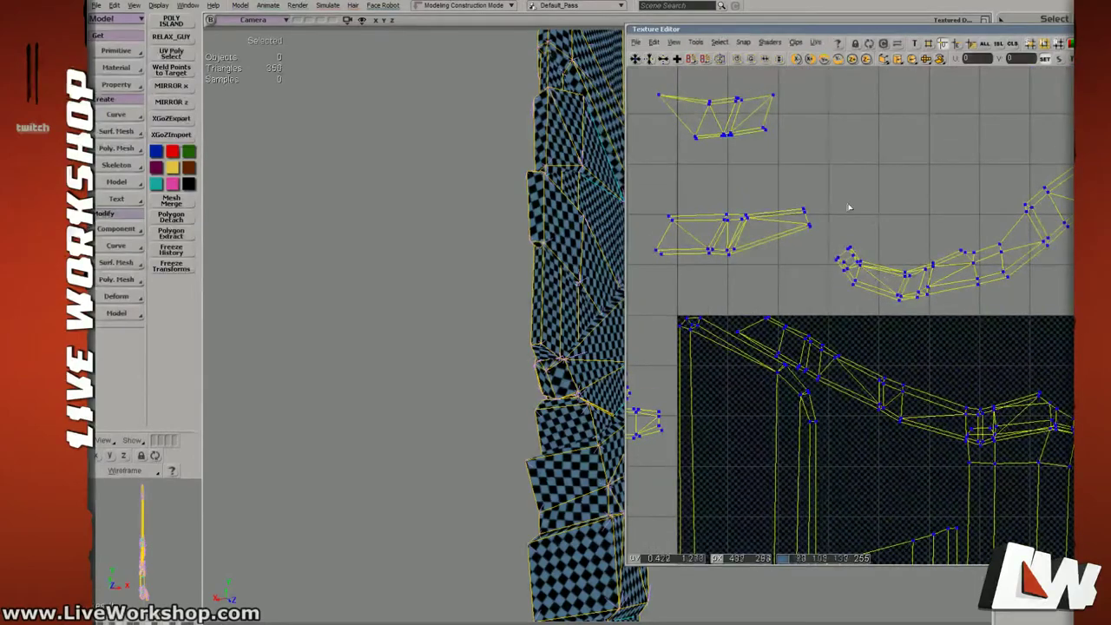
pyautogui.moveTo(846, 121); pyautogui.dragTo(1079, 329)
pyautogui.moveTo(994, 292); pyautogui.dragTo(970, 283)
pyautogui.keyDown('shift'); pyautogui.moveTo(805, 230); pyautogui.dragTo(852, 278); pyautogui.keyUp('shift')
pyautogui.moveTo(946, 261); pyautogui.dragTo(912, 279)
pyautogui.moveTo(912, 280); pyautogui.dragTo(958, 297, button='middle')
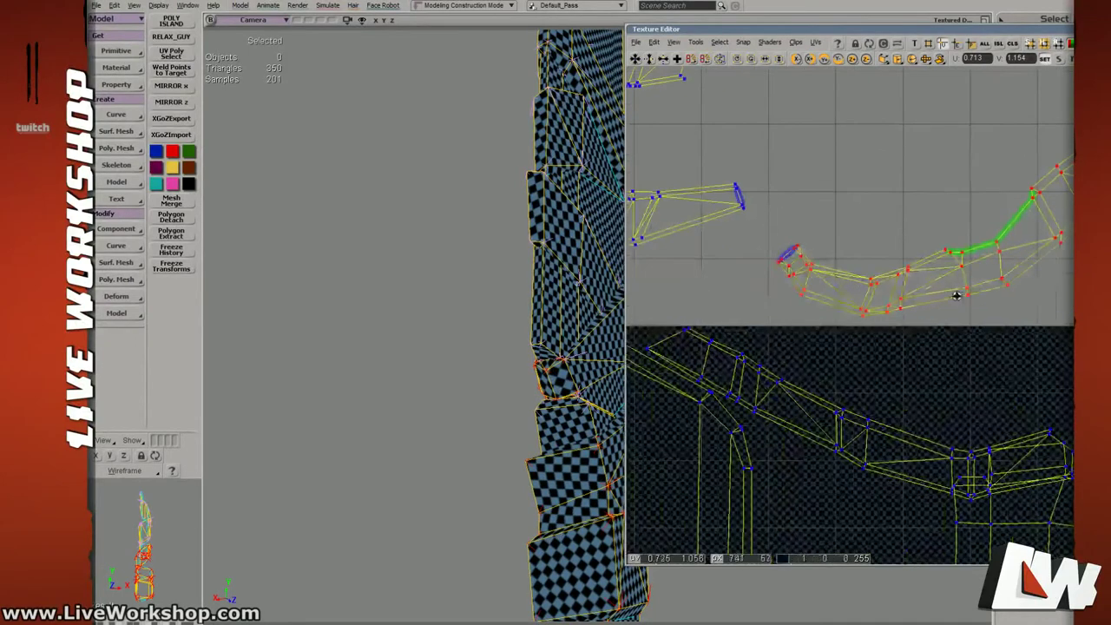
# Nudge the curved island down toward the texture square's upper edge.
pyautogui.moveTo(573, 340); pyautogui.dragTo(524, 327)
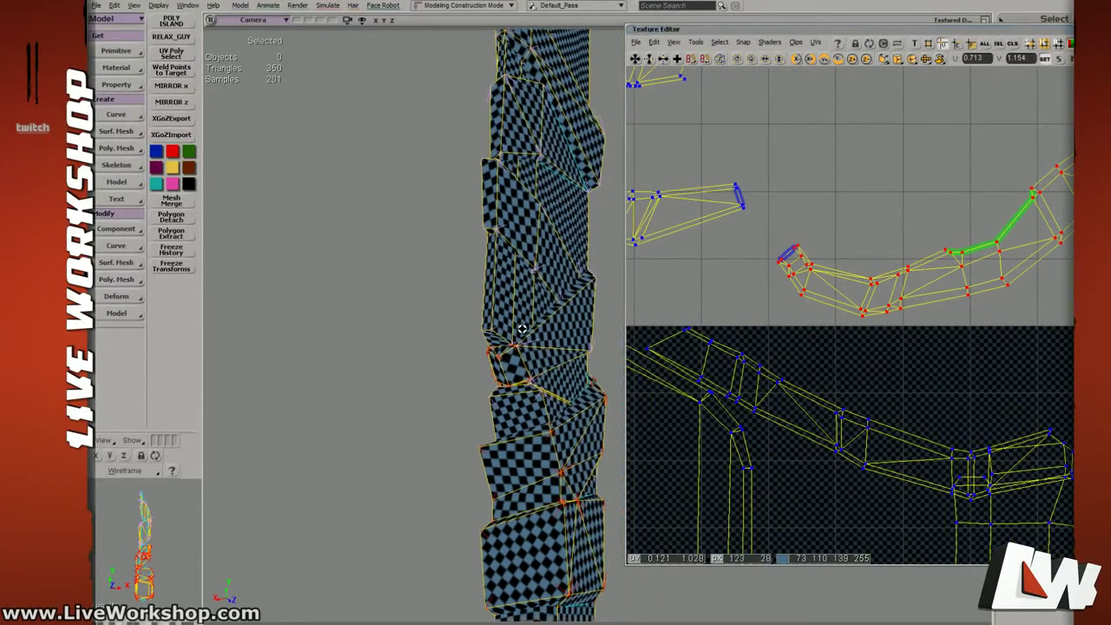
pyautogui.moveTo(957, 273); pyautogui.dragTo(958, 284)
pyautogui.moveTo(894, 260); pyautogui.dragTo(866, 248, button='middle')
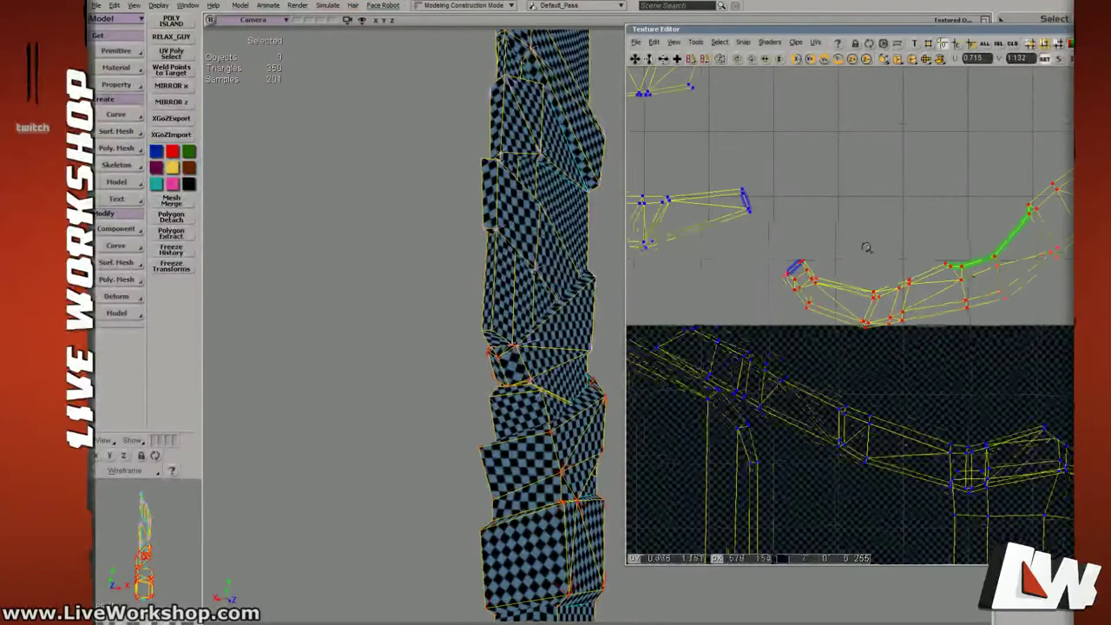
pyautogui.scroll(-2, 866, 248)
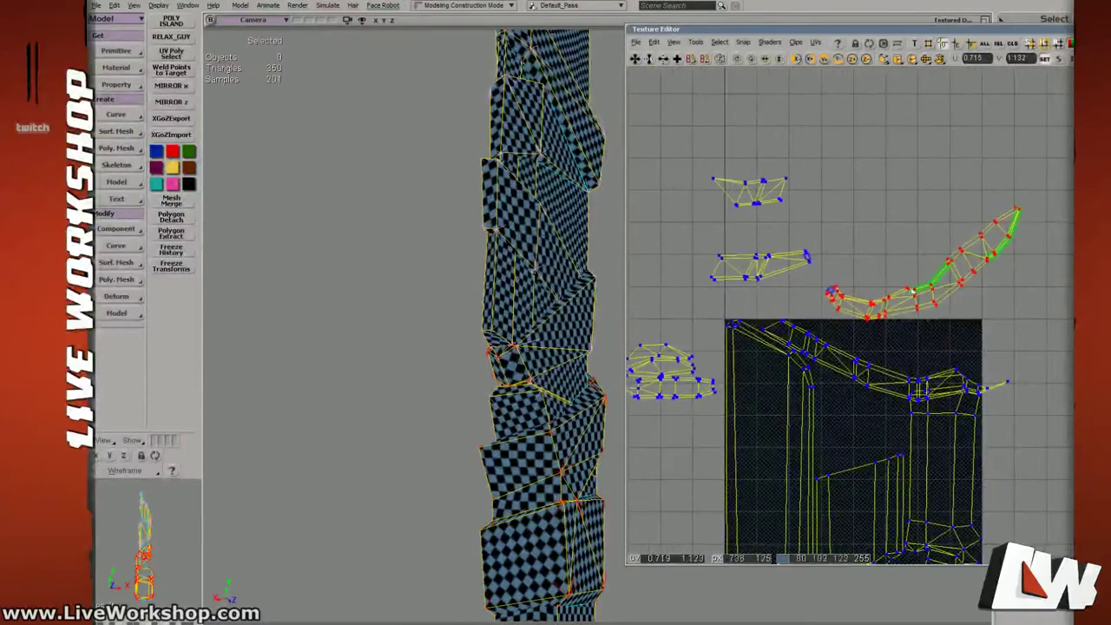
pyautogui.moveTo(915, 294); pyautogui.dragTo(912, 305)
pyautogui.moveTo(527, 363); pyautogui.dragTo(491, 330, button='middle')
pyautogui.moveTo(491, 330); pyautogui.dragTo(440, 282)
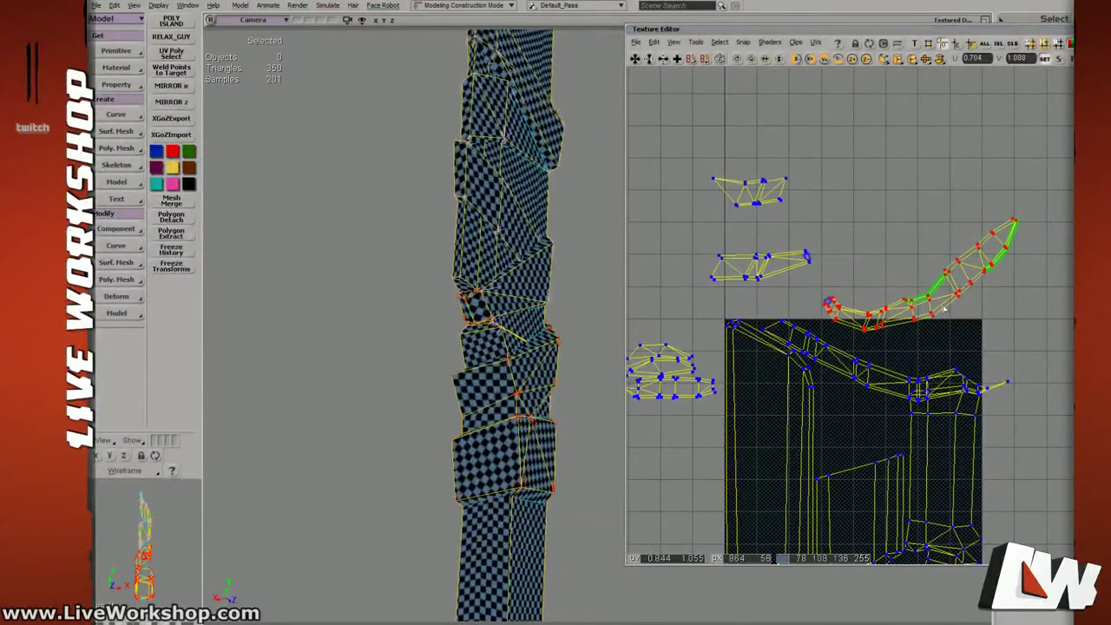
# Move the curved island into the upper-right part of the texture square and rotate it clockwise to follow the wrap strip below.
pyautogui.moveTo(503, 330); pyautogui.dragTo(567, 322, button='right')
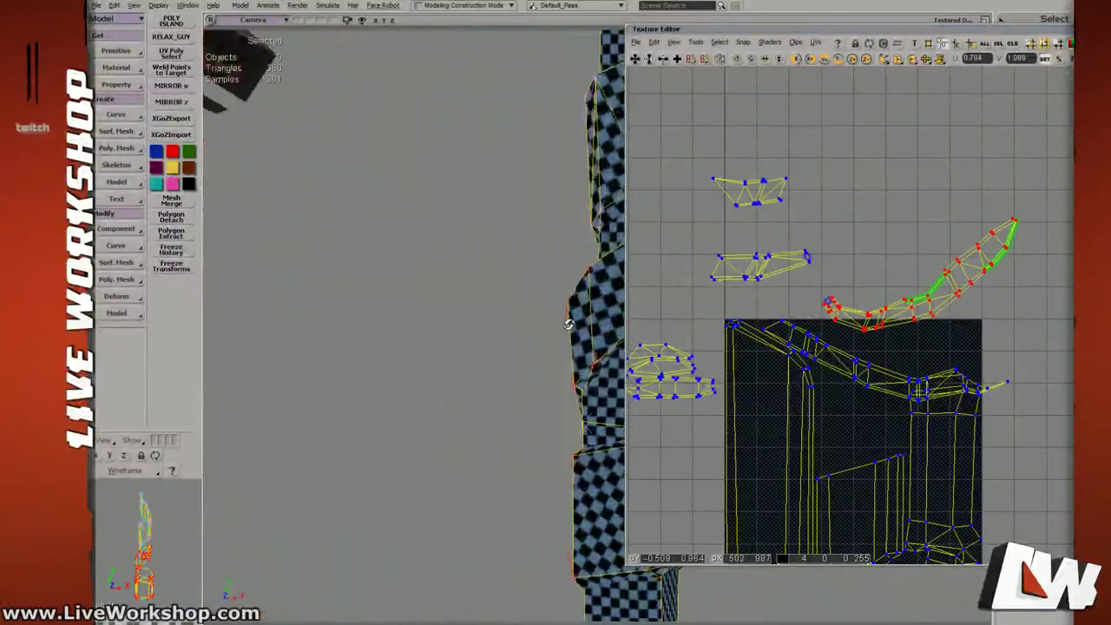
pyautogui.moveTo(599, 322); pyautogui.dragTo(485, 304)
pyautogui.moveTo(485, 304)
pyautogui.mouseDown(button='right')
pyautogui.moveTo(443, 287)
pyautogui.moveTo(473, 295)
pyautogui.mouseUp(button='right')
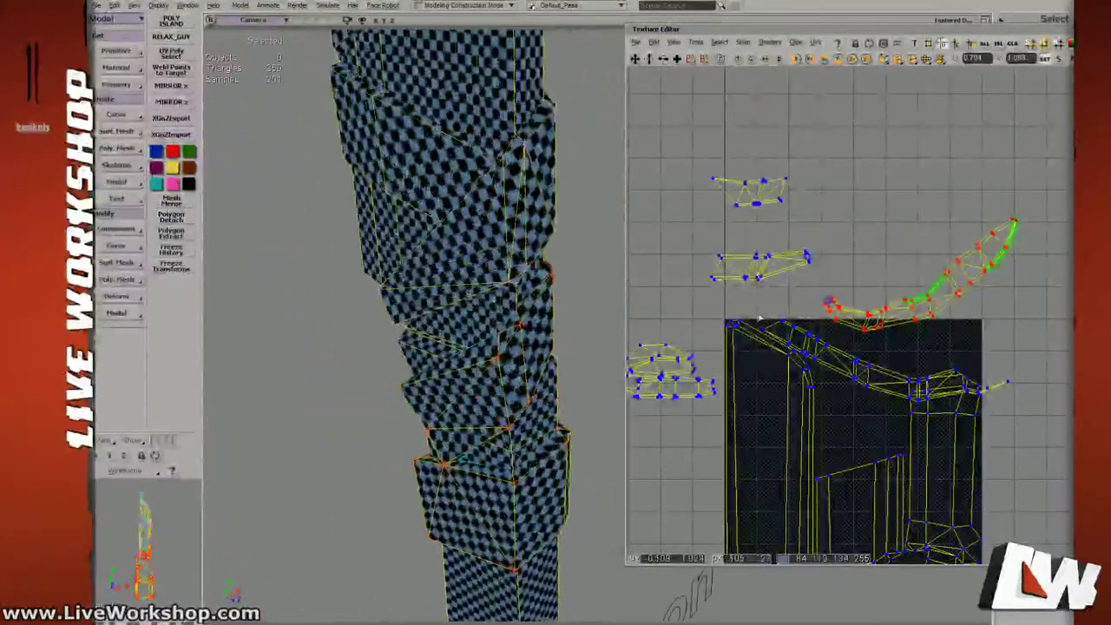
pyautogui.moveTo(892, 319); pyautogui.dragTo(928, 350)
pyautogui.press('c')
pyautogui.press('v')
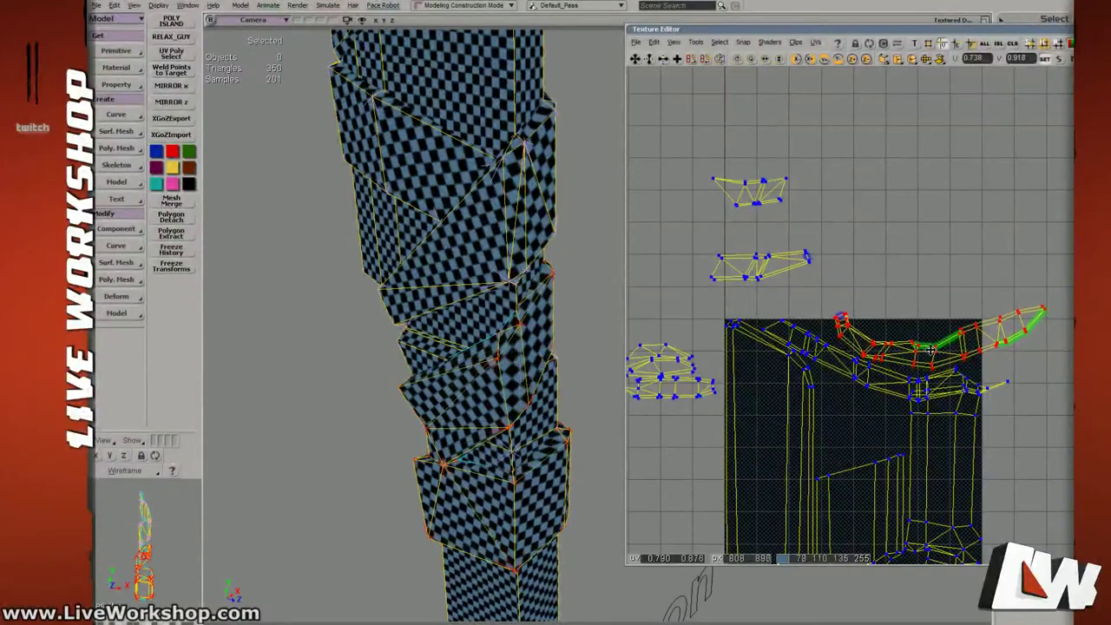
# Examine the lower wrap on the handle in the 3D view, selecting its vertical corner edge to locate a split in the curved island.
pyautogui.moveTo(990, 293); pyautogui.dragTo(1065, 369)
pyautogui.moveTo(1021, 337); pyautogui.dragTo(1022, 336)
pyautogui.moveTo(434, 347); pyautogui.dragTo(360, 363, button='middle')
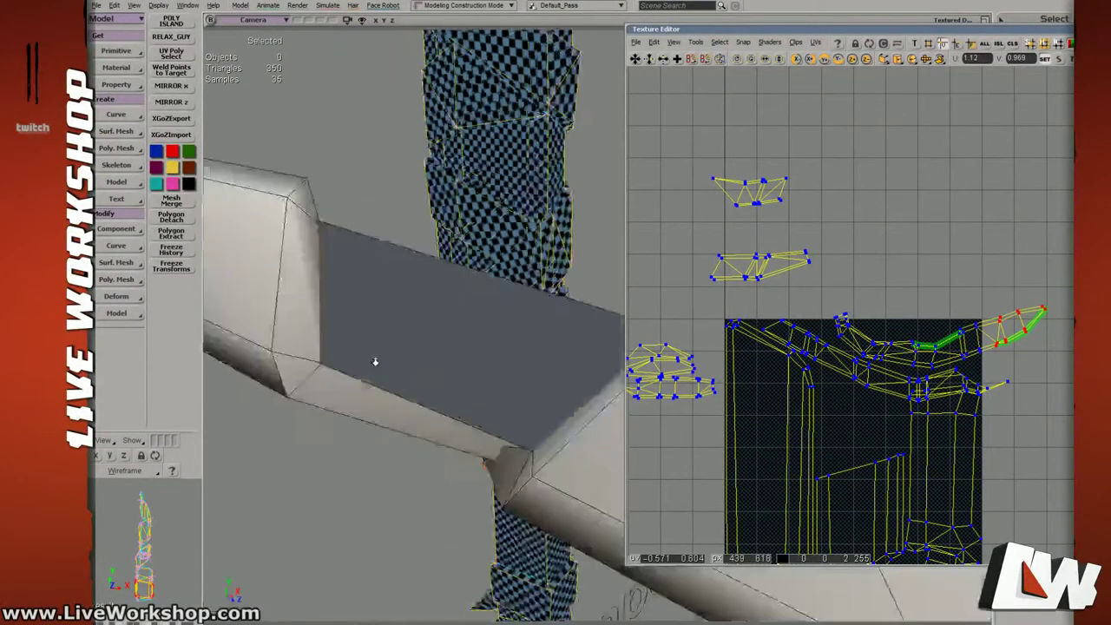
pyautogui.moveTo(360, 363); pyautogui.dragTo(518, 342, button='right')
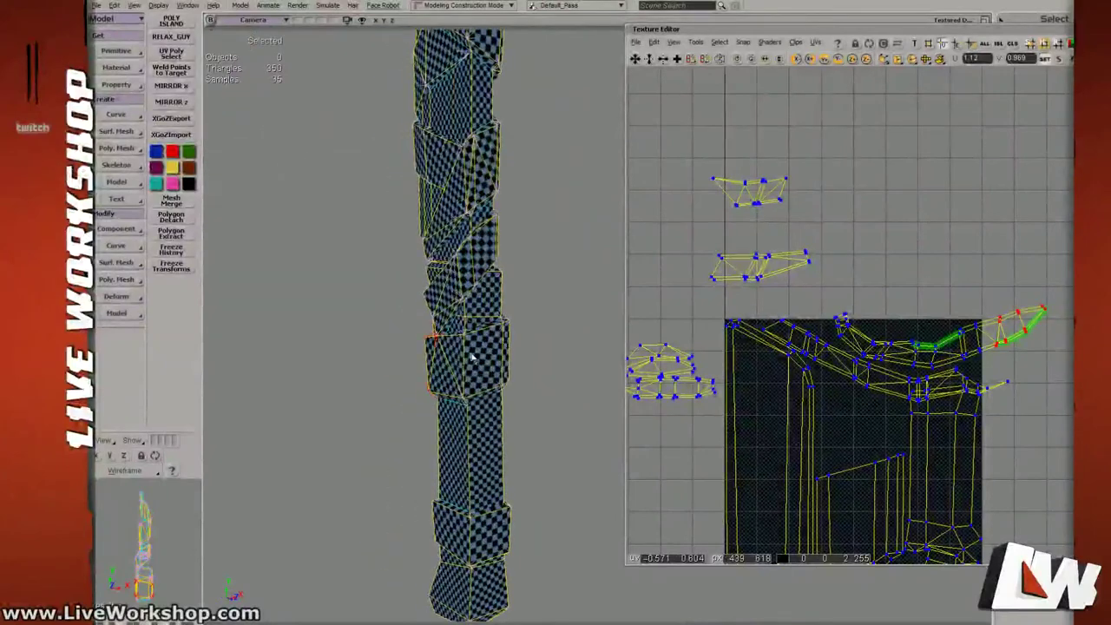
pyautogui.press('i')
pyautogui.click(470, 356)
pyautogui.scroll(6, 1031, 322)
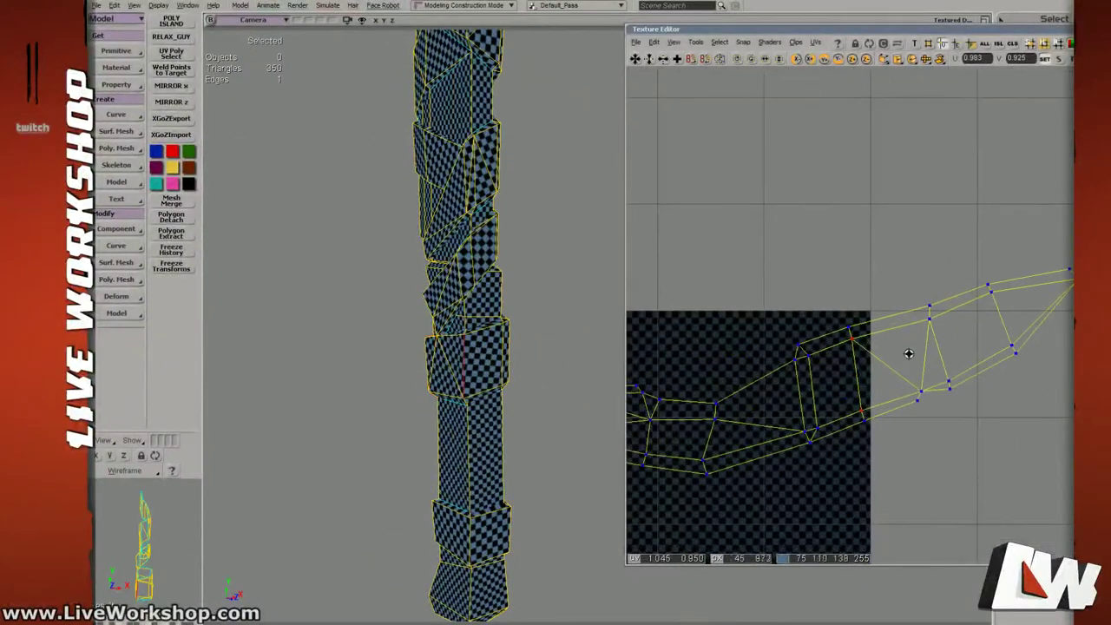
pyautogui.moveTo(931, 343); pyautogui.dragTo(932, 325)
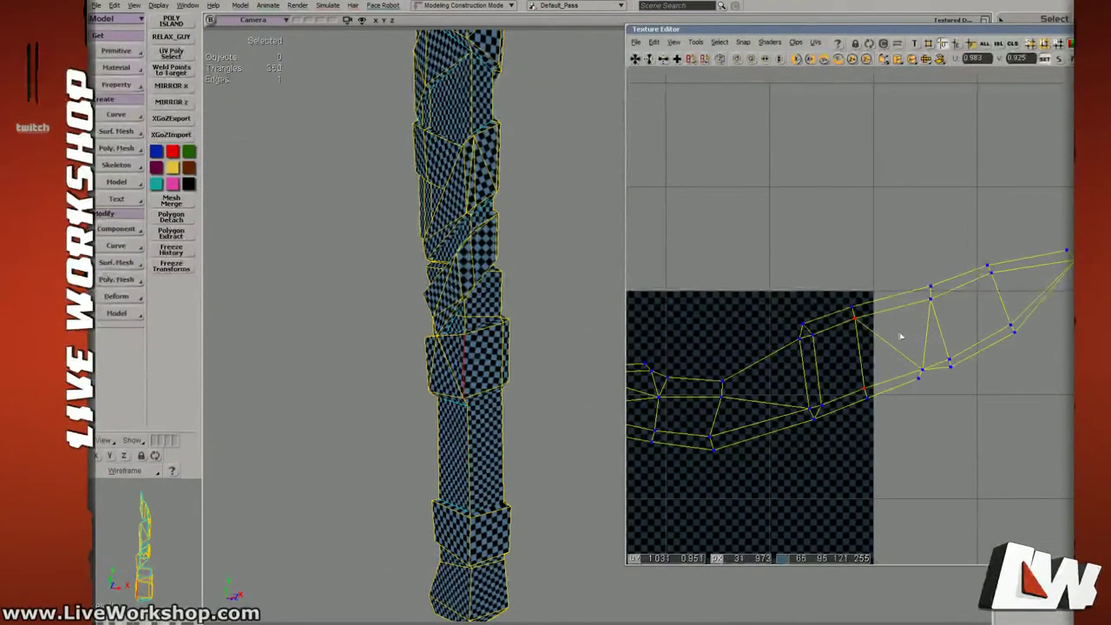
pyautogui.moveTo(503, 379); pyautogui.dragTo(454, 334, button='right')
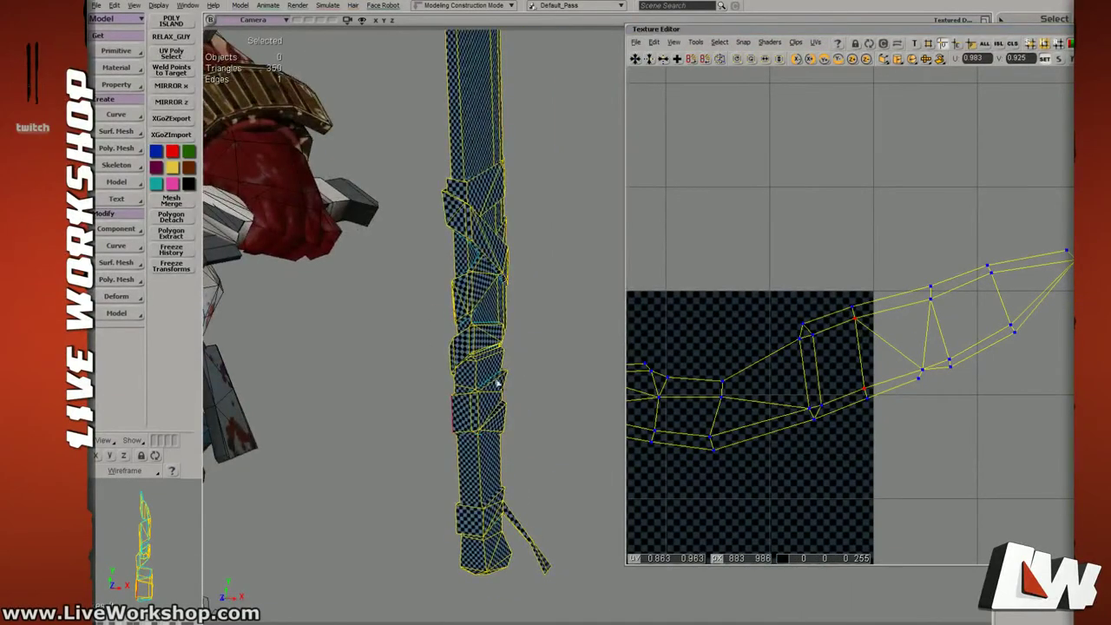
pyautogui.moveTo(497, 383); pyautogui.dragTo(557, 441, button='right')
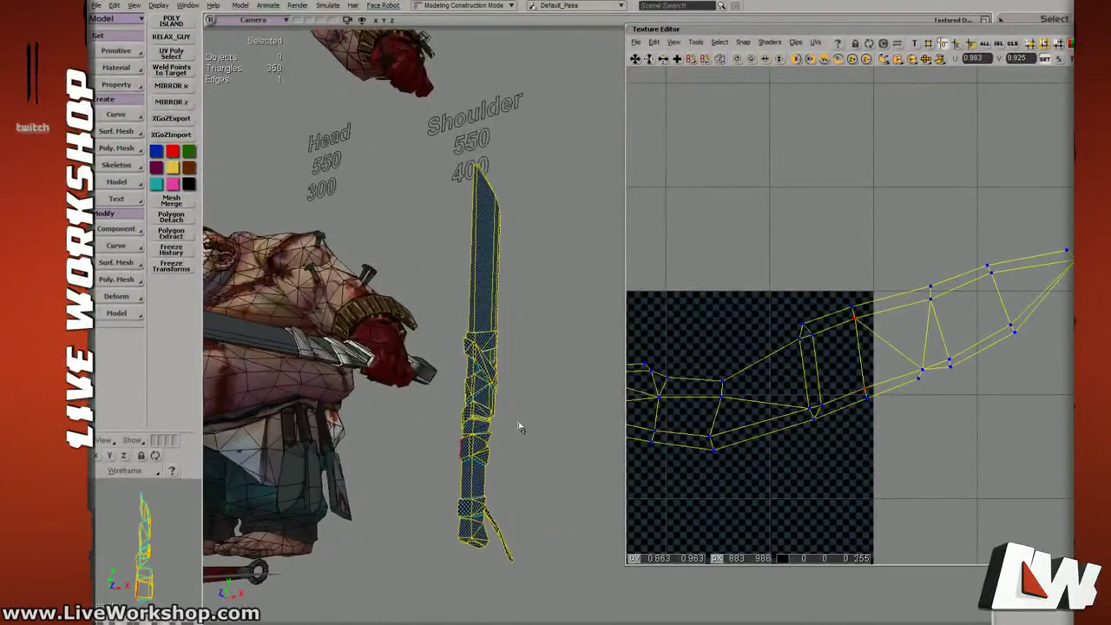
# Split off the part of the curved island beyond the texture square's right edge, move it clear of the square and clear the selection.
pyautogui.press('i')
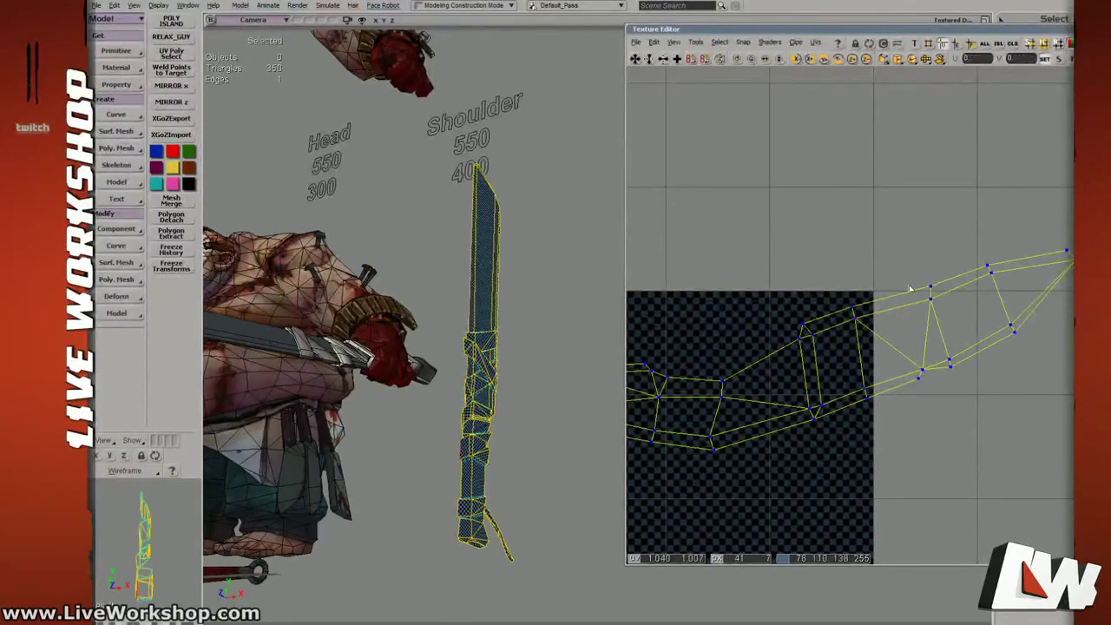
pyautogui.moveTo(895, 214); pyautogui.dragTo(985, 293)
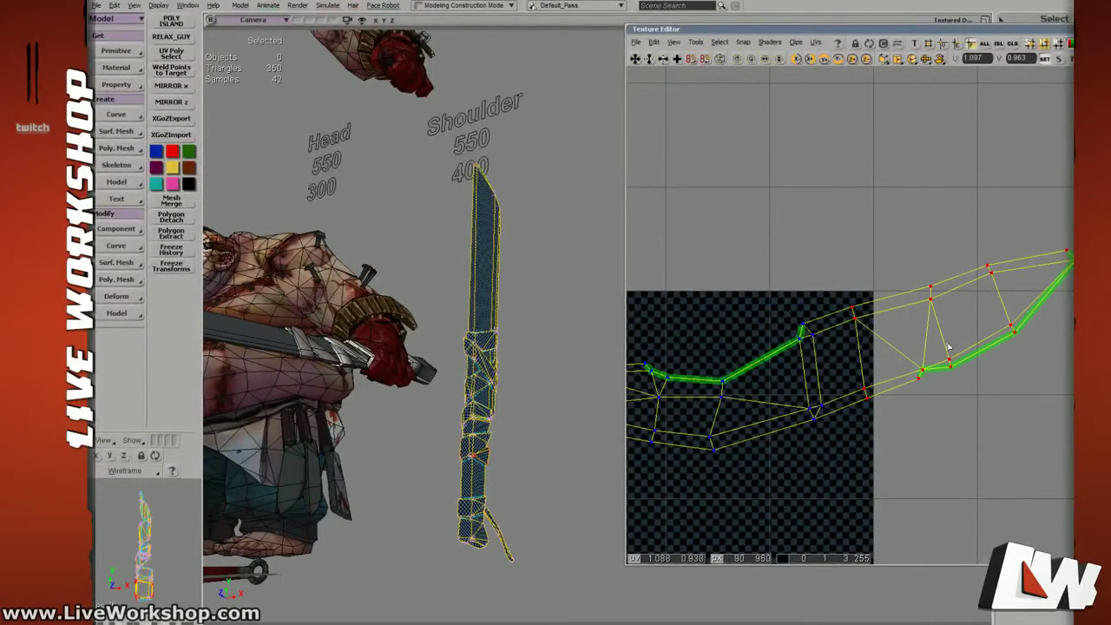
pyautogui.press('v')
pyautogui.moveTo(943, 350); pyautogui.dragTo(1001, 254)
pyautogui.scroll(-5, 721, 202)
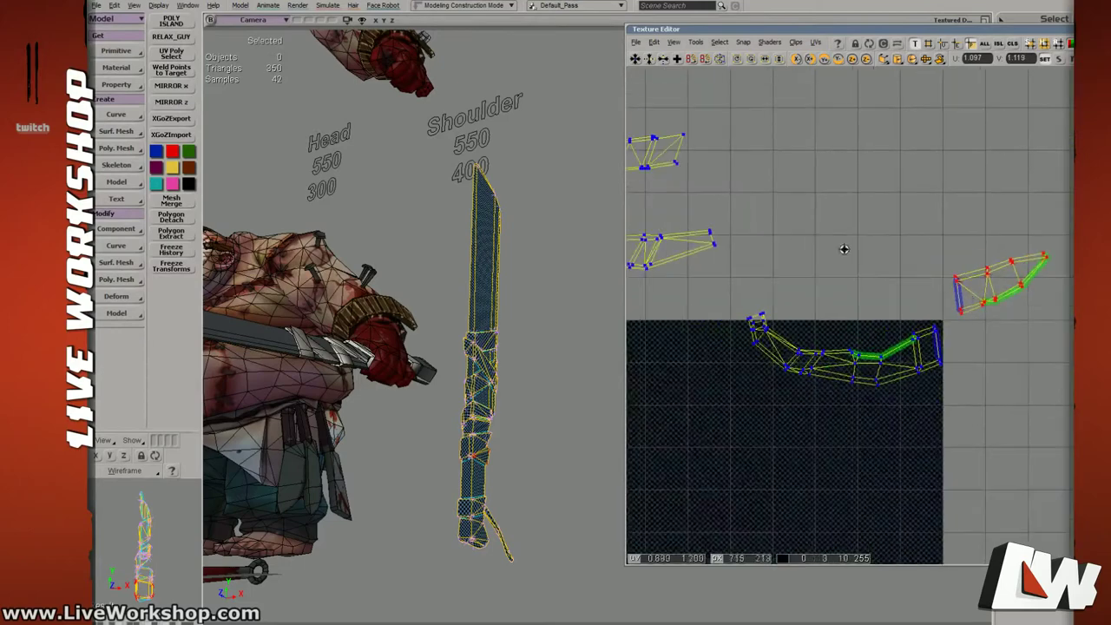
pyautogui.moveTo(1005, 314); pyautogui.dragTo(1014, 354)
pyautogui.press('i')
pyautogui.press('space')
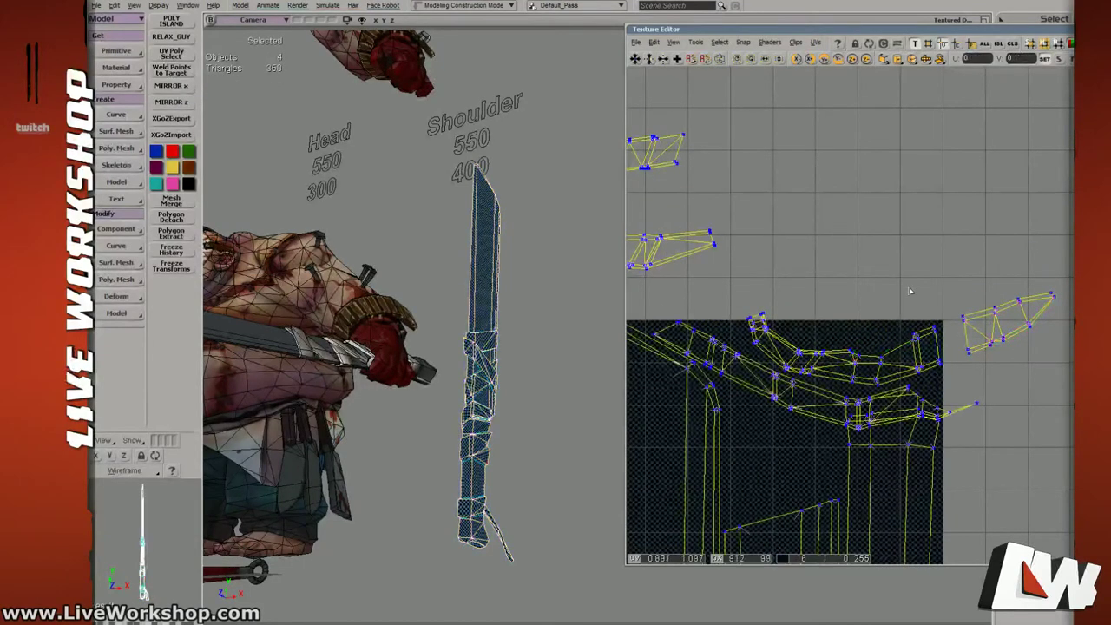
# Select the points of the remaining curved island and nudge the island slightly down in the texture square.
pyautogui.moveTo(815, 305); pyautogui.dragTo(846, 311, button='middle')
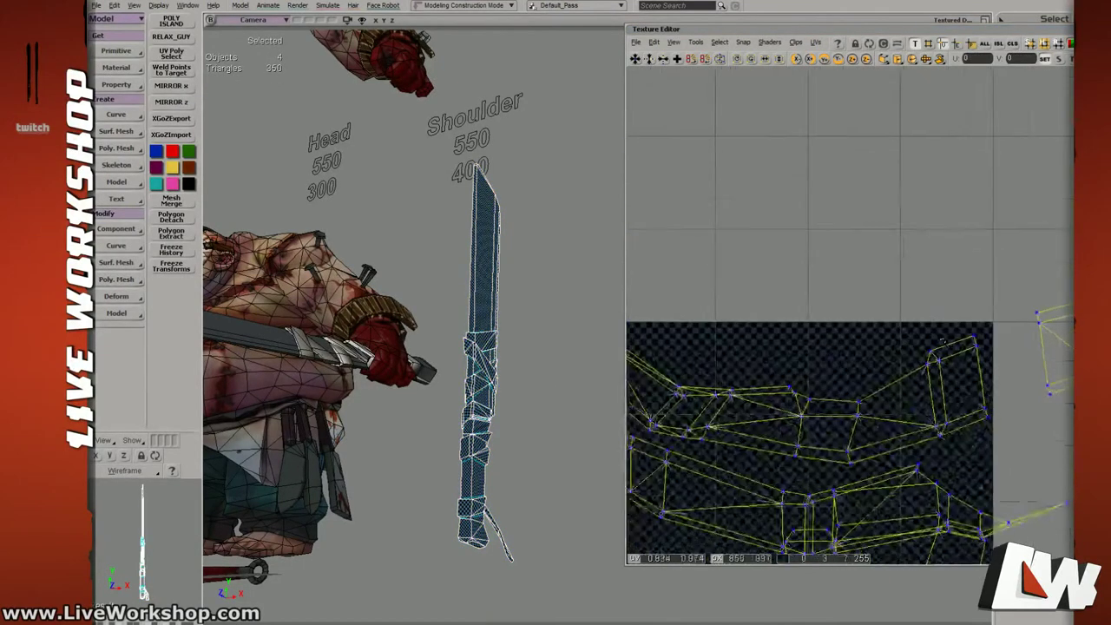
pyautogui.moveTo(795, 378); pyautogui.dragTo(921, 354)
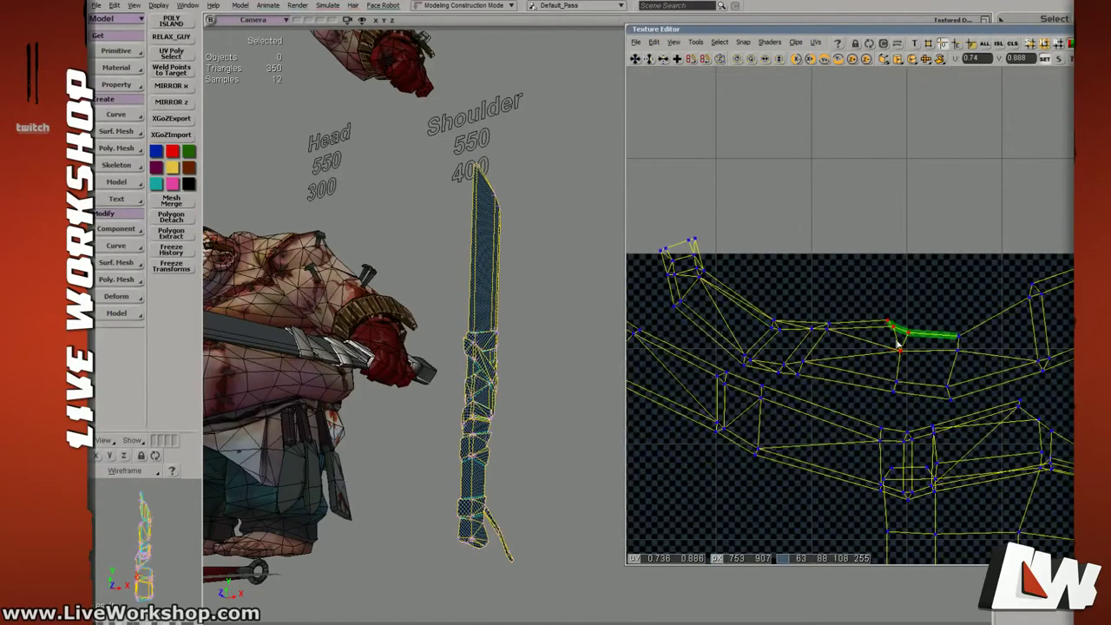
pyautogui.press('i')
pyautogui.click(915, 339)
pyautogui.moveTo(916, 347); pyautogui.dragTo(917, 344)
pyautogui.moveTo(809, 324); pyautogui.dragTo(884, 346)
pyautogui.moveTo(883, 346); pyautogui.dragTo(851, 335, button='middle')
# Select the points at the curved island's left end and rotate and move them fully inside the texture square.
pyautogui.moveTo(697, 236); pyautogui.dragTo(787, 347)
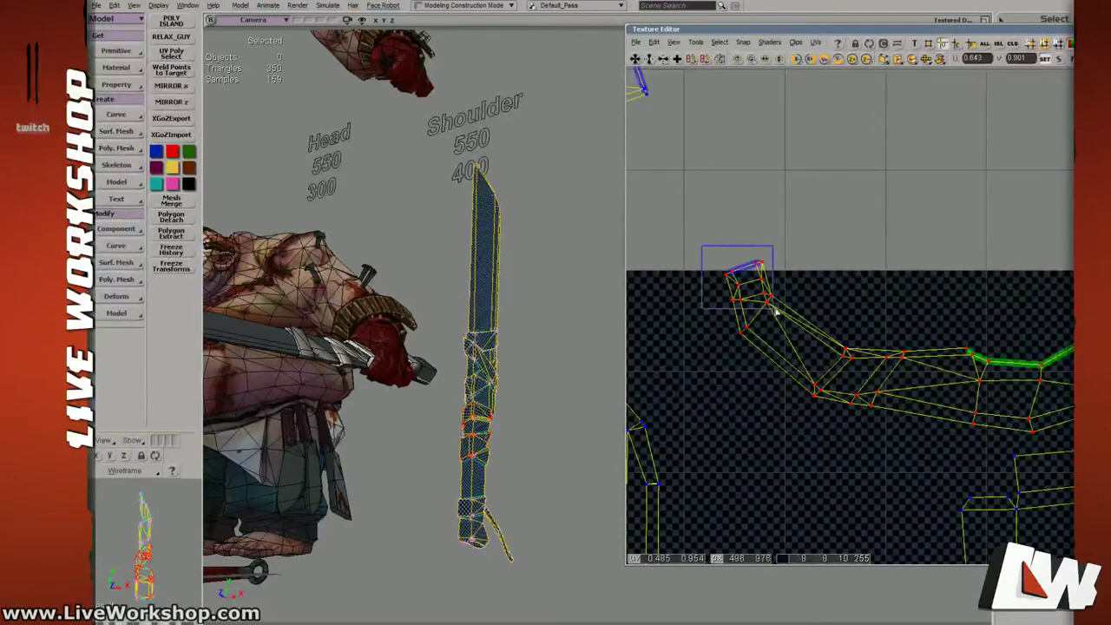
pyautogui.moveTo(772, 334); pyautogui.dragTo(771, 332)
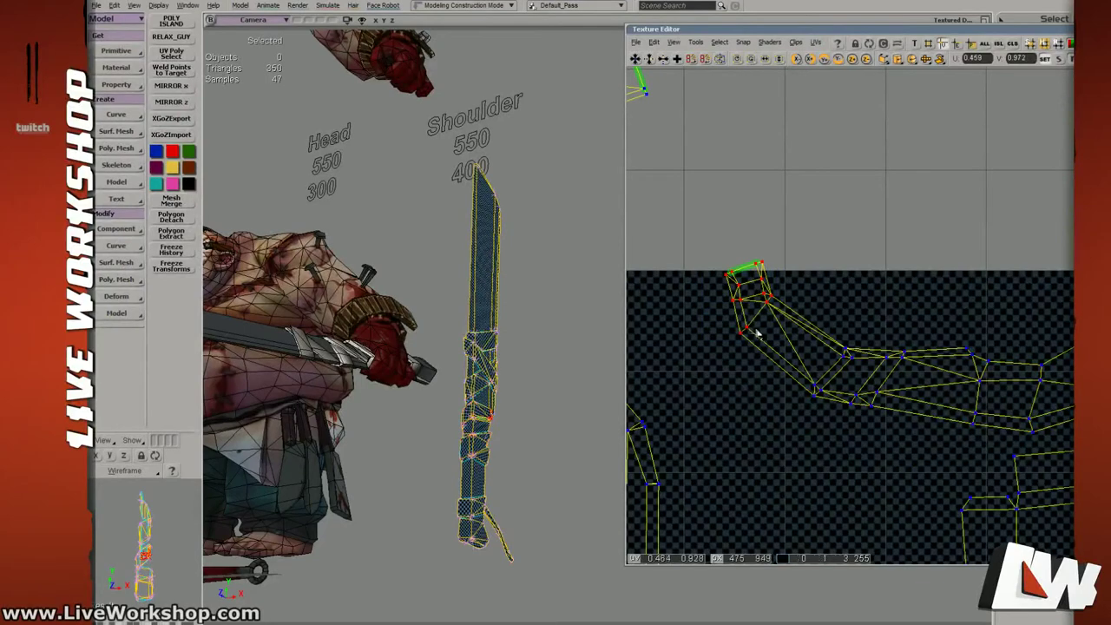
pyautogui.press('space')
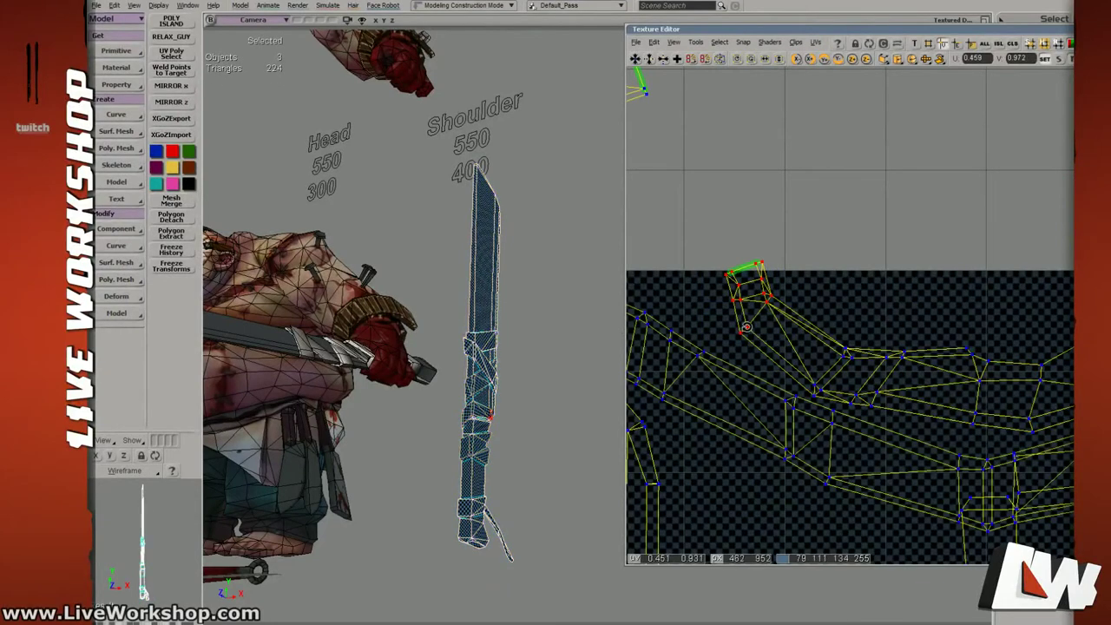
pyautogui.moveTo(747, 327)
pyautogui.mouseDown()
pyautogui.moveTo(779, 322)
pyautogui.moveTo(728, 326)
pyautogui.mouseUp()
pyautogui.press('v')
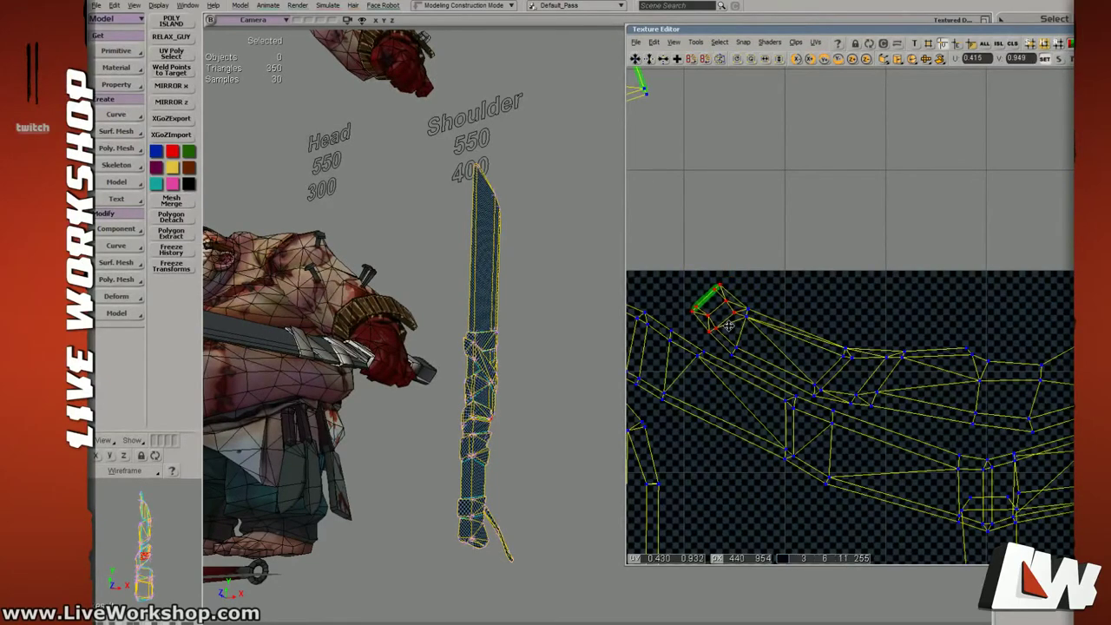
pyautogui.moveTo(972, 350); pyautogui.dragTo(838, 345)
# Reposition the points of the cross edges in the middle of the curved island to even out the strip.
pyautogui.moveTo(911, 478); pyautogui.dragTo(915, 457)
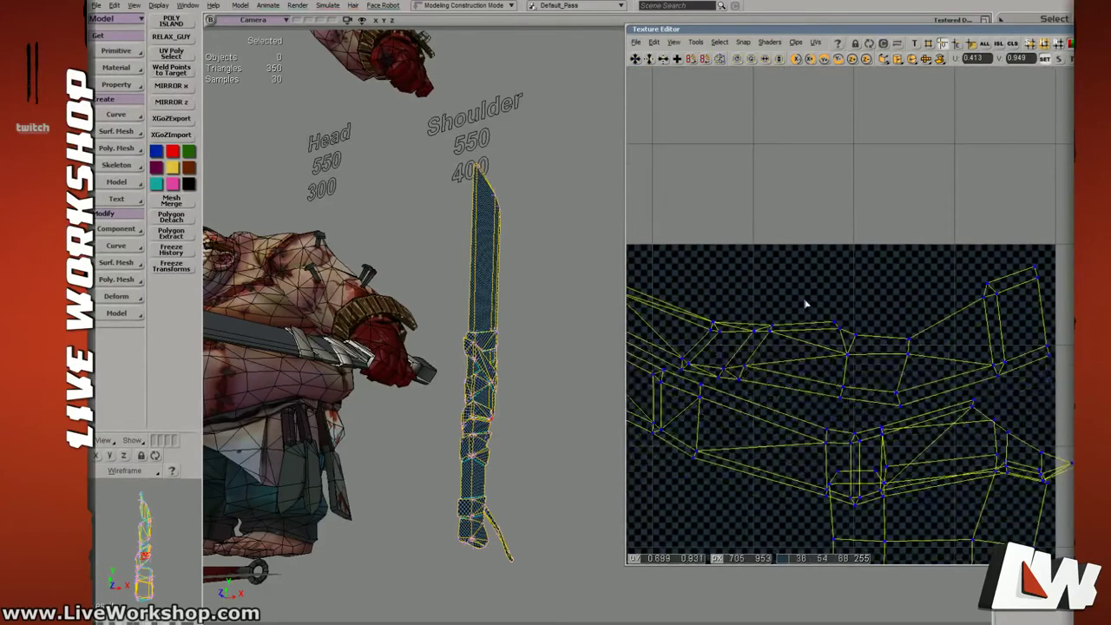
pyautogui.moveTo(804, 301); pyautogui.dragTo(857, 381)
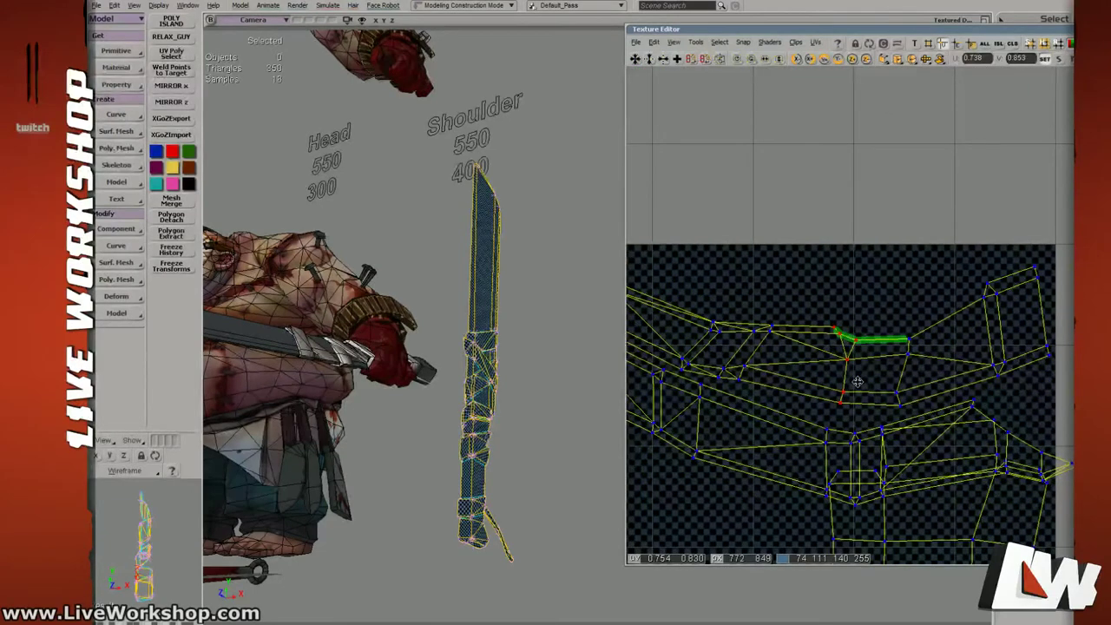
pyautogui.moveTo(746, 313); pyautogui.dragTo(784, 343)
pyautogui.keyDown('shift'); pyautogui.moveTo(707, 355); pyautogui.dragTo(782, 349); pyautogui.keyUp('shift')
pyautogui.press('c')
pyautogui.press('v')
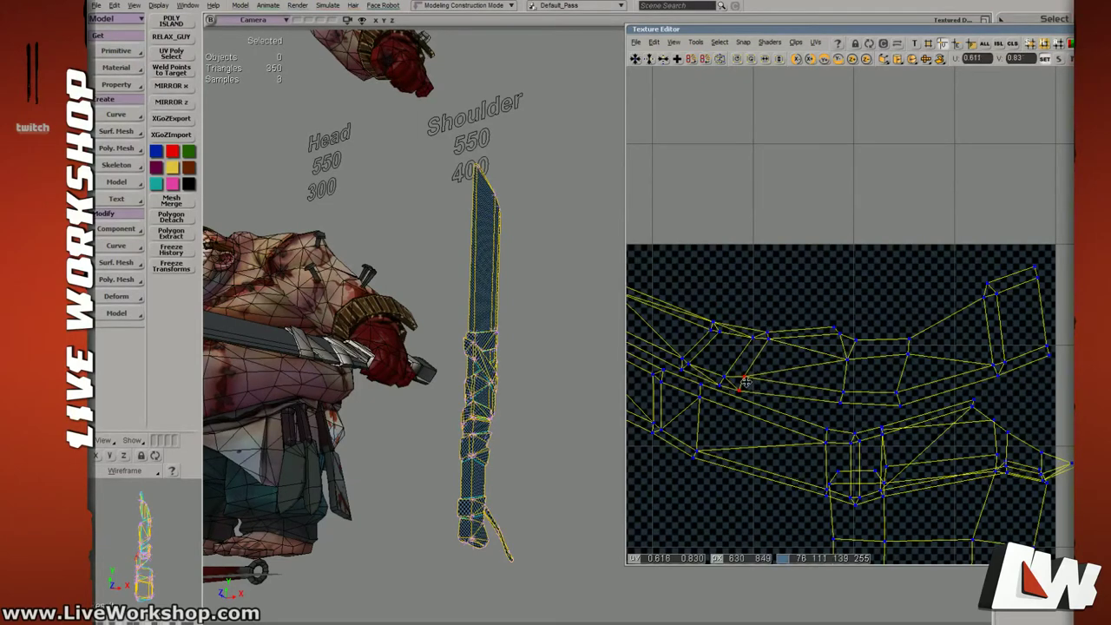
# Select the upper middle points of the curved island and frame them on the handle to examine the checker pattern there.
pyautogui.scroll(-1, 905, 349)
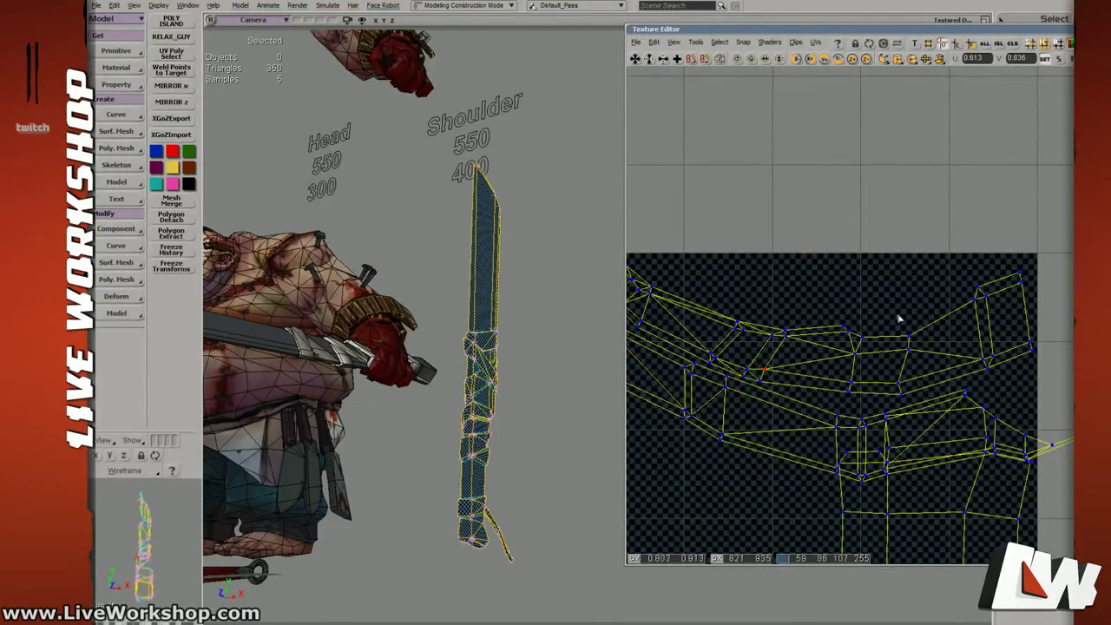
pyautogui.moveTo(899, 319); pyautogui.dragTo(933, 371)
pyautogui.press('f')
pyautogui.moveTo(347, 248); pyautogui.dragTo(538, 353, button='middle')
pyautogui.moveTo(538, 353); pyautogui.dragTo(520, 366, button='right')
pyautogui.moveTo(934, 351); pyautogui.dragTo(925, 350)
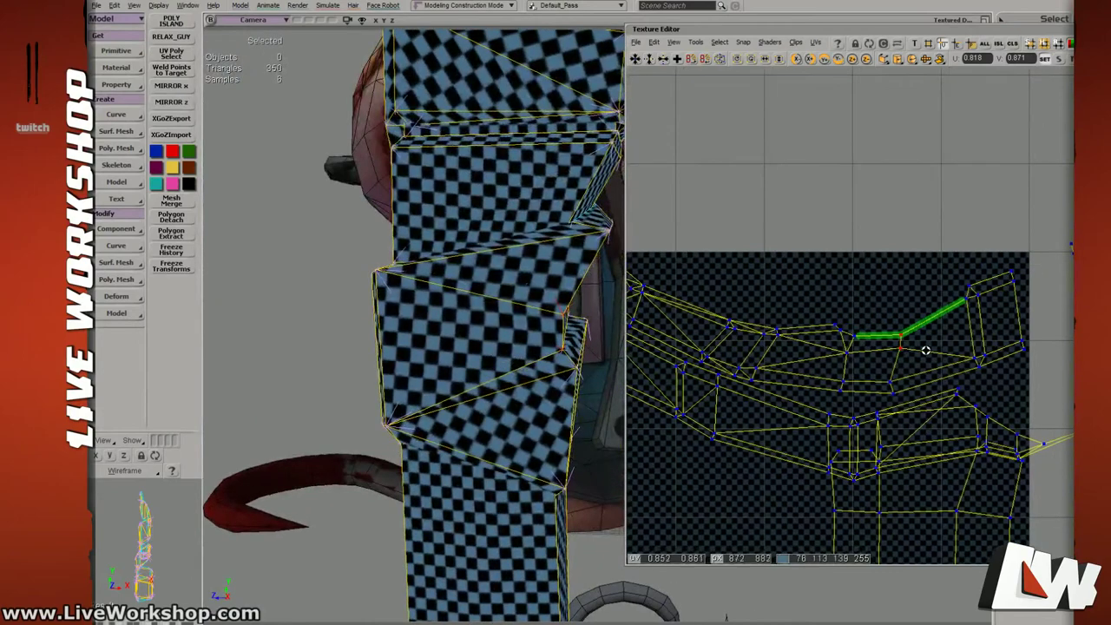
pyautogui.scroll(1, 894, 347)
pyautogui.click(919, 363)
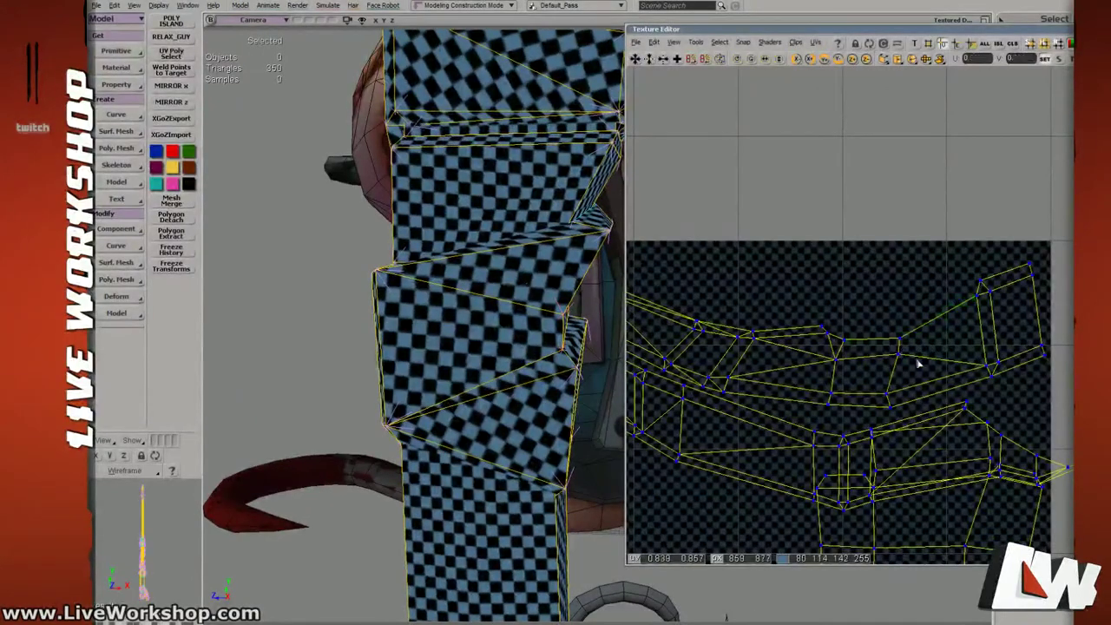
pyautogui.moveTo(914, 362); pyautogui.dragTo(915, 363)
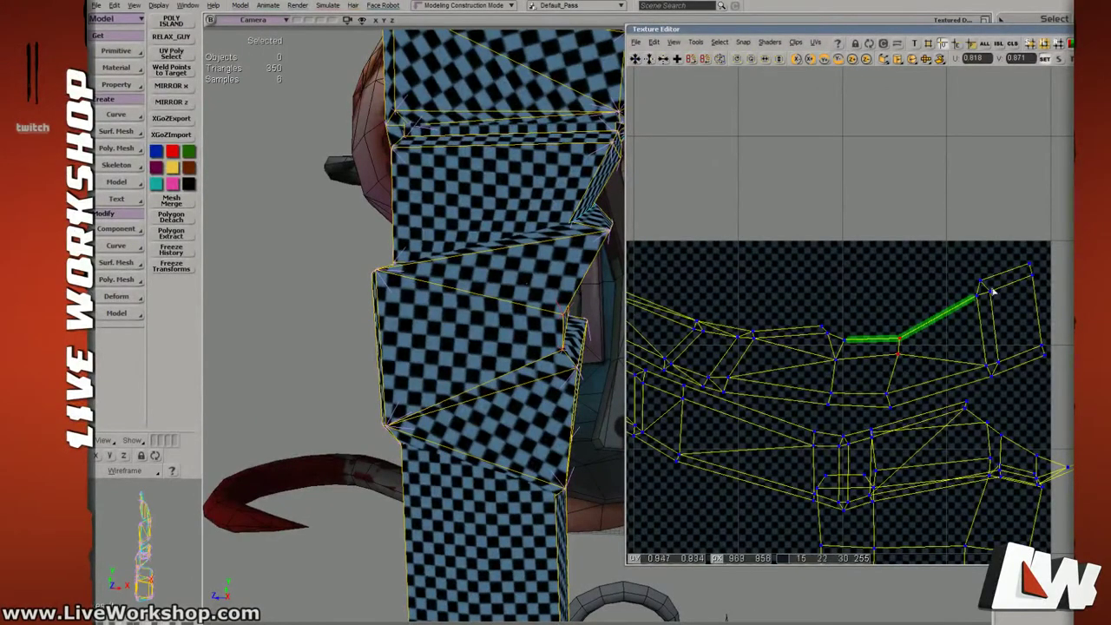
# Select points near the curved island's right end and middle, and examine the checker stretching around the matching wrap faces.
pyautogui.moveTo(968, 269); pyautogui.dragTo(1013, 388)
pyautogui.moveTo(506, 337); pyautogui.dragTo(470, 325, button='middle')
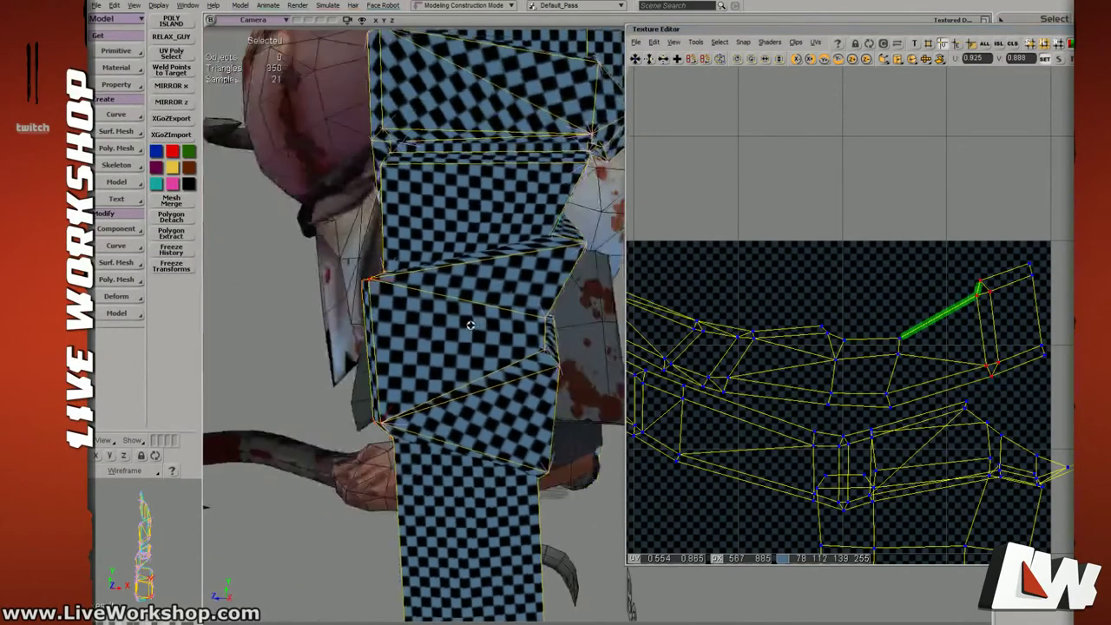
pyautogui.click(900, 355)
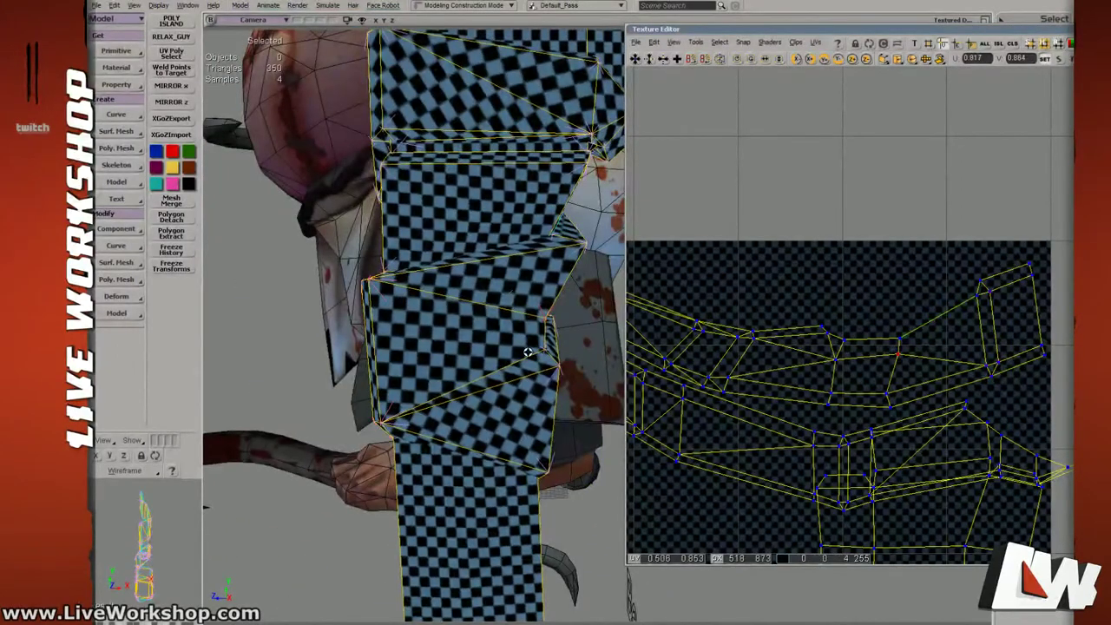
pyautogui.moveTo(527, 352)
pyautogui.mouseDown(button='middle')
pyautogui.moveTo(504, 349)
pyautogui.moveTo(501, 333)
pyautogui.moveTo(527, 341)
pyautogui.mouseUp(button='middle')
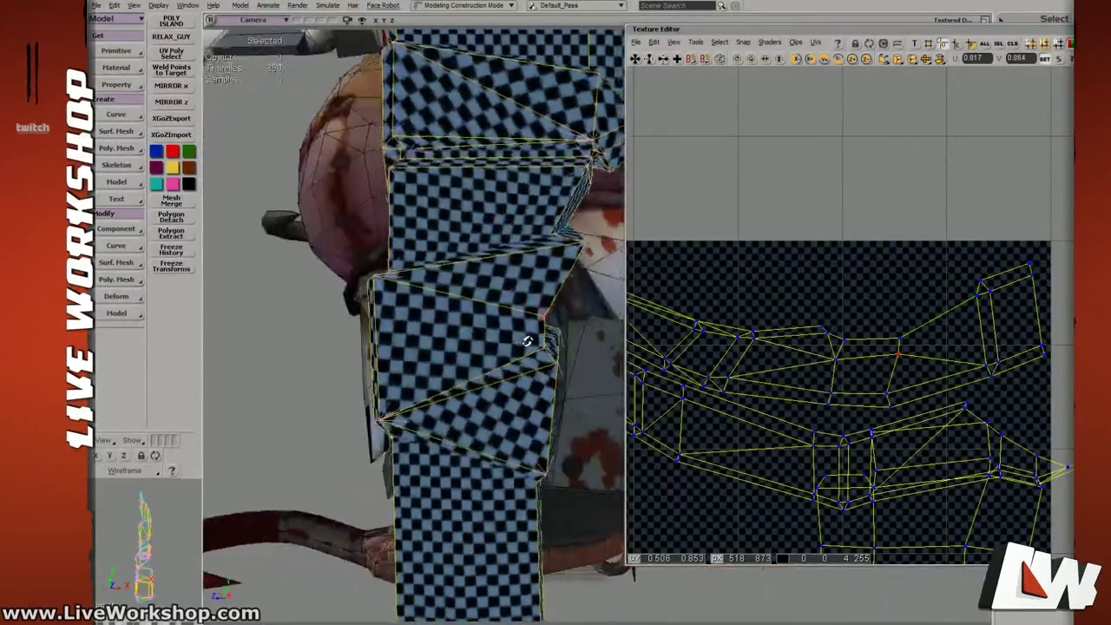
pyautogui.moveTo(527, 341); pyautogui.dragTo(524, 382)
pyautogui.moveTo(533, 310); pyautogui.dragTo(477, 276, button='middle')
pyautogui.scroll(-4, 925, 318)
pyautogui.moveTo(911, 334); pyautogui.dragTo(929, 314, button='middle')
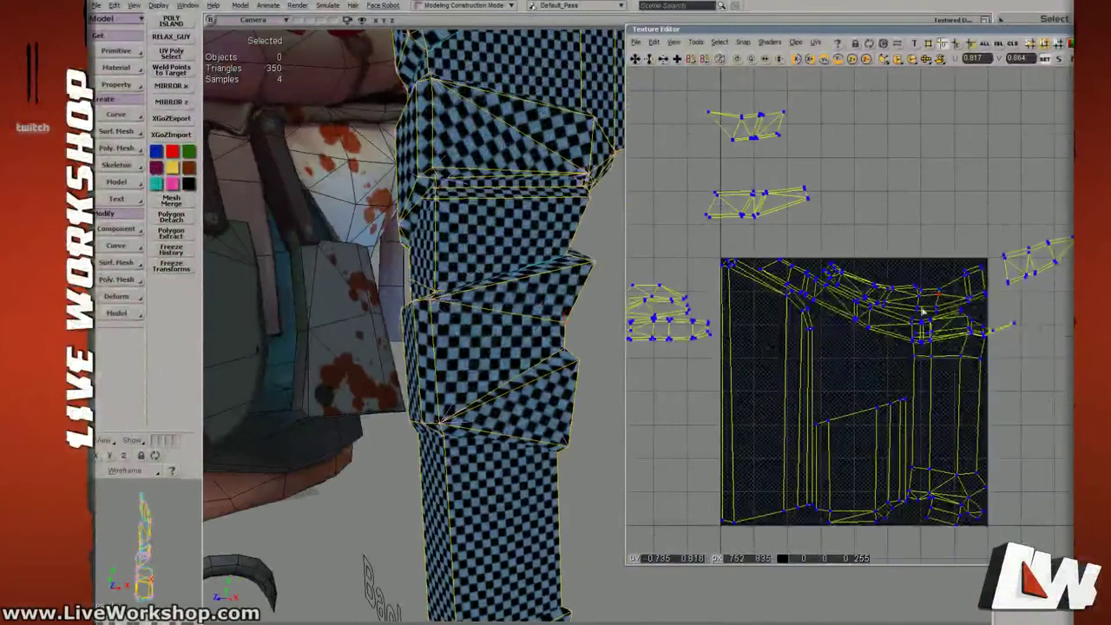
# Save the scene and clear the UV point selection.
pyautogui.hotkey('ctrl', 's')
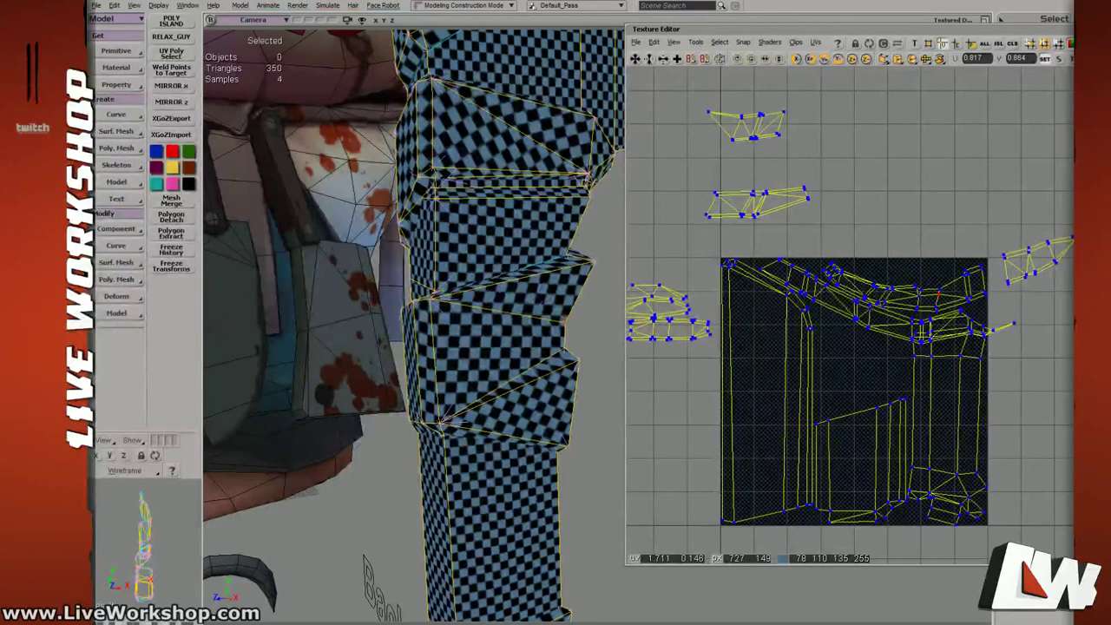
pyautogui.click(850, 220)
pyautogui.moveTo(891, 277); pyautogui.dragTo(850, 275)
pyautogui.scroll(3, 943, 274)
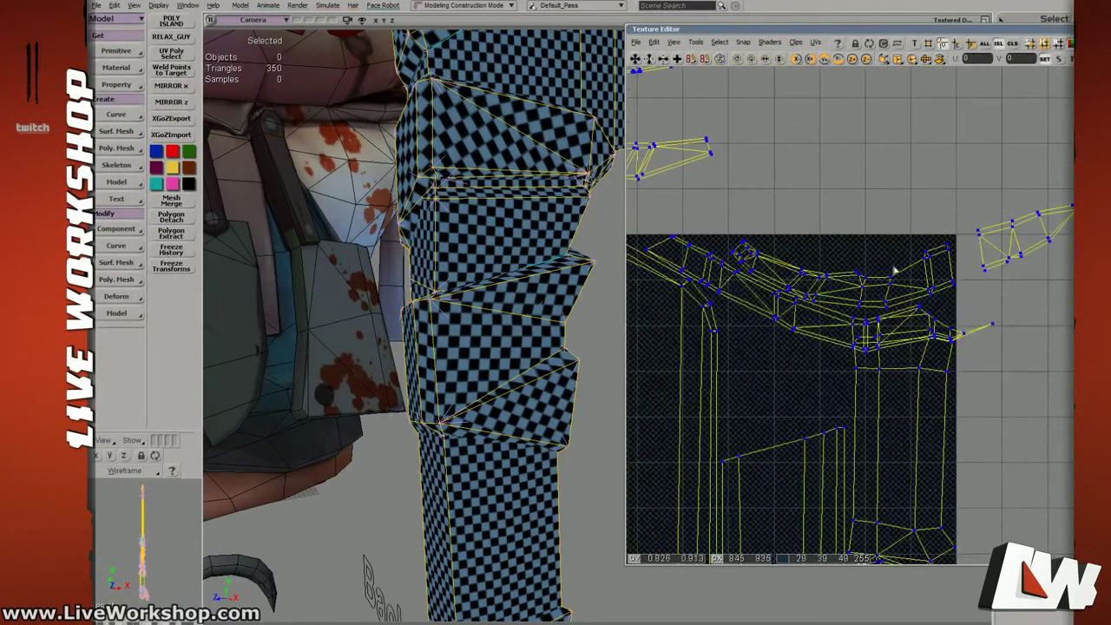
# Move the detached end piece into the hollow above the curved island near the texture square's upper edge and rotate it to fit.
pyautogui.click(1034, 251)
pyautogui.press('v')
pyautogui.moveTo(1034, 252); pyautogui.dragTo(869, 269)
pyautogui.moveTo(869, 270); pyautogui.dragTo(789, 304)
pyautogui.scroll(3, 853, 302)
pyautogui.press('c')
pyautogui.press('z')
pyautogui.moveTo(789, 305); pyautogui.dragTo(798, 287, button='right')
pyautogui.moveTo(798, 287); pyautogui.dragTo(880, 265)
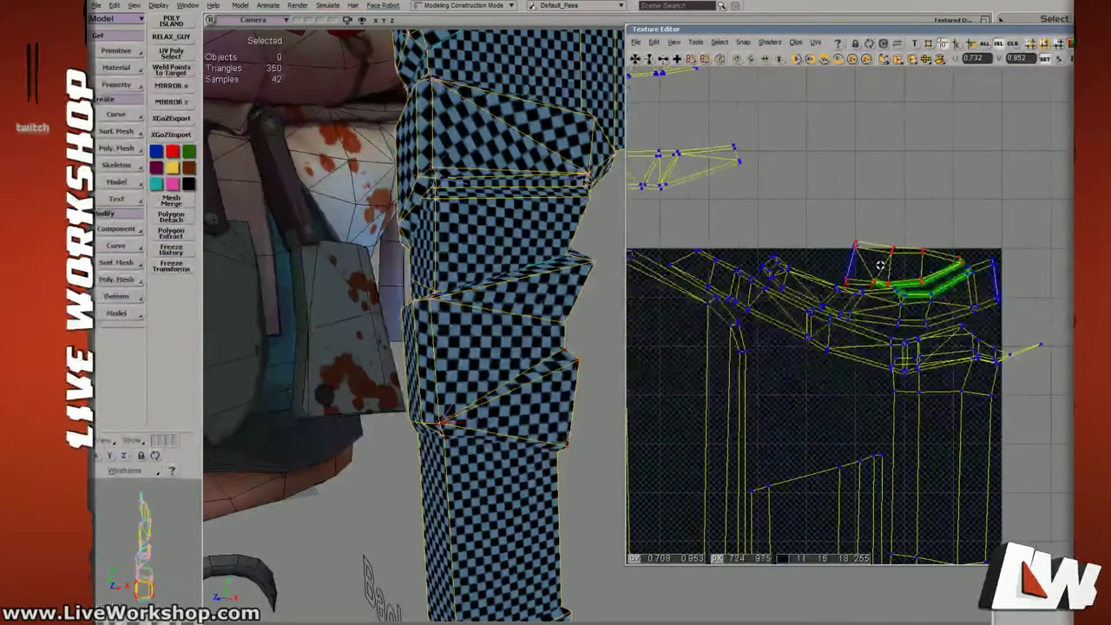
# Select the two loose islands above the texture square and move them into the empty area beneath the curved wrap strips.
pyautogui.moveTo(889, 263); pyautogui.dragTo(755, 254, button='right')
pyautogui.moveTo(755, 254); pyautogui.dragTo(867, 286, button='middle')
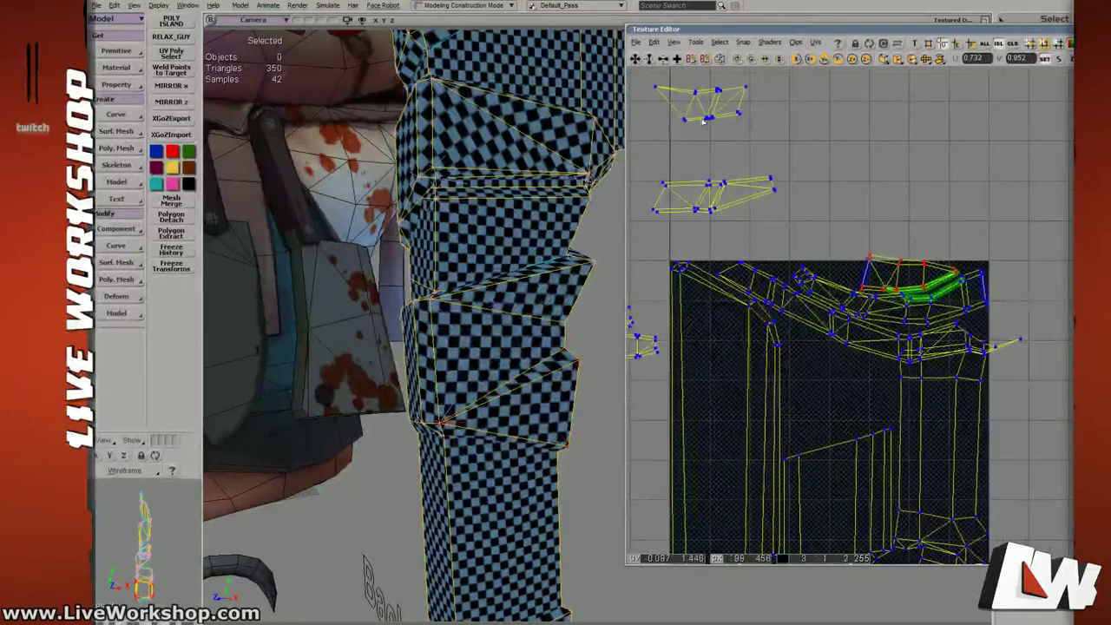
pyautogui.moveTo(673, 87); pyautogui.dragTo(800, 233)
pyautogui.press('z')
pyautogui.moveTo(799, 231); pyautogui.dragTo(697, 188, button='right')
pyautogui.moveTo(697, 189); pyautogui.dragTo(746, 200, button='middle')
pyautogui.press('v')
pyautogui.moveTo(773, 221); pyautogui.dragTo(865, 377)
pyautogui.scroll(5, 866, 378)
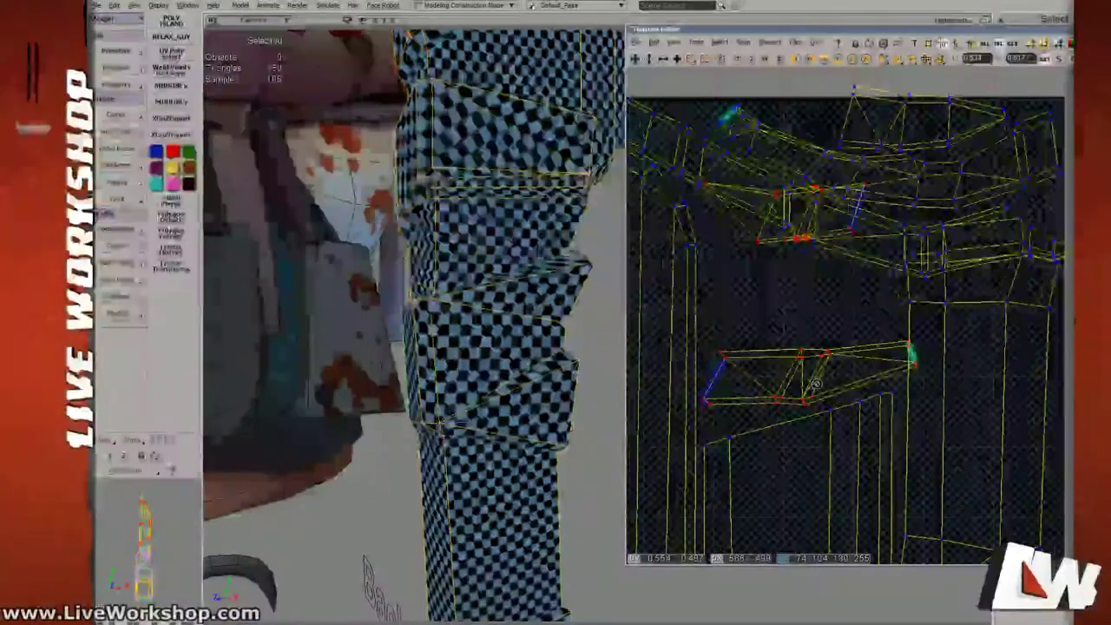
# Rotate the longer island to follow the slanted edge beneath it, and rotate and move the shorter one up against the curved wrap strip.
pyautogui.moveTo(845, 374); pyautogui.dragTo(821, 382)
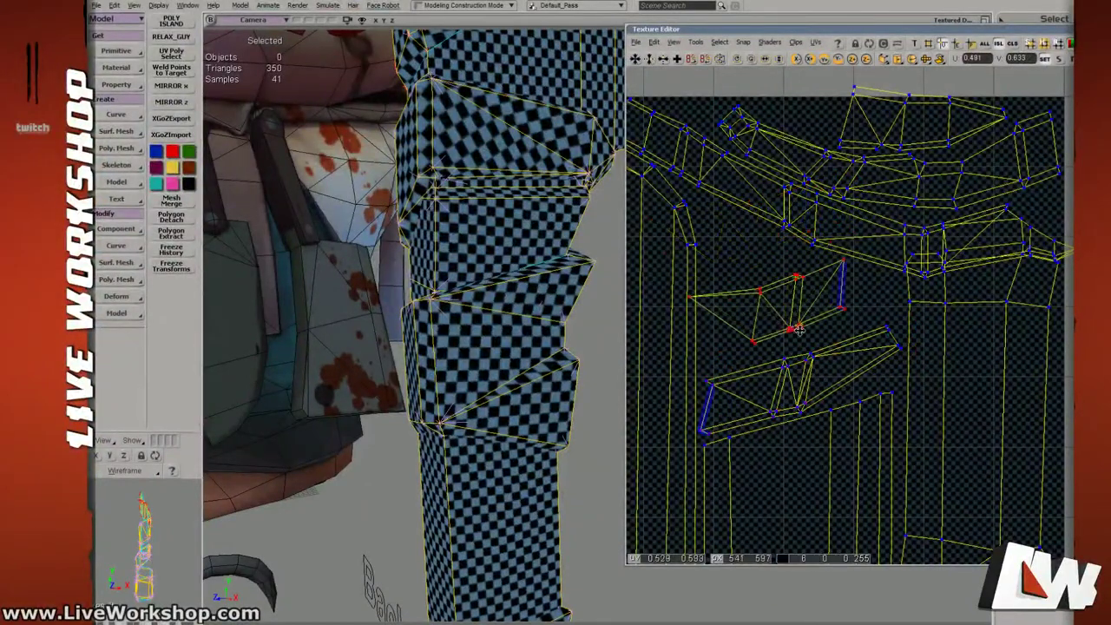
pyautogui.press('c')
pyautogui.moveTo(867, 319); pyautogui.dragTo(764, 331)
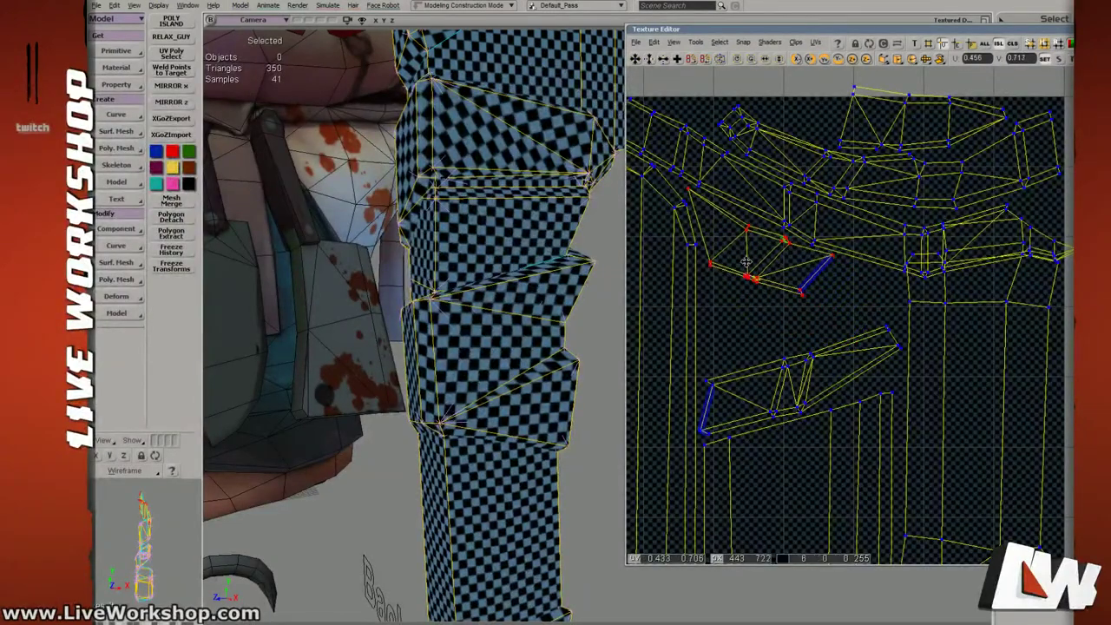
pyautogui.moveTo(745, 250); pyautogui.dragTo(745, 251)
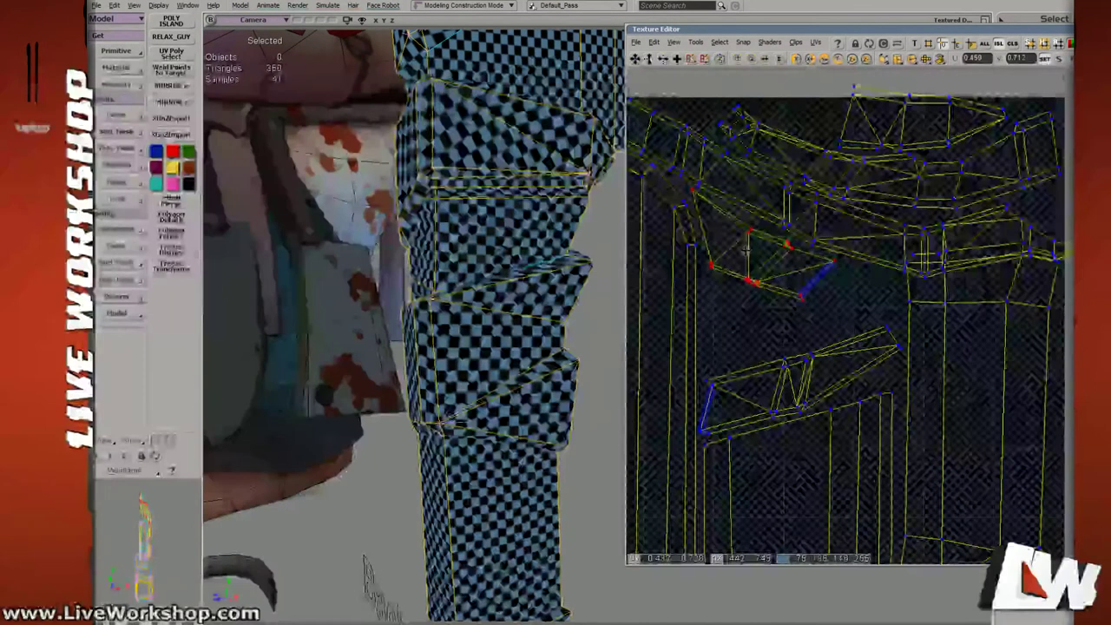
# Select the long curved wrap strip lying across the neighbouring islands and move it out above the texture square.
pyautogui.moveTo(851, 265); pyautogui.dragTo(858, 273)
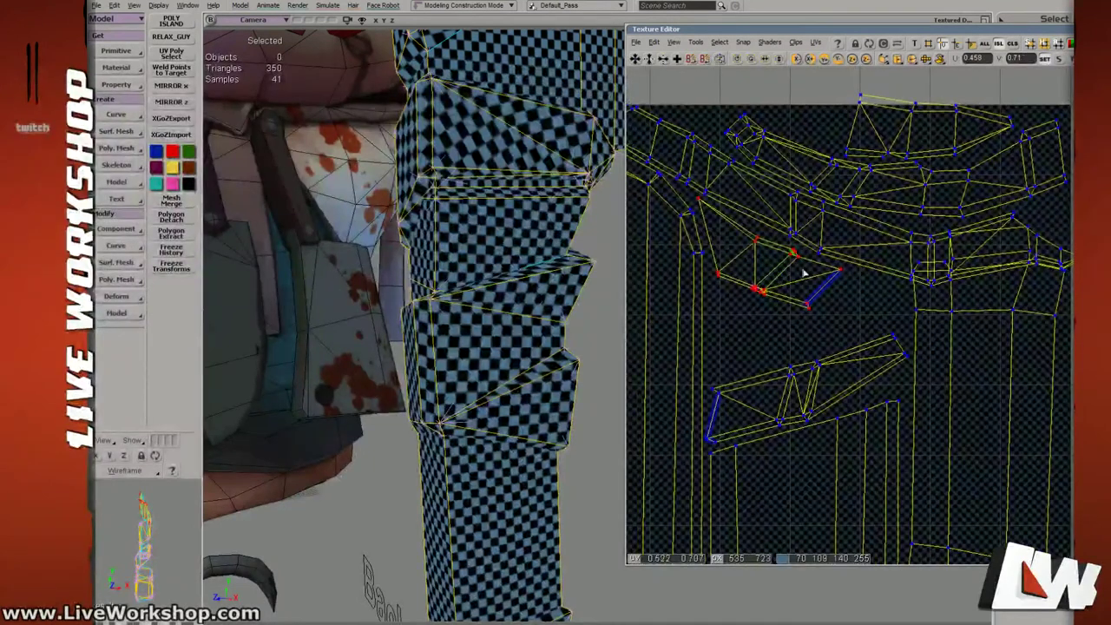
pyautogui.moveTo(805, 273); pyautogui.dragTo(878, 252, button='middle')
pyautogui.moveTo(869, 141); pyautogui.dragTo(934, 163)
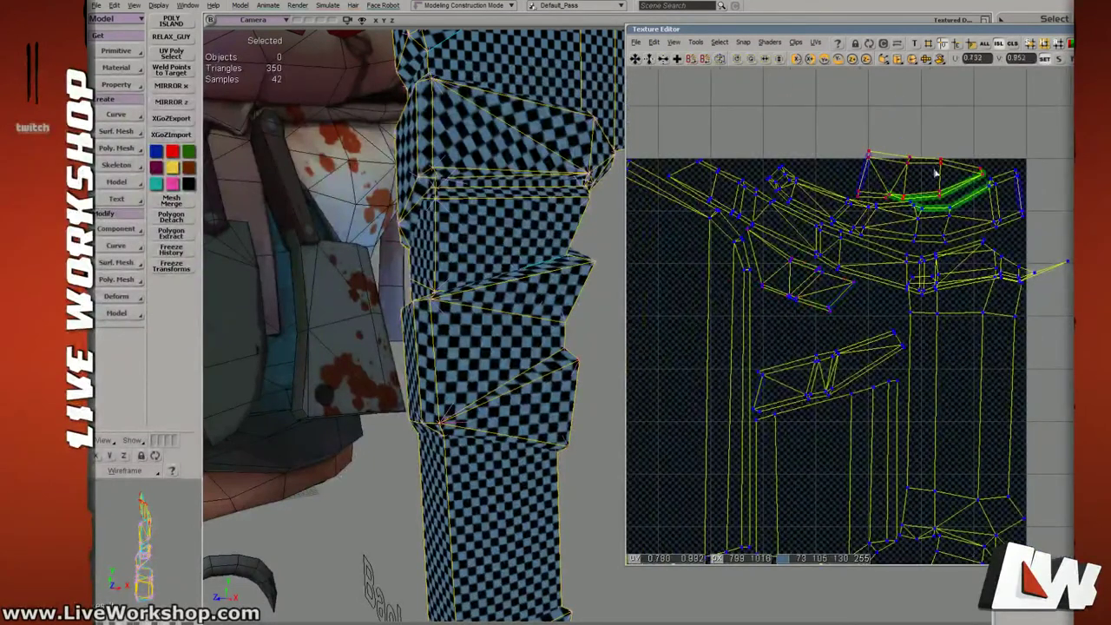
pyautogui.moveTo(964, 278); pyautogui.dragTo(891, 332, button='middle')
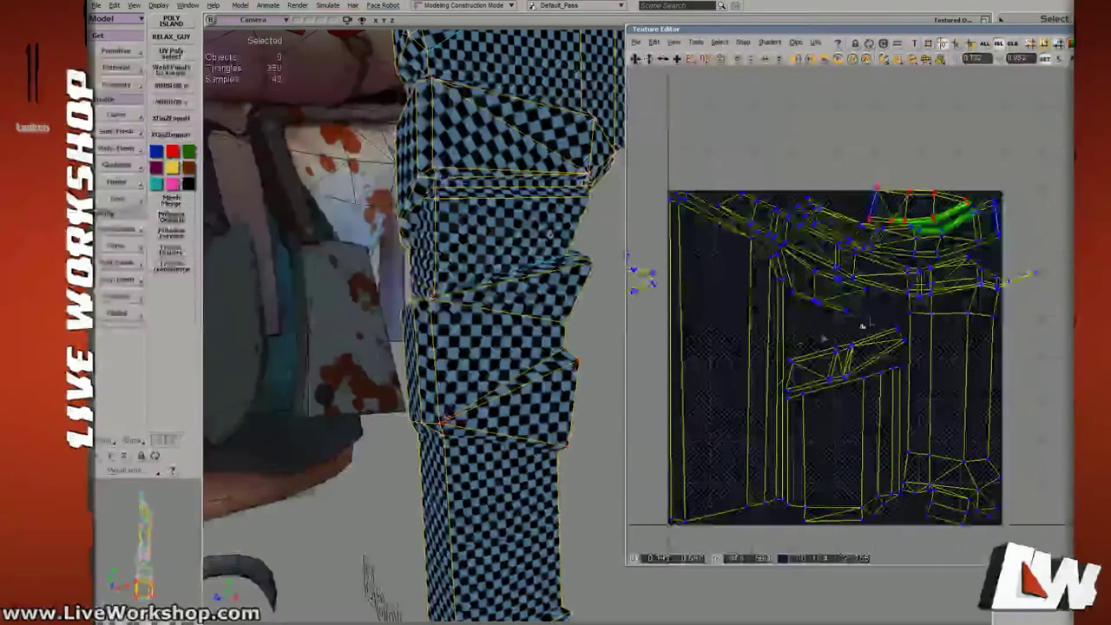
pyautogui.moveTo(914, 248); pyautogui.dragTo(897, 200)
pyautogui.scroll(3, 925, 325)
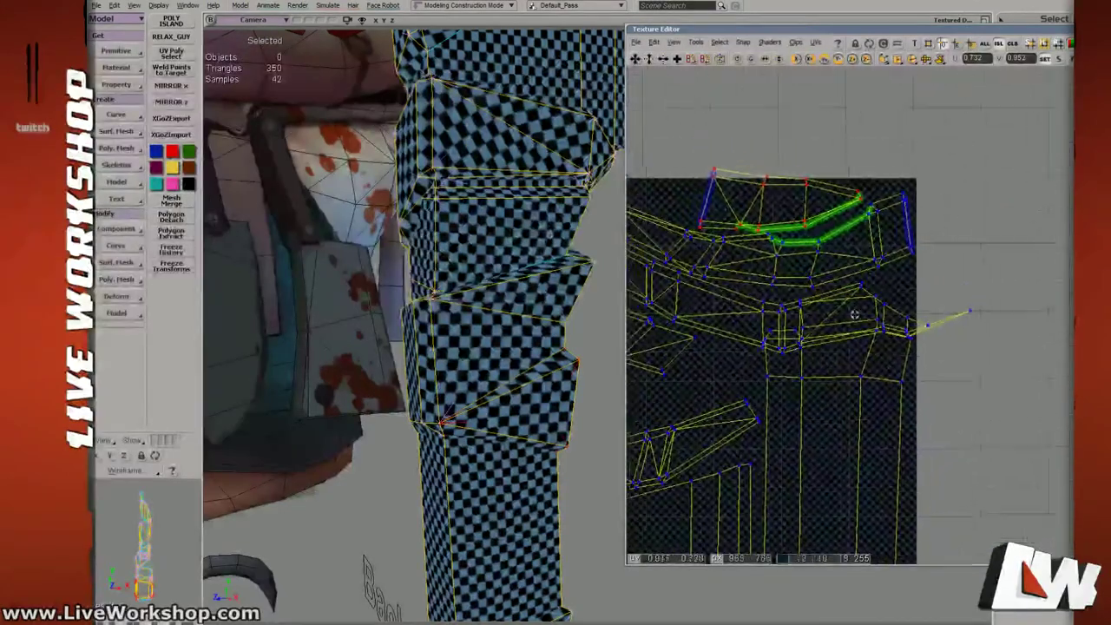
pyautogui.moveTo(828, 317); pyautogui.dragTo(920, 310)
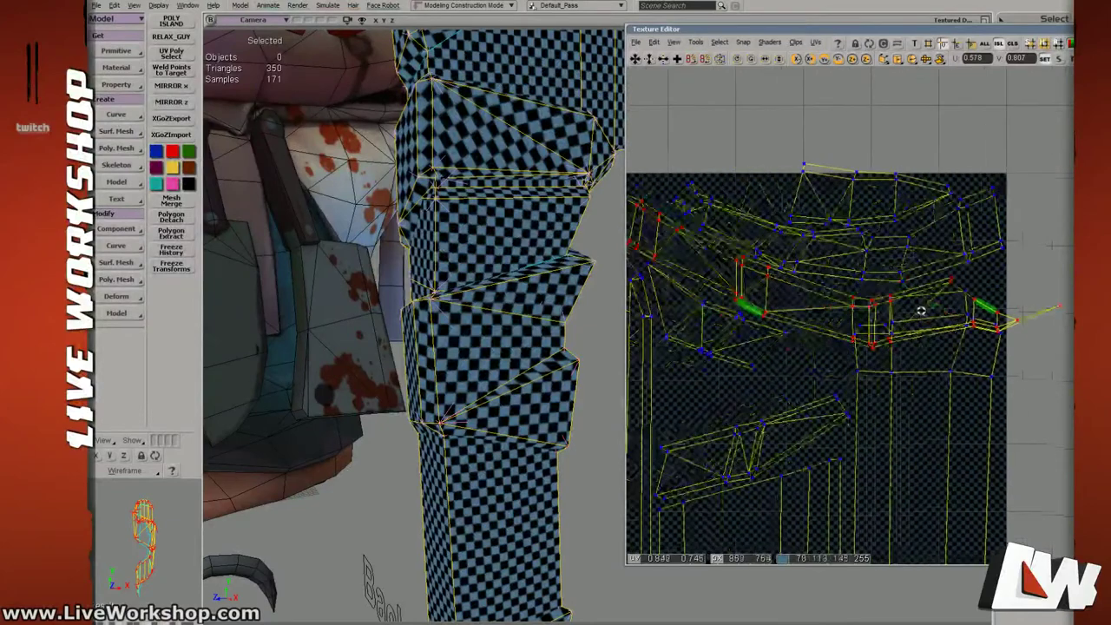
pyautogui.moveTo(920, 310); pyautogui.dragTo(864, 326, button='middle')
pyautogui.moveTo(863, 326); pyautogui.dragTo(878, 223)
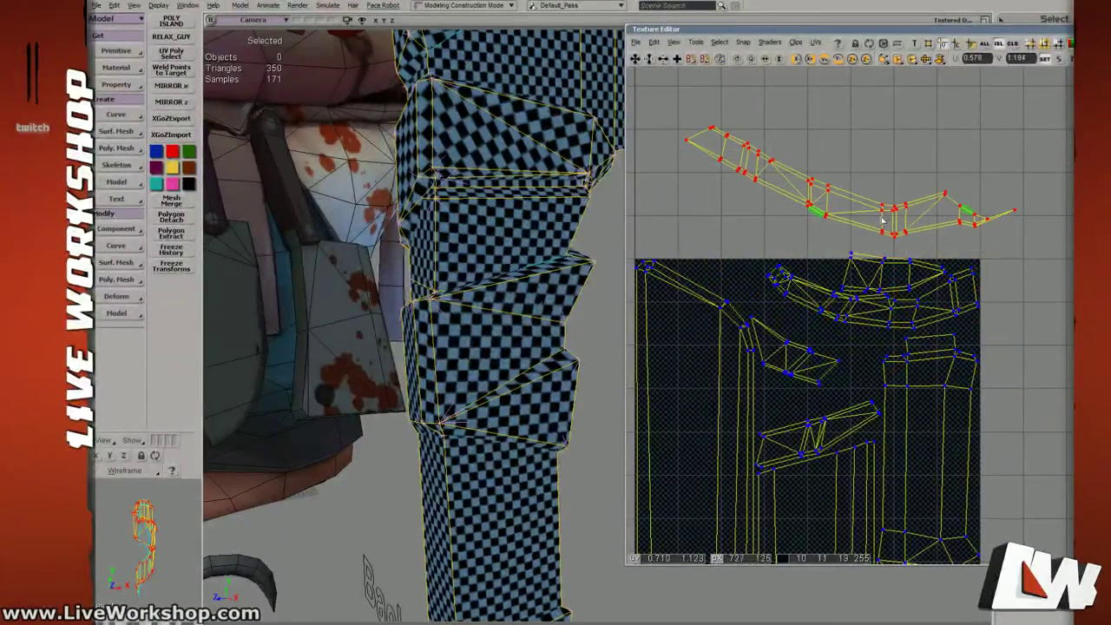
# Select a short crosswise edge on the long strip and examine where it lies on the sword's wrapped handle in the 3D view.
pyautogui.click(885, 221)
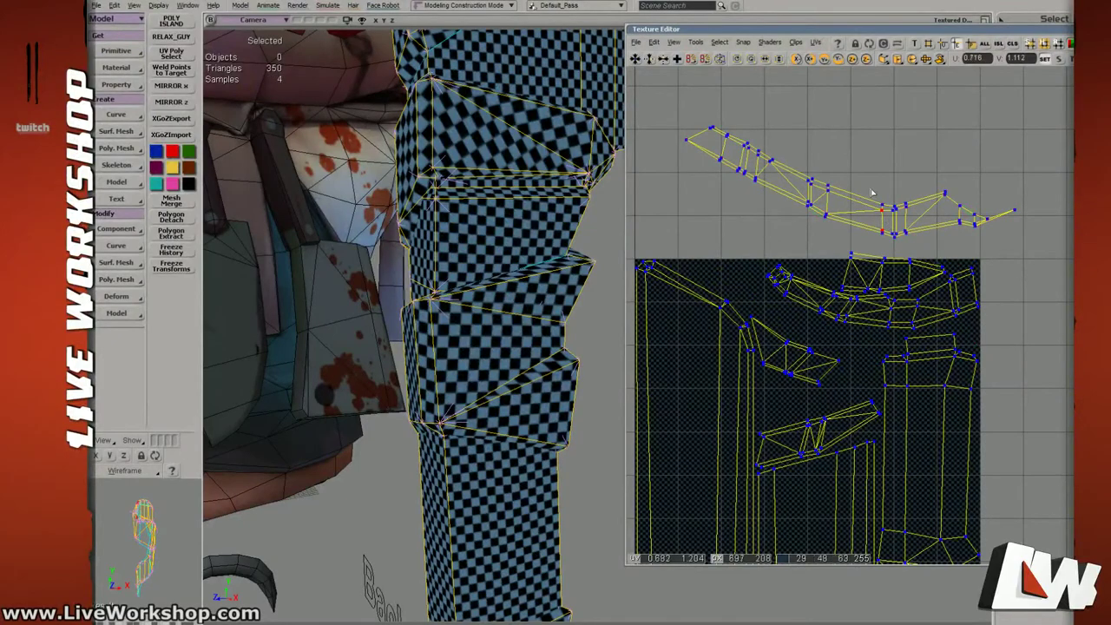
pyautogui.click(885, 222)
pyautogui.press('f')
pyautogui.moveTo(510, 257); pyautogui.dragTo(208, 312, button='middle')
pyautogui.moveTo(518, 361); pyautogui.dragTo(585, 322, button='right')
pyautogui.press('4')
pyautogui.hotkey('shift', 'i')
pyautogui.press('6')
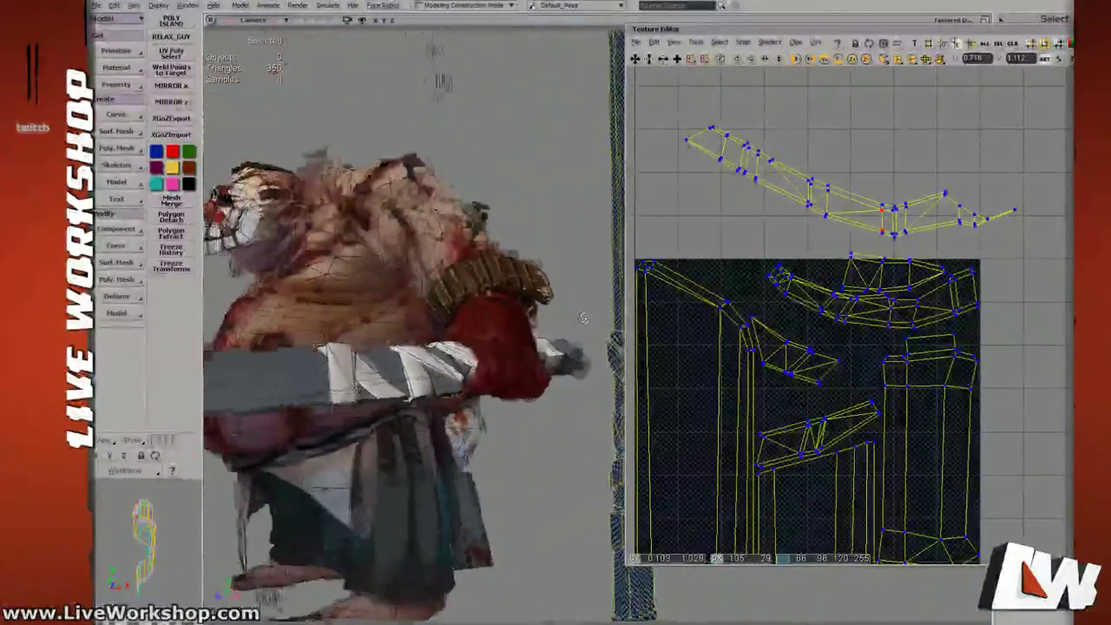
pyautogui.moveTo(585, 322); pyautogui.dragTo(497, 334, button='middle')
pyautogui.moveTo(498, 334); pyautogui.dragTo(550, 385, button='right')
pyautogui.moveTo(550, 384); pyautogui.dragTo(514, 382, button='middle')
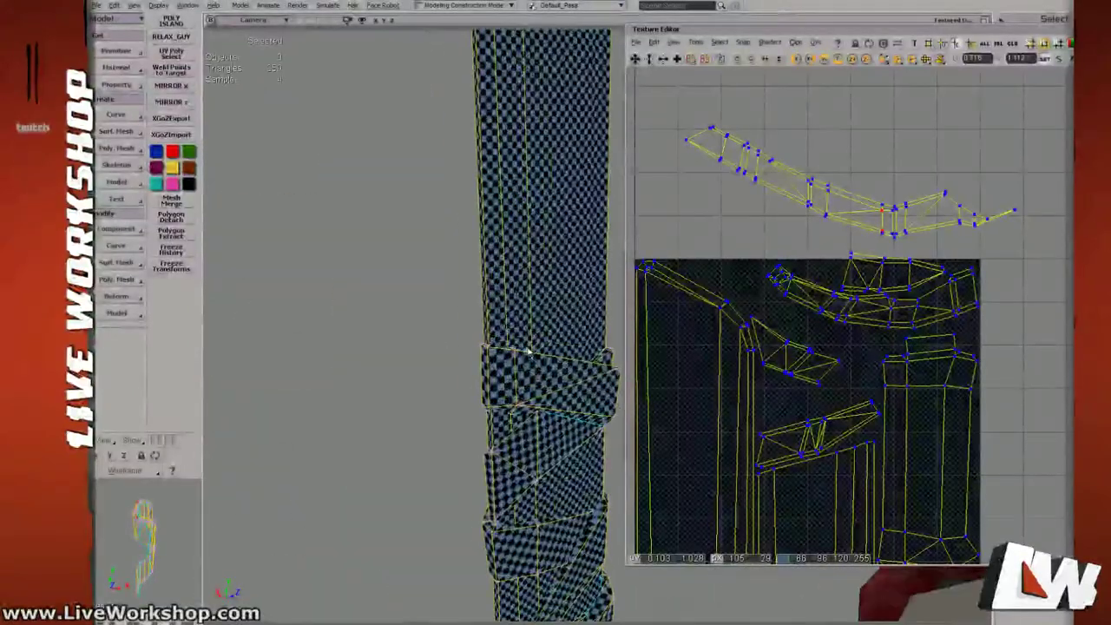
pyautogui.moveTo(514, 362)
pyautogui.mouseDown(button='right')
pyautogui.moveTo(469, 350)
pyautogui.moveTo(523, 357)
pyautogui.mouseUp(button='right')
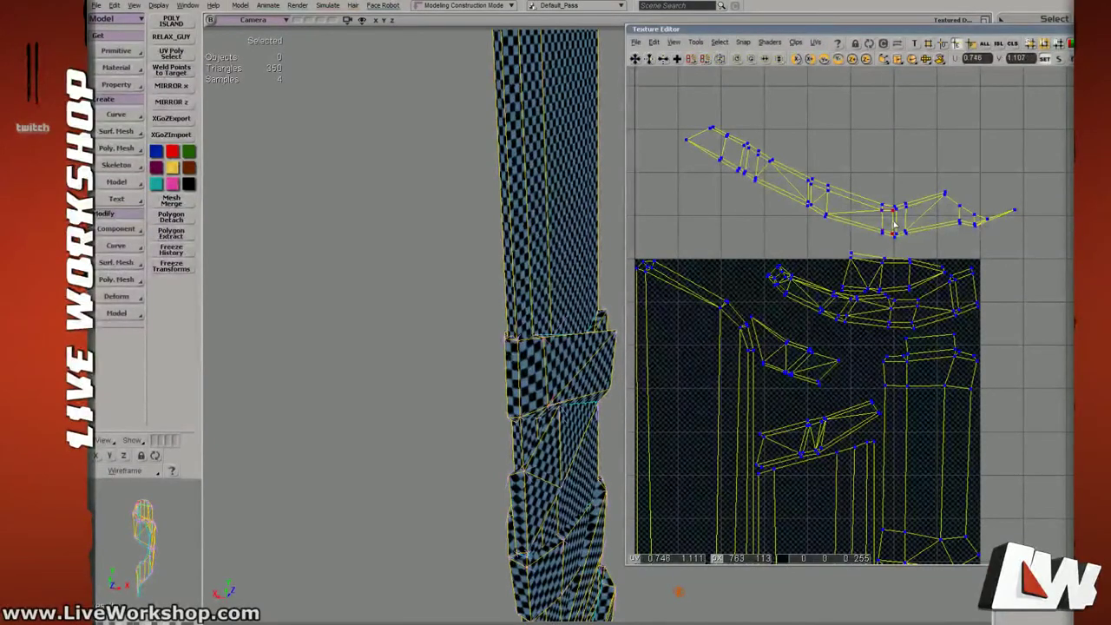
# Split the long strip at the first crosswise edge of its bend and move the shorter end piece up, clear of the rest.
pyautogui.moveTo(887, 230); pyautogui.dragTo(916, 247, button='middle')
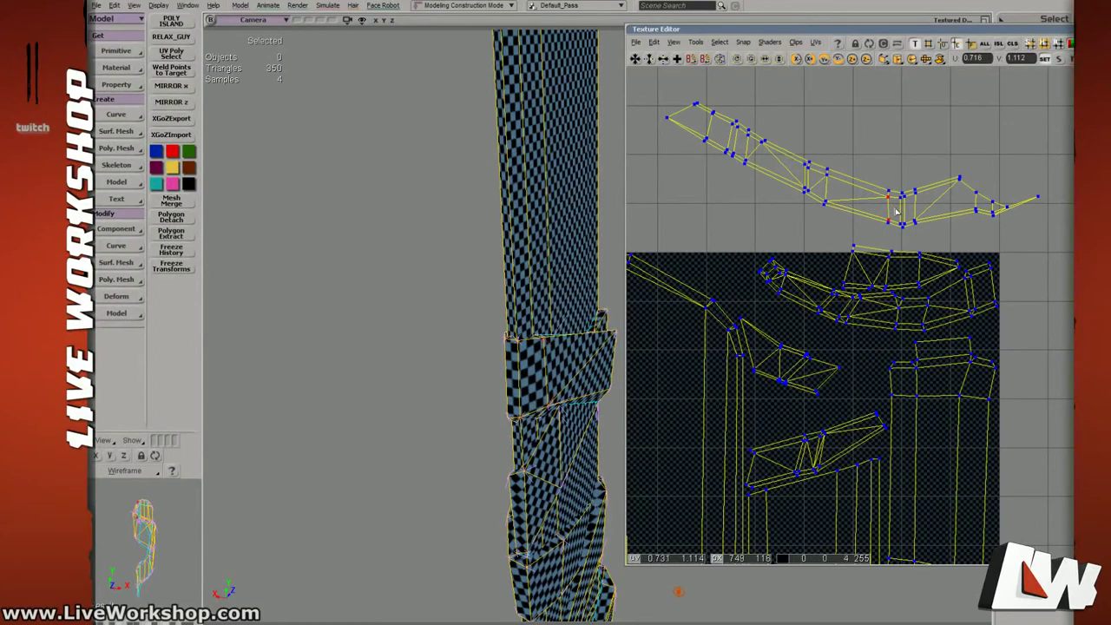
pyautogui.moveTo(952, 230); pyautogui.dragTo(948, 177, button='middle')
pyautogui.press('t')
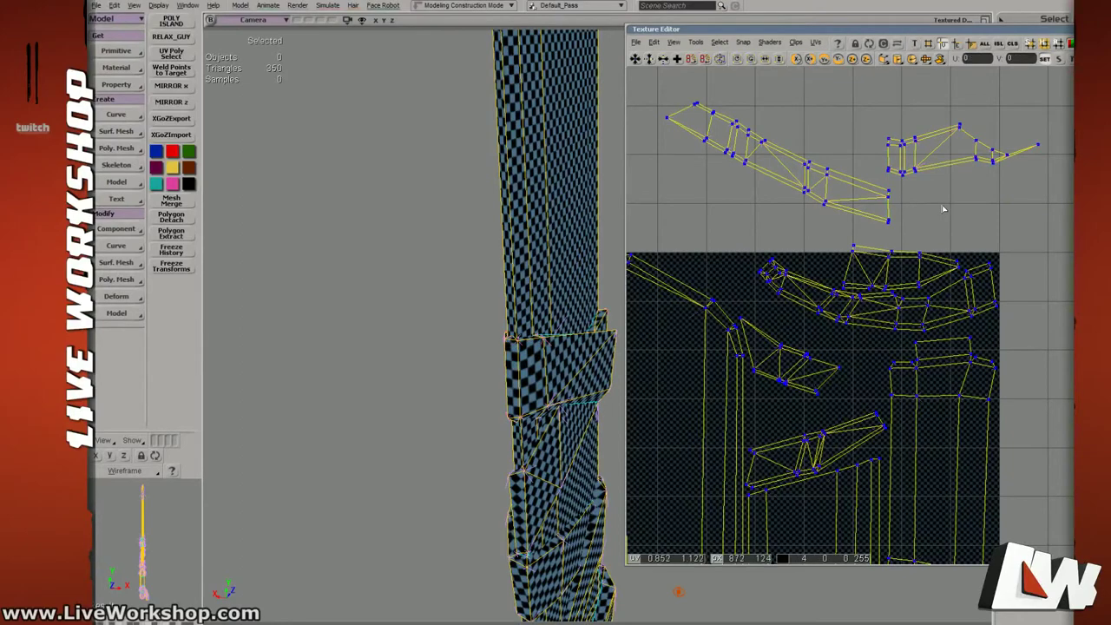
# Move the longer part of the split strip back into the texture square and fit it beneath the curved wrap strips.
pyautogui.moveTo(859, 149); pyautogui.dragTo(788, 217)
pyautogui.moveTo(839, 166); pyautogui.dragTo(829, 320, button='middle')
pyautogui.scroll(2, 893, 289)
pyautogui.moveTo(815, 298); pyautogui.dragTo(924, 311)
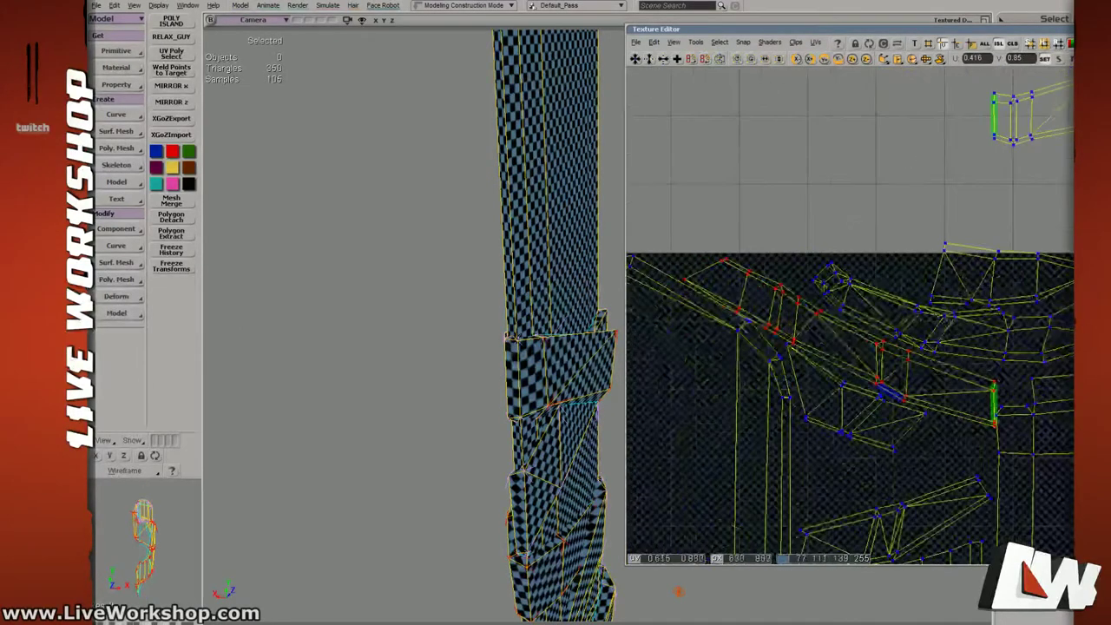
pyautogui.scroll(2, 924, 310)
pyautogui.moveTo(924, 311); pyautogui.dragTo(924, 307, button='middle')
pyautogui.moveTo(875, 305); pyautogui.dragTo(901, 311)
pyautogui.moveTo(901, 322); pyautogui.dragTo(900, 319, button='middle')
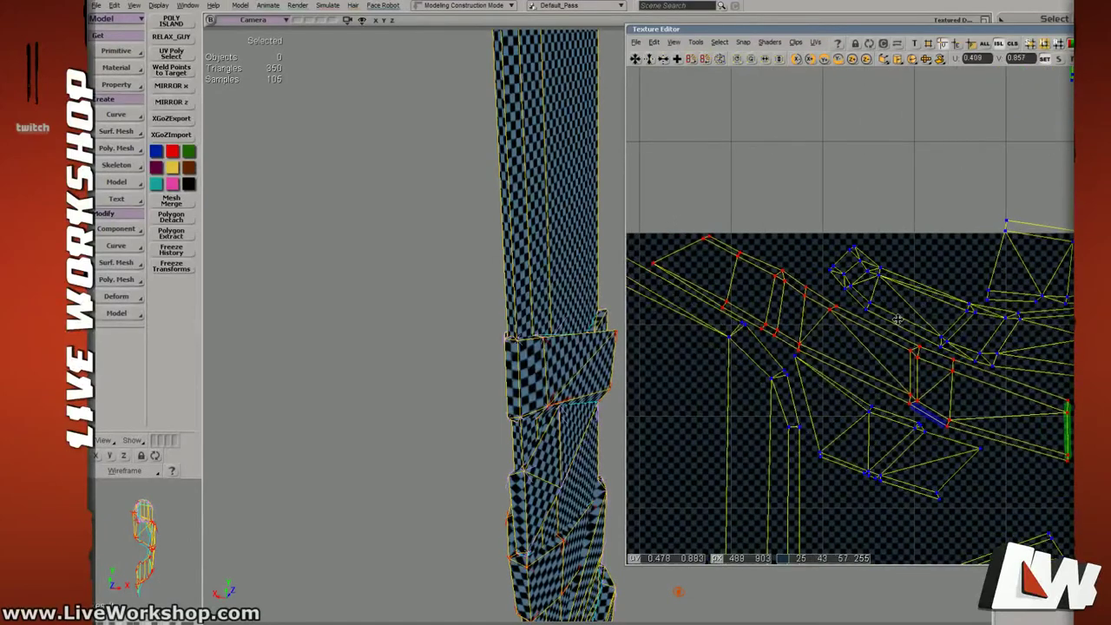
pyautogui.moveTo(900, 320); pyautogui.dragTo(898, 320)
pyautogui.moveTo(983, 319); pyautogui.dragTo(845, 239)
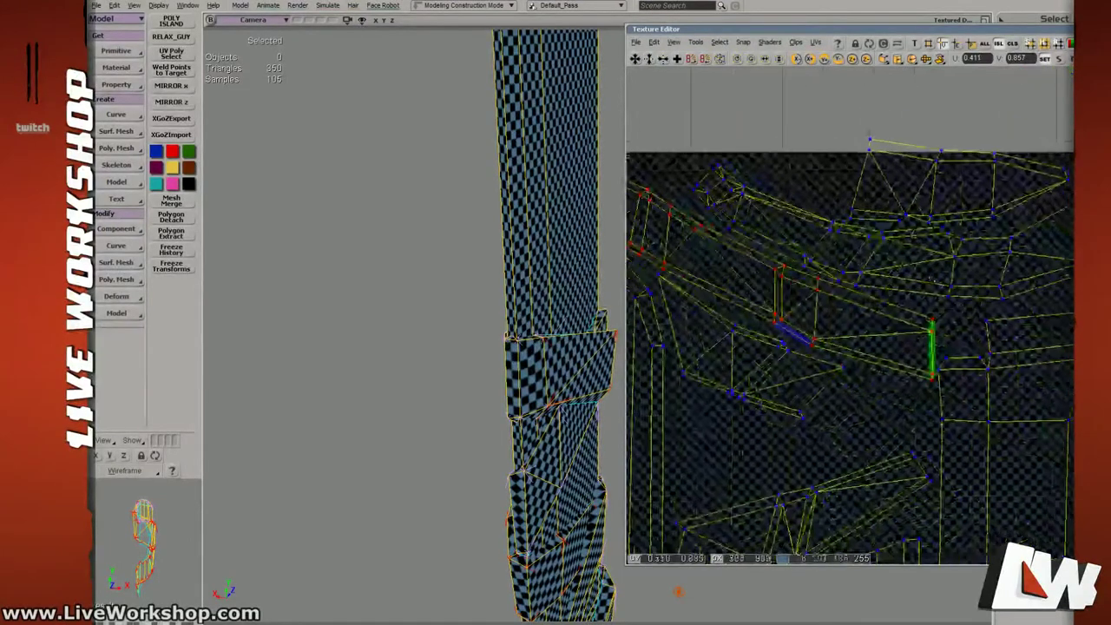
pyautogui.moveTo(845, 239); pyautogui.dragTo(825, 195, button='middle')
# Move the shorter split piece into the gap above the slanted island and rotate it about half a turn.
pyautogui.moveTo(872, 100); pyautogui.dragTo(1071, 177)
pyautogui.moveTo(963, 151); pyautogui.dragTo(835, 326)
pyautogui.moveTo(835, 325); pyautogui.dragTo(949, 339, button='middle')
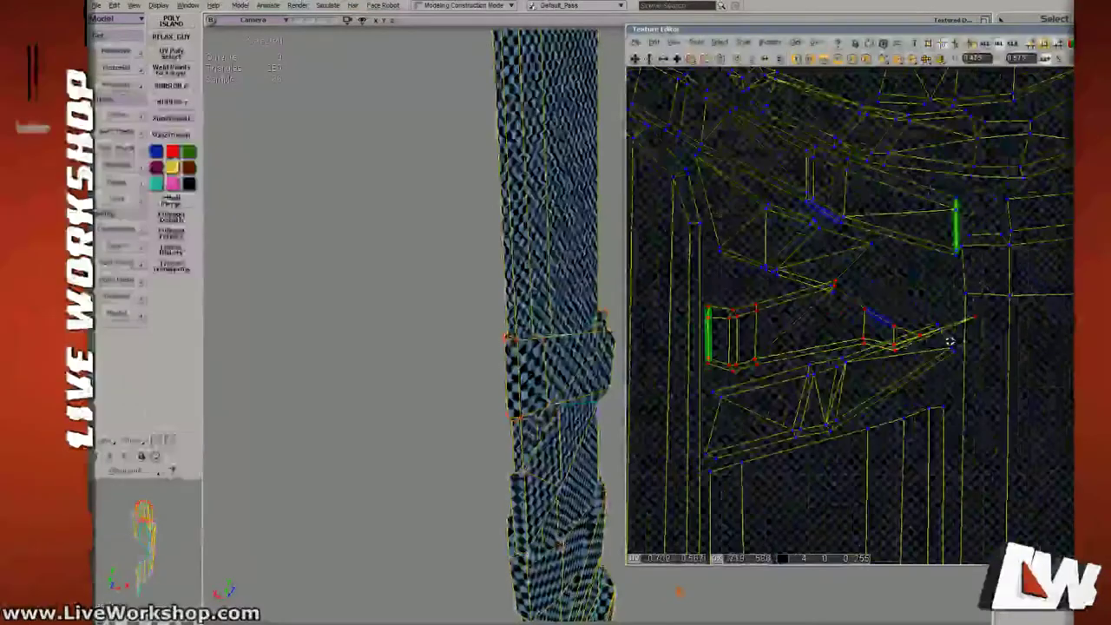
pyautogui.moveTo(812, 323)
pyautogui.mouseDown()
pyautogui.moveTo(818, 392)
pyautogui.moveTo(811, 330)
pyautogui.moveTo(830, 334)
pyautogui.mouseUp()
pyautogui.press('c')
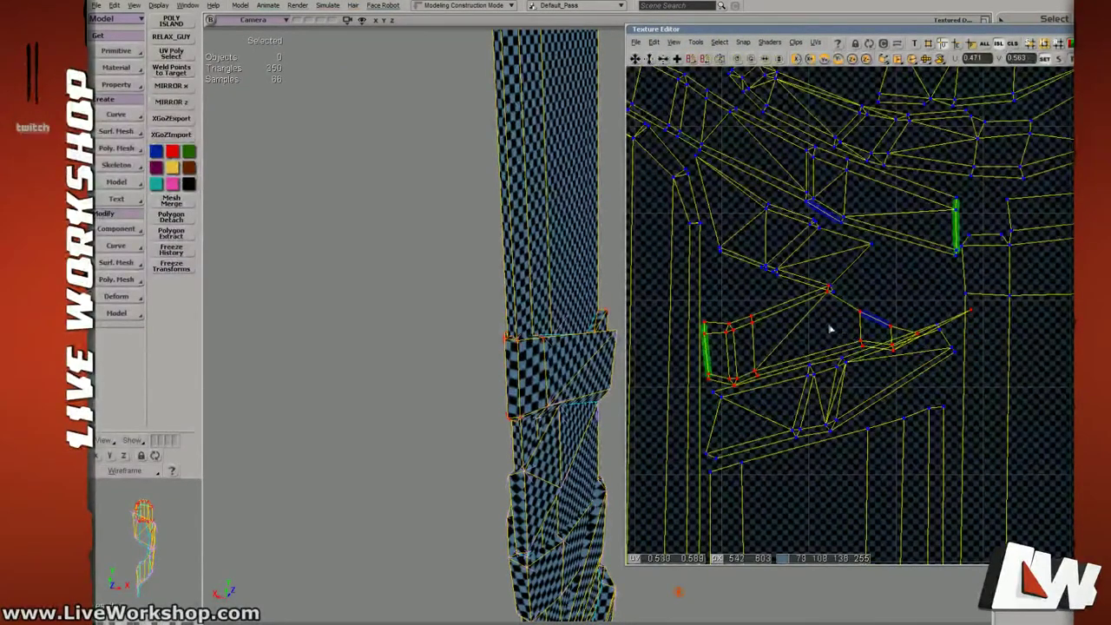
pyautogui.moveTo(831, 329); pyautogui.dragTo(1027, 361)
pyautogui.press('v')
pyautogui.moveTo(773, 355); pyautogui.dragTo(869, 323)
pyautogui.press('v')
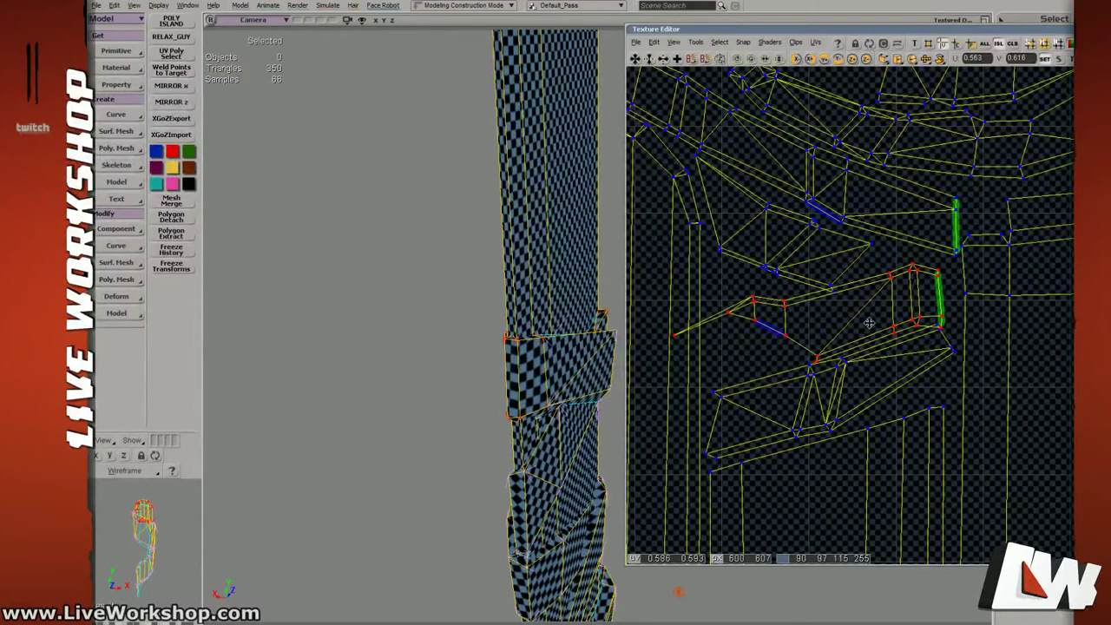
# Rotate the small triangulated island slightly upward and nudge the split piece into the space beneath it.
pyautogui.moveTo(760, 206); pyautogui.dragTo(794, 243)
pyautogui.press('c')
pyautogui.press('v')
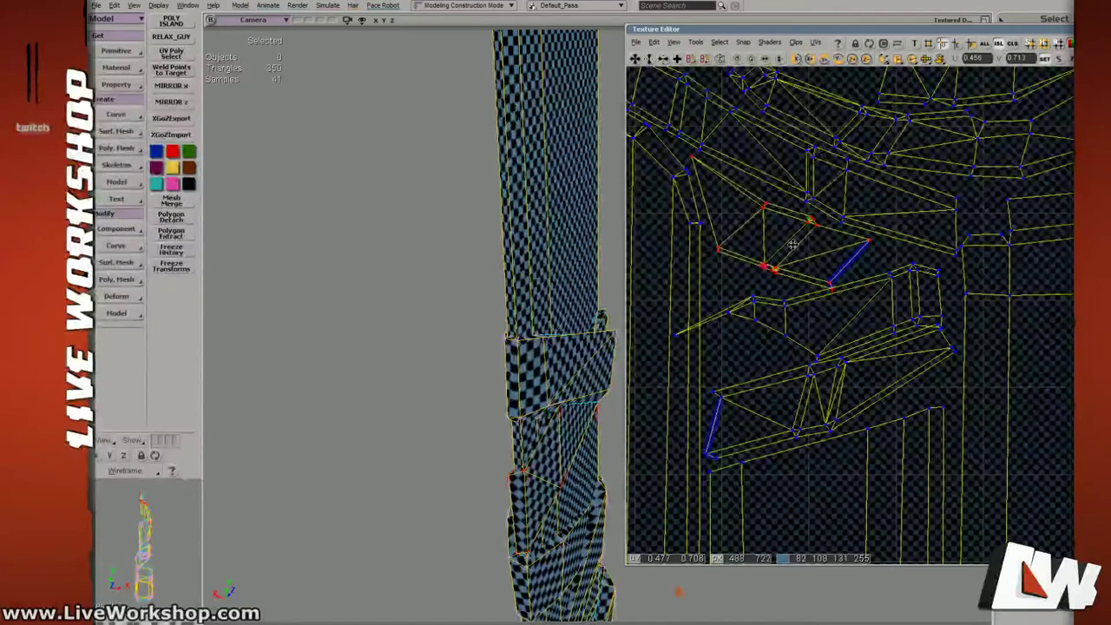
pyautogui.moveTo(776, 296); pyautogui.dragTo(816, 314)
pyautogui.press('z')
pyautogui.moveTo(816, 314); pyautogui.dragTo(841, 318, button='middle')
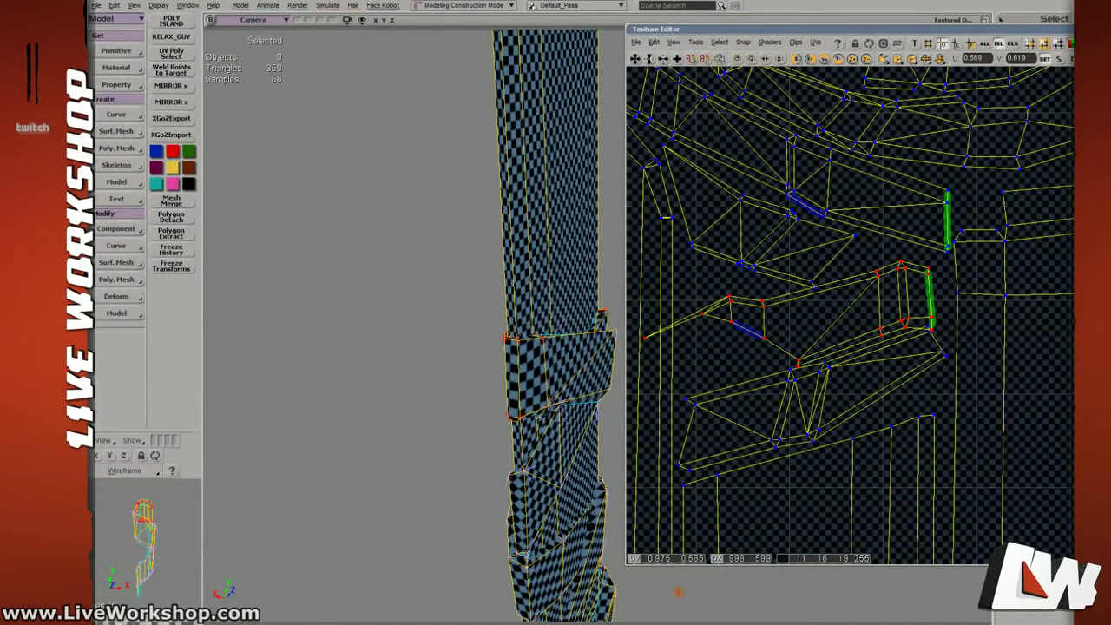
pyautogui.moveTo(850, 310); pyautogui.dragTo(861, 302)
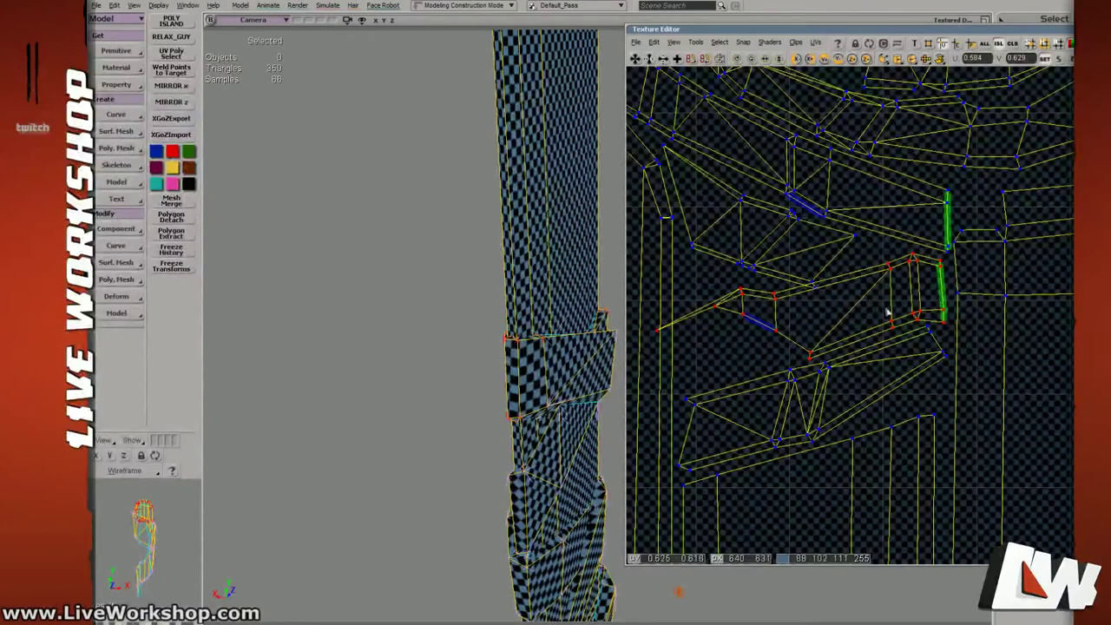
# Rotate the split piece upright and move it into the narrow space beside the tall vertical strips.
pyautogui.scroll(-3, 887, 311)
pyautogui.press('c')
pyautogui.moveTo(925, 269); pyautogui.dragTo(975, 329)
pyautogui.press('v')
pyautogui.moveTo(880, 312); pyautogui.dragTo(774, 333)
pyautogui.press('s')
pyautogui.scroll(2, 775, 351)
pyautogui.press('v')
# Reposition the slanted island, and move and rotate the small triangulated island into the gap directly above it.
pyautogui.moveTo(776, 379); pyautogui.dragTo(820, 405)
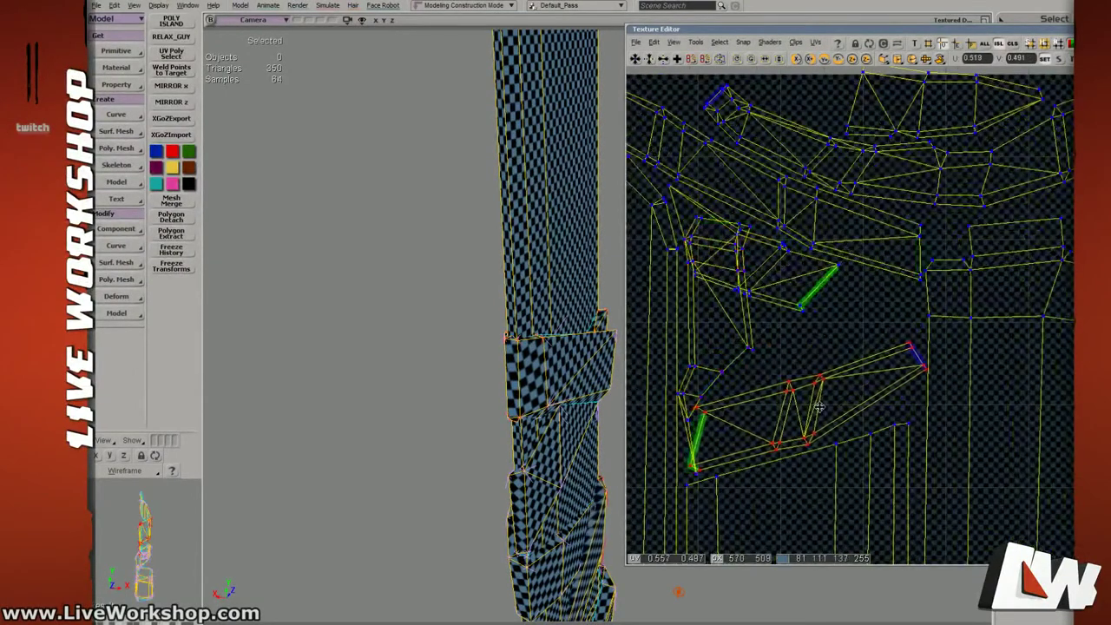
pyautogui.moveTo(771, 245); pyautogui.dragTo(675, 334)
pyautogui.press('c')
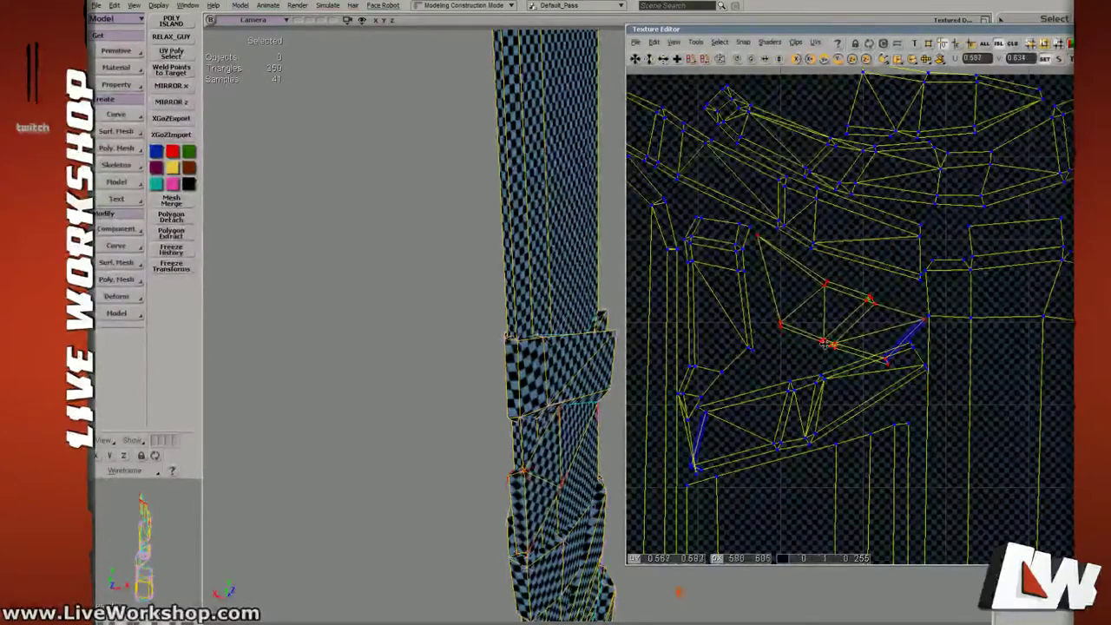
pyautogui.moveTo(825, 344); pyautogui.dragTo(823, 321)
pyautogui.press('c')
pyautogui.press('v')
pyautogui.press('s')
pyautogui.moveTo(822, 321); pyautogui.dragTo(877, 342, button='middle')
# Select the points at the slanted island's narrow end and move them down, clear of the small island above.
pyautogui.moveTo(886, 308); pyautogui.dragTo(906, 388)
pyautogui.press('v')
pyautogui.press('s')
pyautogui.moveTo(905, 388); pyautogui.dragTo(857, 366)
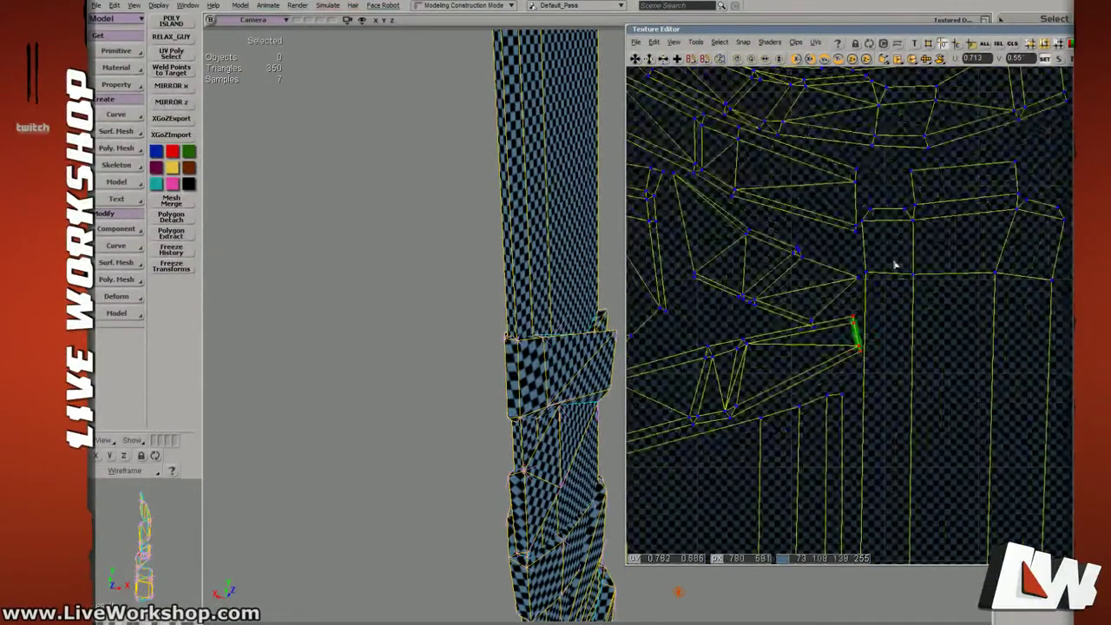
pyautogui.moveTo(920, 324); pyautogui.dragTo(932, 315)
pyautogui.moveTo(932, 315); pyautogui.dragTo(927, 341, button='middle')
pyautogui.moveTo(927, 341); pyautogui.dragTo(999, 340)
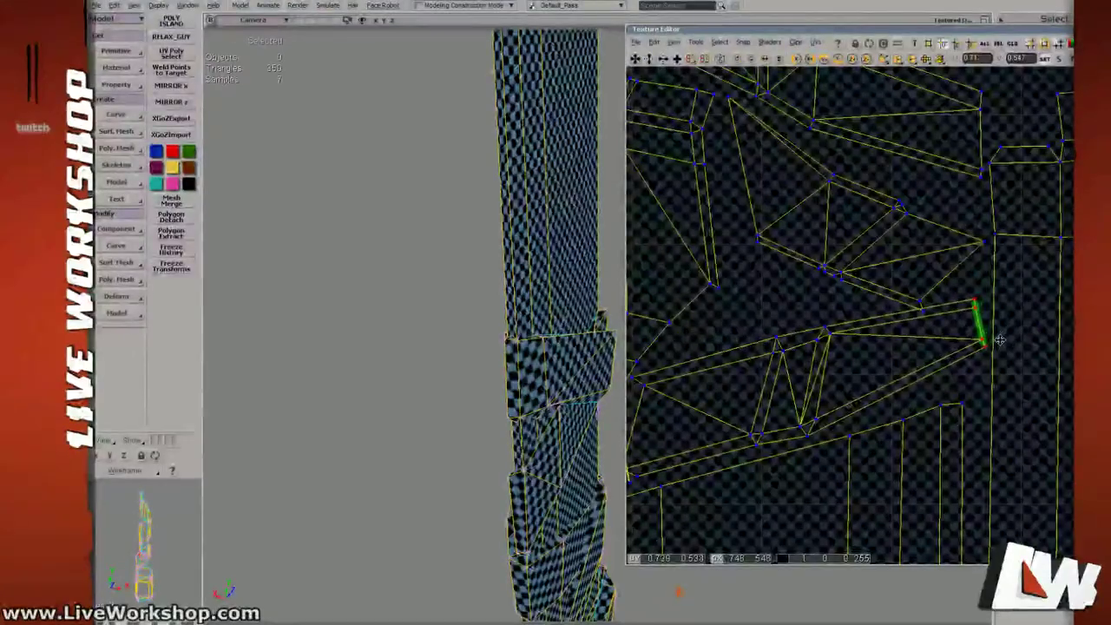
# Rotate the small island's points on the side away from its pointed tip upward, and push its lower border points outward to widen the thin bevel.
pyautogui.moveTo(806, 169); pyautogui.dragTo(917, 252)
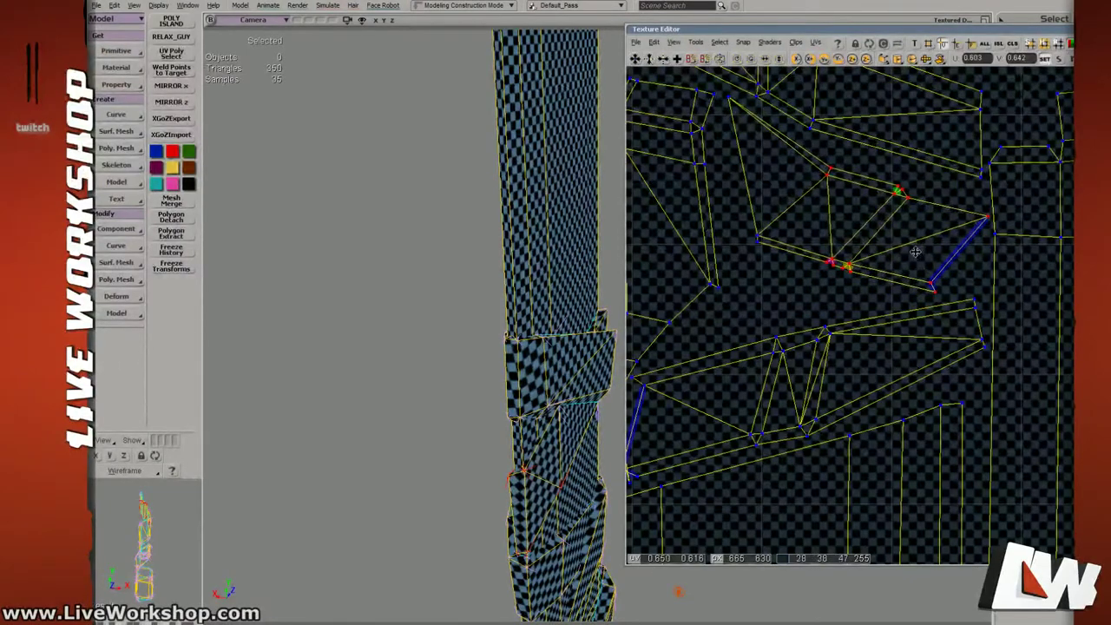
pyautogui.moveTo(731, 99); pyautogui.dragTo(780, 143)
pyautogui.moveTo(797, 259); pyautogui.dragTo(906, 319)
pyautogui.moveTo(870, 301); pyautogui.dragTo(940, 327, button='middle')
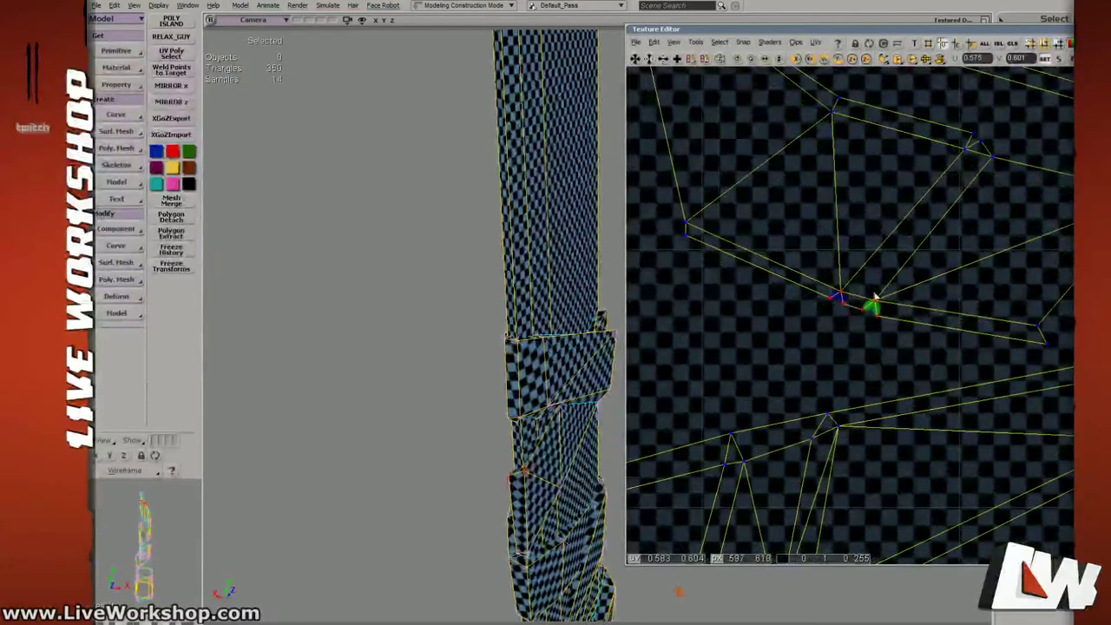
pyautogui.moveTo(821, 294); pyautogui.dragTo(877, 331)
pyautogui.moveTo(1039, 344); pyautogui.dragTo(1034, 351)
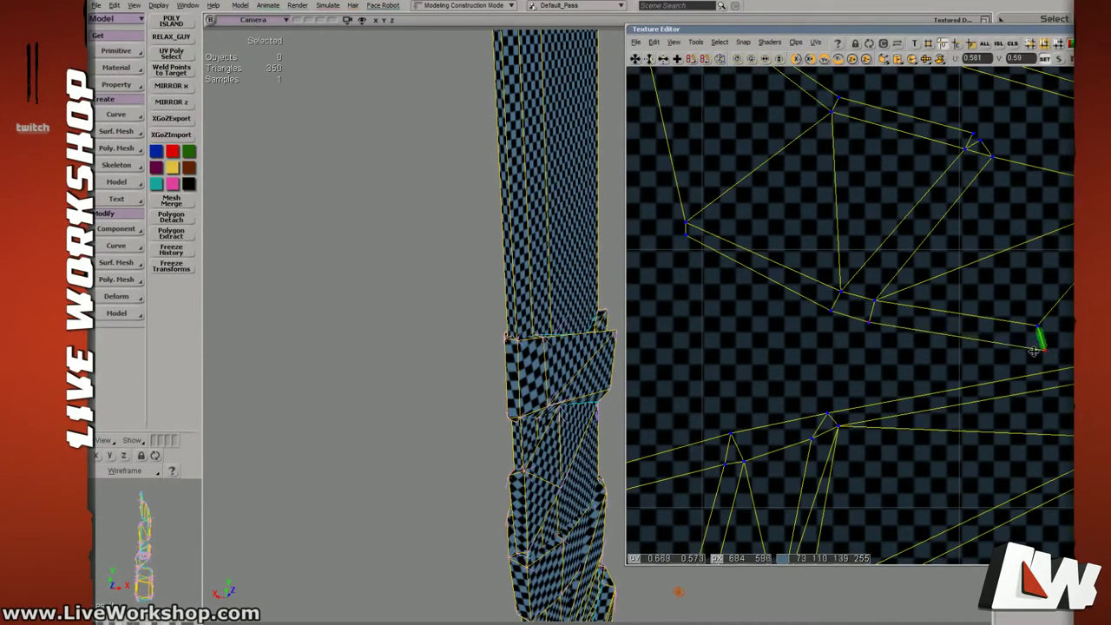
pyautogui.moveTo(710, 254); pyautogui.dragTo(710, 254)
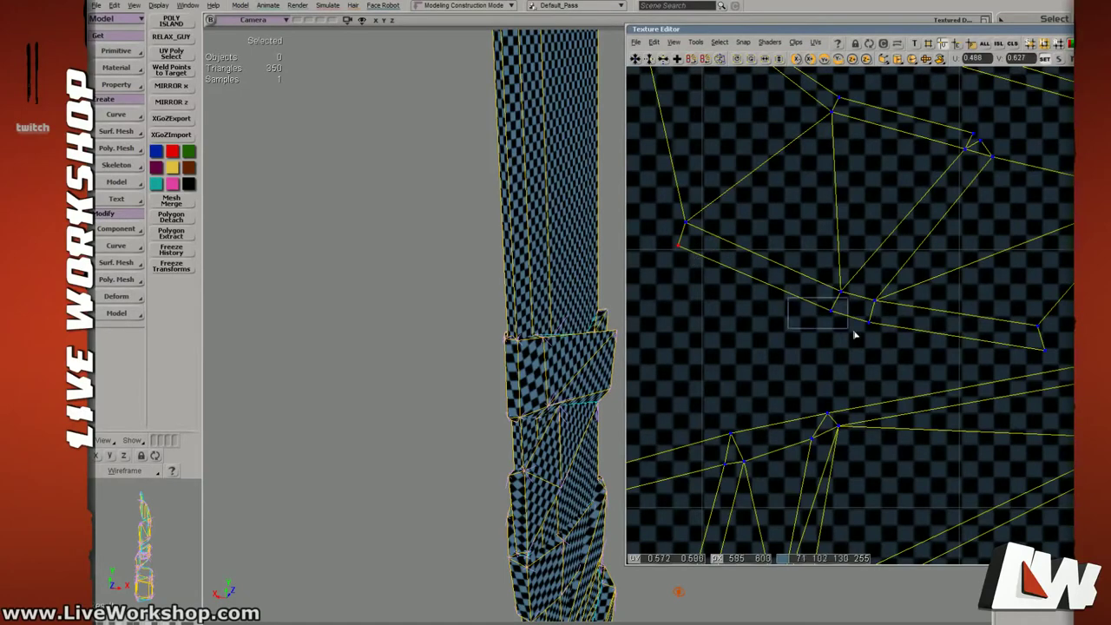
pyautogui.moveTo(861, 322); pyautogui.dragTo(859, 329)
pyautogui.moveTo(984, 137); pyautogui.dragTo(985, 139)
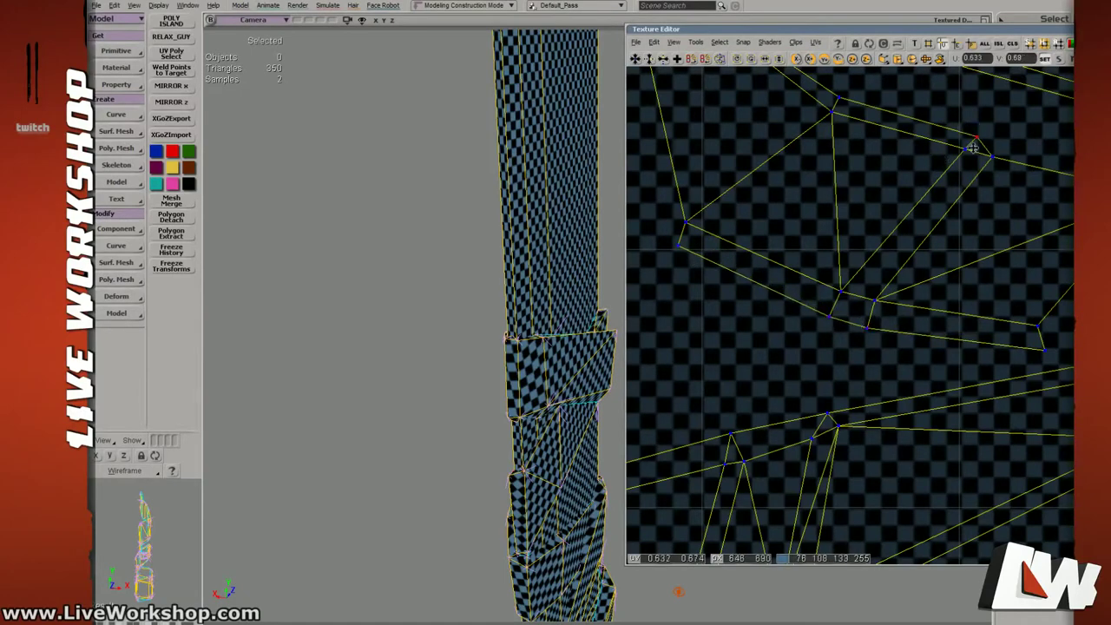
# Push the small island's upper border points outward to widen the thin bevel along that edge.
pyautogui.moveTo(907, 161); pyautogui.dragTo(898, 250, button='middle')
pyautogui.moveTo(814, 177); pyautogui.dragTo(847, 196)
pyautogui.moveTo(842, 189); pyautogui.dragTo(846, 181)
pyautogui.moveTo(983, 223); pyautogui.dragTo(984, 219)
pyautogui.moveTo(821, 165); pyautogui.dragTo(854, 193)
pyautogui.moveTo(853, 190); pyautogui.dragTo(848, 184)
# Raise the middle points of the slanted island's upper border to widen its bevel strip.
pyautogui.moveTo(946, 212); pyautogui.dragTo(855, 285, button='middle')
pyautogui.scroll(3, 883, 292)
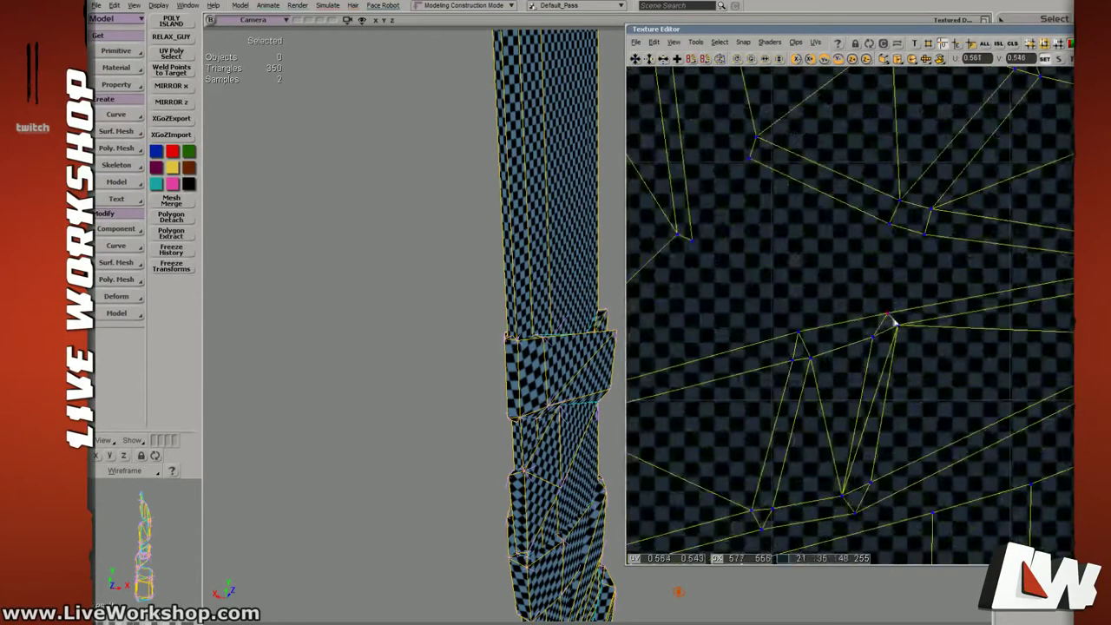
pyautogui.moveTo(894, 322); pyautogui.dragTo(893, 316)
pyautogui.moveTo(763, 320); pyautogui.dragTo(804, 343)
pyautogui.moveTo(804, 343); pyautogui.dragTo(801, 340)
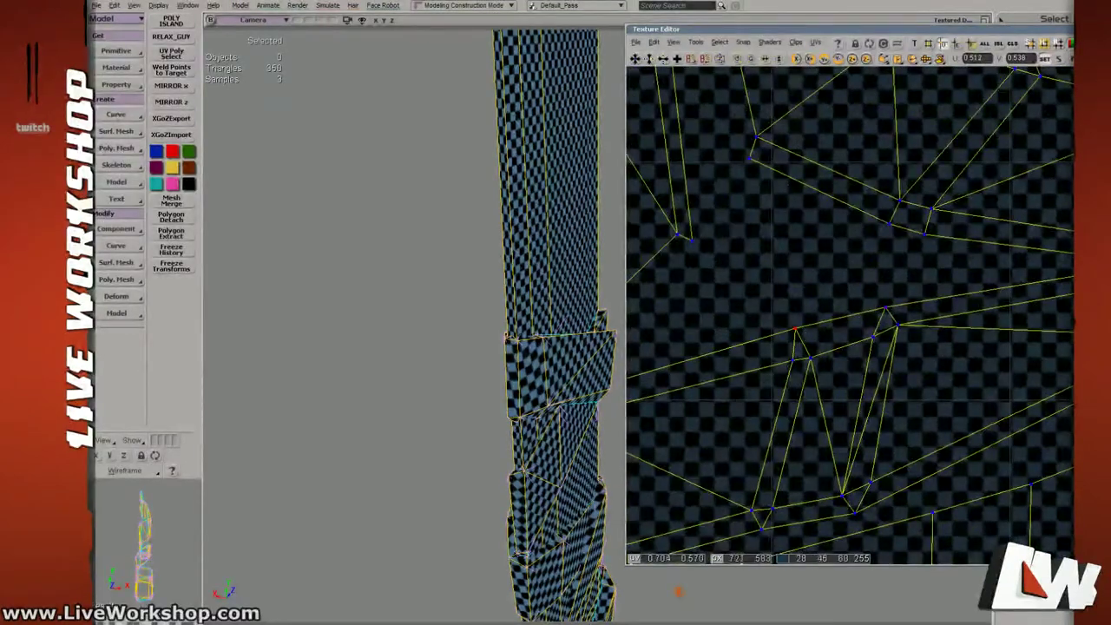
# Spread the corner points at the slanted island's narrow end and push the middle points of its lower border outward.
pyautogui.moveTo(1074, 303); pyautogui.dragTo(1054, 272, button='middle')
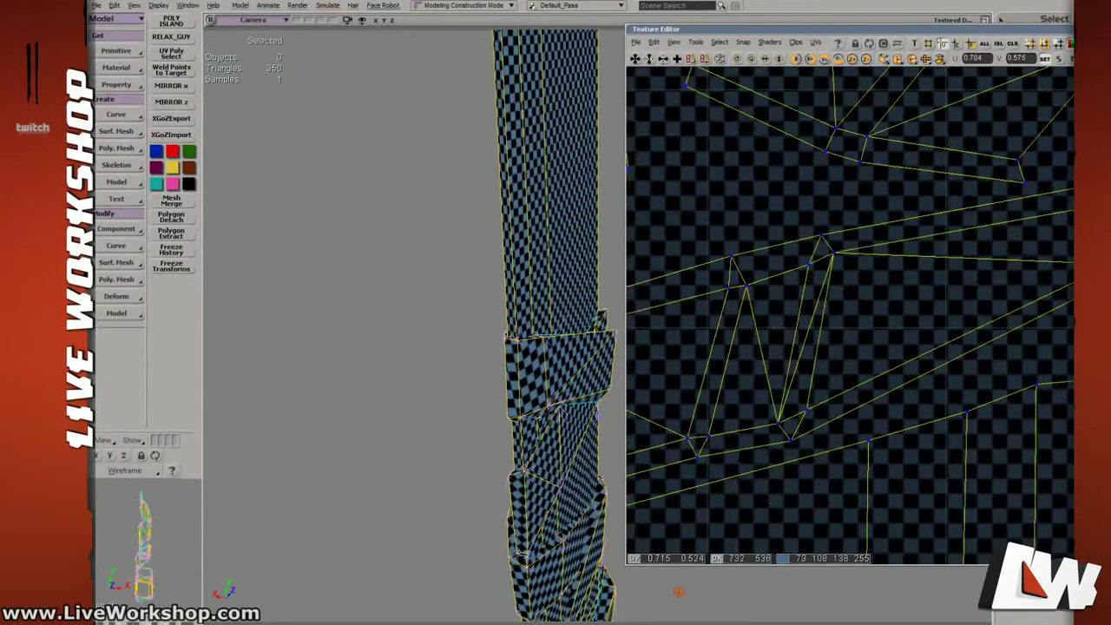
pyautogui.moveTo(1071, 324); pyautogui.dragTo(1071, 335)
pyautogui.moveTo(781, 436); pyautogui.dragTo(805, 452)
pyautogui.moveTo(806, 452); pyautogui.dragTo(805, 454)
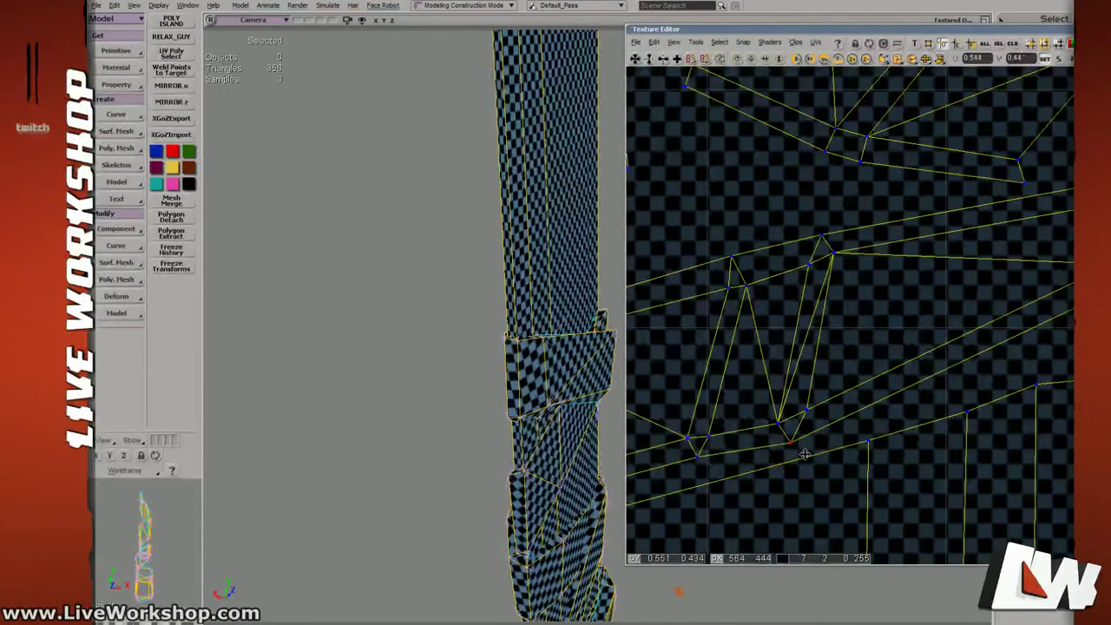
pyautogui.moveTo(718, 470); pyautogui.dragTo(820, 393, button='middle')
pyautogui.moveTo(804, 387); pyautogui.dragTo(805, 390)
# Adjust the border corner points at the slanted island's wide end, next to the upright split piece.
pyautogui.scroll(-3, 851, 357)
pyautogui.moveTo(802, 359); pyautogui.dragTo(877, 330, button='middle')
pyautogui.scroll(1, 781, 382)
pyautogui.moveTo(768, 392); pyautogui.dragTo(761, 395, button='middle')
pyautogui.moveTo(765, 399); pyautogui.dragTo(735, 399)
pyautogui.moveTo(785, 242)
pyautogui.mouseDown()
pyautogui.moveTo(764, 249)
pyautogui.moveTo(793, 249)
pyautogui.mouseUp()
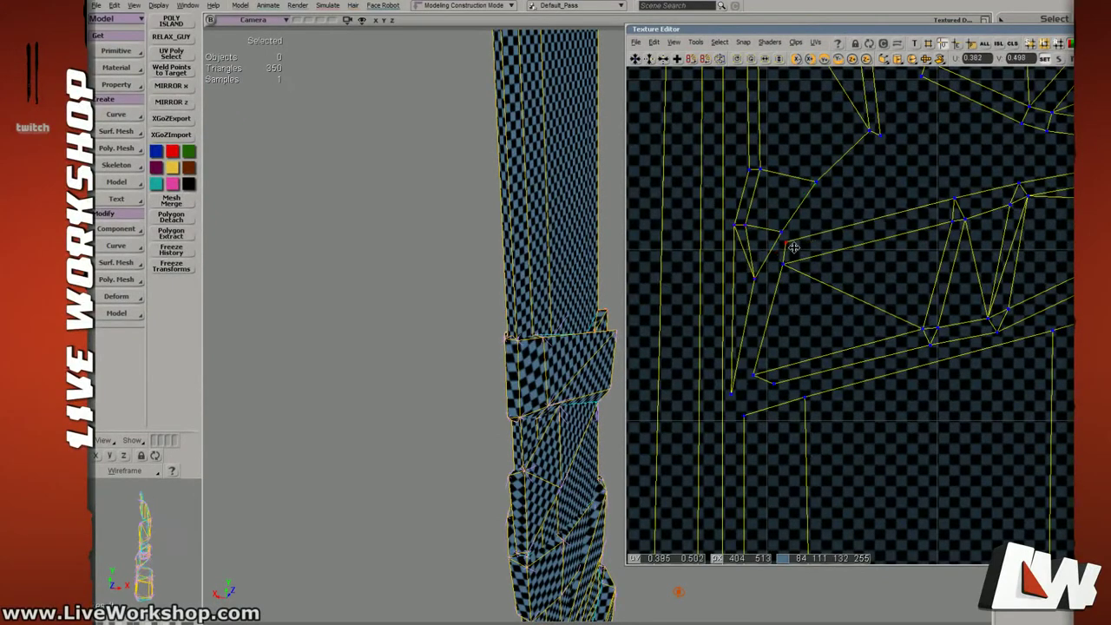
# Push the upright split island's lower corner point and its inner-side bevel points outward to widen the thin strip.
pyautogui.moveTo(760, 167)
pyautogui.mouseDown()
pyautogui.moveTo(823, 196)
pyautogui.moveTo(775, 173)
pyautogui.mouseUp()
pyautogui.scroll(-1, 734, 156)
pyautogui.moveTo(736, 156); pyautogui.dragTo(734, 299, button='middle')
pyautogui.moveTo(857, 296)
pyautogui.mouseDown()
pyautogui.moveTo(880, 314)
pyautogui.moveTo(875, 302)
pyautogui.mouseUp()
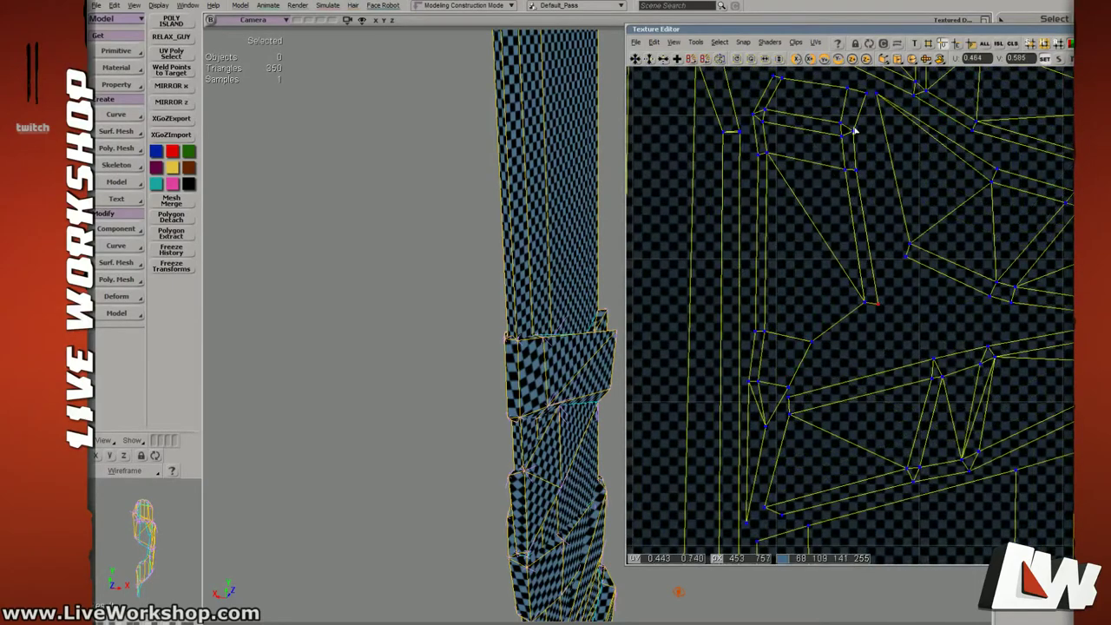
pyautogui.moveTo(859, 158); pyautogui.dragTo(863, 159)
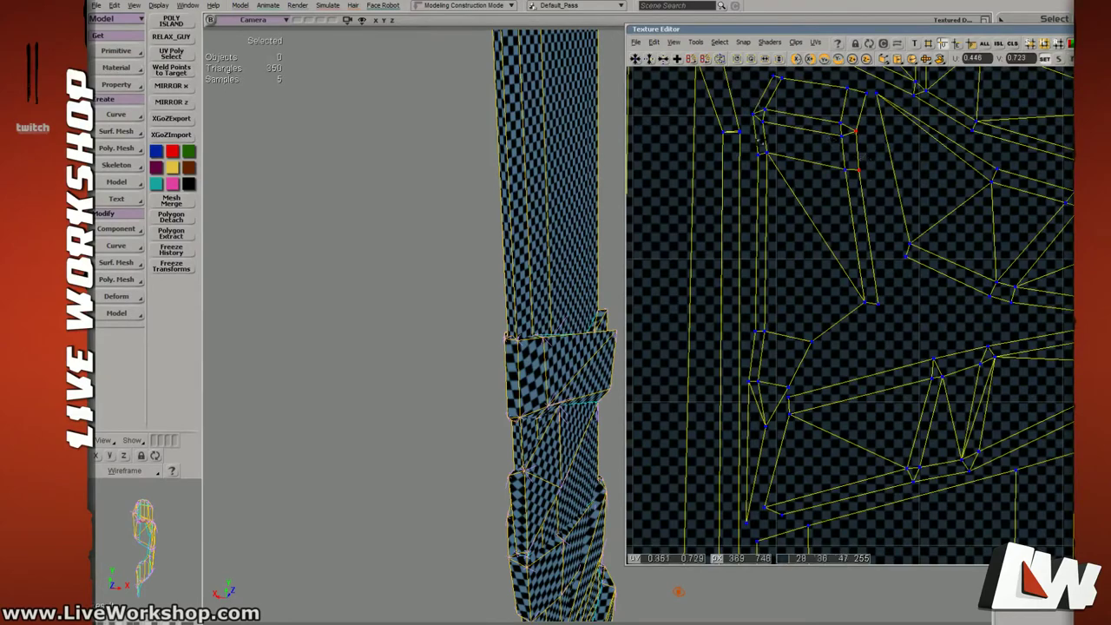
# Select the border points along the upright split island's outer long side and nudge them slightly outward.
pyautogui.moveTo(761, 140); pyautogui.dragTo(775, 204, button='middle')
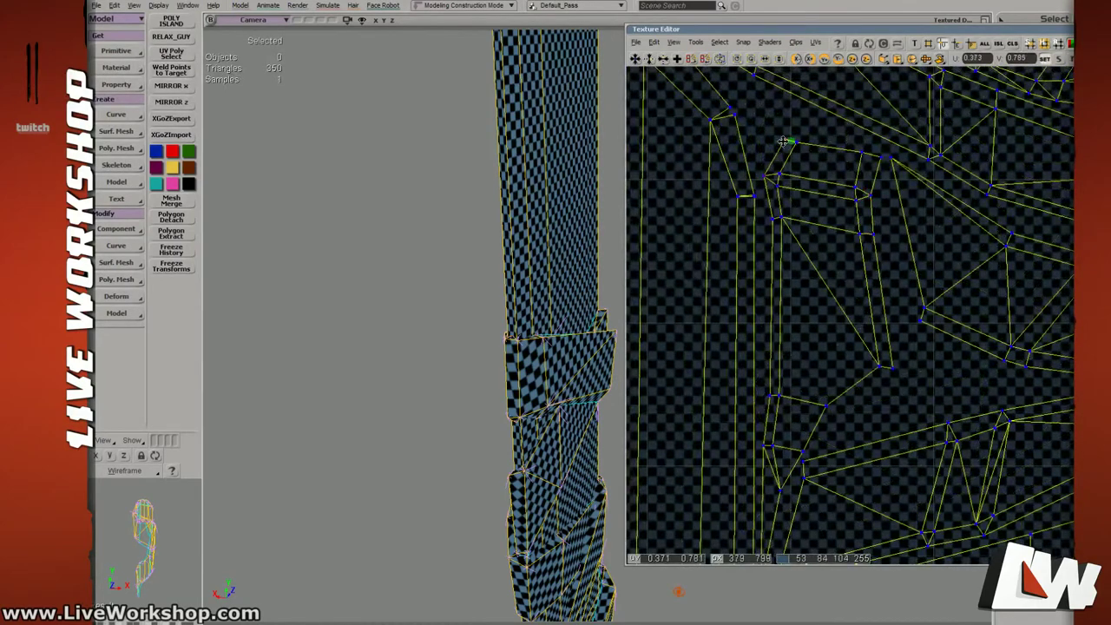
pyautogui.moveTo(750, 128); pyautogui.dragTo(788, 224)
pyautogui.keyDown('ctrl'); pyautogui.moveTo(771, 365); pyautogui.dragTo(796, 405); pyautogui.keyUp('ctrl')
pyautogui.moveTo(816, 308); pyautogui.dragTo(812, 307)
pyautogui.moveTo(897, 306); pyautogui.dragTo(757, 279, button='middle')
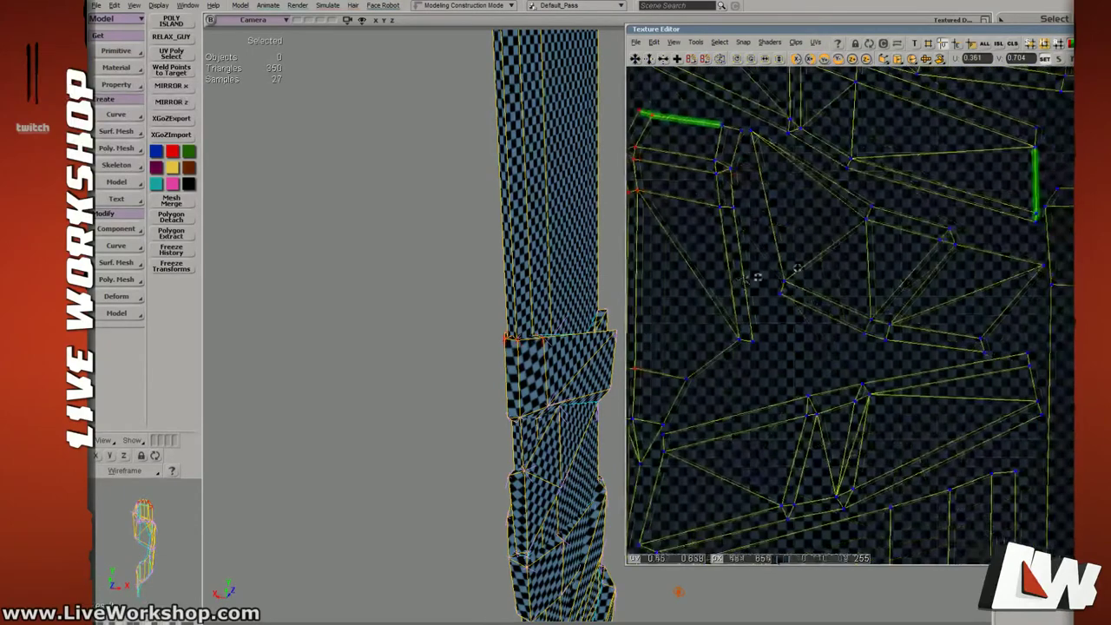
# Fine-tune the small middle island's upper border points and the slanted island's lower middle border points.
pyautogui.moveTo(854, 198); pyautogui.dragTo(950, 251)
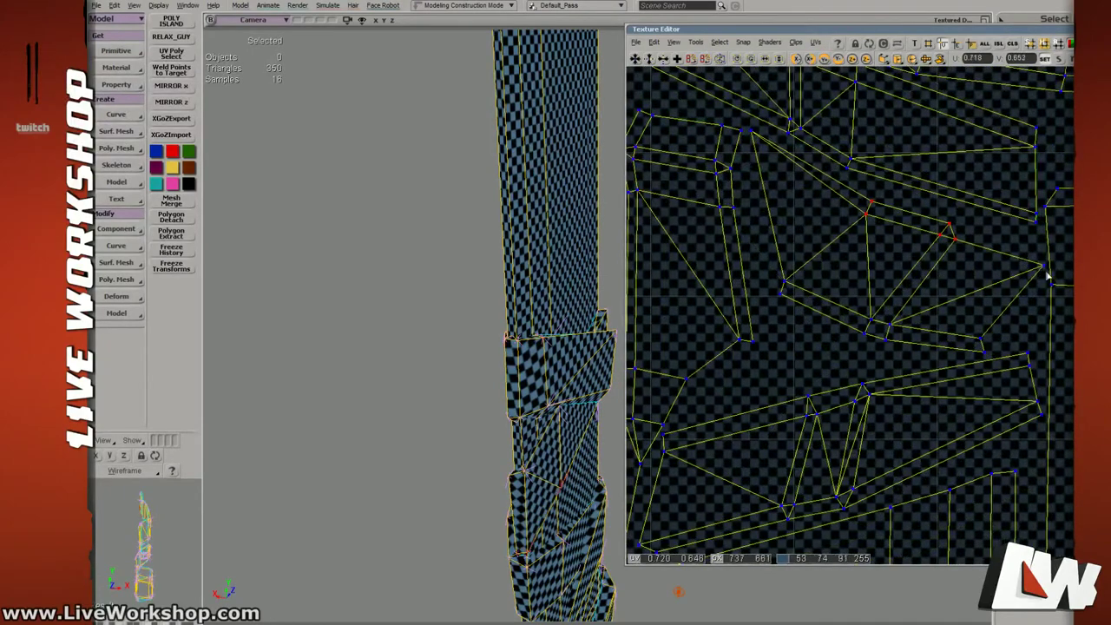
pyautogui.moveTo(1047, 275); pyautogui.dragTo(1045, 264)
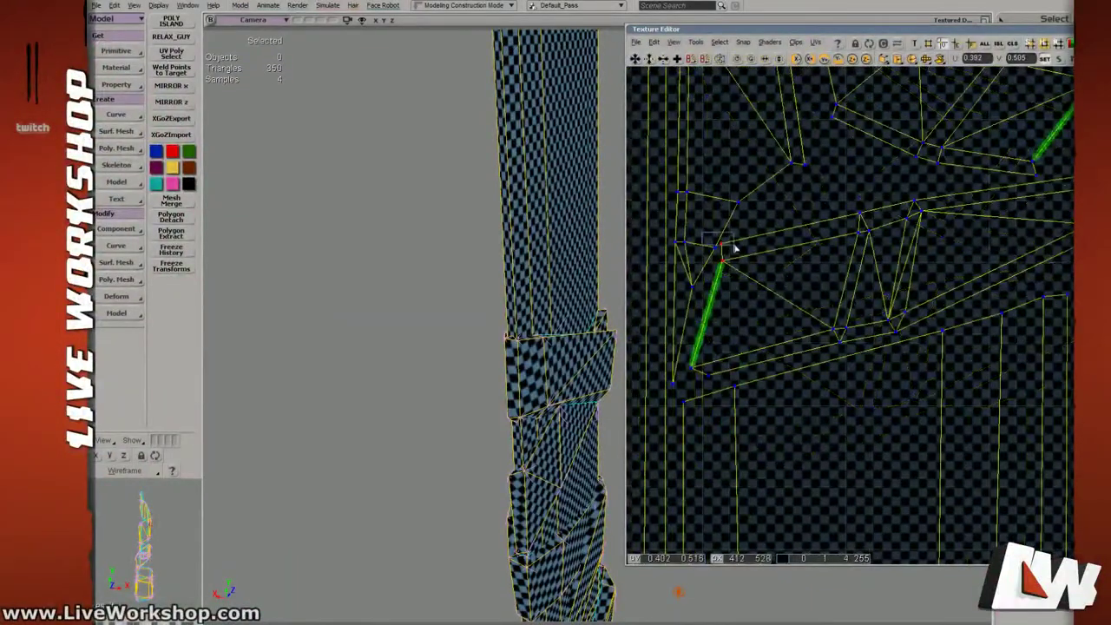
pyautogui.click(726, 244)
pyautogui.moveTo(890, 348); pyautogui.dragTo(877, 343)
pyautogui.moveTo(808, 310); pyautogui.dragTo(838, 339)
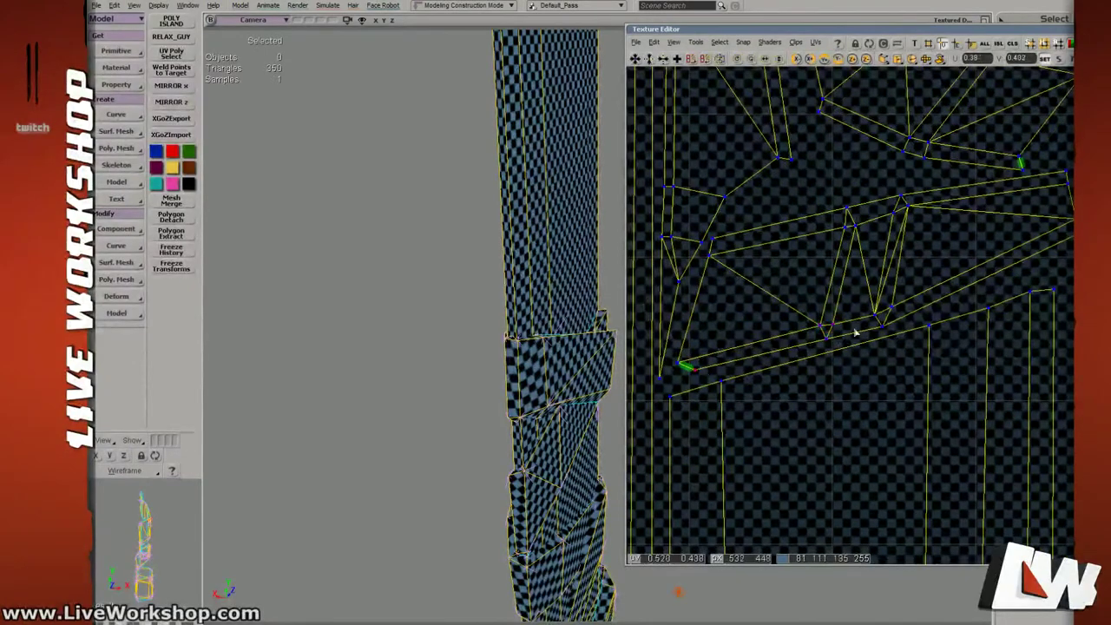
pyautogui.moveTo(861, 345); pyautogui.dragTo(610, 235, button='middle')
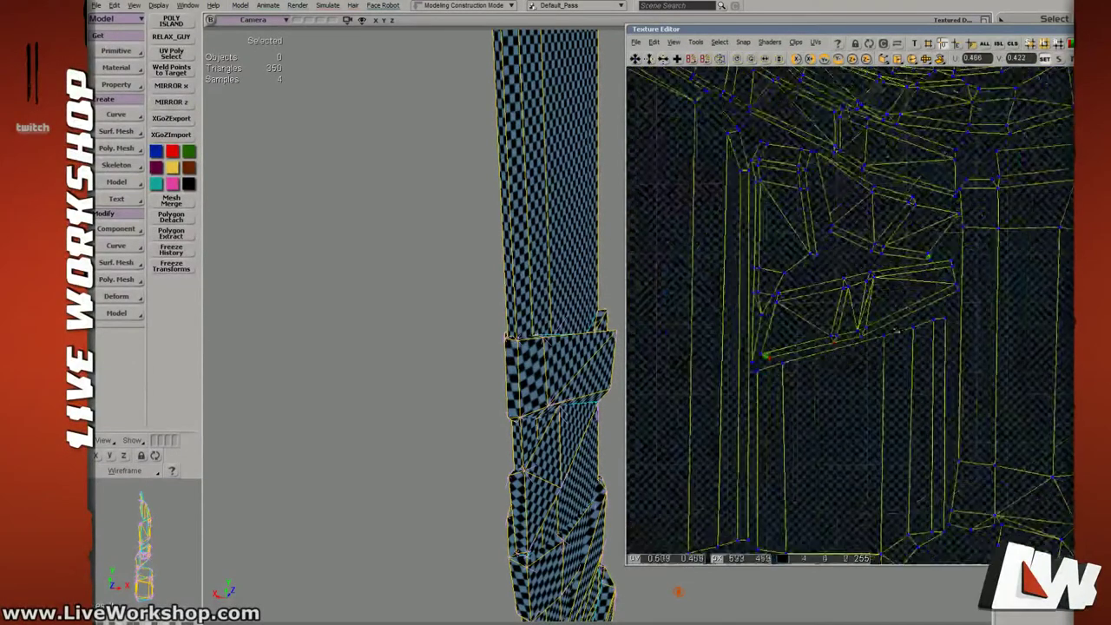
# Rotate the whole island sticking out above the texture square slightly and lower it toward the curved island beneath it.
pyautogui.moveTo(847, 213); pyautogui.dragTo(856, 265)
pyautogui.moveTo(826, 229); pyautogui.dragTo(767, 370)
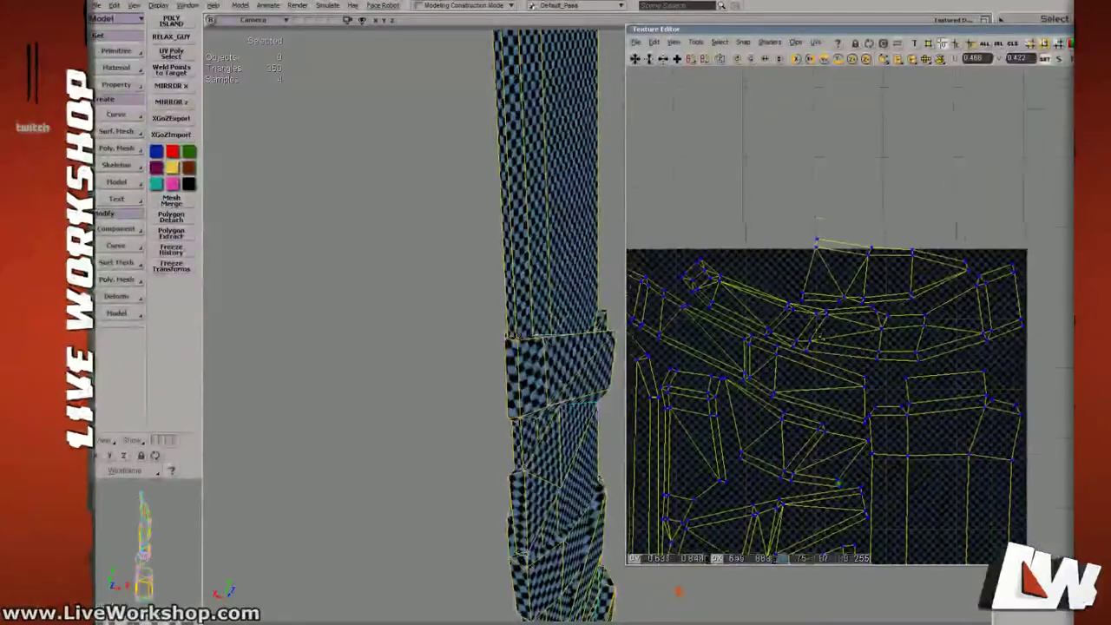
pyautogui.moveTo(767, 370); pyautogui.dragTo(779, 216, button='middle')
pyautogui.moveTo(780, 216); pyautogui.dragTo(834, 229)
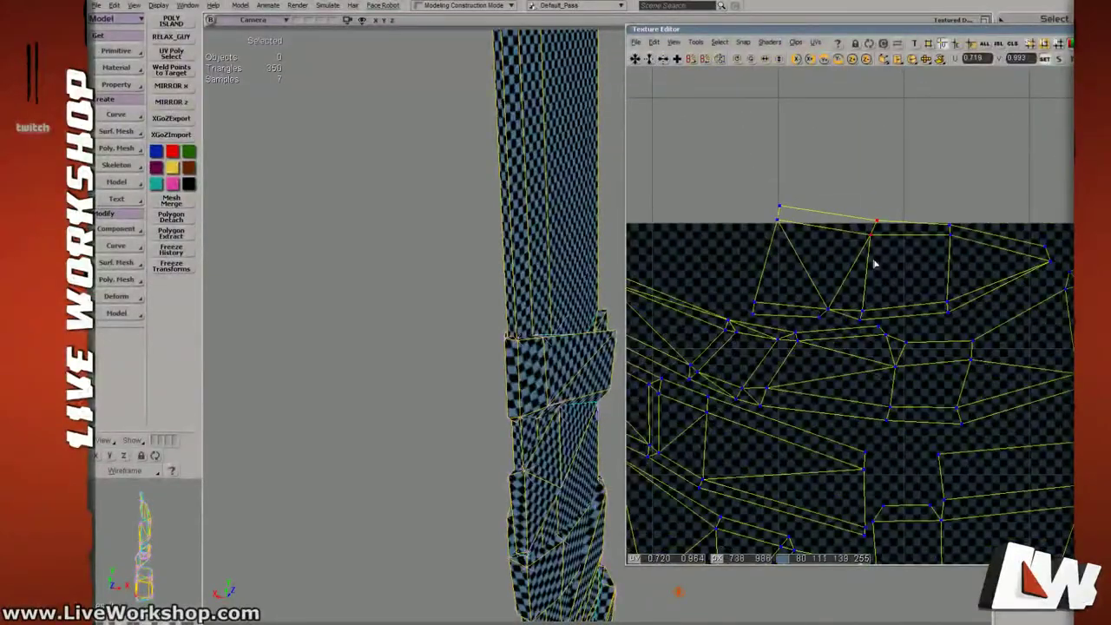
pyautogui.hotkey('ctrl', 's')
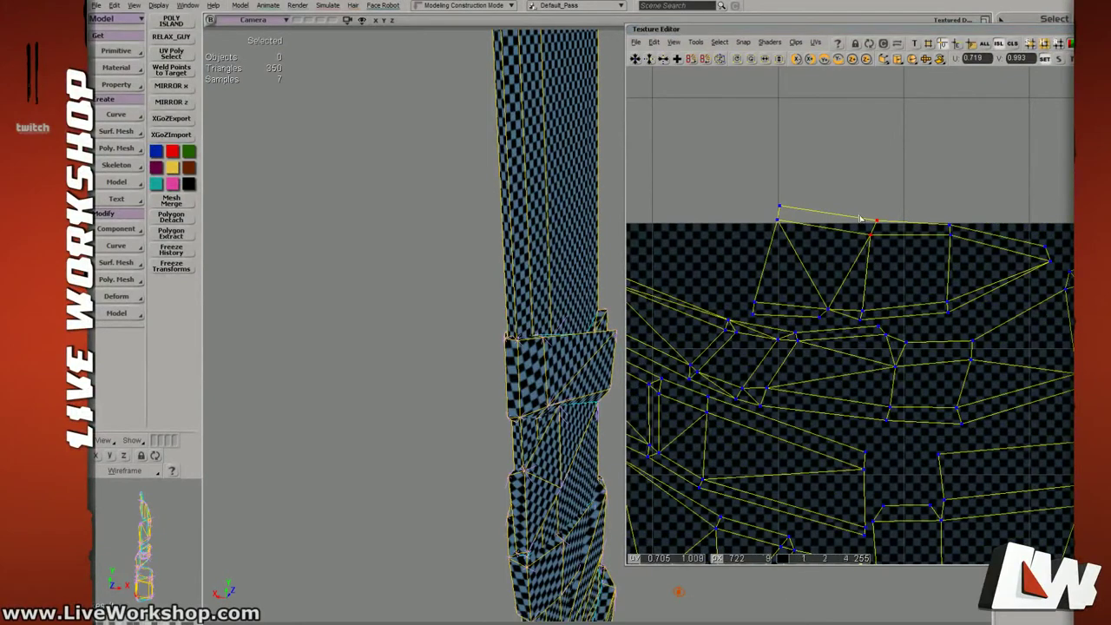
pyautogui.click(877, 259)
pyautogui.moveTo(968, 289); pyautogui.dragTo(1032, 307)
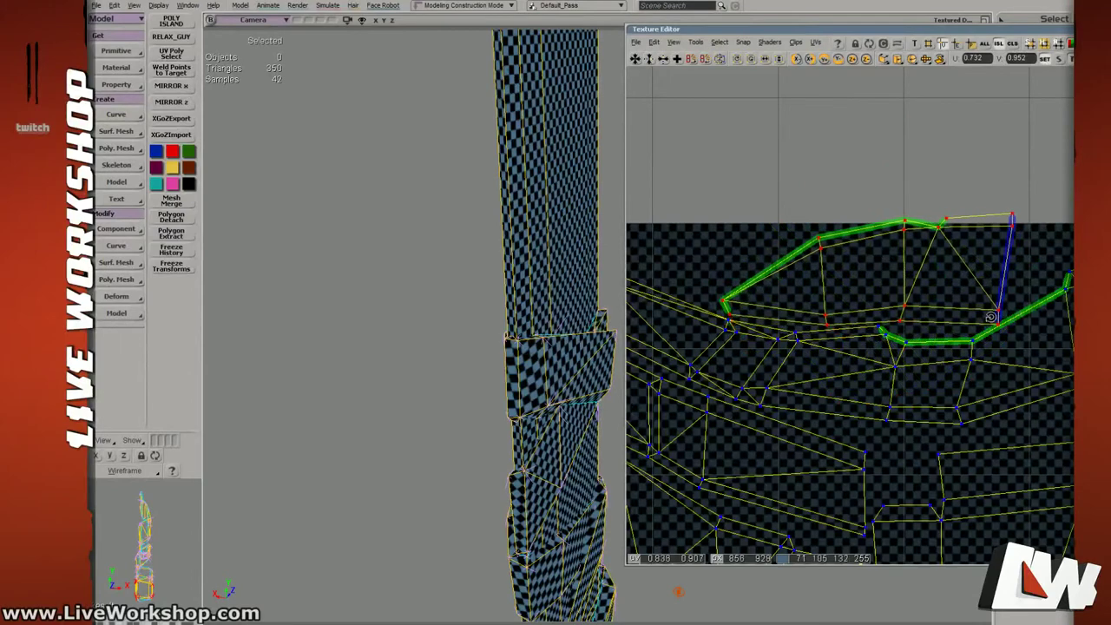
pyautogui.moveTo(943, 284); pyautogui.dragTo(893, 302)
pyautogui.press('v')
pyautogui.press('c')
pyautogui.moveTo(913, 283); pyautogui.dragTo(847, 269, button='middle')
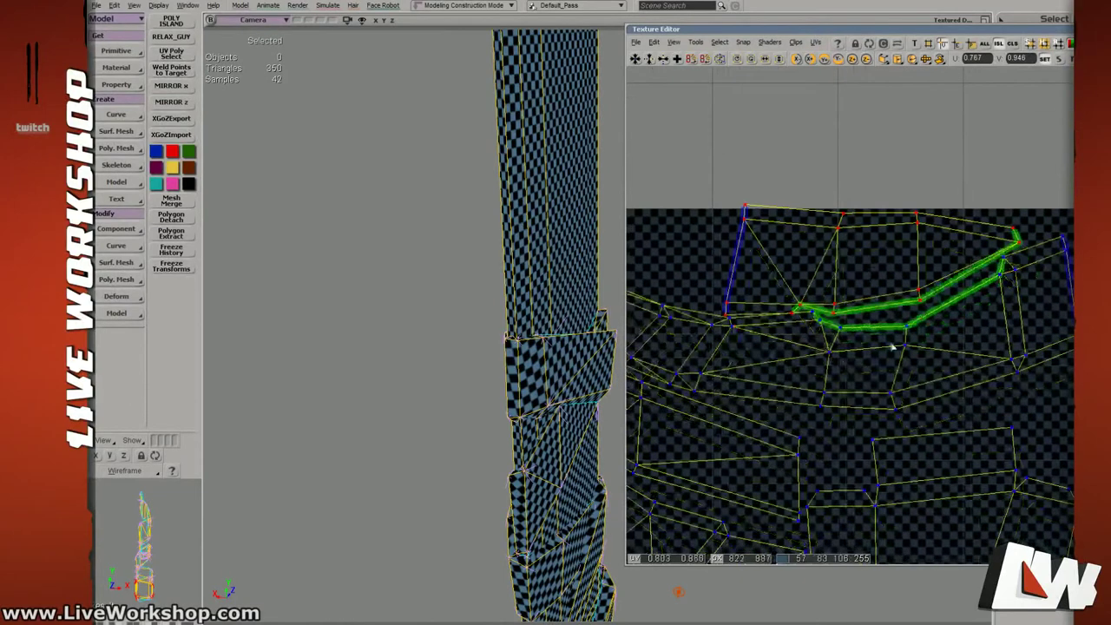
# Select the points of the curved island's outer half and move them down, away from the island above.
pyautogui.click(974, 389)
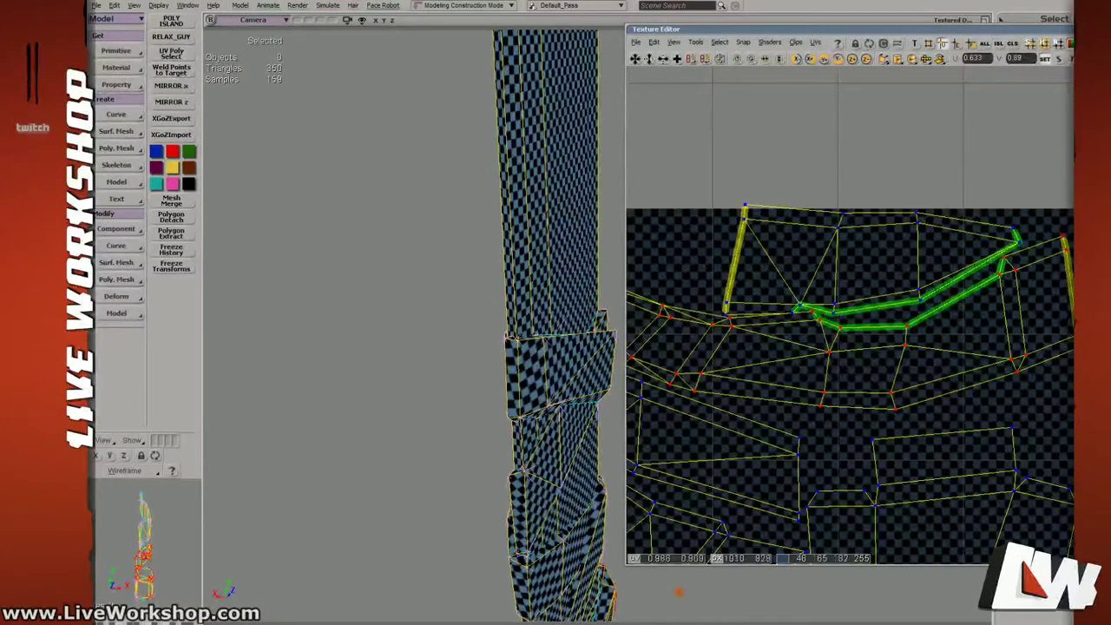
pyautogui.moveTo(989, 248); pyautogui.dragTo(1045, 382)
pyautogui.keyDown('shift'); pyautogui.moveTo(877, 311); pyautogui.dragTo(936, 432); pyautogui.keyUp('shift')
pyautogui.press('c')
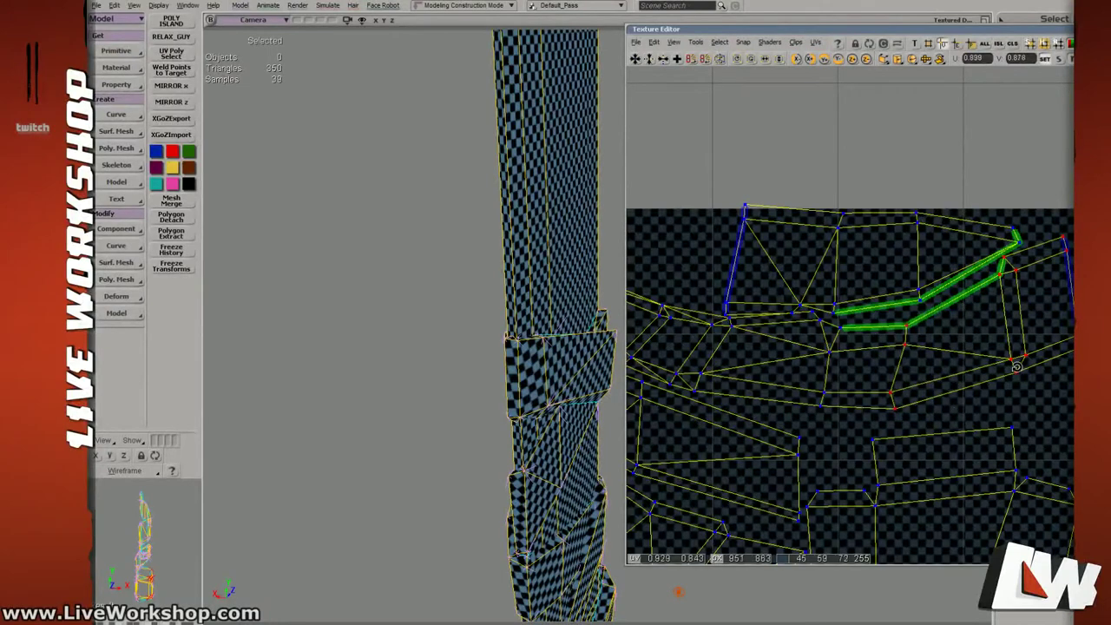
pyautogui.moveTo(1017, 368); pyautogui.dragTo(1027, 357)
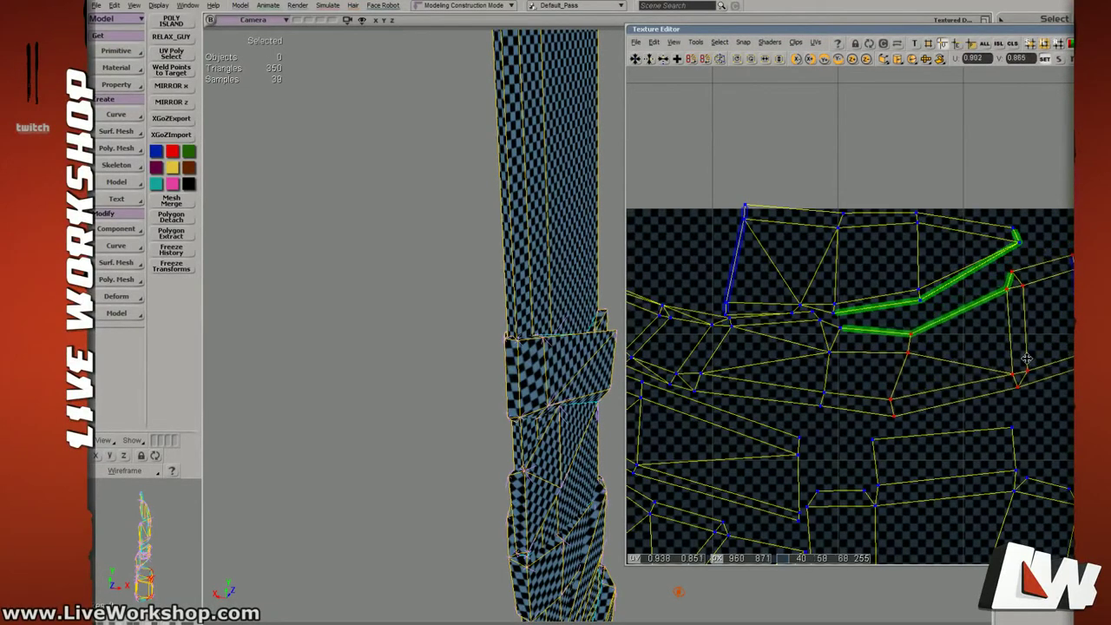
# Lower the two middle cross rows of points on the curved island to even out its bend below the upper island.
pyautogui.moveTo(811, 335); pyautogui.dragTo(827, 310)
pyautogui.keyDown('shift'); pyautogui.moveTo(799, 317); pyautogui.dragTo(869, 408); pyautogui.keyUp('shift')
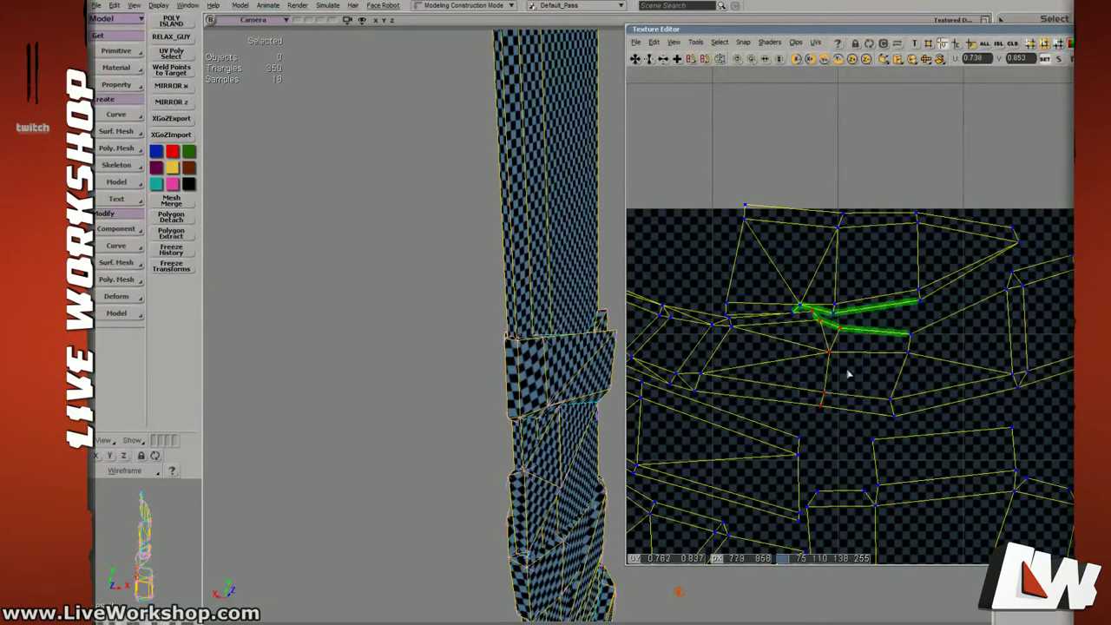
pyautogui.moveTo(838, 351); pyautogui.dragTo(837, 361)
pyautogui.moveTo(866, 324); pyautogui.dragTo(947, 431)
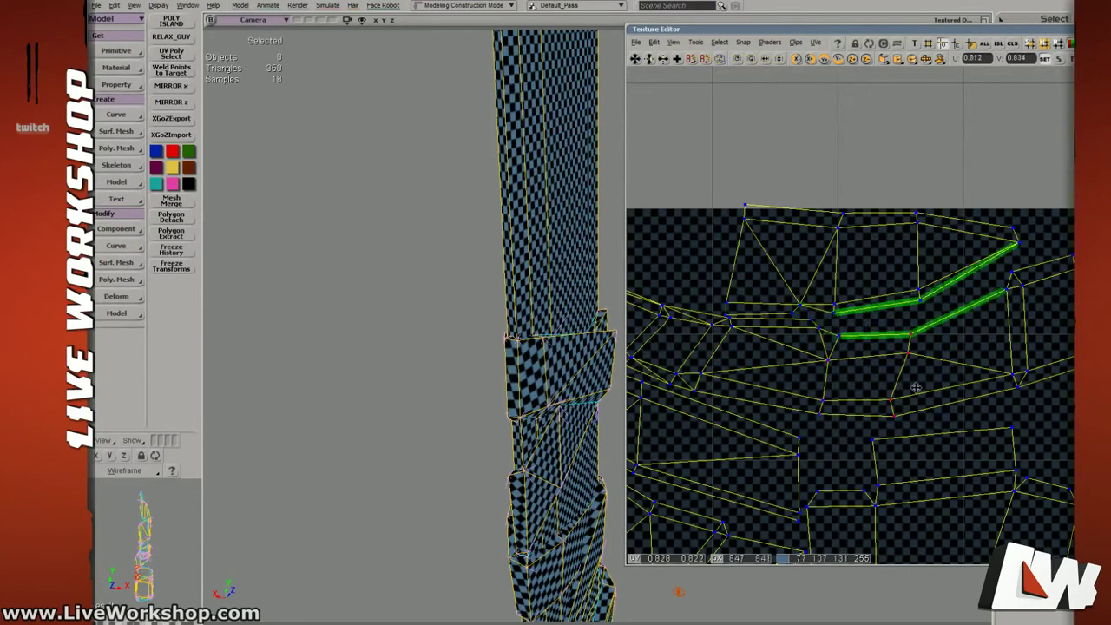
pyautogui.moveTo(914, 386); pyautogui.dragTo(918, 390)
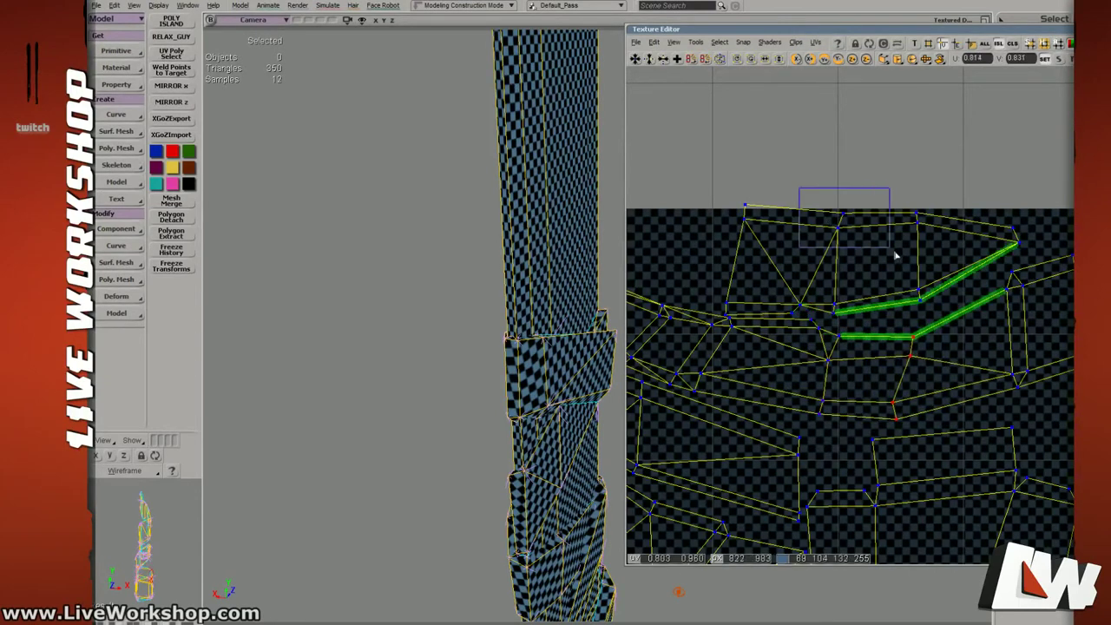
# Select the whole uppermost island and move it slightly lower in the texture square.
pyautogui.moveTo(895, 255)
pyautogui.mouseDown()
pyautogui.moveTo(871, 245)
pyautogui.moveTo(880, 261)
pyautogui.mouseUp()
pyautogui.moveTo(851, 249); pyautogui.dragTo(851, 283, button='middle')
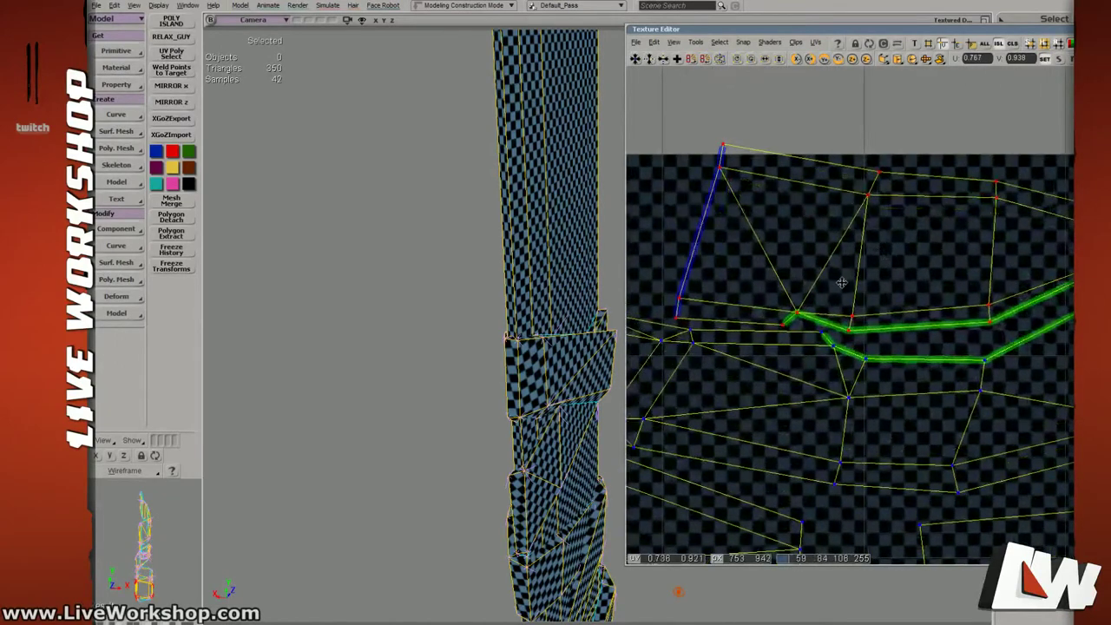
pyautogui.moveTo(996, 248); pyautogui.dragTo(843, 265)
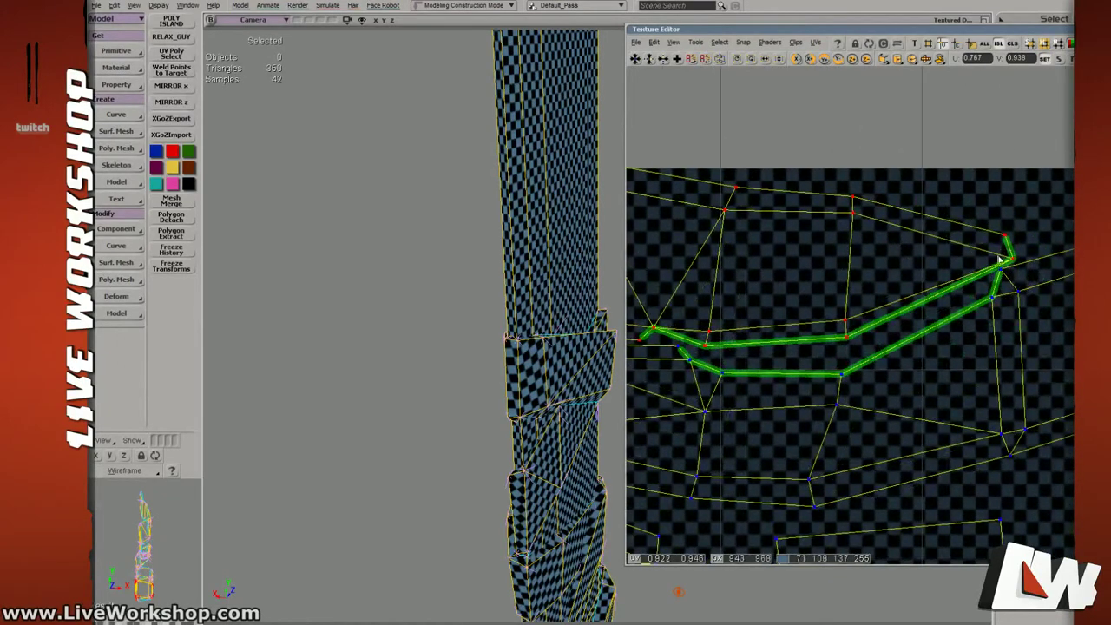
# Raise the points at the uppermost island's tapered end and its nearest cross row away from the curved island.
pyautogui.click(998, 44)
pyautogui.moveTo(997, 210); pyautogui.dragTo(1033, 265)
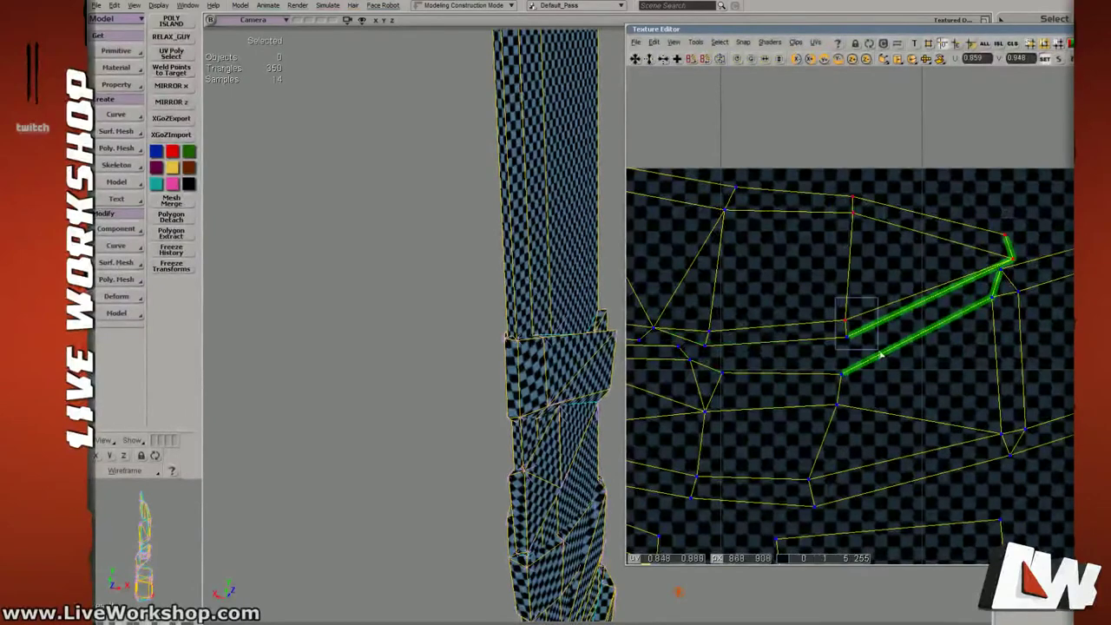
pyautogui.keyDown('shift'); pyautogui.moveTo(879, 352); pyautogui.dragTo(913, 277); pyautogui.keyUp('shift')
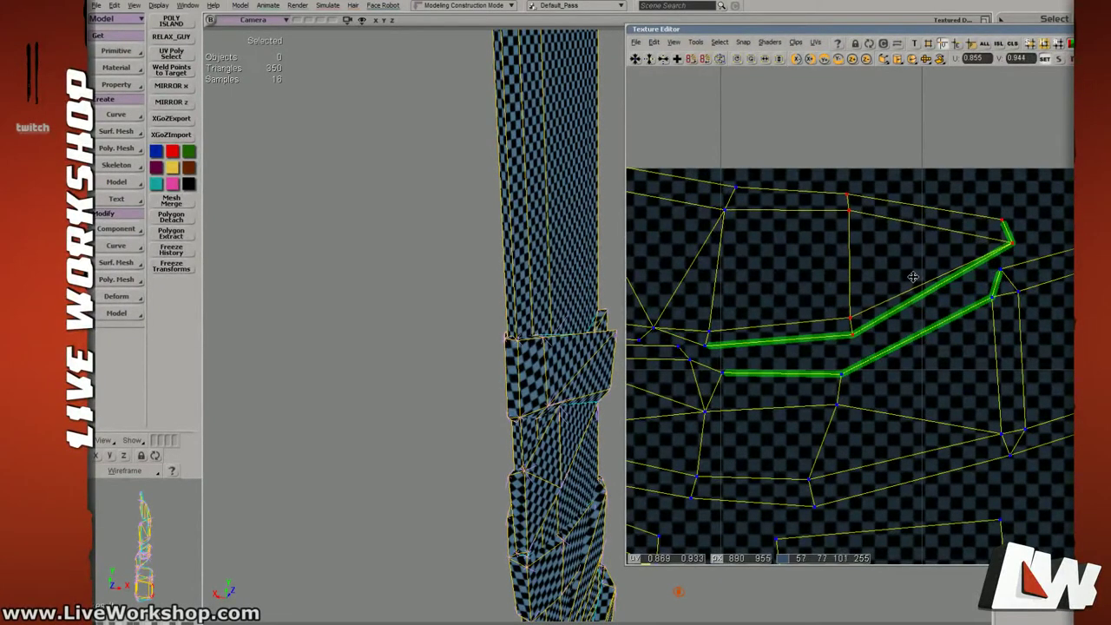
pyautogui.moveTo(781, 260); pyautogui.dragTo(824, 262)
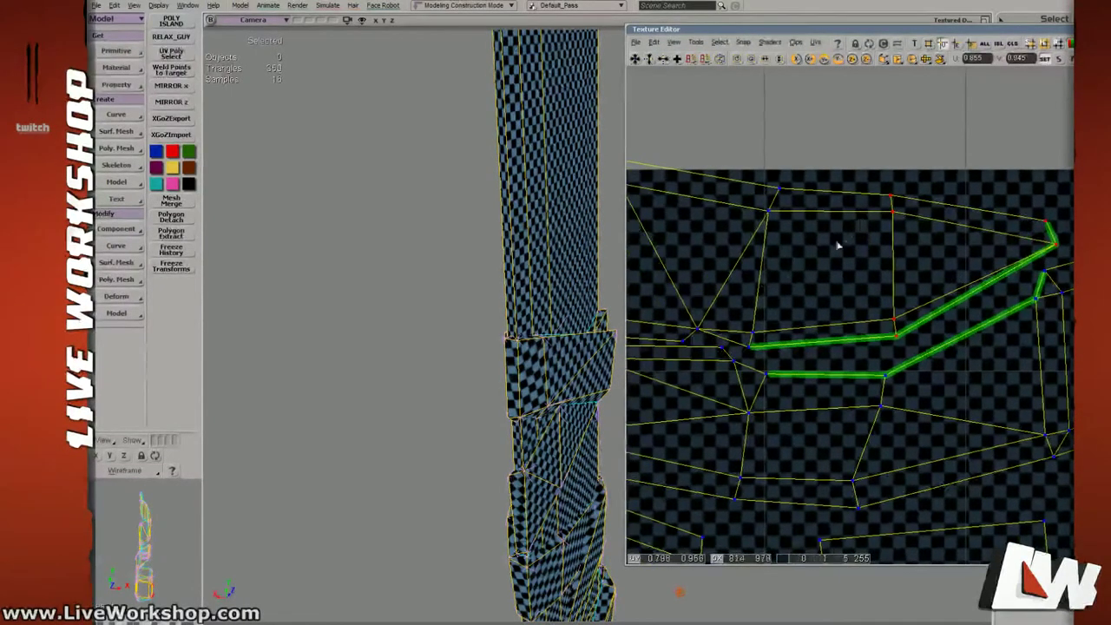
pyautogui.moveTo(797, 246); pyautogui.dragTo(882, 278, button='middle')
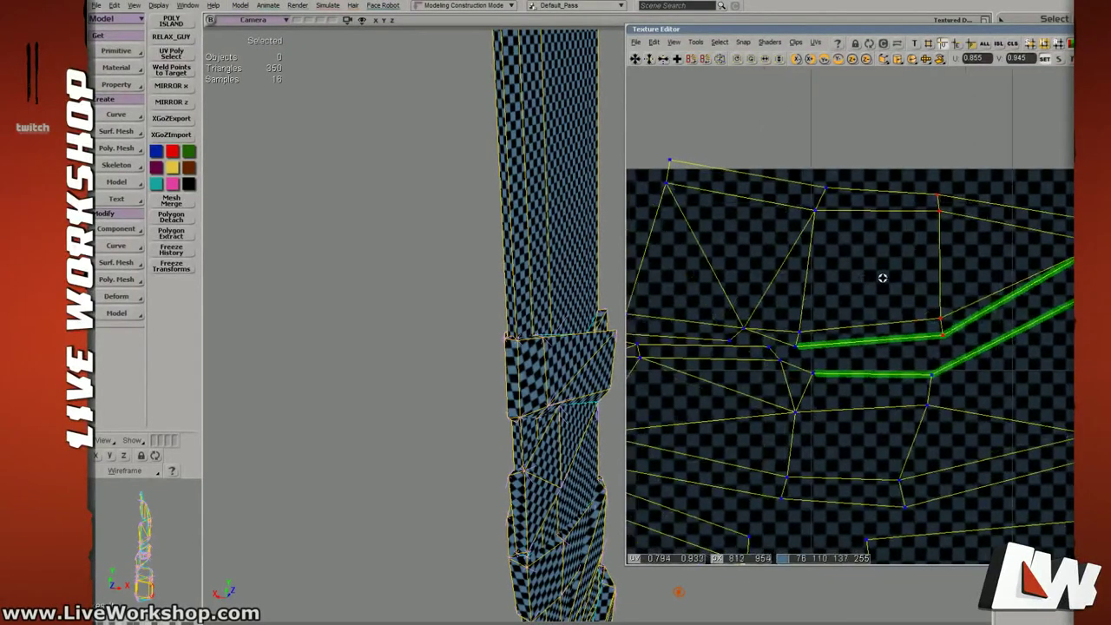
# Pull the uppermost island's protruding corner down inside the texture square and adjust the other corner points at its wide end.
pyautogui.moveTo(778, 177); pyautogui.dragTo(824, 206)
pyautogui.moveTo(824, 209); pyautogui.dragTo(960, 211, button='middle')
pyautogui.moveTo(775, 150); pyautogui.dragTo(796, 214)
pyautogui.click(792, 172)
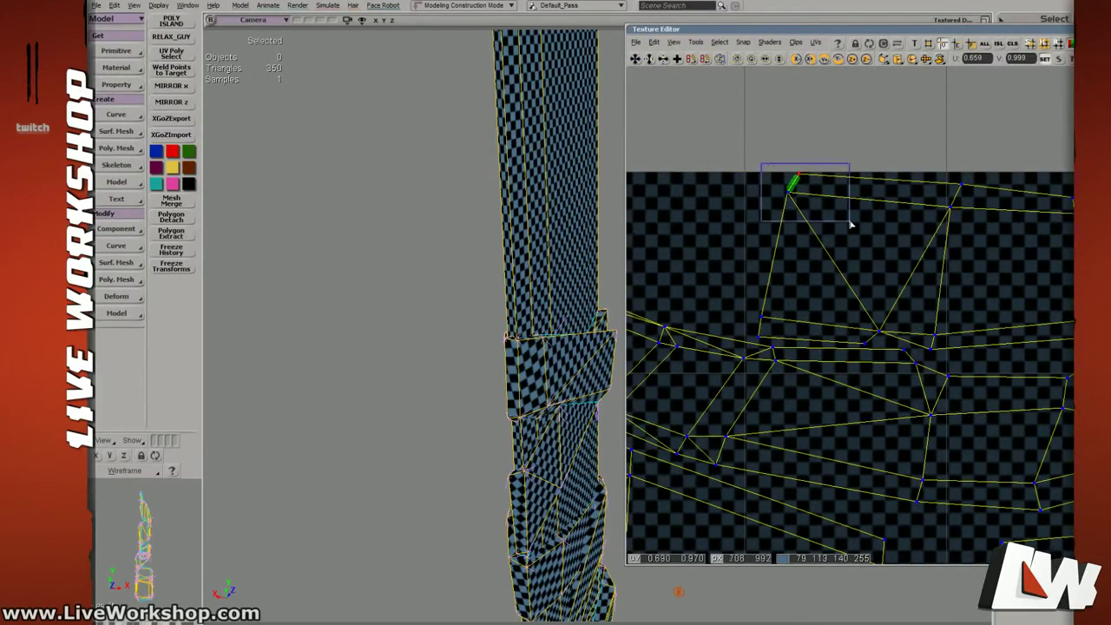
pyautogui.moveTo(850, 223); pyautogui.dragTo(850, 223)
pyautogui.moveTo(839, 213); pyautogui.dragTo(835, 214)
pyautogui.moveTo(773, 344); pyautogui.dragTo(771, 338)
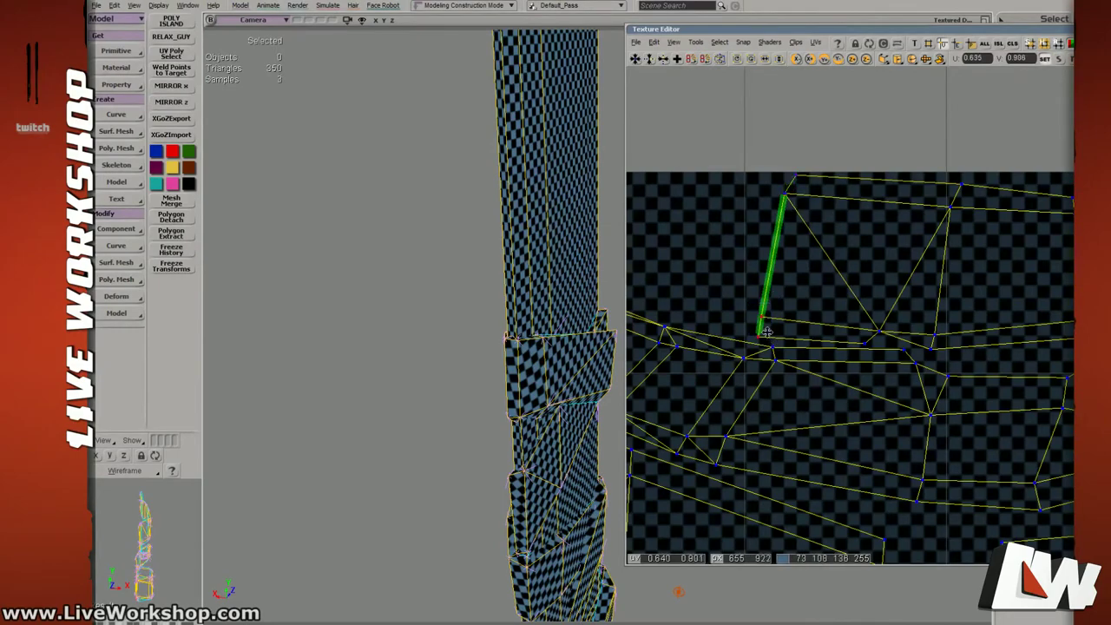
pyautogui.click(875, 310)
# Examine the whole UV layout and the checker pattern on the sword handle for stretching and island spacing.
pyautogui.scroll(-4, 952, 287)
pyautogui.scroll(-4, 953, 286)
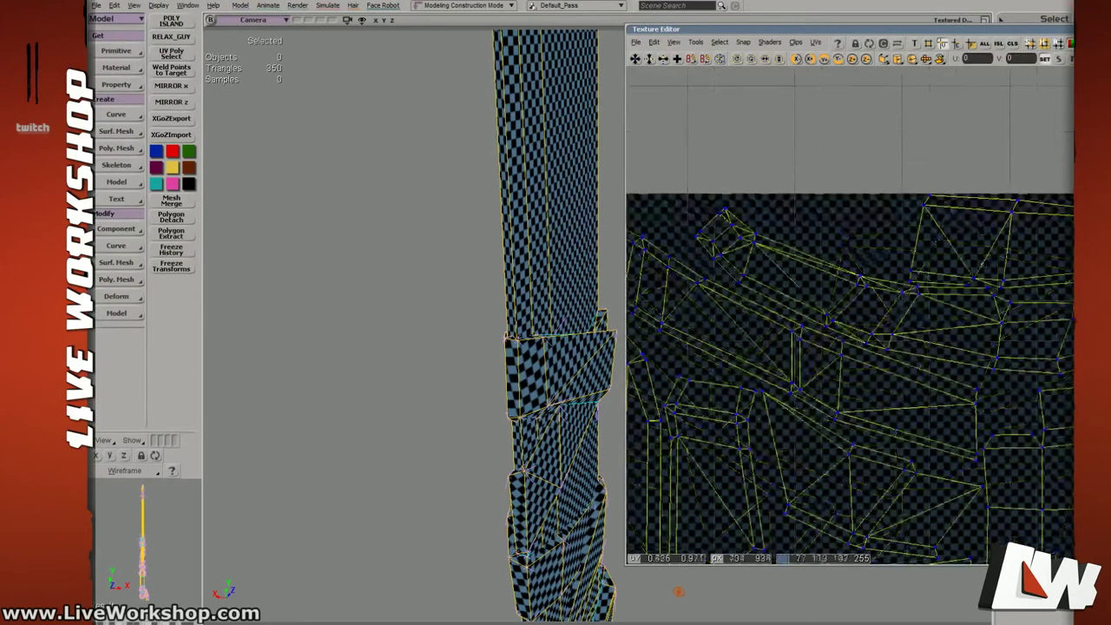
pyautogui.scroll(-3, 880, 270)
pyautogui.moveTo(864, 345); pyautogui.dragTo(874, 316, button='middle')
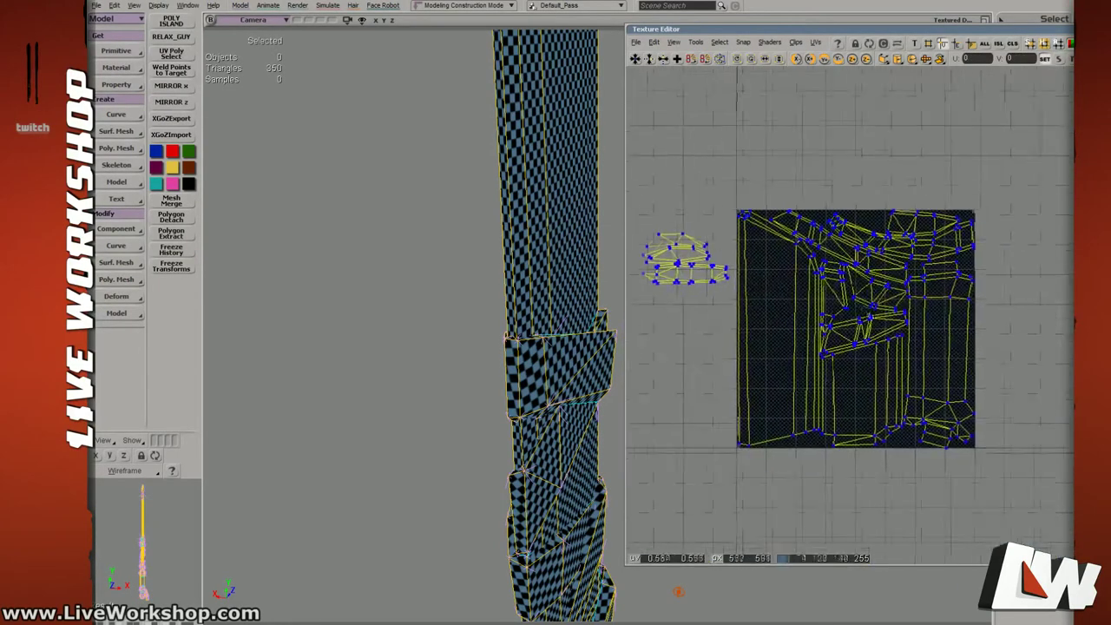
pyautogui.scroll(4, 913, 322)
pyautogui.scroll(2, 915, 321)
pyautogui.scroll(-4, 938, 313)
pyautogui.moveTo(503, 261)
pyautogui.mouseDown(button='middle')
pyautogui.moveTo(474, 258)
pyautogui.moveTo(521, 266)
pyautogui.moveTo(511, 265)
pyautogui.mouseUp(button='middle')
pyautogui.scroll(5, 812, 289)
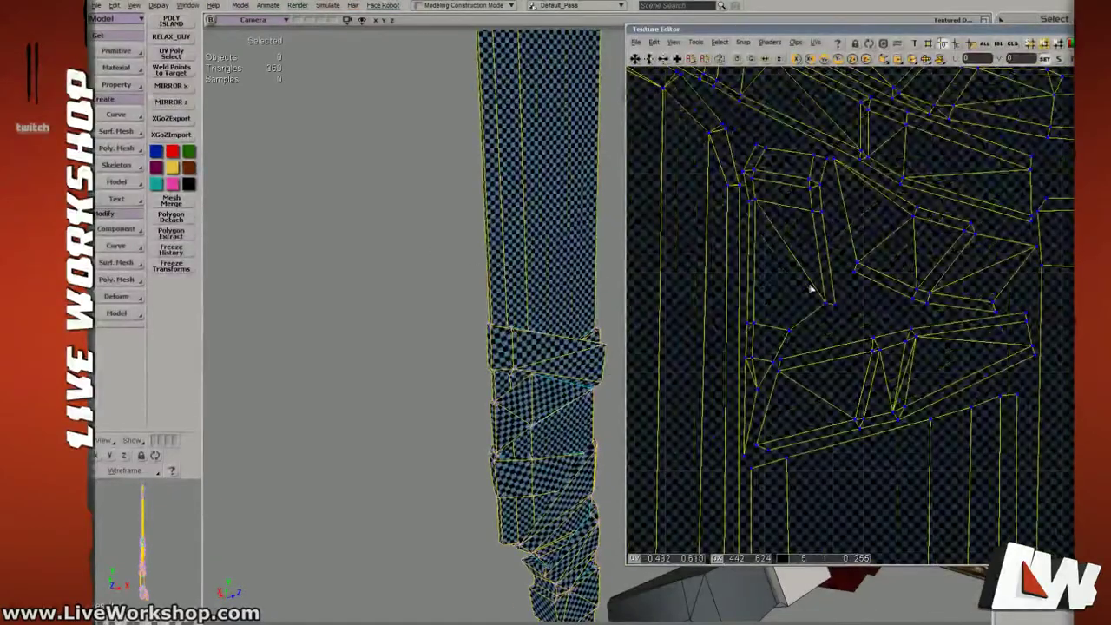
# Nudge the upright split island's outer border points outward and adjust the slanted island's corner point beside it.
pyautogui.moveTo(781, 230); pyautogui.dragTo(782, 231)
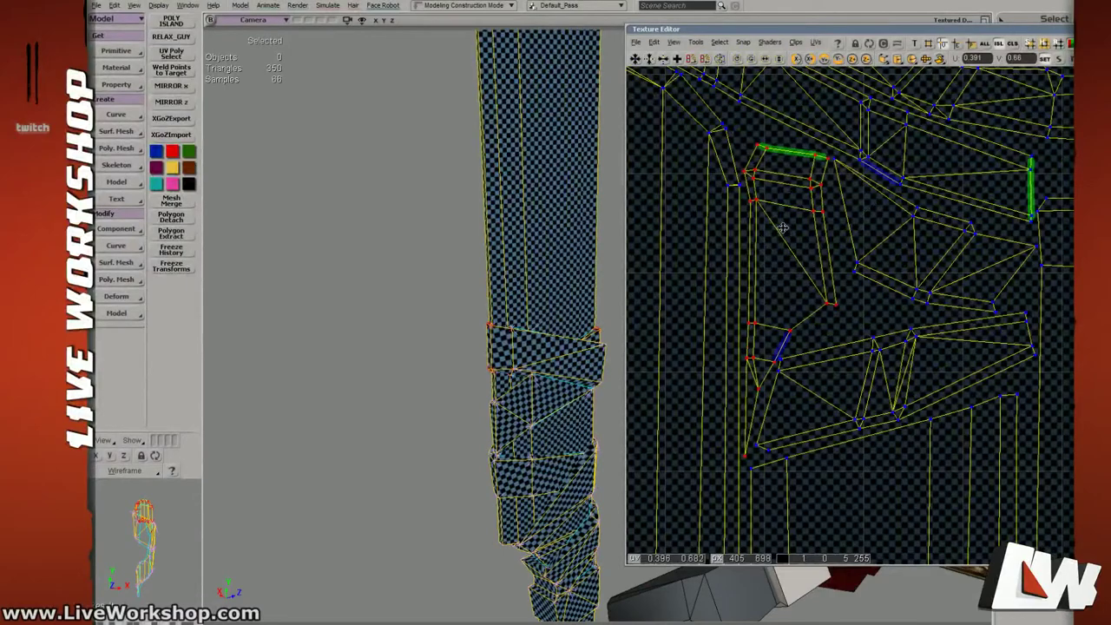
pyautogui.click(879, 278)
pyautogui.scroll(2, 824, 251)
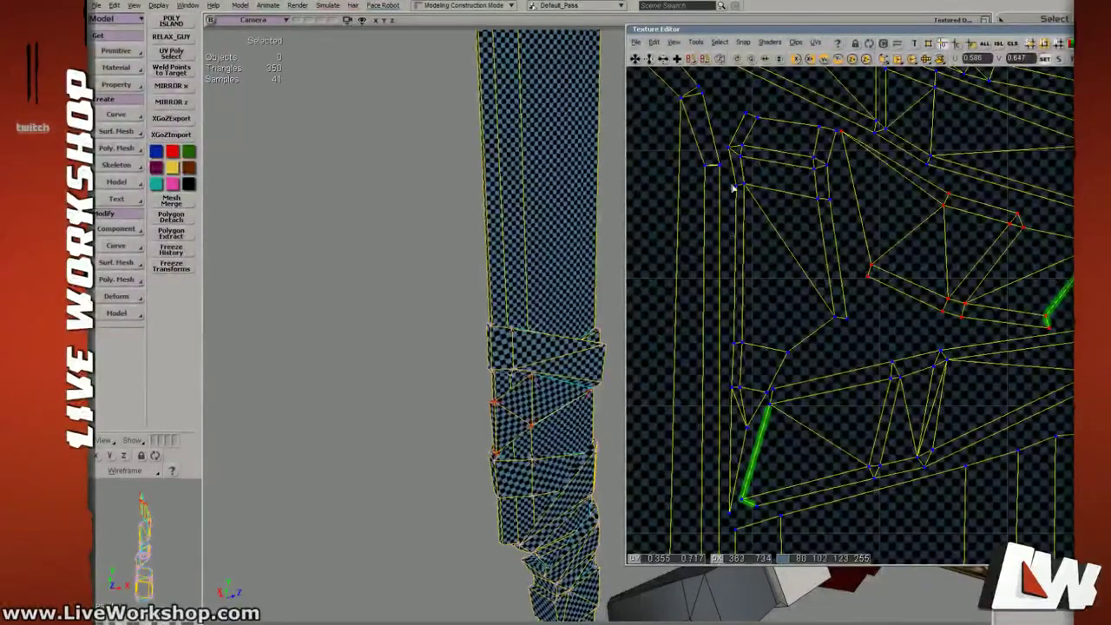
pyautogui.moveTo(731, 184); pyautogui.dragTo(738, 196)
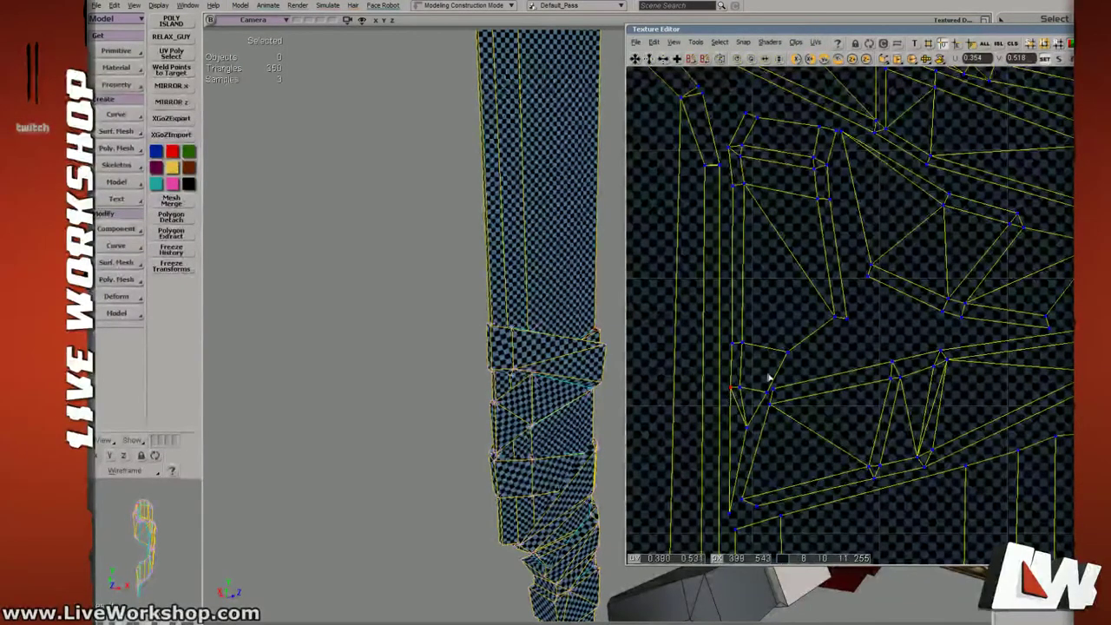
pyautogui.moveTo(771, 384); pyautogui.dragTo(779, 394)
pyautogui.scroll(5, 781, 393)
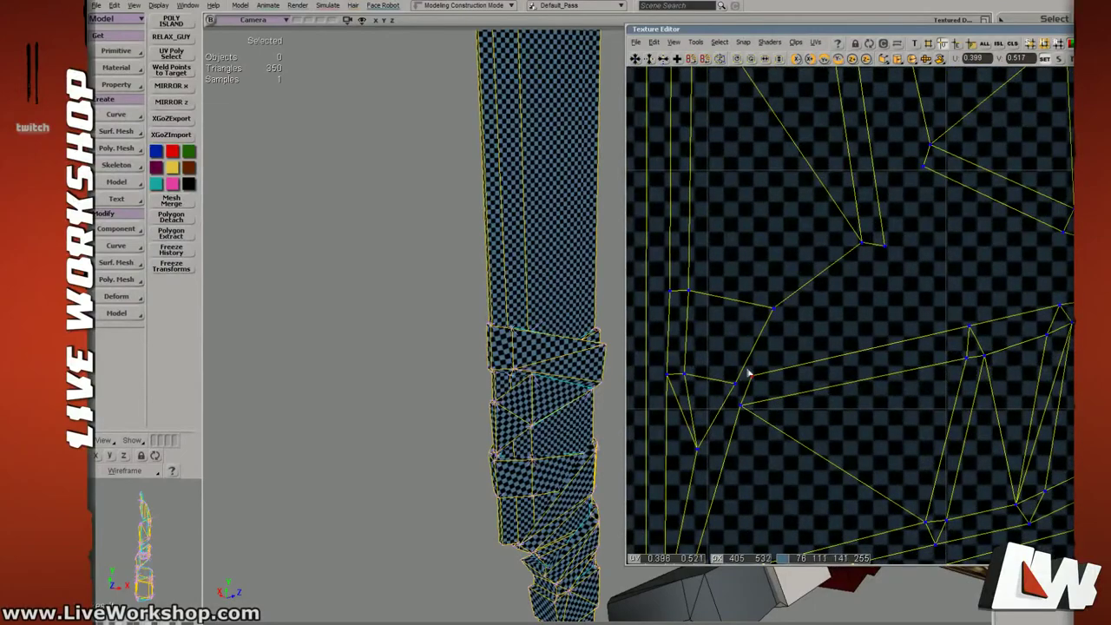
pyautogui.scroll(-8, 1026, 356)
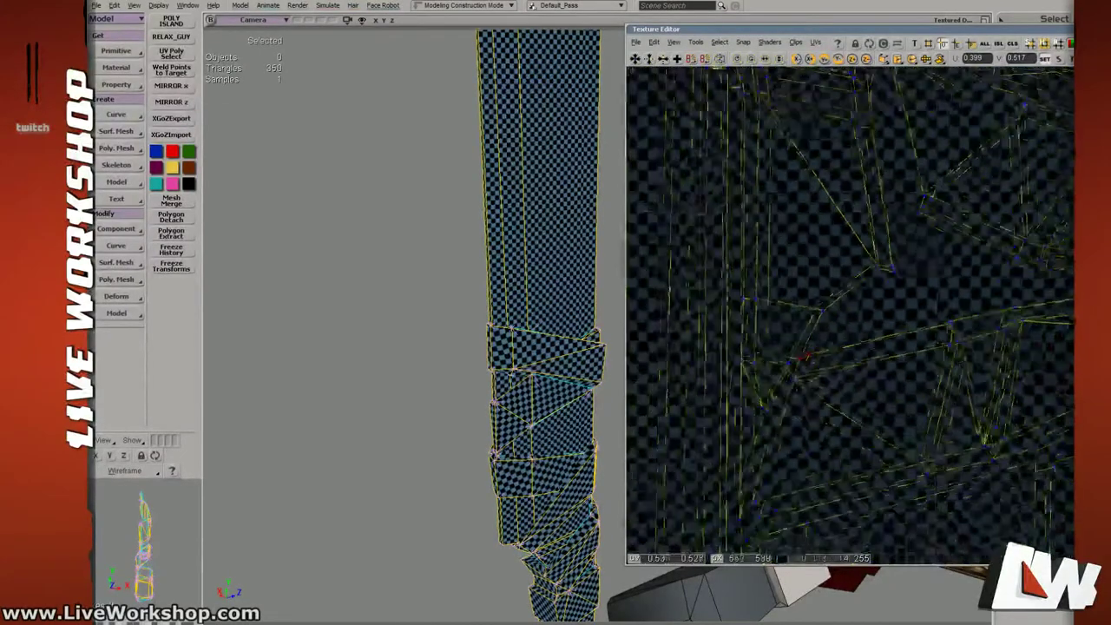
# Adjust the corner points at the slanted island's narrow end to keep them clear of the upright split island's border.
pyautogui.moveTo(867, 340); pyautogui.dragTo(845, 342)
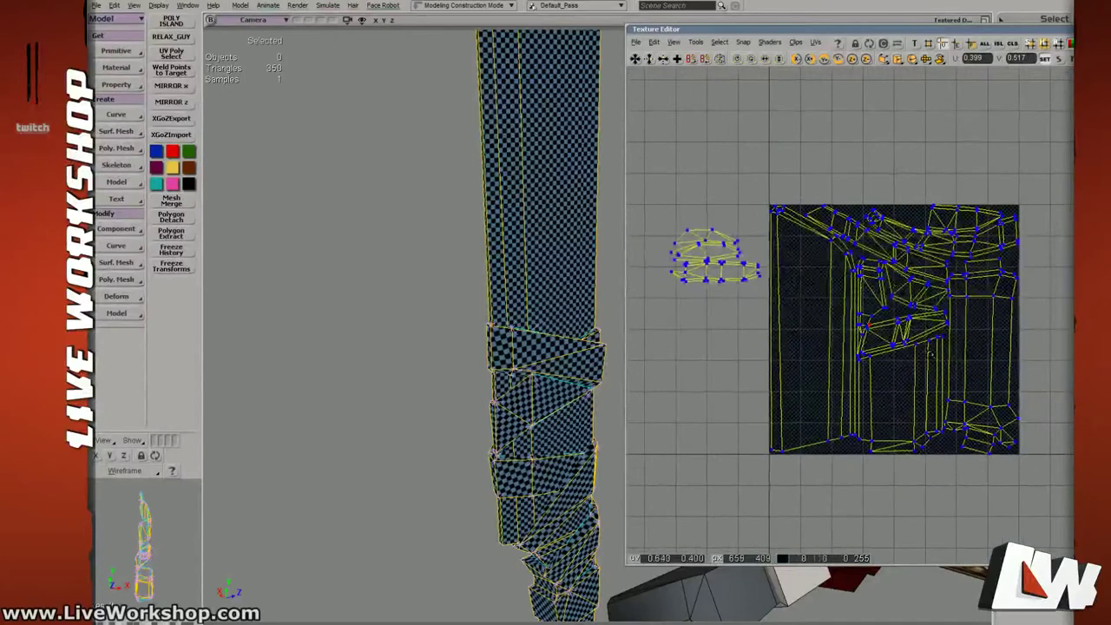
pyautogui.scroll(-1, 901, 350)
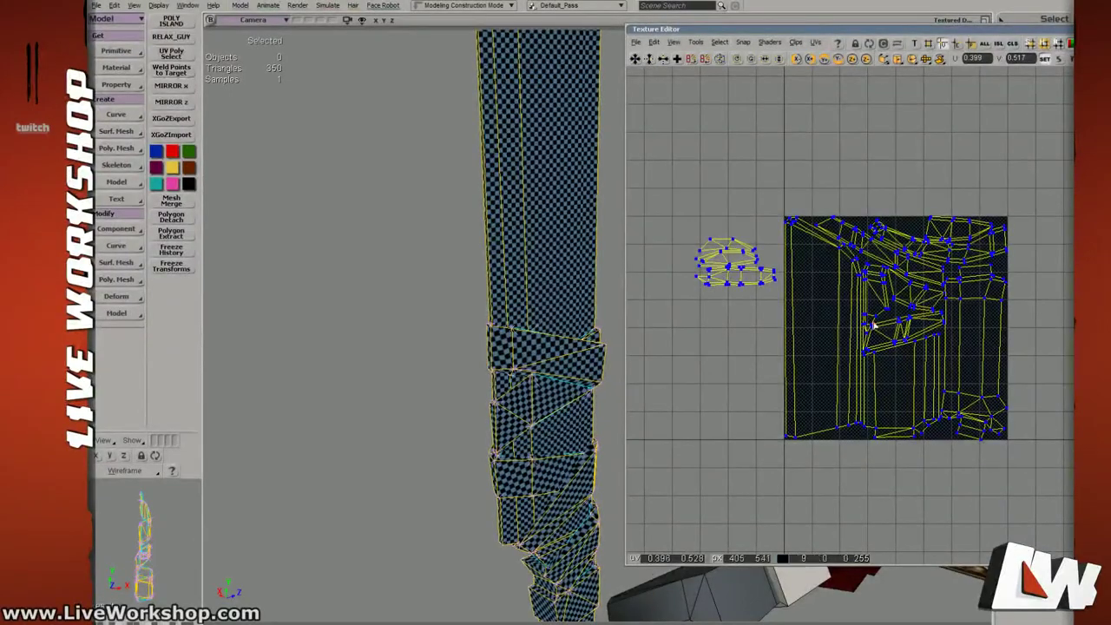
pyautogui.scroll(8, 865, 327)
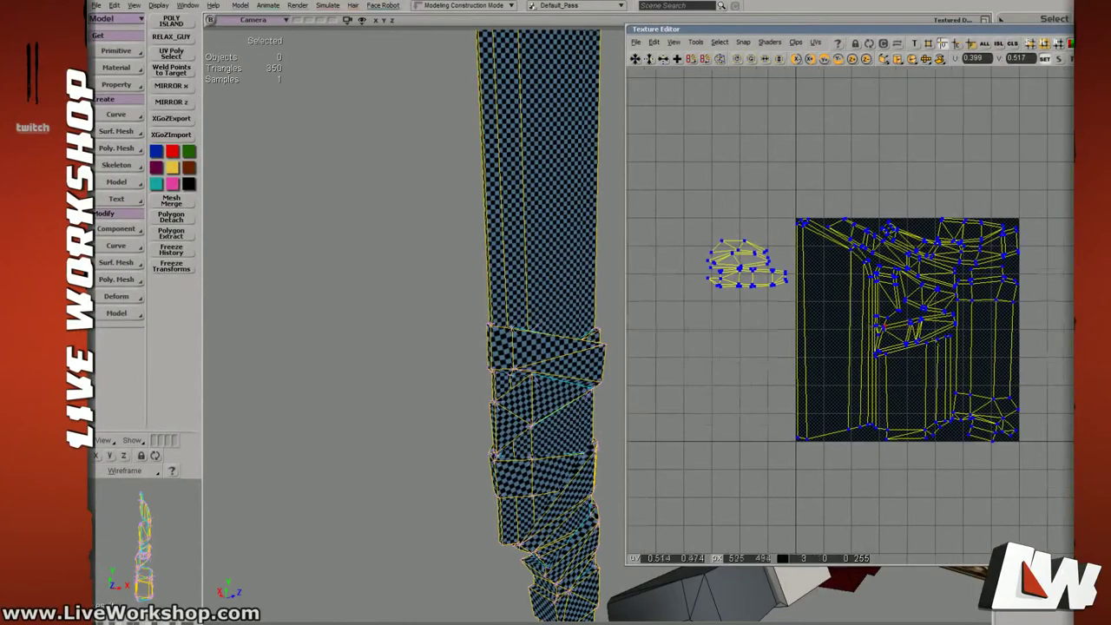
pyautogui.moveTo(912, 354); pyautogui.dragTo(843, 372, button='middle')
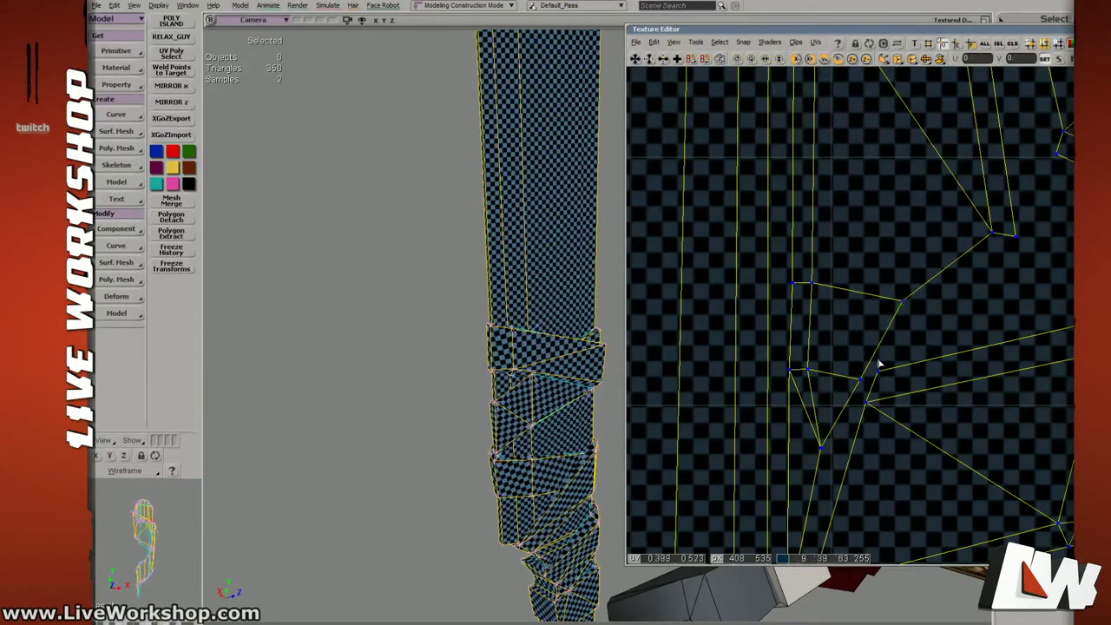
pyautogui.moveTo(1007, 291); pyautogui.dragTo(905, 263, button='middle')
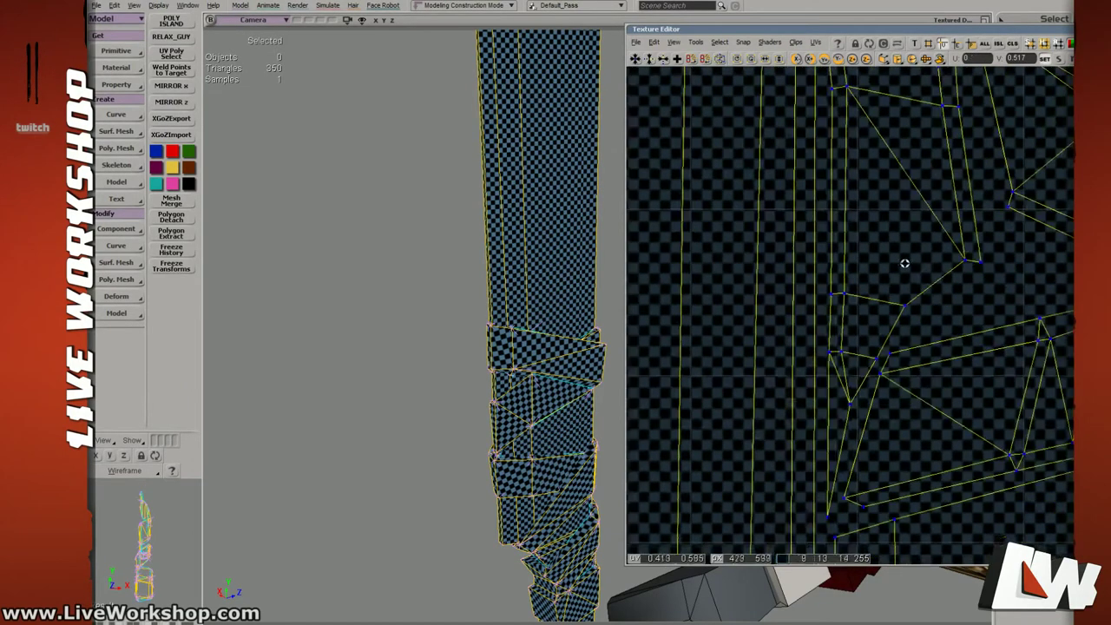
pyautogui.moveTo(906, 263); pyautogui.dragTo(833, 343)
pyautogui.moveTo(885, 187); pyautogui.dragTo(875, 315)
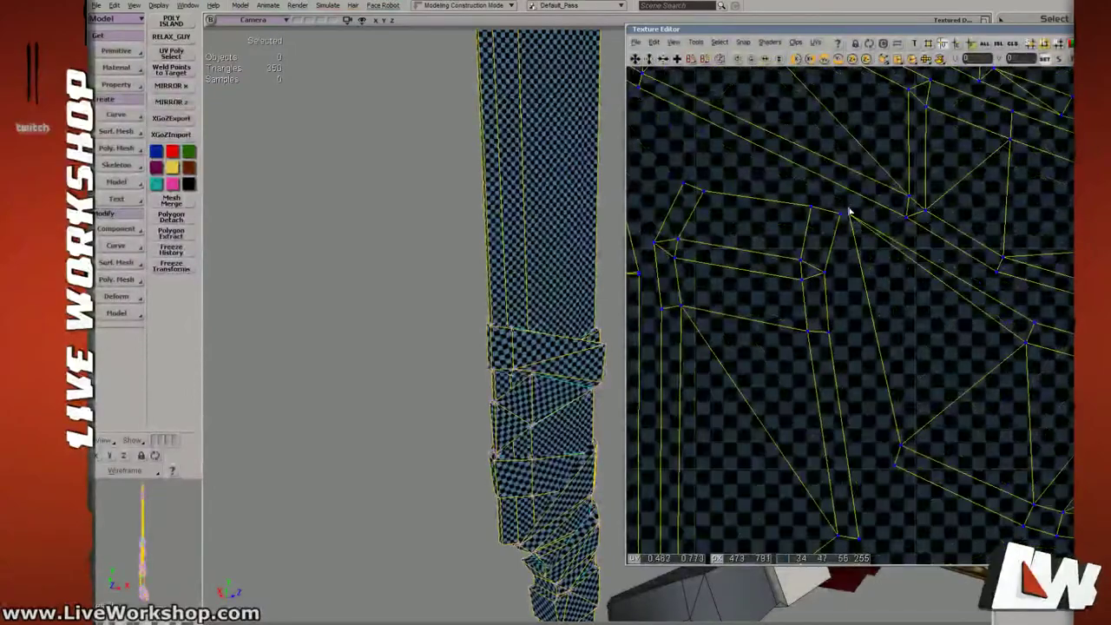
# Shift the upright split island's upper corner point away from the neighbouring triangulated island.
pyautogui.moveTo(842, 217); pyautogui.dragTo(947, 265, button='middle')
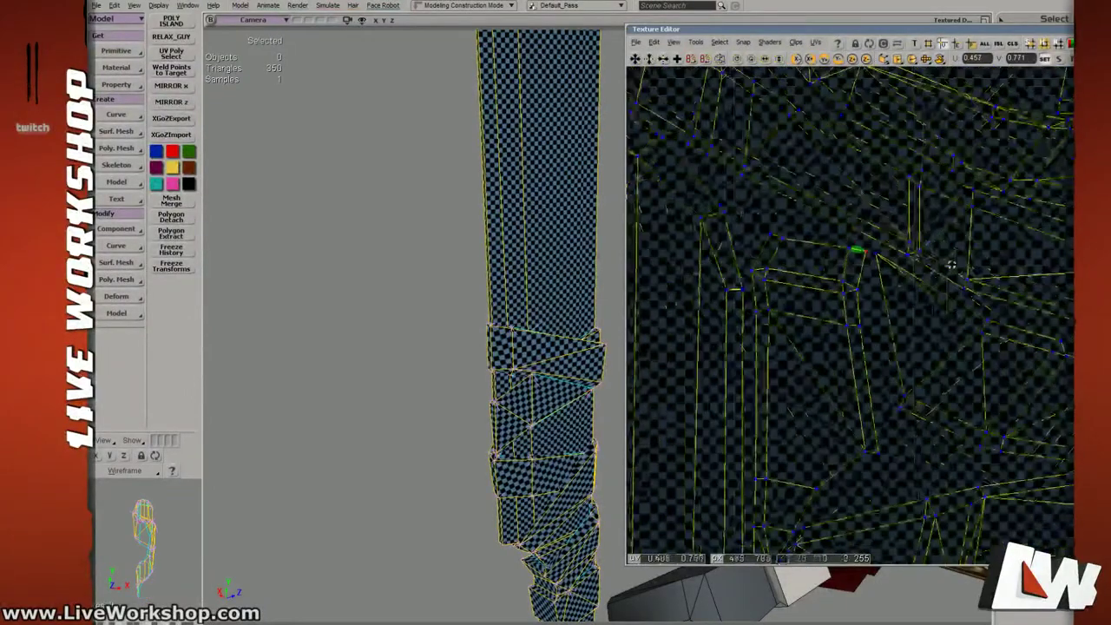
pyautogui.moveTo(947, 266); pyautogui.dragTo(850, 264)
pyautogui.moveTo(1016, 269); pyautogui.dragTo(1033, 433, button='middle')
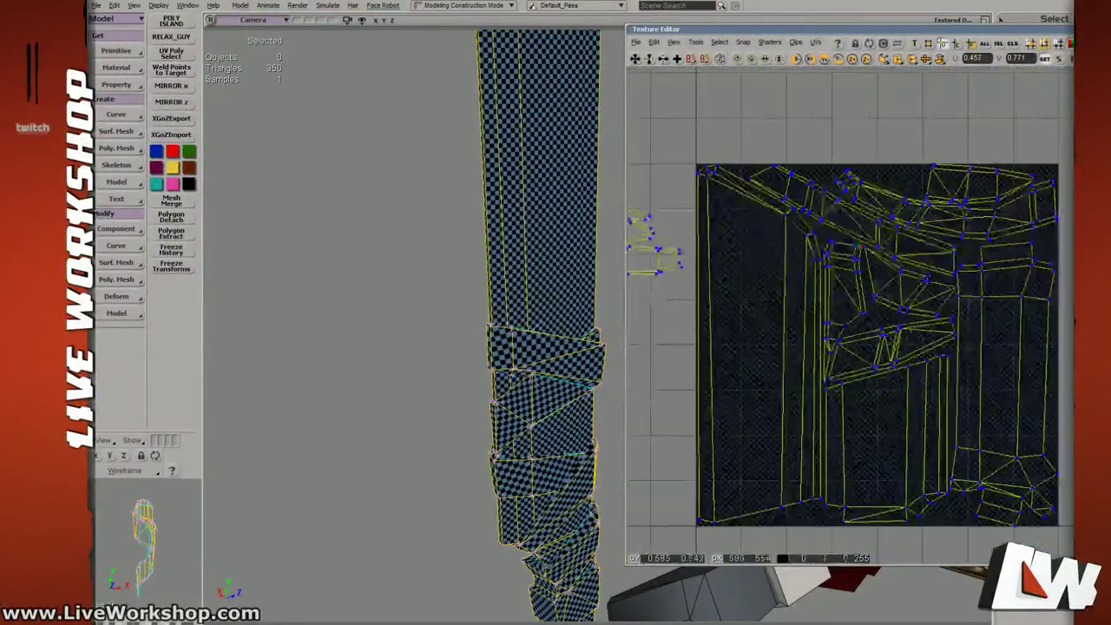
pyautogui.moveTo(1032, 434); pyautogui.dragTo(941, 390)
# Select the upper corner points of the tall island at the square's far side and move them away from the adjacent island.
pyautogui.moveTo(941, 390); pyautogui.dragTo(880, 321, button='middle')
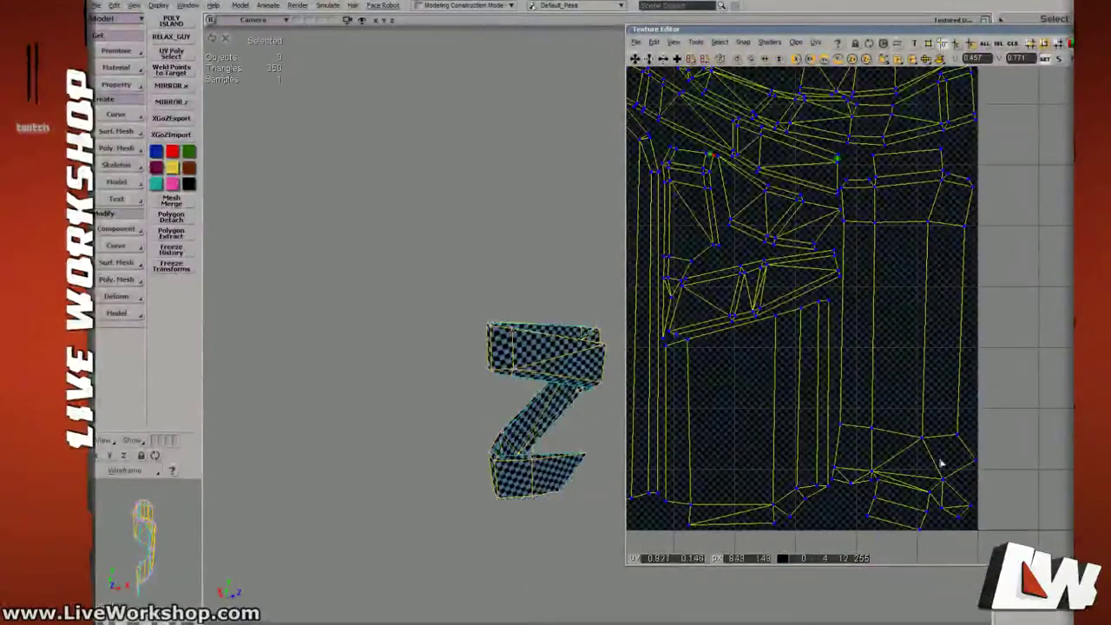
pyautogui.scroll(5, 873, 417)
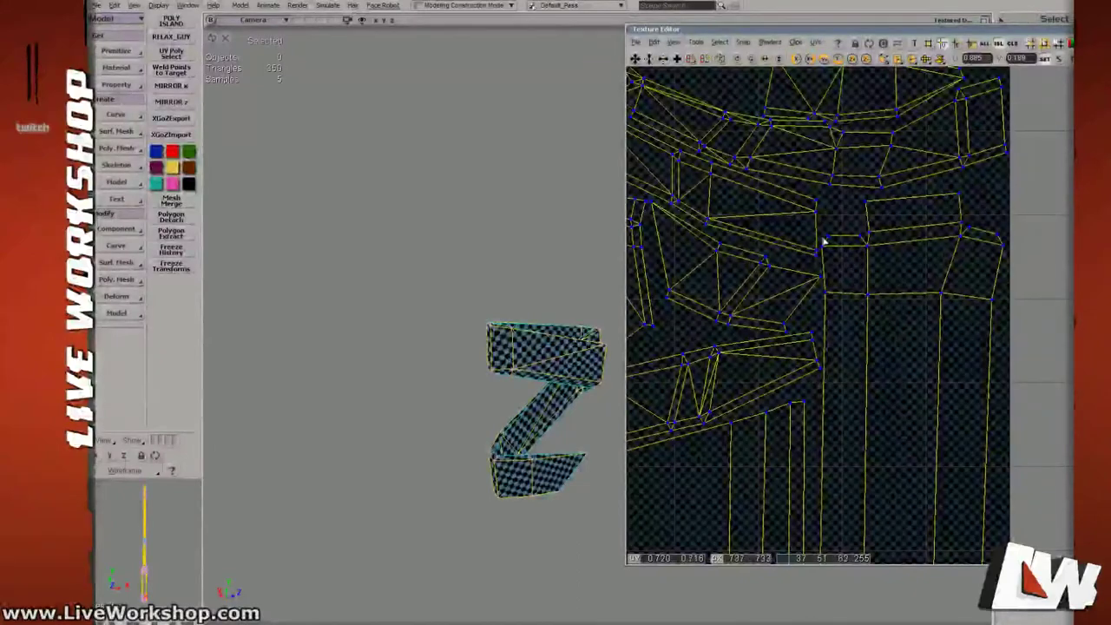
pyautogui.click(834, 258)
pyautogui.moveTo(822, 233); pyautogui.dragTo(835, 255)
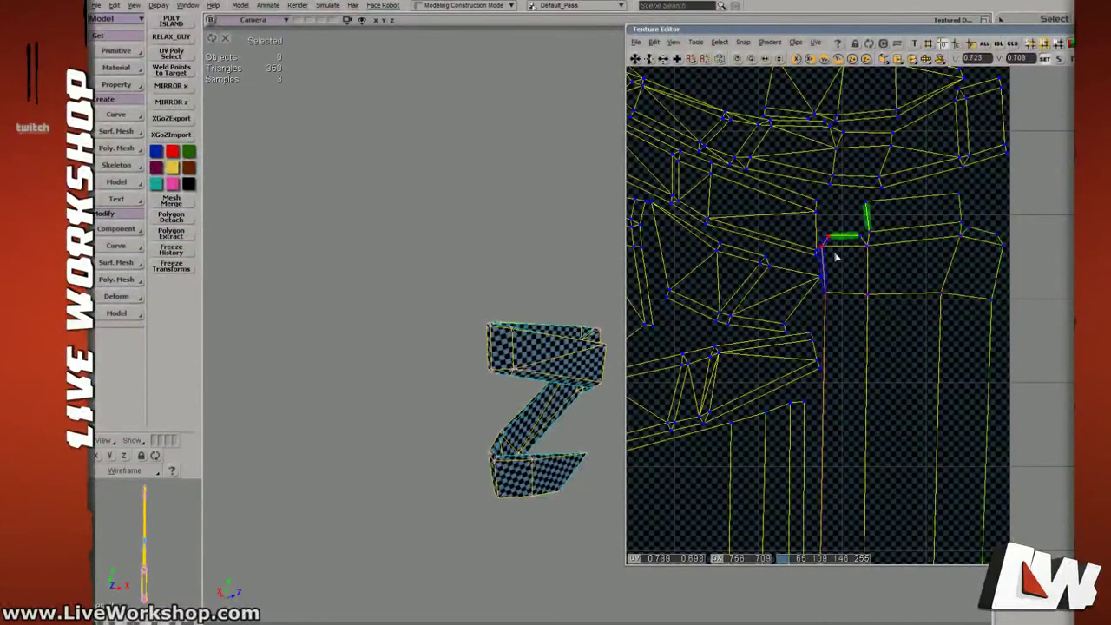
pyautogui.scroll(-5, 892, 270)
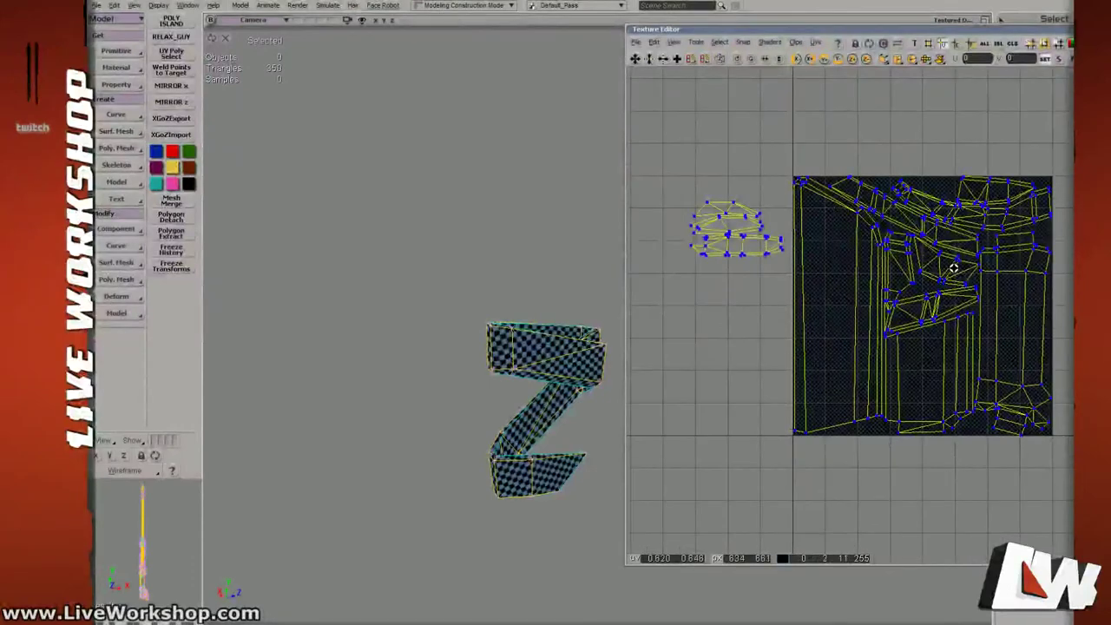
# Select the small stacked islands lying outside the texture square and move them just above its upper edge.
pyautogui.moveTo(954, 268); pyautogui.dragTo(910, 270, button='middle')
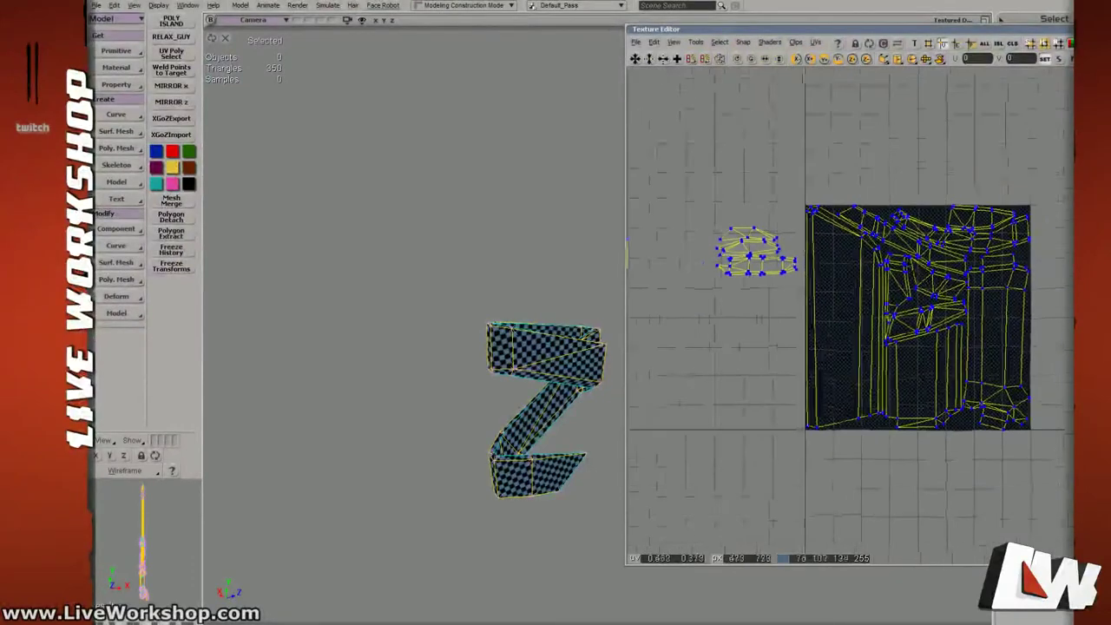
pyautogui.moveTo(837, 270); pyautogui.dragTo(768, 261, button='middle')
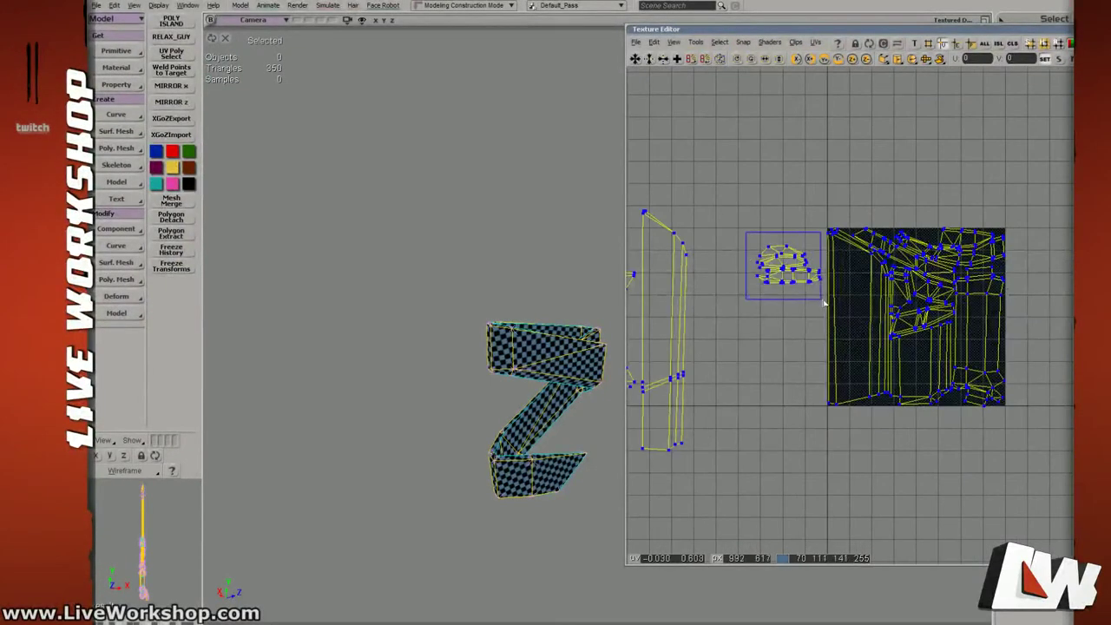
pyautogui.moveTo(562, 343); pyautogui.dragTo(537, 339)
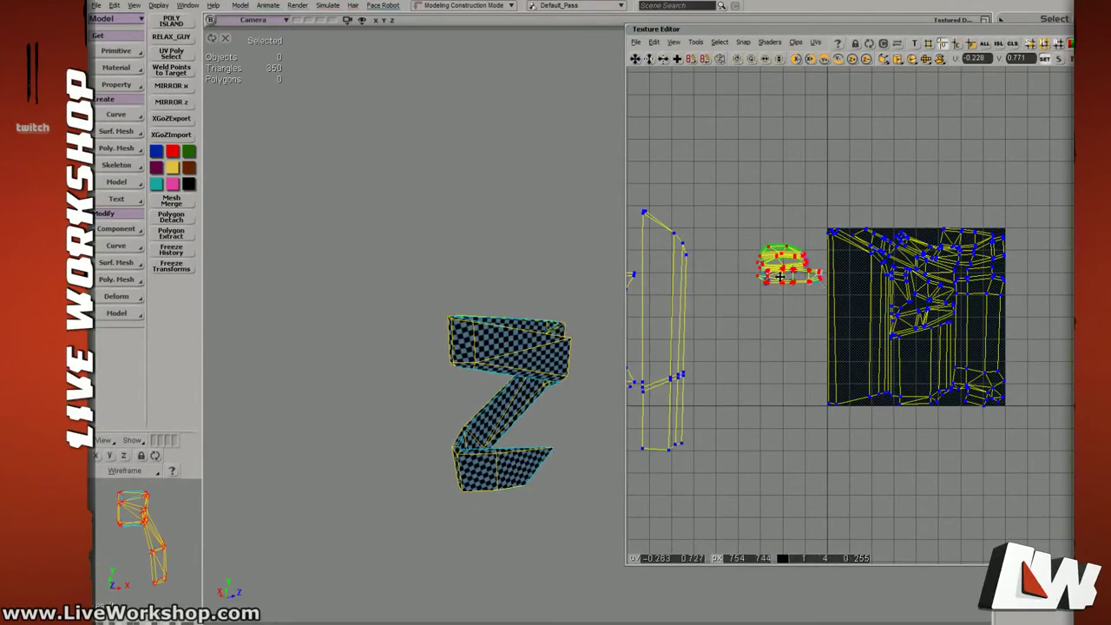
pyautogui.moveTo(782, 271); pyautogui.dragTo(780, 277)
pyautogui.hotkey('shift', 'i')
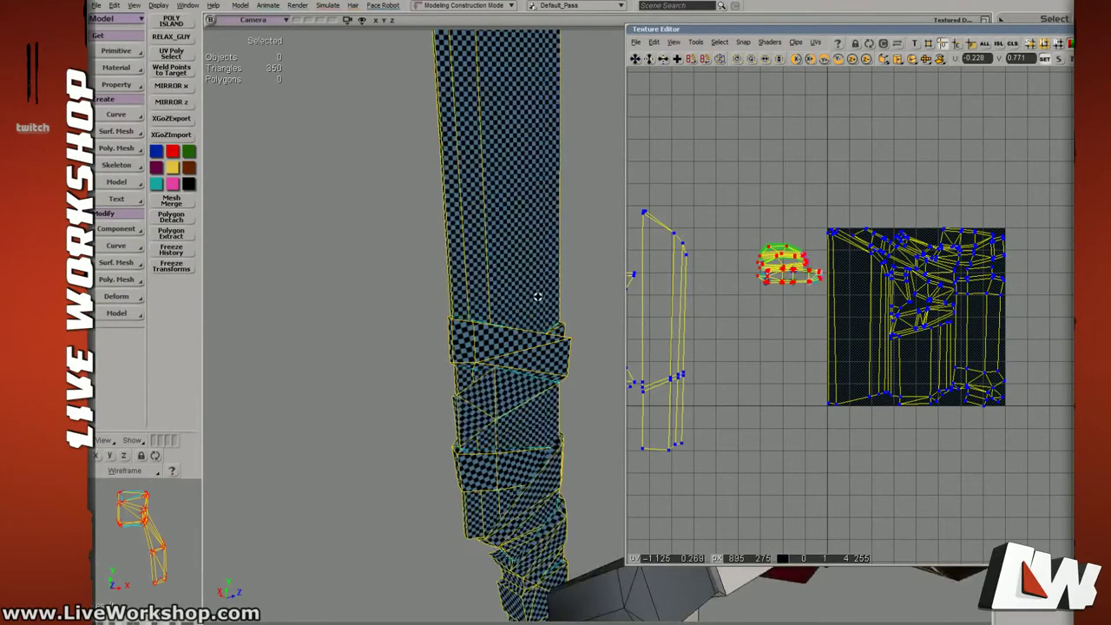
pyautogui.moveTo(538, 298); pyautogui.dragTo(543, 325, button='right')
pyautogui.moveTo(543, 325); pyautogui.dragTo(460, 209)
pyautogui.moveTo(782, 279); pyautogui.dragTo(902, 224)
pyautogui.moveTo(993, 300); pyautogui.dragTo(955, 277, button='middle')
pyautogui.moveTo(869, 253); pyautogui.dragTo(861, 262)
pyautogui.moveTo(936, 192)
pyautogui.mouseDown()
pyautogui.moveTo(932, 161)
pyautogui.moveTo(940, 193)
pyautogui.mouseUp()
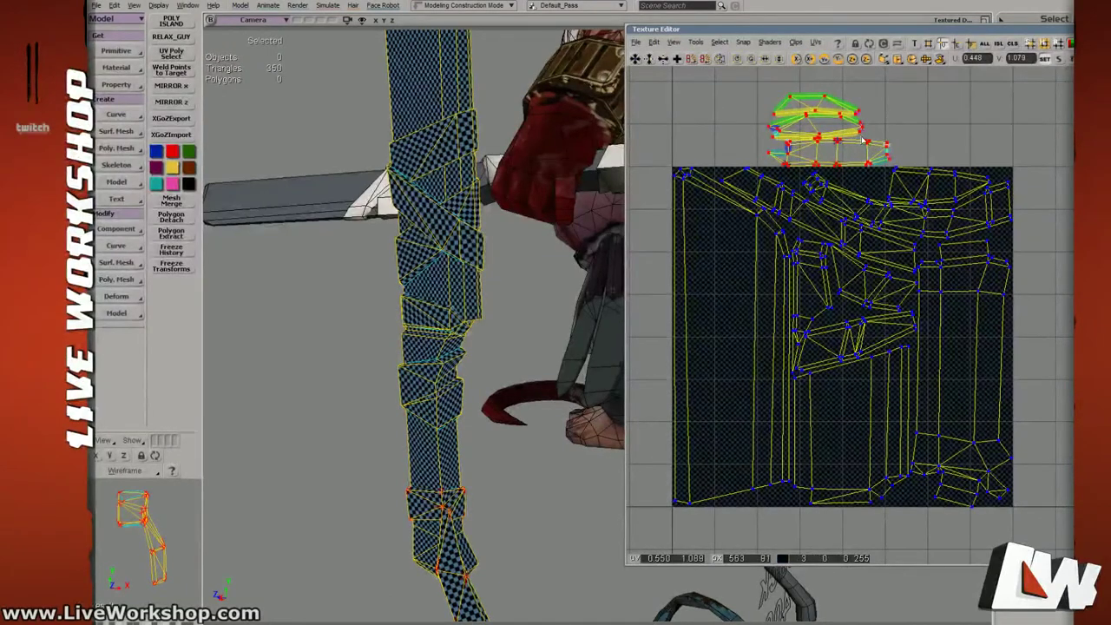
pyautogui.moveTo(899, 151); pyautogui.dragTo(860, 135)
pyautogui.moveTo(882, 153); pyautogui.dragTo(884, 161)
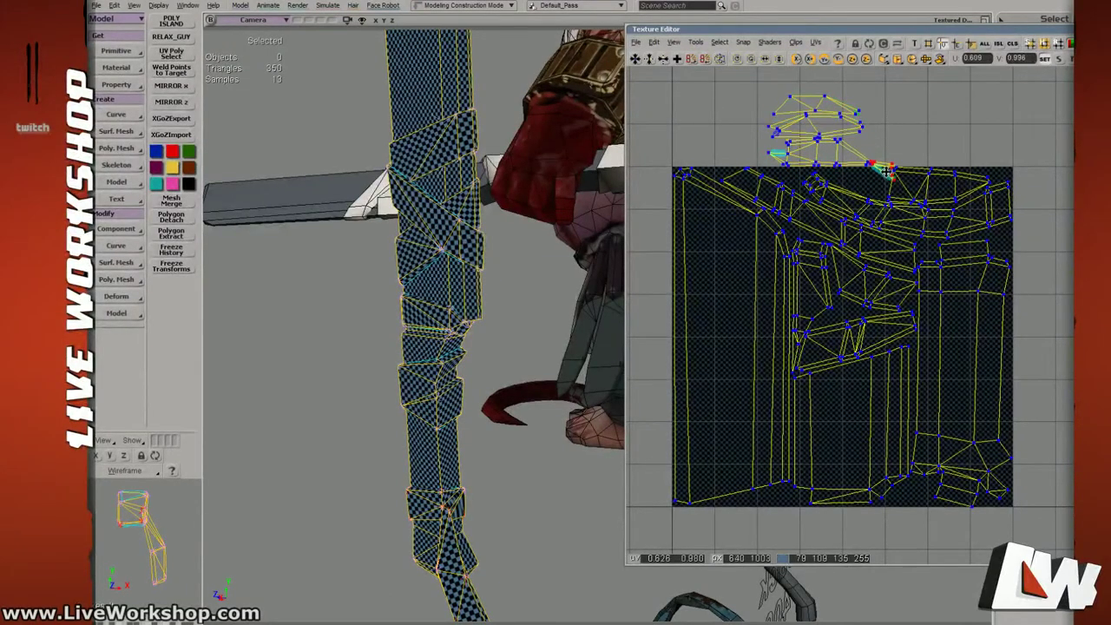
pyautogui.hotkey('ctrl', 'z')
# Separate the lowest strip island from the stack above the square and place it over the large lower central island.
pyautogui.press('space')
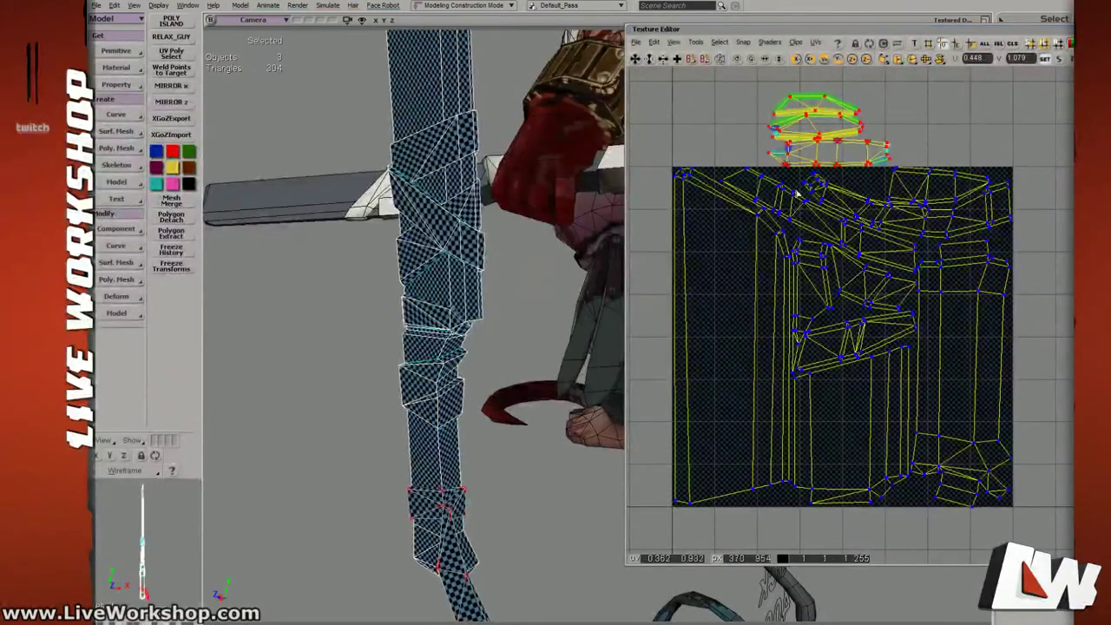
pyautogui.hotkey('shift', 'i')
pyautogui.moveTo(820, 151); pyautogui.dragTo(851, 396)
pyautogui.moveTo(863, 408); pyautogui.dragTo(926, 286)
pyautogui.moveTo(927, 286); pyautogui.dragTo(941, 256, button='middle')
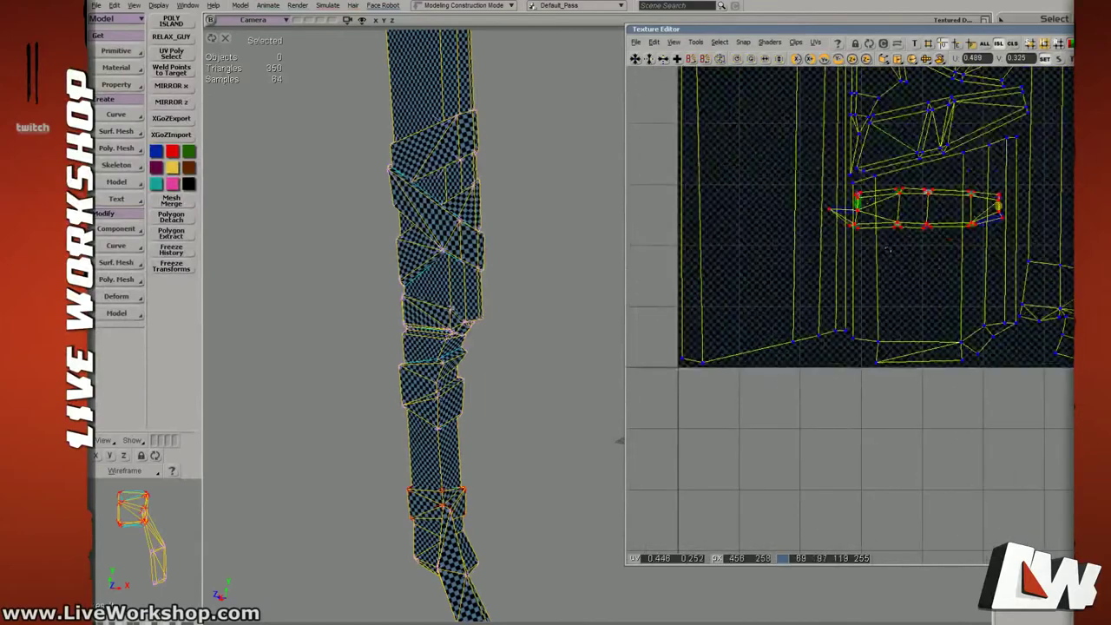
# Try fitting the strip island along the lower edge of the texture square, beneath the long blade island.
pyautogui.moveTo(888, 249); pyautogui.dragTo(827, 273)
pyautogui.moveTo(853, 232); pyautogui.dragTo(853, 272)
pyautogui.moveTo(469, 320); pyautogui.dragTo(524, 331, button='right')
pyautogui.moveTo(855, 289); pyautogui.dragTo(741, 384)
pyautogui.moveTo(842, 314); pyautogui.dragTo(867, 298, button='middle')
pyautogui.moveTo(925, 227); pyautogui.dragTo(836, 319)
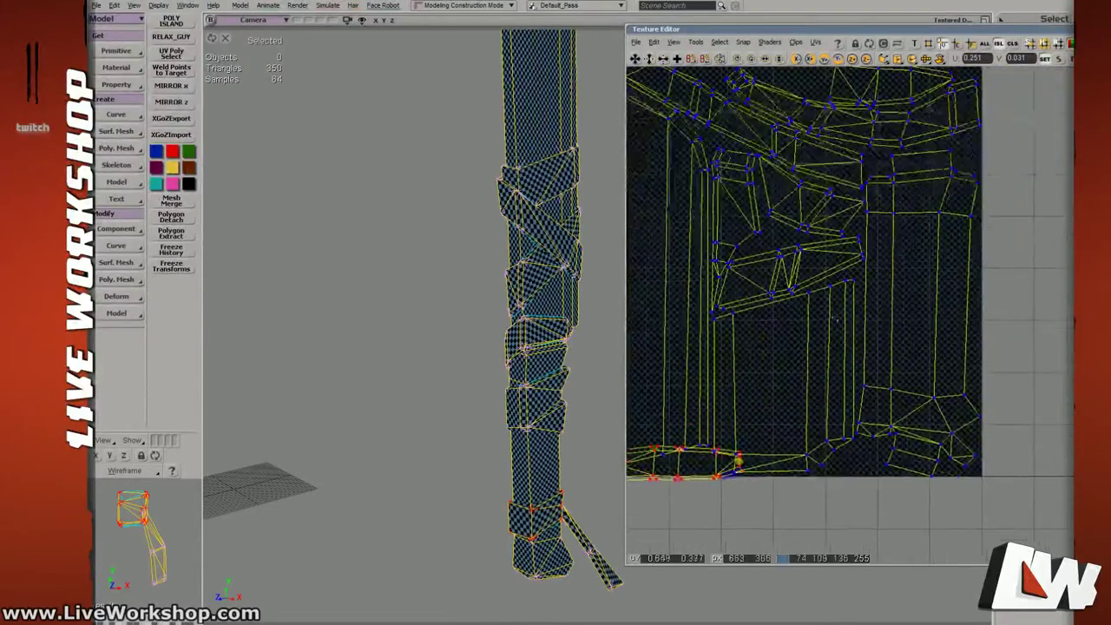
pyautogui.moveTo(837, 319); pyautogui.dragTo(794, 305, button='middle')
pyautogui.moveTo(793, 305)
pyautogui.mouseDown()
pyautogui.moveTo(804, 298)
pyautogui.moveTo(789, 290)
pyautogui.mouseUp()
pyautogui.moveTo(827, 338); pyautogui.dragTo(819, 330)
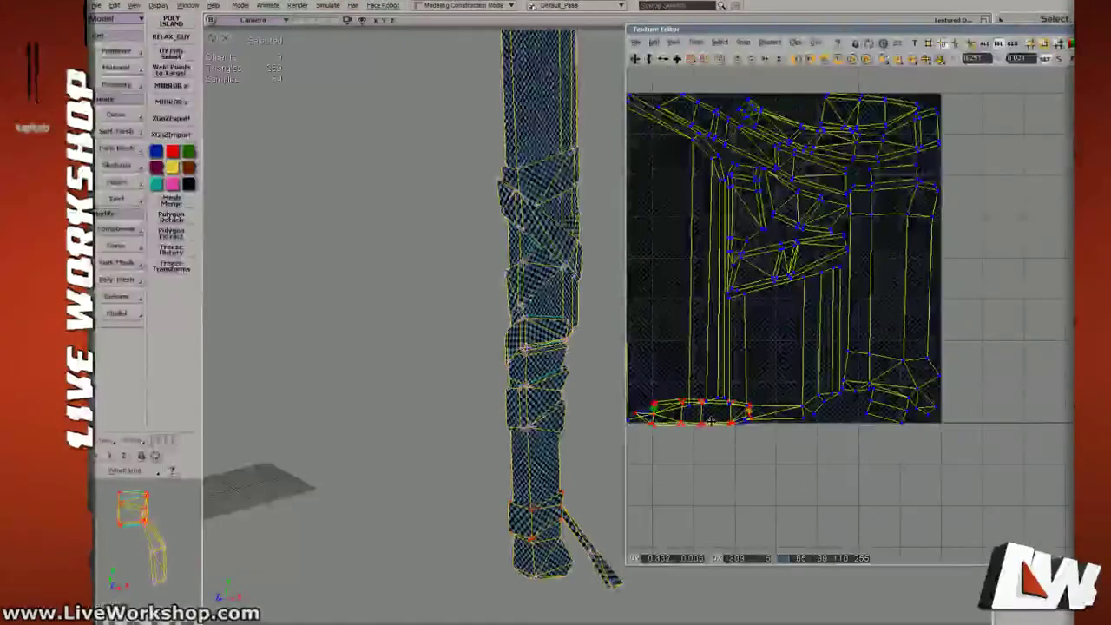
# Move the strip island out of the texture square and park it beside the tall handle island.
pyautogui.moveTo(710, 421); pyautogui.dragTo(1026, 321)
pyautogui.moveTo(940, 289); pyautogui.dragTo(902, 305)
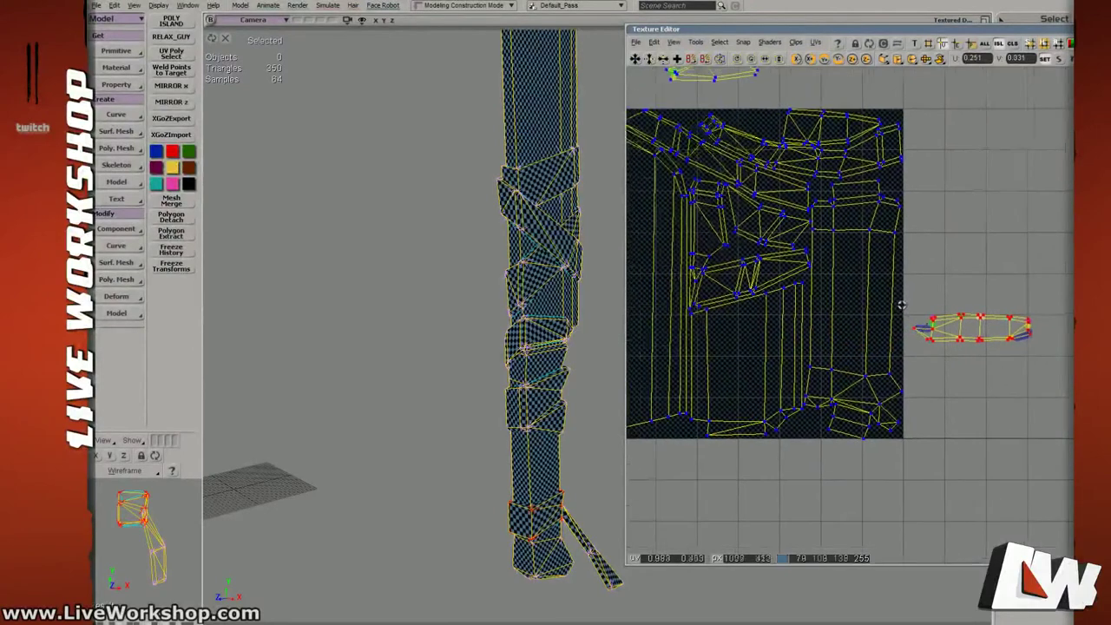
pyautogui.moveTo(901, 305); pyautogui.dragTo(890, 305, button='middle')
pyautogui.moveTo(847, 305); pyautogui.dragTo(846, 312)
pyautogui.moveTo(845, 312); pyautogui.dragTo(885, 321, button='middle')
pyautogui.moveTo(885, 321); pyautogui.dragTo(875, 337)
# Select the tall island, find its part of the handle, and select the five polygons along the handle's side facet.
pyautogui.click(880, 248)
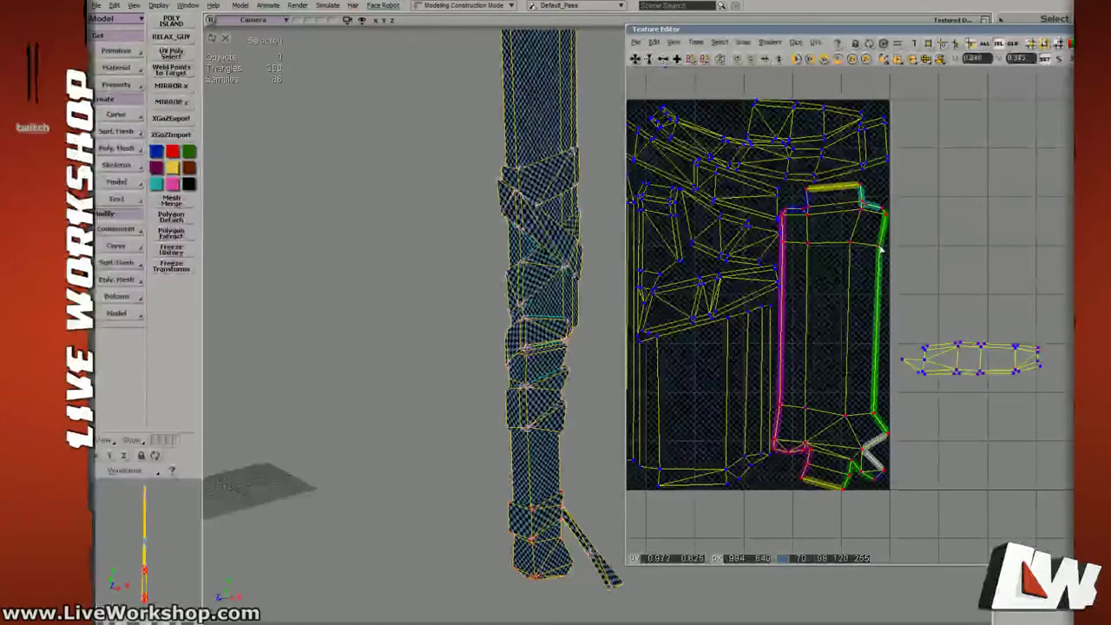
pyautogui.moveTo(570, 277); pyautogui.dragTo(522, 316, button='right')
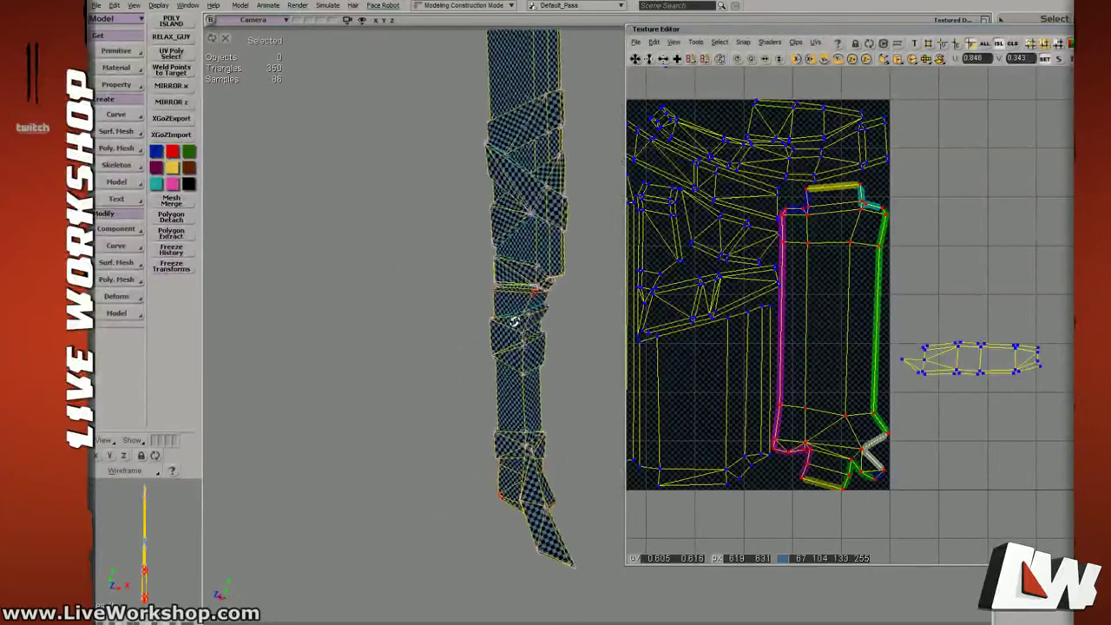
pyautogui.press('u')
pyautogui.click(533, 306)
pyautogui.click(526, 298)
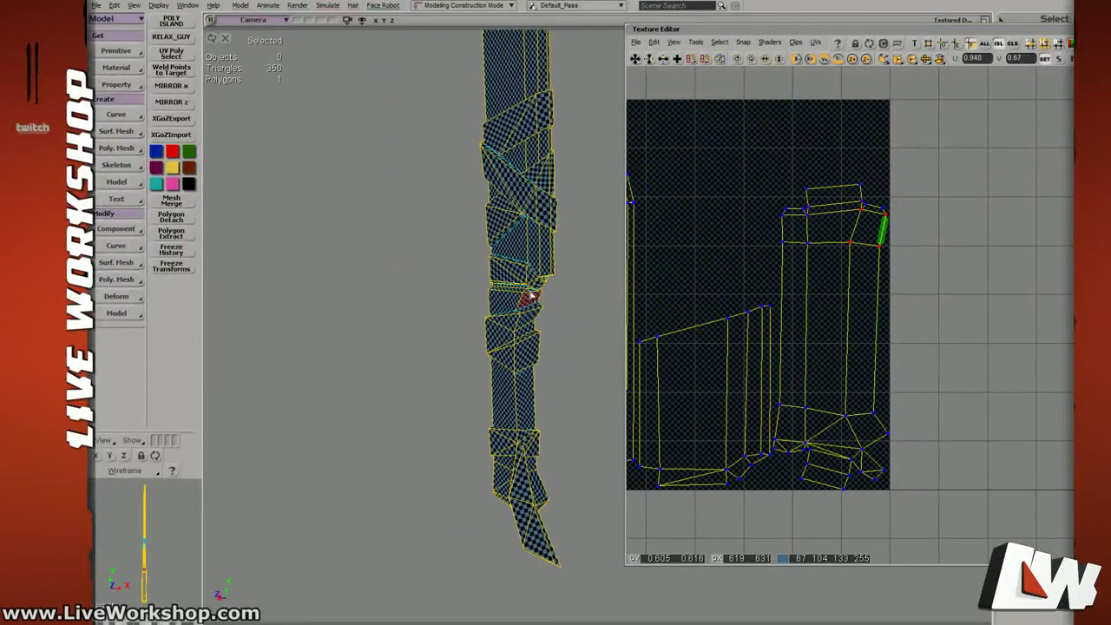
pyautogui.keyDown('shift'); pyautogui.click(543, 509); pyautogui.keyUp('shift')
pyautogui.press('f')
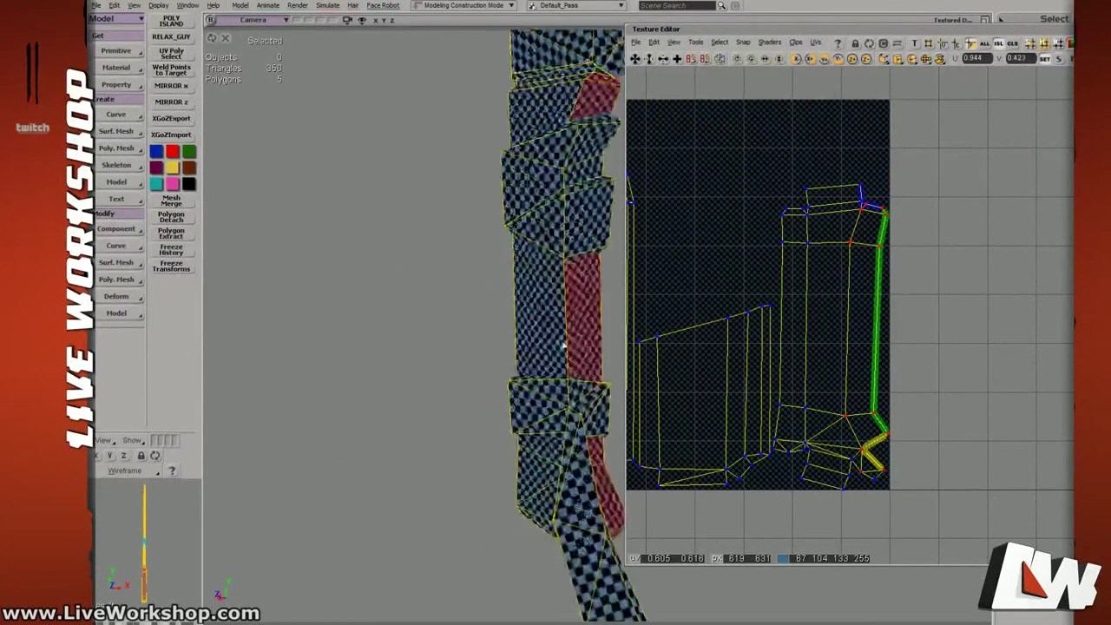
# Collapse the texture editor and examine the selected polygons and the checker pattern on the whole sword from several sides.
pyautogui.moveTo(551, 496); pyautogui.dragTo(382, 226, button='middle')
pyautogui.moveTo(382, 226); pyautogui.dragTo(282, 288)
pyautogui.doubleClick(705, 33)
pyautogui.moveTo(590, 220); pyautogui.dragTo(662, 231)
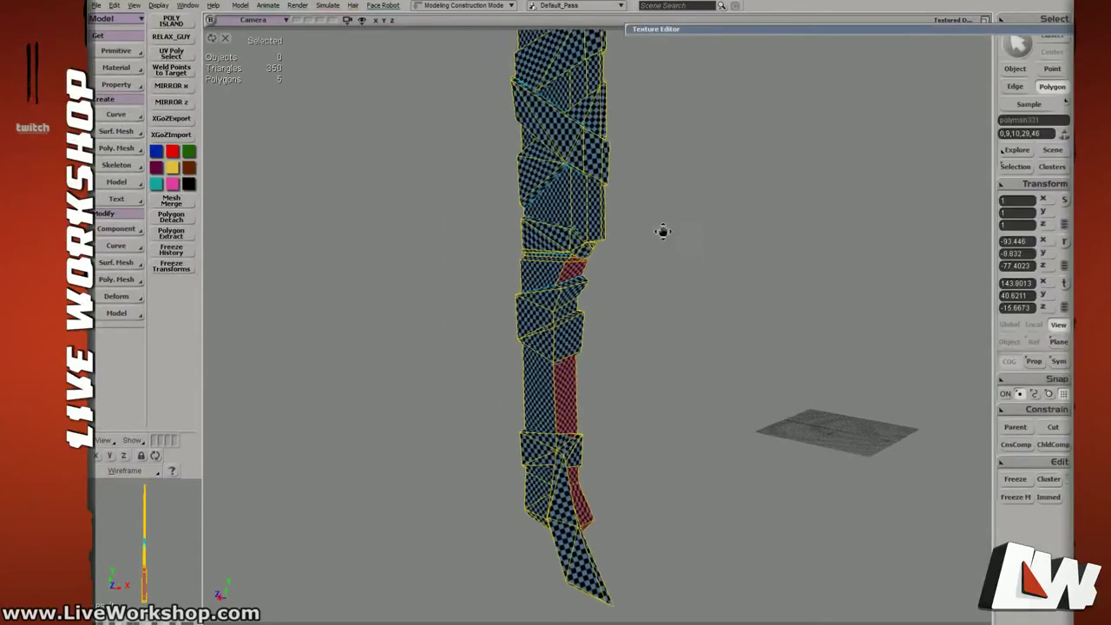
pyautogui.moveTo(662, 231); pyautogui.dragTo(625, 229, button='right')
pyautogui.moveTo(582, 258); pyautogui.dragTo(602, 323, button='right')
pyautogui.moveTo(602, 406); pyautogui.dragTo(652, 302, button='right')
pyautogui.moveTo(653, 301); pyautogui.dragTo(704, 380, button='middle')
pyautogui.moveTo(706, 380); pyautogui.dragTo(714, 382, button='right')
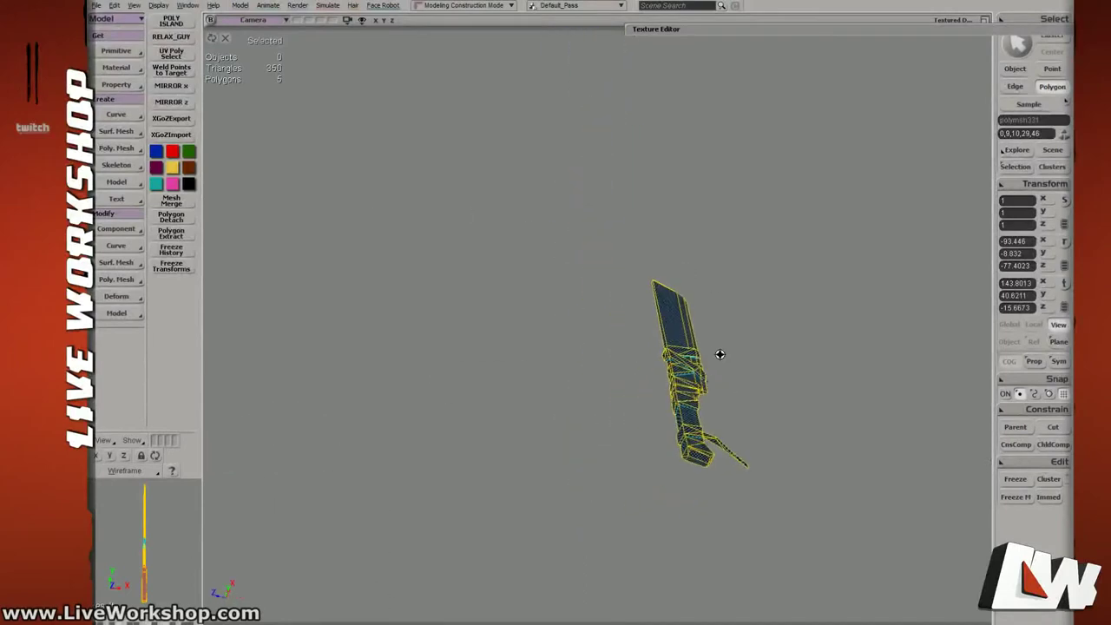
pyautogui.moveTo(752, 307); pyautogui.dragTo(775, 349, button='middle')
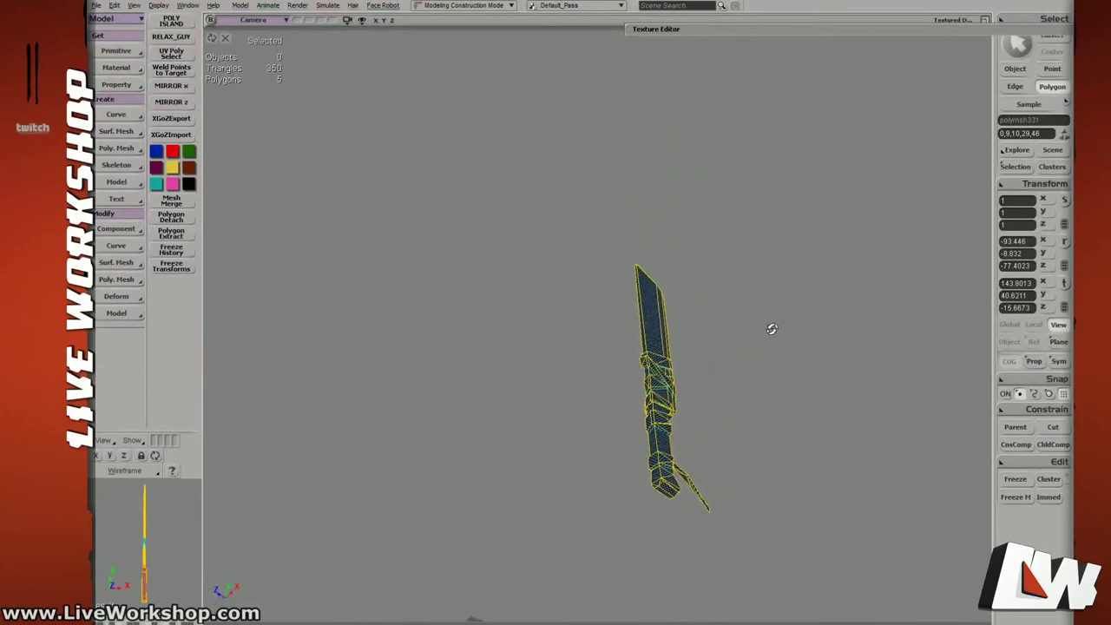
pyautogui.moveTo(743, 392); pyautogui.dragTo(804, 422, button='middle')
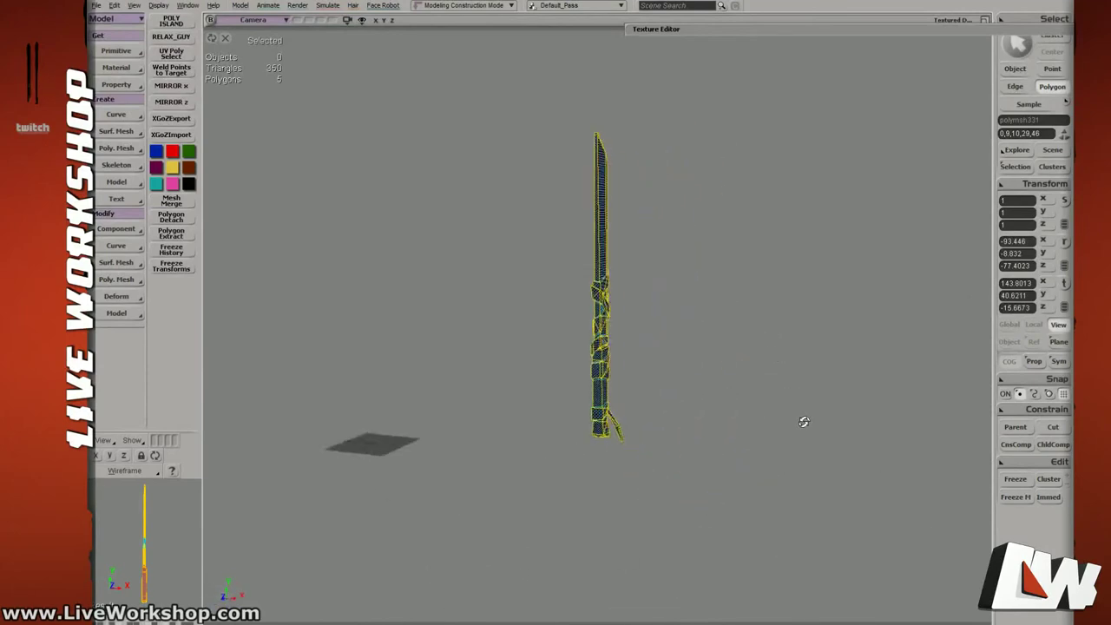
# Show the rest of the scene and examine how the sword sits in the character's hand from the front and back.
pyautogui.hotkey('shift', 'i')
pyautogui.moveTo(748, 384); pyautogui.dragTo(717, 359, button='middle')
pyautogui.click(705, 373)
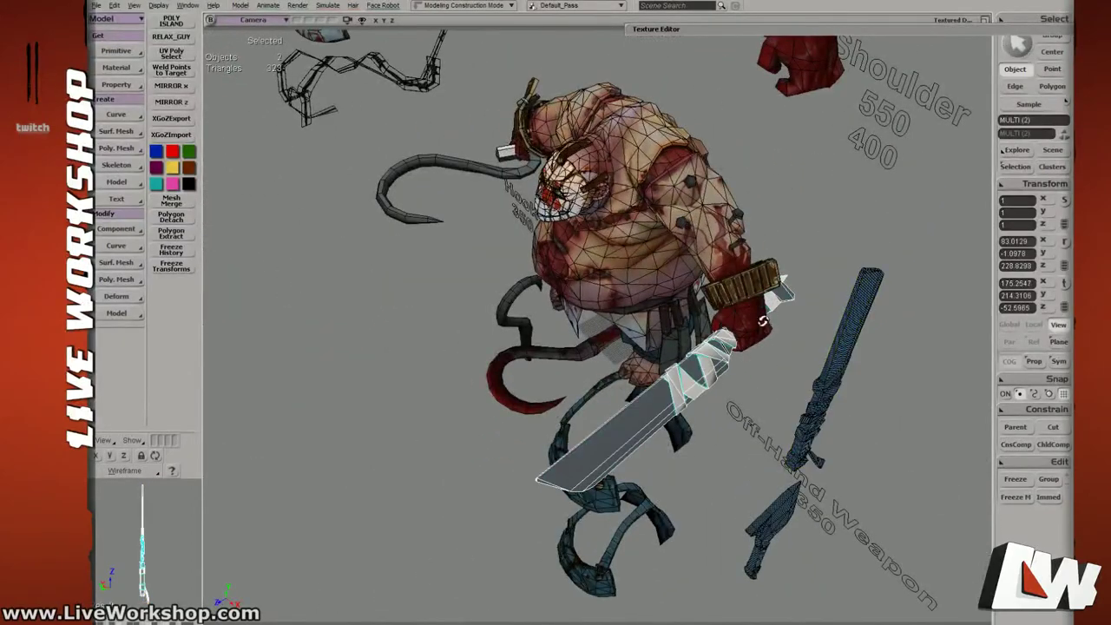
pyautogui.moveTo(763, 321); pyautogui.dragTo(649, 309, button='middle')
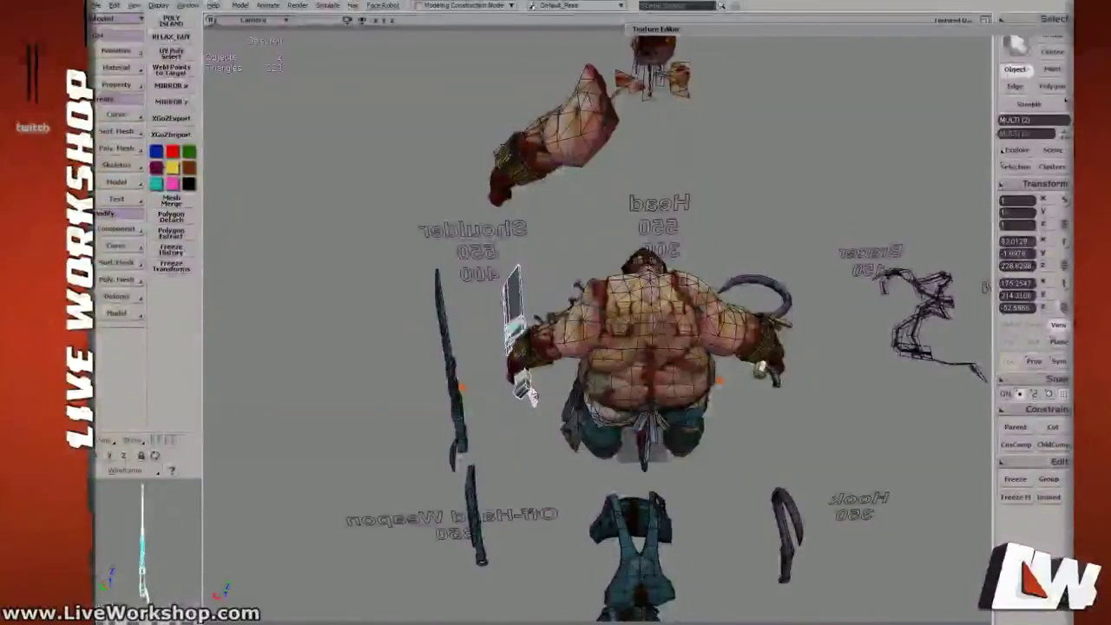
pyautogui.moveTo(533, 396); pyautogui.dragTo(826, 387, button='middle')
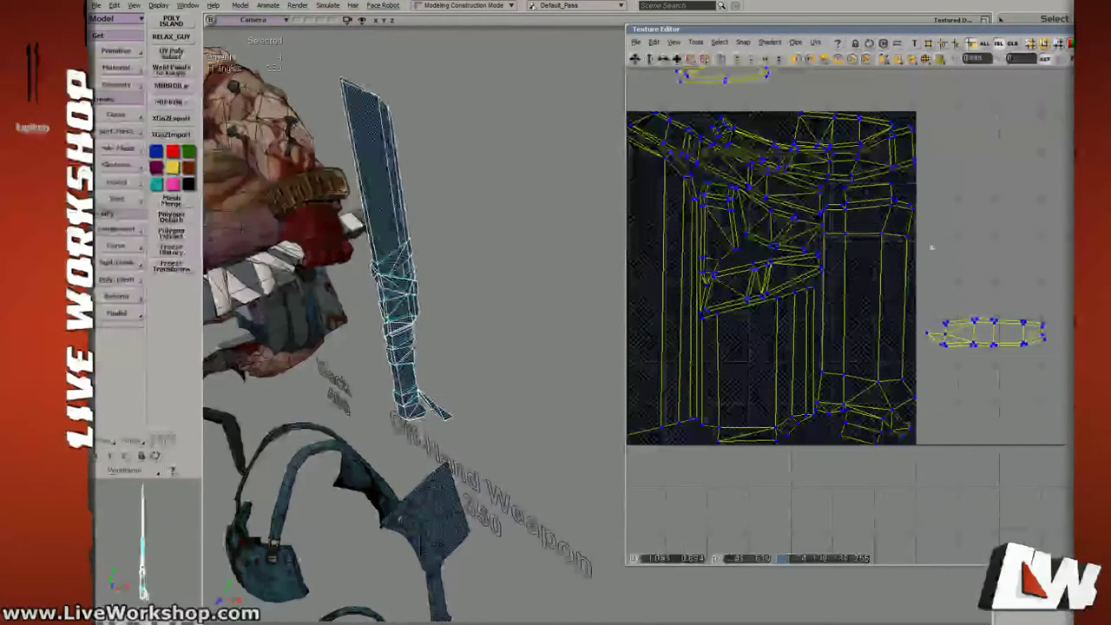
# Select the upper points of the tall handle island and move them down to shorten the island.
pyautogui.moveTo(932, 246); pyautogui.dragTo(827, 228)
pyautogui.moveTo(479, 323); pyautogui.dragTo(497, 320, button='right')
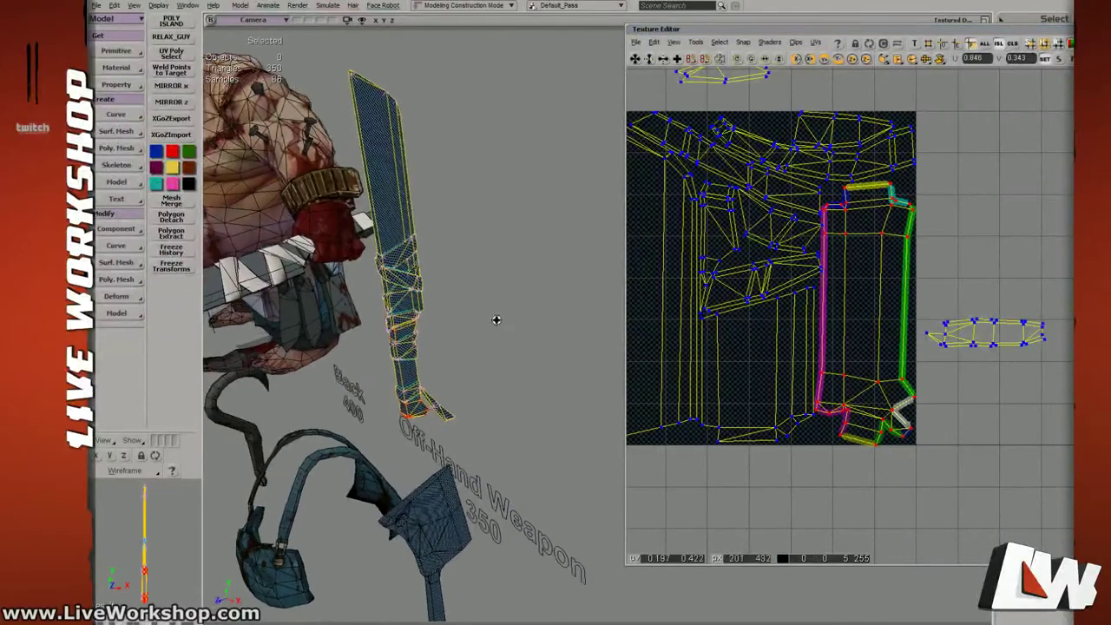
pyautogui.moveTo(413, 399); pyautogui.dragTo(583, 303, button='middle')
pyautogui.moveTo(582, 303); pyautogui.dragTo(461, 315)
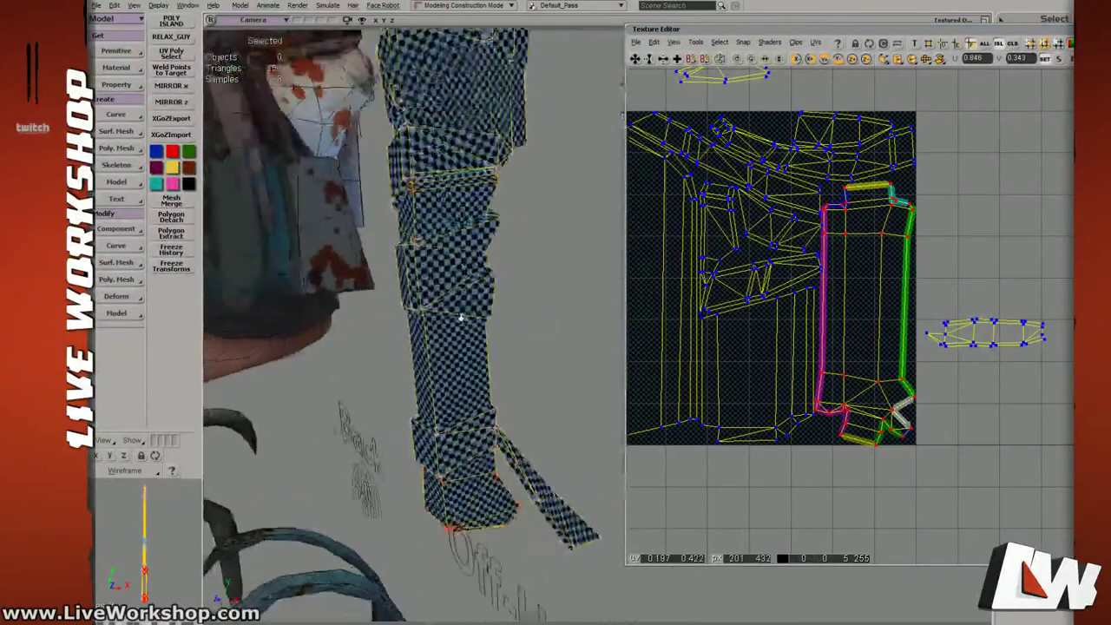
pyautogui.moveTo(461, 315); pyautogui.dragTo(466, 301, button='right')
pyautogui.moveTo(515, 286); pyautogui.dragTo(475, 289, button='middle')
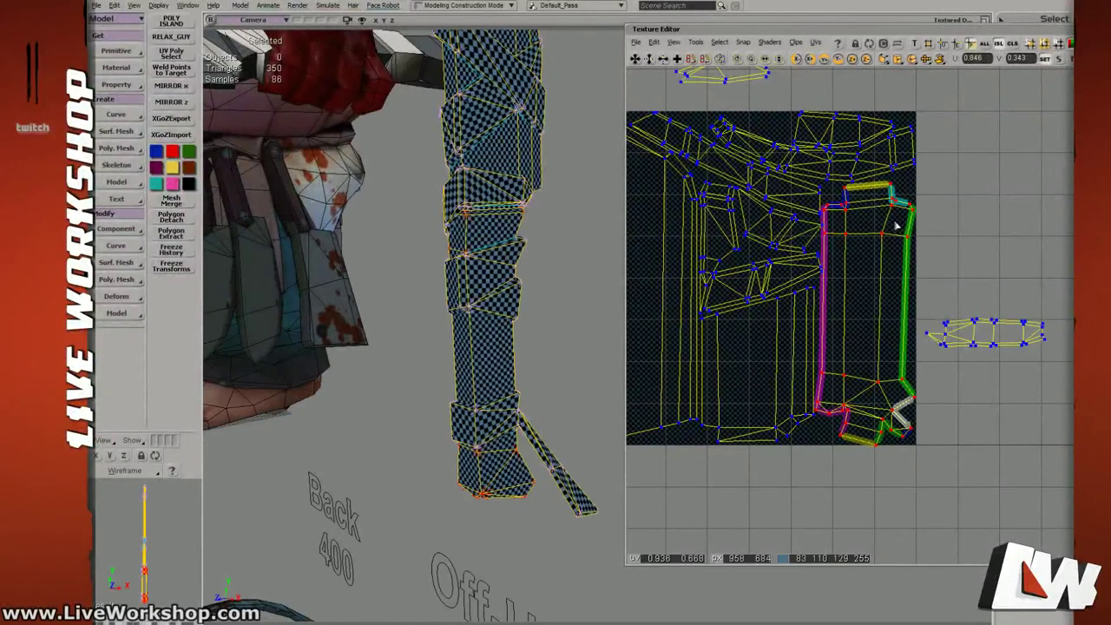
pyautogui.keyDown('ctrl'); pyautogui.keyDown('shift'); pyautogui.moveTo(763, 333); pyautogui.dragTo(933, 460); pyautogui.keyUp('shift'); pyautogui.keyUp('ctrl')
pyautogui.moveTo(893, 214); pyautogui.dragTo(896, 235)
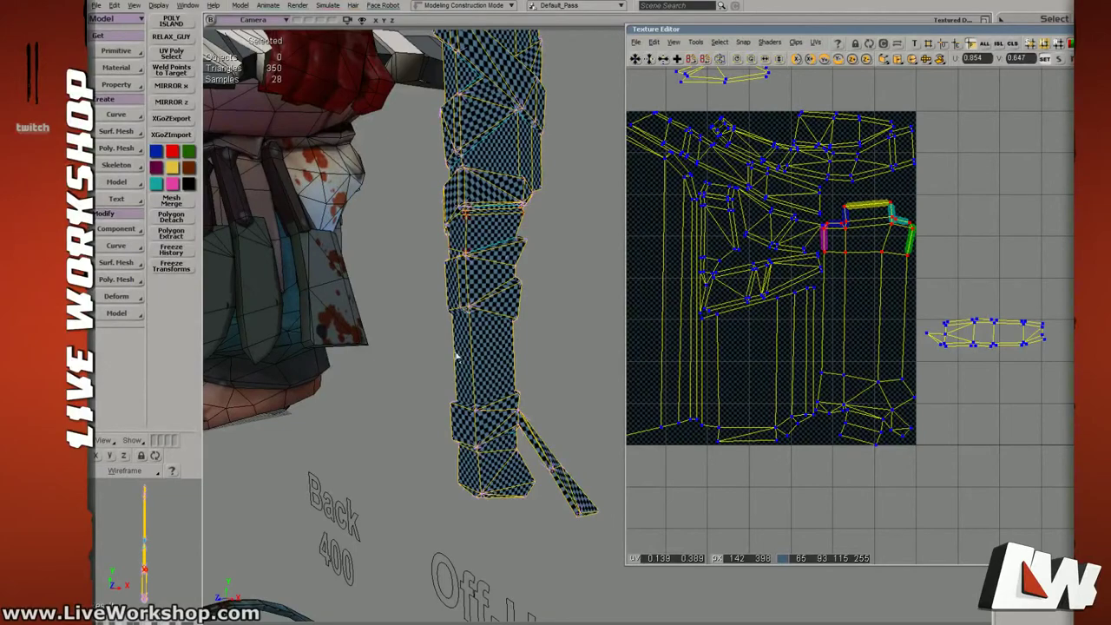
# Lower the tall island's upper points further while comparing the checker size on several sides of the handle.
pyautogui.moveTo(499, 324); pyautogui.dragTo(491, 286, button='middle')
pyautogui.moveTo(888, 246); pyautogui.dragTo(891, 286)
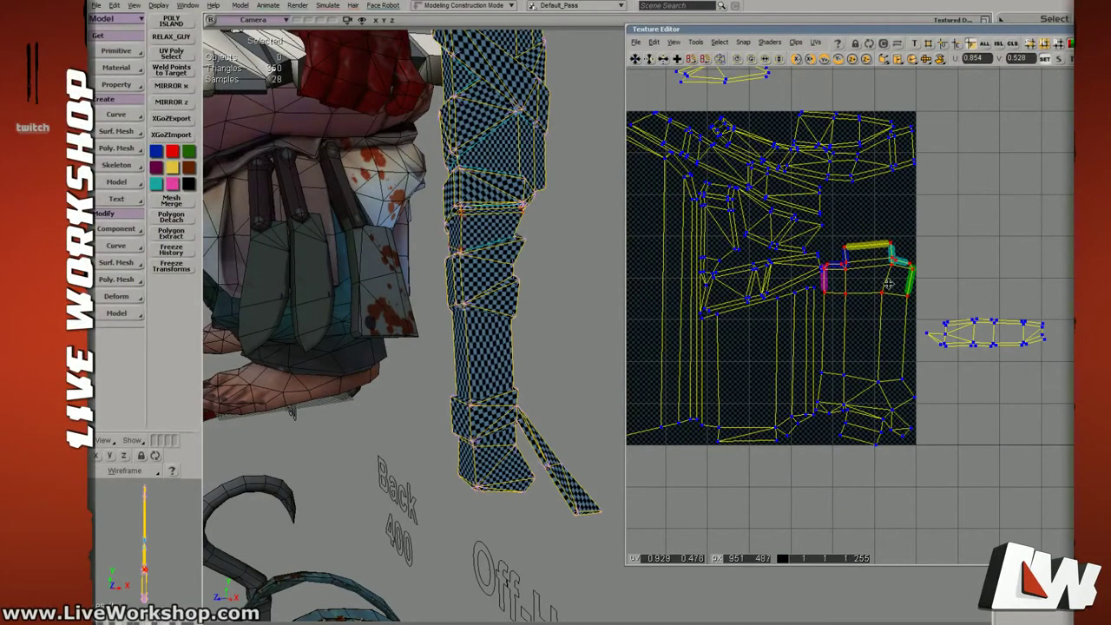
pyautogui.moveTo(416, 277); pyautogui.dragTo(500, 319, button='middle')
pyautogui.keyDown('alt'); pyautogui.moveTo(499, 318); pyautogui.dragTo(468, 317); pyautogui.keyUp('alt')
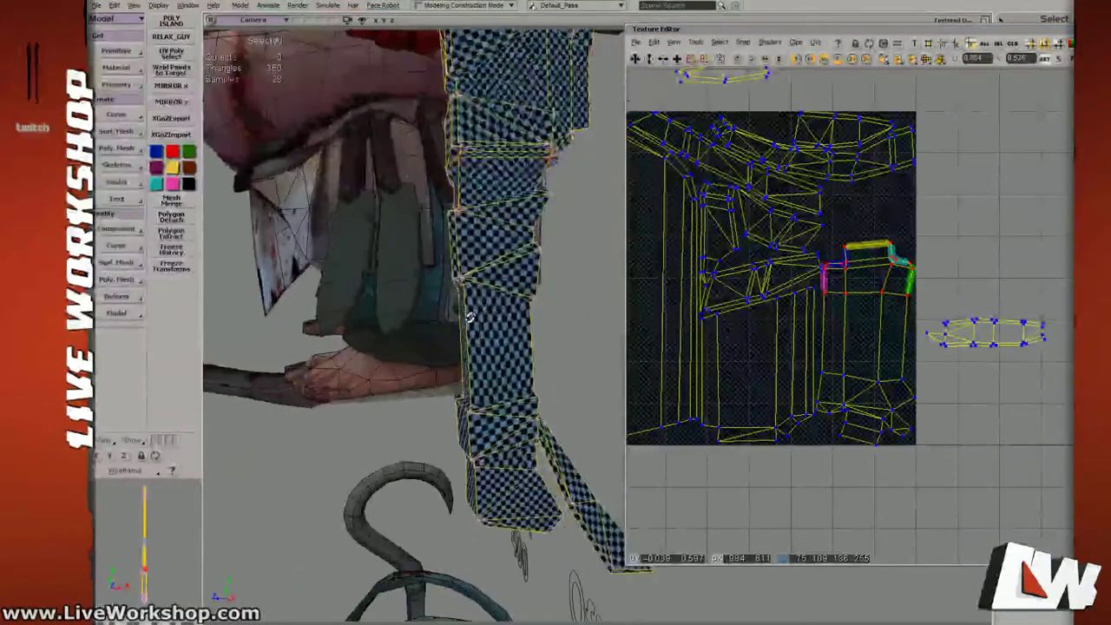
pyautogui.moveTo(502, 315); pyautogui.dragTo(479, 265, button='middle')
pyautogui.keyDown('alt'); pyautogui.moveTo(480, 265); pyautogui.dragTo(465, 270); pyautogui.keyUp('alt')
pyautogui.moveTo(903, 260); pyautogui.dragTo(884, 286)
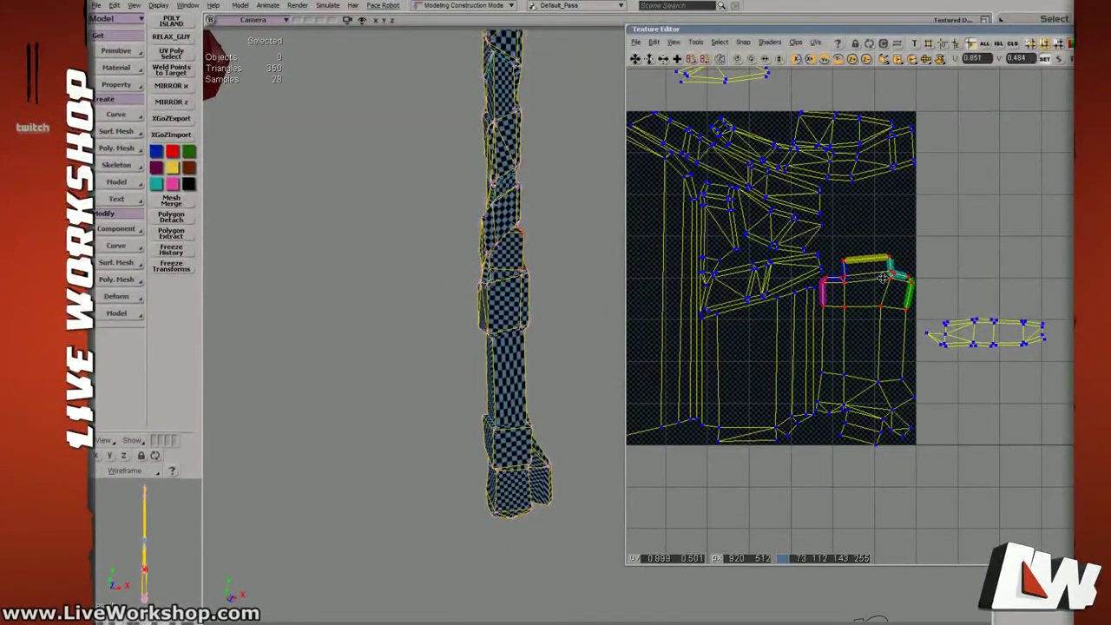
# Move the small island above the texture square out beside it and stack the strip island directly underneath.
pyautogui.moveTo(892, 272); pyautogui.dragTo(851, 277, button='middle')
pyautogui.scroll(1, 850, 277)
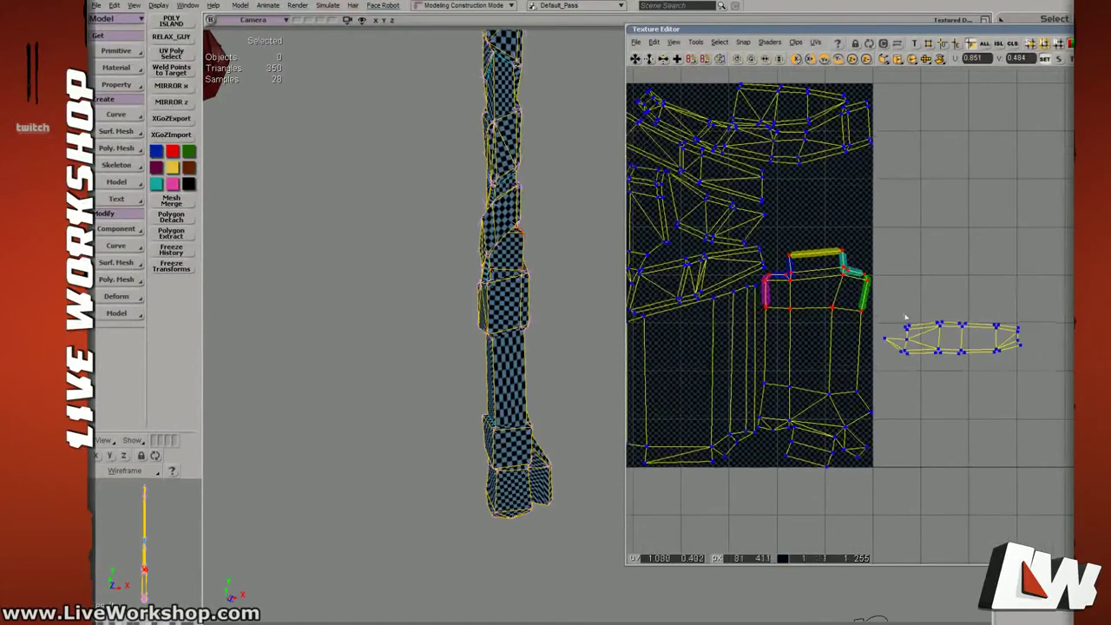
pyautogui.moveTo(835, 229); pyautogui.dragTo(890, 250, button='middle')
pyautogui.scroll(-5, 890, 251)
pyautogui.click(788, 161)
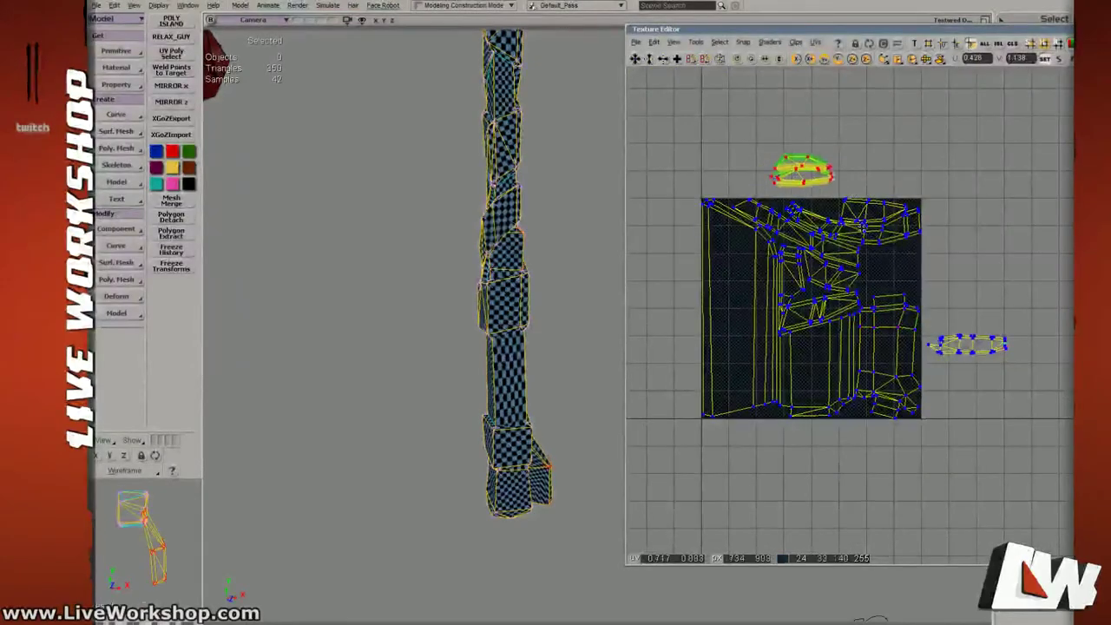
pyautogui.moveTo(787, 162); pyautogui.dragTo(953, 247)
pyautogui.click(960, 347)
pyautogui.moveTo(961, 348); pyautogui.dragTo(961, 286)
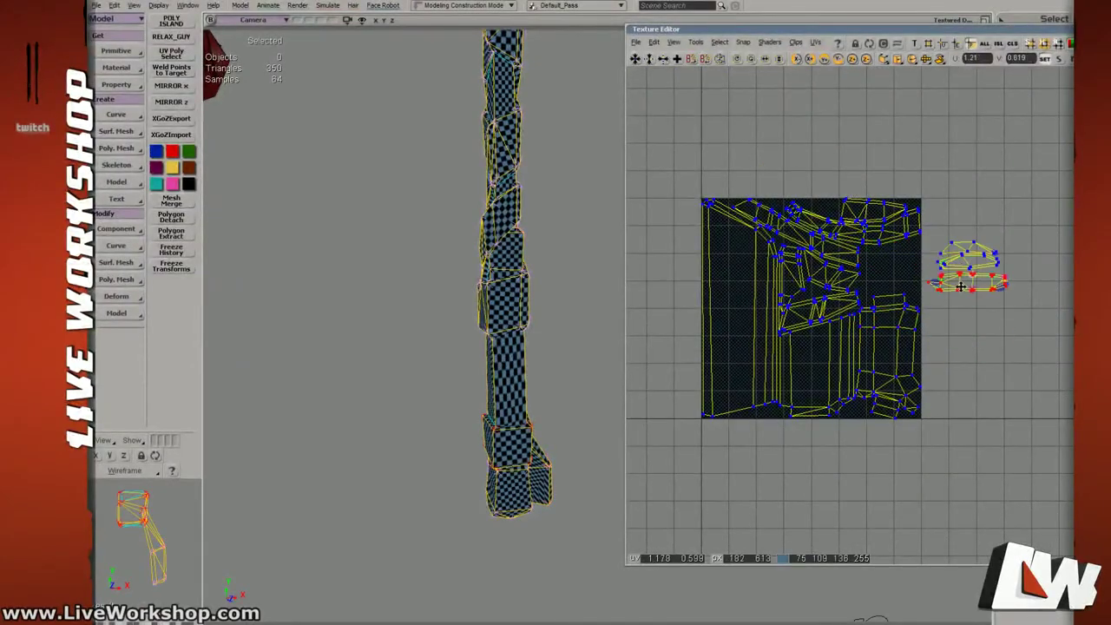
# Select polygons on different sides of the lower handle to identify where they lie in the tall island.
pyautogui.moveTo(1035, 309); pyautogui.dragTo(1012, 307, button='middle')
pyautogui.scroll(5, 915, 330)
pyautogui.moveTo(549, 280); pyautogui.dragTo(452, 297, button='right')
pyautogui.press('u')
pyautogui.click(589, 306)
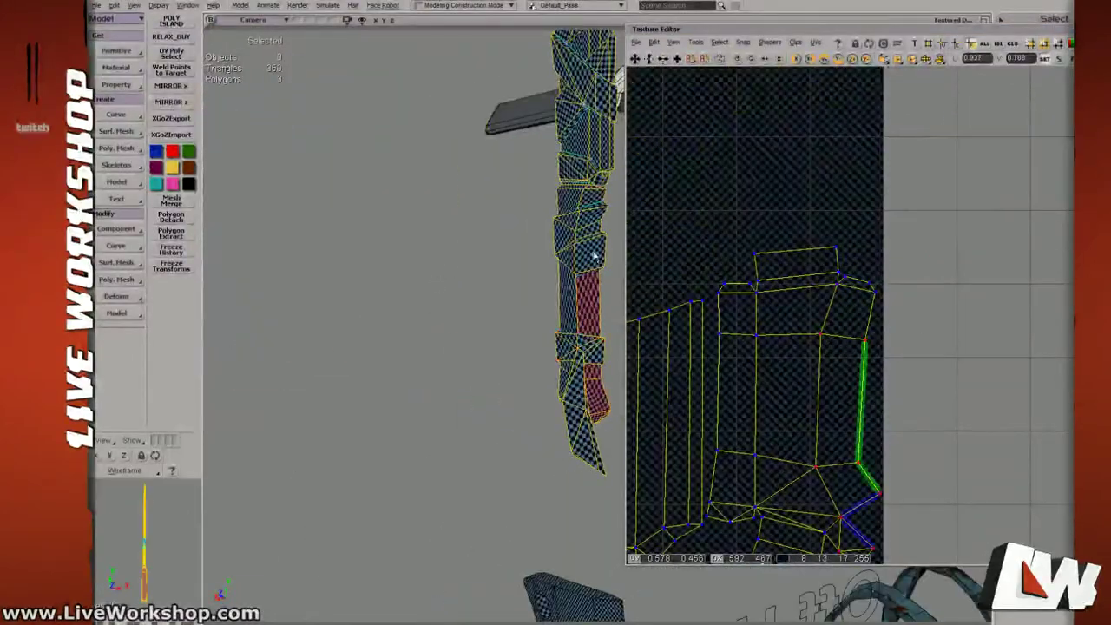
pyautogui.keyDown('shift'); pyautogui.click(589, 219); pyautogui.keyUp('shift')
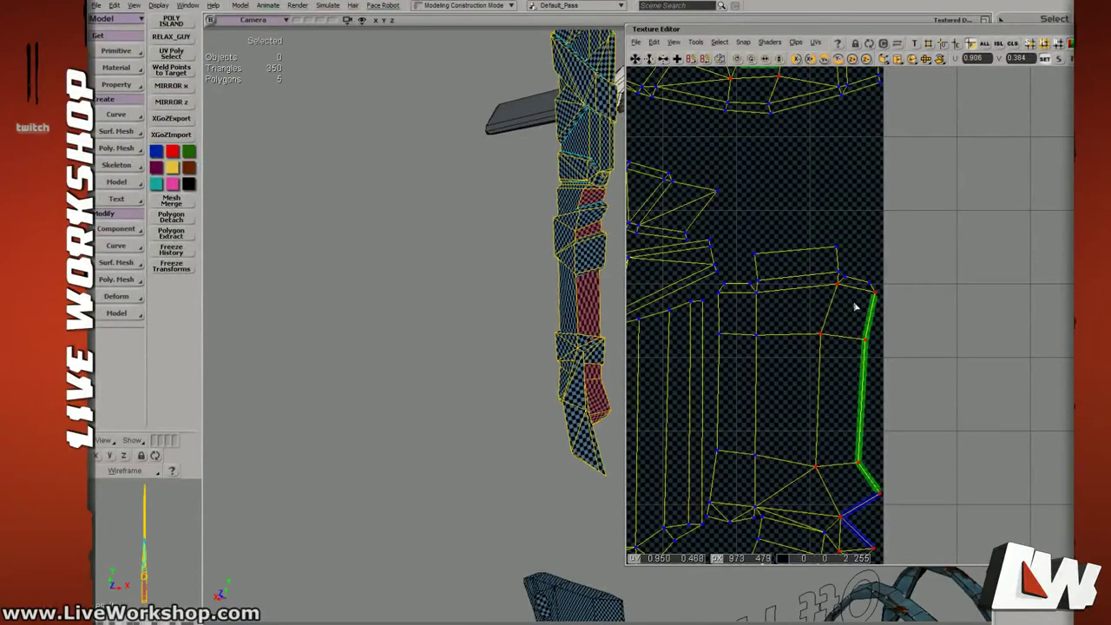
pyautogui.moveTo(556, 250); pyautogui.dragTo(473, 256, button='right')
pyautogui.click(528, 252)
pyautogui.keyDown('shift'); pyautogui.click(532, 395); pyautogui.keyUp('shift')
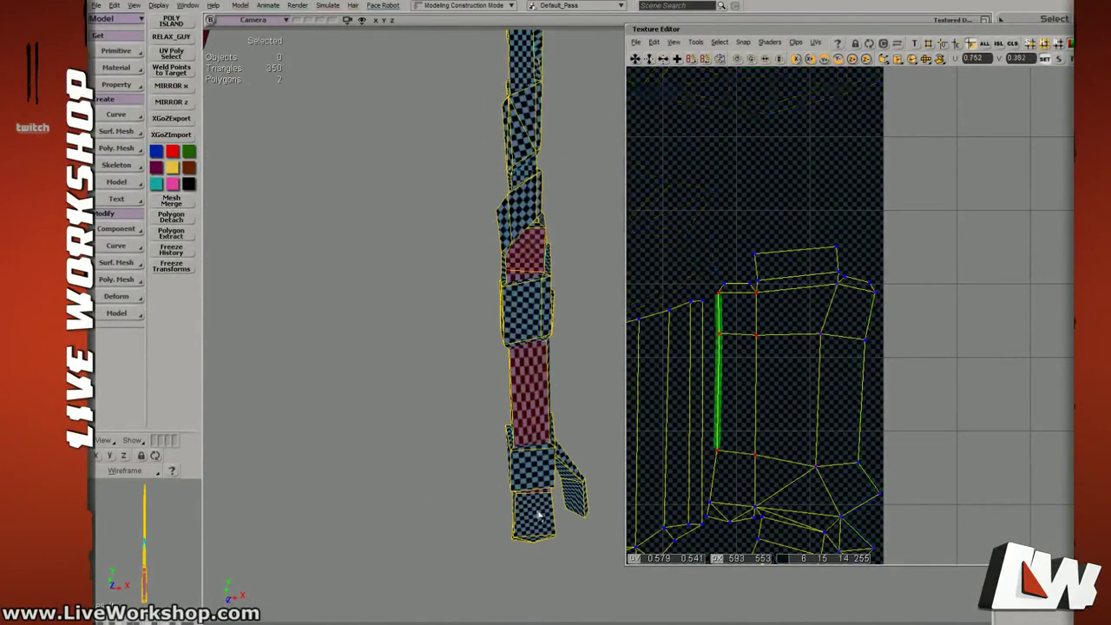
pyautogui.moveTo(593, 374); pyautogui.dragTo(514, 337, button='right')
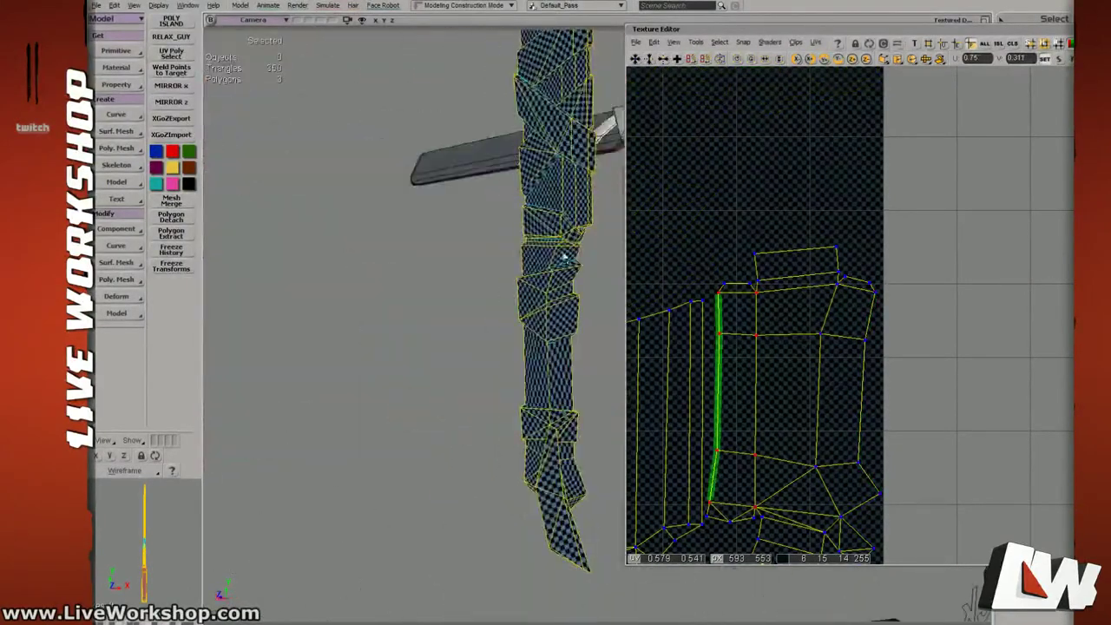
pyautogui.click(566, 255)
pyautogui.moveTo(585, 300); pyautogui.dragTo(657, 288, button='right')
pyautogui.press('space')
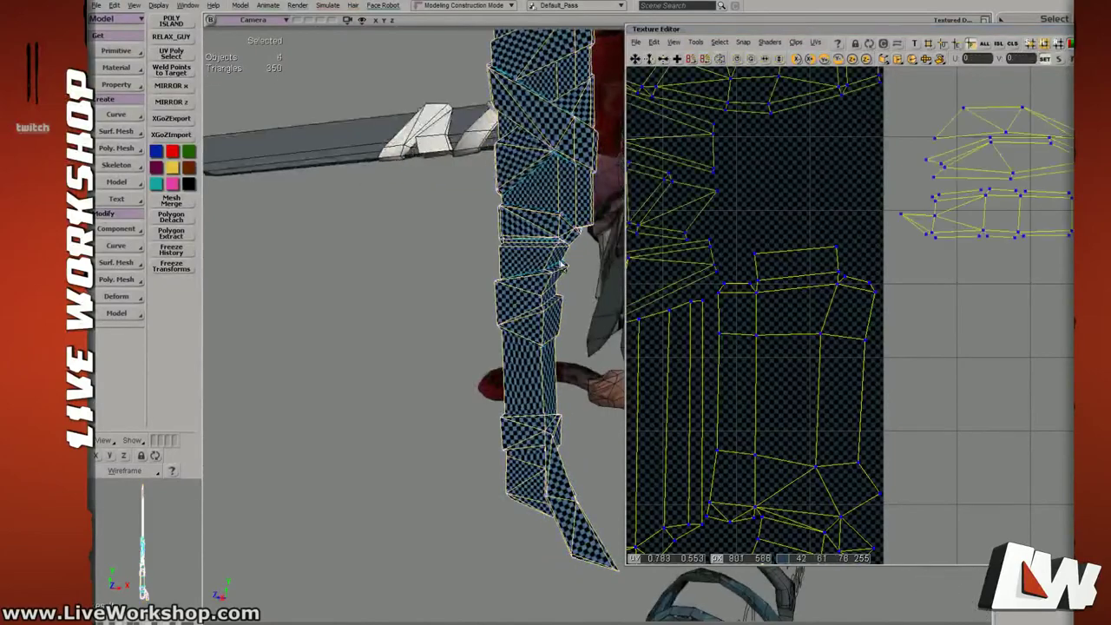
pyautogui.moveTo(536, 272); pyautogui.dragTo(552, 255, button='right')
# Turn the two small islands upright and move them into the free area above the tall island, with the strip along the square's edge.
pyautogui.moveTo(924, 158); pyautogui.dragTo(1073, 270)
pyautogui.press('c')
pyautogui.press('v')
pyautogui.moveTo(874, 253)
pyautogui.mouseDown()
pyautogui.moveTo(905, 259)
pyautogui.moveTo(895, 256)
pyautogui.mouseUp()
pyautogui.press('c')
pyautogui.press('v')
pyautogui.moveTo(899, 259); pyautogui.dragTo(906, 305)
pyautogui.moveTo(905, 305); pyautogui.dragTo(942, 325, button='middle')
pyautogui.moveTo(942, 325); pyautogui.dragTo(939, 335)
pyautogui.moveTo(902, 298); pyautogui.dragTo(901, 296)
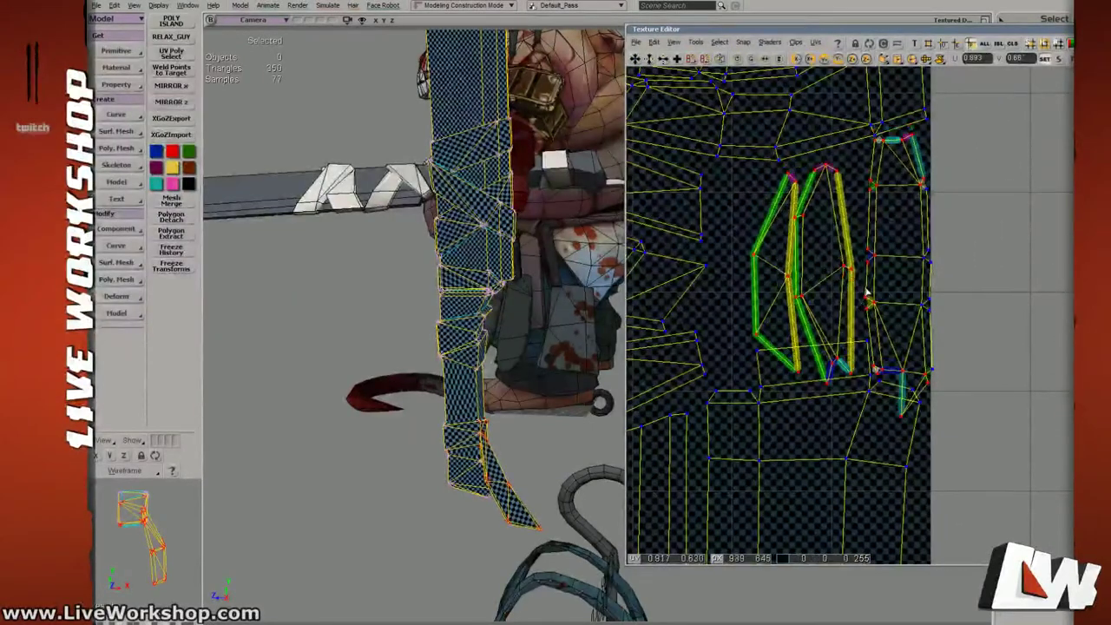
# Deselect the strip and rotate the two-piece curved island diagonally in the gap beside it.
pyautogui.keyDown('ctrl'); pyautogui.click(891, 300); pyautogui.keyUp('ctrl')
pyautogui.press('c')
pyautogui.moveTo(866, 302); pyautogui.dragTo(784, 260)
pyautogui.press('c')
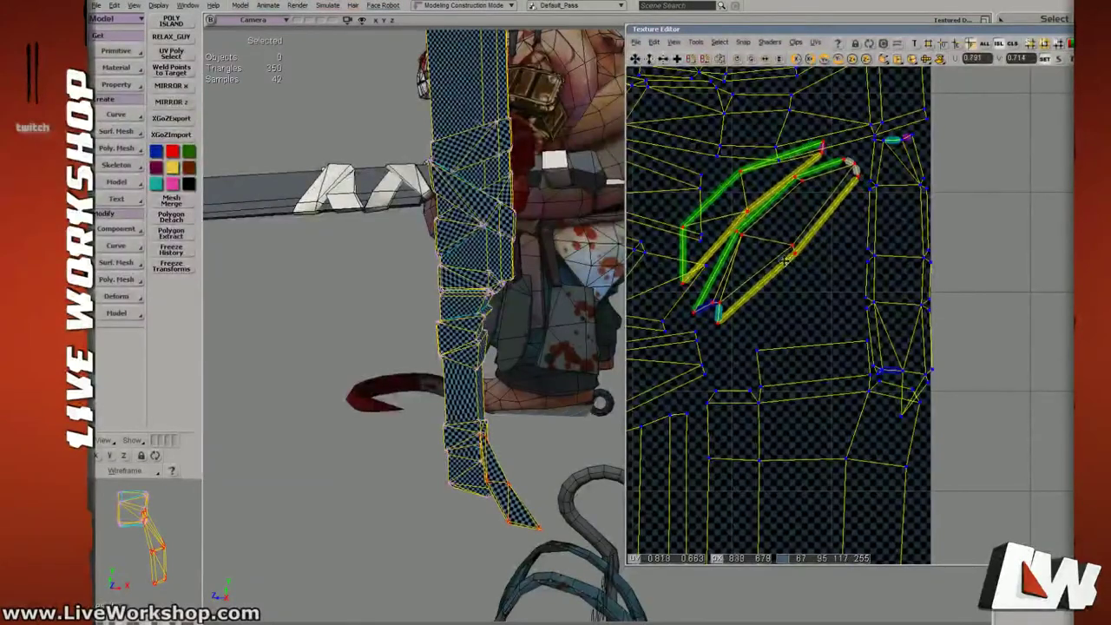
# Move one half of the curved island away from the other and turn it around so their straight edges face.
pyautogui.click(746, 187)
pyautogui.press('v')
pyautogui.moveTo(736, 182); pyautogui.dragTo(786, 277)
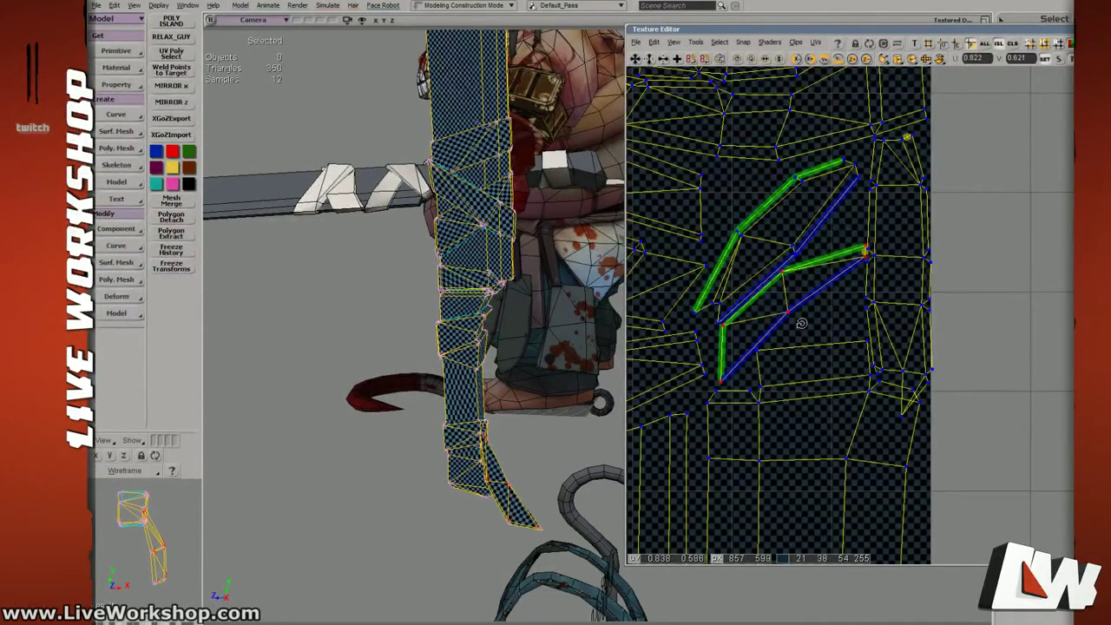
pyautogui.moveTo(772, 322); pyautogui.dragTo(1110, 230)
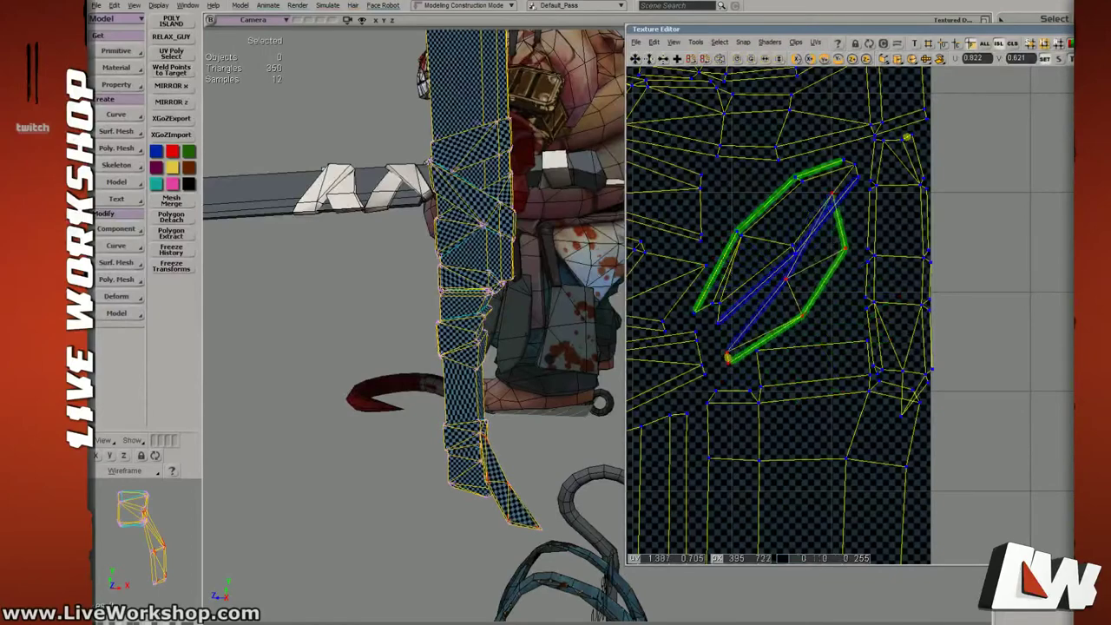
# Rotate and move the turned half until its straight edge lies against the other half's straight edge.
pyautogui.moveTo(925, 303); pyautogui.dragTo(909, 297)
pyautogui.moveTo(801, 301); pyautogui.dragTo(793, 318)
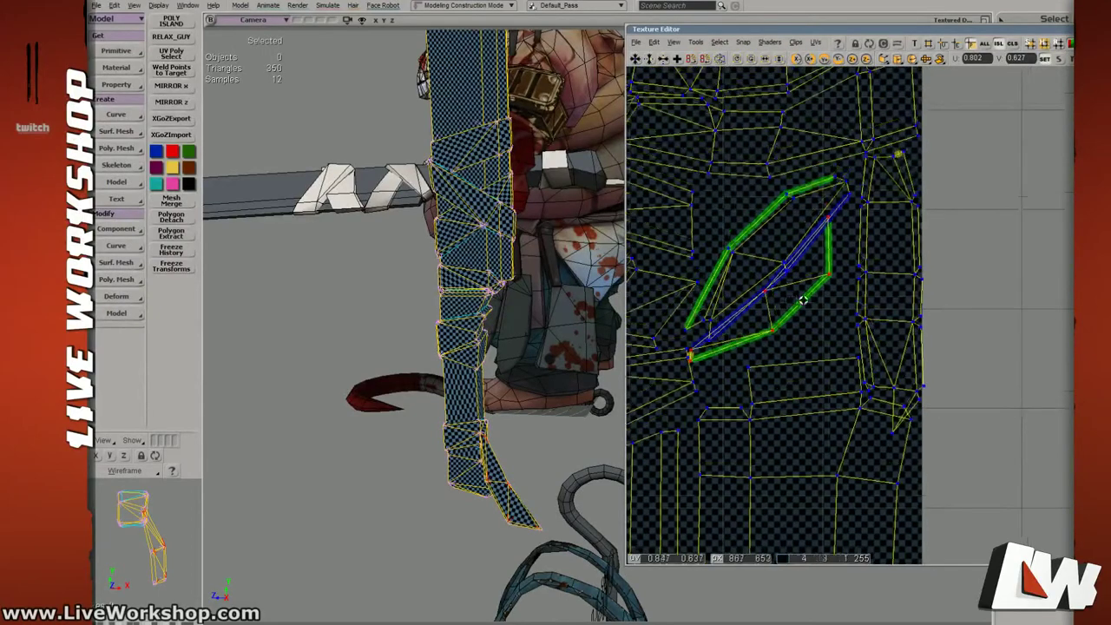
pyautogui.moveTo(773, 317); pyautogui.dragTo(717, 300, button='middle')
pyautogui.moveTo(716, 300); pyautogui.dragTo(752, 266)
pyautogui.press('c')
pyautogui.press('v')
pyautogui.press('c')
pyautogui.press('v')
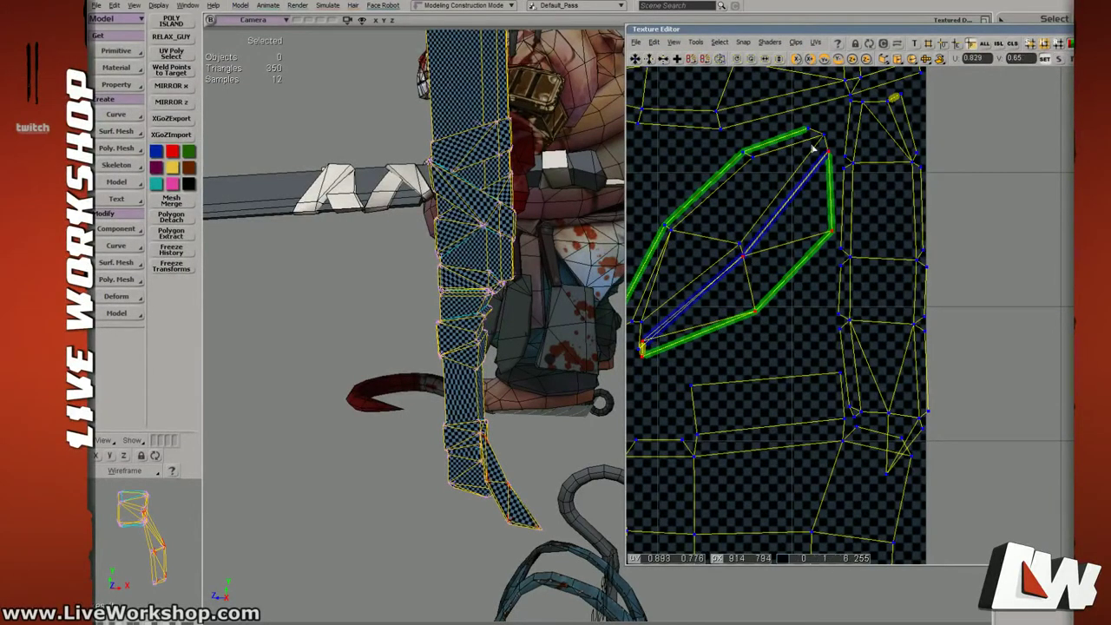
# Adjust the seam, tip and outline points so the two halves form one continuous leaf shape.
pyautogui.moveTo(813, 146); pyautogui.dragTo(828, 161)
pyautogui.moveTo(757, 270); pyautogui.dragTo(735, 277)
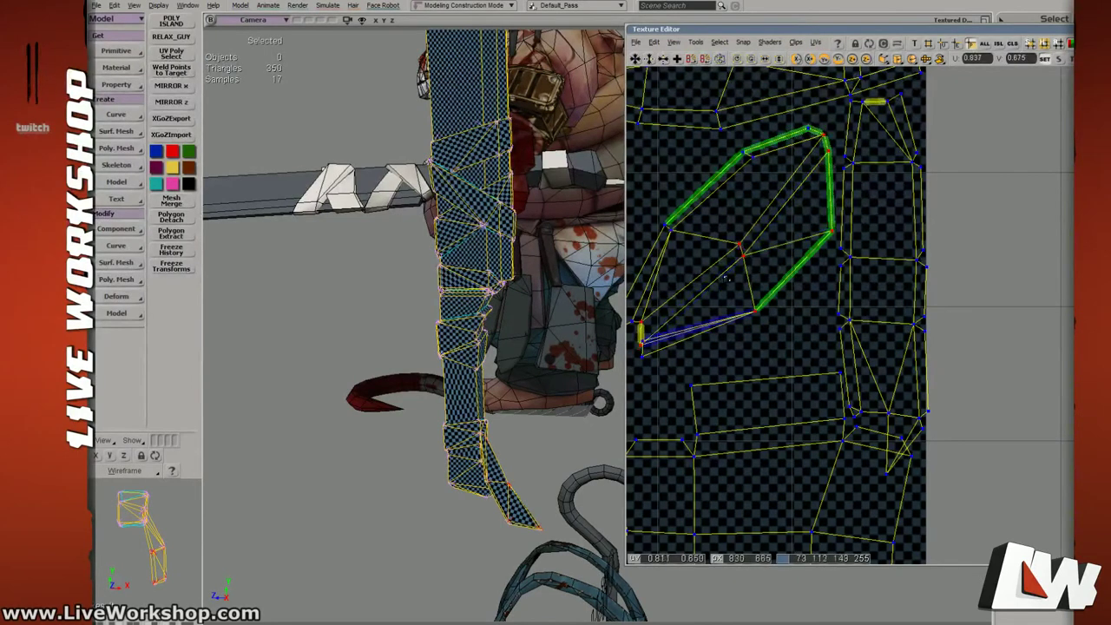
pyautogui.moveTo(678, 321); pyautogui.dragTo(728, 294)
pyautogui.click(699, 317)
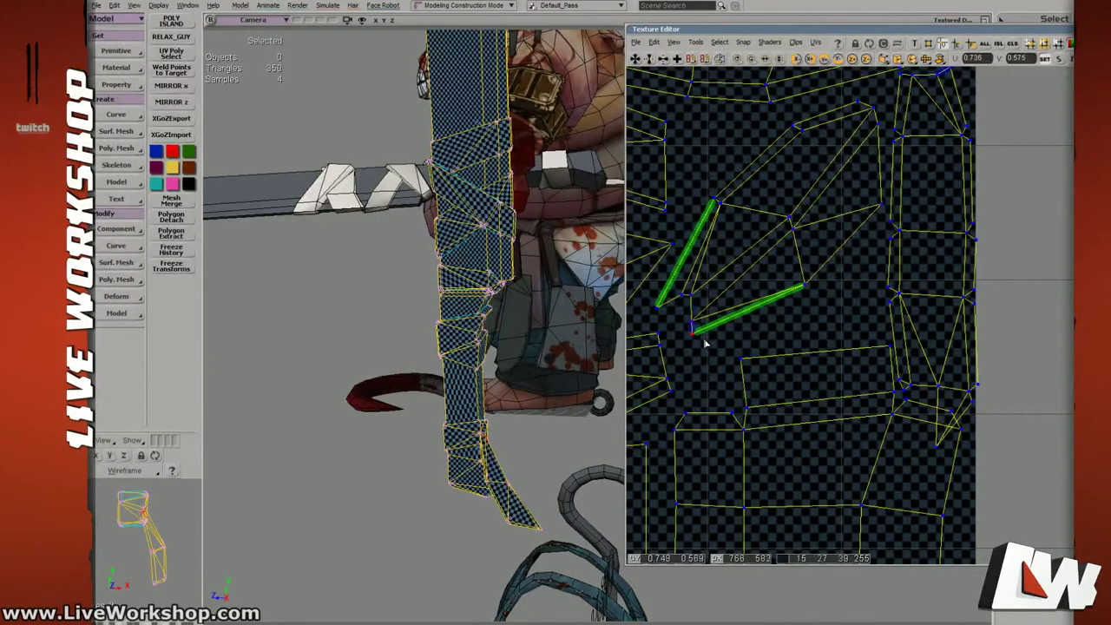
pyautogui.moveTo(716, 200); pyautogui.dragTo(717, 200)
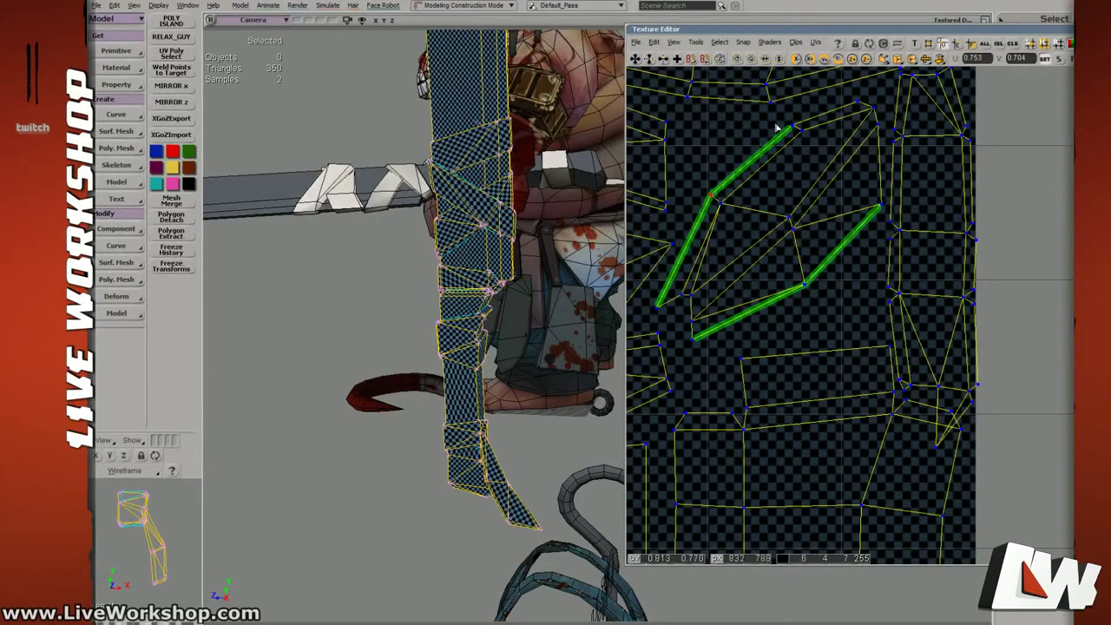
pyautogui.moveTo(776, 120); pyautogui.dragTo(862, 99)
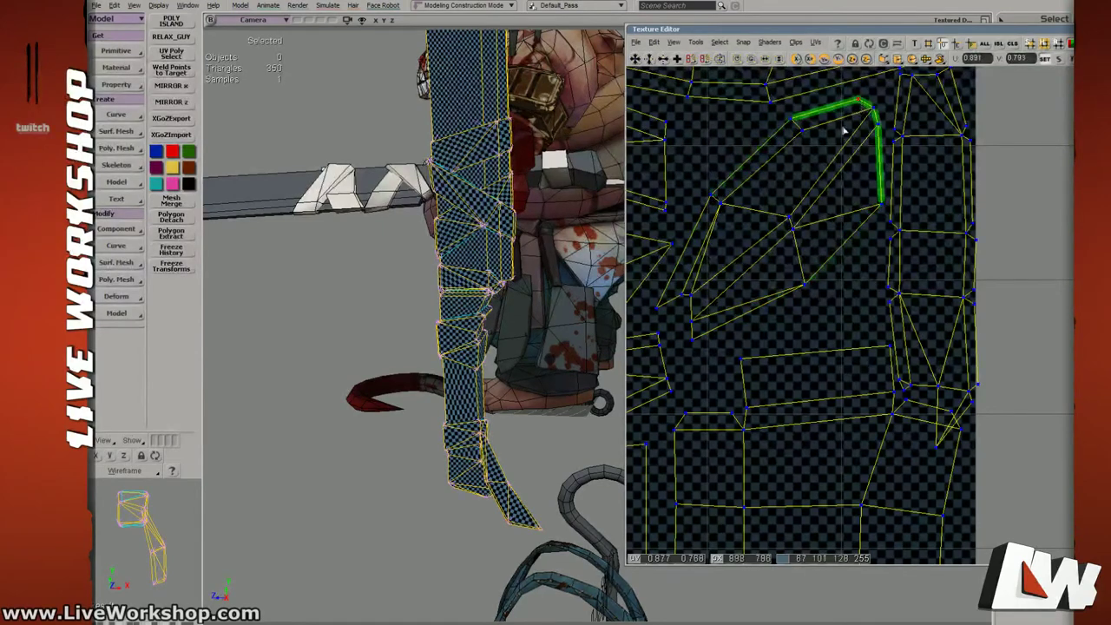
# Select the whole leaf-shaped island and fine-tune its rotation and position between the wrap islands and the strip.
pyautogui.press('i')
pyautogui.press('c')
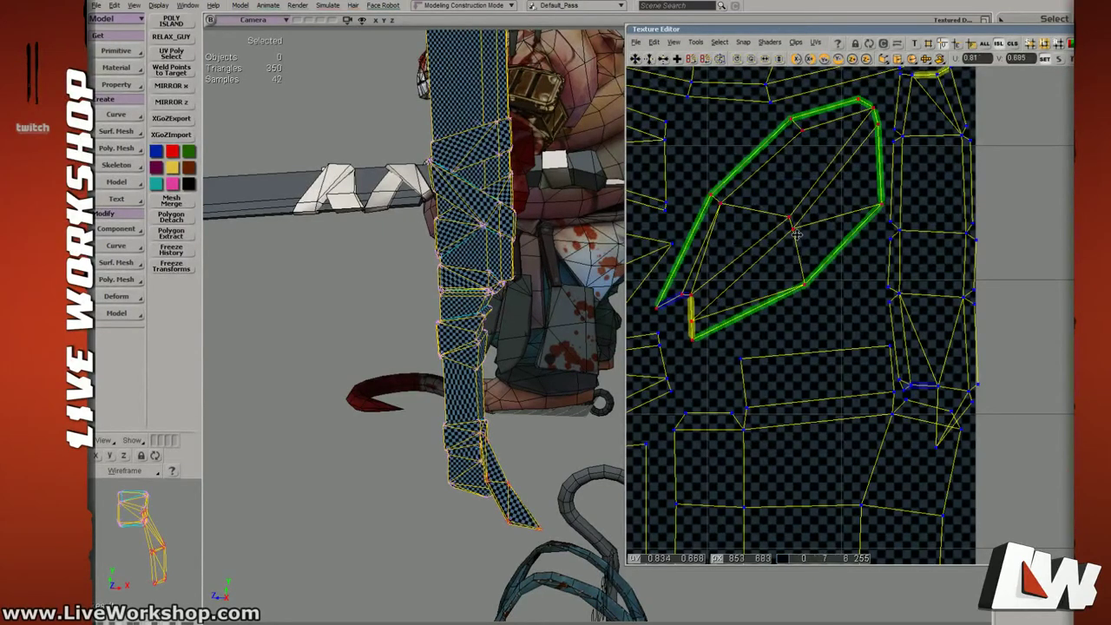
pyautogui.moveTo(798, 235)
pyautogui.mouseDown()
pyautogui.moveTo(789, 231)
pyautogui.moveTo(811, 247)
pyautogui.moveTo(787, 238)
pyautogui.mouseUp()
pyautogui.press('v')
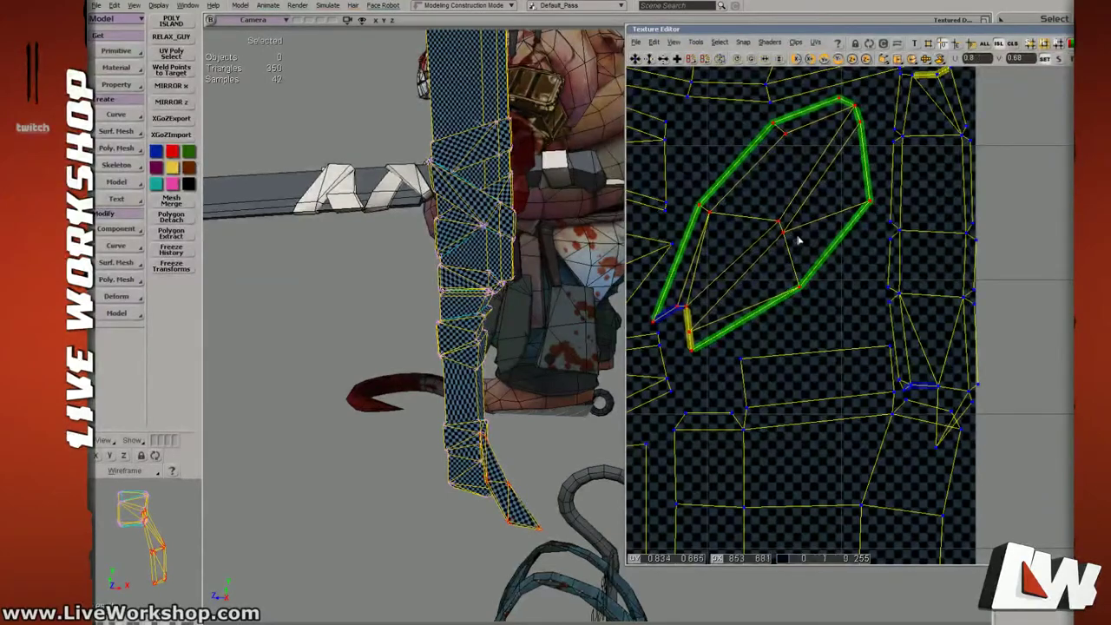
pyautogui.press('i')
pyautogui.moveTo(925, 195); pyautogui.dragTo(848, 288)
pyautogui.press('c')
pyautogui.press('v')
pyautogui.press('x')
pyautogui.press('v')
pyautogui.press('s')
# Adjust the strip island's outer edge and upper corner points to even its border and keep it inside the texture square.
pyautogui.moveTo(848, 289); pyautogui.dragTo(932, 295, button='middle')
pyautogui.moveTo(708, 260); pyautogui.dragTo(738, 298)
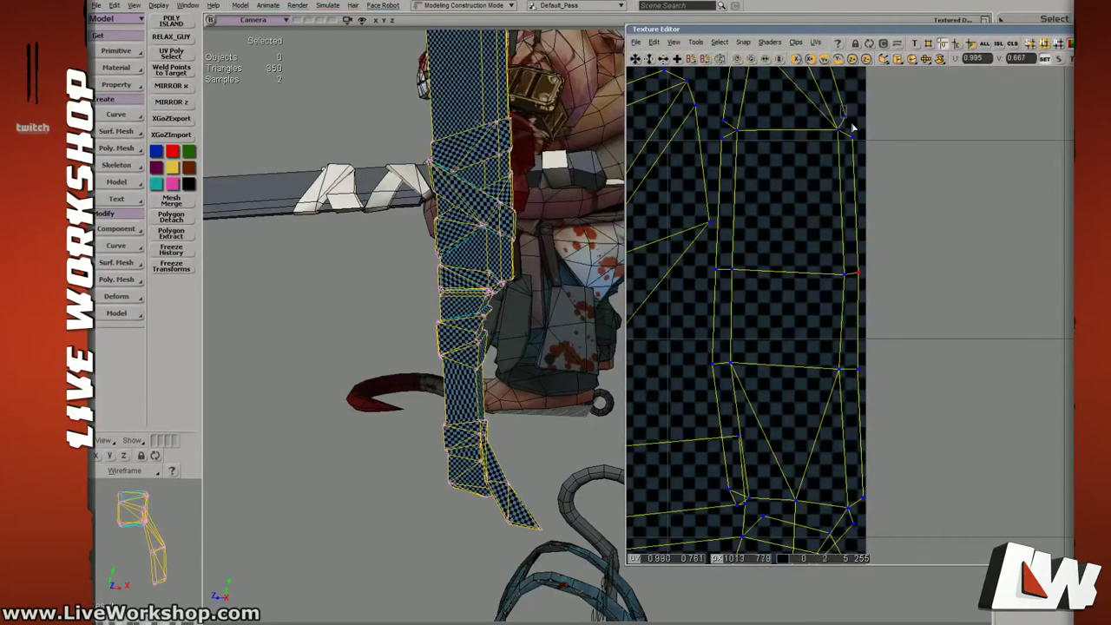
pyautogui.moveTo(852, 127); pyautogui.dragTo(865, 156)
pyautogui.press('s')
pyautogui.moveTo(866, 185); pyautogui.dragTo(881, 265)
pyautogui.press('h')
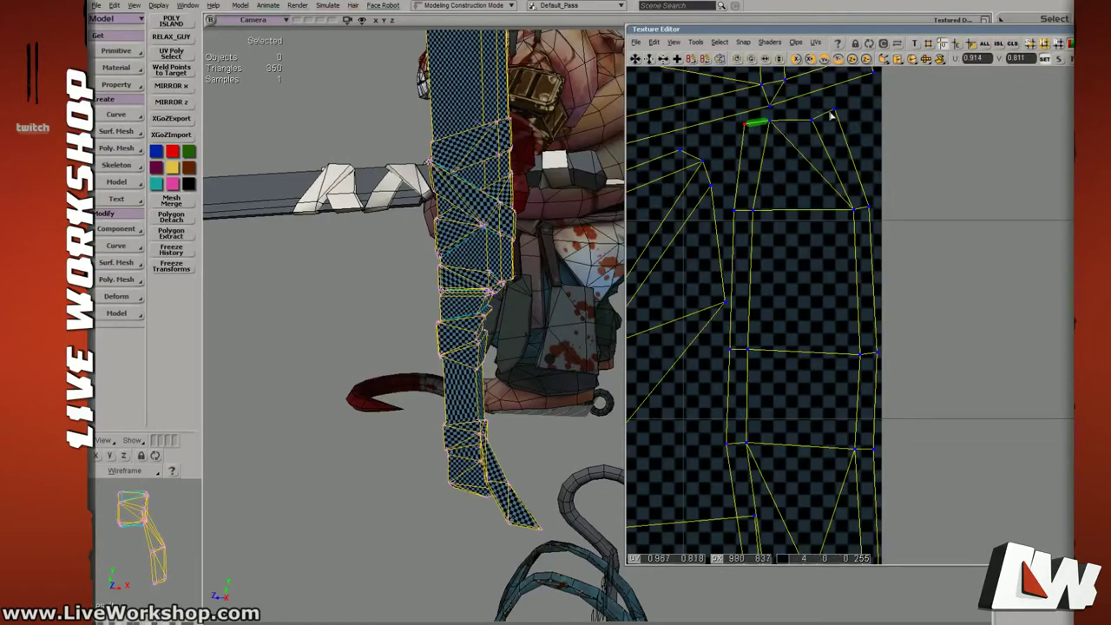
pyautogui.moveTo(808, 105); pyautogui.dragTo(846, 116)
pyautogui.press('s')
pyautogui.moveTo(871, 450); pyautogui.dragTo(885, 374)
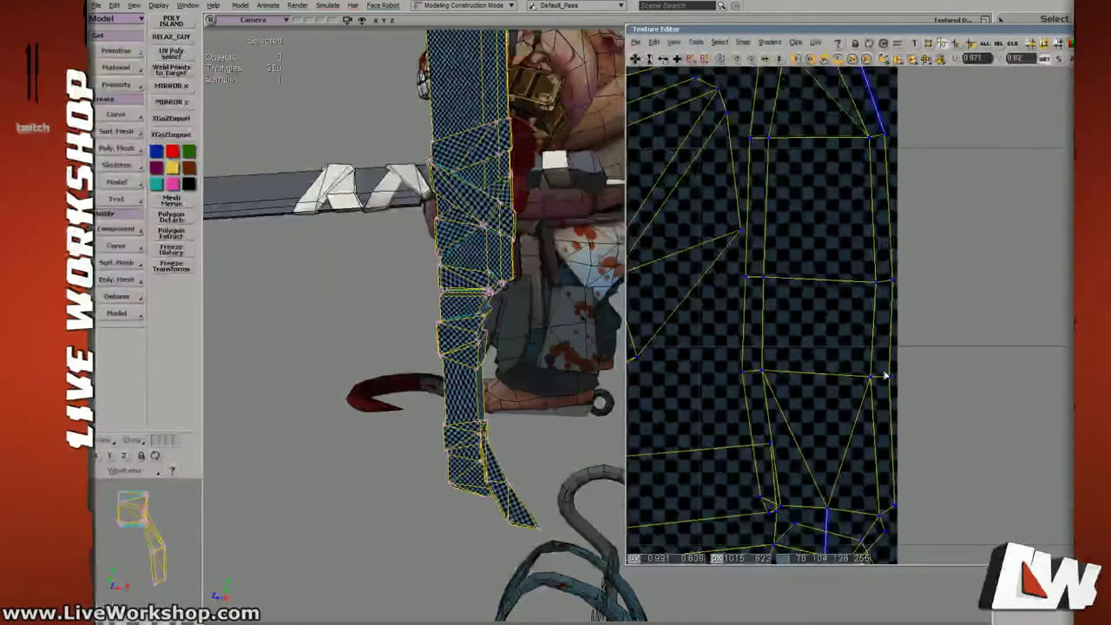
pyautogui.moveTo(898, 463); pyautogui.dragTo(912, 321)
# Move the points of the tall island's top flap inward, clear of the strip island.
pyautogui.moveTo(771, 322); pyautogui.dragTo(876, 266)
pyautogui.scroll(-2, 804, 285)
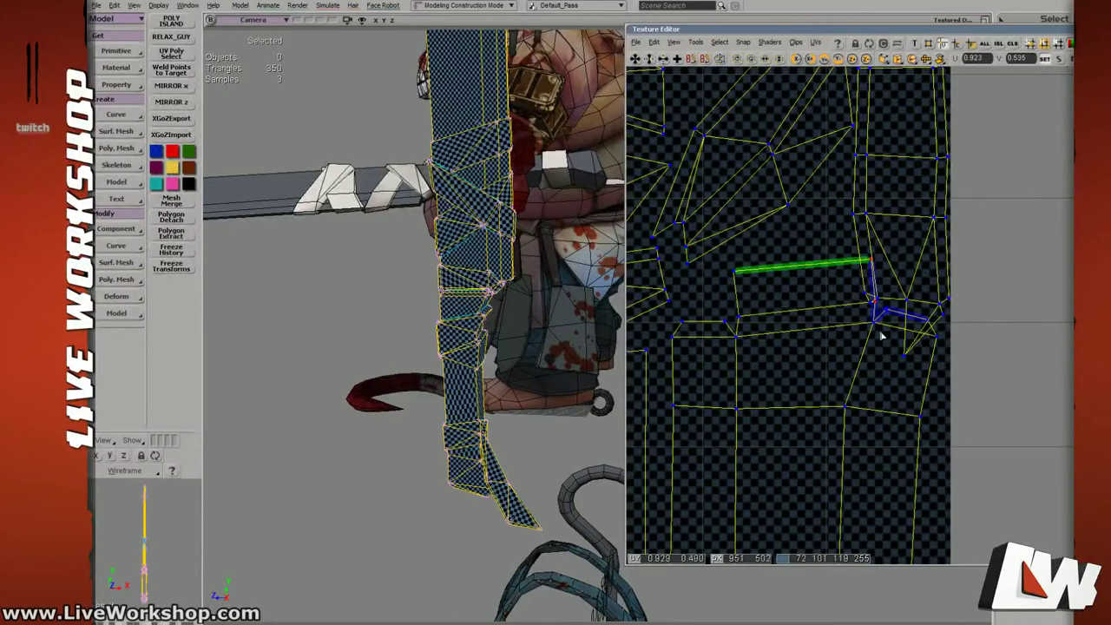
pyautogui.moveTo(881, 309)
pyautogui.mouseDown()
pyautogui.moveTo(861, 317)
pyautogui.moveTo(867, 309)
pyautogui.mouseUp()
pyautogui.click(864, 318)
pyautogui.click(851, 266)
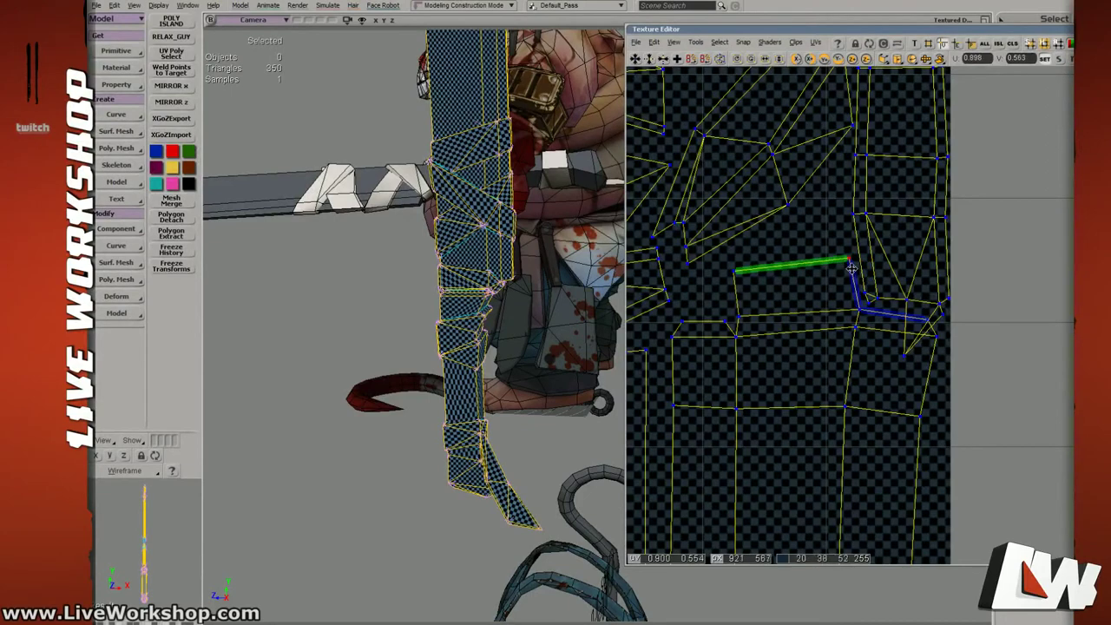
pyautogui.click(739, 283)
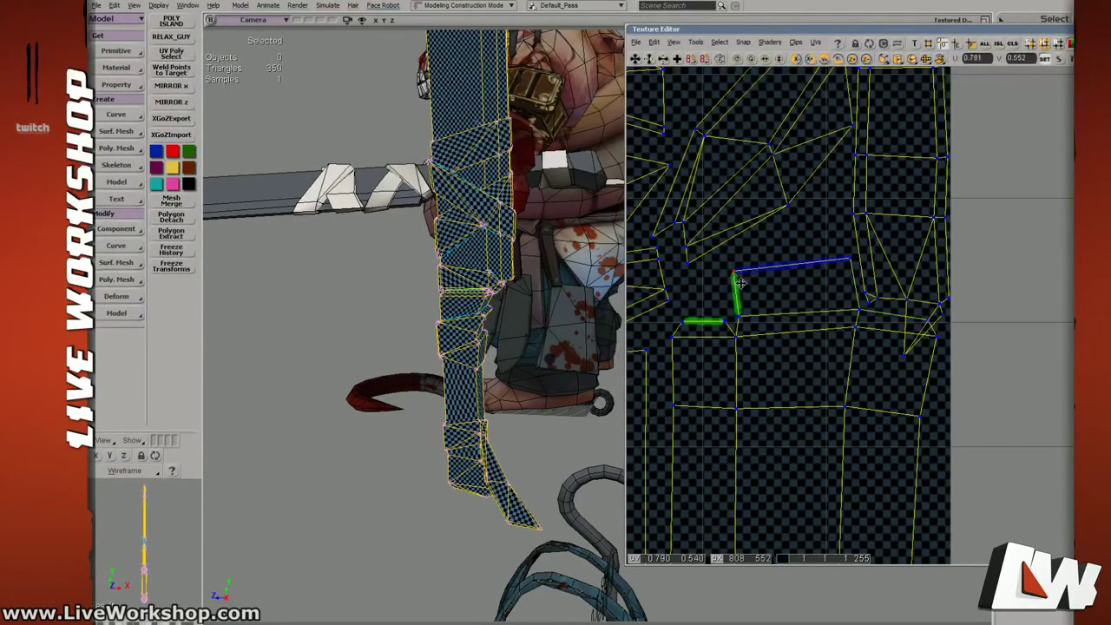
# Pull in the tall island's upper outer corner and shift the strip's lower tip and edge points outward to clear the overlap.
pyautogui.click(932, 342)
pyautogui.moveTo(916, 379); pyautogui.dragTo(916, 378)
pyautogui.moveTo(915, 373); pyautogui.dragTo(830, 355)
pyautogui.moveTo(829, 355); pyautogui.dragTo(864, 312, button='middle')
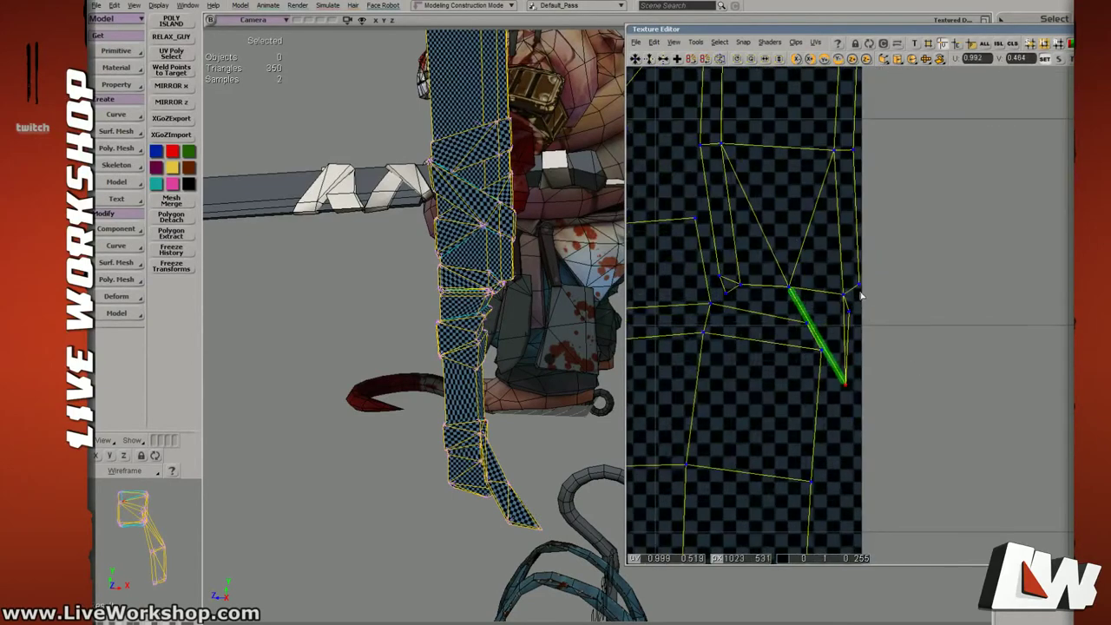
pyautogui.click(861, 290)
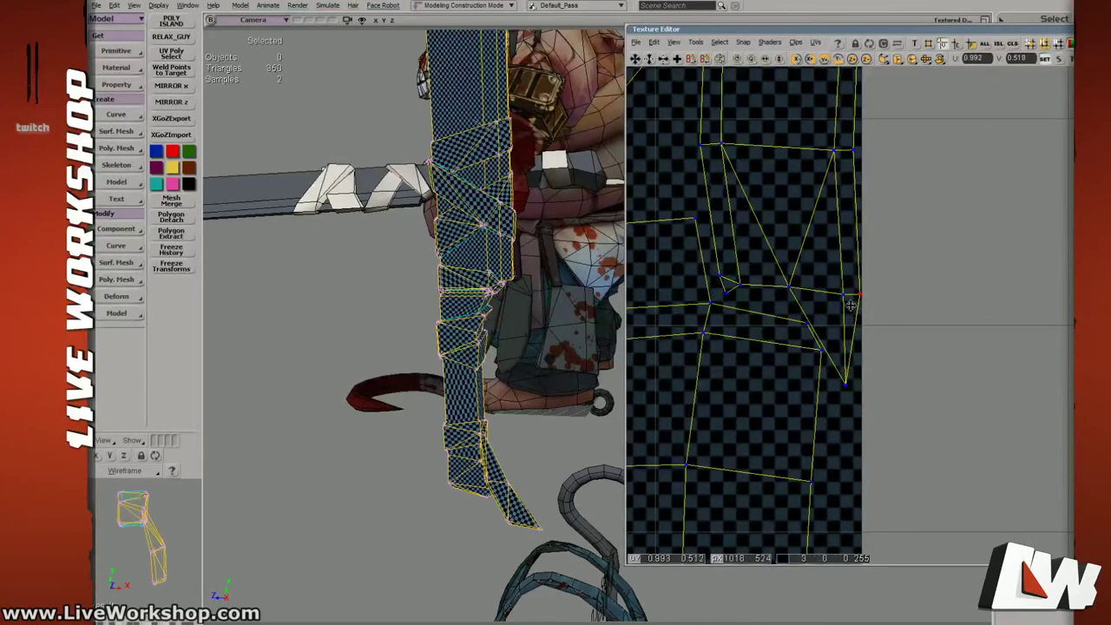
# Fine-tune the spacing between the tall island's upper outer corner and the strip island's lower tip.
pyautogui.click(814, 332)
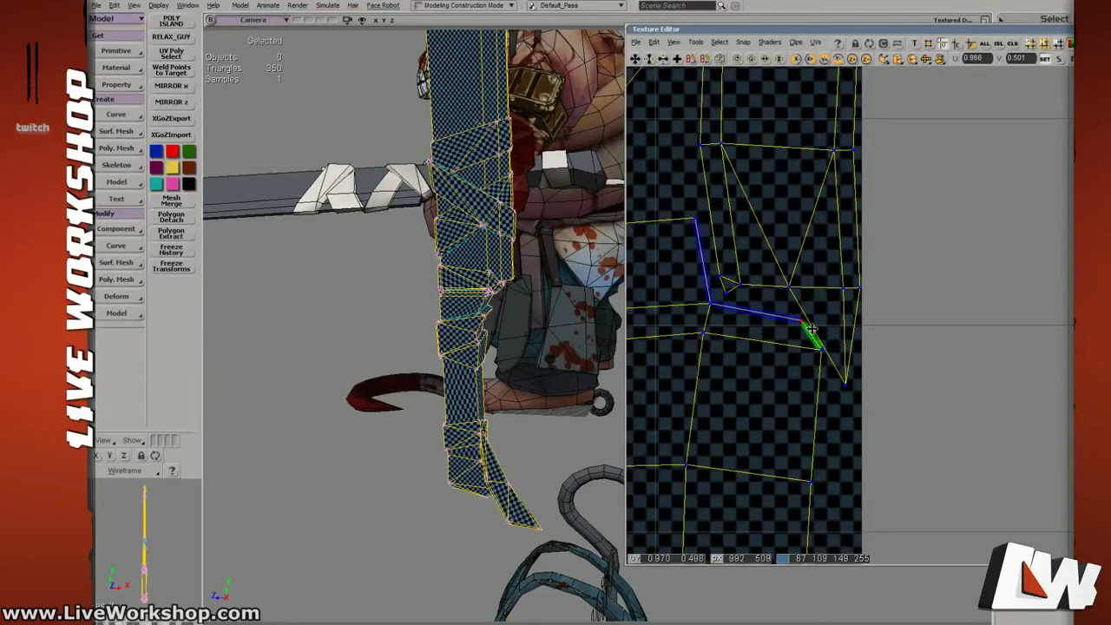
pyautogui.moveTo(821, 353); pyautogui.dragTo(847, 384)
pyautogui.click(819, 320)
pyautogui.scroll(-3, 848, 382)
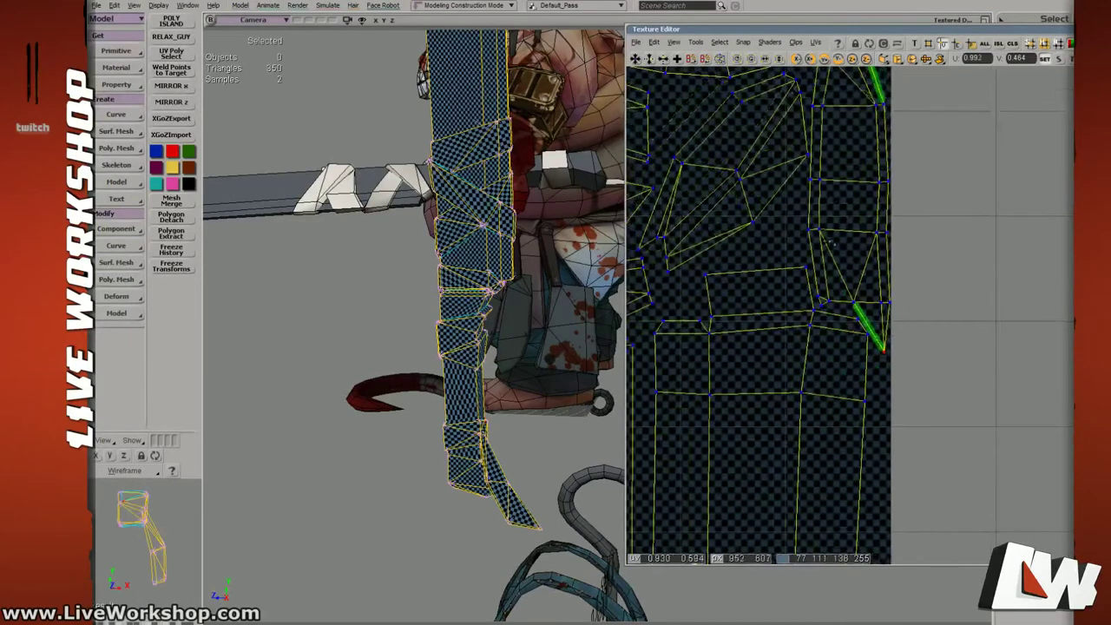
# Select the whole leaf-shaped island and nudge it away from the strip, then adjust its lower tip points.
pyautogui.moveTo(852, 128); pyautogui.dragTo(856, 275, button='middle')
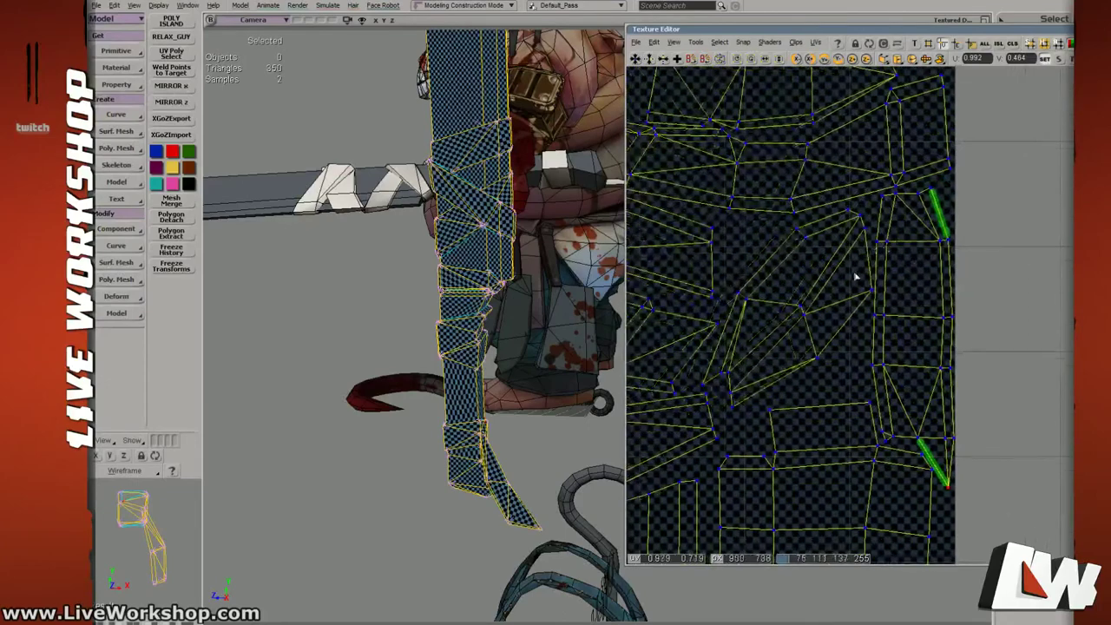
pyautogui.click(878, 296)
pyautogui.keyDown('shift'); pyautogui.moveTo(736, 282); pyautogui.dragTo(827, 367); pyautogui.keyUp('shift')
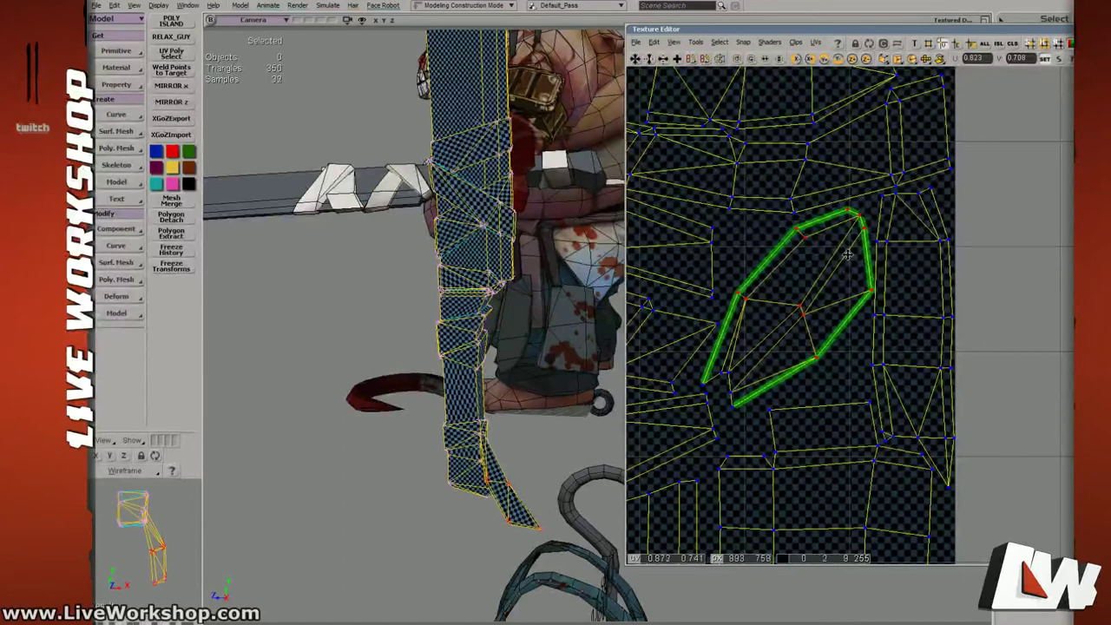
pyautogui.press('v')
pyautogui.moveTo(811, 309); pyautogui.dragTo(808, 309)
pyautogui.moveTo(744, 390); pyautogui.dragTo(702, 381)
pyautogui.press('v')
pyautogui.press('v')
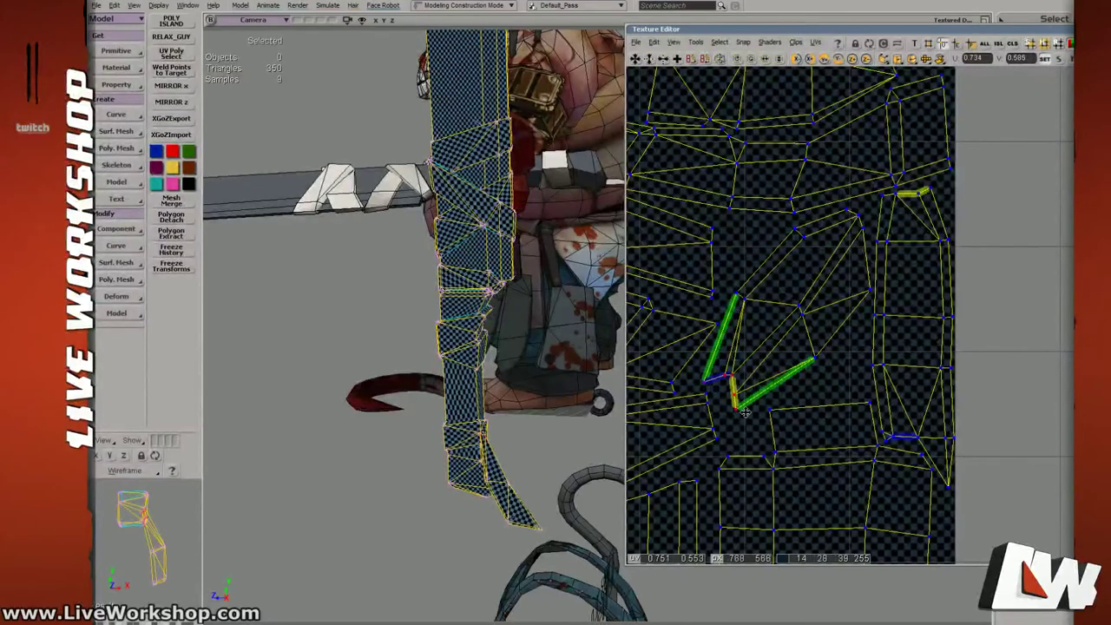
pyautogui.moveTo(745, 414); pyautogui.dragTo(749, 413)
pyautogui.click(852, 361)
# Adjust the lower edge points of the topmost wrap island to clear the island directly beneath it.
pyautogui.moveTo(853, 361); pyautogui.dragTo(798, 304, button='middle')
pyautogui.moveTo(799, 304); pyautogui.dragTo(896, 342)
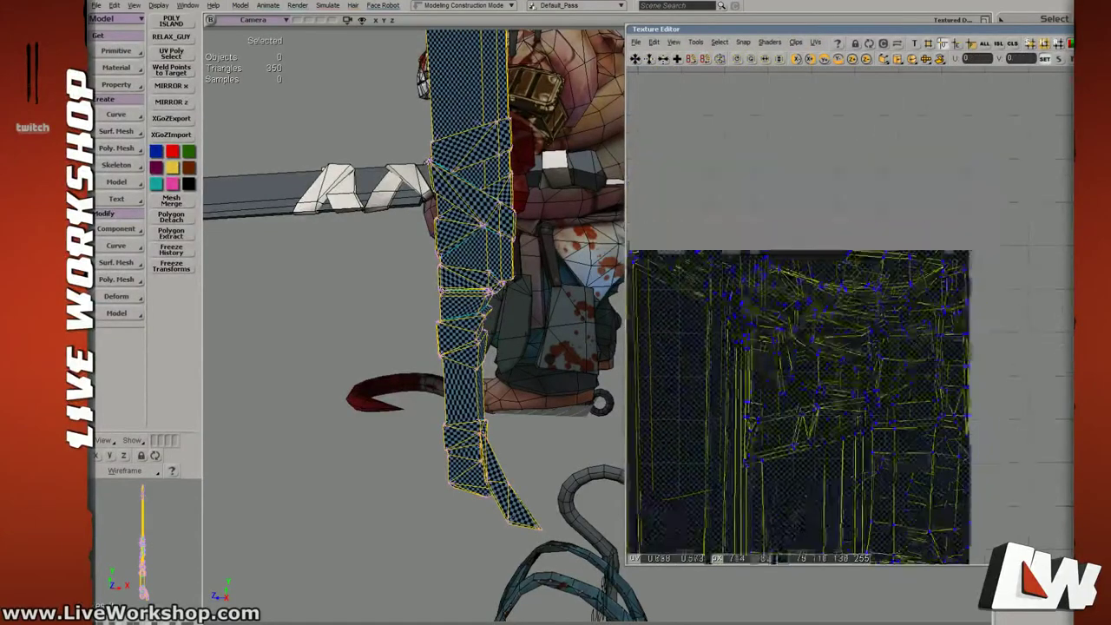
pyautogui.moveTo(895, 342); pyautogui.dragTo(781, 191, button='middle')
pyautogui.moveTo(781, 191); pyautogui.dragTo(818, 302)
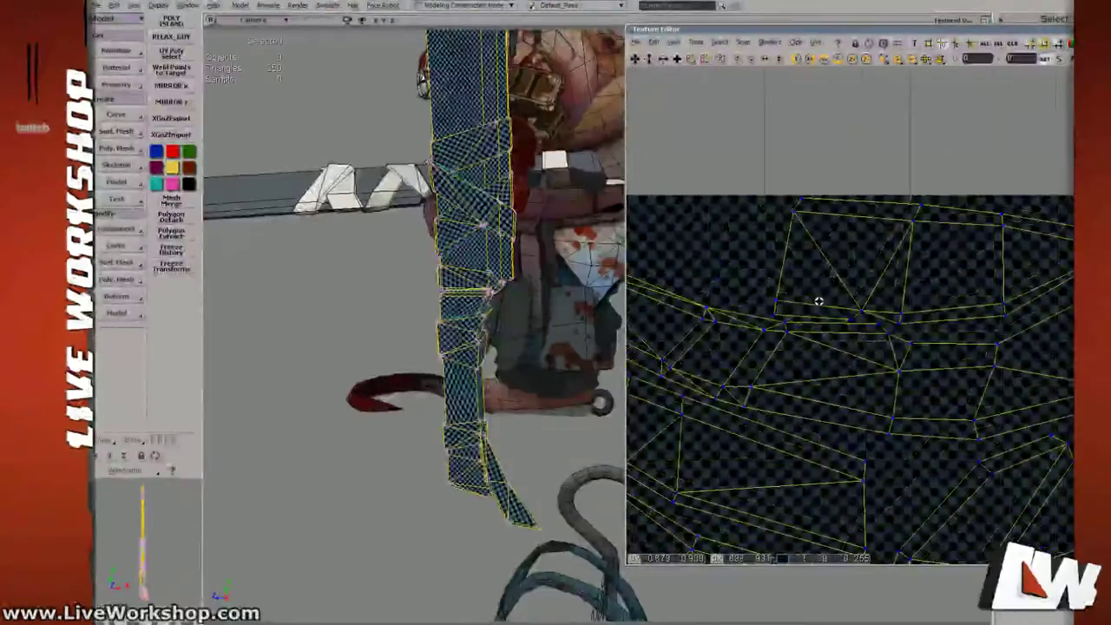
pyautogui.moveTo(818, 302)
pyautogui.mouseDown(button='middle')
pyautogui.moveTo(810, 308)
pyautogui.moveTo(825, 307)
pyautogui.mouseUp(button='middle')
pyautogui.moveTo(826, 308); pyautogui.dragTo(851, 332)
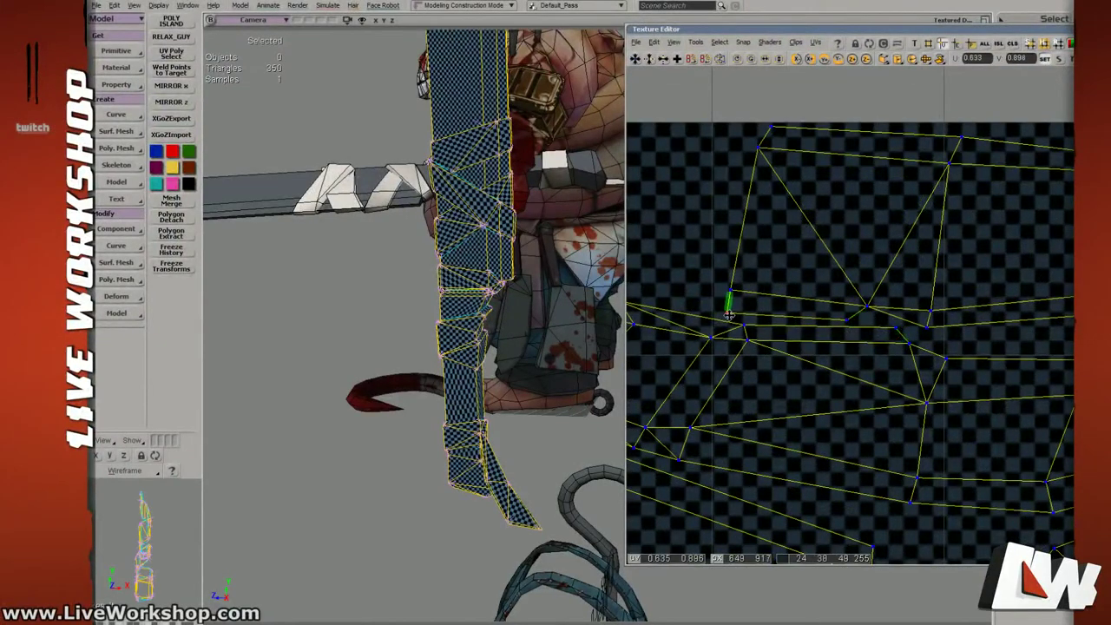
pyautogui.moveTo(861, 238); pyautogui.dragTo(949, 254, button='middle')
pyautogui.click(848, 322)
# Isolate the sword in the 3D view and save the scene.
pyautogui.moveTo(999, 199); pyautogui.dragTo(670, 261, button='middle')
pyautogui.moveTo(573, 256); pyautogui.dragTo(469, 248, button='middle')
pyautogui.moveTo(469, 248); pyautogui.dragTo(460, 262)
pyautogui.hotkey('shift', 'i')
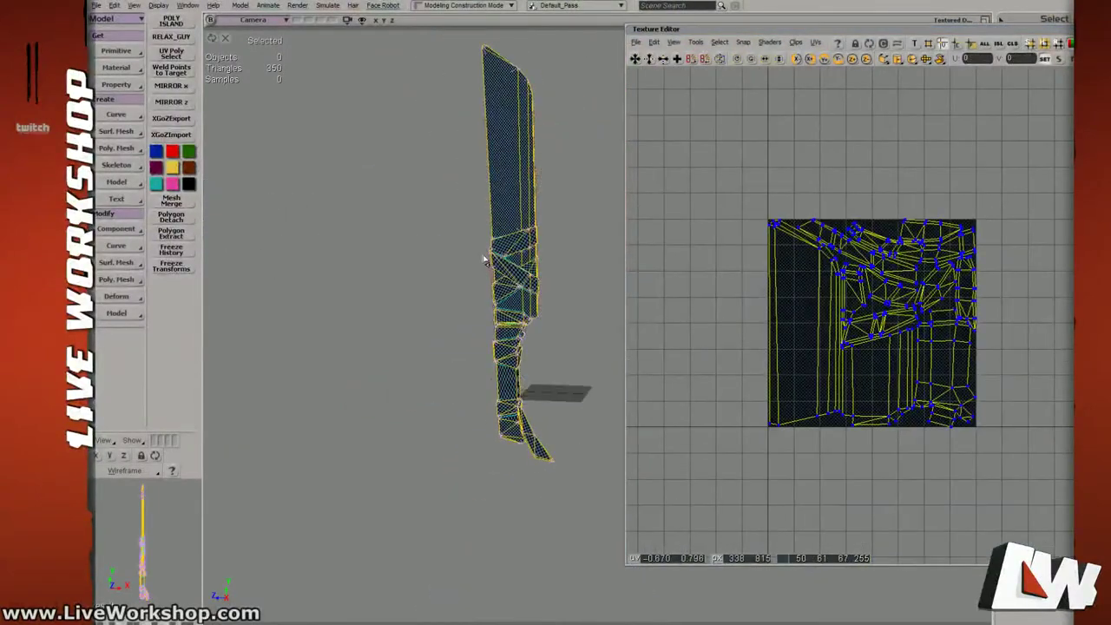
pyautogui.moveTo(486, 259); pyautogui.dragTo(510, 249, button='middle')
pyautogui.moveTo(511, 248); pyautogui.dragTo(501, 302)
pyautogui.moveTo(859, 222); pyautogui.dragTo(856, 234)
pyautogui.hotkey('ctrl', 's')
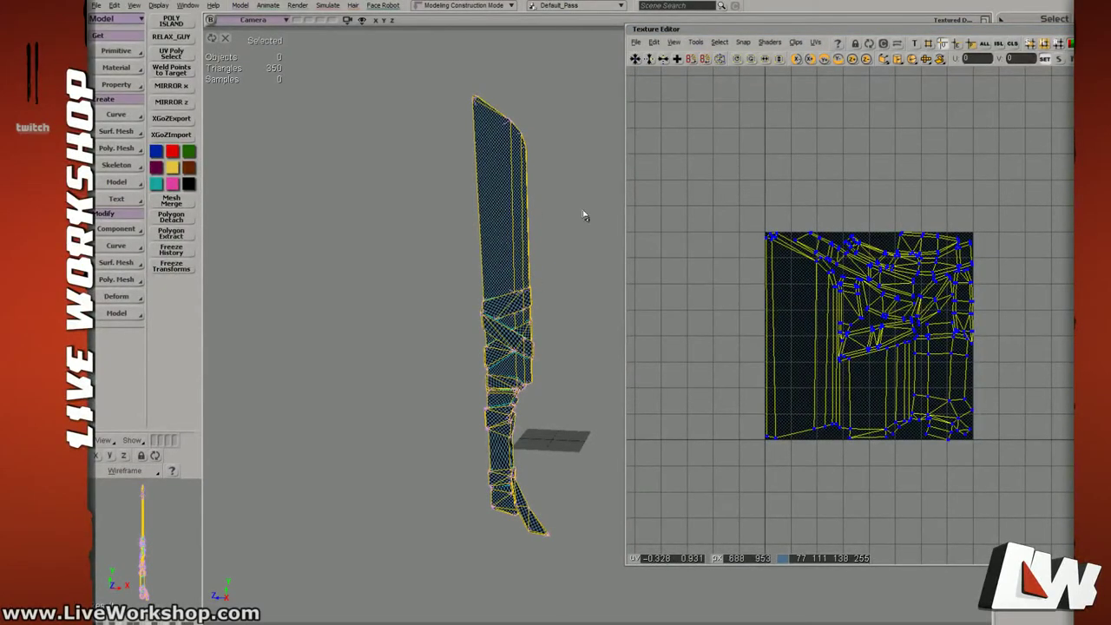
# Examine the sword's checker pattern and find which faces use the UV islands lying outside the texture square.
pyautogui.moveTo(547, 225); pyautogui.dragTo(583, 214, button='right')
pyautogui.moveTo(849, 259); pyautogui.dragTo(882, 292, button='middle')
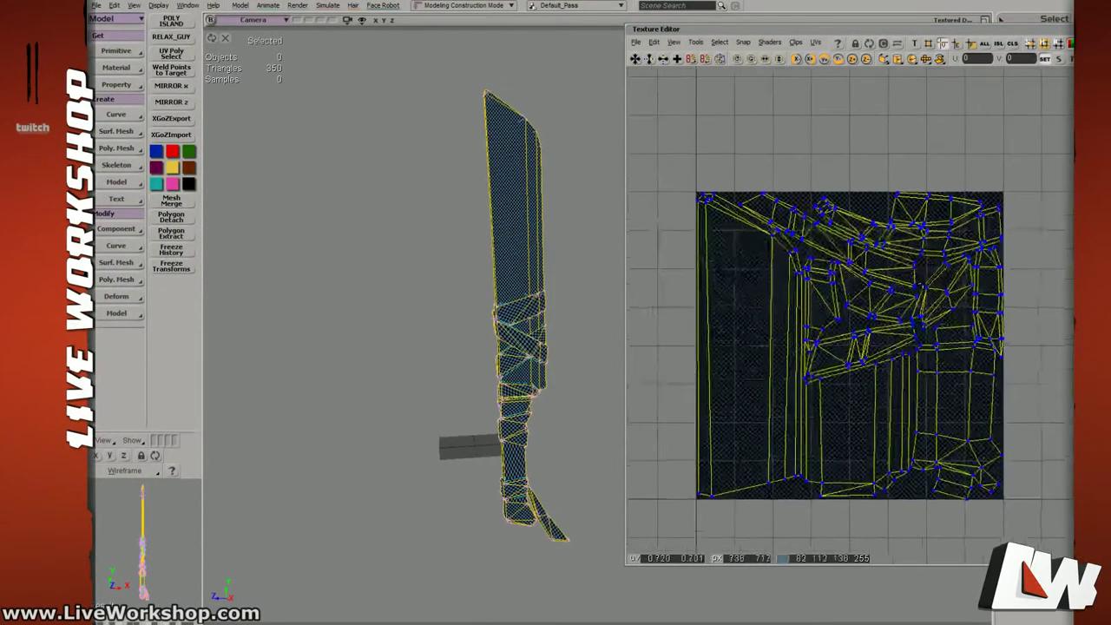
pyautogui.moveTo(882, 292); pyautogui.dragTo(908, 277)
pyautogui.moveTo(907, 278); pyautogui.dragTo(907, 273, button='middle')
pyautogui.moveTo(539, 256)
pyautogui.mouseDown(button='right')
pyautogui.moveTo(565, 257)
pyautogui.moveTo(531, 267)
pyautogui.mouseUp(button='right')
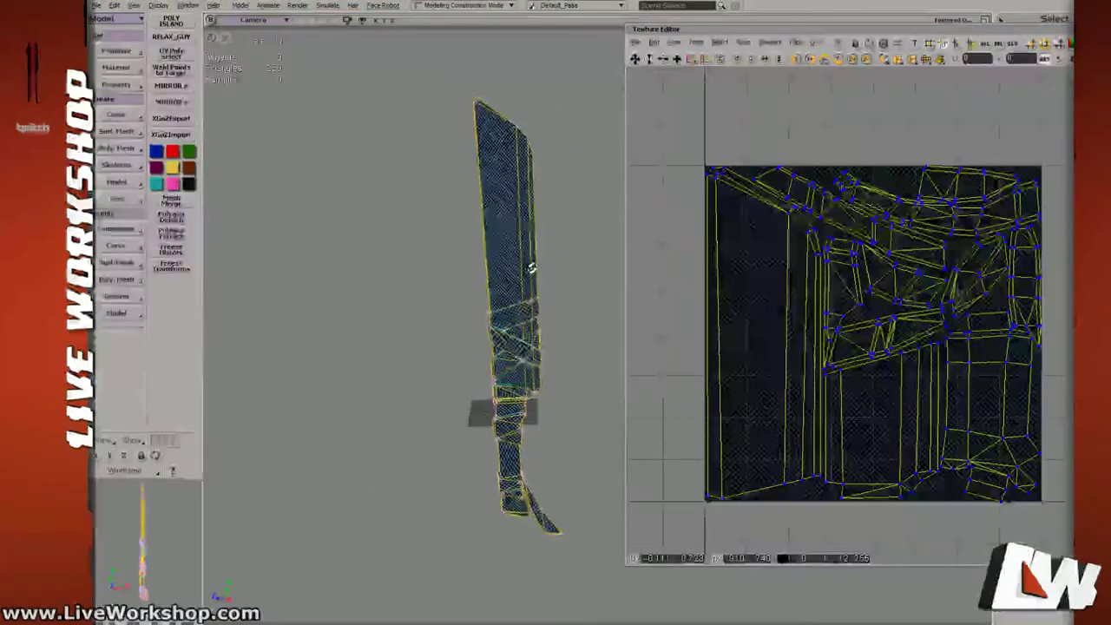
pyautogui.moveTo(757, 265); pyautogui.dragTo(673, 258, button='middle')
pyautogui.moveTo(732, 214); pyautogui.dragTo(618, 446)
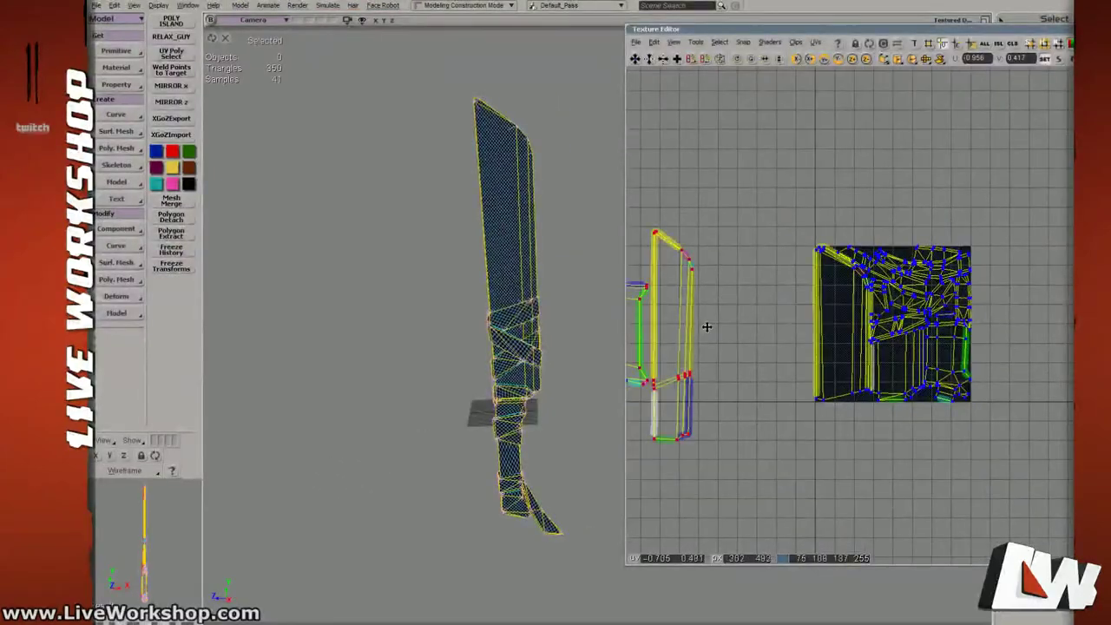
pyautogui.click(1066, 29)
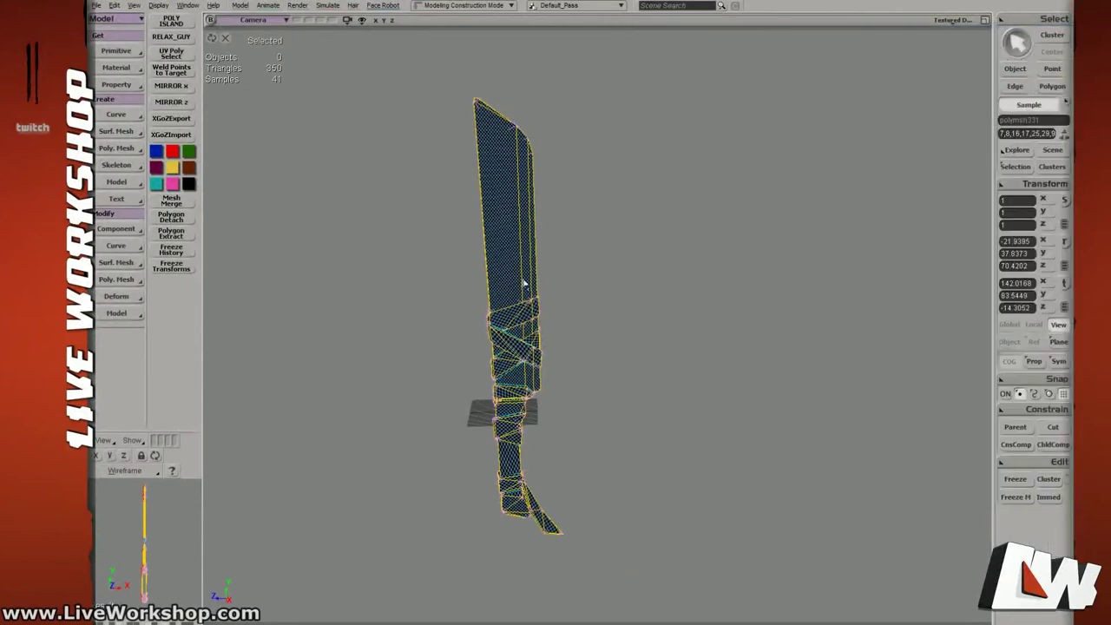
pyautogui.moveTo(525, 283); pyautogui.dragTo(615, 307, button='right')
pyautogui.moveTo(614, 307); pyautogui.dragTo(669, 289)
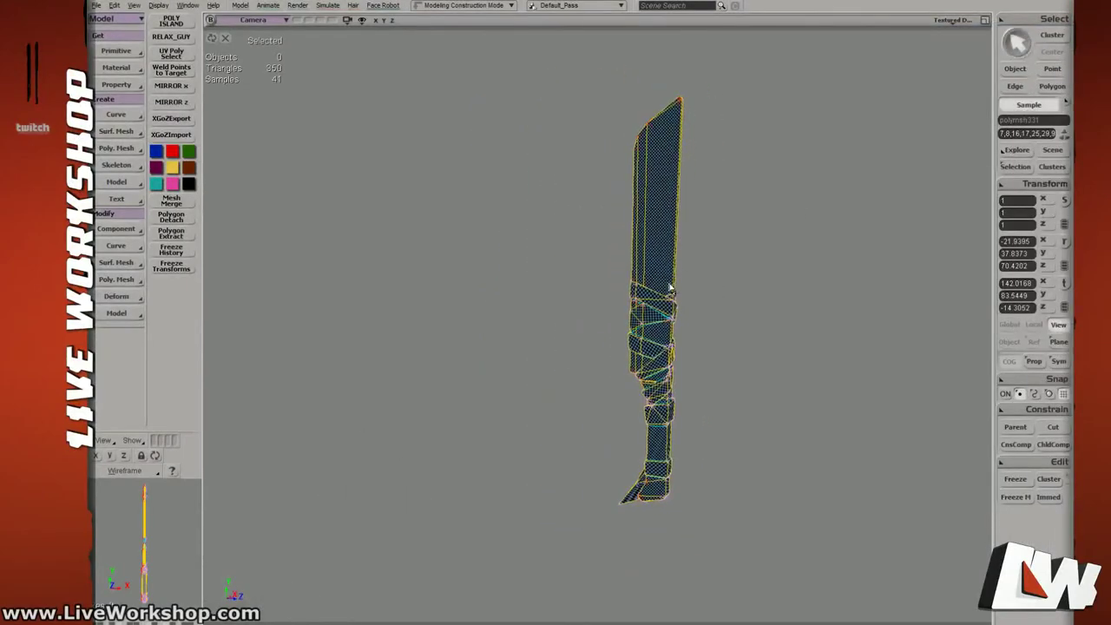
# Reopen the texture editor and select the large blade faces on the side whose UVs lie outside the texture square.
pyautogui.hotkey('alt', '7')
pyautogui.moveTo(585, 261); pyautogui.dragTo(427, 234)
pyautogui.press('u')
pyautogui.moveTo(977, 225); pyautogui.dragTo(791, 317, button='middle')
pyautogui.moveTo(671, 295); pyautogui.dragTo(691, 264)
pyautogui.hotkey('ctrl', 'z')
pyautogui.moveTo(460, 298); pyautogui.dragTo(508, 309)
pyautogui.moveTo(756, 304); pyautogui.dragTo(771, 303)
pyautogui.moveTo(772, 304); pyautogui.dragTo(847, 315, button='middle')
pyautogui.moveTo(801, 314); pyautogui.dragTo(850, 316)
# Add the exposed blade faces between the upper wraps on the same side to the polygon selection.
pyautogui.moveTo(532, 270); pyautogui.dragTo(550, 270)
pyautogui.moveTo(550, 270); pyautogui.dragTo(499, 278, button='right')
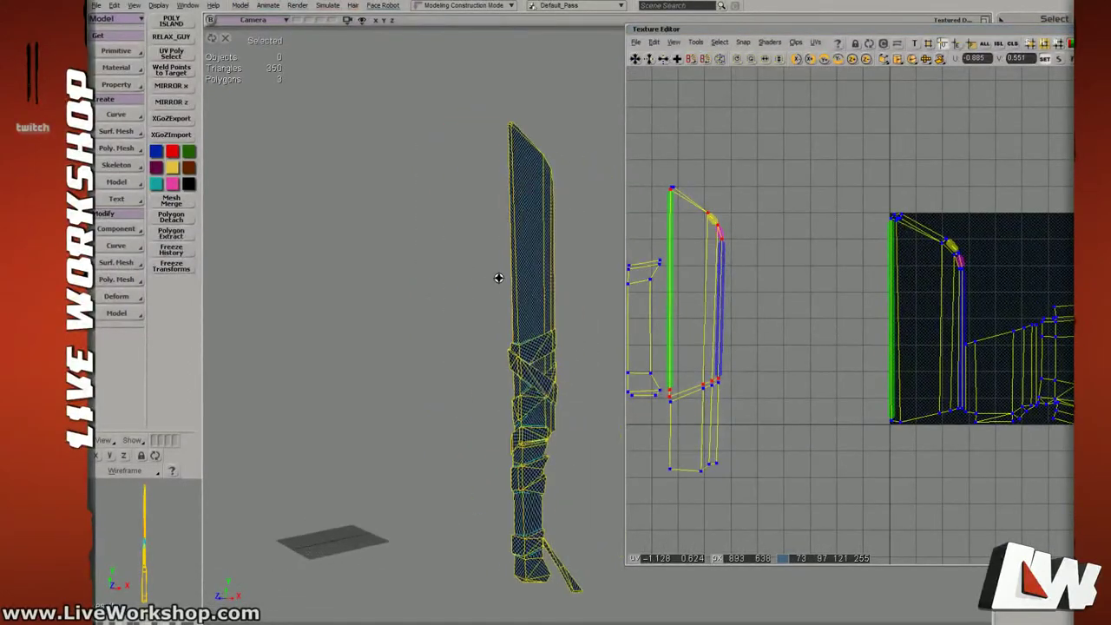
pyautogui.moveTo(501, 278); pyautogui.dragTo(562, 291, button='middle')
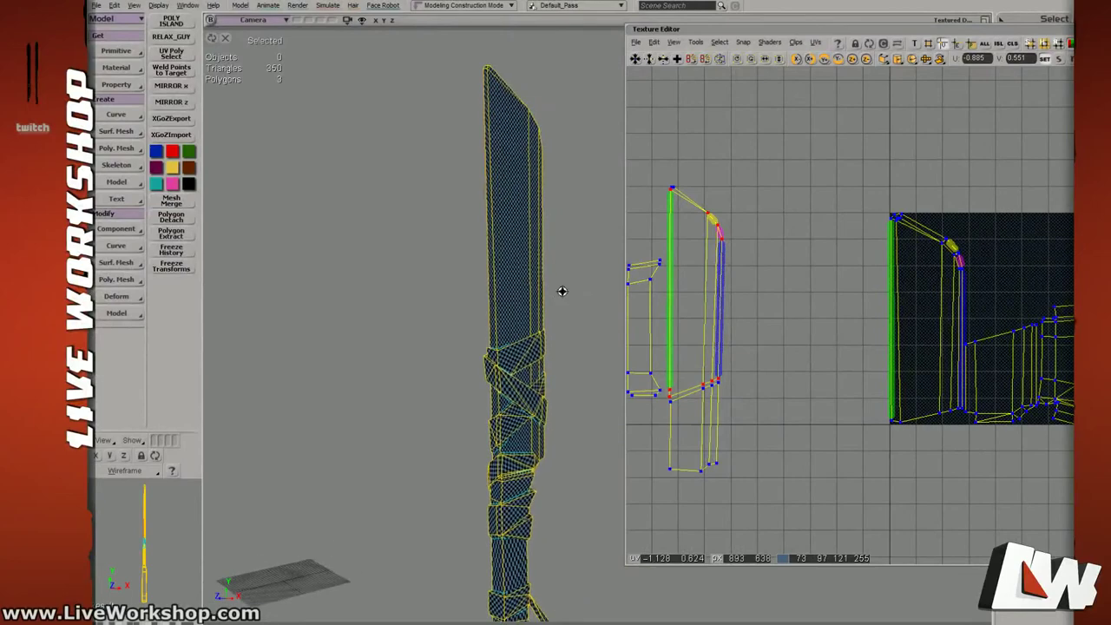
pyautogui.moveTo(545, 277); pyautogui.dragTo(520, 272, button='right')
pyautogui.doubleClick(657, 29)
pyautogui.moveTo(521, 273); pyautogui.dragTo(720, 295, button='middle')
pyautogui.keyDown('shift'); pyautogui.click(649, 263); pyautogui.keyUp('shift')
pyautogui.moveTo(720, 296); pyautogui.dragTo(738, 264, button='right')
pyautogui.doubleClick(657, 30)
pyautogui.moveTo(679, 330)
pyautogui.mouseDown()
pyautogui.moveTo(655, 322)
pyautogui.moveTo(694, 327)
pyautogui.mouseUp()
pyautogui.hotkey('ctrl', 'z')
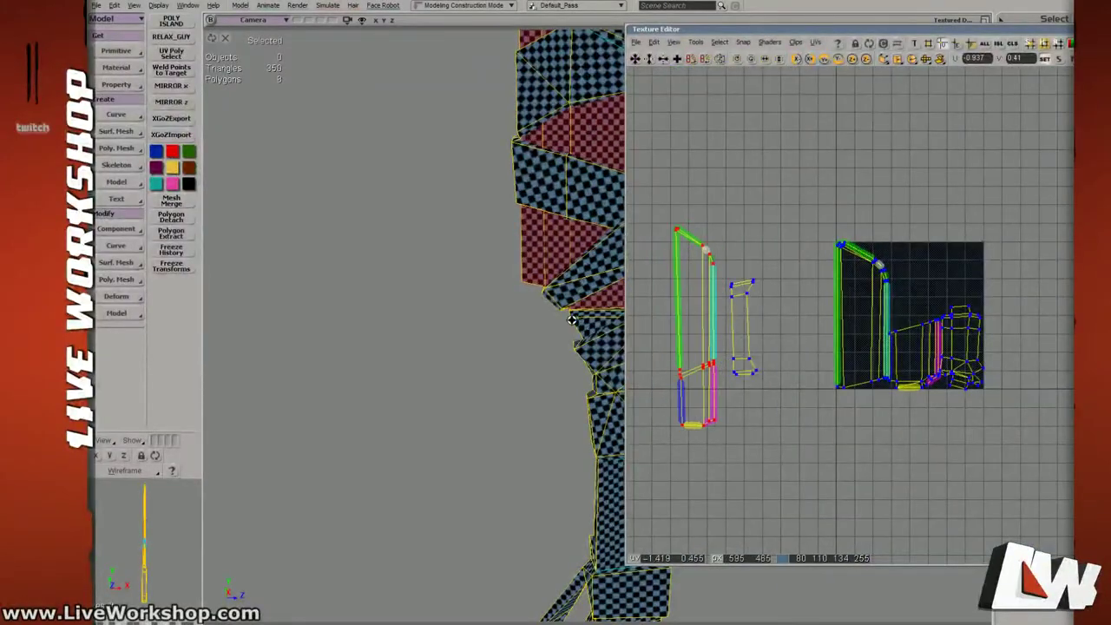
# Add the remaining exposed handle faces between the lower wraps and at the handle's end to the selection.
pyautogui.moveTo(572, 321); pyautogui.dragTo(473, 289)
pyautogui.click(496, 294)
pyautogui.click(561, 335)
pyautogui.click(558, 459)
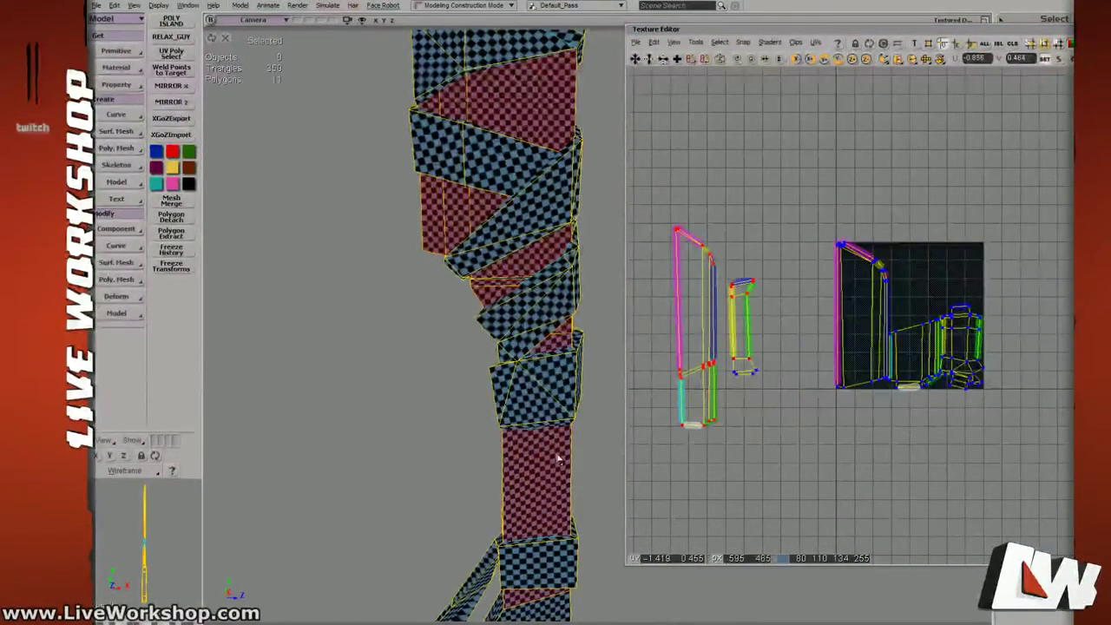
pyautogui.moveTo(584, 434); pyautogui.dragTo(574, 379)
pyautogui.keyDown('shift'); pyautogui.moveTo(791, 416); pyautogui.dragTo(722, 361); pyautogui.keyUp('shift')
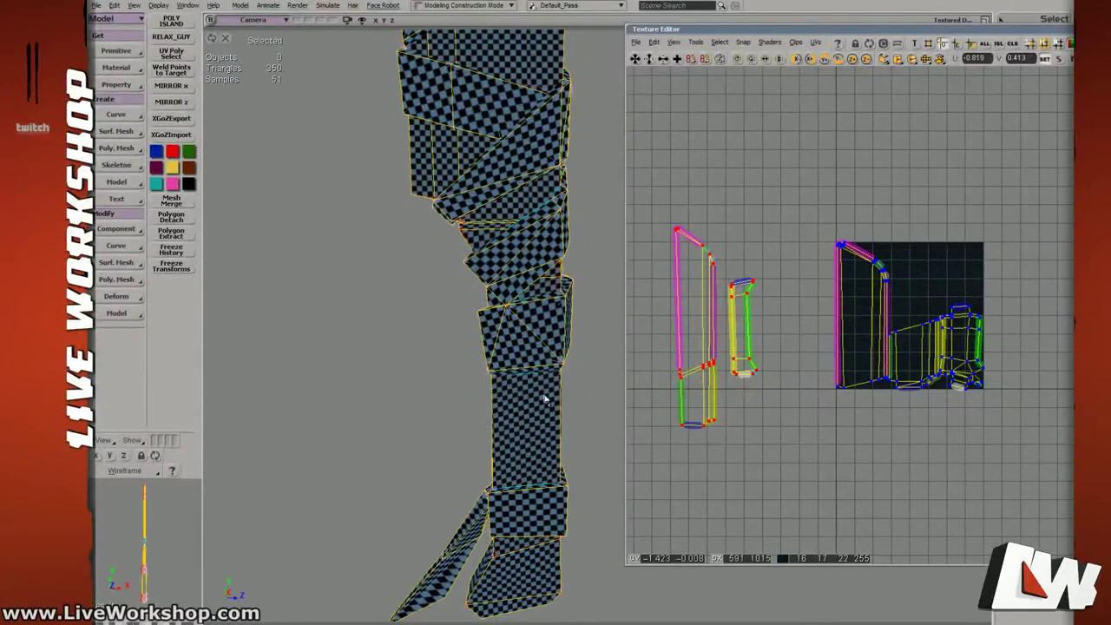
pyautogui.moveTo(540, 396); pyautogui.dragTo(551, 333, button='middle')
pyautogui.press('u')
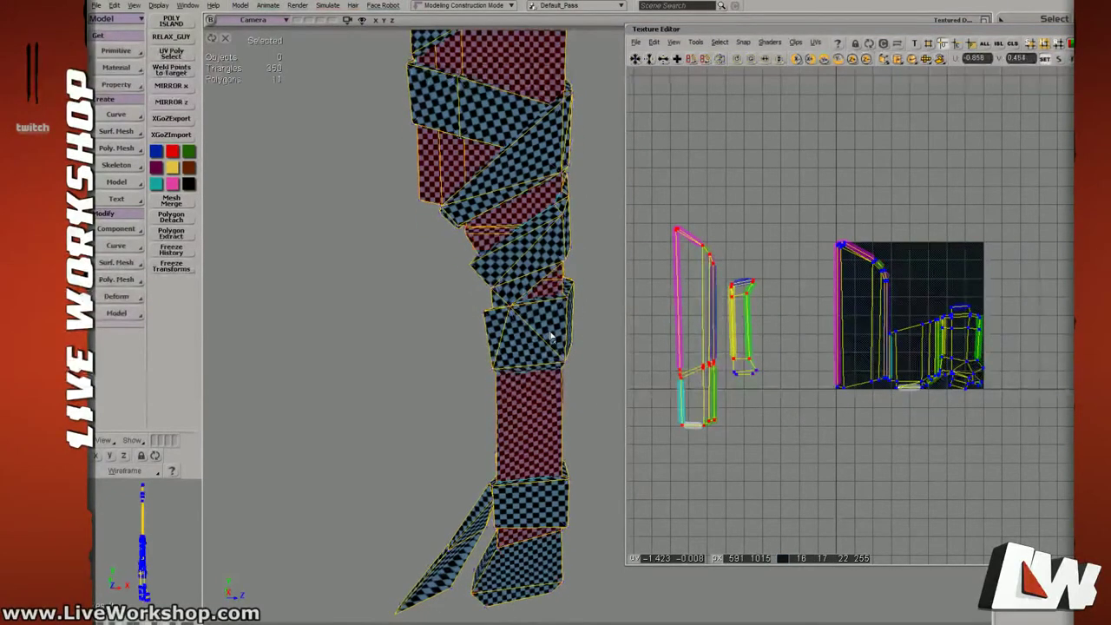
pyautogui.moveTo(547, 466); pyautogui.dragTo(555, 340)
pyautogui.keyDown('shift'); pyautogui.click(530, 432); pyautogui.keyUp('shift')
pyautogui.keyDown('shift'); pyautogui.click(528, 472); pyautogui.keyUp('shift')
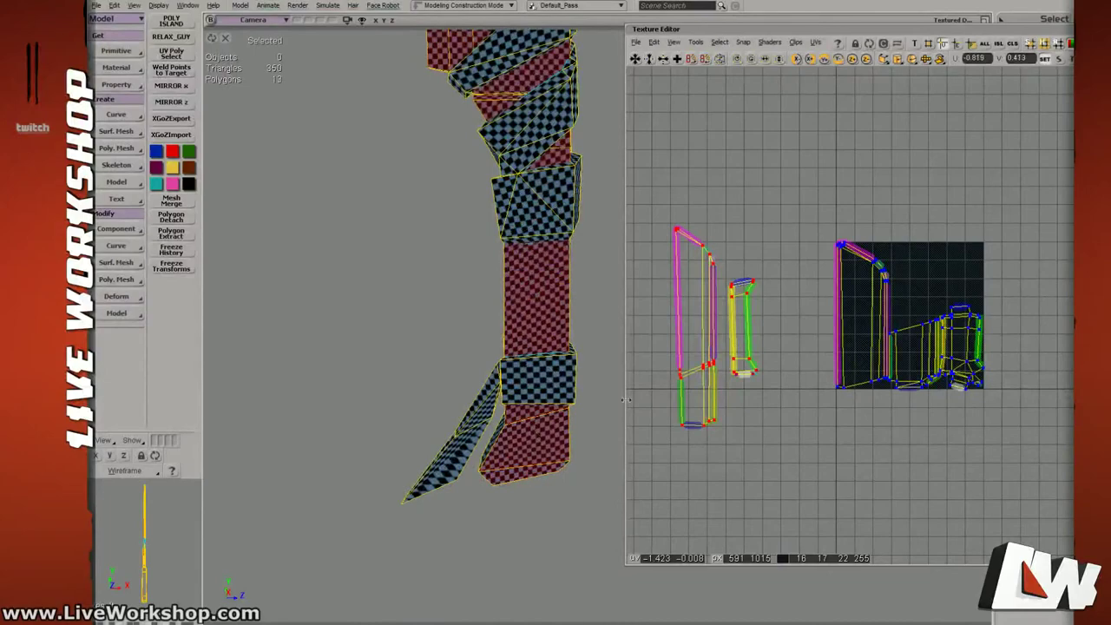
# Separate the selected faces with Extract Polygons (delete) and delete the detached piece.
pyautogui.moveTo(743, 342)
pyautogui.mouseDown()
pyautogui.moveTo(725, 346)
pyautogui.moveTo(746, 326)
pyautogui.moveTo(743, 343)
pyautogui.mouseUp()
pyautogui.moveTo(555, 326); pyautogui.dragTo(543, 499)
pyautogui.doubleClick(998, 30)
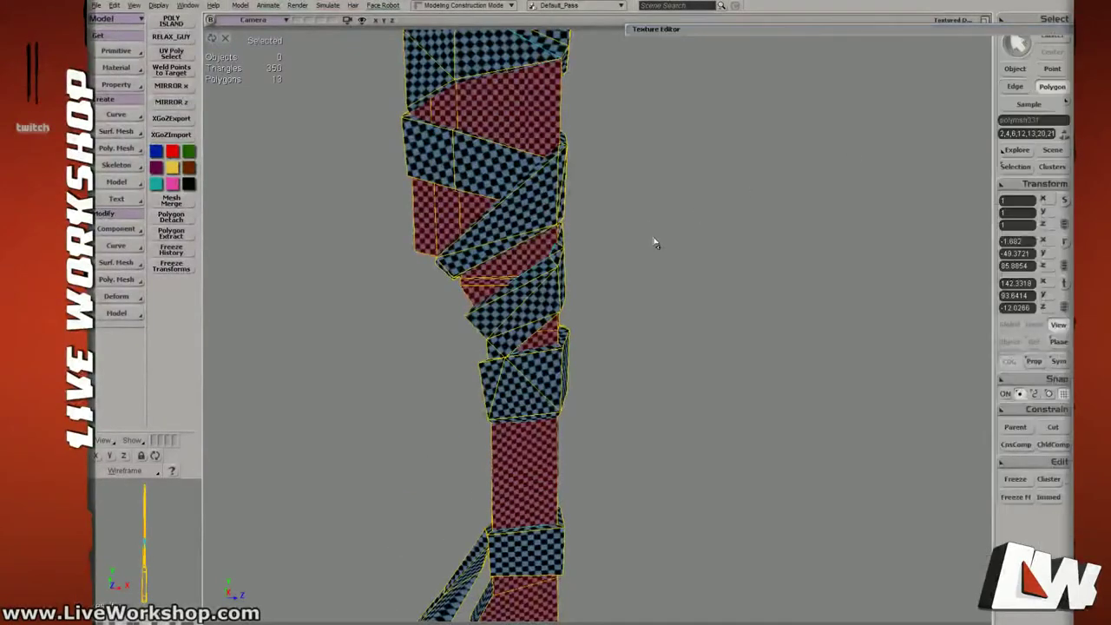
pyautogui.moveTo(610, 208); pyautogui.dragTo(693, 293)
pyautogui.moveTo(693, 294); pyautogui.dragTo(478, 217, button='middle')
pyautogui.moveTo(630, 204); pyautogui.dragTo(627, 243)
pyautogui.moveTo(627, 243); pyautogui.dragTo(622, 238, button='right')
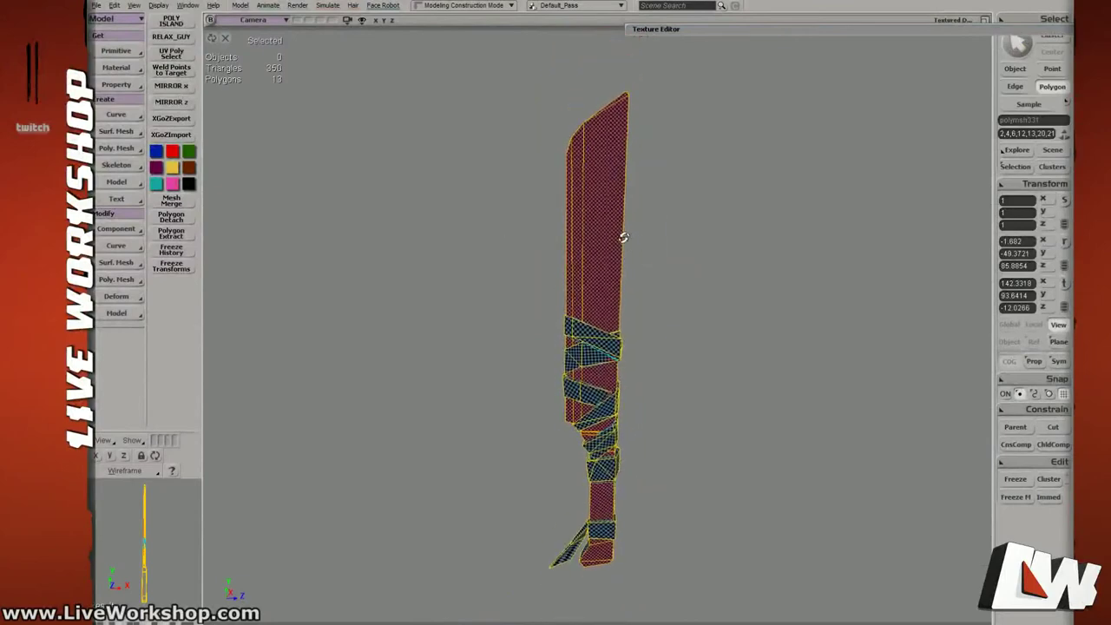
pyautogui.moveTo(622, 238); pyautogui.dragTo(657, 228)
pyautogui.moveTo(657, 229); pyautogui.dragTo(599, 228, button='right')
pyautogui.rightClick(599, 227)
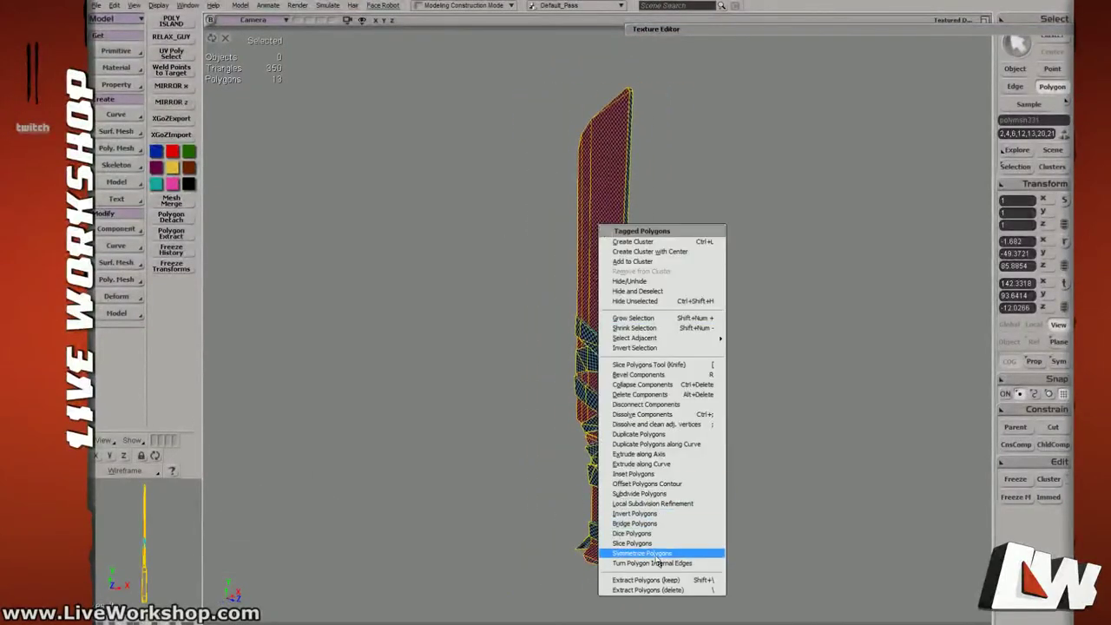
pyautogui.click(666, 590)
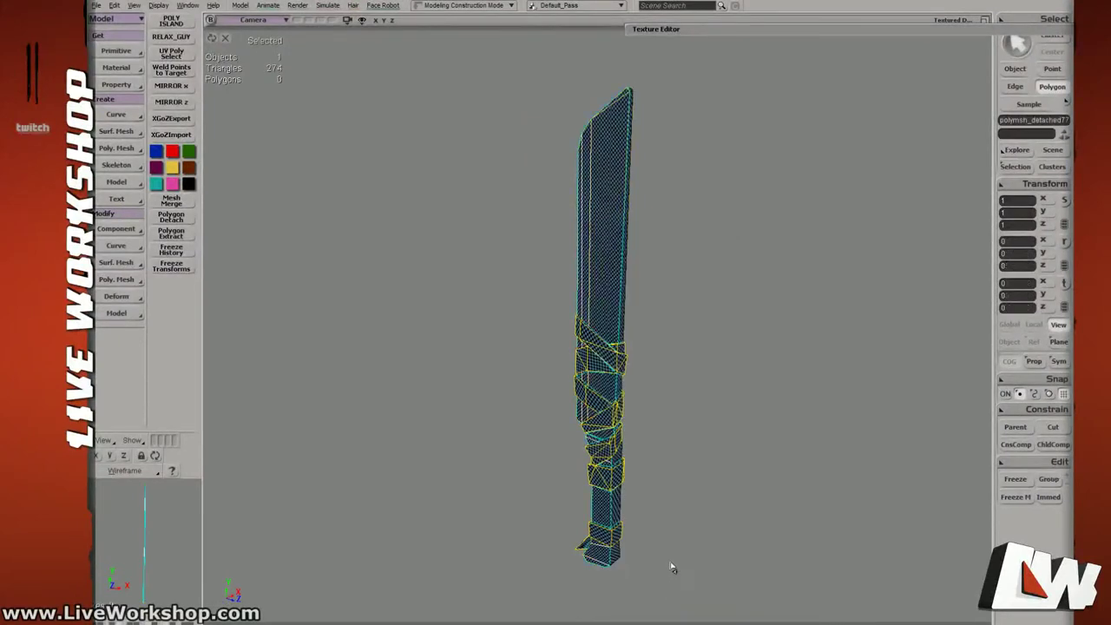
pyautogui.moveTo(644, 313)
pyautogui.mouseDown(button='right')
pyautogui.moveTo(593, 300)
pyautogui.moveTo(617, 304)
pyautogui.mouseUp(button='right')
pyautogui.press('Delete')
# Switch the 3D view to shaded display and set the remaining sword mesh up for polygon selection.
pyautogui.press('5')
pyautogui.moveTo(618, 305); pyautogui.dragTo(574, 245, button='middle')
pyautogui.press('space')
pyautogui.click(585, 272)
pyautogui.press('u')
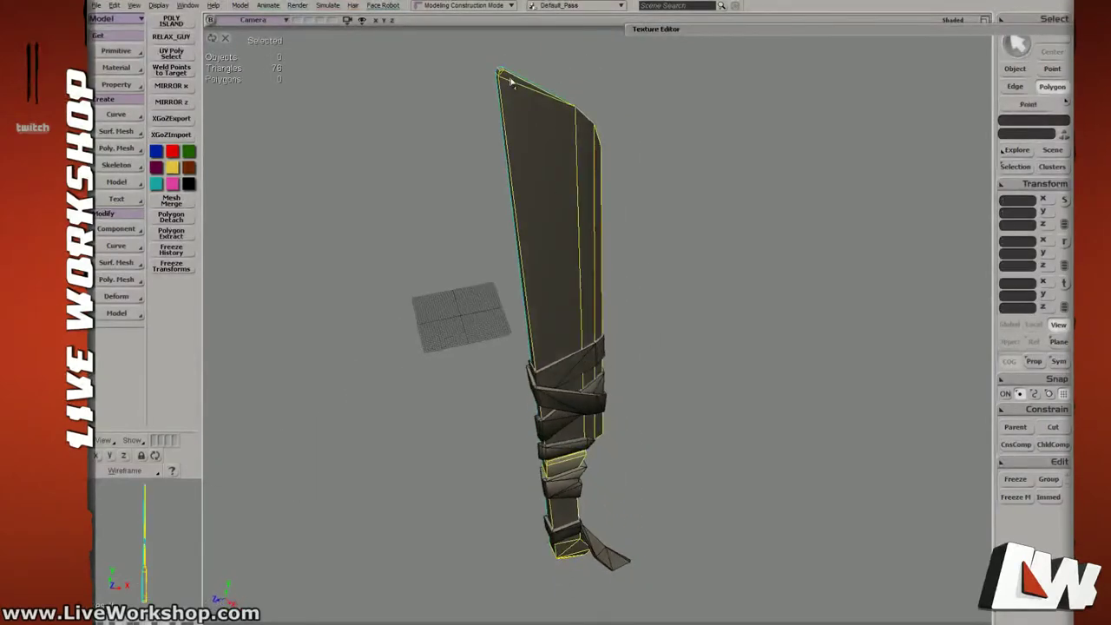
# Select all blade and handle side faces between the wraps on the remaining side of the sword.
pyautogui.moveTo(597, 196); pyautogui.dragTo(599, 198)
pyautogui.moveTo(598, 198)
pyautogui.mouseDown(button='middle')
pyautogui.moveTo(546, 226)
pyautogui.moveTo(590, 280)
pyautogui.moveTo(632, 148)
pyautogui.moveTo(648, 162)
pyautogui.mouseUp(button='middle')
pyautogui.moveTo(647, 165); pyautogui.dragTo(690, 165)
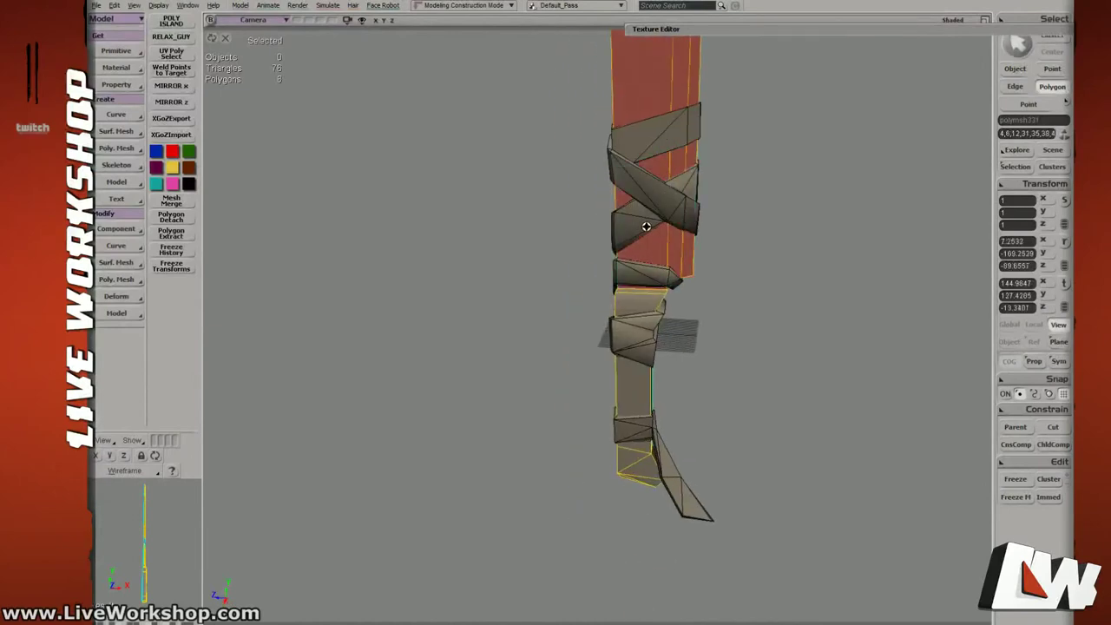
pyautogui.moveTo(644, 226)
pyautogui.mouseDown(button='middle')
pyautogui.moveTo(637, 295)
pyautogui.moveTo(621, 265)
pyautogui.mouseUp(button='middle')
pyautogui.moveTo(617, 248); pyautogui.dragTo(617, 237)
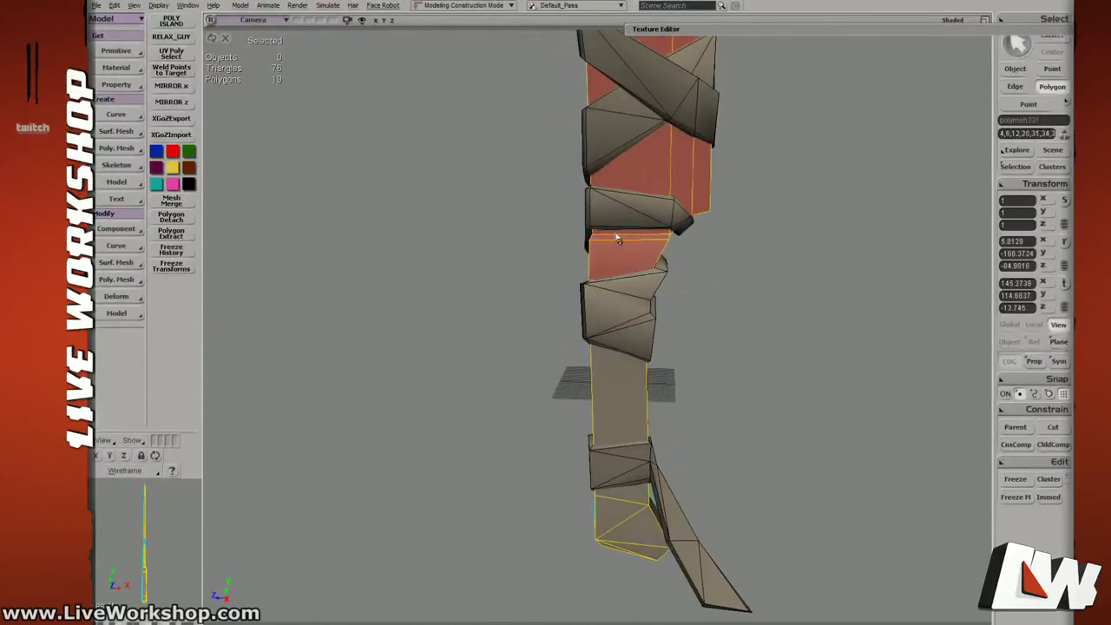
pyautogui.click(610, 422)
pyautogui.moveTo(610, 439); pyautogui.dragTo(608, 314, button='middle')
pyautogui.moveTo(610, 334)
pyautogui.mouseDown()
pyautogui.moveTo(640, 398)
pyautogui.moveTo(618, 415)
pyautogui.mouseUp()
# Copy the selected side faces into a separate mesh with Extract Polygons (keep).
pyautogui.moveTo(611, 269); pyautogui.dragTo(520, 266, button='middle')
pyautogui.rightClick(601, 274)
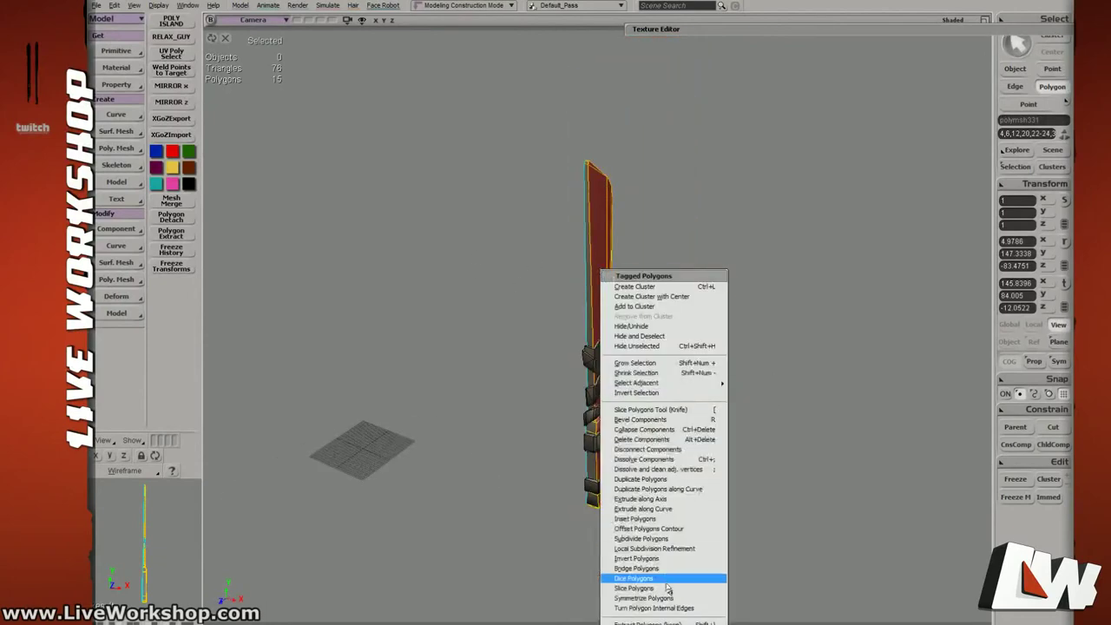
pyautogui.click(651, 623)
# Mirror the extracted piece with an X scale of -1 and move it about 282 units in X, back beside the sword.
pyautogui.scroll(3, 655, 324)
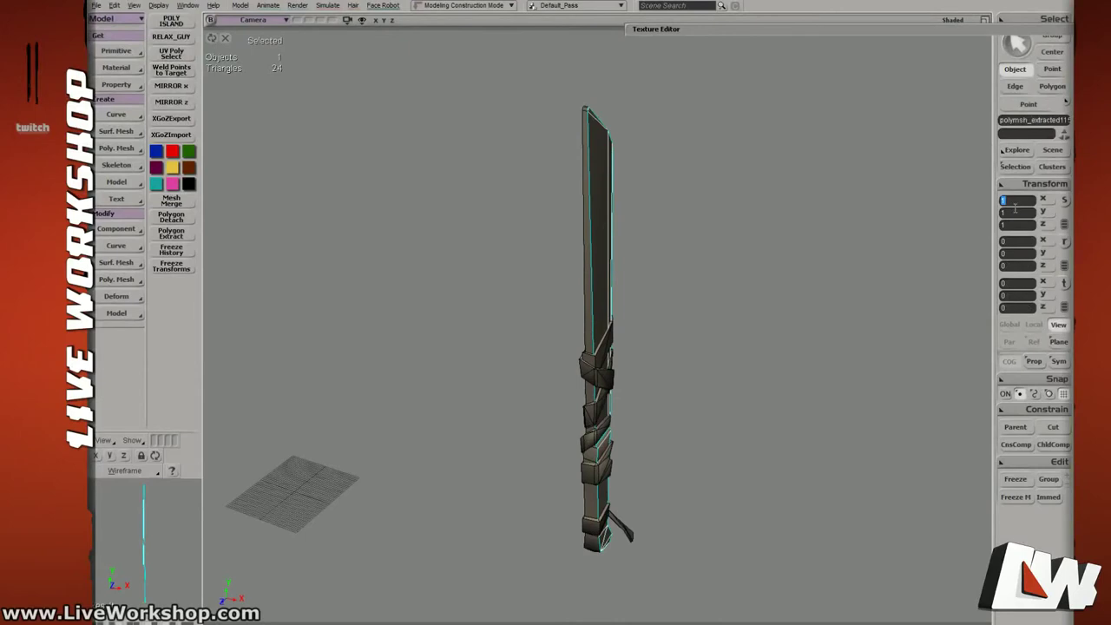
pyautogui.write('-1')
pyautogui.press('Return')
pyautogui.moveTo(642, 322); pyautogui.dragTo(564, 323, button='right')
pyautogui.scroll(-4, 565, 323)
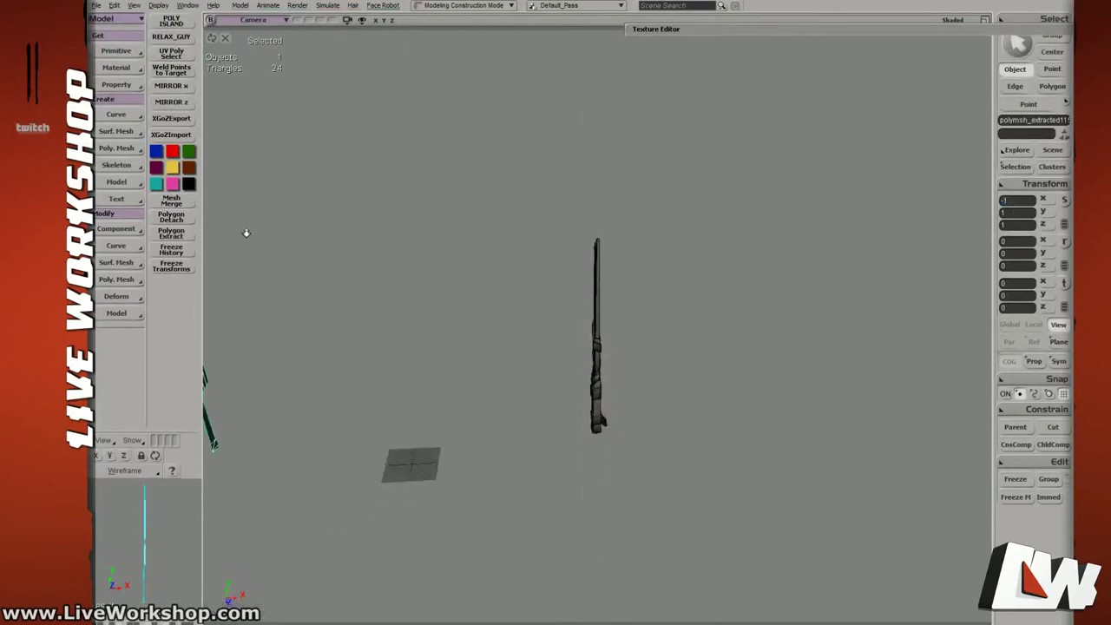
pyautogui.press('v')
pyautogui.moveTo(286, 352); pyautogui.dragTo(814, 362)
pyautogui.press('s')
pyautogui.scroll(4, 595, 313)
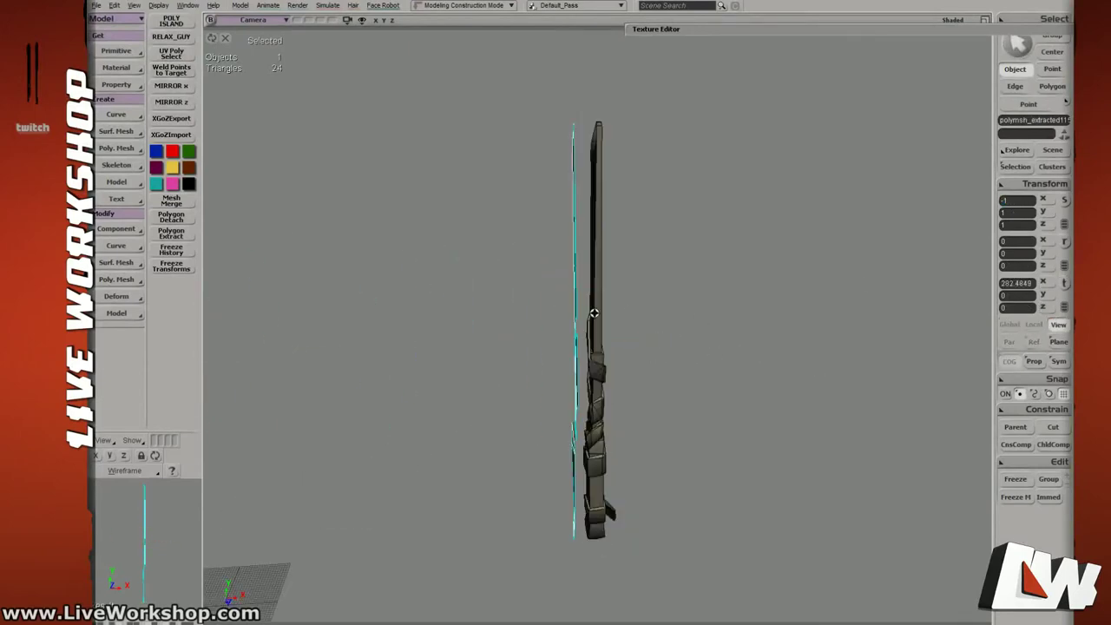
# Freeze the mirrored piece's history and transforms, and shift it along X onto the open side of the blade.
pyautogui.click(191, 250)
pyautogui.click(190, 268)
pyautogui.moveTo(626, 308); pyautogui.dragTo(600, 346, button='right')
pyautogui.press('v')
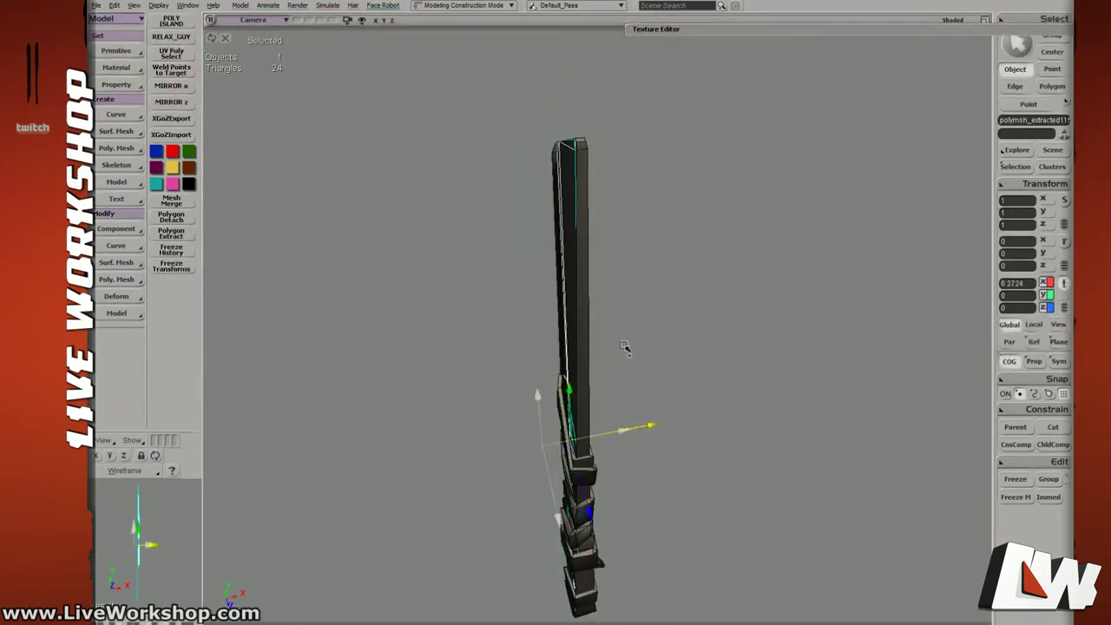
pyautogui.press('s')
pyautogui.moveTo(619, 347); pyautogui.dragTo(662, 350, button='right')
pyautogui.moveTo(663, 349); pyautogui.dragTo(596, 379)
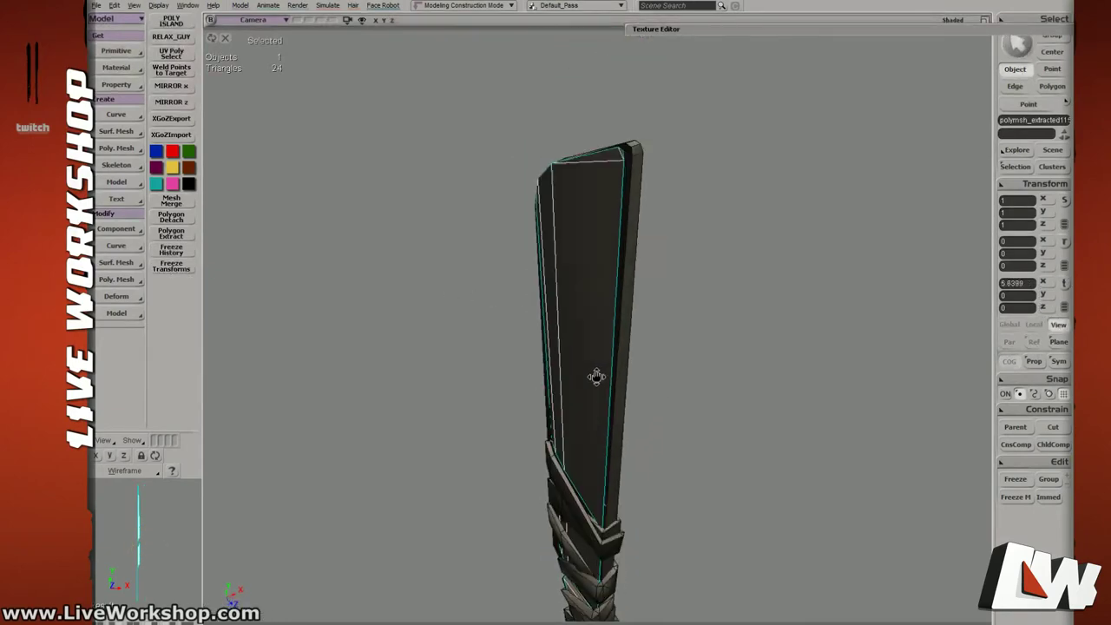
# Snap the mirrored piece's upper tip-corner point onto the matching corner point of the original blade.
pyautogui.moveTo(596, 380); pyautogui.dragTo(641, 403, button='right')
pyautogui.moveTo(641, 404); pyautogui.dragTo(653, 327)
pyautogui.moveTo(616, 365); pyautogui.dragTo(607, 378, button='right')
pyautogui.moveTo(607, 378); pyautogui.dragTo(607, 346)
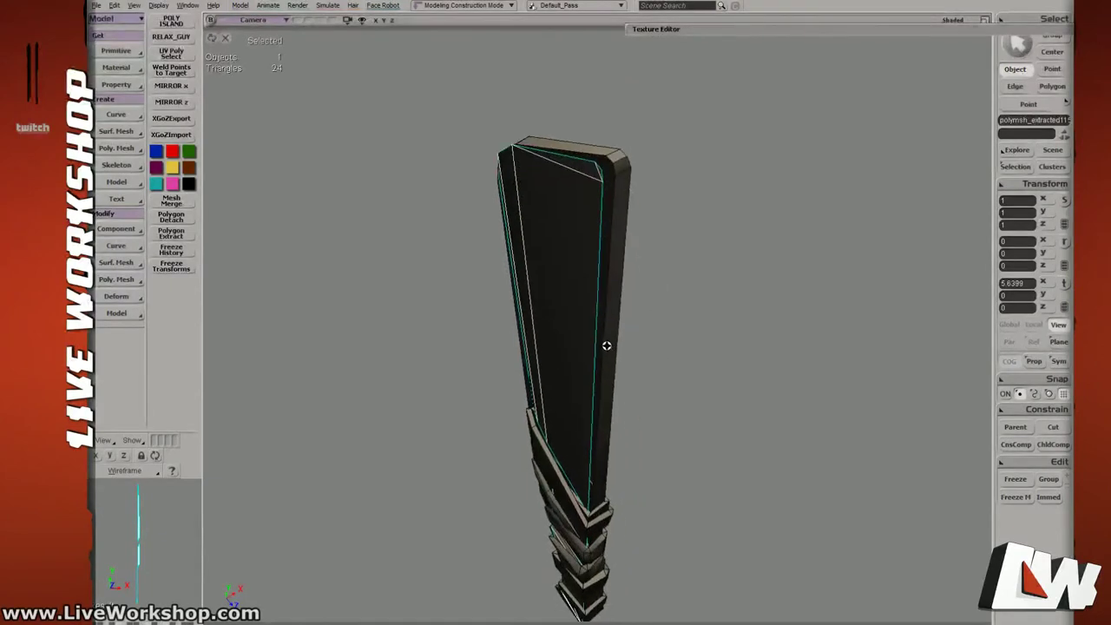
pyautogui.moveTo(600, 294); pyautogui.dragTo(599, 302)
pyautogui.moveTo(563, 310); pyautogui.dragTo(495, 304, button='right')
pyautogui.moveTo(494, 304); pyautogui.dragTo(406, 261, button='middle')
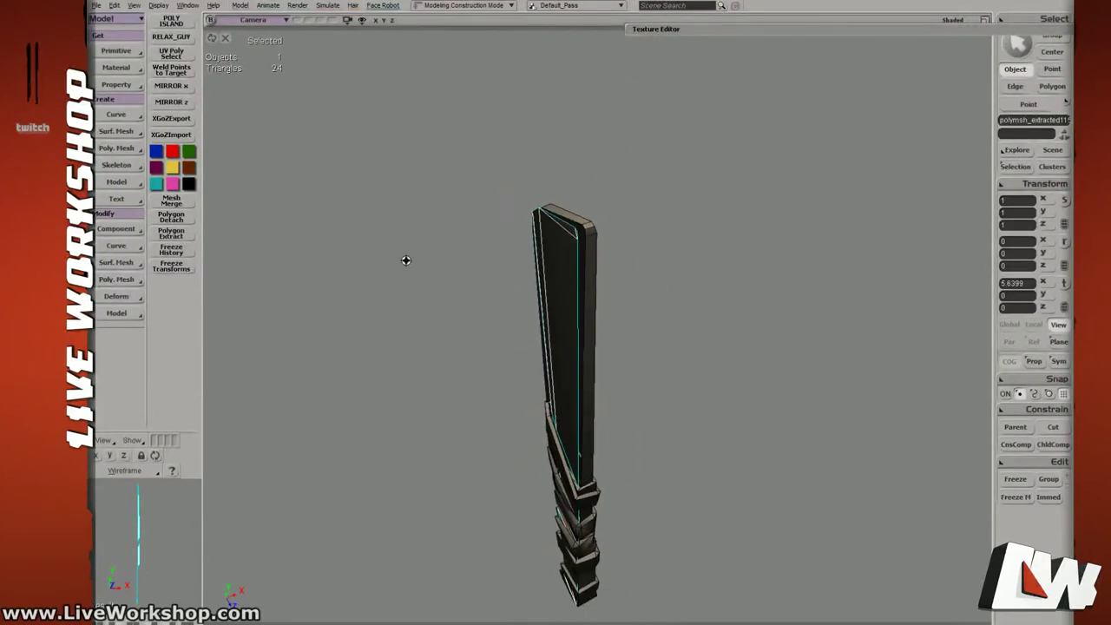
pyautogui.moveTo(568, 347); pyautogui.dragTo(746, 364, button='middle')
pyautogui.moveTo(747, 364); pyautogui.dragTo(664, 368)
pyautogui.moveTo(665, 367); pyautogui.dragTo(712, 352, button='middle')
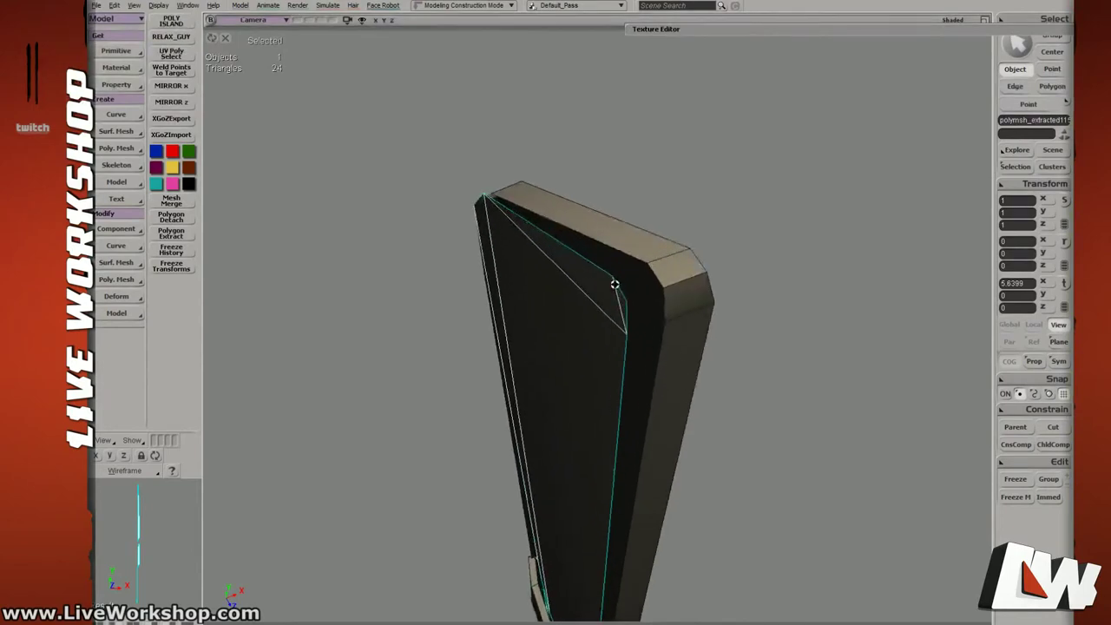
pyautogui.press('t')
pyautogui.click(614, 278)
pyautogui.press('v')
pyautogui.keyDown('ctrl'); pyautogui.moveTo(615, 280); pyautogui.dragTo(647, 268); pyautogui.keyUp('ctrl')
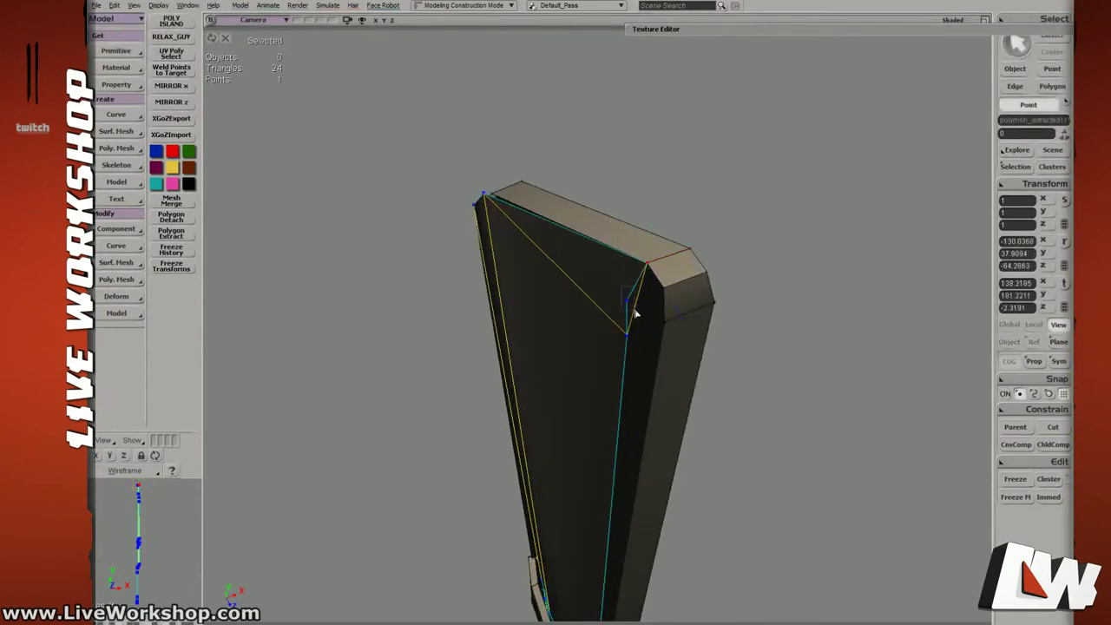
# Snap the remaining points of the mirrored piece's bevelled tip corner onto the original blade's matching corner points.
pyautogui.moveTo(635, 314); pyautogui.dragTo(637, 315)
pyautogui.press('v')
pyautogui.keyDown('ctrl'); pyautogui.moveTo(630, 307); pyautogui.dragTo(664, 300); pyautogui.keyUp('ctrl')
pyautogui.press('v')
pyautogui.keyDown('ctrl'); pyautogui.moveTo(629, 336); pyautogui.dragTo(666, 324); pyautogui.keyUp('ctrl')
pyautogui.moveTo(666, 327); pyautogui.dragTo(638, 309, button='right')
pyautogui.keyDown('ctrl'); pyautogui.moveTo(686, 288); pyautogui.dragTo(691, 280); pyautogui.keyUp('ctrl')
# Snap the mirrored piece's points at the opposite tip corner onto the original blade's corner points.
pyautogui.press('v')
pyautogui.moveTo(594, 301)
pyautogui.mouseDown()
pyautogui.moveTo(607, 319)
pyautogui.moveTo(605, 307)
pyautogui.mouseUp()
pyautogui.moveTo(543, 223); pyautogui.dragTo(708, 361)
pyautogui.press('f')
pyautogui.moveTo(707, 357); pyautogui.dragTo(515, 295, button='right')
pyautogui.moveTo(519, 340); pyautogui.dragTo(568, 401)
pyautogui.press('v')
pyautogui.keyDown('ctrl'); pyautogui.moveTo(562, 395); pyautogui.dragTo(553, 384); pyautogui.keyUp('ctrl')
# Adjust the first bevel-line point at the blade section's lower border so it tucks beneath the top wrap.
pyautogui.moveTo(553, 384); pyautogui.dragTo(616, 373, button='right')
pyautogui.moveTo(616, 373); pyautogui.dragTo(610, 165)
pyautogui.moveTo(582, 370); pyautogui.dragTo(573, 211)
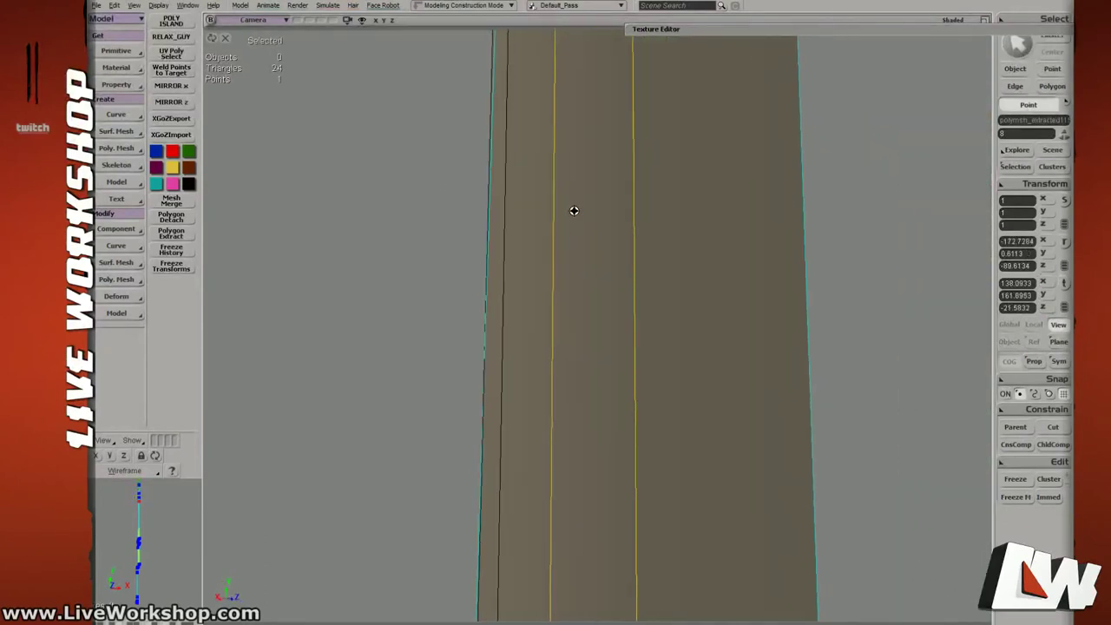
pyautogui.moveTo(575, 408); pyautogui.dragTo(625, 310)
pyautogui.moveTo(625, 310)
pyautogui.mouseDown(button='right')
pyautogui.moveTo(633, 351)
pyautogui.moveTo(580, 476)
pyautogui.mouseUp(button='right')
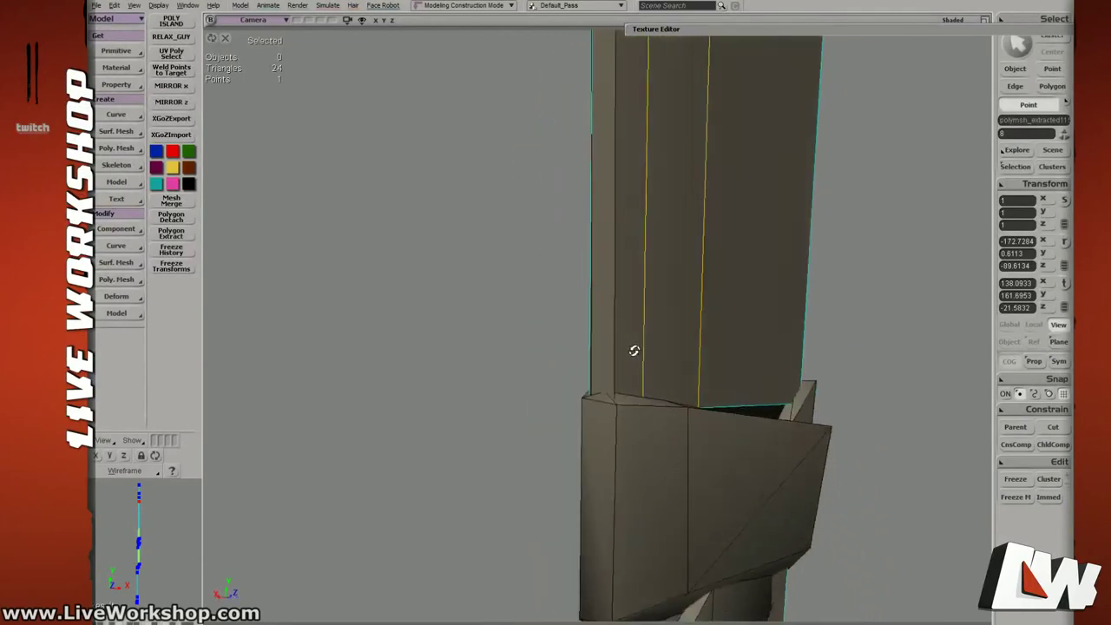
pyautogui.press('4')
pyautogui.press('m')
pyautogui.moveTo(570, 451); pyautogui.dragTo(593, 458)
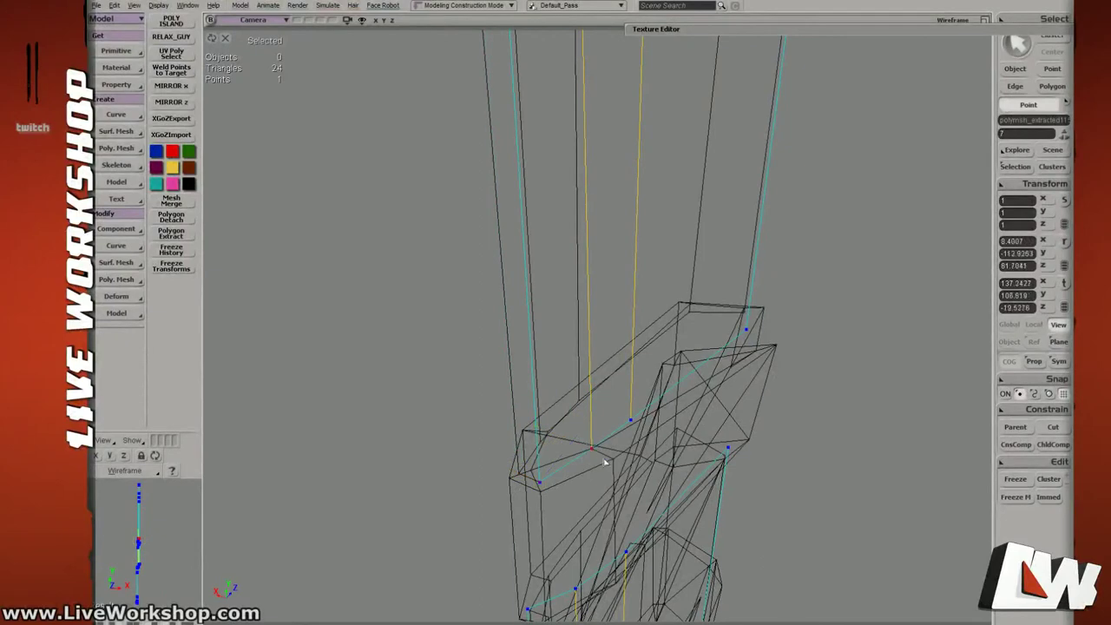
pyautogui.press('6')
pyautogui.press('v')
pyautogui.moveTo(561, 438); pyautogui.dragTo(563, 438)
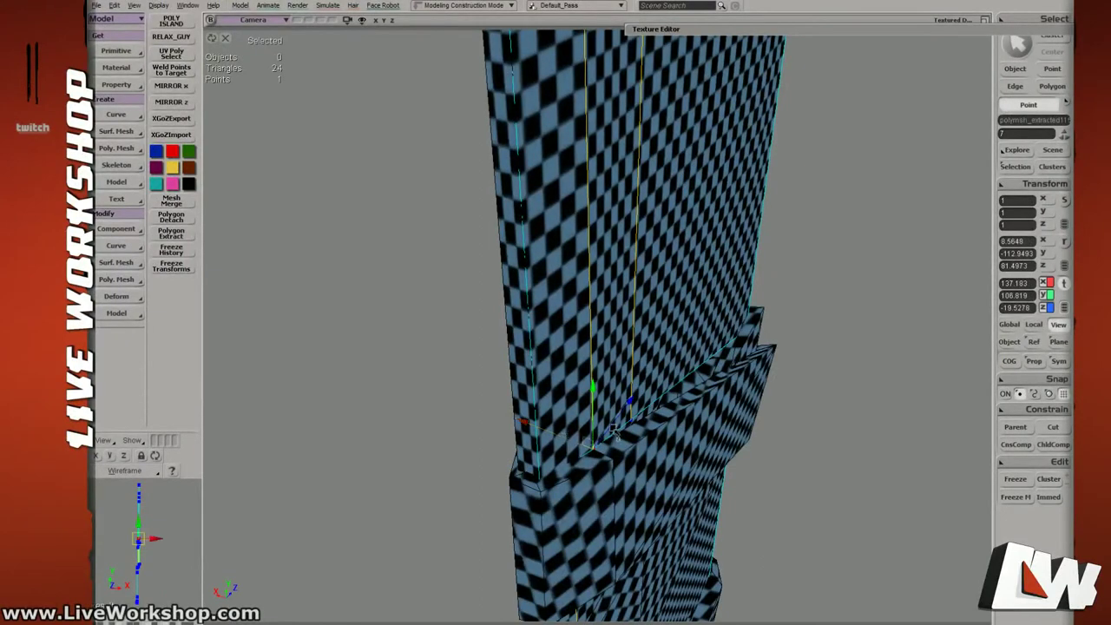
# Reposition the neighbouring points along the blade section's lower border to follow the top wrap.
pyautogui.hotkey('shift', 's')
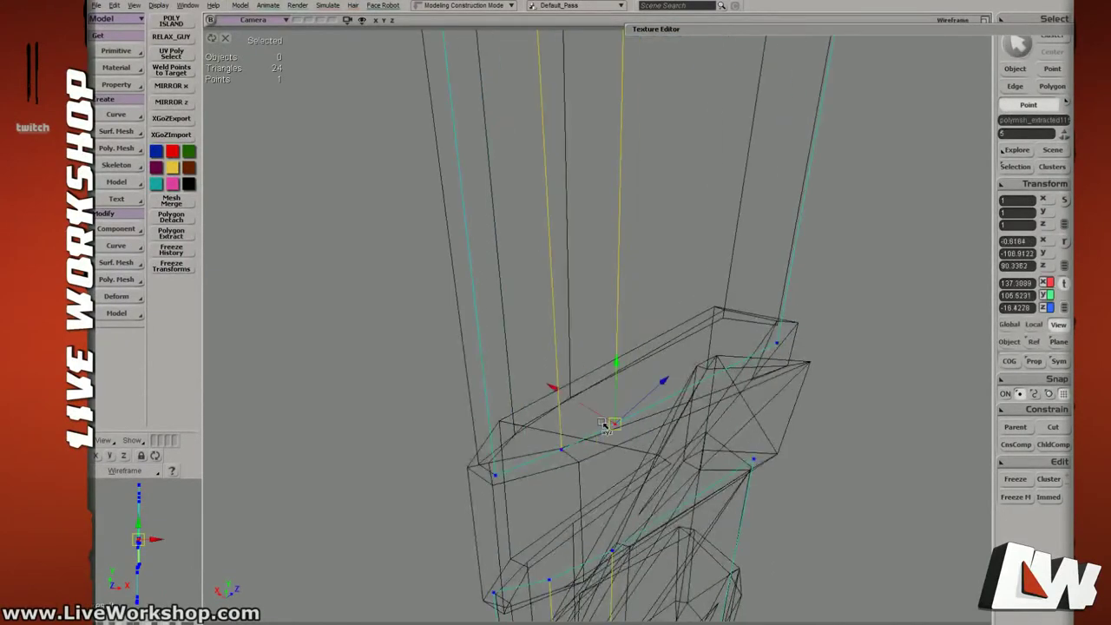
pyautogui.moveTo(594, 414); pyautogui.dragTo(711, 426, button='right')
pyautogui.hotkey('shift', 's')
pyautogui.hotkey('shift', 's')
pyautogui.click(625, 460)
pyautogui.press('v')
pyautogui.hotkey('shift', 's')
pyautogui.moveTo(712, 425); pyautogui.dragTo(464, 252, button='middle')
# Examine the blade's lower border against the top wrap from several angles for gaps and checker distortion.
pyautogui.hotkey('shift', 's')
pyautogui.moveTo(626, 305); pyautogui.dragTo(587, 305)
pyautogui.moveTo(586, 305); pyautogui.dragTo(644, 325, button='middle')
pyautogui.moveTo(645, 325)
pyautogui.mouseDown(button='right')
pyautogui.moveTo(622, 327)
pyautogui.moveTo(641, 353)
pyautogui.moveTo(658, 353)
pyautogui.moveTo(640, 357)
pyautogui.moveTo(659, 354)
pyautogui.moveTo(662, 335)
pyautogui.mouseUp(button='right')
pyautogui.hotkey('shift', 's')
pyautogui.moveTo(662, 335); pyautogui.dragTo(690, 361, button='middle')
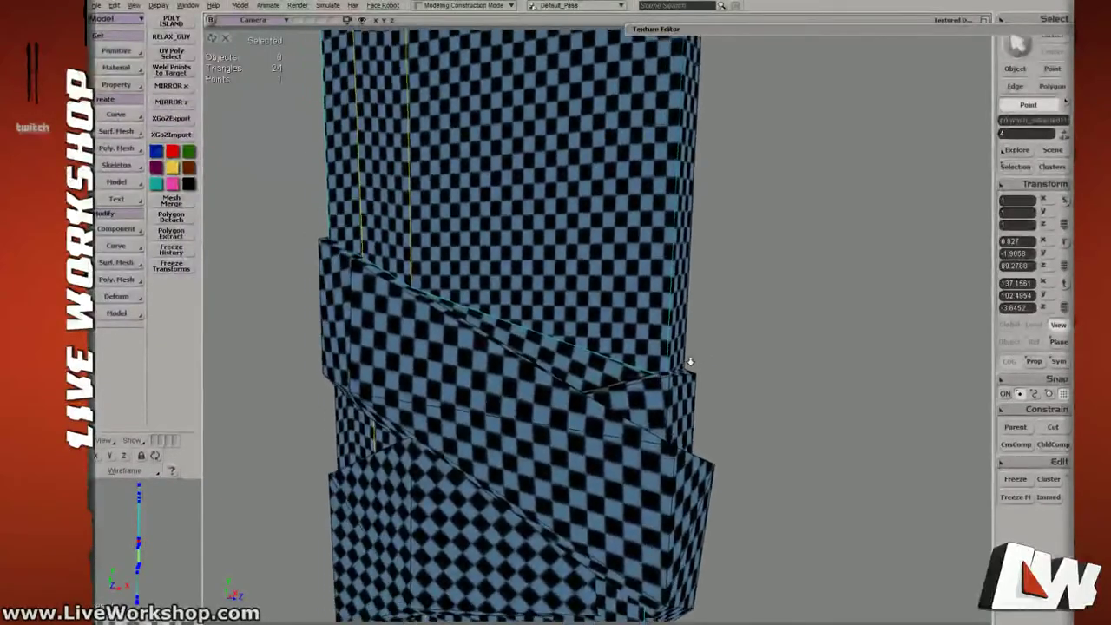
pyautogui.hotkey('shift', 's')
pyautogui.moveTo(690, 361); pyautogui.dragTo(574, 369, button='right')
pyautogui.moveTo(575, 369); pyautogui.dragTo(649, 363, button='middle')
pyautogui.hotkey('shift', 's')
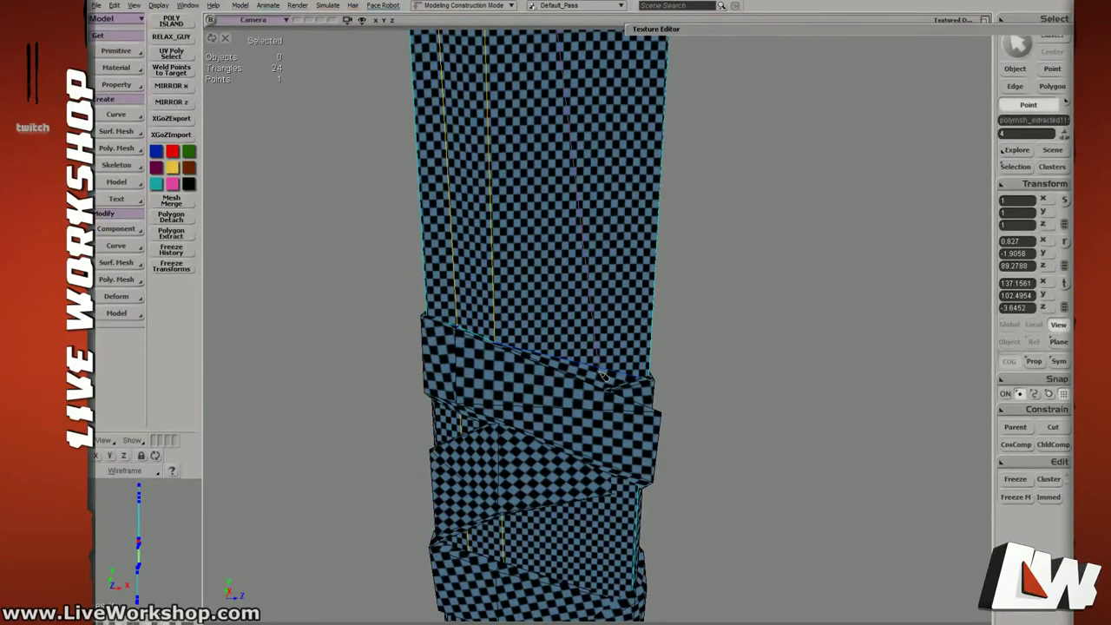
# Extend the blade's long lower border edge beneath the top wrap and weld the two new points together.
pyautogui.moveTo(594, 363); pyautogui.dragTo(662, 376, button='middle')
pyautogui.moveTo(663, 377); pyautogui.dragTo(579, 363, button='right')
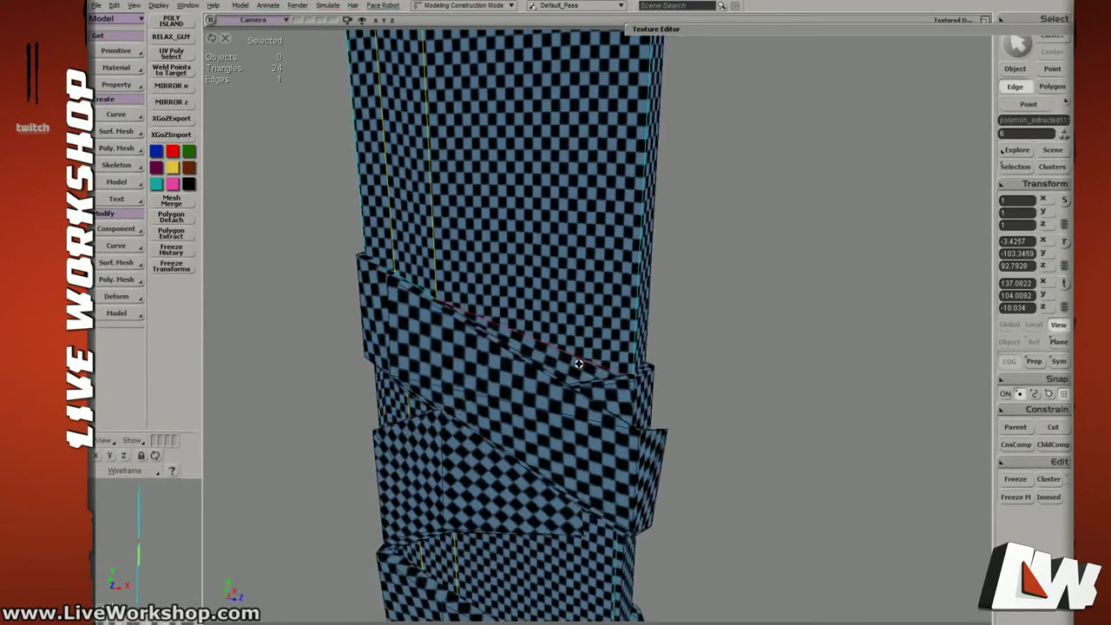
pyautogui.press('4')
pyautogui.press('t')
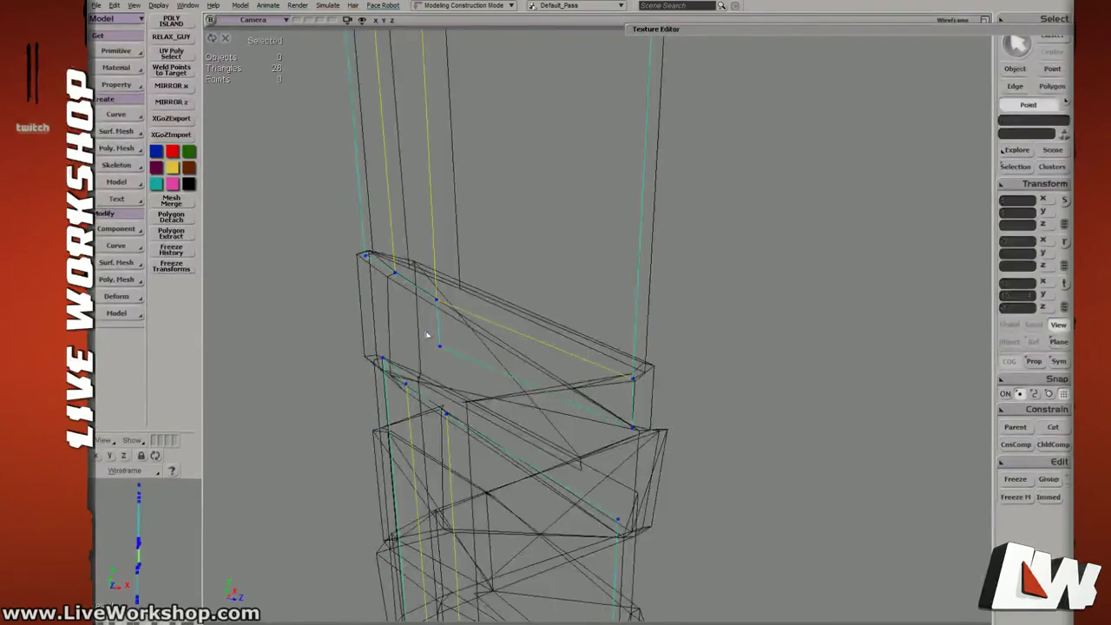
pyautogui.hotkey('alt', 'w')
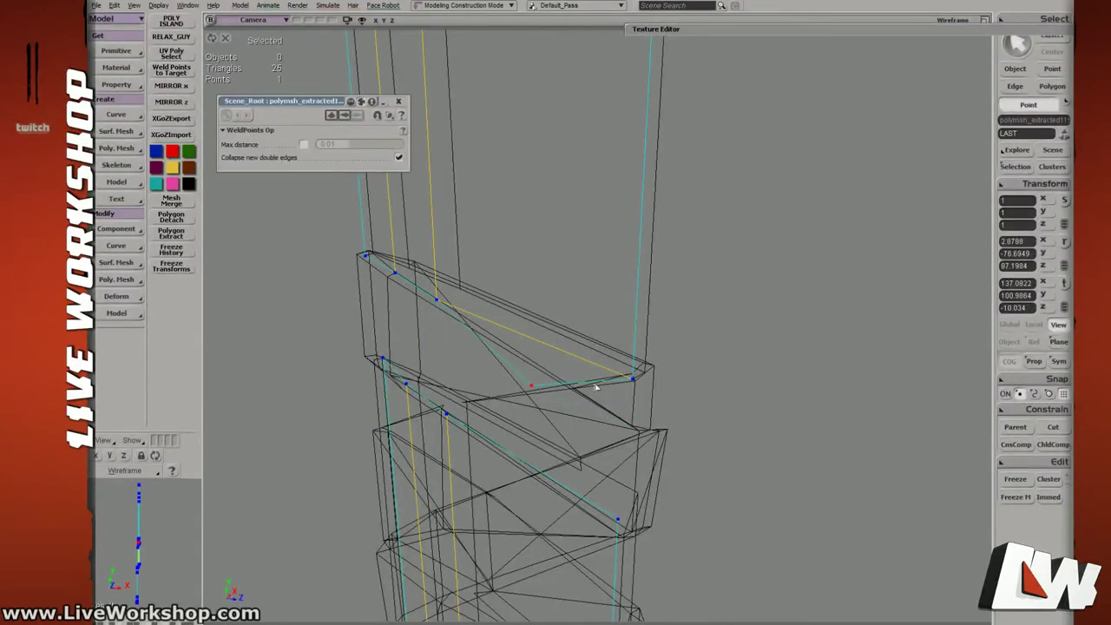
pyautogui.moveTo(597, 388)
pyautogui.mouseDown(button='right')
pyautogui.moveTo(547, 389)
pyautogui.moveTo(576, 391)
pyautogui.mouseUp(button='right')
pyautogui.press('6')
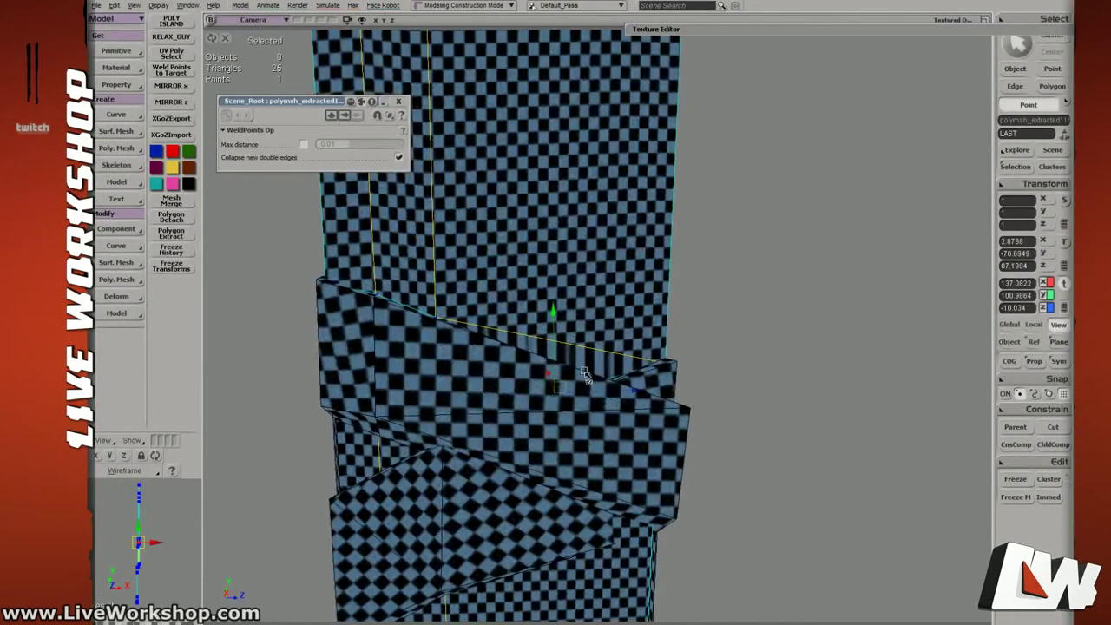
# Move the welded point along the wrap so the new triangle closes the gap below the blade section.
pyautogui.moveTo(585, 373); pyautogui.dragTo(638, 362)
pyautogui.moveTo(648, 314); pyautogui.dragTo(587, 370, button='right')
pyautogui.press('4')
pyautogui.press('v')
pyautogui.press('6')
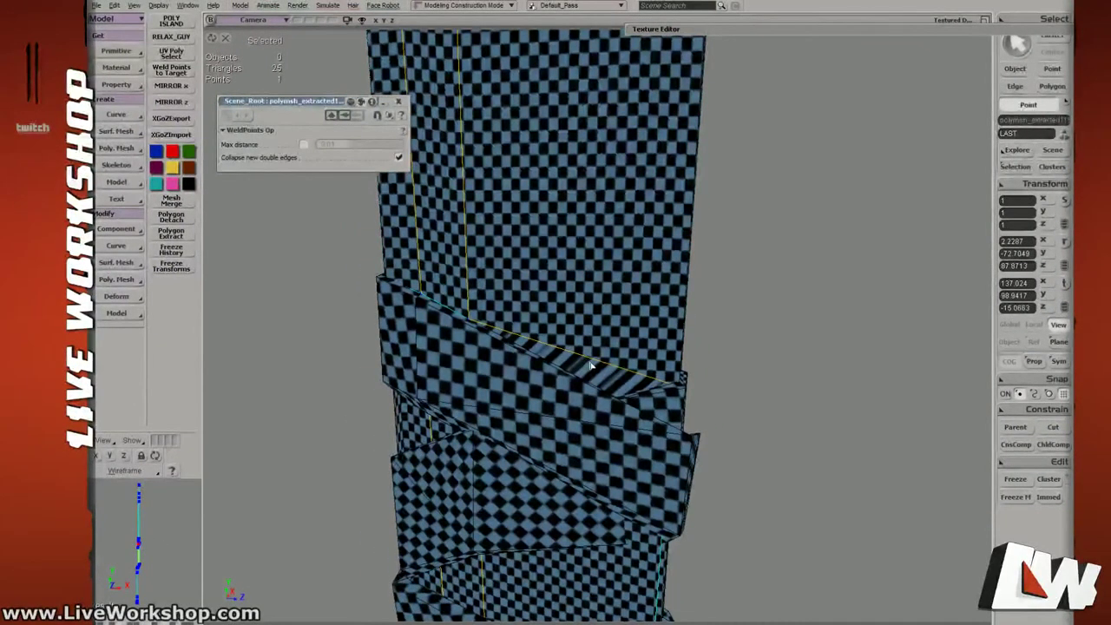
# Move the welded point's UV to about U 0.214, V 0.001 to even out the new triangle's checker pattern.
pyautogui.scroll(-3, 863, 318)
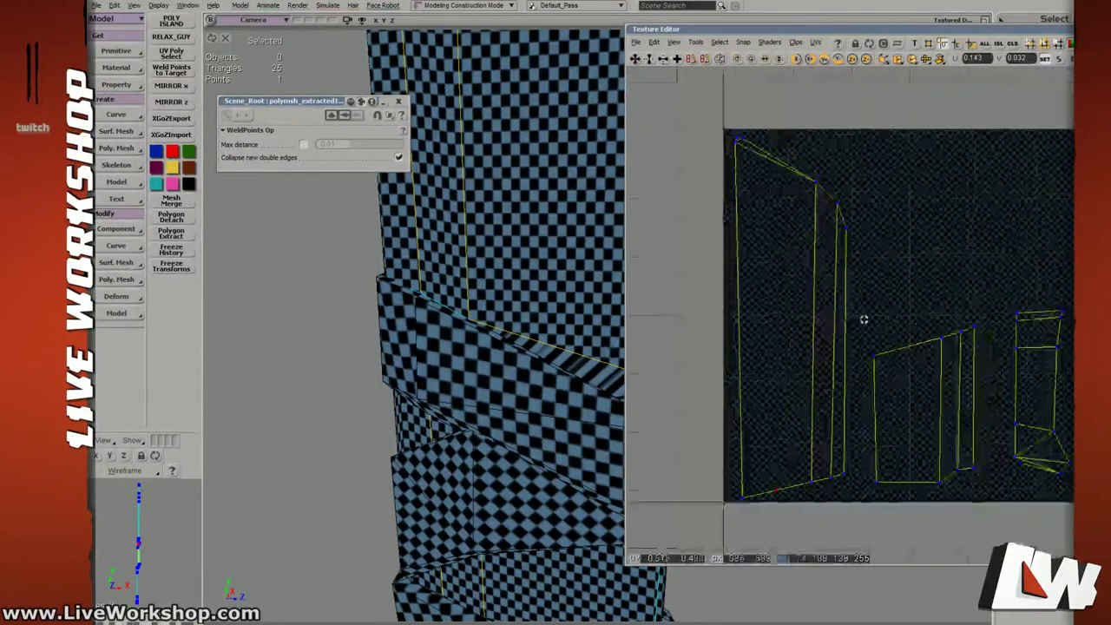
pyautogui.moveTo(863, 318); pyautogui.dragTo(883, 249)
pyautogui.scroll(-2, 537, 352)
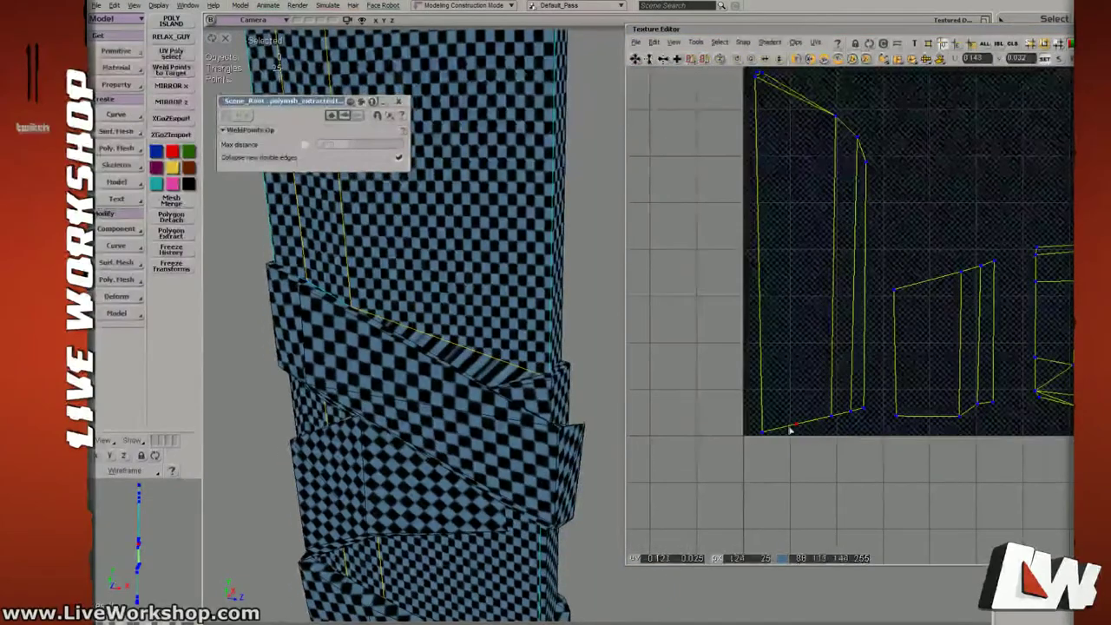
pyautogui.scroll(5, 799, 426)
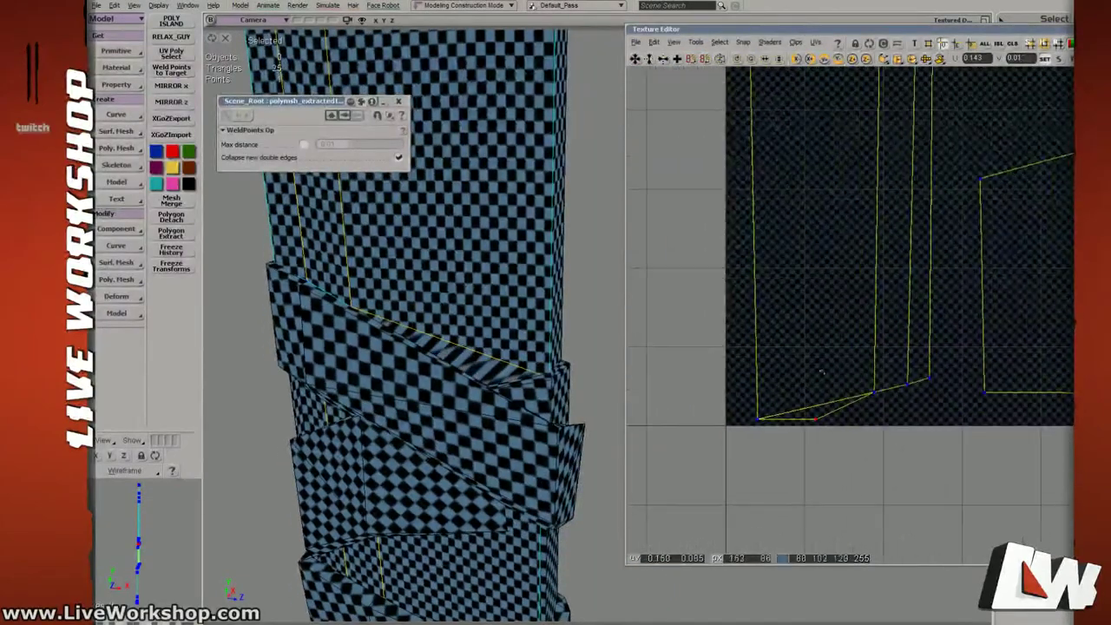
pyautogui.moveTo(470, 348); pyautogui.dragTo(365, 334, button='right')
pyautogui.moveTo(527, 353); pyautogui.dragTo(489, 362, button='right')
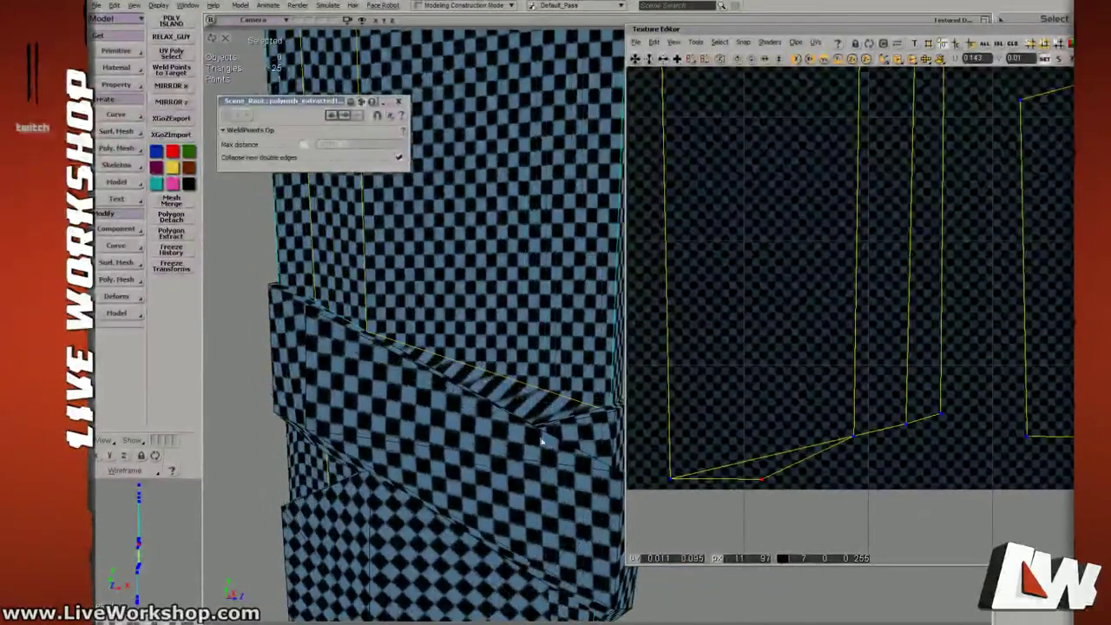
pyautogui.moveTo(526, 426)
pyautogui.mouseDown(button='right')
pyautogui.moveTo(507, 419)
pyautogui.moveTo(519, 410)
pyautogui.mouseUp(button='right')
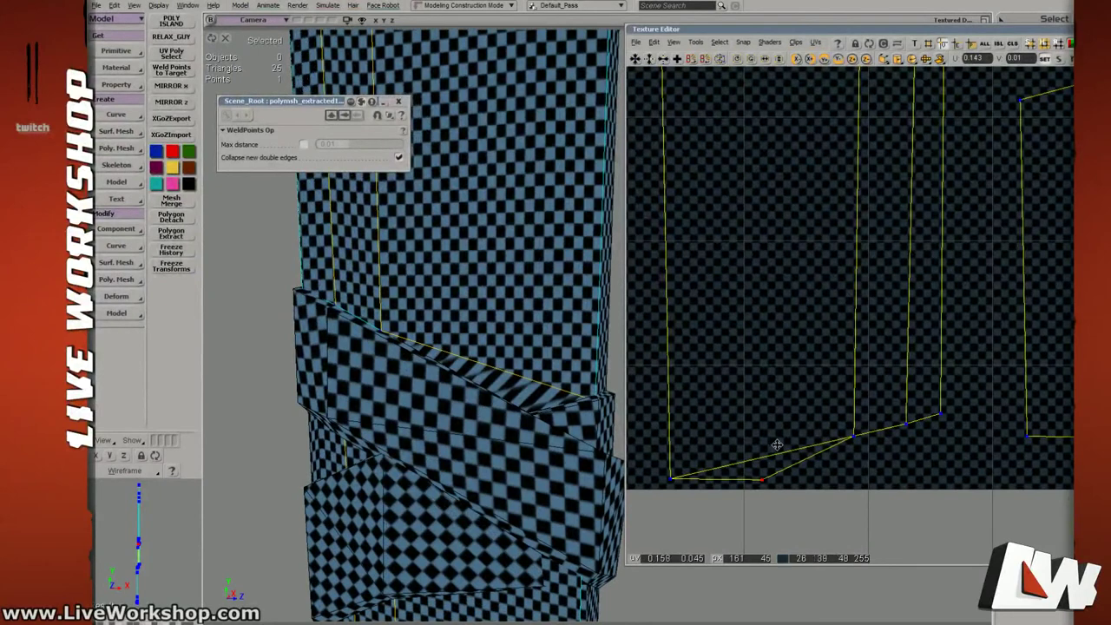
pyautogui.moveTo(778, 449); pyautogui.dragTo(779, 452)
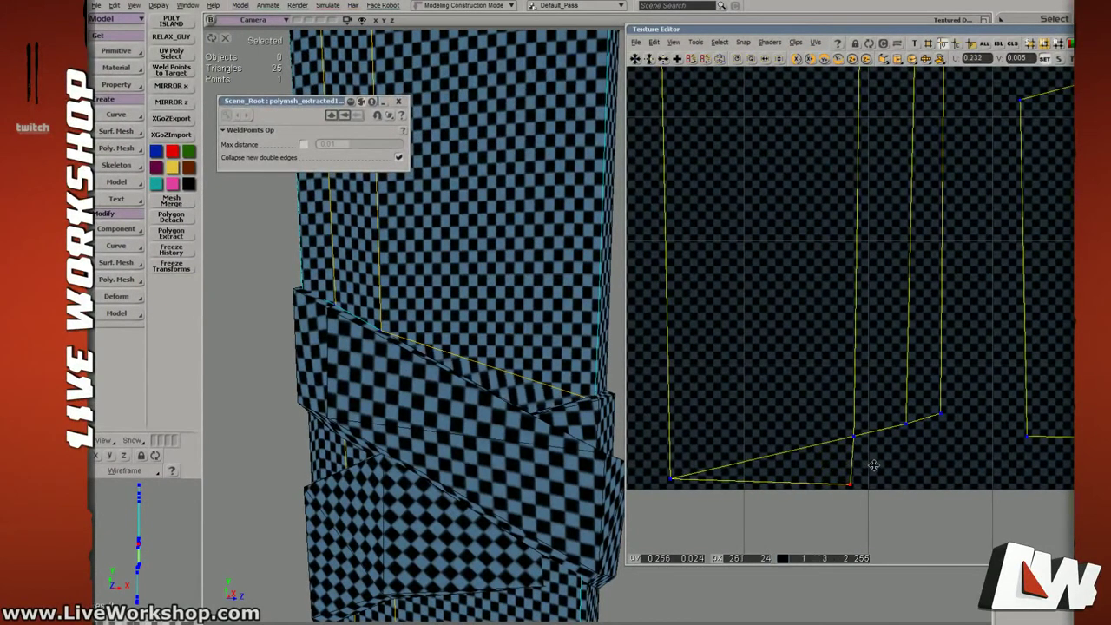
pyautogui.moveTo(866, 461); pyautogui.dragTo(850, 460)
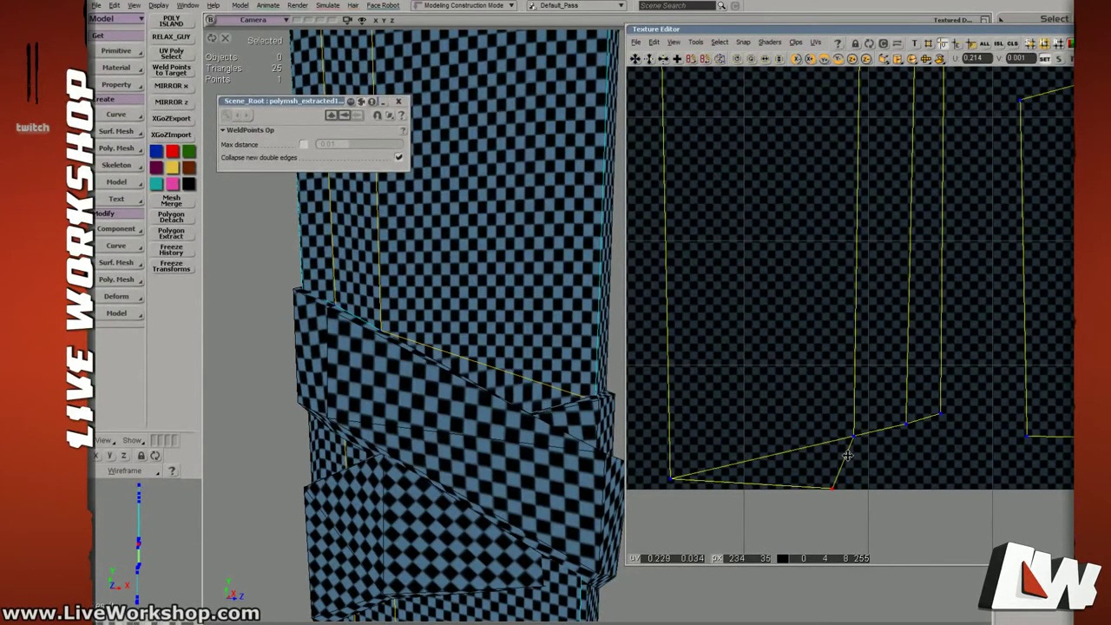
# Put away the Texture Editor and weld settings, and select the mirrored piece as an object.
pyautogui.moveTo(518, 415); pyautogui.dragTo(516, 373, button='right')
pyautogui.doubleClick(669, 28)
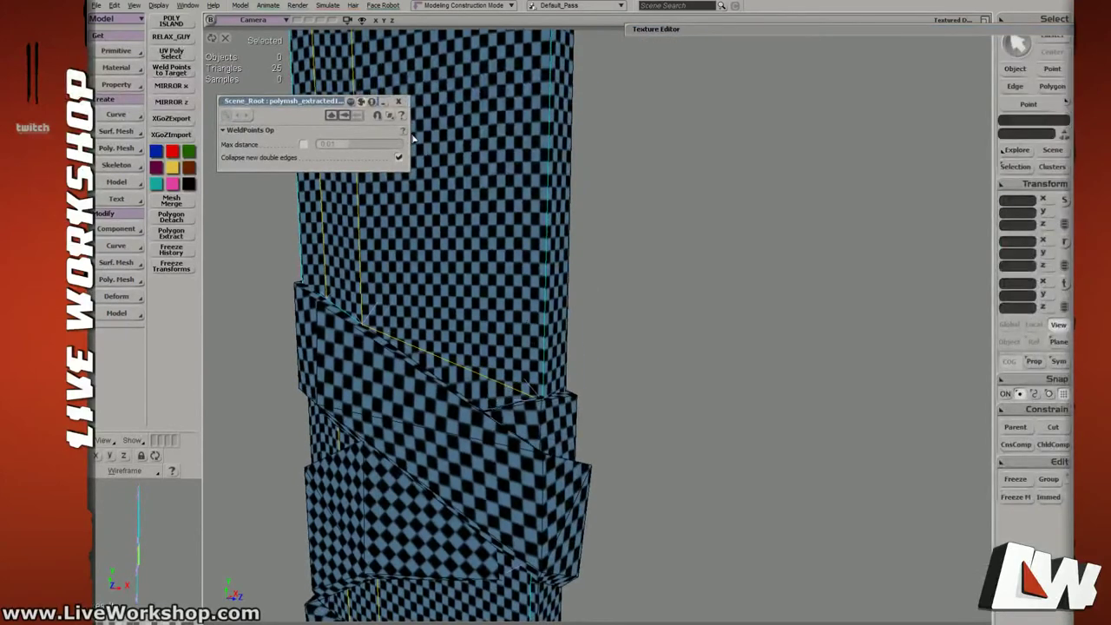
pyautogui.click(398, 102)
pyautogui.press('space')
pyautogui.click(553, 362)
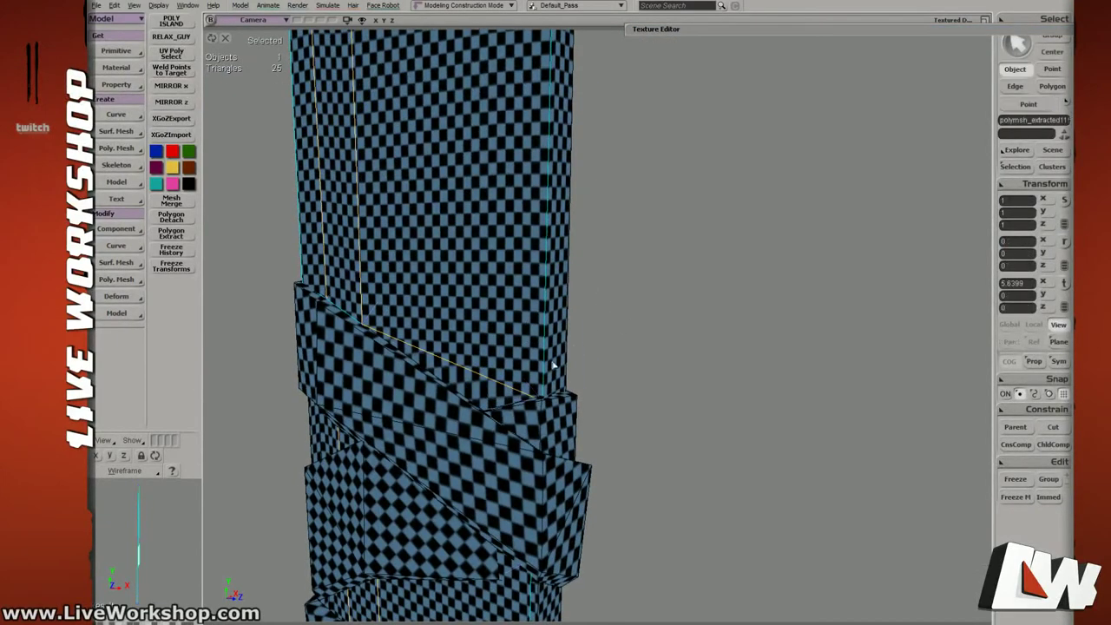
# Reposition the far corner point on the upper border of the handle section below the top wrap.
pyautogui.press('4')
pyautogui.press('5')
pyautogui.moveTo(550, 360)
pyautogui.mouseDown(button='right')
pyautogui.moveTo(566, 365)
pyautogui.moveTo(603, 310)
pyautogui.moveTo(622, 305)
pyautogui.moveTo(557, 296)
pyautogui.moveTo(583, 304)
pyautogui.moveTo(578, 279)
pyautogui.moveTo(617, 278)
pyautogui.moveTo(565, 286)
pyautogui.moveTo(492, 248)
pyautogui.moveTo(492, 271)
pyautogui.mouseUp(button='right')
pyautogui.press('4')
pyautogui.press('6')
pyautogui.press('4')
pyautogui.press('t')
pyautogui.click(588, 303)
pyautogui.press('6')
pyautogui.press('4')
pyautogui.moveTo(491, 272); pyautogui.dragTo(523, 289)
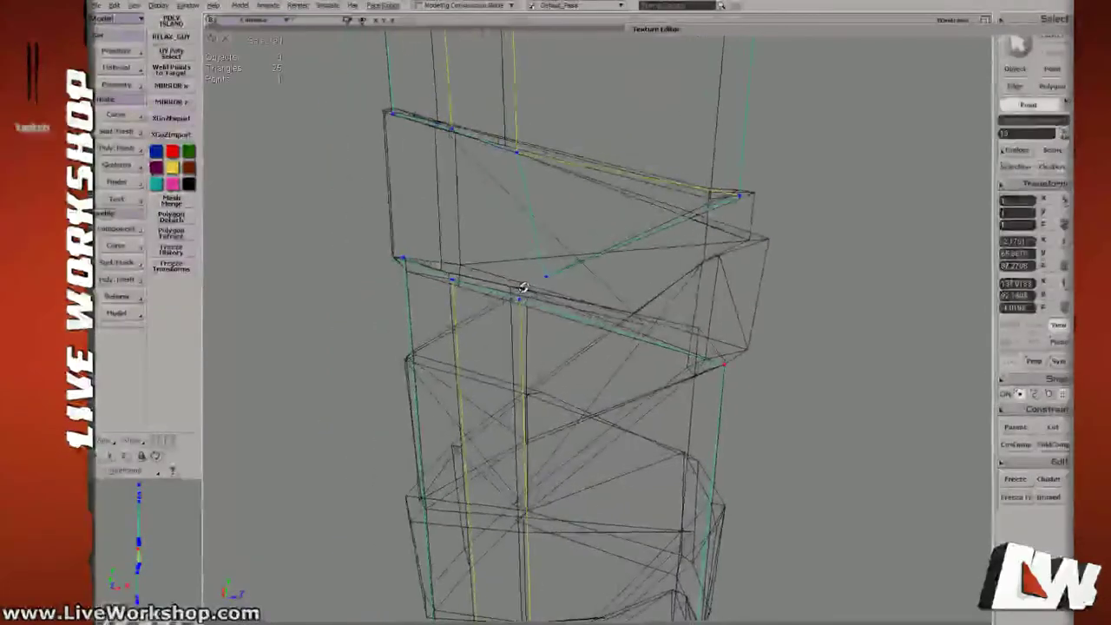
# Snap the near-side points on that handle section's upper border to the original mesh points at the wrap.
pyautogui.moveTo(524, 289); pyautogui.dragTo(560, 298, button='right')
pyautogui.moveTo(560, 298); pyautogui.dragTo(589, 308, button='middle')
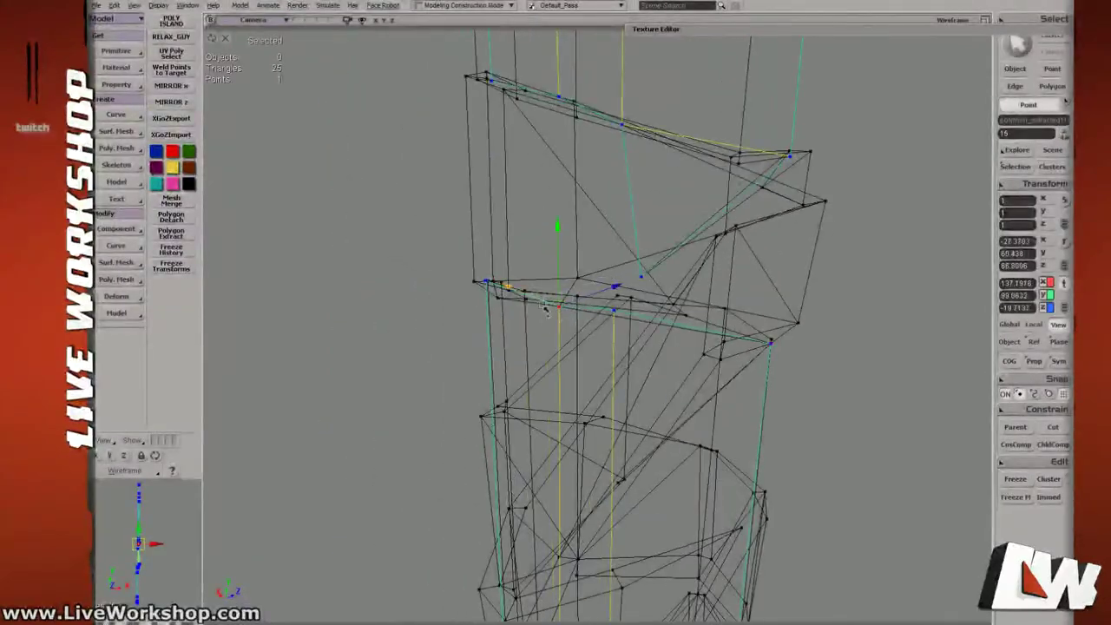
pyautogui.moveTo(545, 307); pyautogui.dragTo(540, 287)
pyautogui.press('6')
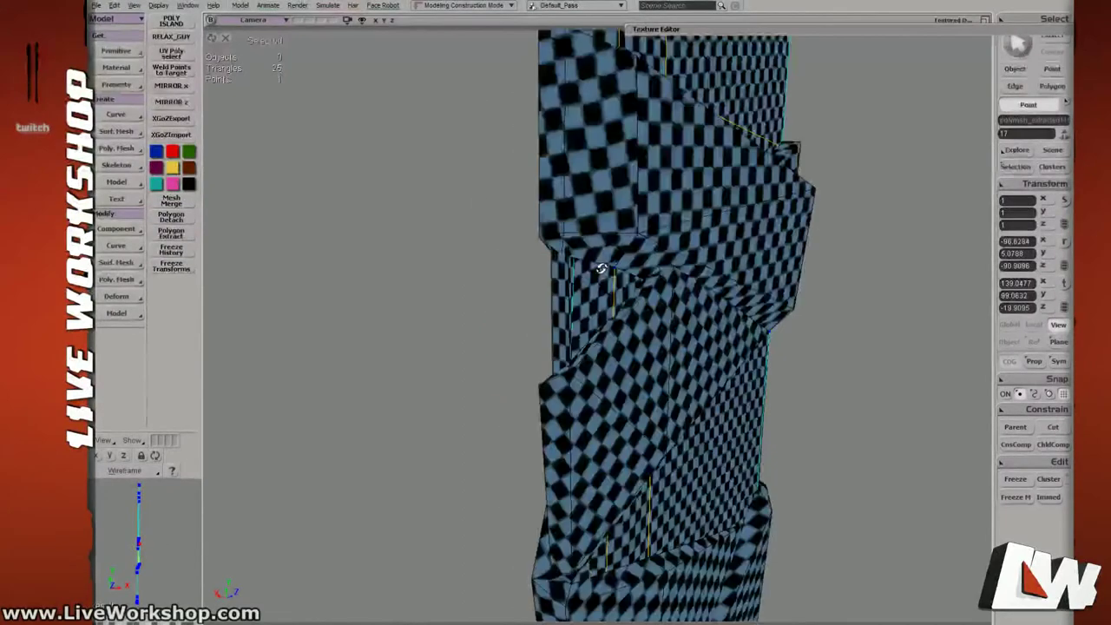
# Raise the first bevel-line point on the handle section's upper border slightly so it meets the wrap.
pyautogui.moveTo(600, 266); pyautogui.dragTo(598, 258, button='right')
pyautogui.moveTo(598, 258); pyautogui.dragTo(634, 265, button='middle')
pyautogui.press('5')
pyautogui.moveTo(620, 245); pyautogui.dragTo(585, 270, button='right')
pyautogui.press('4')
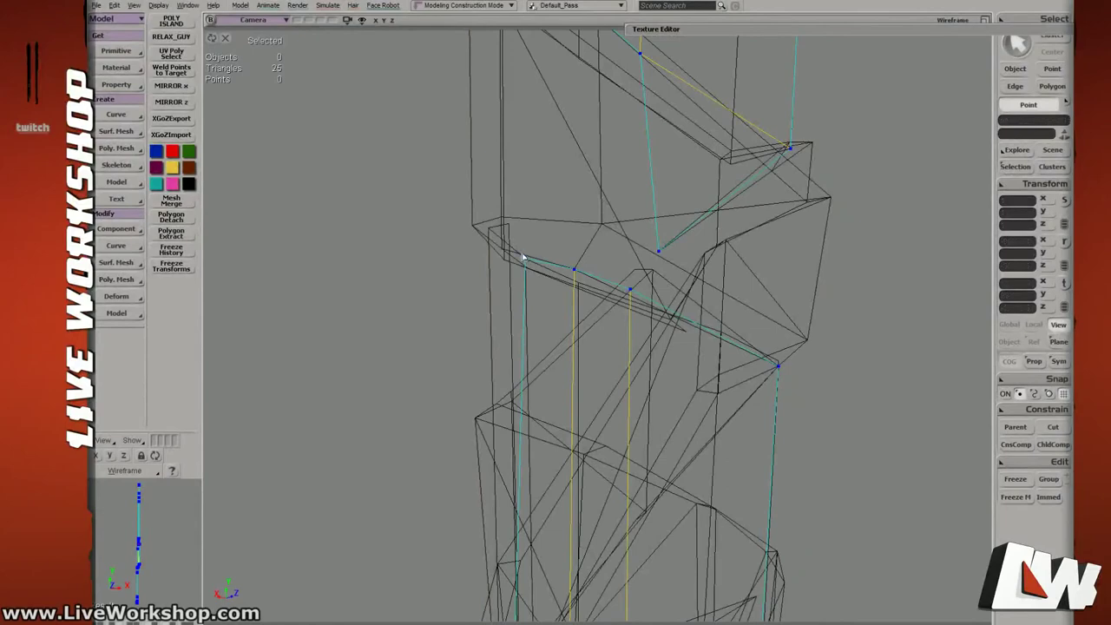
pyautogui.press('6')
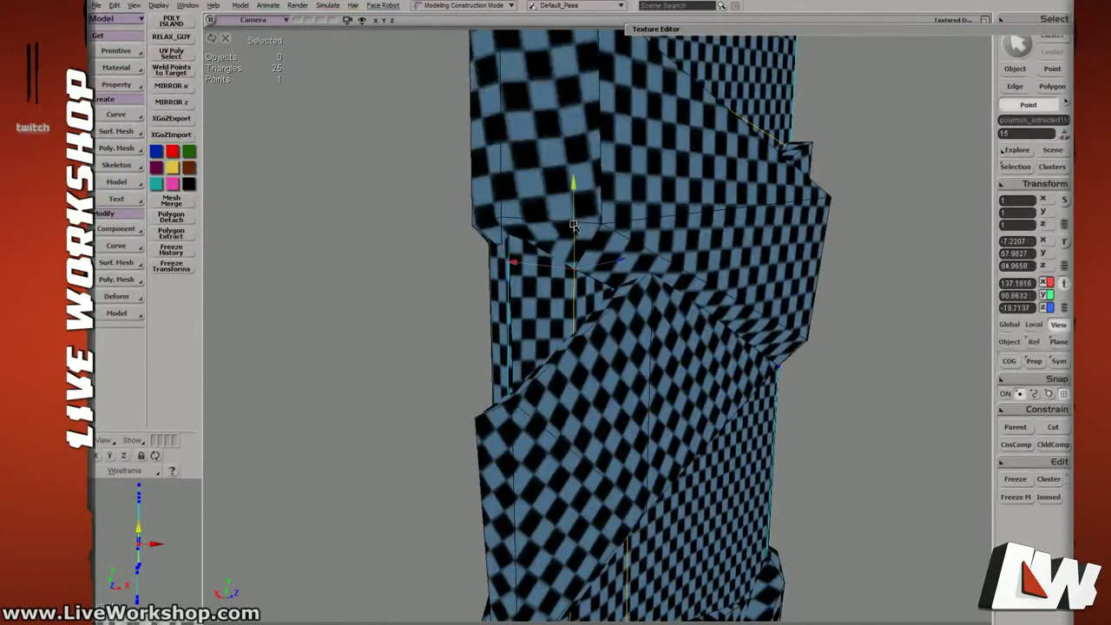
pyautogui.moveTo(573, 271); pyautogui.dragTo(555, 269)
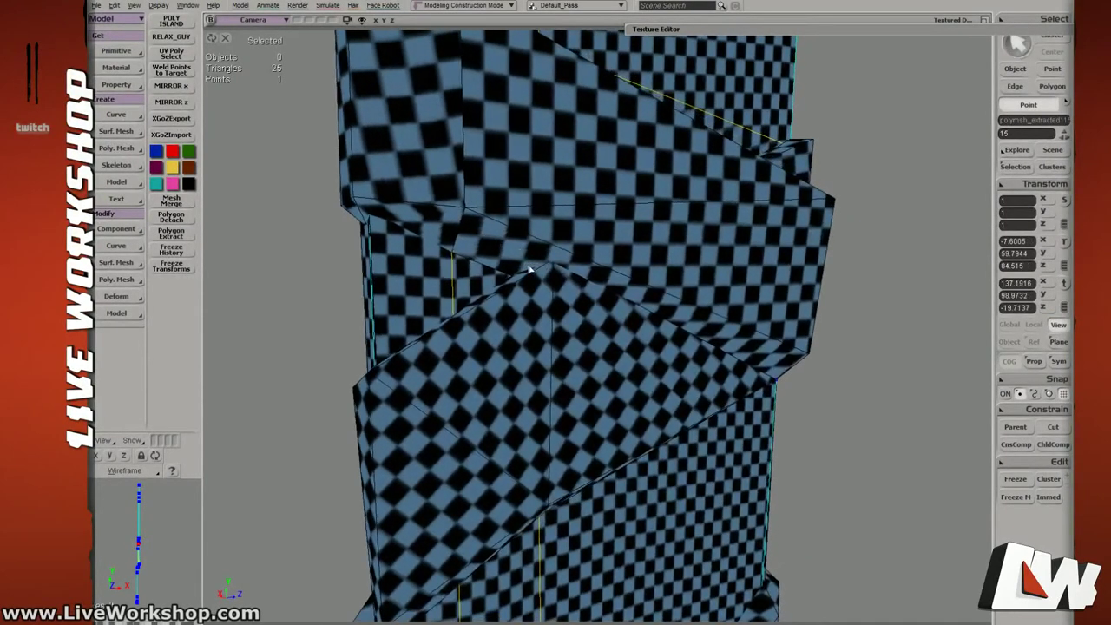
# Adjust the second bevel-line point on the handle section's upper border so it sits behind the wrap.
pyautogui.press('4')
pyautogui.click(550, 297)
pyautogui.press('6')
pyautogui.moveTo(552, 295); pyautogui.dragTo(597, 215, button='right')
pyautogui.press('4')
pyautogui.press('v')
pyautogui.moveTo(579, 210); pyautogui.dragTo(581, 213)
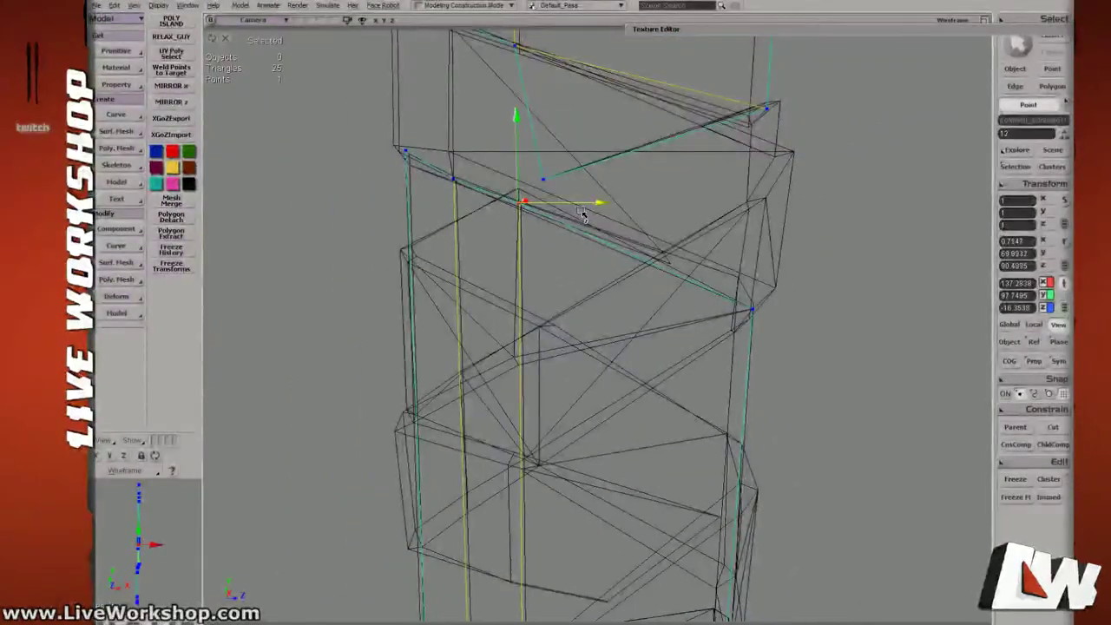
# Snap the outer corner point on the handle section's lower border to the original handle's corner.
pyautogui.moveTo(562, 356); pyautogui.dragTo(587, 218)
pyautogui.moveTo(588, 218)
pyautogui.mouseDown(button='right')
pyautogui.moveTo(573, 303)
pyautogui.moveTo(640, 284)
pyautogui.moveTo(633, 300)
pyautogui.moveTo(608, 300)
pyautogui.mouseUp(button='right')
pyautogui.press('6')
pyautogui.press('5')
pyautogui.moveTo(483, 318); pyautogui.dragTo(521, 302)
pyautogui.press('v')
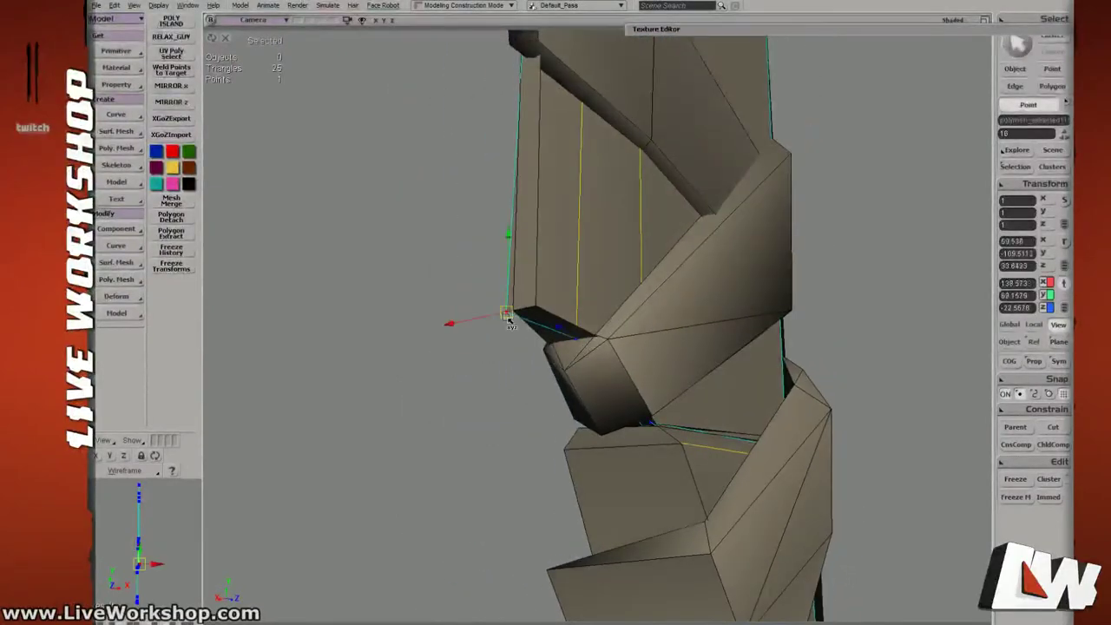
# Move the two bevel-line points on the handle section's lower border onto the edges of the wrap beneath.
pyautogui.press('4')
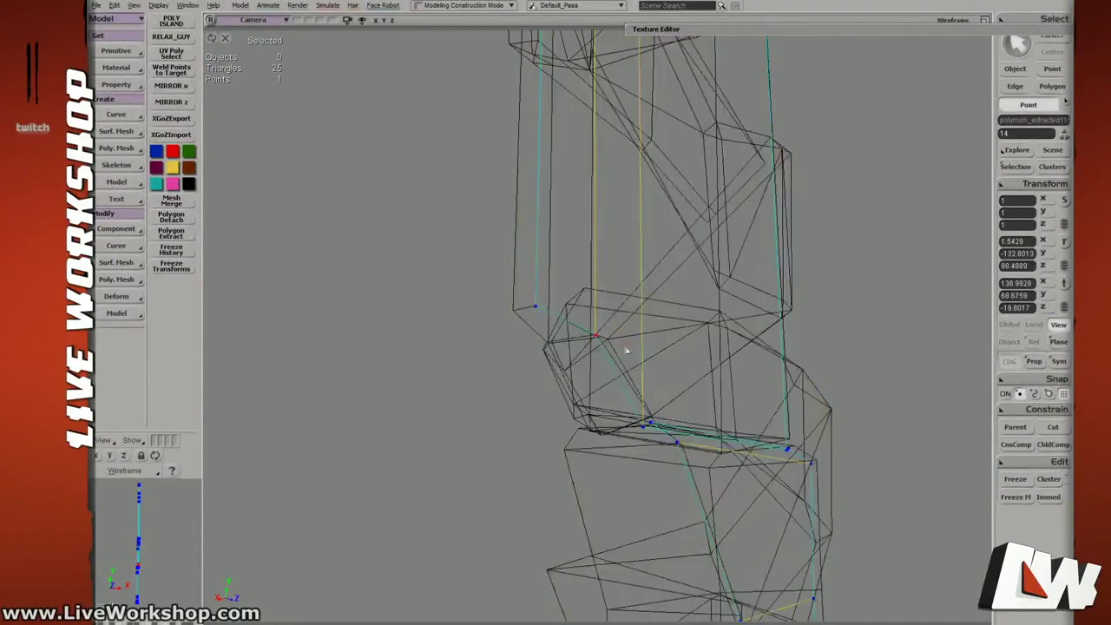
pyautogui.moveTo(625, 350); pyautogui.dragTo(781, 375, button='middle')
pyautogui.press('m')
pyautogui.moveTo(596, 332); pyautogui.dragTo(640, 396, button='right')
pyautogui.moveTo(639, 397); pyautogui.dragTo(605, 513, button='middle')
pyautogui.moveTo(605, 486); pyautogui.dragTo(614, 486)
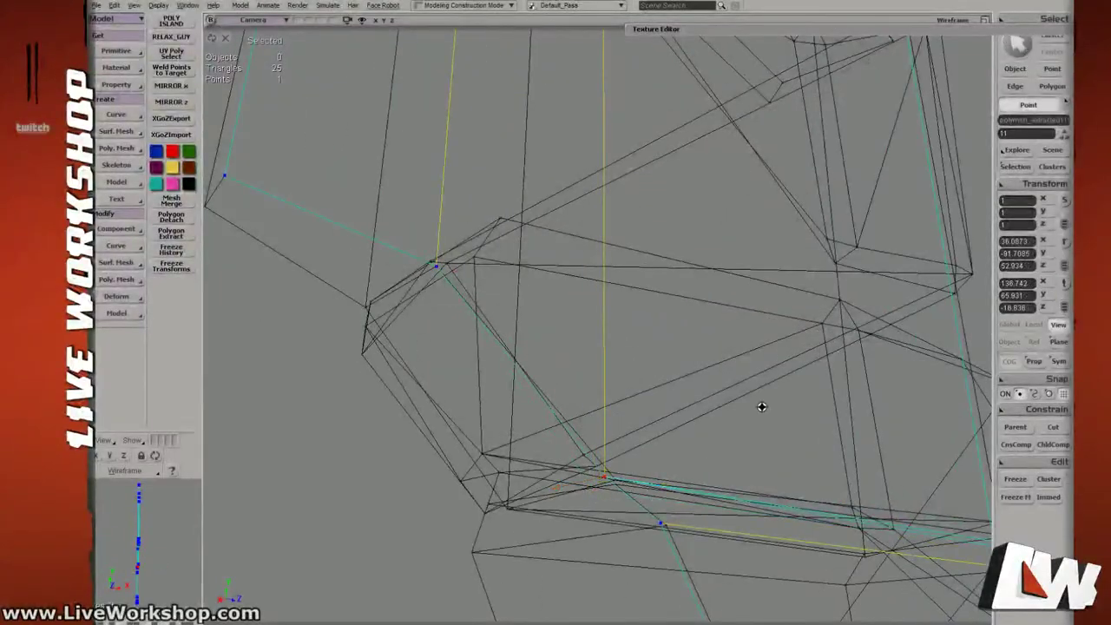
# Move the spine-side corner point on the handle section's lower border slightly to line up with the original handle.
pyautogui.moveTo(762, 407); pyautogui.dragTo(657, 370, button='right')
pyautogui.moveTo(657, 370); pyautogui.dragTo(509, 355, button='middle')
pyautogui.moveTo(509, 355); pyautogui.dragTo(526, 374, button='right')
pyautogui.moveTo(526, 374); pyautogui.dragTo(677, 397, button='middle')
pyautogui.moveTo(479, 403); pyautogui.dragTo(489, 408)
pyautogui.moveTo(648, 377); pyautogui.dragTo(682, 377, button='right')
pyautogui.moveTo(682, 376); pyautogui.dragTo(486, 381)
pyautogui.moveTo(665, 396); pyautogui.dragTo(520, 438, button='right')
pyautogui.press('d')
pyautogui.press('d')
pyautogui.press('m')
pyautogui.moveTo(541, 421); pyautogui.dragTo(543, 417)
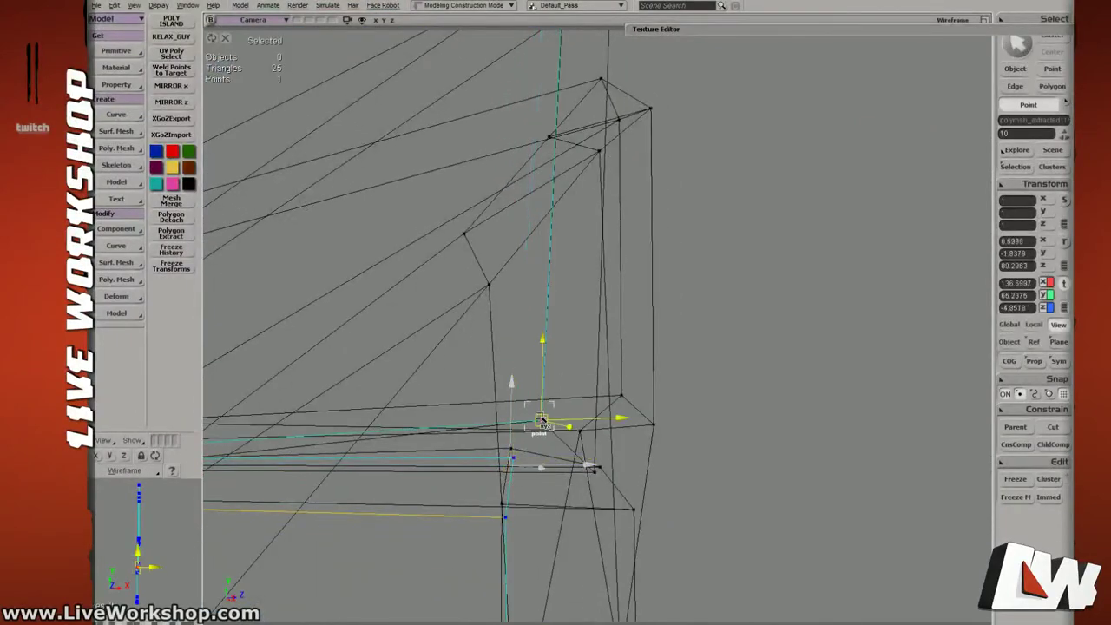
pyautogui.press('d')
# Raise the spine-side corner point on the handle section's upper border slightly beneath the wrap.
pyautogui.moveTo(617, 397); pyautogui.dragTo(503, 411, button='right')
pyautogui.press('d')
pyautogui.moveTo(572, 399)
pyautogui.mouseDown(button='right')
pyautogui.moveTo(544, 372)
pyautogui.moveTo(544, 392)
pyautogui.moveTo(547, 338)
pyautogui.mouseUp(button='right')
pyautogui.press('d')
pyautogui.moveTo(546, 338); pyautogui.dragTo(471, 347, button='middle')
pyautogui.click(468, 361)
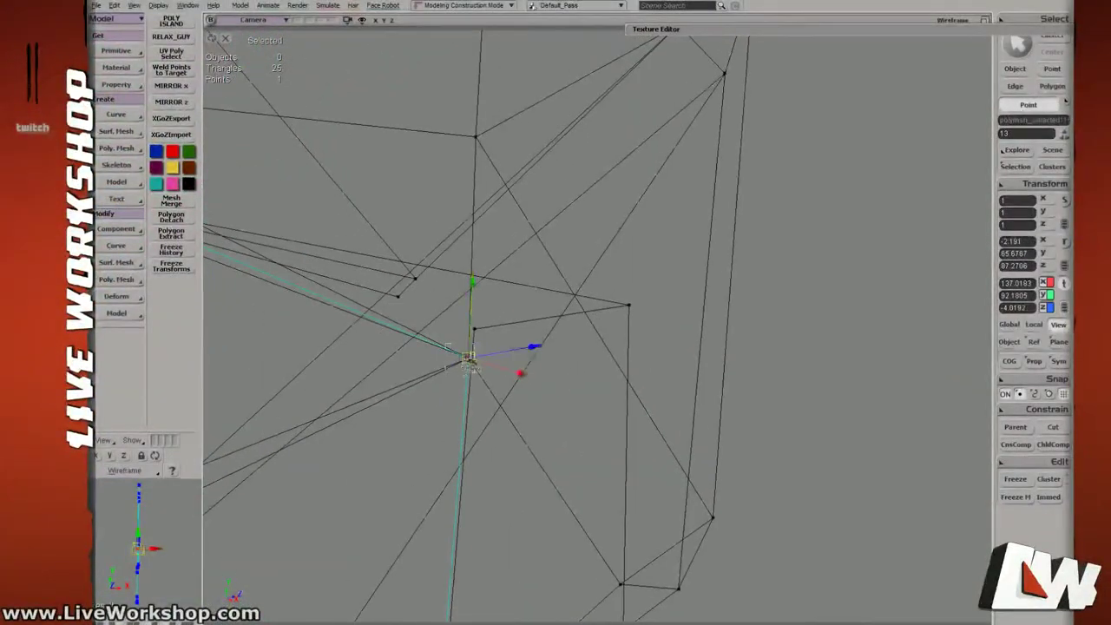
pyautogui.press('d')
pyautogui.moveTo(493, 356); pyautogui.dragTo(384, 280, button='right')
pyautogui.press('d')
pyautogui.press('d')
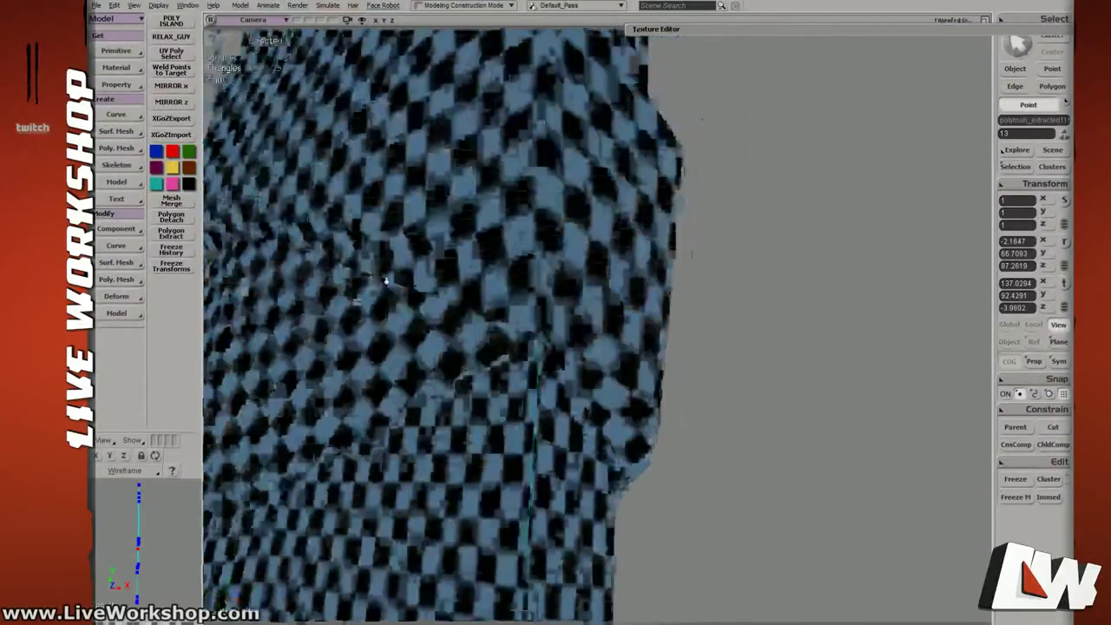
# Return to object selection, save the scene and review the whole sword in shaded display.
pyautogui.press('d')
pyautogui.moveTo(384, 280); pyautogui.dragTo(617, 408, button='middle')
pyautogui.moveTo(617, 408); pyautogui.dragTo(662, 360, button='right')
pyautogui.moveTo(663, 360); pyautogui.dragTo(387, 269, button='middle')
pyautogui.press('space')
pyautogui.press('d')
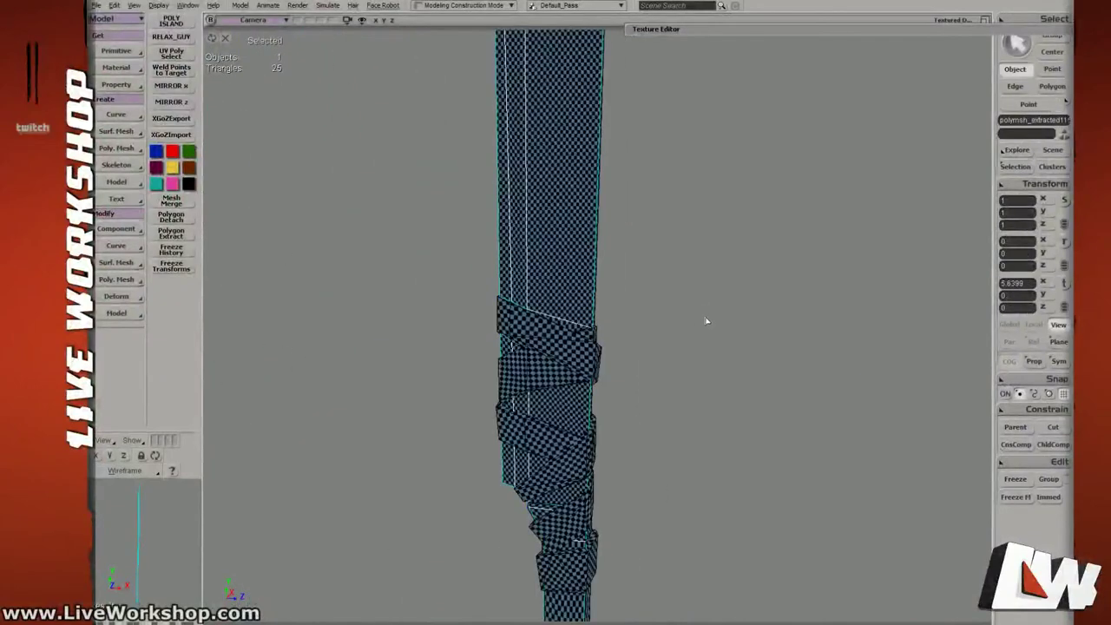
pyautogui.hotkey('ctrl', 's')
pyautogui.press('d')
pyautogui.moveTo(627, 318)
pyautogui.mouseDown(button='right')
pyautogui.moveTo(622, 331)
pyautogui.moveTo(617, 281)
pyautogui.mouseUp(button='right')
pyautogui.moveTo(617, 281); pyautogui.dragTo(488, 246, button='middle')
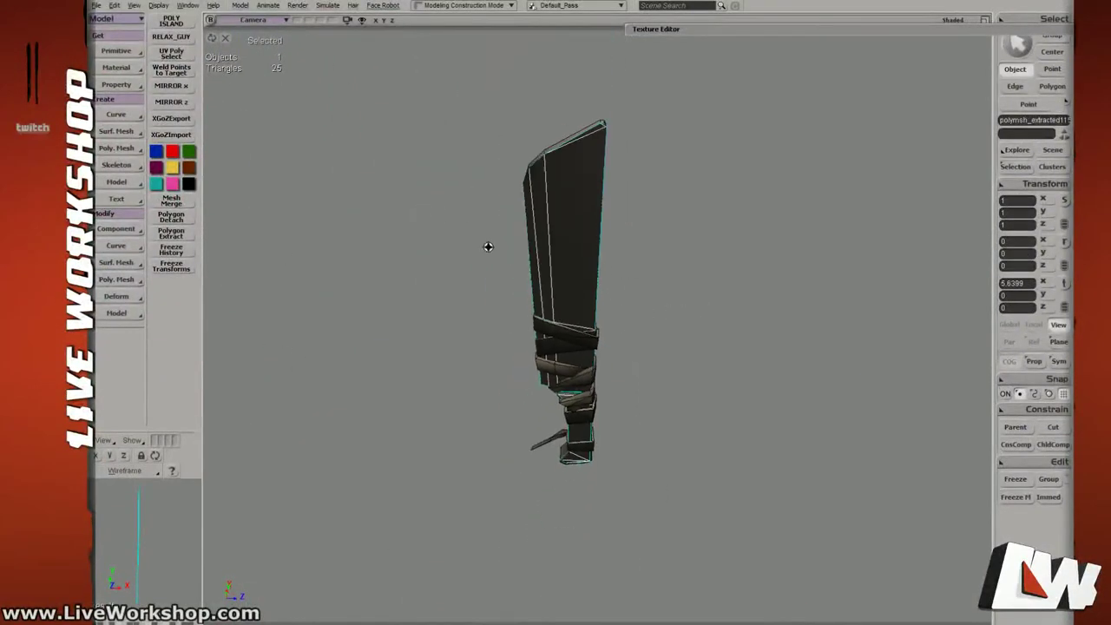
pyautogui.moveTo(488, 247); pyautogui.dragTo(545, 301, button='right')
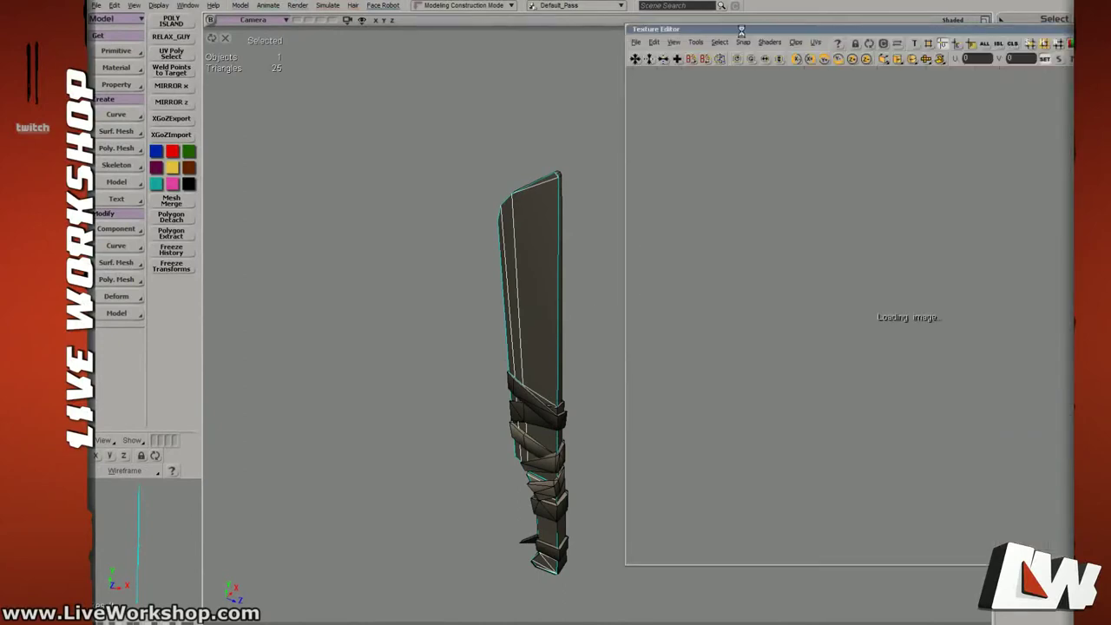
# Add the original sword body to the selection so both meshes' UVs show in the Texture Editor.
pyautogui.keyDown('shift'); pyautogui.click(560, 175); pyautogui.keyUp('shift')
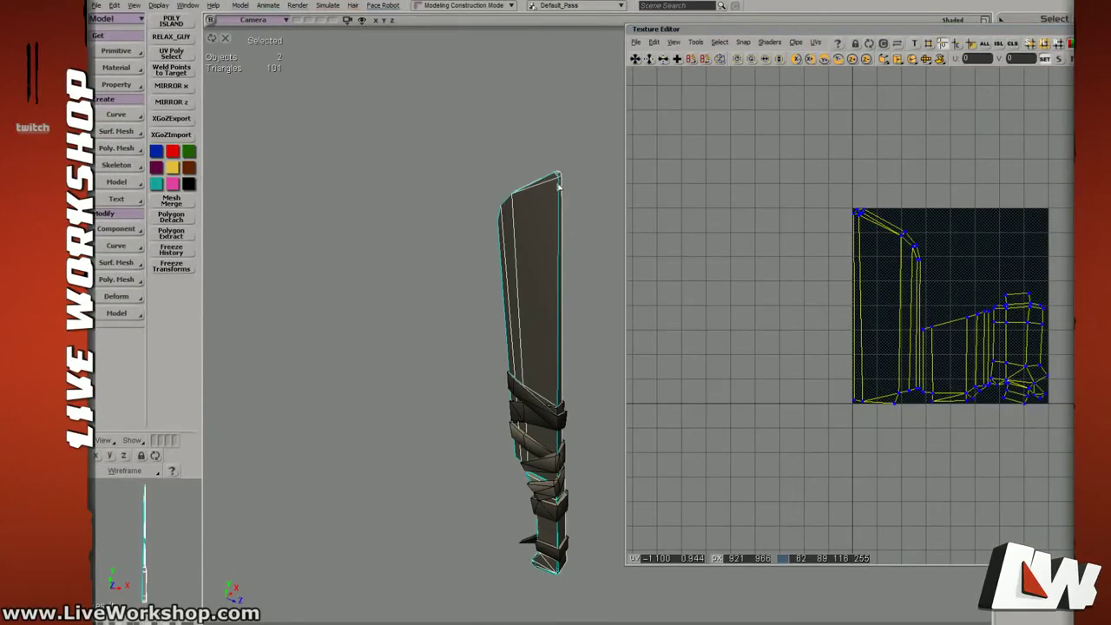
pyautogui.moveTo(556, 185); pyautogui.dragTo(605, 241, button='middle')
pyautogui.moveTo(605, 240); pyautogui.dragTo(524, 226, button='right')
# Pull the copied side away from the sword body and undo the move.
pyautogui.click(522, 228)
pyautogui.press('v')
pyautogui.moveTo(491, 250); pyautogui.dragTo(486, 251)
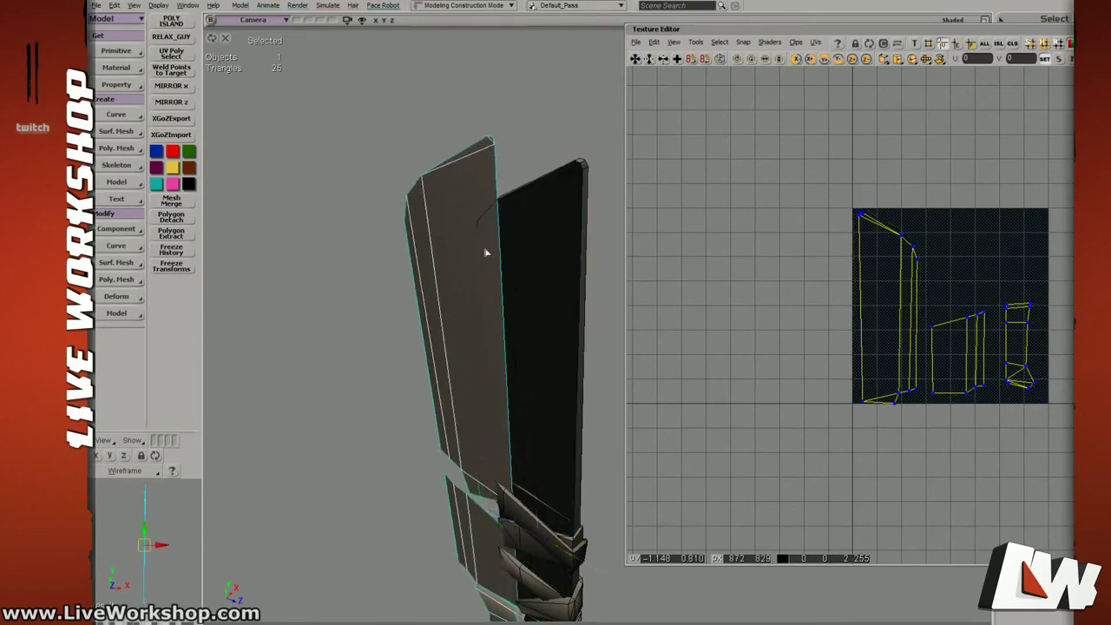
pyautogui.hotkey('ctrl', 'z')
pyautogui.moveTo(545, 254); pyautogui.dragTo(557, 228, button='right')
# Compare the copied side's UV layout on its own with the combined layout of both meshes.
pyautogui.keyDown('shift'); pyautogui.click(522, 192); pyautogui.keyUp('shift')
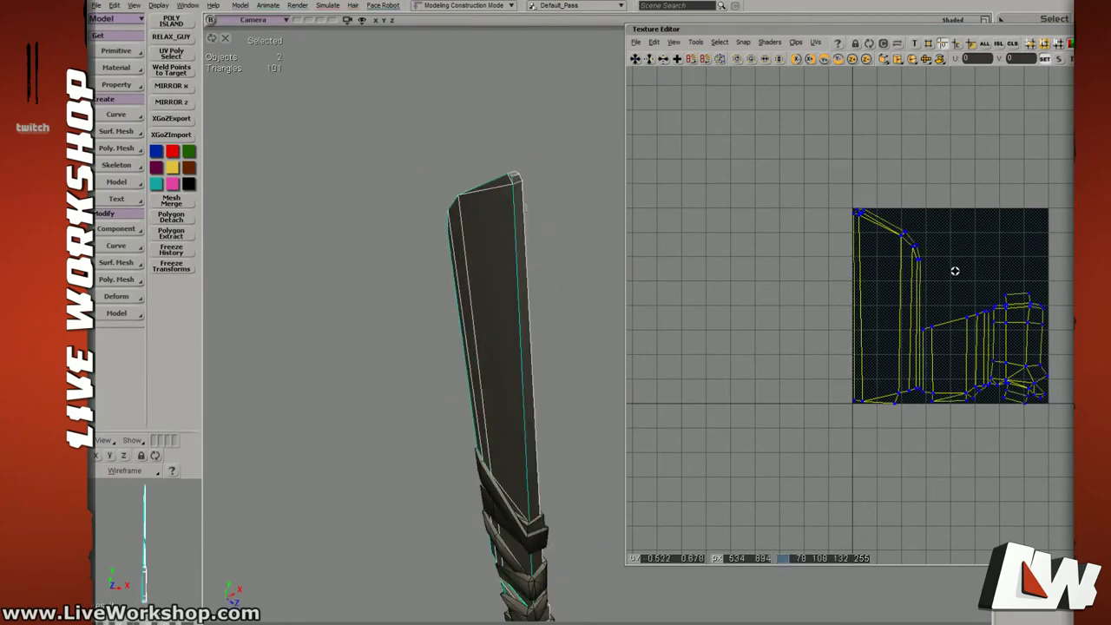
pyautogui.moveTo(954, 271); pyautogui.dragTo(986, 269, button='middle')
pyautogui.click(513, 238)
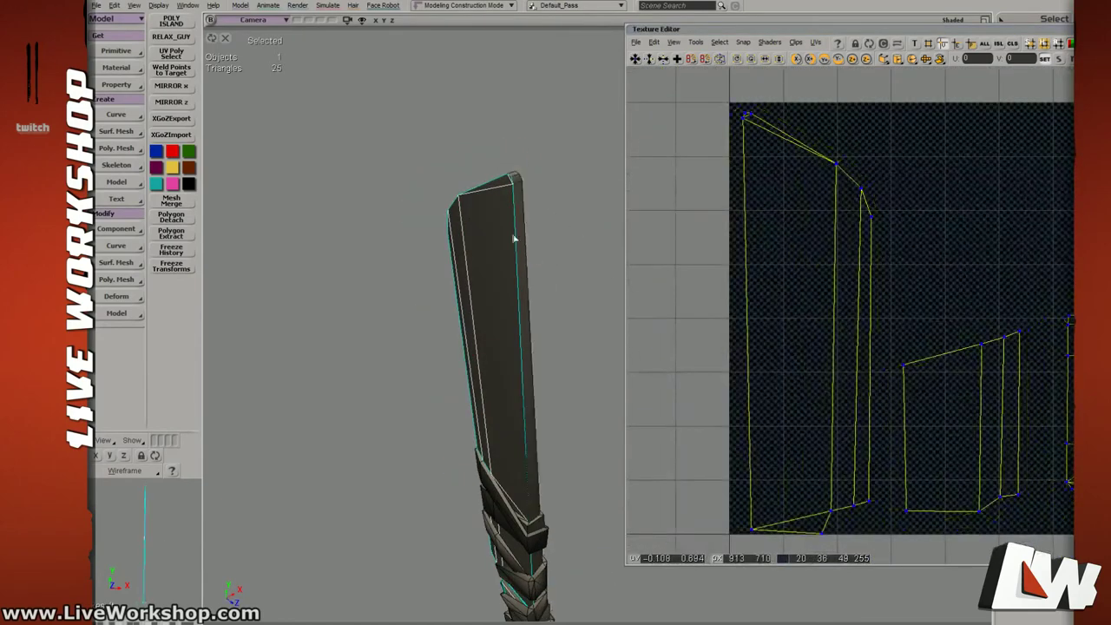
pyautogui.moveTo(965, 327); pyautogui.dragTo(752, 278, button='middle')
pyautogui.keyDown('shift'); pyautogui.click(518, 180); pyautogui.keyUp('shift')
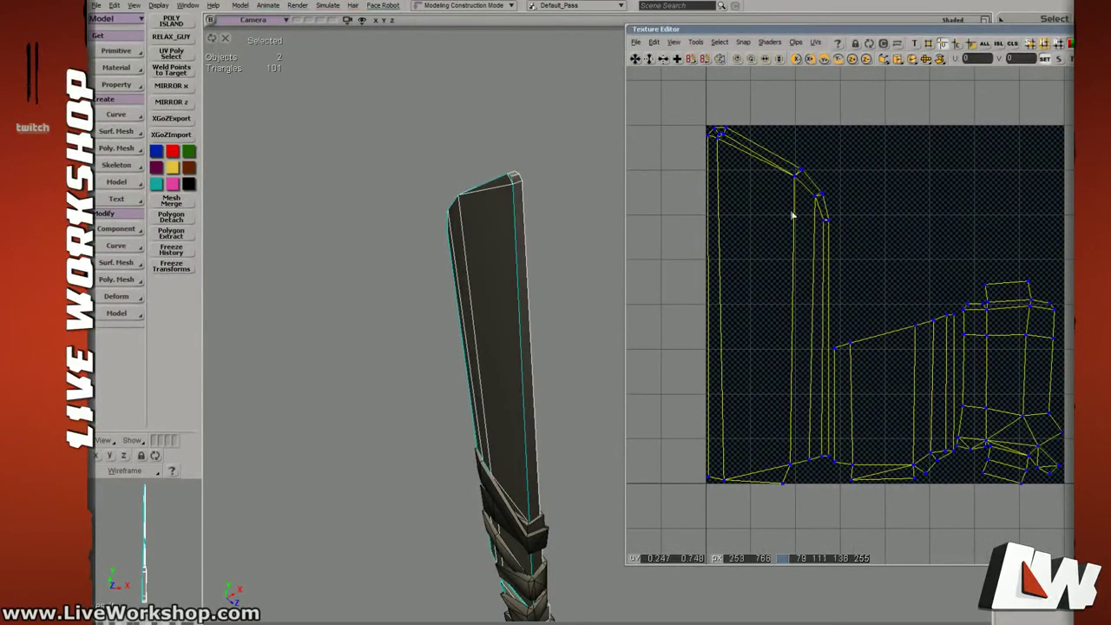
pyautogui.moveTo(487, 265)
pyautogui.mouseDown(button='middle')
pyautogui.moveTo(485, 287)
pyautogui.moveTo(508, 299)
pyautogui.moveTo(516, 273)
pyautogui.moveTo(473, 279)
pyautogui.moveTo(463, 263)
pyautogui.moveTo(495, 261)
pyautogui.mouseUp(button='middle')
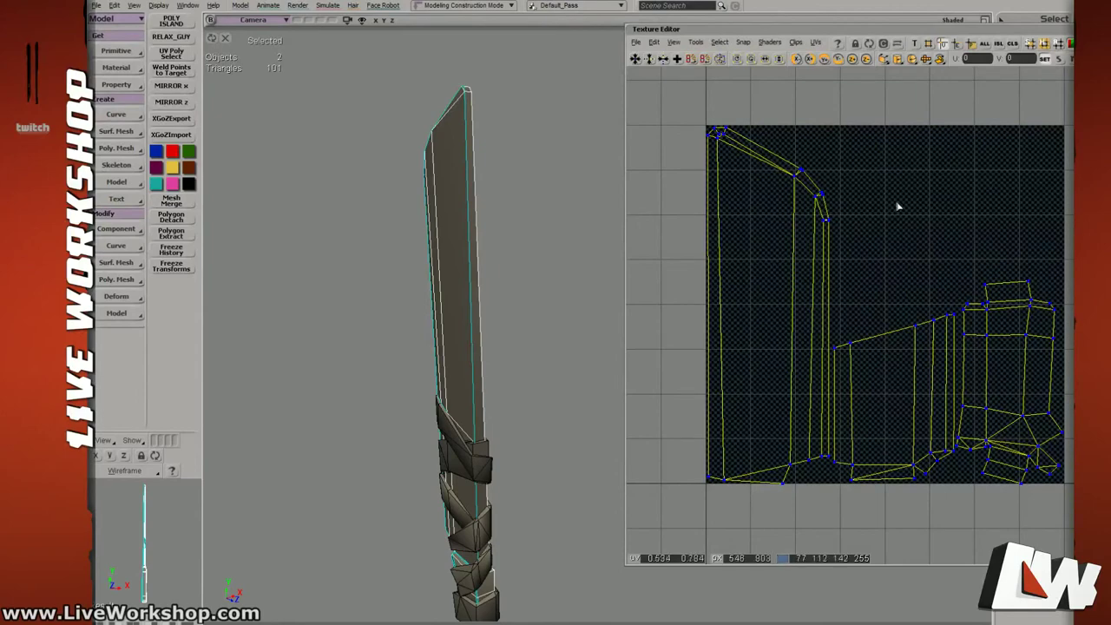
# Select all UV samples of both meshes to examine which ones are shared or torn.
pyautogui.moveTo(680, 111); pyautogui.dragTo(1074, 487)
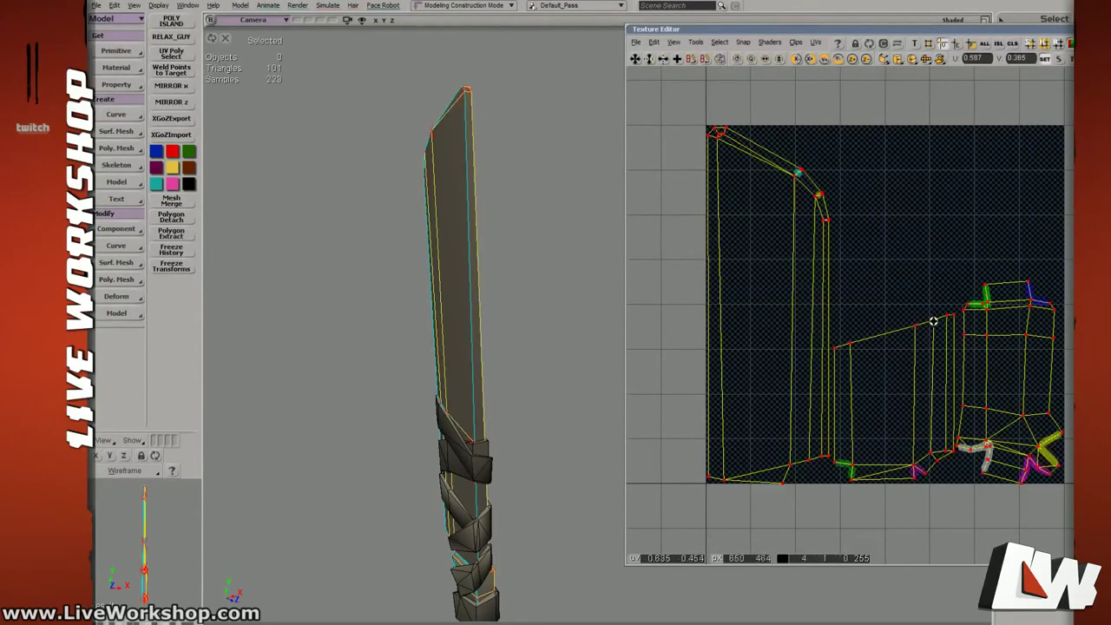
pyautogui.scroll(-3, 933, 321)
pyautogui.moveTo(853, 316); pyautogui.dragTo(863, 302)
# Select the blade's large side faces to locate their UVs in the layout.
pyautogui.moveTo(493, 346); pyautogui.dragTo(493, 261, button='right')
pyautogui.press('u')
pyautogui.moveTo(482, 259); pyautogui.dragTo(528, 270)
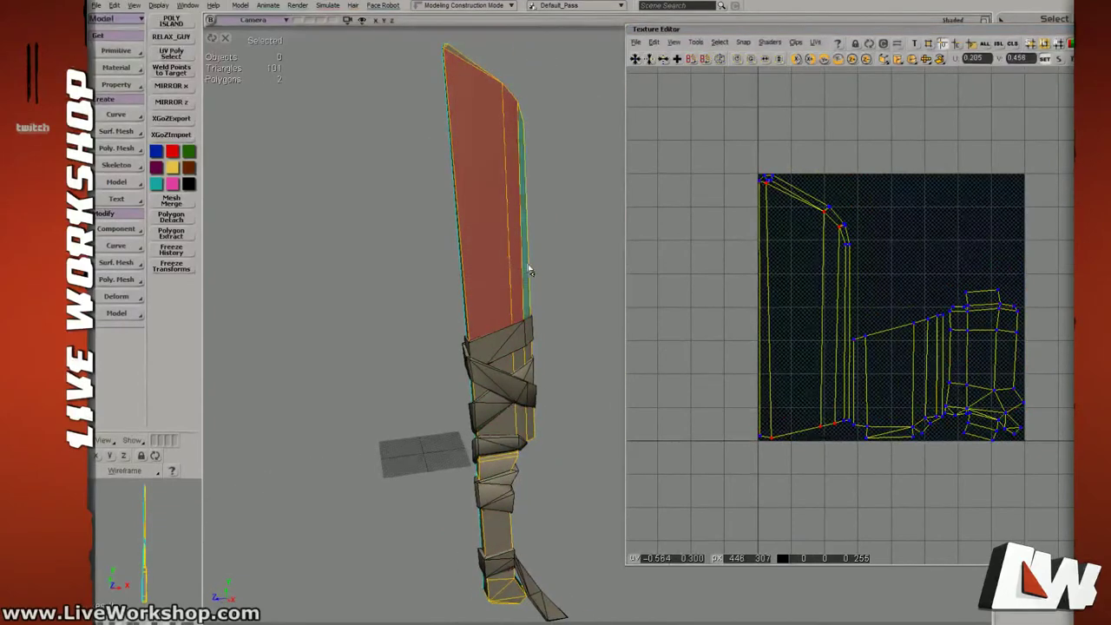
pyautogui.moveTo(529, 270); pyautogui.dragTo(545, 309, button='right')
pyautogui.moveTo(526, 253); pyautogui.dragTo(501, 300, button='right')
# Reselect the full UV layout and undo the last change made to it.
pyautogui.moveTo(697, 124); pyautogui.dragTo(1041, 460)
pyautogui.moveTo(897, 341); pyautogui.dragTo(878, 356)
pyautogui.hotkey('ctrl', 'z')
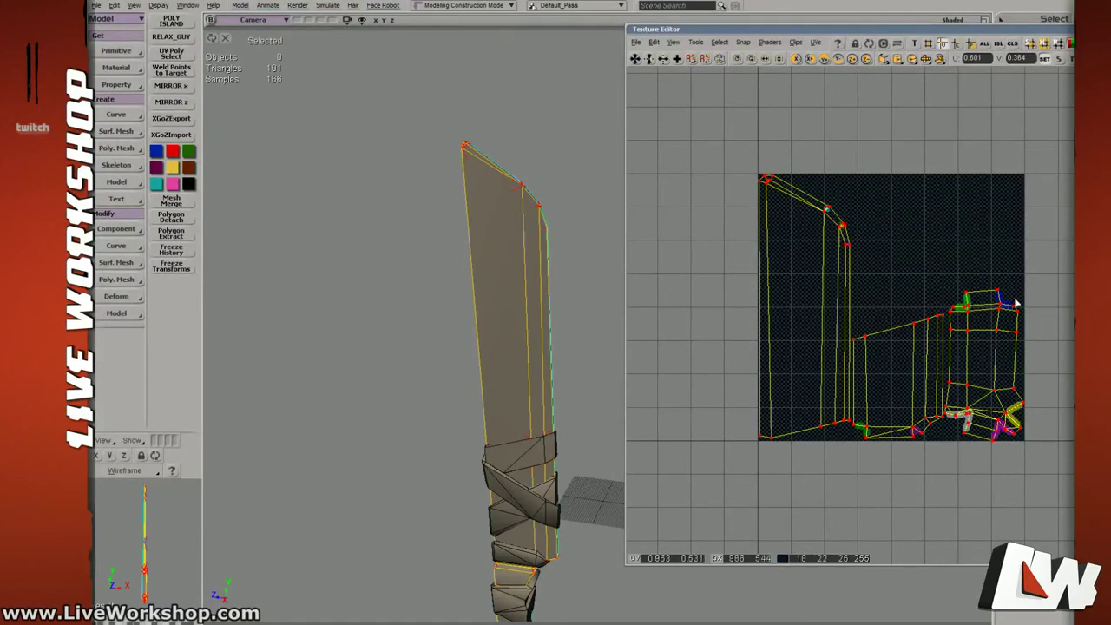
# Try moving the copied side as an object, and undo the move.
pyautogui.moveTo(522, 284)
pyautogui.mouseDown(button='right')
pyautogui.moveTo(559, 286)
pyautogui.moveTo(508, 269)
pyautogui.mouseUp(button='right')
pyautogui.press('space')
pyautogui.click(554, 272)
pyautogui.press('v')
pyautogui.moveTo(554, 271)
pyautogui.mouseDown()
pyautogui.moveTo(542, 244)
pyautogui.moveTo(550, 251)
pyautogui.mouseUp()
pyautogui.hotkey('ctrl', 'z')
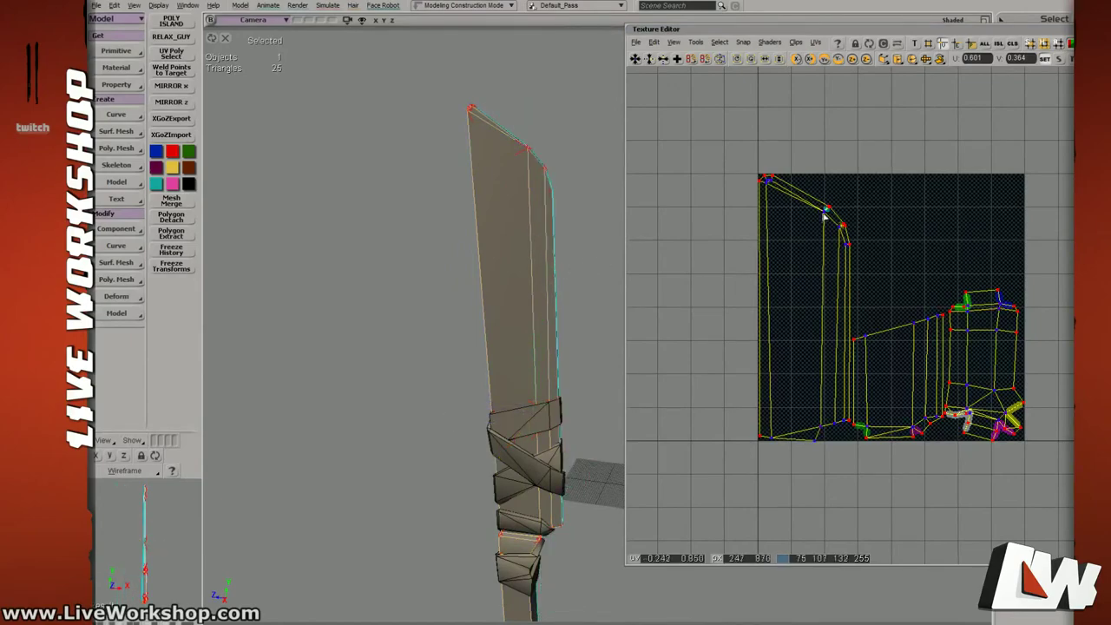
# Heal the torn UV samples at the three outer corners along the blade's curved tip.
pyautogui.moveTo(808, 201); pyautogui.dragTo(819, 229)
pyautogui.moveTo(819, 229); pyautogui.dragTo(759, 255, button='middle')
pyautogui.moveTo(759, 255); pyautogui.dragTo(886, 295)
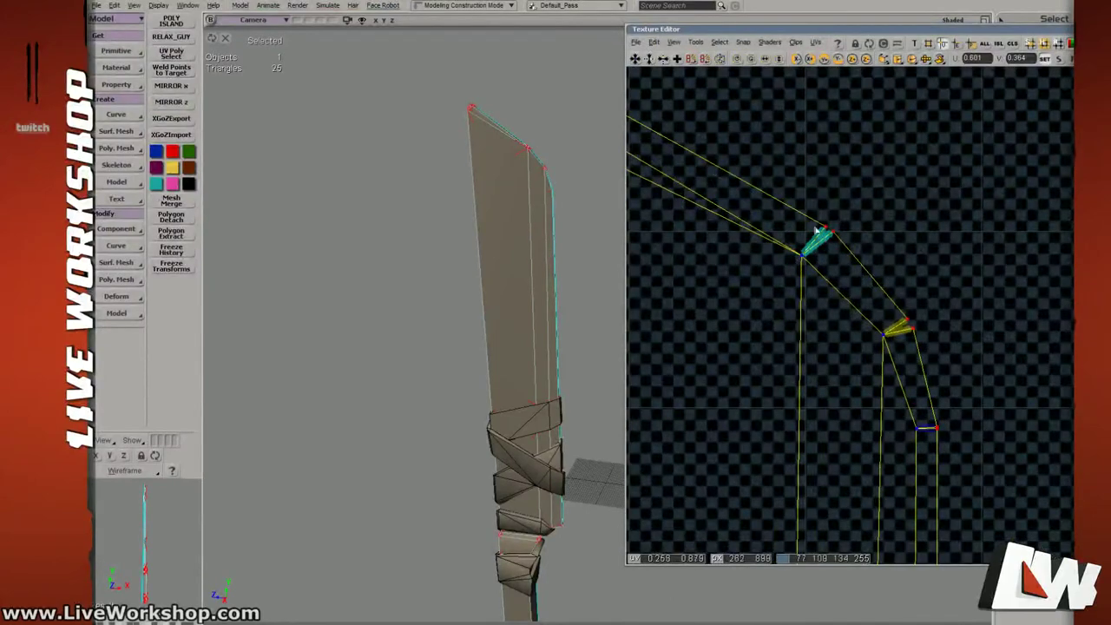
pyautogui.moveTo(815, 220); pyautogui.dragTo(850, 239)
pyautogui.press('h')
pyautogui.moveTo(901, 306); pyautogui.dragTo(925, 341)
pyautogui.press('h')
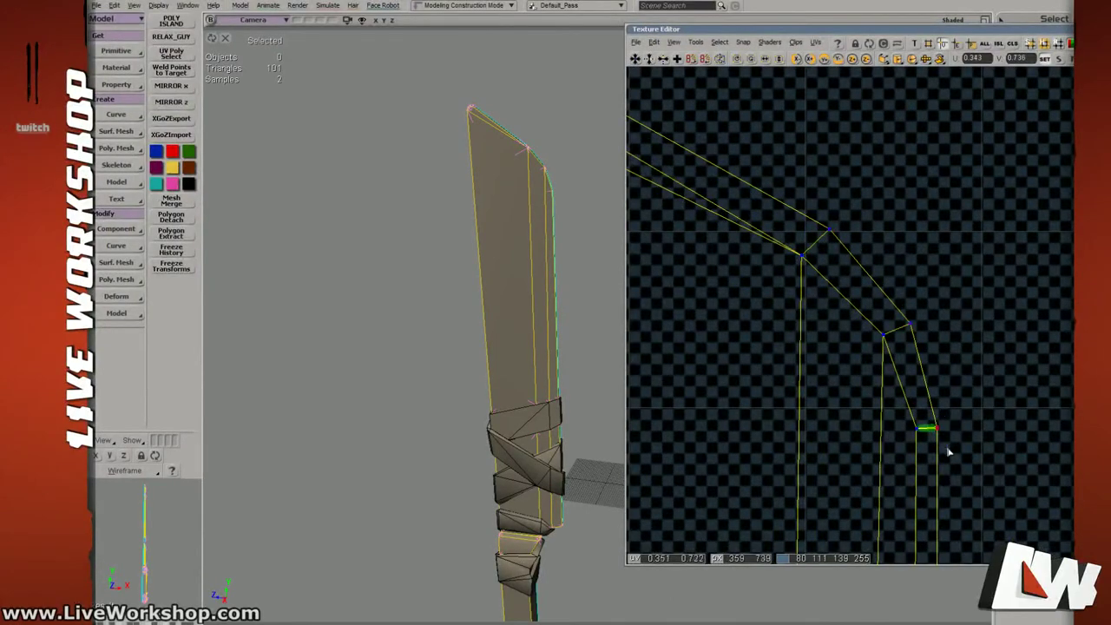
pyautogui.press('h')
# Examine the UV samples around the blade tip, handle pieces and lower borders for remaining tears.
pyautogui.moveTo(841, 293); pyautogui.dragTo(1027, 352)
pyautogui.moveTo(1026, 353); pyautogui.dragTo(977, 391, button='middle')
pyautogui.moveTo(986, 538); pyautogui.dragTo(830, 188)
pyautogui.moveTo(962, 278); pyautogui.dragTo(911, 300, button='middle')
pyautogui.moveTo(1001, 154); pyautogui.dragTo(902, 393)
pyautogui.moveTo(902, 393); pyautogui.dragTo(747, 347, button='middle')
pyautogui.moveTo(707, 104); pyautogui.dragTo(786, 258)
pyautogui.moveTo(833, 287); pyautogui.dragTo(912, 168)
pyautogui.moveTo(788, 457); pyautogui.dragTo(863, 362)
pyautogui.moveTo(883, 335); pyautogui.dragTo(739, 361, button='middle')
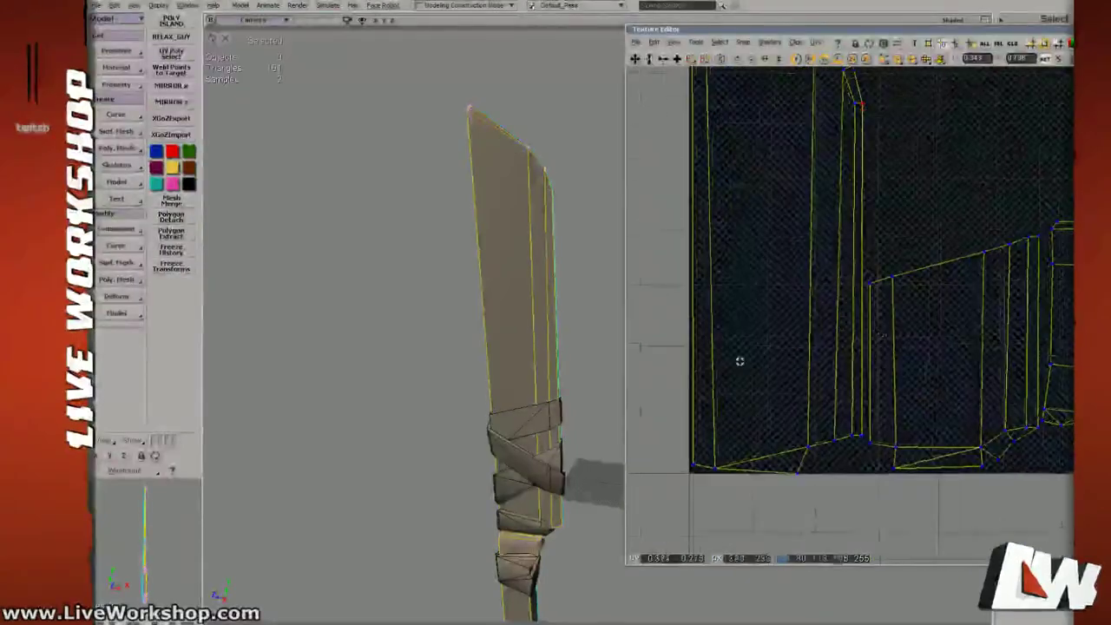
# Reduce the object selection to the copied side and the original sword body.
pyautogui.press('space')
pyautogui.keyDown('shift'); pyautogui.moveTo(473, 380); pyautogui.dragTo(547, 402); pyautogui.keyUp('shift')
pyautogui.moveTo(548, 402); pyautogui.dragTo(566, 280, button='right')
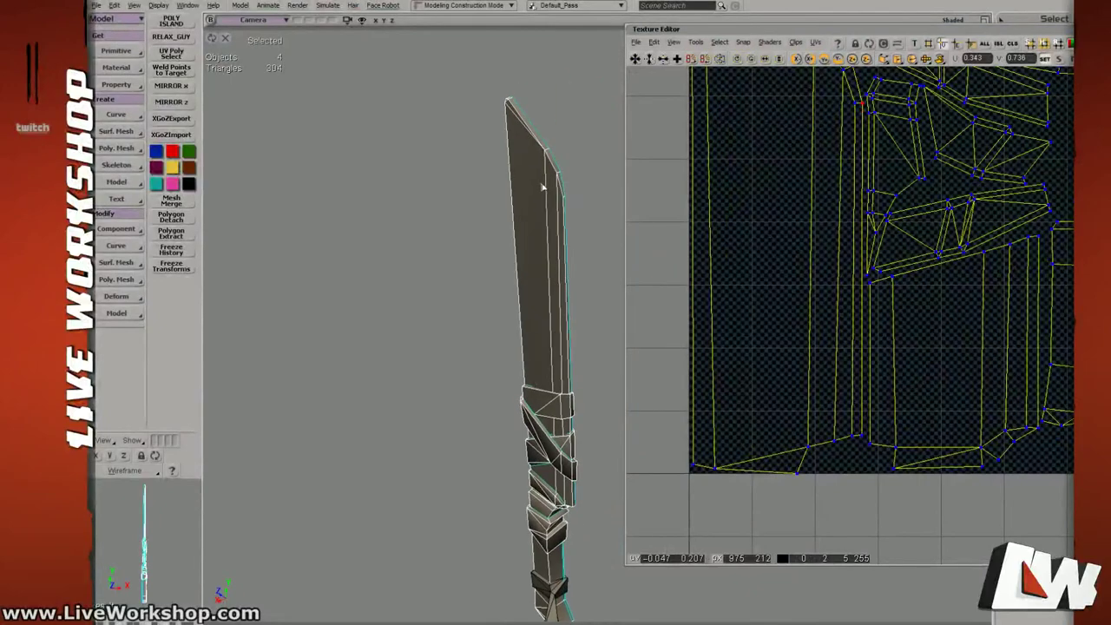
pyautogui.click(543, 188)
pyautogui.moveTo(543, 188); pyautogui.dragTo(463, 278, button='right')
pyautogui.keyDown('shift'); pyautogui.click(414, 263); pyautogui.keyUp('shift')
pyautogui.press('f')
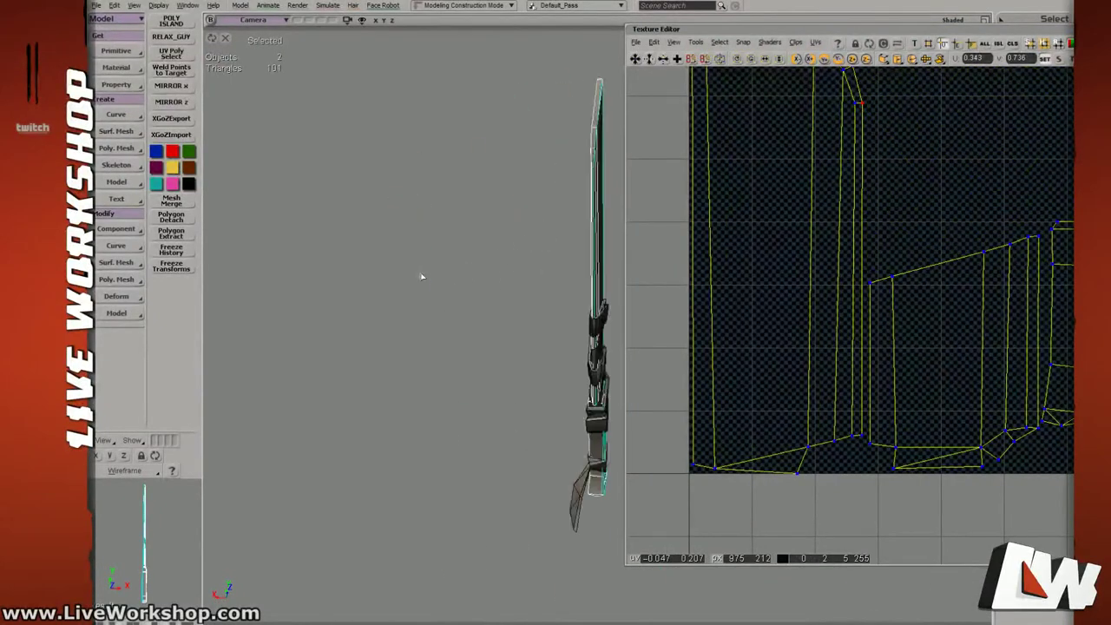
# Review the combined UV layout of both meshes and collapse the Texture Editor.
pyautogui.hotkey('alt', 'z')
pyautogui.moveTo(944, 227); pyautogui.dragTo(907, 287)
pyautogui.moveTo(907, 287); pyautogui.dragTo(952, 253, button='middle')
pyautogui.moveTo(952, 253); pyautogui.dragTo(920, 253)
pyautogui.moveTo(920, 253); pyautogui.dragTo(889, 254, button='middle')
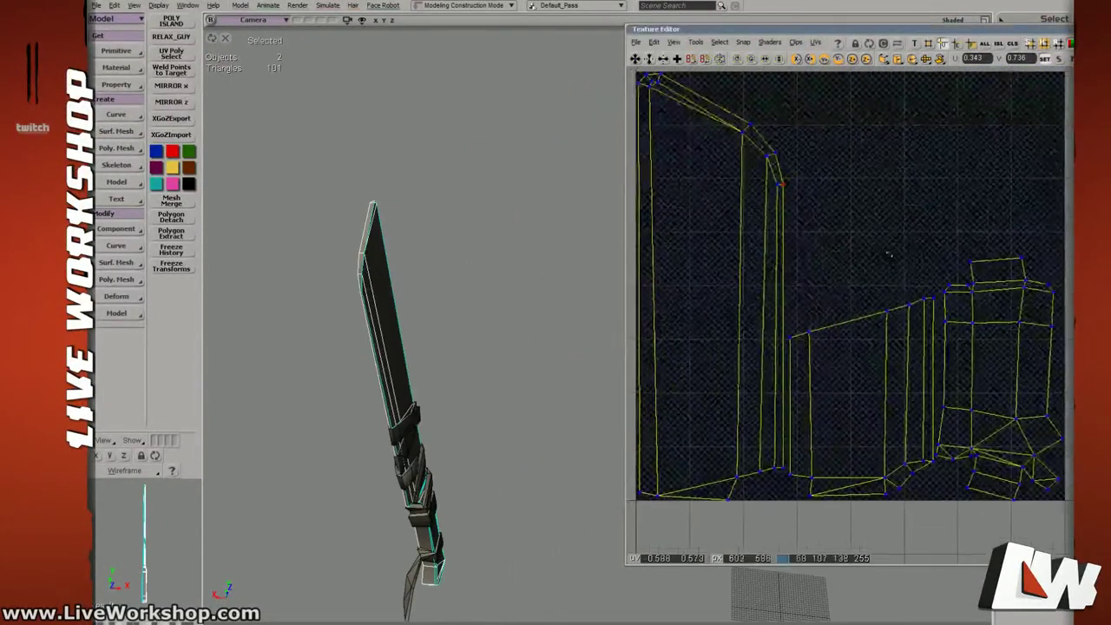
pyautogui.moveTo(889, 255); pyautogui.dragTo(893, 251)
pyautogui.moveTo(413, 315); pyautogui.dragTo(482, 292, button='right')
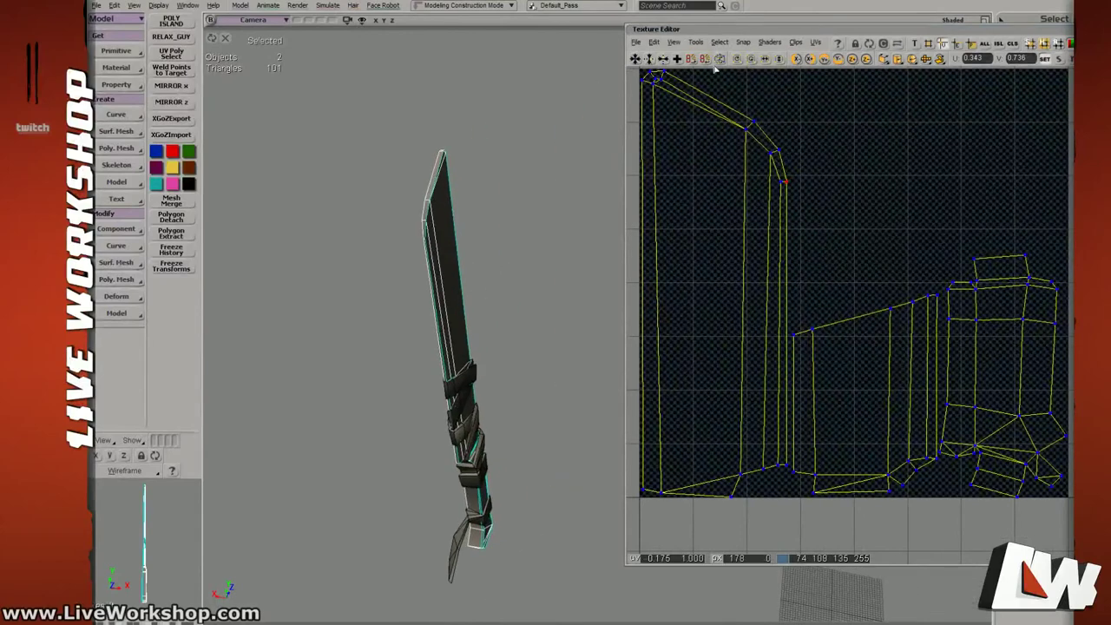
pyautogui.doubleClick(868, 30)
# Merge the copied side and sword body into one mesh, carrying over materials, UVs and shape properties.
pyautogui.moveTo(811, 184); pyautogui.dragTo(664, 306, button='right')
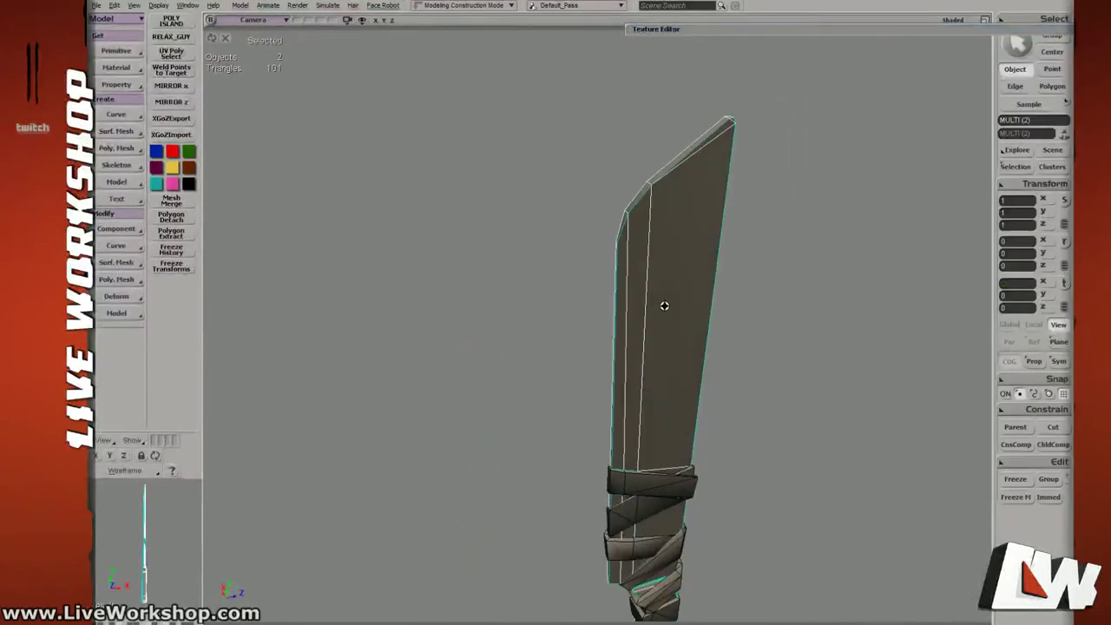
pyautogui.rightClick(664, 305)
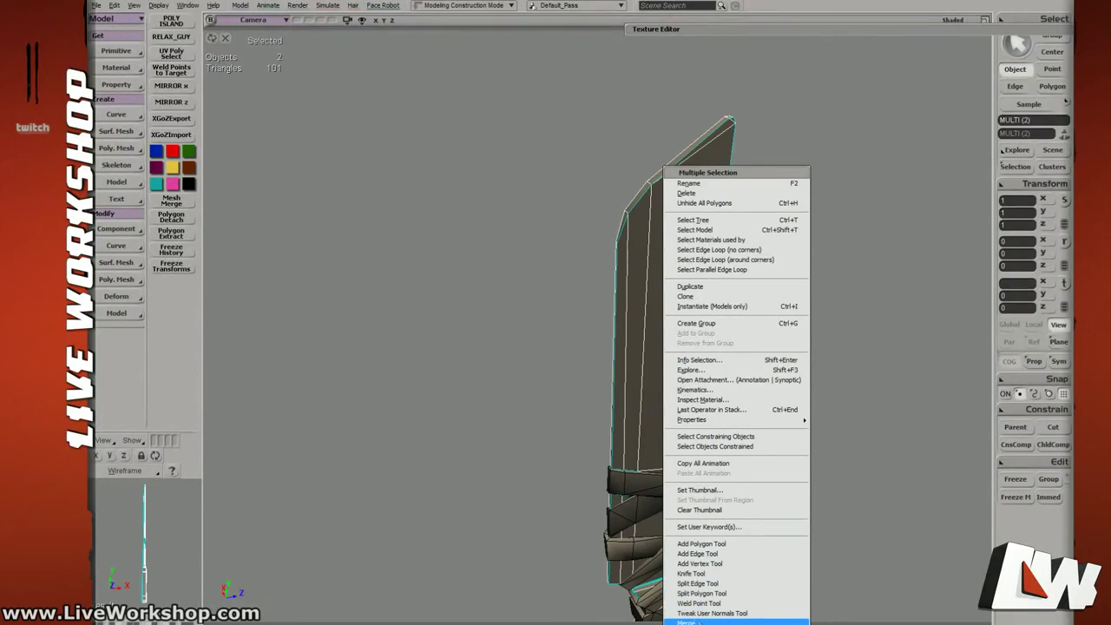
pyautogui.click(695, 622)
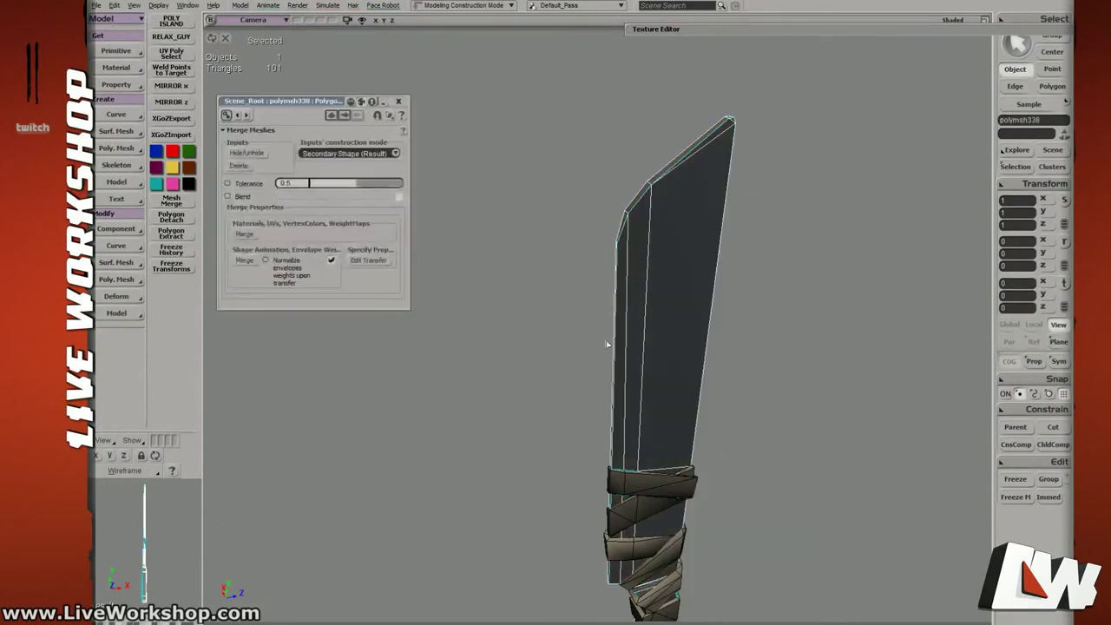
pyautogui.click(250, 260)
pyautogui.click(251, 233)
# Set the merge tolerance to 0.0063, check the result in wireframe and close the merge settings.
pyautogui.press('4')
pyautogui.moveTo(599, 276); pyautogui.dragTo(653, 266, button='right')
pyautogui.moveTo(356, 183); pyautogui.dragTo(311, 182)
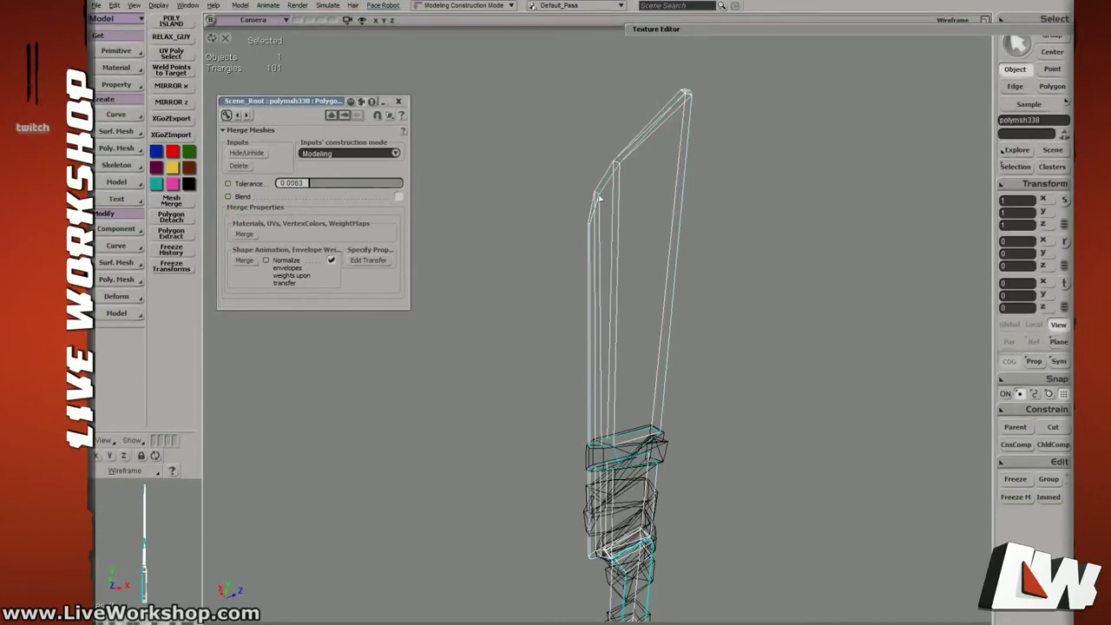
pyautogui.press('s')
pyautogui.moveTo(647, 268); pyautogui.dragTo(635, 342, button='right')
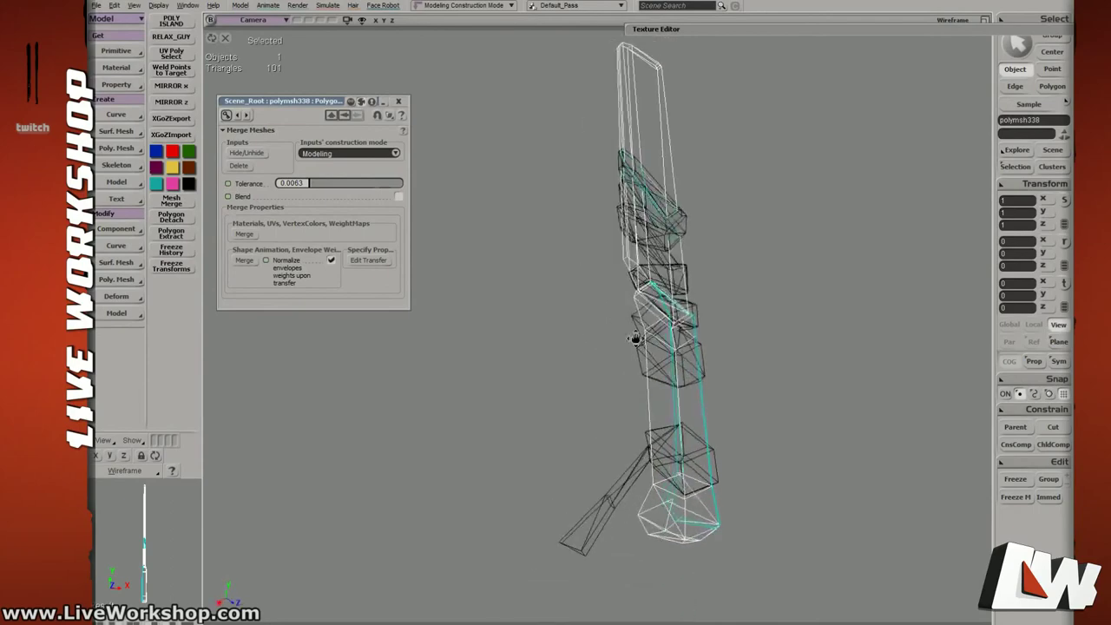
pyautogui.moveTo(635, 342); pyautogui.dragTo(598, 353, button='middle')
pyautogui.moveTo(598, 352); pyautogui.dragTo(620, 347, button='right')
pyautogui.click(399, 102)
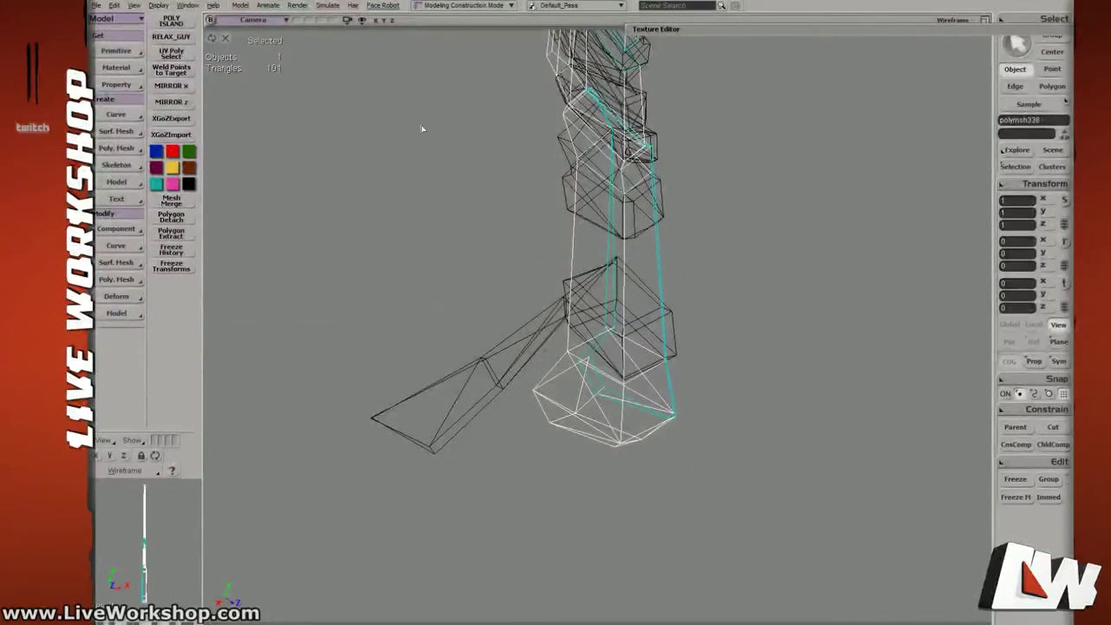
# Snap the four unjoined seam points around the handle's pommel end onto their matching neighbours.
pyautogui.press('s')
pyautogui.moveTo(593, 320); pyautogui.dragTo(639, 337, button='middle')
pyautogui.press('m')
pyautogui.keyDown('ctrl'); pyautogui.moveTo(610, 329); pyautogui.dragTo(623, 329); pyautogui.keyUp('ctrl')
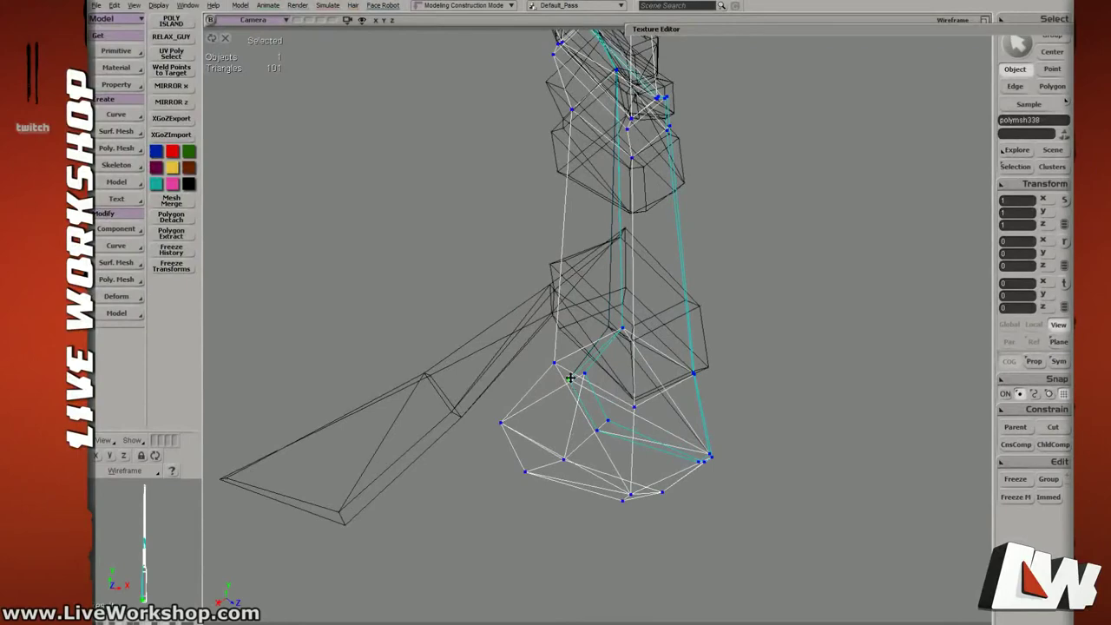
pyautogui.keyDown('ctrl'); pyautogui.moveTo(570, 380); pyautogui.dragTo(585, 374); pyautogui.keyUp('ctrl')
pyautogui.keyDown('ctrl'); pyautogui.moveTo(597, 431); pyautogui.dragTo(607, 421); pyautogui.keyUp('ctrl')
pyautogui.press('s')
pyautogui.moveTo(652, 437); pyautogui.dragTo(363, 358, button='right')
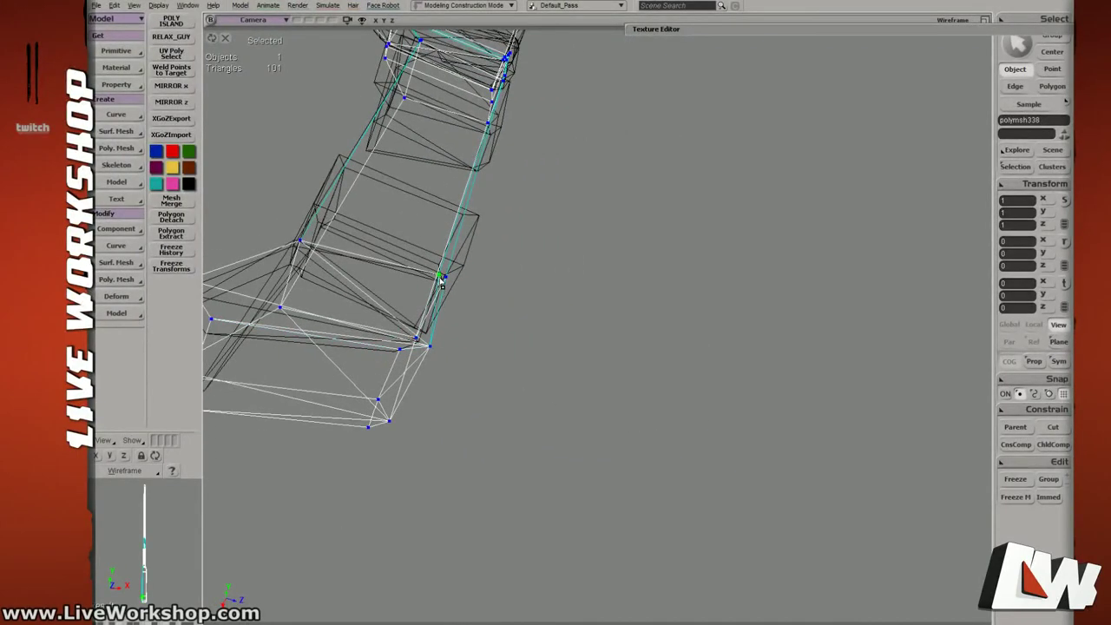
pyautogui.keyDown('ctrl'); pyautogui.moveTo(440, 278); pyautogui.dragTo(445, 277); pyautogui.keyUp('ctrl')
# Snap the open seam points where the blade's base narrows into the handle onto their matching neighbours.
pyautogui.moveTo(508, 289); pyautogui.dragTo(561, 307, button='right')
pyautogui.moveTo(560, 307); pyautogui.dragTo(655, 342, button='middle')
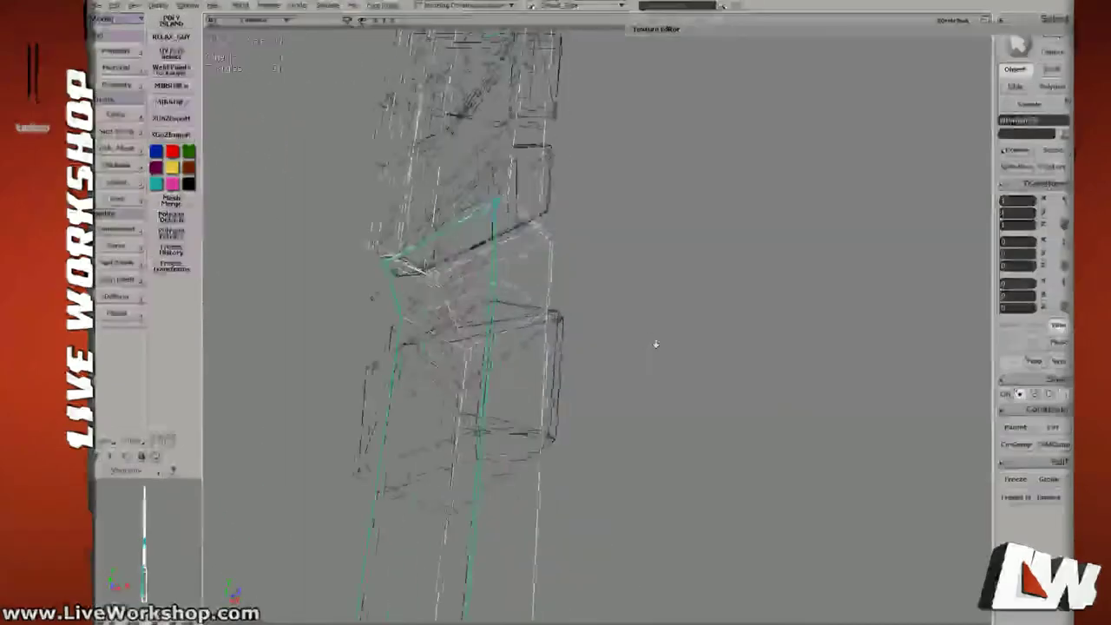
pyautogui.moveTo(654, 342); pyautogui.dragTo(491, 340, button='right')
pyautogui.keyDown('ctrl'); pyautogui.moveTo(489, 361); pyautogui.dragTo(482, 350); pyautogui.keyUp('ctrl')
pyautogui.moveTo(481, 350); pyautogui.dragTo(508, 368, button='right')
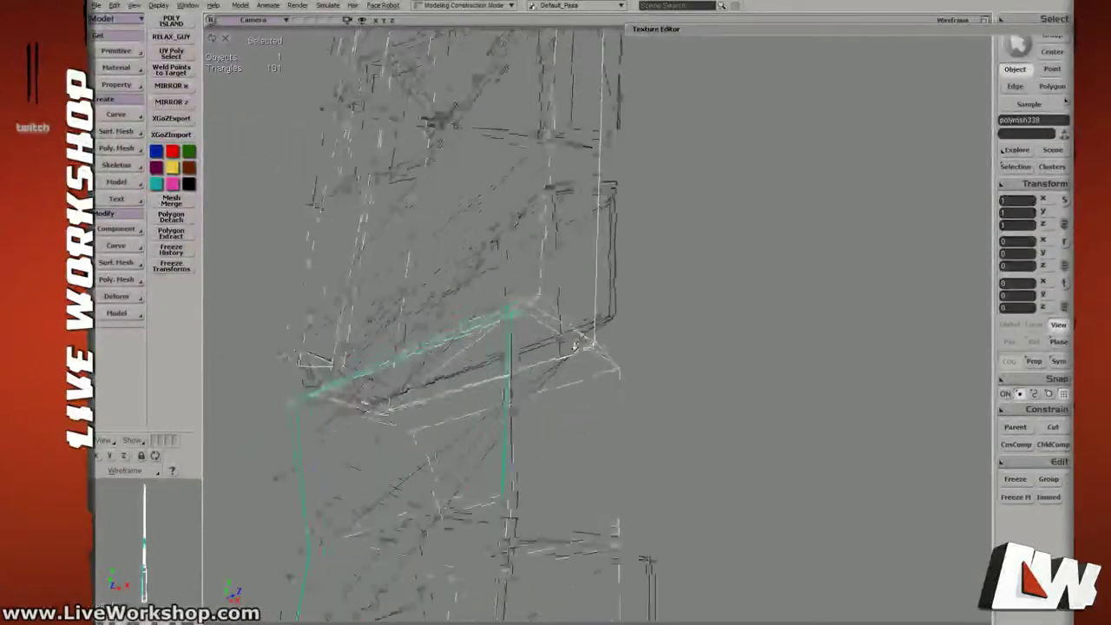
pyautogui.moveTo(508, 369); pyautogui.dragTo(555, 365, button='middle')
pyautogui.keyDown('ctrl'); pyautogui.moveTo(502, 305); pyautogui.dragTo(497, 294); pyautogui.keyUp('ctrl')
# Snap the remaining open seam points below the blade's base together and check the handle's points for leftovers.
pyautogui.moveTo(515, 361); pyautogui.dragTo(590, 386, button='right')
pyautogui.moveTo(590, 385)
pyautogui.mouseDown()
pyautogui.moveTo(509, 340)
pyautogui.moveTo(590, 380)
pyautogui.mouseUp()
pyautogui.moveTo(591, 379); pyautogui.dragTo(529, 346, button='middle')
pyautogui.moveTo(529, 345); pyautogui.dragTo(392, 268)
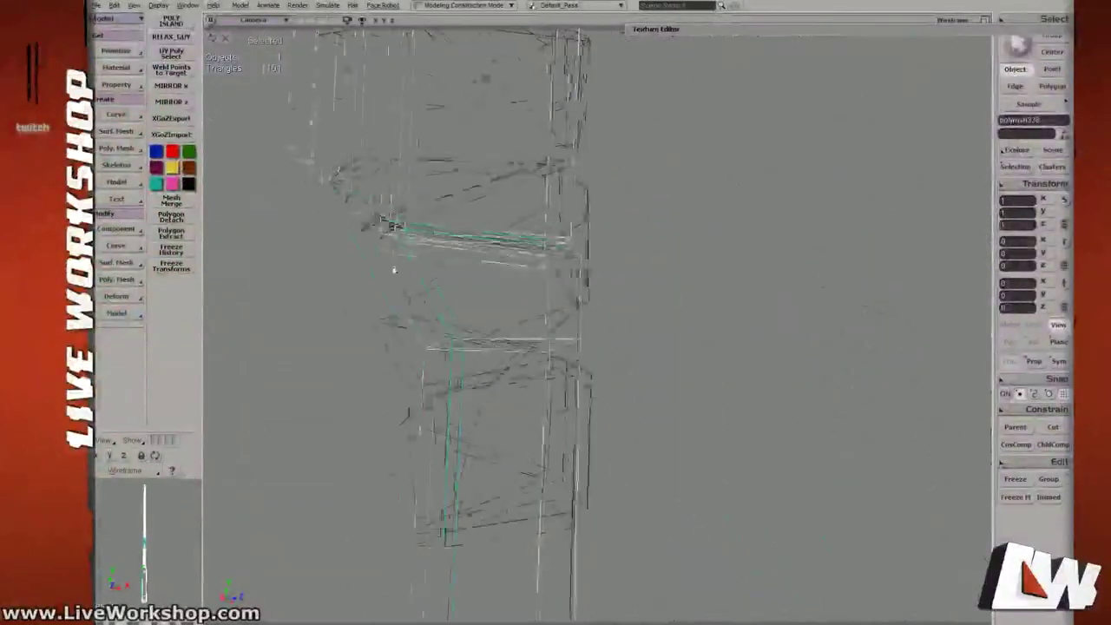
pyautogui.moveTo(391, 268); pyautogui.dragTo(632, 375, button='right')
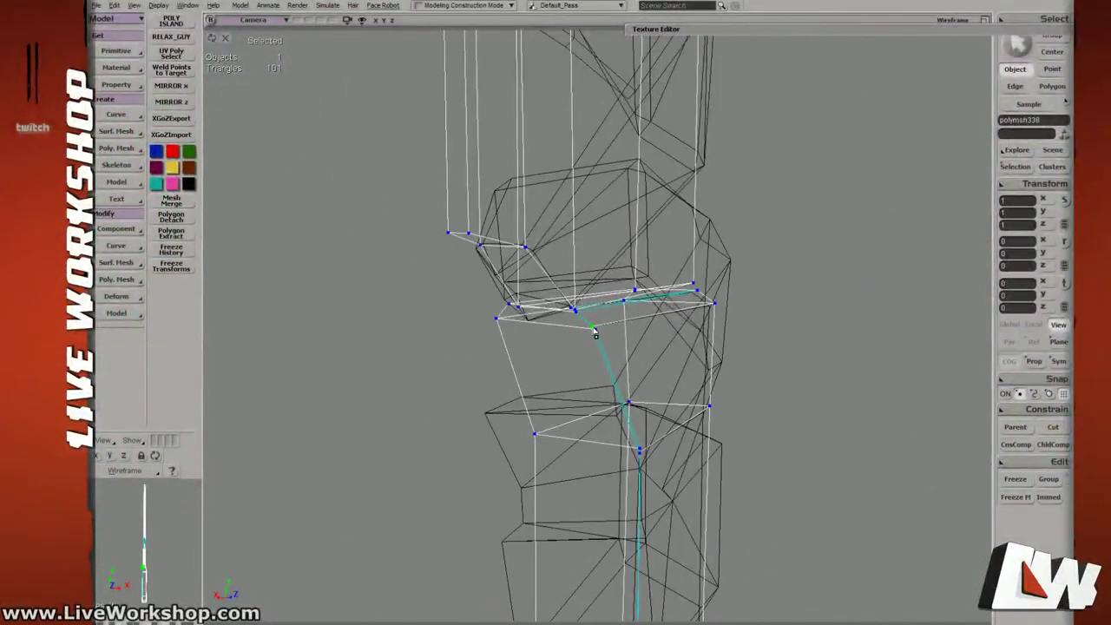
pyautogui.moveTo(583, 325); pyautogui.dragTo(632, 340)
pyautogui.moveTo(632, 339); pyautogui.dragTo(670, 337, button='right')
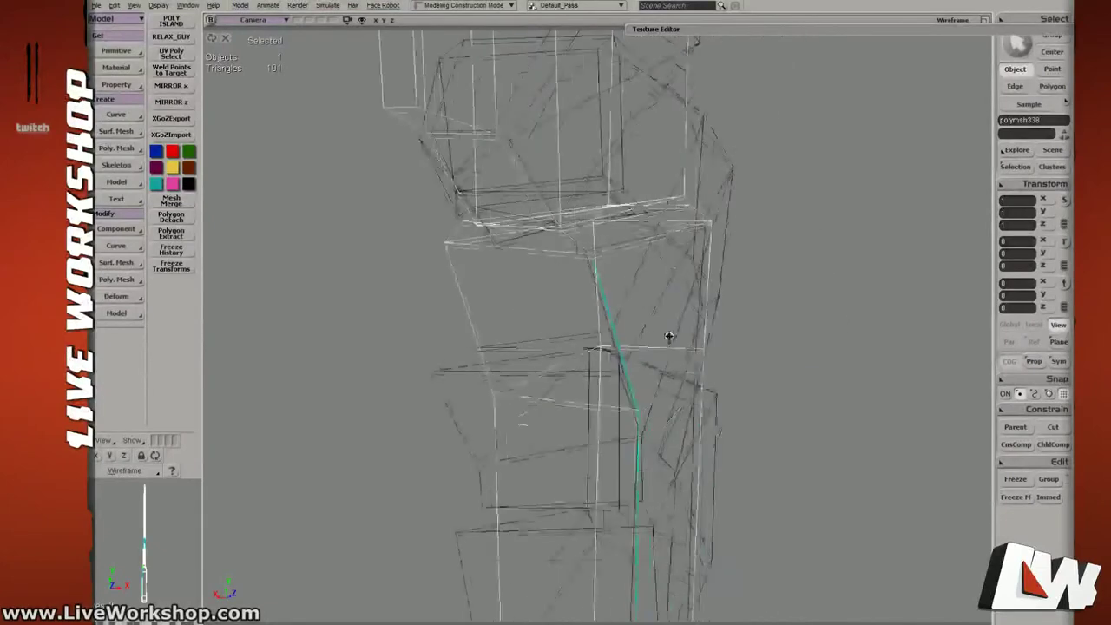
pyautogui.click(640, 422)
pyautogui.moveTo(665, 429); pyautogui.dragTo(513, 426, button='middle')
pyautogui.moveTo(513, 426); pyautogui.dragTo(669, 332, button='right')
pyautogui.press('t')
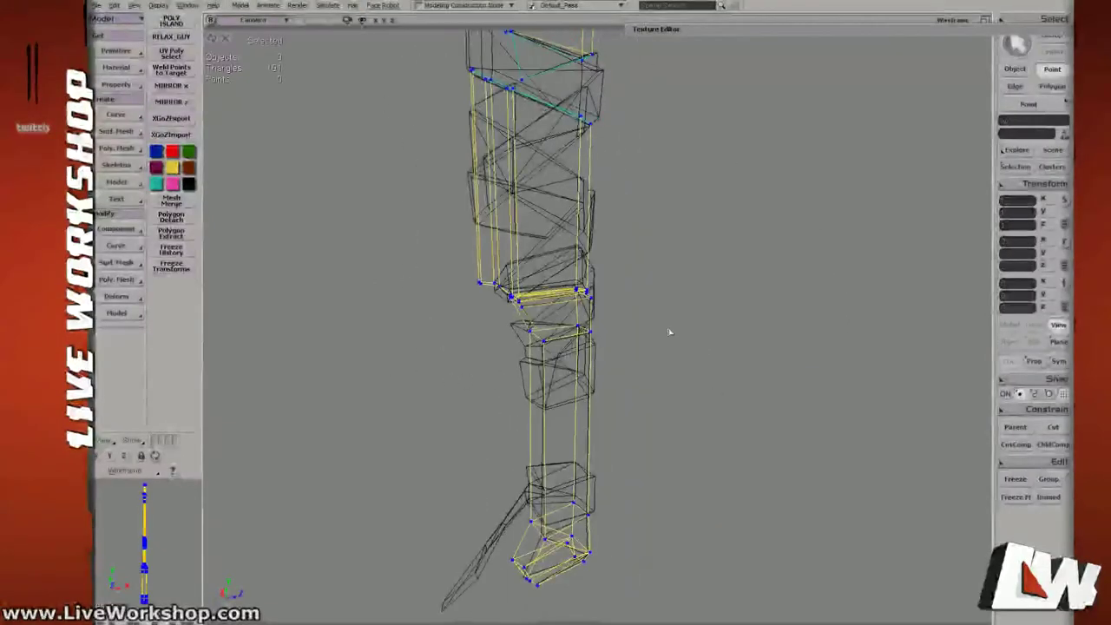
pyautogui.press('space')
pyautogui.moveTo(588, 230); pyautogui.dragTo(612, 374)
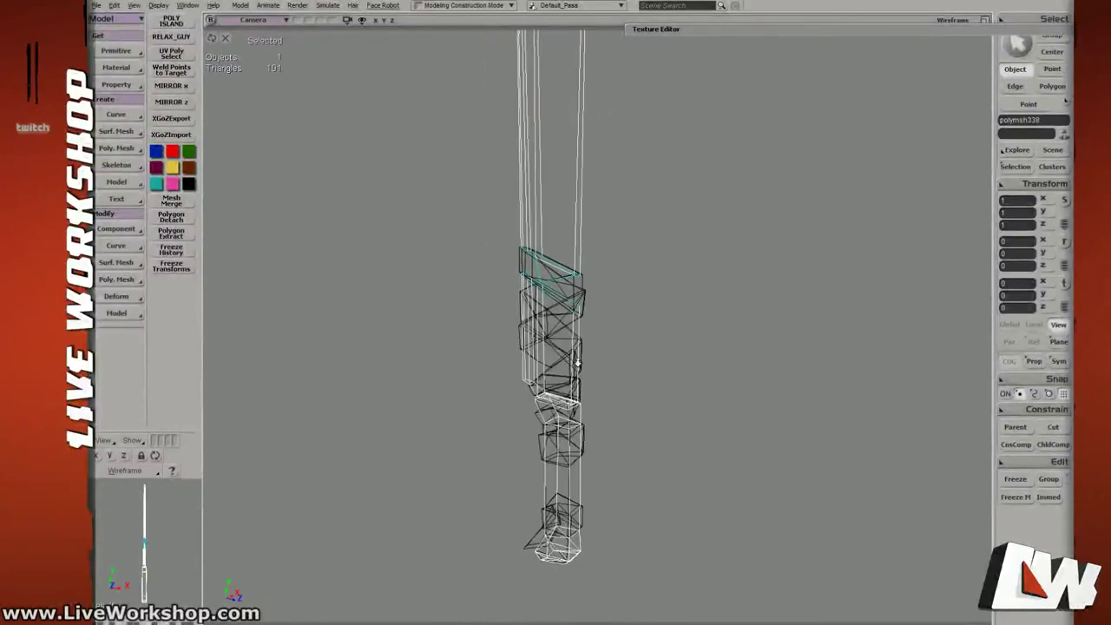
# Examine the checker texture along the merged blade, handle and wraps from several angles in textured display.
pyautogui.moveTo(556, 346); pyautogui.dragTo(565, 327, button='right')
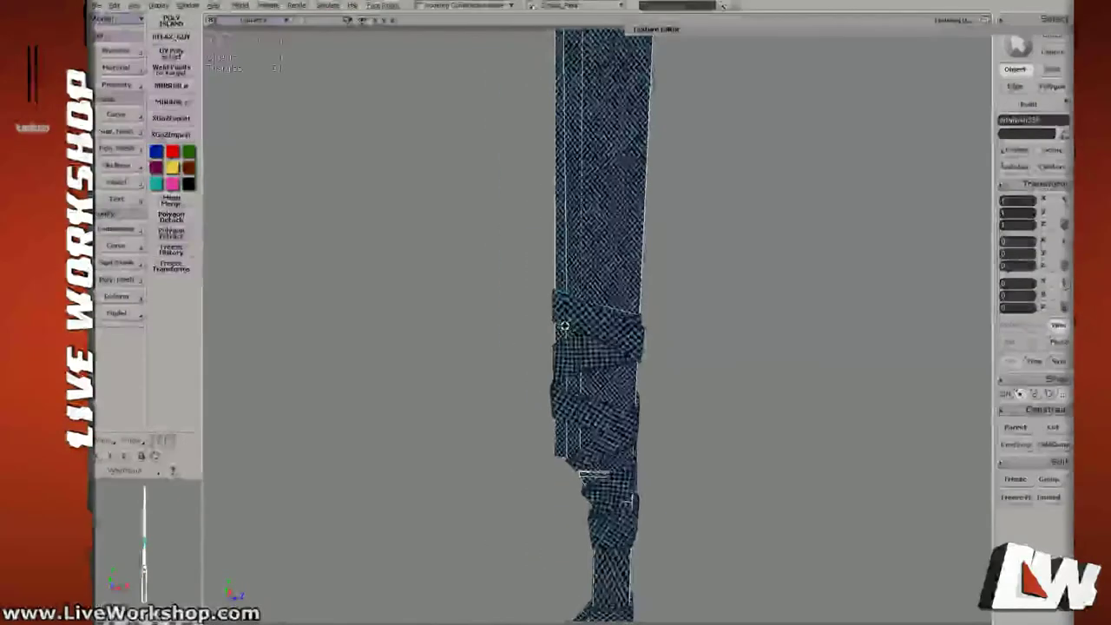
pyautogui.moveTo(565, 327); pyautogui.dragTo(752, 390, button='middle')
pyautogui.moveTo(752, 389); pyautogui.dragTo(597, 364, button='right')
pyautogui.press('u')
pyautogui.click(503, 339)
pyautogui.moveTo(522, 340); pyautogui.dragTo(512, 339, button='right')
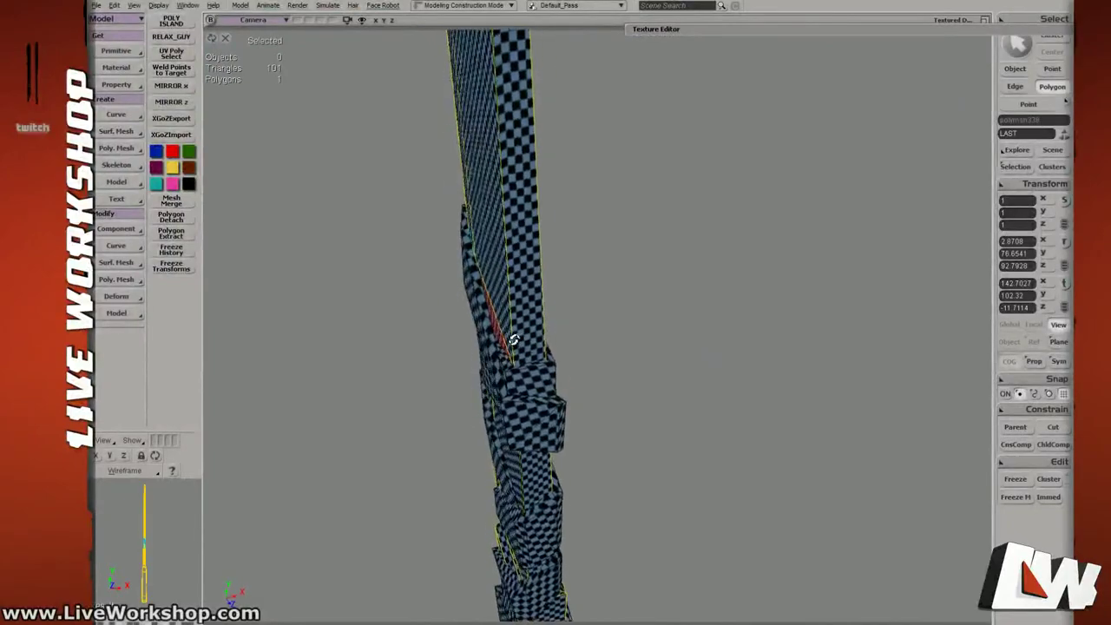
pyautogui.press('space')
pyautogui.moveTo(664, 341); pyautogui.dragTo(582, 275, button='right')
pyautogui.moveTo(583, 275); pyautogui.dragTo(560, 253, button='middle')
# Nudge the blade point at the topmost wrap's upper edge slightly and deselect the mesh.
pyautogui.press('t')
pyautogui.click(542, 252)
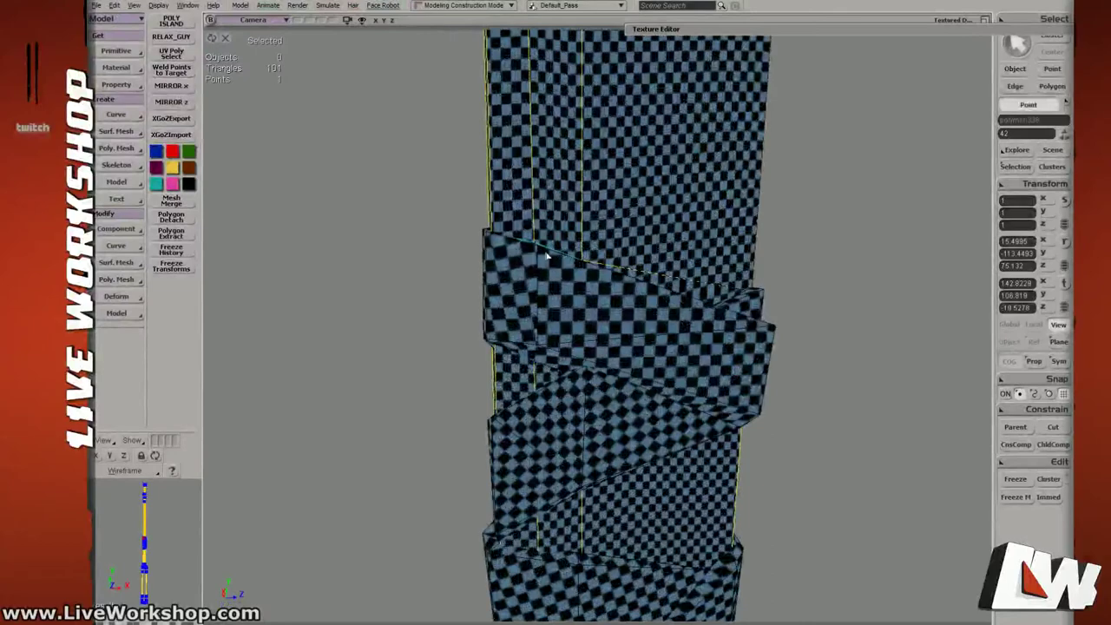
pyautogui.press('v')
pyautogui.moveTo(531, 156); pyautogui.dragTo(531, 162)
pyautogui.press('space')
pyautogui.click(799, 304)
pyautogui.moveTo(798, 304); pyautogui.dragTo(755, 287, button='middle')
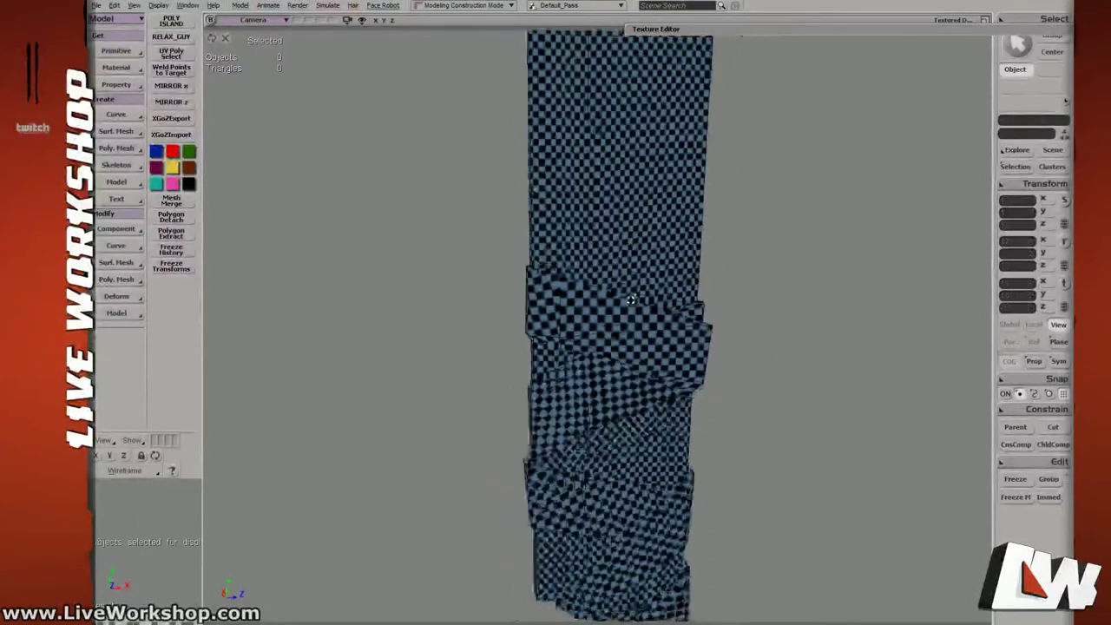
# Select the sword body and all its wrap pieces in shaded display and freeze their history.
pyautogui.moveTo(755, 286)
pyautogui.mouseDown(button='right')
pyautogui.moveTo(665, 264)
pyautogui.moveTo(651, 290)
pyautogui.moveTo(624, 295)
pyautogui.moveTo(653, 247)
pyautogui.moveTo(748, 232)
pyautogui.moveTo(771, 285)
pyautogui.moveTo(647, 310)
pyautogui.moveTo(526, 290)
pyautogui.moveTo(590, 314)
pyautogui.mouseUp(button='right')
pyautogui.press('5')
pyautogui.click(663, 275)
pyautogui.keyDown('shift'); pyautogui.click(643, 337); pyautogui.keyUp('shift')
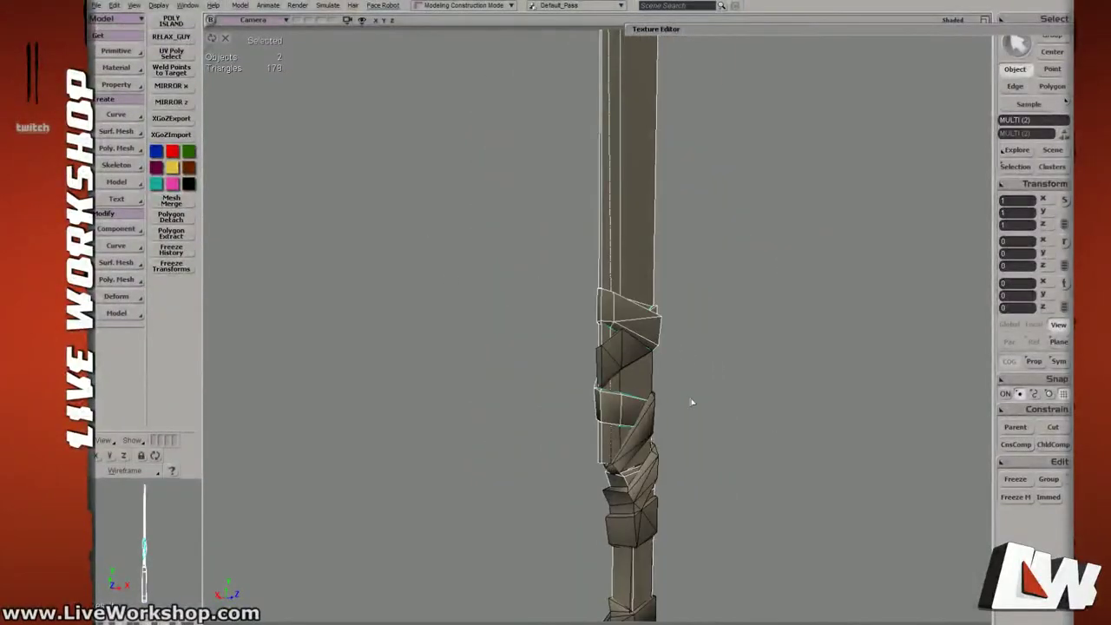
pyautogui.moveTo(677, 382); pyautogui.dragTo(585, 375, button='middle')
pyautogui.moveTo(548, 307); pyautogui.dragTo(616, 460)
pyautogui.click(171, 251)
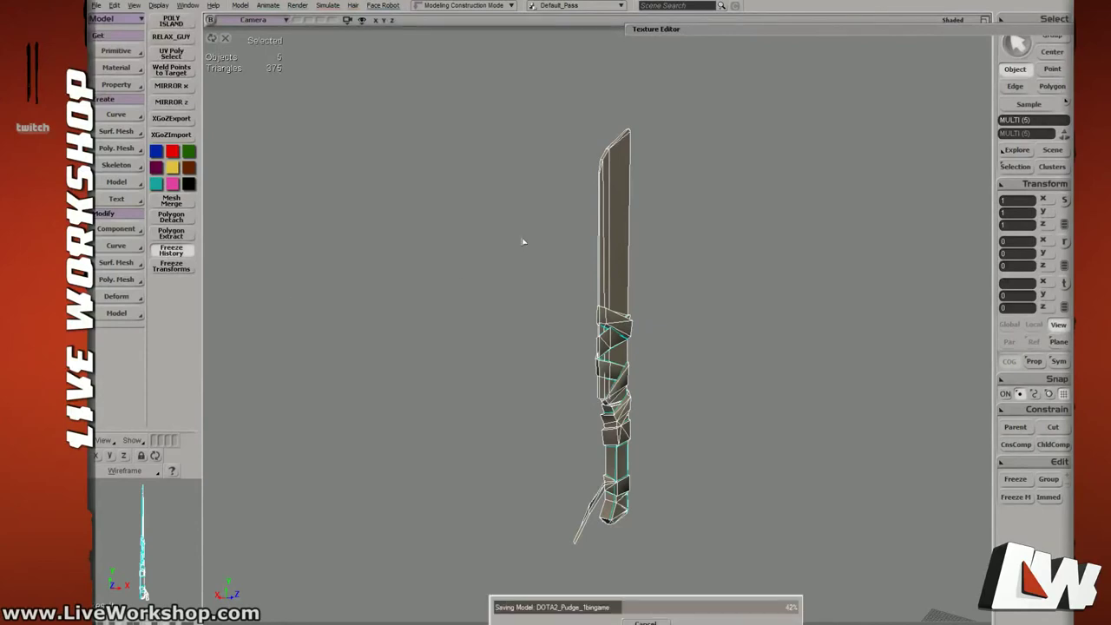
# Save the scene under the file name DOTA2_Pudge_hayHook1bb.
pyautogui.click(96, 5)
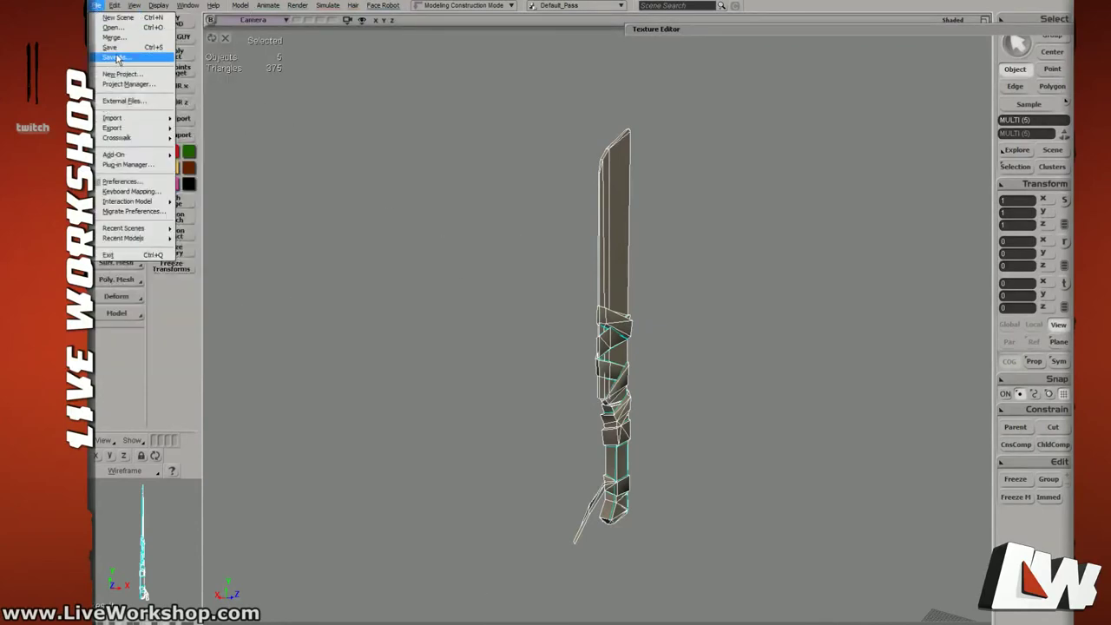
pyautogui.click(115, 57)
pyautogui.click(375, 514)
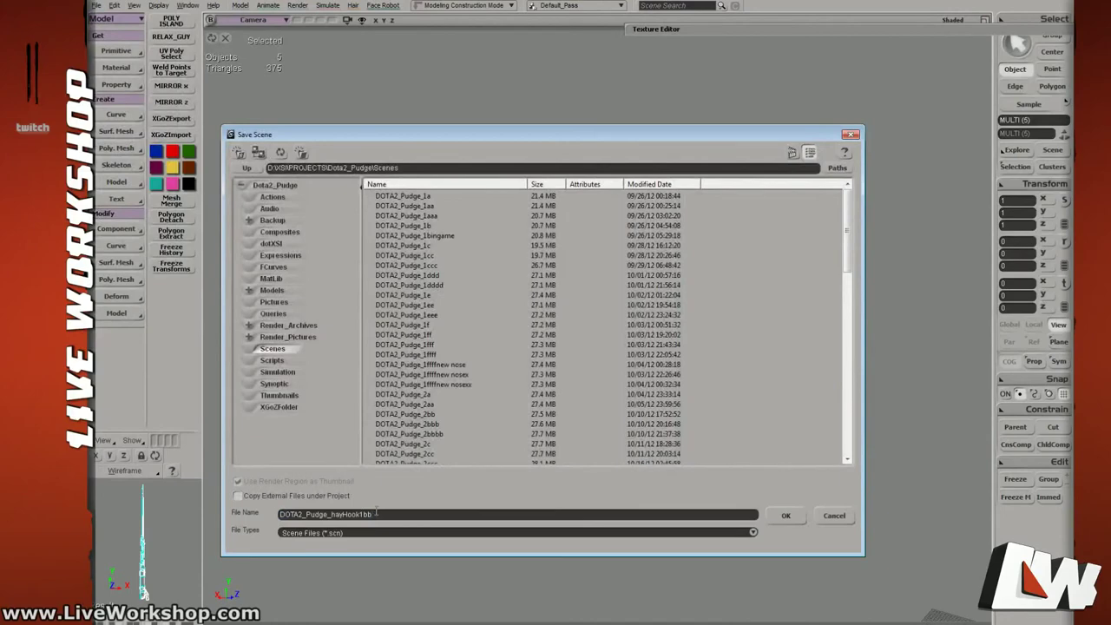
pyautogui.press('Return')
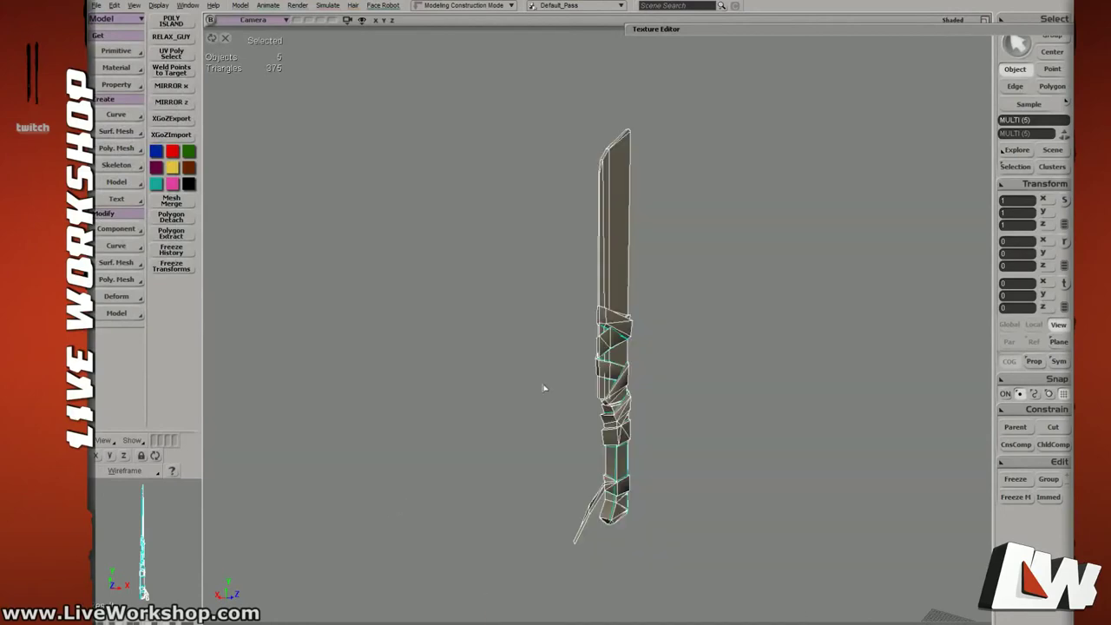
# Bring the rest of the scene back into view, compare the sword with the character and clear the selection.
pyautogui.moveTo(553, 309); pyautogui.dragTo(617, 320, button='right')
pyautogui.moveTo(617, 321); pyautogui.dragTo(665, 347, button='middle')
pyautogui.hotkey('shift', 'i')
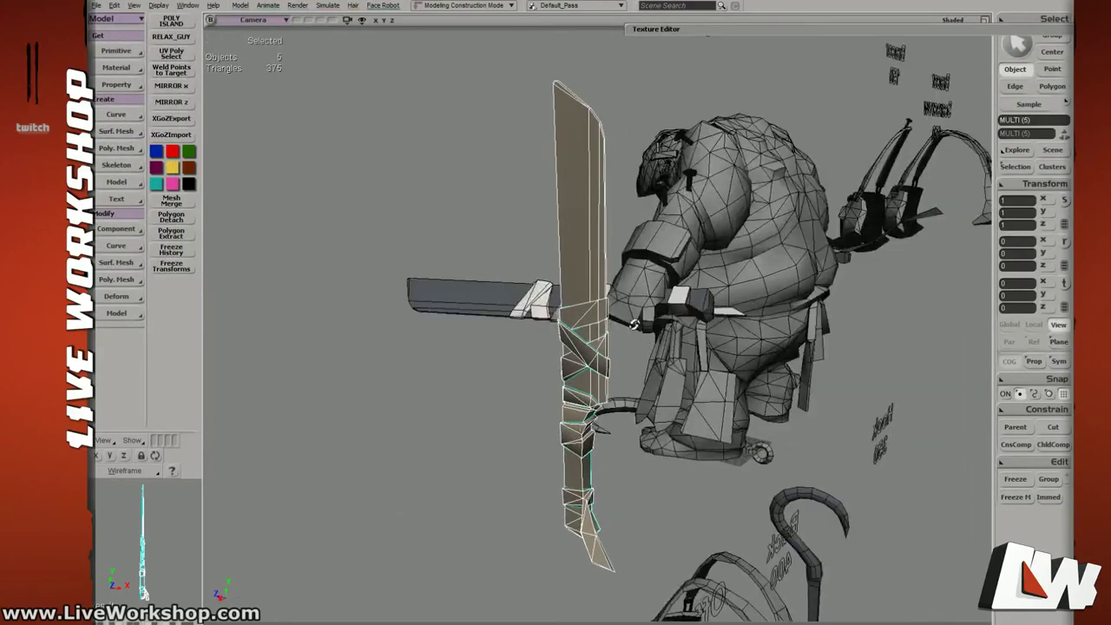
pyautogui.moveTo(599, 335); pyautogui.dragTo(702, 317, button='right')
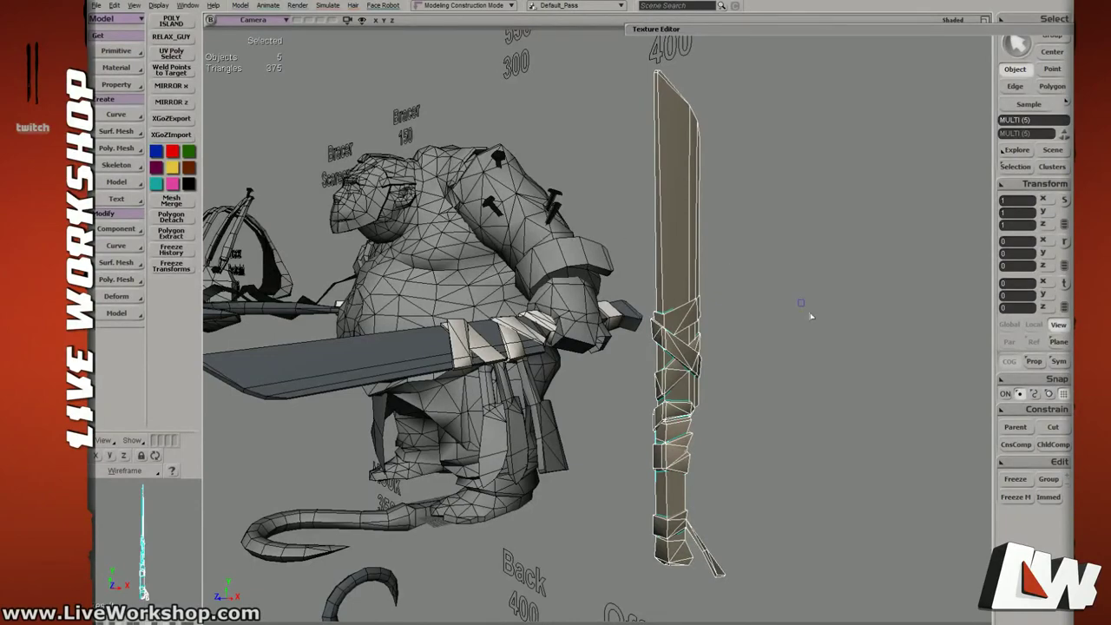
pyautogui.moveTo(797, 300); pyautogui.dragTo(811, 316)
pyautogui.moveTo(810, 316); pyautogui.dragTo(711, 318, button='right')
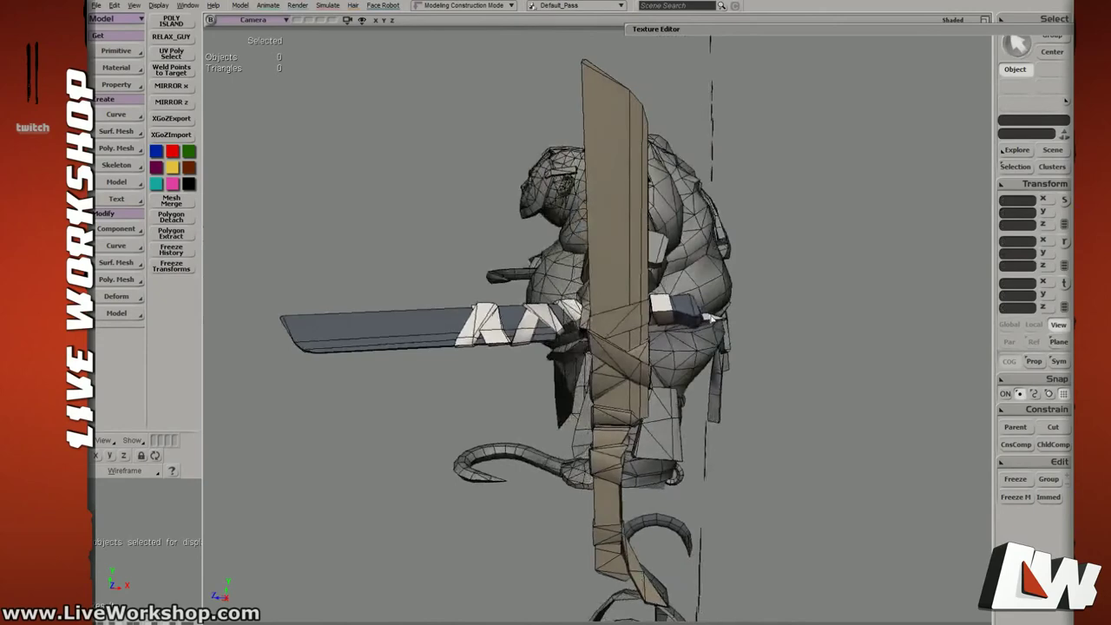
# Expand the Texture Editor and select the sword body and its wraps to display their UVs together.
pyautogui.moveTo(576, 278); pyautogui.dragTo(509, 272)
pyautogui.click(506, 299)
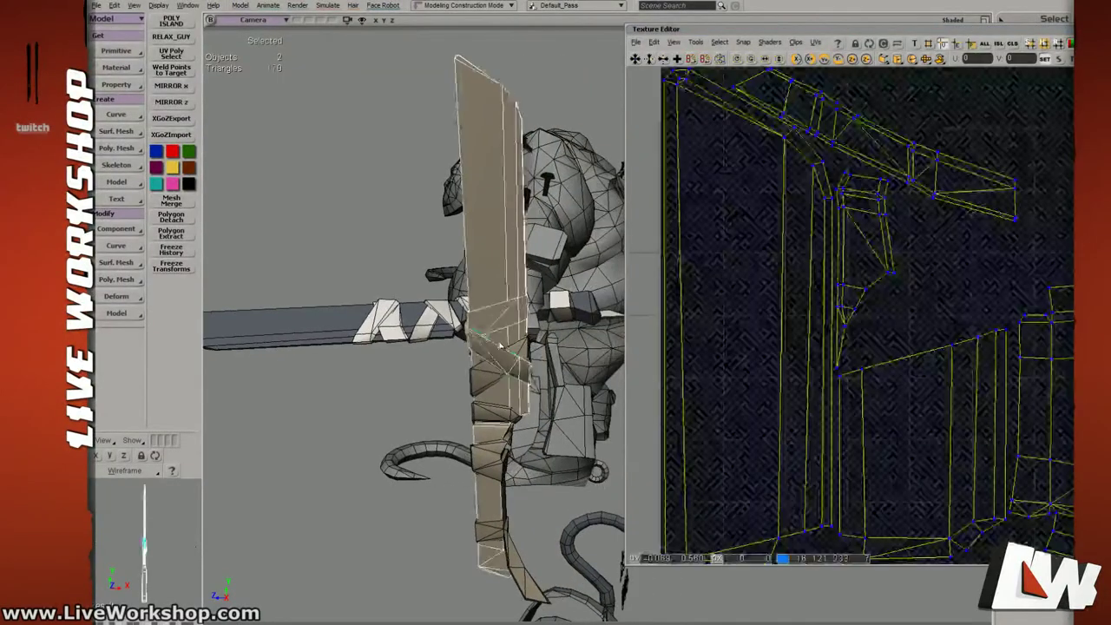
pyautogui.keyDown('shift'); pyautogui.click(499, 352); pyautogui.keyUp('shift')
pyautogui.keyDown('shift'); pyautogui.click(491, 411); pyautogui.keyUp('shift')
pyautogui.scroll(-2, 874, 322)
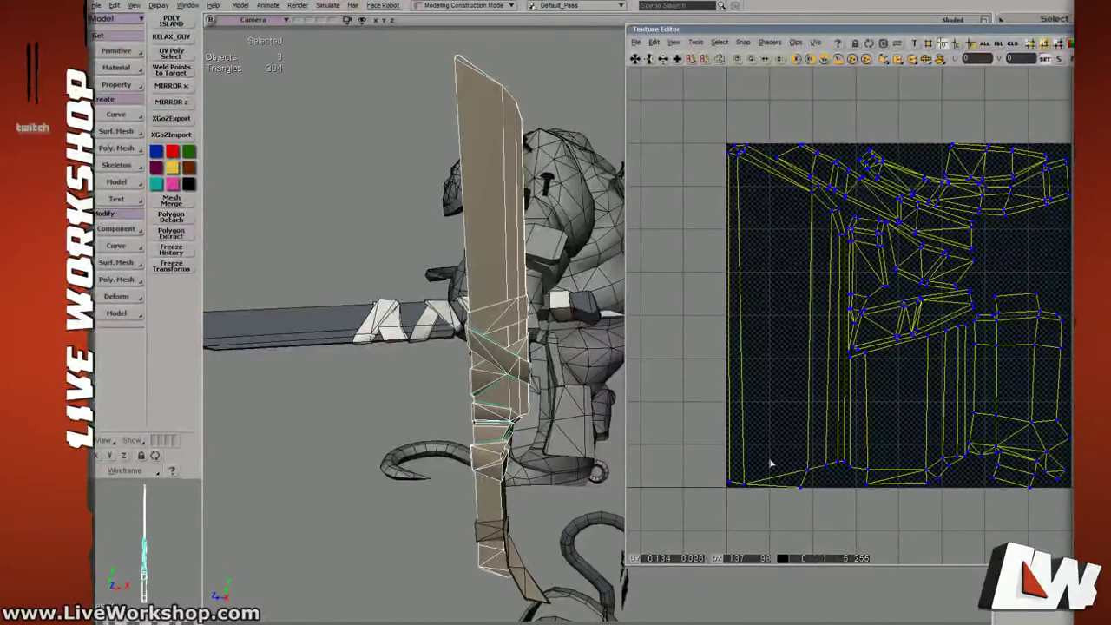
pyautogui.keyDown('shift'); pyautogui.click(503, 529); pyautogui.keyUp('shift')
pyautogui.moveTo(505, 529); pyautogui.dragTo(477, 332, button='middle')
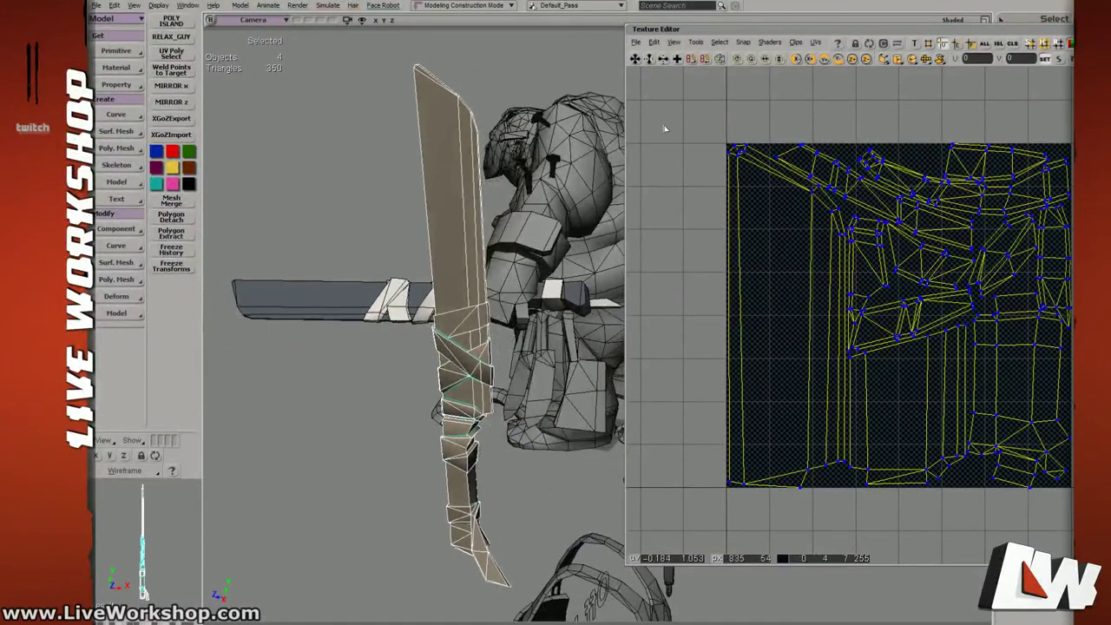
# Select all the sword's UV points to inspect the shared island edges, leaving one wrap point selected.
pyautogui.moveTo(664, 128); pyautogui.dragTo(1073, 531)
pyautogui.scroll(3, 993, 340)
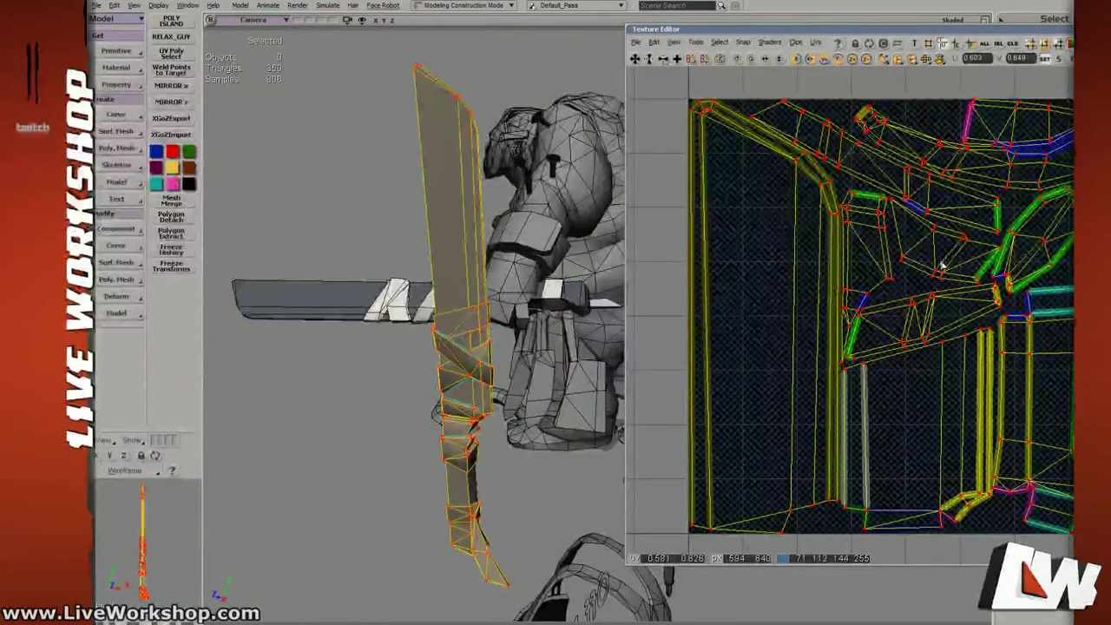
pyautogui.scroll(-2, 998, 269)
pyautogui.scroll(2, 957, 259)
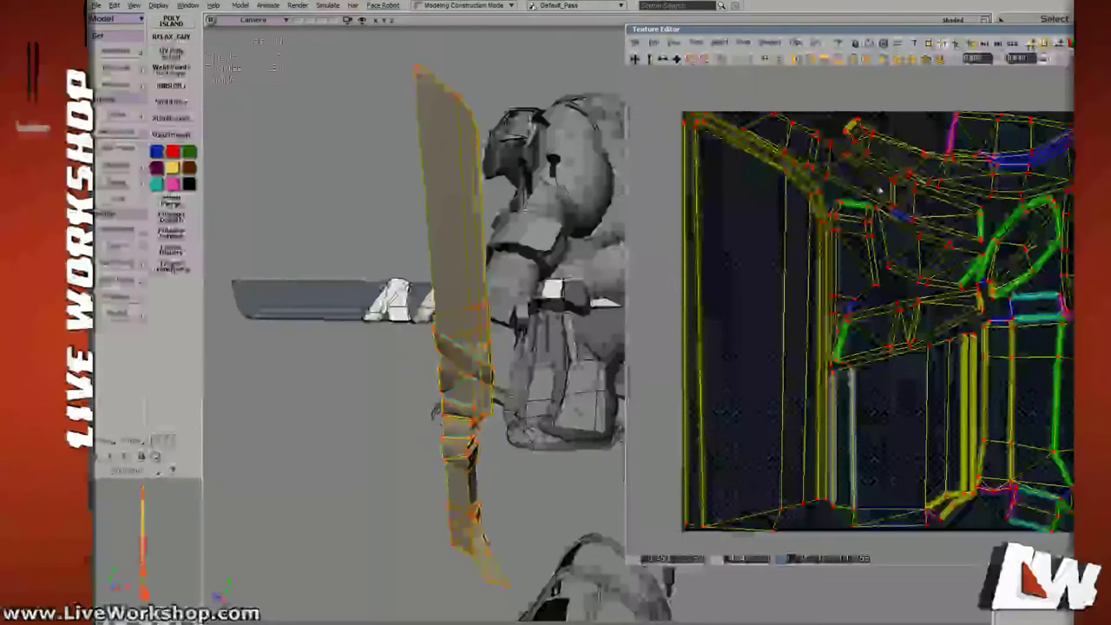
pyautogui.click(866, 221)
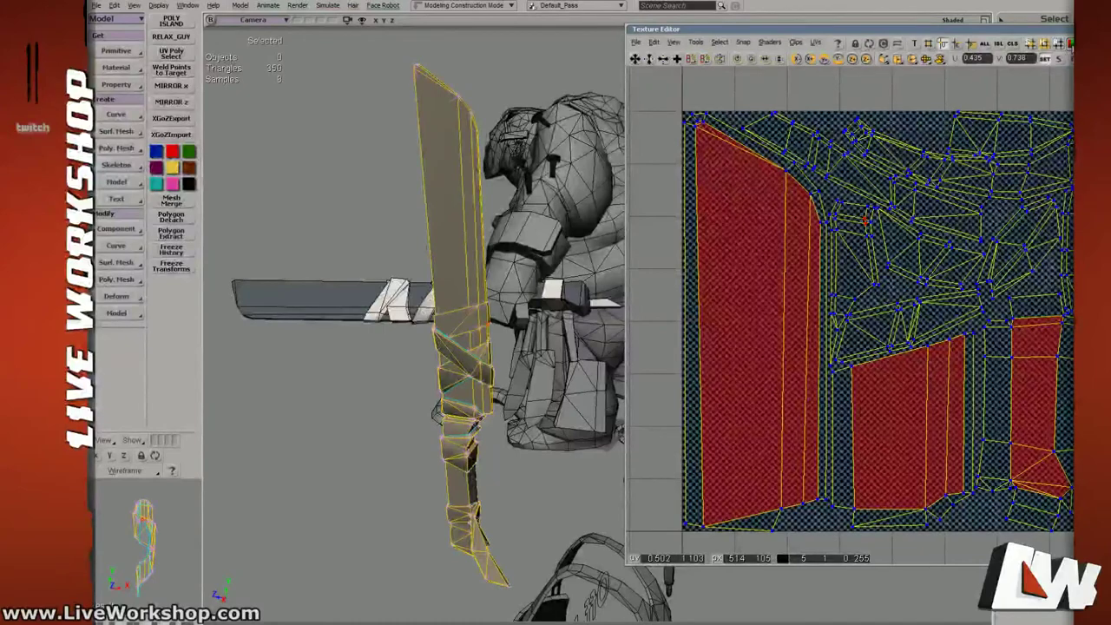
# Examine the red-shaded blade and handle UV islands and the spacing between the surrounding wrap islands.
pyautogui.scroll(-2, 910, 248)
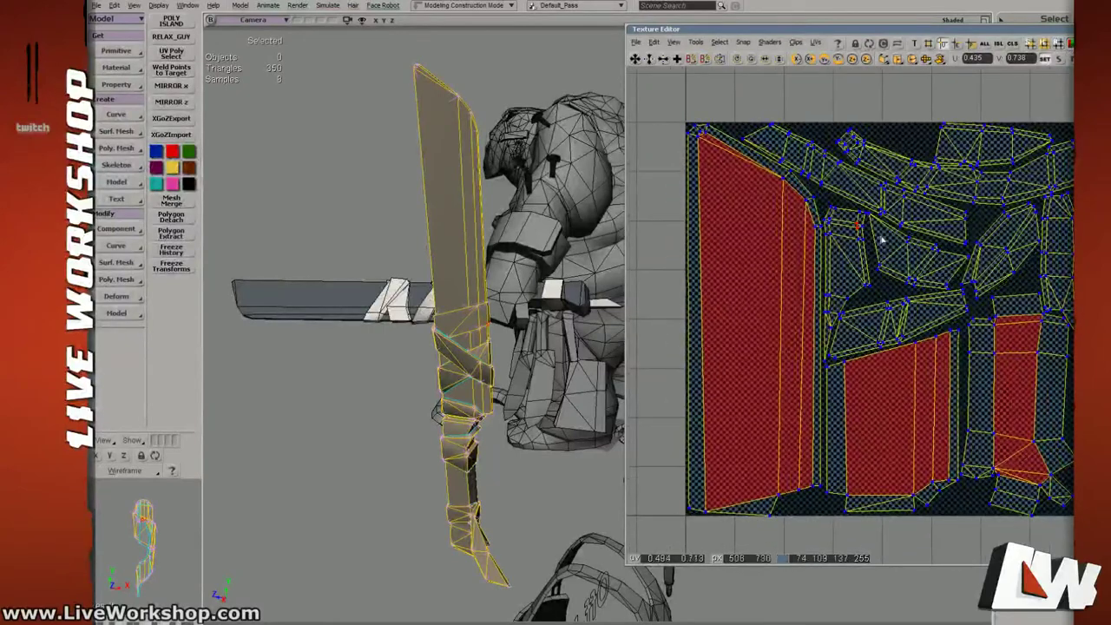
pyautogui.moveTo(882, 240); pyautogui.dragTo(898, 230)
pyautogui.moveTo(898, 230); pyautogui.dragTo(908, 257, button='middle')
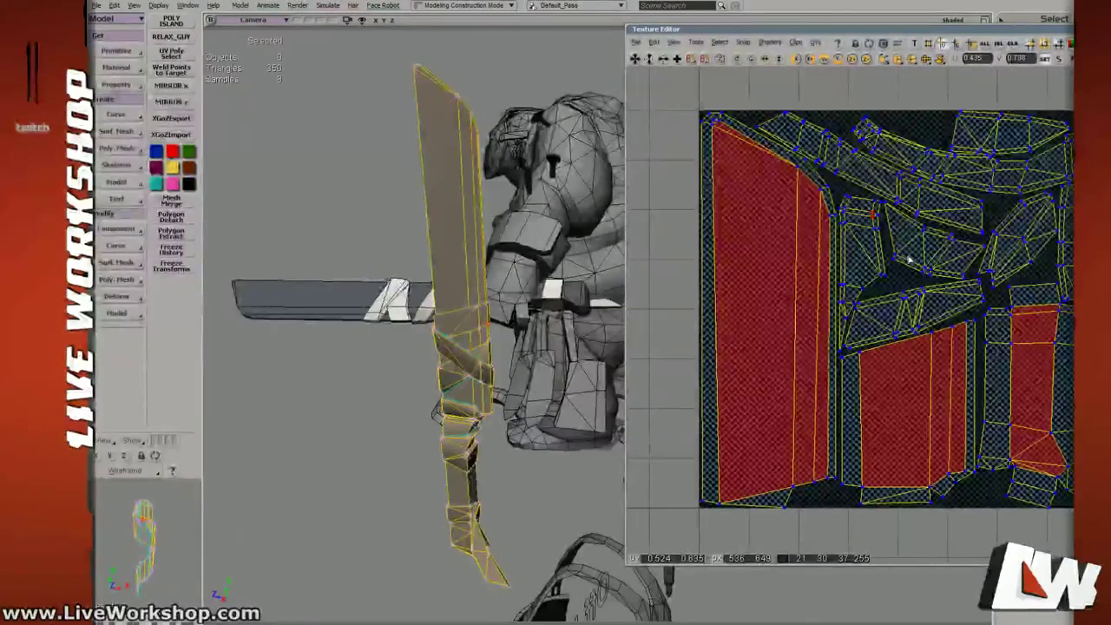
pyautogui.scroll(-3, 908, 269)
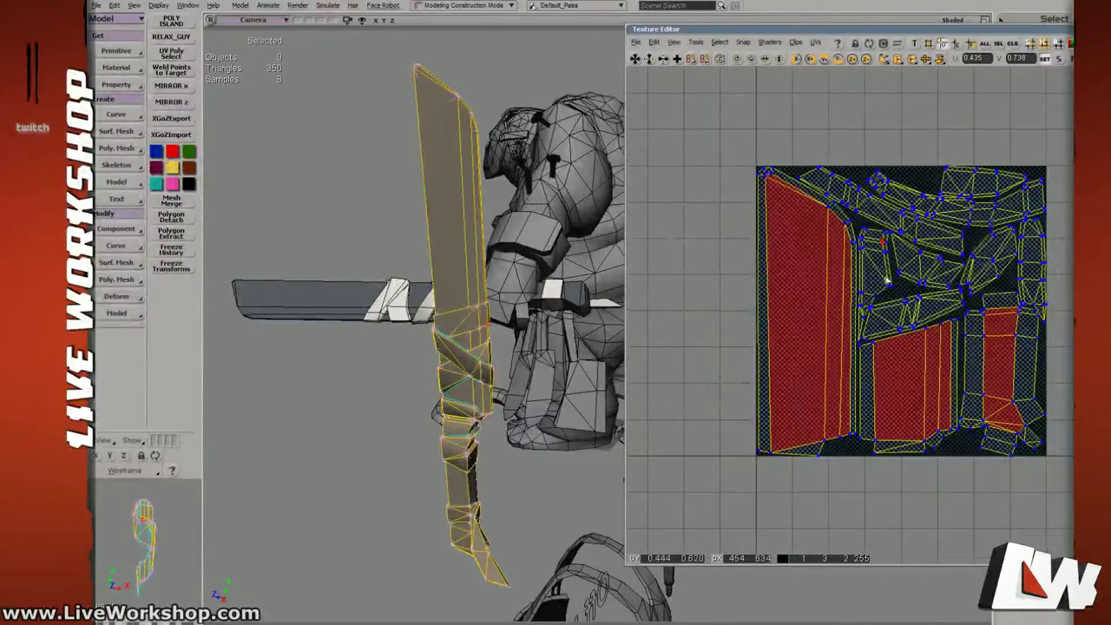
pyautogui.scroll(3, 887, 280)
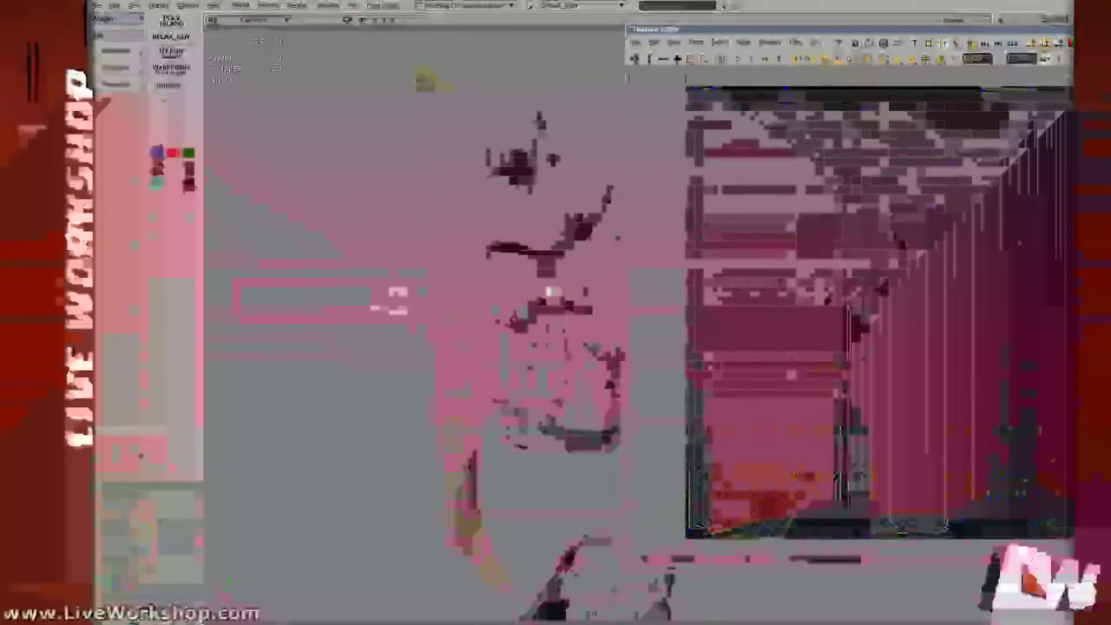
pyautogui.moveTo(920, 294); pyautogui.dragTo(907, 283, button='middle')
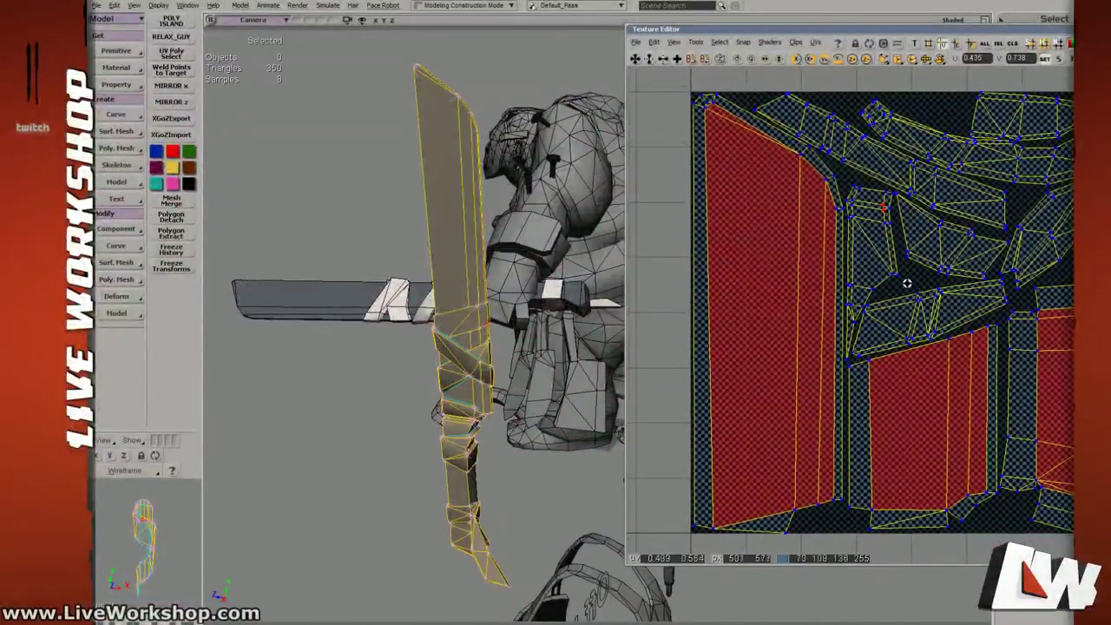
pyautogui.moveTo(973, 272); pyautogui.dragTo(885, 270, button='middle')
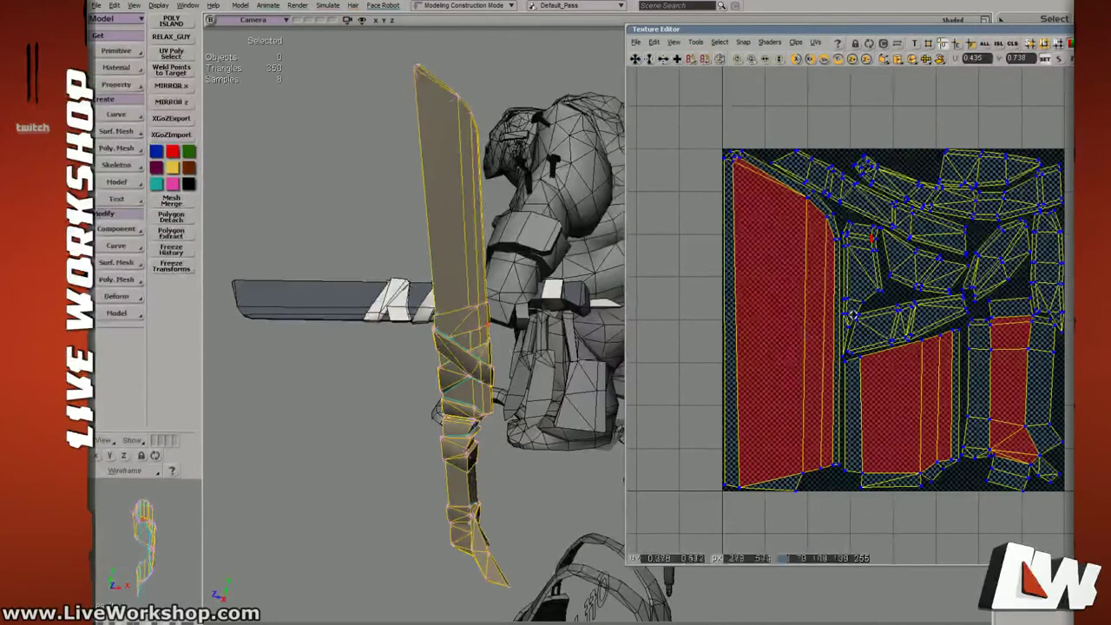
pyautogui.scroll(2, 864, 295)
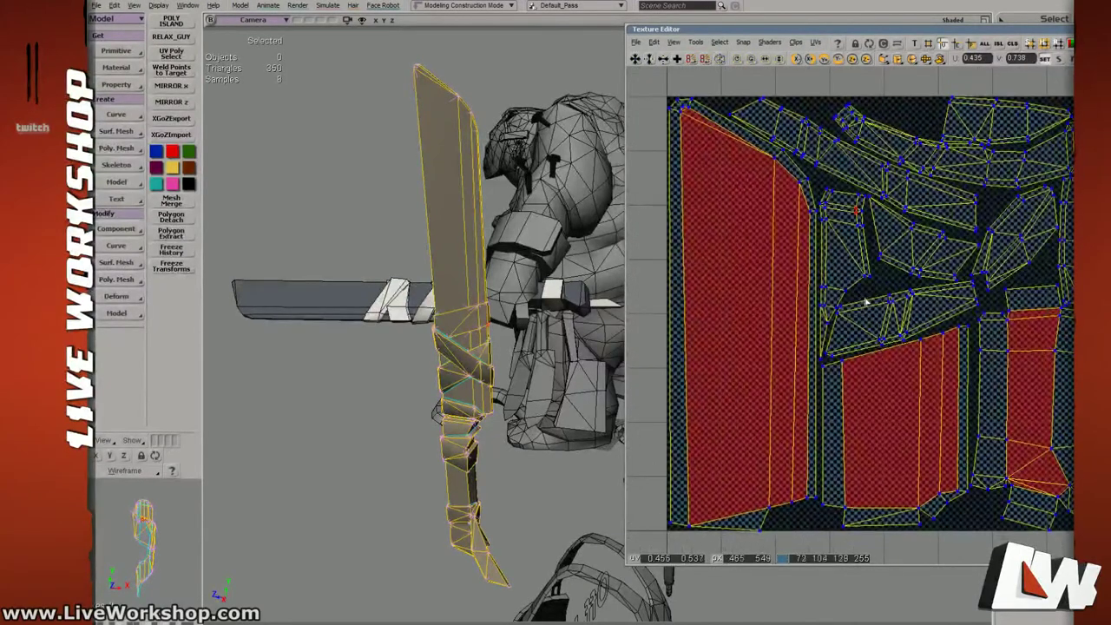
pyautogui.moveTo(865, 301); pyautogui.dragTo(873, 309)
pyautogui.moveTo(864, 245); pyautogui.dragTo(848, 254)
pyautogui.scroll(-1, 851, 254)
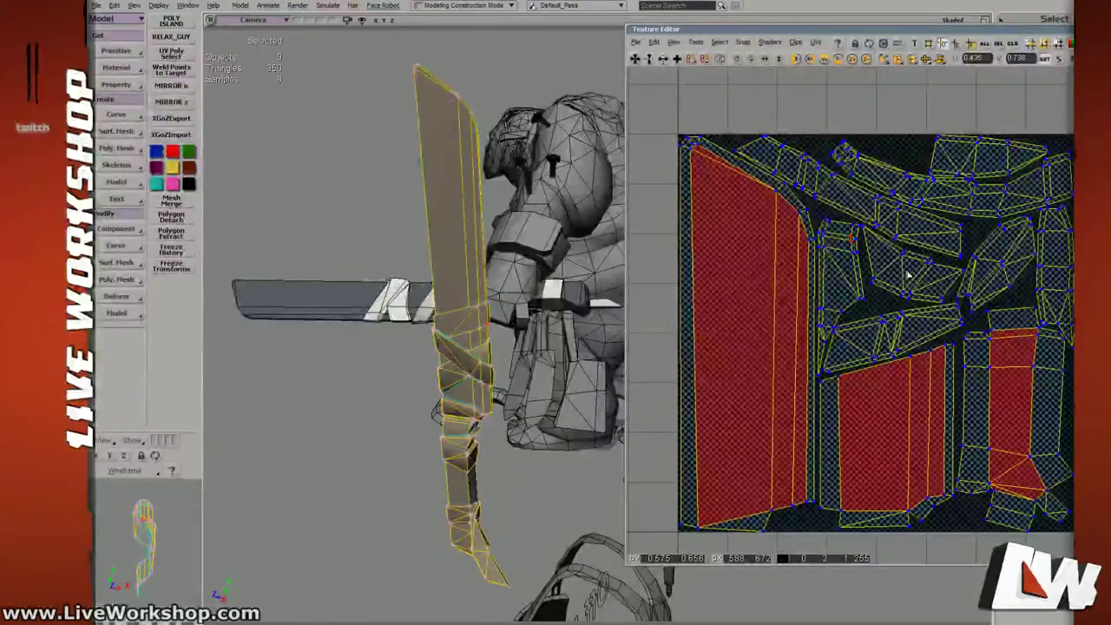
pyautogui.scroll(4, 849, 338)
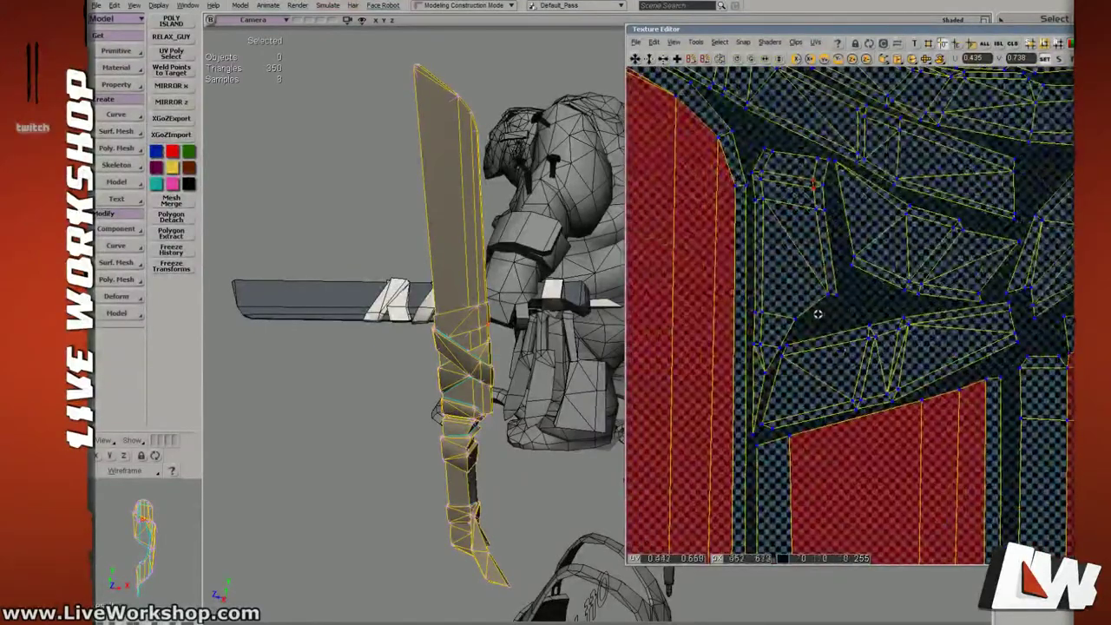
pyautogui.moveTo(813, 332); pyautogui.dragTo(836, 354)
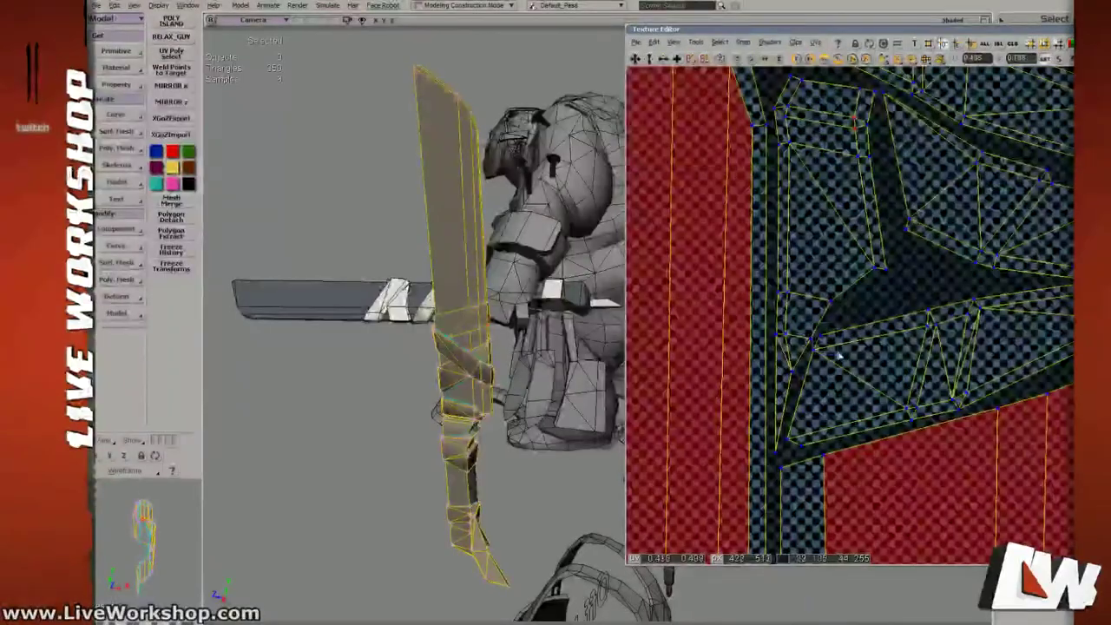
# Adjust individual UV points on the edges of the upper wrap islands and beside the right texture border to keep the islands separated.
pyautogui.moveTo(875, 272); pyautogui.dragTo(772, 459)
pyautogui.moveTo(881, 221); pyautogui.dragTo(743, 344)
pyautogui.scroll(2, 807, 321)
pyautogui.moveTo(871, 246); pyautogui.dragTo(891, 269)
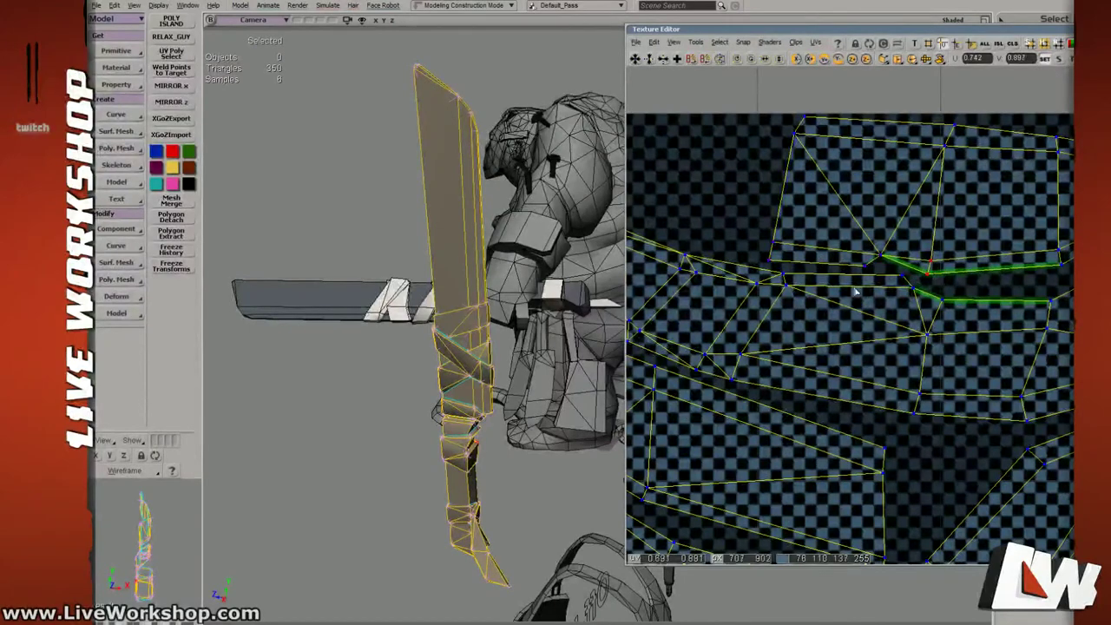
pyautogui.scroll(-2, 856, 291)
pyautogui.moveTo(764, 171); pyautogui.dragTo(821, 212)
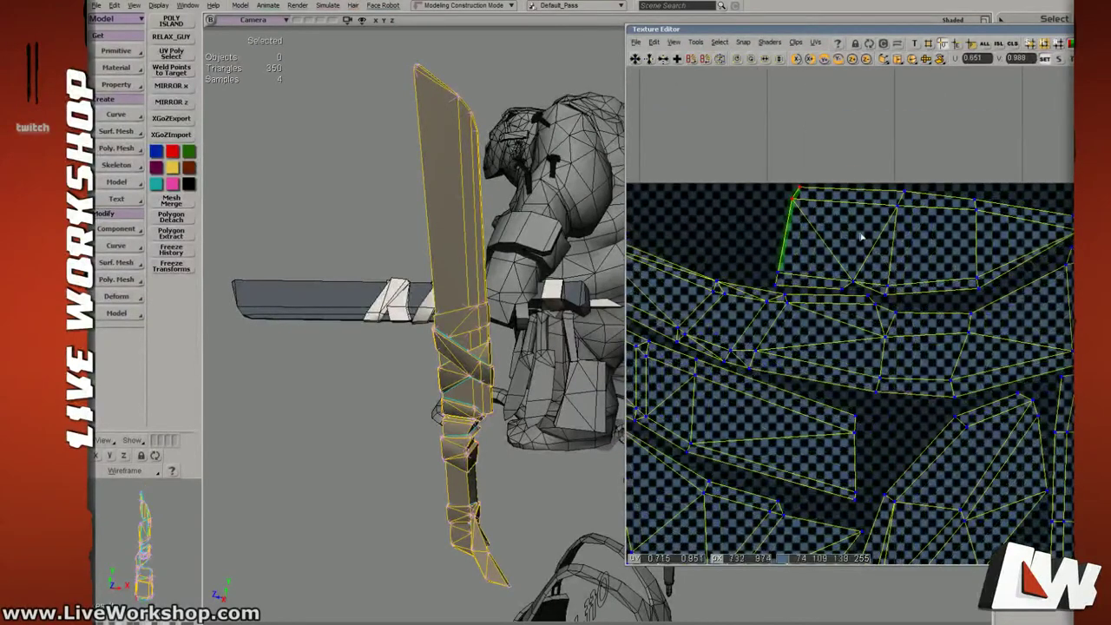
pyautogui.click(996, 331)
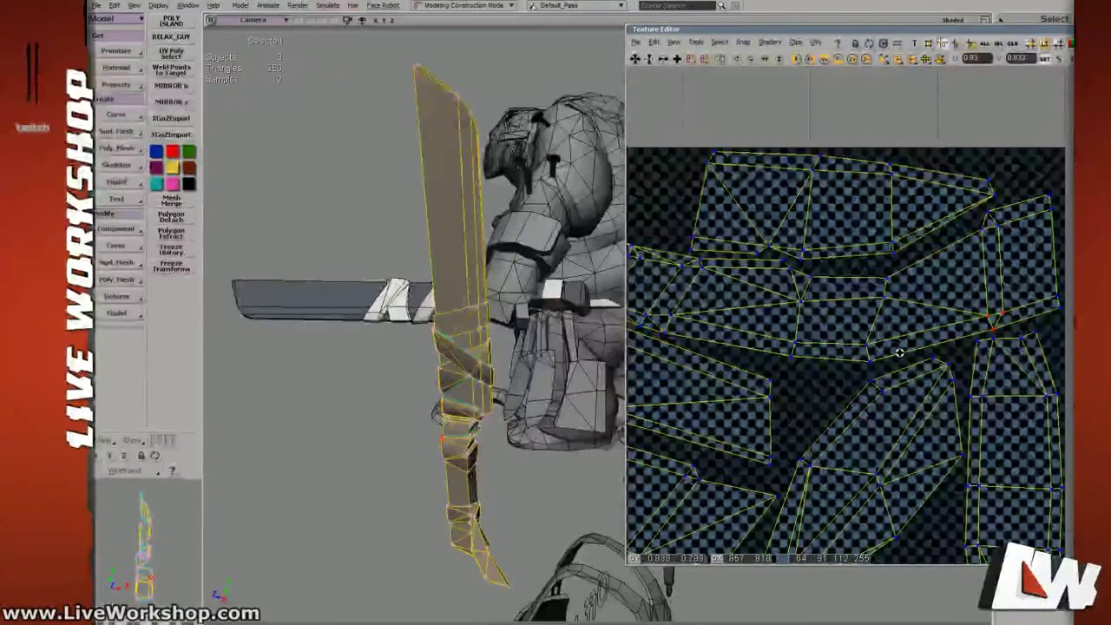
pyautogui.moveTo(898, 350); pyautogui.dragTo(915, 269)
pyautogui.click(982, 375)
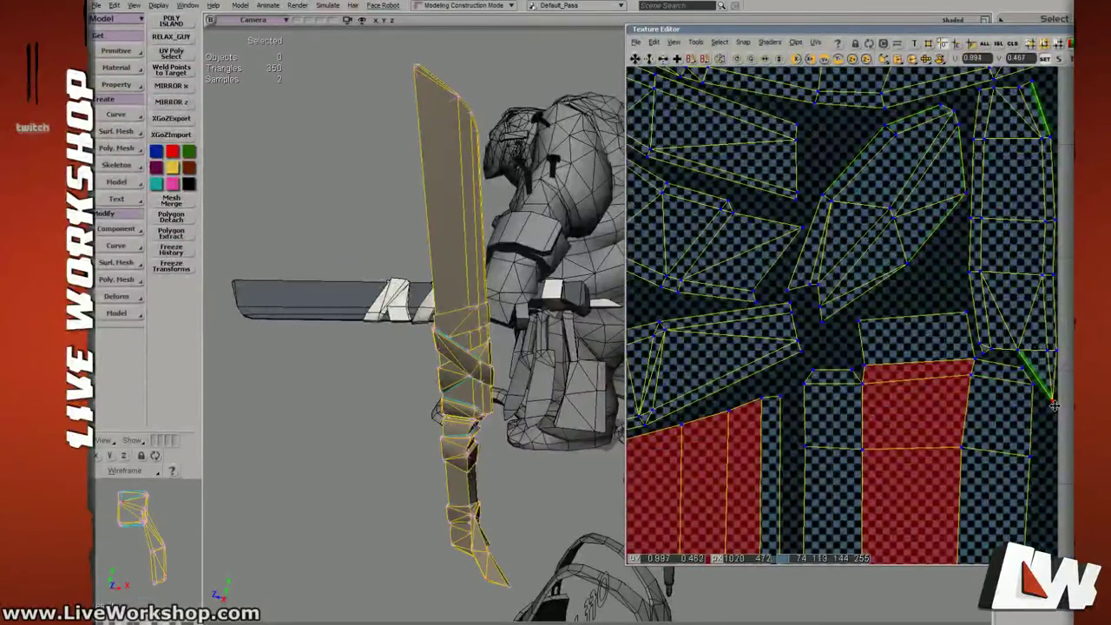
# Adjust the sharp lower tip of the narrow wrap island where it sits between the blade and middle red islands.
pyautogui.moveTo(893, 402); pyautogui.dragTo(1014, 254)
pyautogui.moveTo(768, 345); pyautogui.dragTo(926, 223)
pyautogui.moveTo(794, 237); pyautogui.dragTo(823, 316)
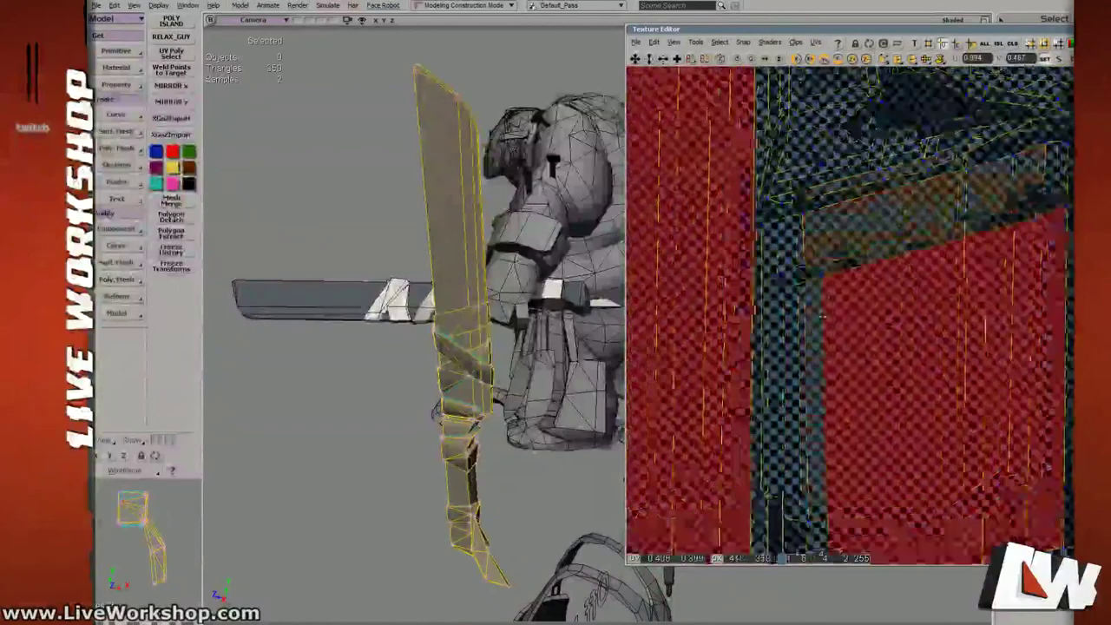
pyautogui.click(781, 278)
pyautogui.moveTo(778, 277); pyautogui.dragTo(765, 409)
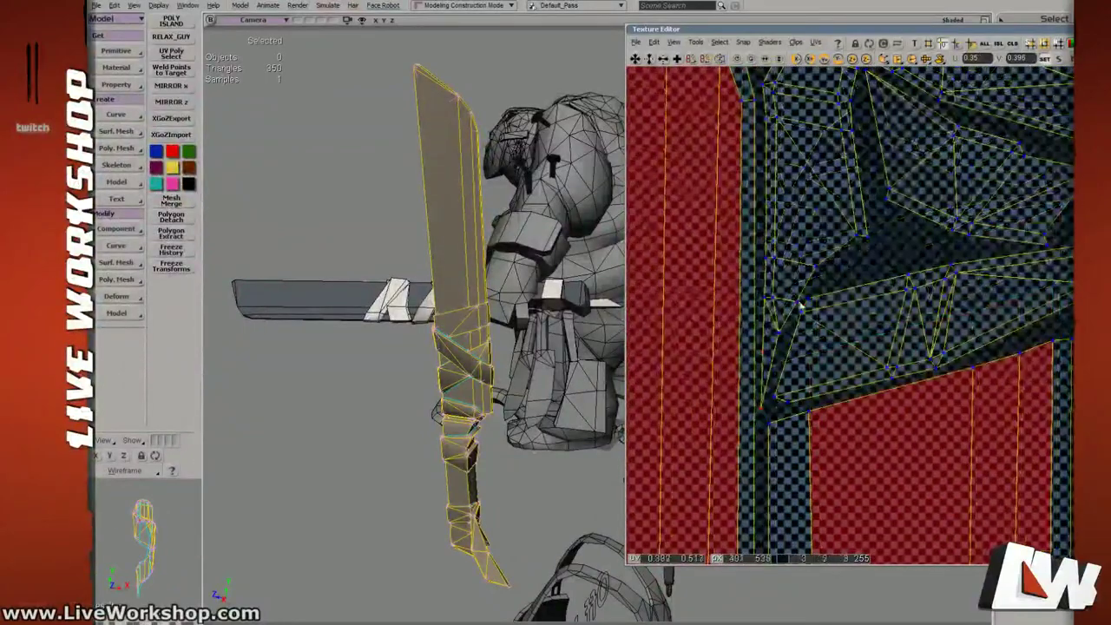
pyautogui.click(894, 254)
pyautogui.moveTo(897, 259); pyautogui.dragTo(860, 339, button='middle')
pyautogui.scroll(3, 843, 335)
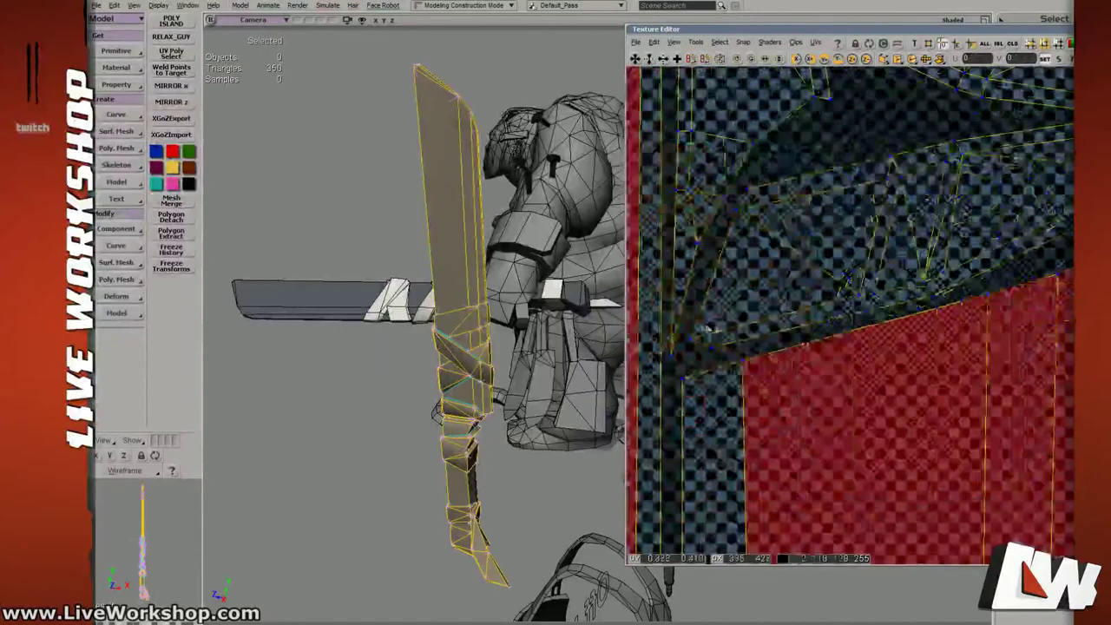
pyautogui.click(678, 370)
pyautogui.scroll(-2, 794, 314)
pyautogui.moveTo(858, 315); pyautogui.dragTo(857, 351)
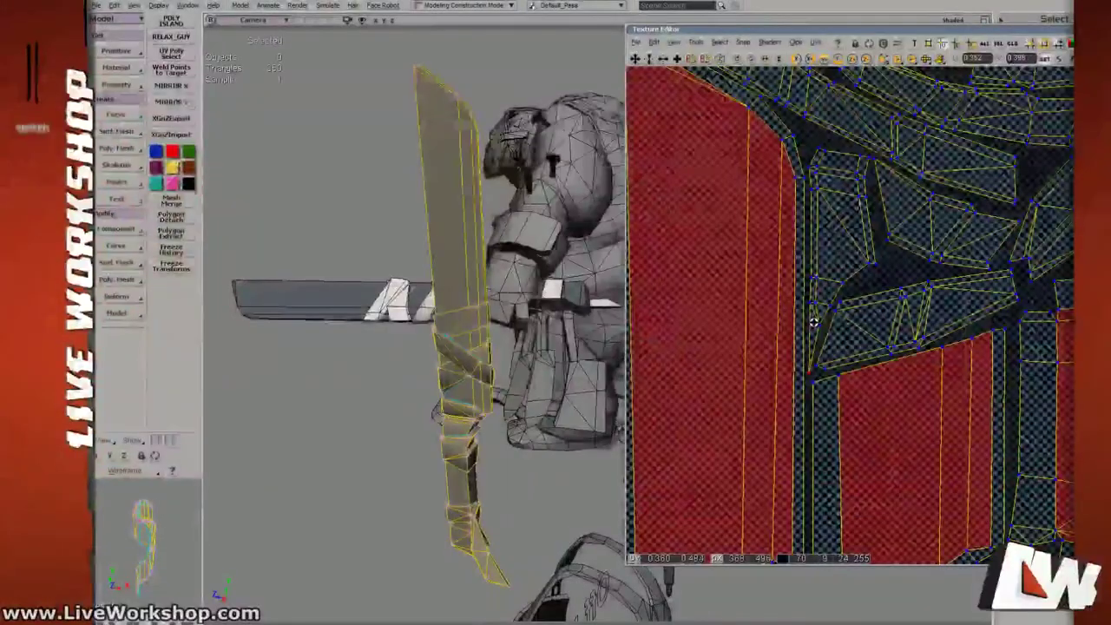
# Select the whole narrow wrap island beside the blade and shift it slightly away from the blade's edge.
pyautogui.click(882, 261)
pyautogui.moveTo(840, 230); pyautogui.dragTo(779, 288)
pyautogui.scroll(3, 802, 258)
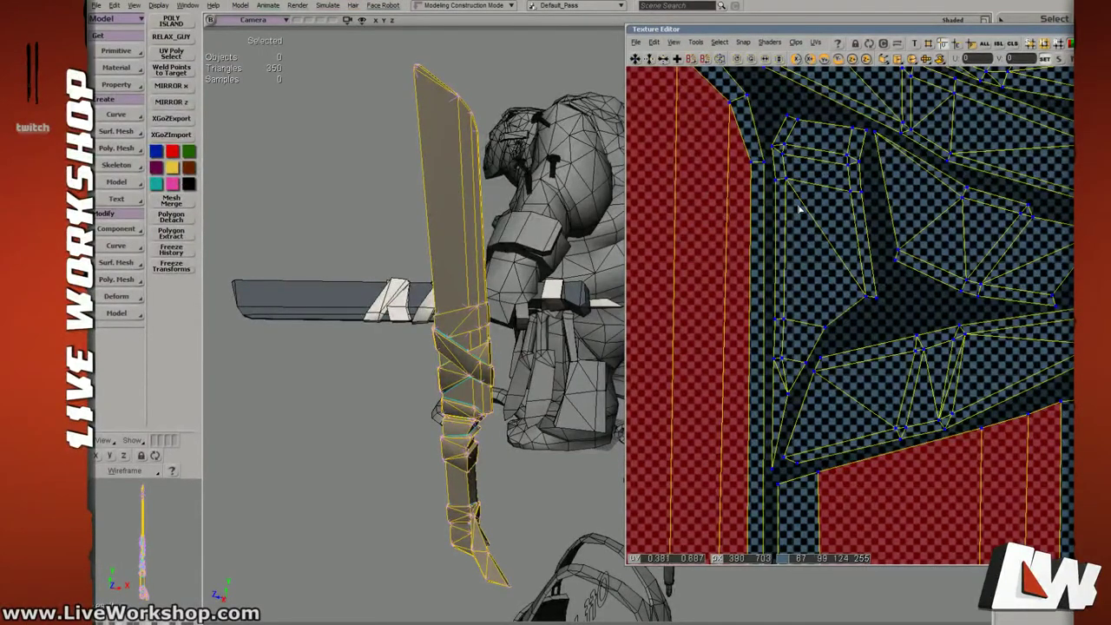
pyautogui.press('i')
pyautogui.moveTo(794, 191); pyautogui.dragTo(768, 160)
pyautogui.press('v')
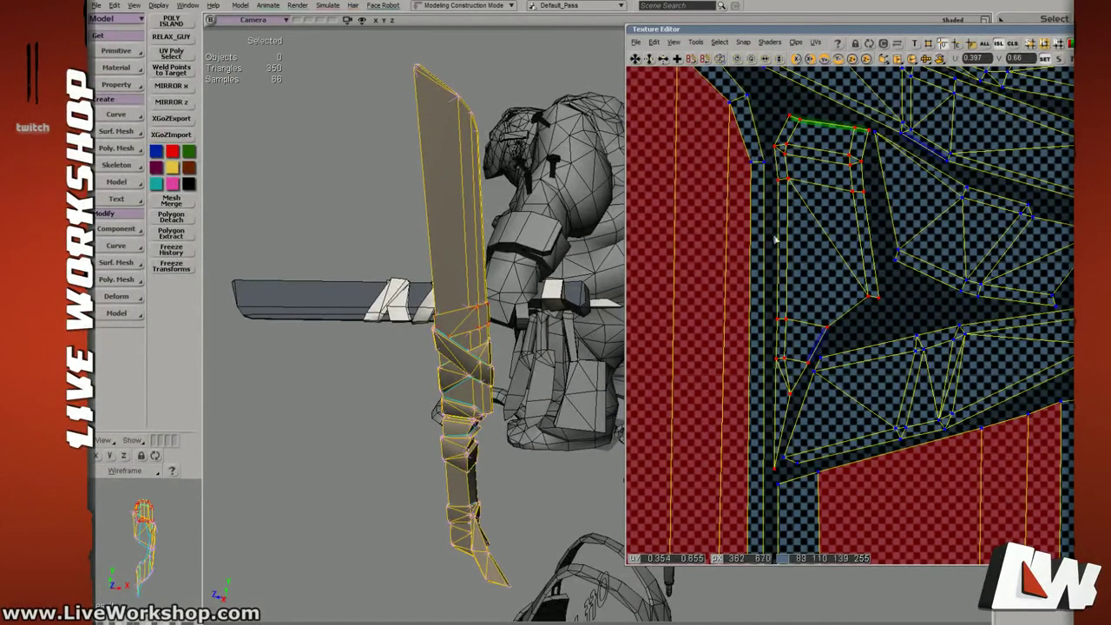
# Nudge the narrow wrap island's lowest tip point to even out the gap to its neighbours.
pyautogui.click(777, 471)
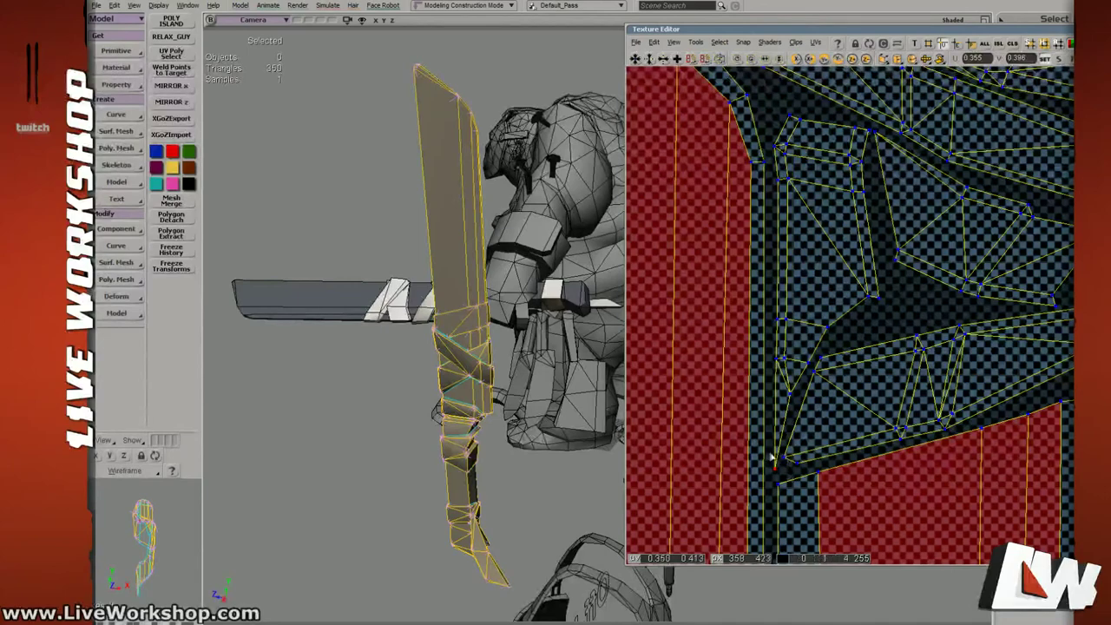
pyautogui.moveTo(770, 135); pyautogui.dragTo(785, 143)
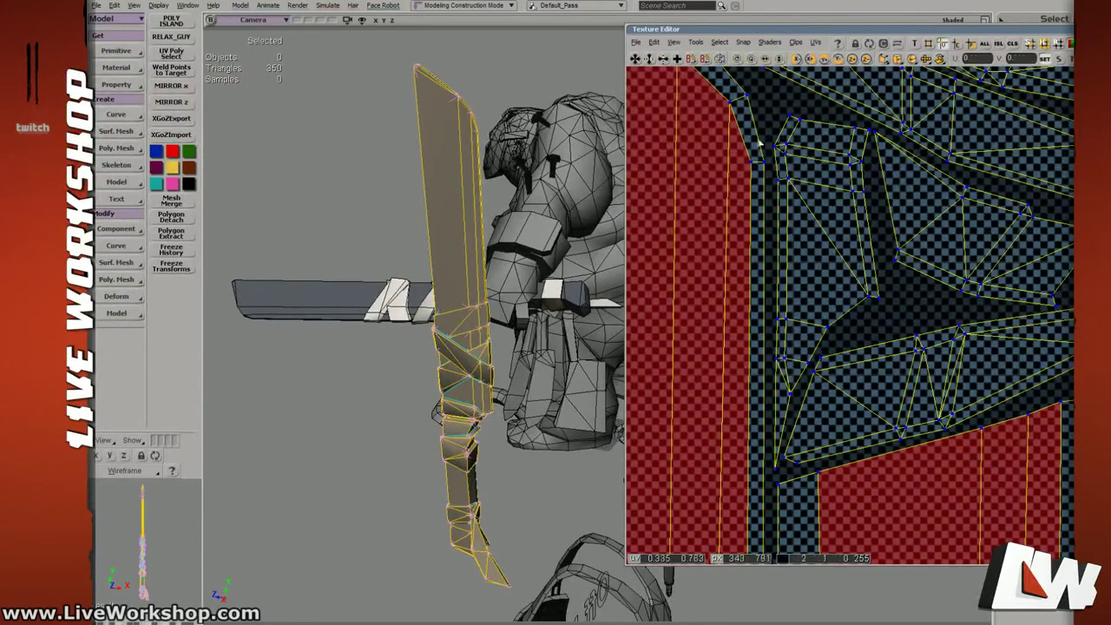
pyautogui.scroll(-1, 769, 312)
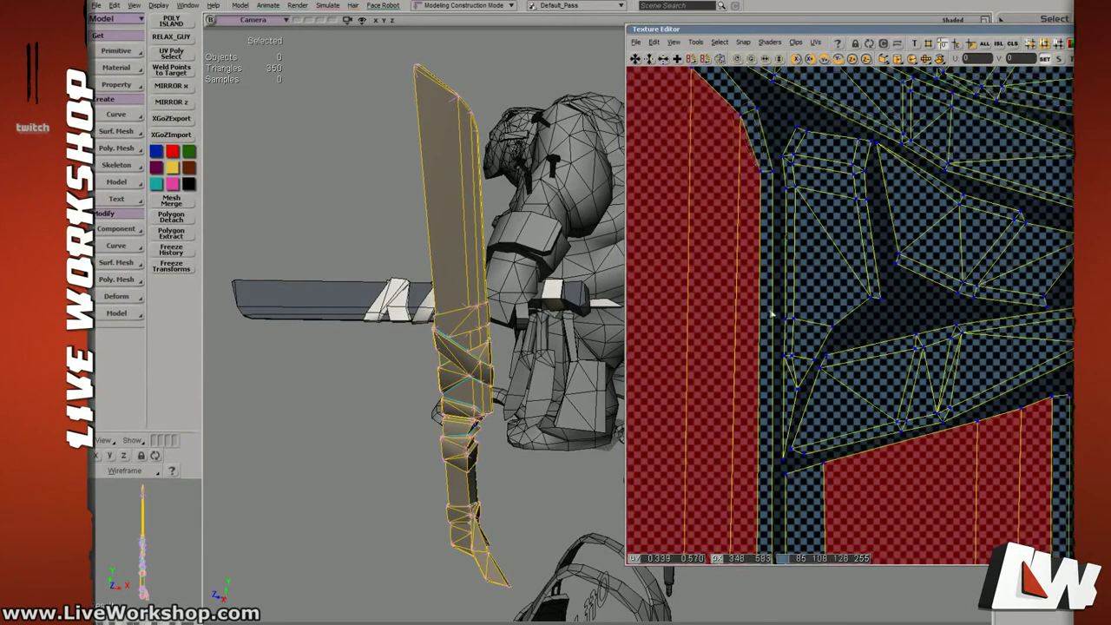
# Adjust the lowest corner point of the large blade island at the bottom border of the texture.
pyautogui.moveTo(504, 202); pyautogui.dragTo(521, 342)
pyautogui.moveTo(521, 343); pyautogui.dragTo(544, 328, button='right')
pyautogui.scroll(-4, 979, 283)
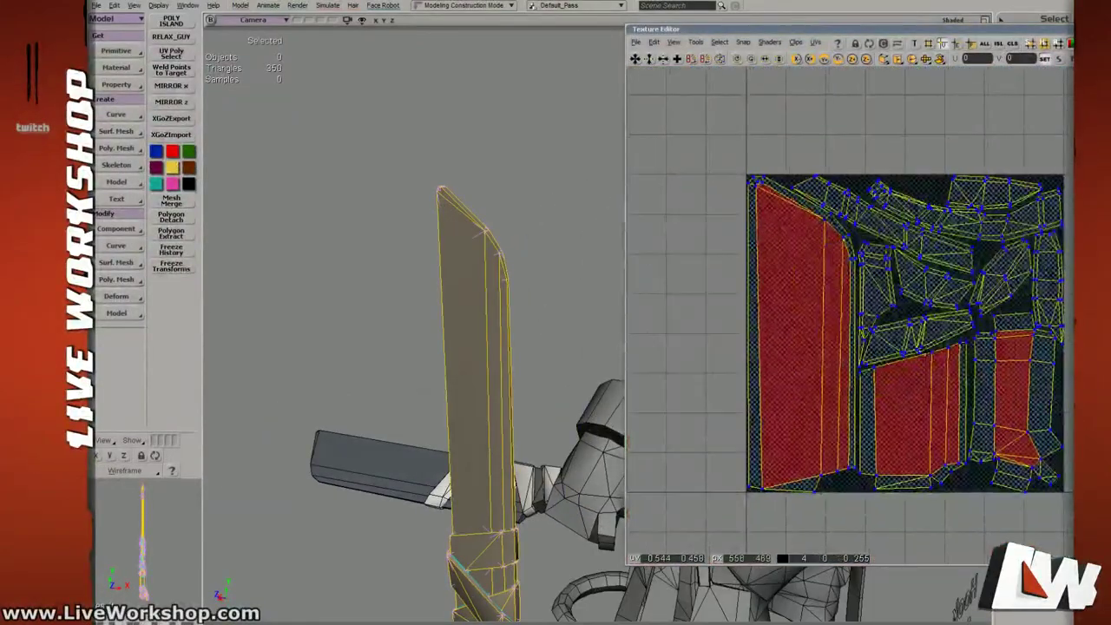
pyautogui.scroll(5, 837, 191)
pyautogui.moveTo(868, 265); pyautogui.dragTo(963, 264)
pyautogui.scroll(-3, 962, 278)
pyautogui.moveTo(961, 460); pyautogui.dragTo(966, 313)
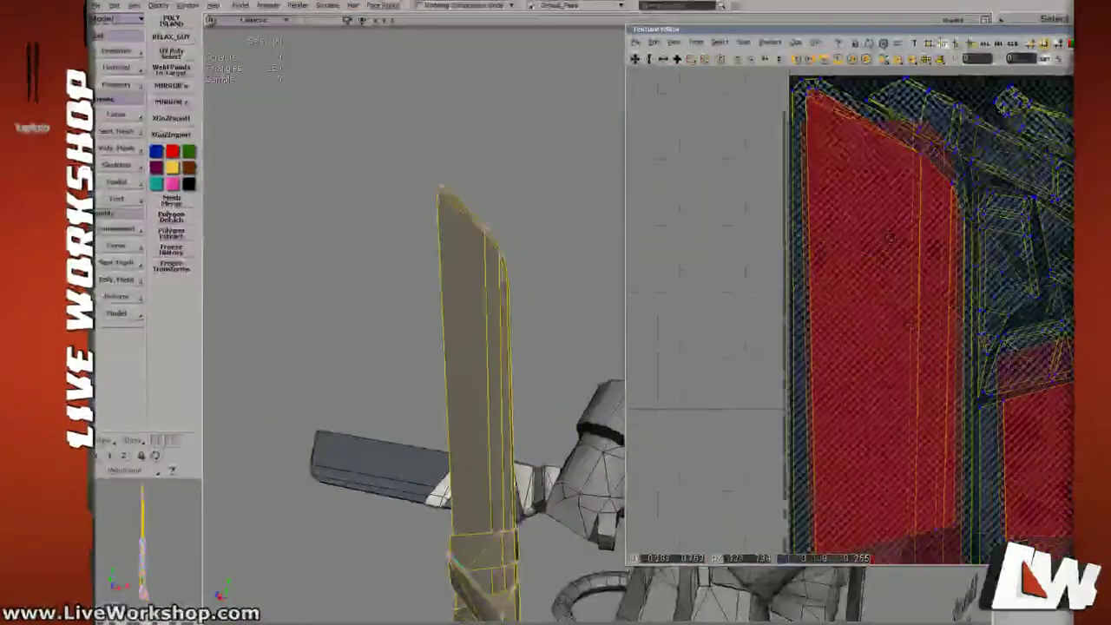
pyautogui.moveTo(966, 520); pyautogui.dragTo(900, 315)
pyautogui.scroll(4, 900, 321)
pyautogui.moveTo(850, 379); pyautogui.dragTo(934, 355)
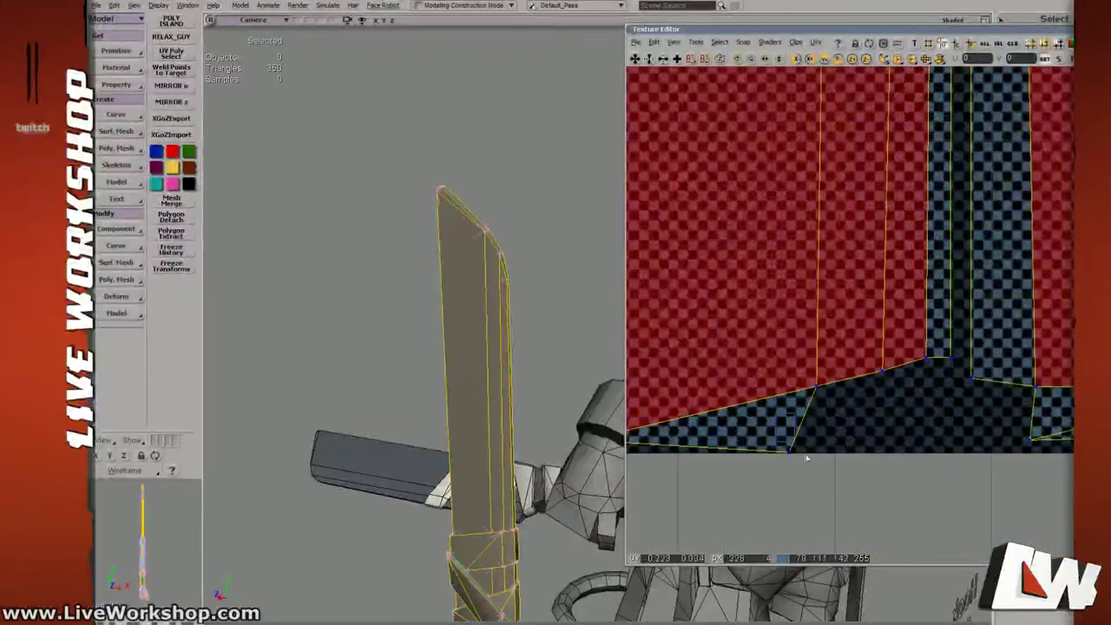
pyautogui.moveTo(792, 466); pyautogui.dragTo(793, 460)
# Pull the loose lower corner of the middle island's bevel strip in to meet the end of the adjacent bottom strip.
pyautogui.moveTo(1033, 393); pyautogui.dragTo(765, 388)
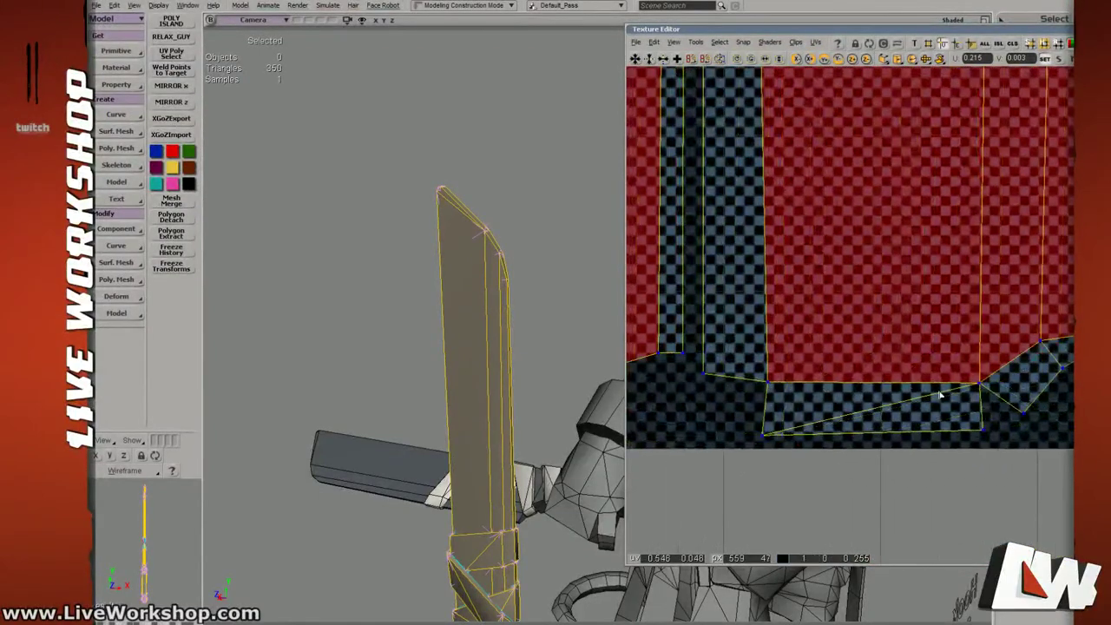
pyautogui.moveTo(1032, 371); pyautogui.dragTo(863, 433)
pyautogui.scroll(-2, 832, 400)
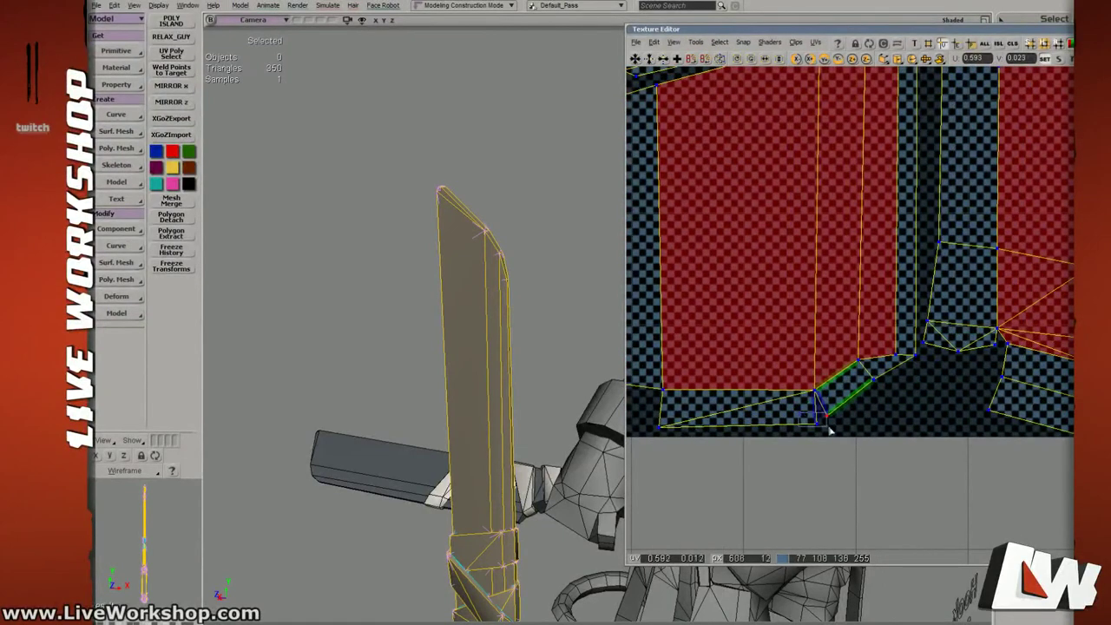
pyautogui.click(917, 424)
# Pull the loose end of the small strip beneath the handle island over to the end cap's corner and even its middle point.
pyautogui.moveTo(941, 395); pyautogui.dragTo(794, 430)
pyautogui.click(861, 384)
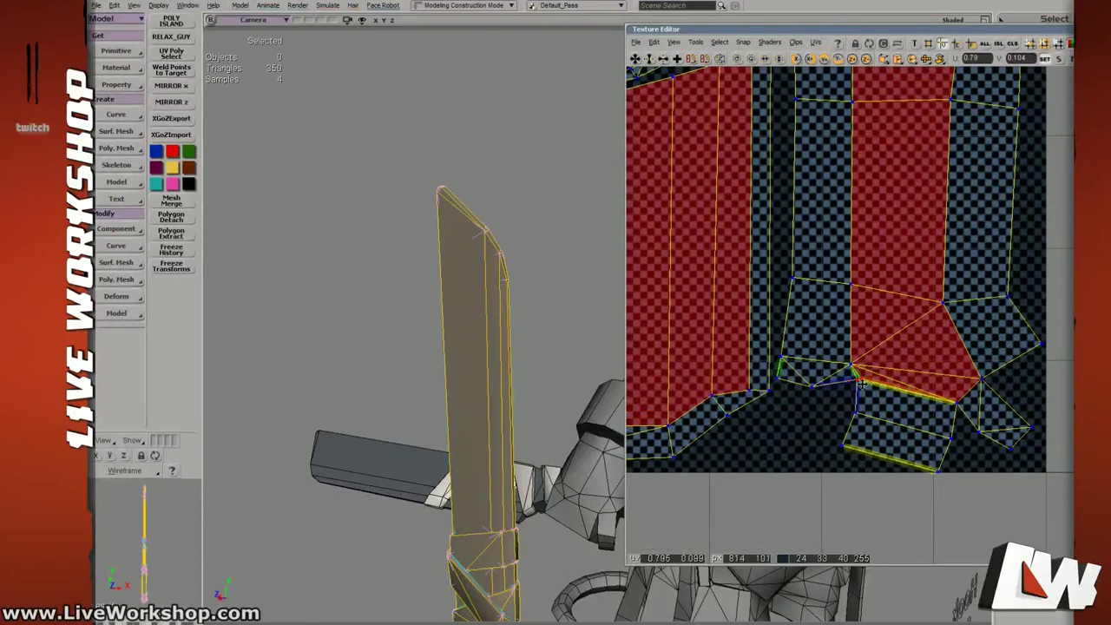
pyautogui.scroll(3, 861, 389)
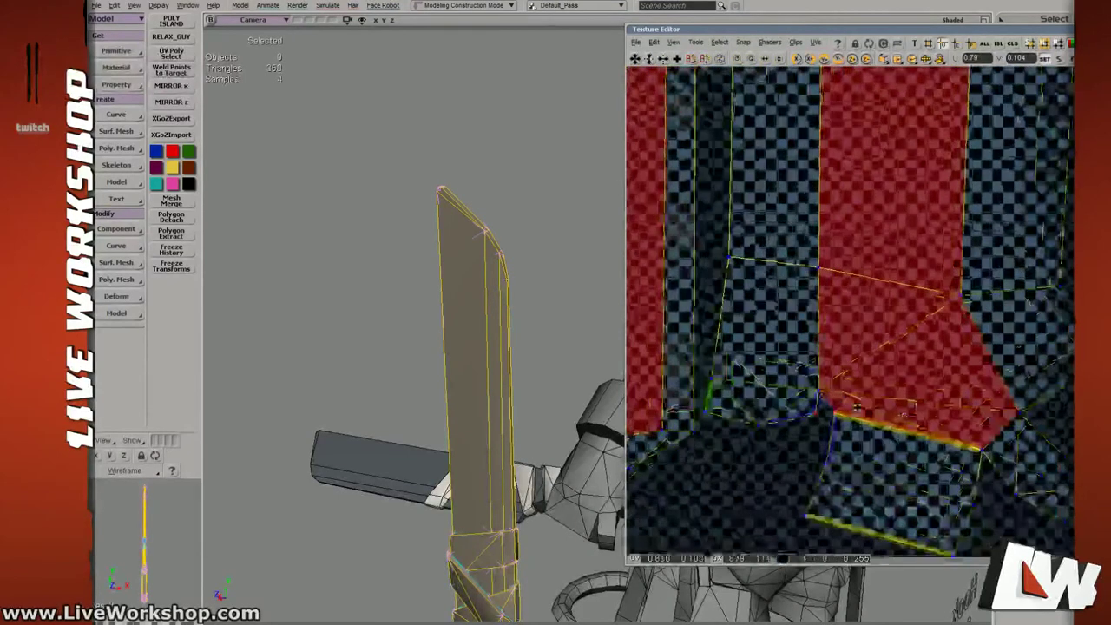
pyautogui.moveTo(834, 414); pyautogui.dragTo(807, 414)
pyautogui.click(830, 429)
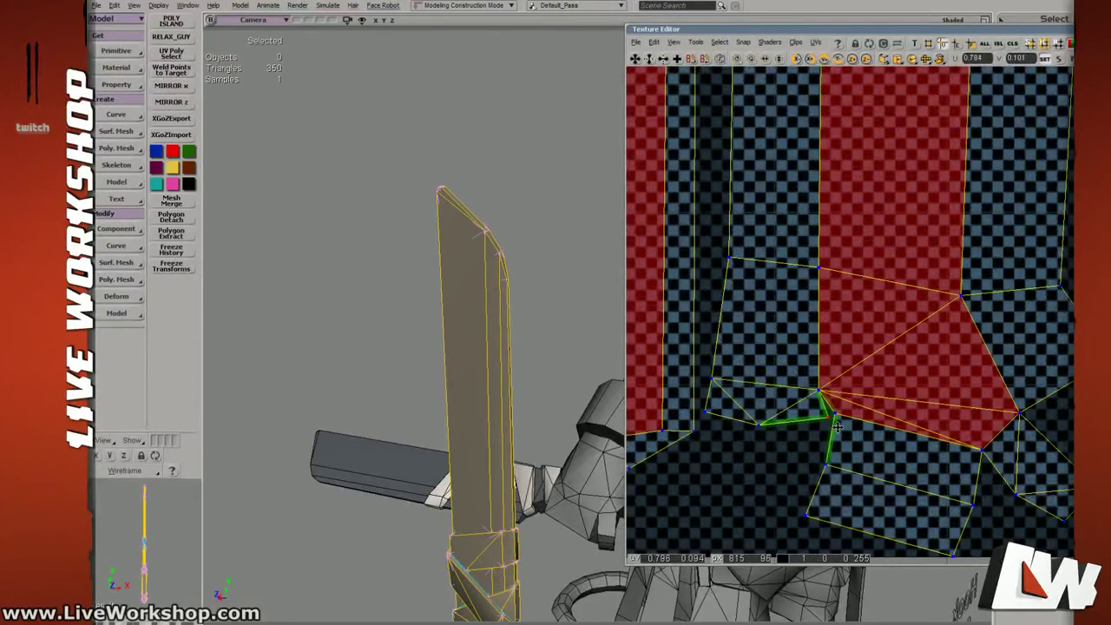
pyautogui.scroll(-4, 777, 446)
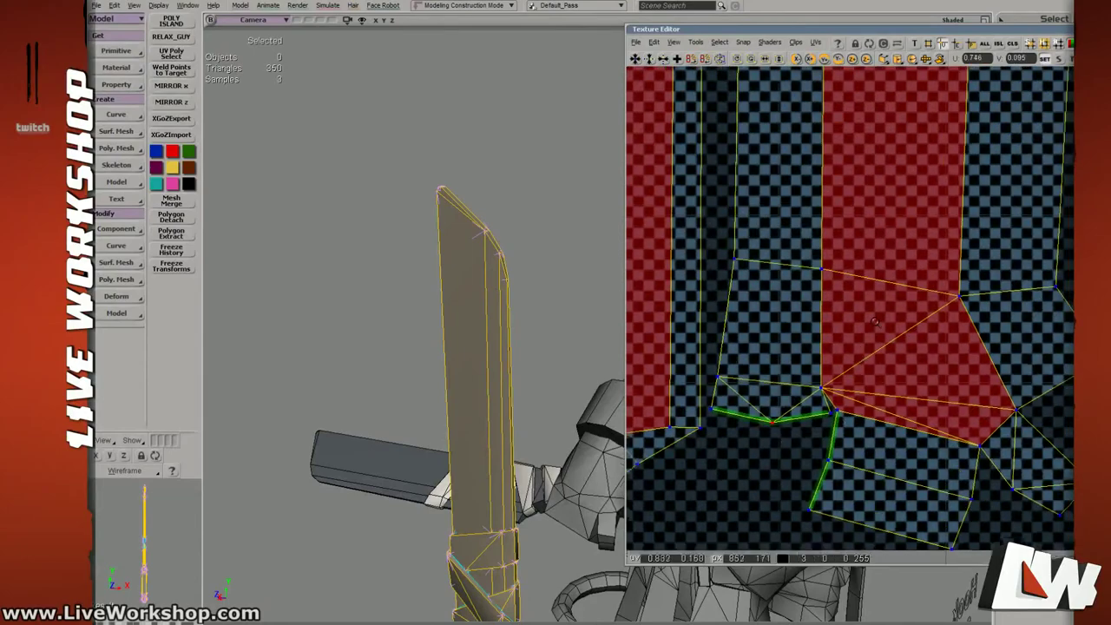
# Examine the spacing of the complete sword and wrap UV layout, enlarging the Texture Editor to full screen.
pyautogui.moveTo(877, 130); pyautogui.dragTo(899, 339)
pyautogui.scroll(-6, 898, 339)
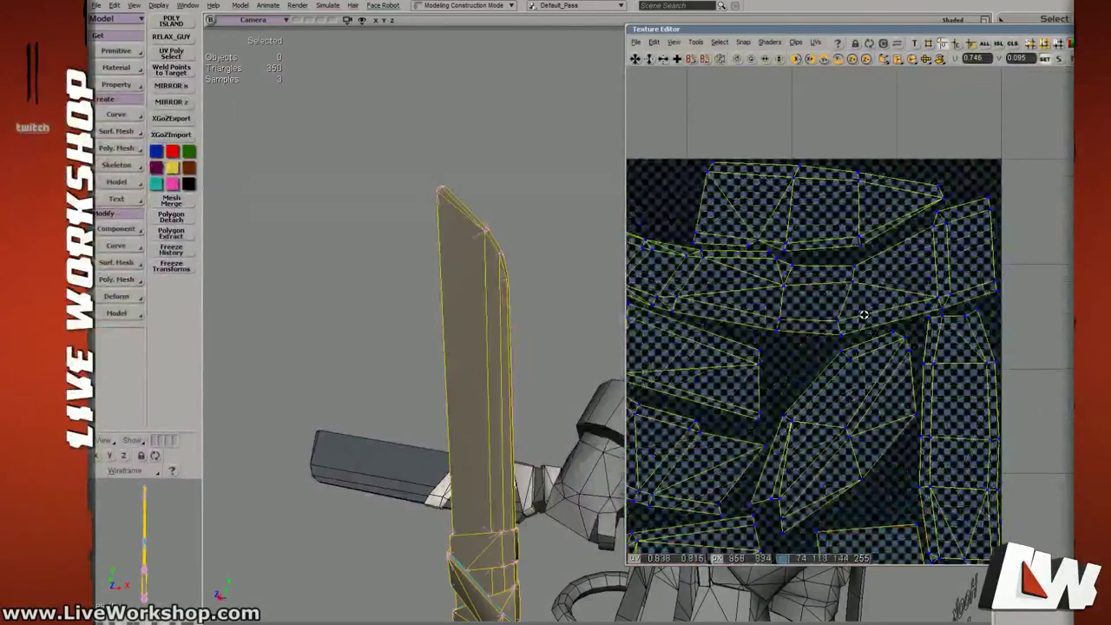
pyautogui.moveTo(819, 300); pyautogui.dragTo(1011, 291)
pyautogui.moveTo(737, 294); pyautogui.dragTo(1109, 346)
pyautogui.scroll(-5, 858, 318)
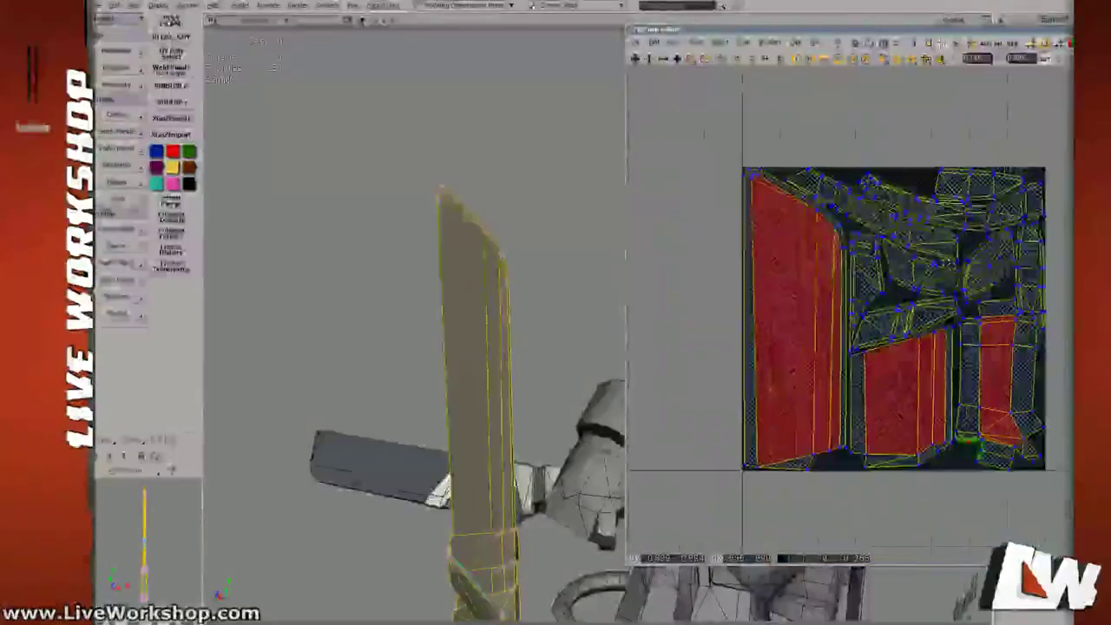
pyautogui.scroll(1, 967, 299)
pyautogui.moveTo(969, 307); pyautogui.dragTo(969, 293)
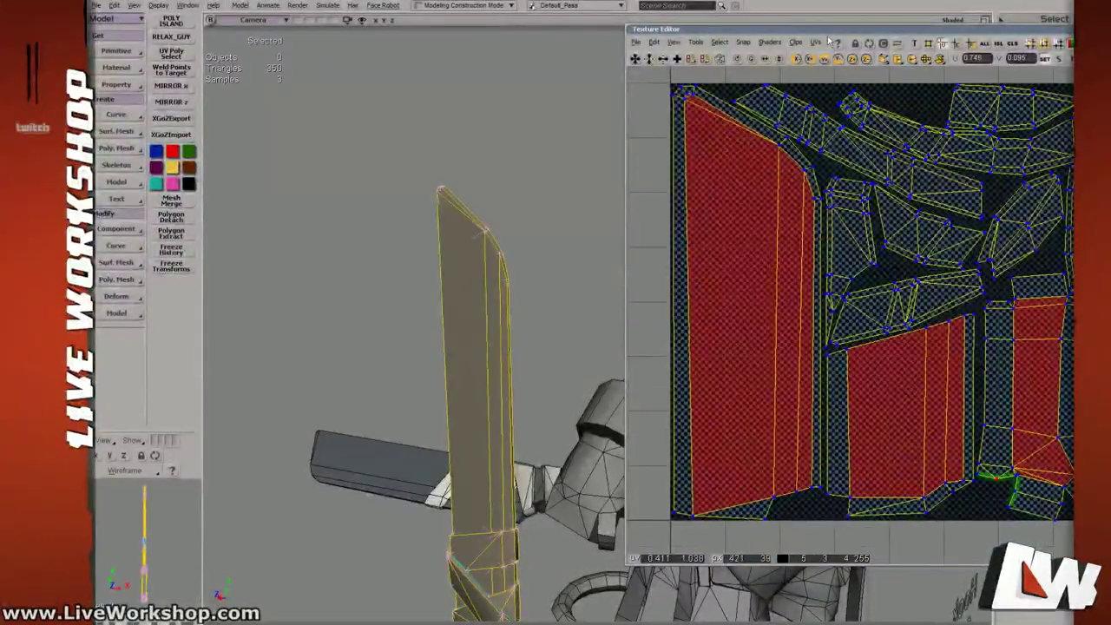
pyautogui.moveTo(825, 34); pyautogui.dragTo(858, 41)
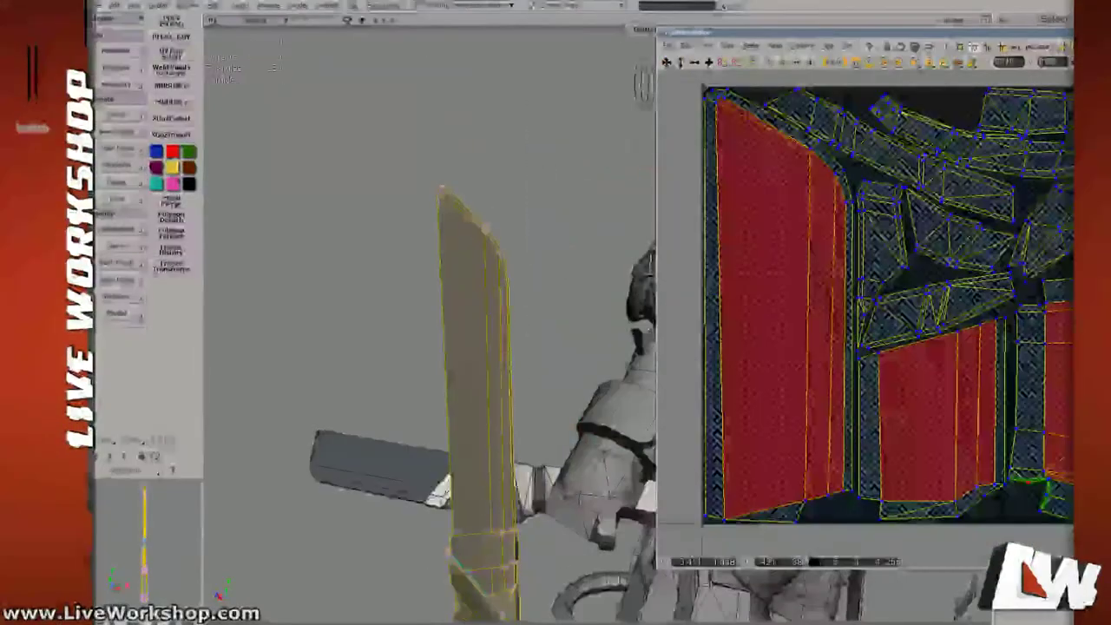
pyautogui.doubleClick(858, 40)
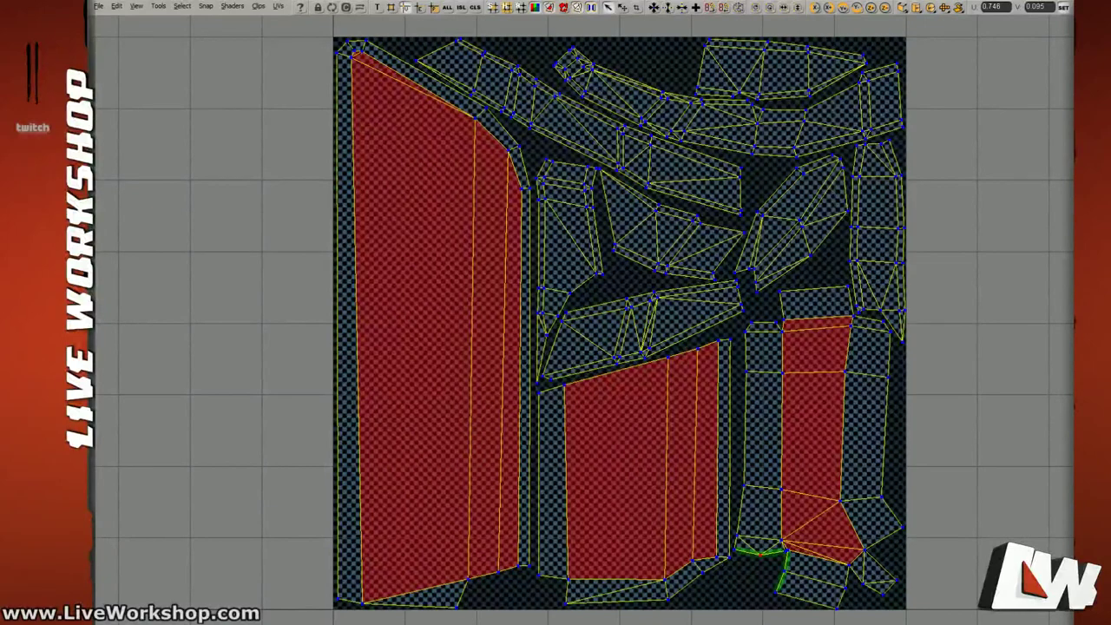
# Restore and collapse the Texture Editor, and select the sword body together with its three wrap objects.
pyautogui.click(1110, 2)
pyautogui.moveTo(954, 36); pyautogui.dragTo(899, 33)
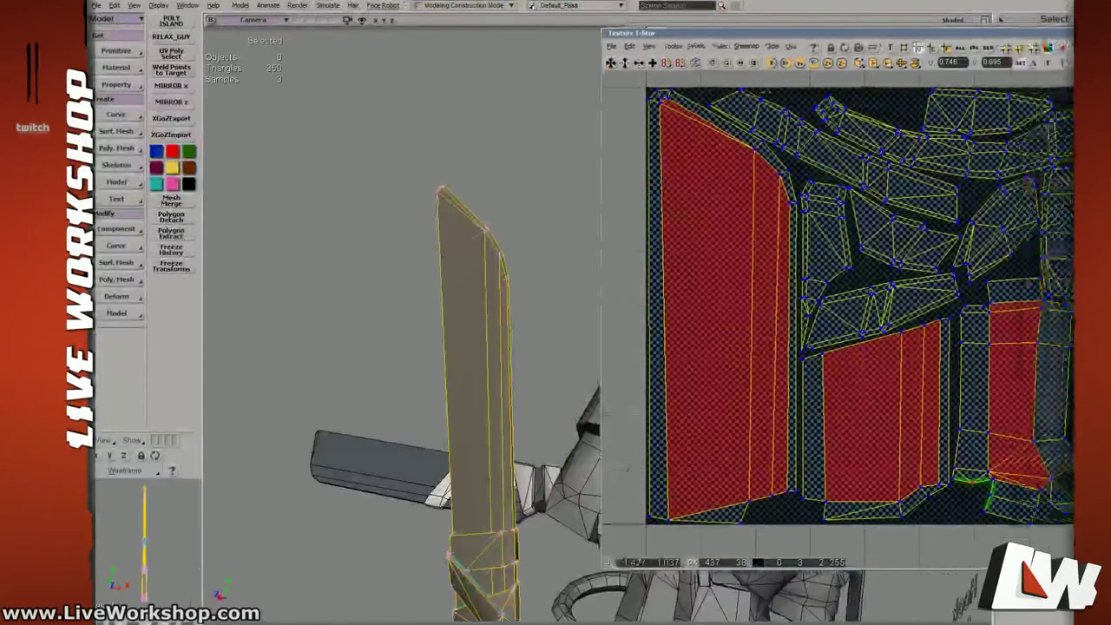
pyautogui.doubleClick(900, 33)
pyautogui.press('space')
pyautogui.click(488, 377)
pyautogui.moveTo(488, 377); pyautogui.dragTo(608, 382, button='right')
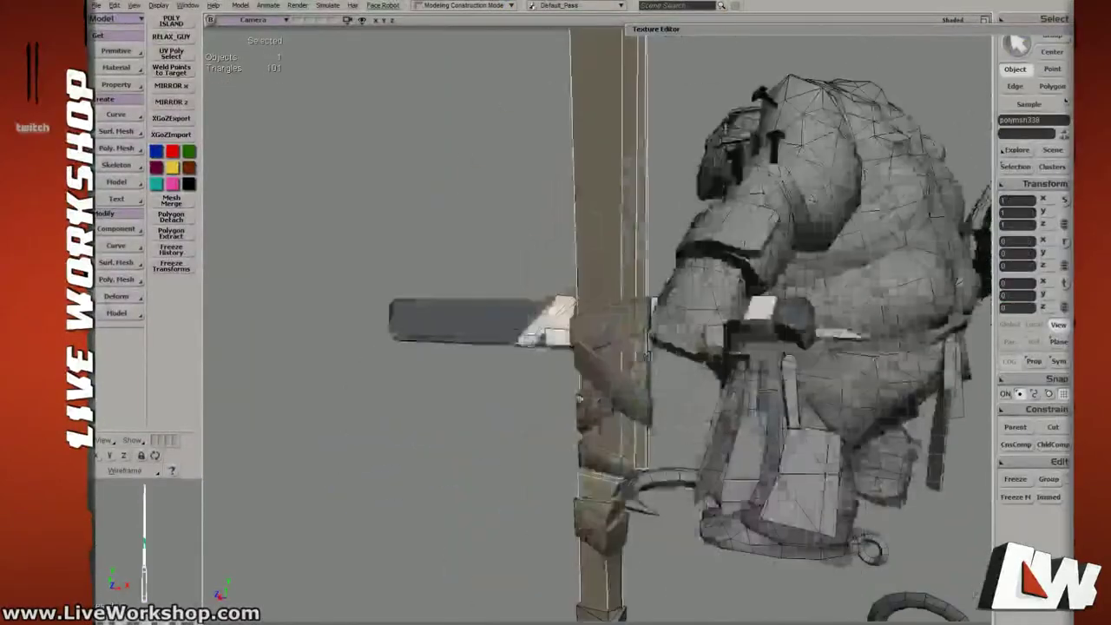
pyautogui.keyDown('shift'); pyautogui.click(613, 382); pyautogui.keyUp('shift')
pyautogui.keyDown('shift'); pyautogui.click(613, 382); pyautogui.keyUp('shift')
pyautogui.moveTo(608, 492); pyautogui.dragTo(610, 459, button='middle')
pyautogui.keyDown('shift'); pyautogui.click(605, 529); pyautogui.keyUp('shift')
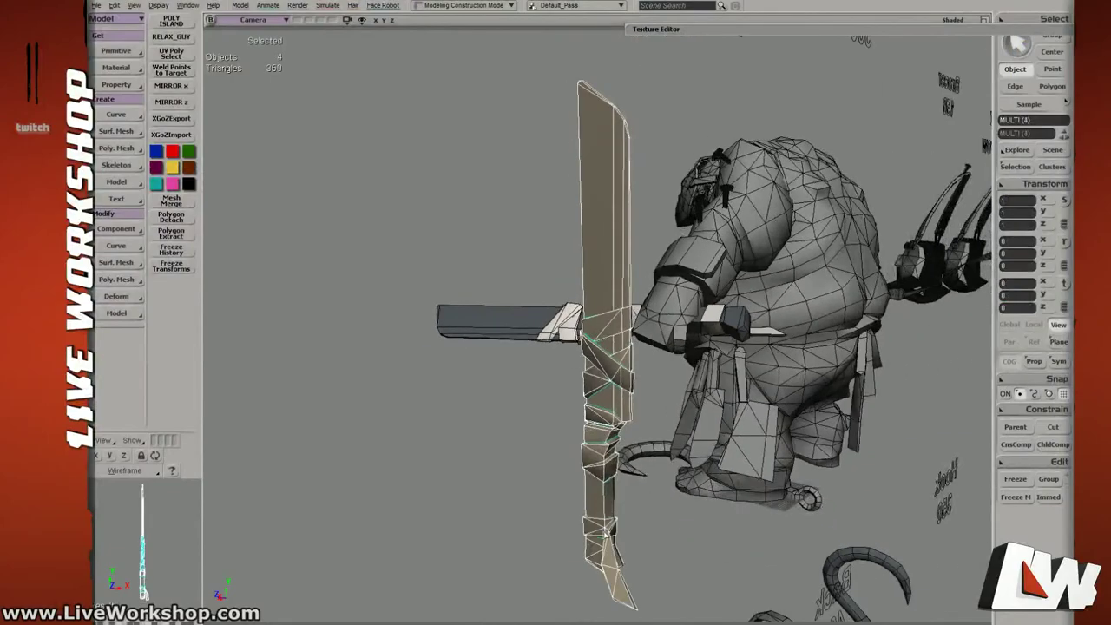
# Select only the sword's three wrap objects, leaving the sword body out, and inspect them from the other side.
pyautogui.moveTo(651, 435); pyautogui.dragTo(738, 345, button='right')
pyautogui.moveTo(738, 346); pyautogui.dragTo(640, 303, button='middle')
pyautogui.moveTo(640, 304); pyautogui.dragTo(644, 330)
pyautogui.moveTo(753, 356); pyautogui.dragTo(697, 342, button='right')
pyautogui.click(637, 307)
pyautogui.keyDown('shift'); pyautogui.click(647, 358); pyautogui.keyUp('shift')
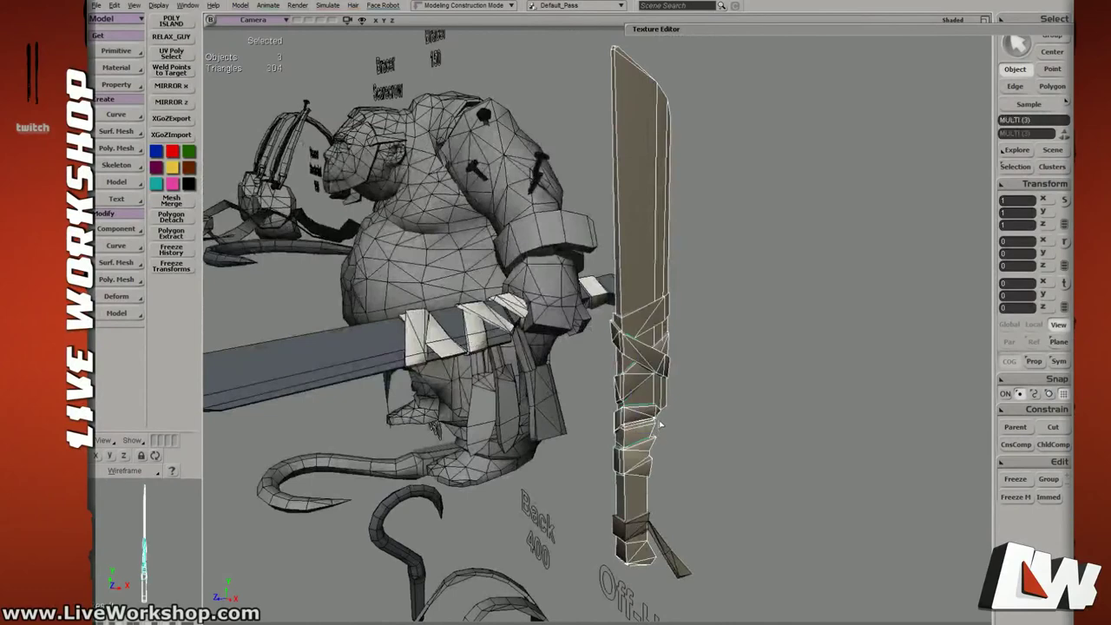
pyautogui.keyDown('shift'); pyautogui.click(653, 368); pyautogui.keyUp('shift')
pyautogui.click(653, 368)
pyautogui.keyDown('shift'); pyautogui.click(638, 382); pyautogui.keyUp('shift')
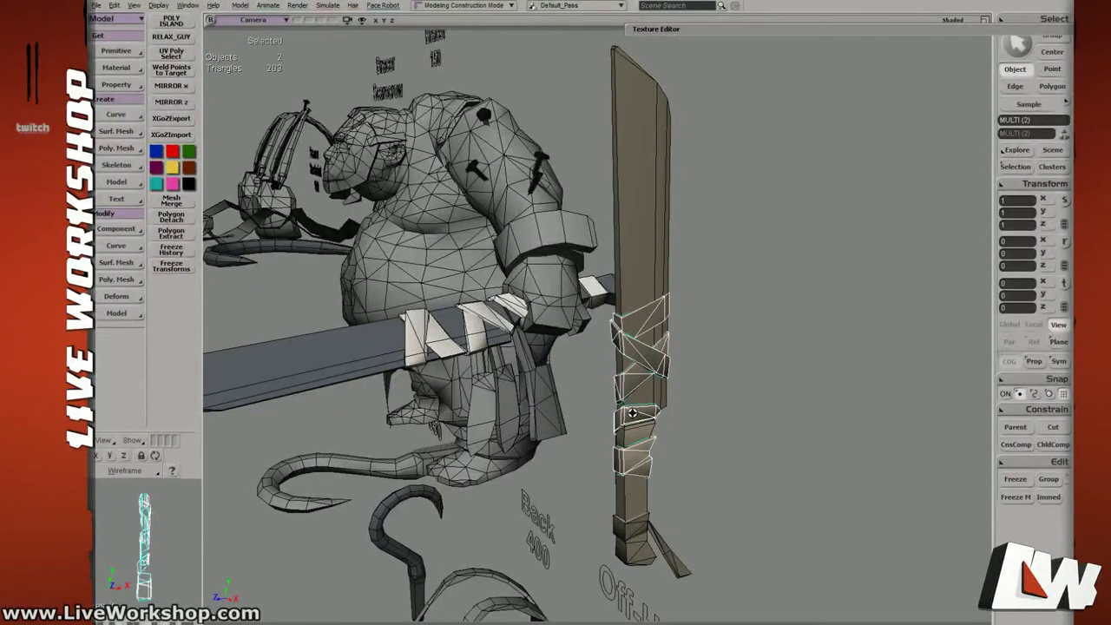
pyautogui.moveTo(641, 389); pyautogui.dragTo(649, 385, button='right')
pyautogui.keyDown('shift'); pyautogui.click(649, 531); pyautogui.keyUp('shift')
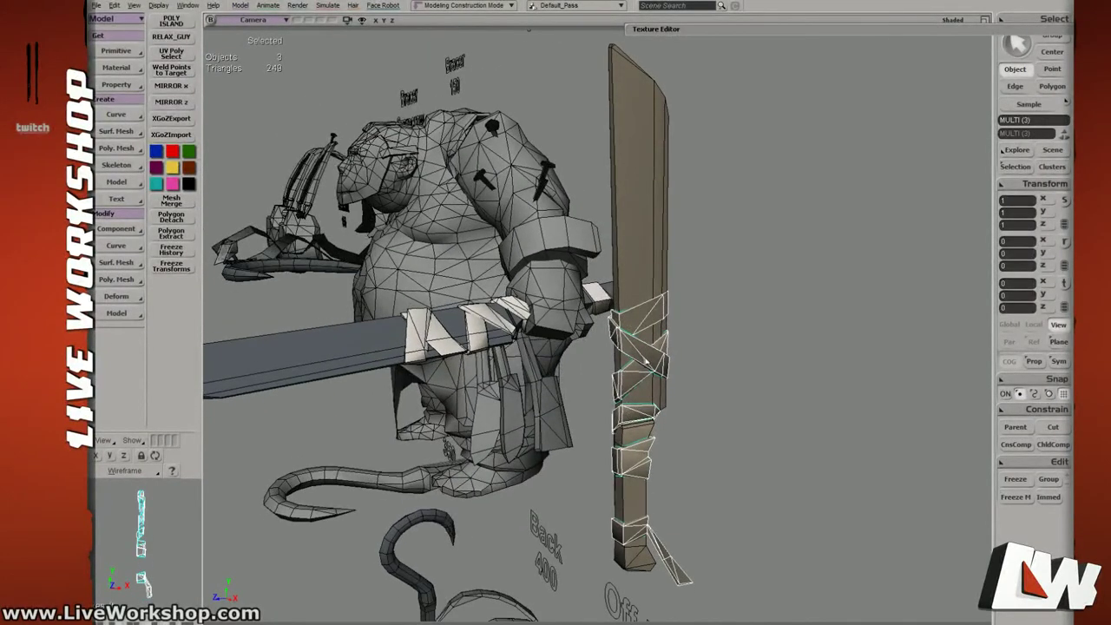
pyautogui.moveTo(647, 361)
pyautogui.mouseDown(button='middle')
pyautogui.moveTo(590, 347)
pyautogui.moveTo(644, 374)
pyautogui.mouseUp(button='middle')
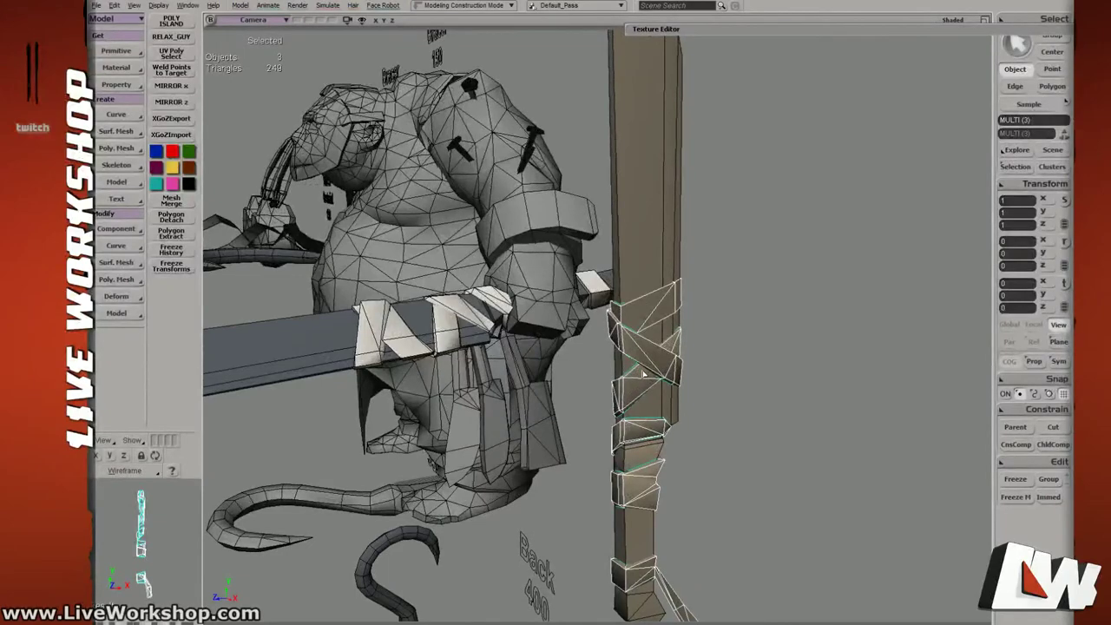
pyautogui.moveTo(635, 363); pyautogui.dragTo(642, 338, button='right')
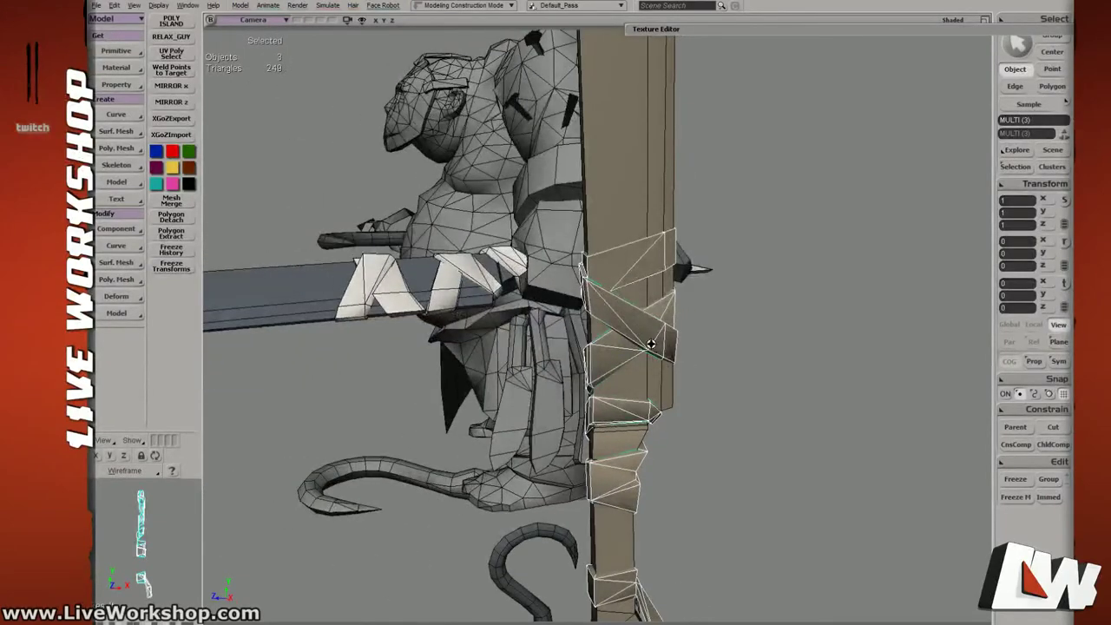
# Examine the upright sword and its wraps beside the character from several angles and distances.
pyautogui.moveTo(651, 345); pyautogui.dragTo(456, 318, button='middle')
pyautogui.moveTo(456, 318); pyautogui.dragTo(518, 401, button='right')
pyautogui.moveTo(518, 401); pyautogui.dragTo(631, 382, button='middle')
pyautogui.moveTo(632, 382); pyautogui.dragTo(602, 389, button='right')
pyautogui.moveTo(602, 390); pyautogui.dragTo(614, 346, button='middle')
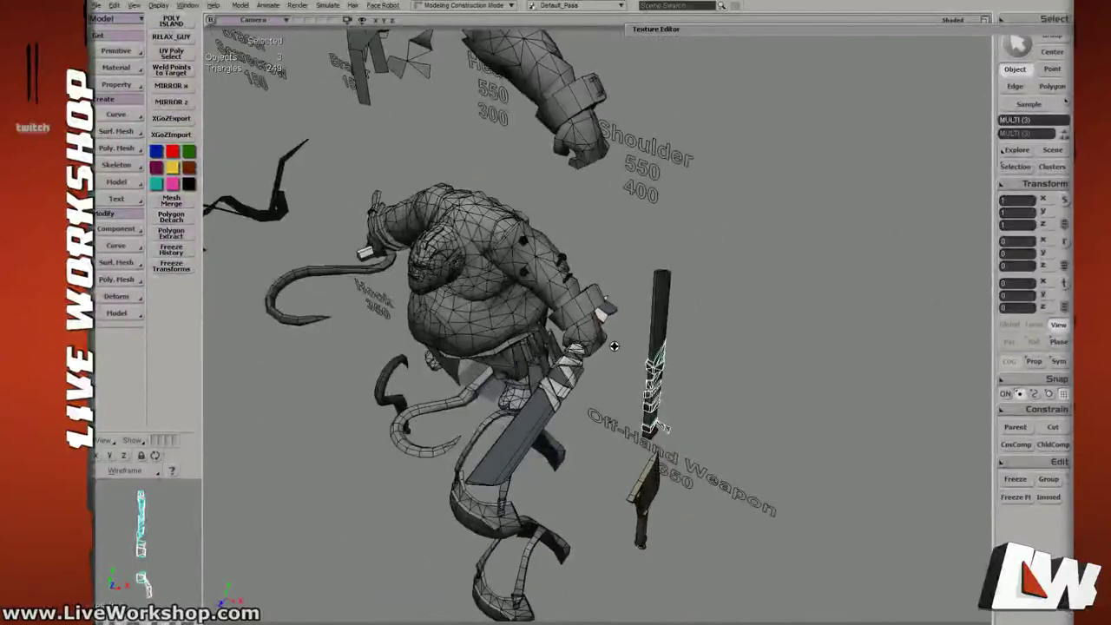
pyautogui.moveTo(614, 347); pyautogui.dragTo(616, 317, button='right')
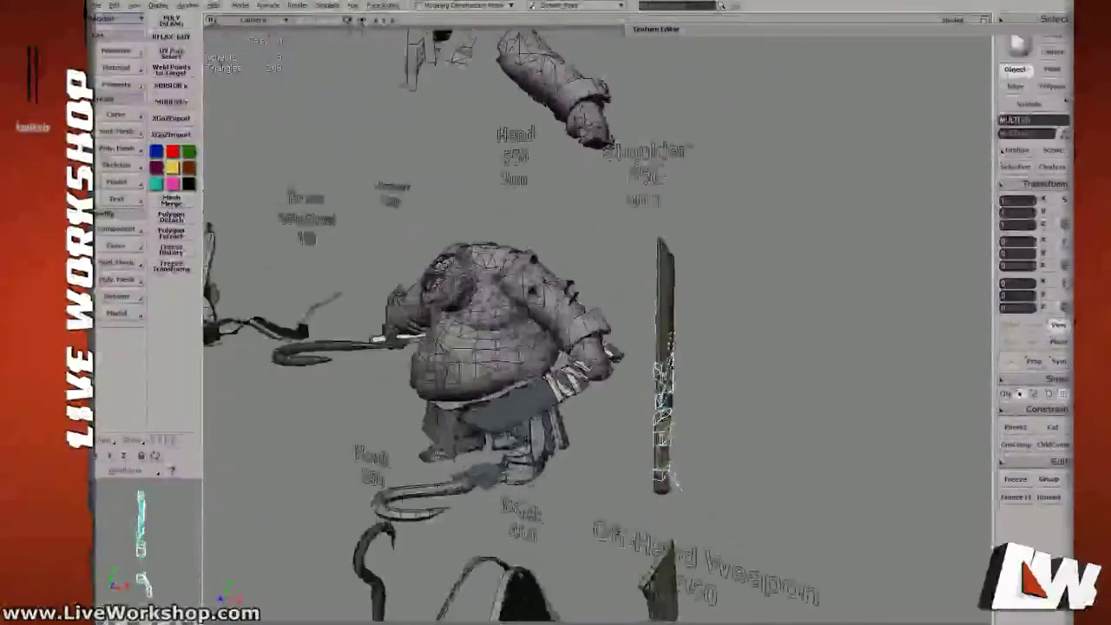
pyautogui.moveTo(616, 317); pyautogui.dragTo(767, 402, button='middle')
pyautogui.moveTo(767, 401); pyautogui.dragTo(618, 351, button='right')
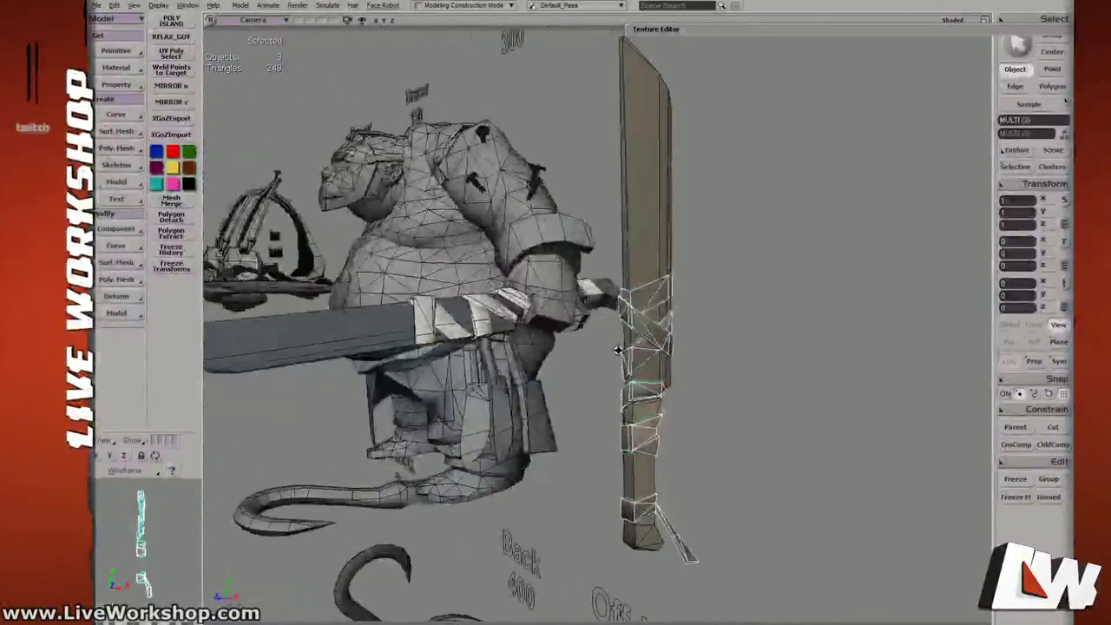
pyautogui.moveTo(618, 349); pyautogui.dragTo(604, 349, button='middle')
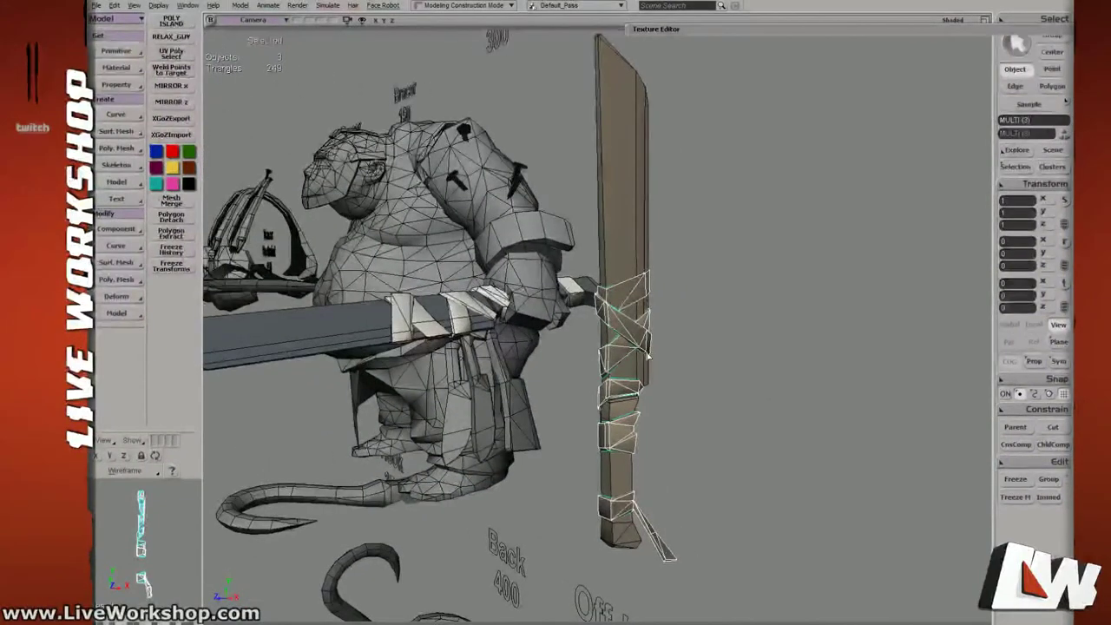
pyautogui.moveTo(603, 349); pyautogui.dragTo(619, 349)
pyautogui.moveTo(619, 350); pyautogui.dragTo(707, 358, button='middle')
pyautogui.moveTo(707, 357); pyautogui.dragTo(685, 339, button='right')
pyautogui.moveTo(685, 340); pyautogui.dragTo(674, 341)
pyautogui.moveTo(674, 341); pyautogui.dragTo(707, 359, button='middle')
pyautogui.moveTo(707, 359); pyautogui.dragTo(665, 355, button='right')
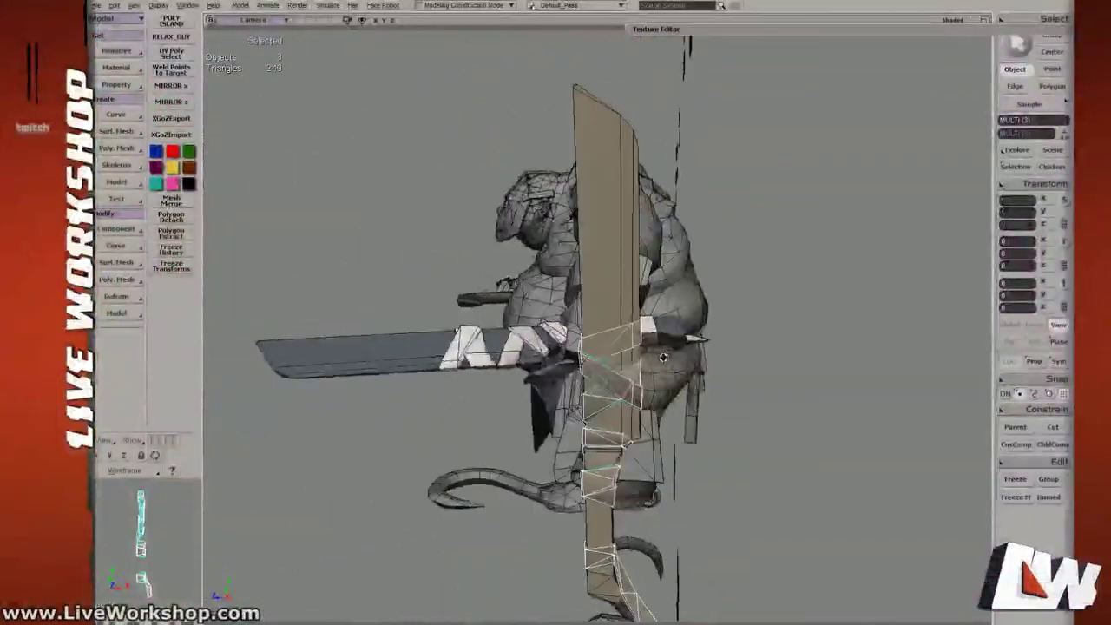
# Add the upright sword's body to the selection of its three wrap objects and view them together beside the character.
pyautogui.moveTo(632, 357); pyautogui.dragTo(623, 351)
pyautogui.keyDown('shift'); pyautogui.click(614, 304); pyautogui.keyUp('shift')
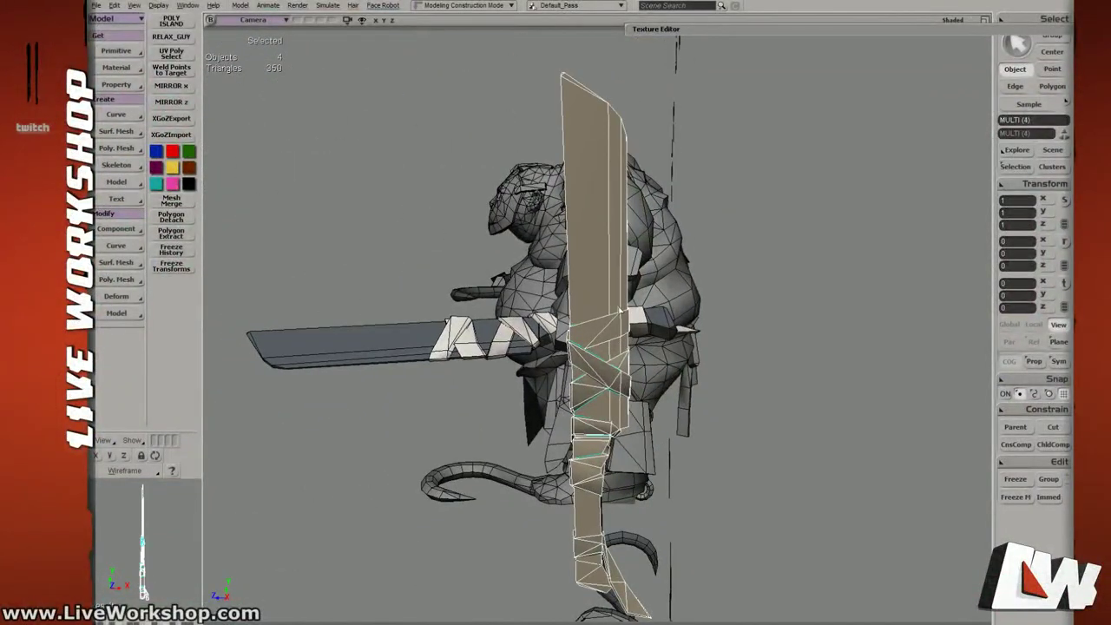
pyautogui.moveTo(620, 309); pyautogui.dragTo(603, 334, button='right')
pyautogui.moveTo(603, 334); pyautogui.dragTo(557, 324, button='middle')
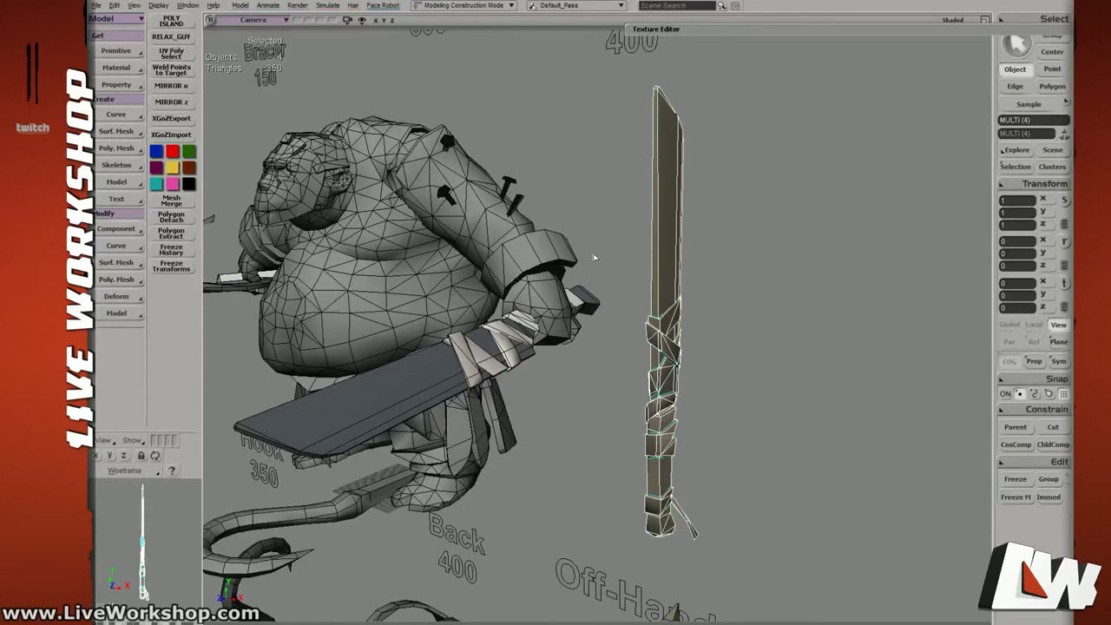
pyautogui.moveTo(594, 257); pyautogui.dragTo(594, 318, button='middle')
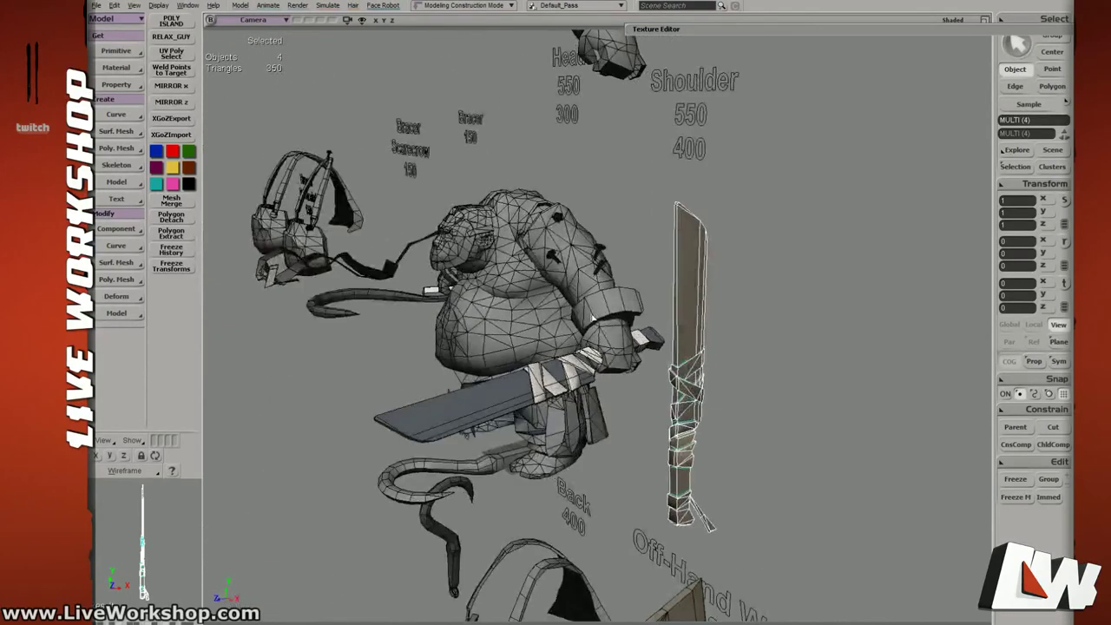